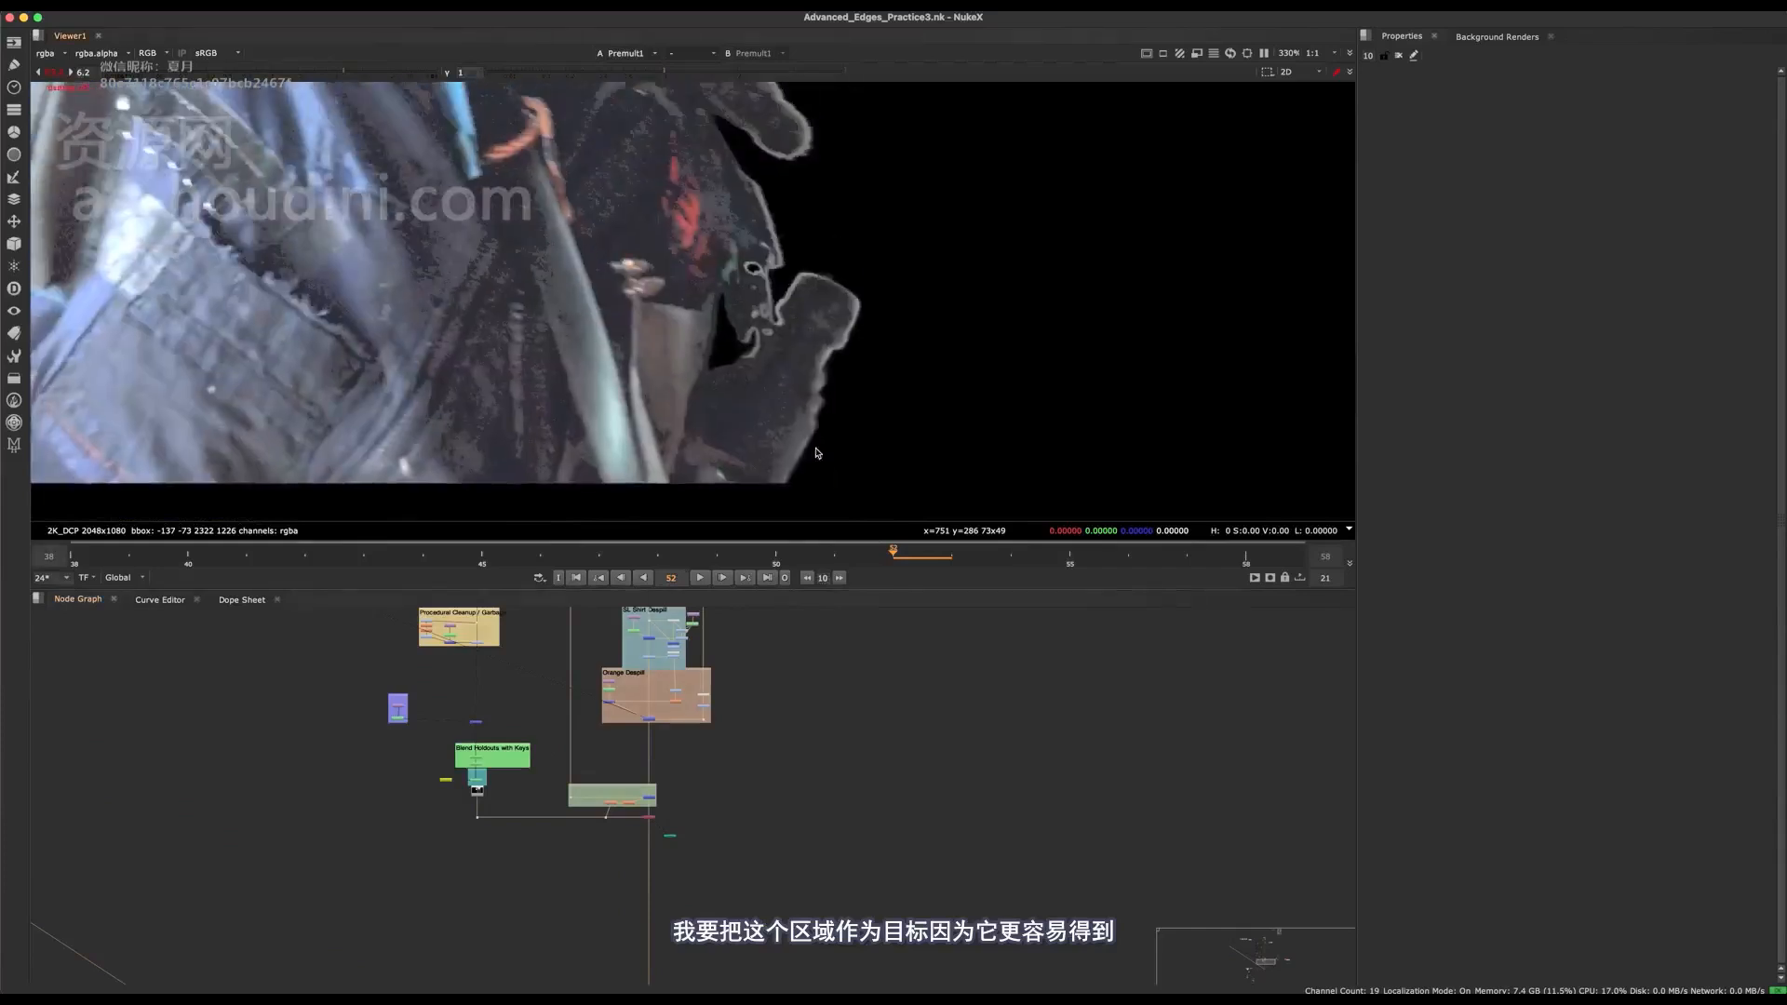
Add an AH_EZEdge node to the node graph in the empty area near the Copy node.
middle_click_drag(670, 830, 705, 786)
scroll(713, 689, "up", 3)
scroll(689, 722, "up", 4)
left_click(599, 779)
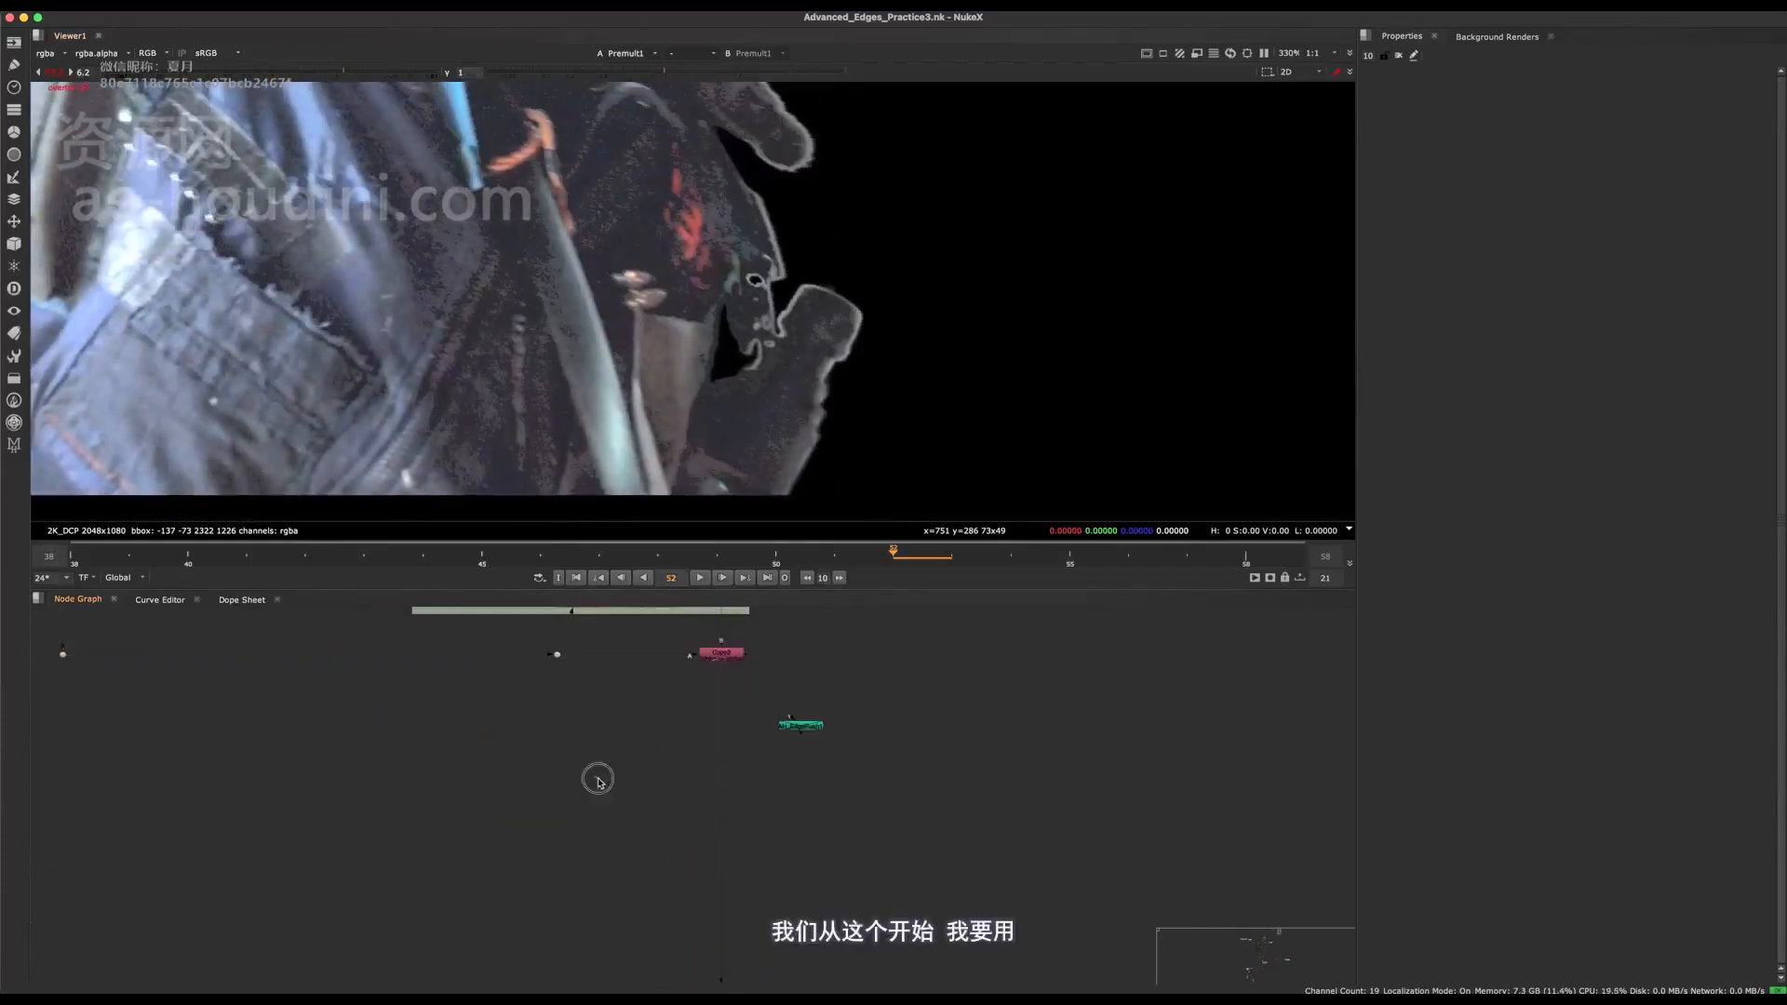
key("Tab")
type("ah")
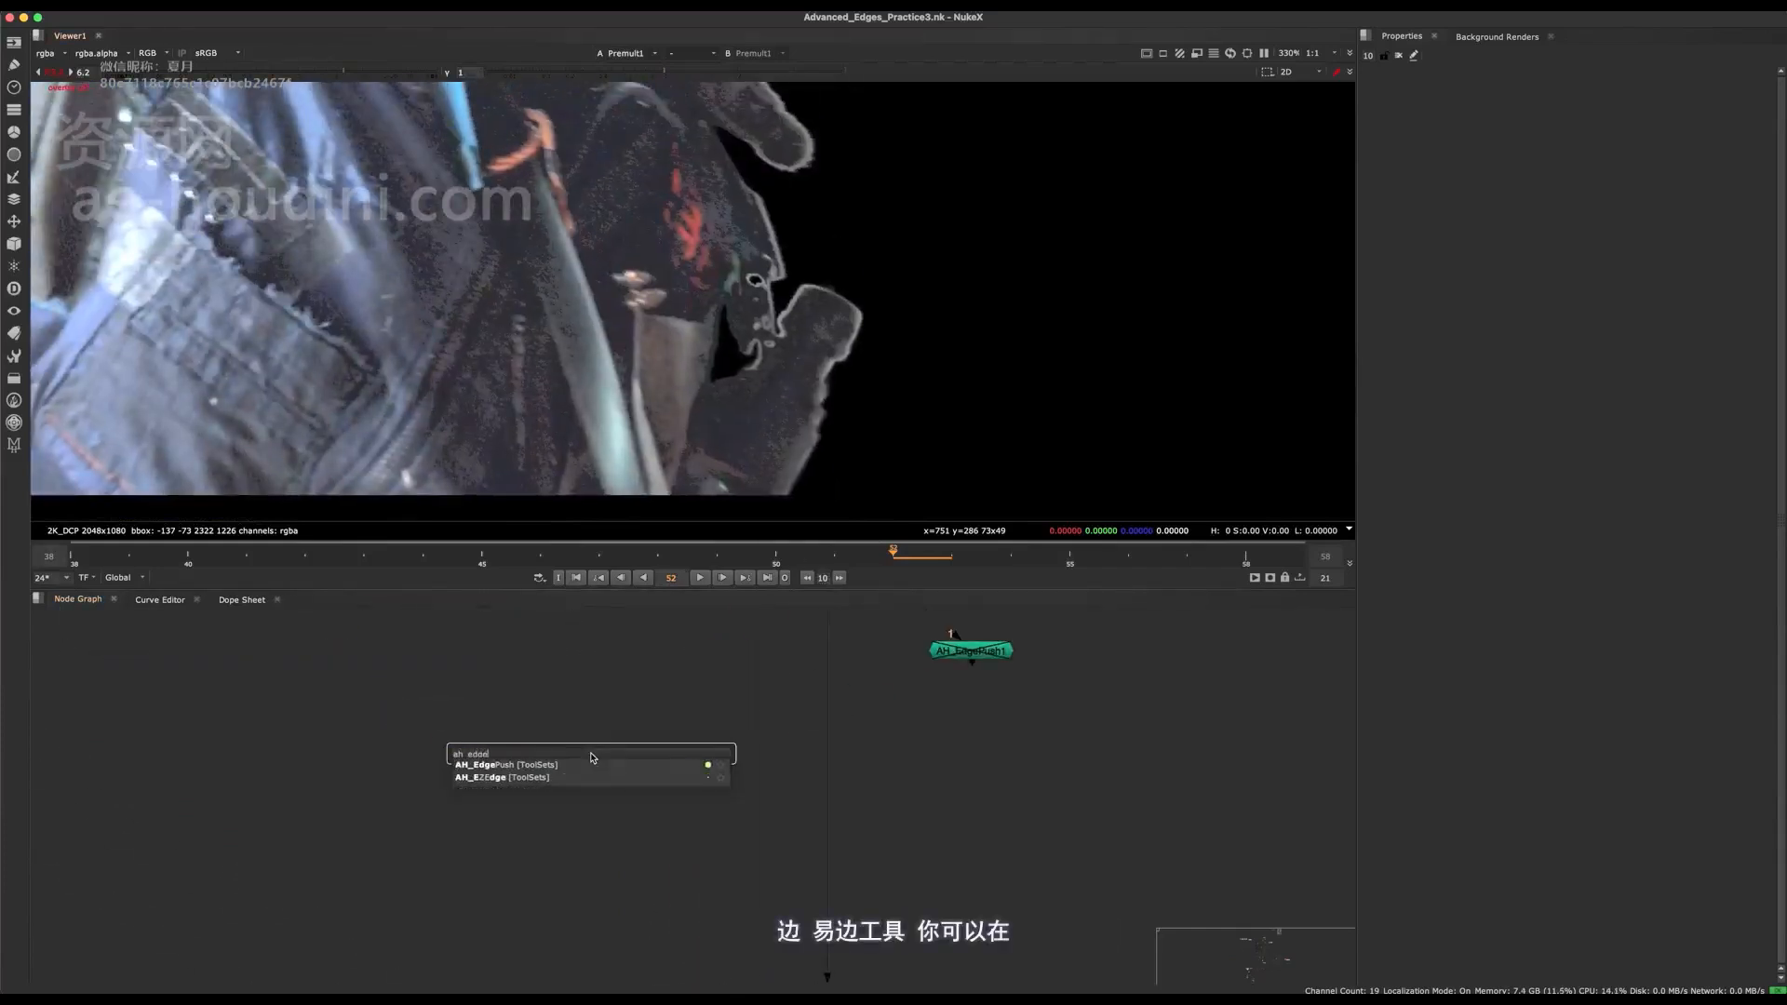
key("Return")
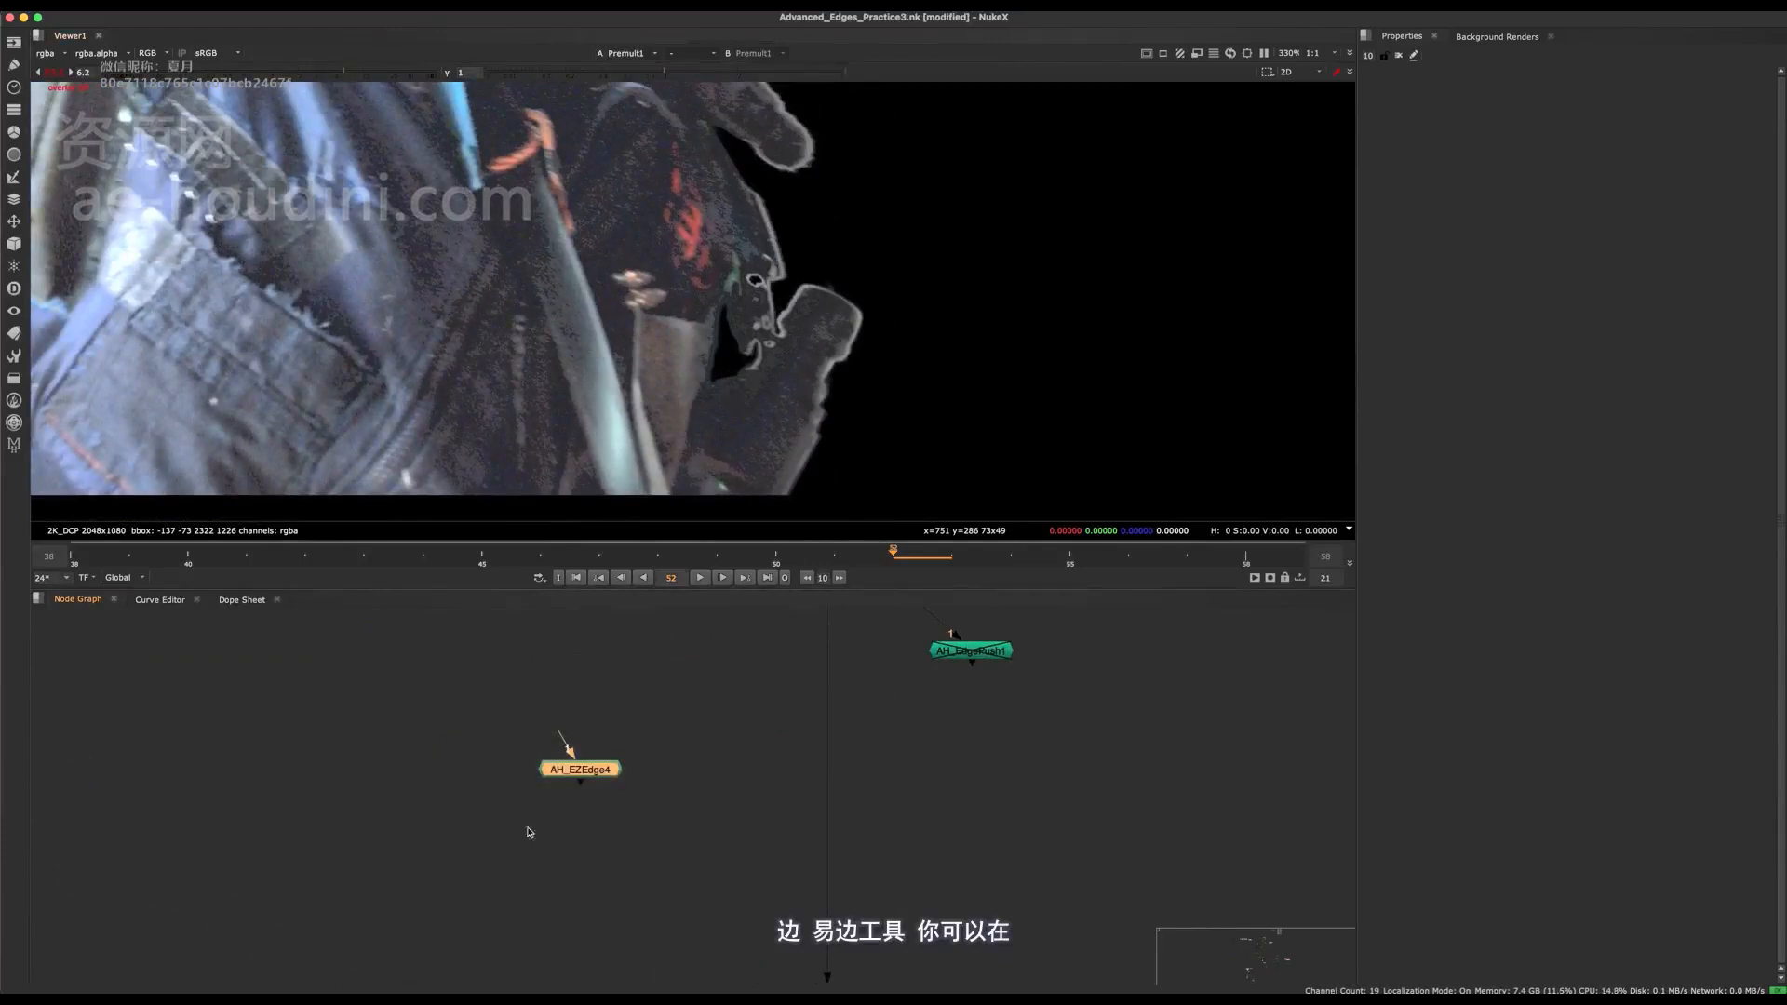
Paste the new Assets backdrop with the Custom Edge Extend tools at the top of the script, clear of the existing Assets backdrop.
key("space")
left_click_drag(599, 776, 624, 806)
scroll(658, 813, "down", 10)
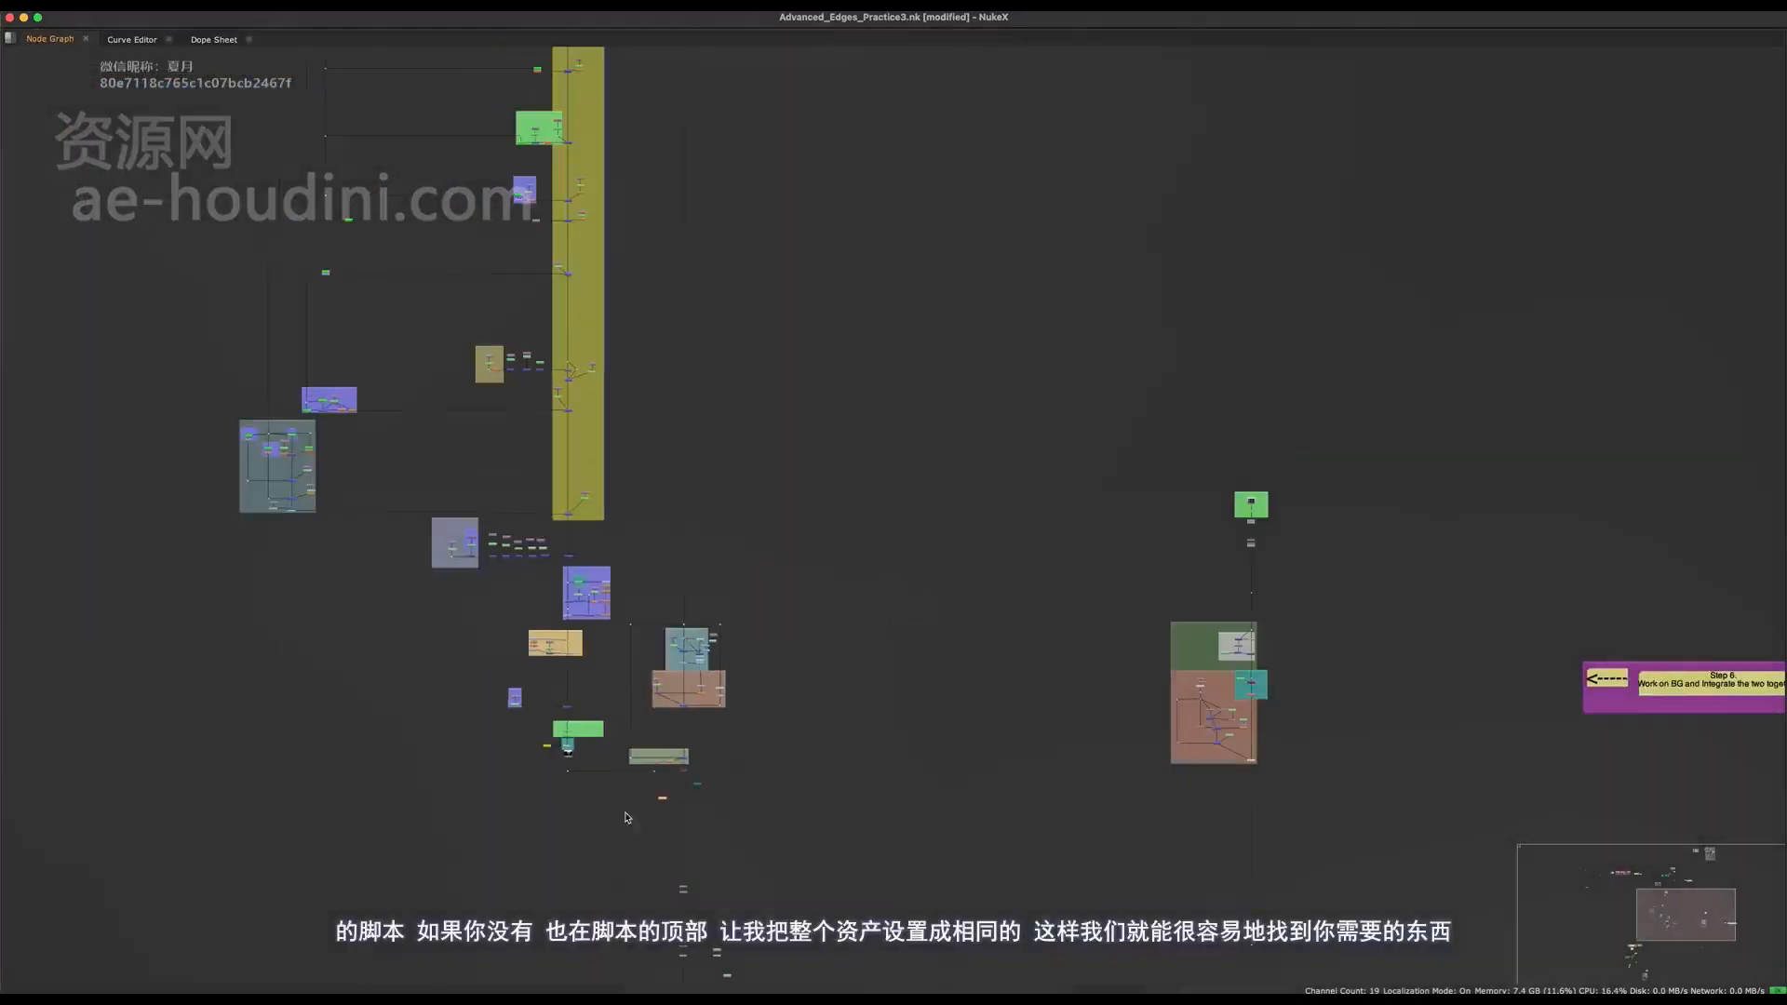
middle_click_drag(681, 75, 654, 110)
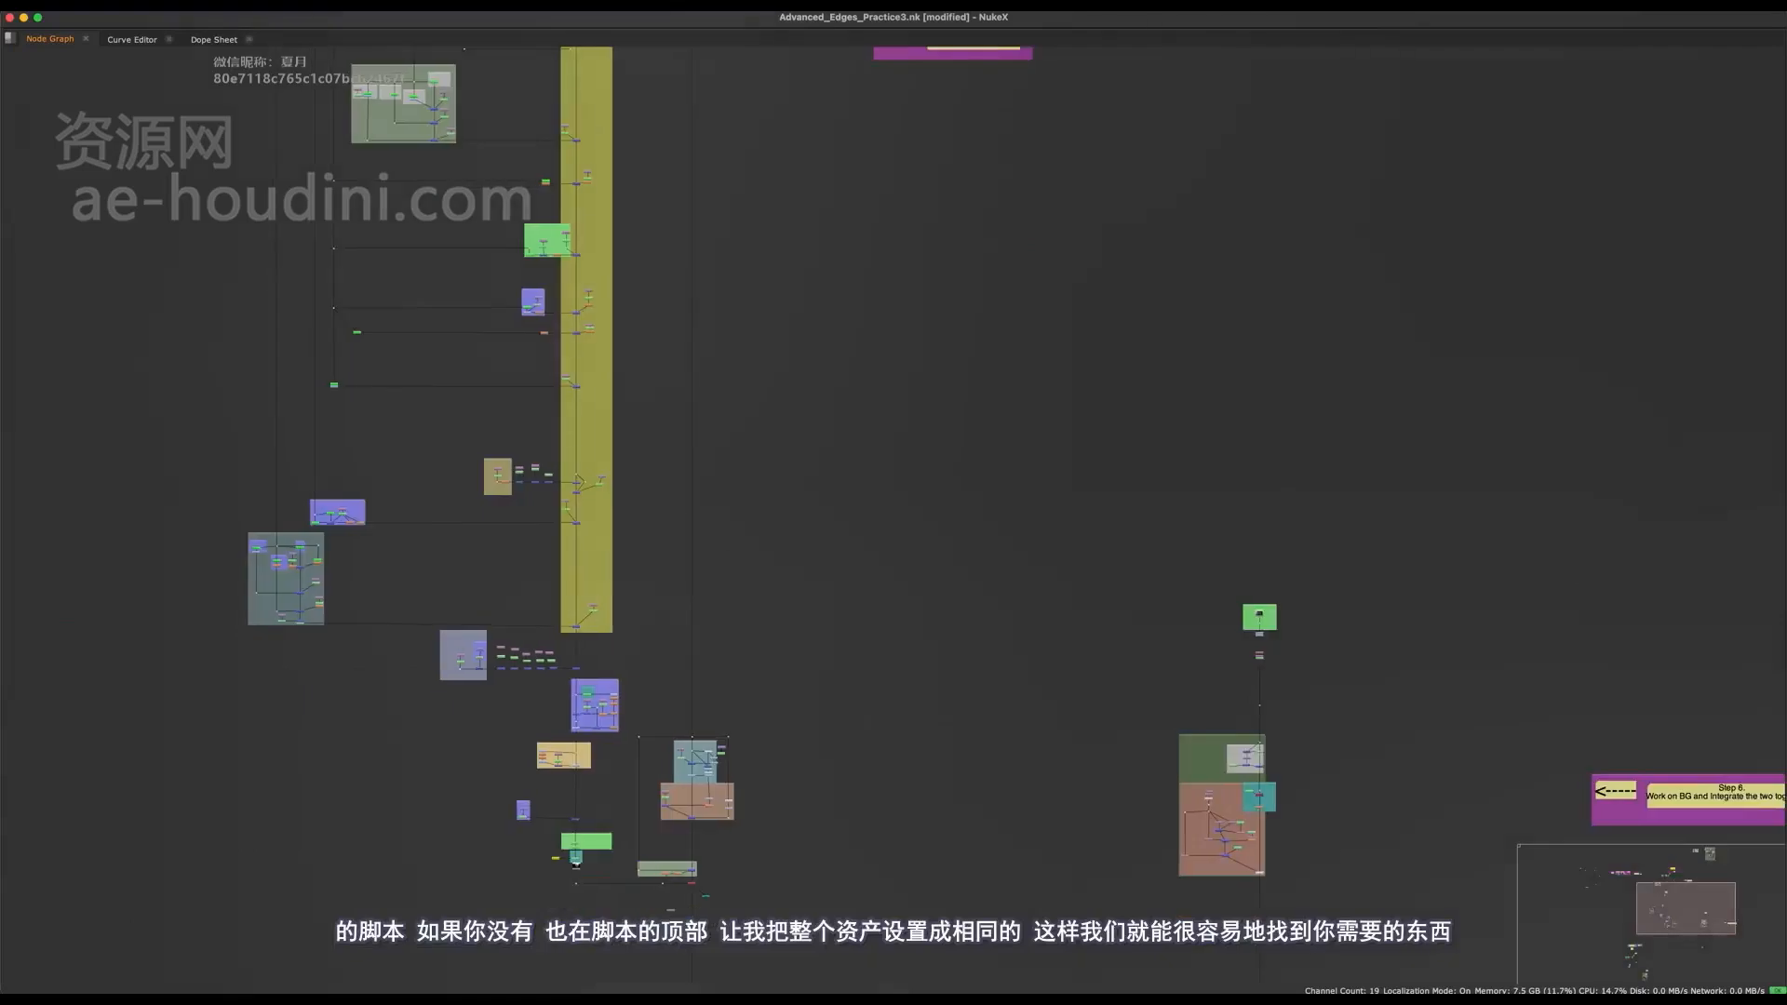
middle_click_drag(721, 870, 826, 135)
middle_click_drag(650, 931, 965, 732)
middle_click_drag(445, 346, 460, 397)
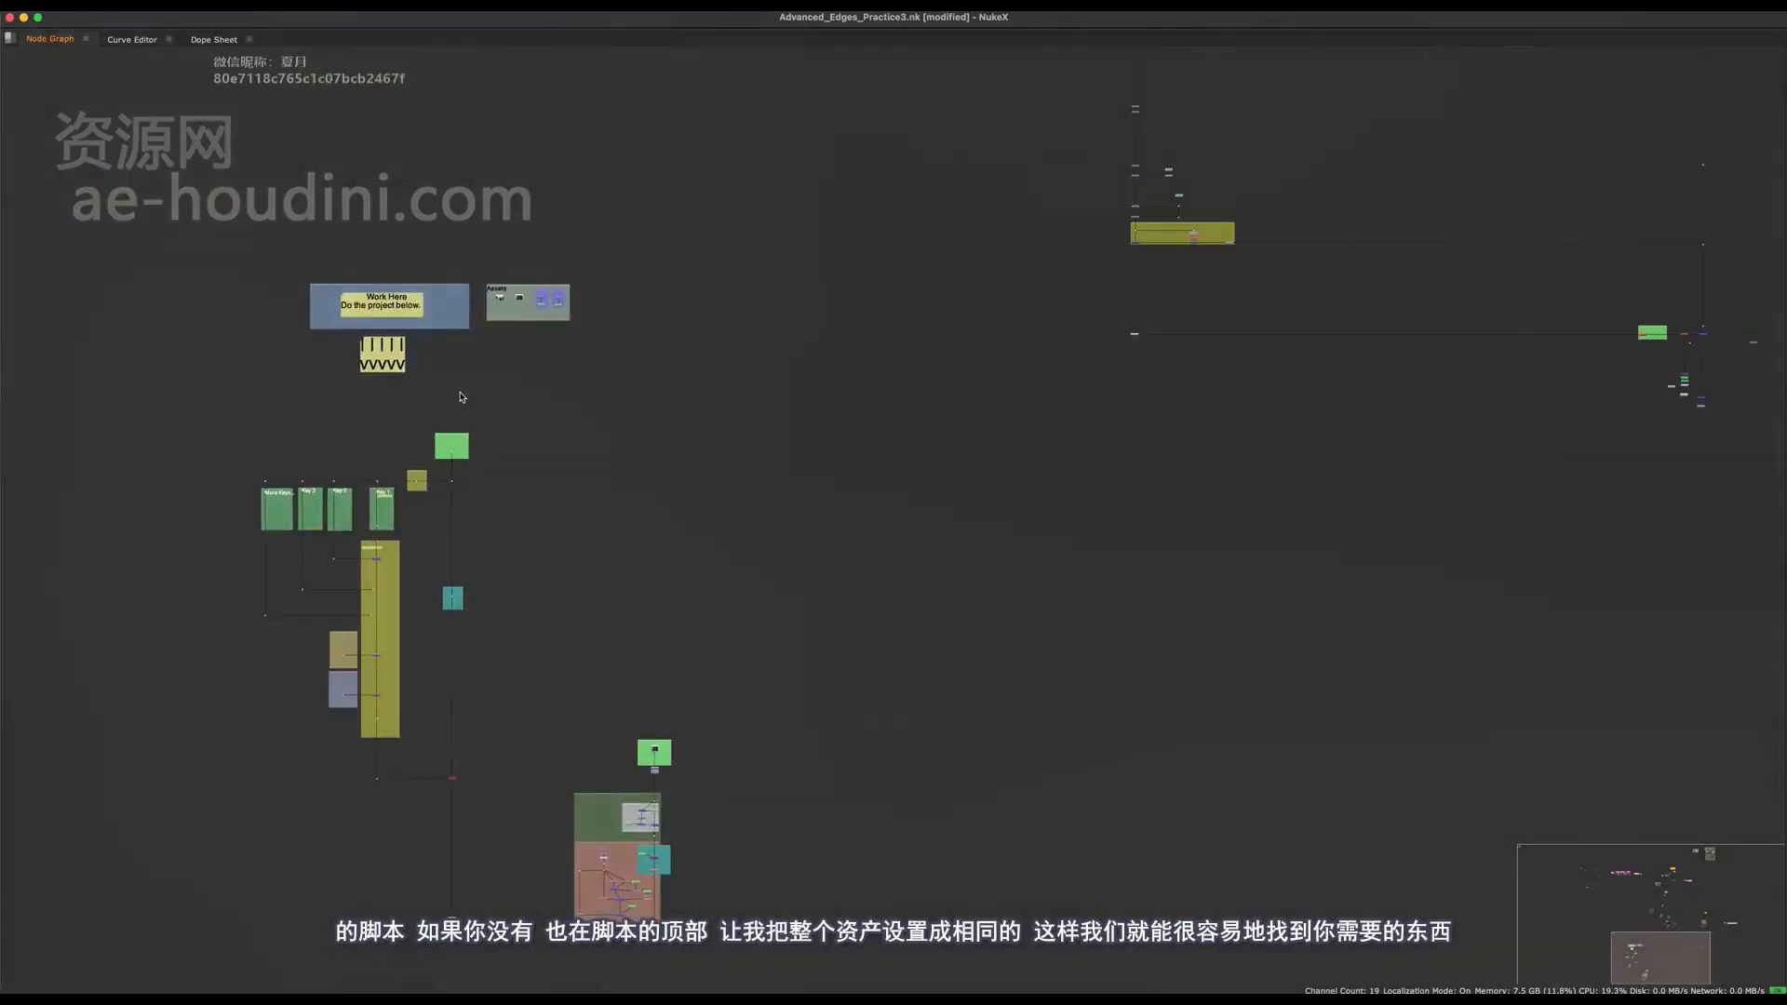
scroll(542, 327, "down", 3)
middle_click_drag(542, 326, 482, 916)
middle_click_drag(838, 256, 731, 866)
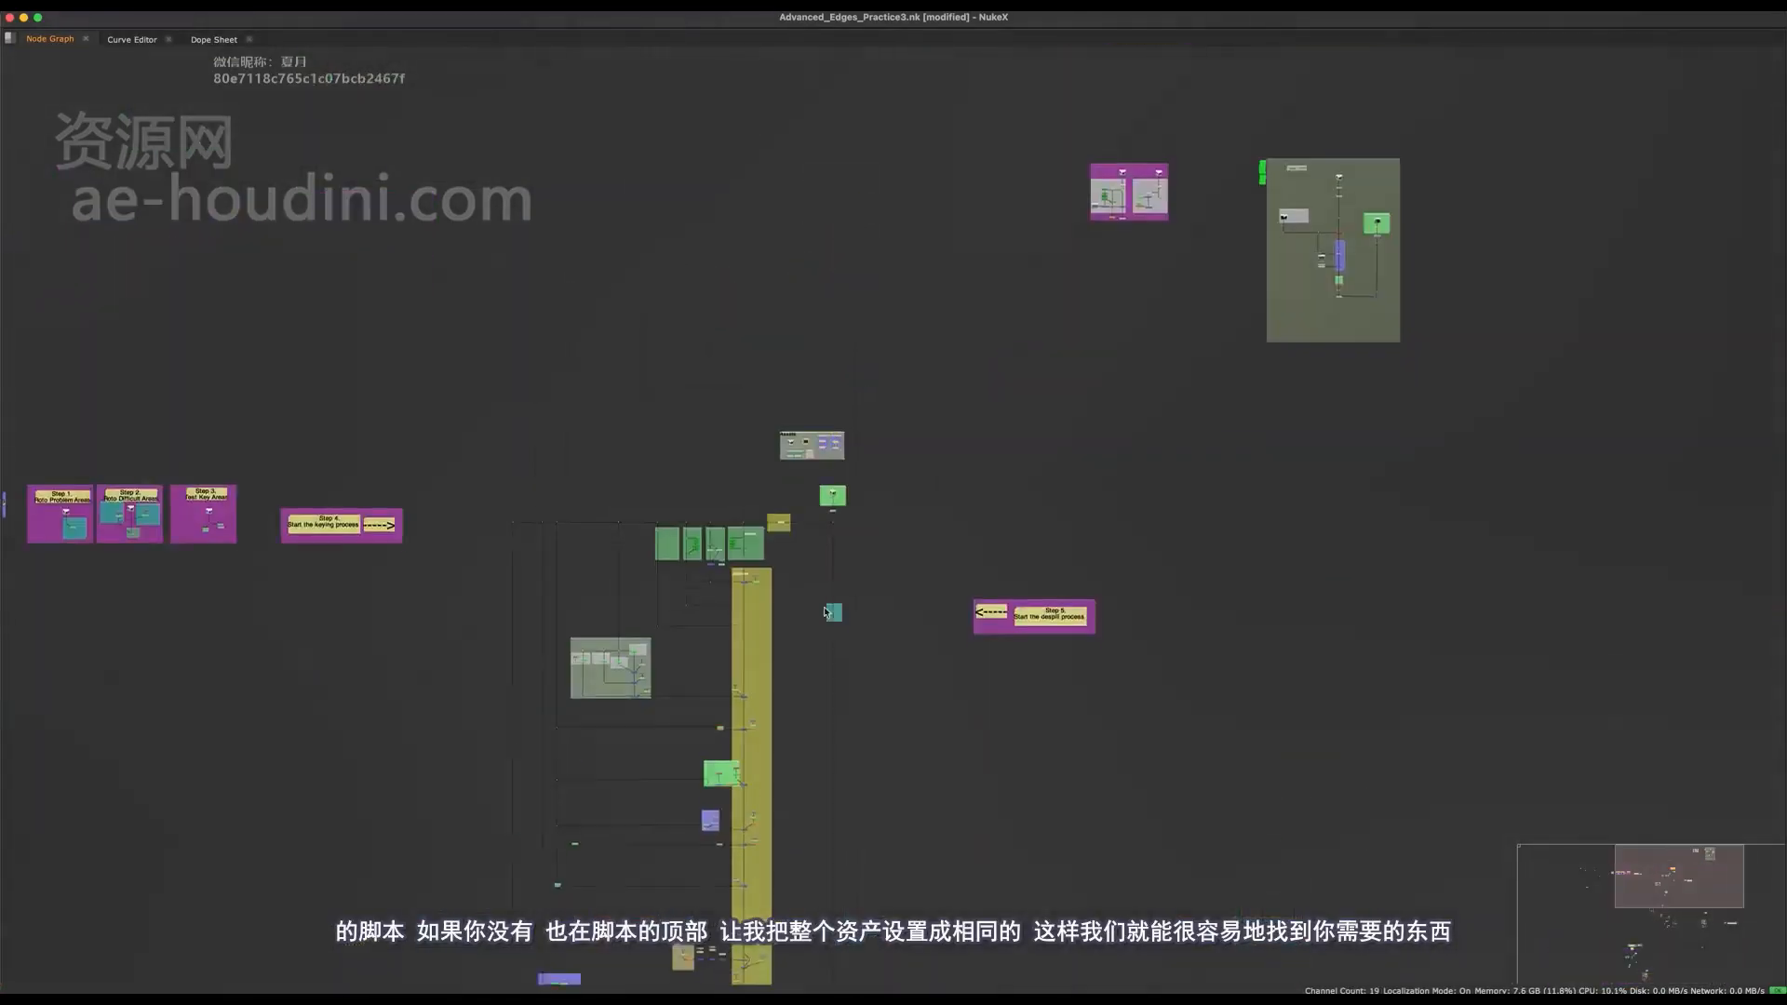
scroll(838, 410, "up", 10)
left_click_drag(980, 347, 516, 645)
scroll(702, 396, "down", 12)
middle_click_drag(577, 893, 724, 424)
middle_click_drag(803, 89, 750, 400)
scroll(752, 383, "up", 6)
scroll(771, 363, "up", 6)
key("super+v")
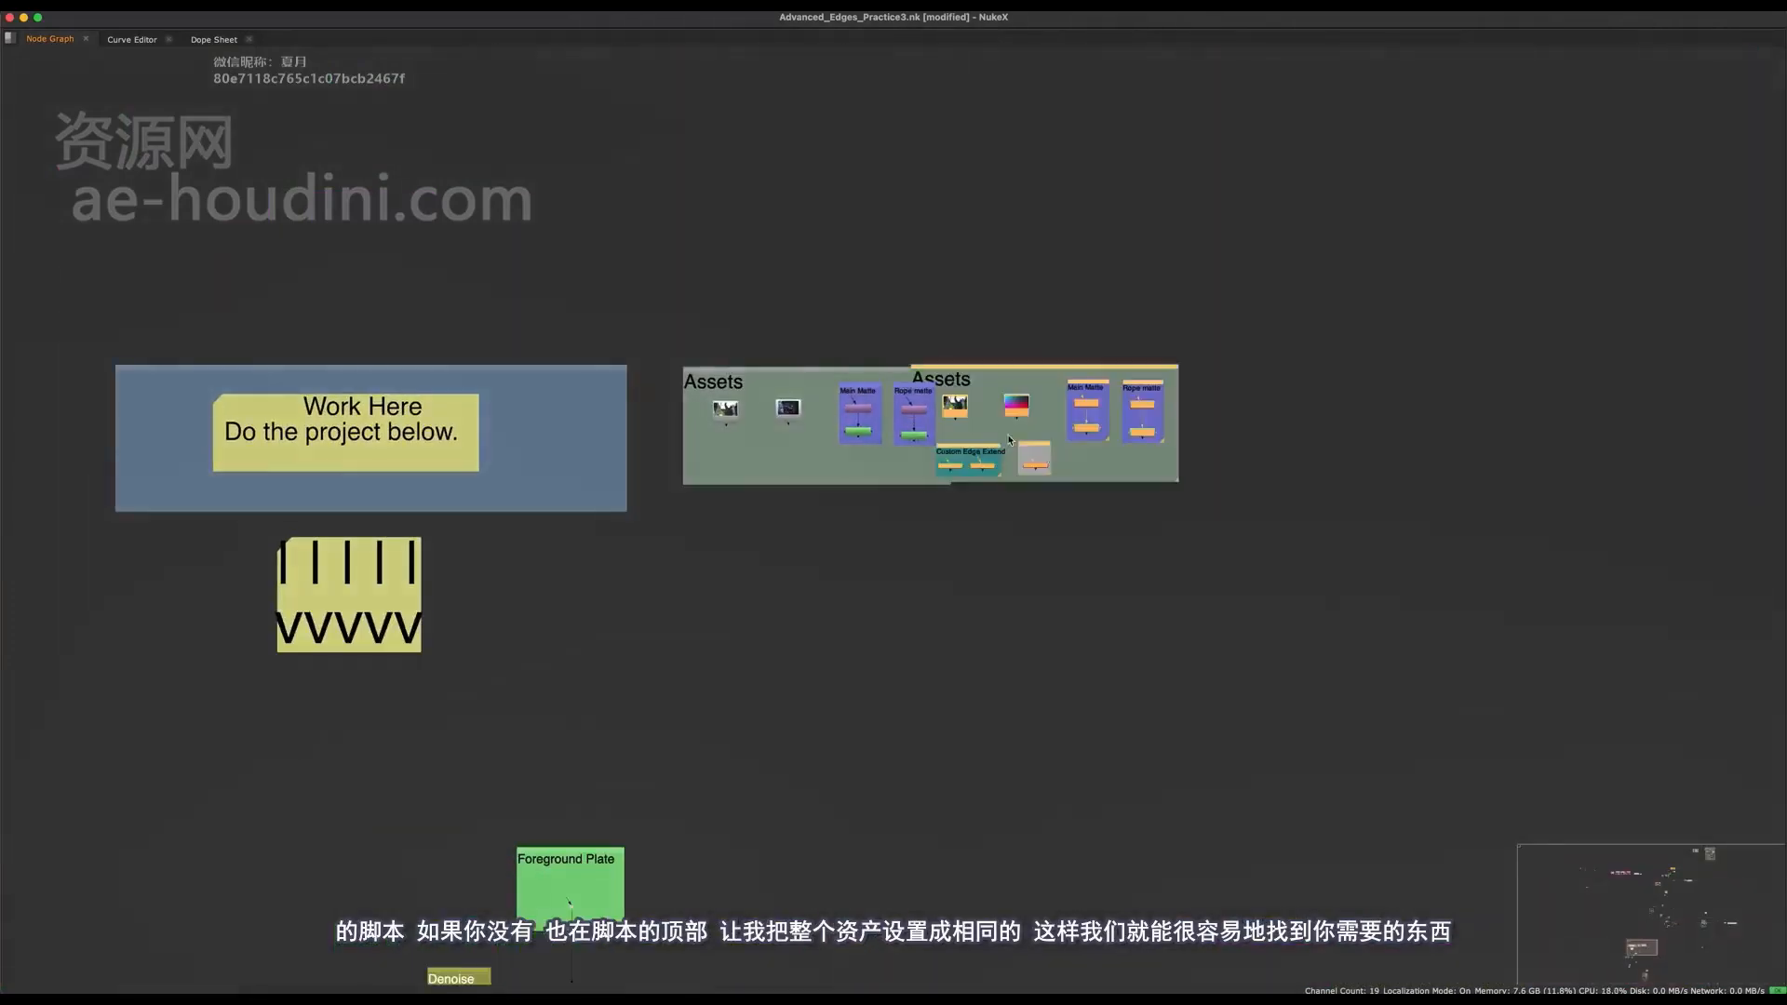
scroll(1018, 458, "up", 1)
left_click_drag(959, 396, 1042, 375)
Replace the old Assets backdrop with the pasted one next to the Work Here header and save the script.
left_click(923, 347)
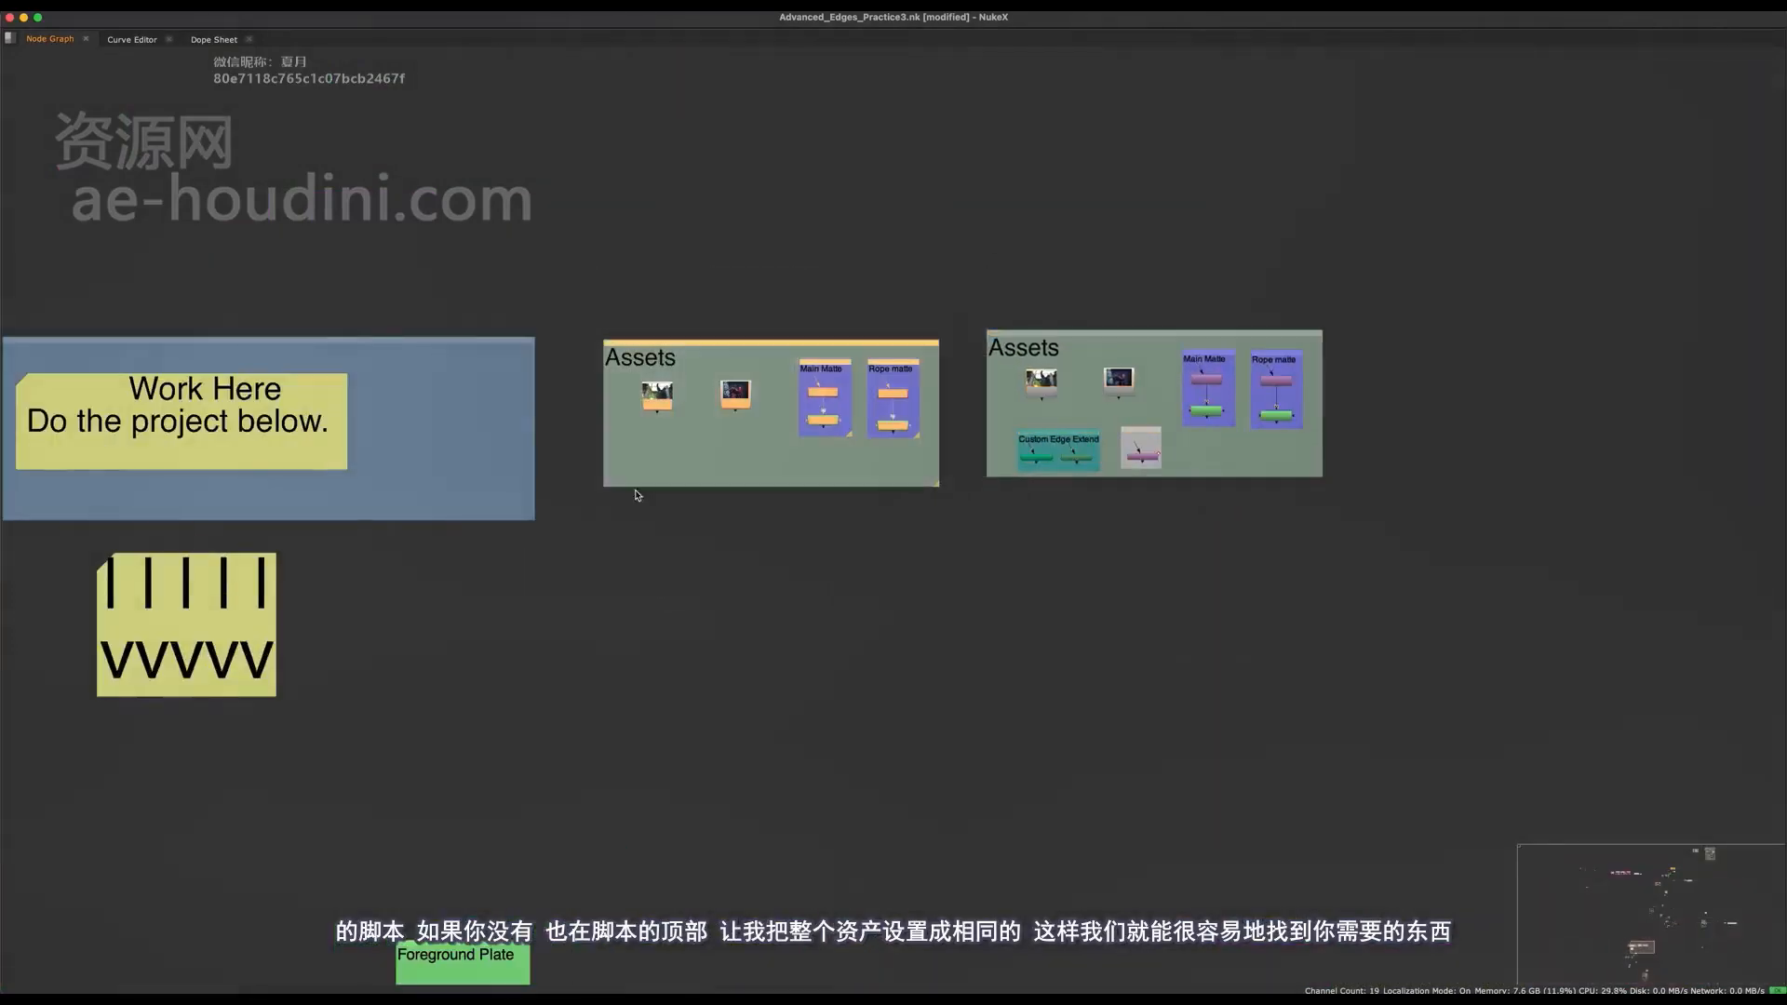
key("Delete")
middle_click_drag(1355, 322, 1260, 388)
left_click_drag(941, 462, 463, 451)
scroll(643, 791, "down", 12)
middle_click_drag(670, 849, 614, 977)
key("super+s")
Connect the AH_EZEdge node through a new Dot on the pipe below the Copy node and delete the AH_EdgePush node.
scroll(762, 592, "up", 10)
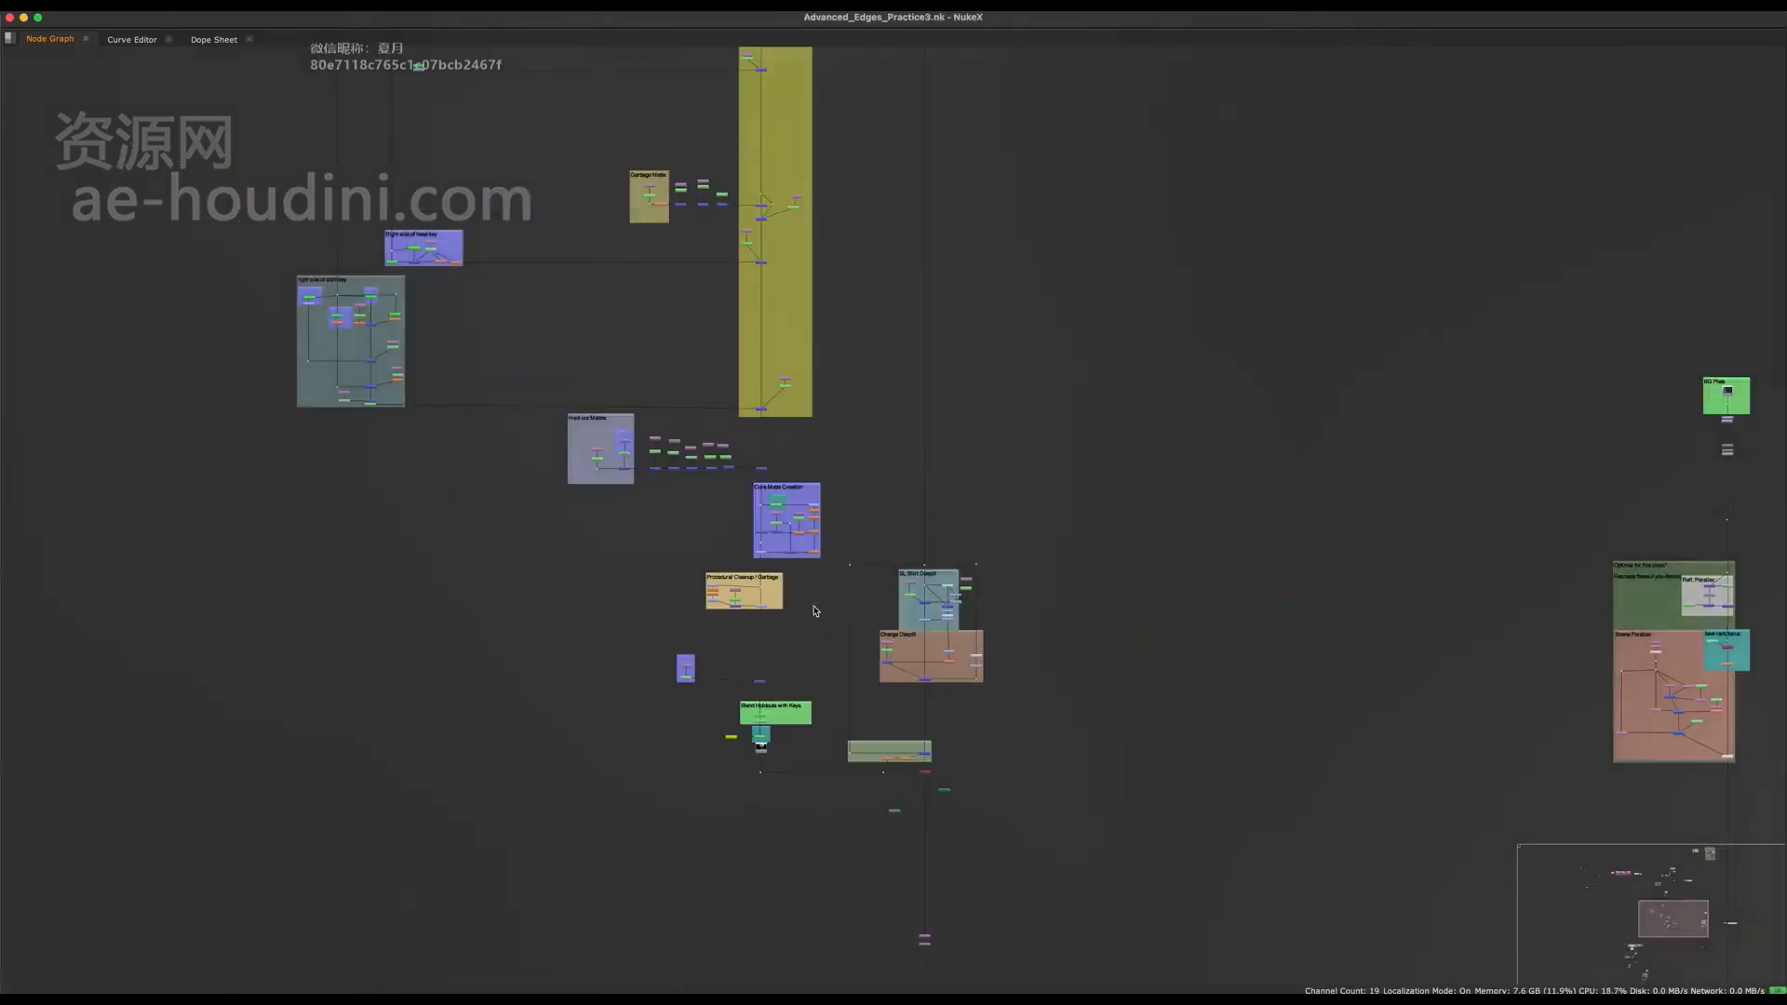
middle_click_drag(762, 592, 236, 703)
middle_click_drag(745, 978, 786, 579)
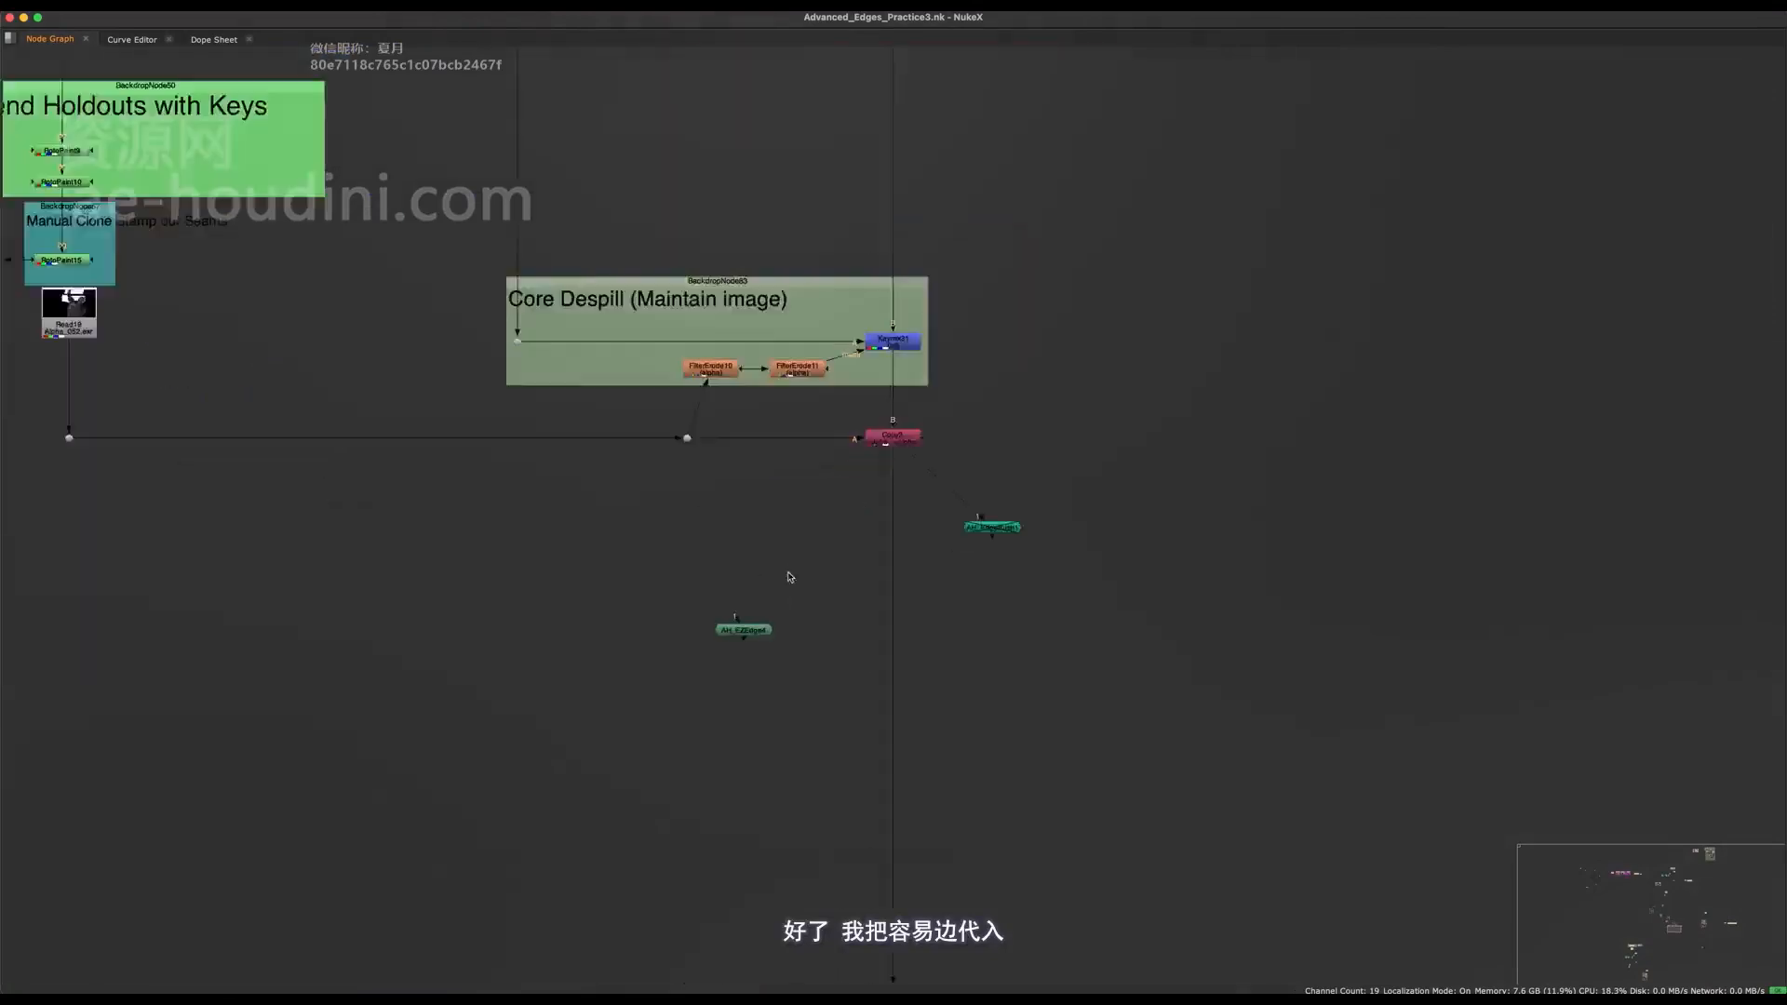
scroll(741, 639, "up", 5)
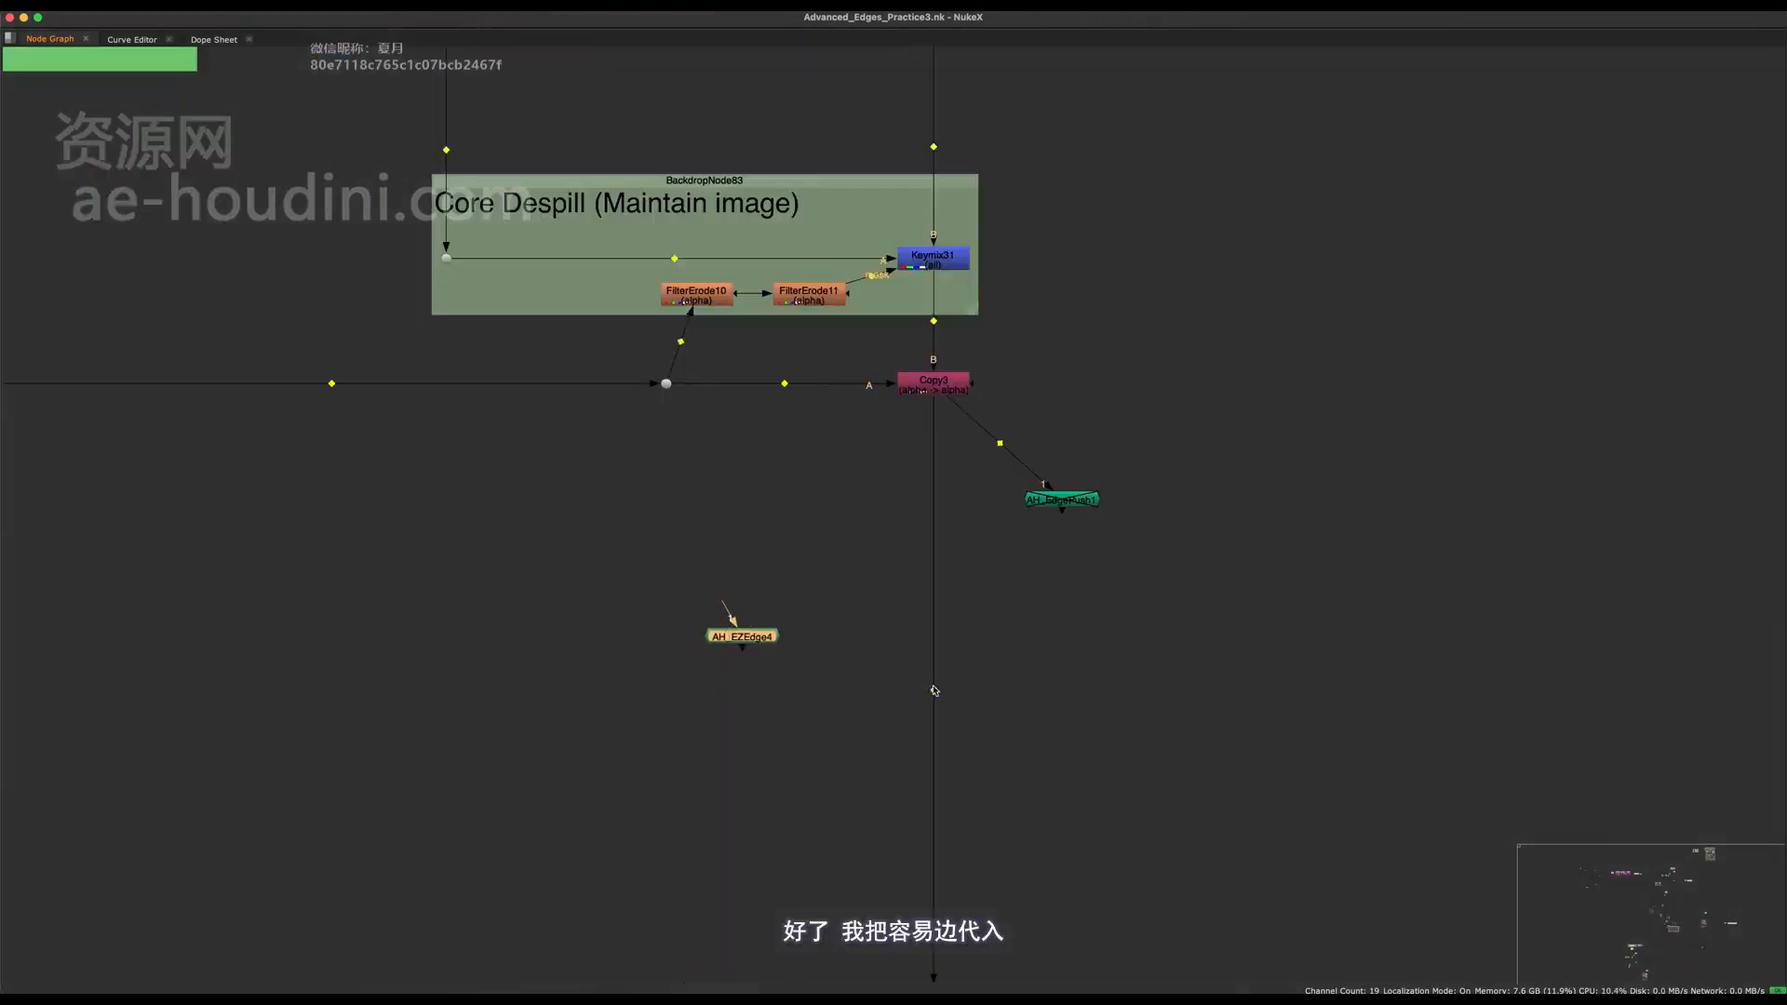
left_click(929, 582, "super")
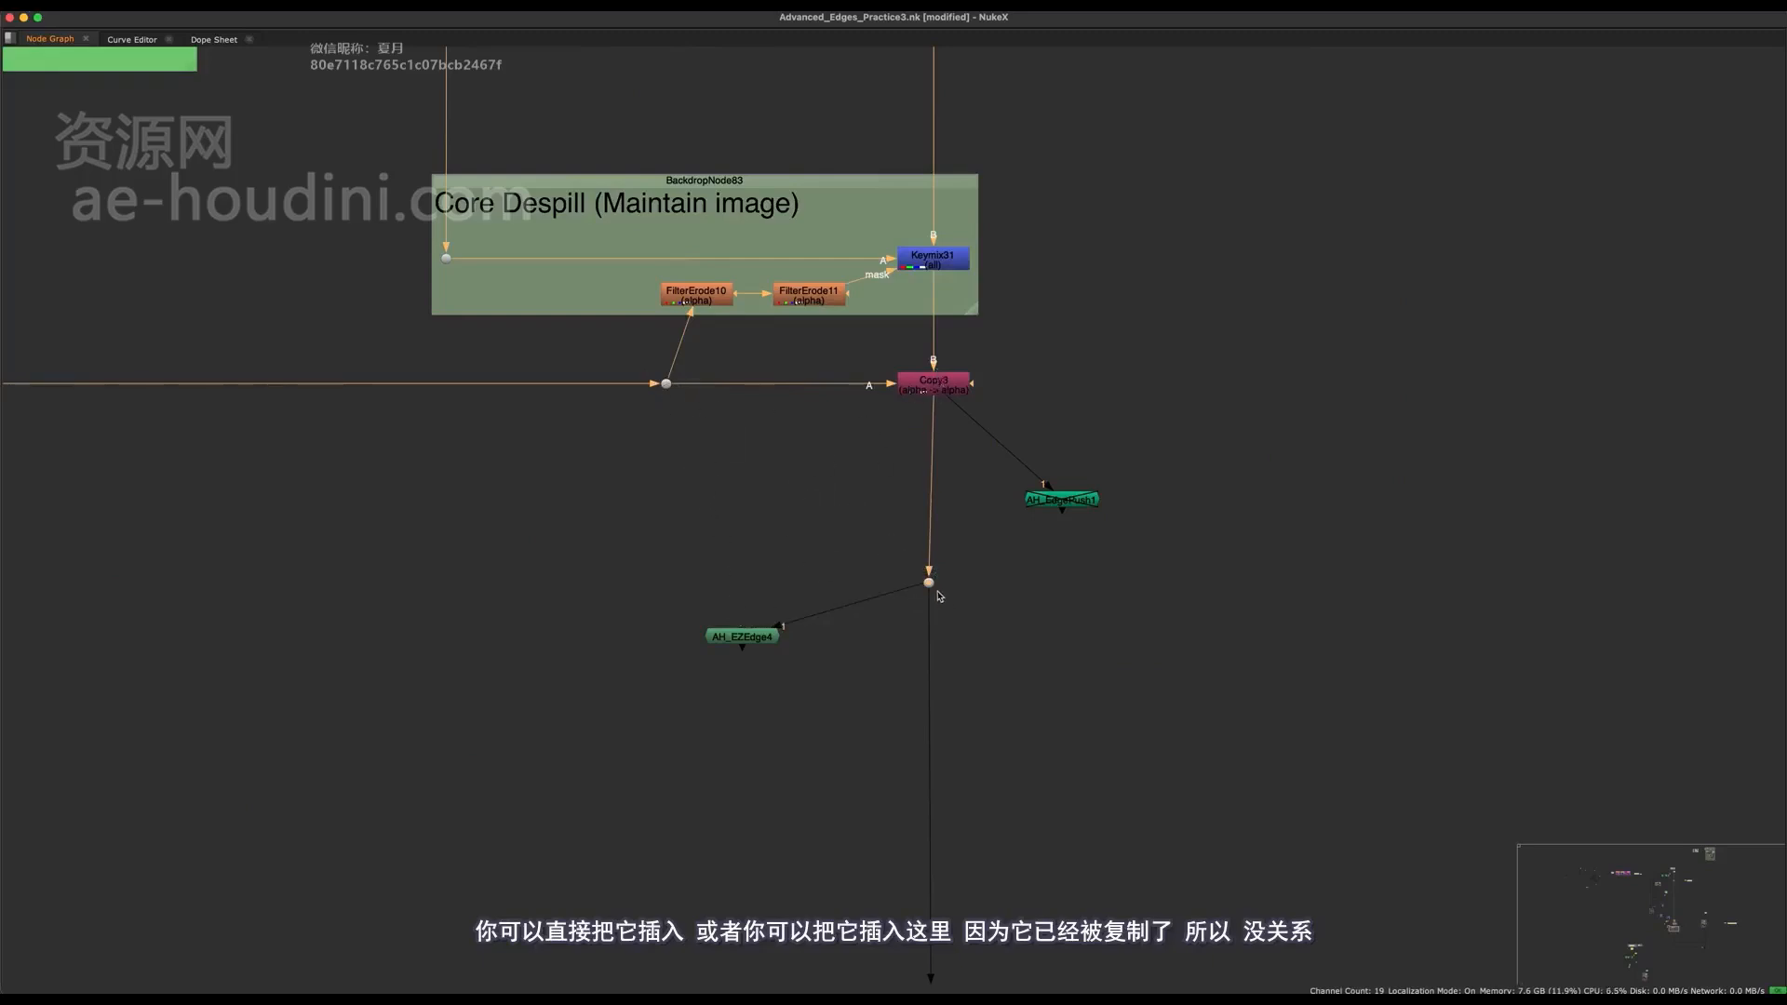
left_click_drag(944, 650, 1151, 464)
key("Delete")
scroll(750, 772, "up", 5)
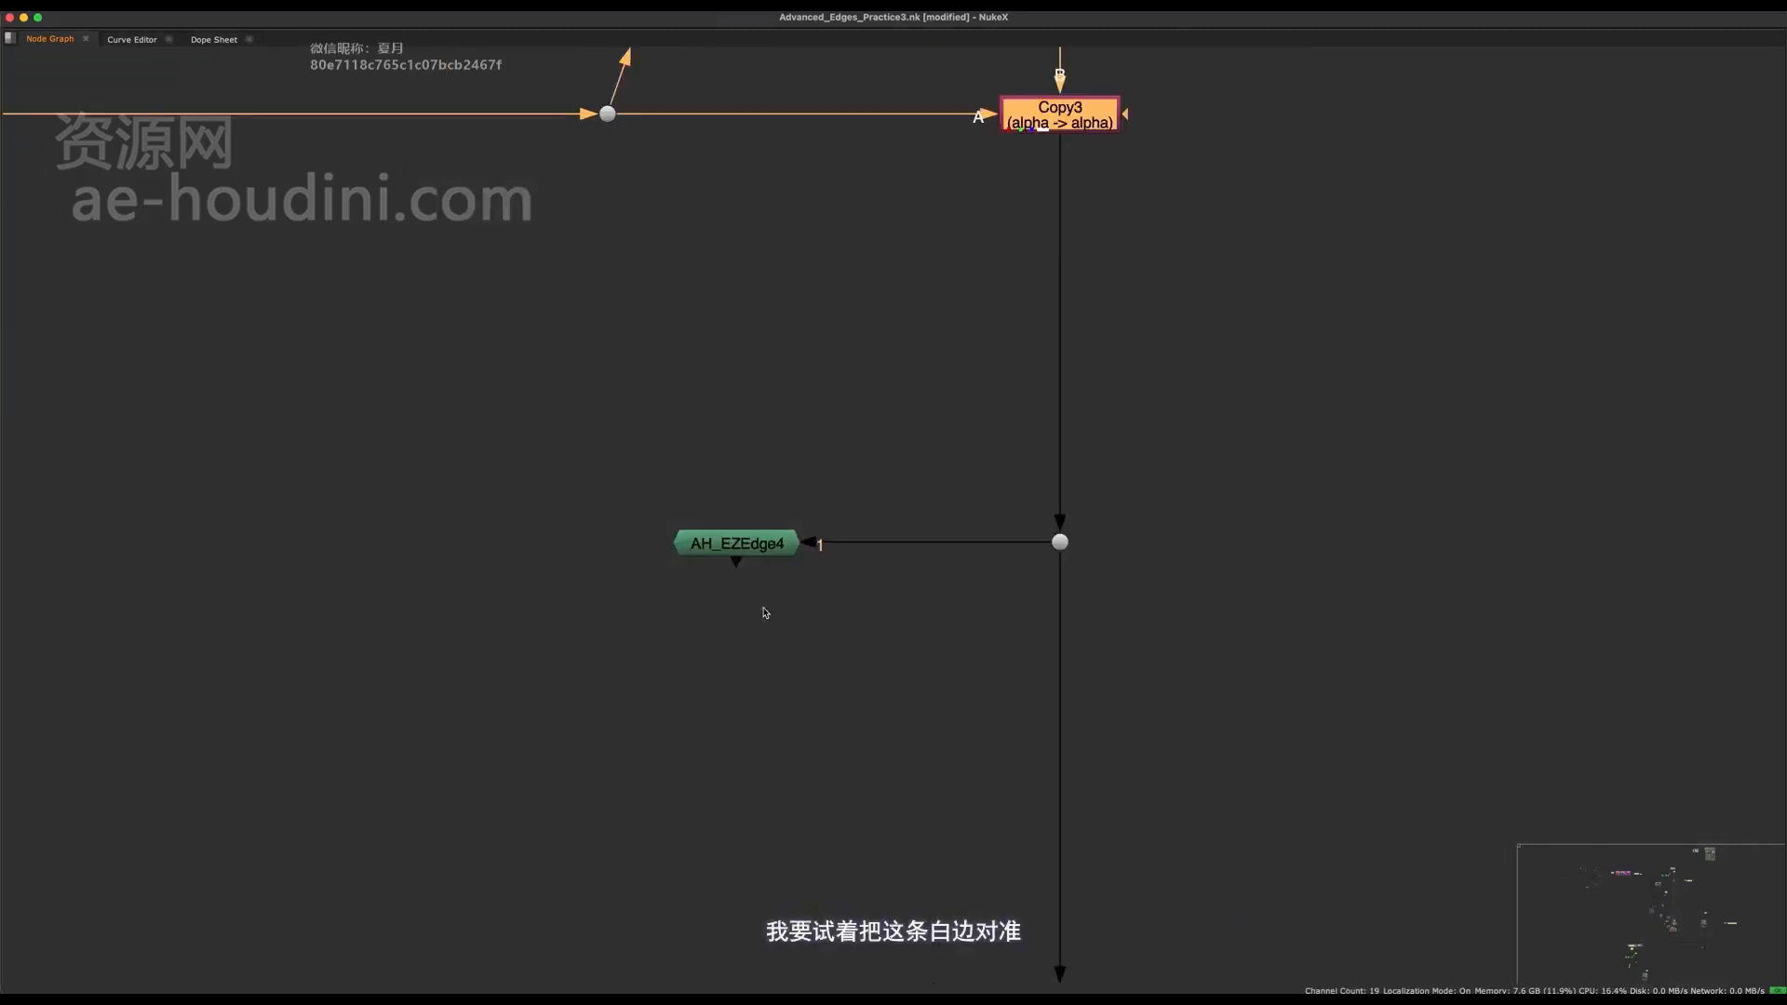
View the AH_EZEdge output with the viewer gain reset to 1.
left_click(759, 637)
left_click(745, 550)
key("space")
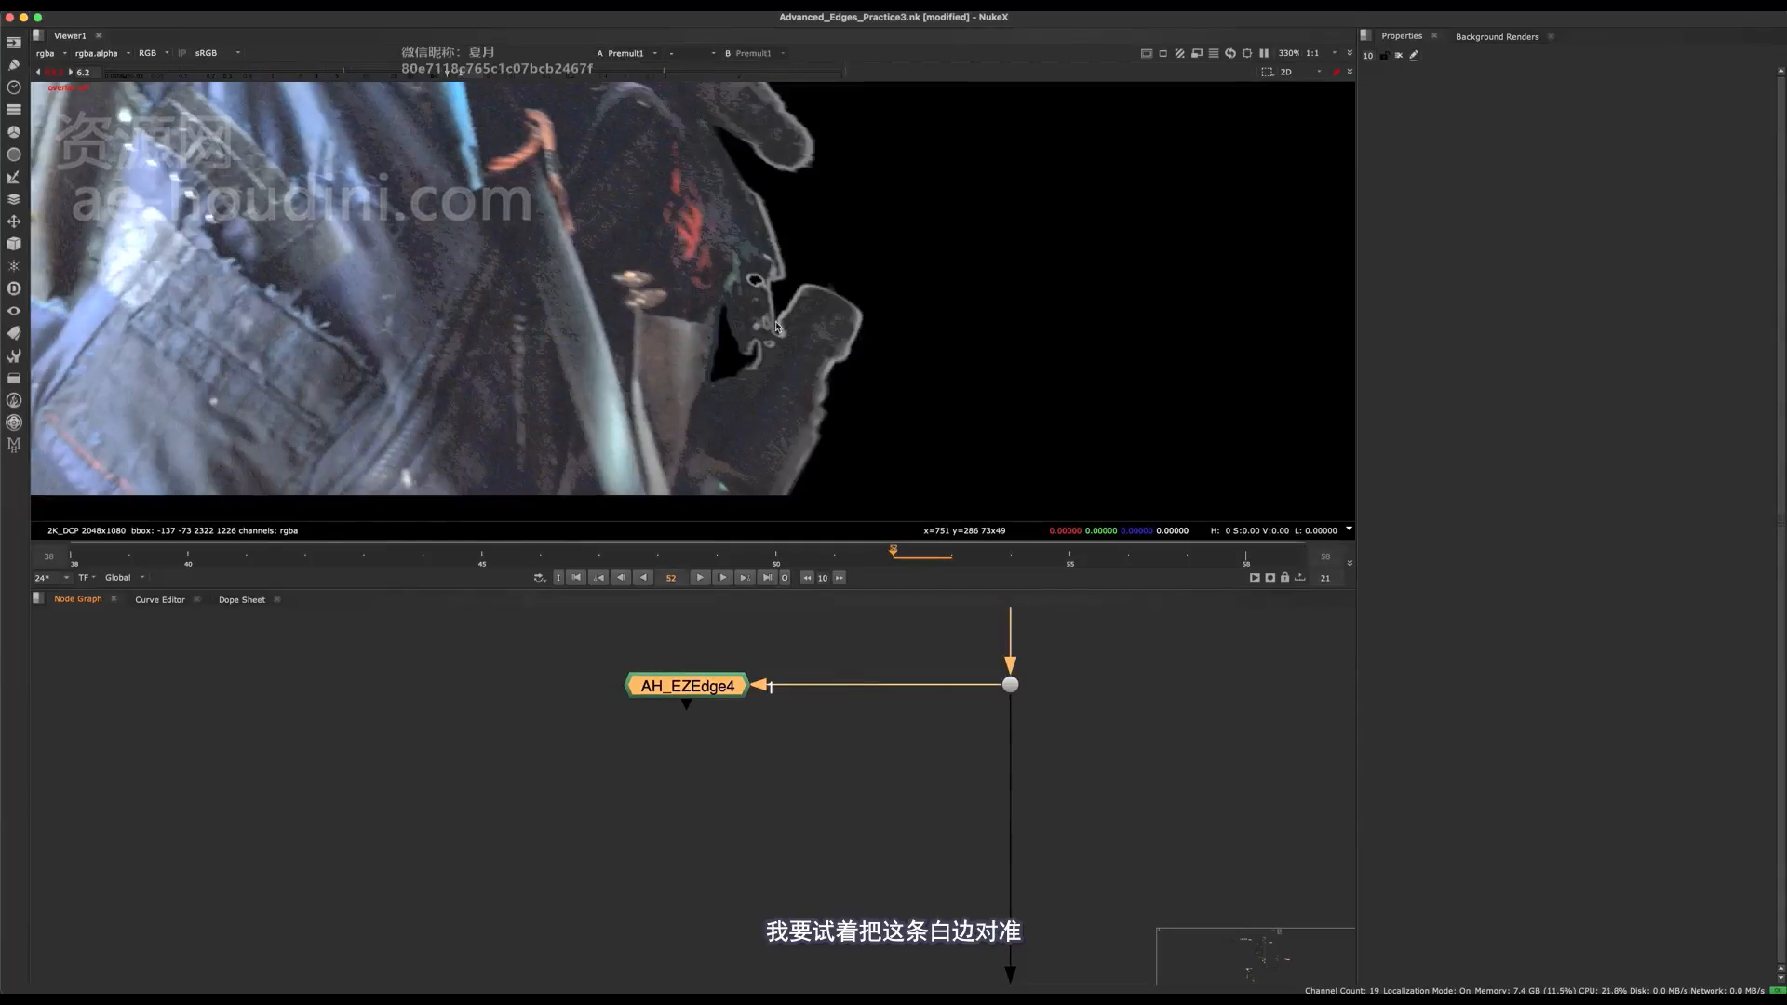
key("1")
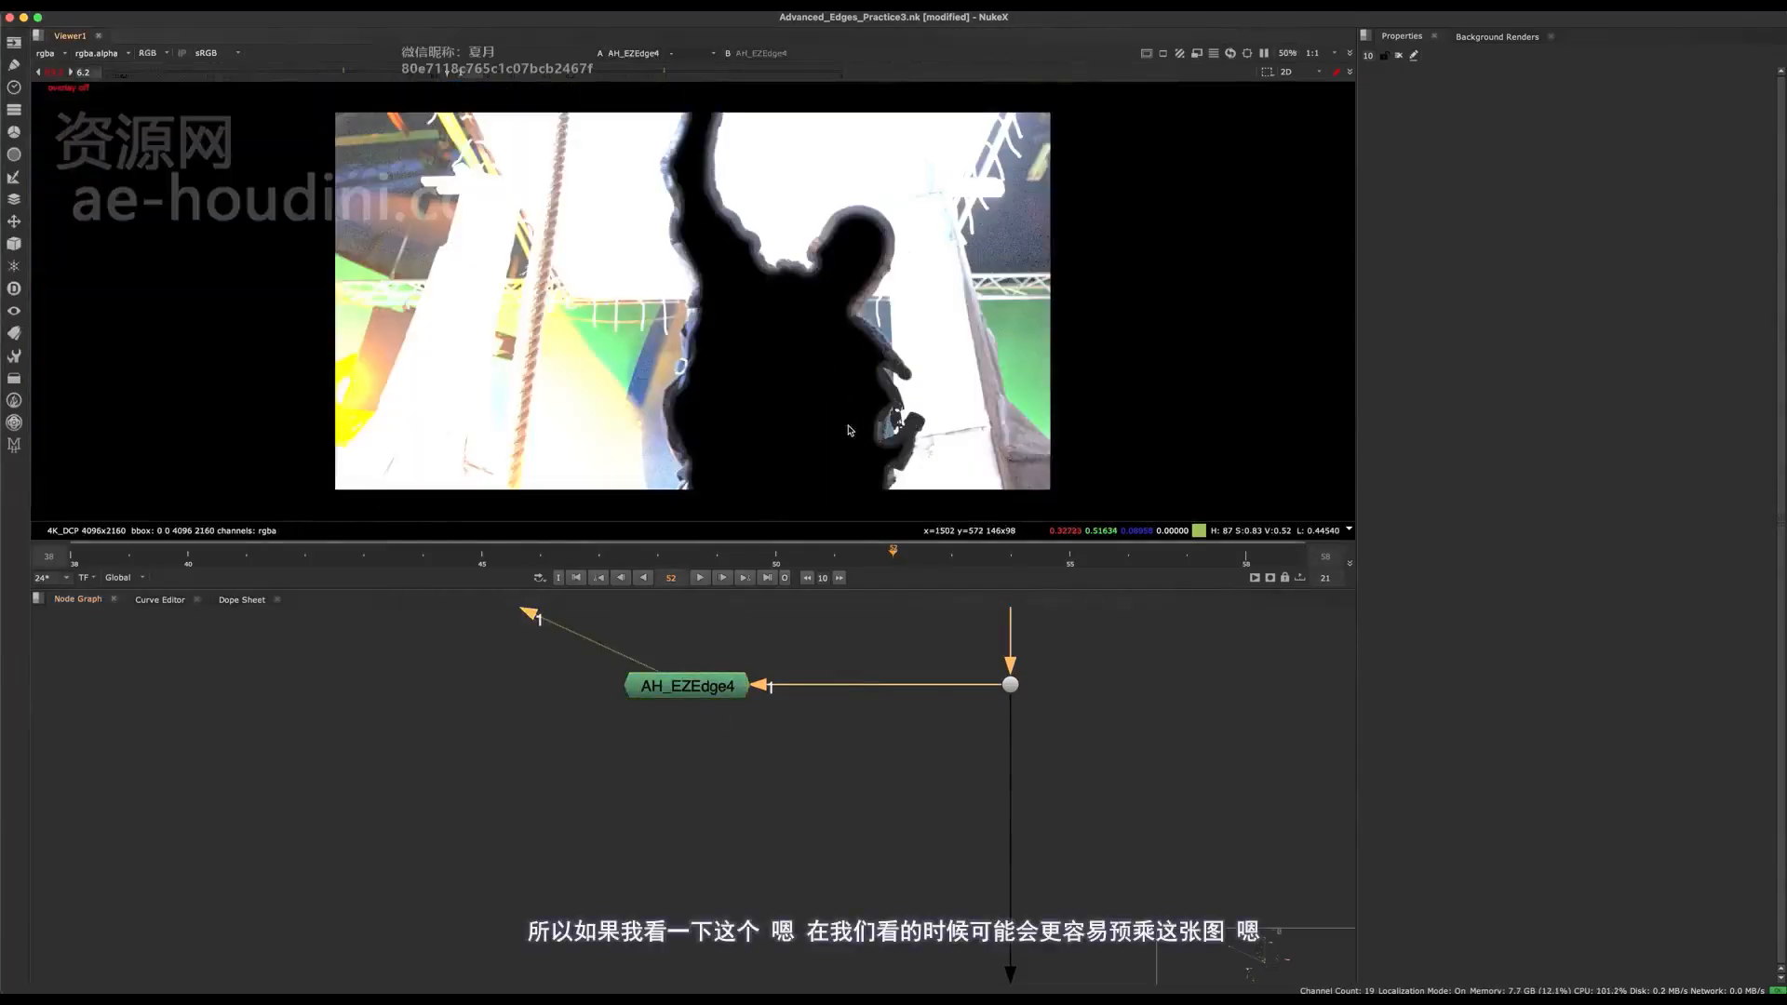
left_click(54, 73)
middle_click_drag(975, 725, 816, 785)
scroll(864, 743, "up", 3)
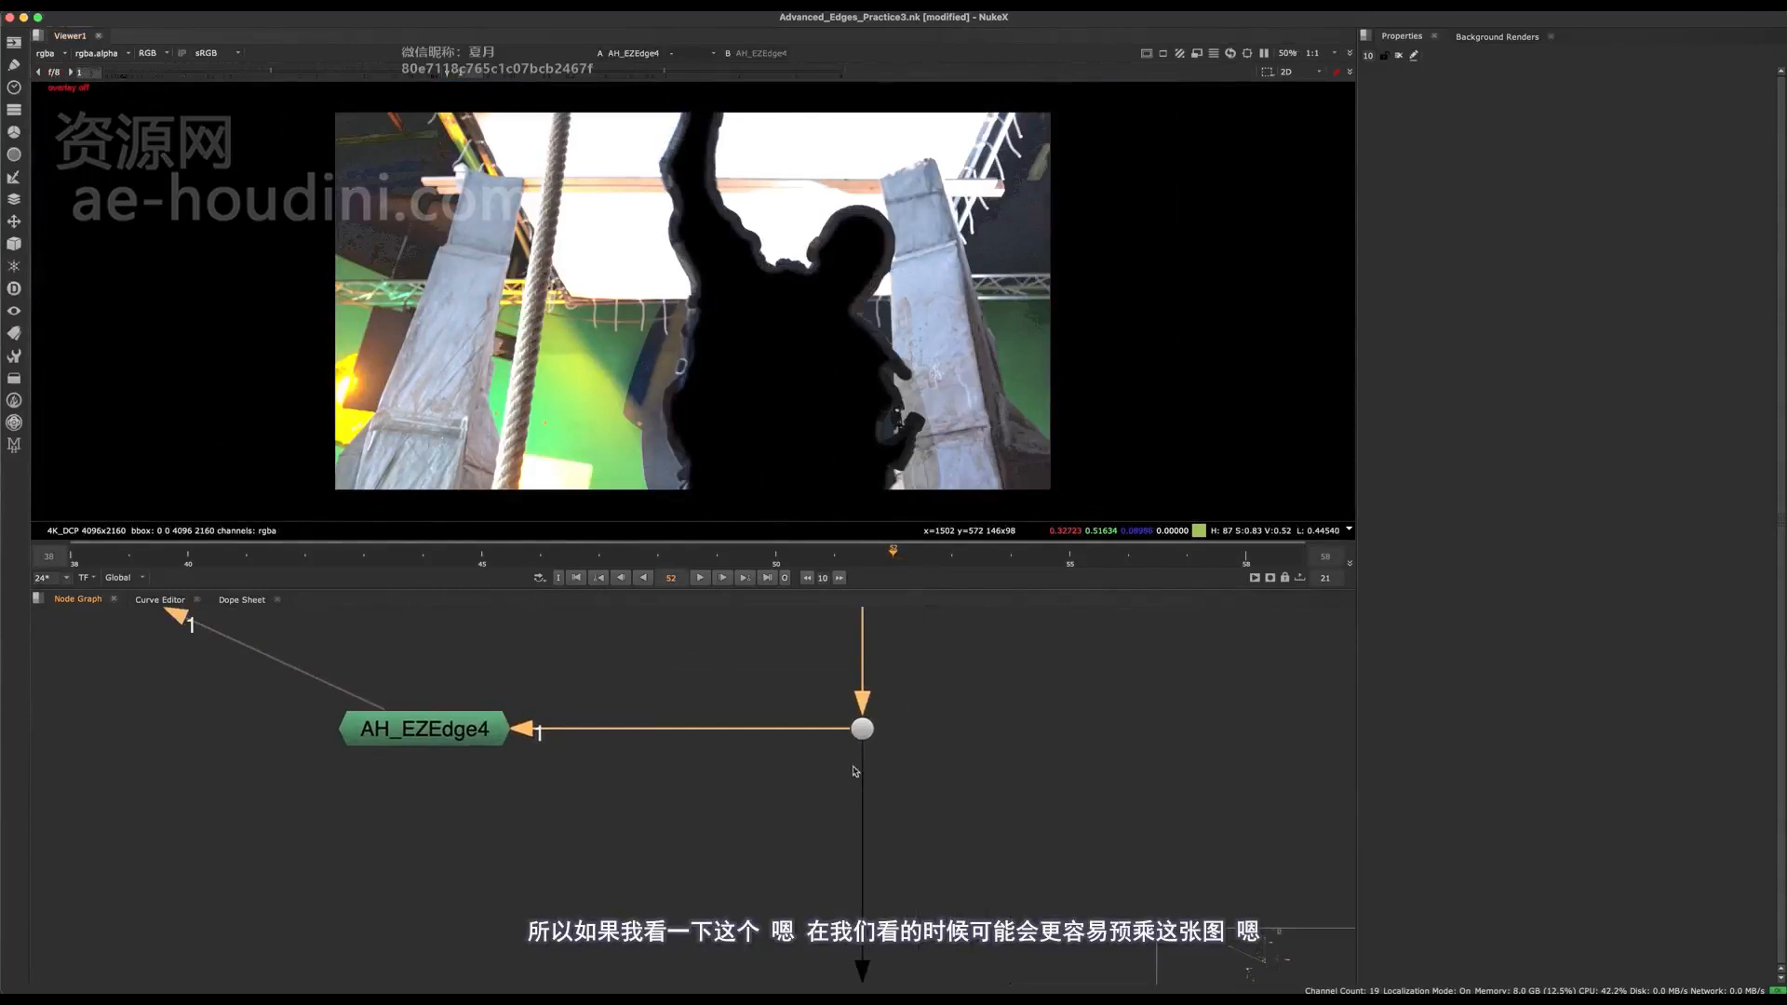
Branch a Premult node off the Dot and view its result close up around the hand.
left_click(862, 730)
key("1")
left_click(844, 813)
key("Tab")
type("p")
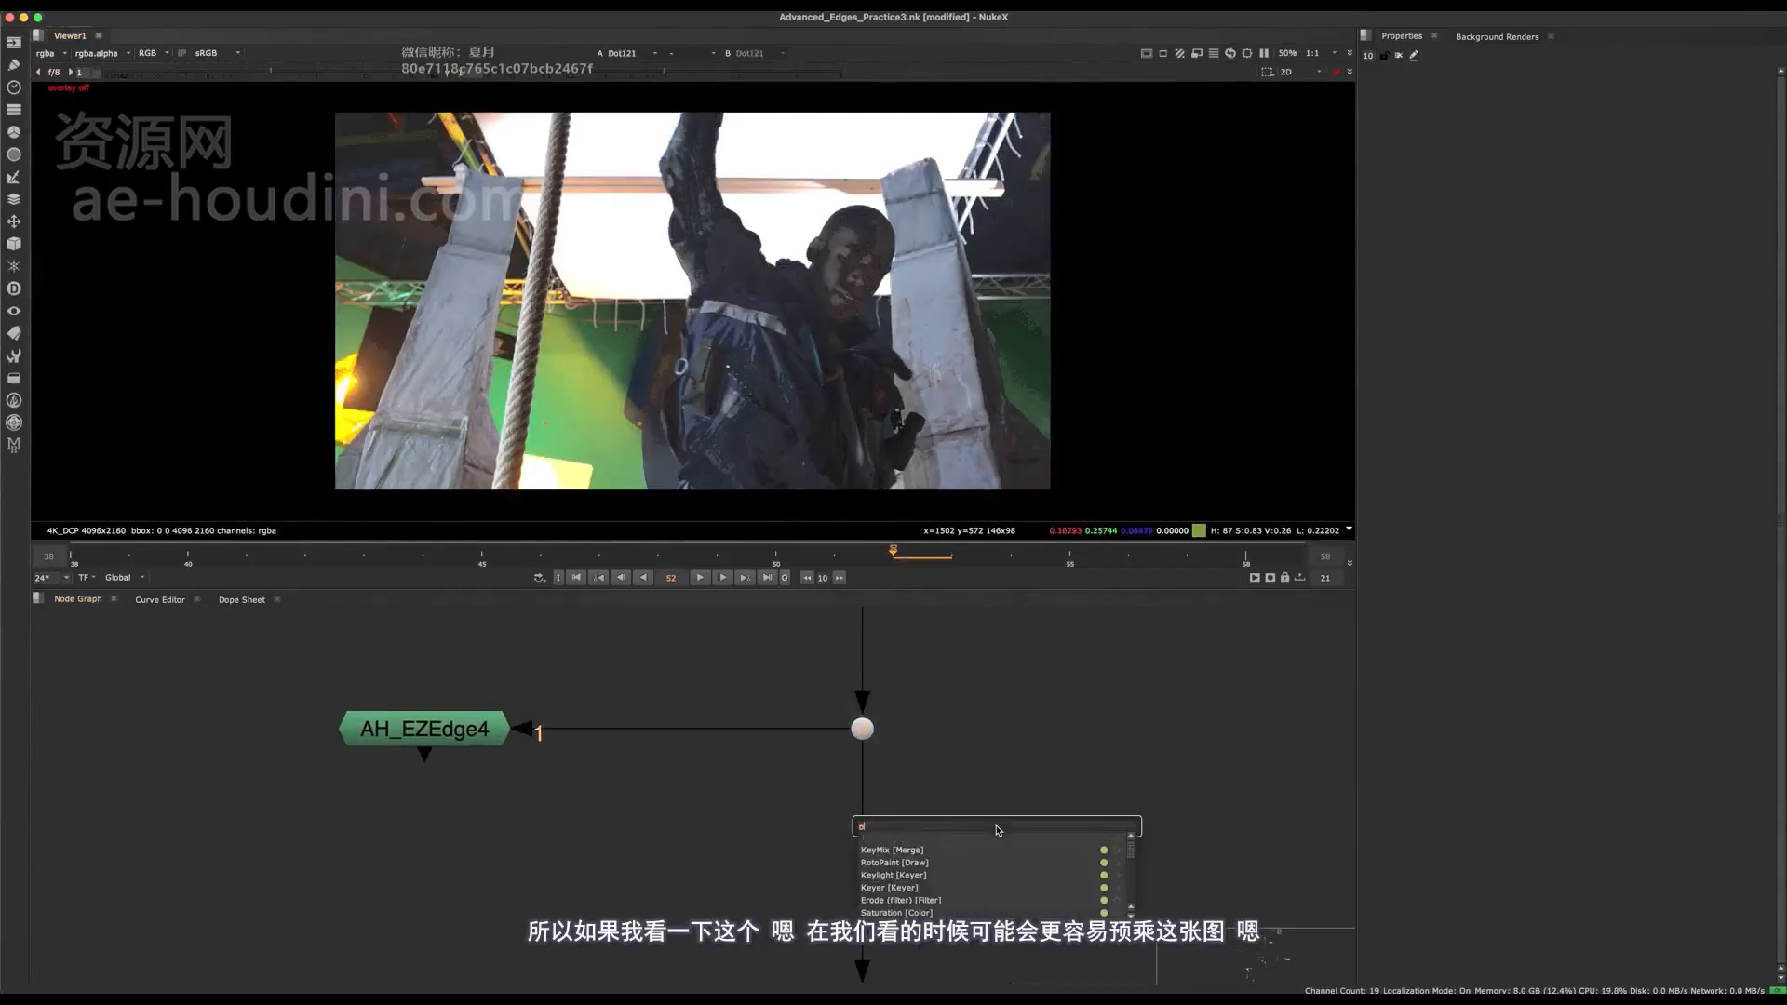
type("re")
key("Return")
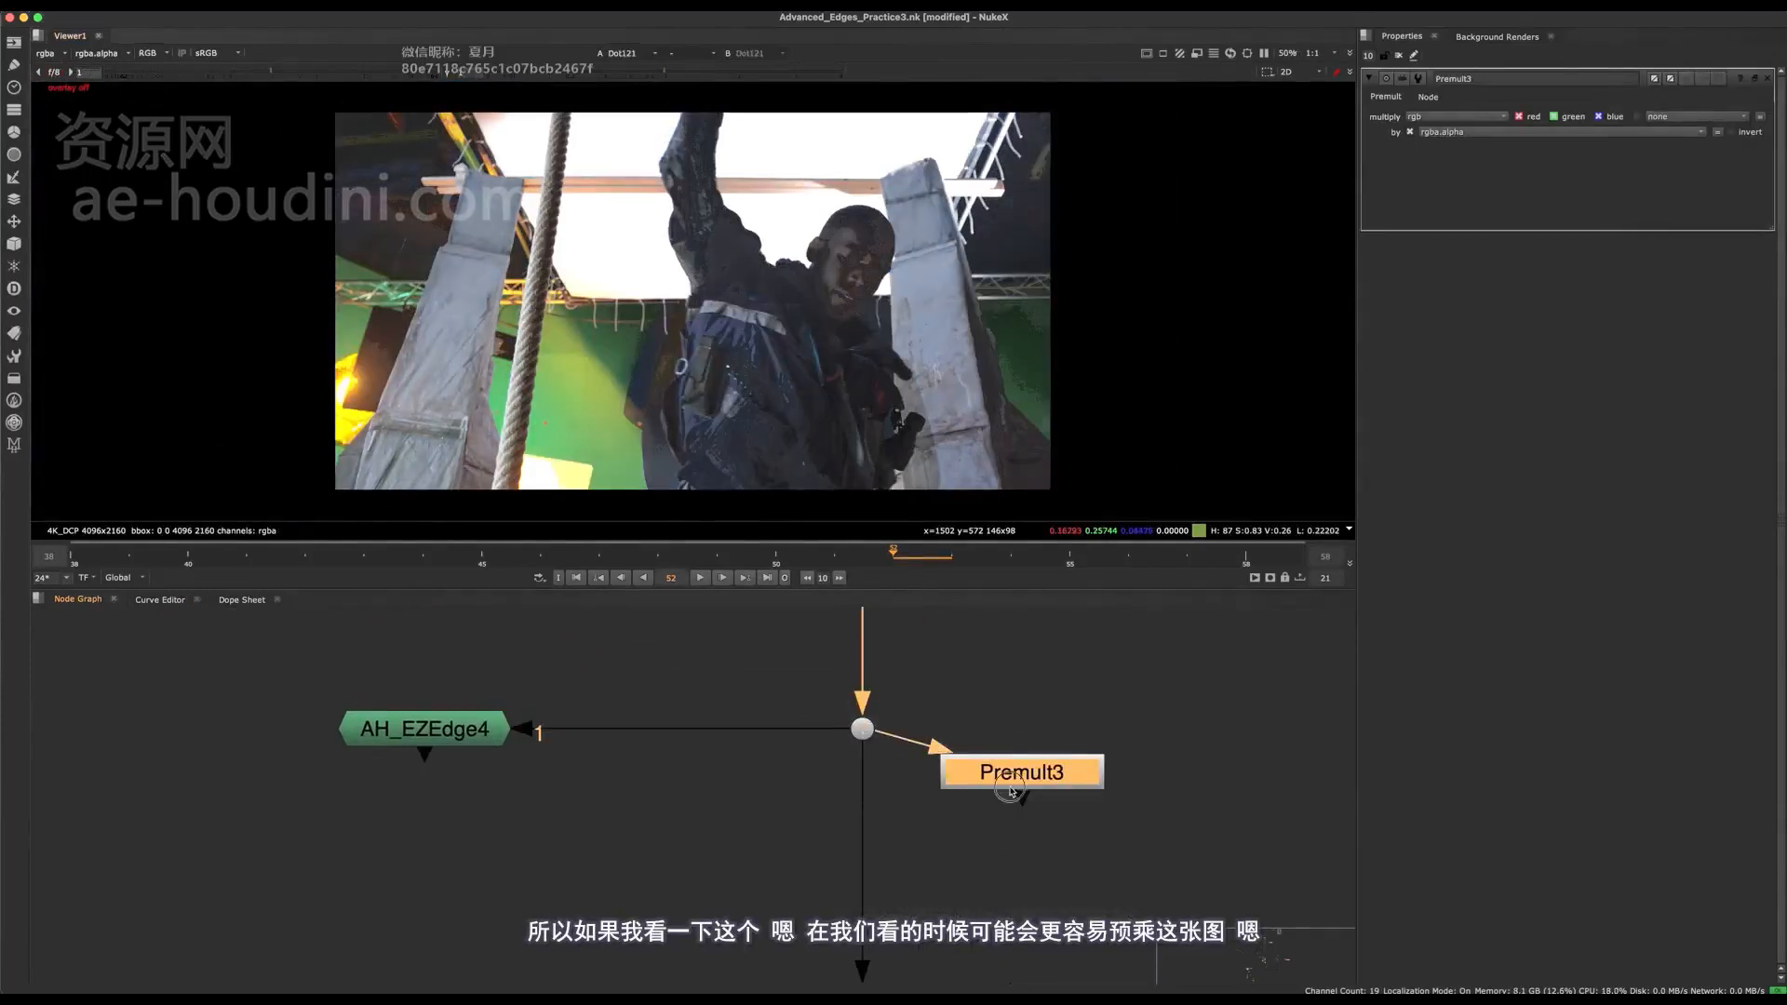
left_click_drag(1011, 791, 1021, 852)
key("1")
middle_click_drag(933, 412, 908, 299)
scroll(907, 299, "up", 5)
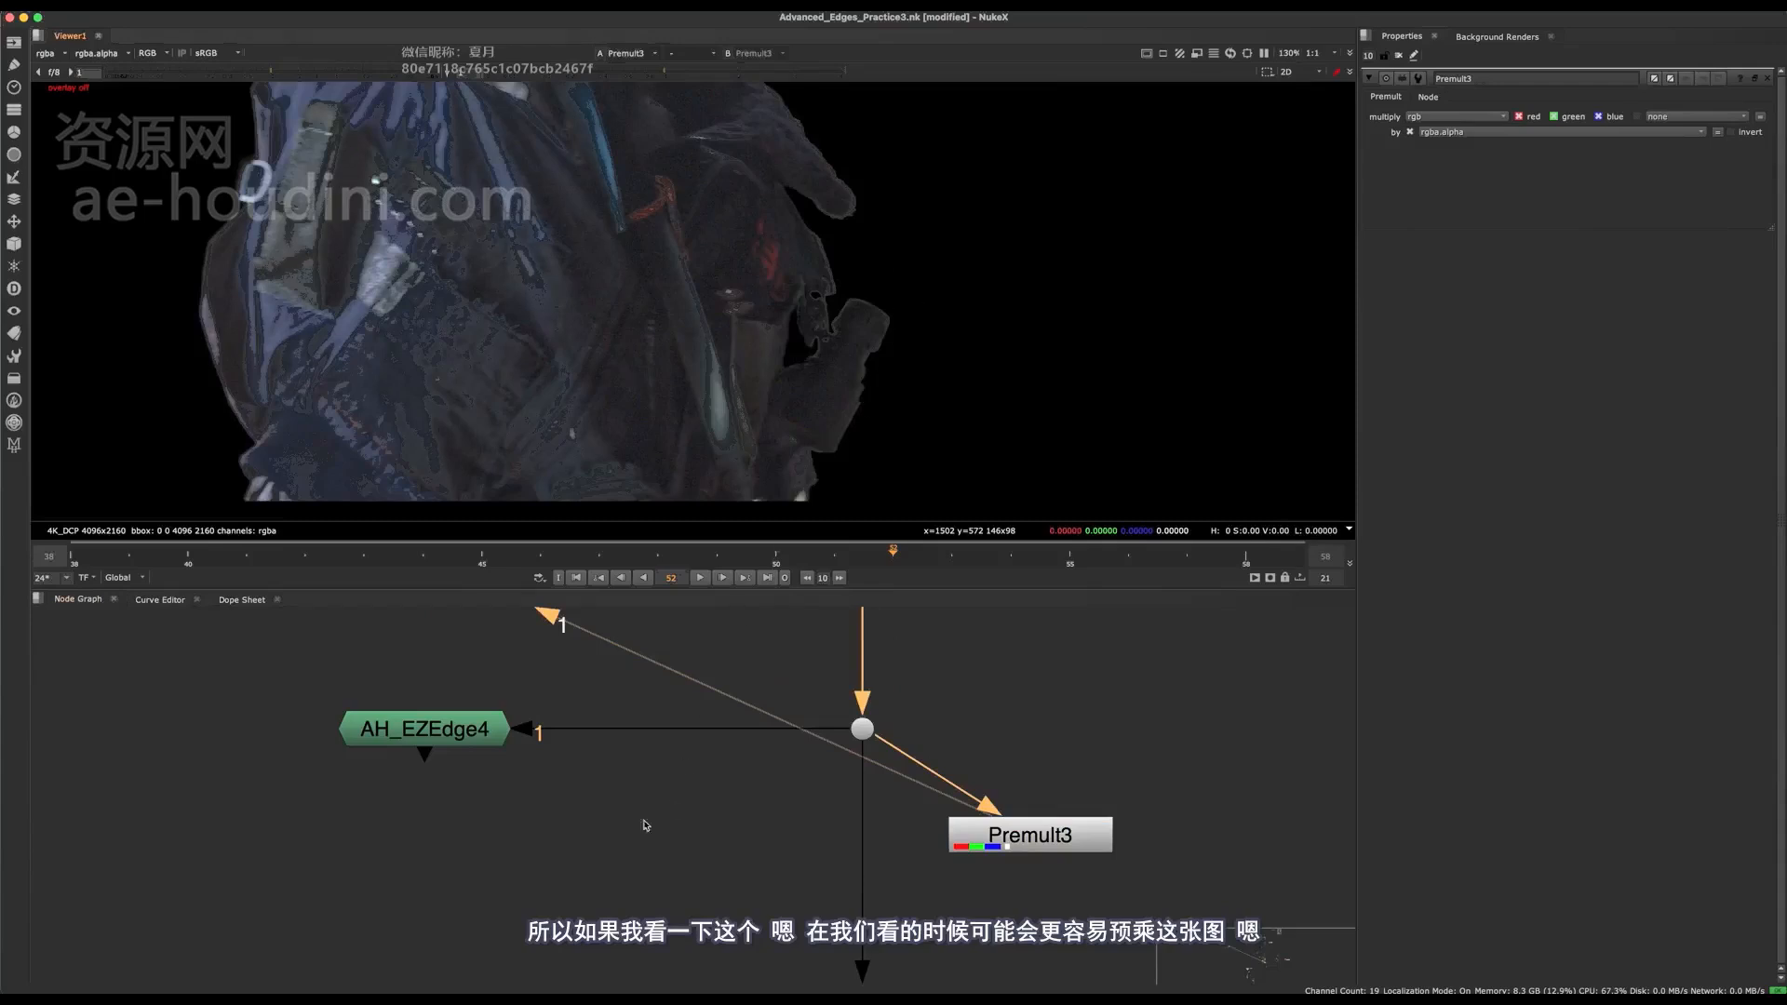
Open the AH_EZEdge node's properties and view its output as an alpha matte.
middle_click_drag(646, 825, 707, 938)
left_click_drag(487, 842, 557, 929)
middle_click_drag(638, 838, 543, 631)
scroll(806, 365, "up", 3)
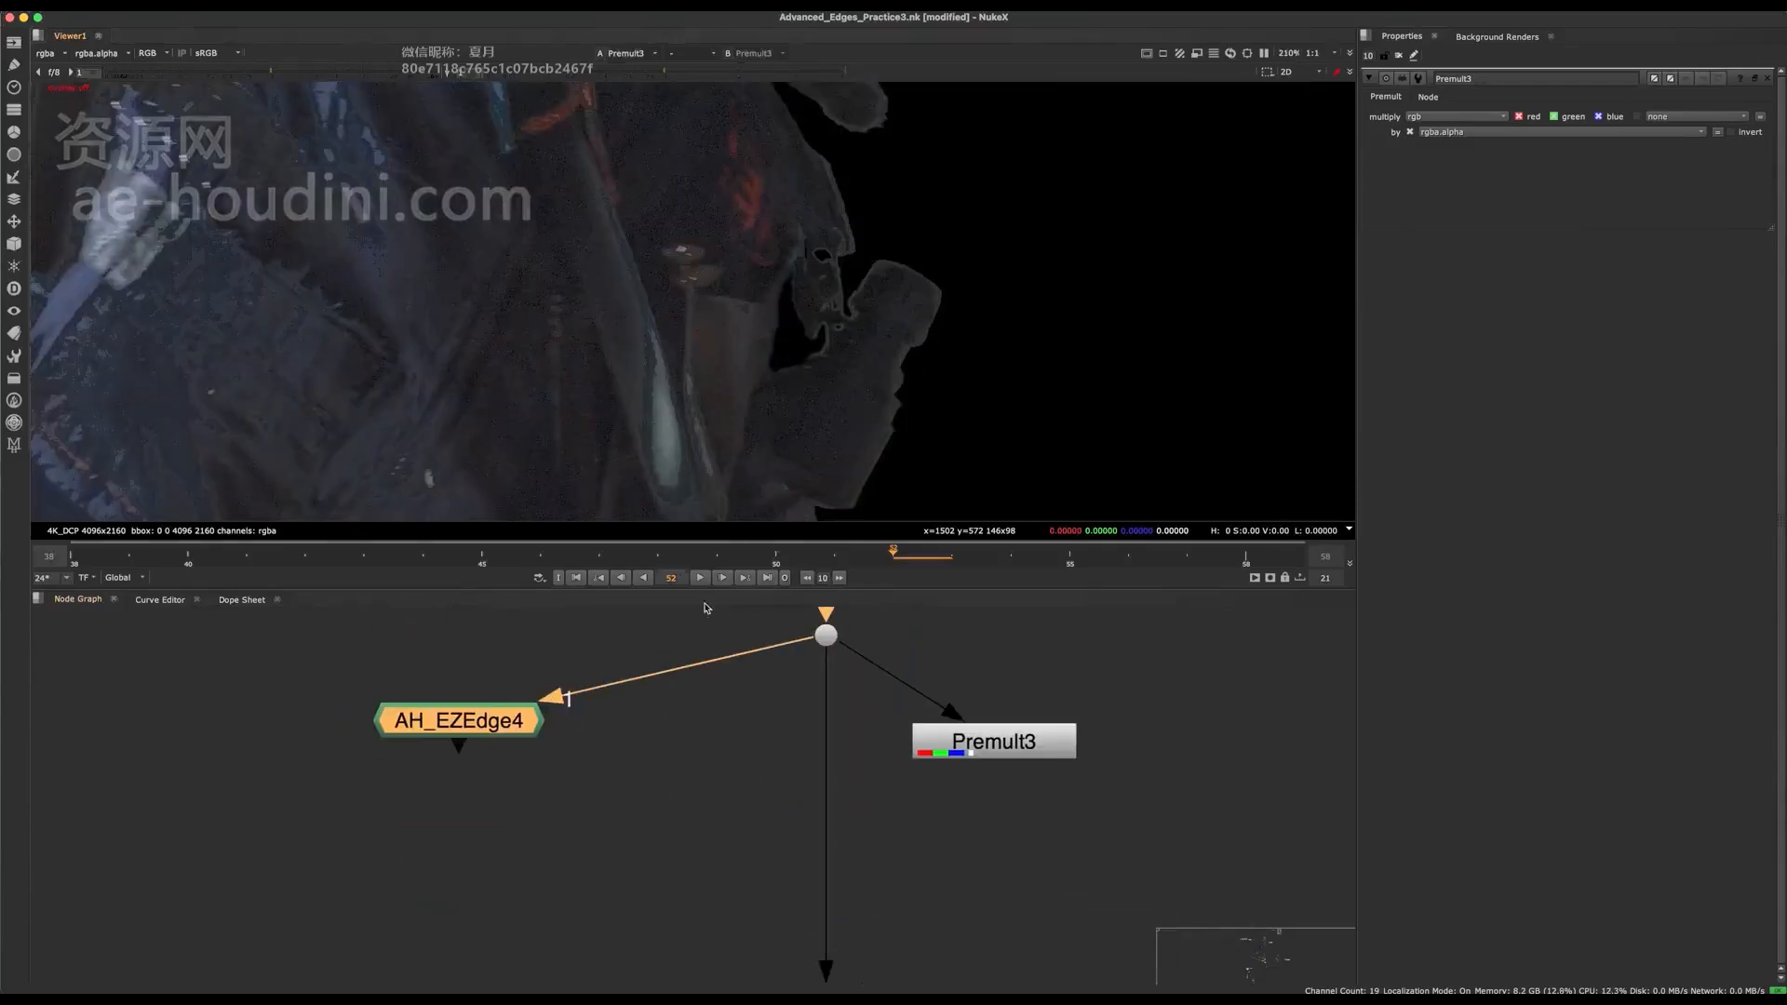
key("1")
double_click(481, 733)
key("a")
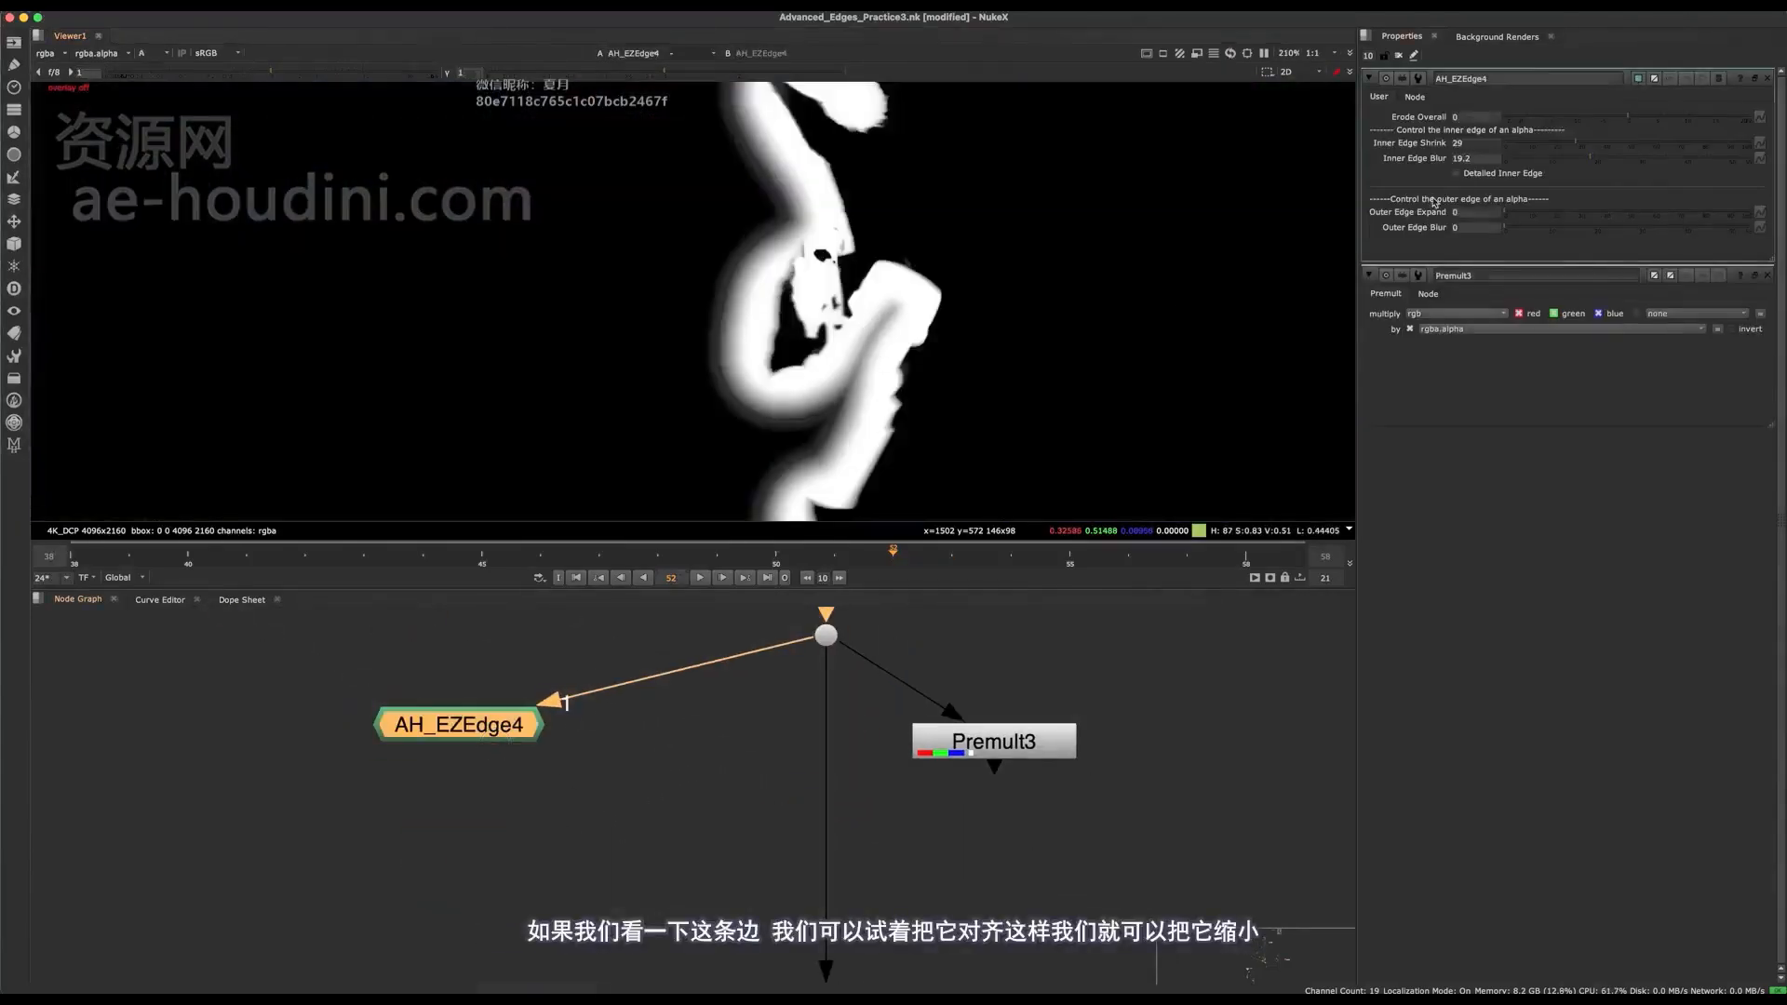
Set the AH_EZEdge inner edge to a 4.6 blur and 2.5 shrink, with Detailed Inner Edge enabled.
mouse_move(1576, 143)
left_mouse_down()
mouse_move(1474, 146)
mouse_move(1576, 145)
left_mouse_up()
left_click_drag(1590, 161, 1525, 165)
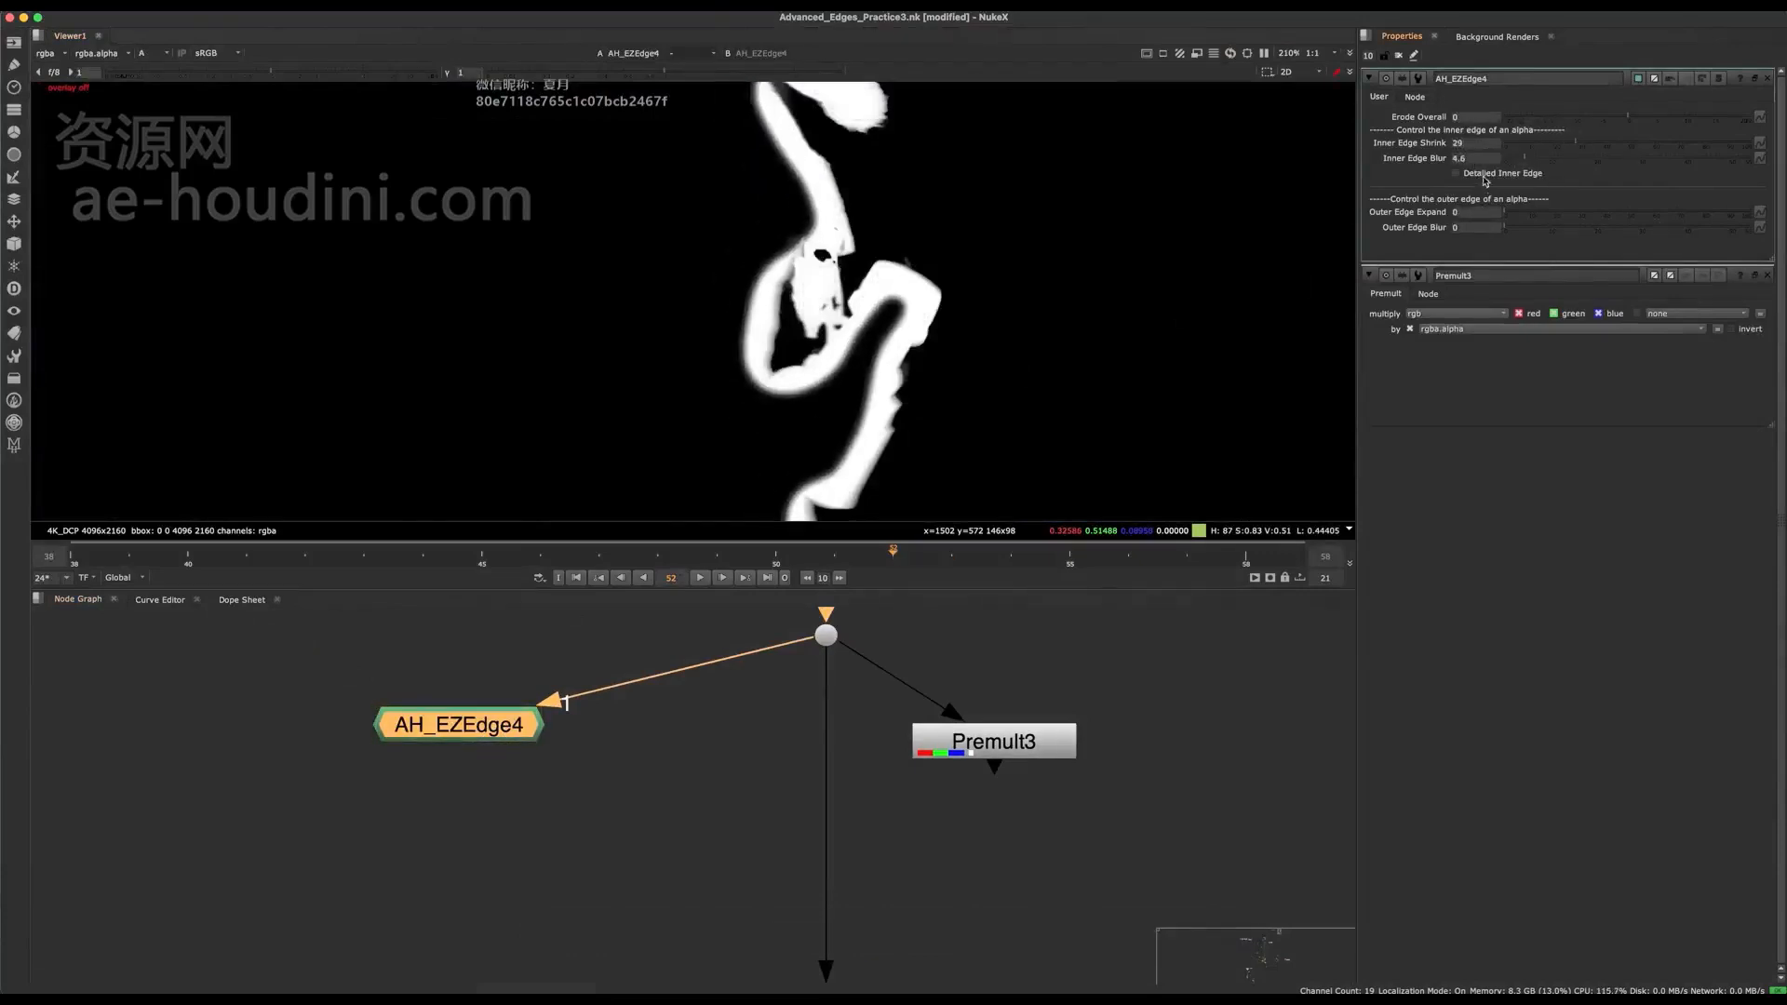
left_click(1484, 176)
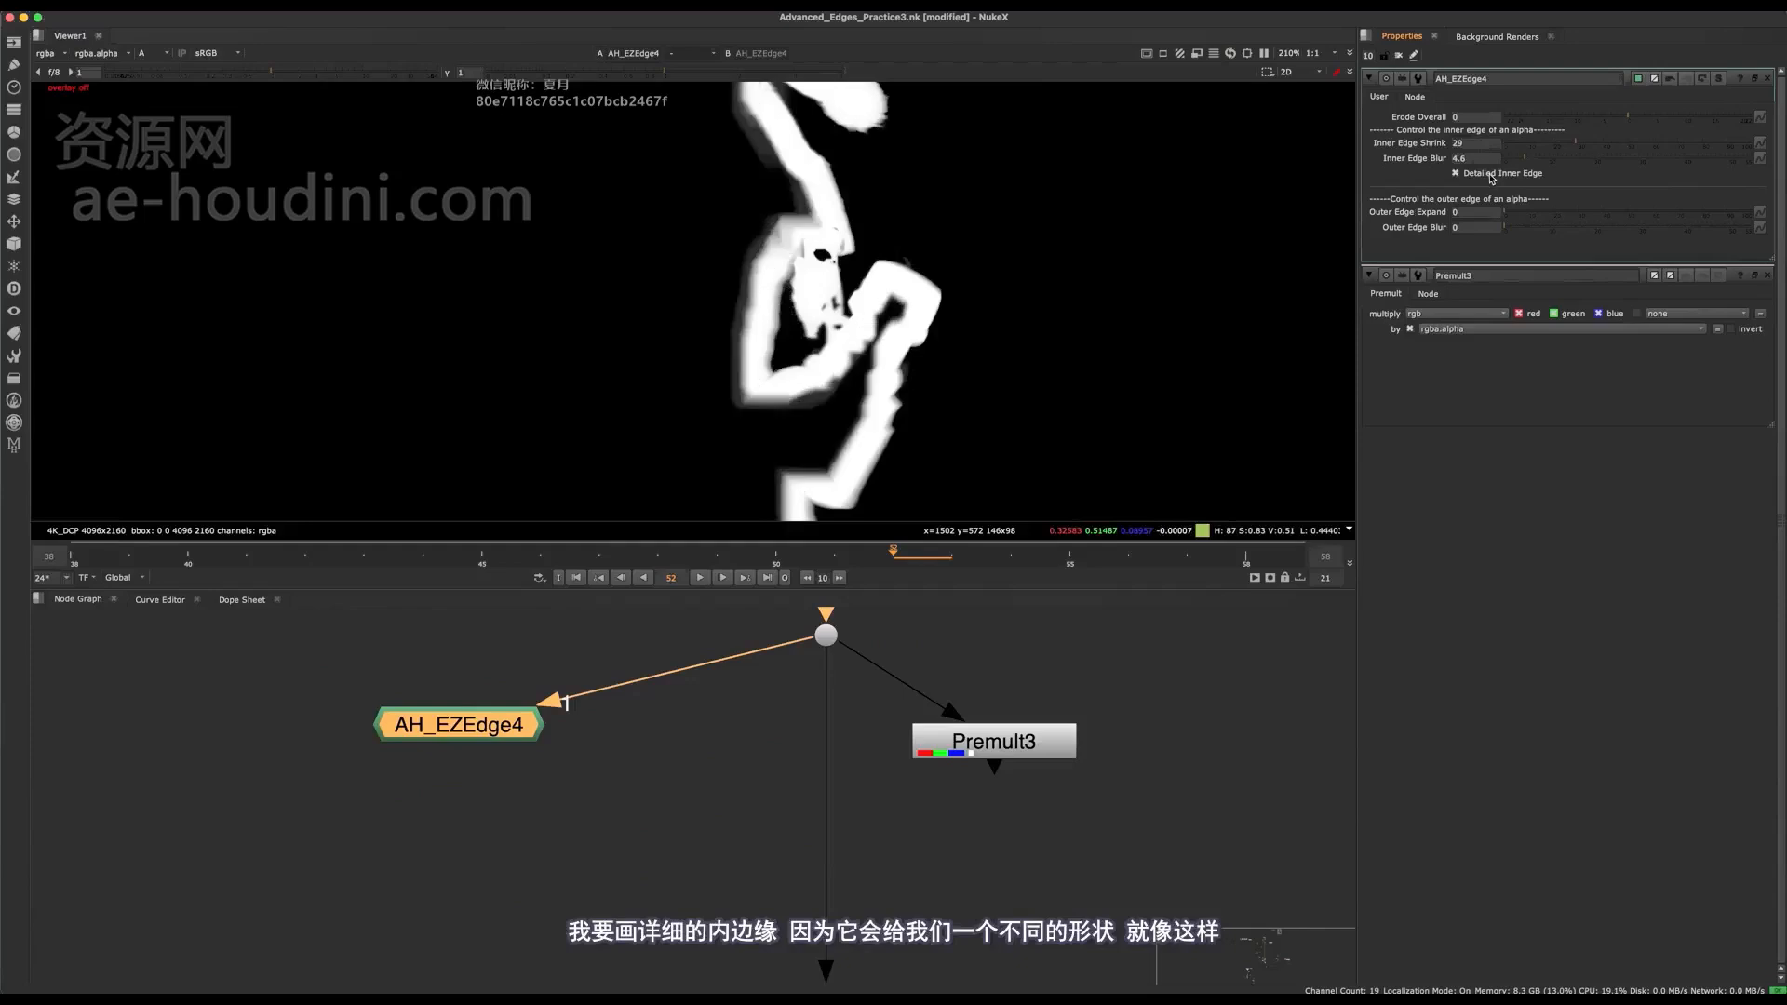
left_click_drag(1537, 149, 1510, 146)
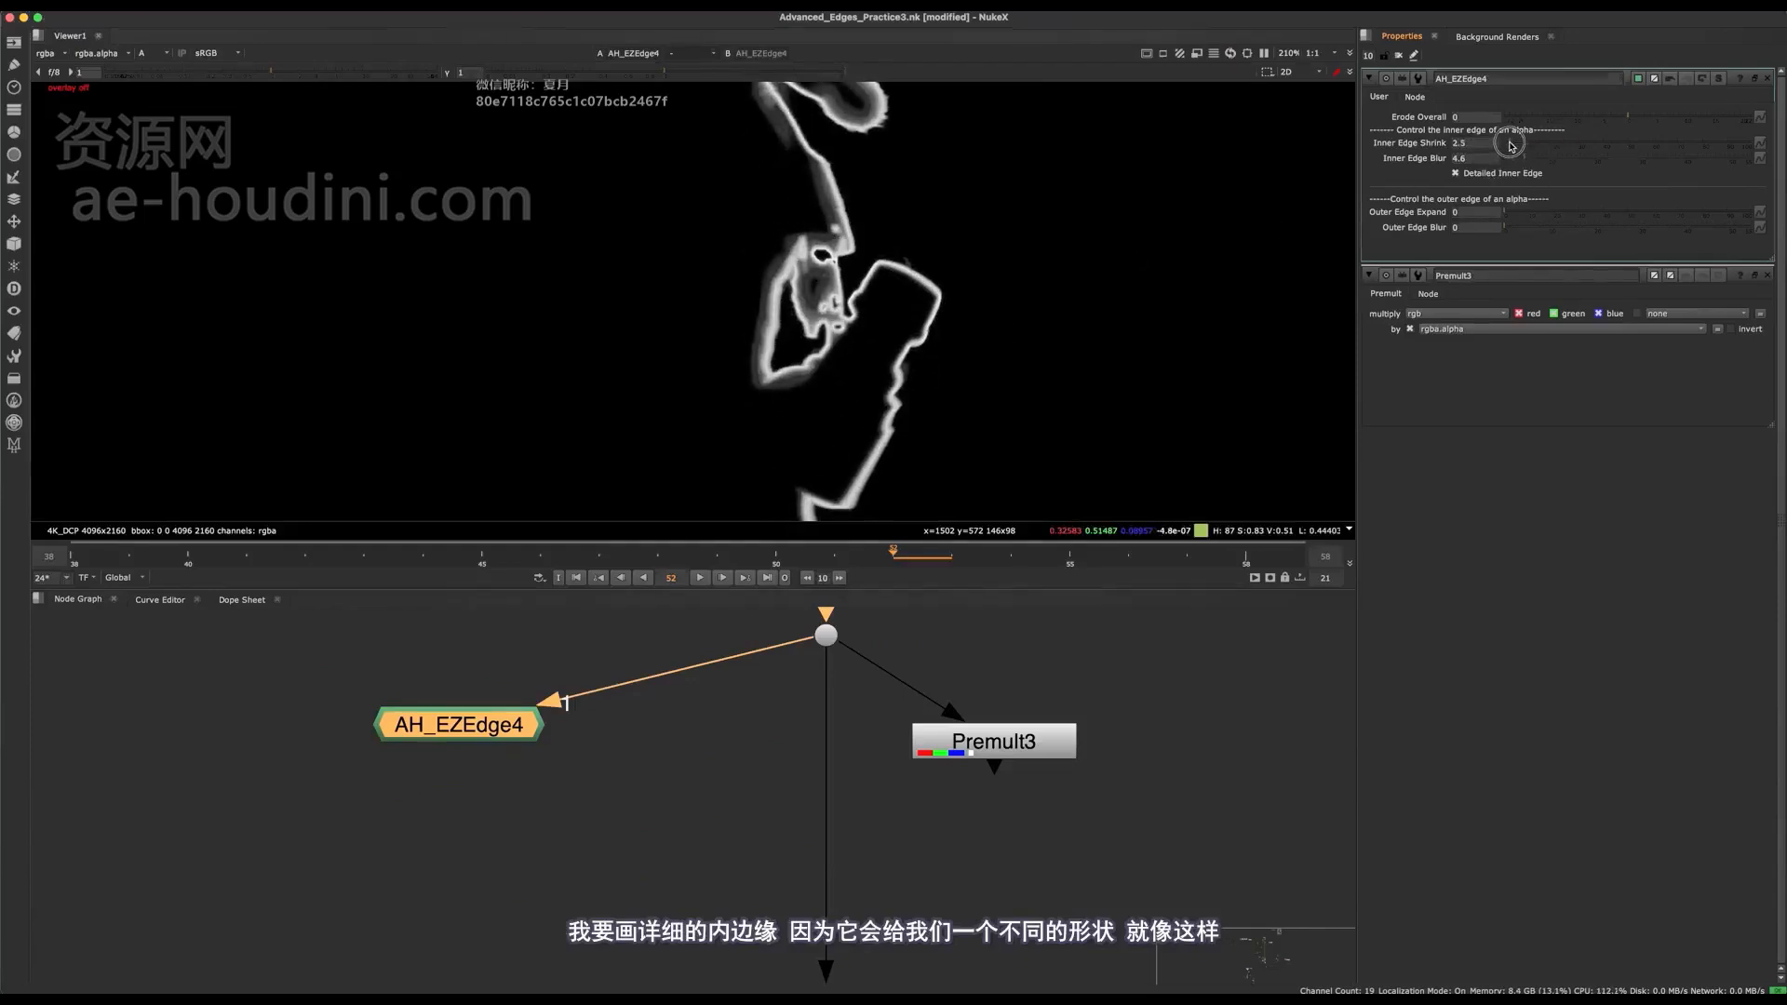
Set the AH_EZEdge Outer Edge Expand to 7.5 and check the edge matte.
mouse_move(1518, 210)
left_mouse_down()
mouse_move(1559, 210)
mouse_move(1524, 215)
left_mouse_up()
key("super+z")
scroll(866, 305, "down", 6)
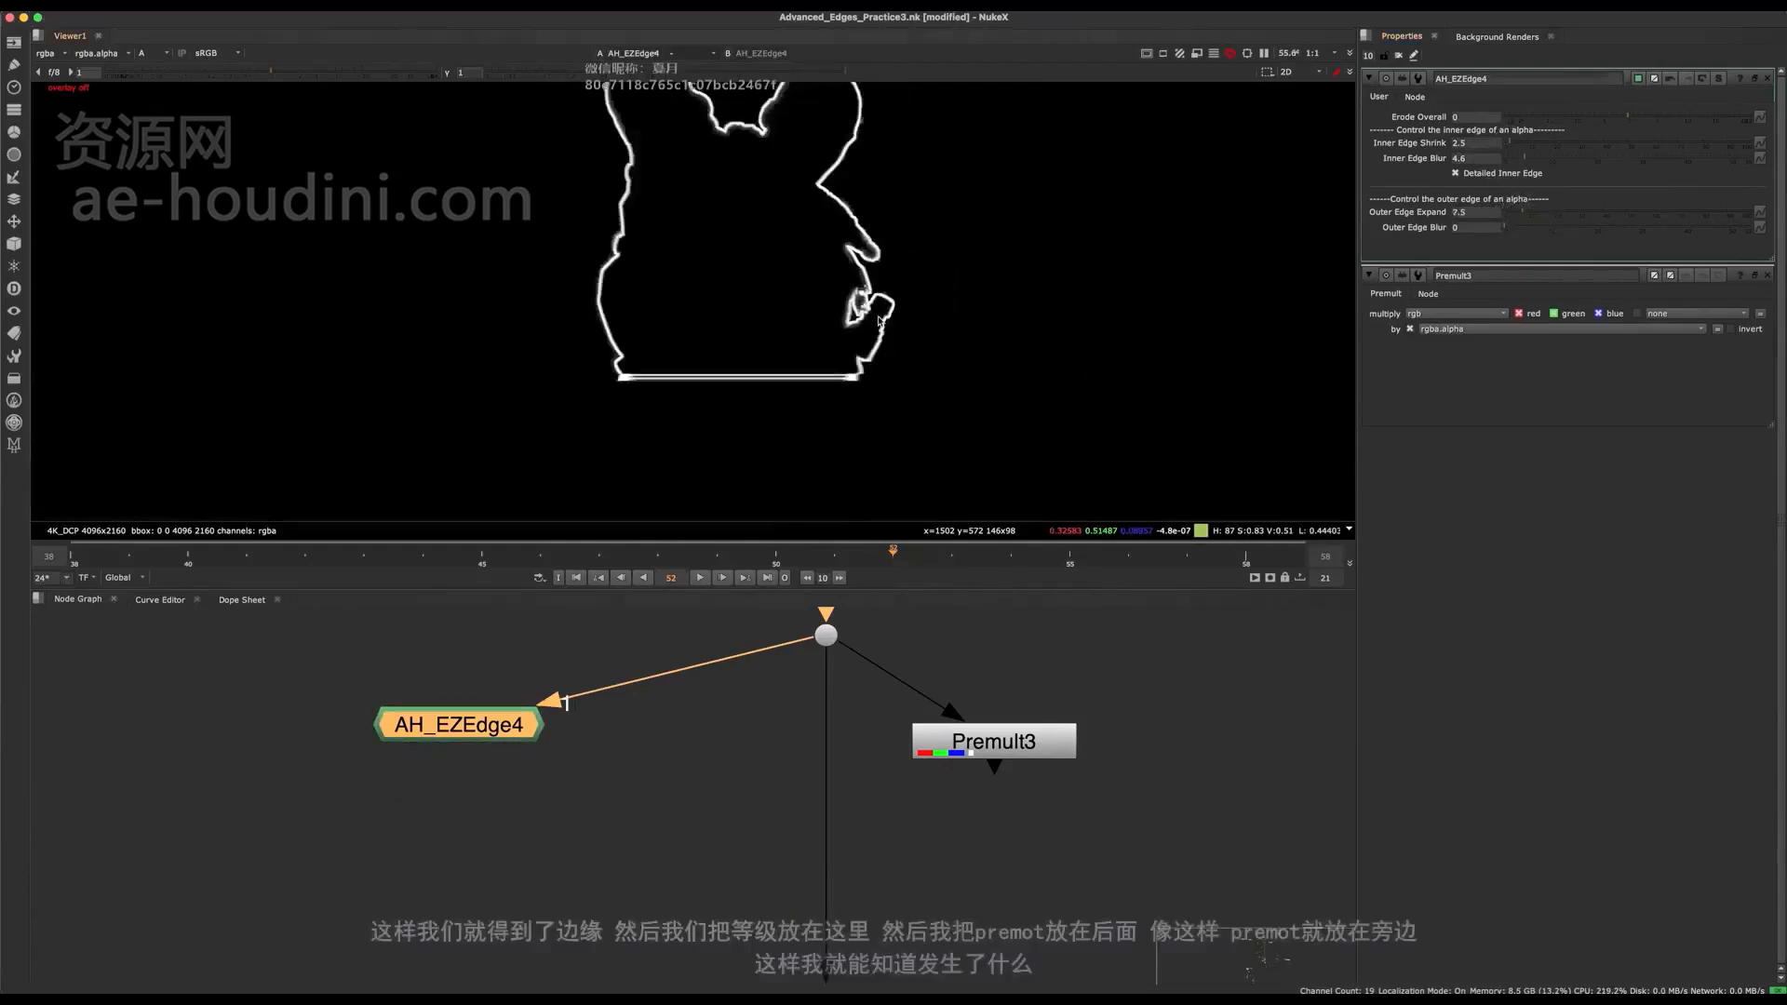
scroll(866, 286, "up", 5)
Insert a Grade node in the pipe below the Dot, masked by AH_EZEdge and feeding the Premult branch.
middle_click_drag(702, 799, 613, 832)
left_click(512, 819)
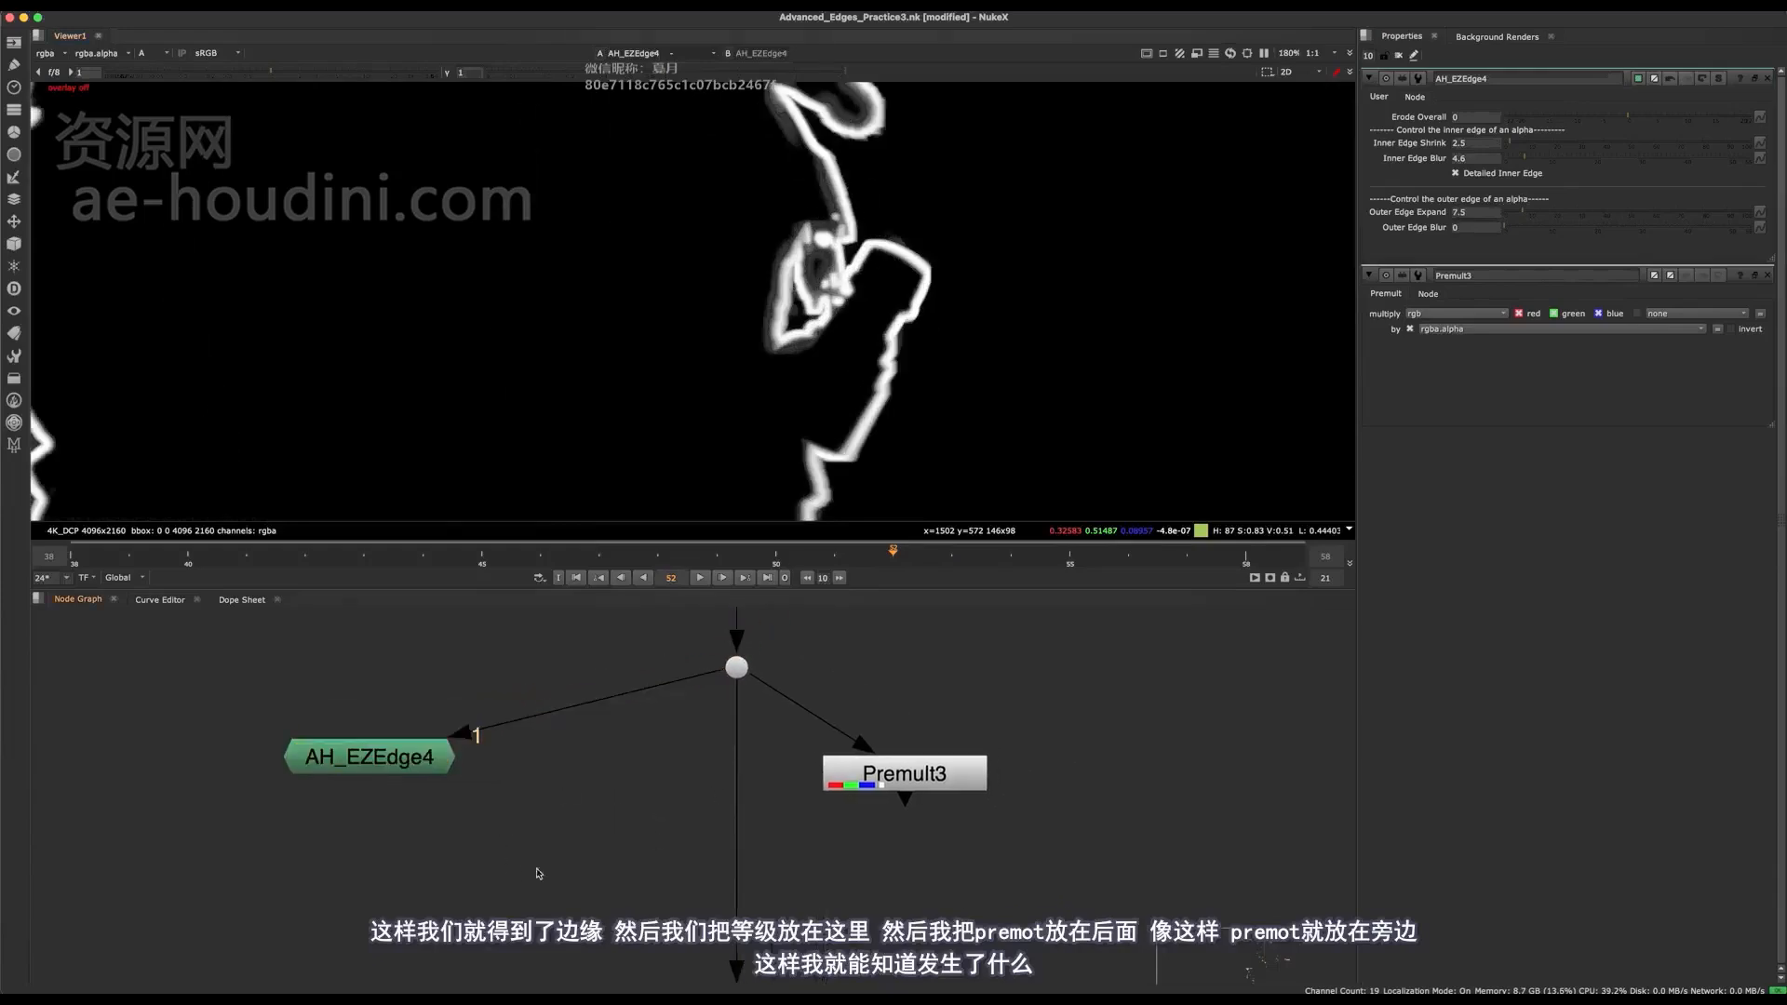
key("g")
left_click_drag(477, 835, 772, 883)
left_click_drag(917, 777, 1030, 954)
middle_click_drag(835, 895, 767, 788)
left_click_drag(712, 785, 701, 785)
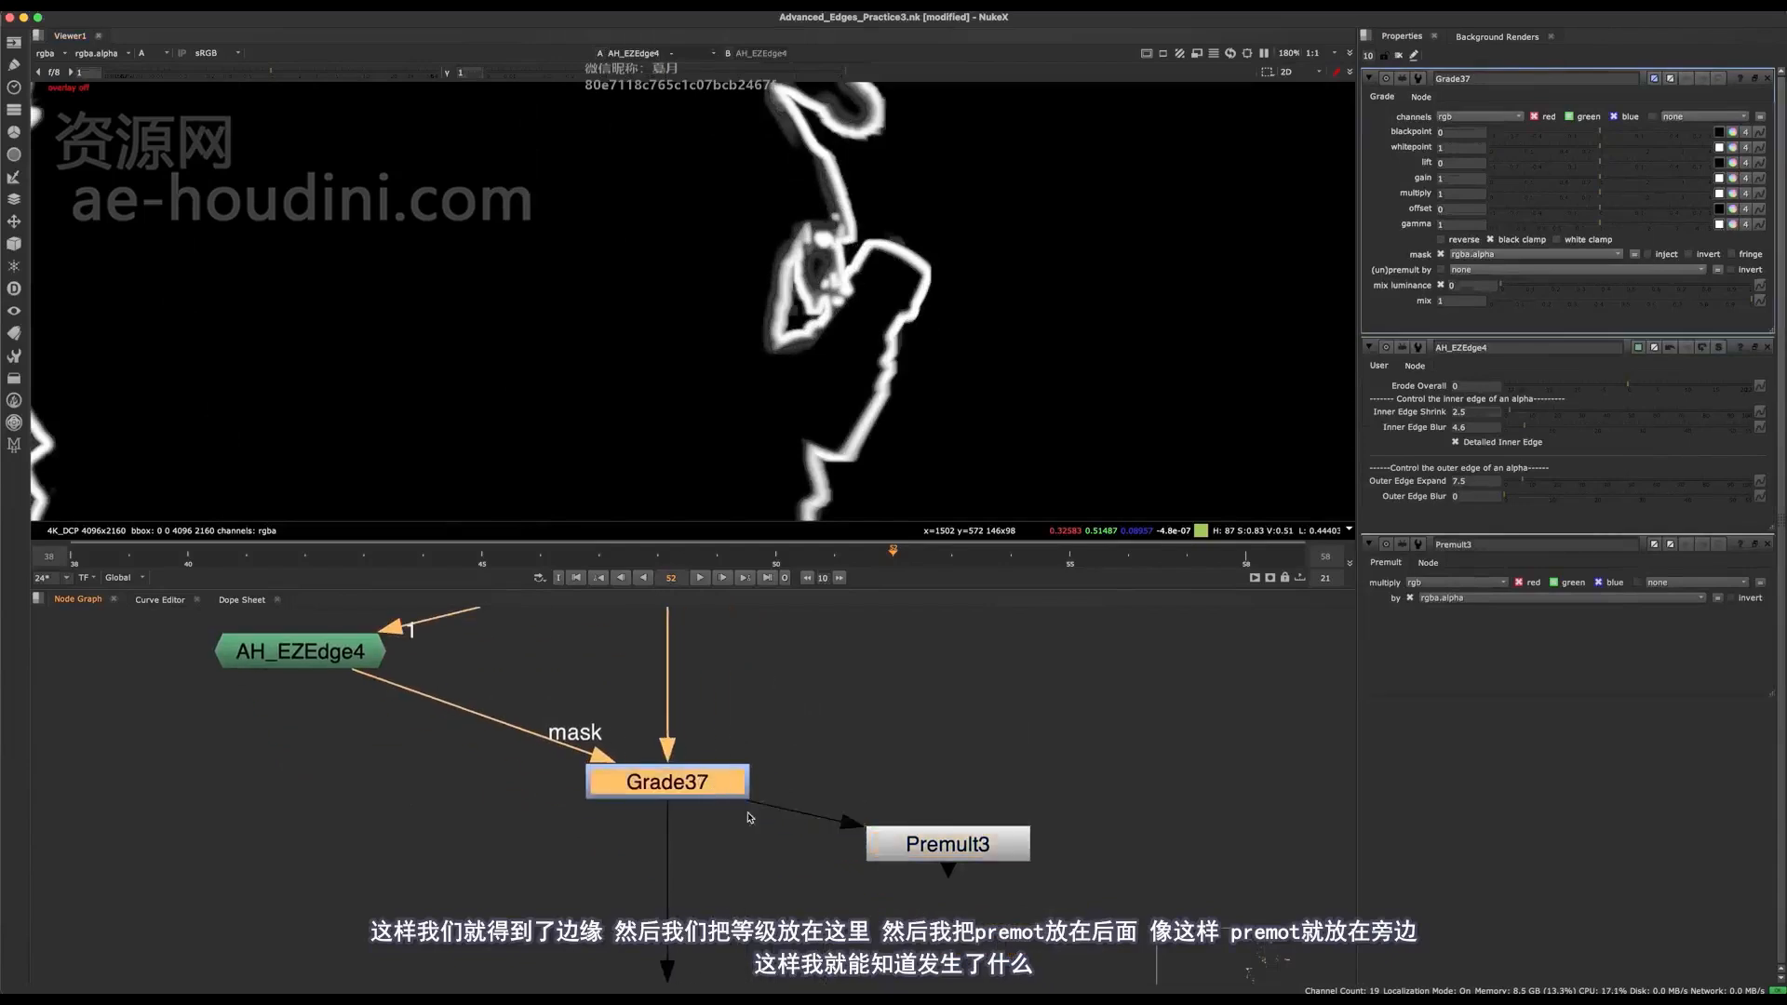
View the graded Premult output in colour instead of alpha.
key("1")
left_click(752, 821)
scroll(752, 821, "down", 4)
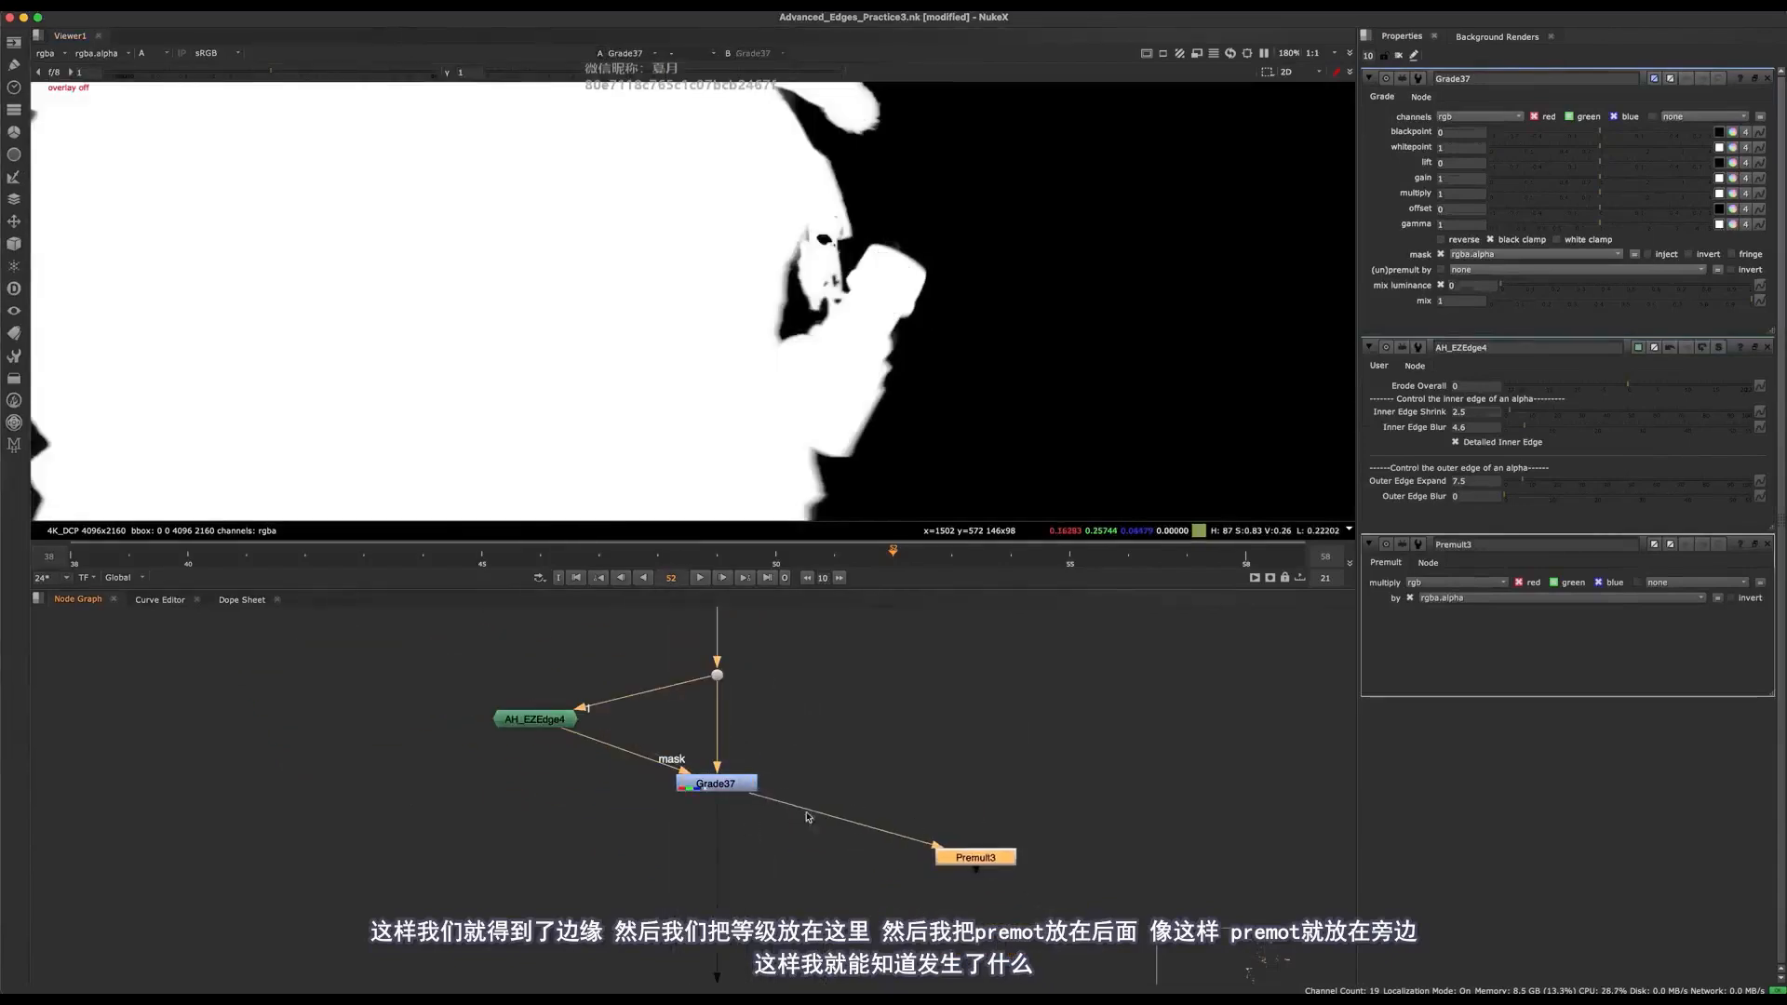
scroll(713, 796, "up", 4)
key("1")
left_click(718, 779)
key("a")
middle_click_drag(1059, 763, 976, 817)
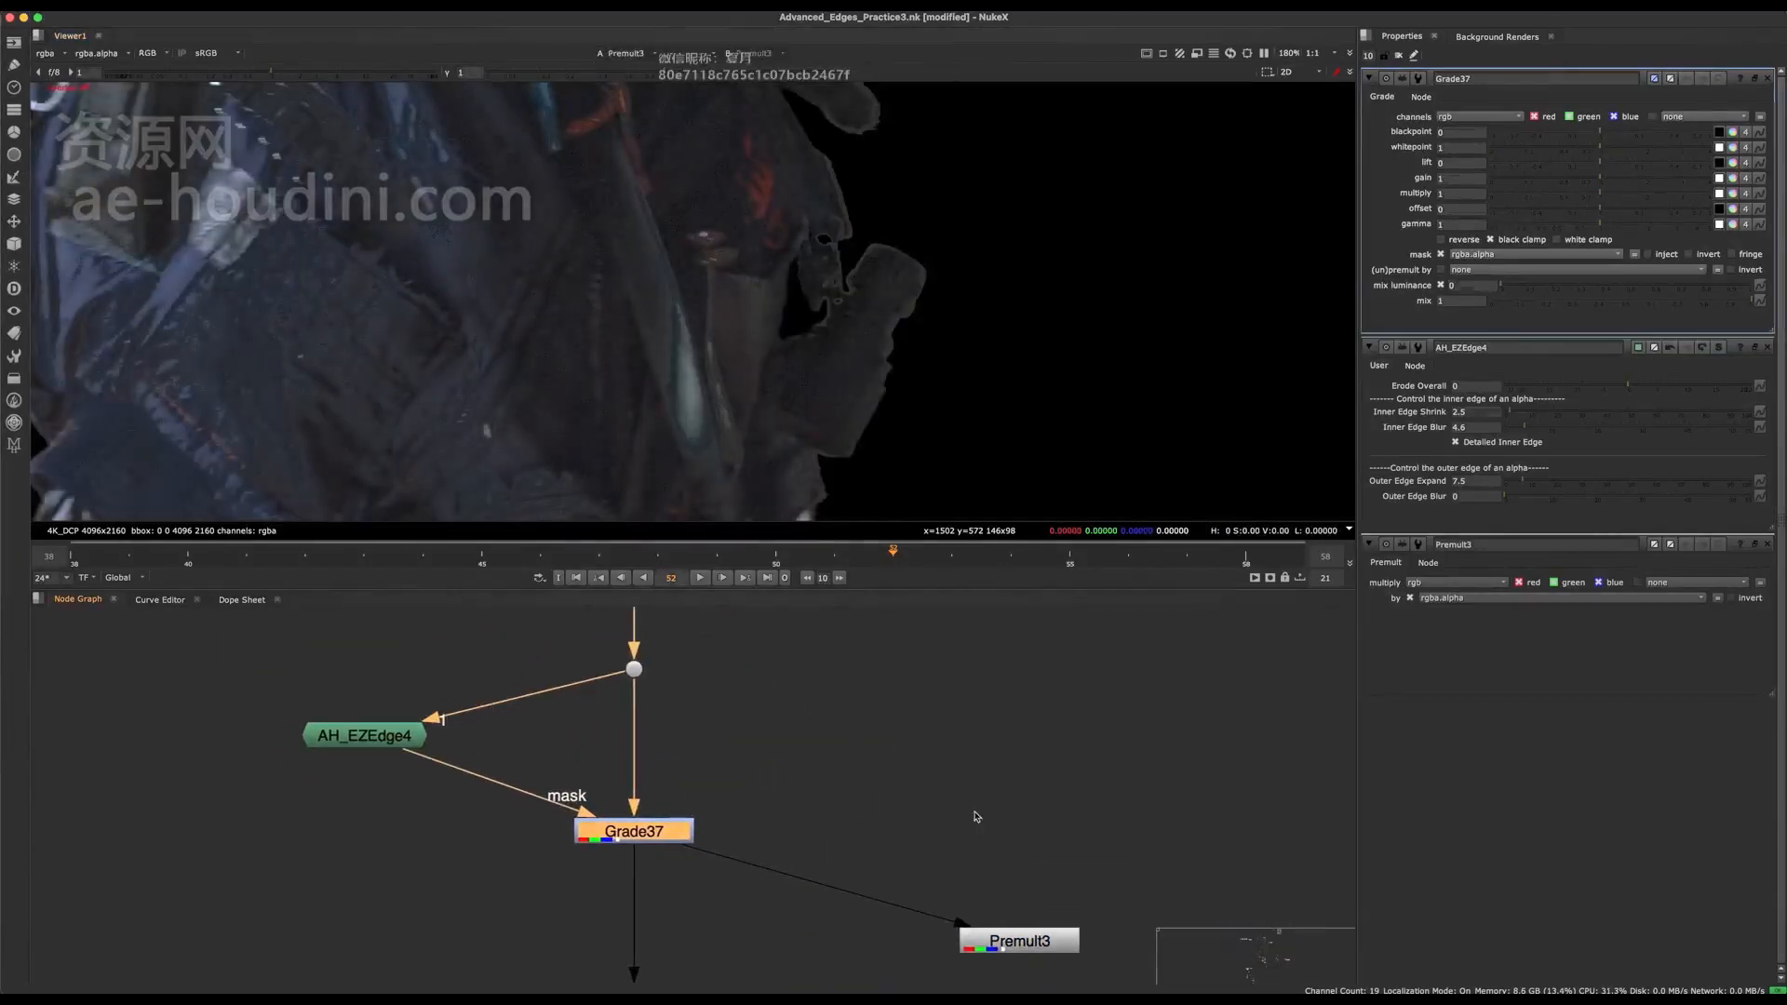
Raise the viewer gain to 6.4 to inspect the bright hand edges in the Premult output.
left_click_drag(1099, 866, 850, 962)
left_click_drag(818, 758, 642, 884)
key("1")
middle_click_drag(1209, 856, 1134, 780)
left_click_drag(1134, 780, 796, 985)
key("1")
left_click_drag(326, 74, 345, 75)
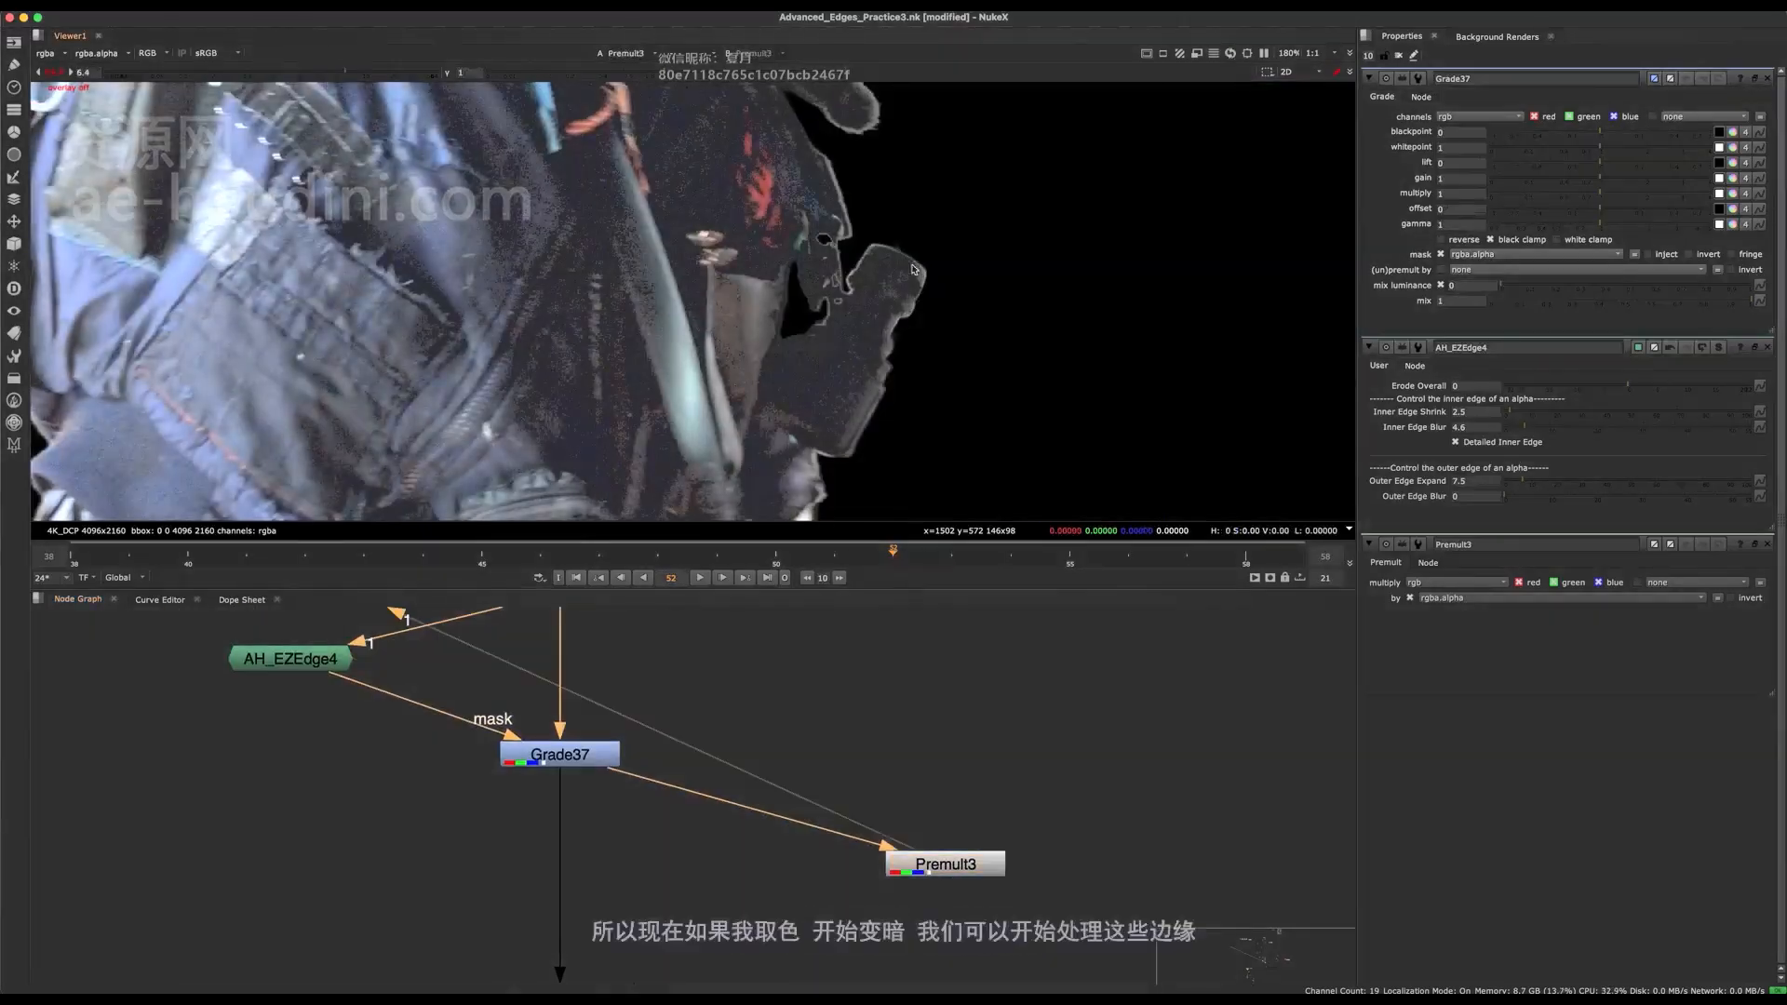
scroll(892, 263, "up", 2)
Darken the masked edges by lowering the Grade node's gain to 0.008.
left_click(578, 760)
middle_click_drag(579, 760, 649, 809)
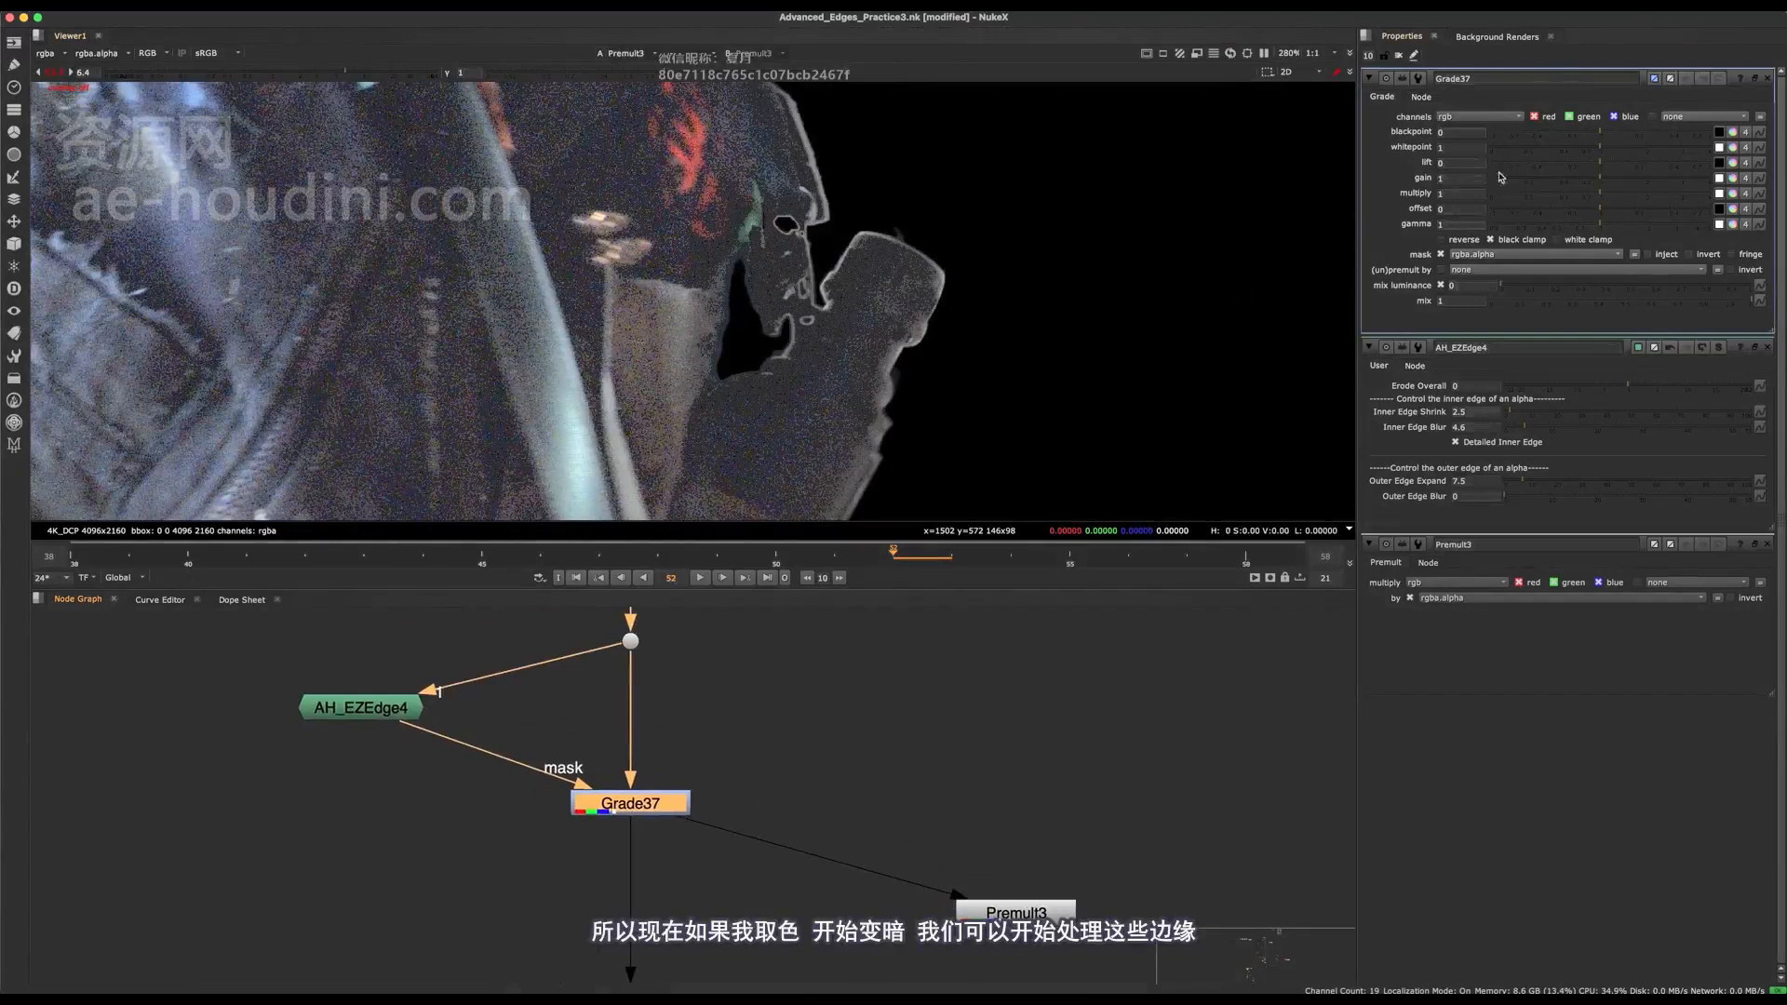
left_click_drag(1580, 179, 1511, 167)
scroll(812, 163, "up", 2)
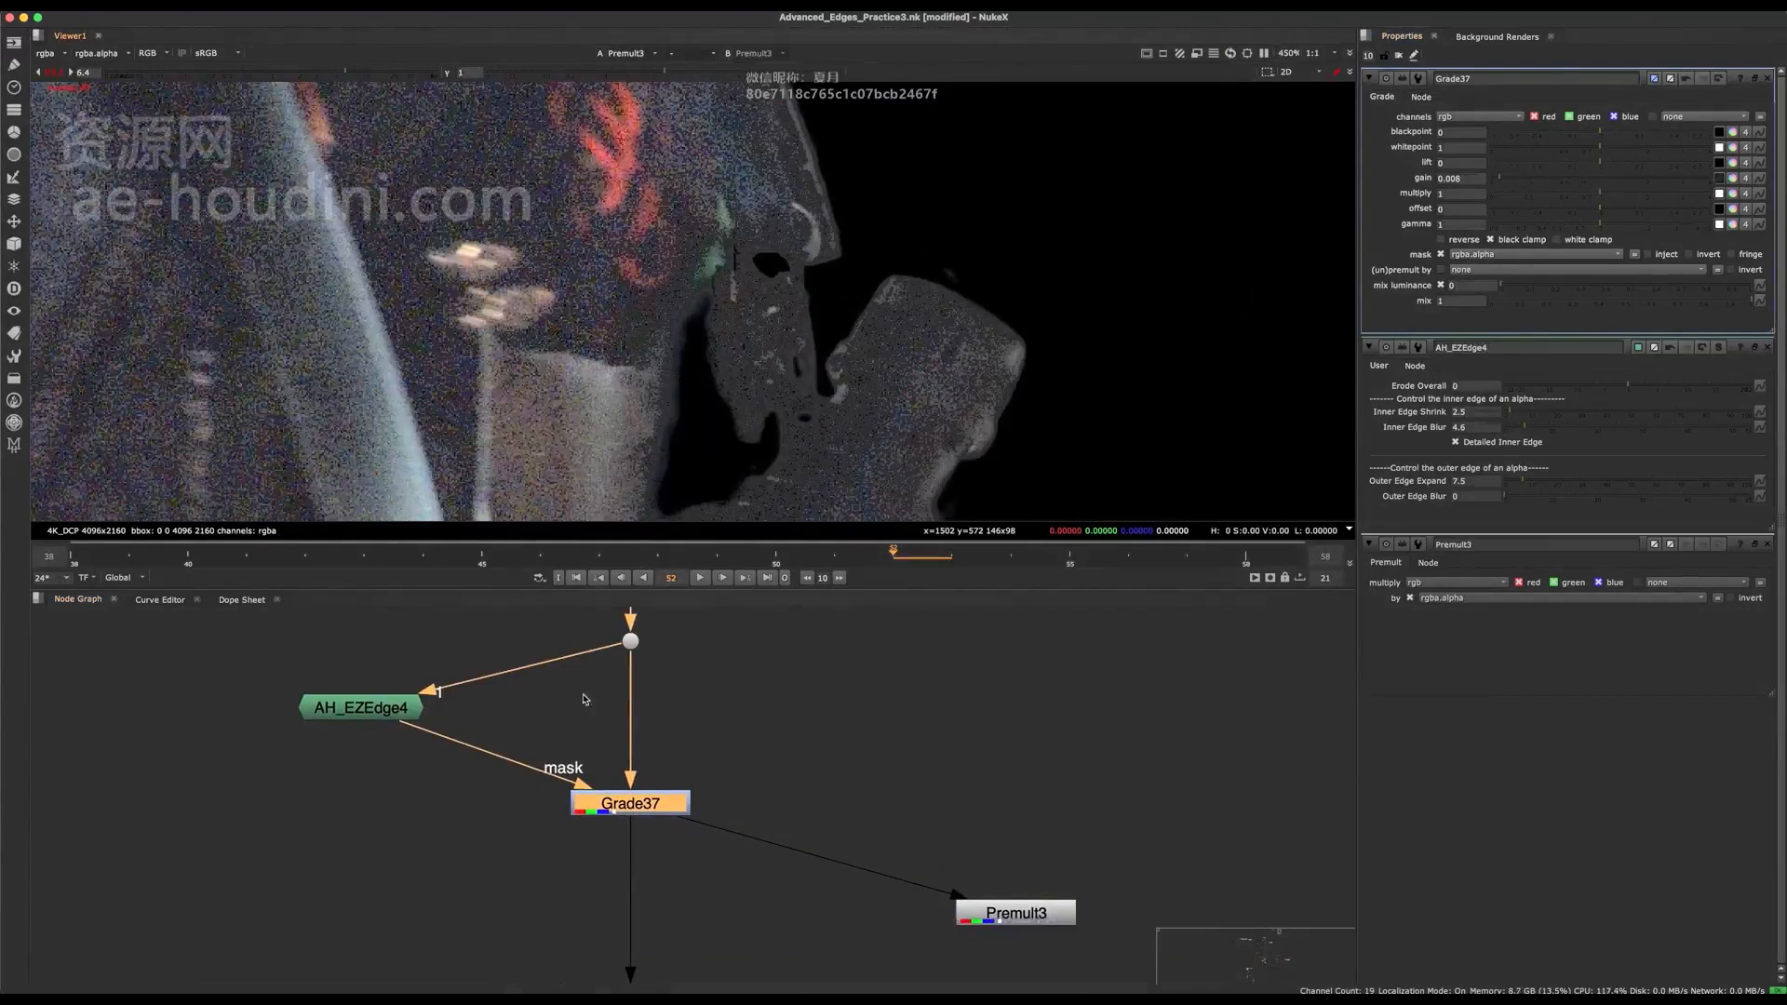
Raise AH_EZEdge's Inner Edge Shrink to 3.5 to refine the mask on the hand edges.
left_click(397, 712)
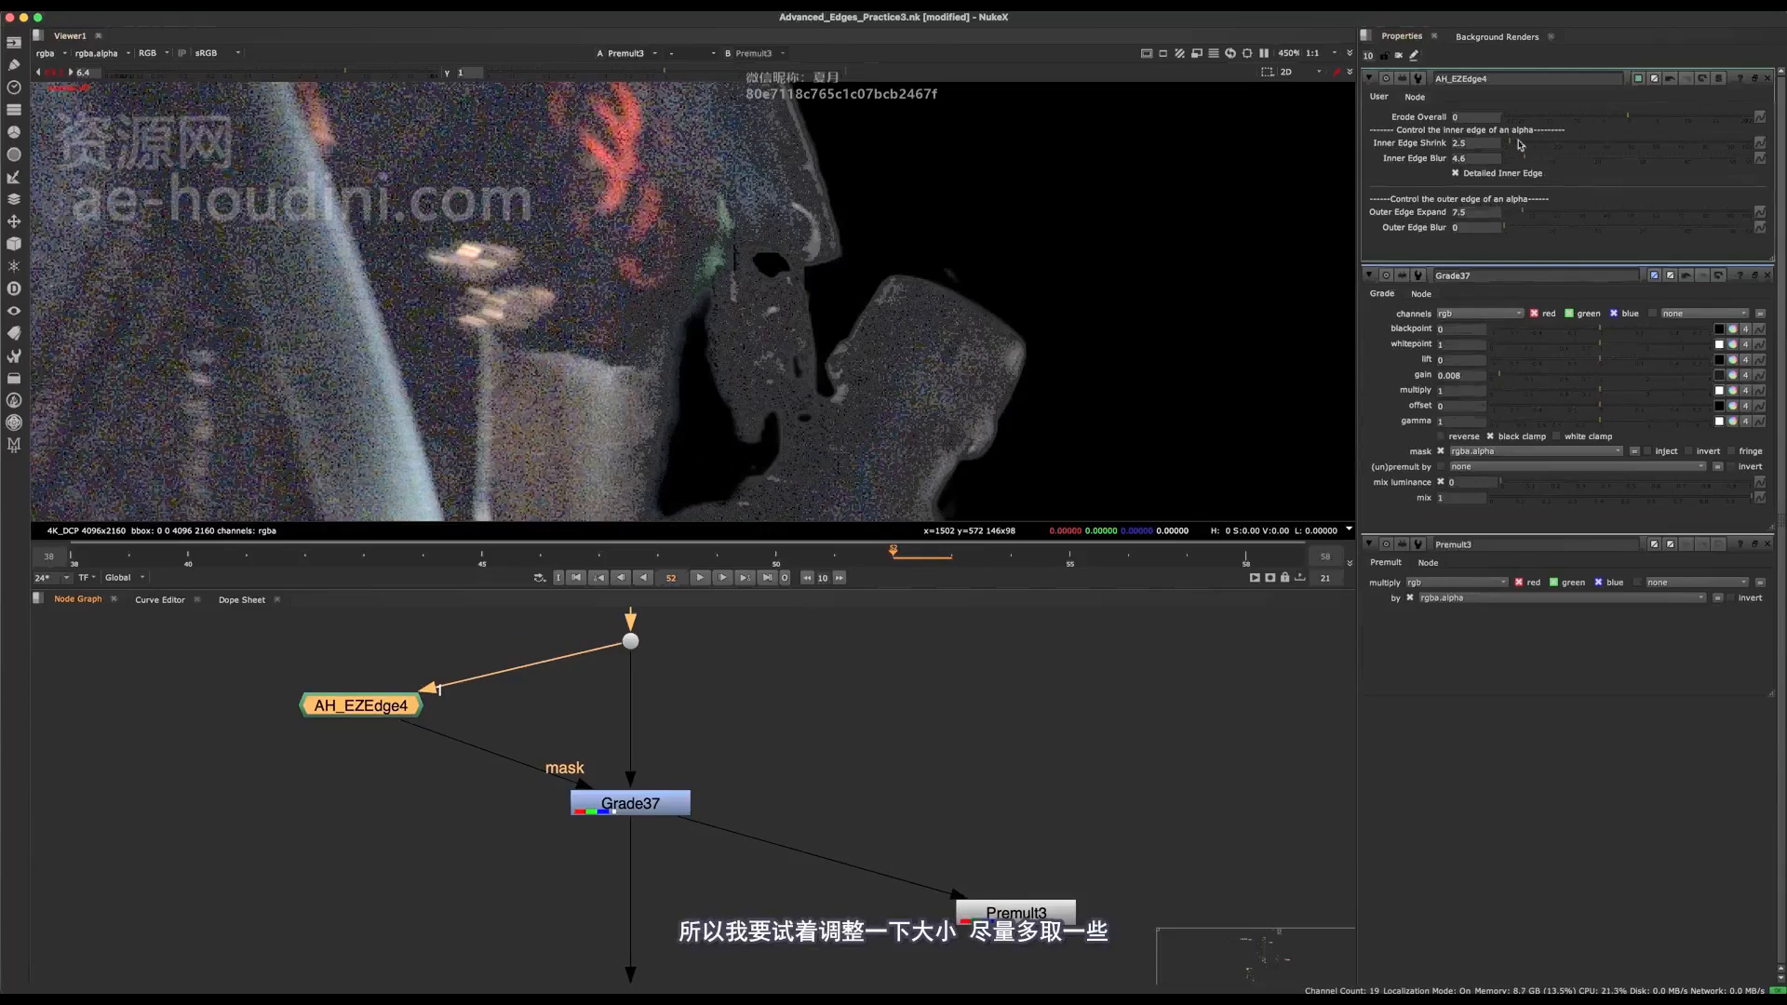
left_click_drag(1514, 146, 1514, 146)
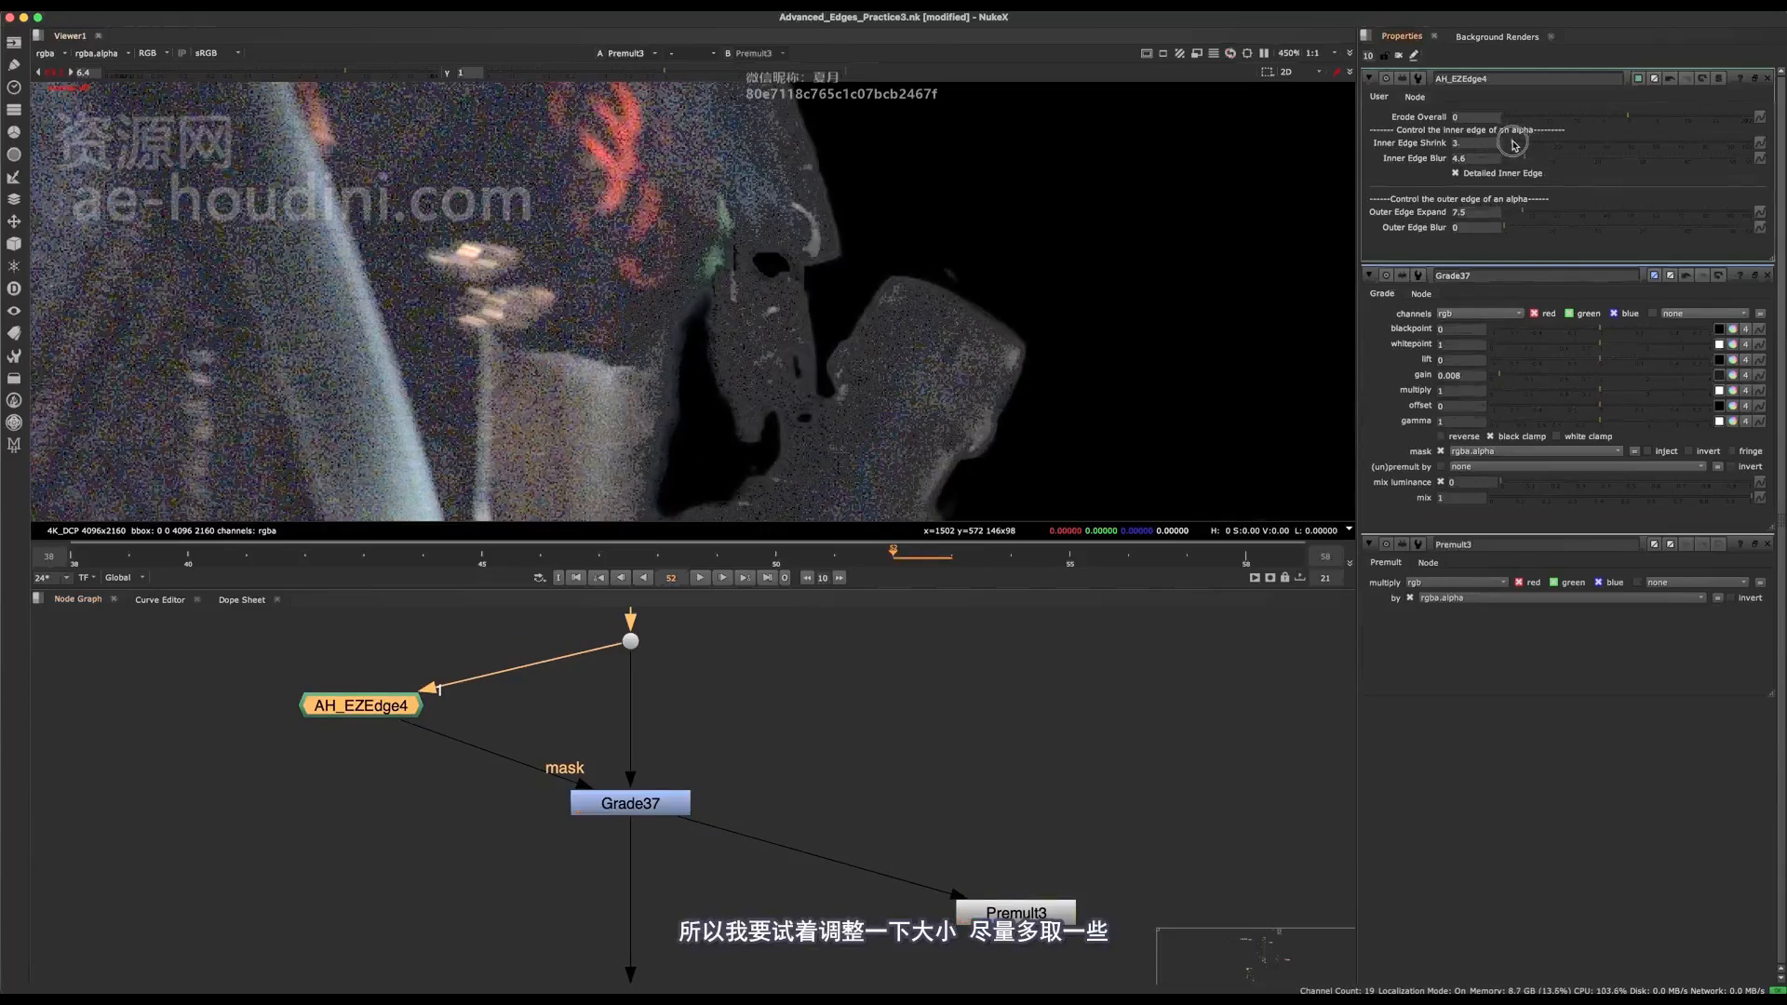
scroll(1022, 391, "down", 3)
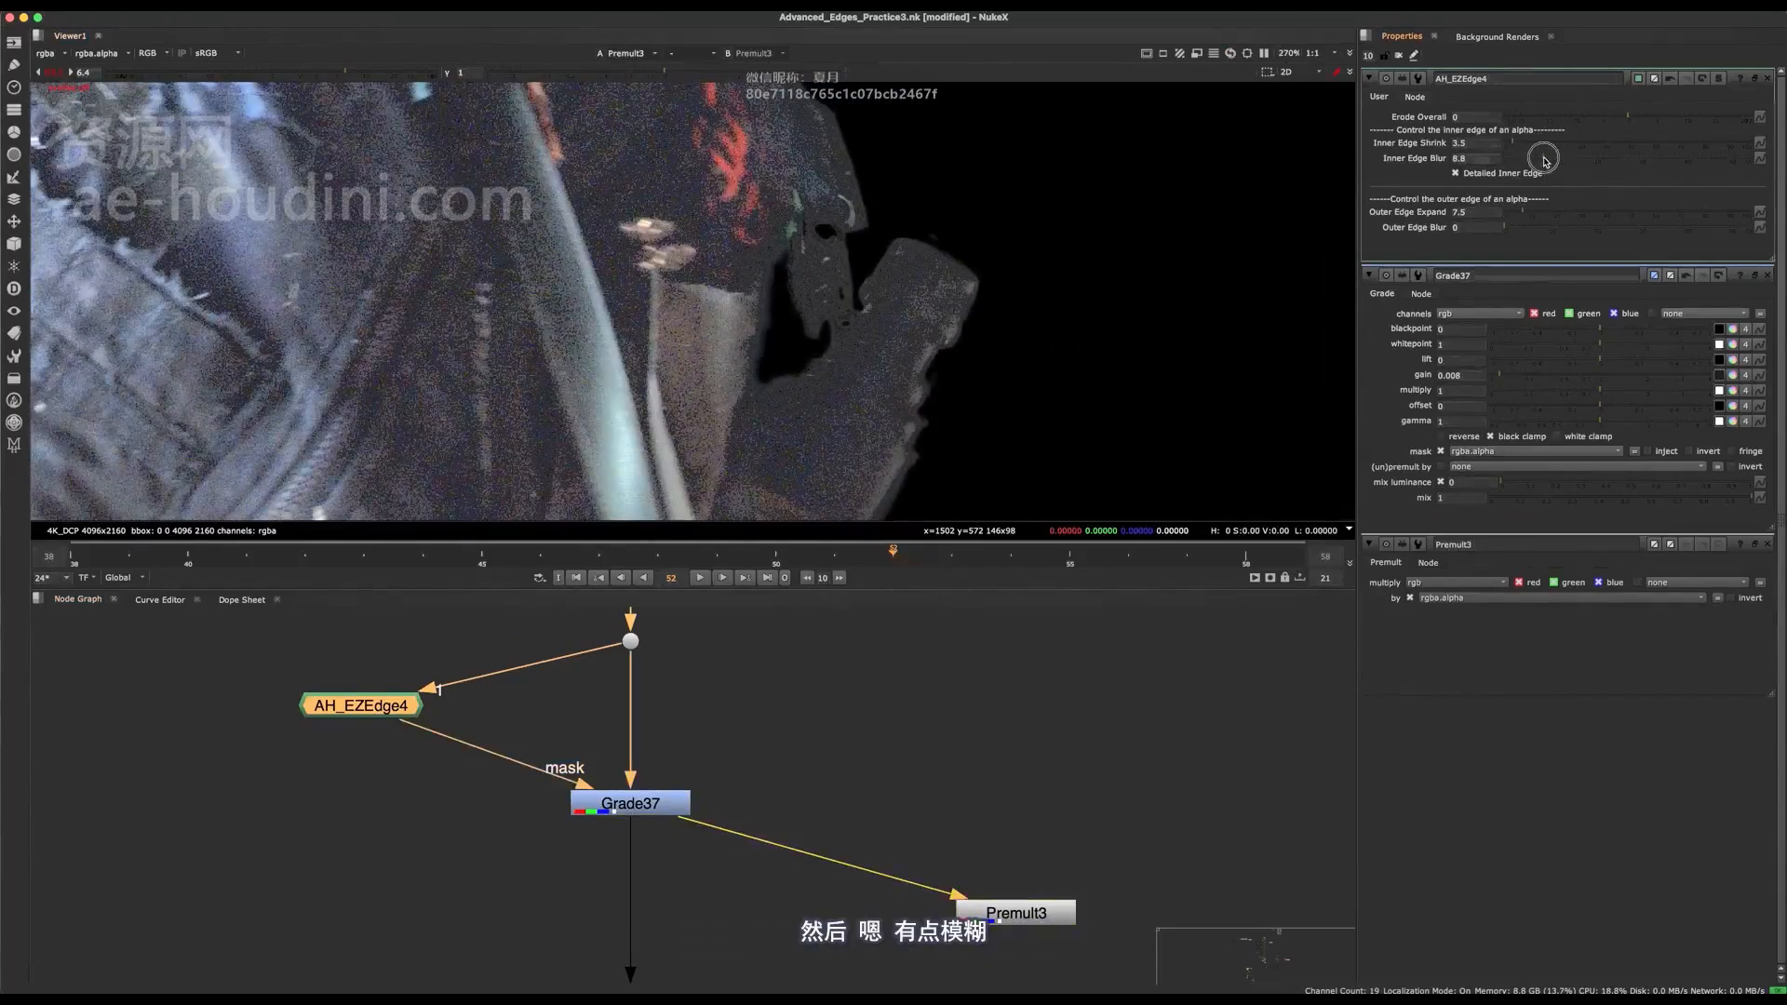
Toggle the Grade node off and on to compare the premultiplied hand edges with and without the darkening.
middle_click_drag(758, 726, 822, 757)
left_click_drag(819, 778, 592, 865)
key("d")
key("d")
key("d")
key("d")
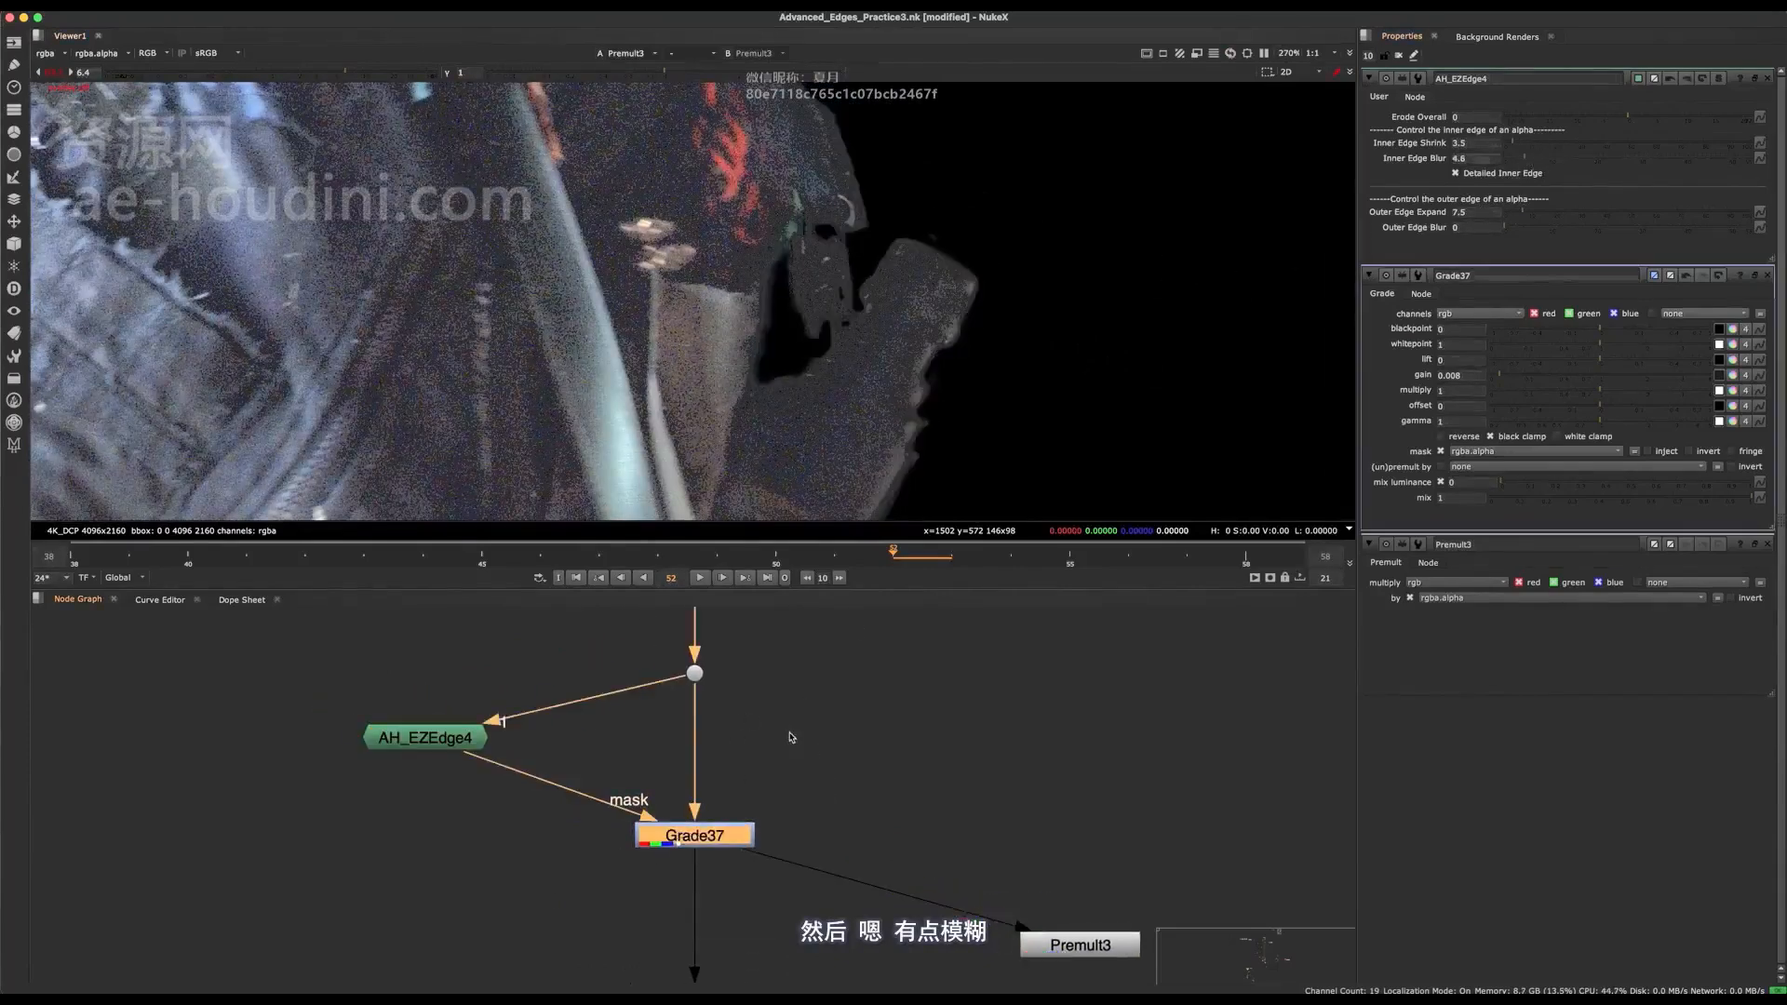
scroll(787, 691, "down", 5)
scroll(891, 326, "up", 6)
middle_click_drag(891, 326, 816, 410)
scroll(815, 410, "down", 6)
key("d")
key("d")
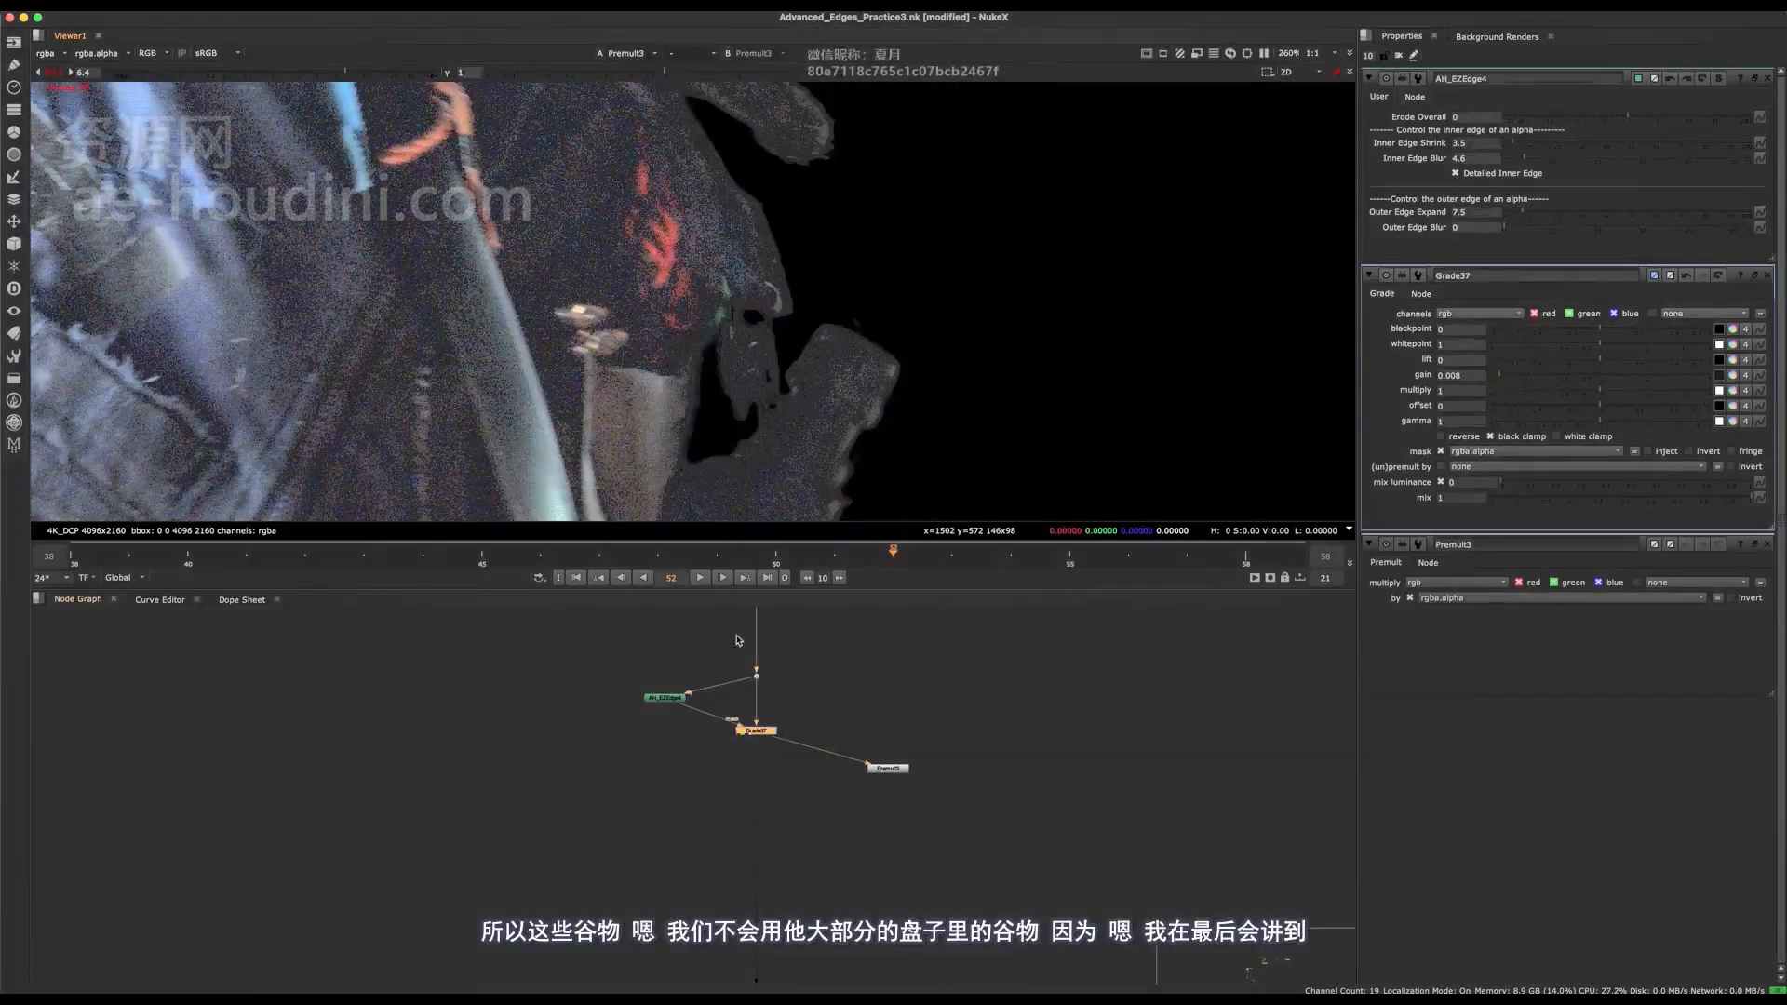
scroll(699, 352, "down", 5)
scroll(777, 706, "up", 3)
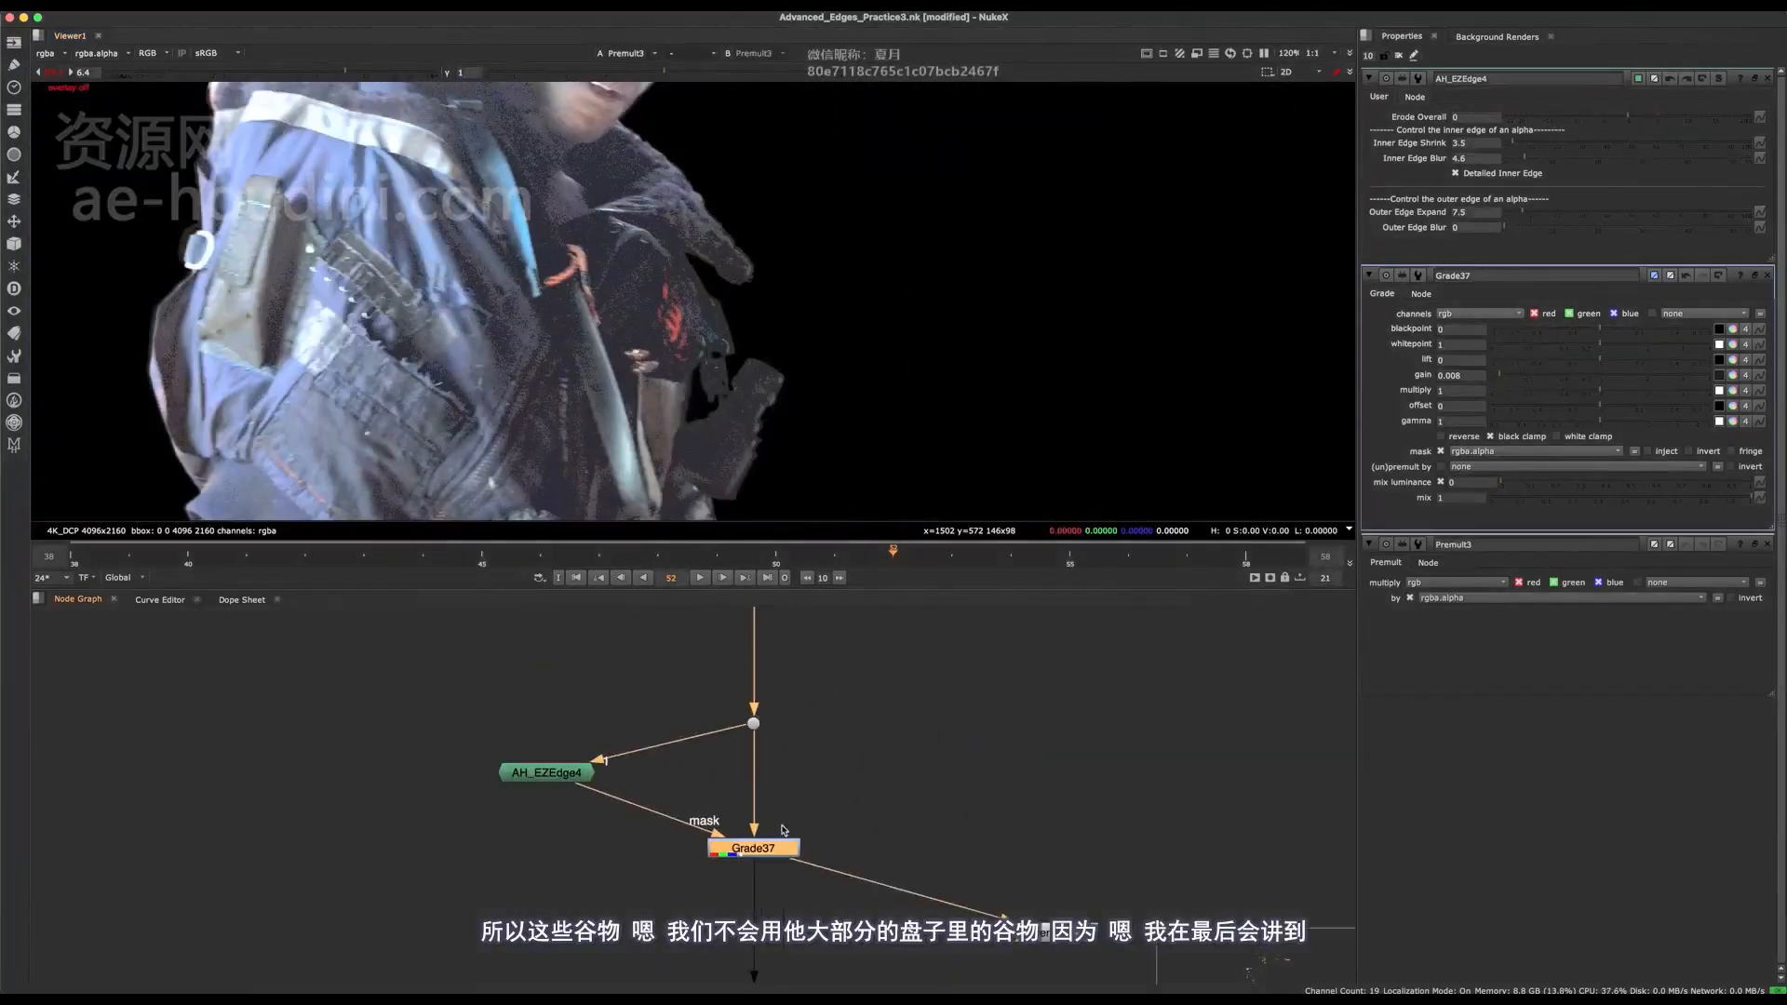
Save the script and view the output of the Person_Scale_Animated1 node further down the pipe.
middle_click_drag(768, 857, 694, 643)
scroll(693, 643, "down", 10)
key("space")
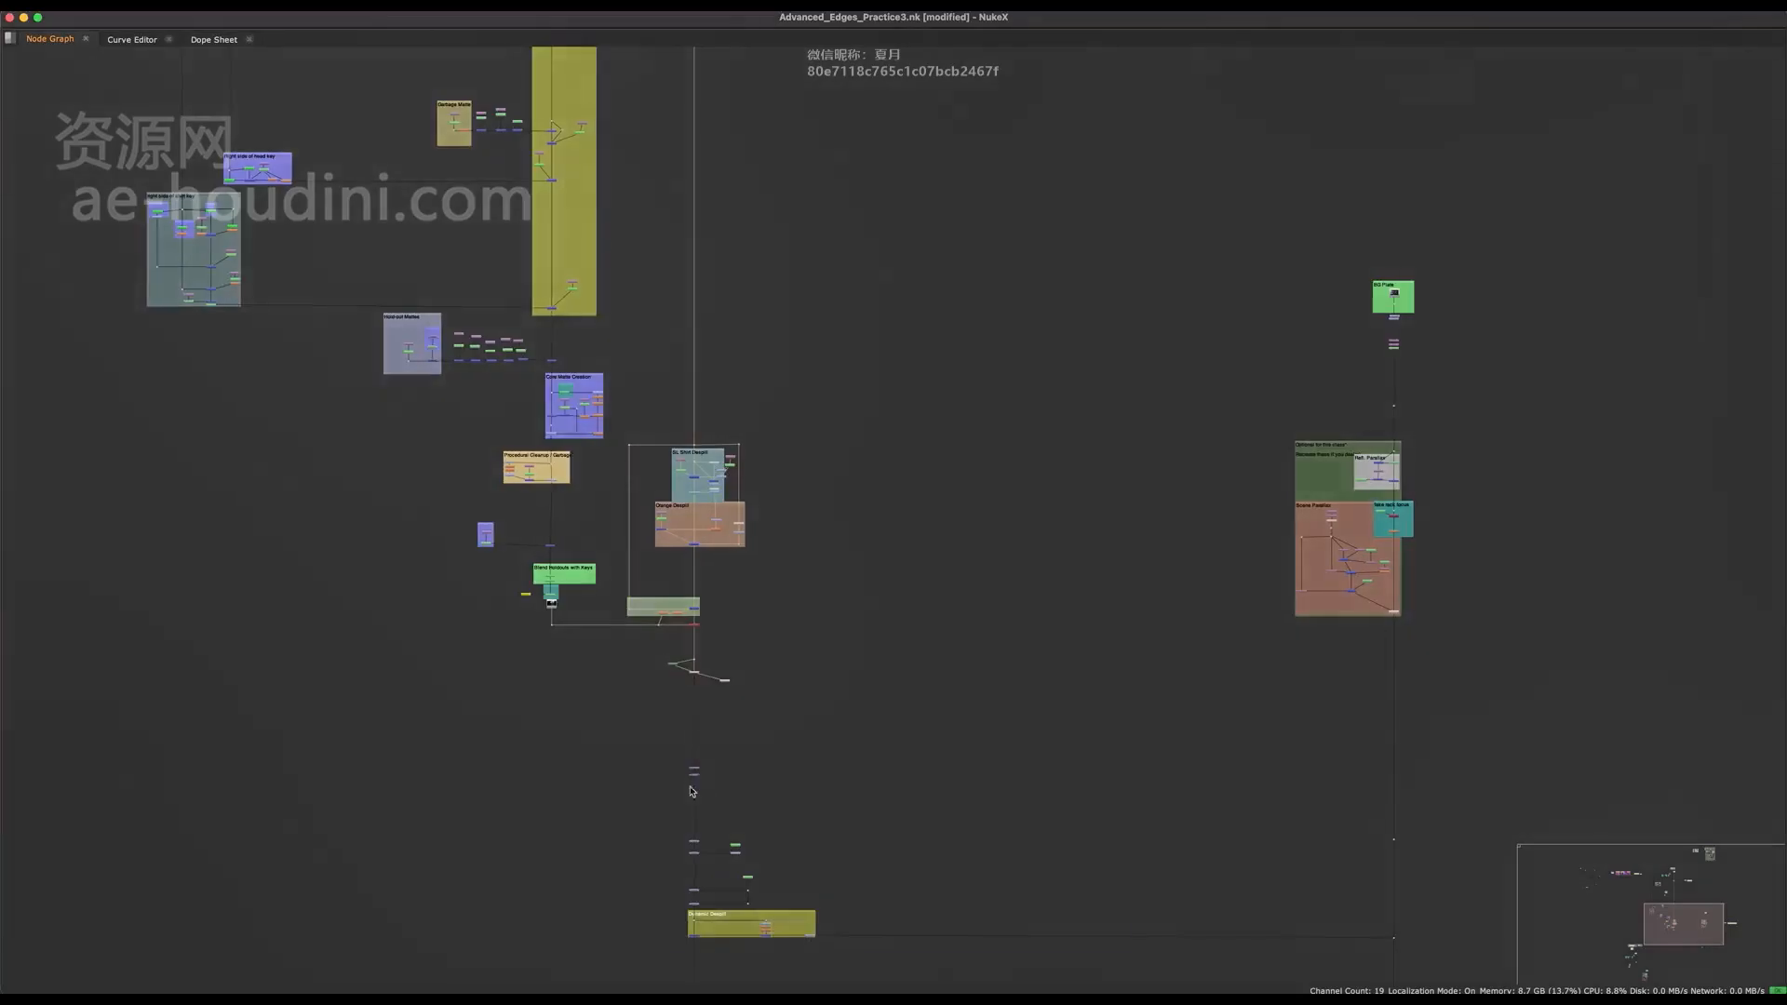
scroll(701, 791, "up", 10)
key("super+s")
scroll(741, 585, "up", 3)
middle_click_drag(741, 585, 782, 560)
left_click_drag(647, 599, 644, 729)
middle_click_drag(694, 637, 738, 794)
key("super+z")
key("space")
key("1")
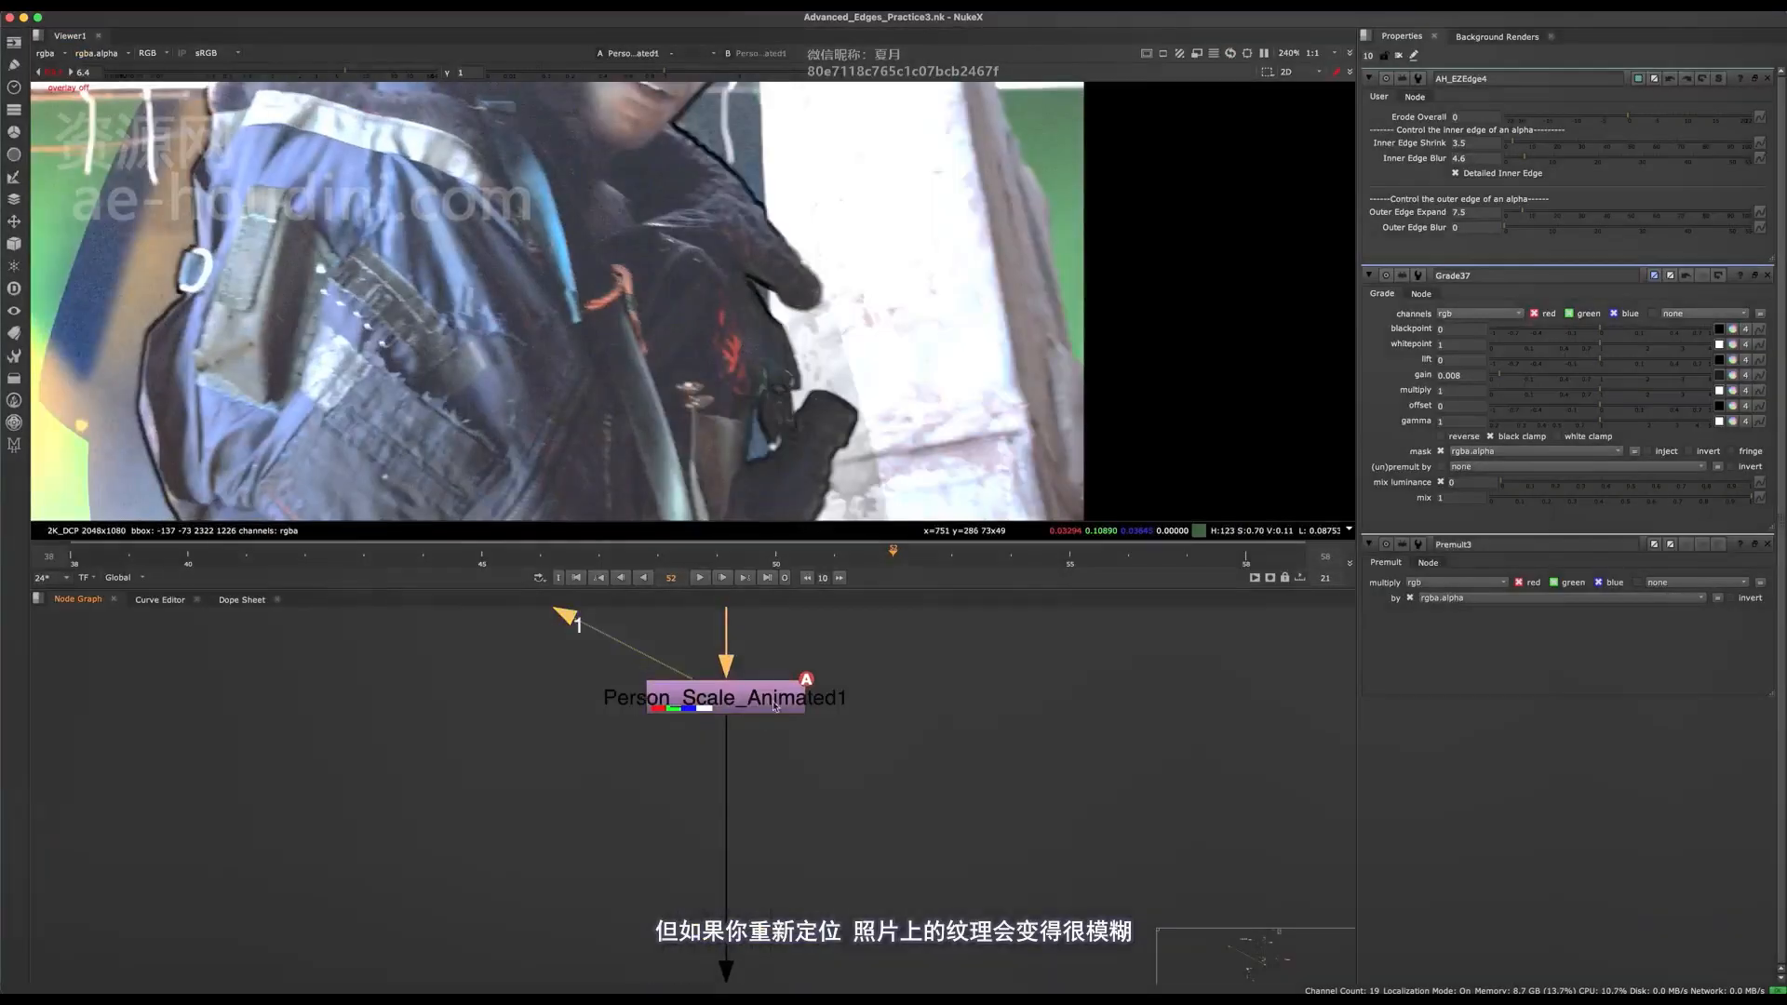
Toggle Person_Scale_Animated1 off and on to compare how repositioning affects the plate's texture and grain.
left_click(774, 704)
scroll(653, 406, "up", 8)
key("d")
key("d")
scroll(589, 451, "down", 8)
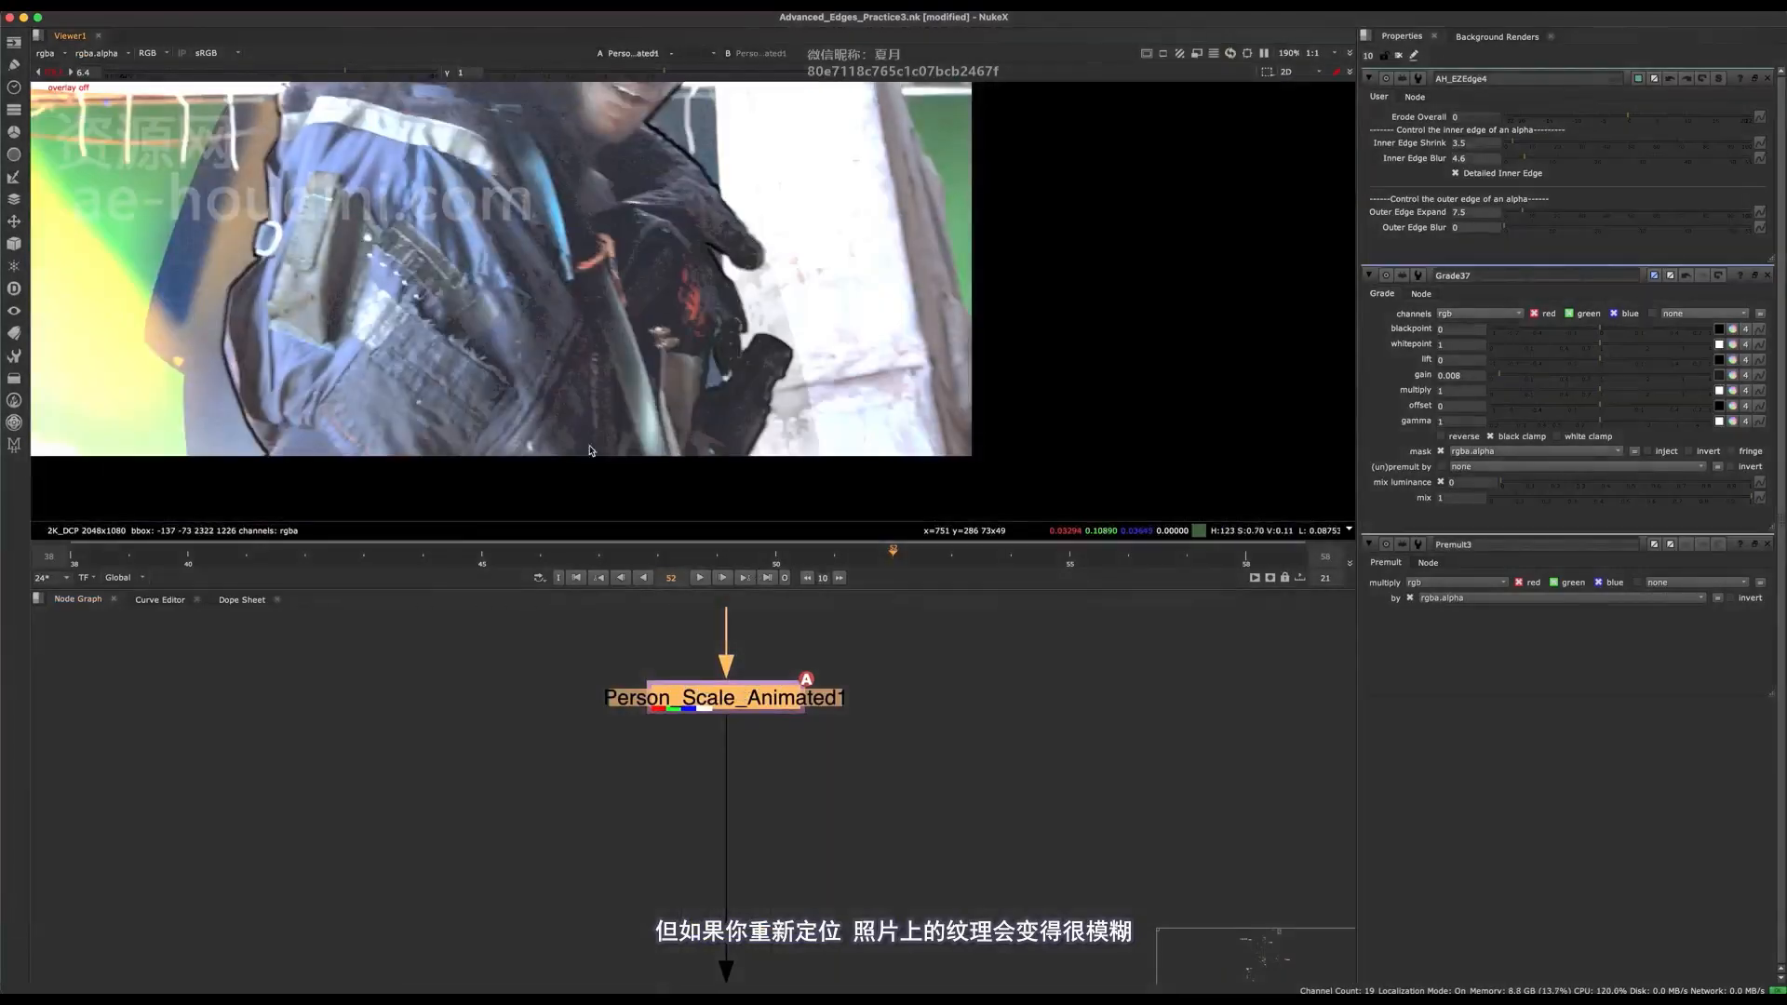
scroll(780, 840, "down", 5)
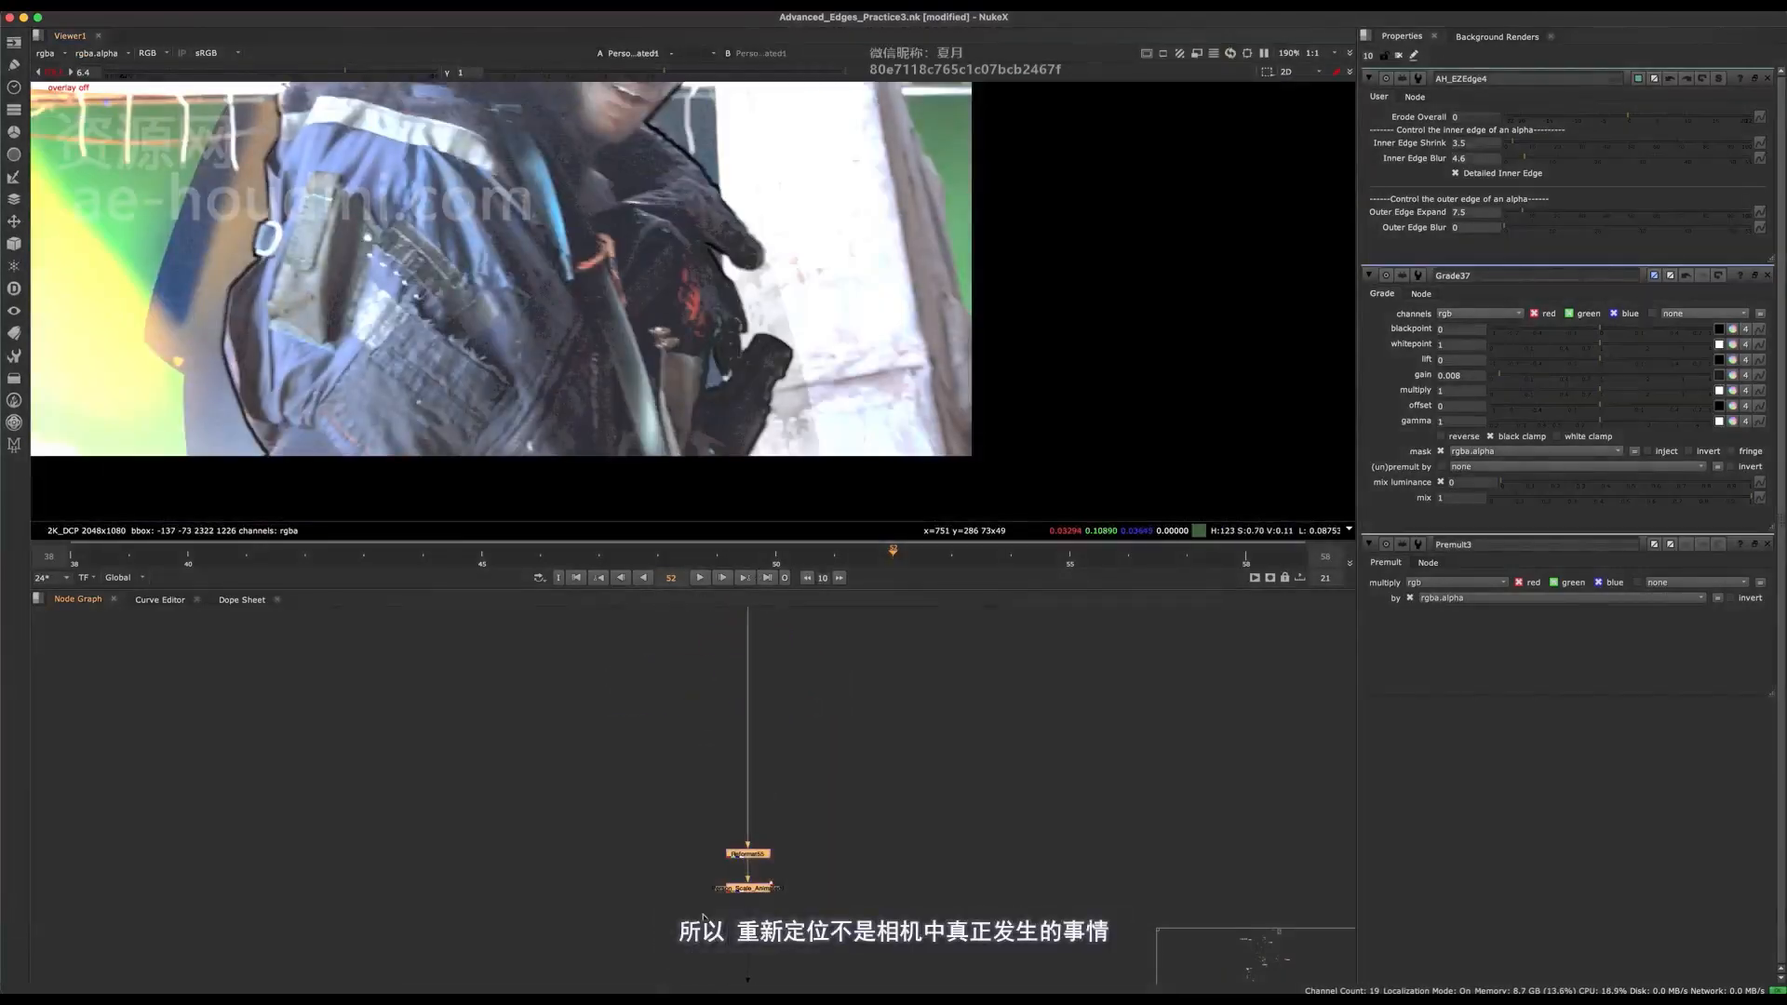
scroll(780, 786, "up", 5)
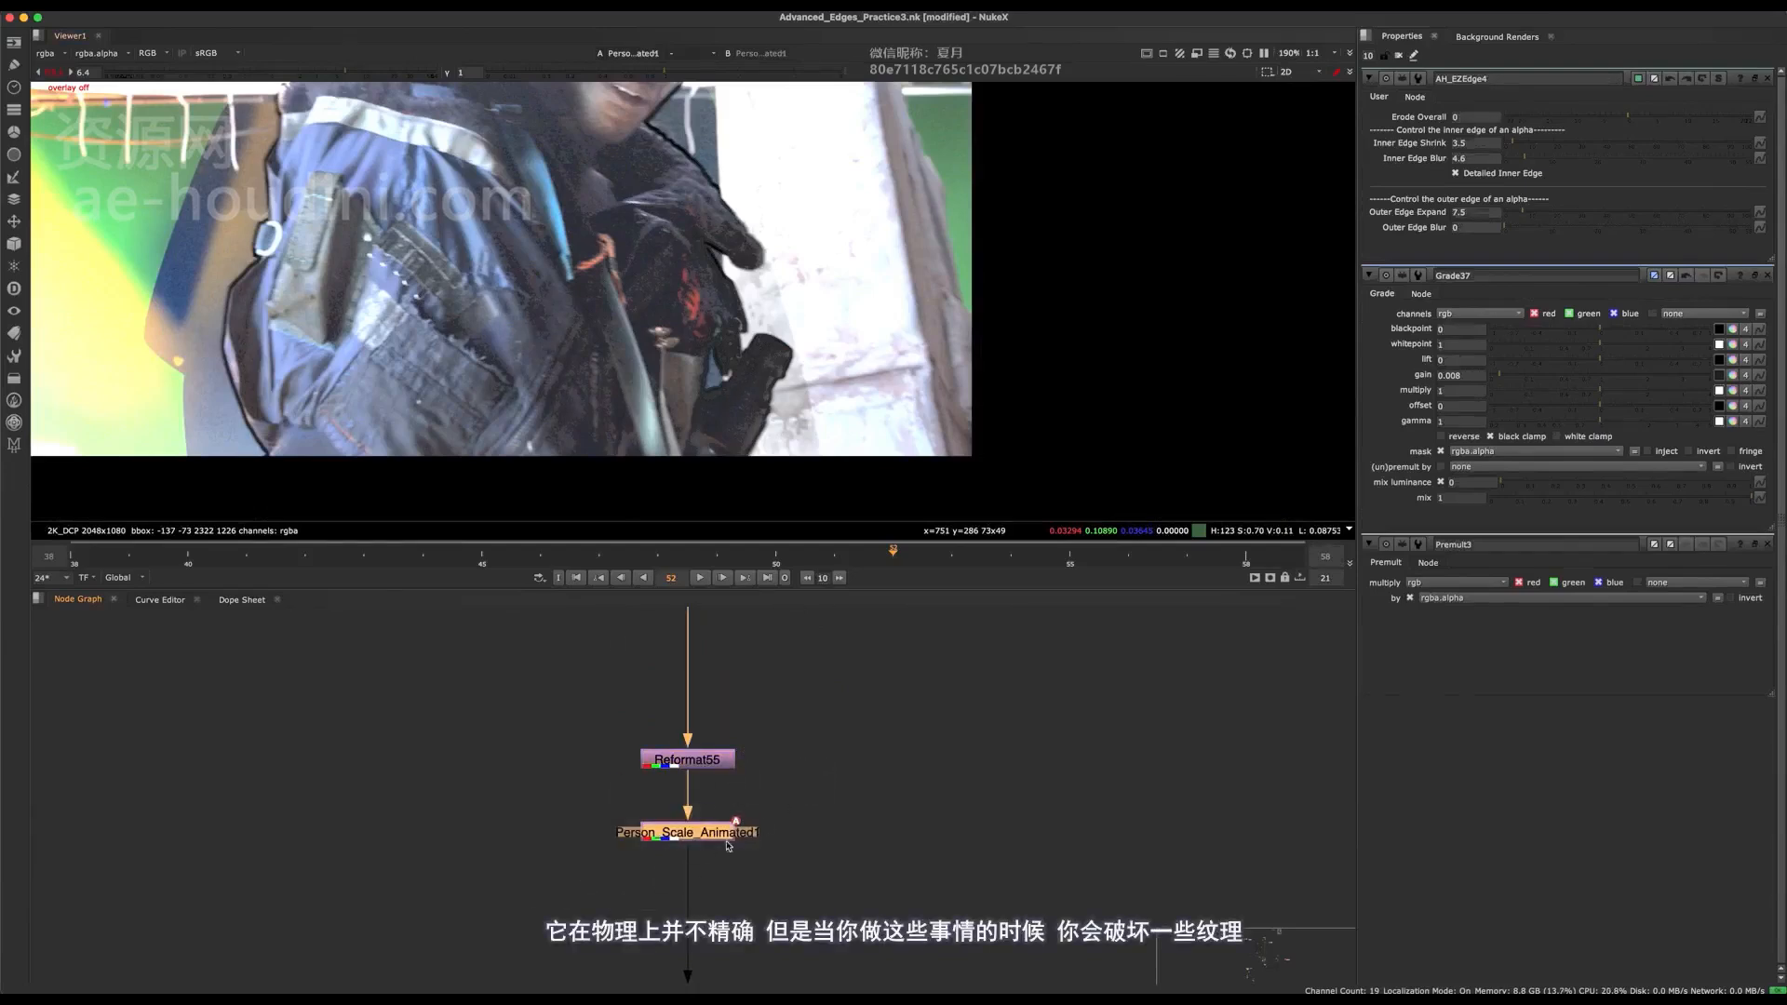
Insert a copy of the Denoise node into the foreground pipe directly below Clamp1, and disable the original Denoise node.
scroll(735, 836, "down", 5)
key("space")
scroll(771, 450, "up", 3)
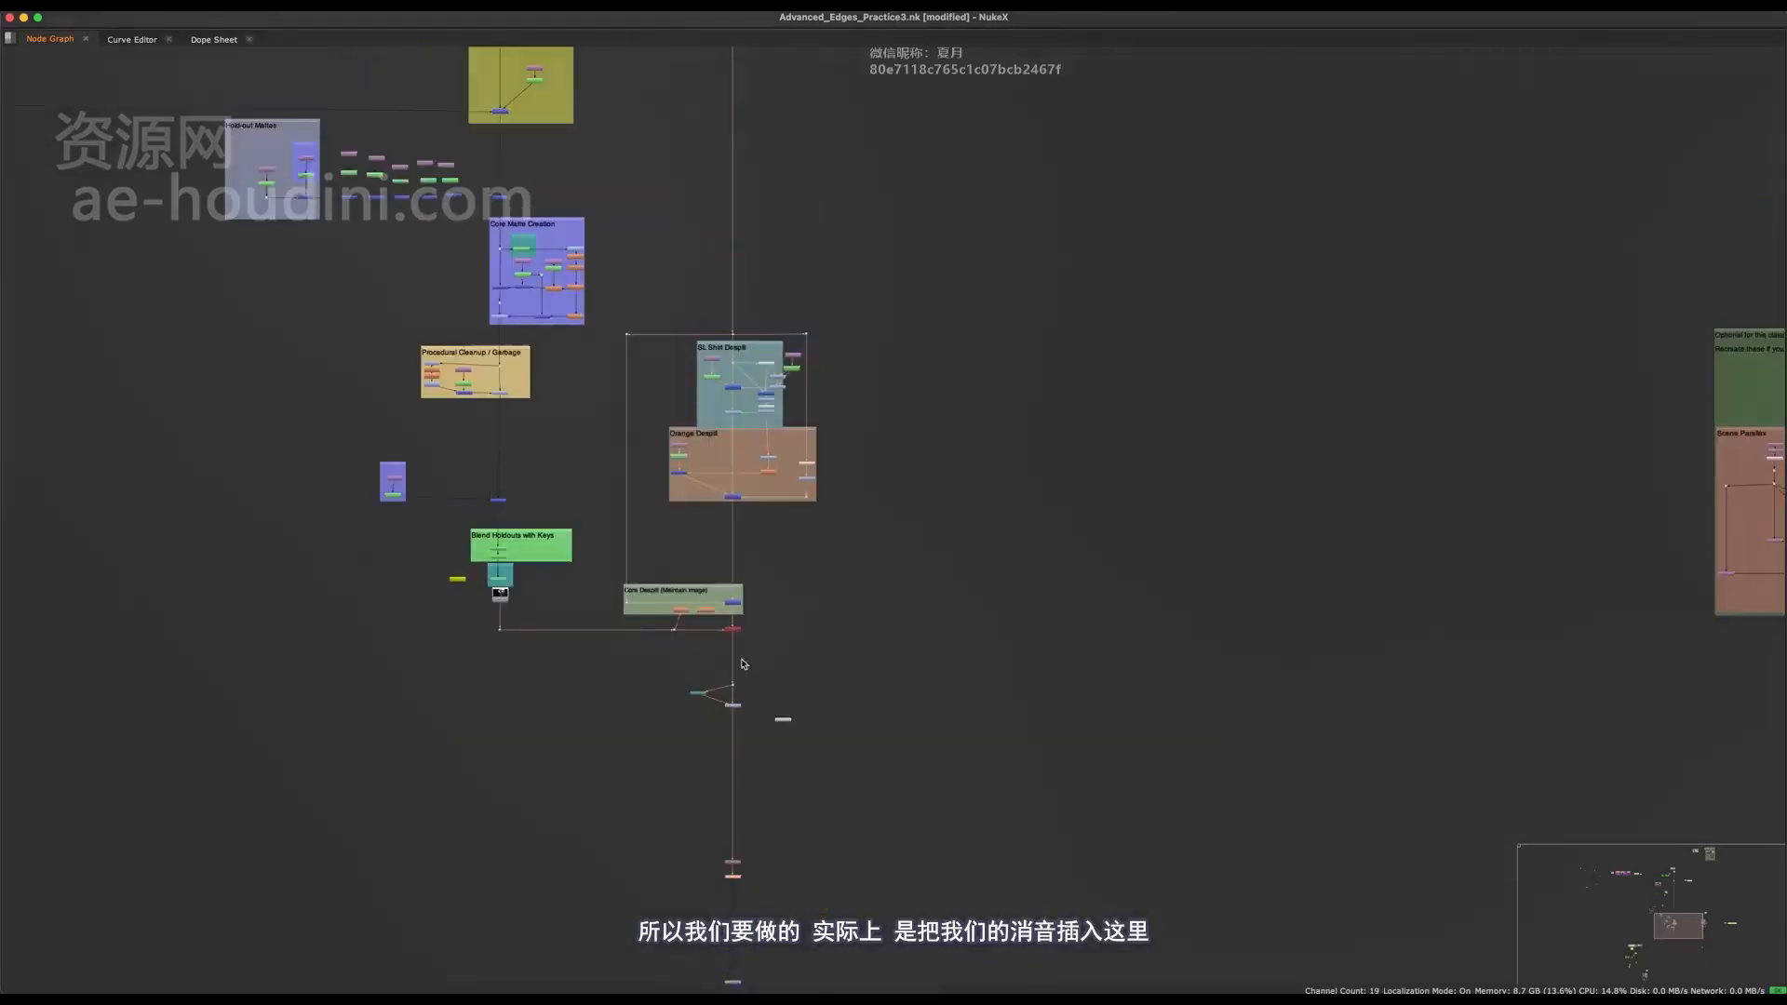
middle_click_drag(715, 98, 702, 985)
scroll(568, 635, "up", 7)
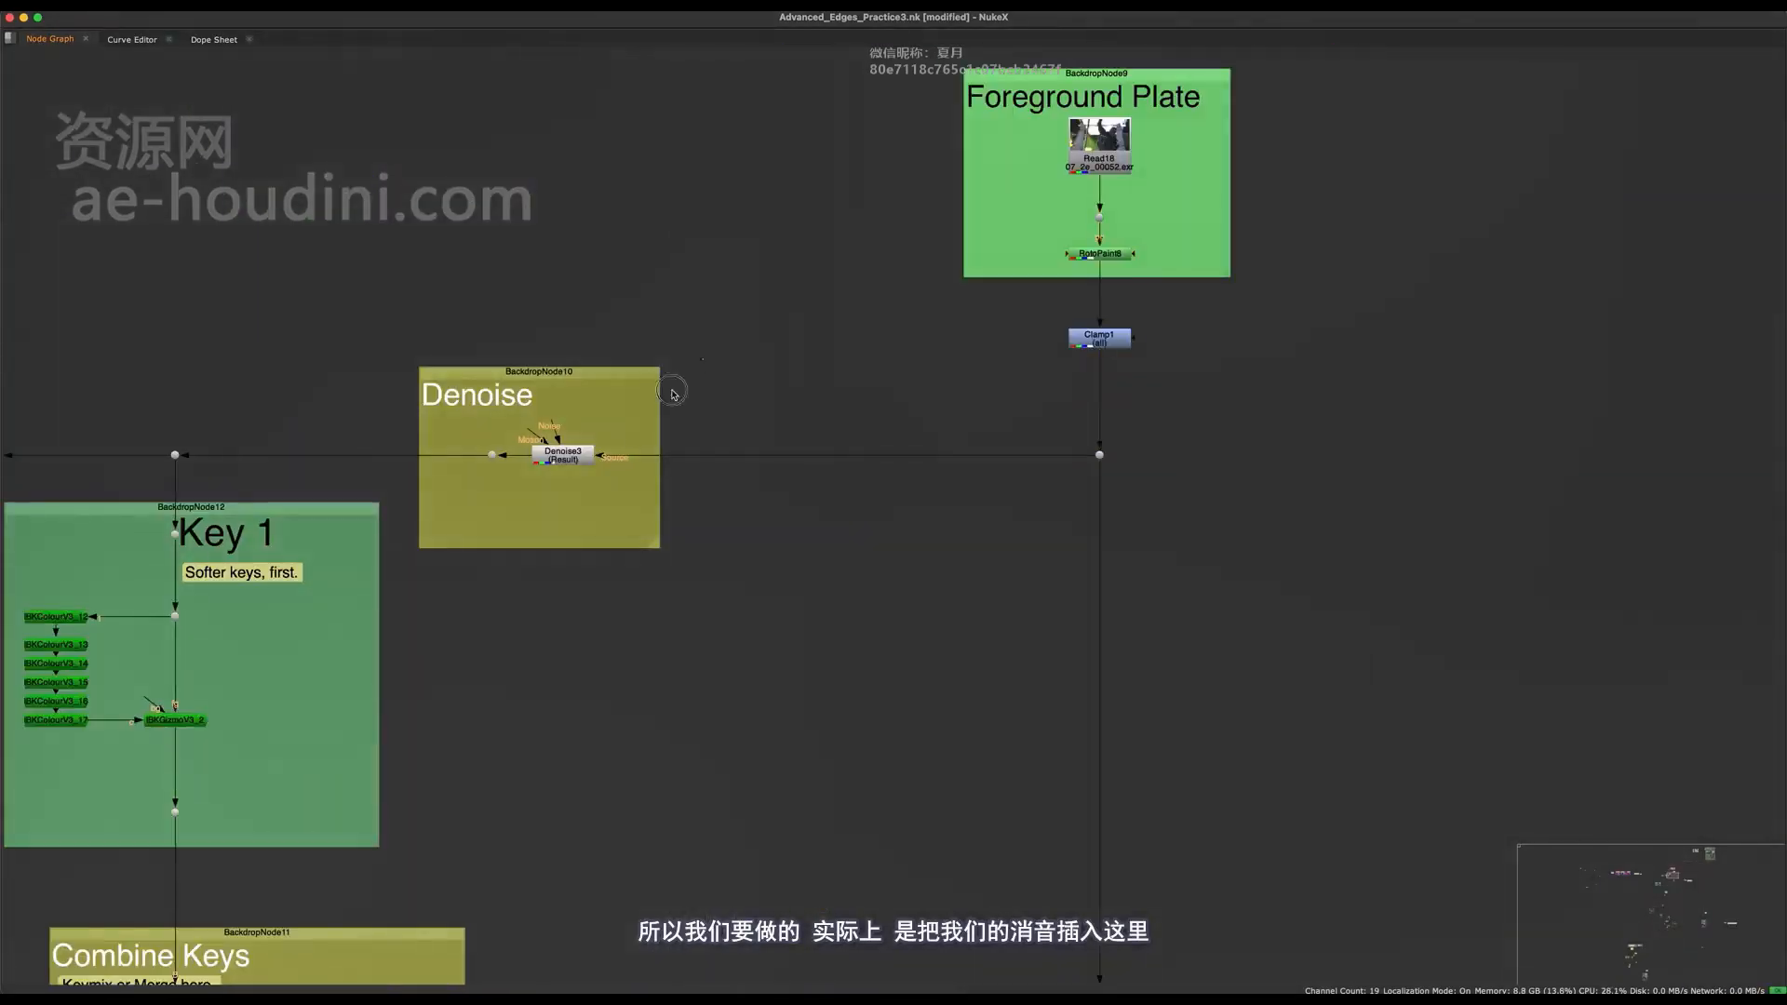
left_click(566, 455)
middle_click_drag(736, 508, 612, 631)
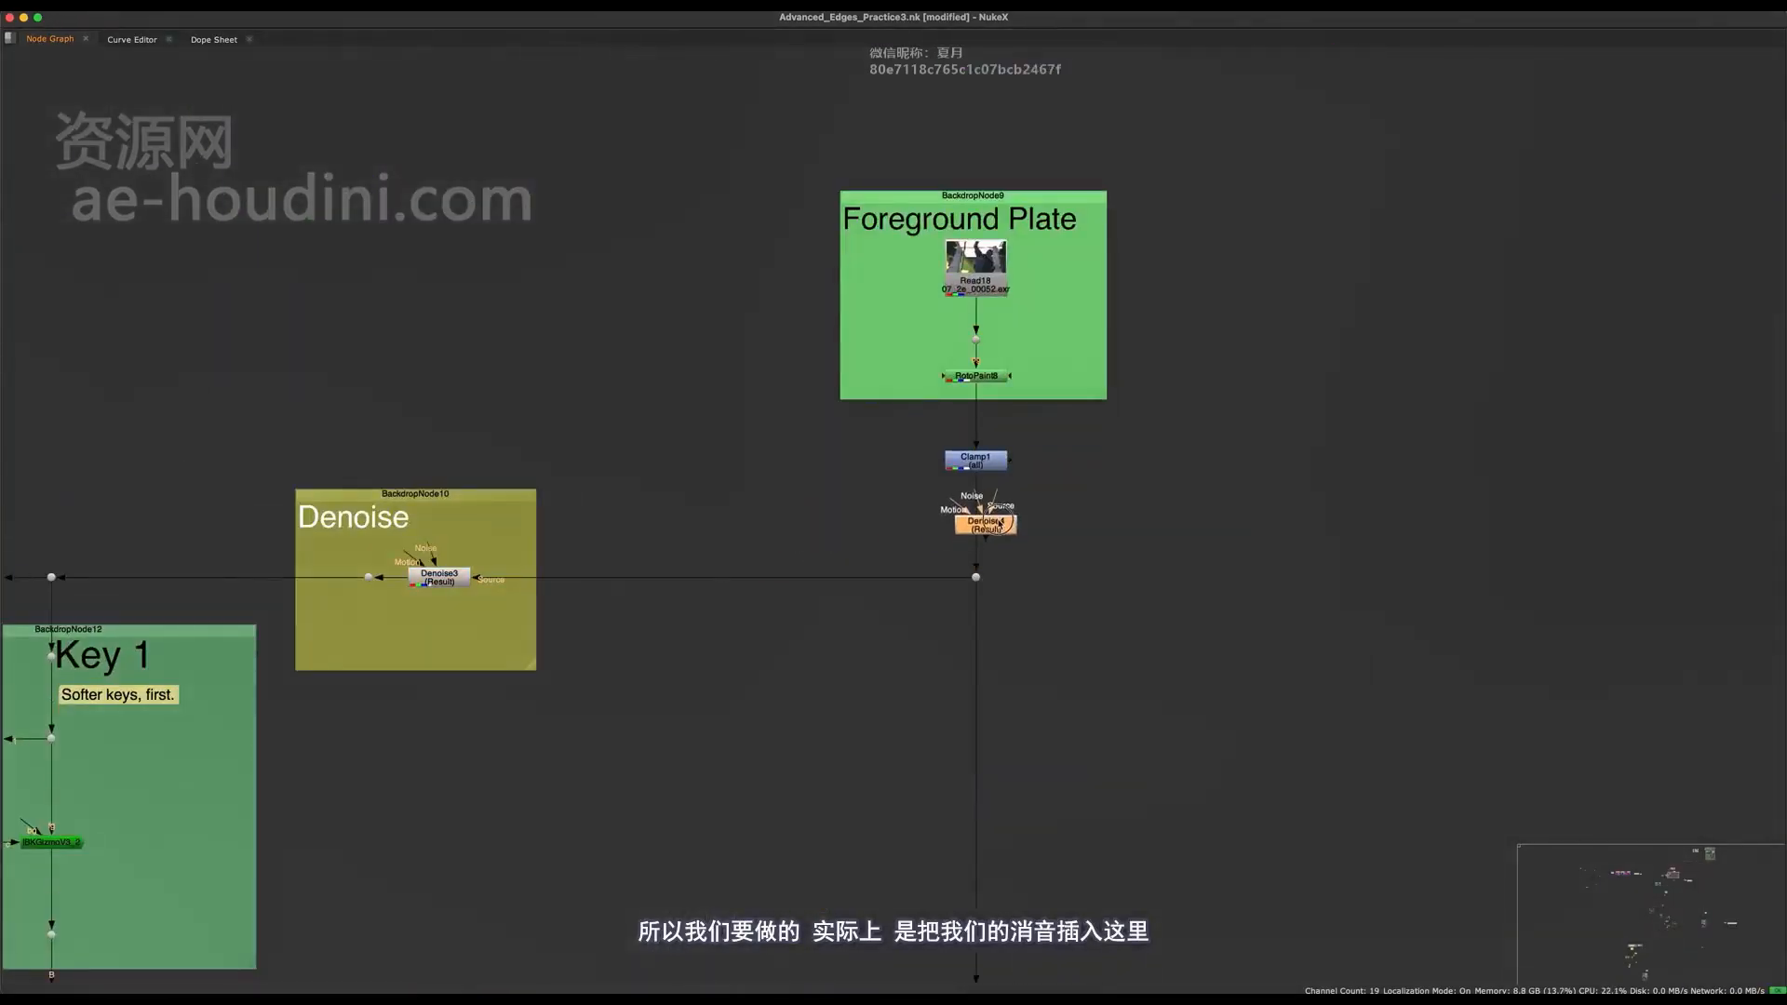
left_click_drag(993, 514, 995, 517)
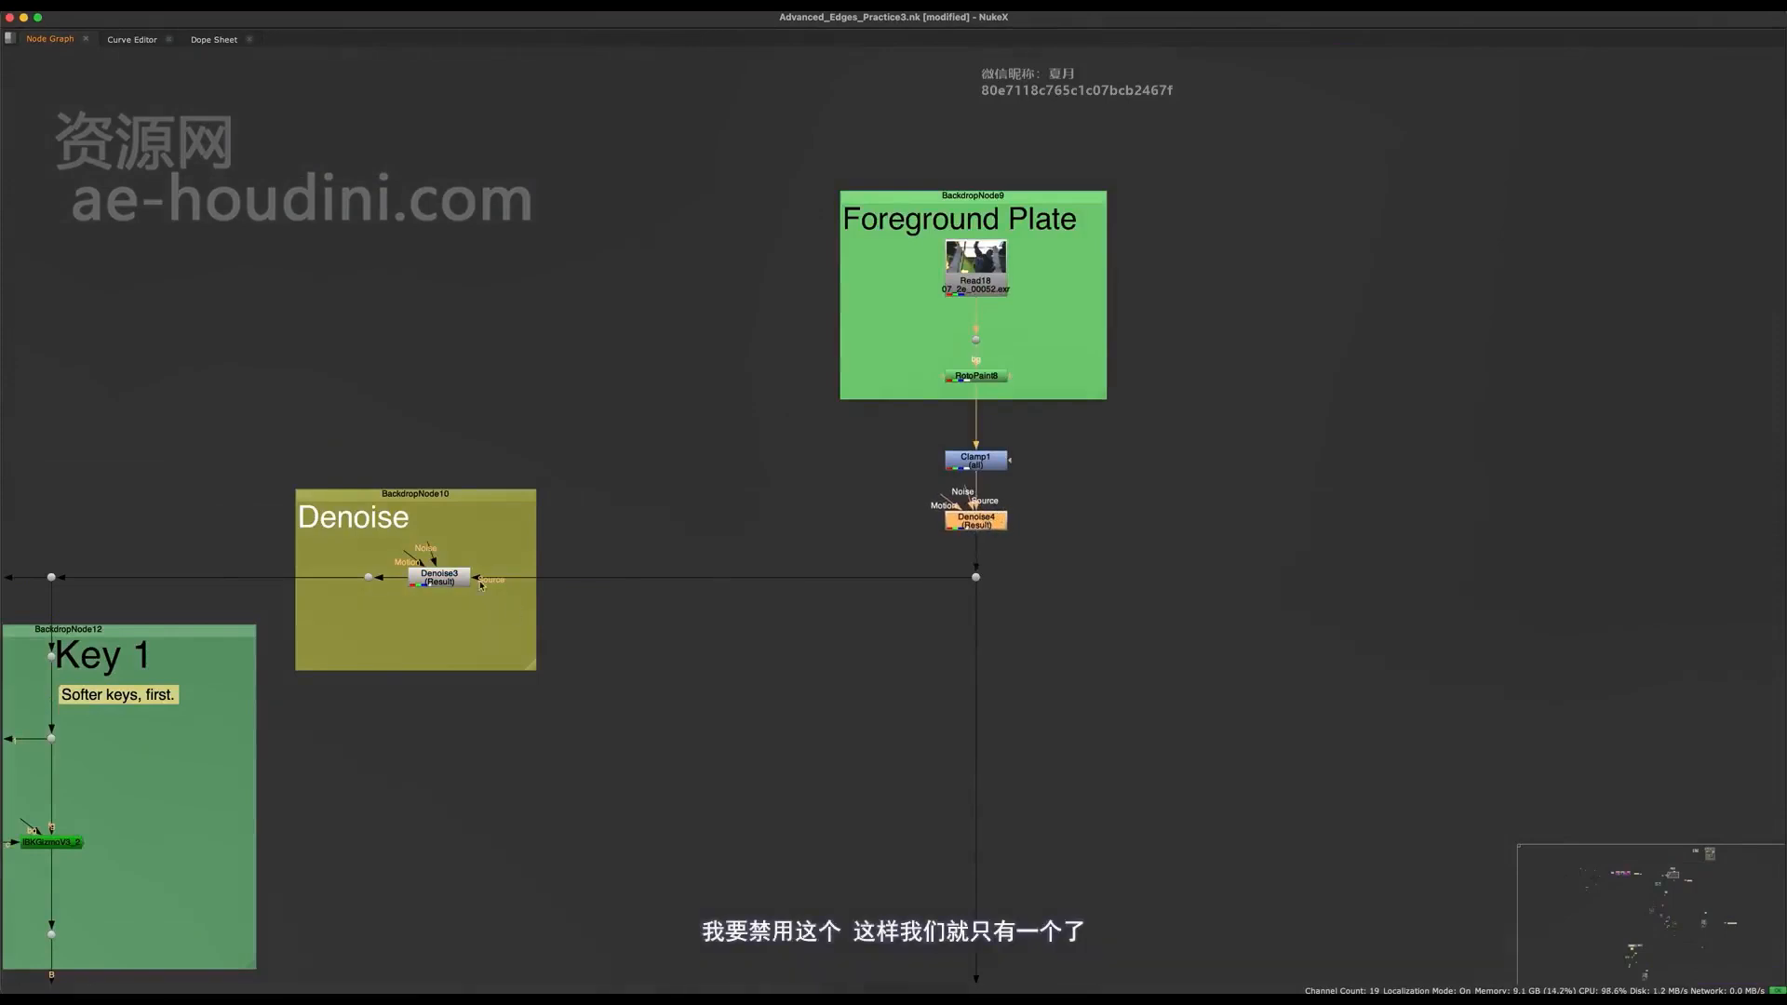
scroll(588, 690, "down", 3)
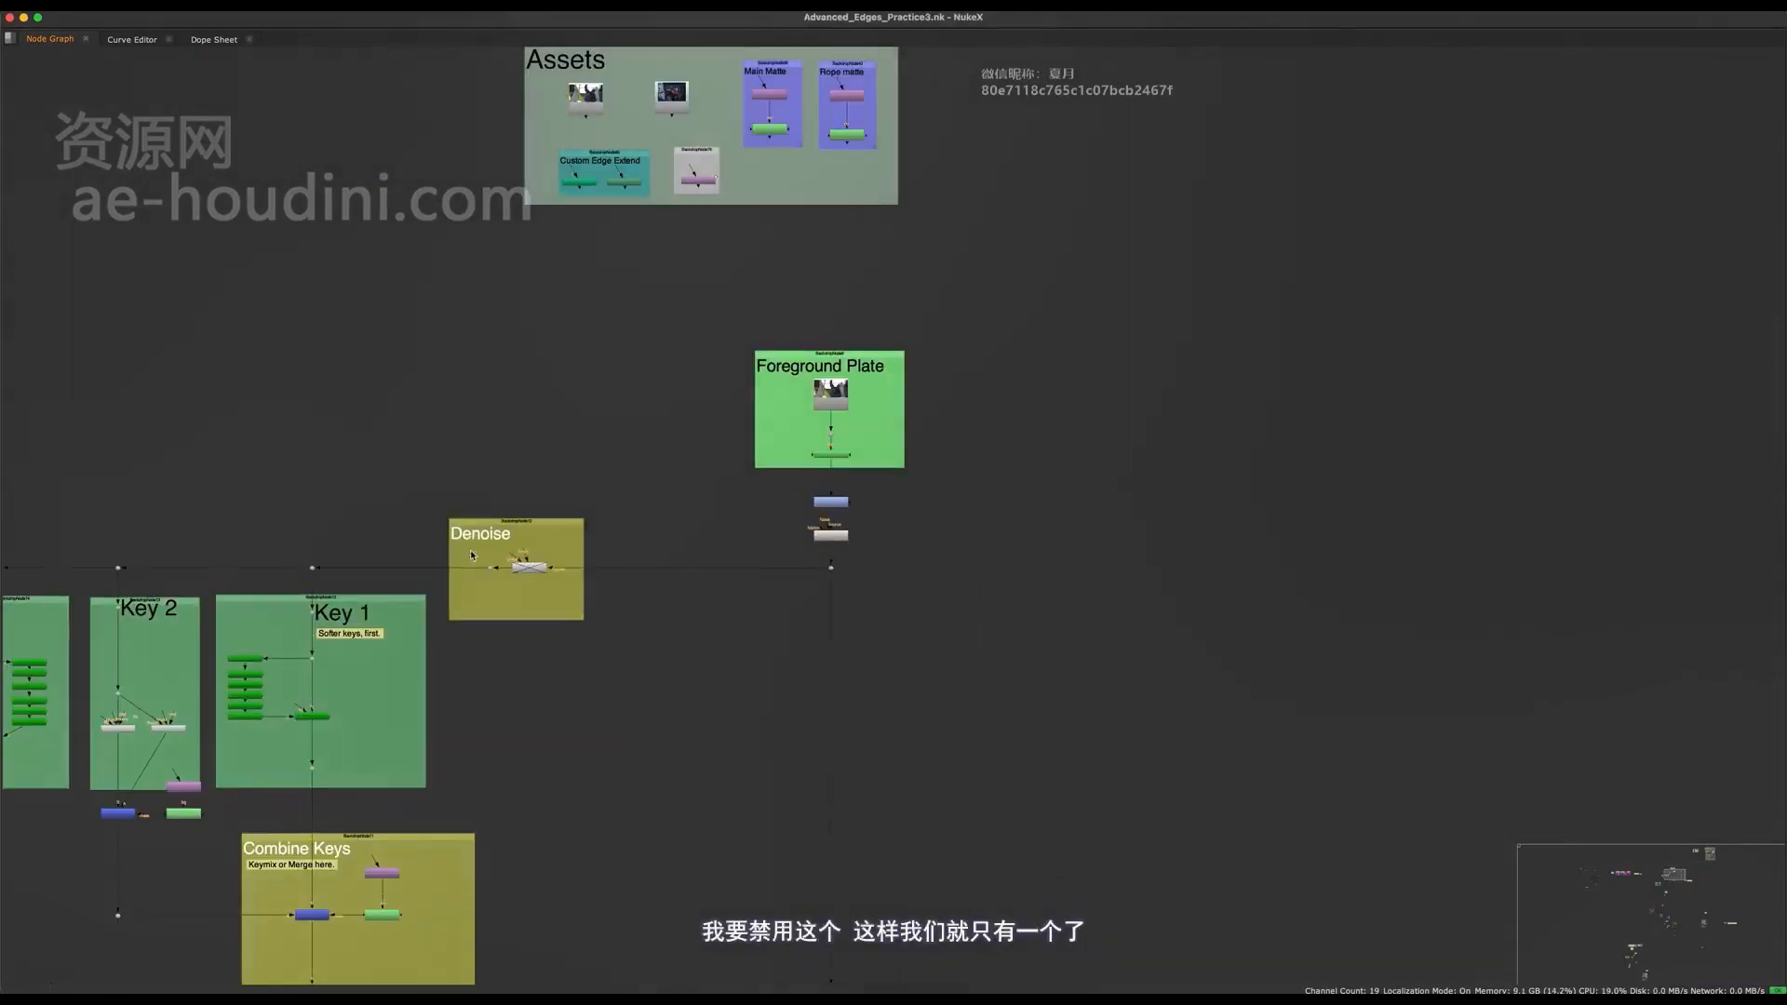
Move the Foreground Plate backdrop with its Clamp and Denoise nodes further up, away from the Dot feeding the keys.
scroll(552, 548, "up", 3)
middle_click_drag(634, 521, 677, 582)
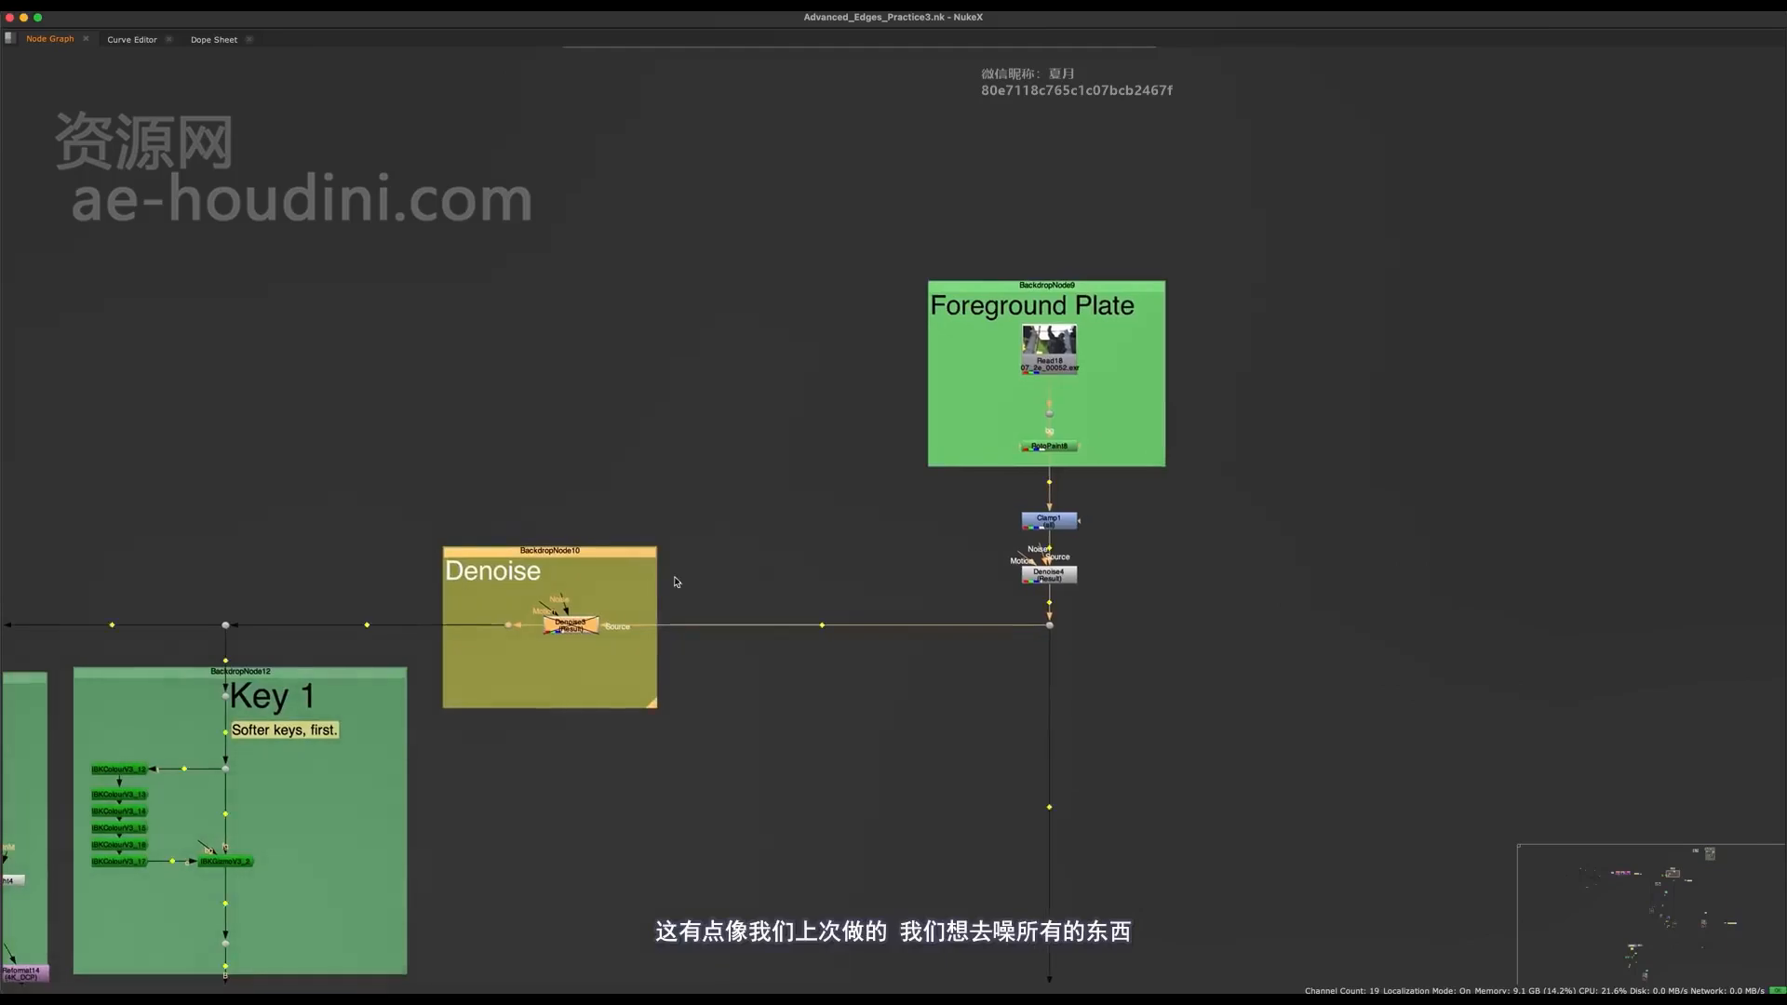
left_click_drag(1279, 194, 866, 515)
middle_click_drag(854, 495, 777, 552)
left_click_drag(993, 636, 993, 475, "shift")
left_click(402, 643)
middle_click_drag(402, 643, 627, 527)
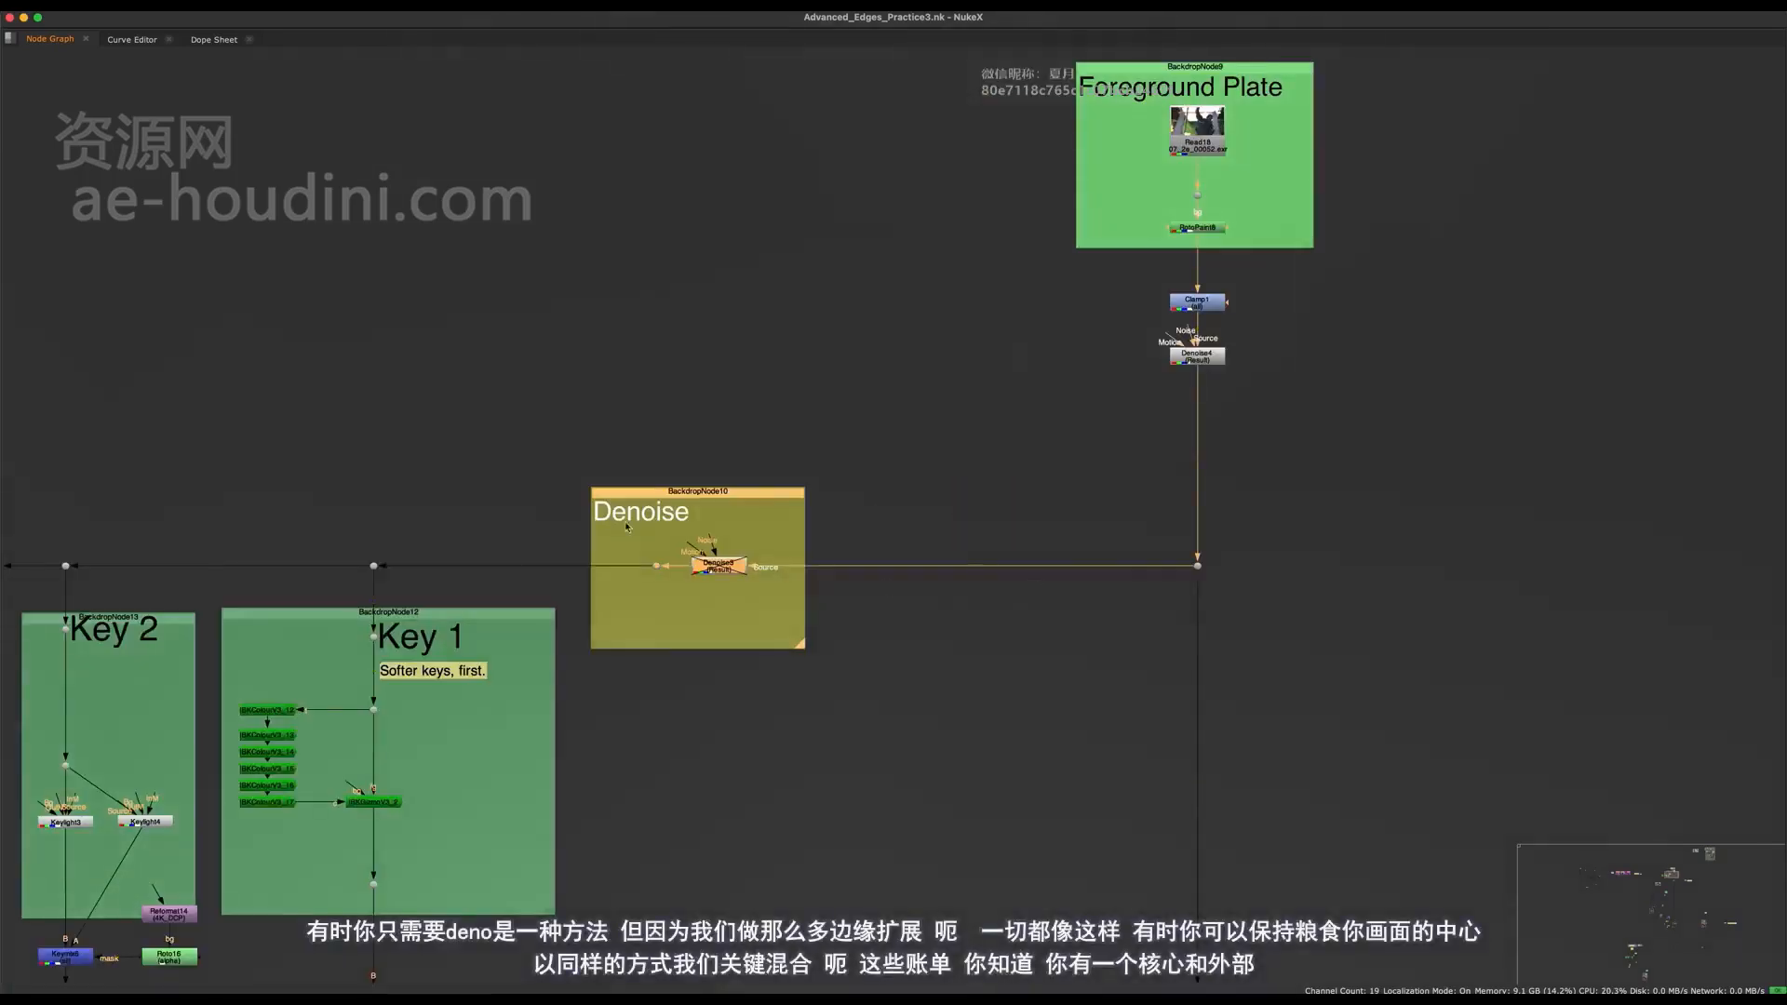
Move the Orange Despill group slightly down to separate it from the SL Shirt Despill backdrop.
scroll(709, 579, "down", 3)
middle_click_drag(983, 656, 826, 489)
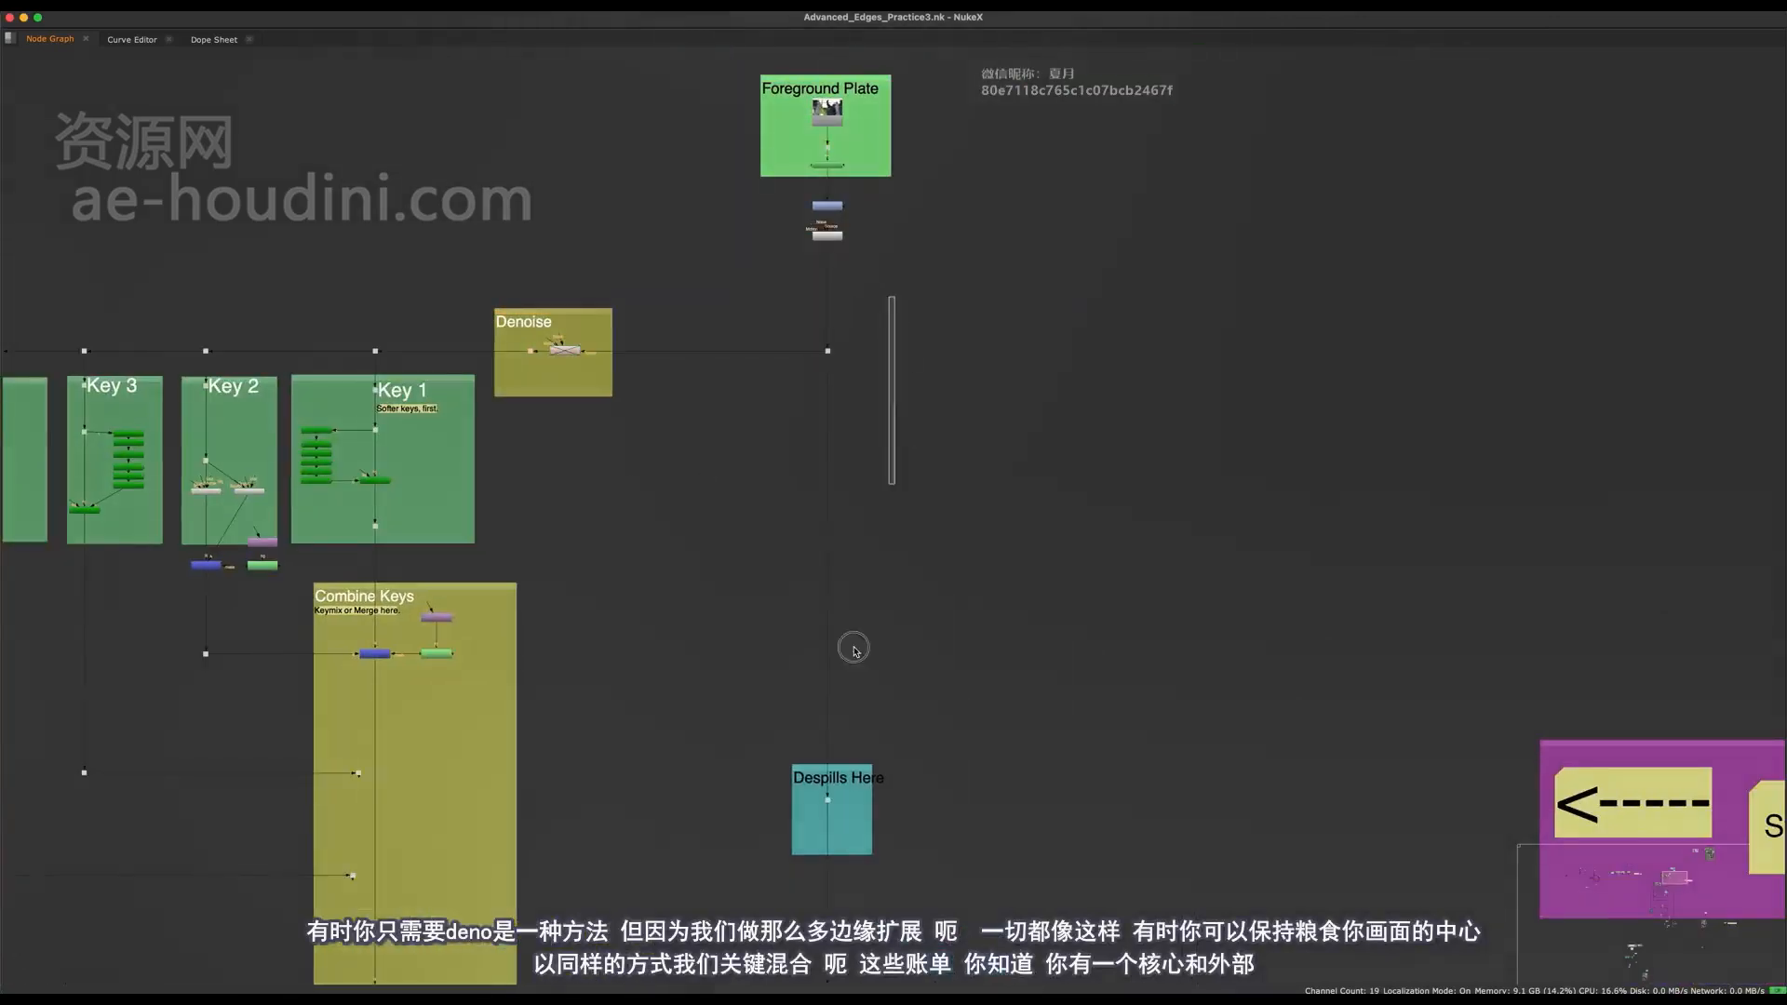
left_click_drag(854, 649, 780, 924)
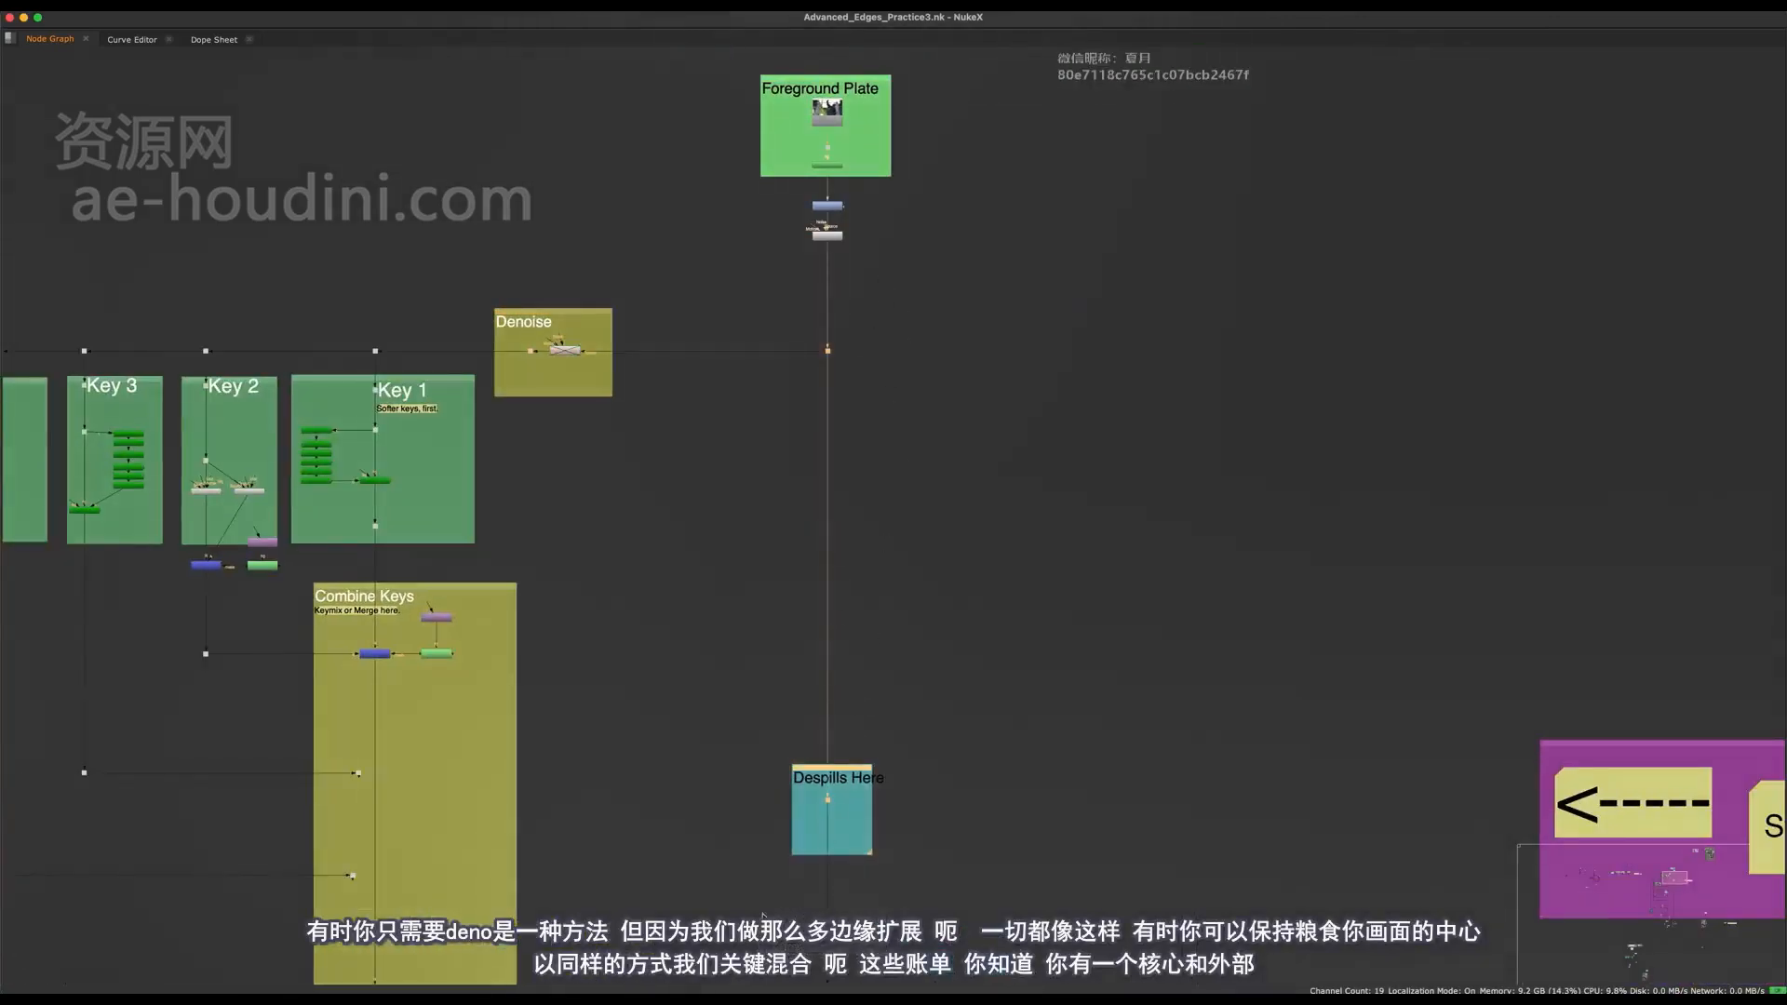
left_click_drag(970, 299, 728, 933)
scroll(879, 679, "down", 15)
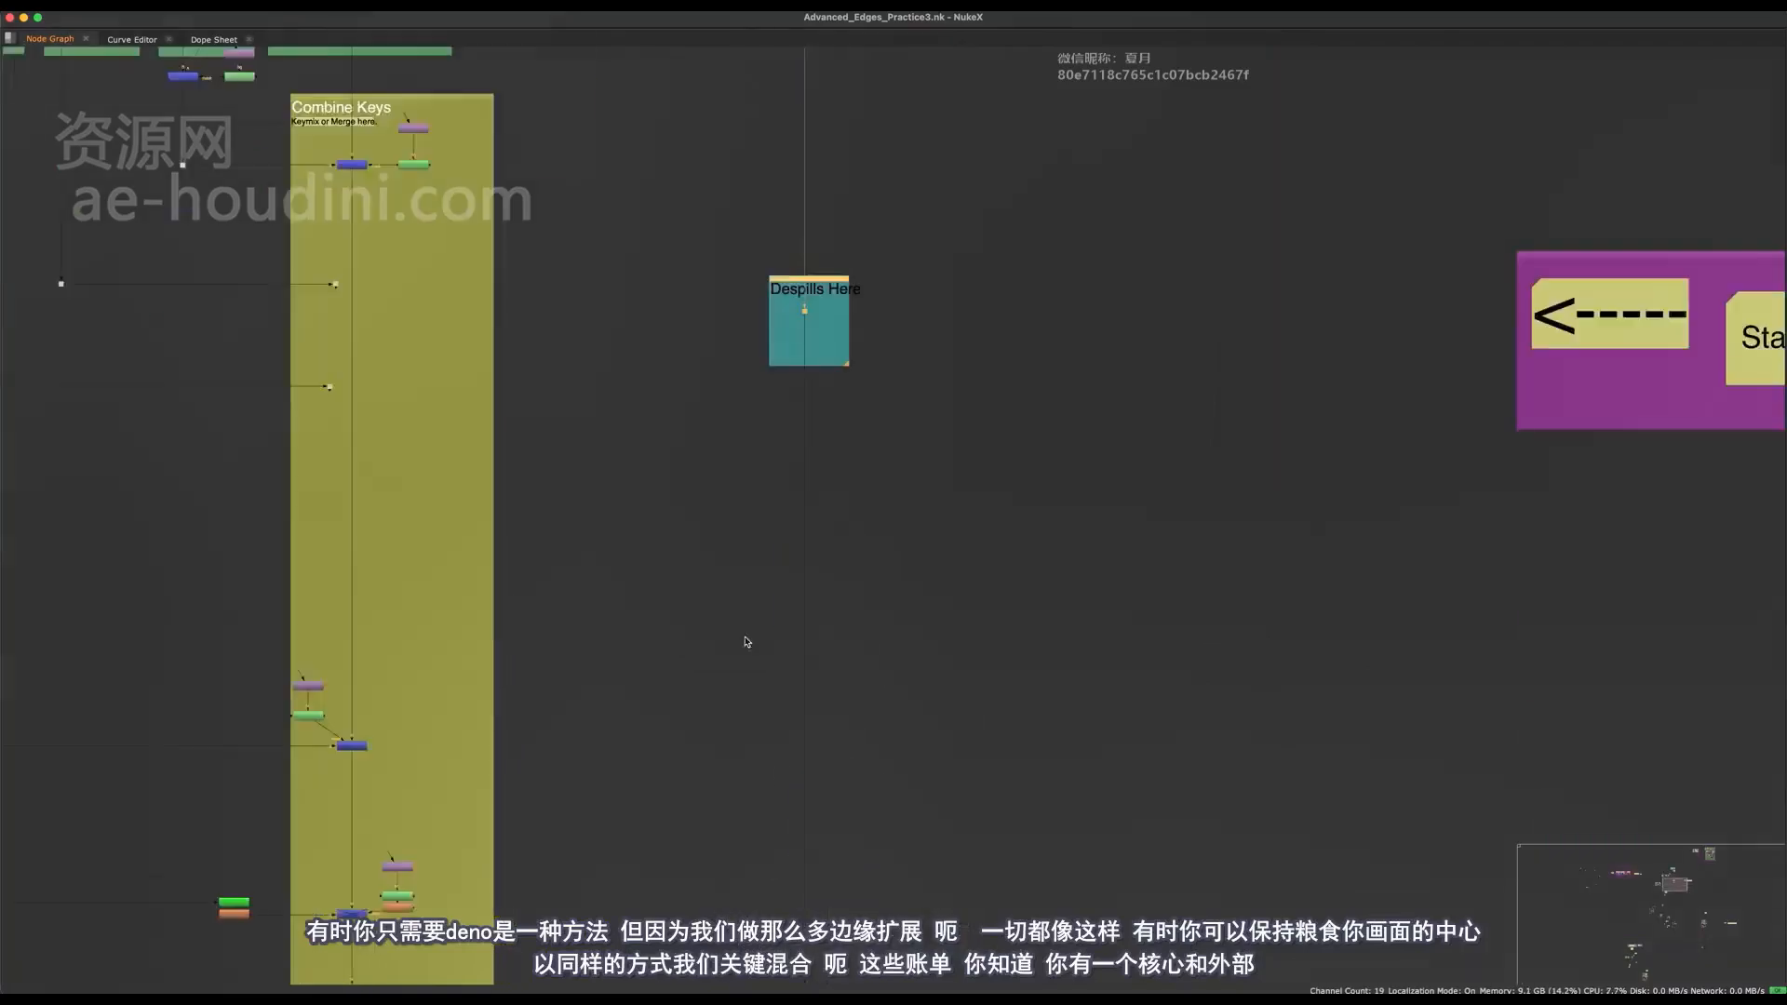
middle_click_drag(828, 919, 815, 464)
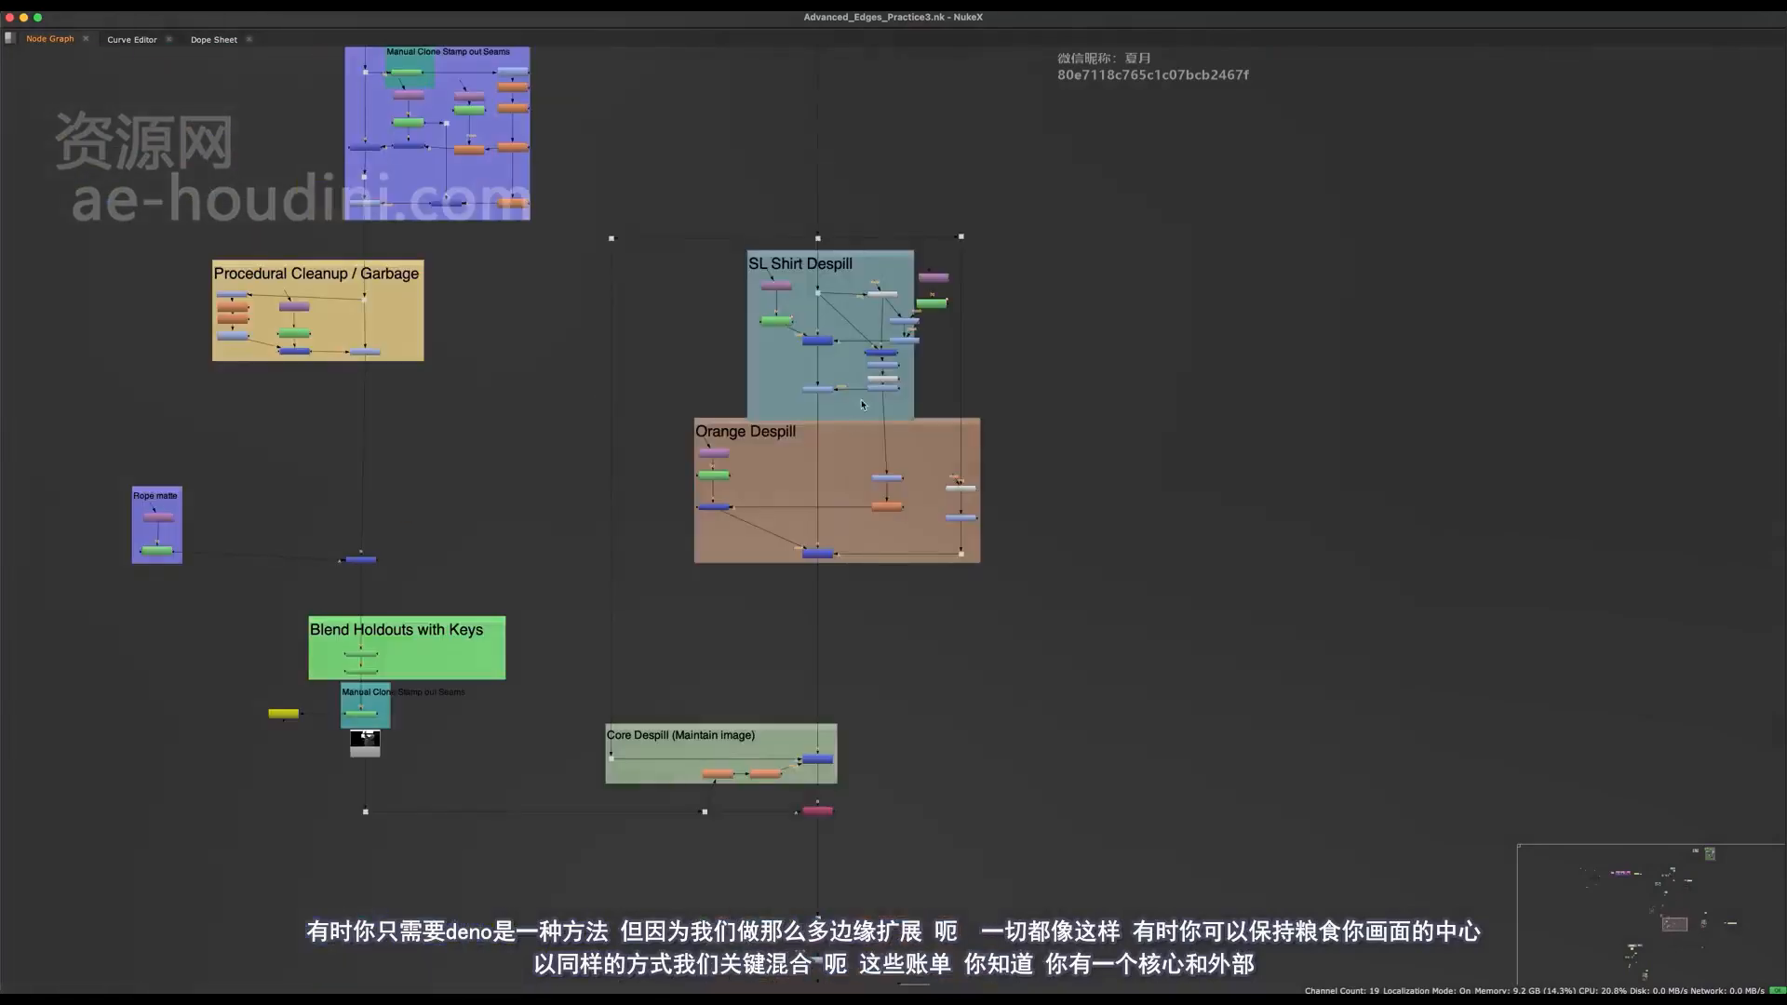
left_click_drag(1134, 161, 692, 710)
middle_click_drag(853, 392, 830, 500)
scroll(856, 519, "up", 5)
scroll(858, 520, "down", 3)
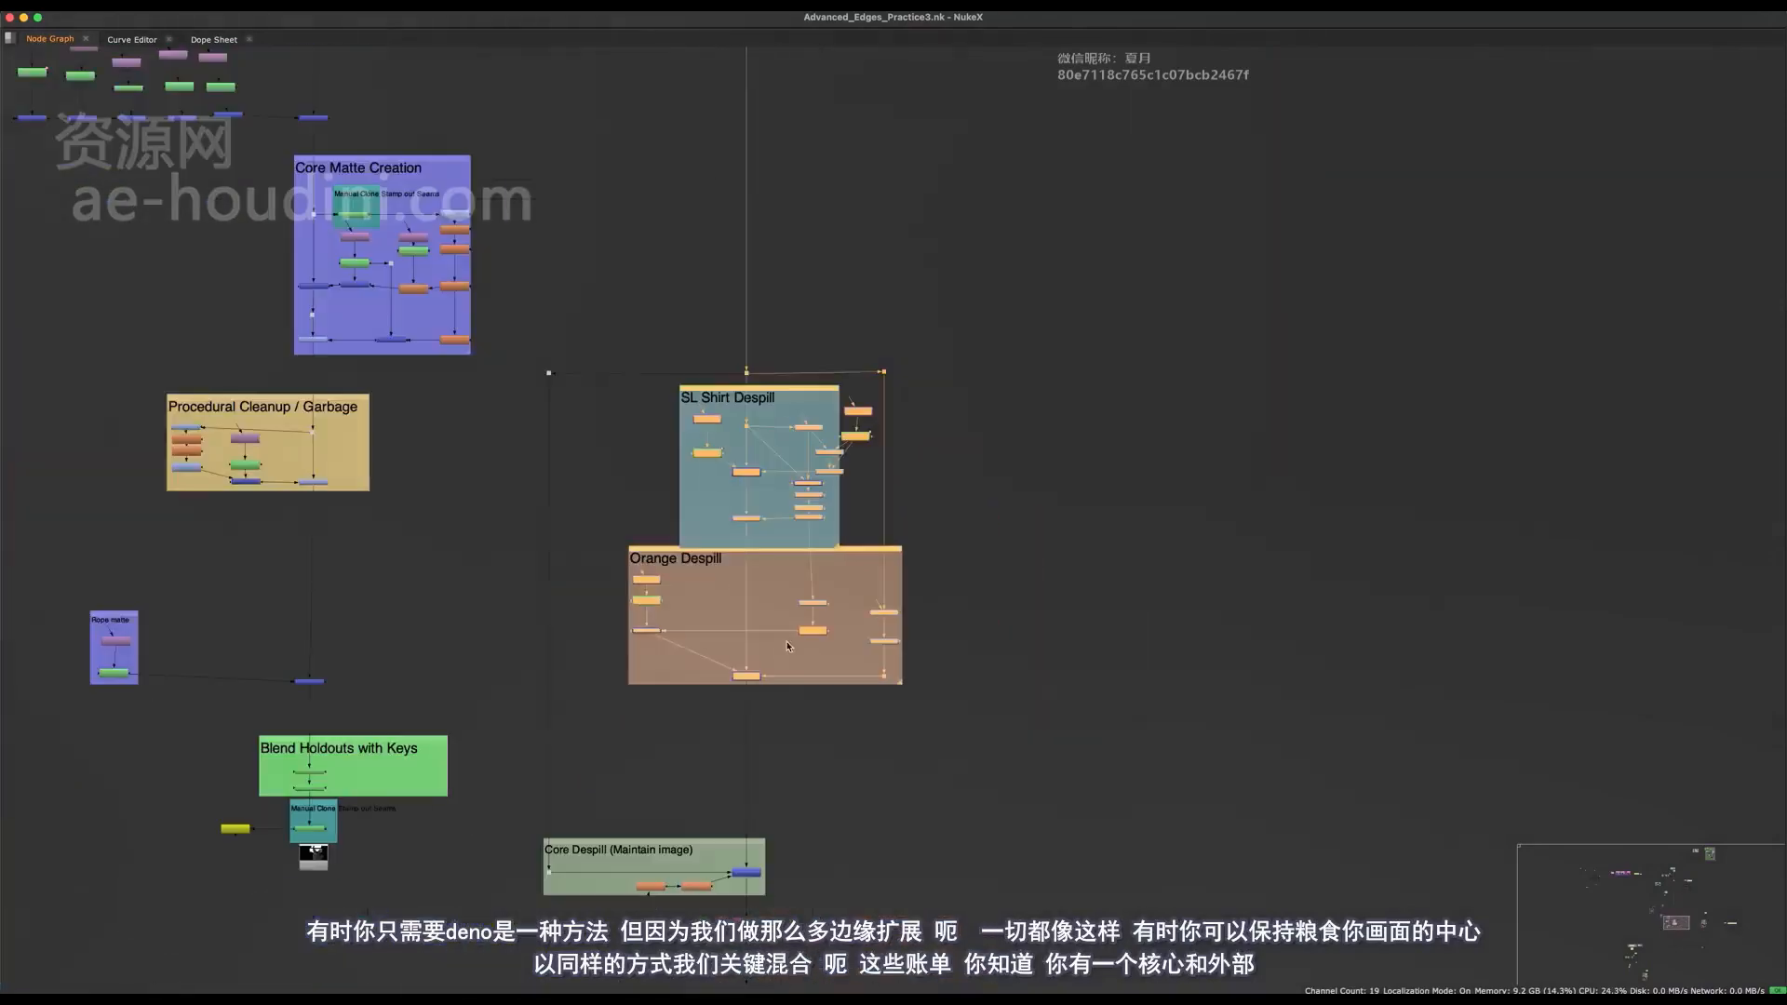
scroll(663, 557, "up", 2)
left_click(662, 557)
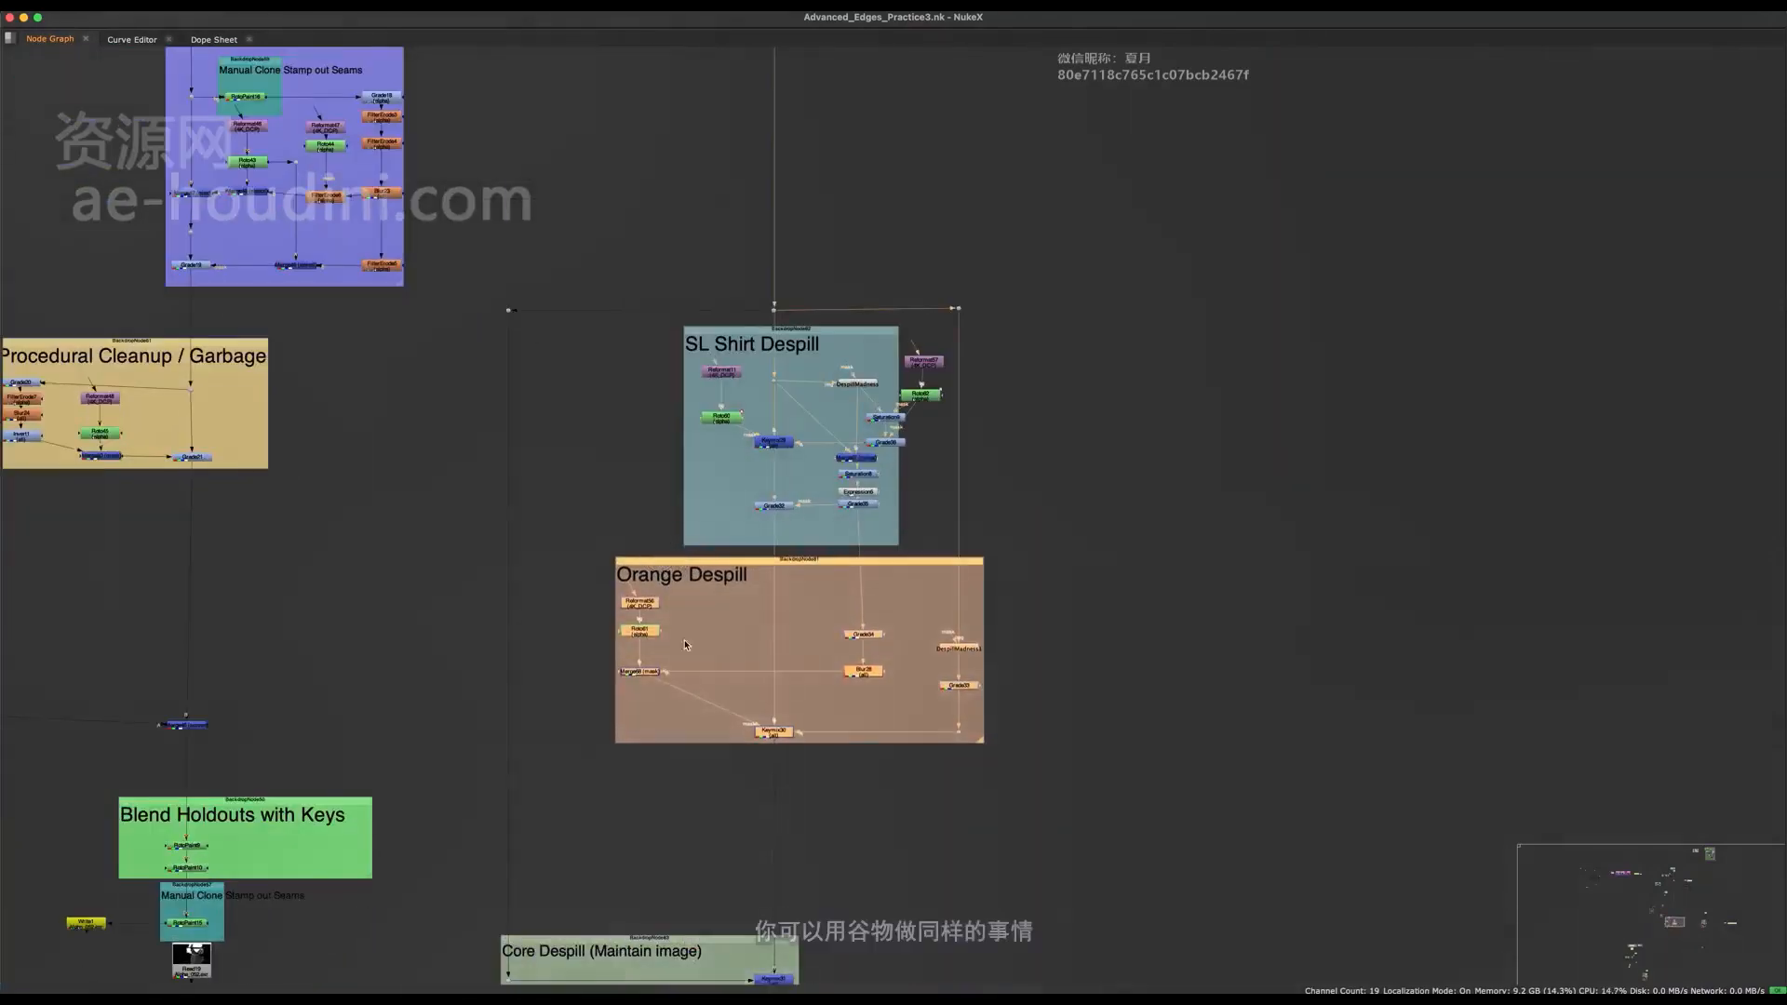
Trace the main pipe between the despill section, the Denoise nodes and the Reformat and Person_Scale_Animated1 nodes.
scroll(665, 559, "down", 5)
scroll(730, 649, "down", 5)
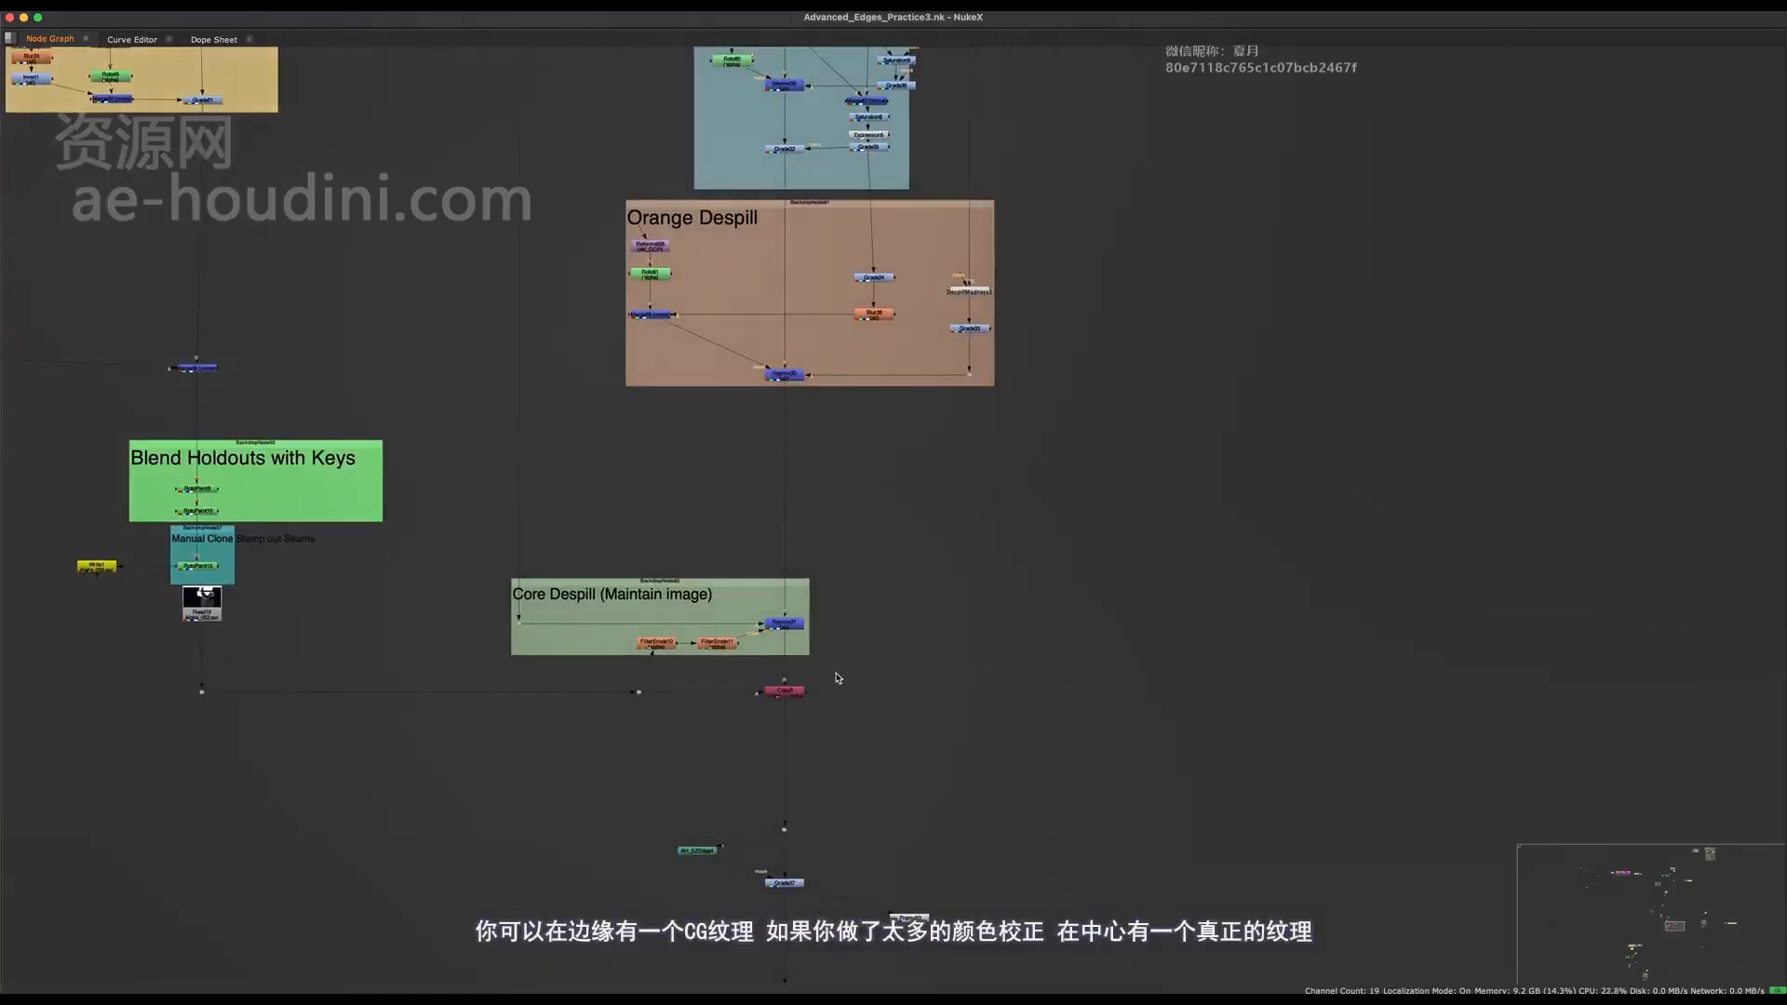
middle_click_drag(746, 572, 754, 565)
scroll(754, 565, "down", 5)
middle_click_drag(790, 353, 756, 805)
middle_click_drag(806, 168, 760, 811)
middle_click_drag(721, 175, 705, 337)
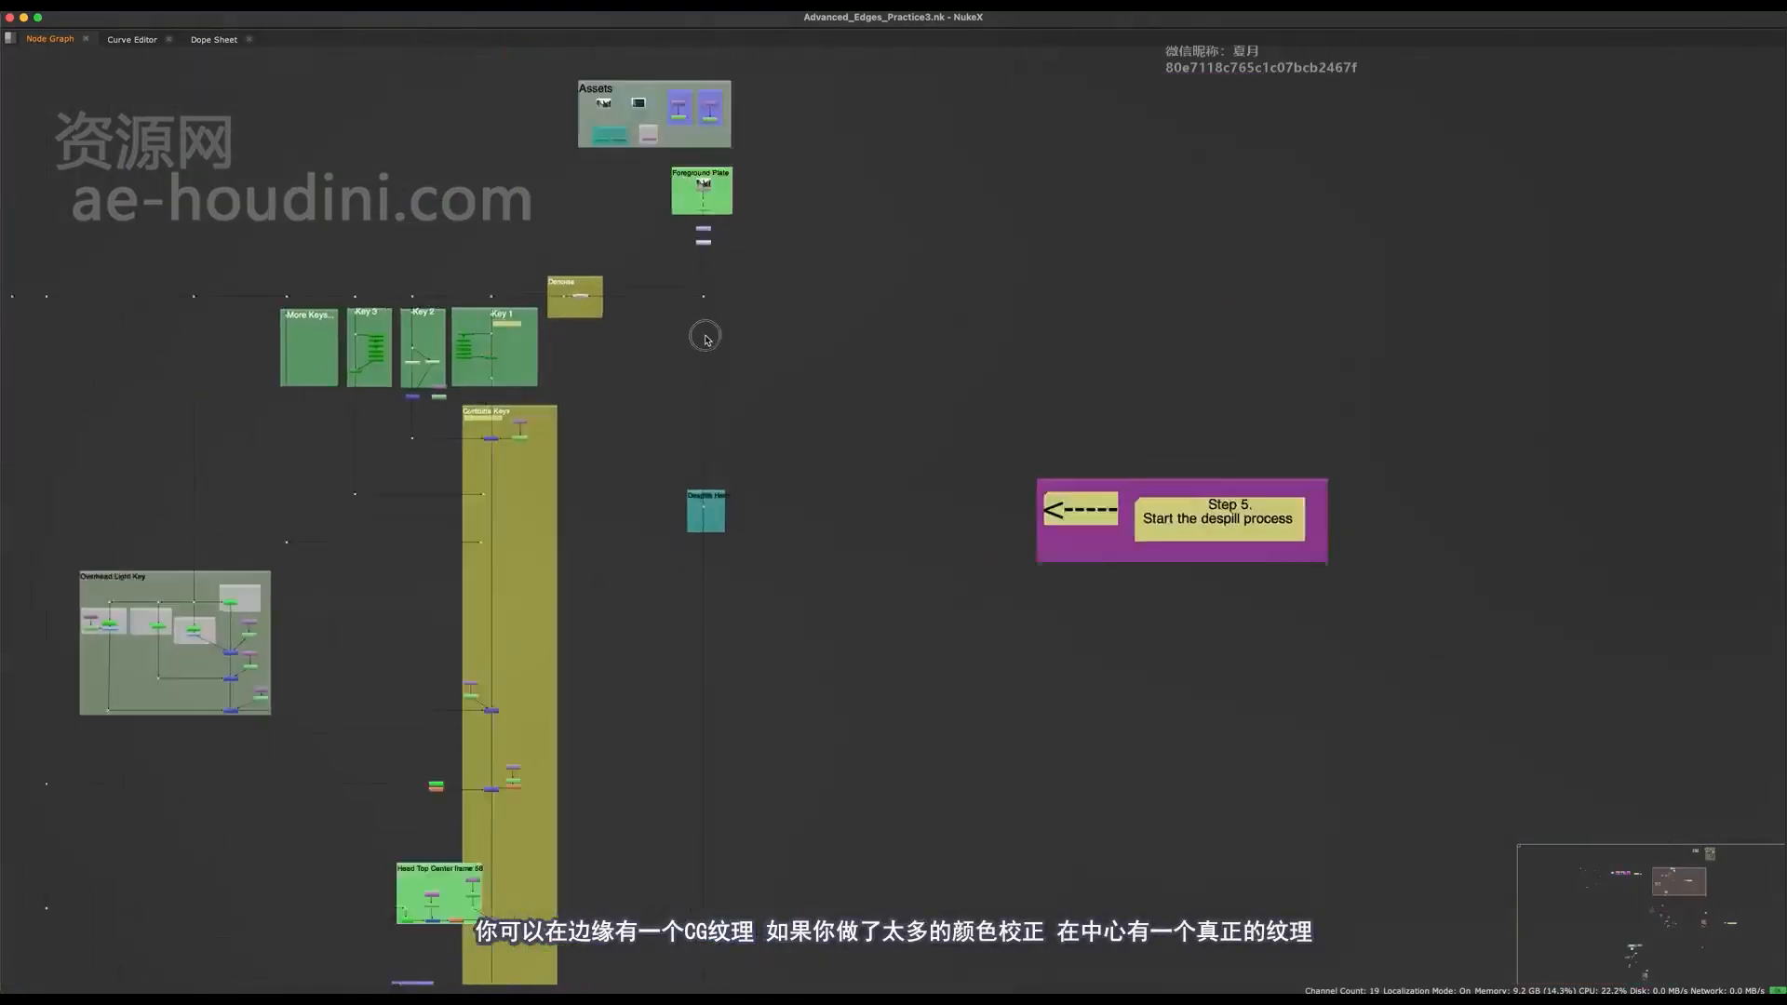
scroll(712, 257, "up", 3)
middle_click_drag(711, 223, 852, 438)
scroll(705, 408, "up", 3)
scroll(728, 416, "up", 1)
left_click_drag(748, 468, 371, 741)
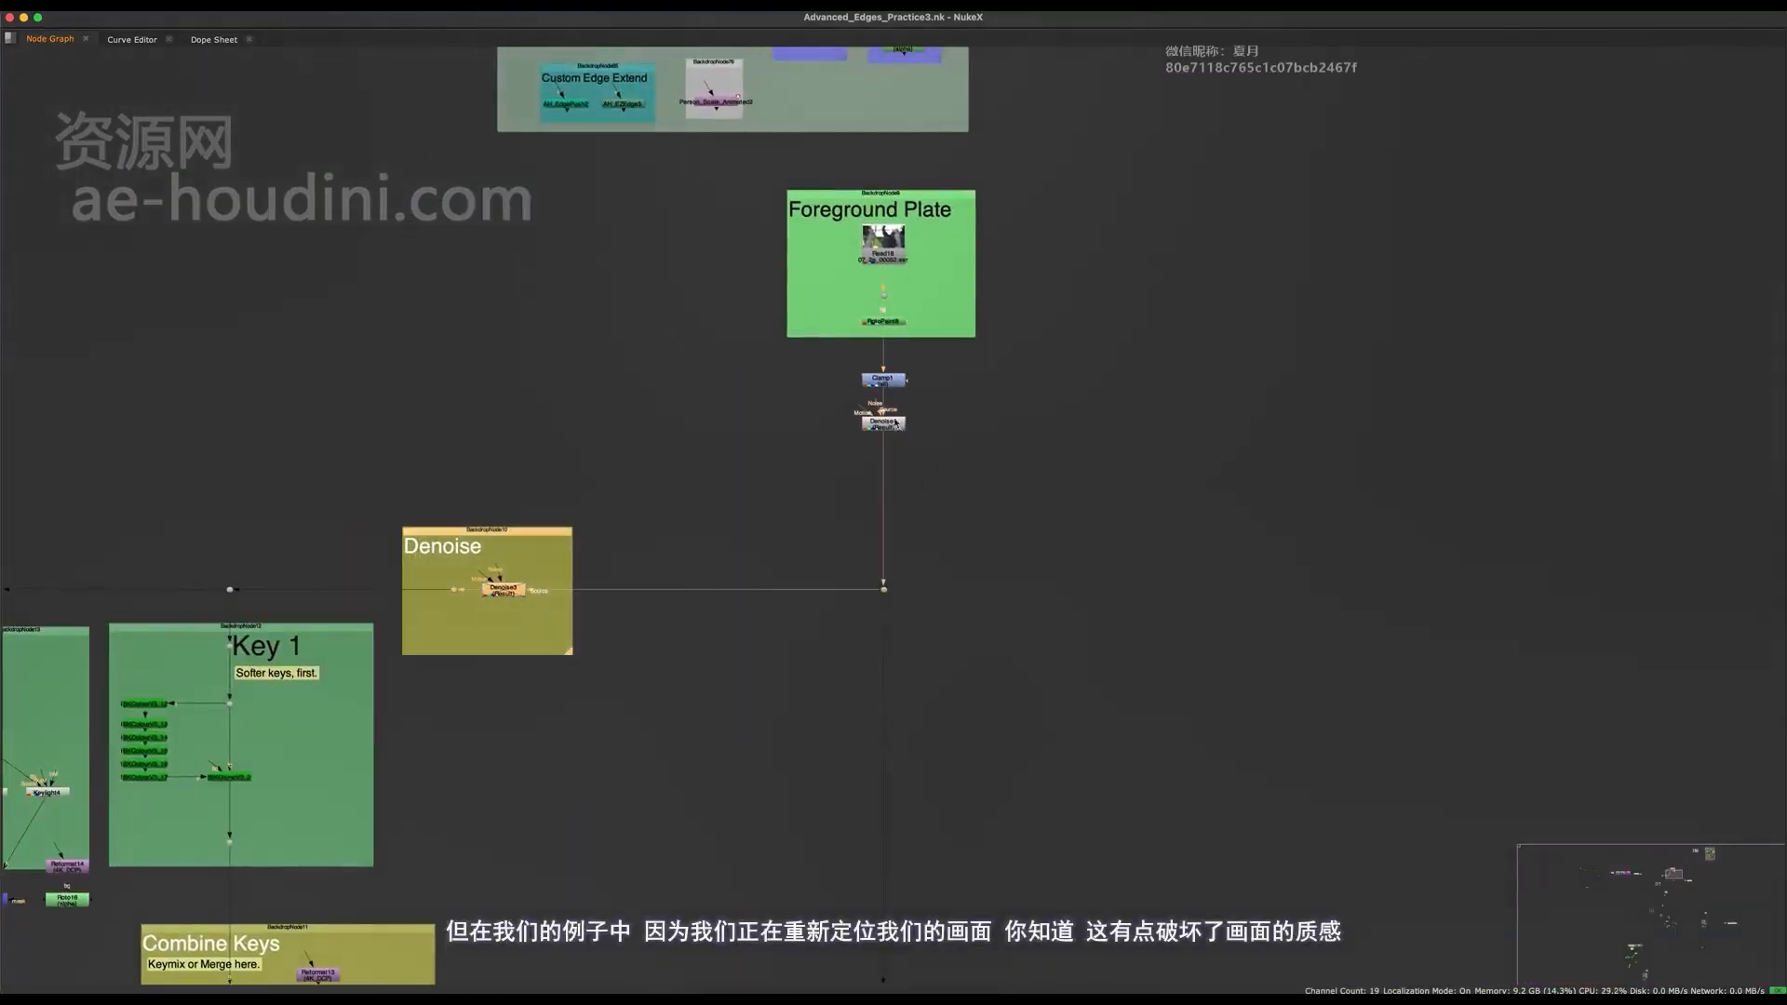
scroll(894, 434, "down", 10)
middle_click_drag(875, 829, 795, 534)
scroll(795, 545, "up", 5)
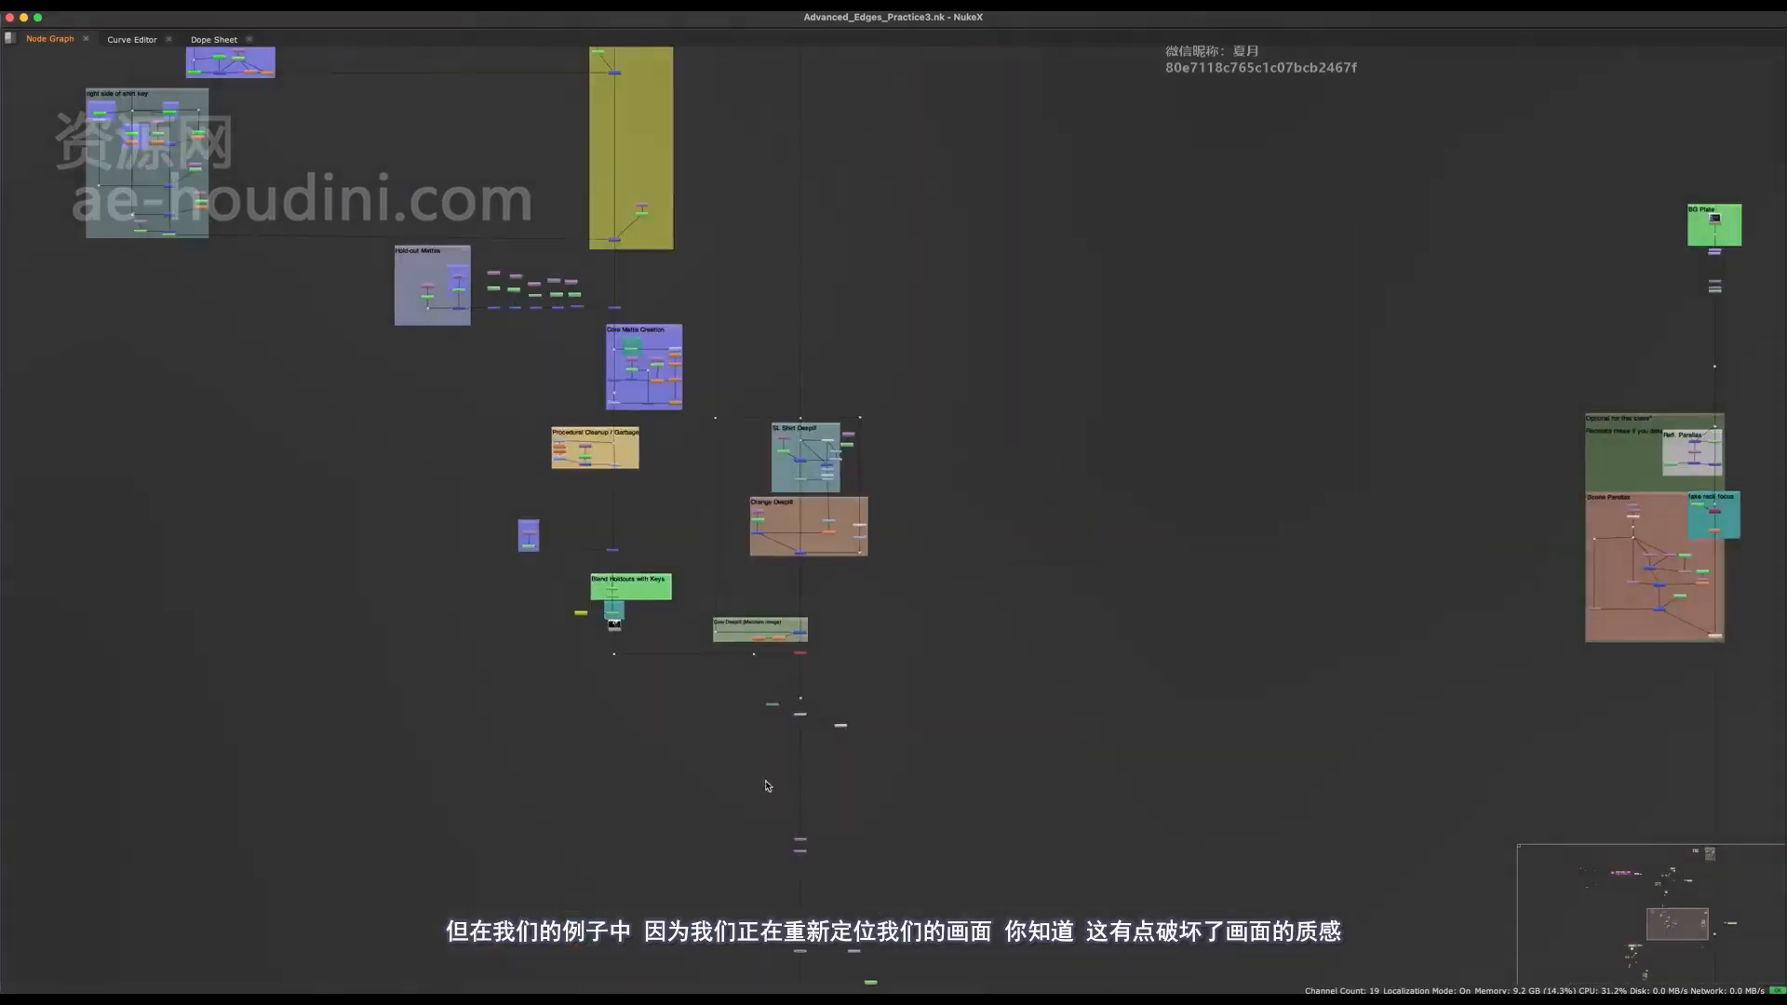
middle_click_drag(766, 785, 731, 512)
scroll(730, 512, "up", 5)
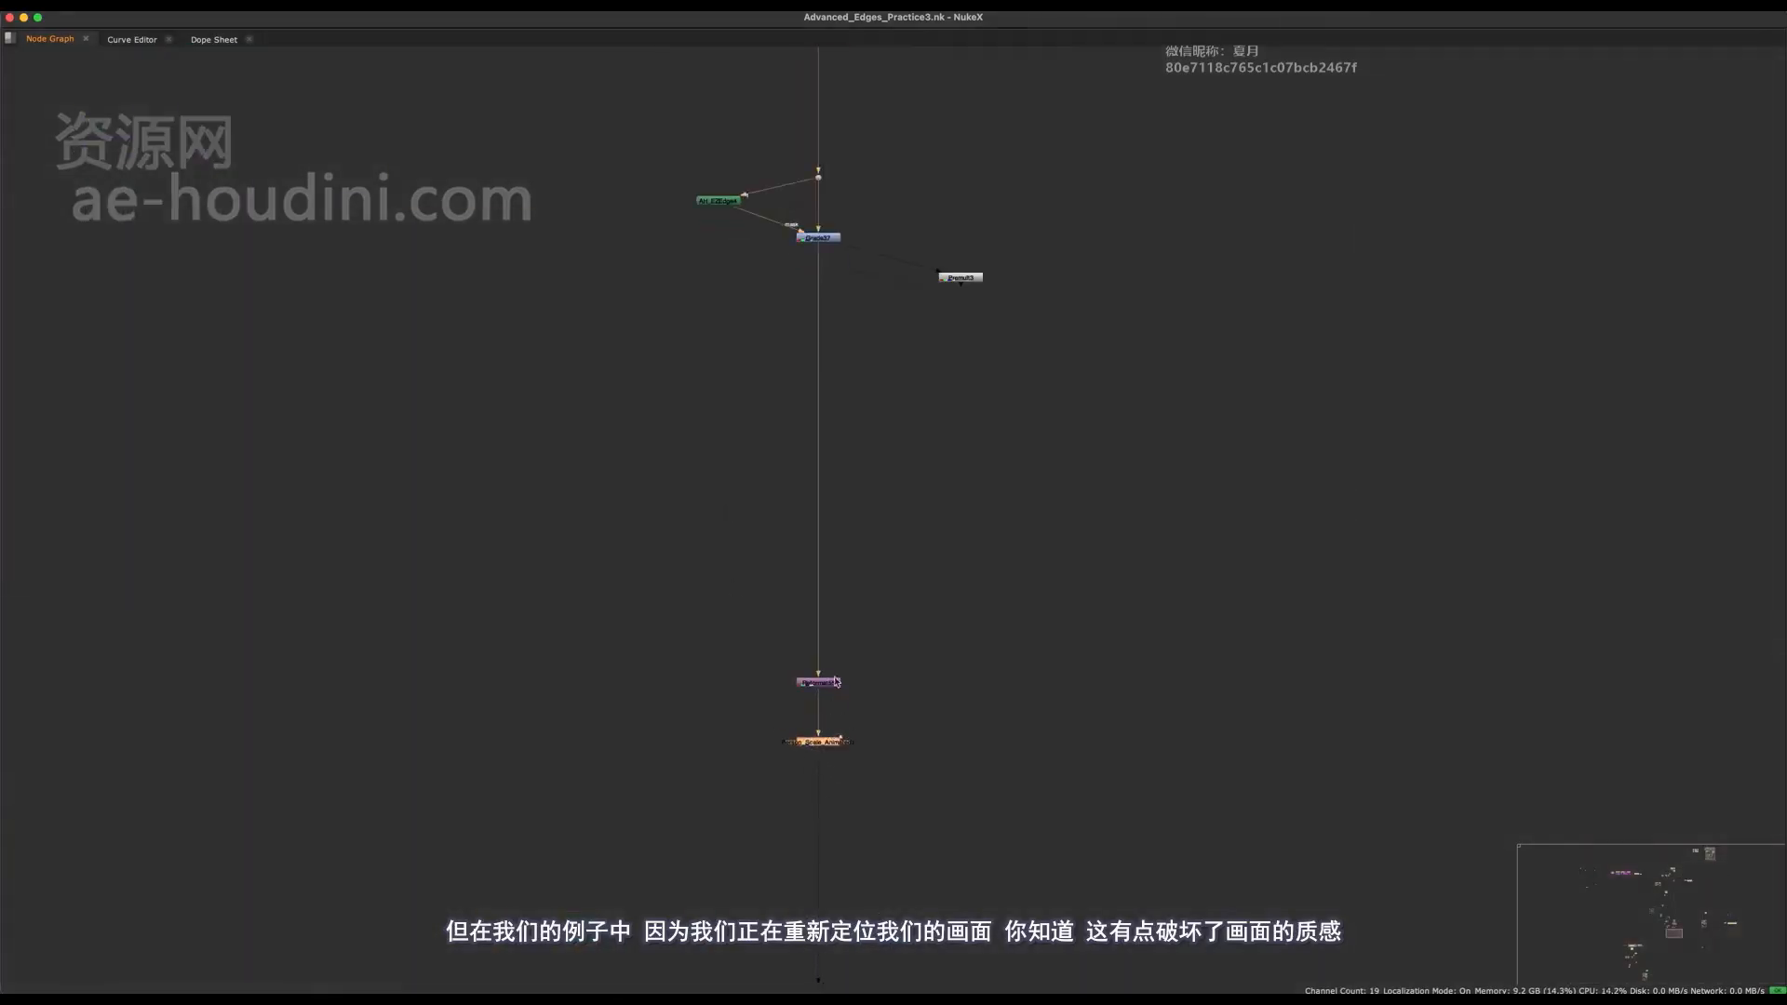
scroll(787, 701, "down", 10)
middle_click_drag(717, 130, 663, 866)
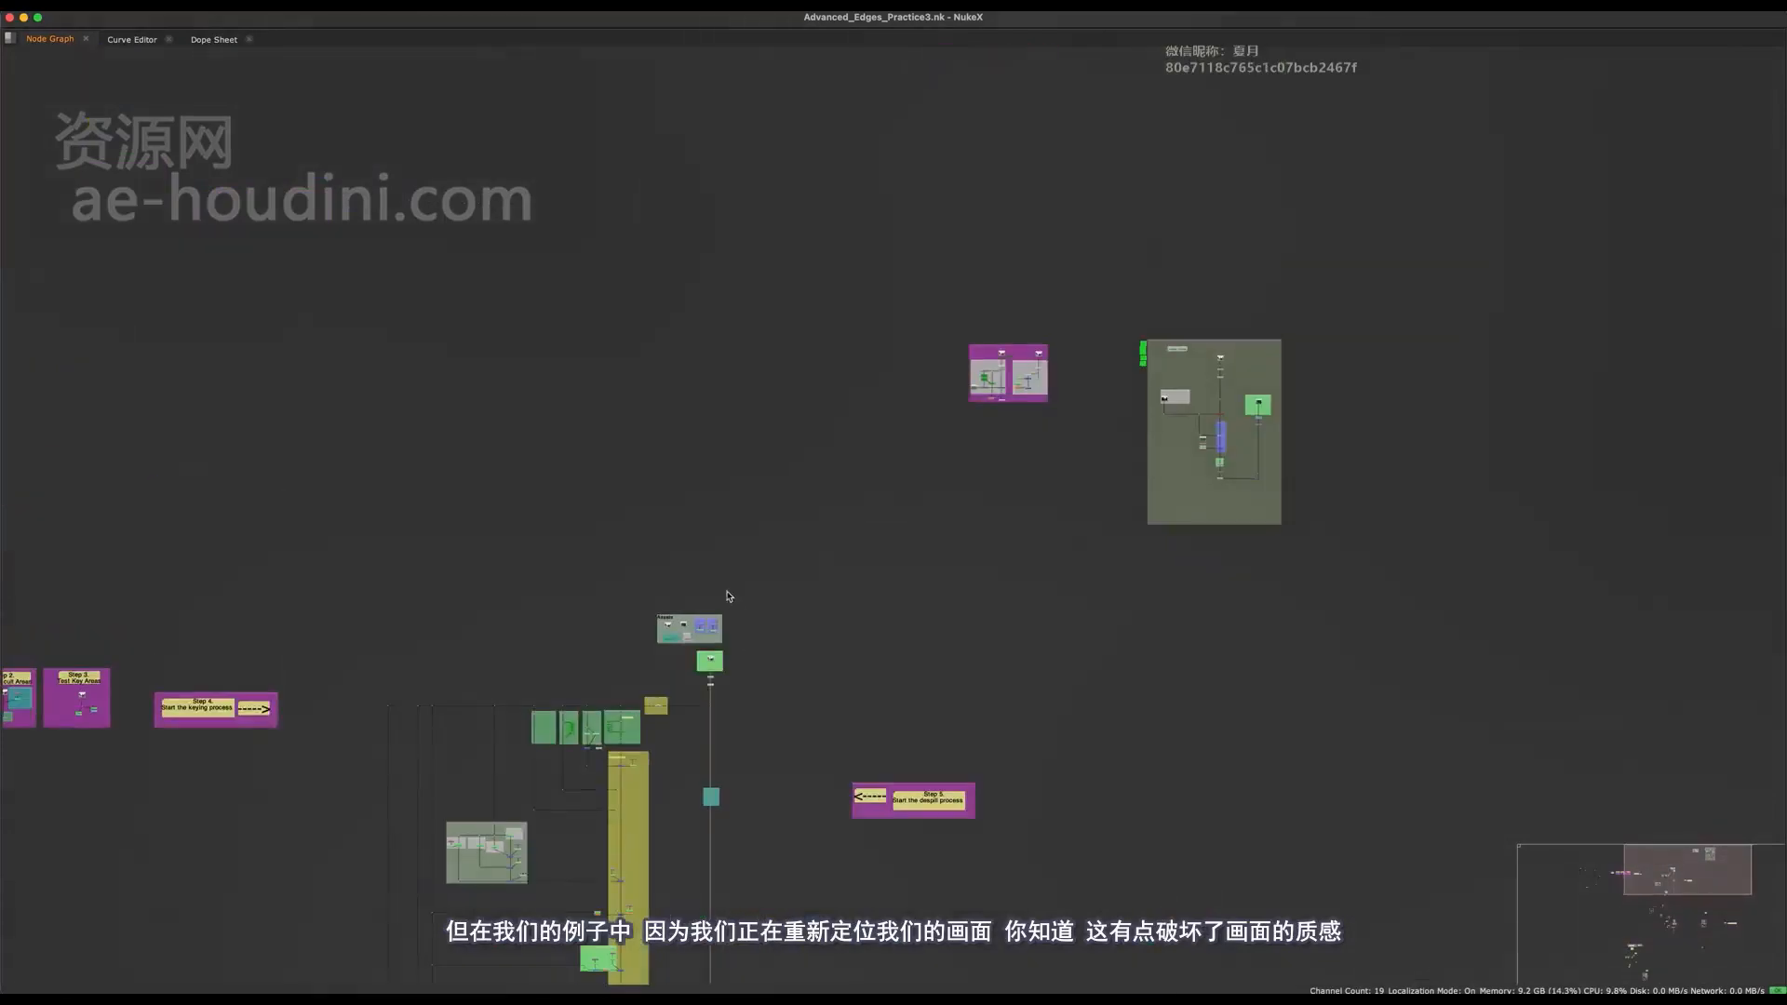
Delete the old Denoise backdrop together with its original Denoise node from the key branch.
scroll(670, 715, "up", 9)
left_click_drag(857, 525, 523, 797)
scroll(523, 798, "up", 5)
key("Delete")
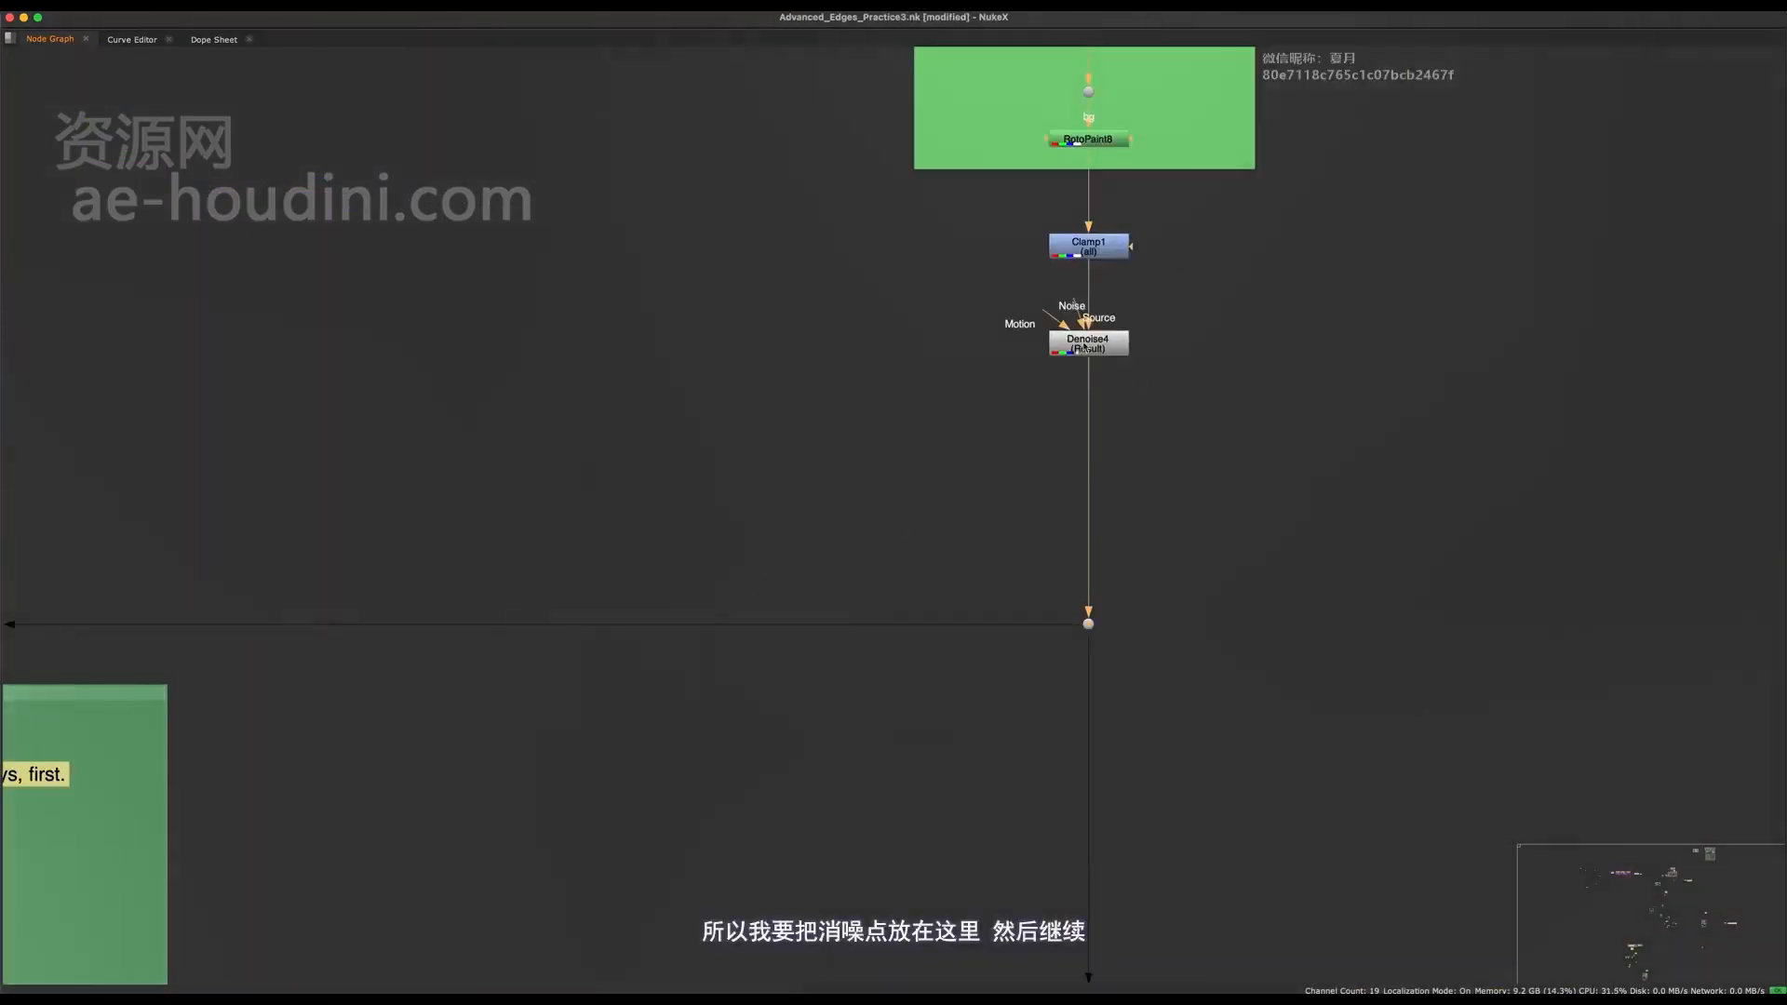
Shift the remaining Denoise node slightly lower in the foreground pipe and save the script.
left_click_drag(1084, 347, 1084, 409)
key("super+s")
View Grade37 and compare the character's hand edges with the Grade disabled and enabled.
scroll(794, 543, "down", 12)
middle_click_drag(812, 964, 784, 422)
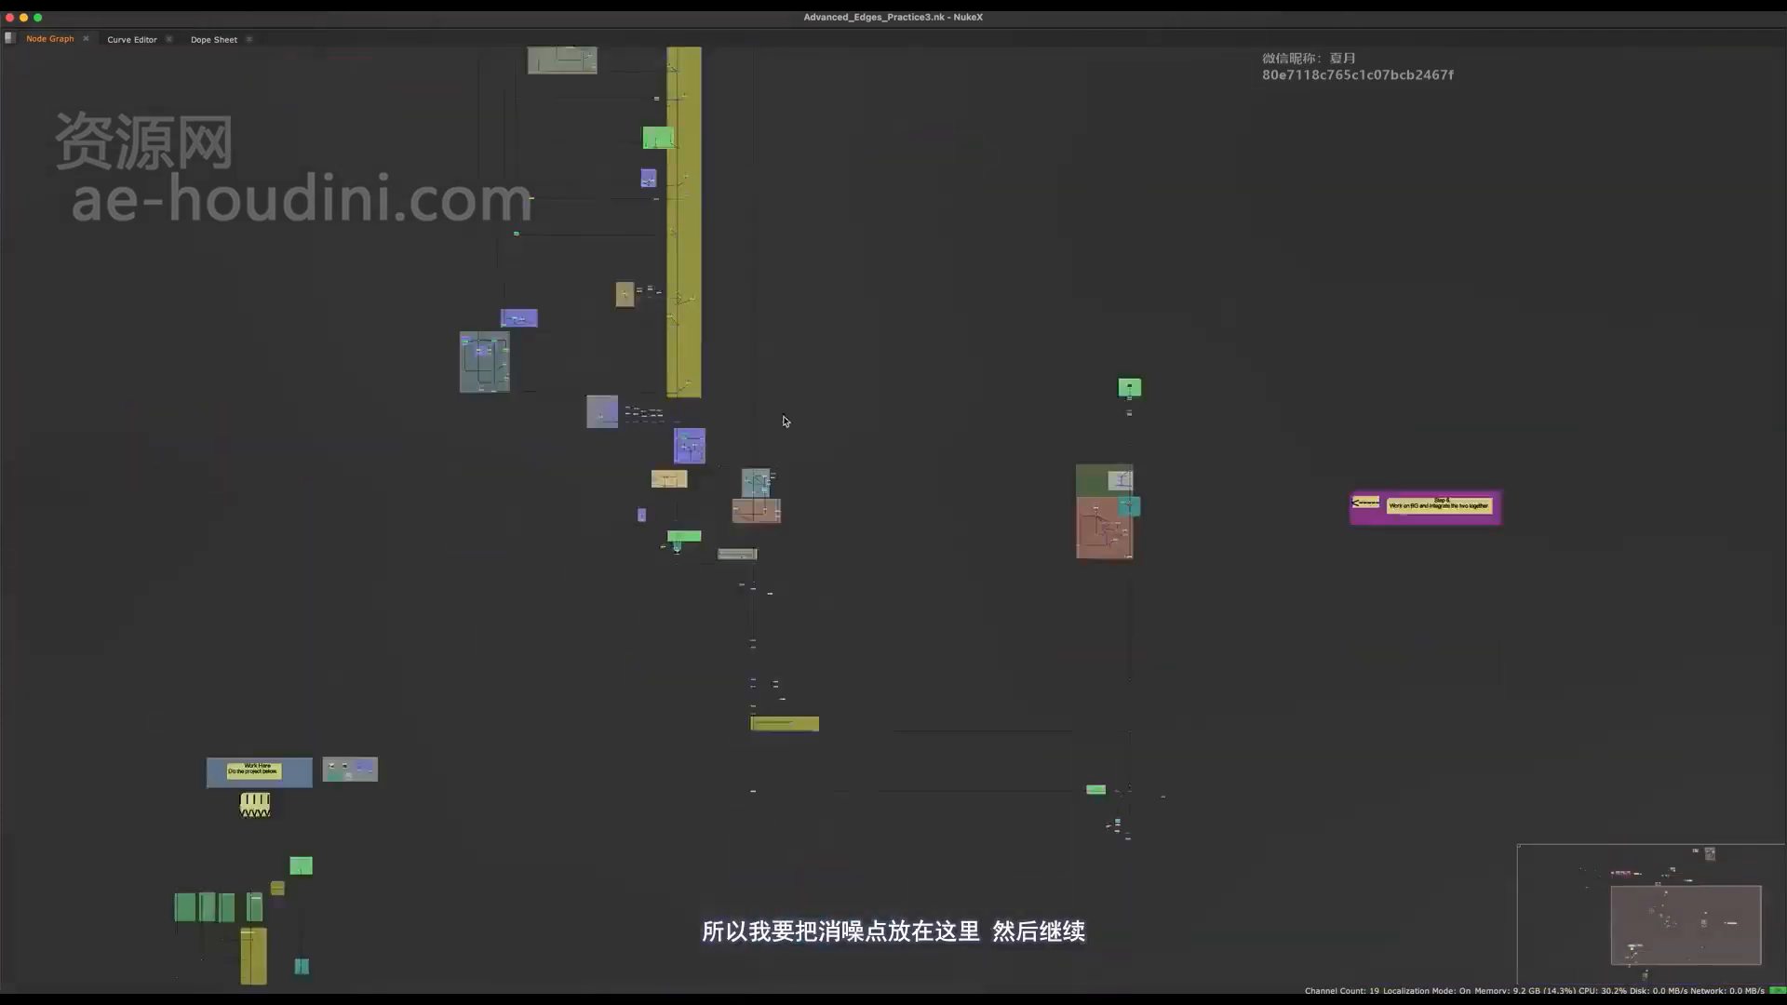
scroll(785, 420, "up", 10)
left_click(780, 625)
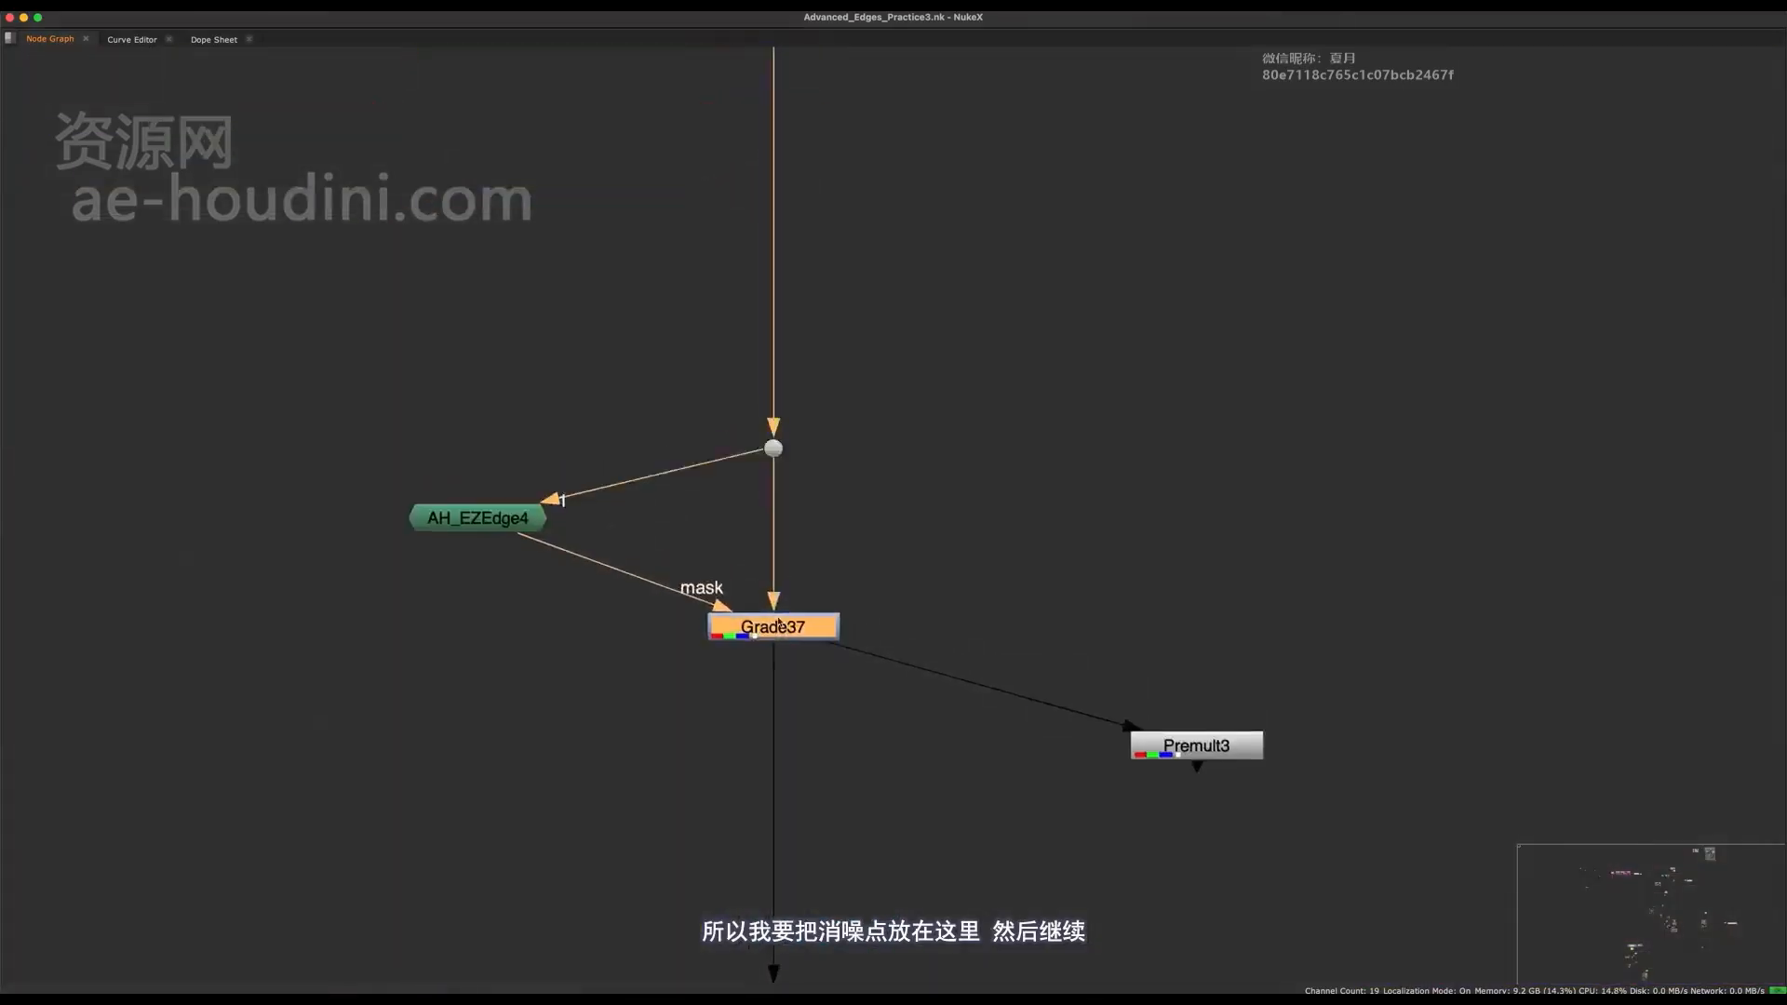
key("space")
key("d")
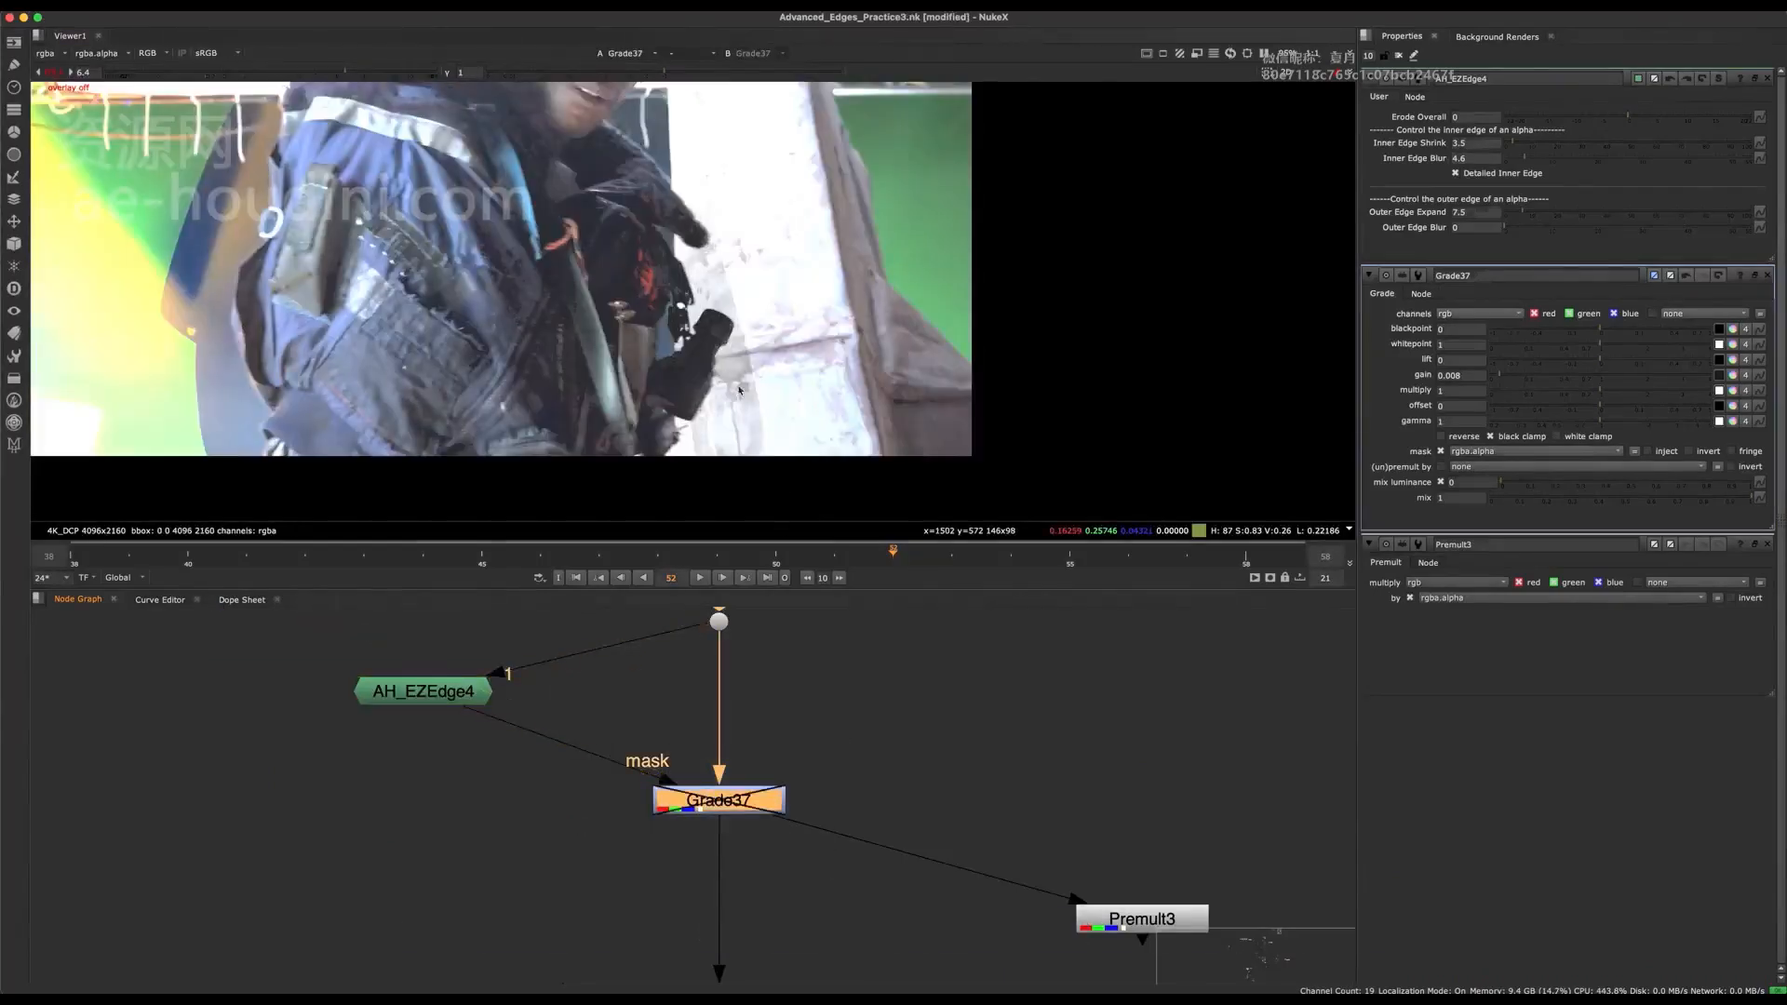
scroll(739, 391, "up", 4)
key("d")
key("d")
scroll(726, 372, "down", 3)
middle_click_drag(728, 384, 756, 507)
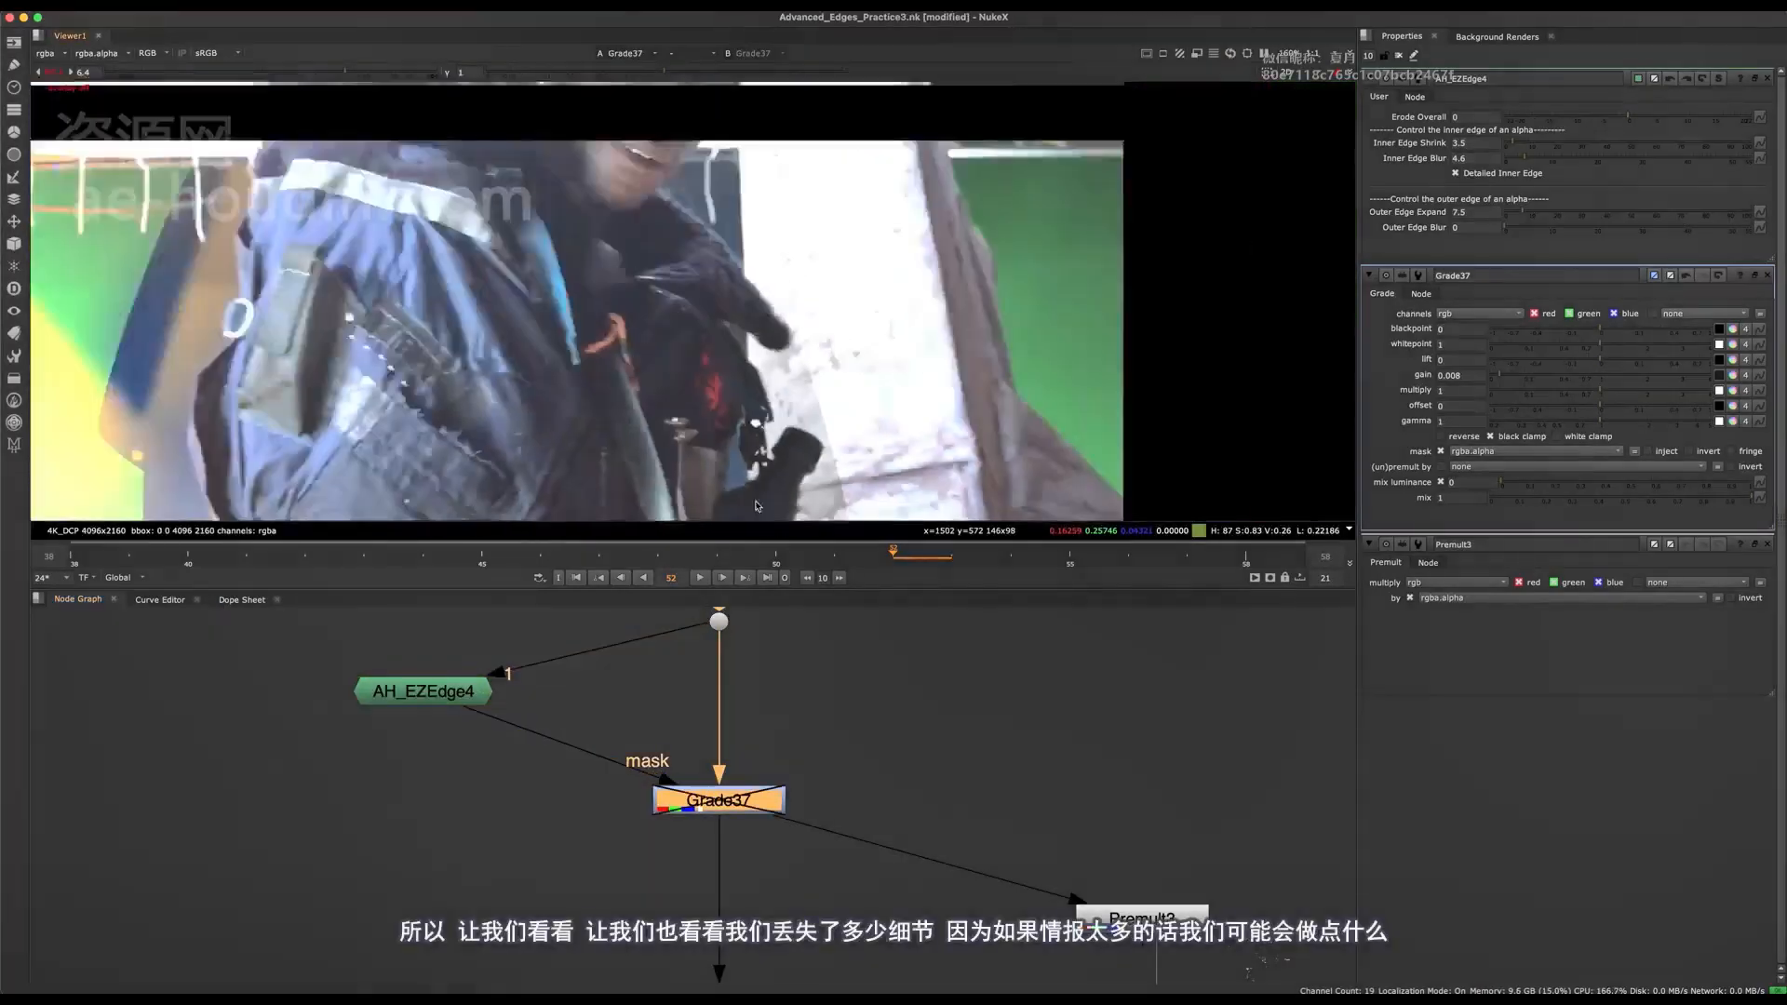
key("d")
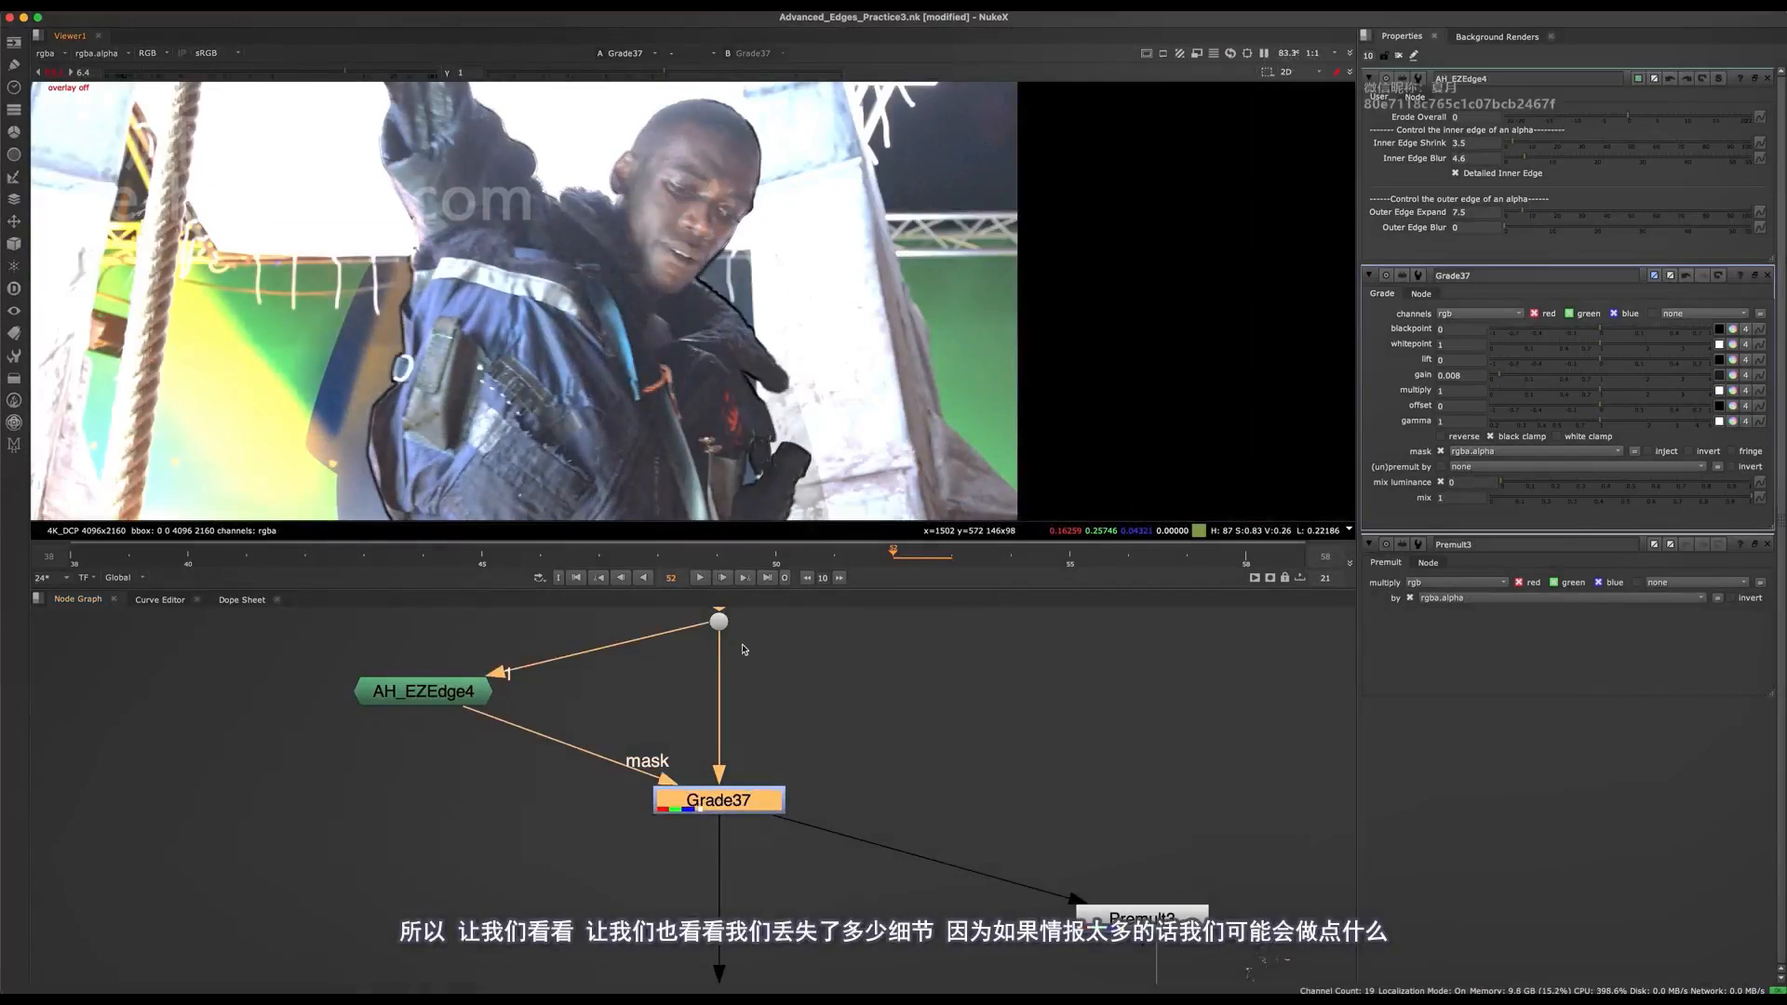
Undo the last Denoise node shift and the deletion of the old Denoise backdrop with its node.
scroll(744, 649, "down", 10)
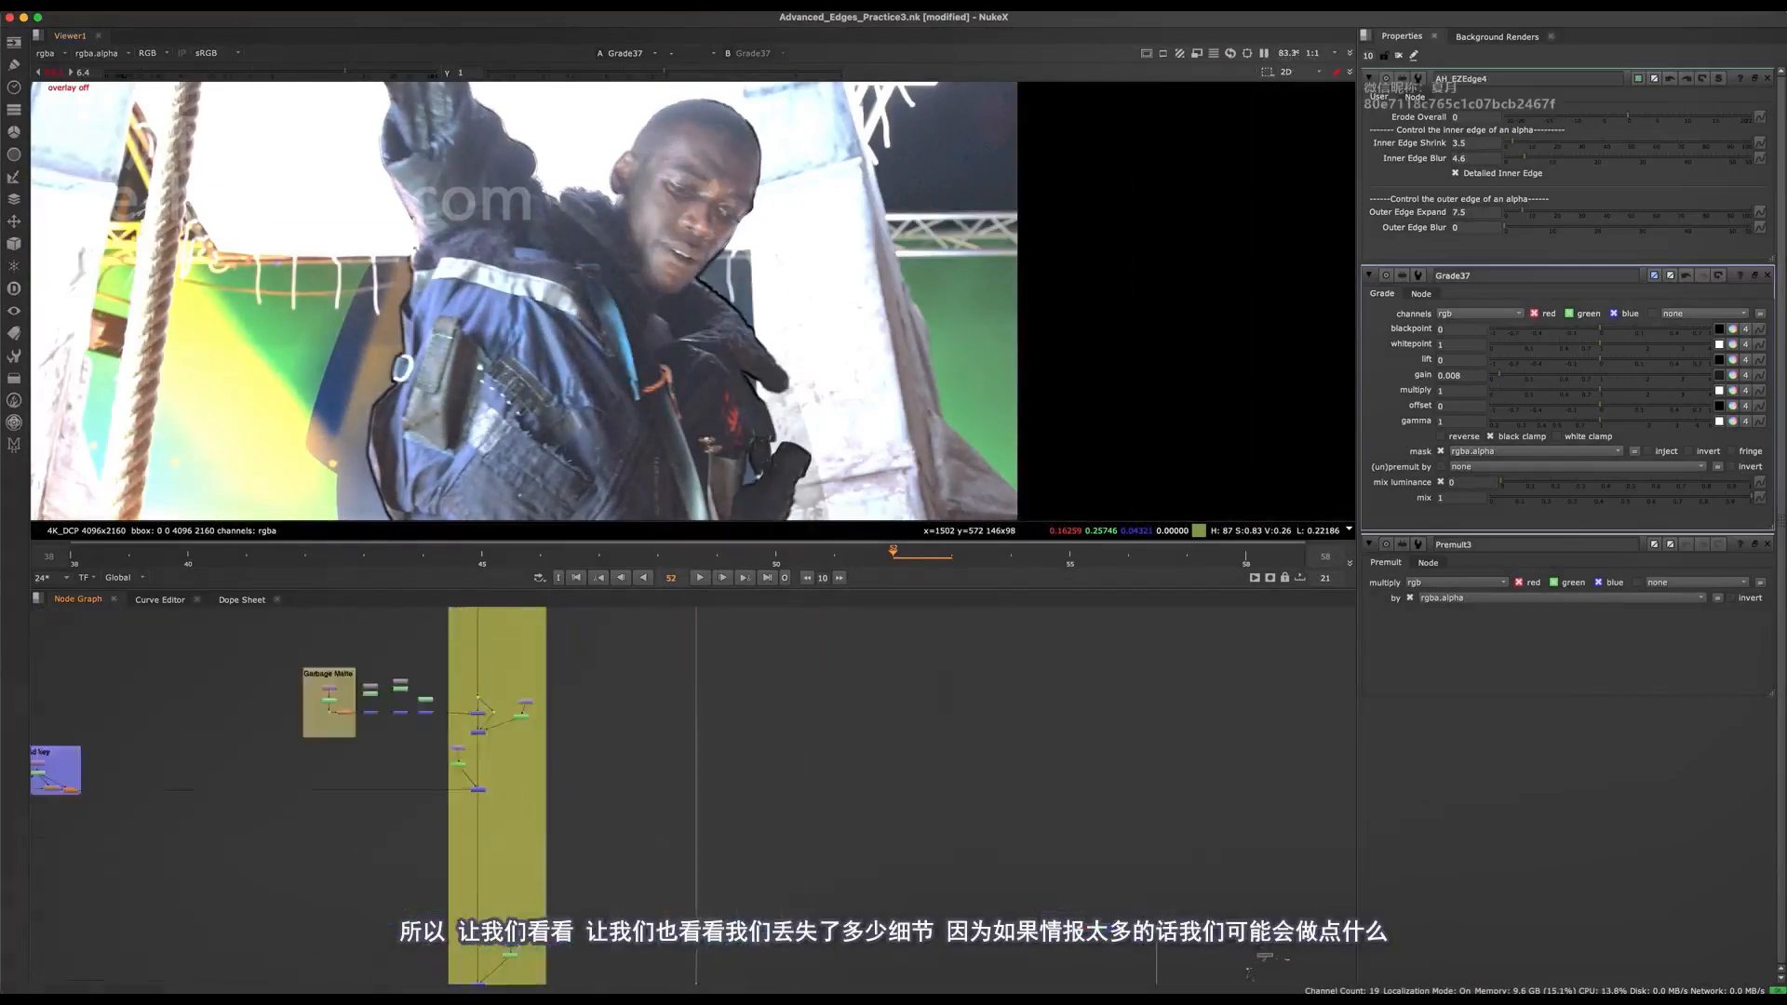
middle_click_drag(732, 634, 694, 779)
mouse_move(674, 633)
middle_mouse_down()
mouse_move(695, 801)
mouse_move(686, 738)
mouse_move(651, 765)
middle_mouse_up()
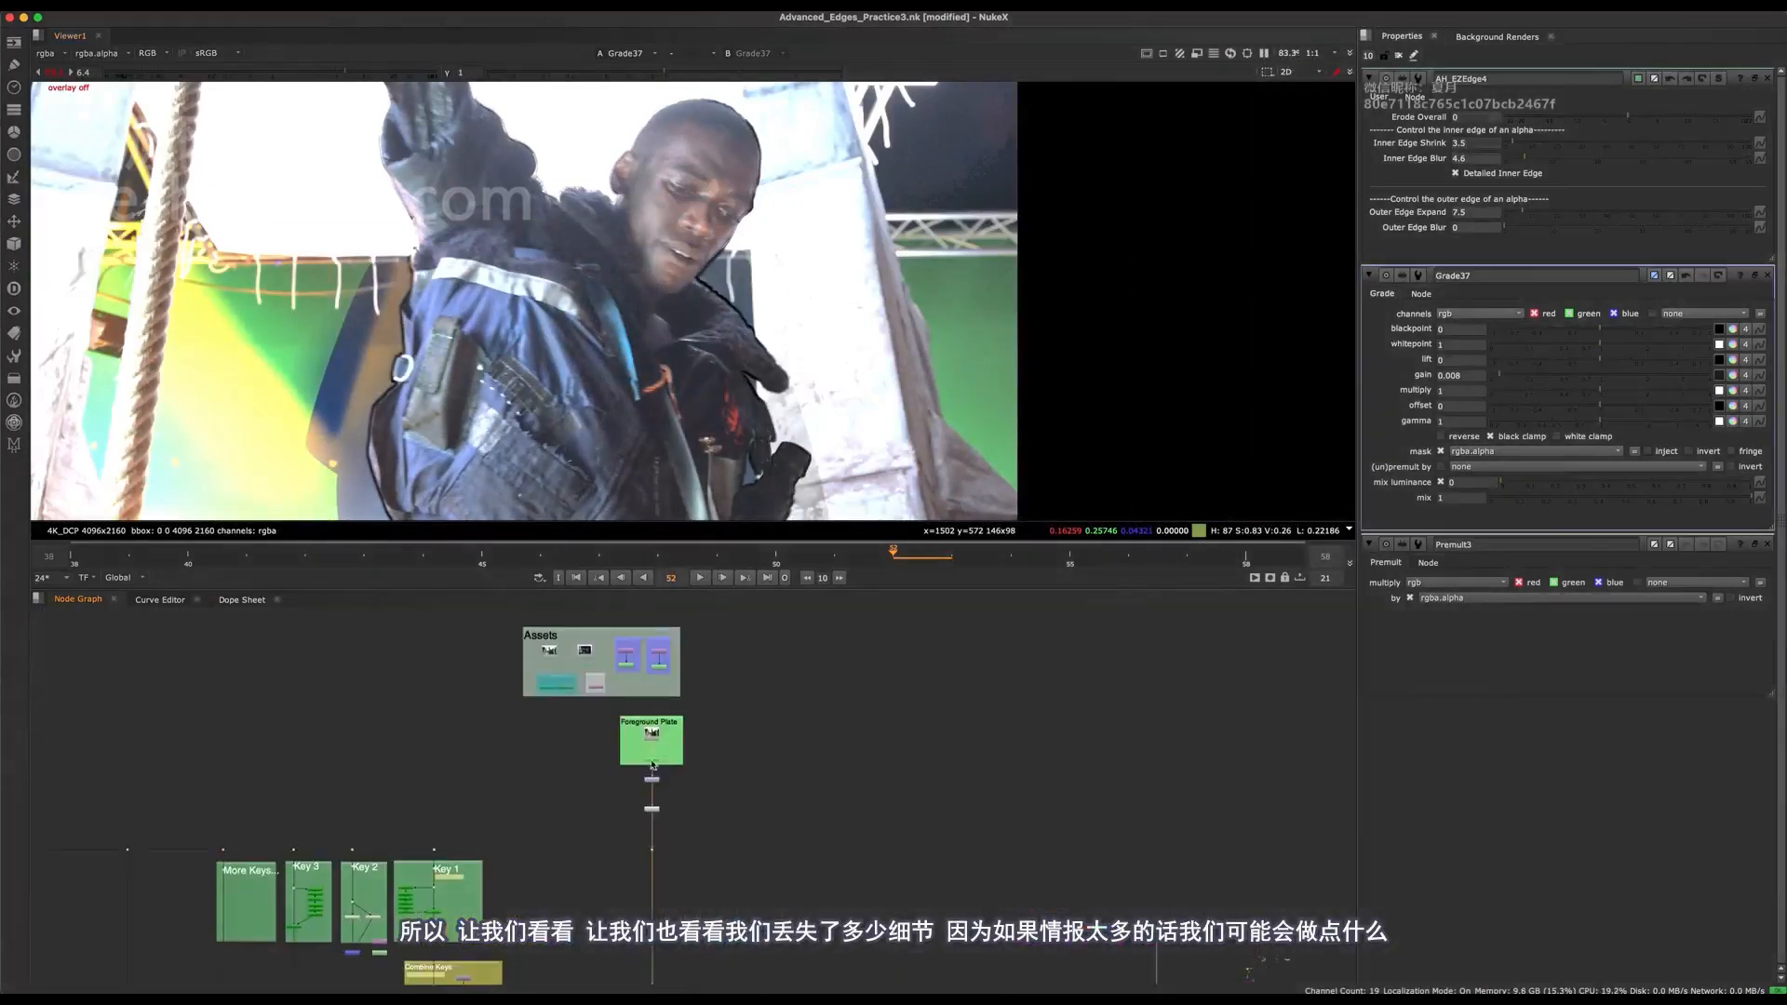
scroll(642, 789, "up", 5)
left_click(692, 858)
key("super+z")
middle_click_drag(690, 875, 741, 759)
scroll(740, 780, "down", 2)
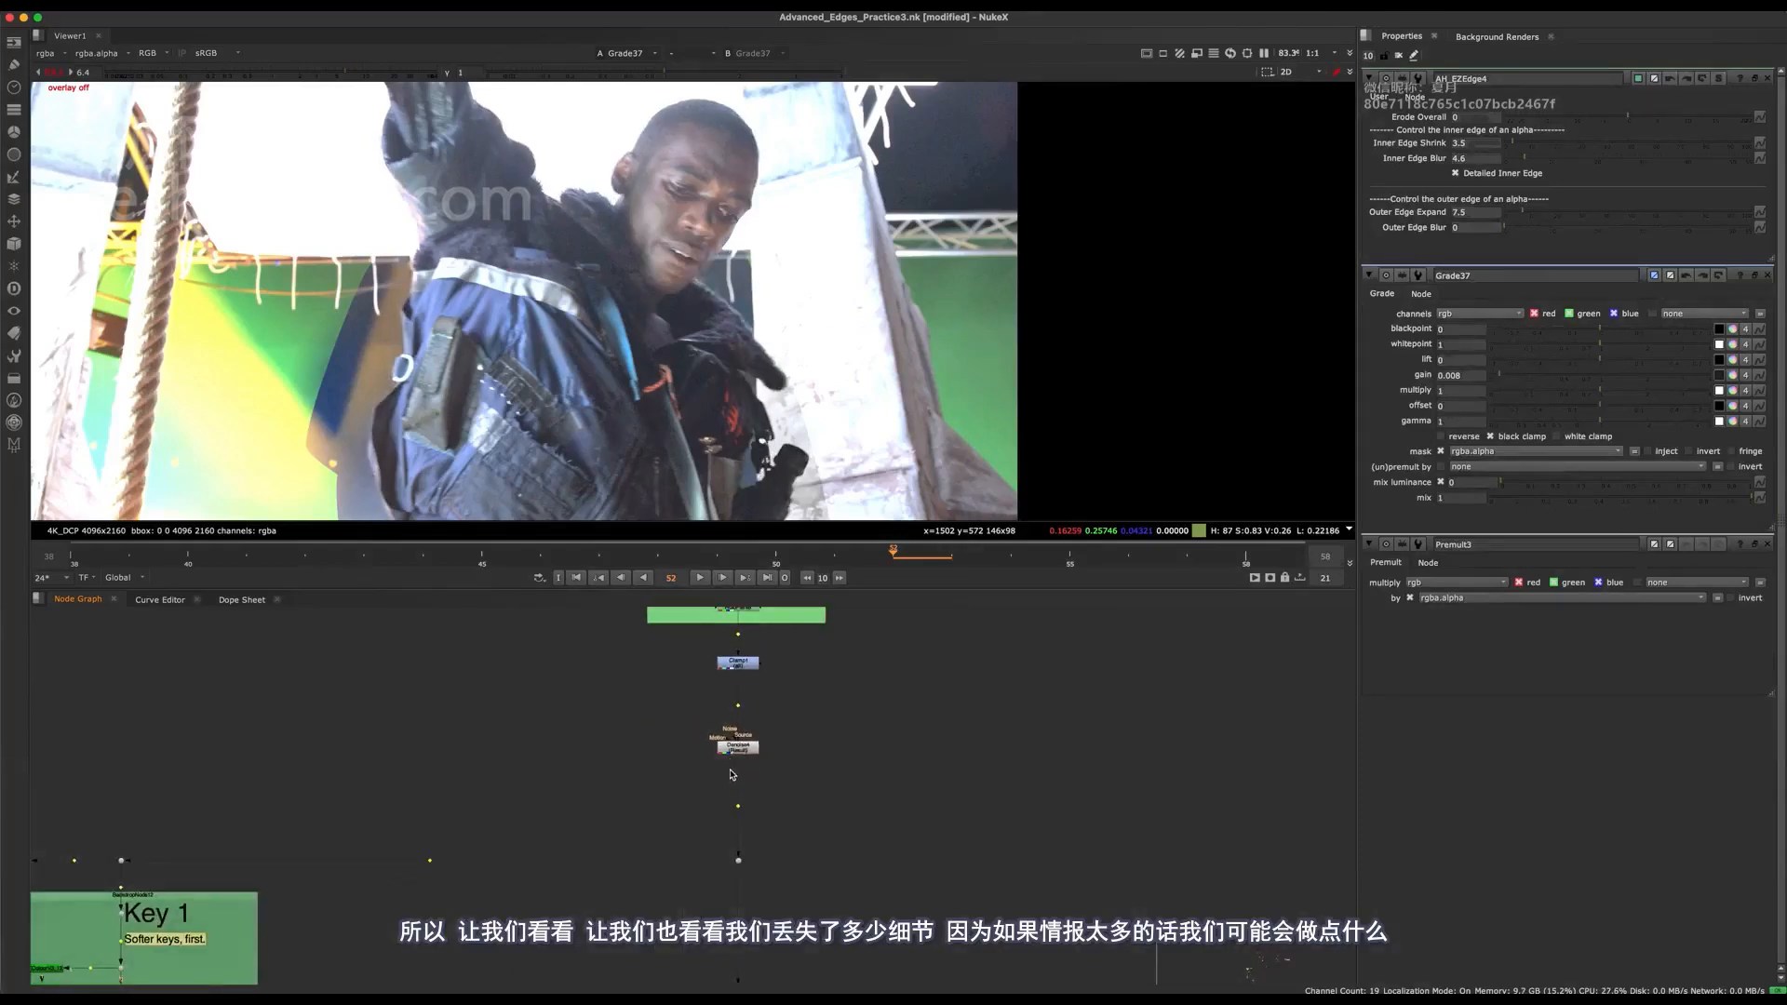
key("super+z")
key("super+z")
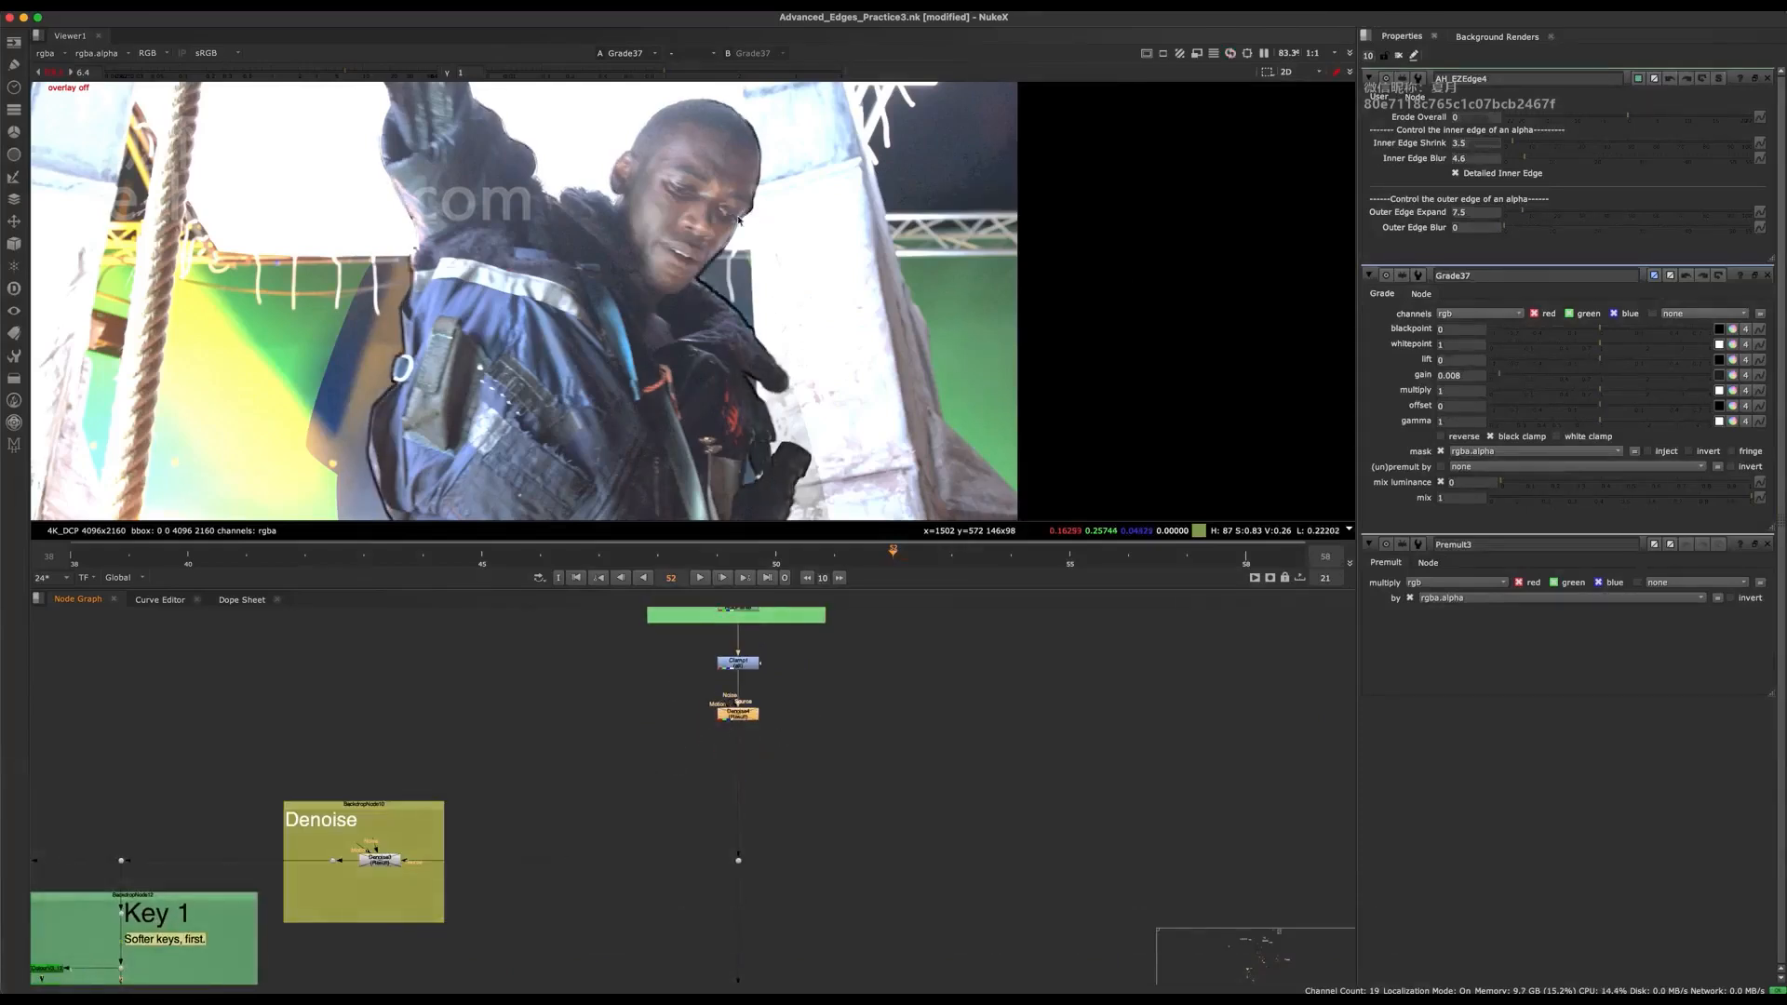
Examine the noise and edges of the face, ear and collar up close in the Grade37 result.
scroll(763, 221, "up", 6)
scroll(730, 220, "up", 2)
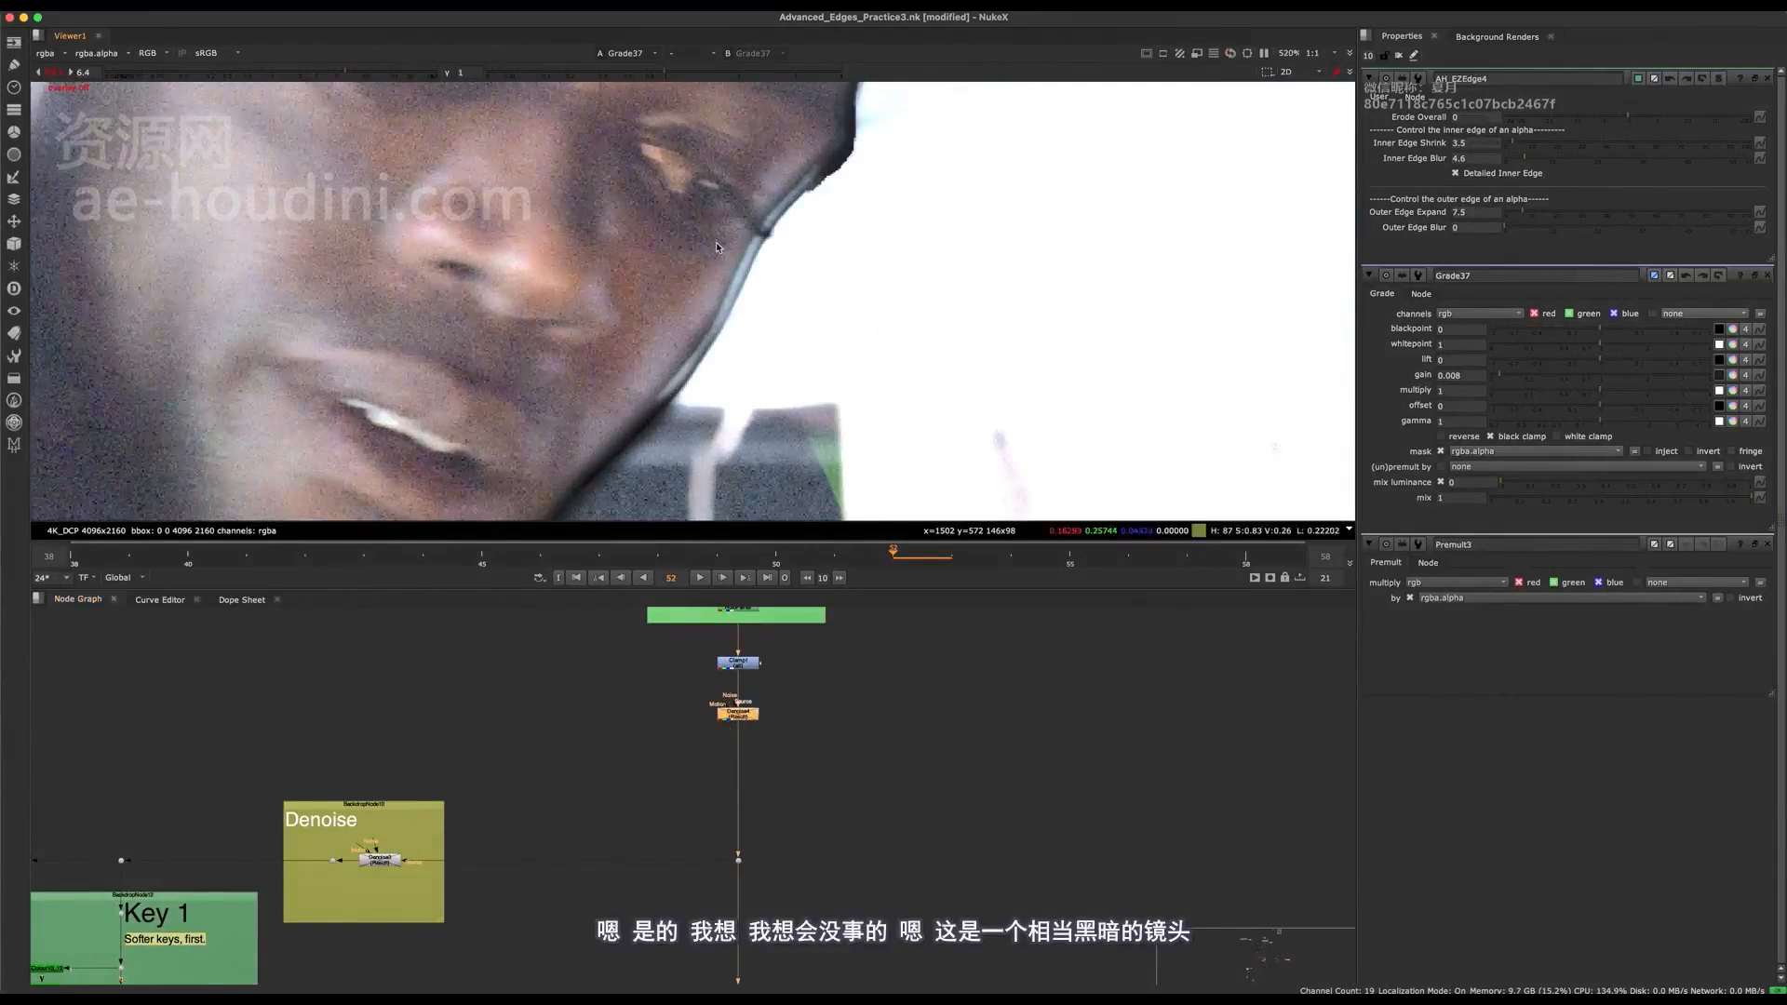
middle_click_drag(675, 503, 731, 261)
middle_click_drag(791, 513, 948, 471)
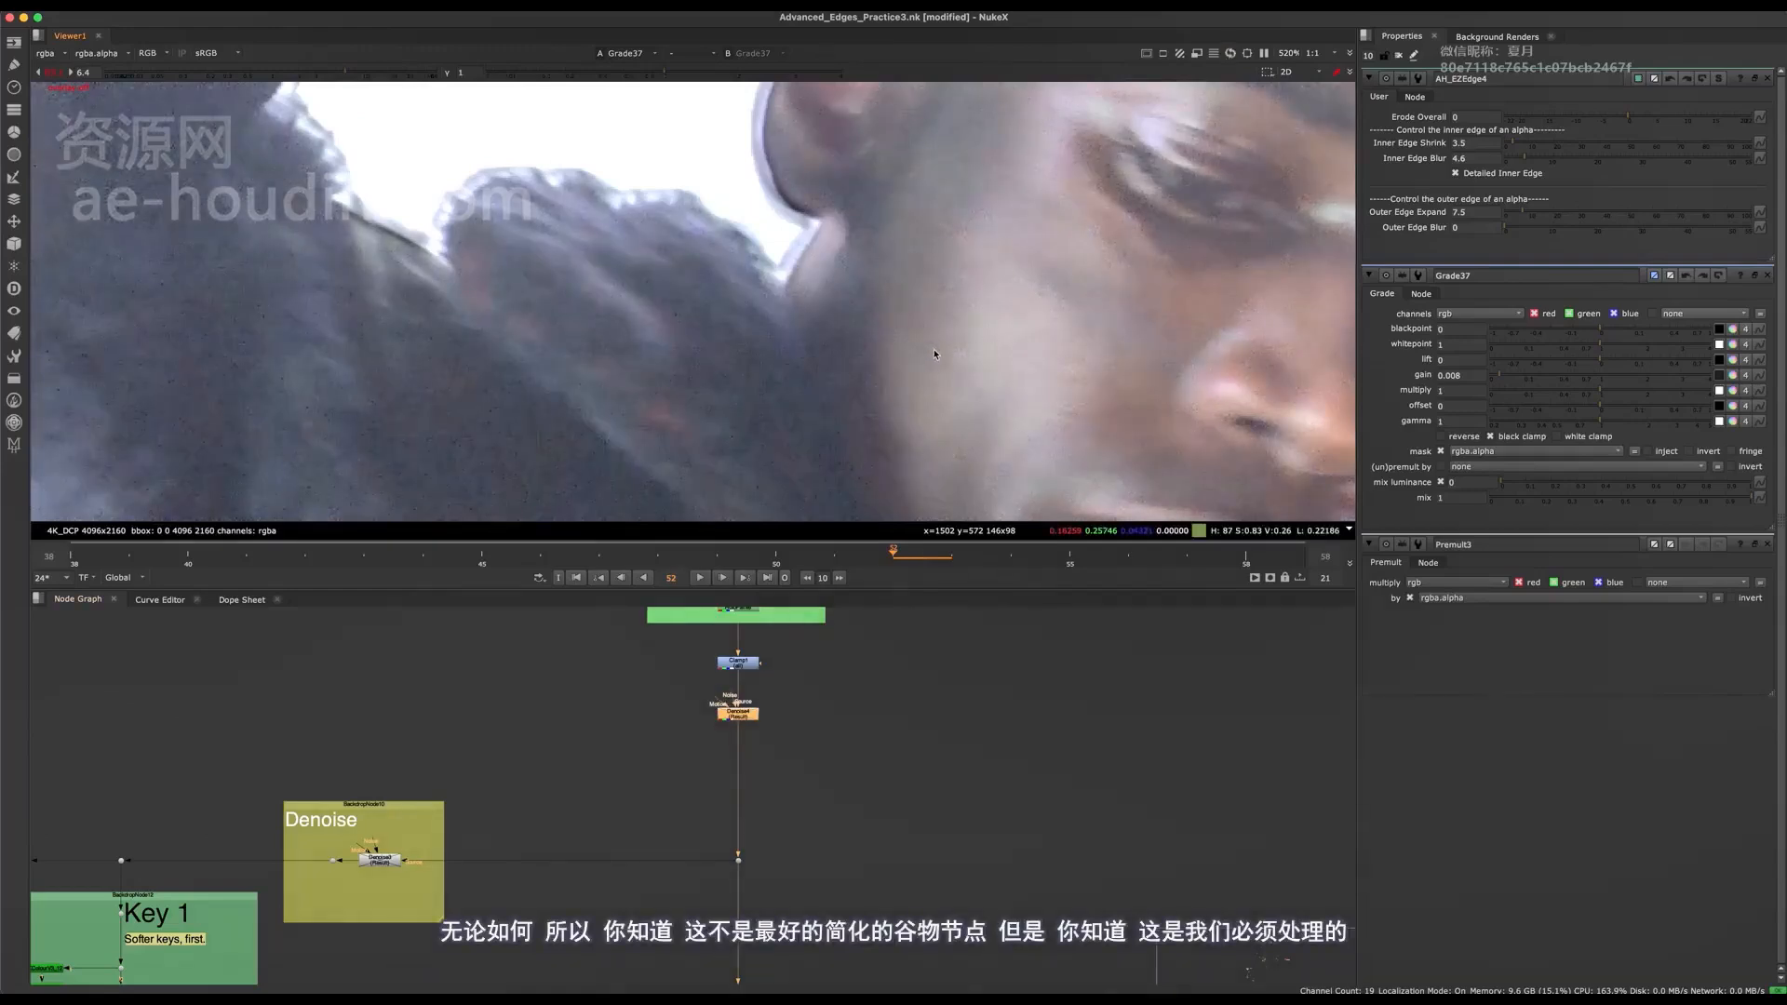
middle_click_drag(935, 354, 755, 198)
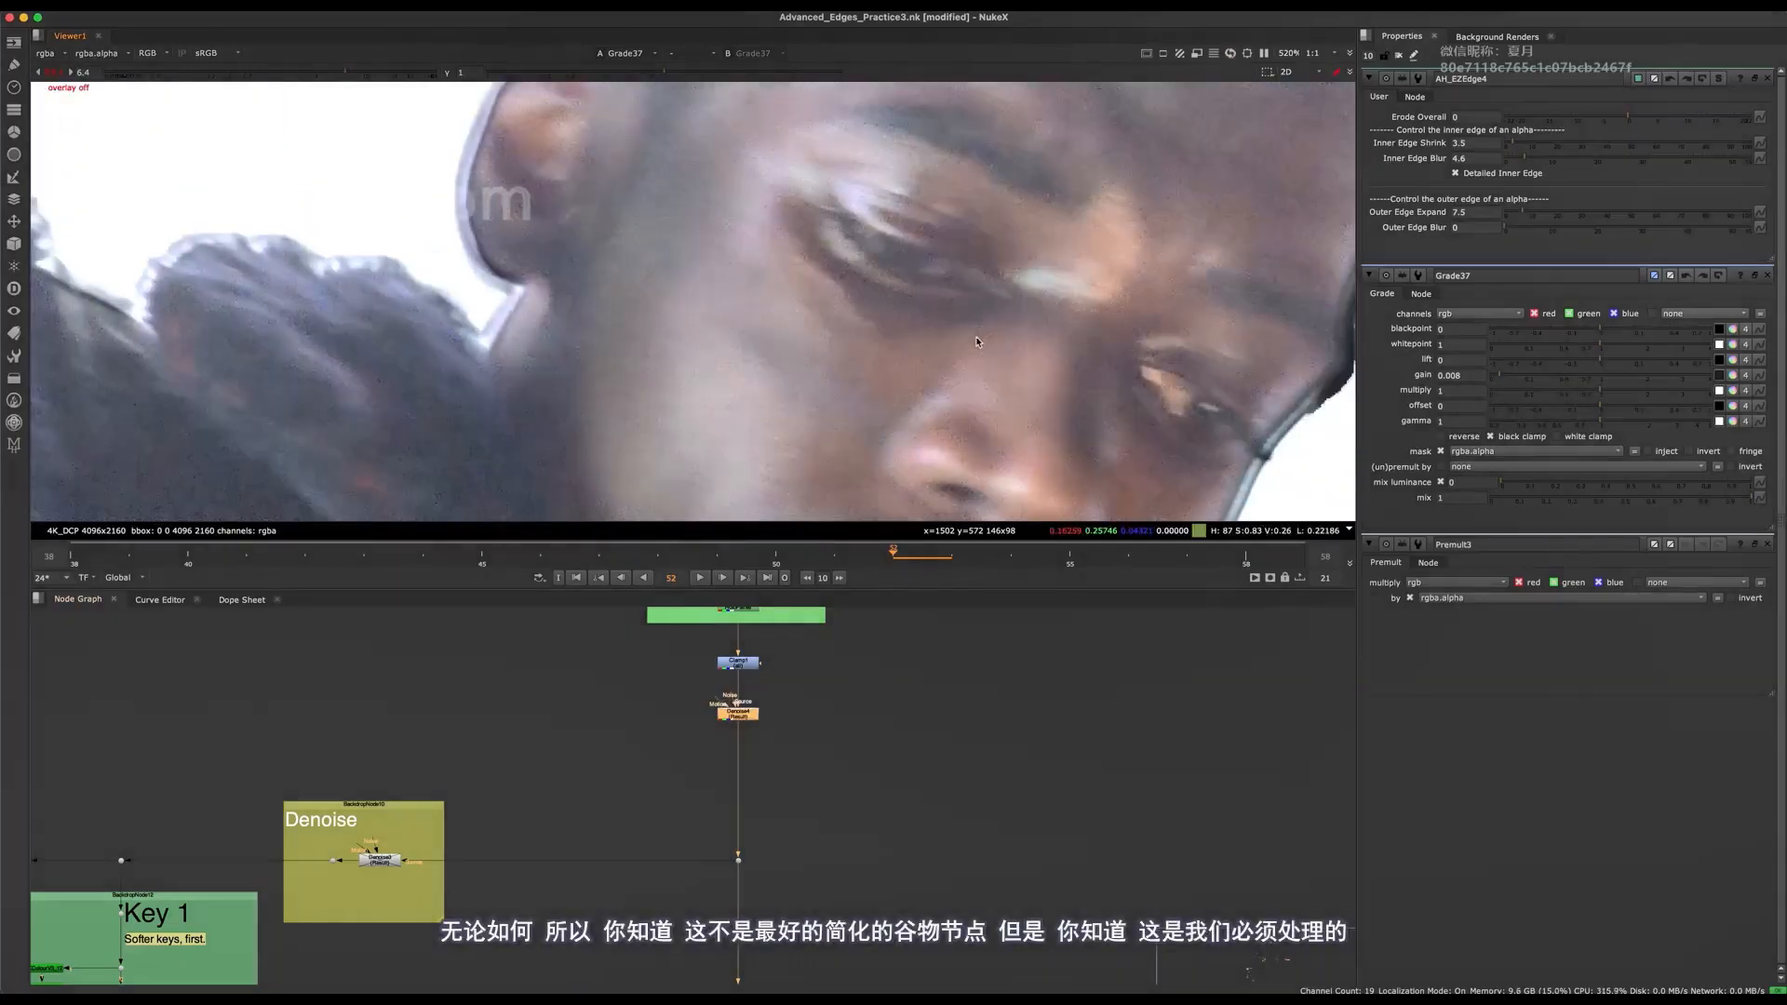
middle_click_drag(496, 761, 631, 756)
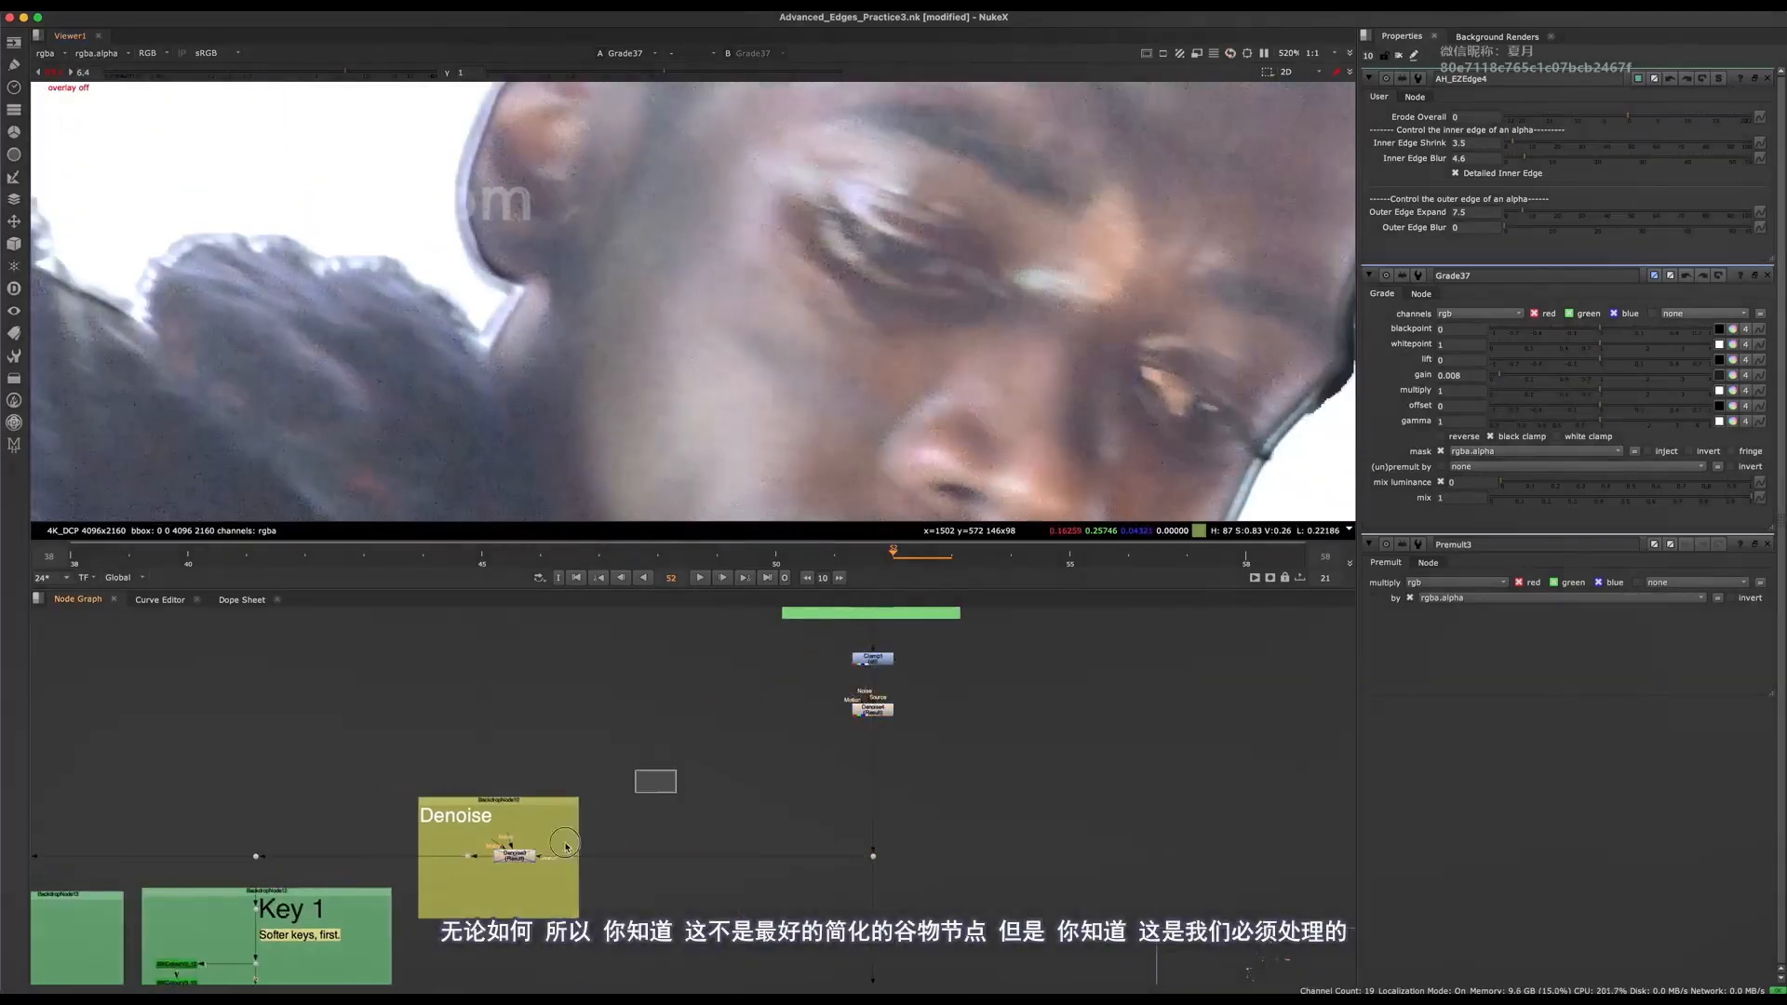
middle_click_drag(565, 846, 430, 842)
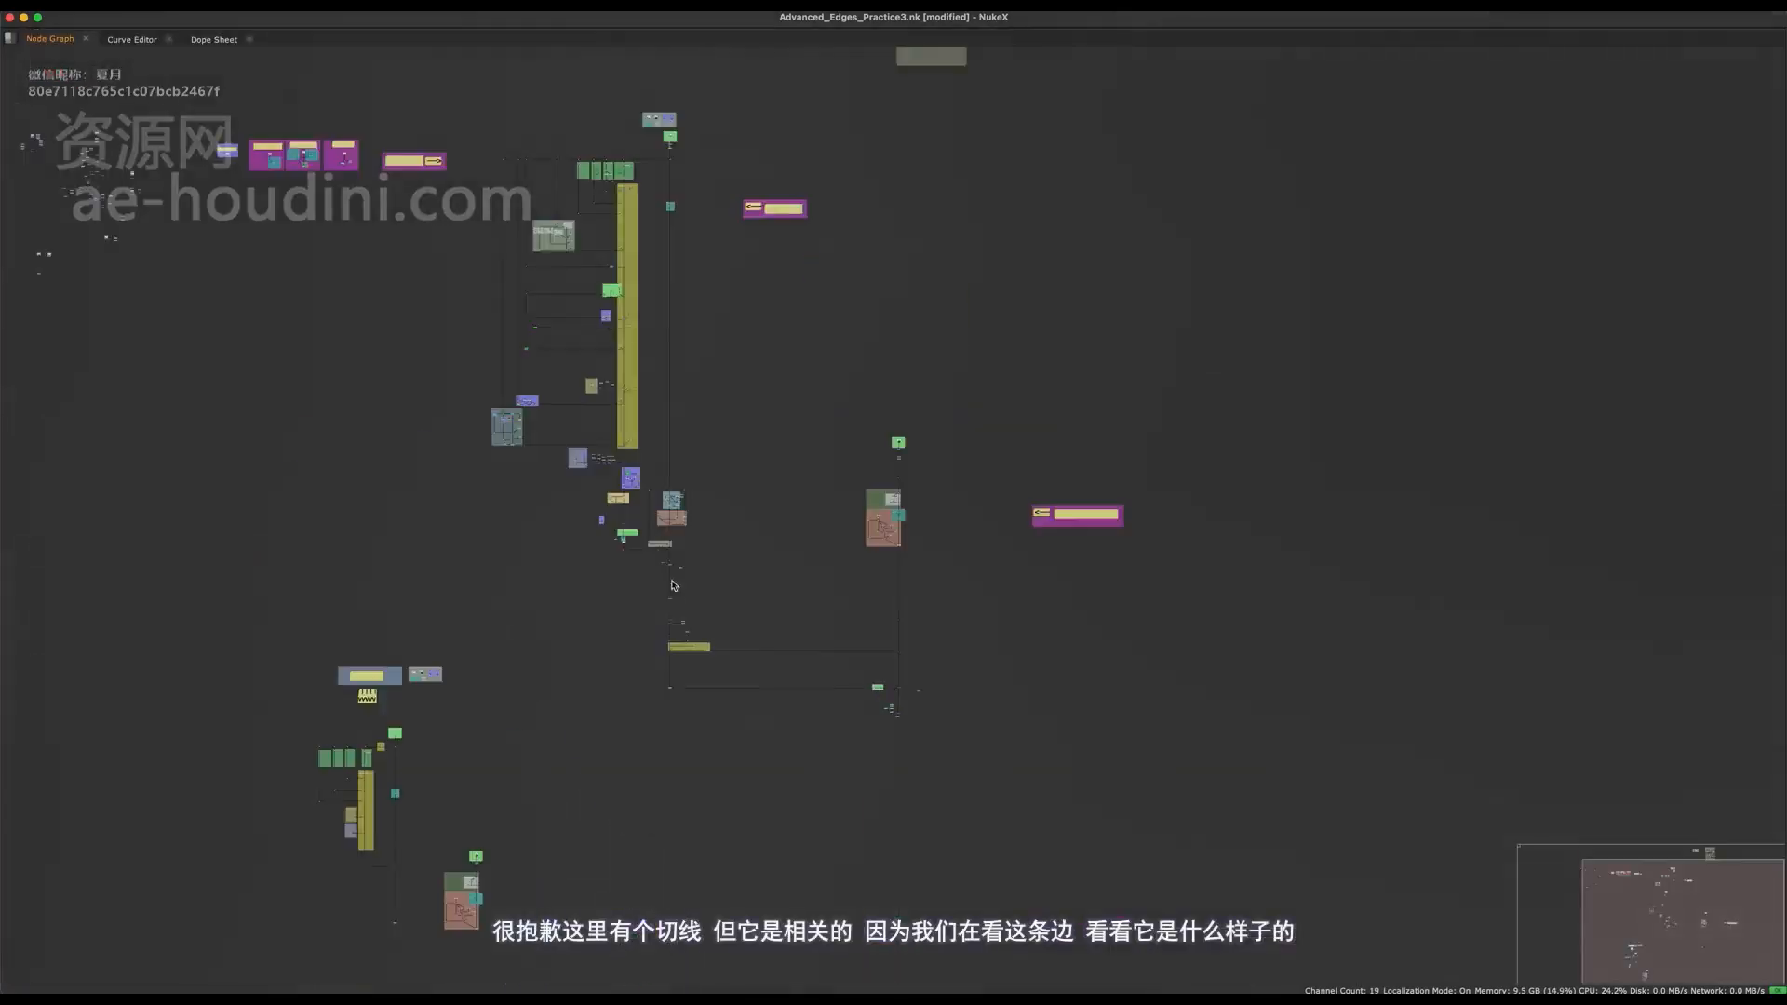
View the Premult3 output, compare its hand edges with Grade37 off and on, and open the Grade's properties.
scroll(749, 498, "up", 10)
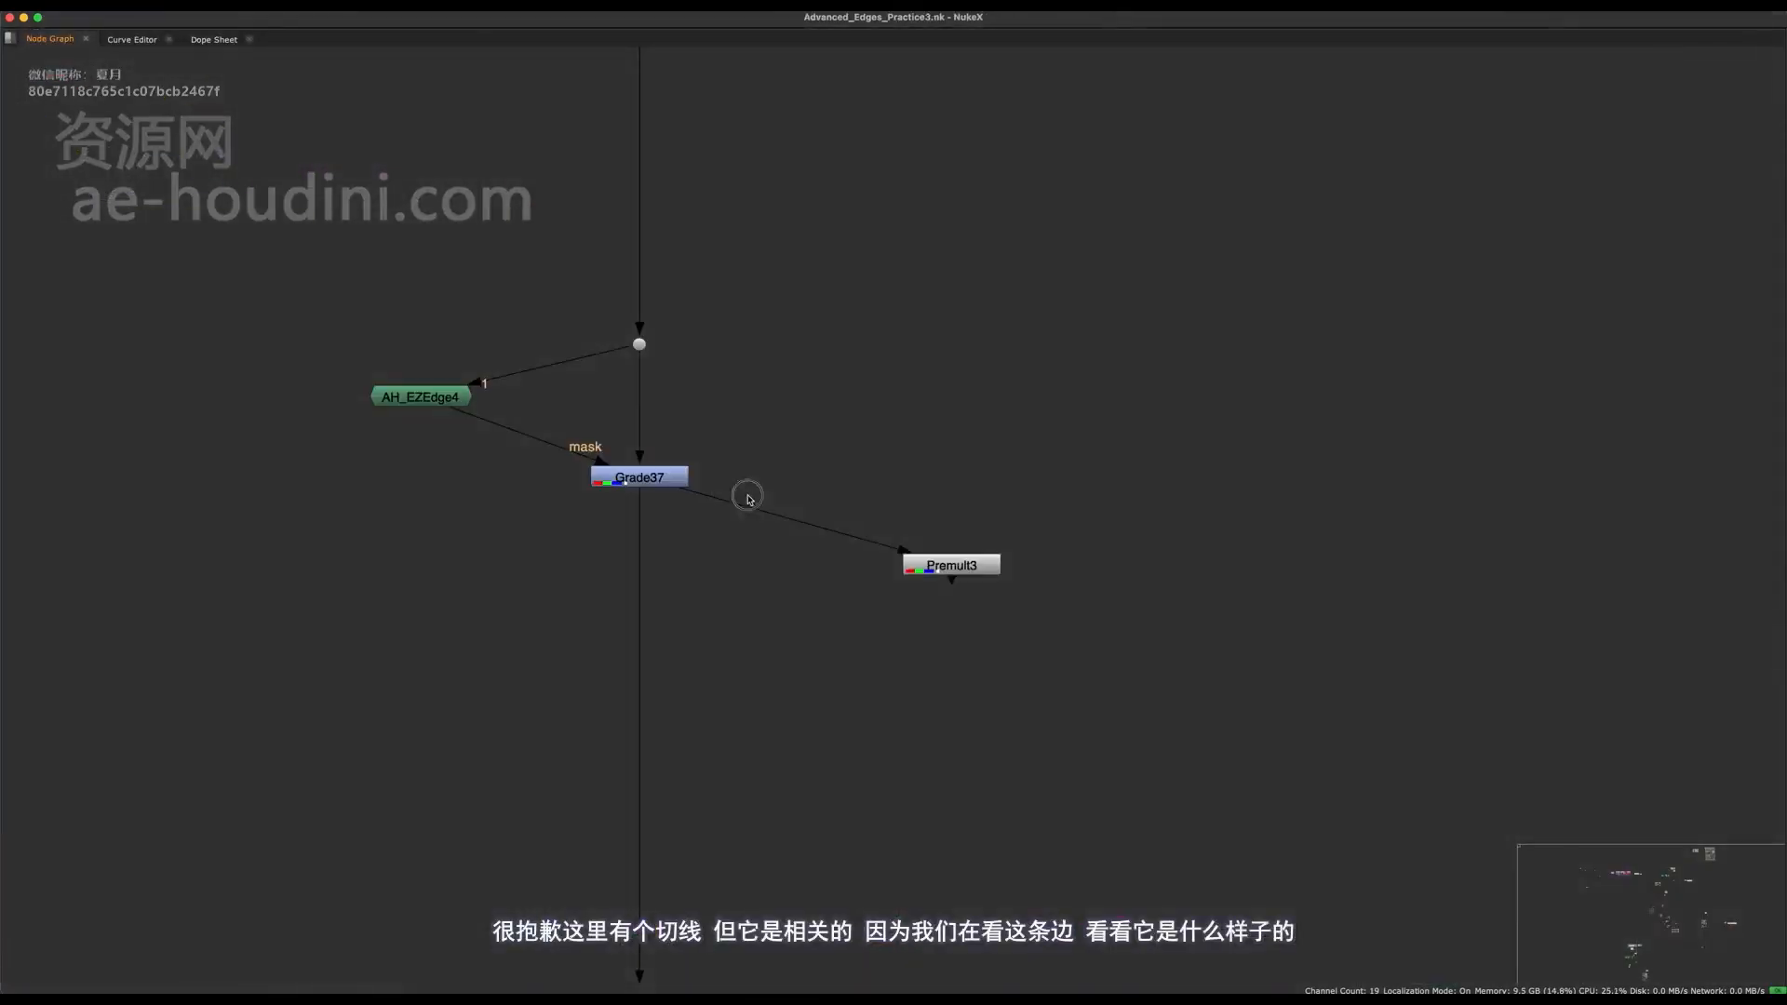
middle_click_drag(747, 499, 618, 777)
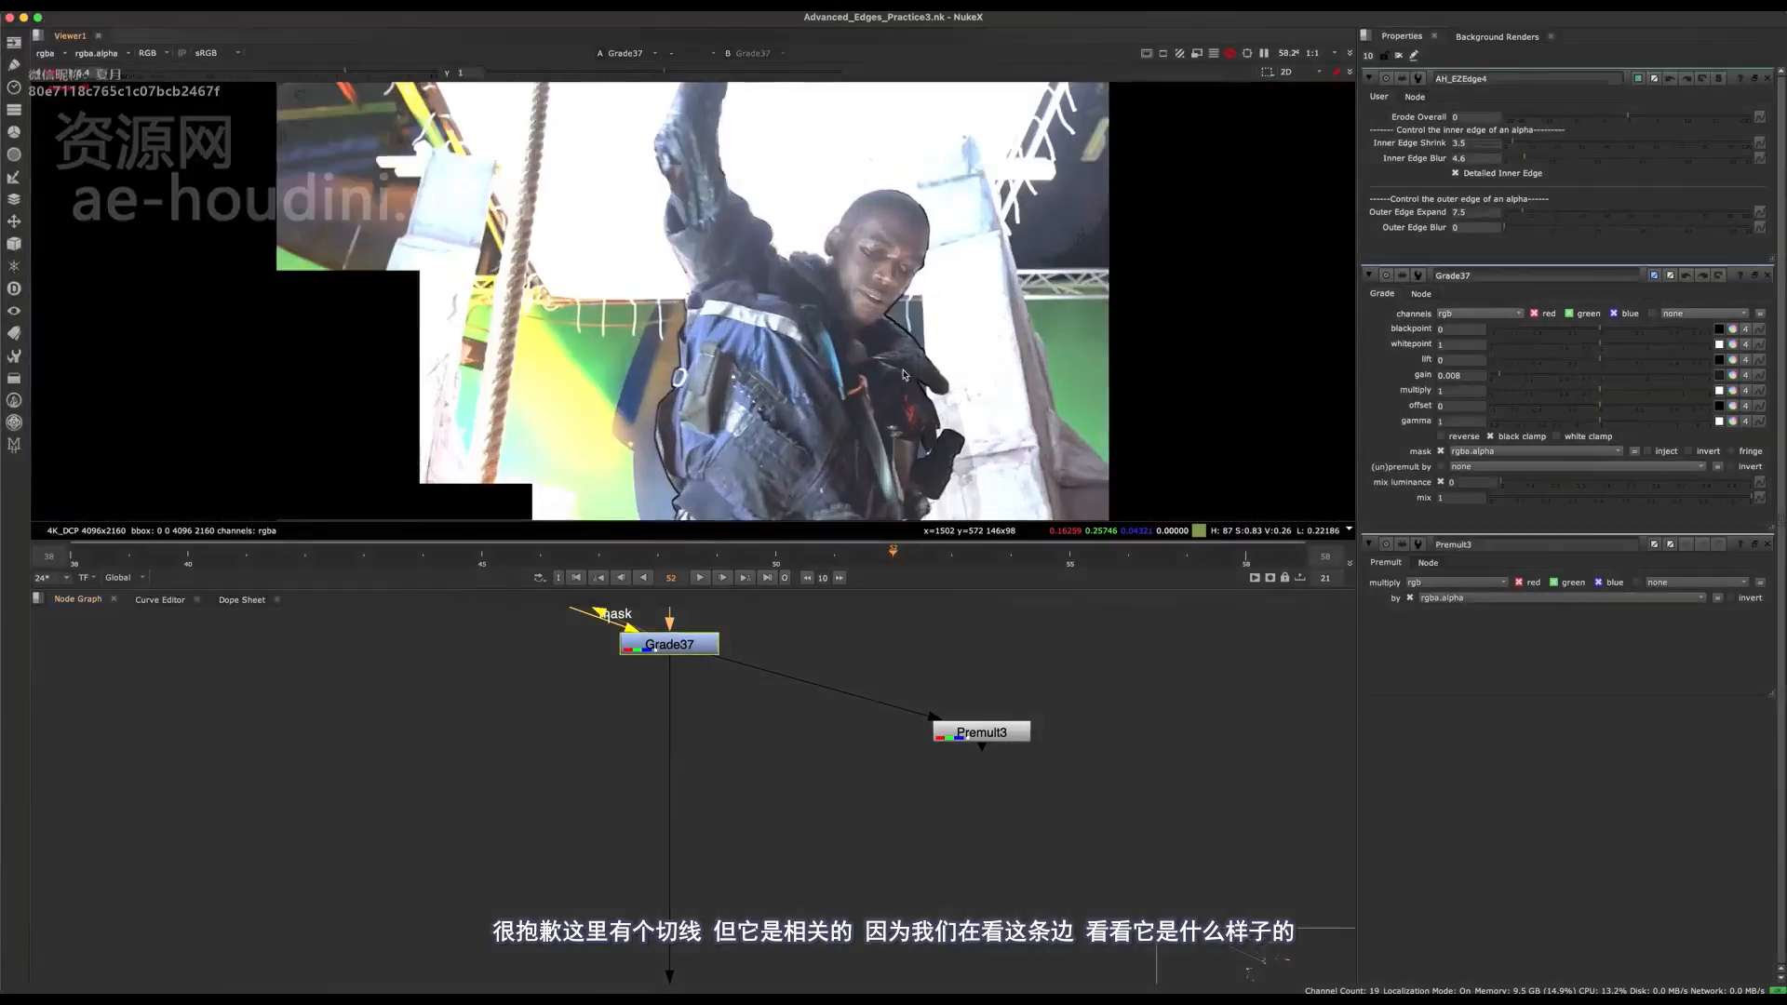
scroll(903, 374, "up", 8)
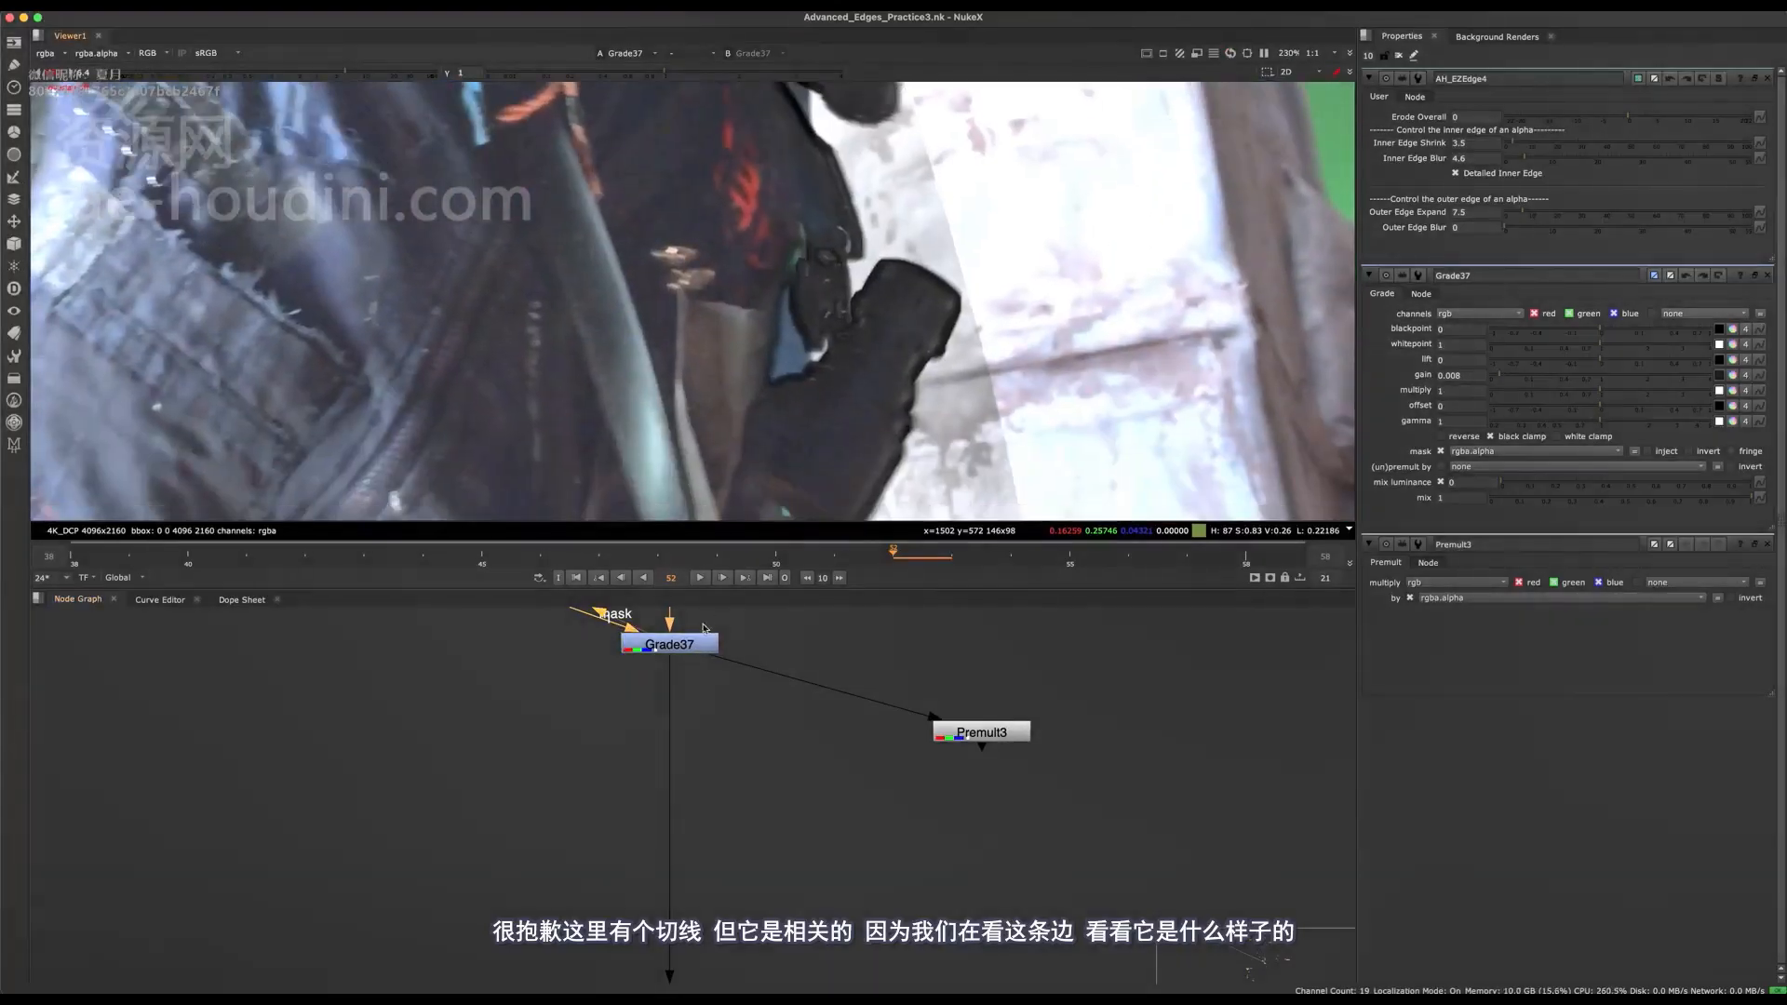
left_click(703, 640)
left_click_drag(897, 678, 1085, 798)
key("1")
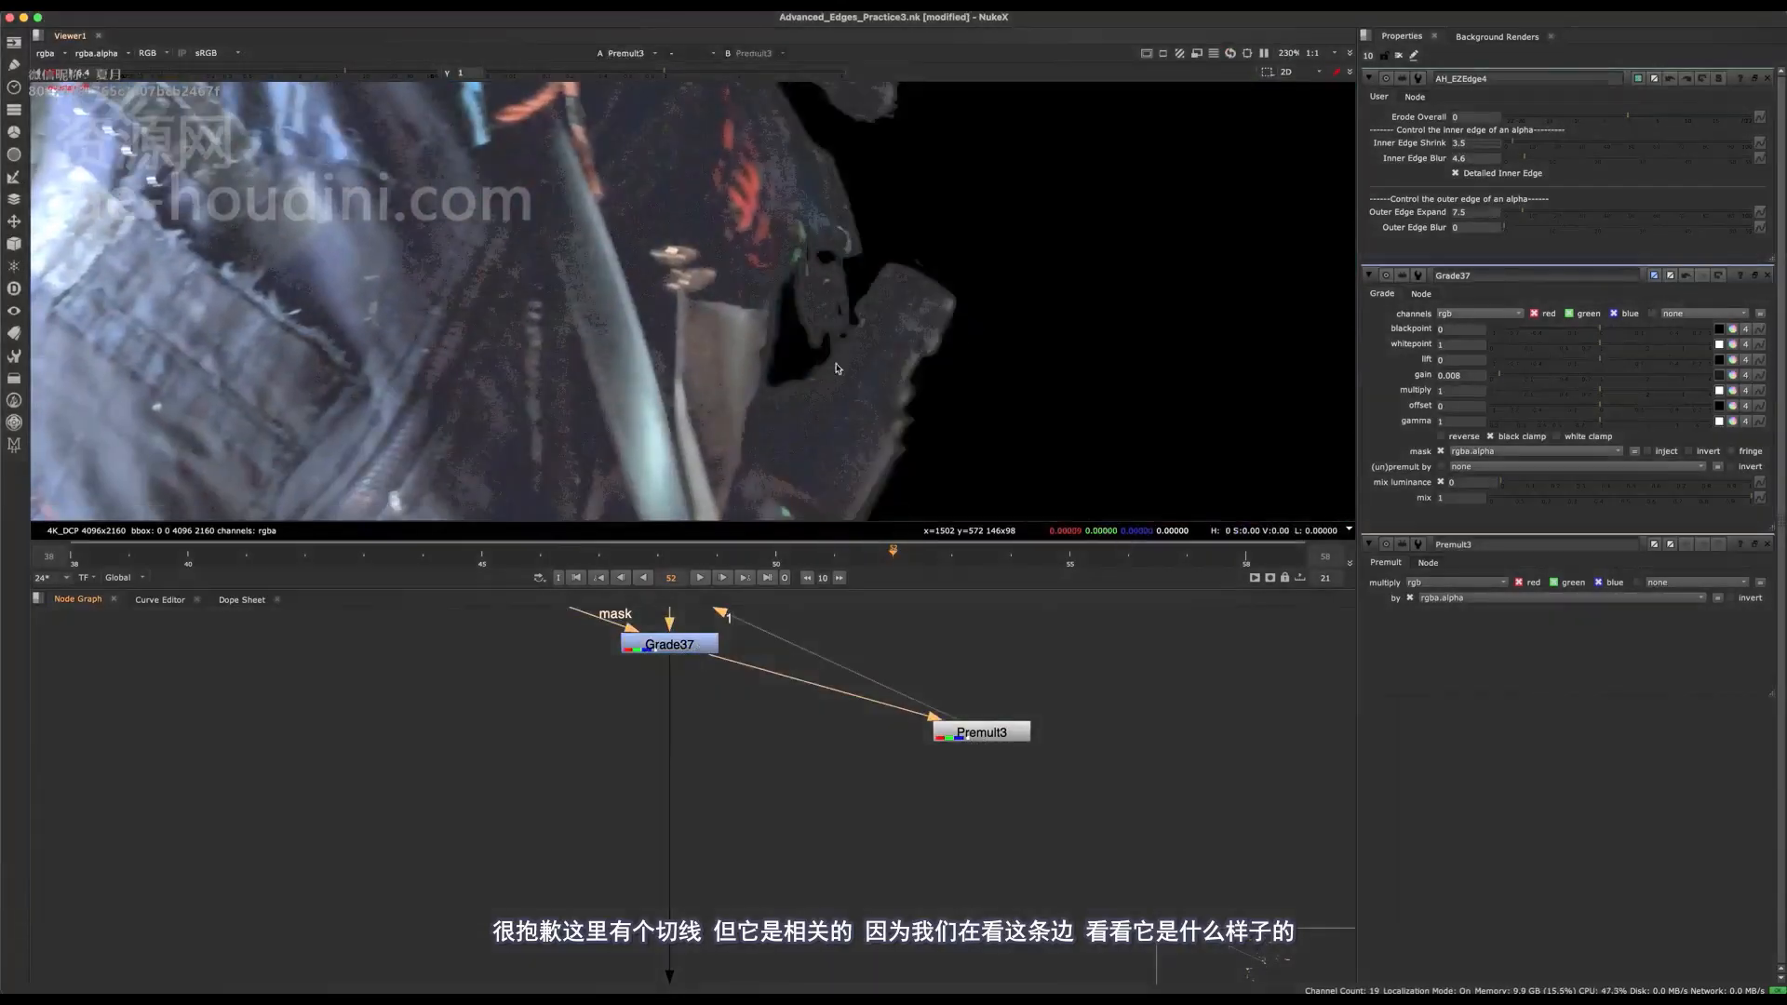
left_click(705, 646)
key("d")
key("d")
double_click(705, 646)
View the Merge35 comp to judge the graded hand edges against the background, and return to Grade37 in the graph.
middle_click_drag(757, 651, 747, 767, "alt")
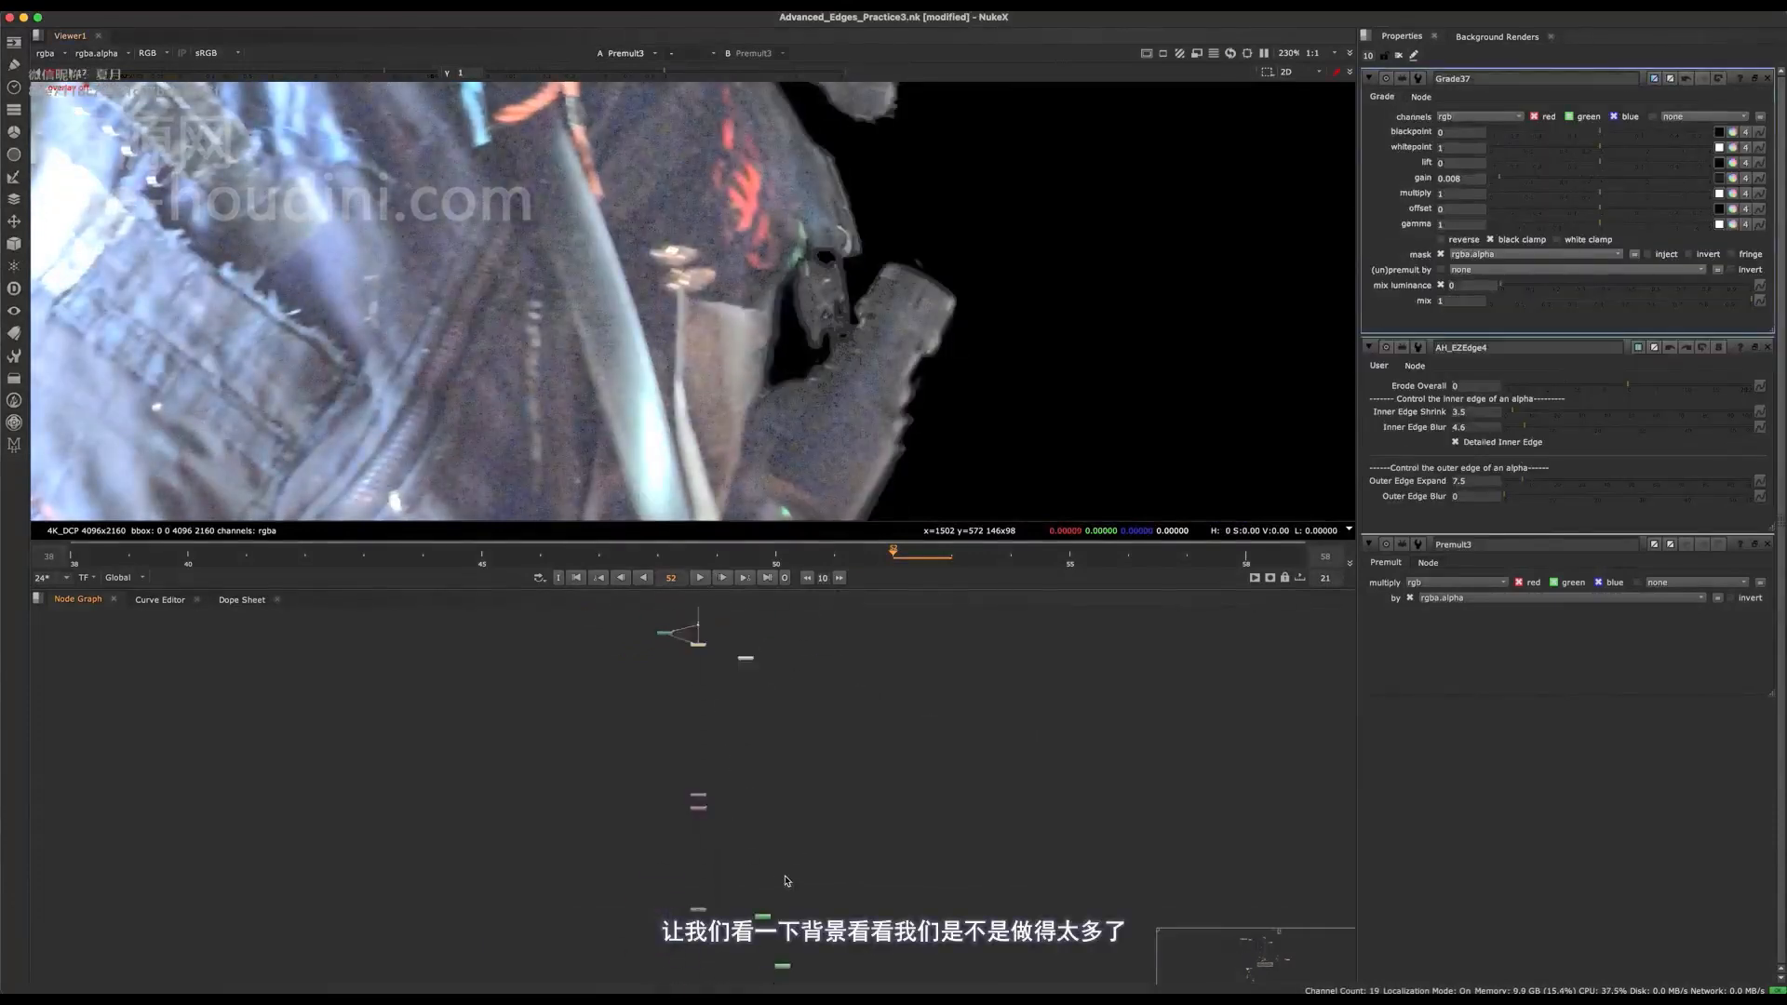
middle_click_drag(786, 880, 433, 613)
middle_click_drag(1076, 930, 722, 793)
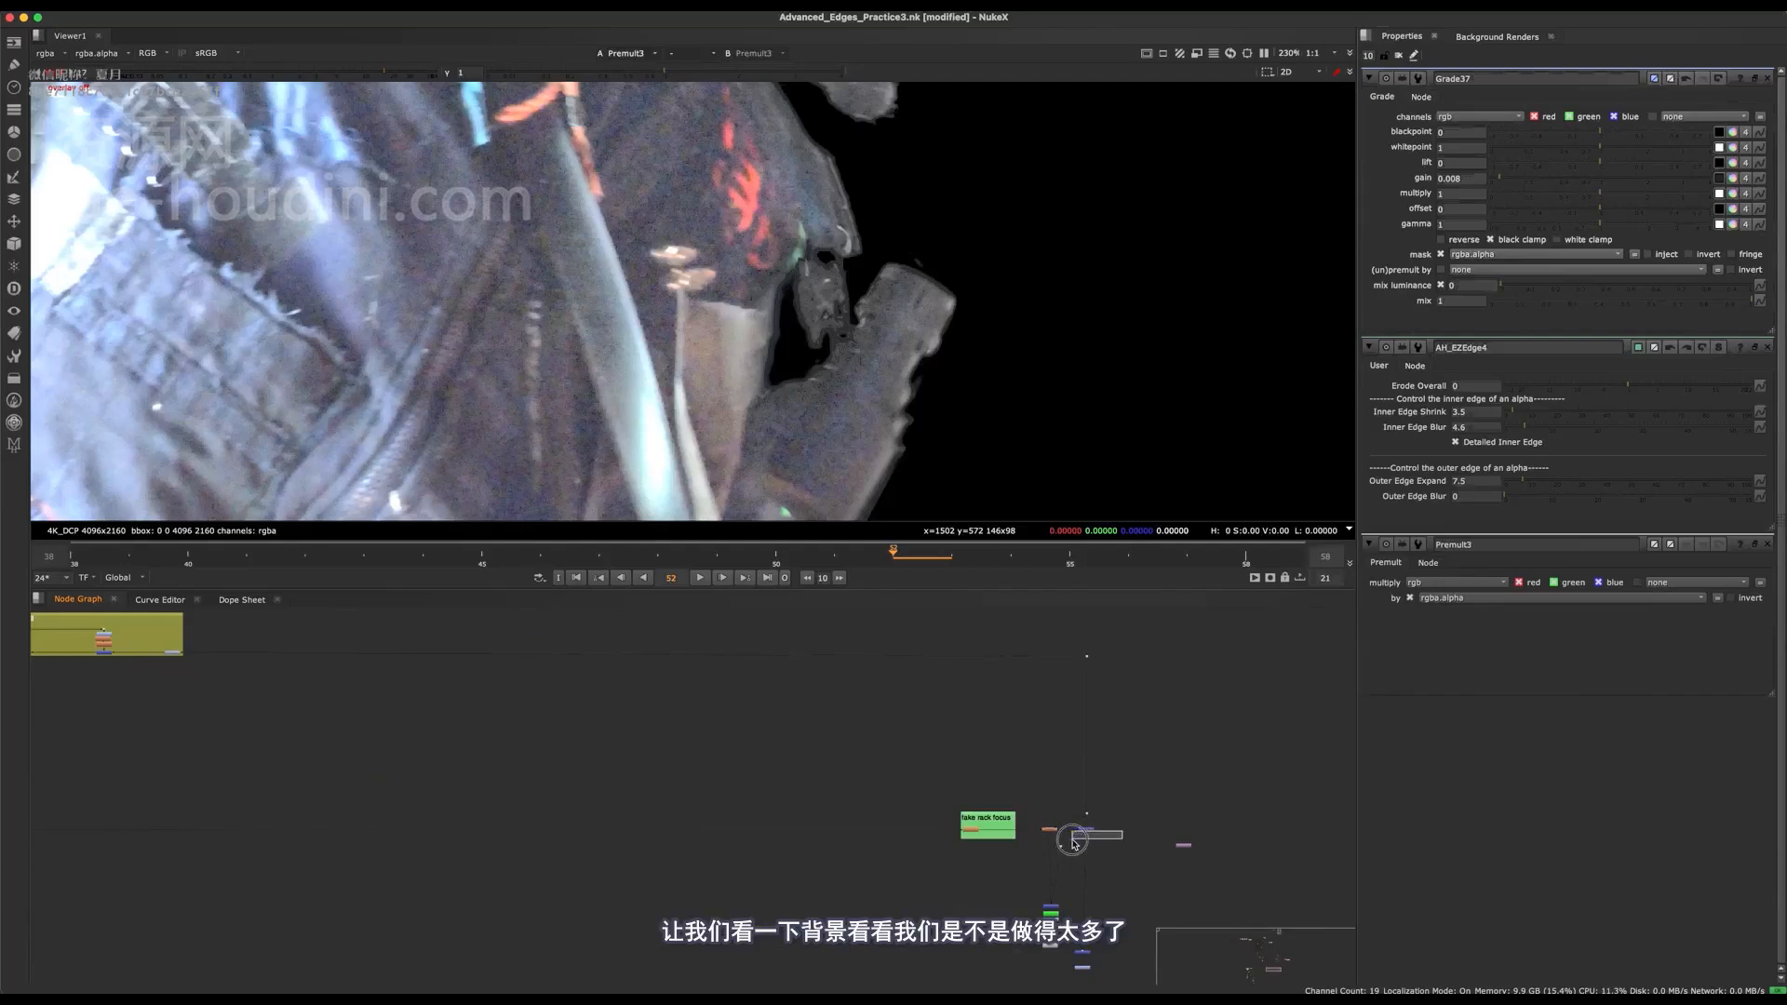
left_click_drag(1103, 822, 1072, 847)
key("1")
middle_click_drag(479, 648, 1182, 973)
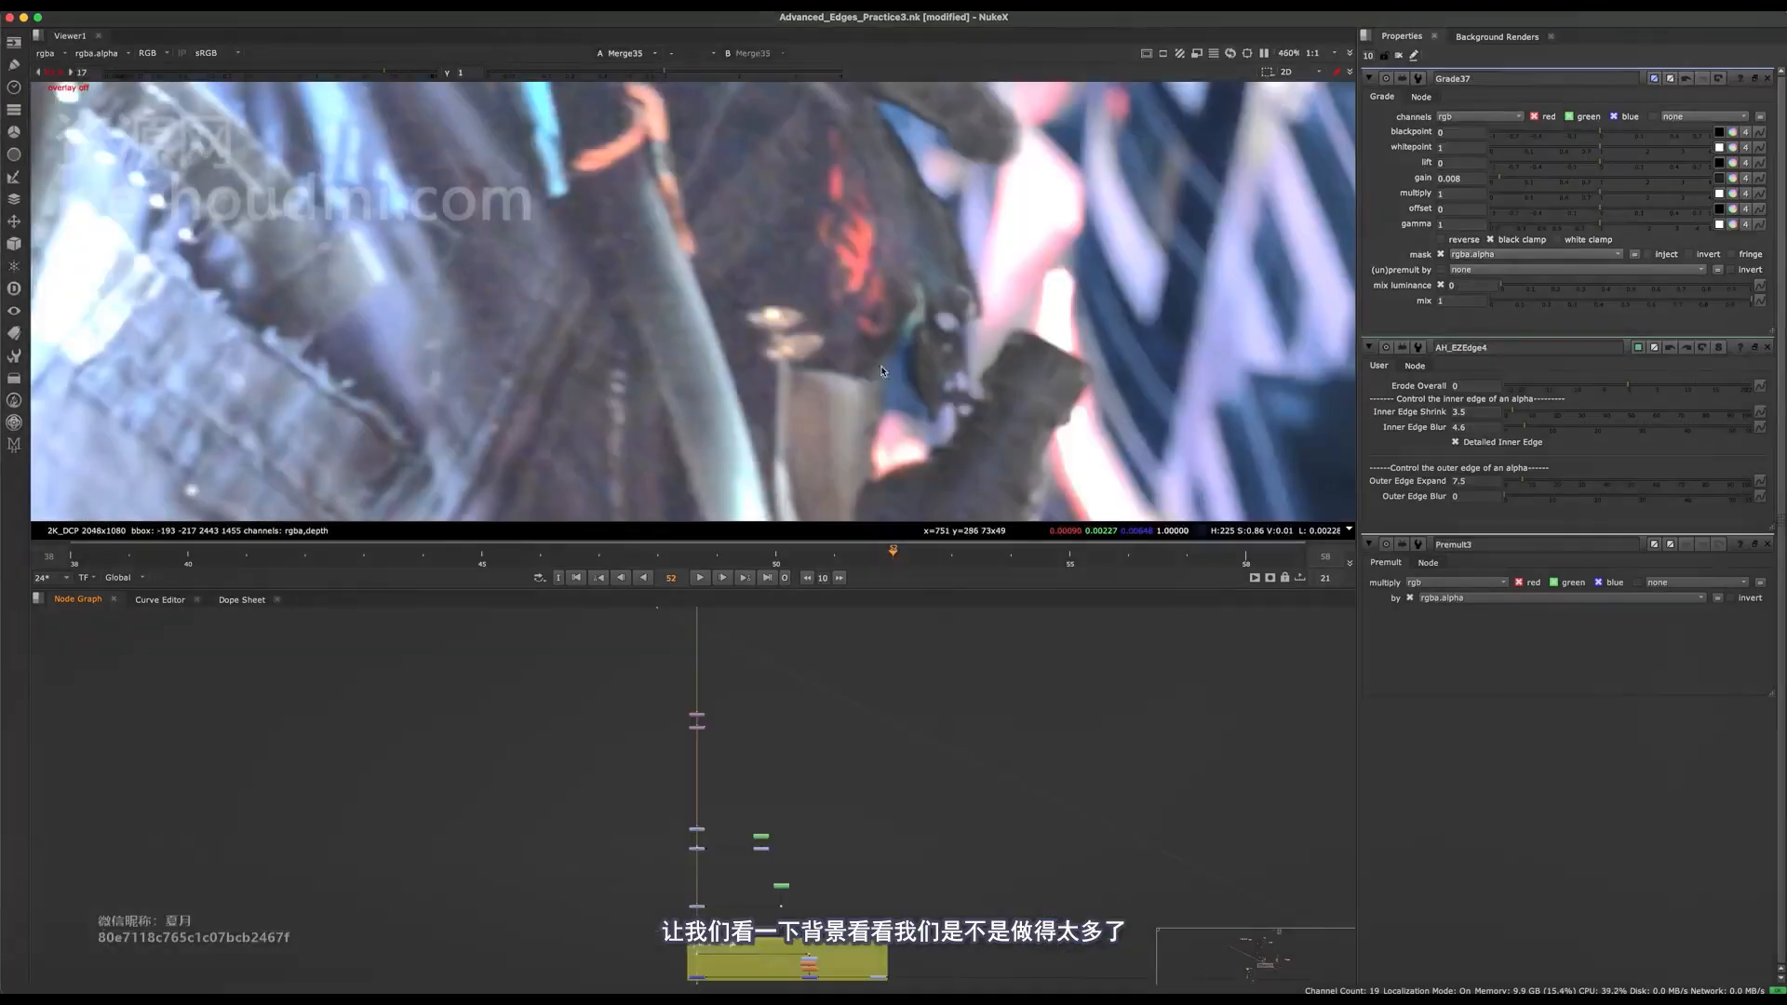
middle_click_drag(801, 635, 788, 774)
middle_click_drag(674, 700, 750, 684, "alt")
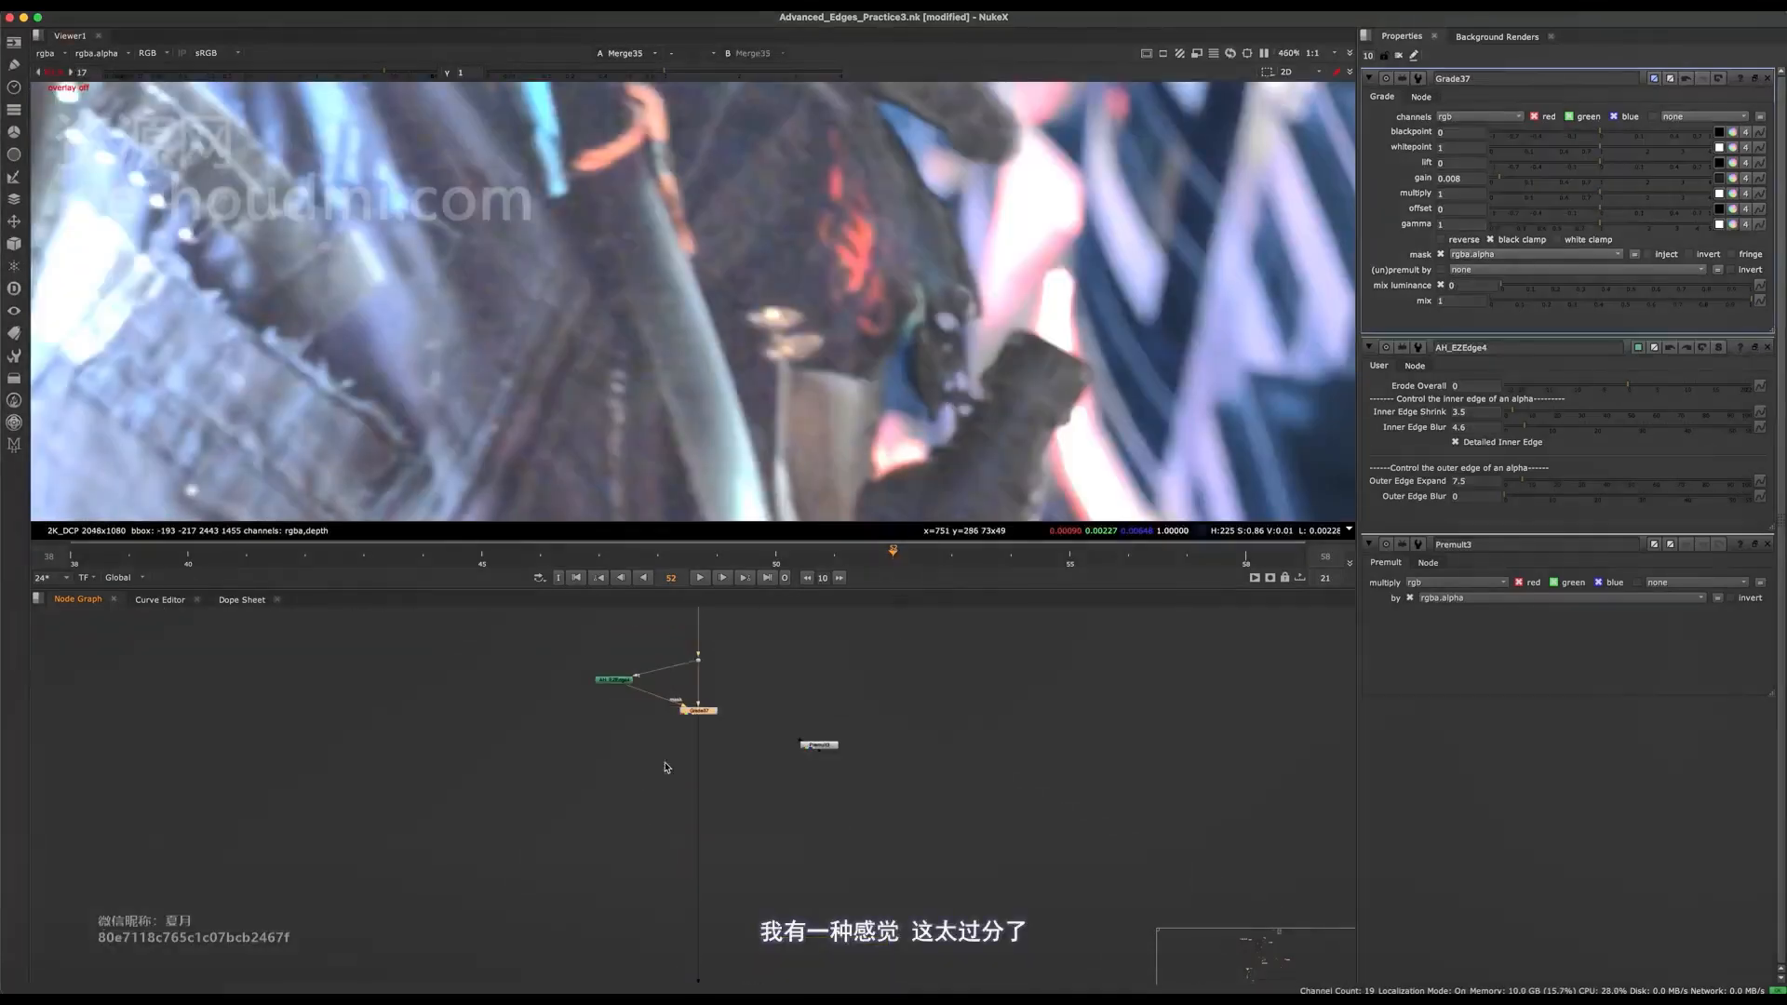
Inspect the merged hand and finger edges at viewer gains of 1, 16.5 and 12.
middle_click_drag(927, 438, 685, 363)
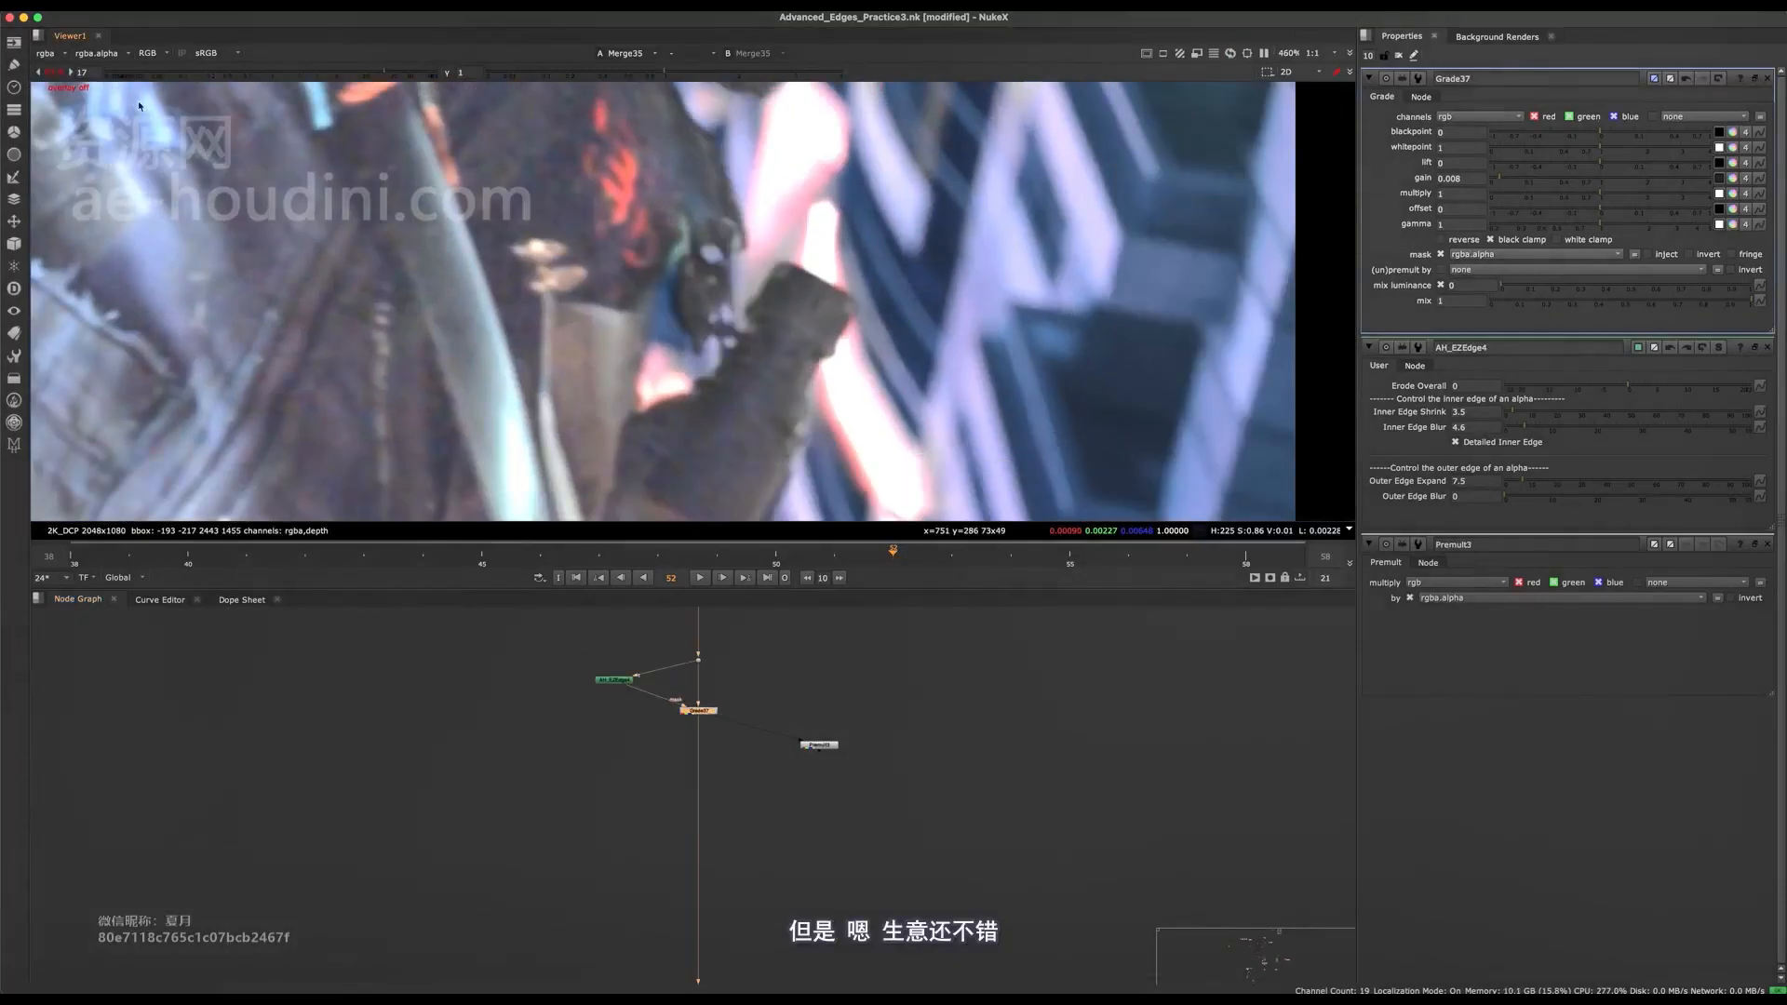
left_click(82, 72)
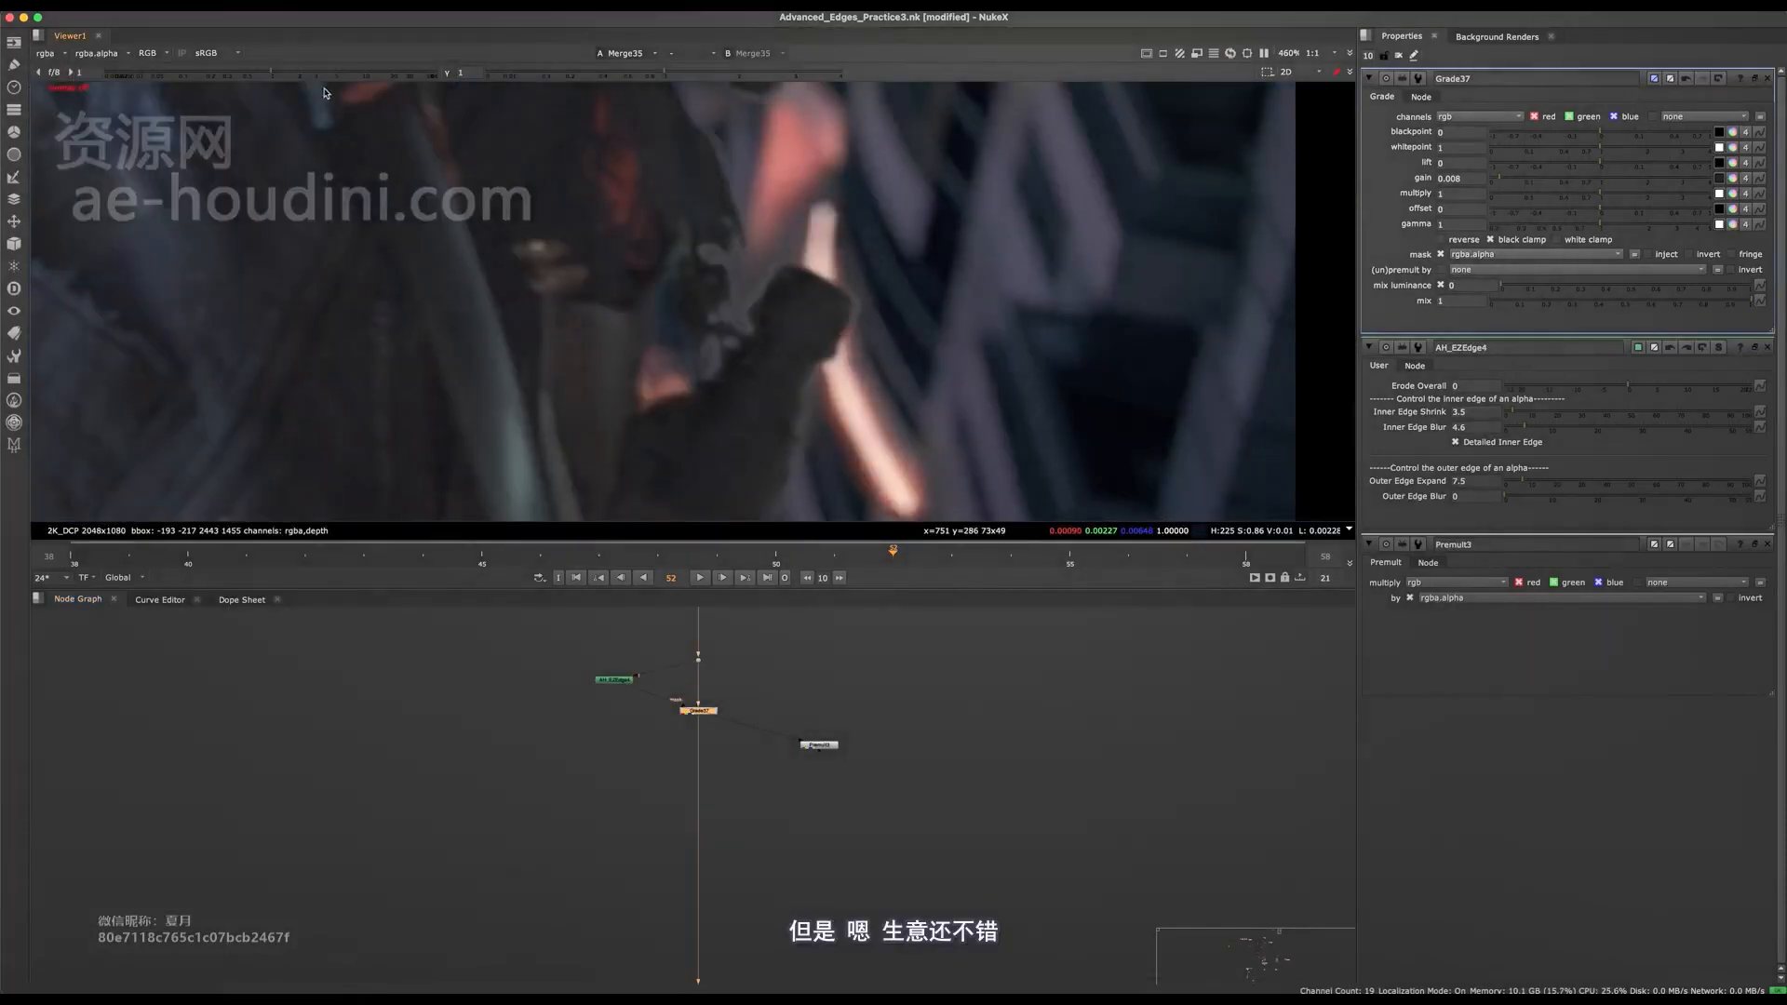
left_click(364, 80)
left_click_drag(364, 80, 383, 80)
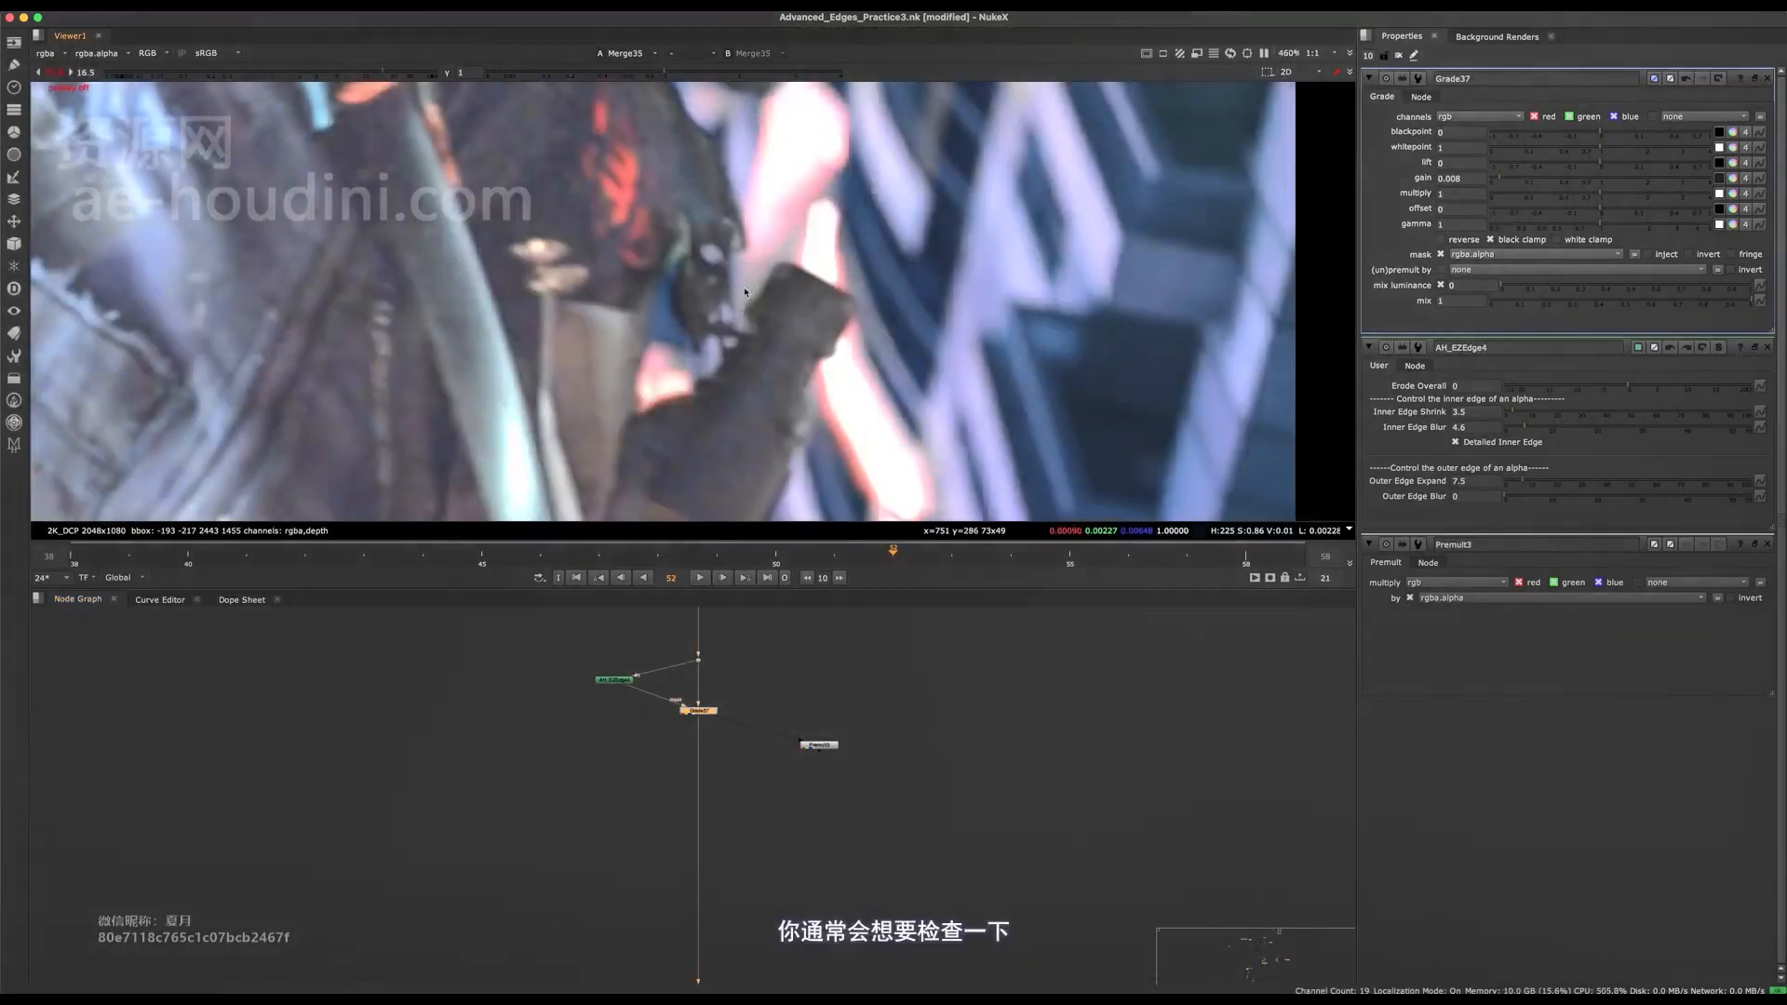
scroll(727, 284, "down", 6)
scroll(614, 217, "up", 5)
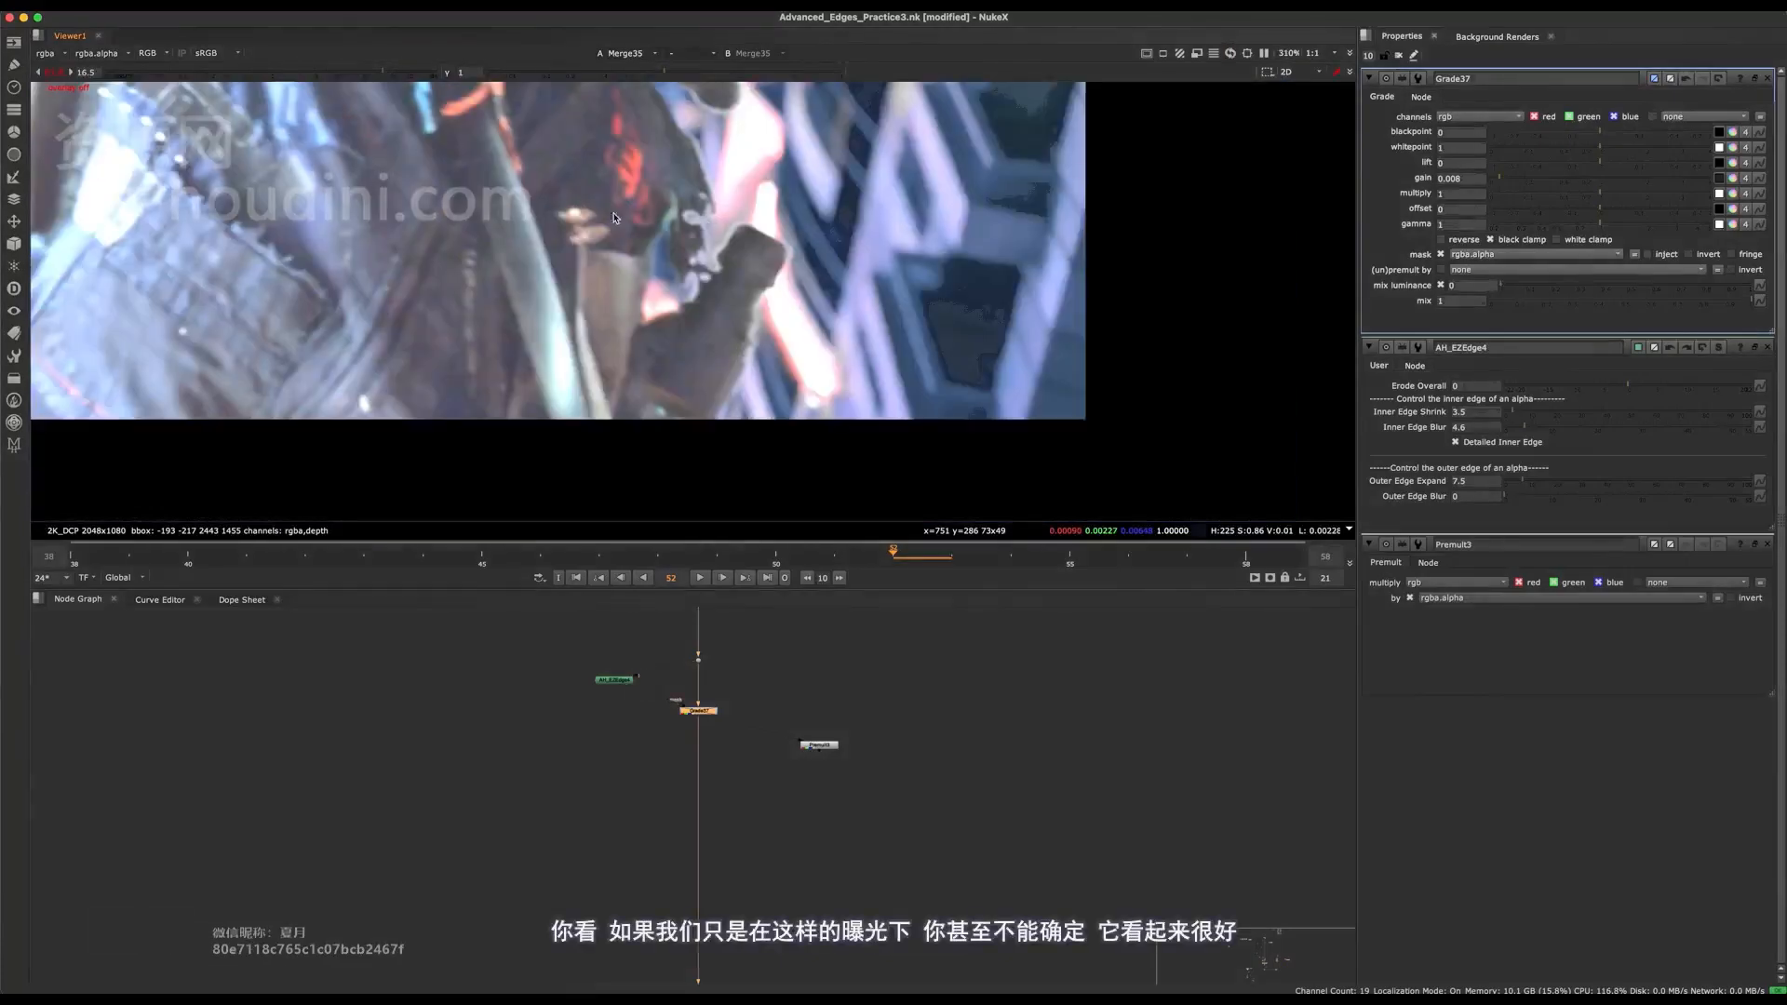
left_click(57, 73)
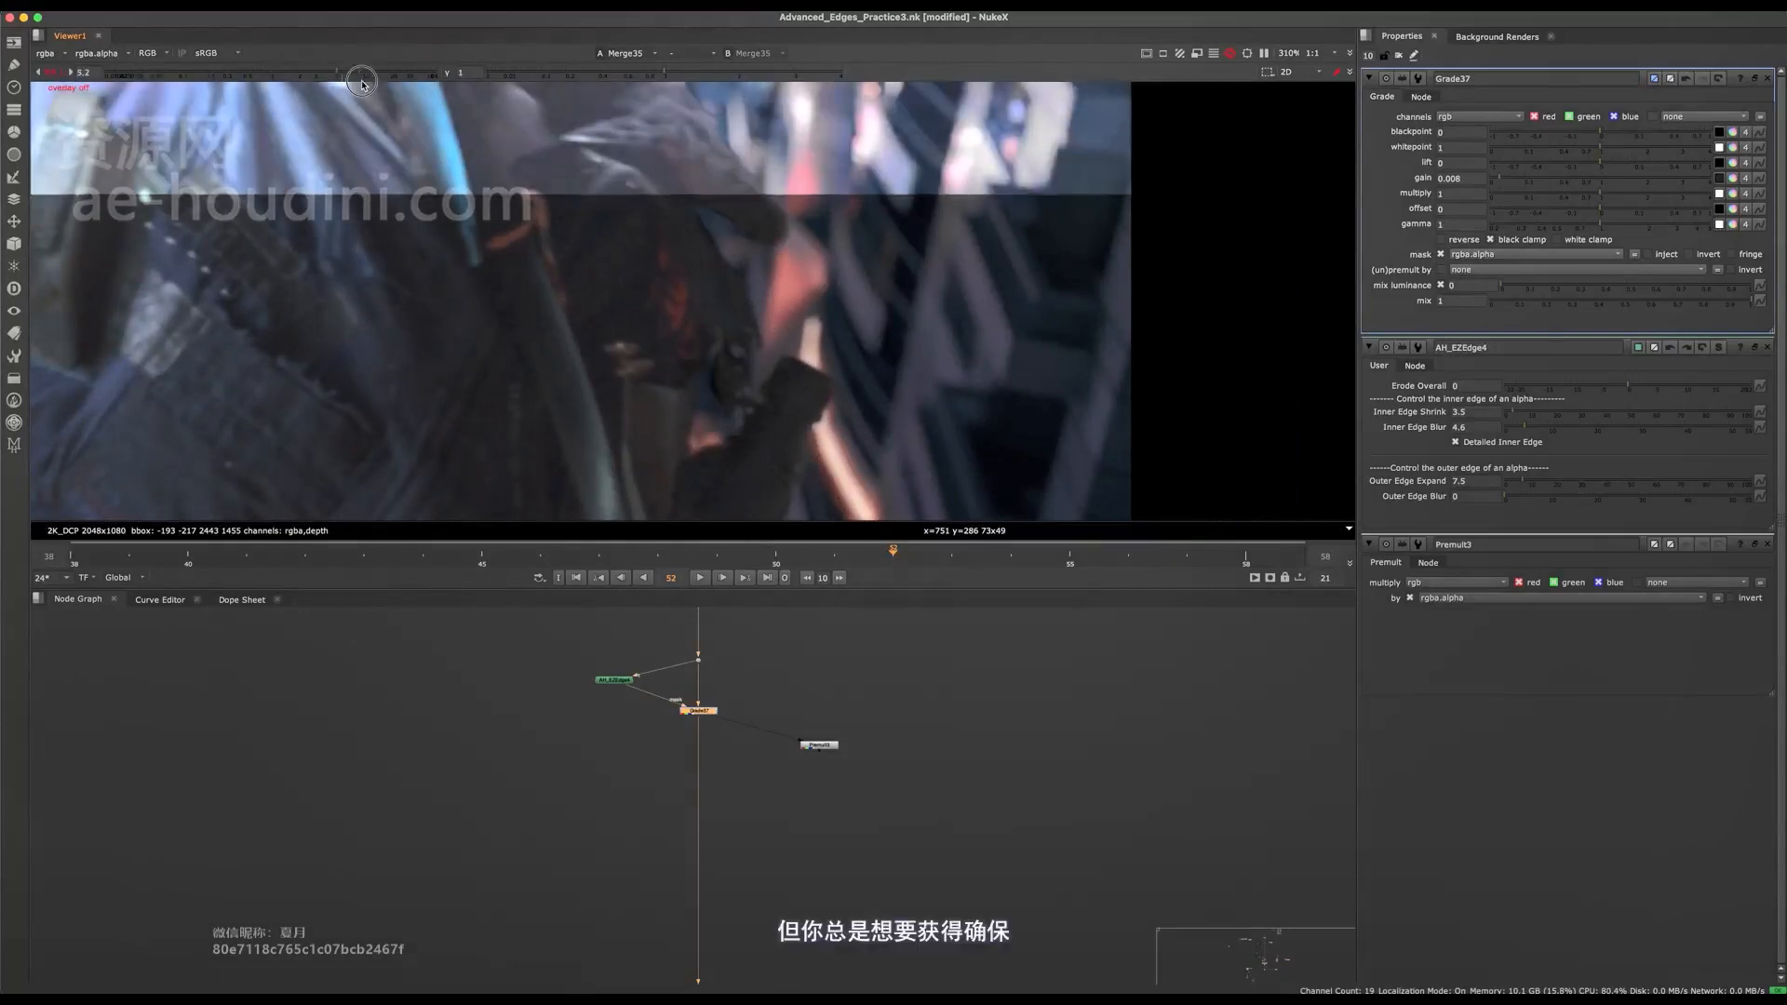
scroll(769, 331, "up", 4)
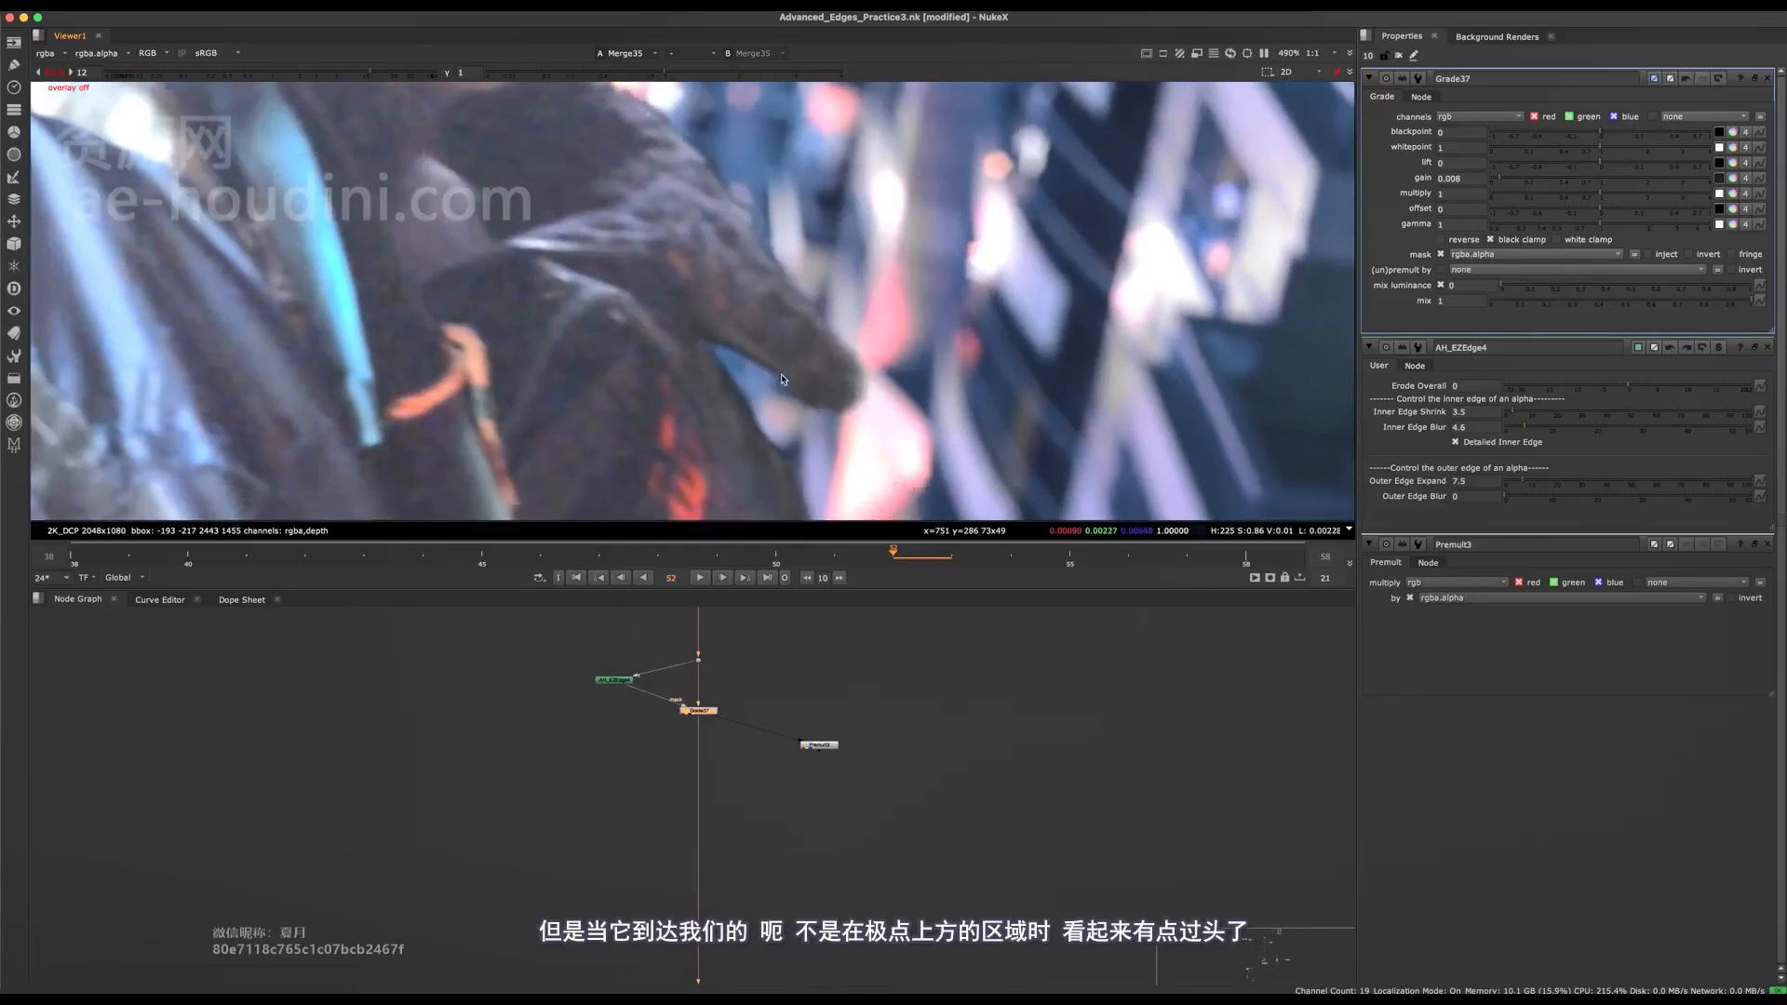
middle_click_drag(692, 396, 745, 365)
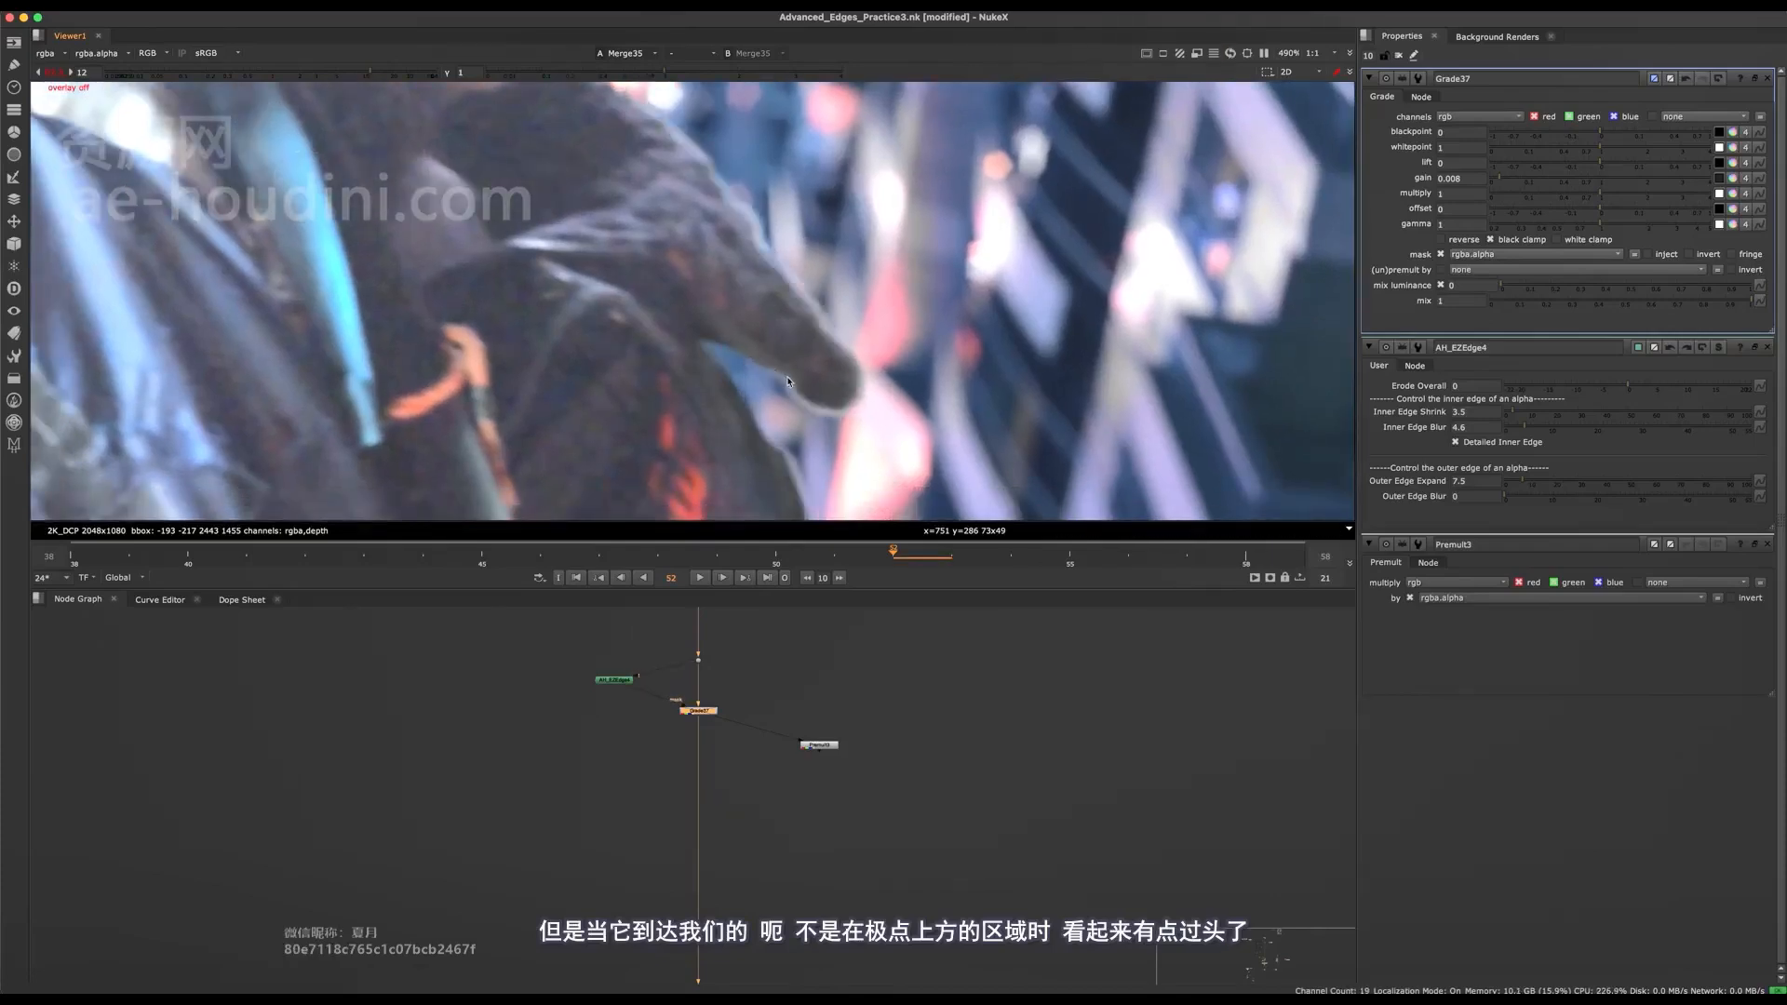
Align AH_EZEdge4 level with the dot above Grade37 and add a Roto node beside it.
scroll(705, 674, "up", 4)
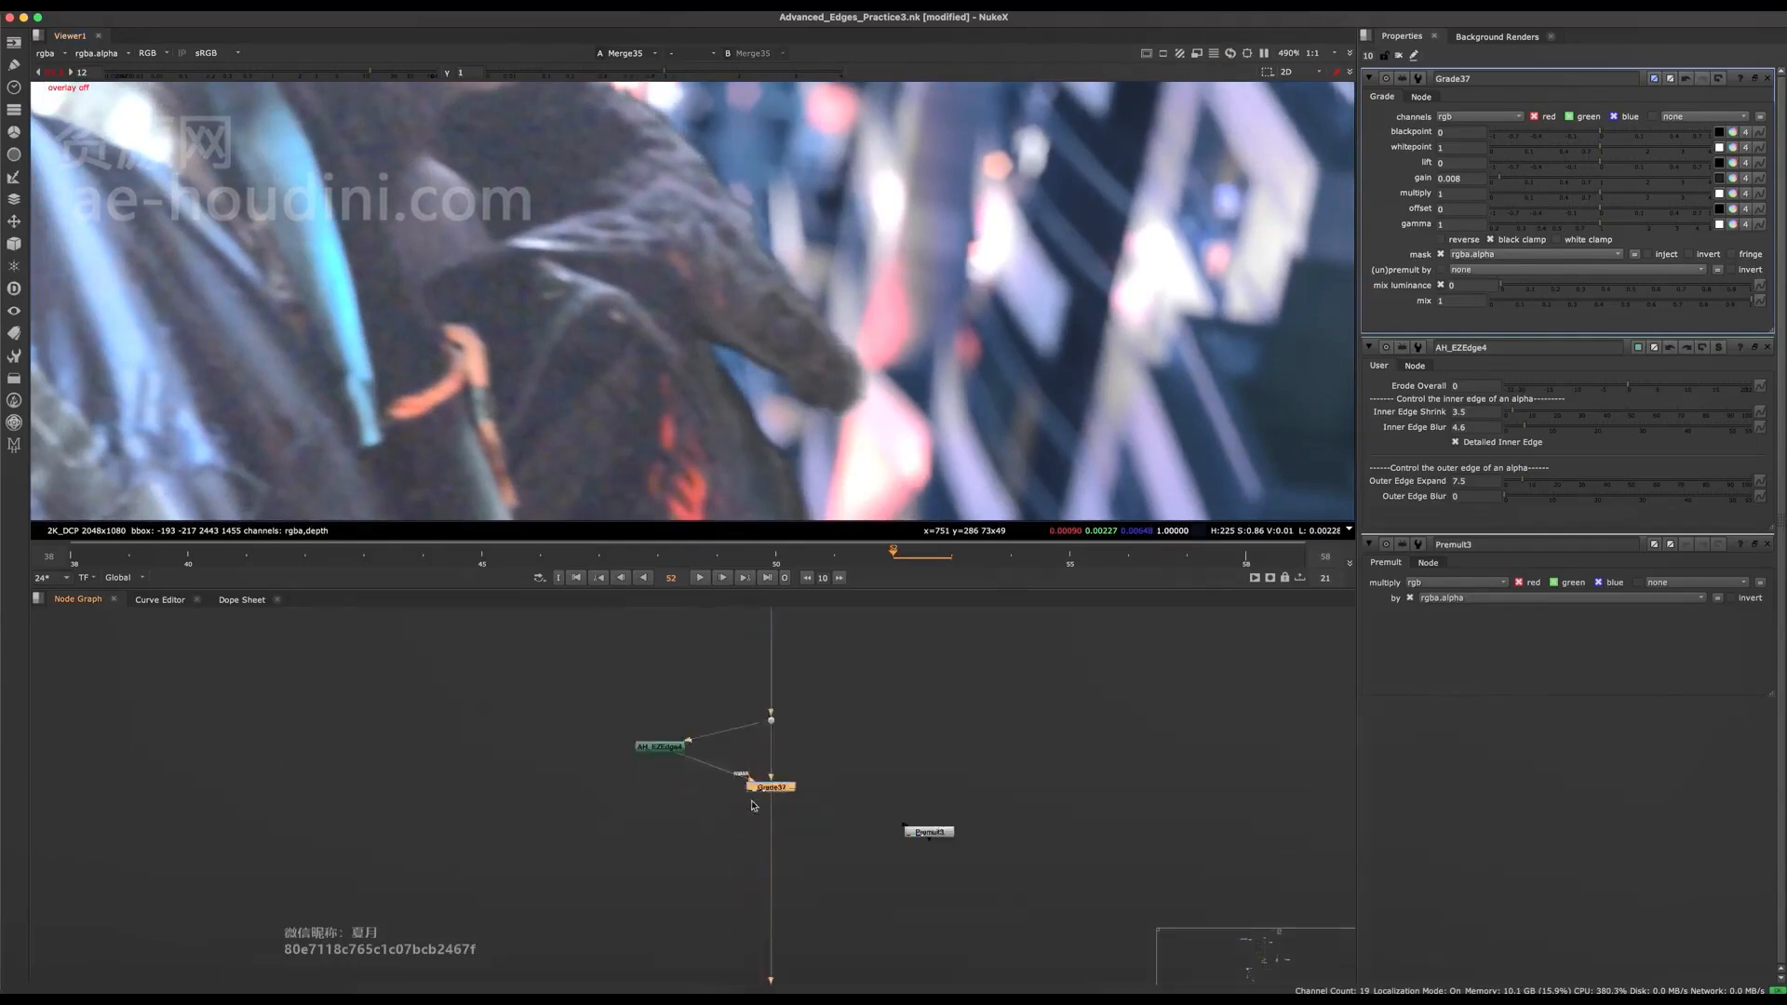
left_click_drag(622, 689, 623, 653)
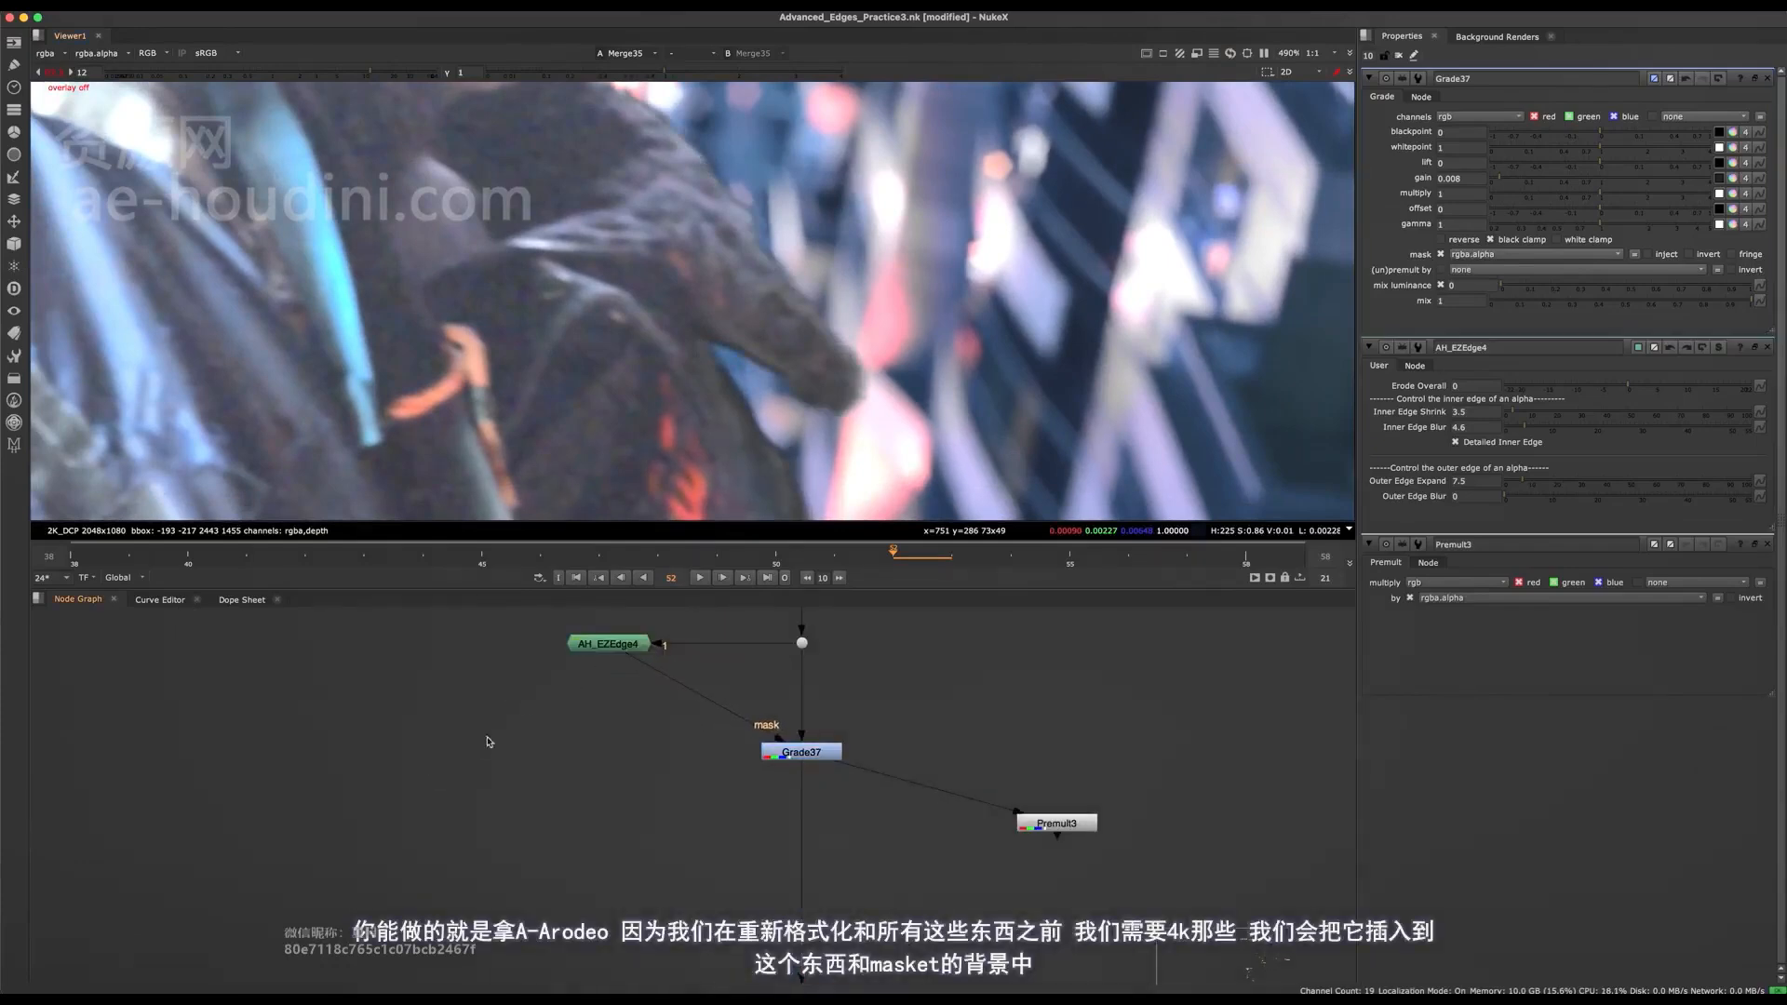
middle_click_drag(436, 700, 478, 779)
key("o")
Add a Reformat set to 4K_DCP above Roto63 and connect it to the Roto's bg input.
scroll(600, 796, "down", 8)
middle_click_drag(595, 851, 722, 889)
middle_click_drag(634, 617, 651, 756)
scroll(652, 756, "down", 3)
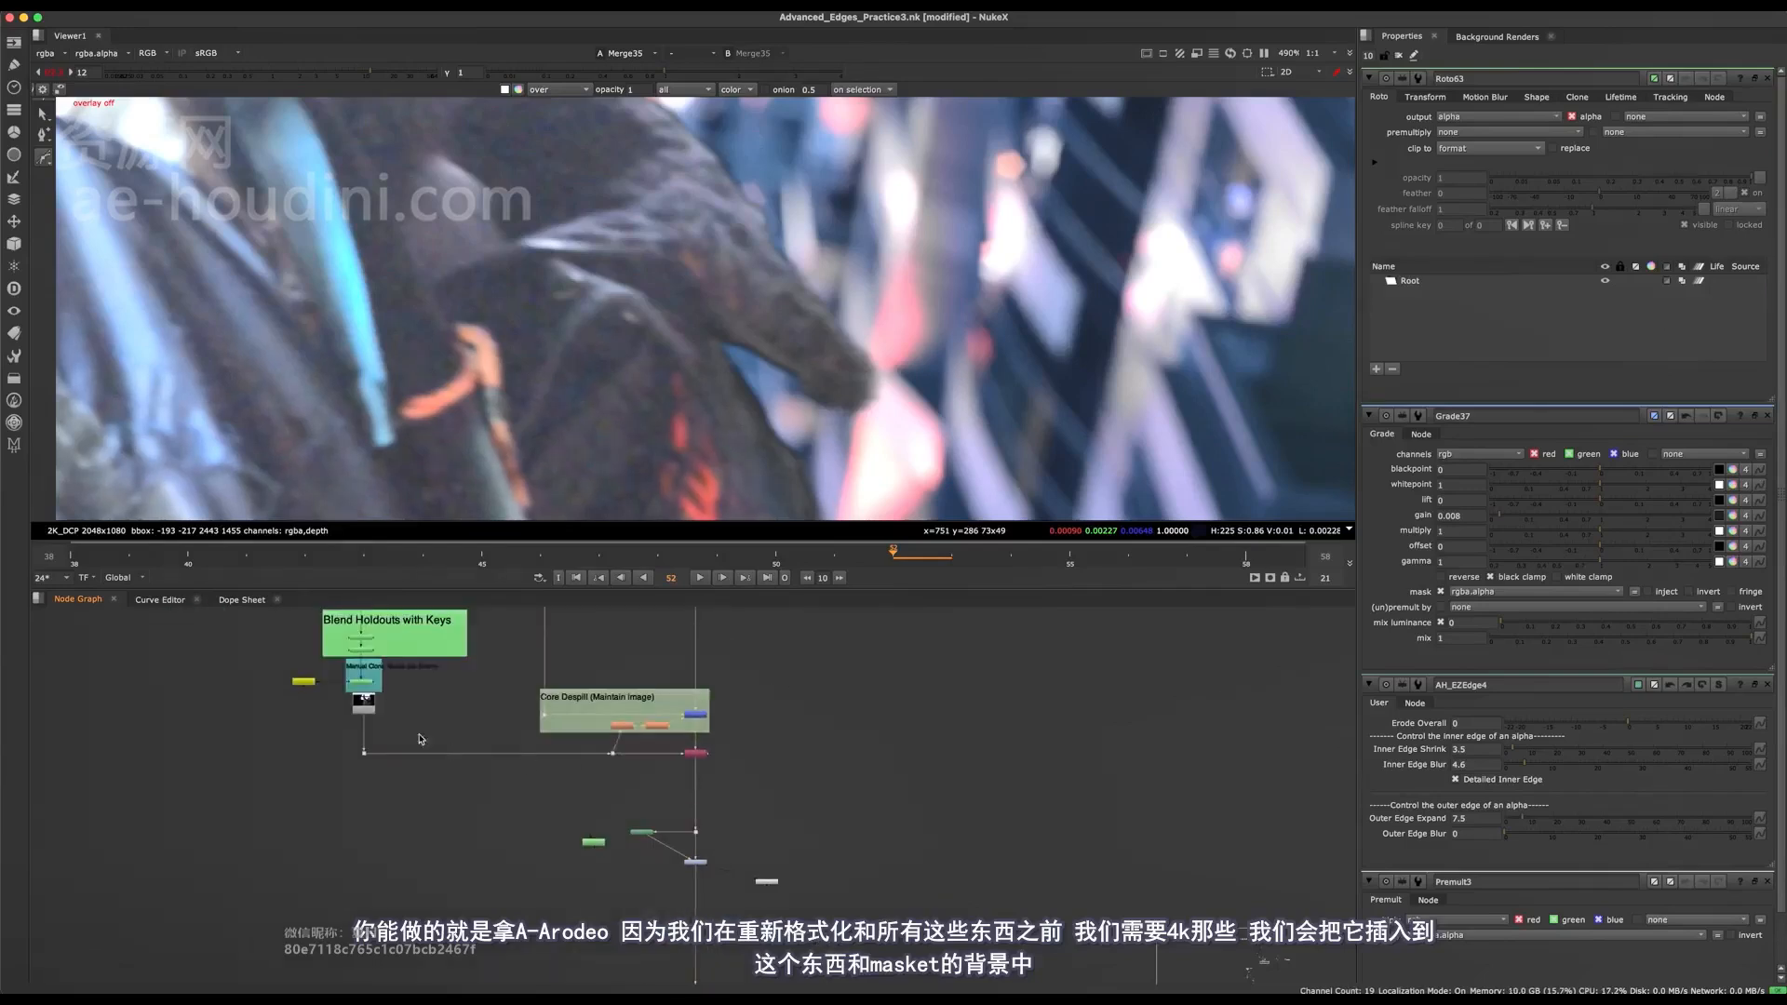
middle_click_drag(423, 742, 481, 968)
middle_click_drag(500, 731, 626, 666)
scroll(400, 820, "up", 5)
scroll(493, 718, "down", 5)
scroll(571, 655, "up", 6)
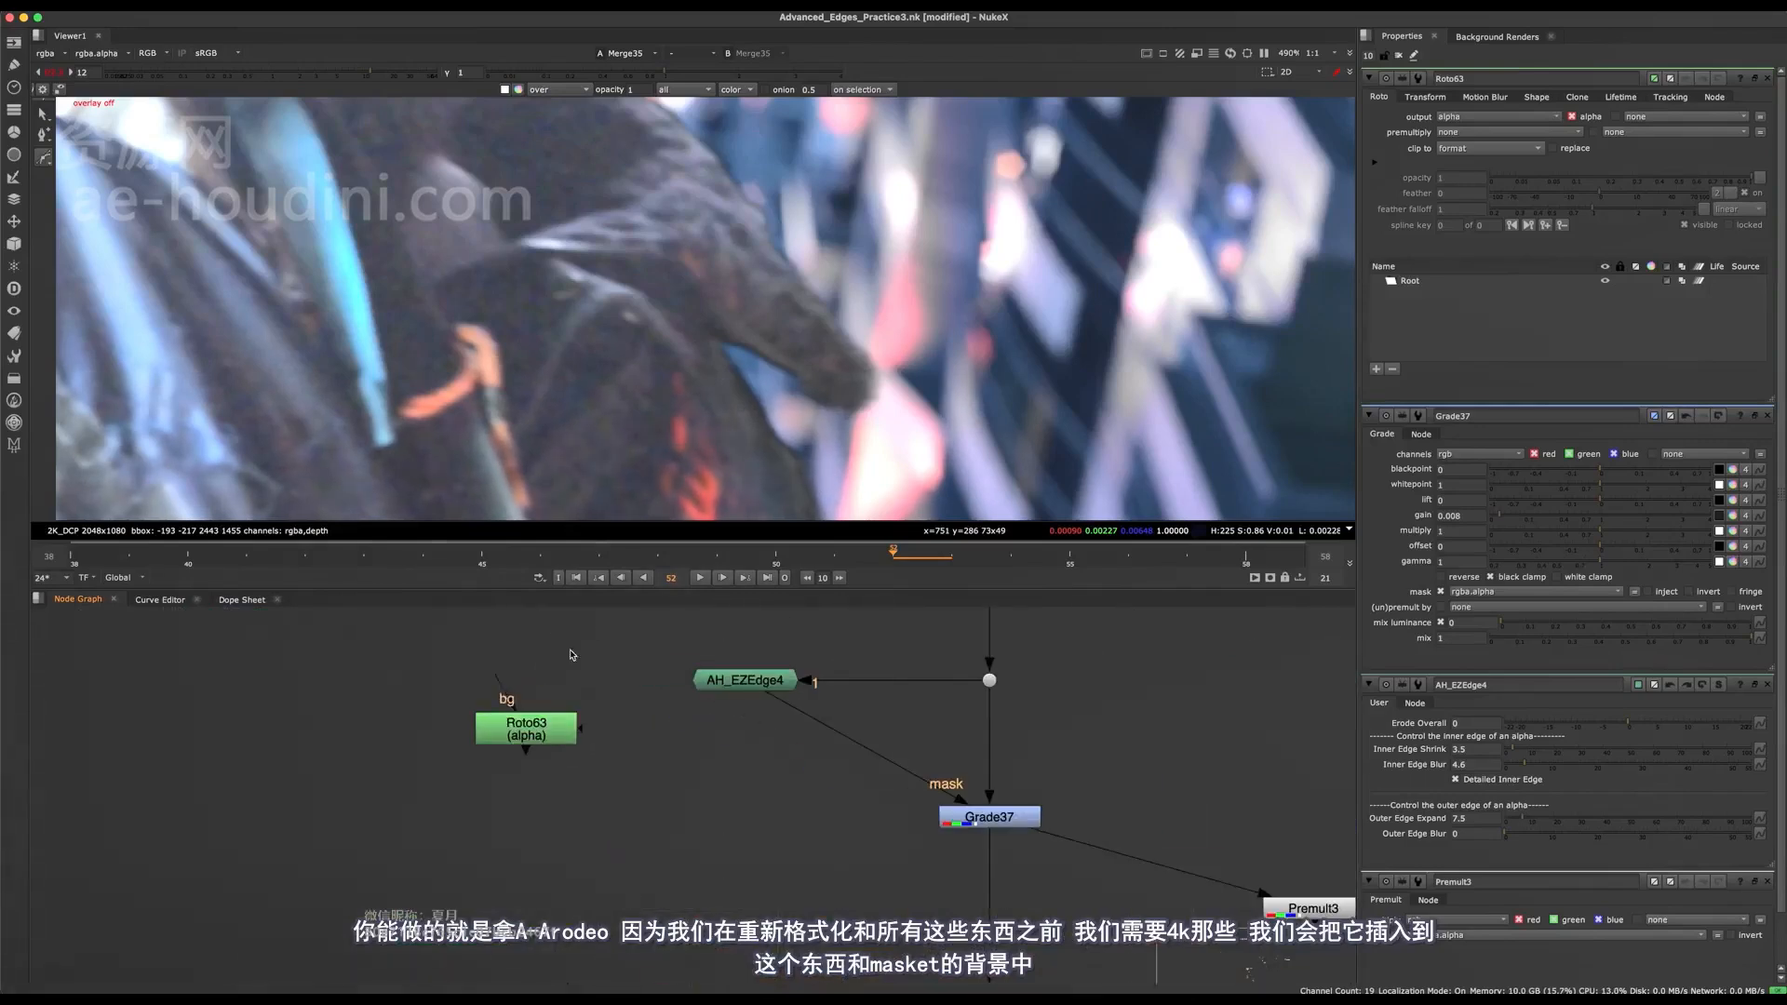
middle_click_drag(526, 614, 578, 806)
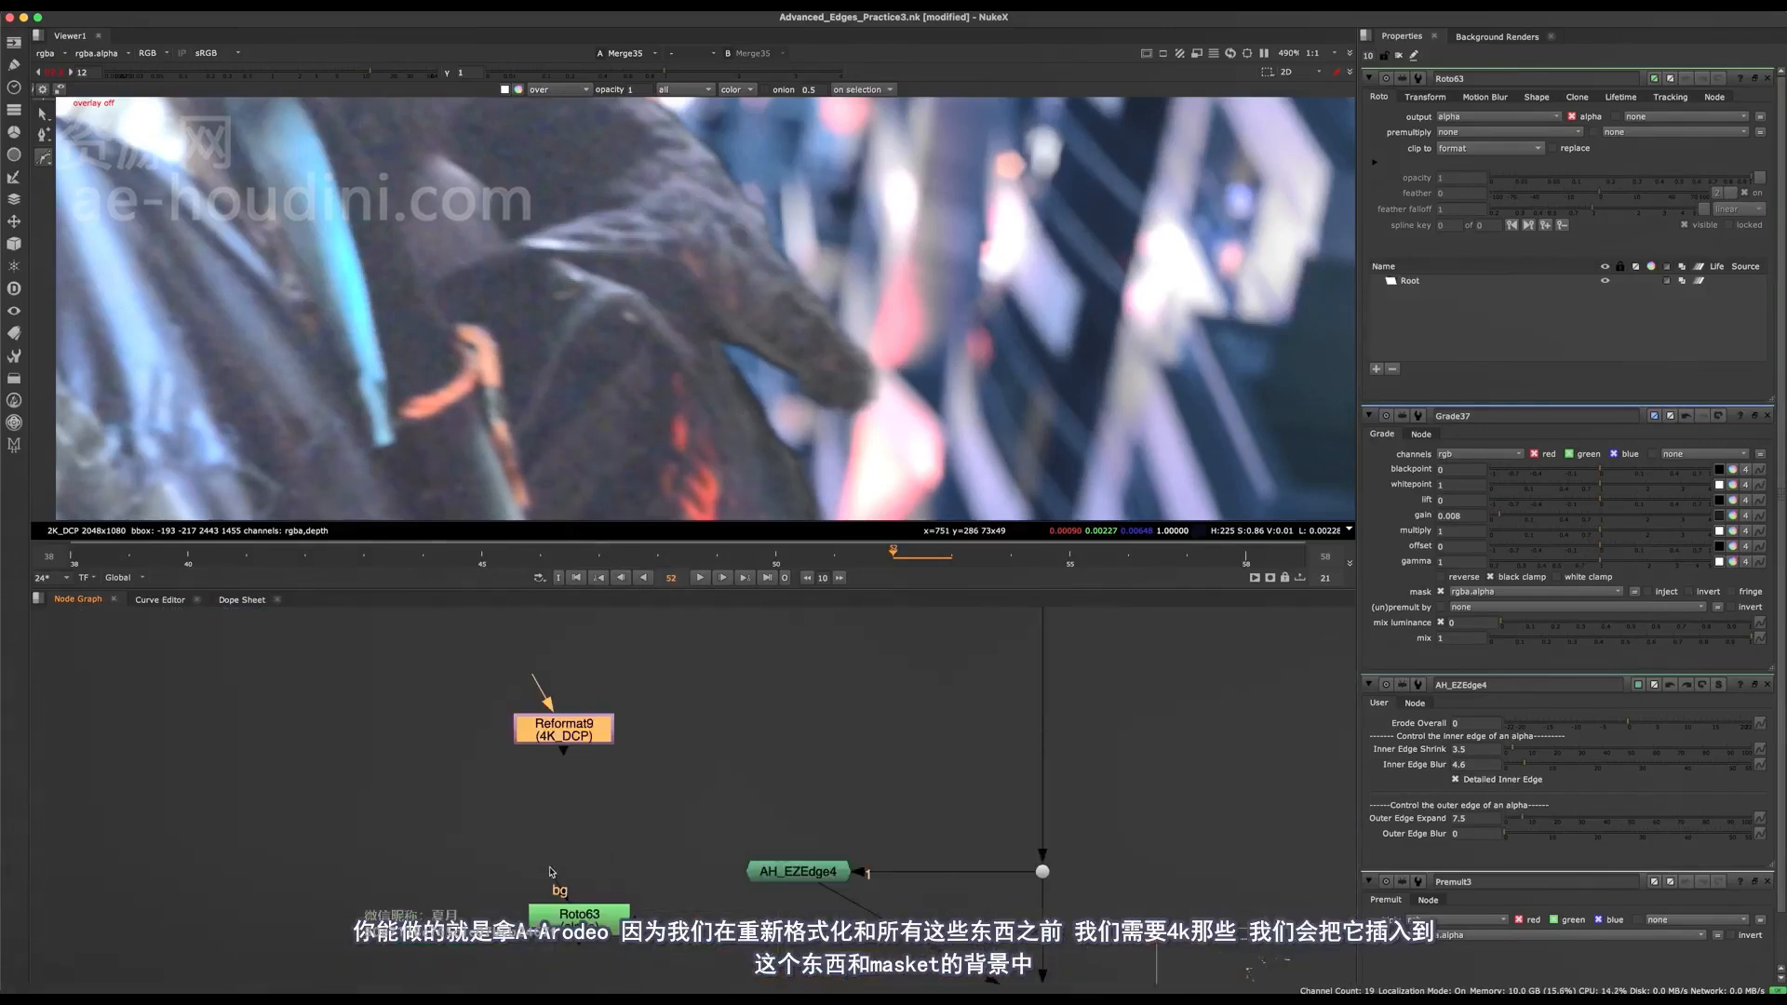
left_click_drag(574, 735, 572, 807)
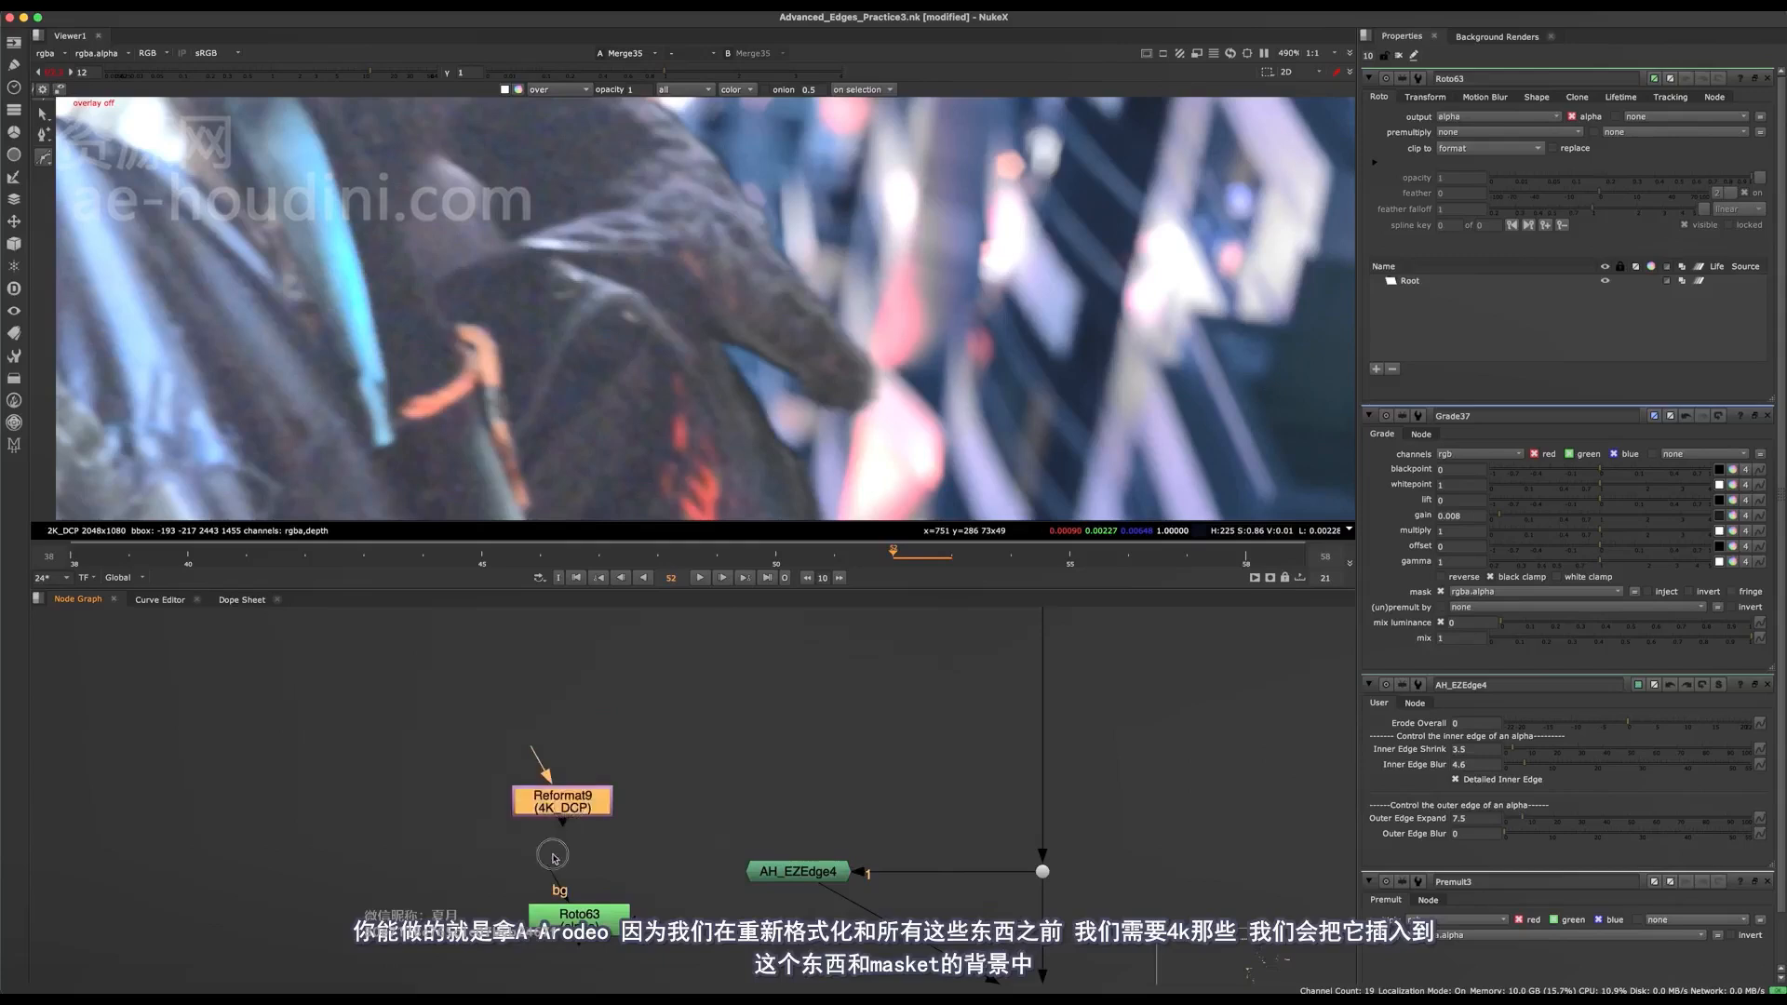
middle_click_drag(553, 858, 510, 779)
Merge Roto63 as A with AH_EZEdge4 as B using the mask operation, feed it into Grade37's mask input, and view the merge.
key("m")
left_click_drag(674, 831, 868, 851)
left_click_drag(788, 945, 880, 858)
left_click_drag(802, 922, 771, 942)
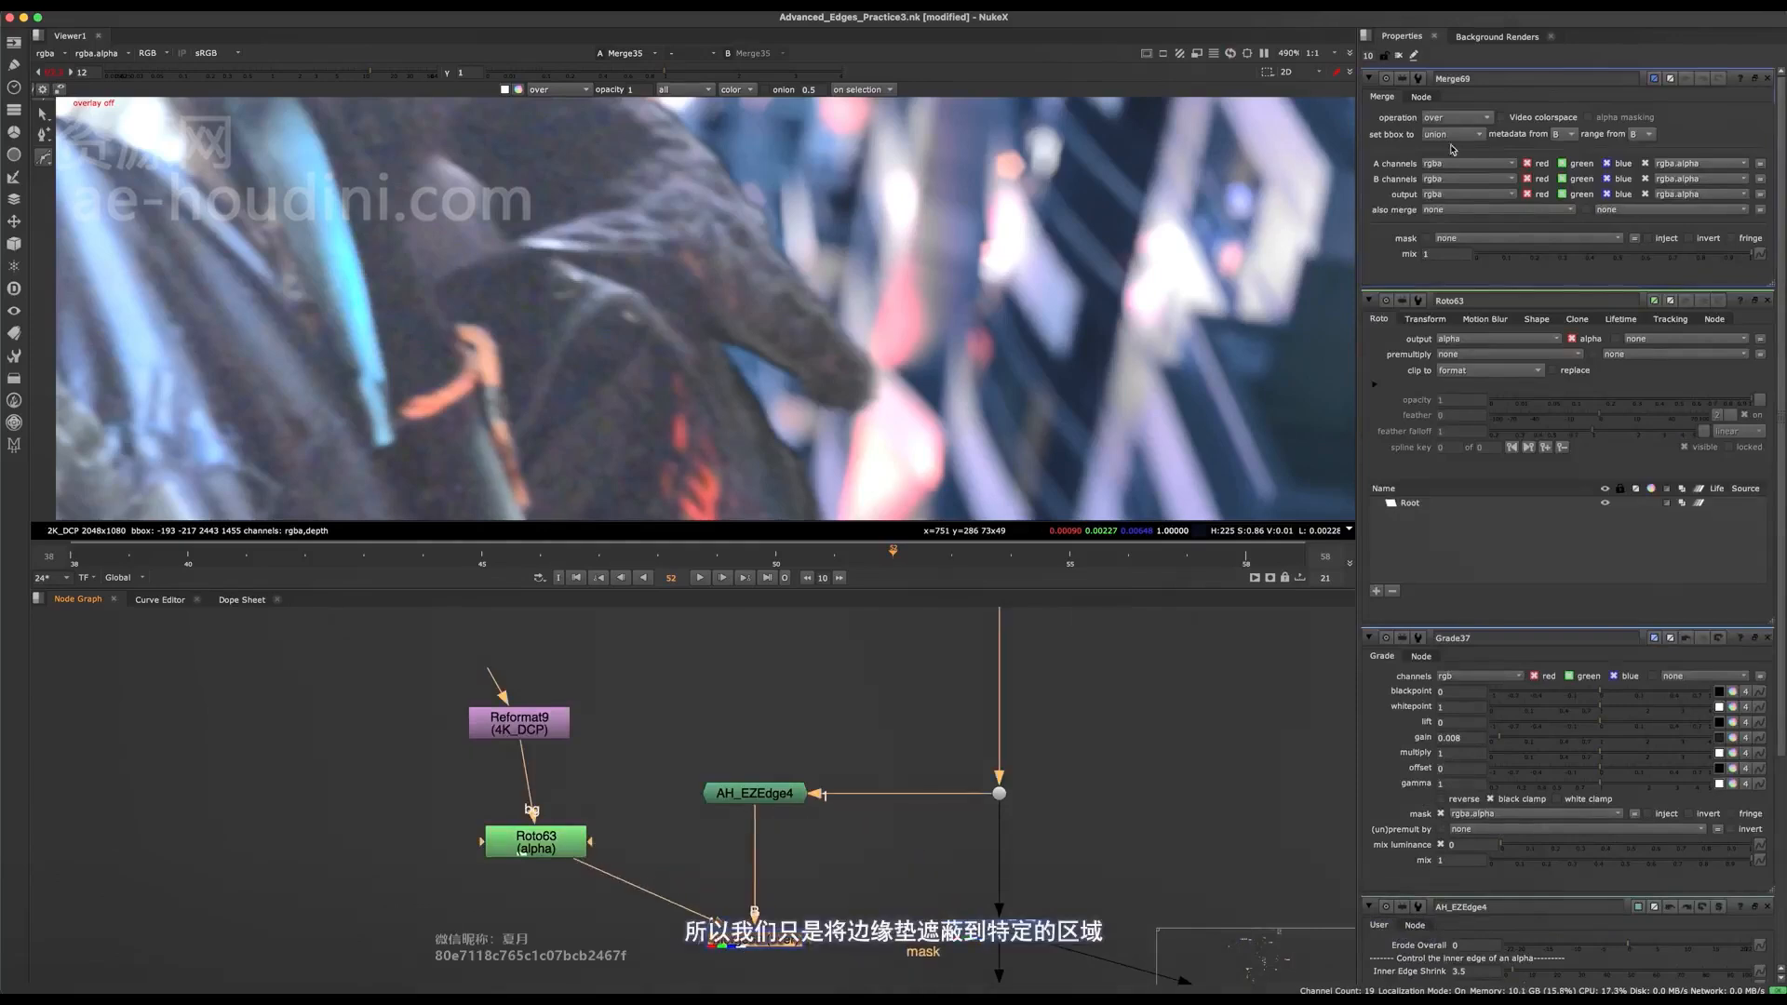
left_click(1458, 117)
left_click(1458, 238)
key("1")
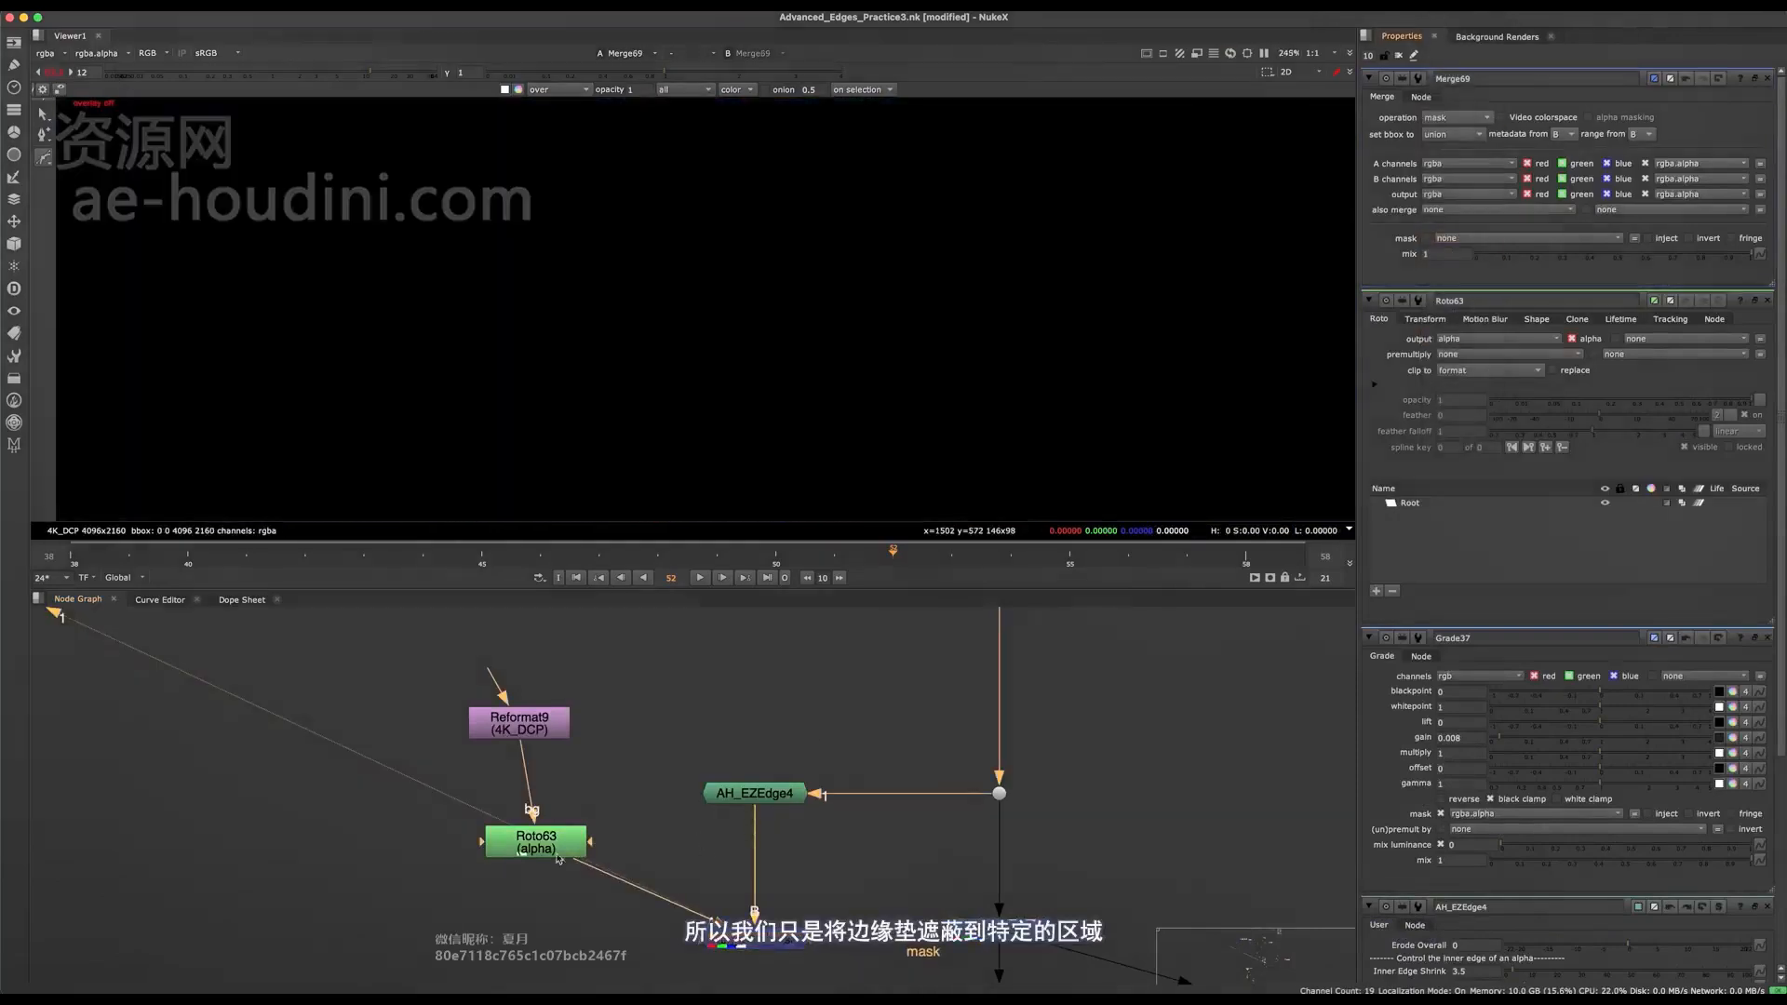
Open Roto63 and draw a closed Bezier shape around the character's hand area.
left_click(535, 841)
double_click(535, 841)
scroll(757, 324, "down", 4)
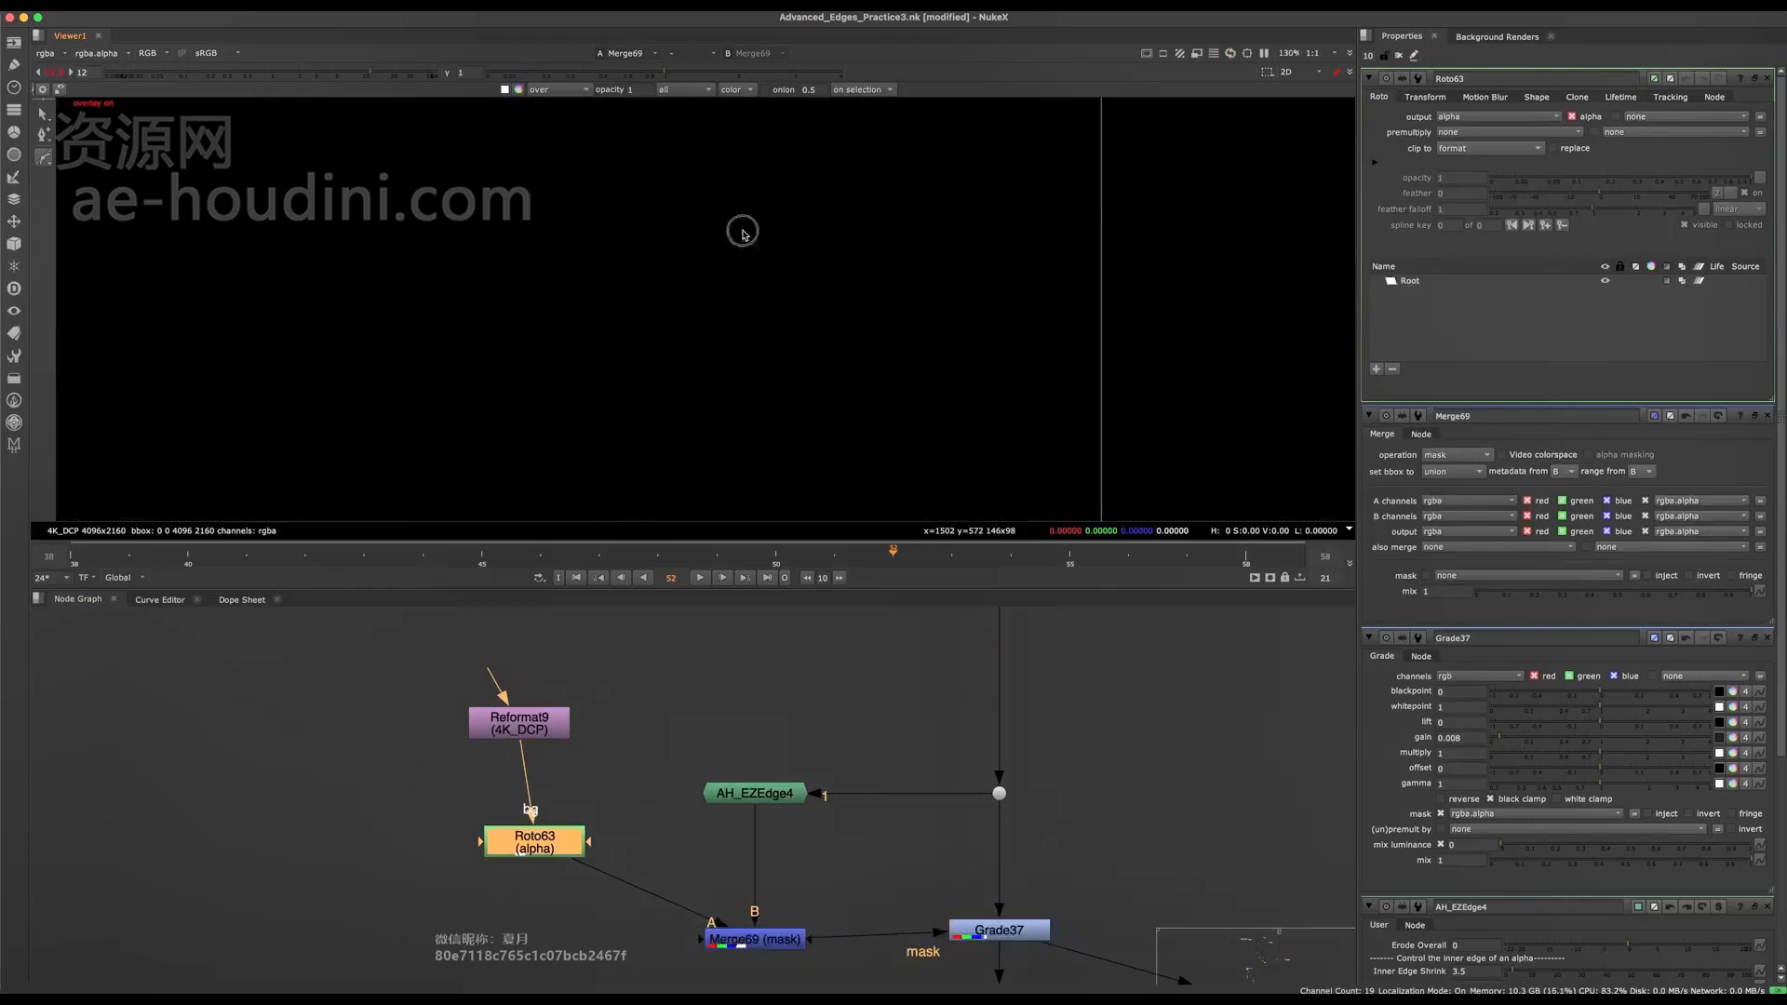
left_click_drag(786, 209, 633, 368)
left_click_drag(636, 502, 684, 539)
left_click_drag(1002, 401, 1028, 337)
key("Return")
middle_click_drag(927, 348, 886, 343)
scroll(859, 358, "down", 4)
left_click_drag(1053, 148, 656, 470)
Show the merged mask's alpha, expand the Bezier's feather outward, and select all of the shape's points.
middle_click_drag(703, 836, 650, 766)
middle_click_drag(802, 375, 777, 391)
key("a")
mouse_move(778, 391)
left_mouse_down()
mouse_move(686, 391)
mouse_move(920, 346)
mouse_move(712, 345)
mouse_move(782, 359)
mouse_move(829, 402)
left_mouse_up()
key("e")
key("e")
key("e")
left_click(538, 240)
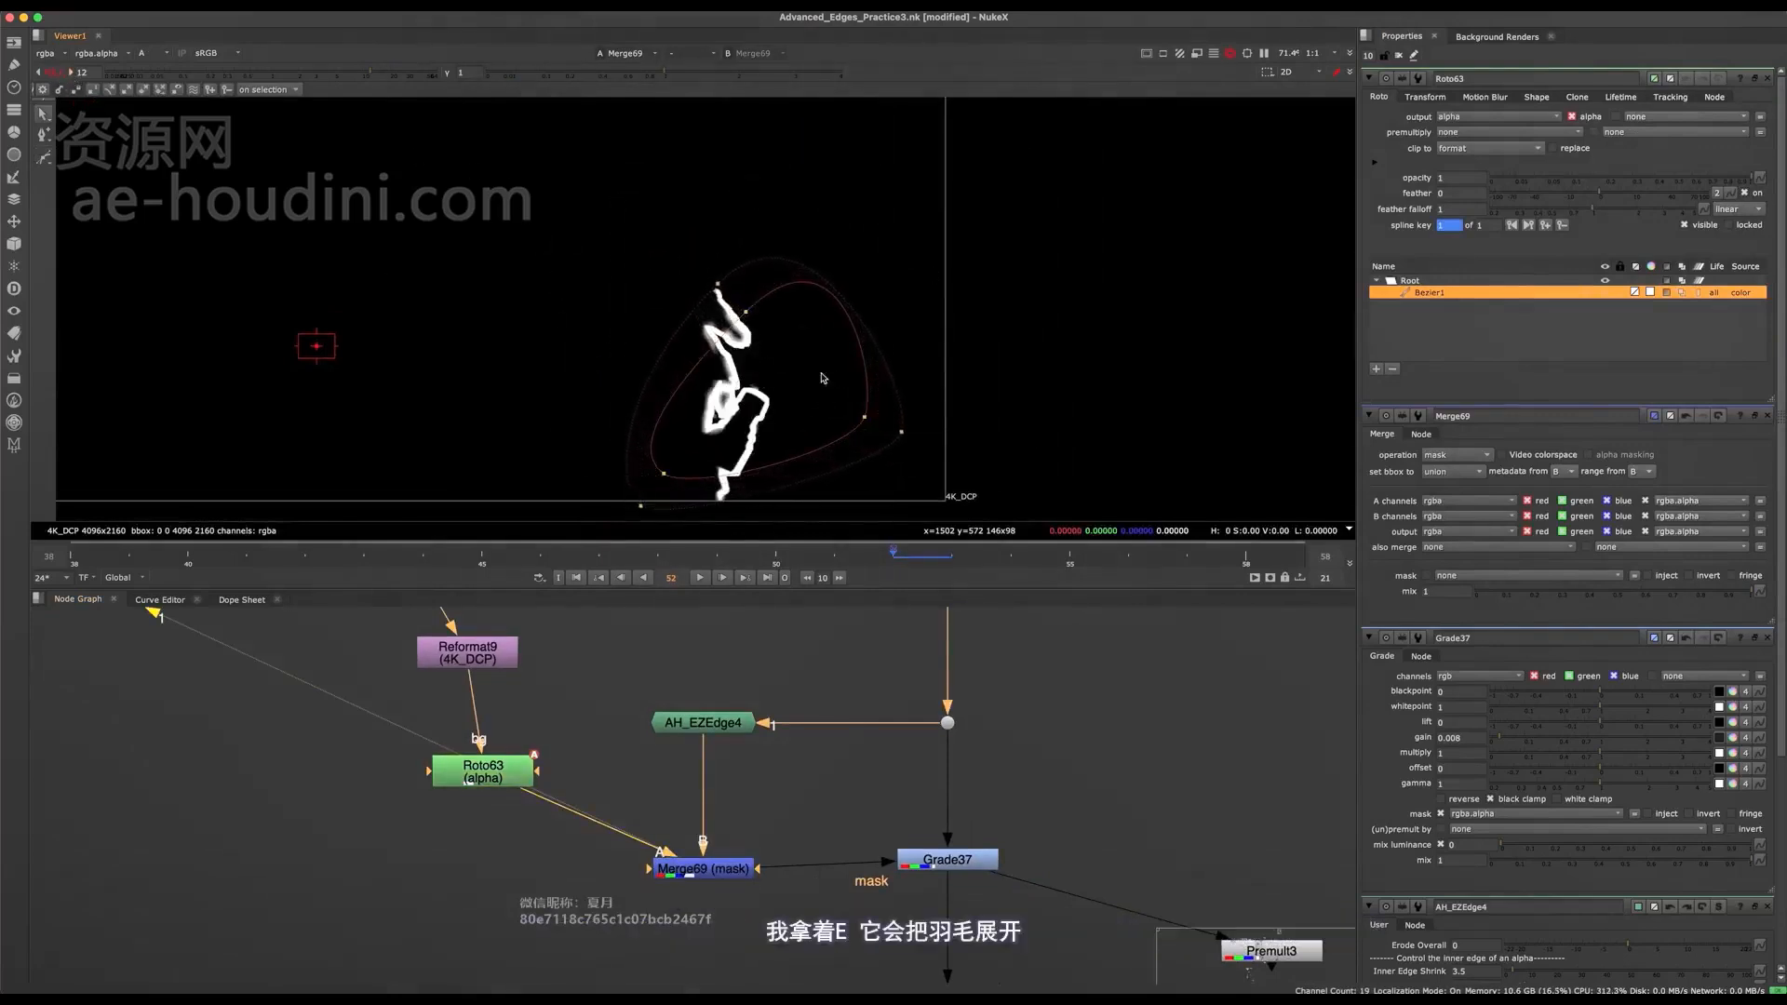
key("ctrl+a")
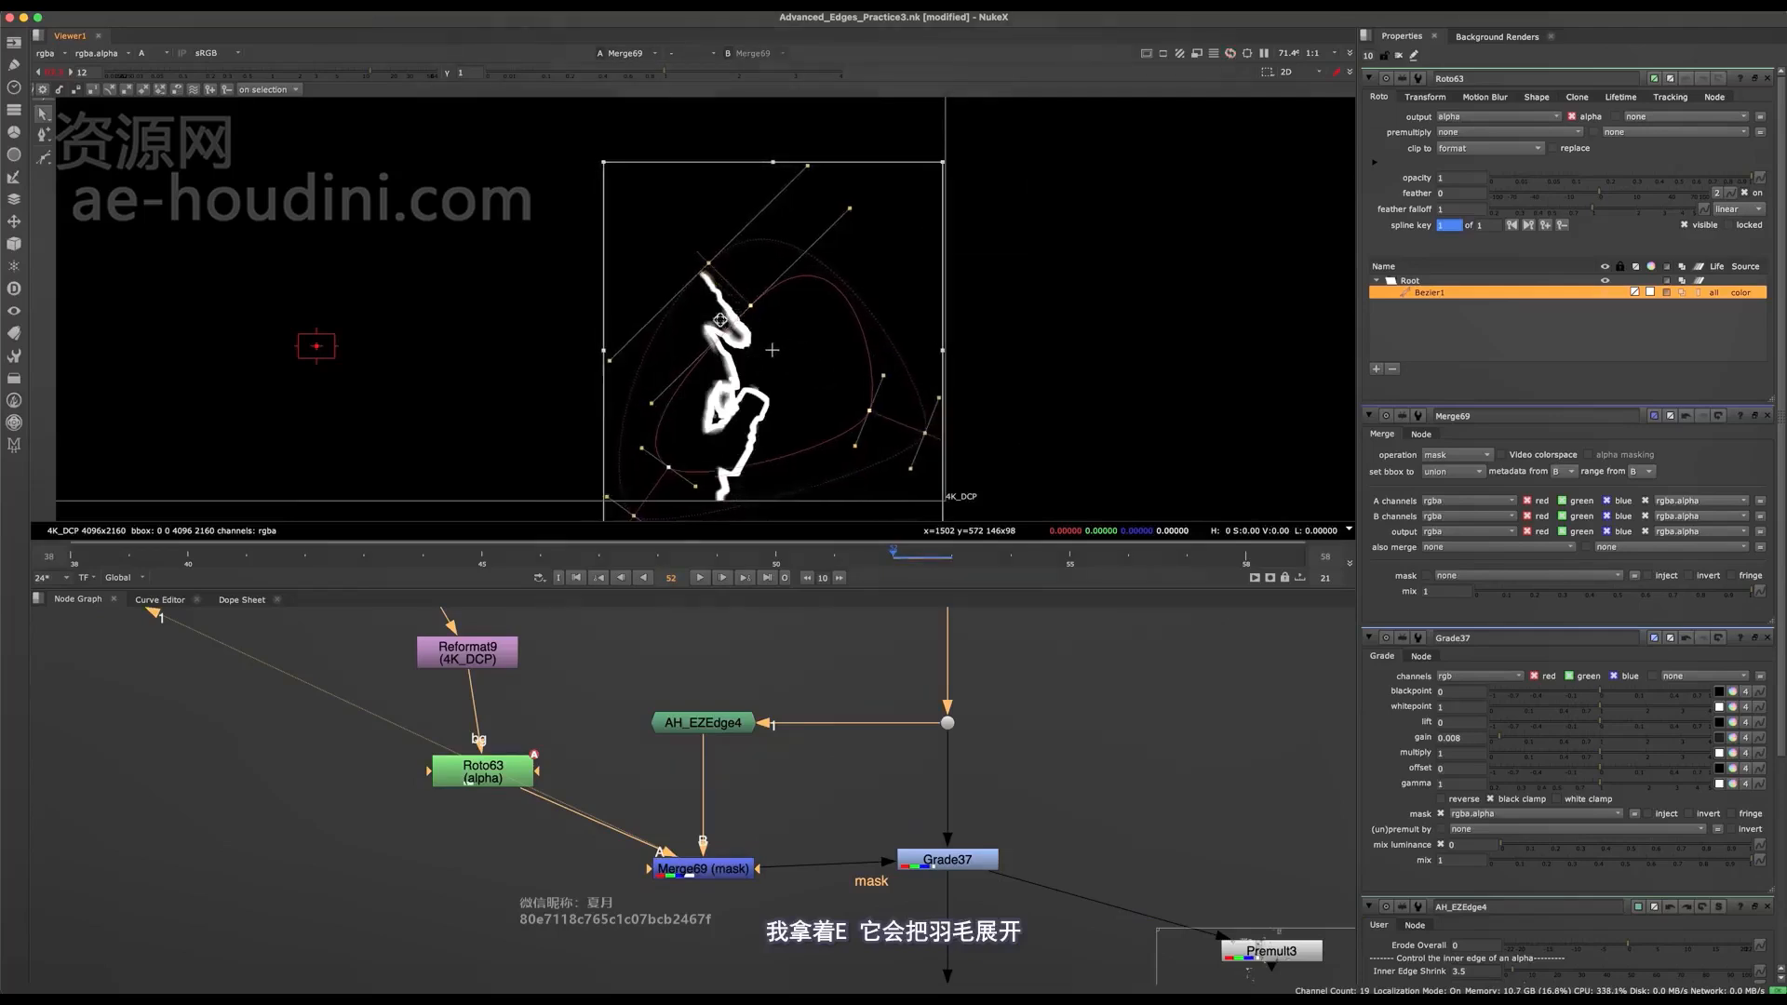
Reset the viewer gain to 1 and view Grade37's colour output around the hand edges.
left_click(53, 75)
middle_click_drag(935, 861, 714, 764)
left_click(714, 764)
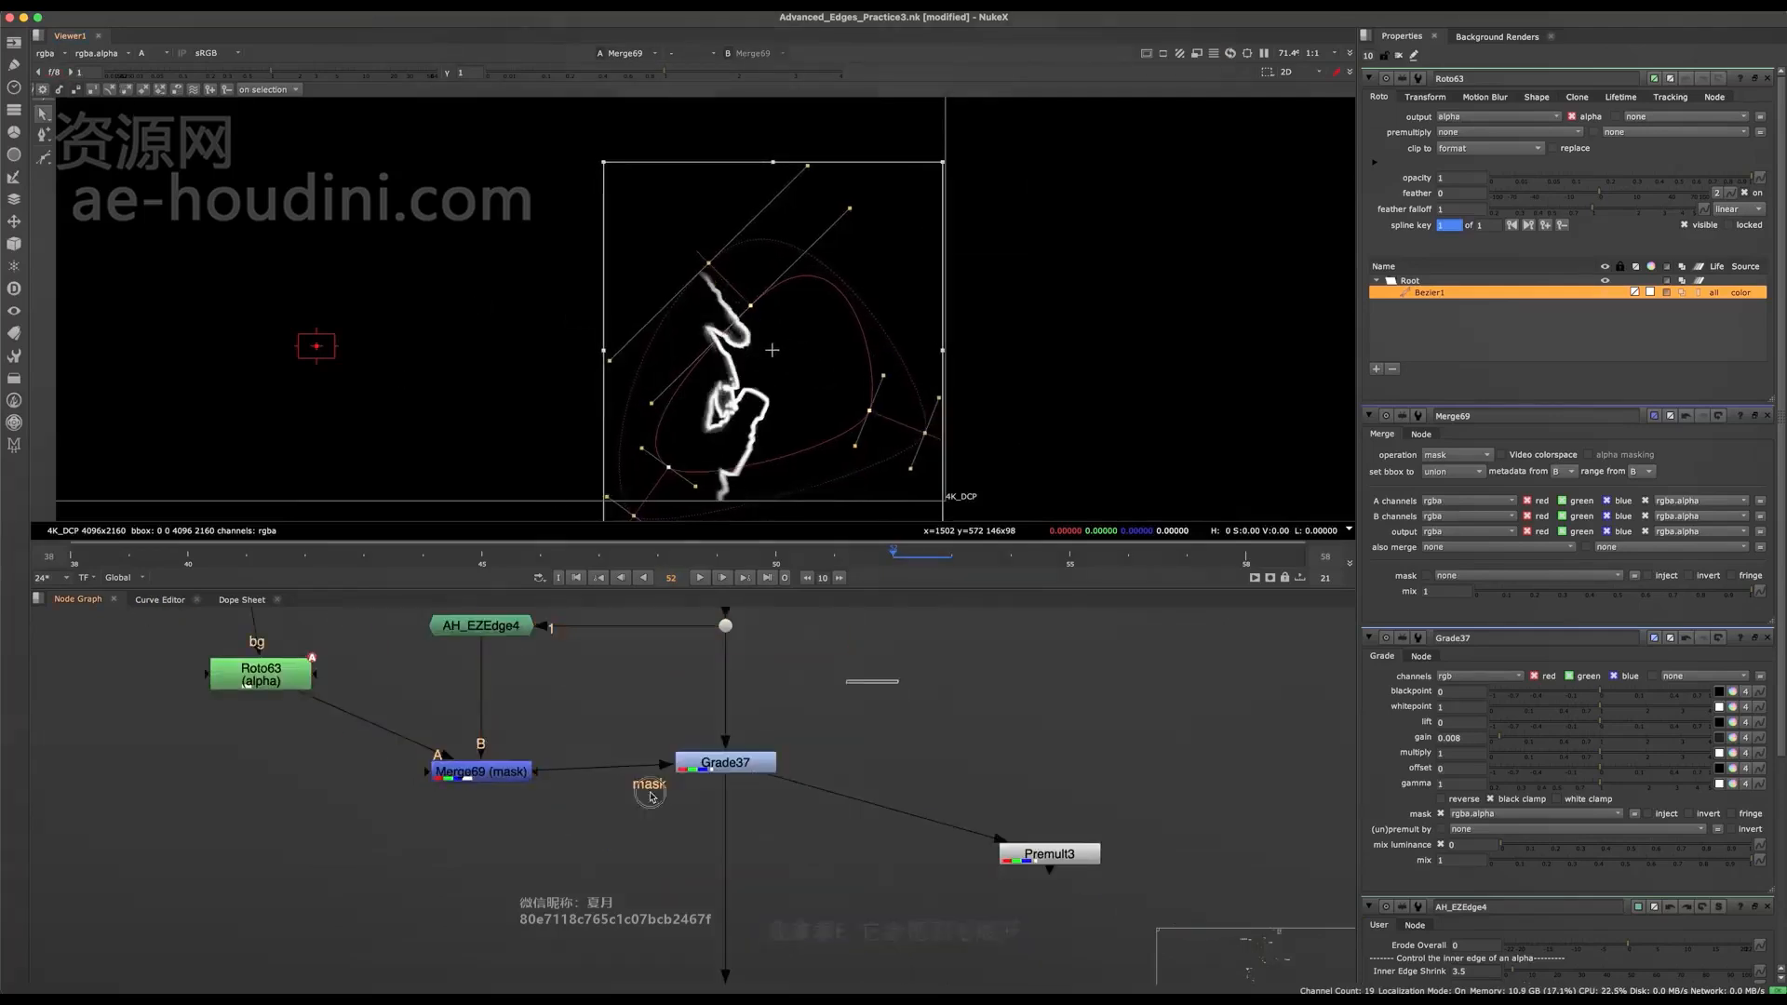
key("1")
key("a")
middle_click_drag(747, 400, 740, 376)
scroll(741, 376, "up", 5)
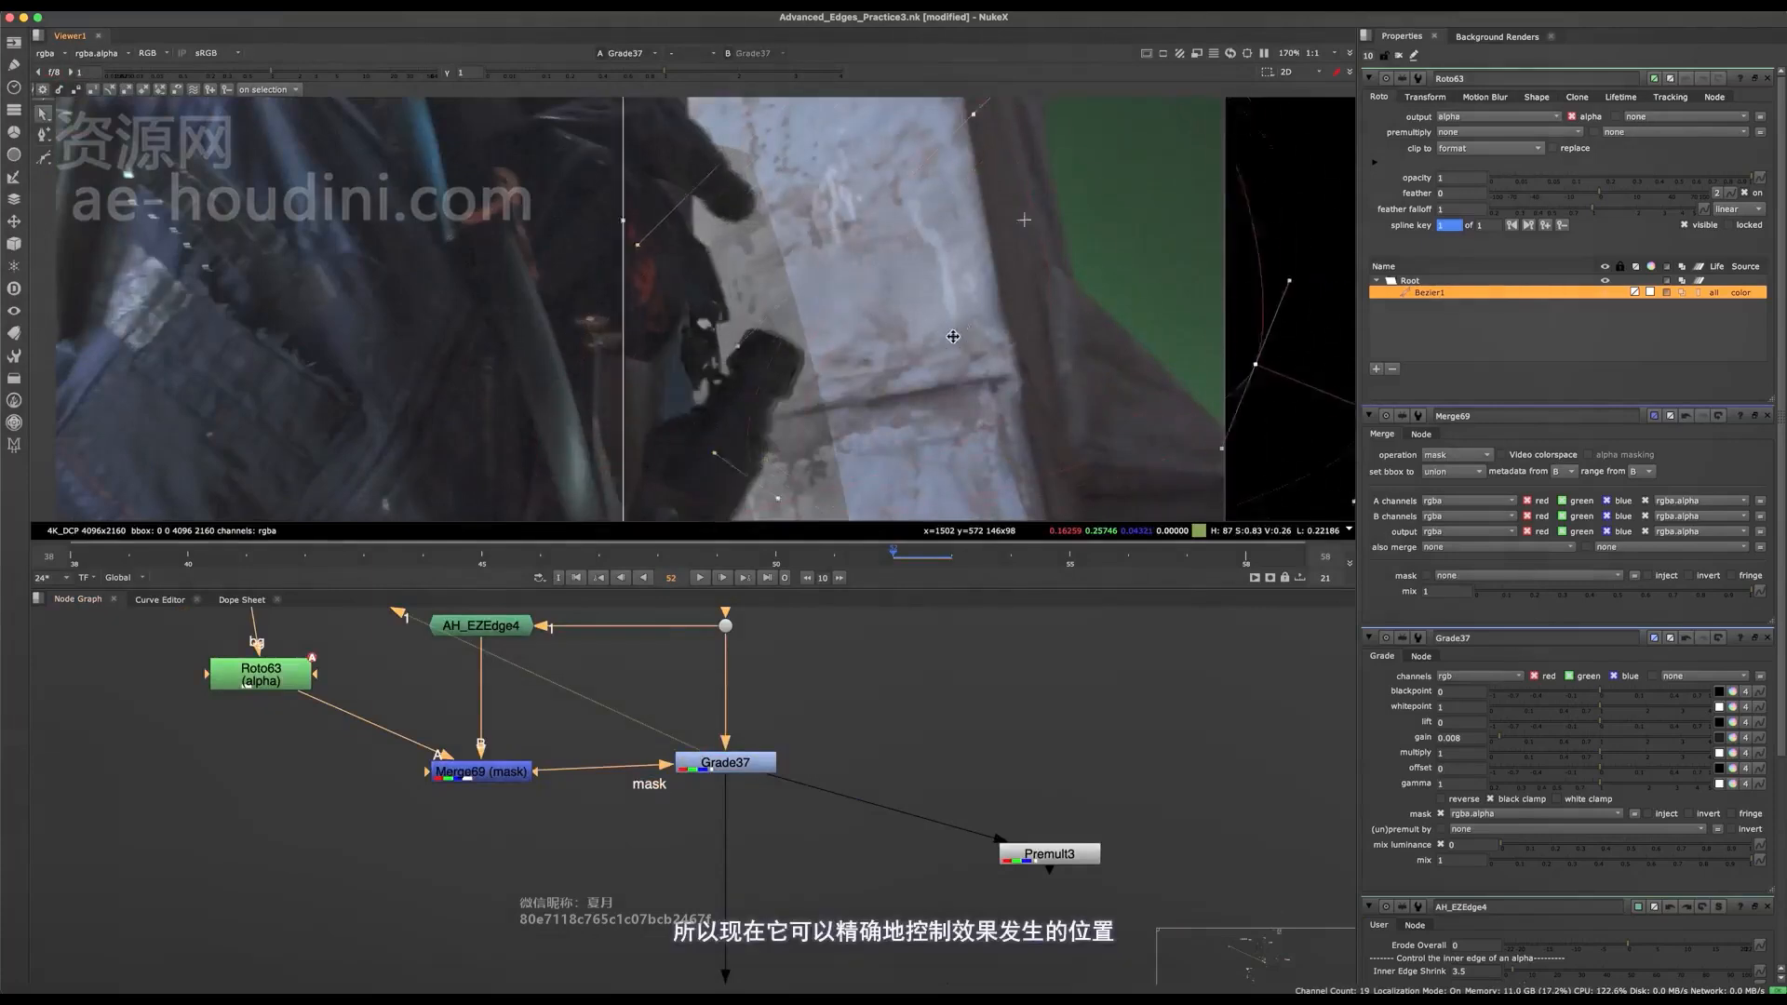
View the Merge35 comp at a viewer gain of 8.8 and examine the hand edges against the background.
scroll(691, 916, "down", 5)
scroll(691, 916, "down", 5)
middle_click_drag(982, 723, 821, 680)
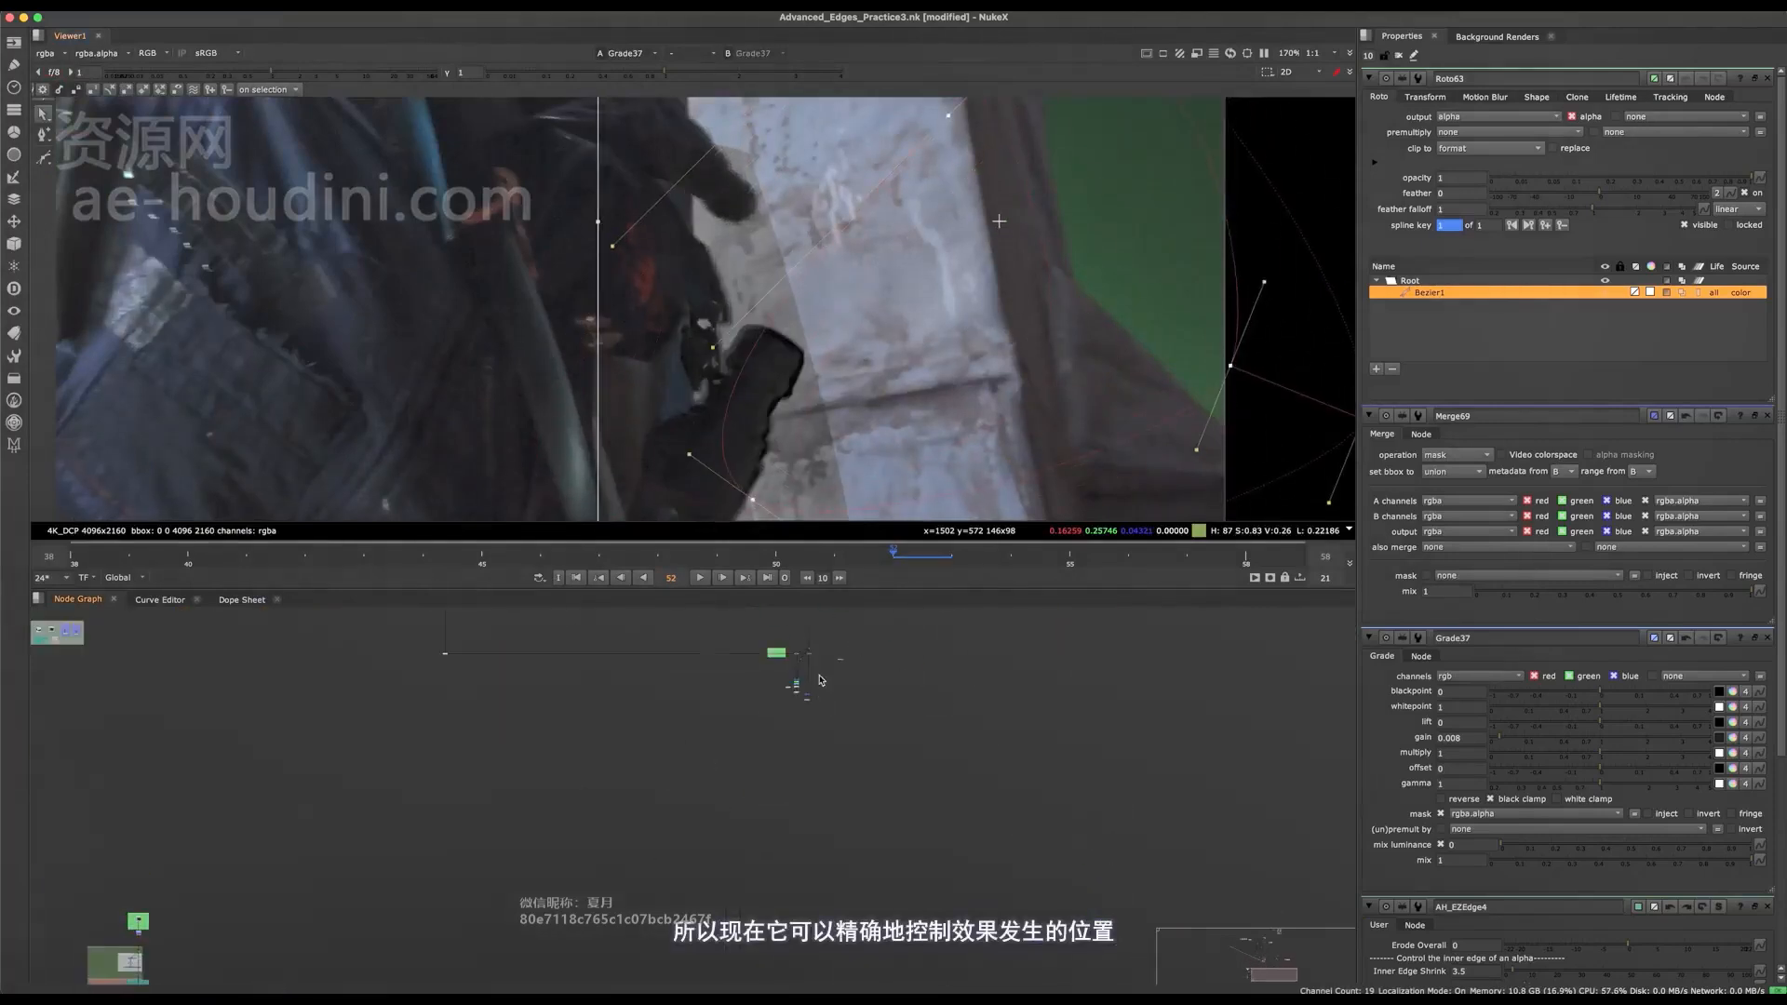
scroll(823, 681, "up", 4)
scroll(819, 618, "up", 3)
middle_click_drag(819, 618, 838, 722)
scroll(829, 735, "up", 3)
left_click_drag(840, 722, 744, 749)
key("1")
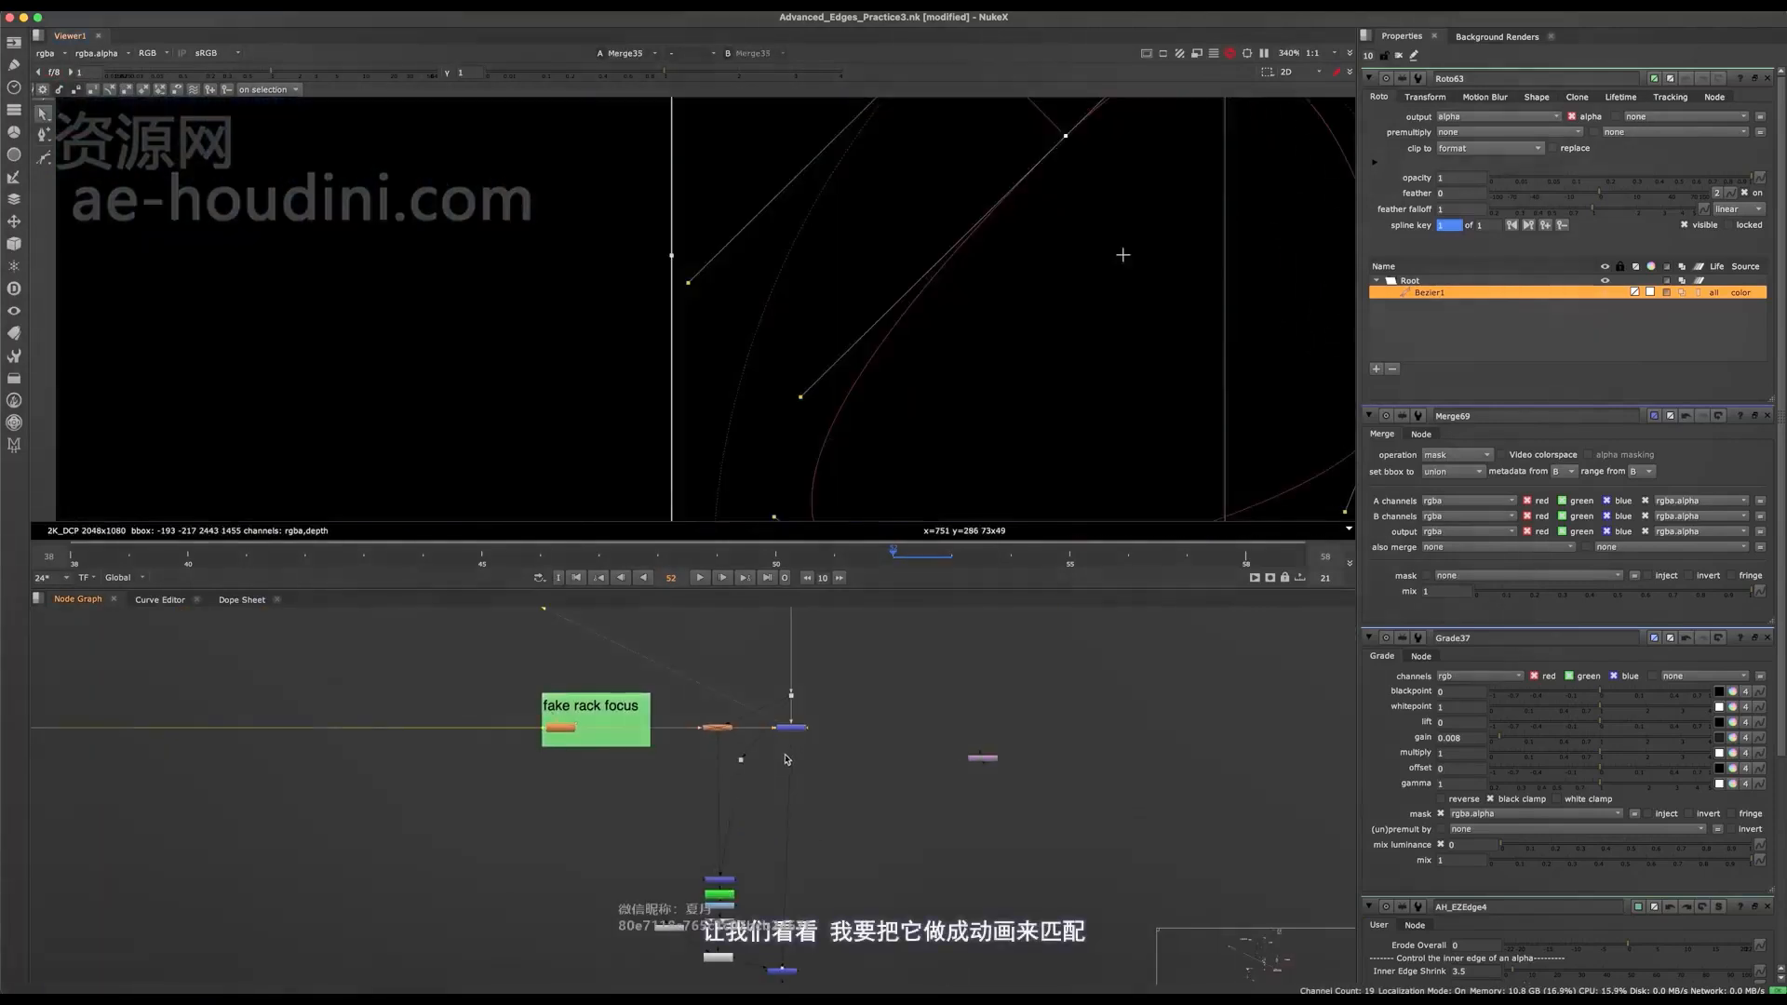
left_click(312, 74)
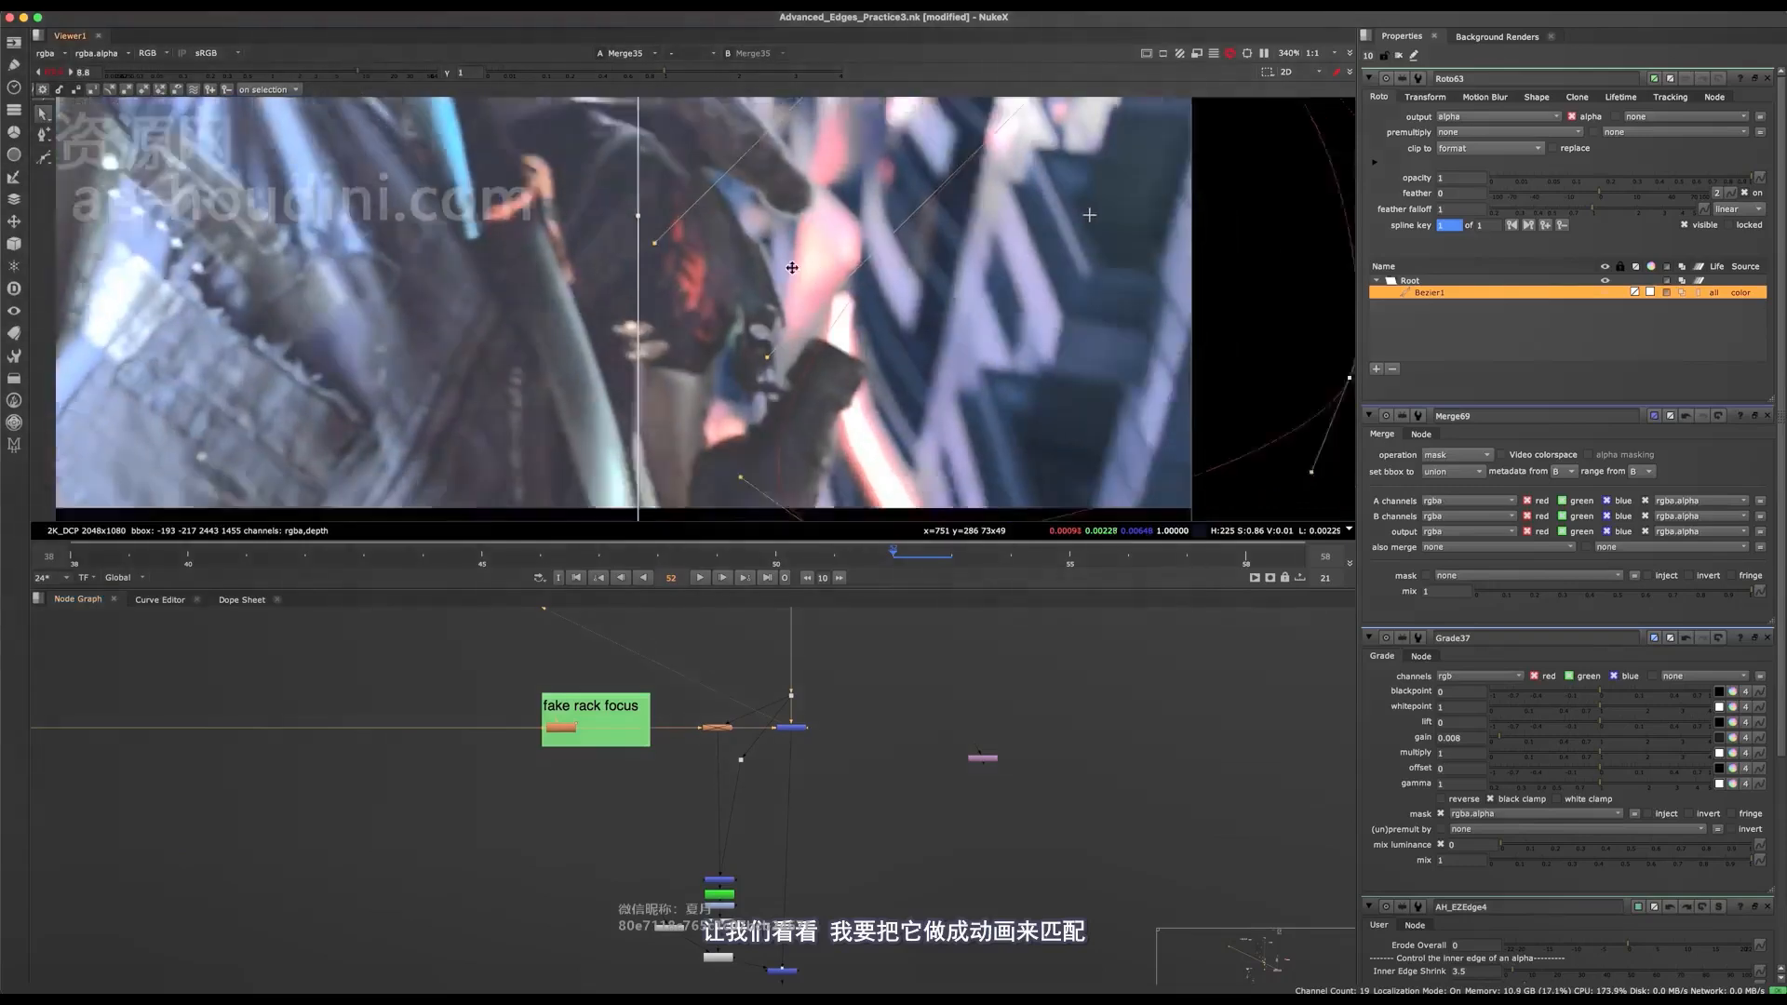
scroll(929, 355, "down", 4)
left_click_drag(1006, 229, 904, 269)
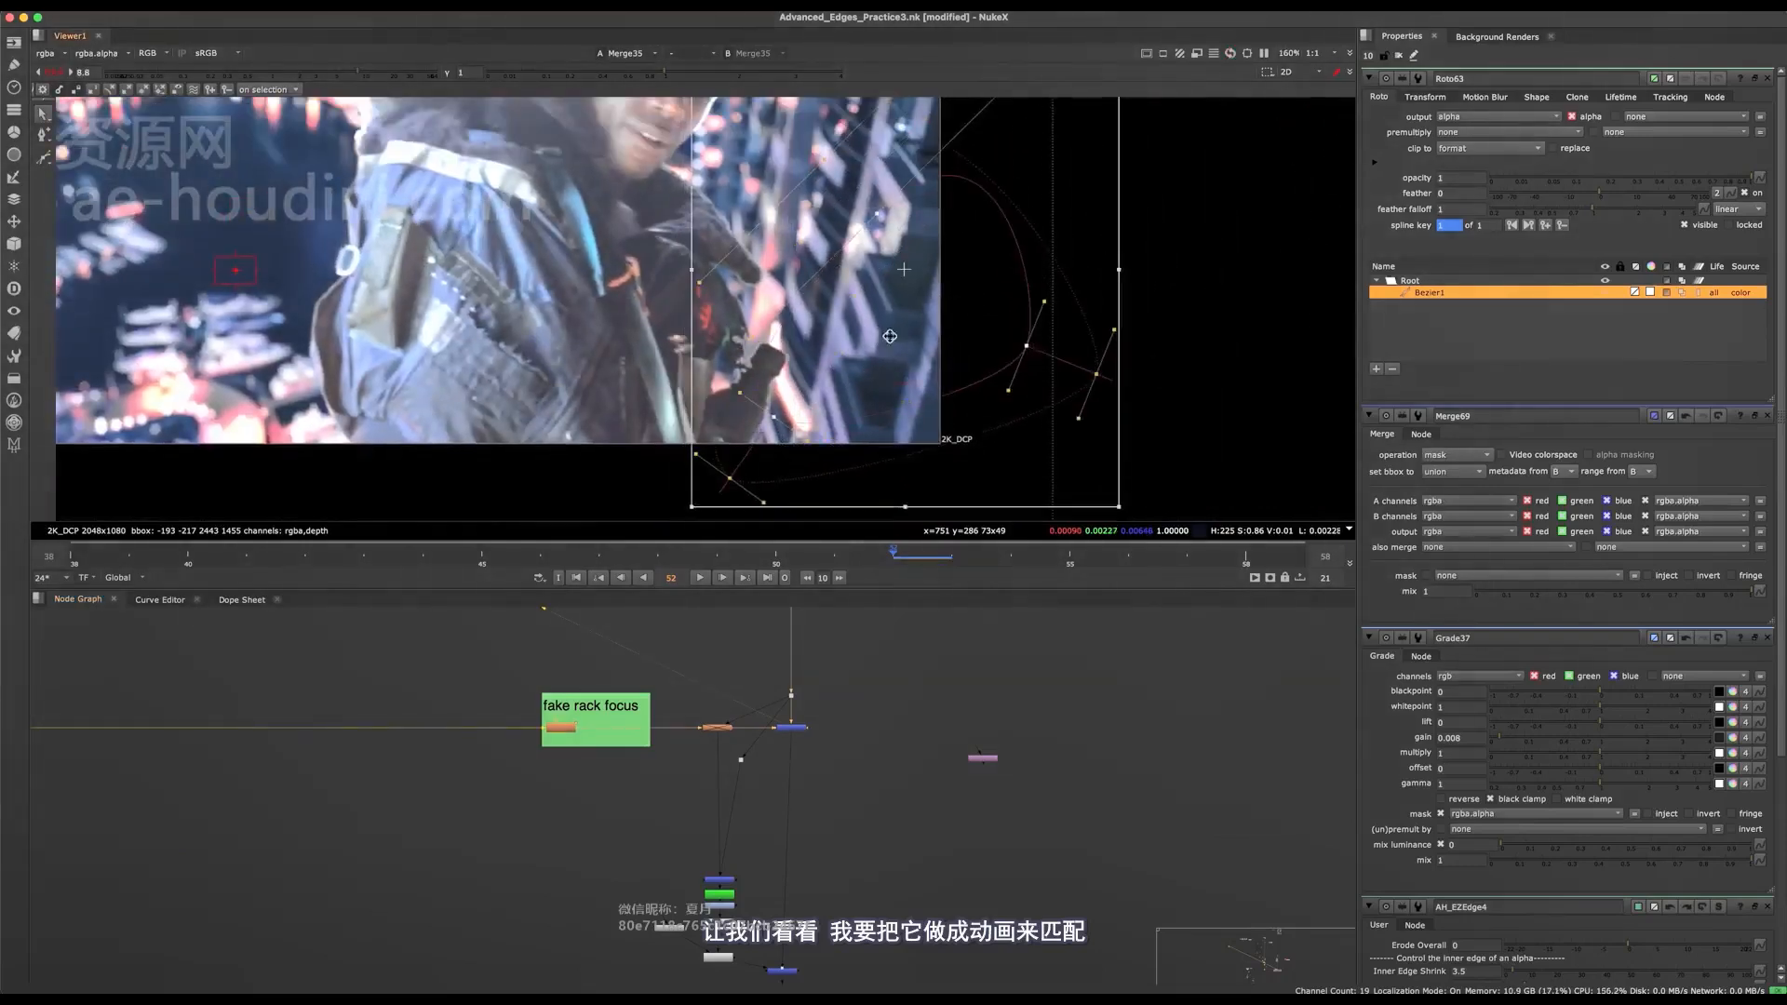
scroll(788, 376, "up", 3)
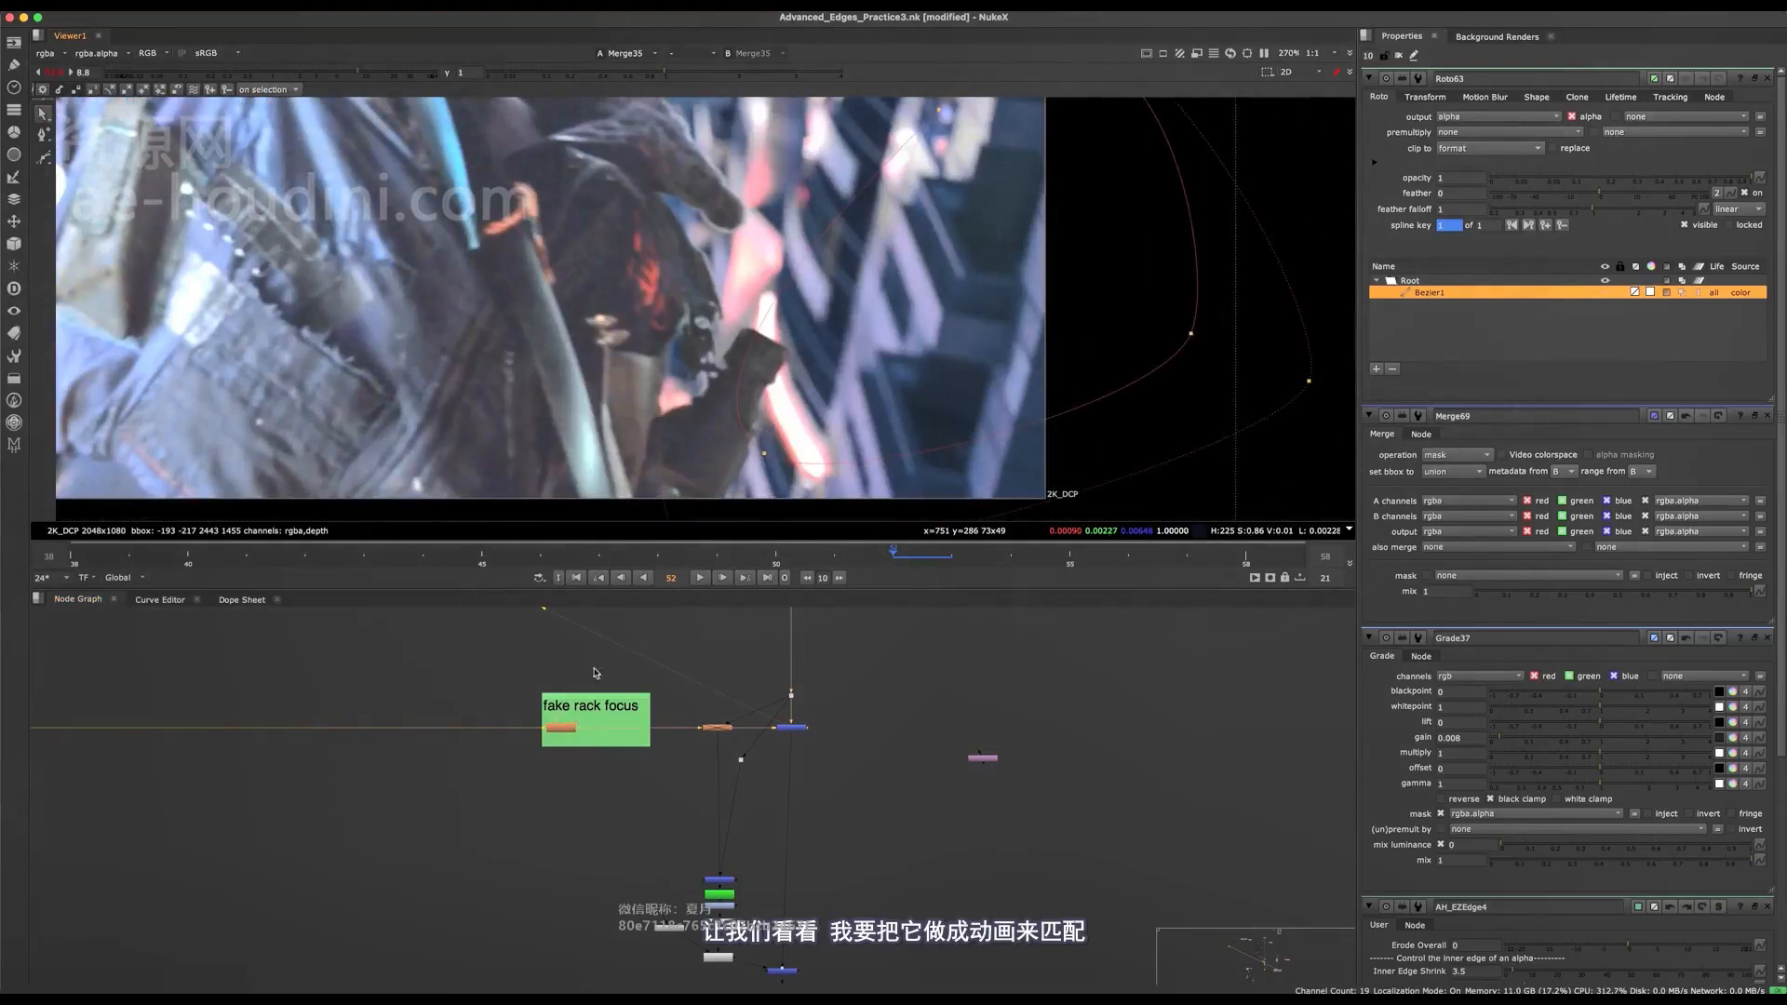
Return to Grade37, compare the comp with it off and on, and move the node slightly down.
middle_click_drag(597, 673, 780, 484)
middle_click_drag(388, 685, 547, 810)
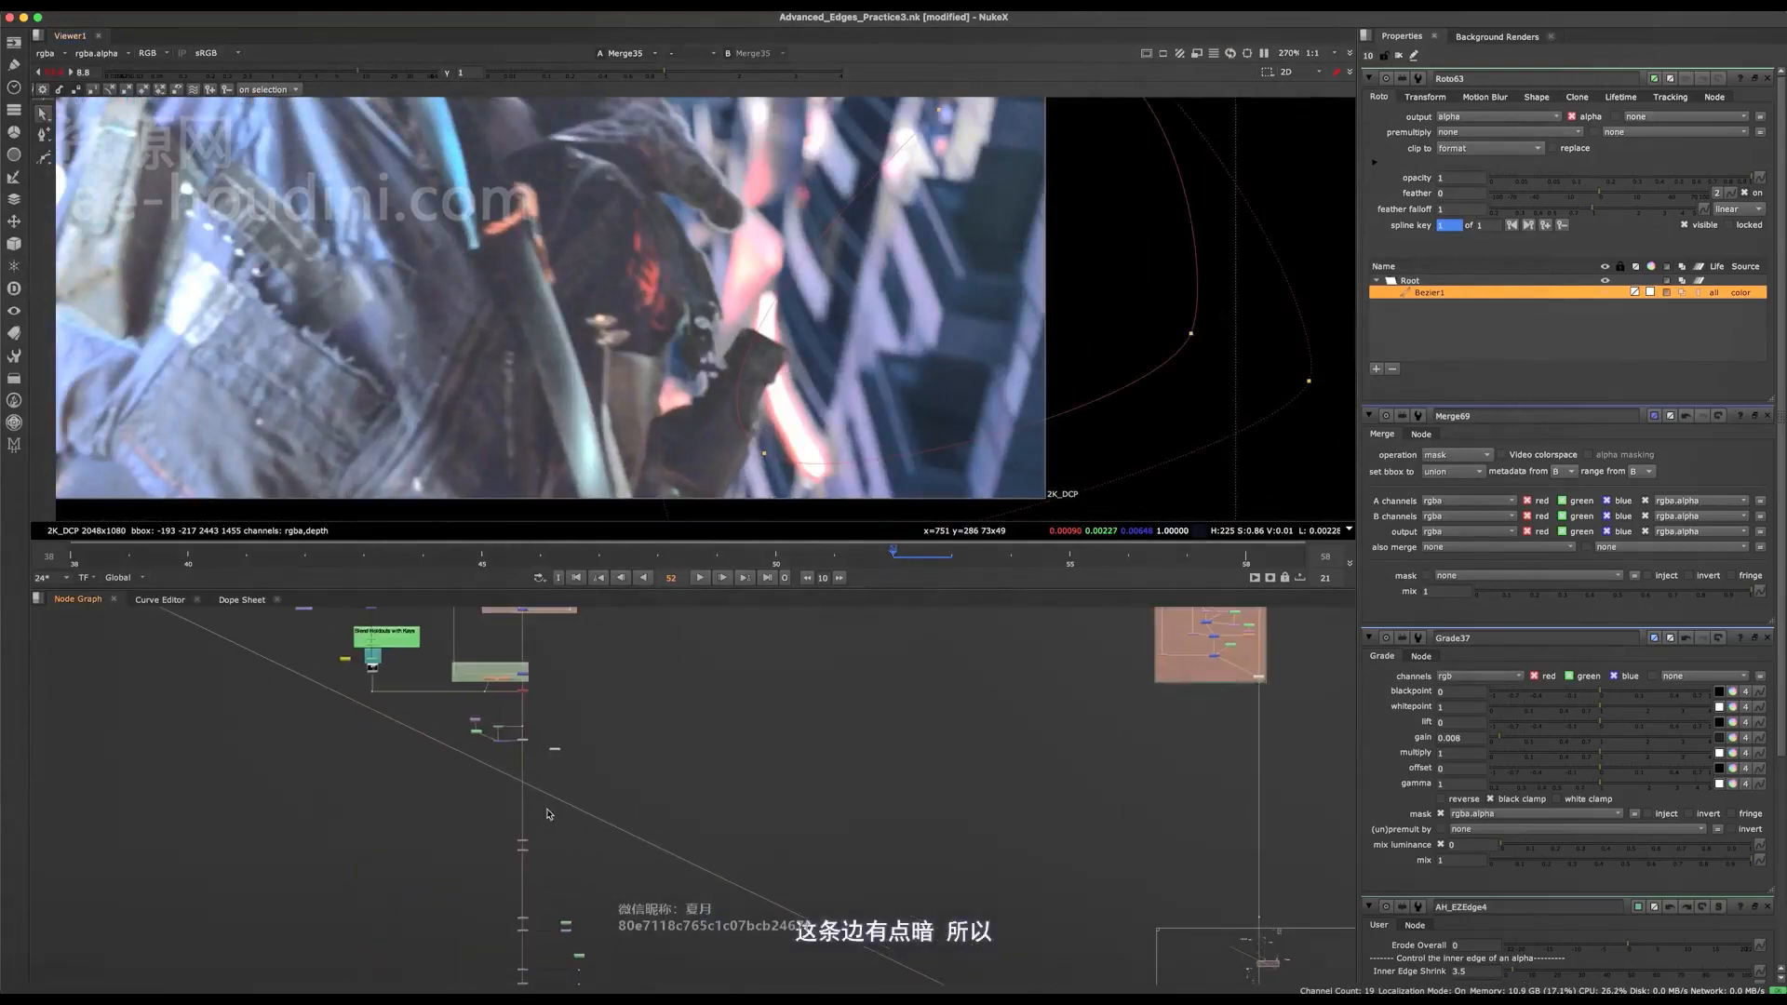
middle_click_drag(529, 750, 757, 831)
scroll(540, 738, "up", 9)
left_click(512, 696)
scroll(511, 696, "up", 6)
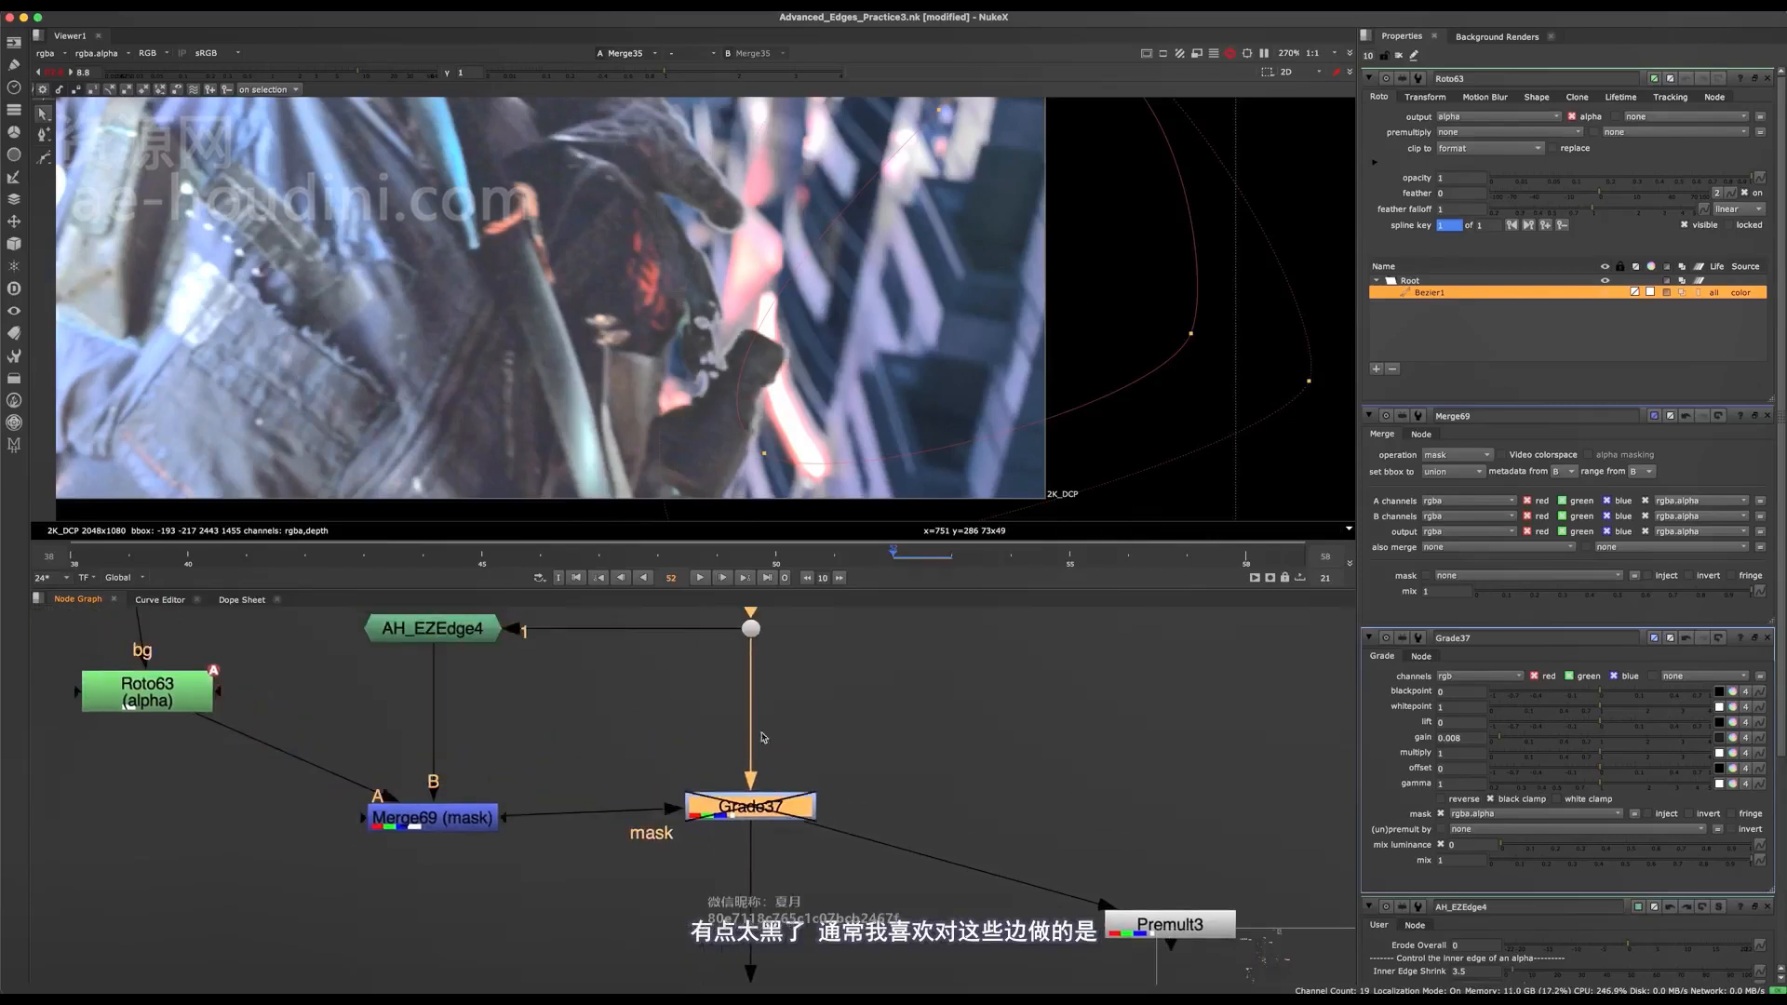
left_click_drag(758, 804, 757, 830)
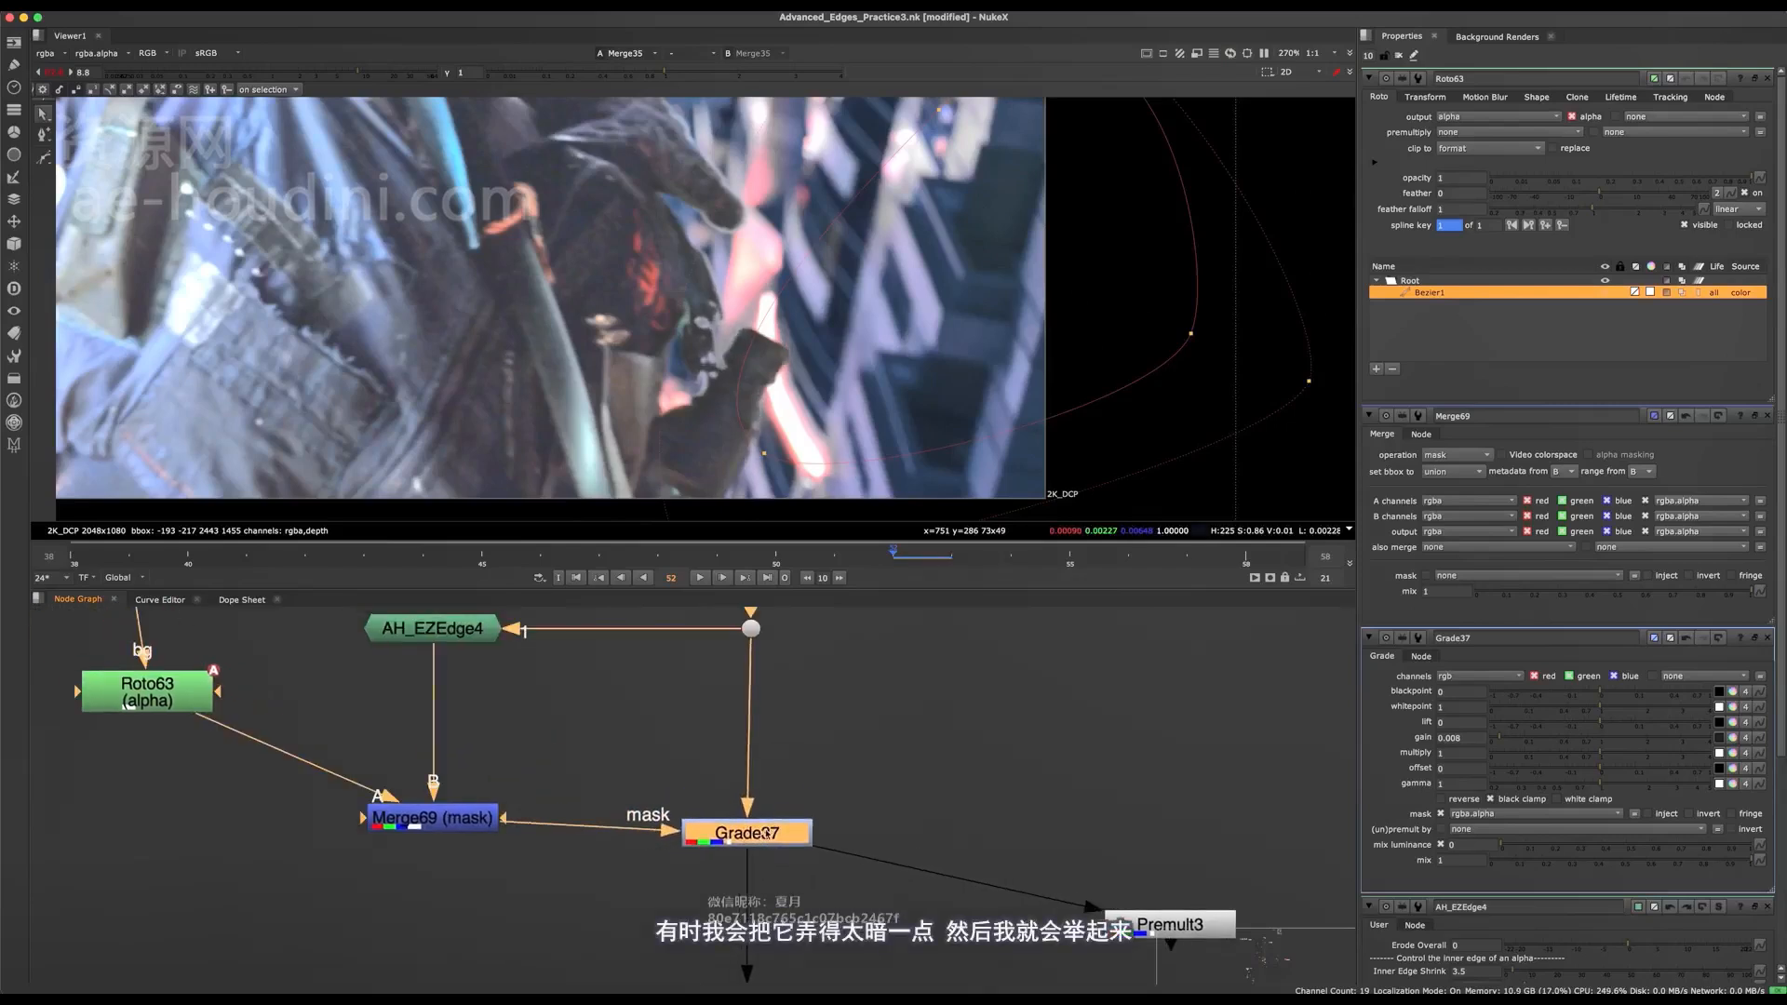
Add Grade38 below Grade37 with the same Merge69 mask and sample its lift from the dark glove: 0.00449, 0.004384, 0.004665.
key("g")
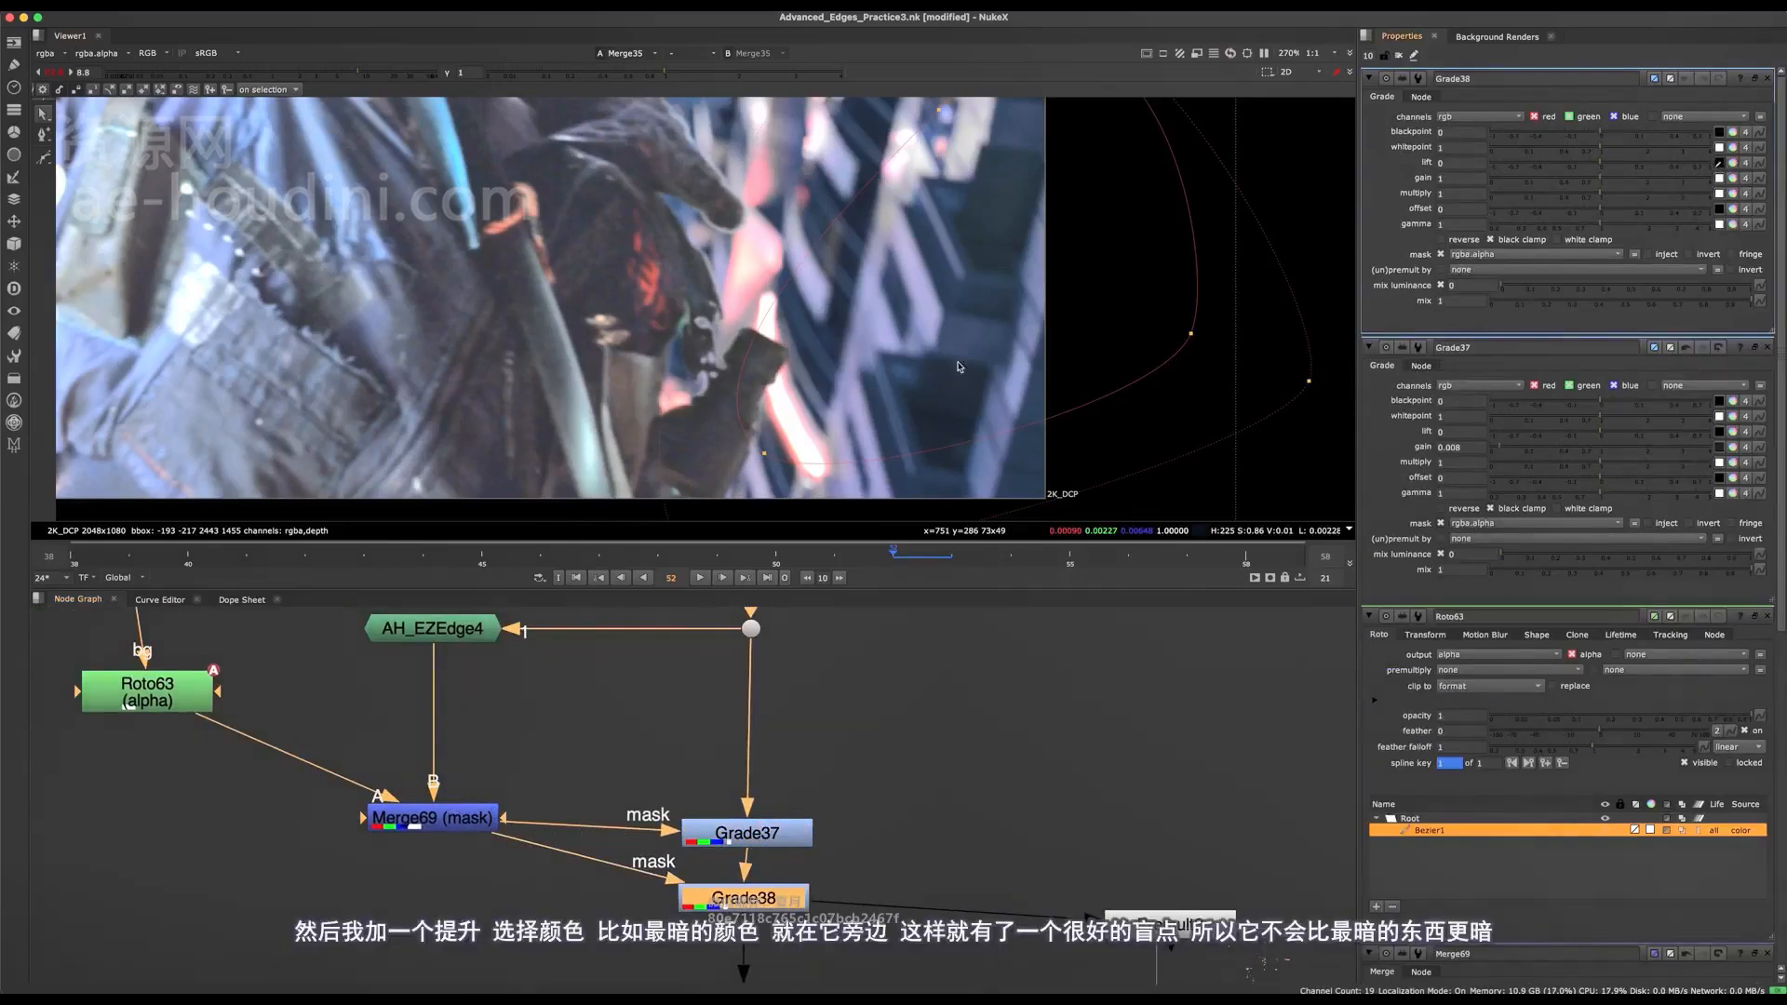
scroll(809, 343, "up", 5)
left_click(756, 333, "ctrl")
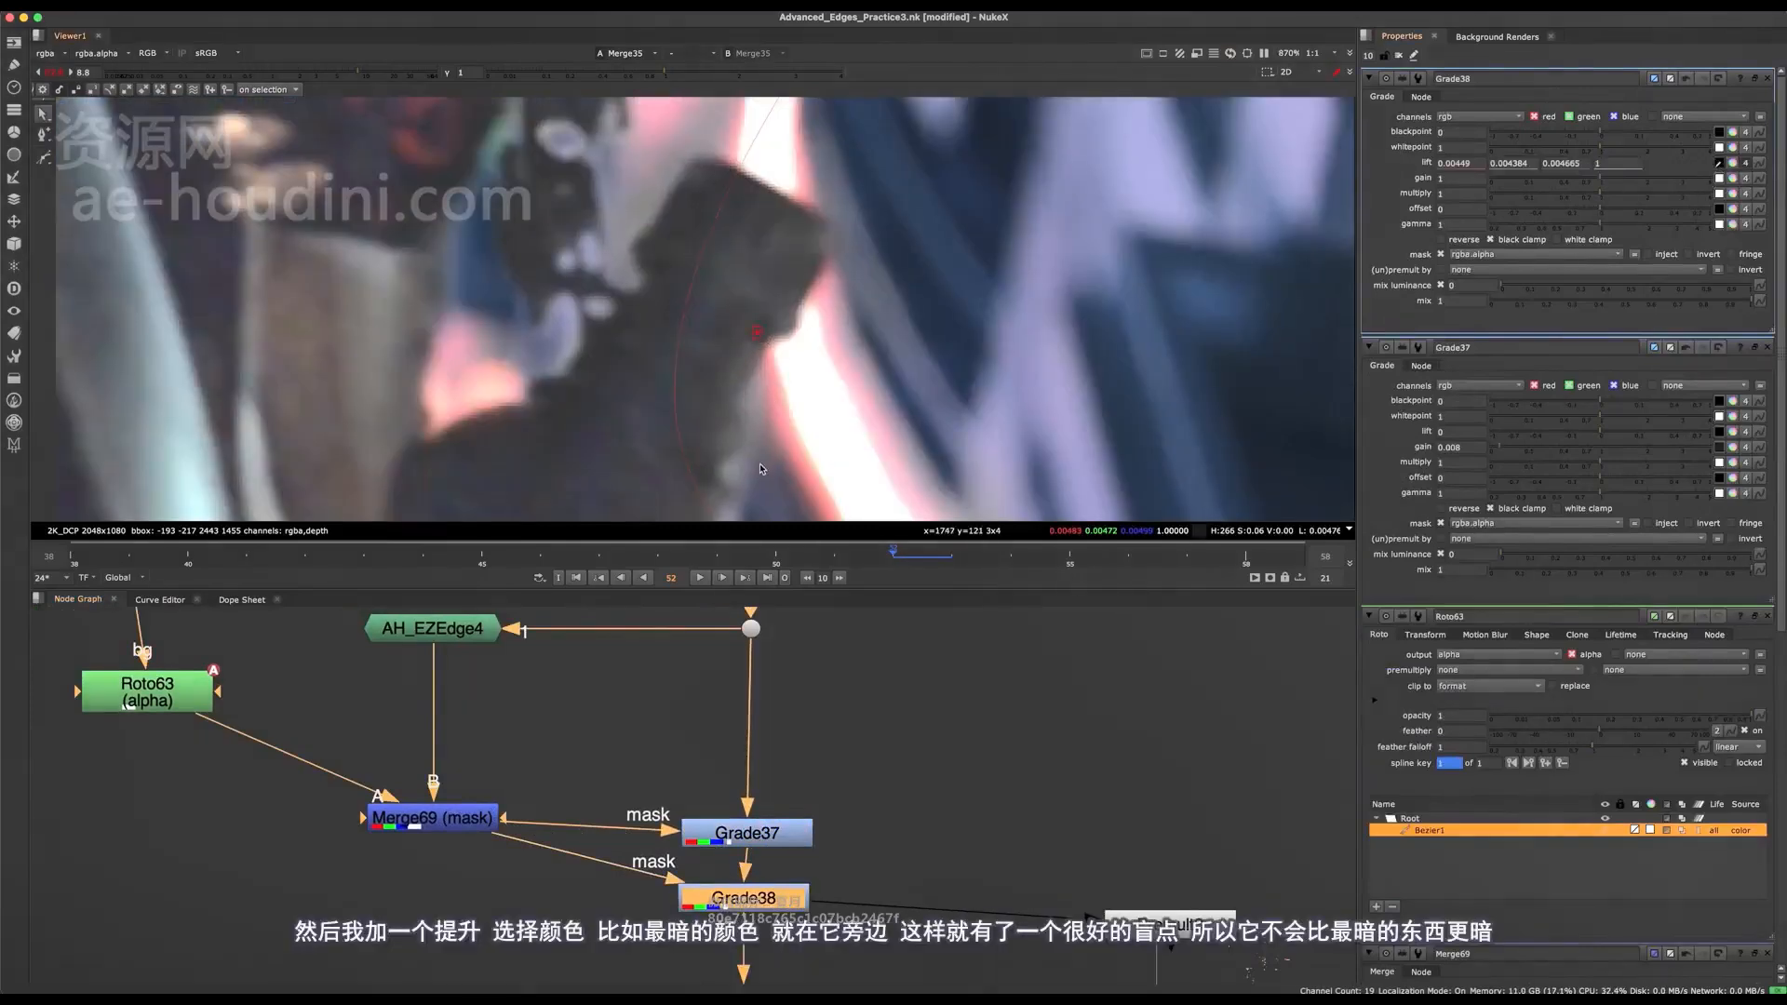
Compare the glove's finger edges with Grade37 and Grade38 both off and on.
scroll(720, 364, "down", 3)
scroll(677, 812, "down", 2)
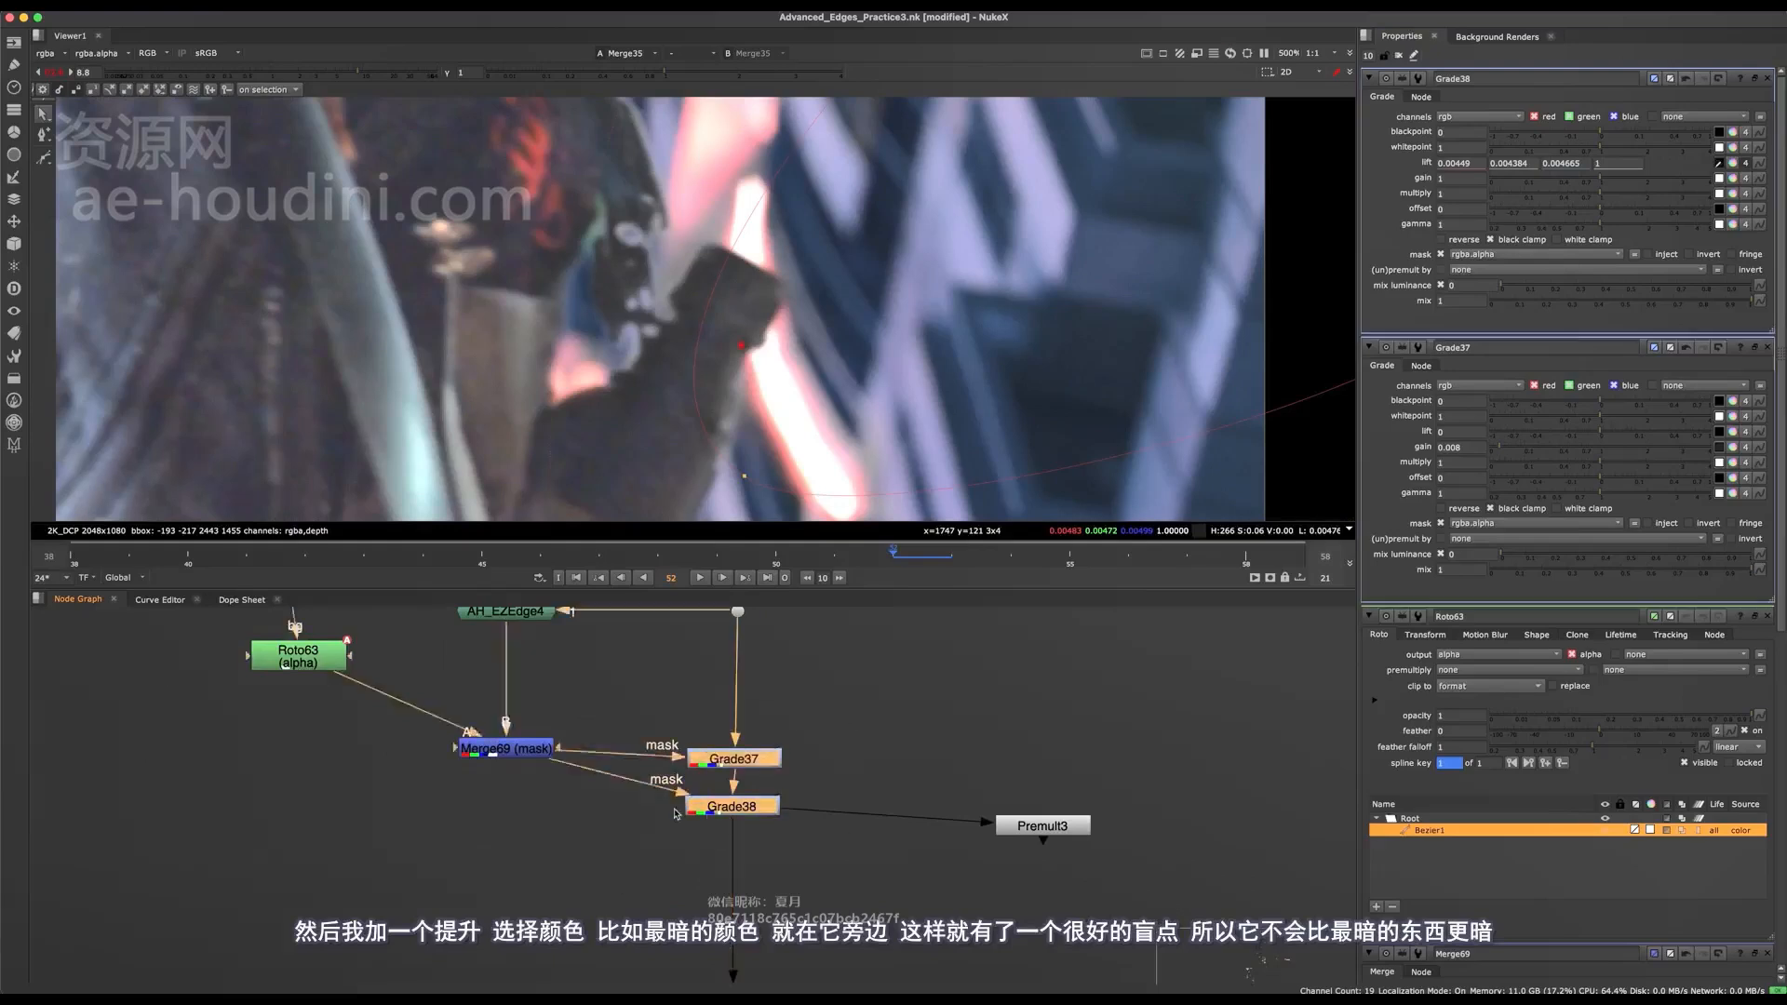
scroll(689, 316, "up", 3)
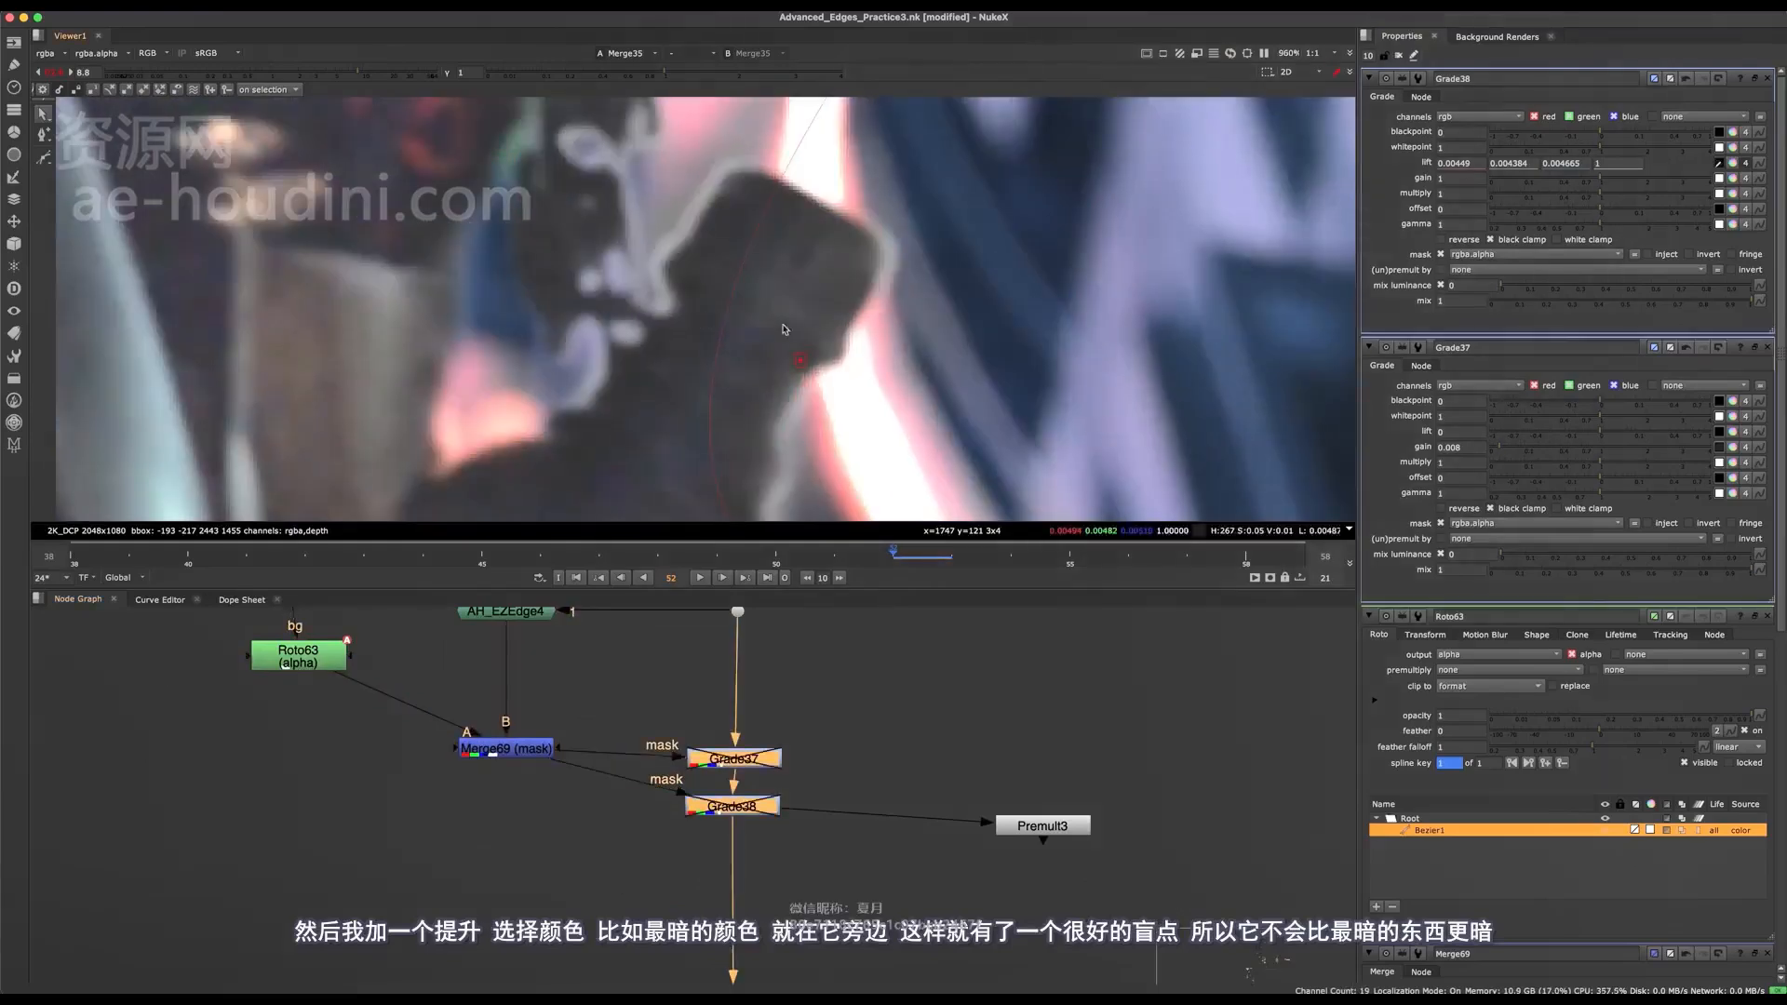
middle_click_drag(684, 285, 722, 372)
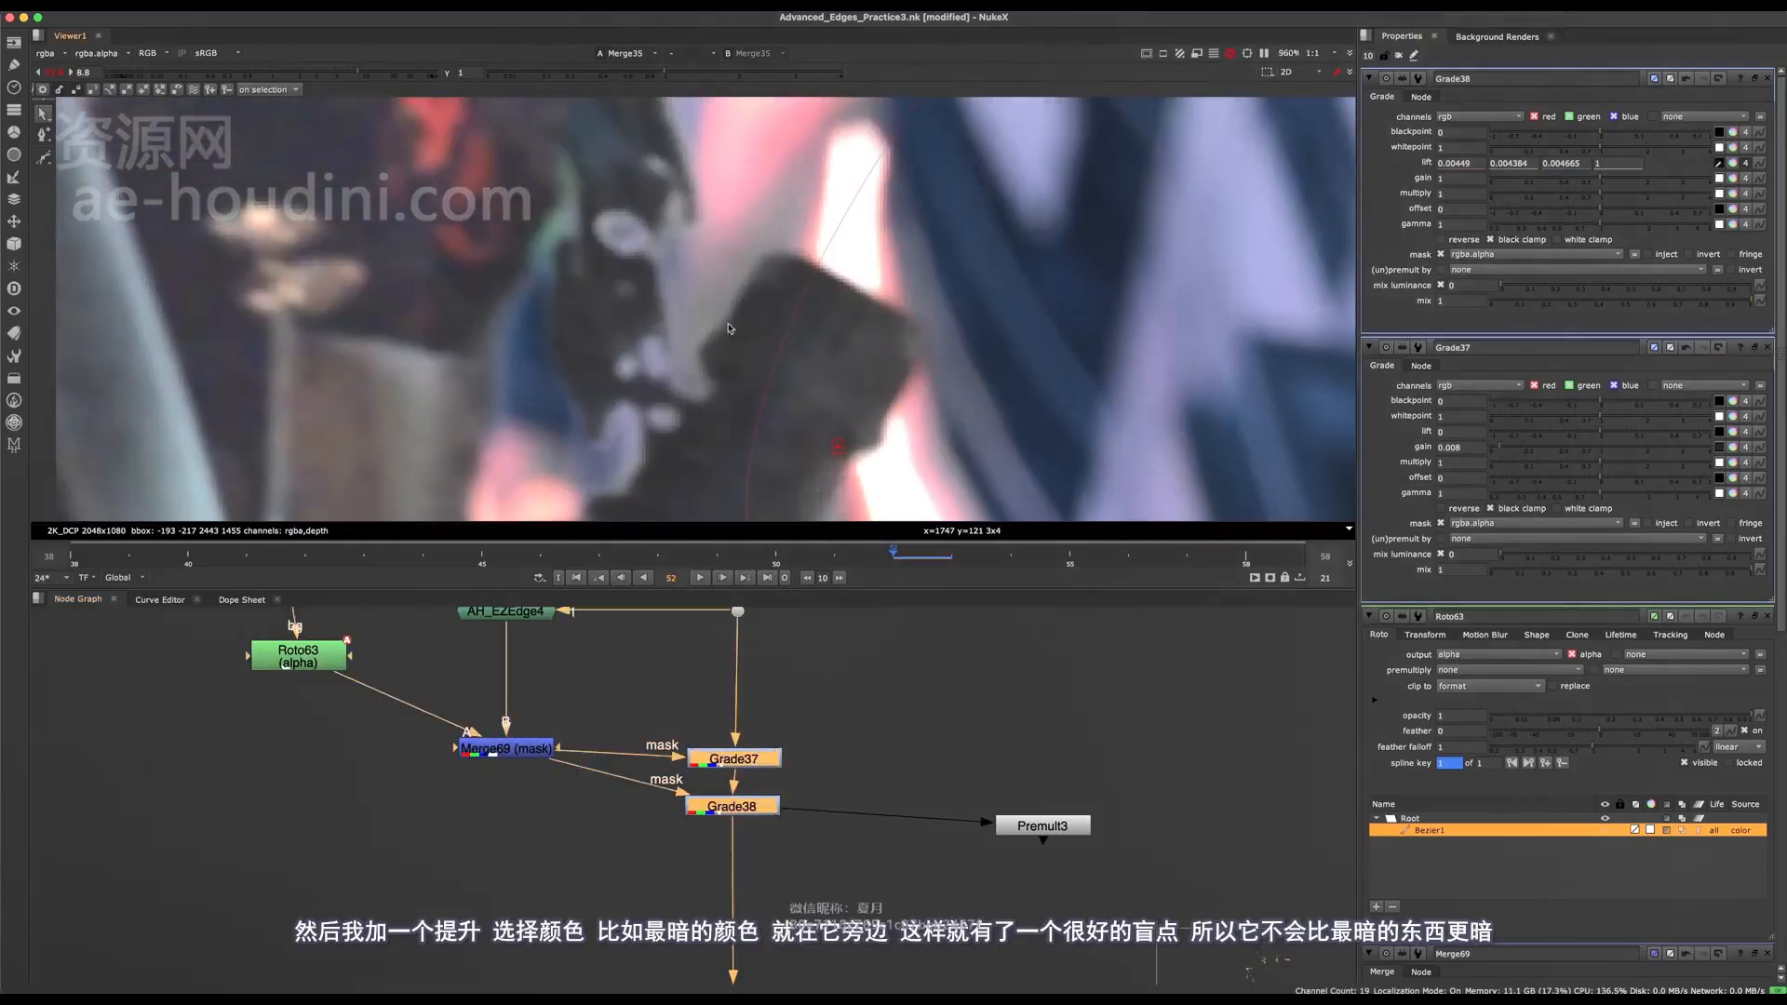
Try a gain of 0 on Grade37 and undo the change.
left_click(752, 737)
double_click(743, 758)
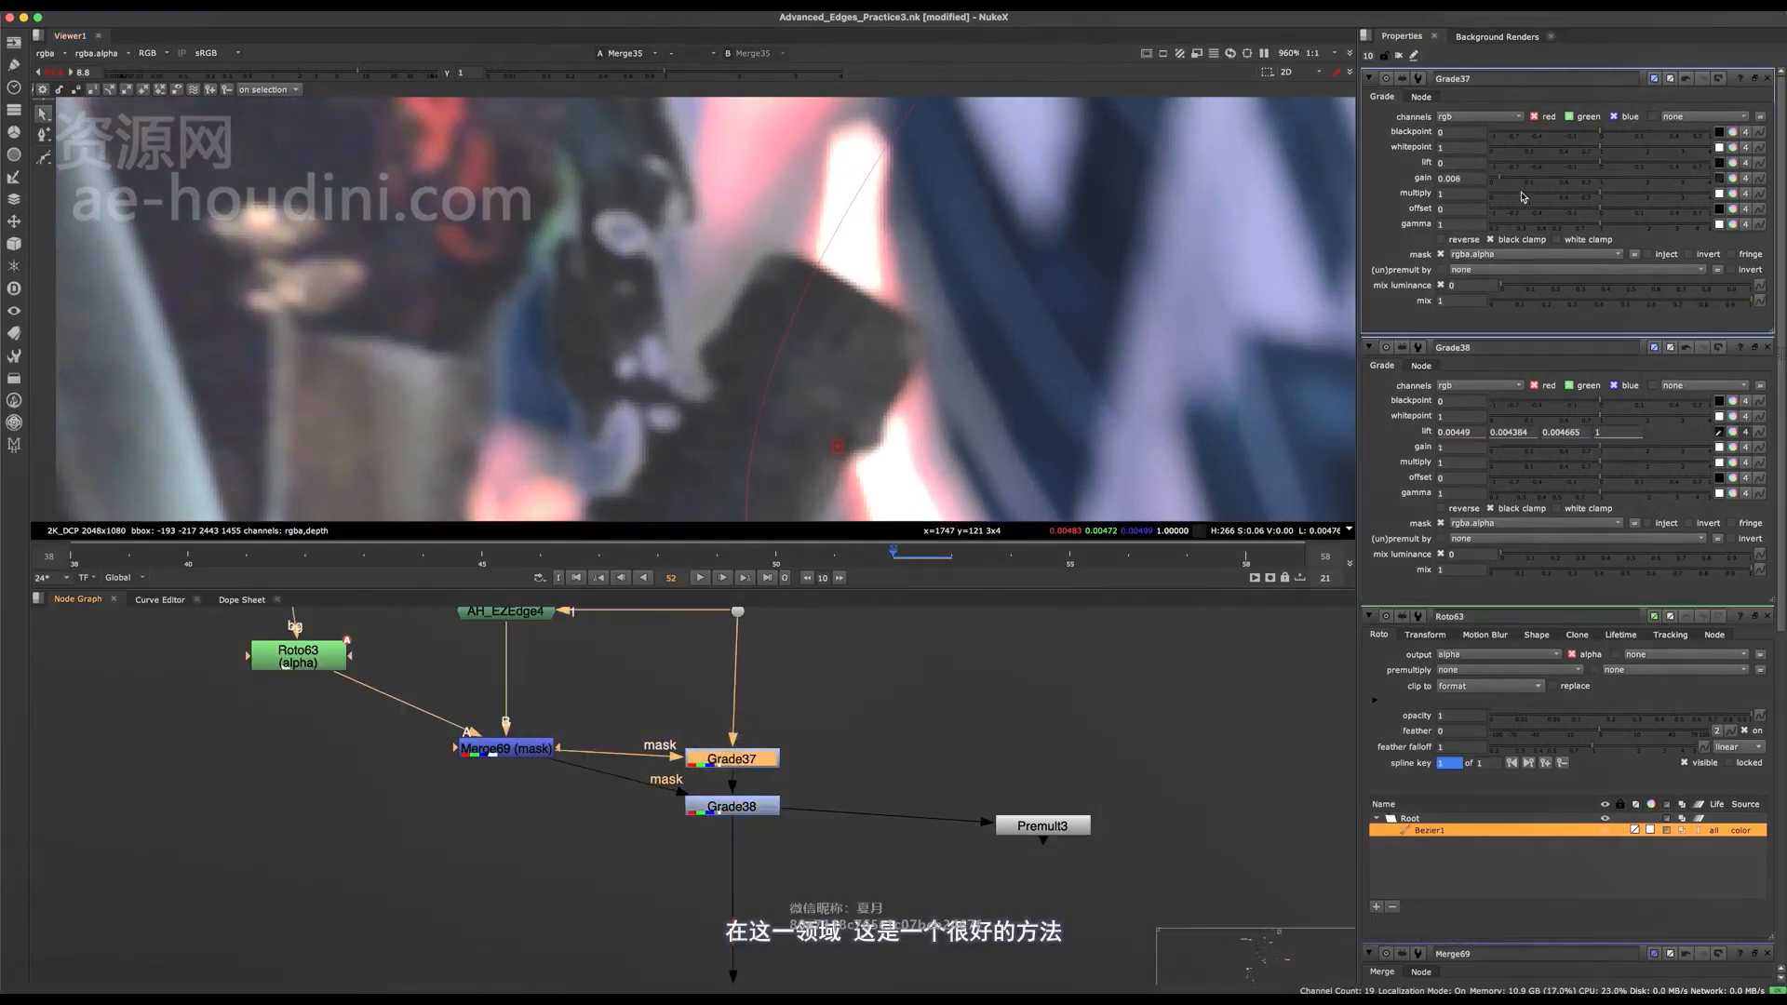
left_click_drag(1492, 173, 1434, 186)
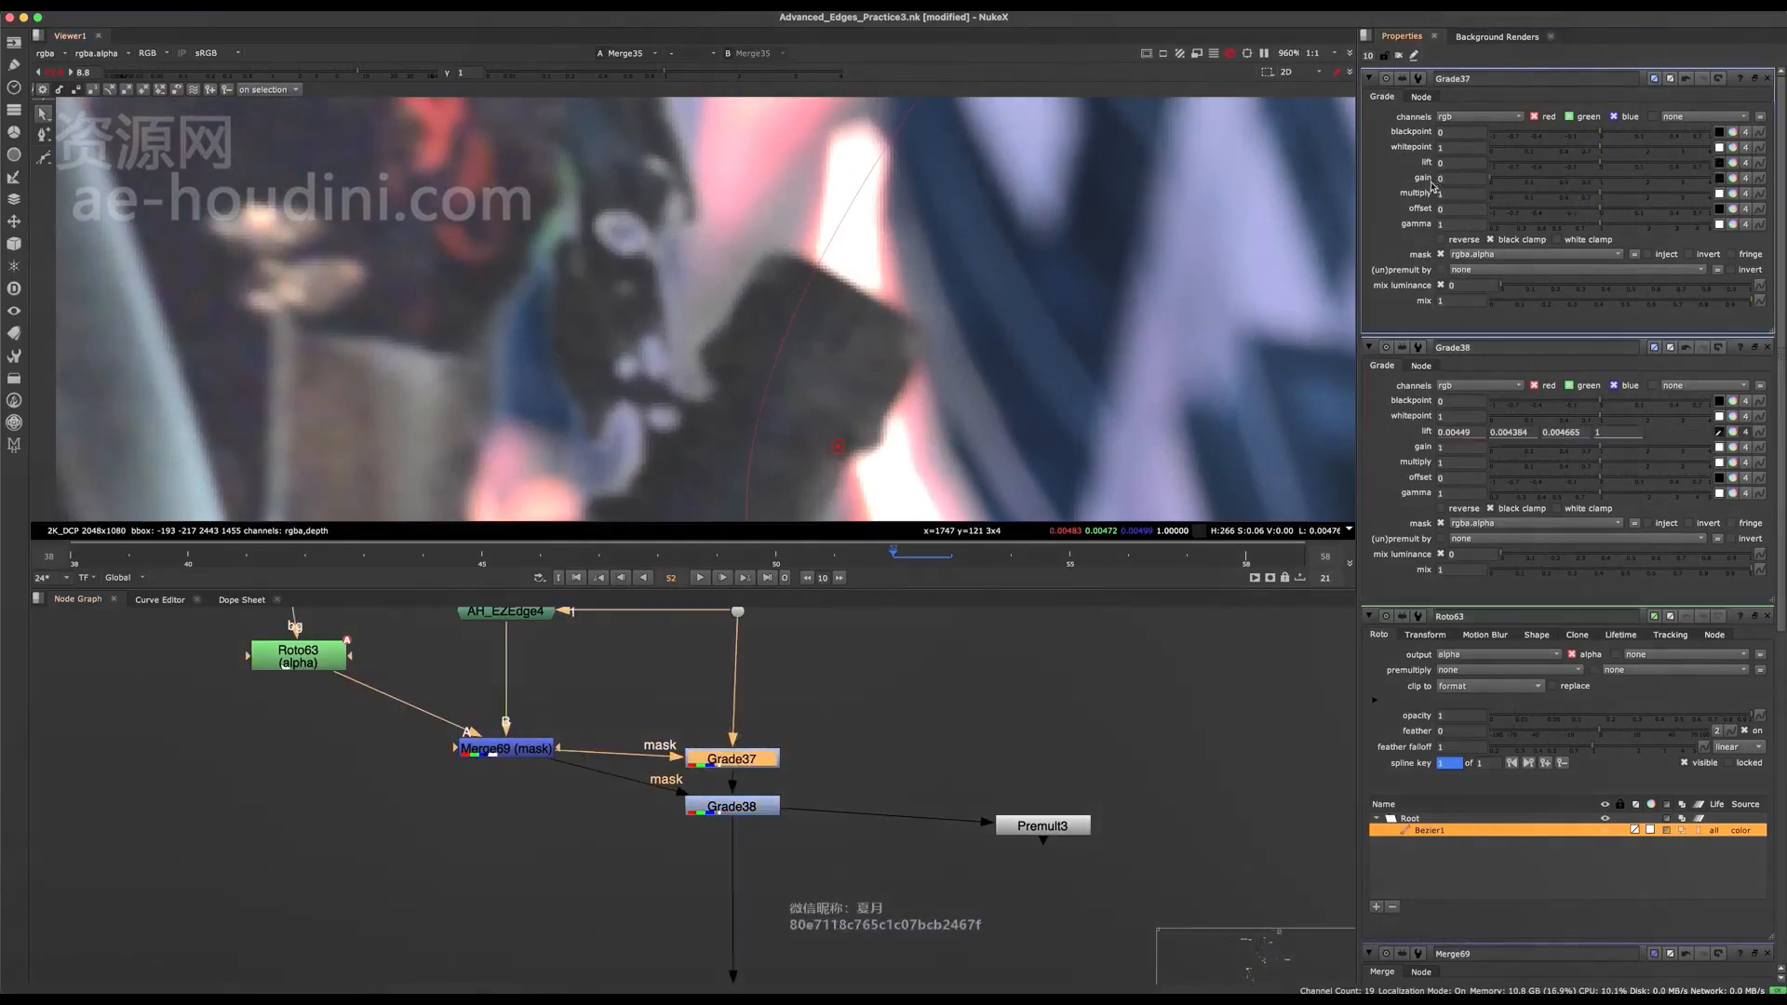
key("ctrl+z")
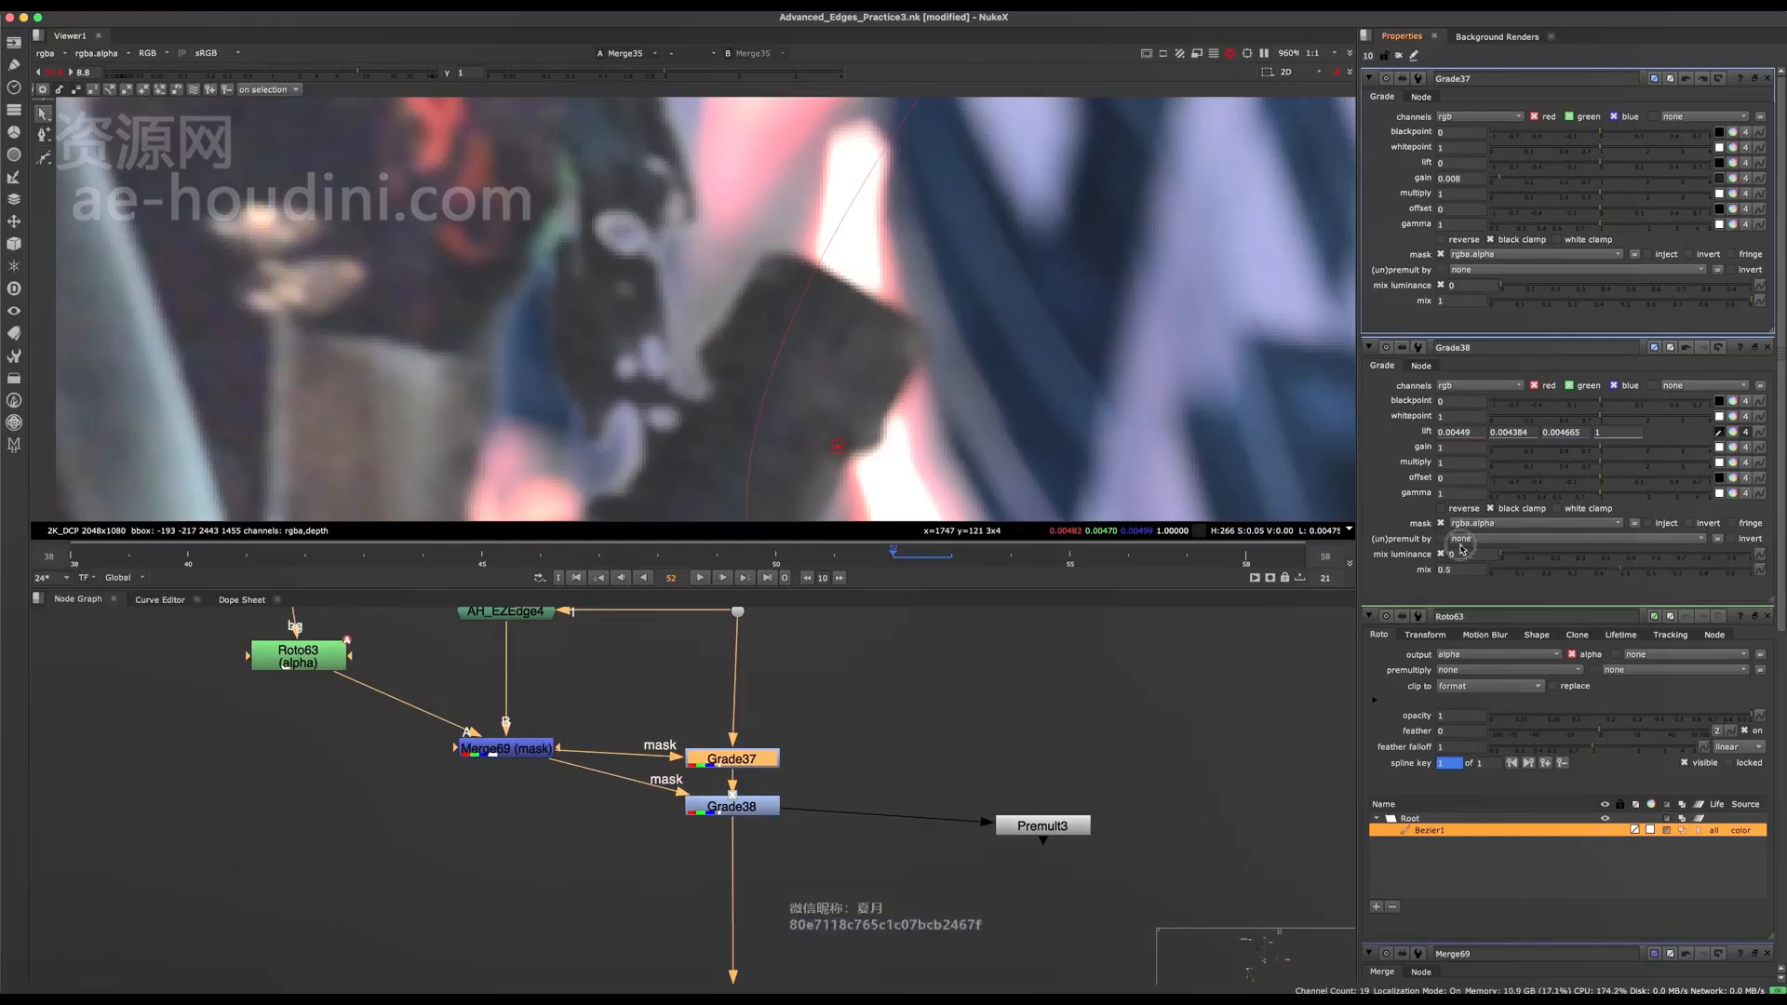
Adjust Grade38's mix while judging the hand edges, and settle on 0.875.
left_click_drag(1645, 560, 1402, 554)
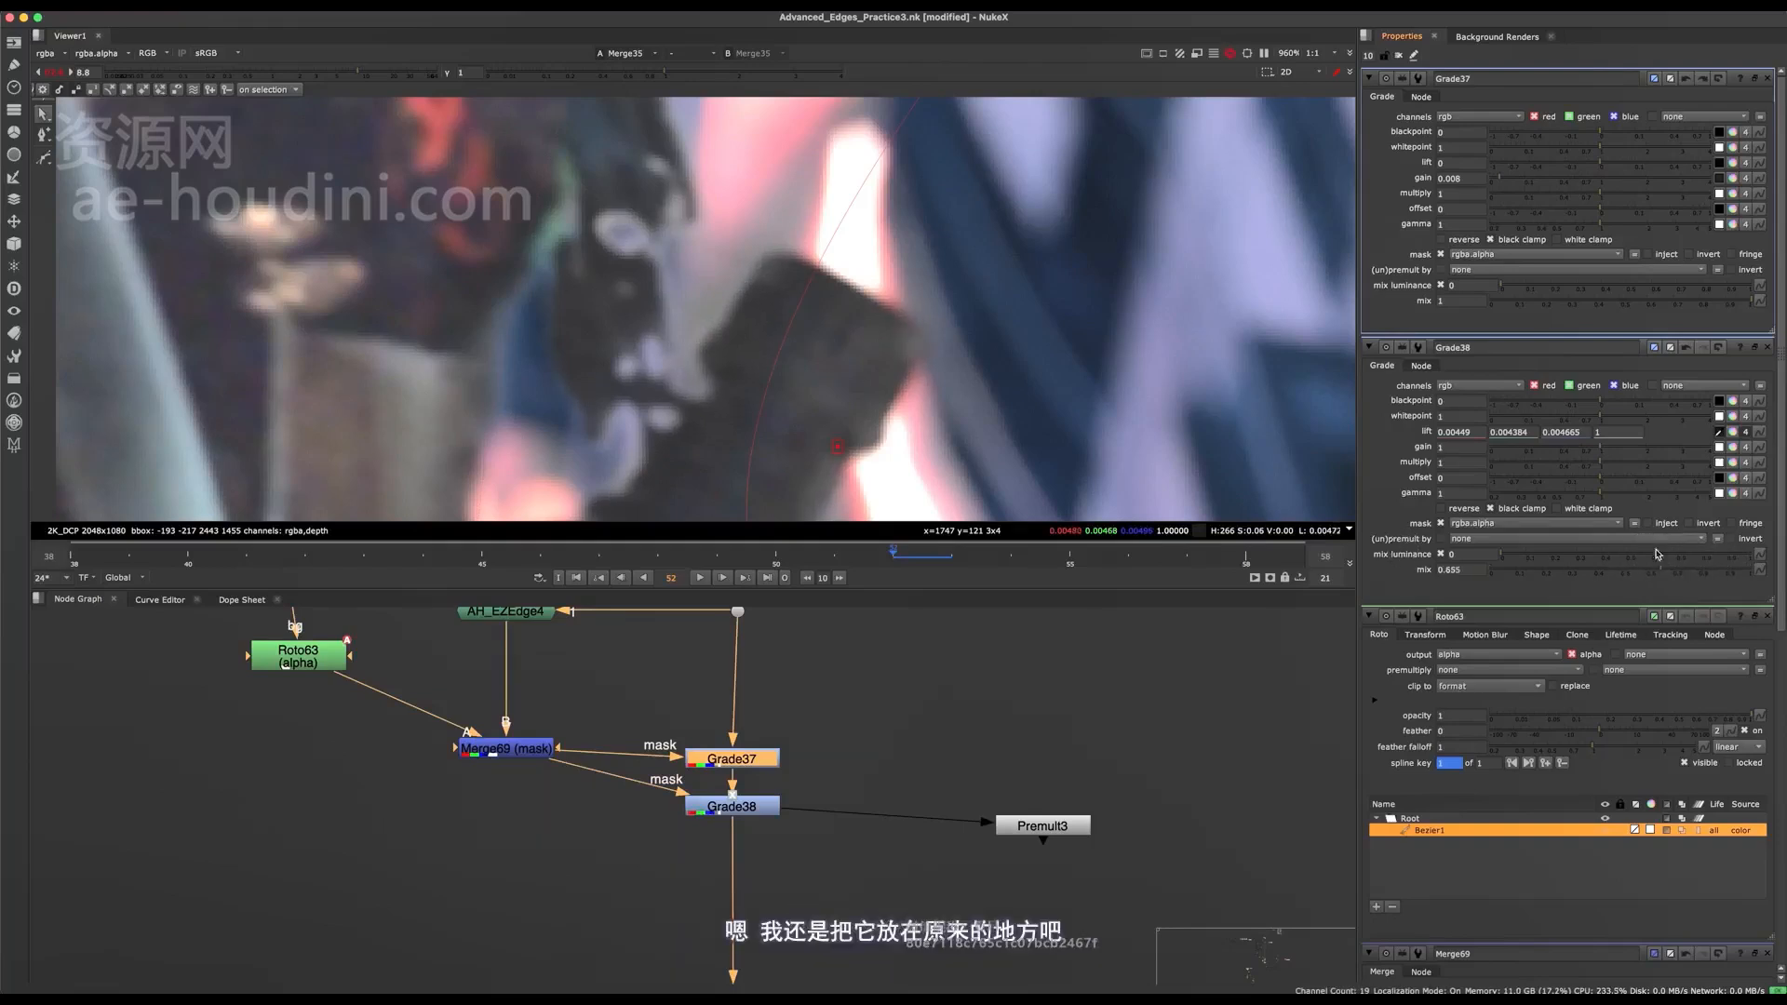
left_click_drag(1657, 555, 1656, 555)
scroll(847, 286, "down", 6)
middle_click_drag(819, 282, 814, 352)
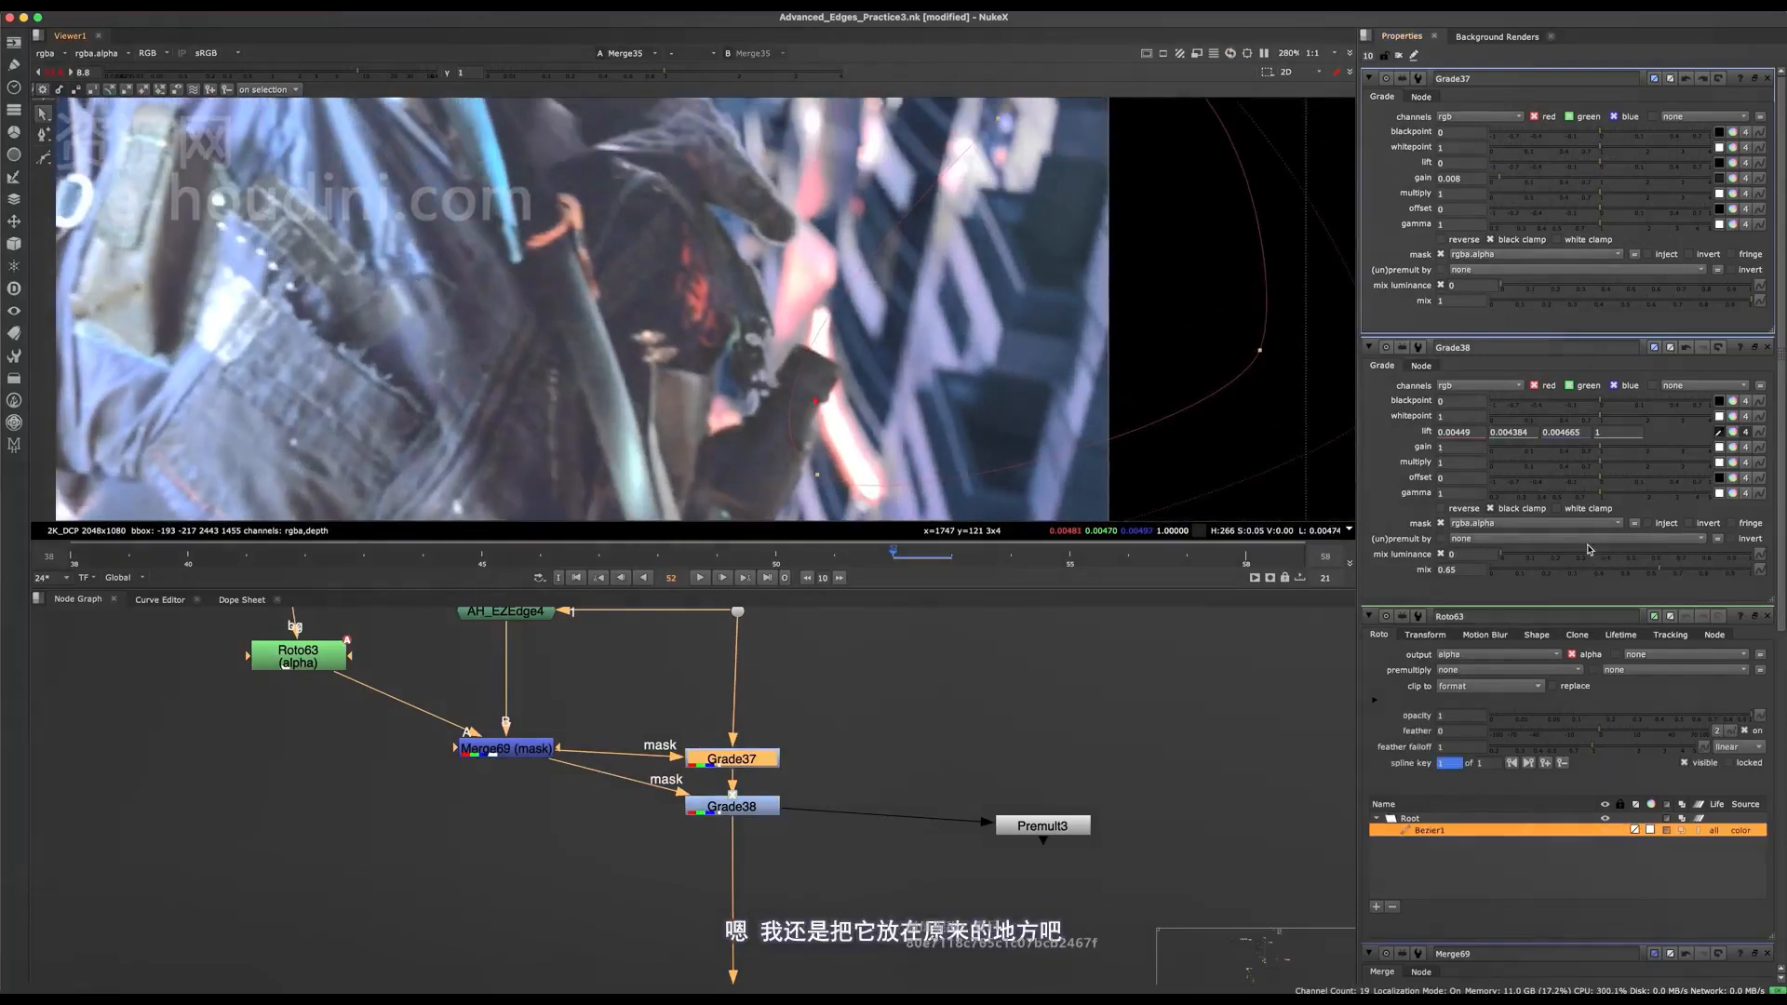
left_click_drag(1718, 576, 1720, 574)
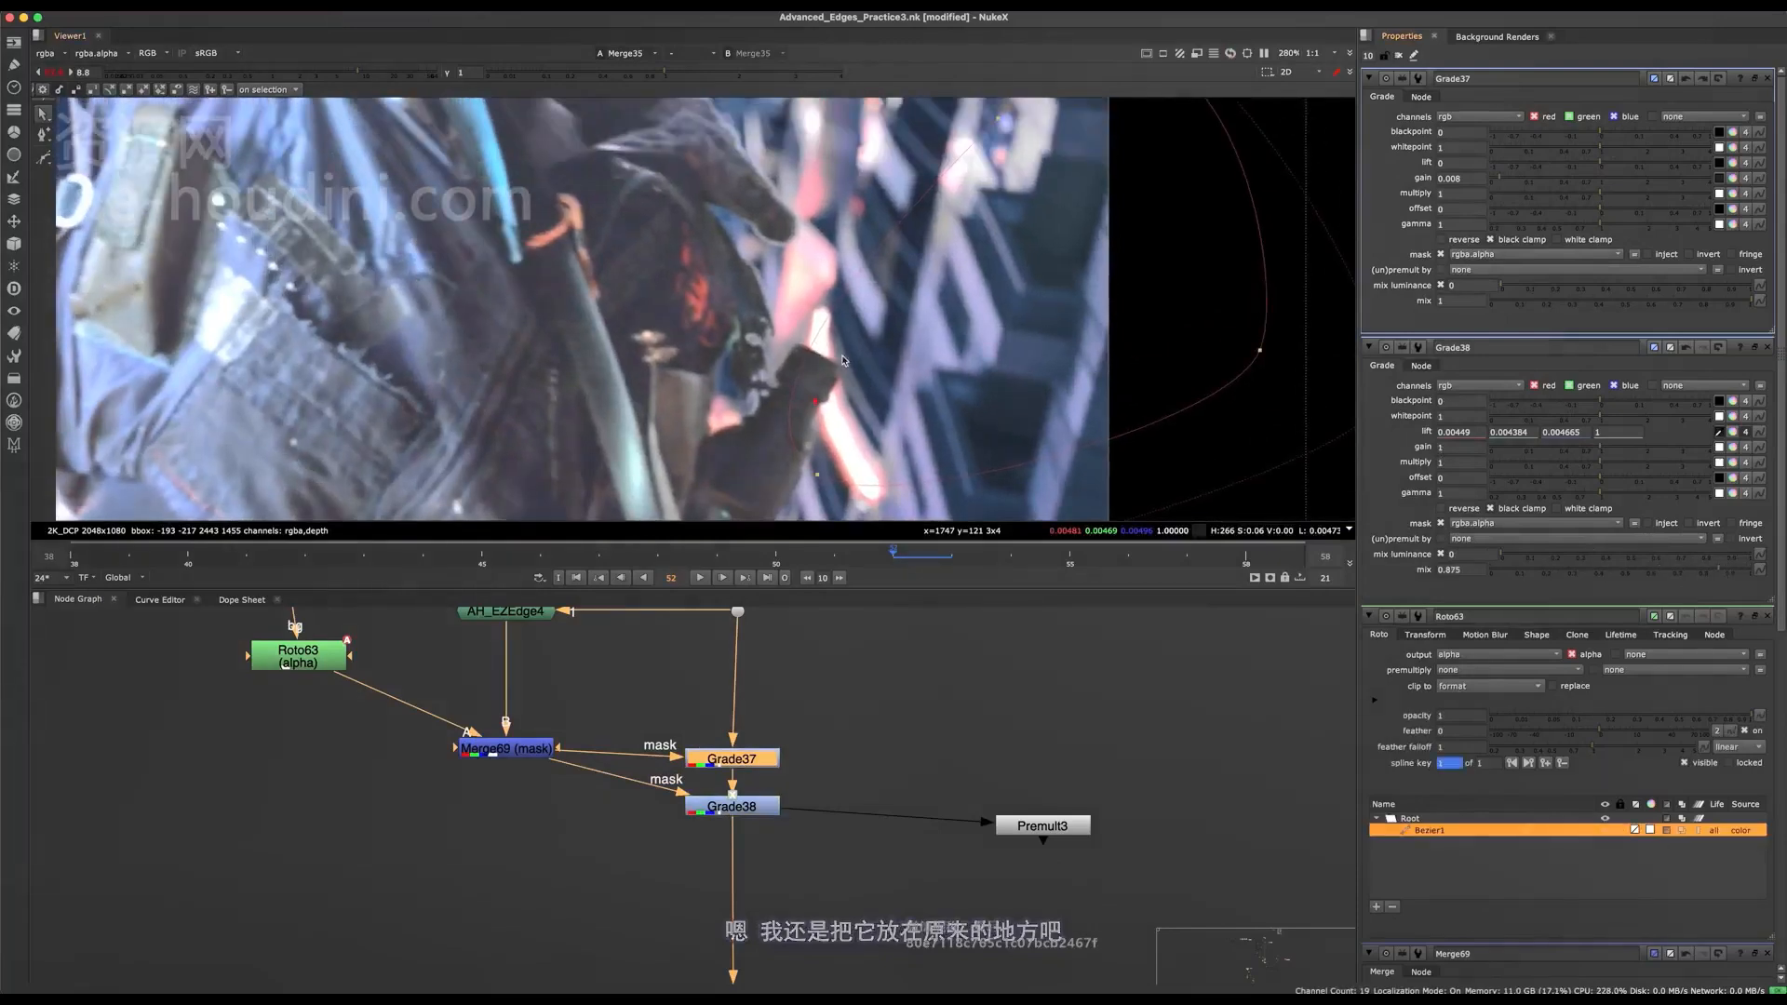
Adjust a point of the roto shape beside the hand and undo the accidental lift colour sample on Grade38.
left_click_drag(791, 417, 710, 328)
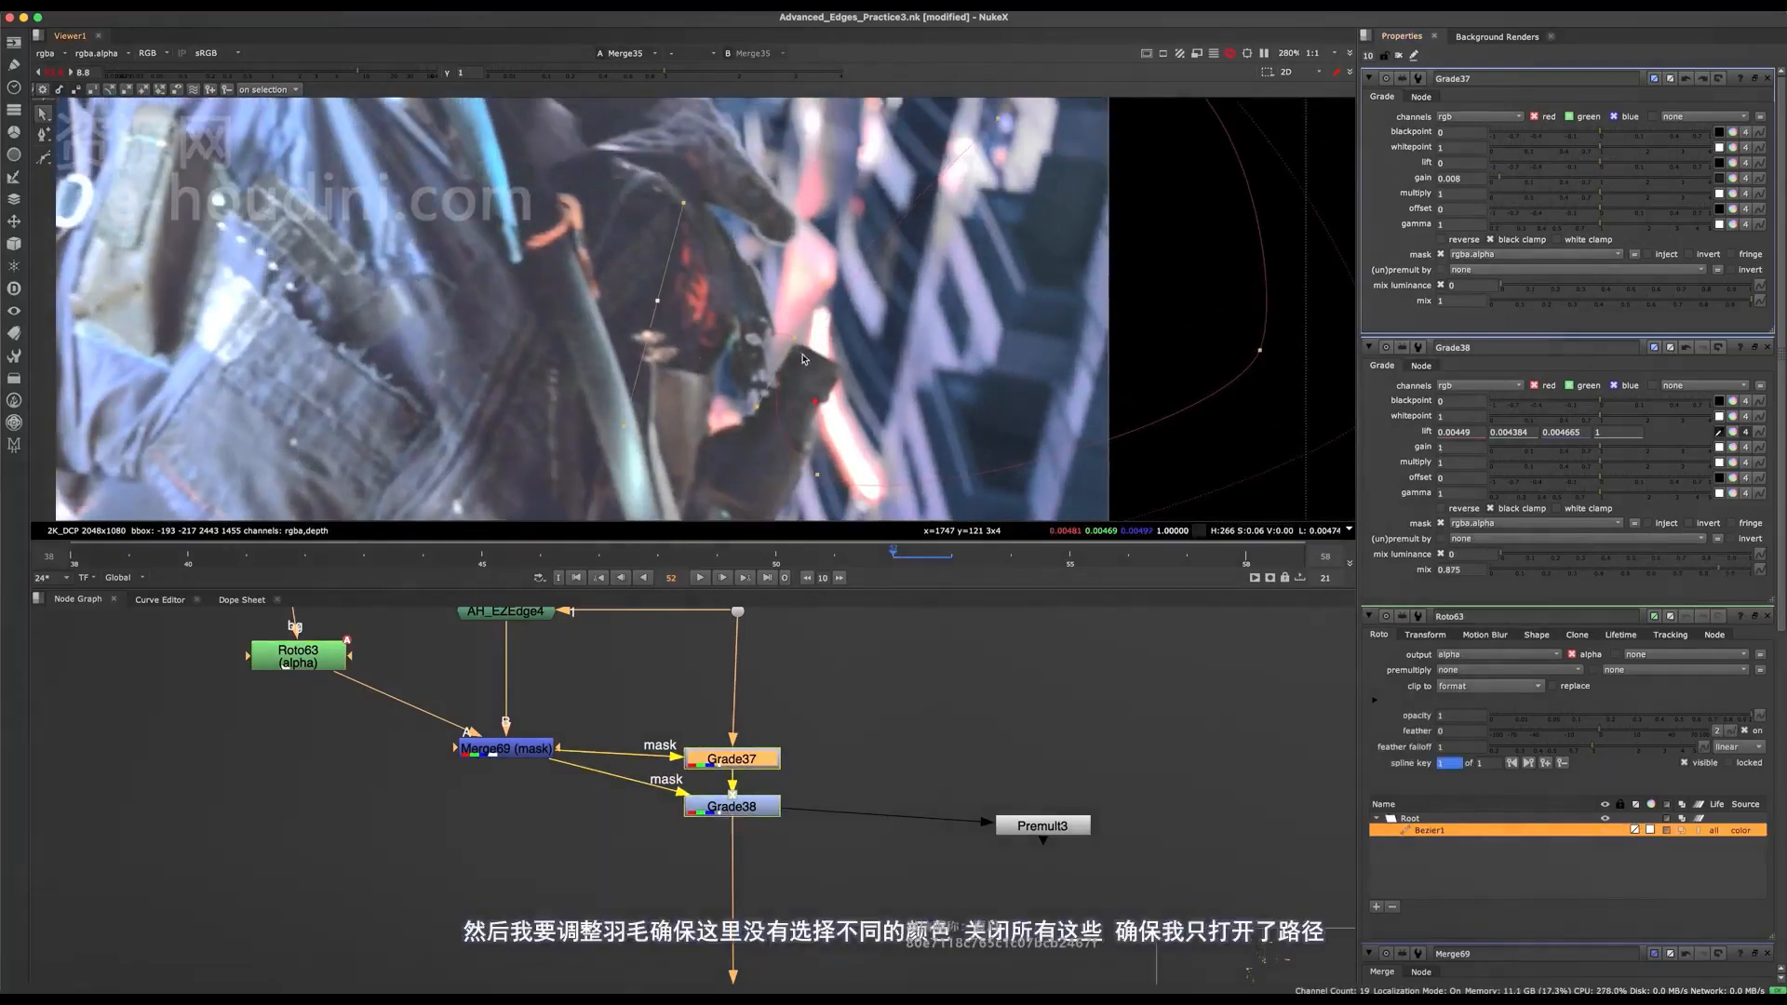
scroll(785, 340, "down", 5)
middle_click_drag(806, 319, 805, 373)
scroll(799, 368, "up", 8)
left_click_drag(799, 369, 797, 326, "ctrl")
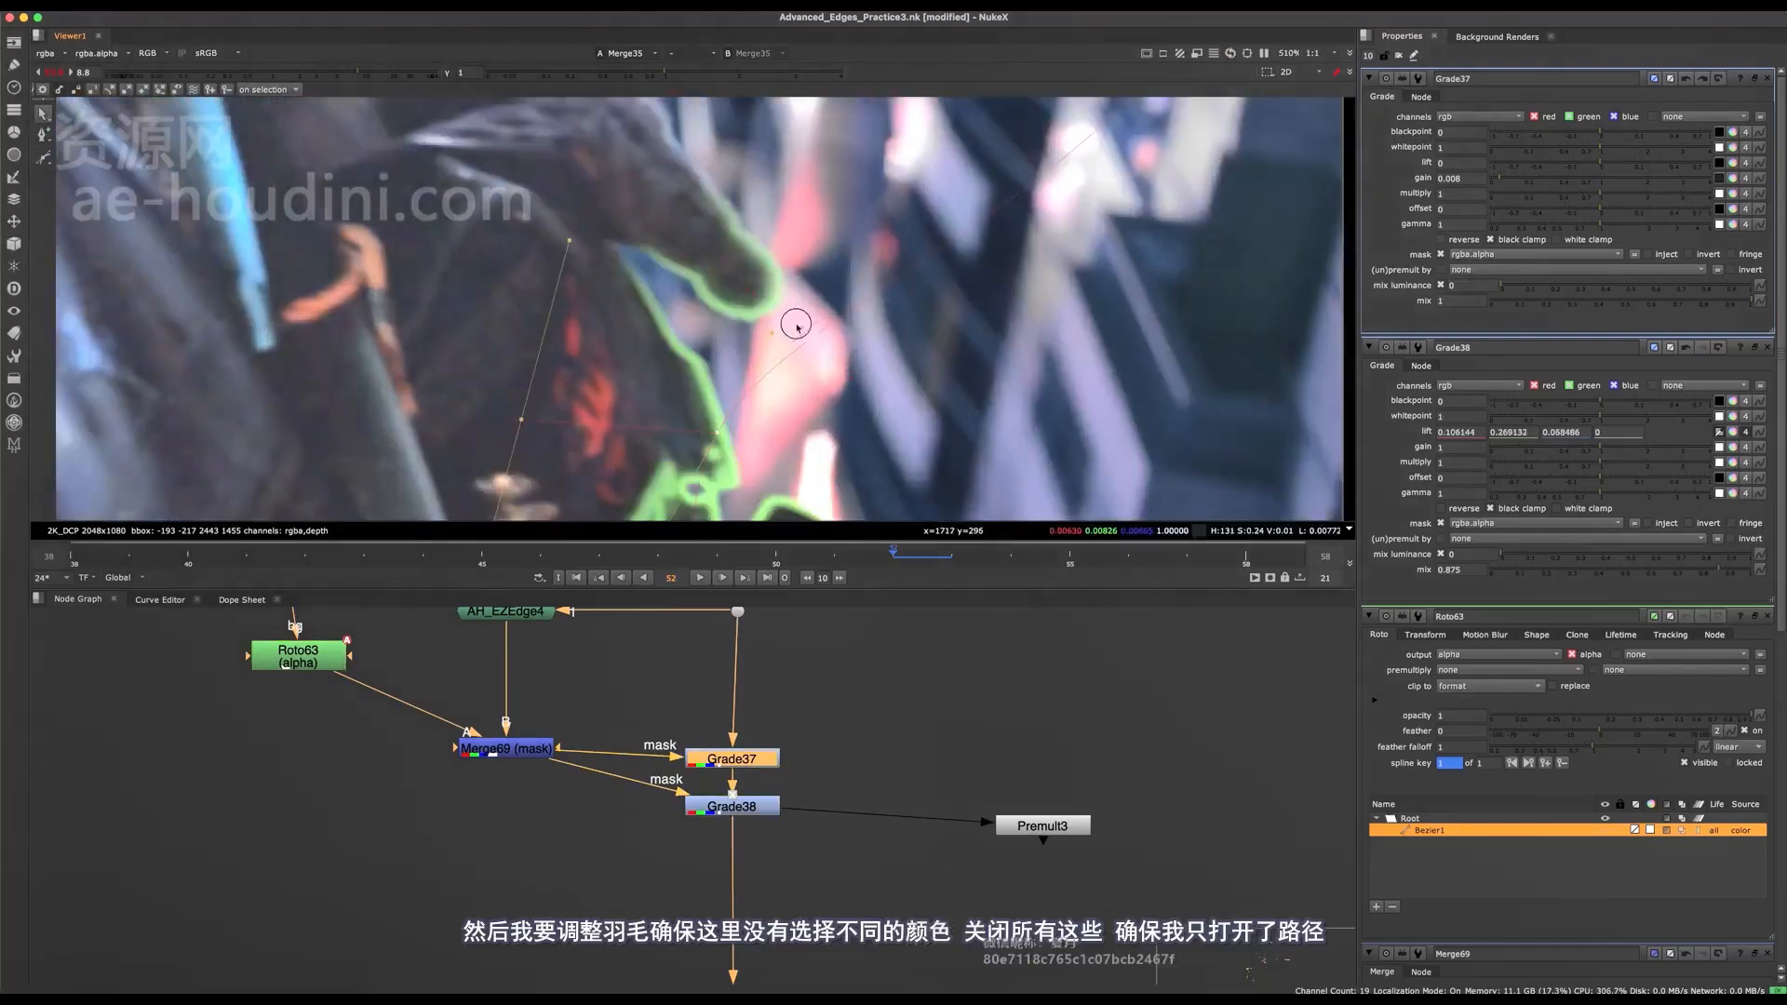
key("ctrl+z")
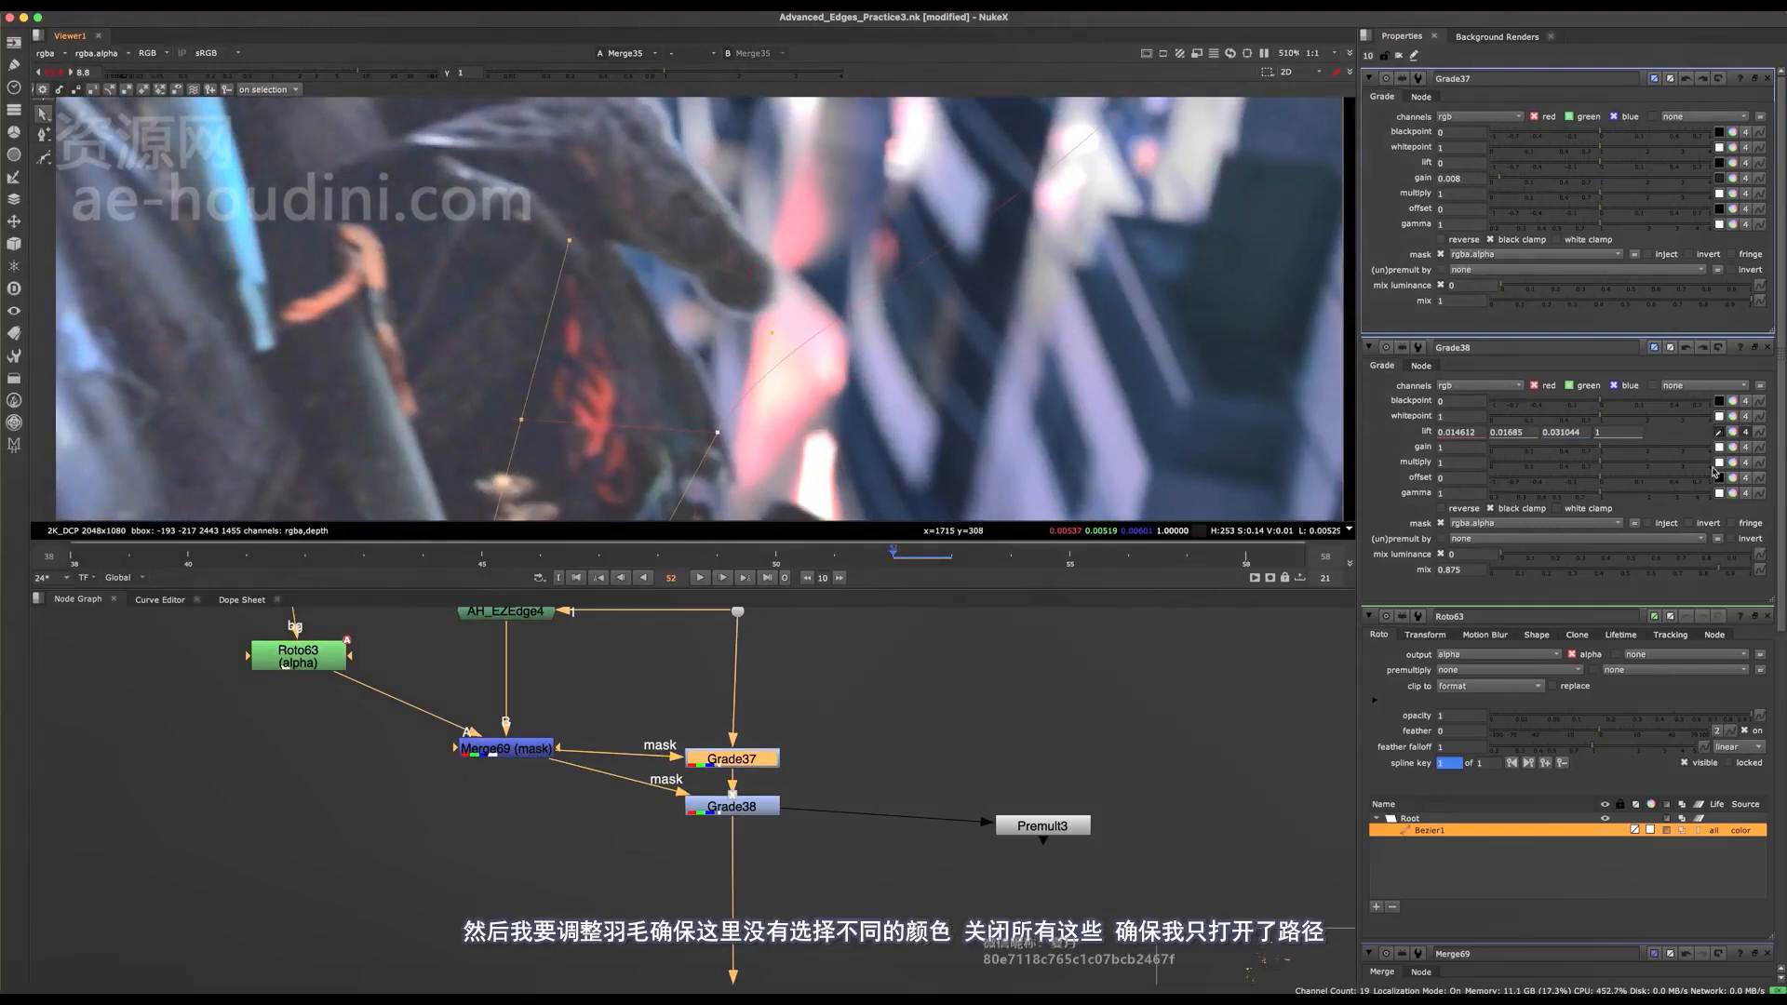
Close the property panels below Grade37's and reopen Roto63 to edit its shape around the hand.
left_click(1767, 350)
left_click(1767, 350)
left_click(1766, 350)
left_click(1766, 350)
left_click(1766, 350)
scroll(833, 345, "down", 5)
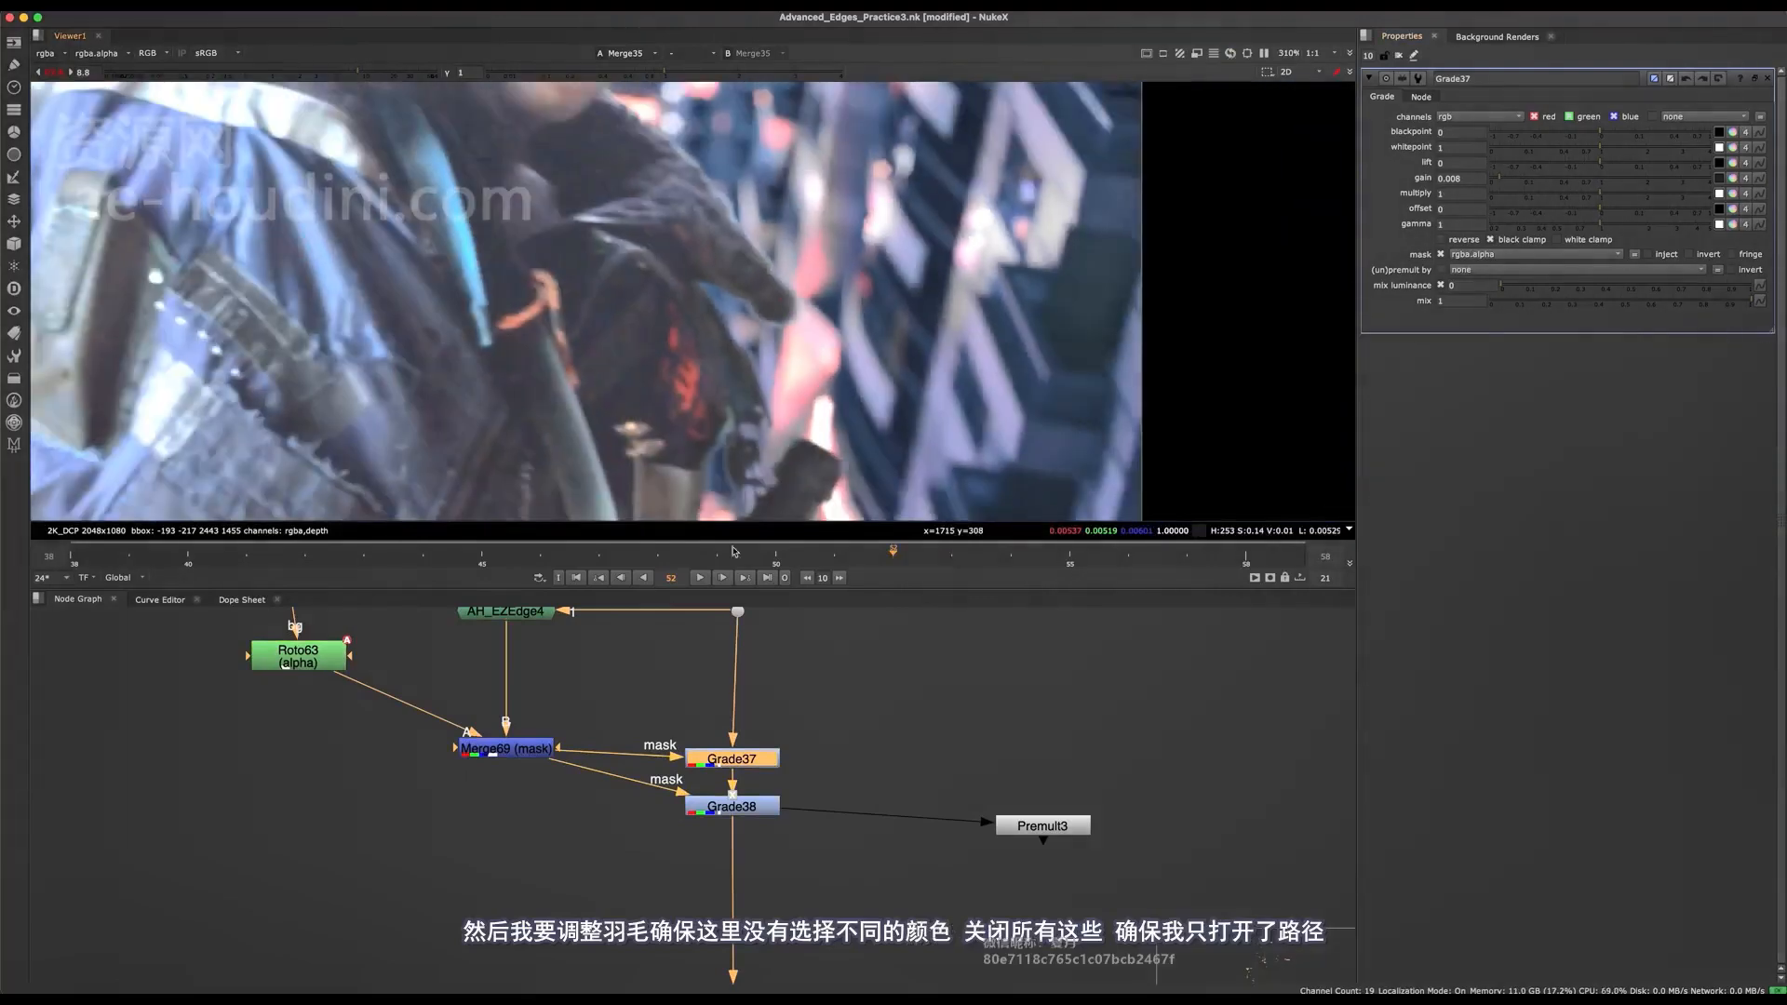
double_click(317, 653)
left_click(852, 343)
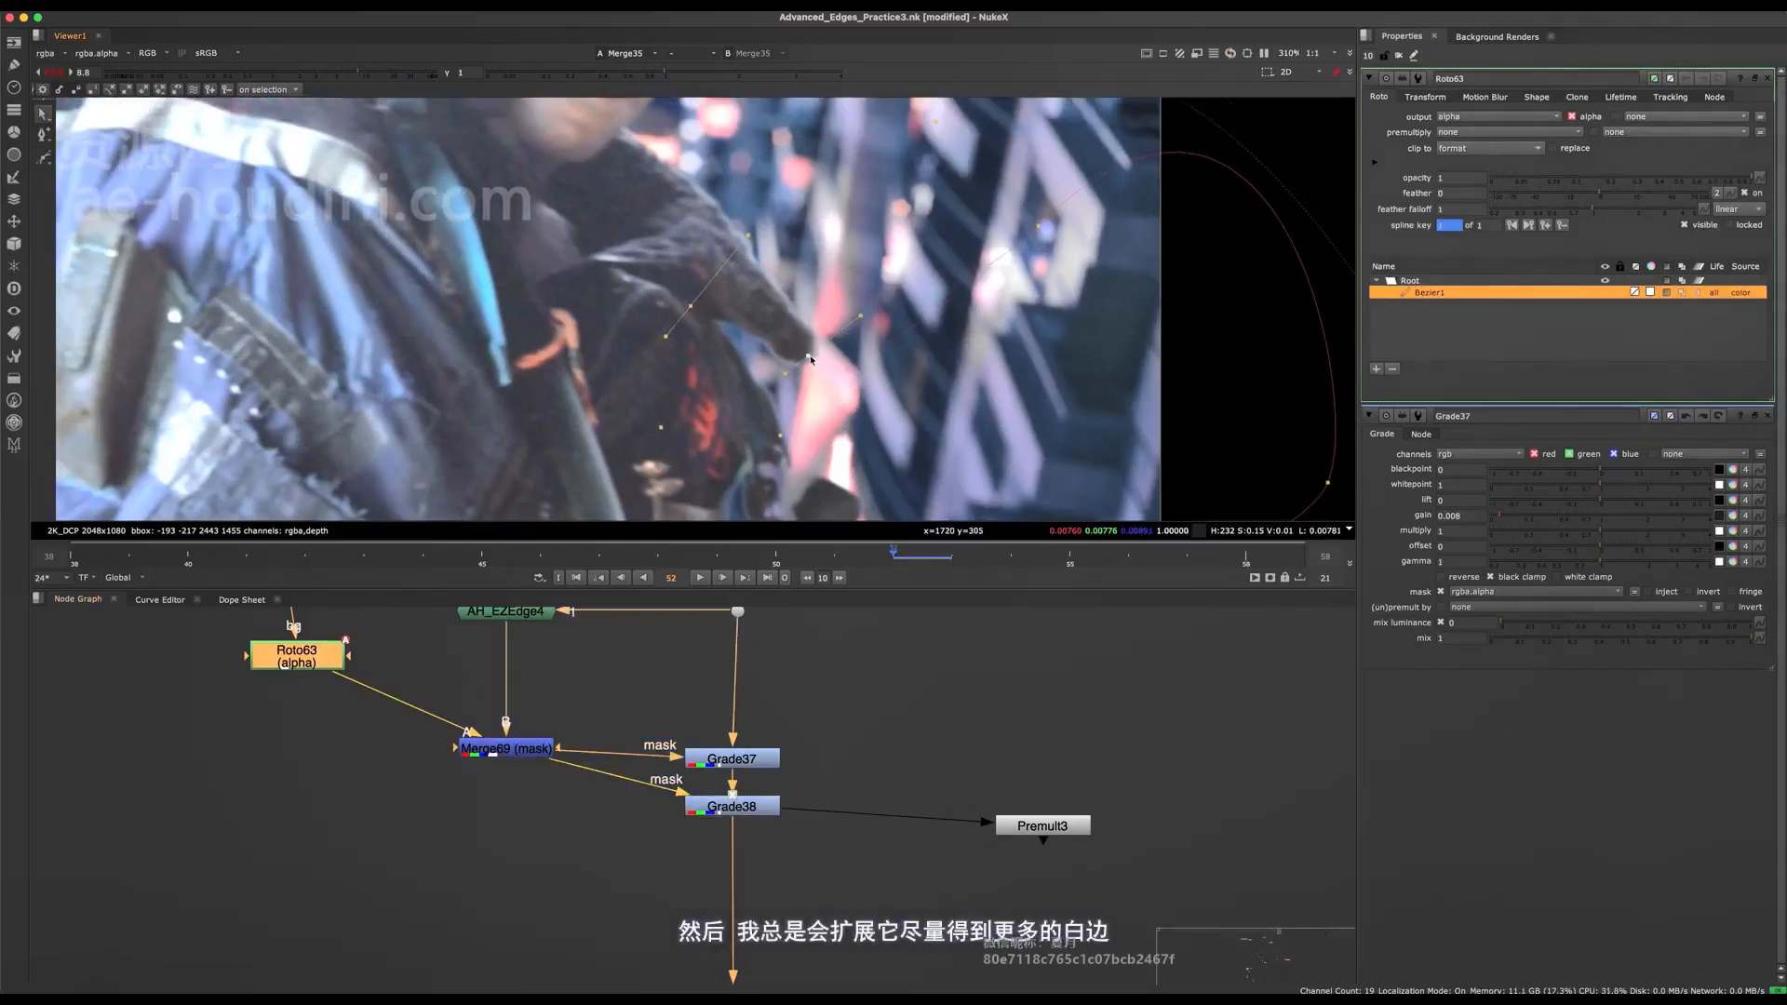
Move the Roto63 shape's point beside the hand inward and turn it into a cusp point.
left_click_drag(810, 359, 766, 307)
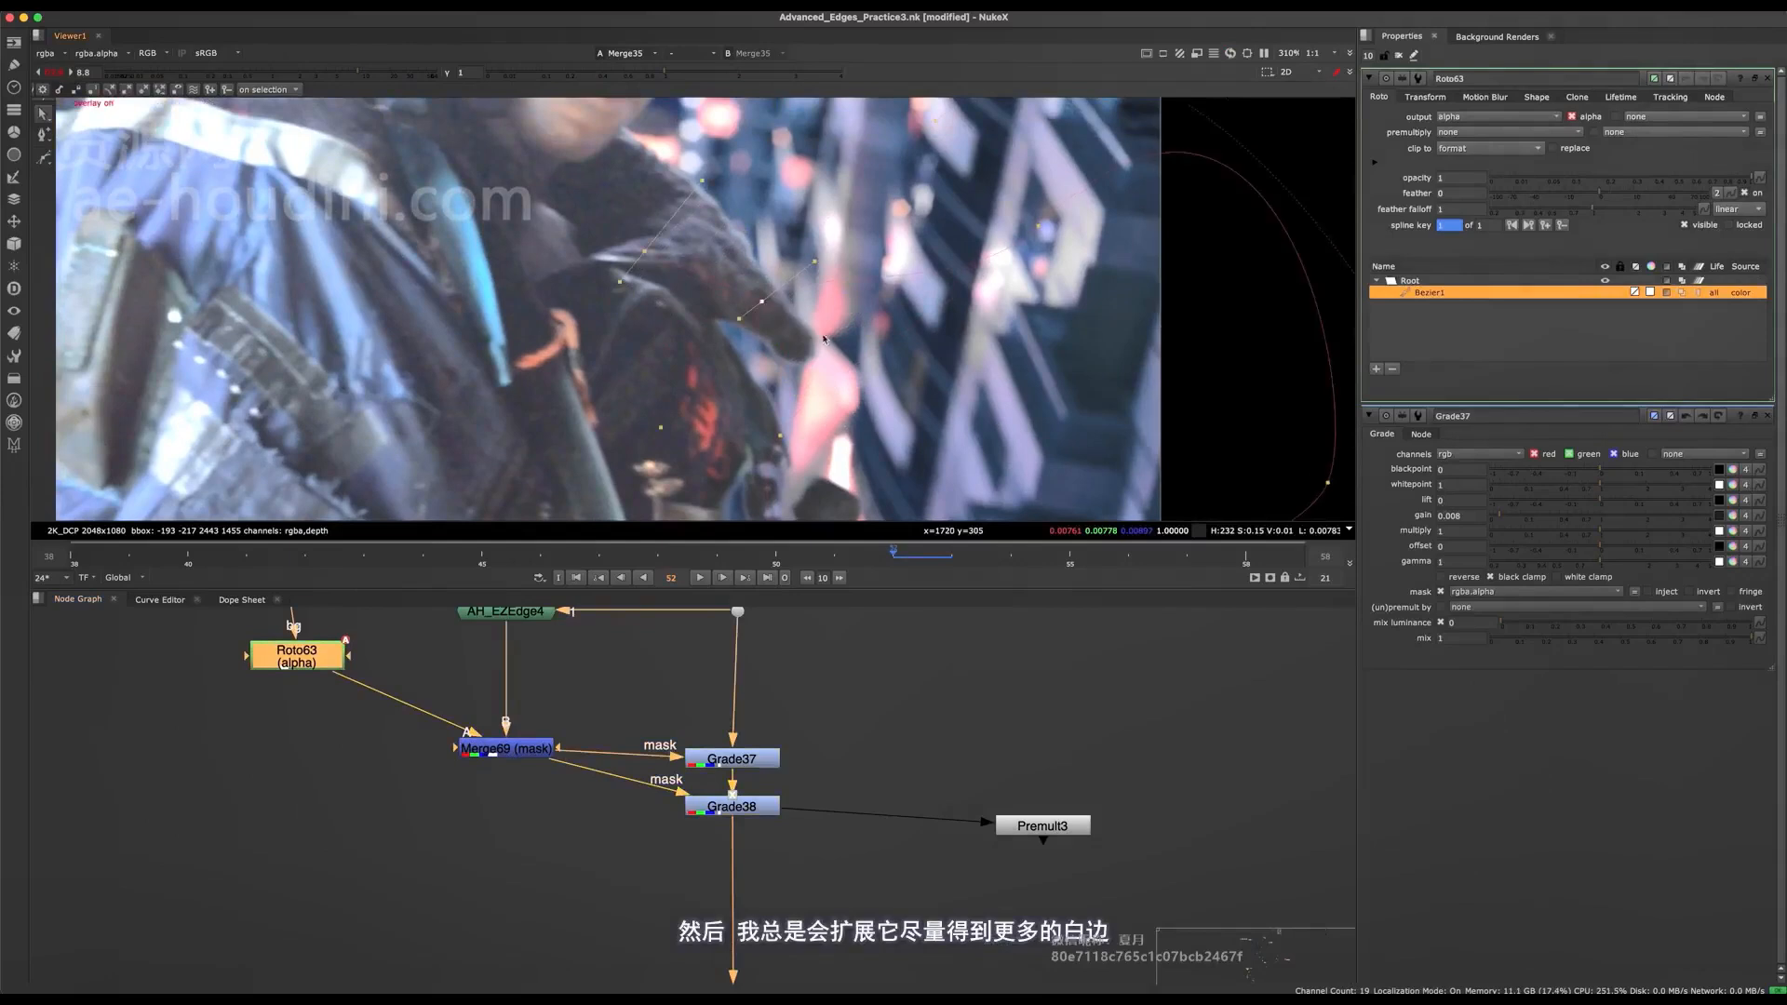
scroll(872, 282, "down", 3)
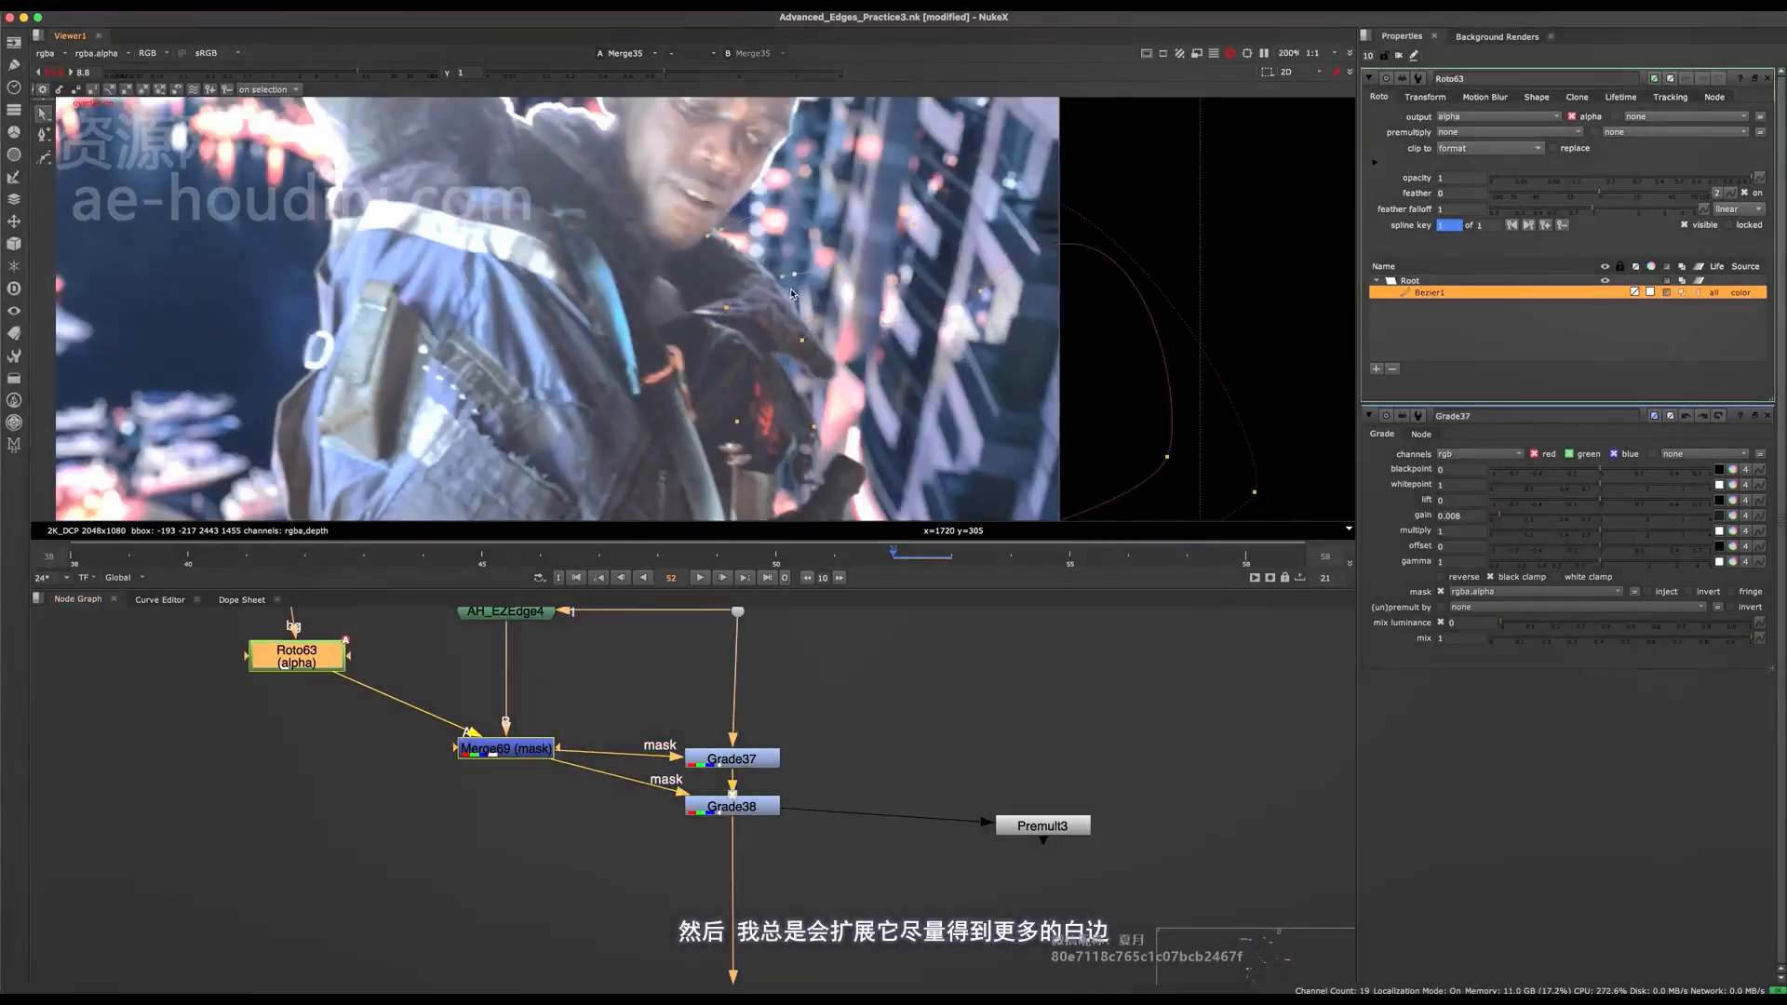
key("shift+z")
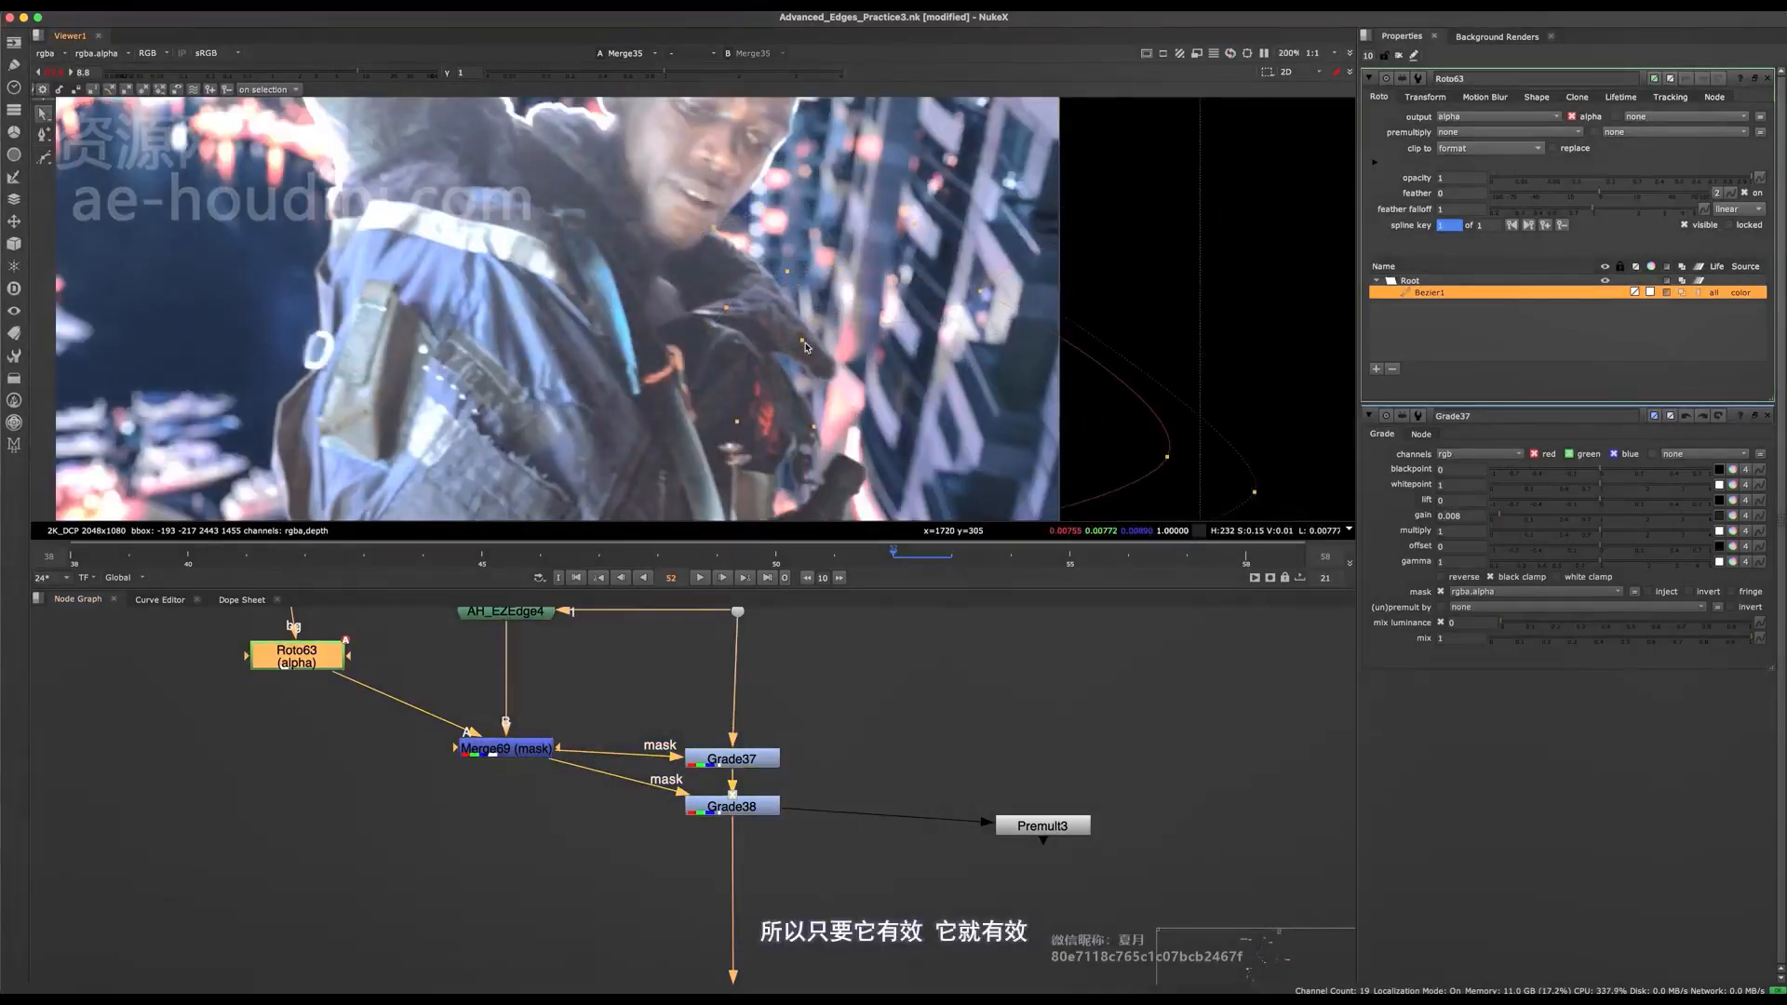
Check the hand edge with Grade38 disabled, enable the node again and lower its mix to 0.34.
scroll(779, 321, "up", 3)
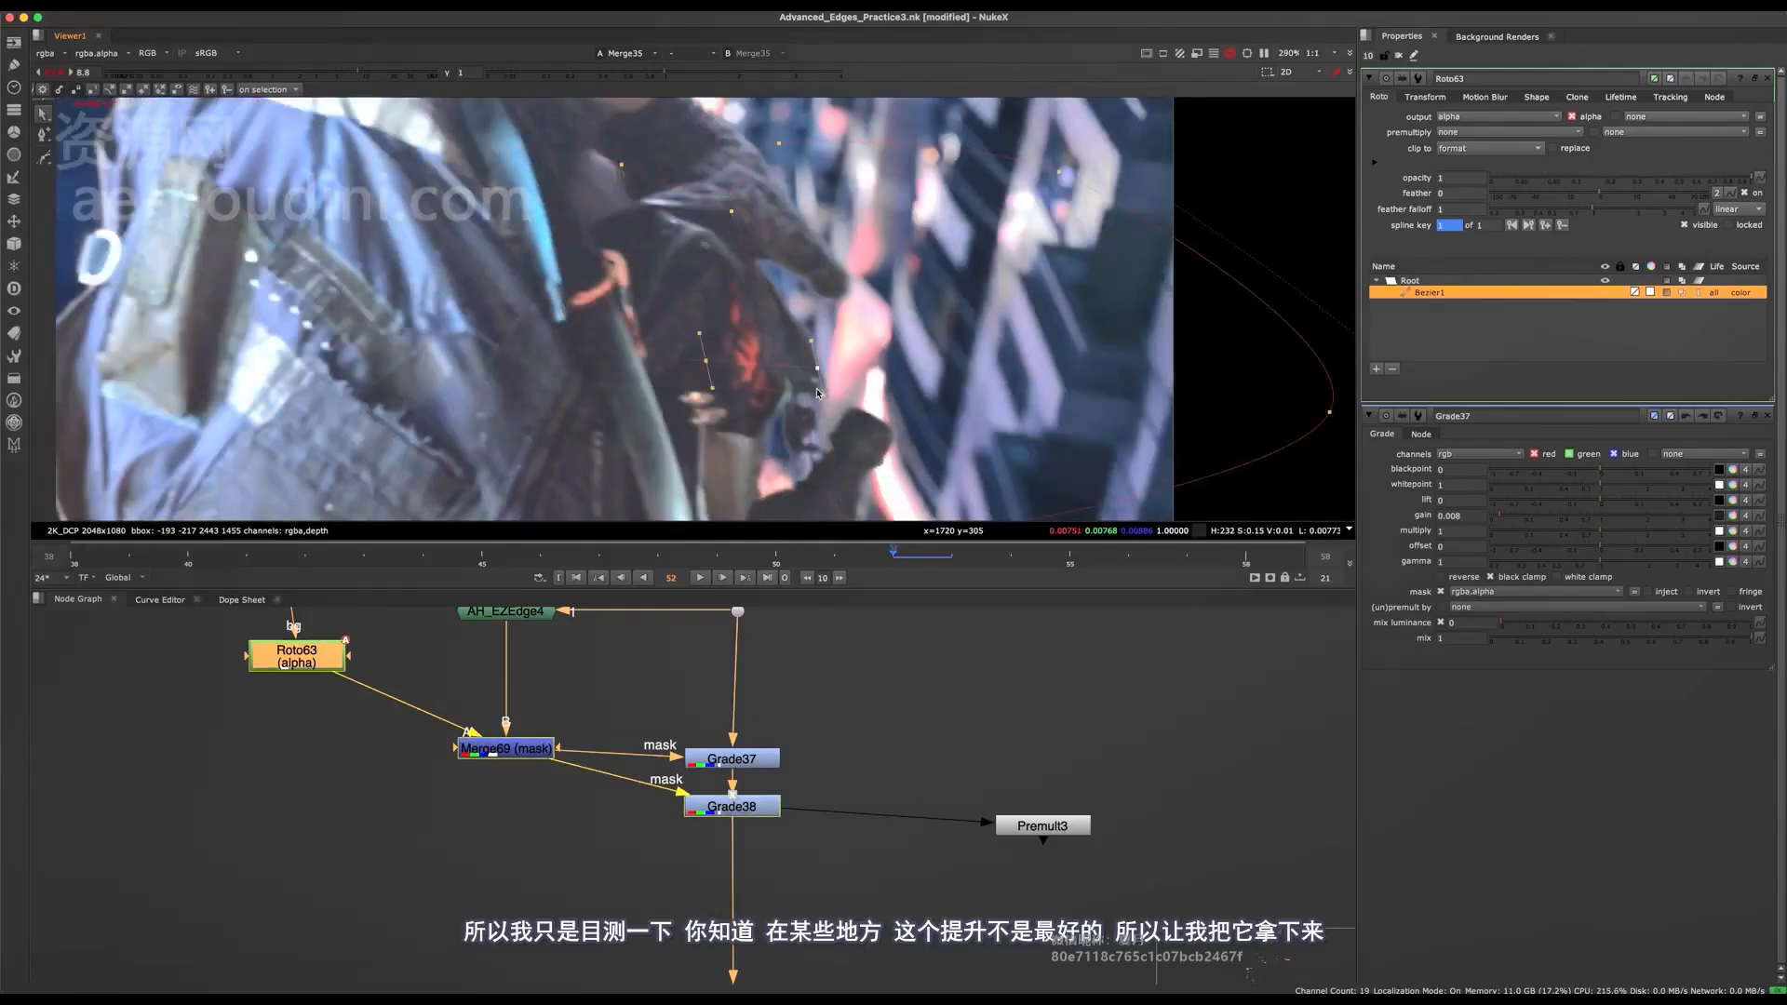
scroll(815, 410, "up", 4)
left_click(731, 806)
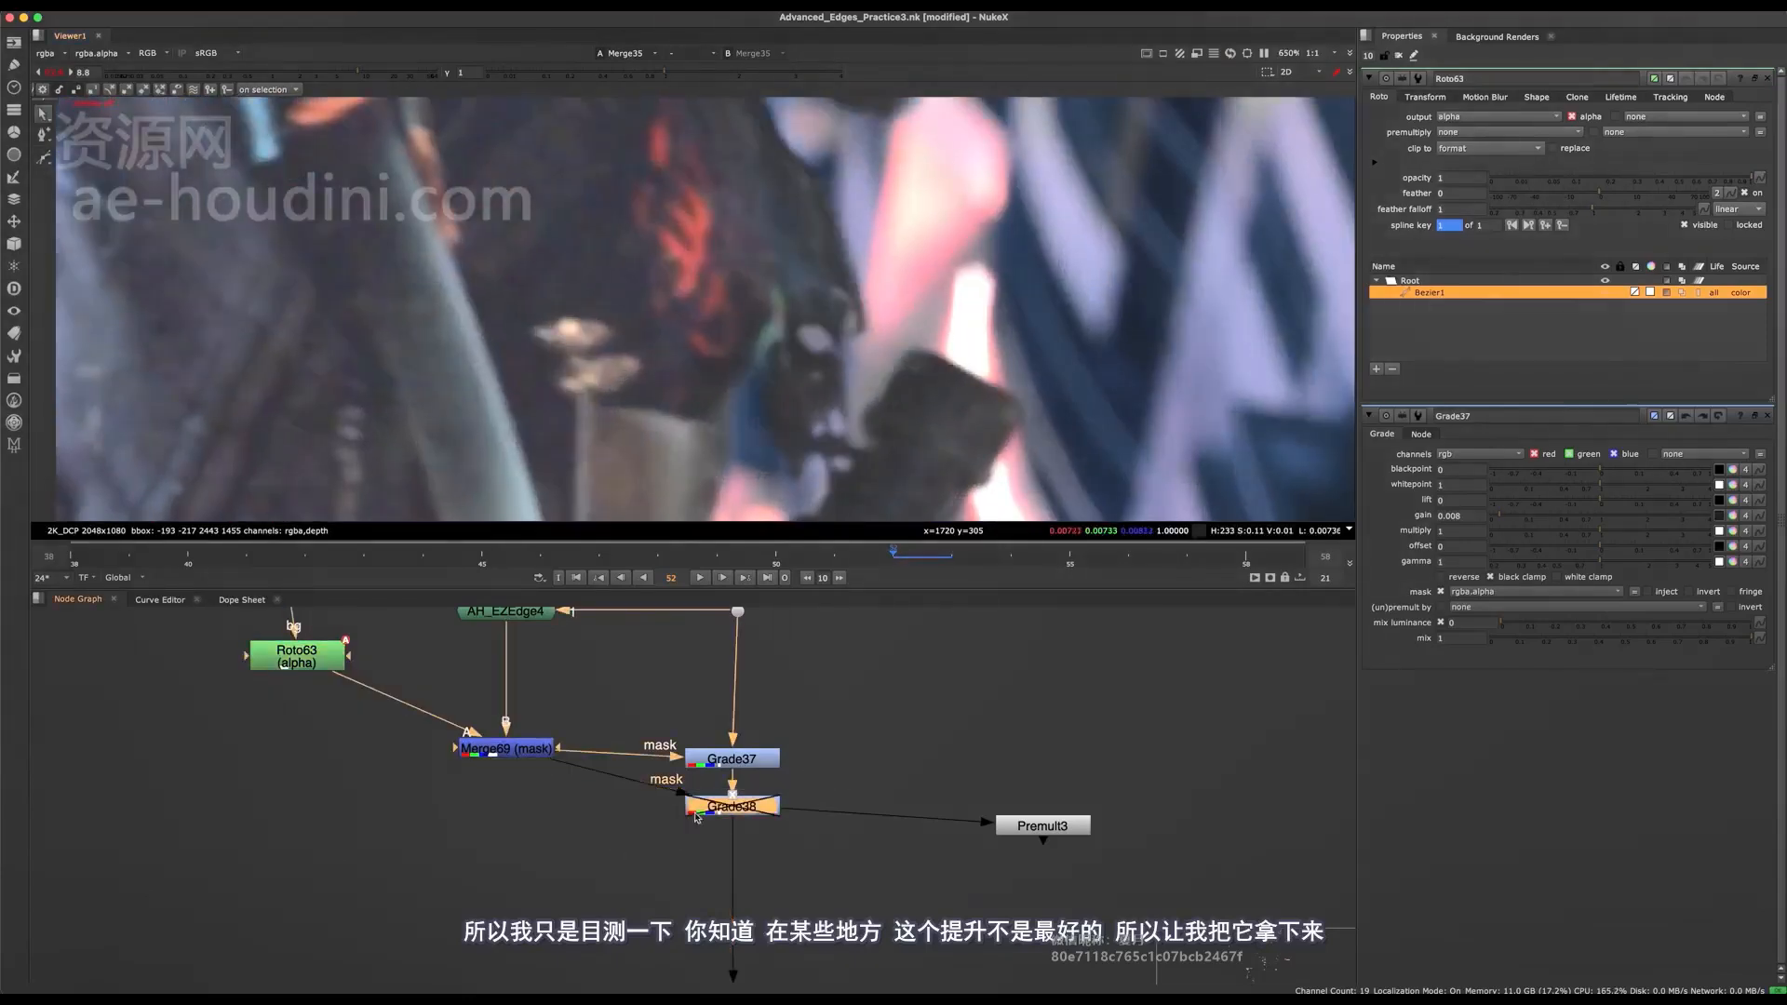
scroll(780, 489, "down", 3)
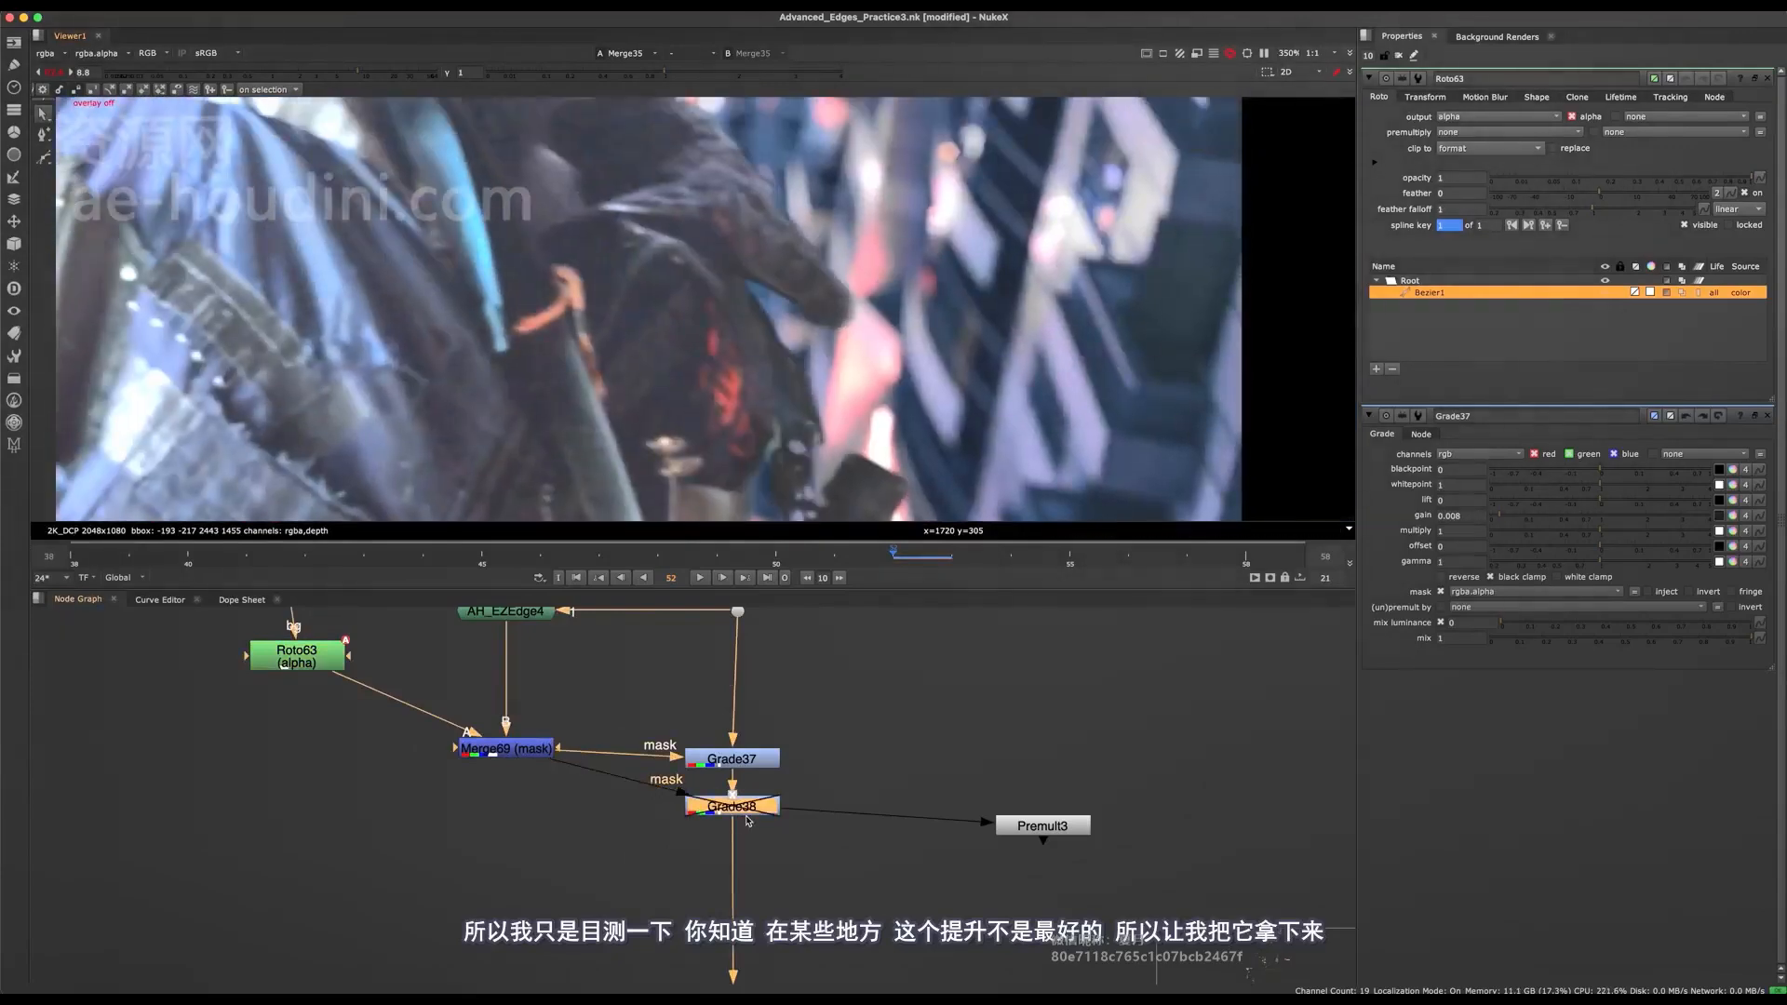
double_click(742, 809)
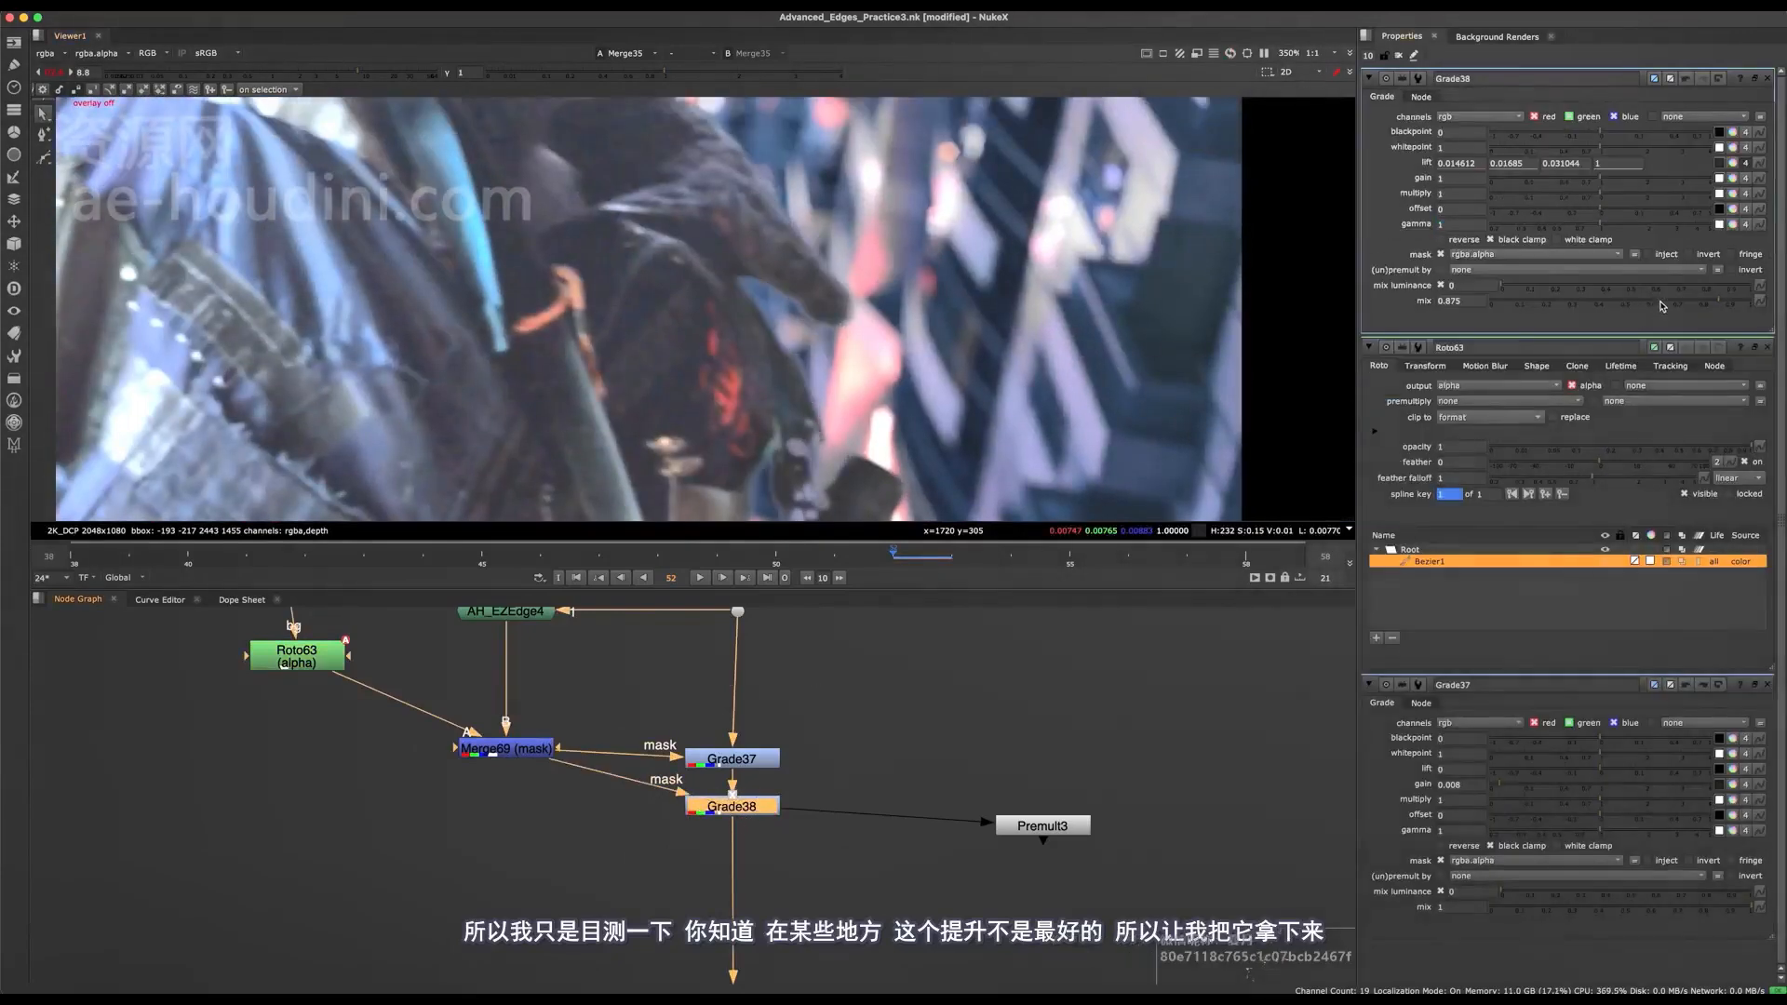
scroll(1239, 363, "down", 2)
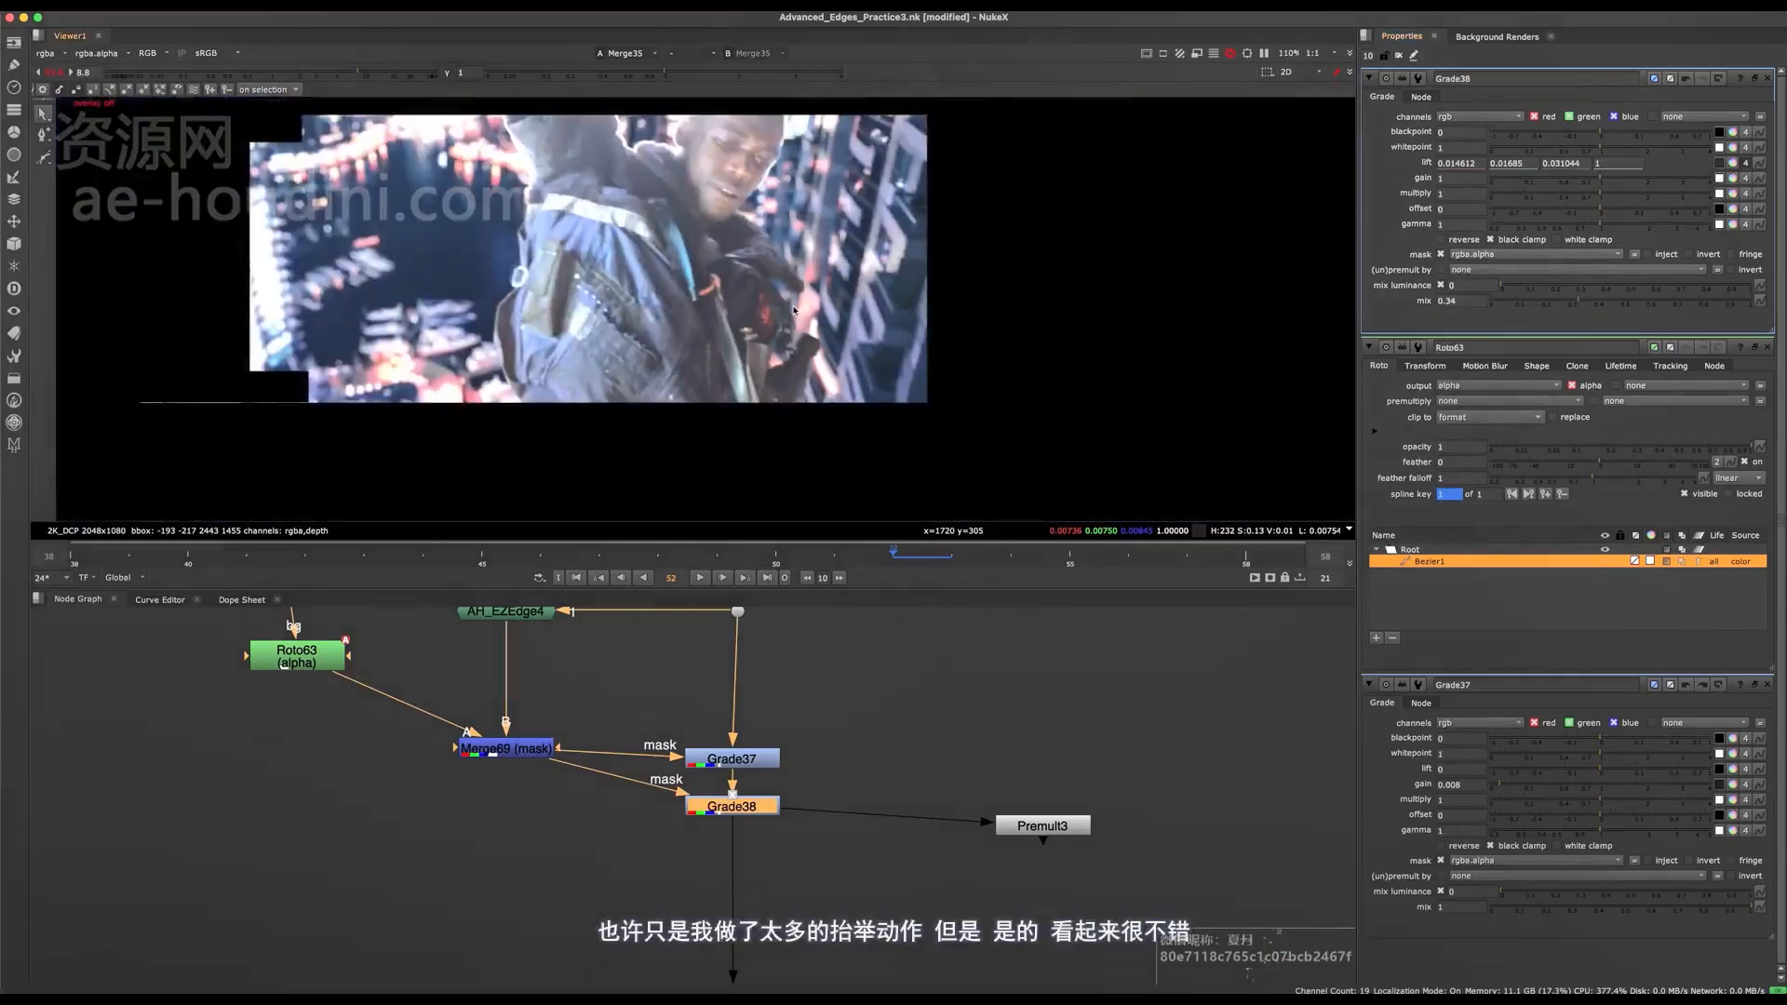
Compare the hand and lower sleeve edges with Grade38 disabled and enabled to judge how well they blend.
key("d")
key("d")
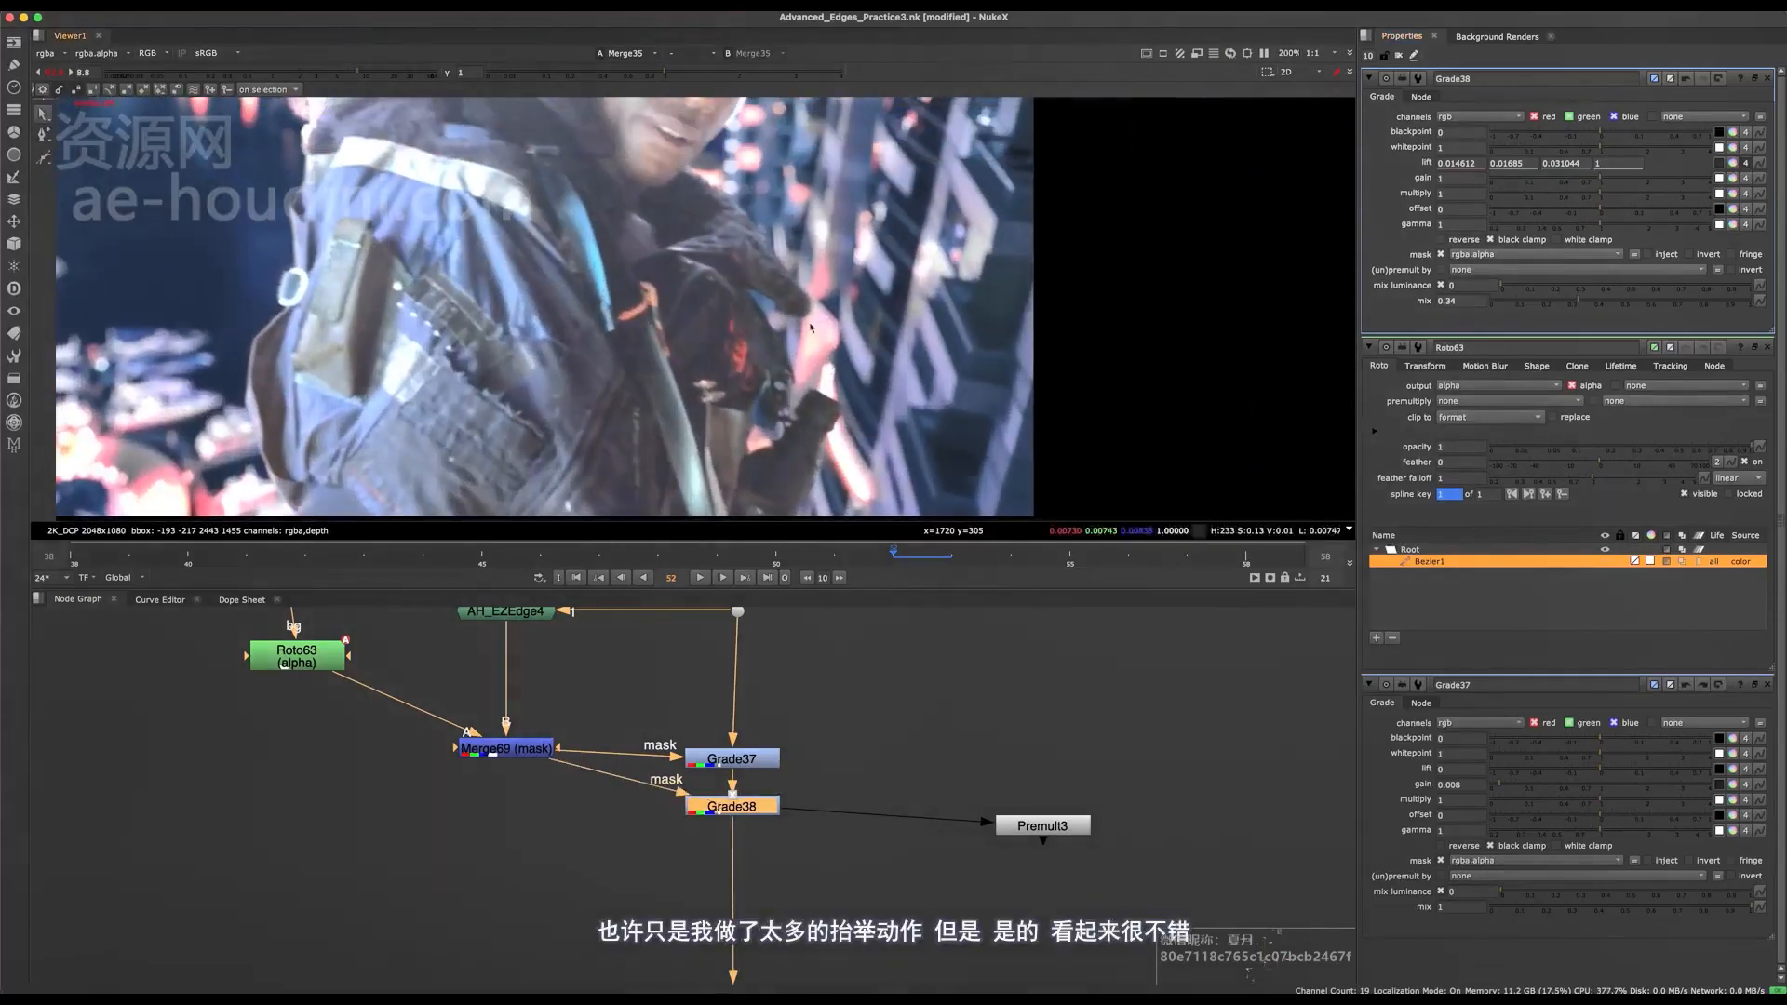
scroll(766, 333, "up", 3)
key("d")
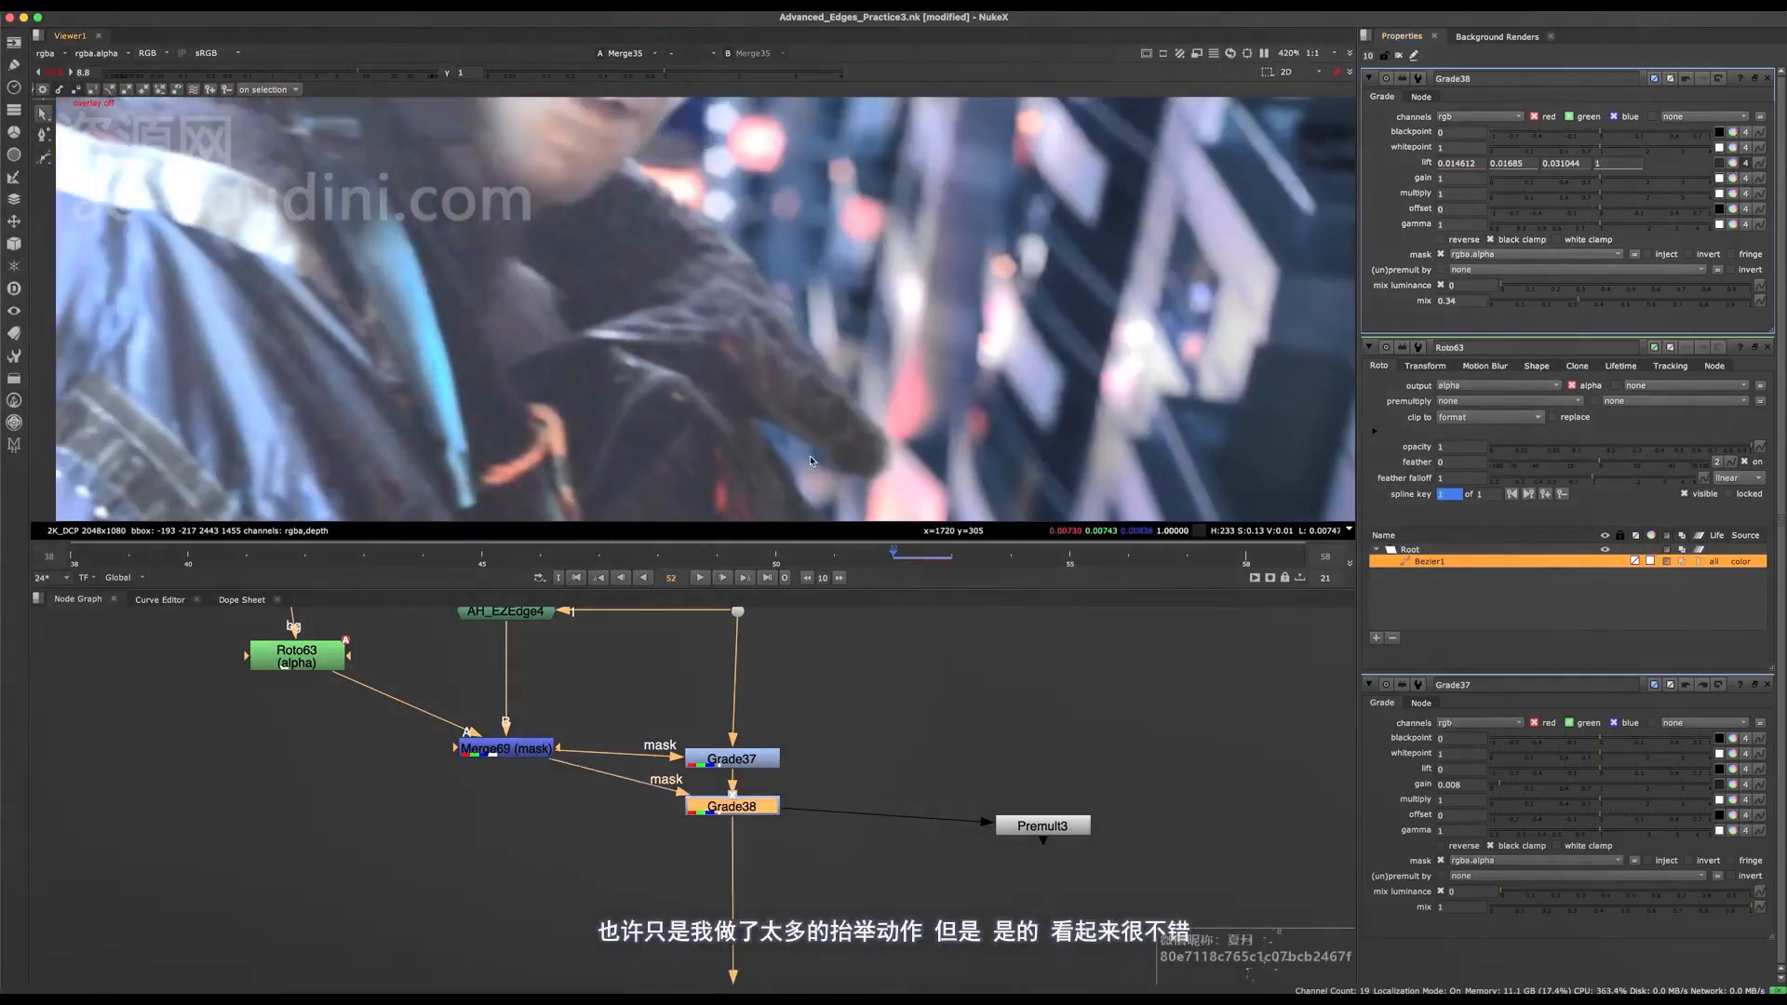
key("d")
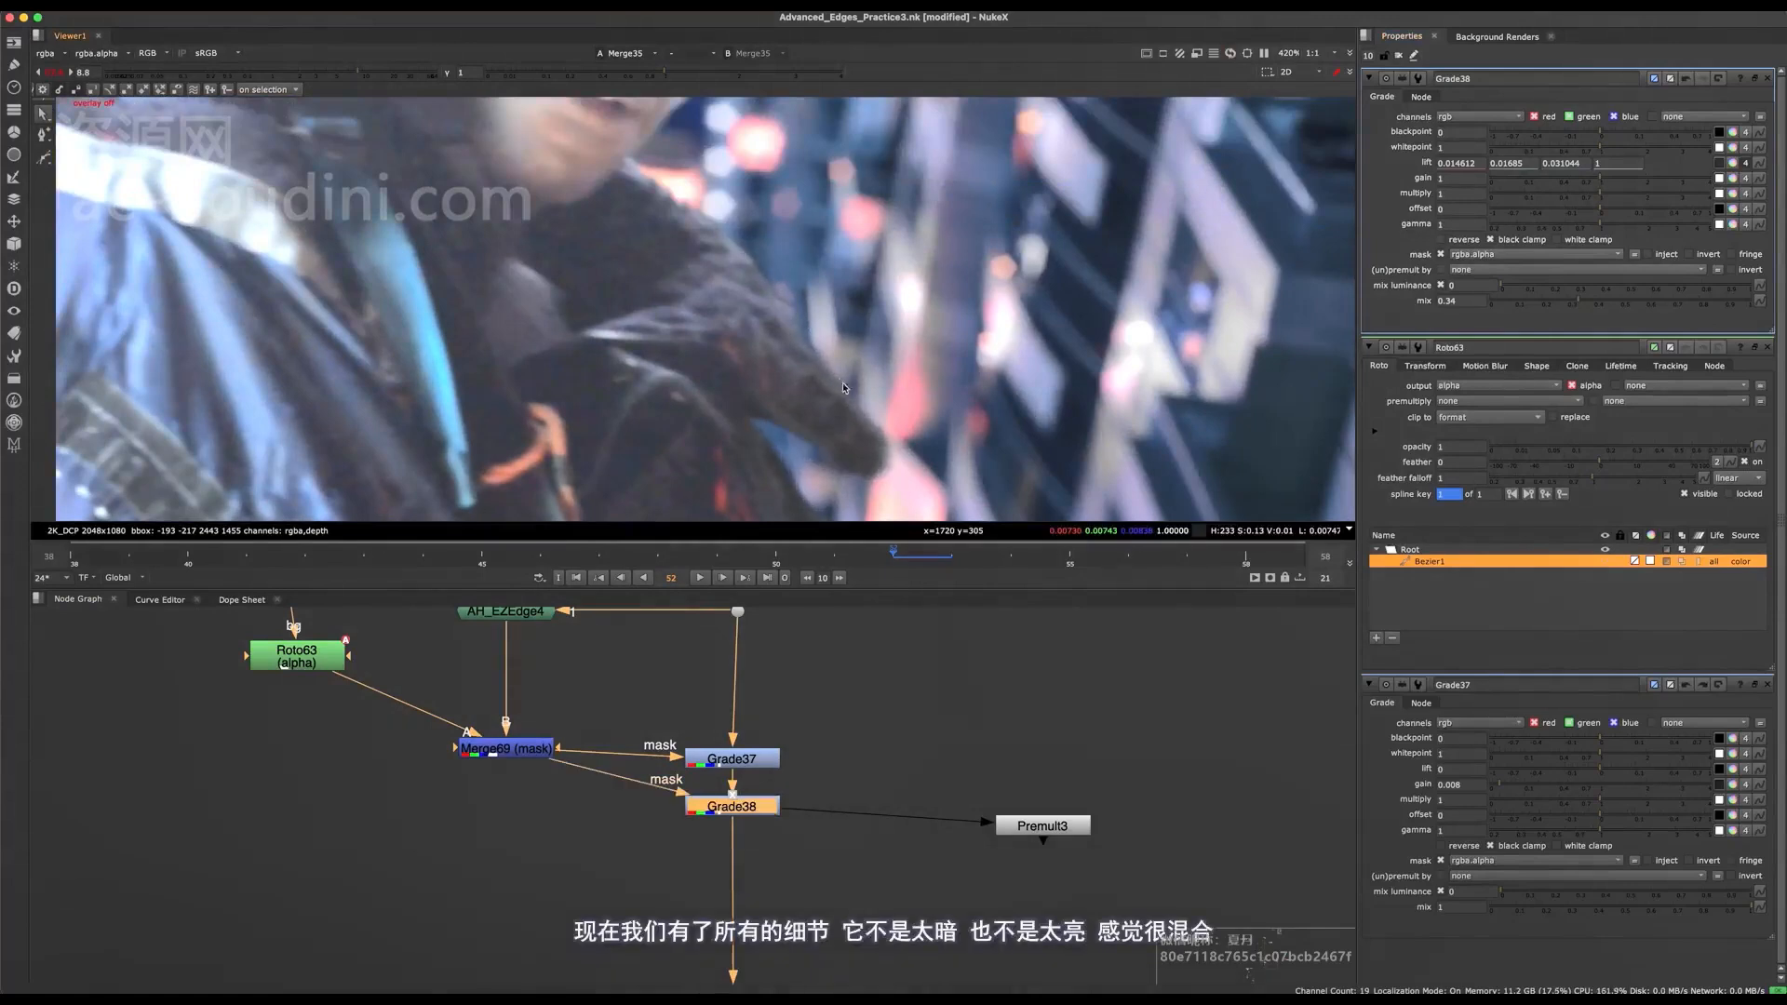
middle_click_drag(839, 379, 831, 265)
scroll(793, 332, "up", 1)
middle_click_drag(790, 419, 810, 198)
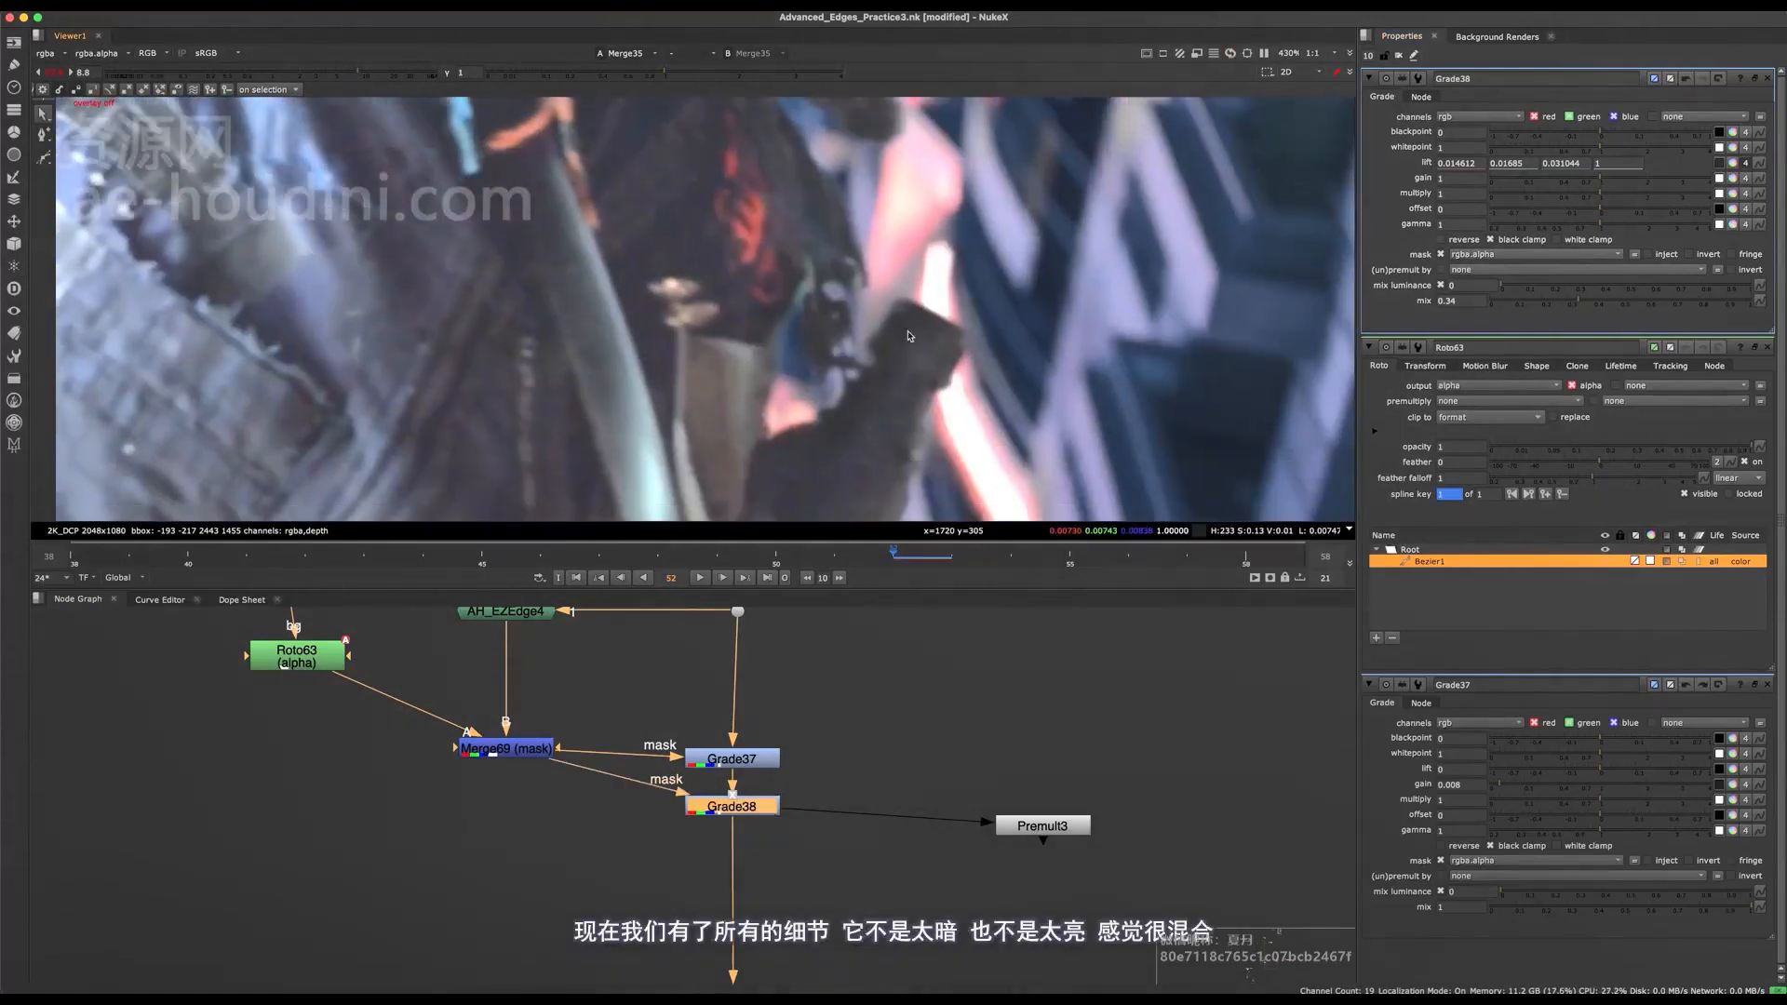
left_click(731, 759)
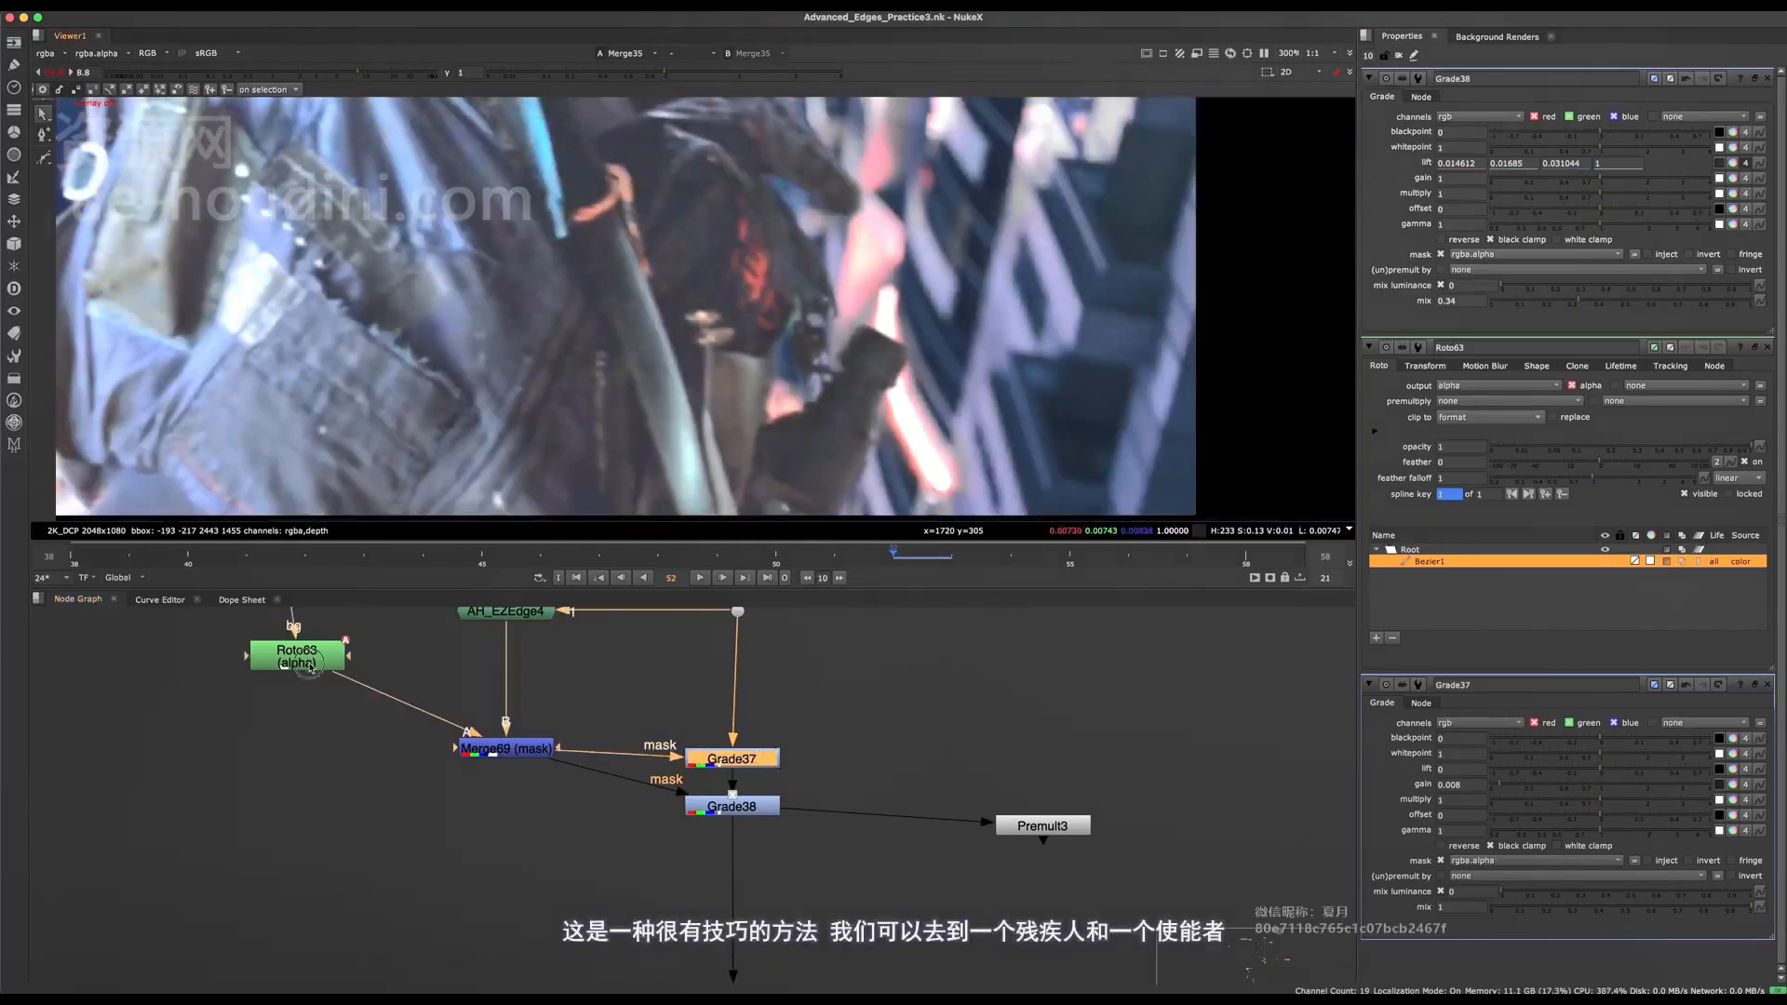
Reopen Roto63 and, on frame 58, shift its whole shape slightly to the left to follow the hand.
left_click(296, 656)
middle_click_drag(504, 648, 596, 788)
double_click(366, 810)
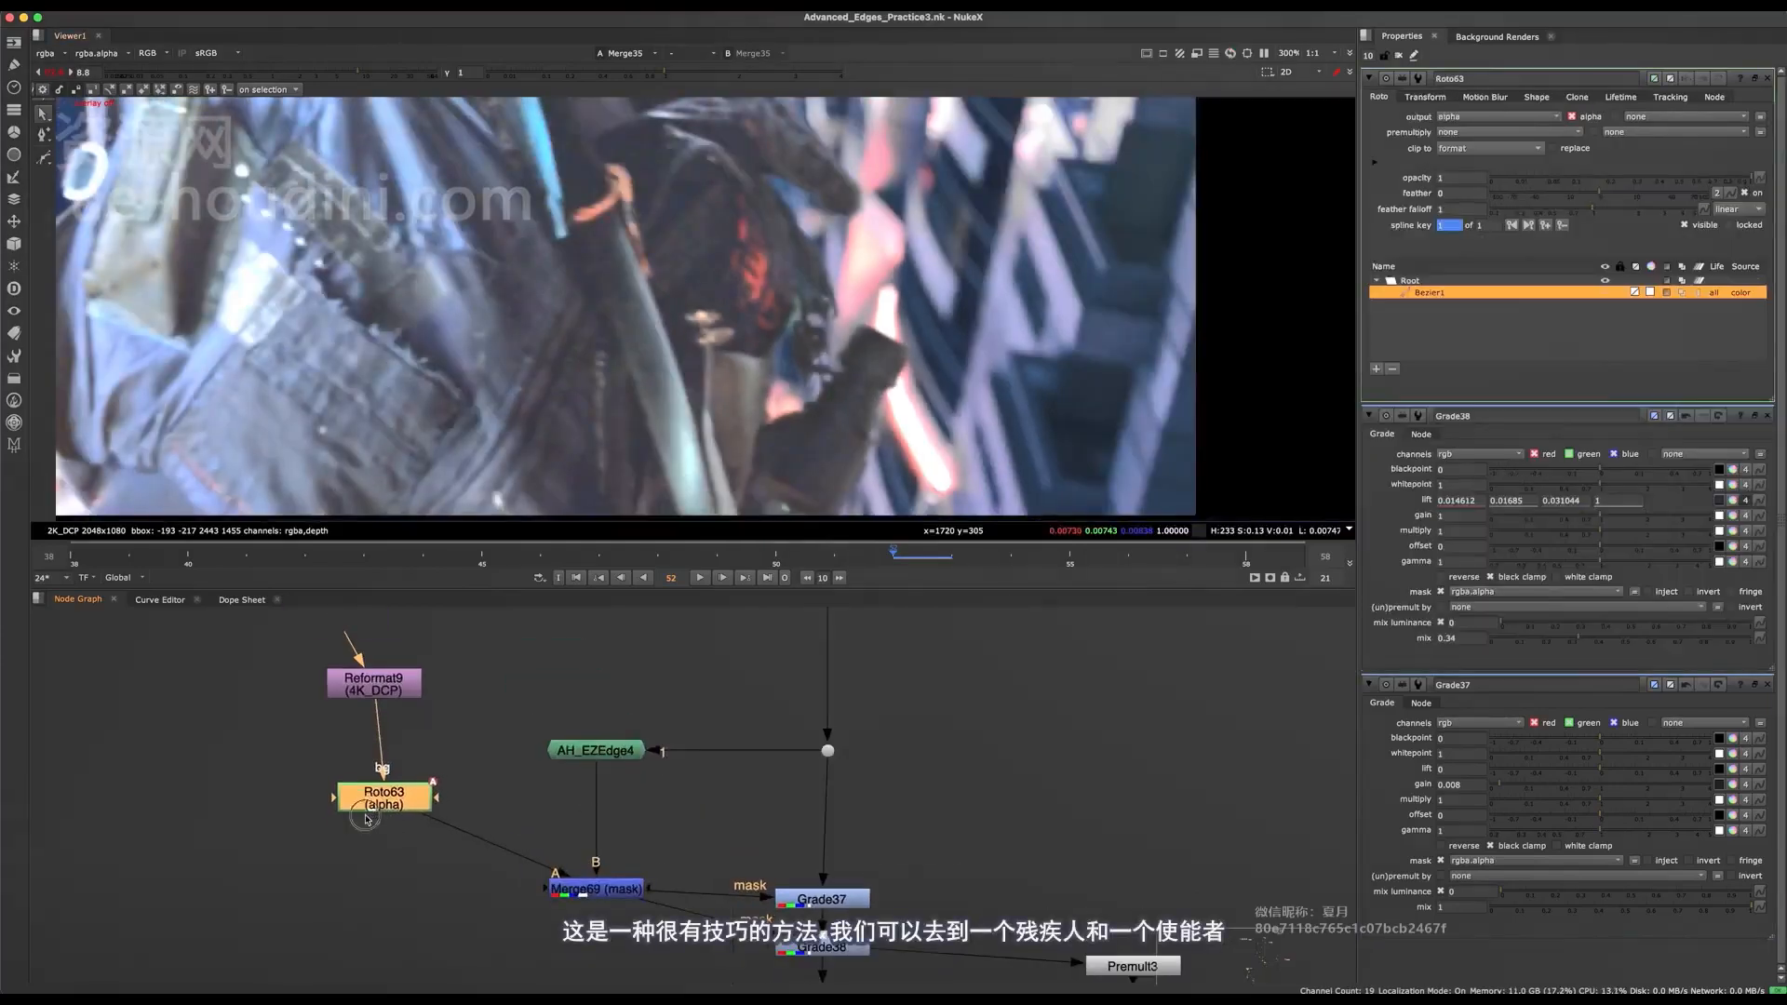
left_click_drag(366, 819, 361, 828)
scroll(886, 345, "down", 5)
scroll(886, 345, "up", 3)
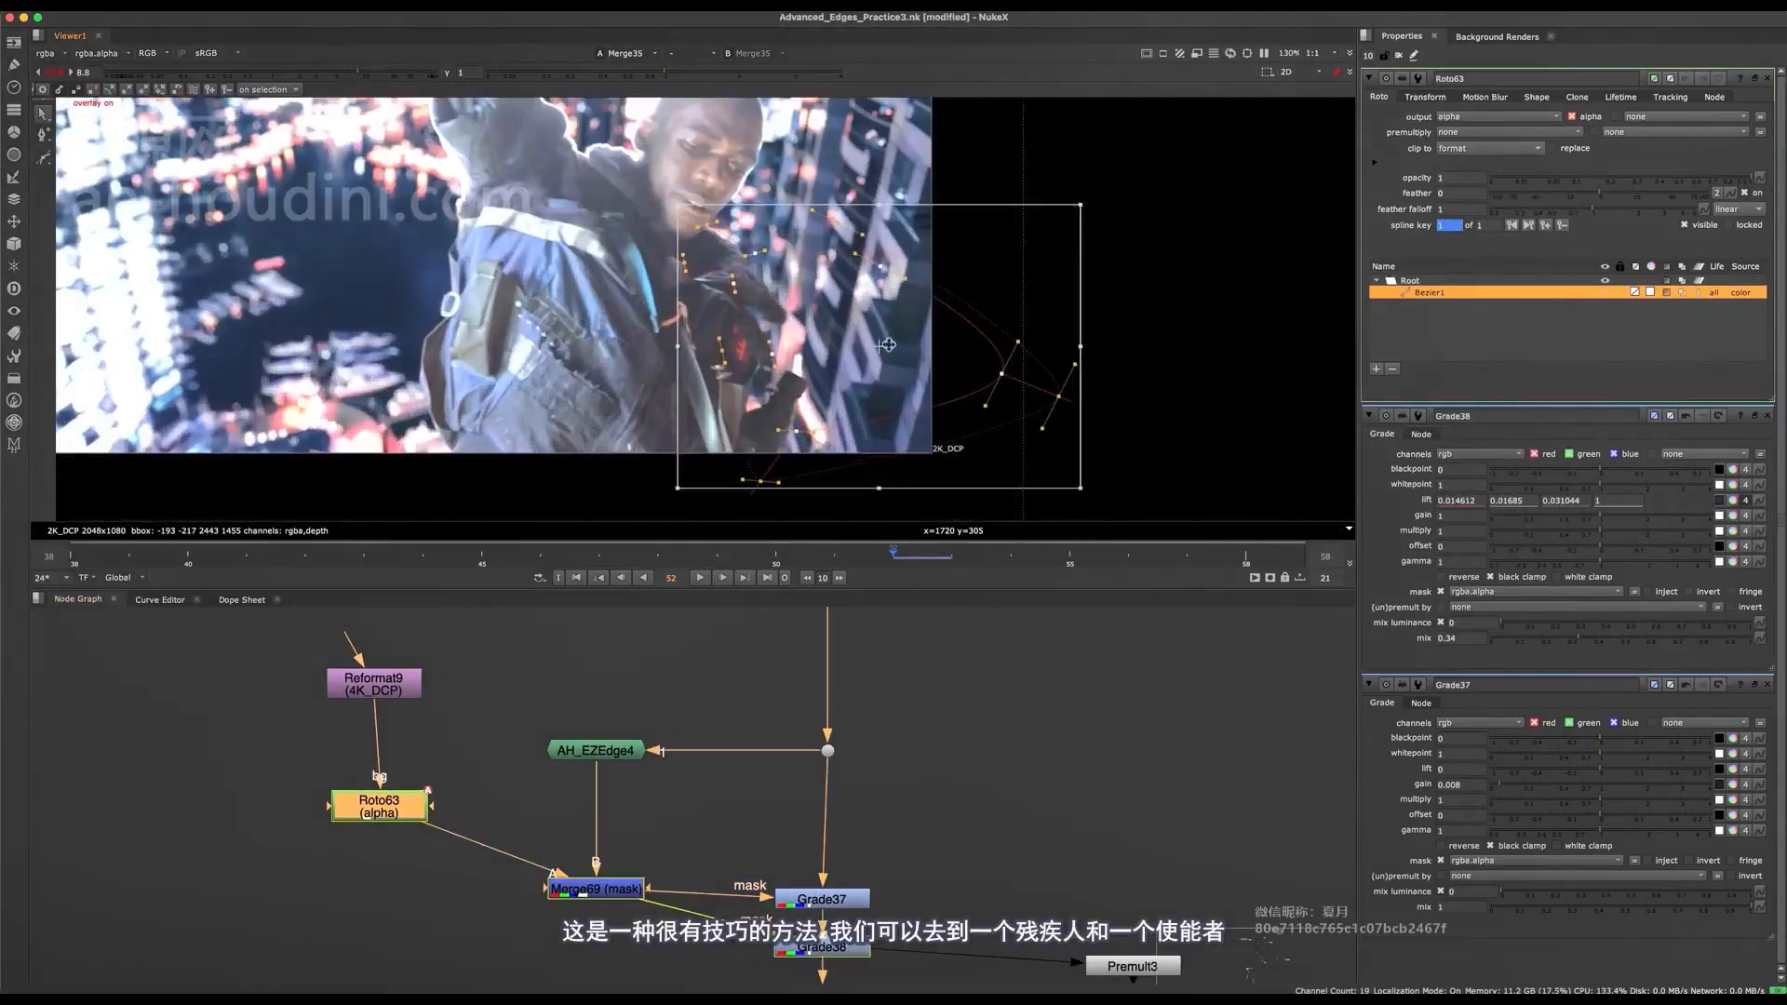
left_click(1238, 553)
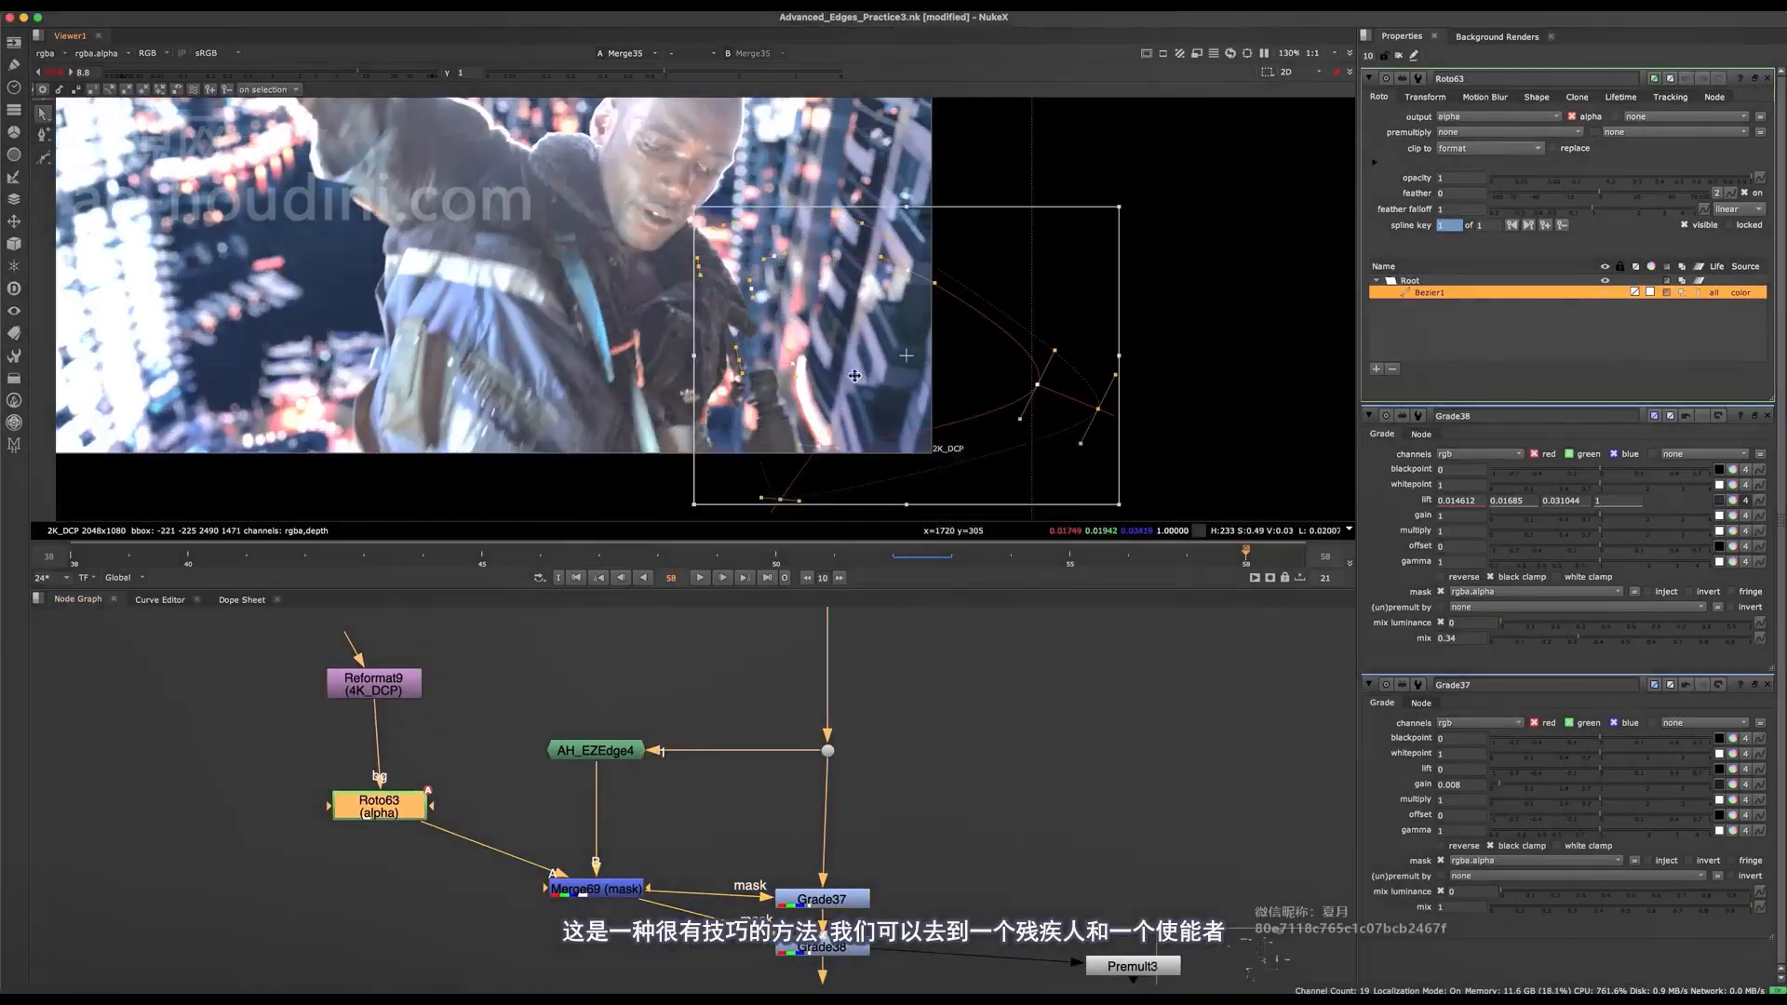
left_click_drag(856, 372, 829, 382)
Select Grade37 and Grade38 and compare the lower hand edges on frame 58 with both disabled and enabled.
middle_click_drag(807, 777, 721, 693)
left_click_drag(803, 771, 719, 875)
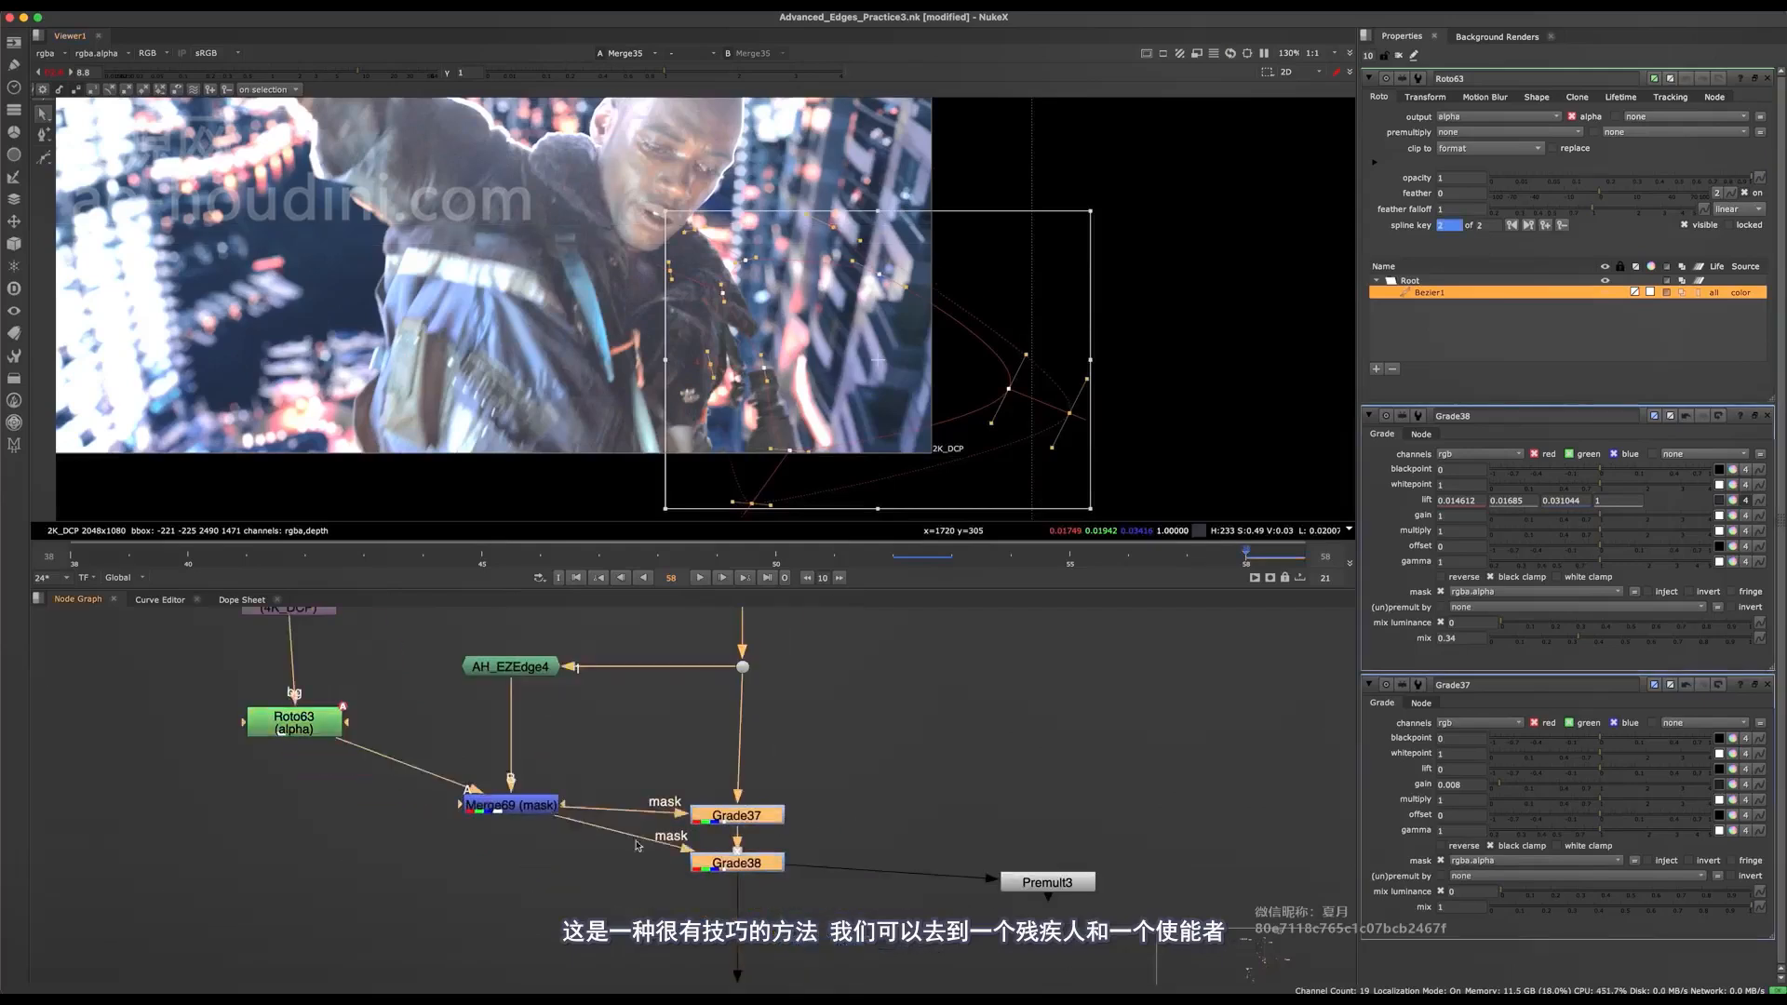
key("d")
scroll(802, 428, "up", 5)
key("d")
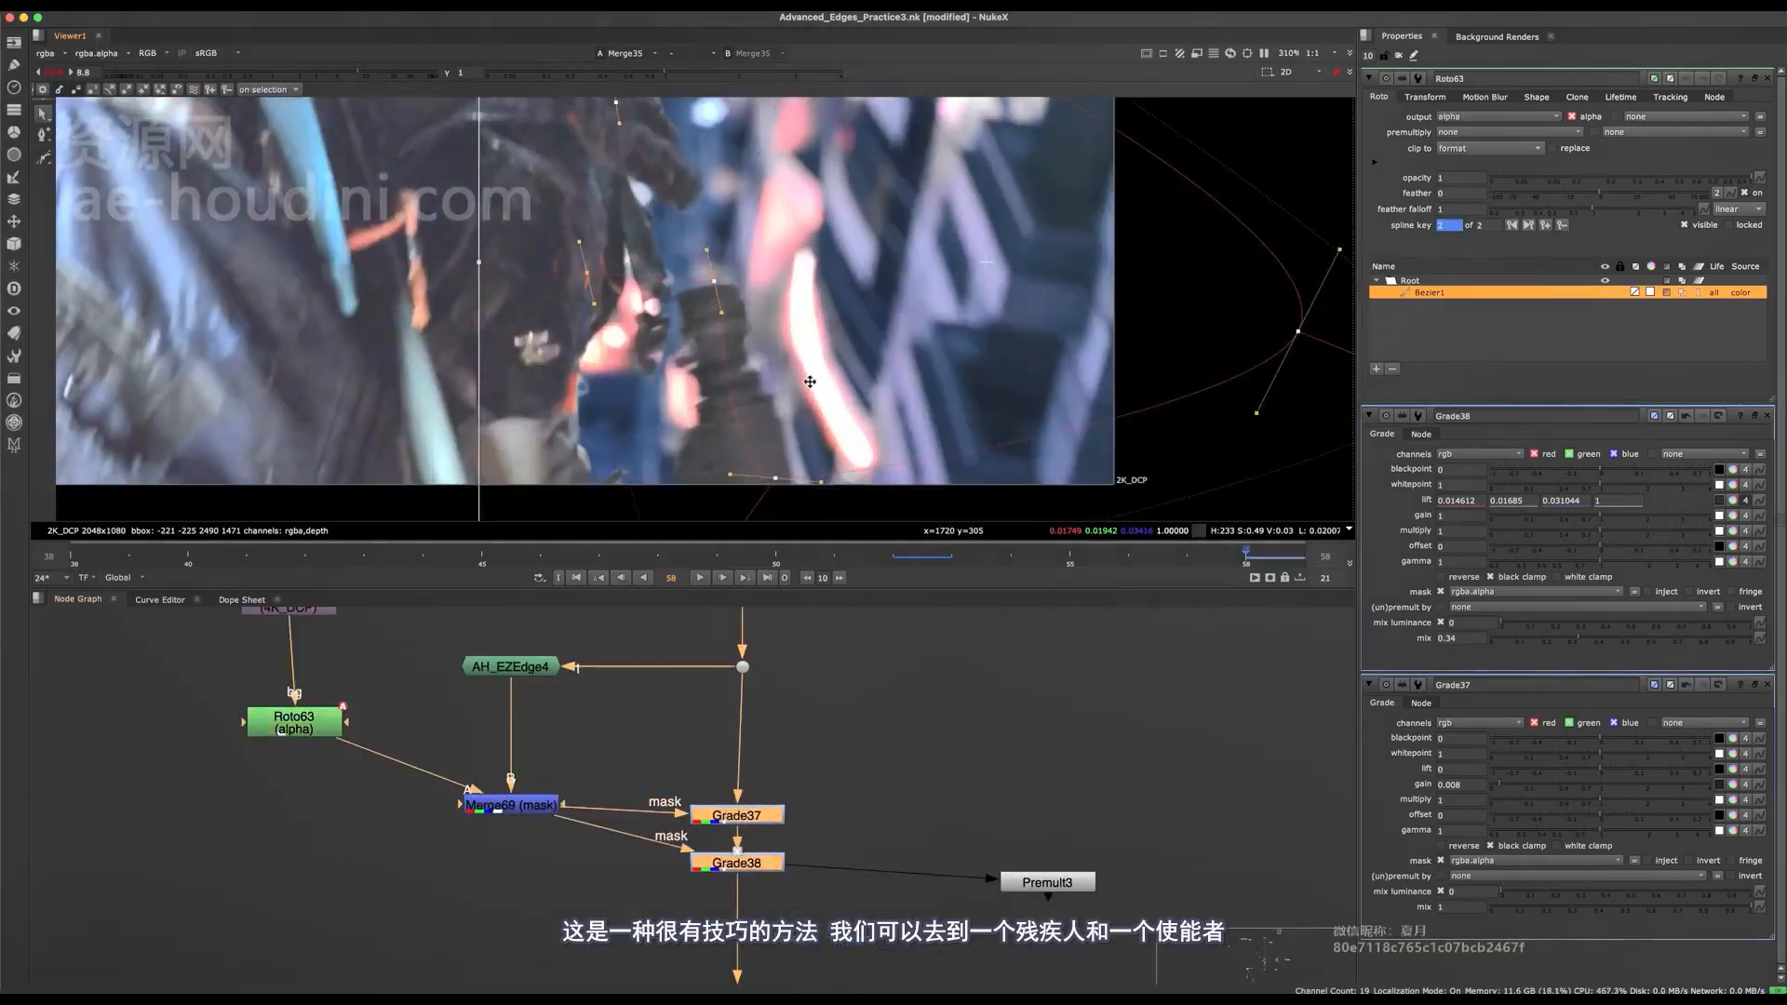
middle_click_drag(809, 382, 861, 277)
key("d")
key("d")
left_click_drag(900, 351, 700, 433)
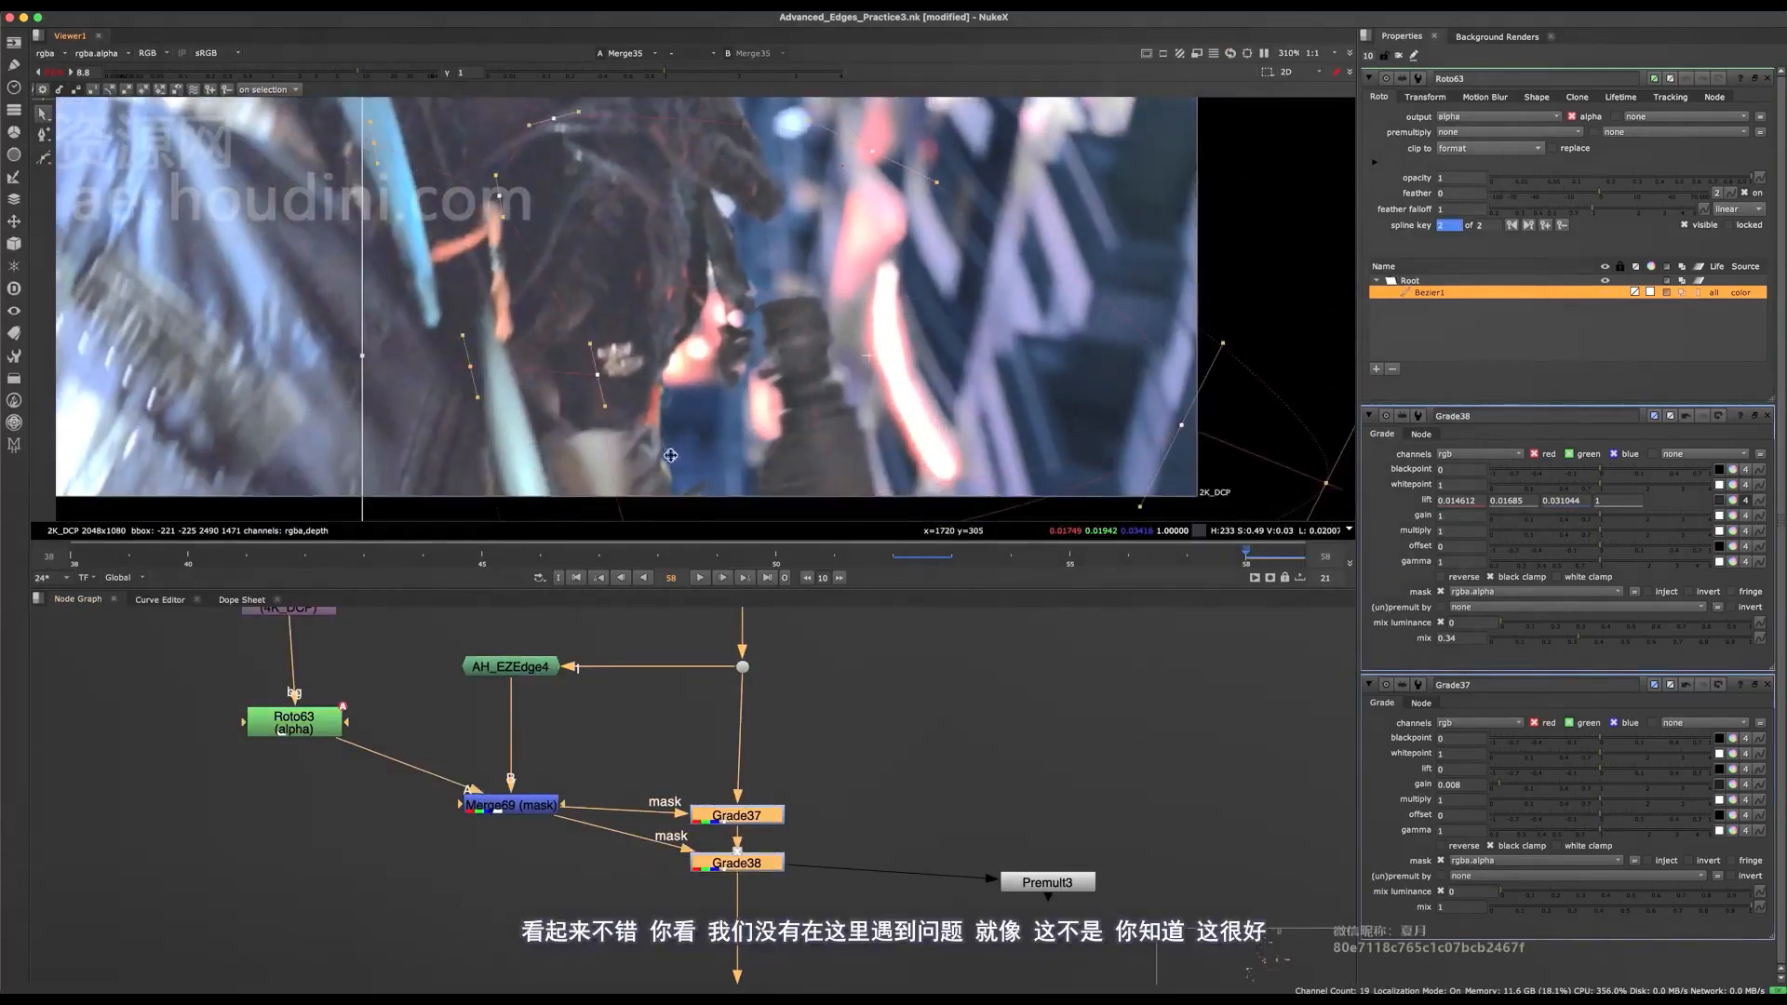
middle_click_drag(668, 446, 718, 351)
scroll(718, 351, "up", 8)
scroll(698, 383, "down", 5)
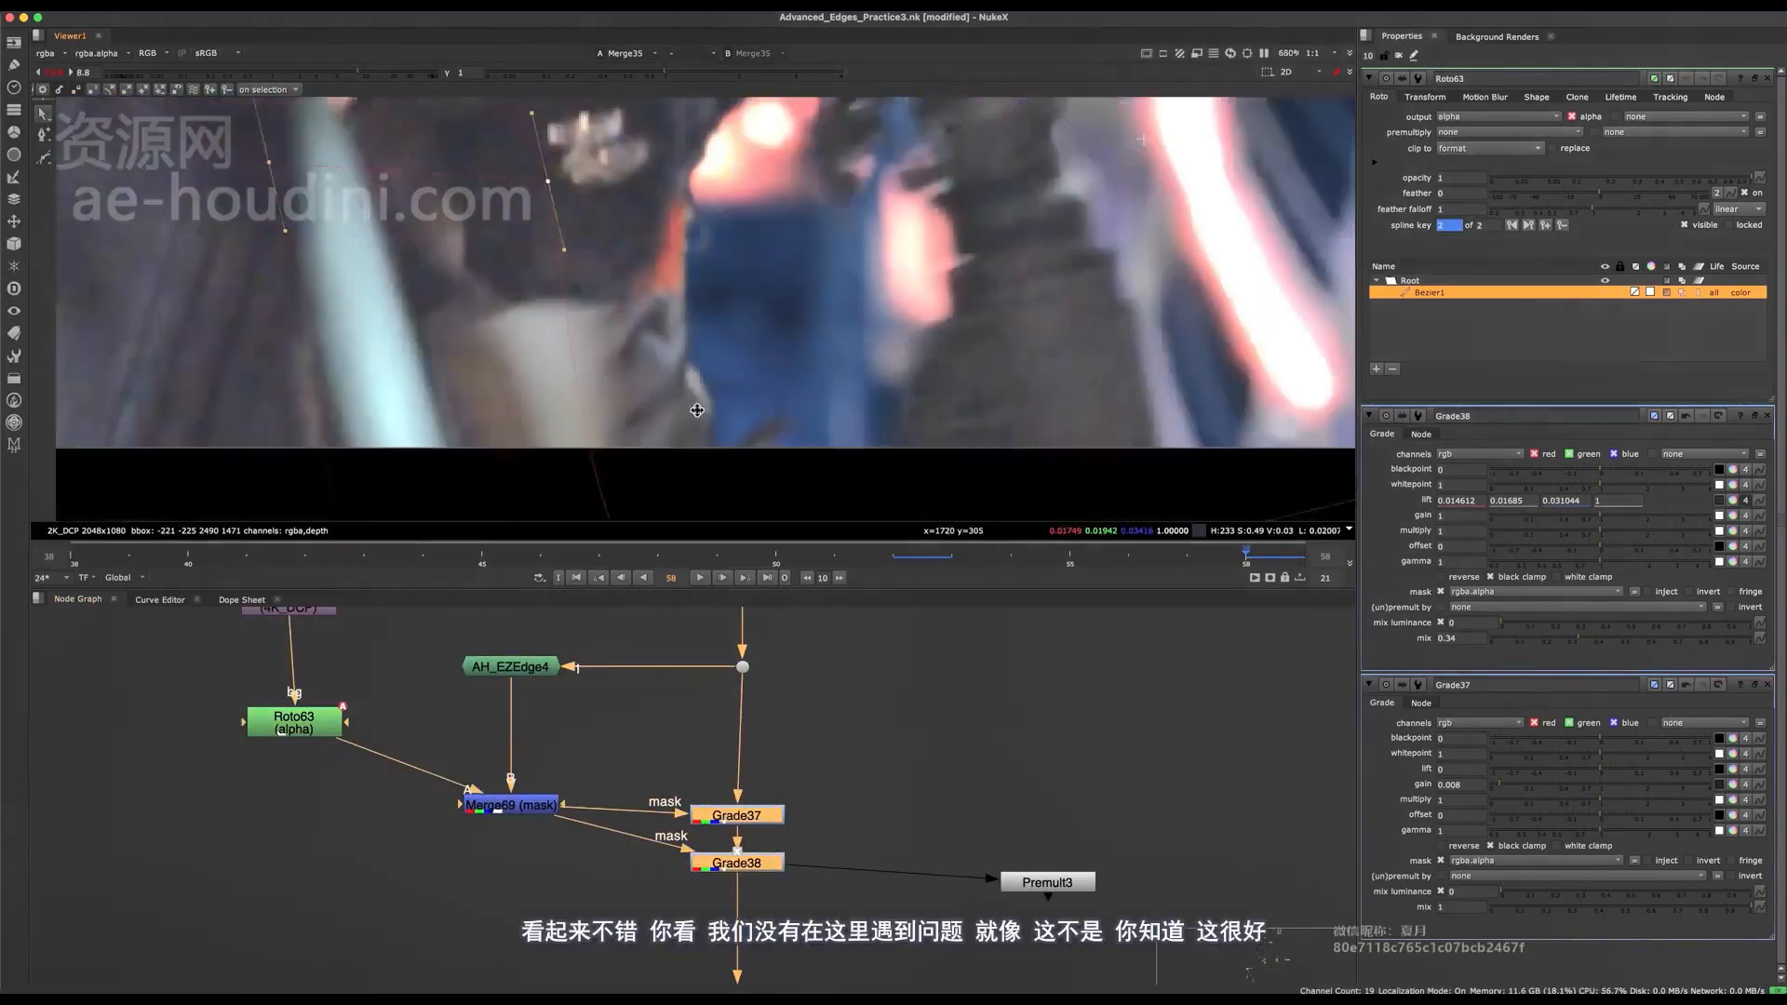
Examine the dark glove edge near the face with Grade37 and Grade38 switched off and back on.
scroll(726, 388, "down", 3)
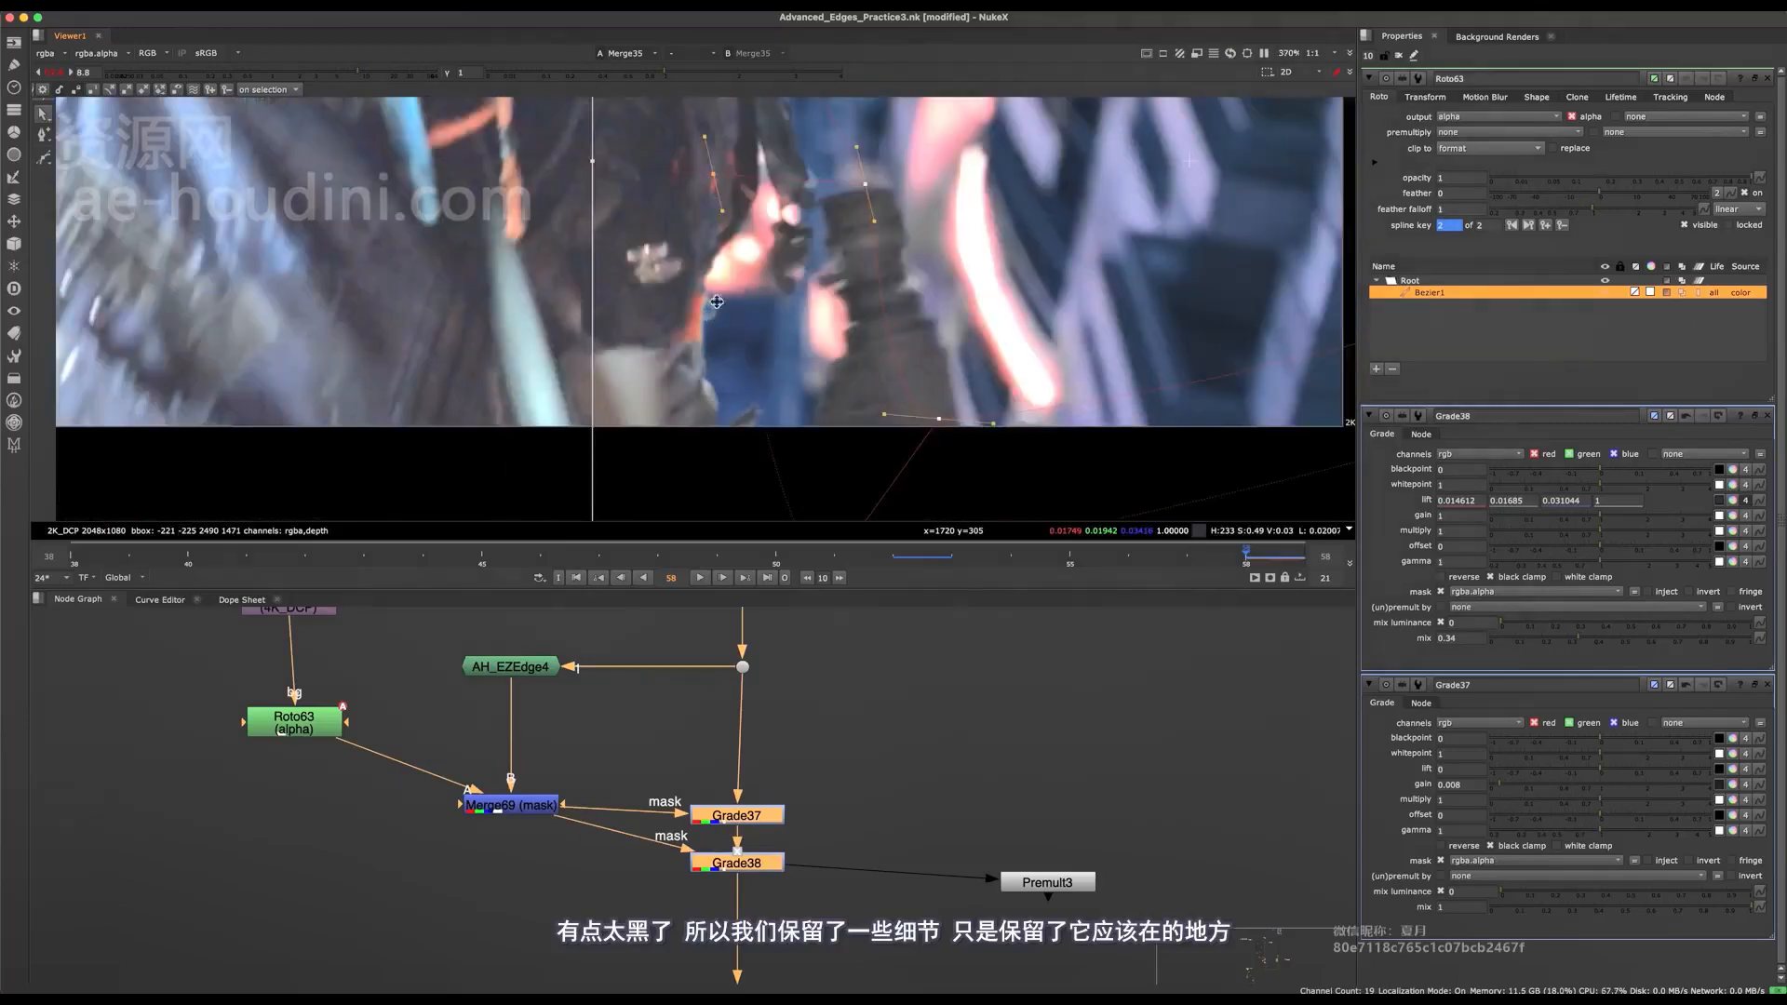
scroll(803, 401, "down", 6)
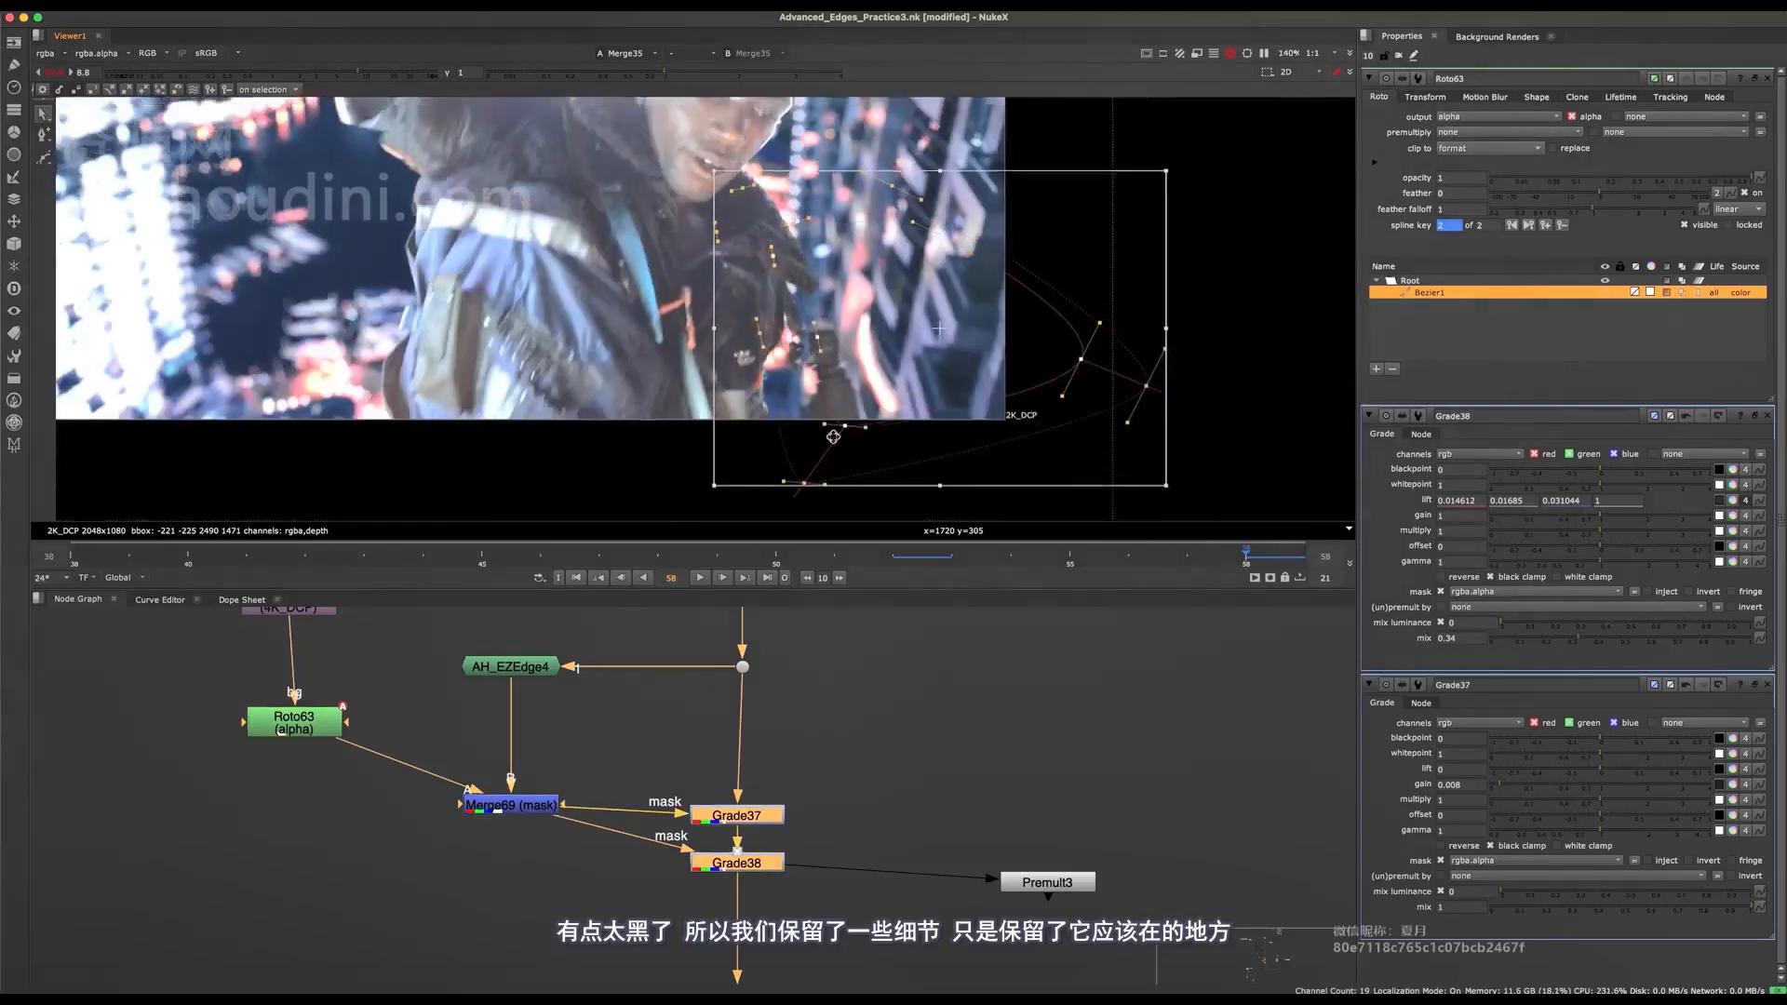
scroll(789, 373, "up", 4)
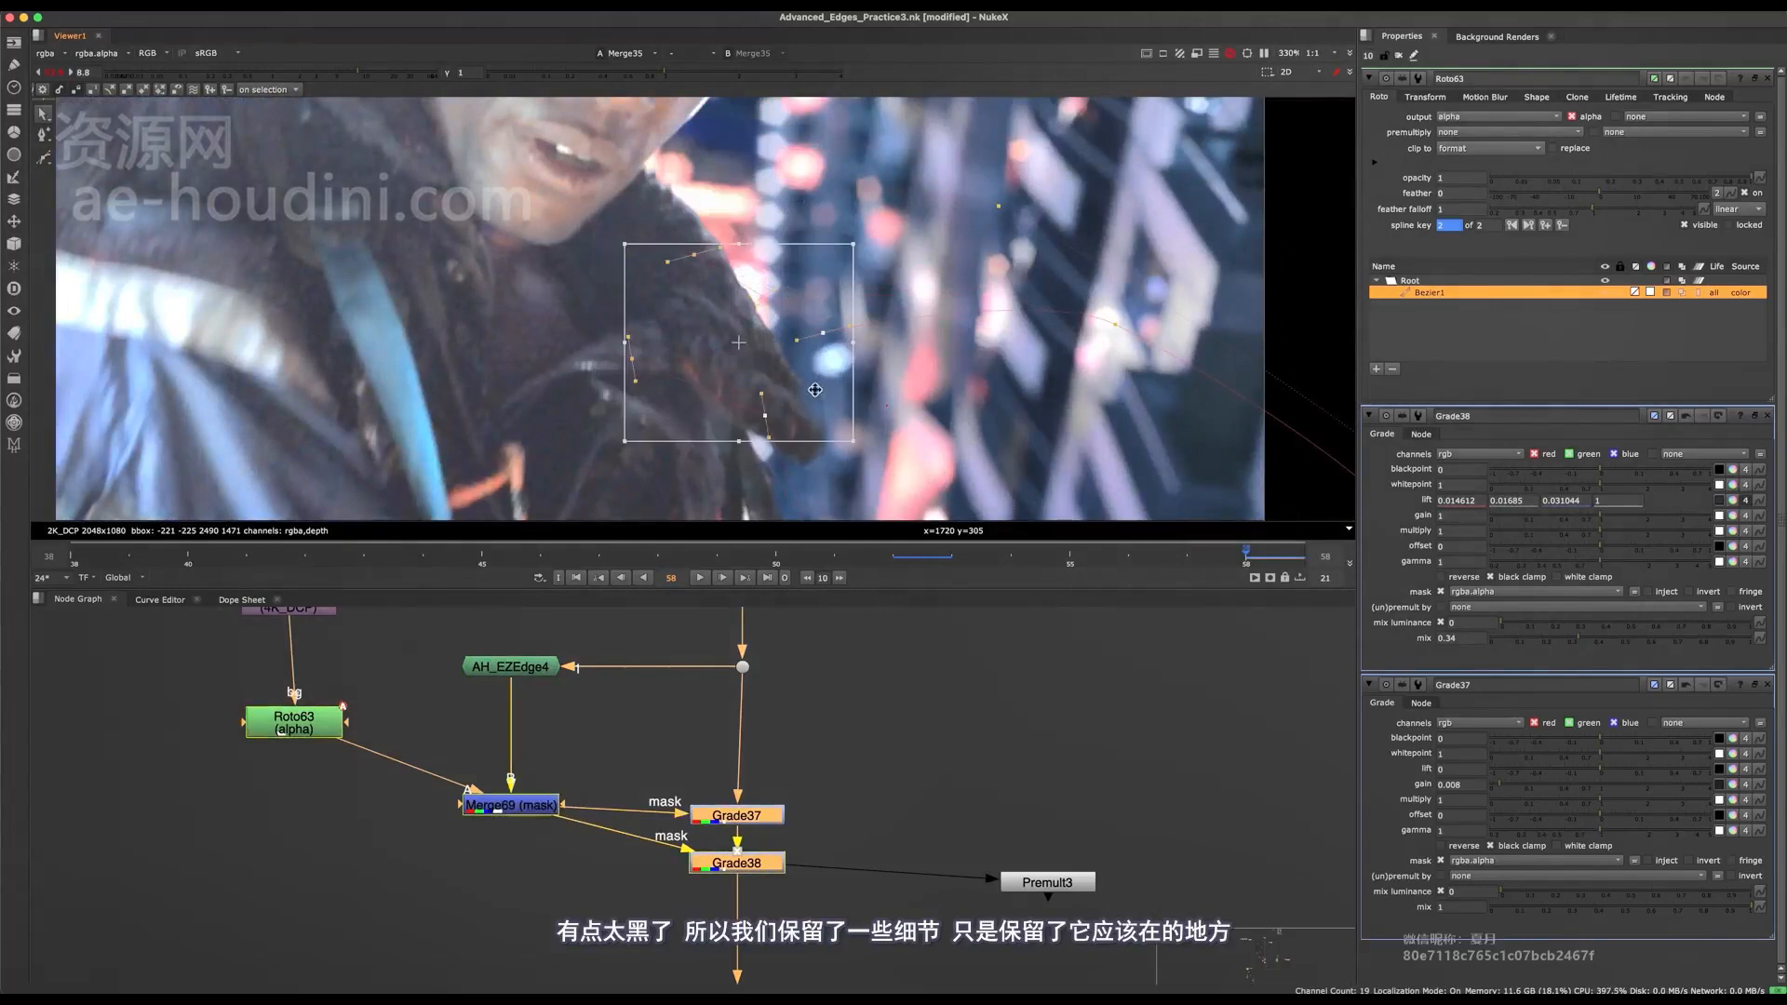
scroll(745, 312, "up", 3)
scroll(743, 309, "down", 4)
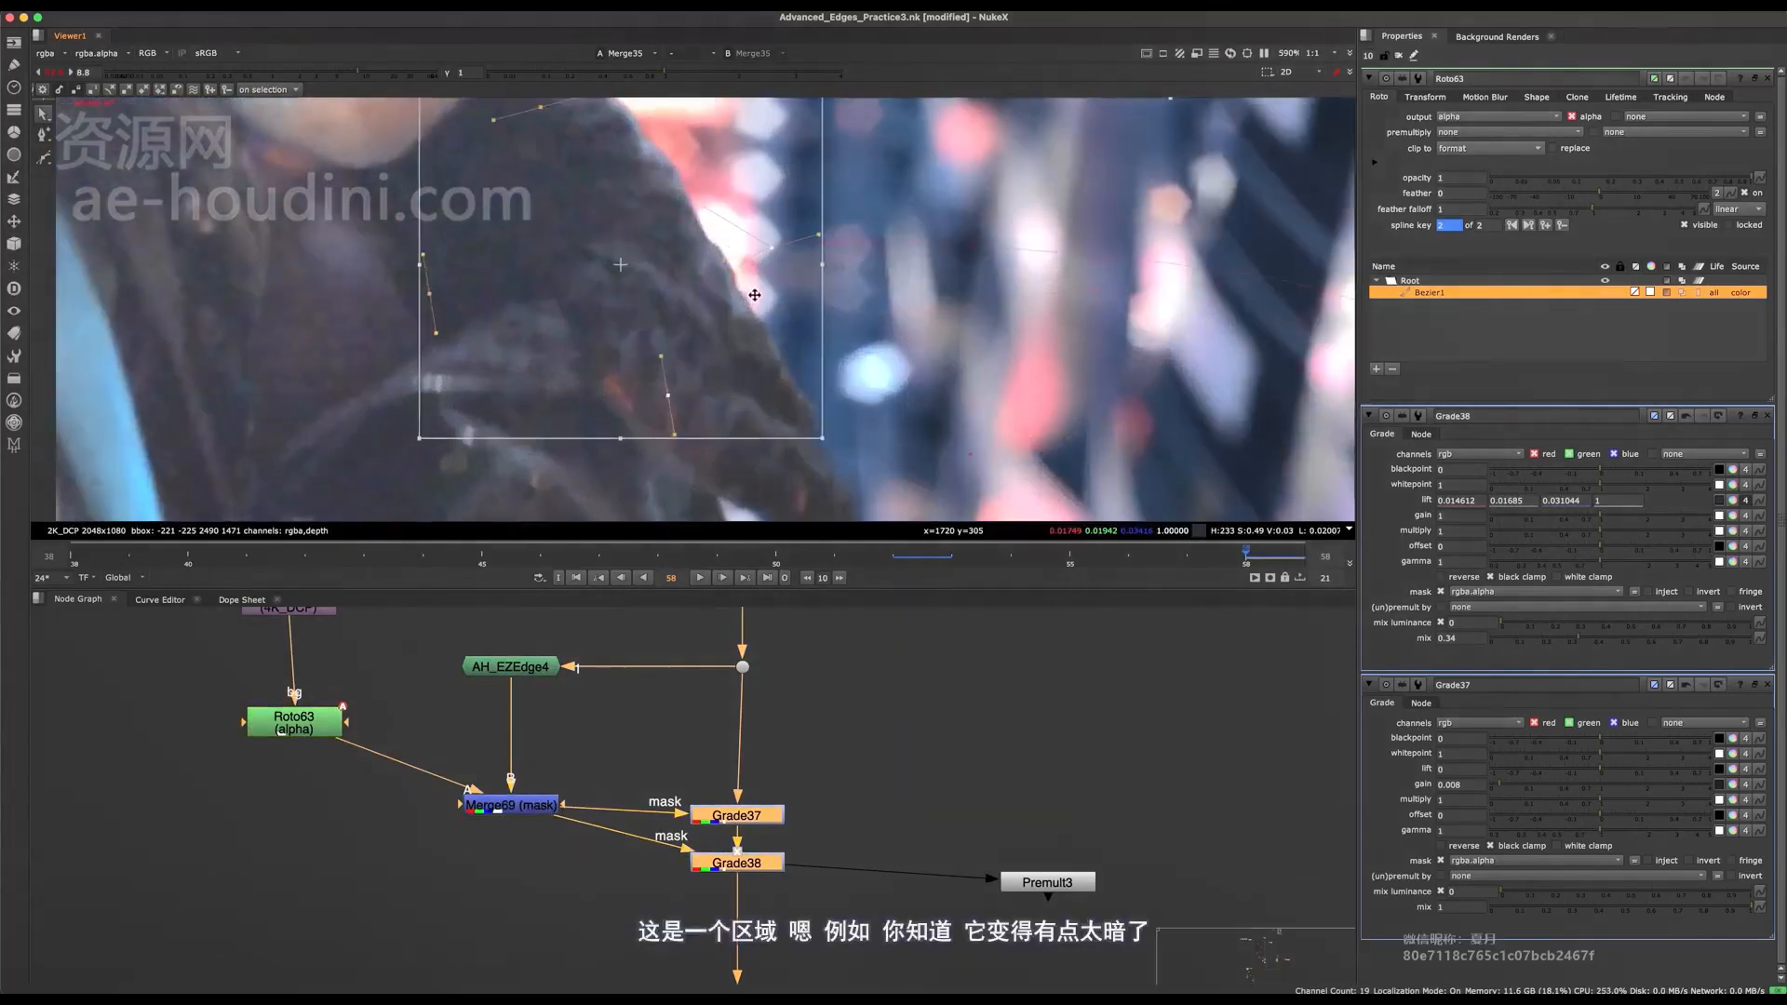
key("d")
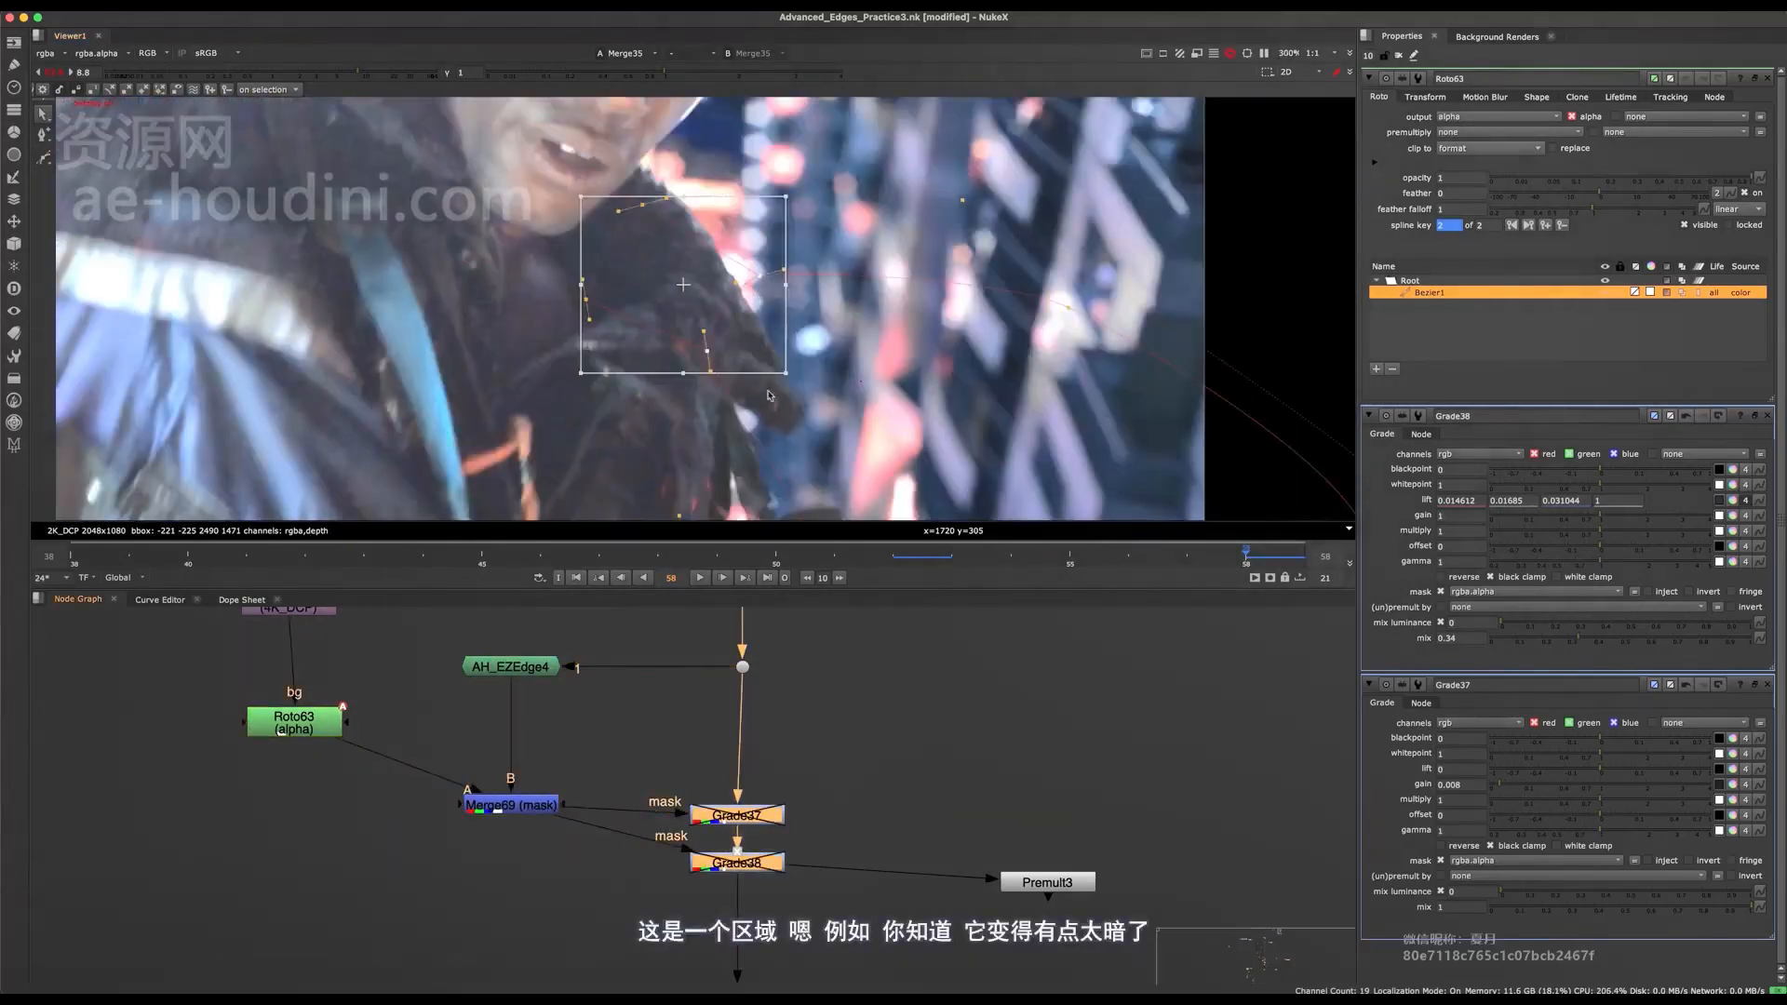
scroll(758, 310, "up", 3)
key("d")
scroll(735, 758, "down", 5)
Locate the Dynamic Despill group, select its plus Merge and toggle it to check its effect on the glove edge.
middle_click_drag(728, 843, 701, 666)
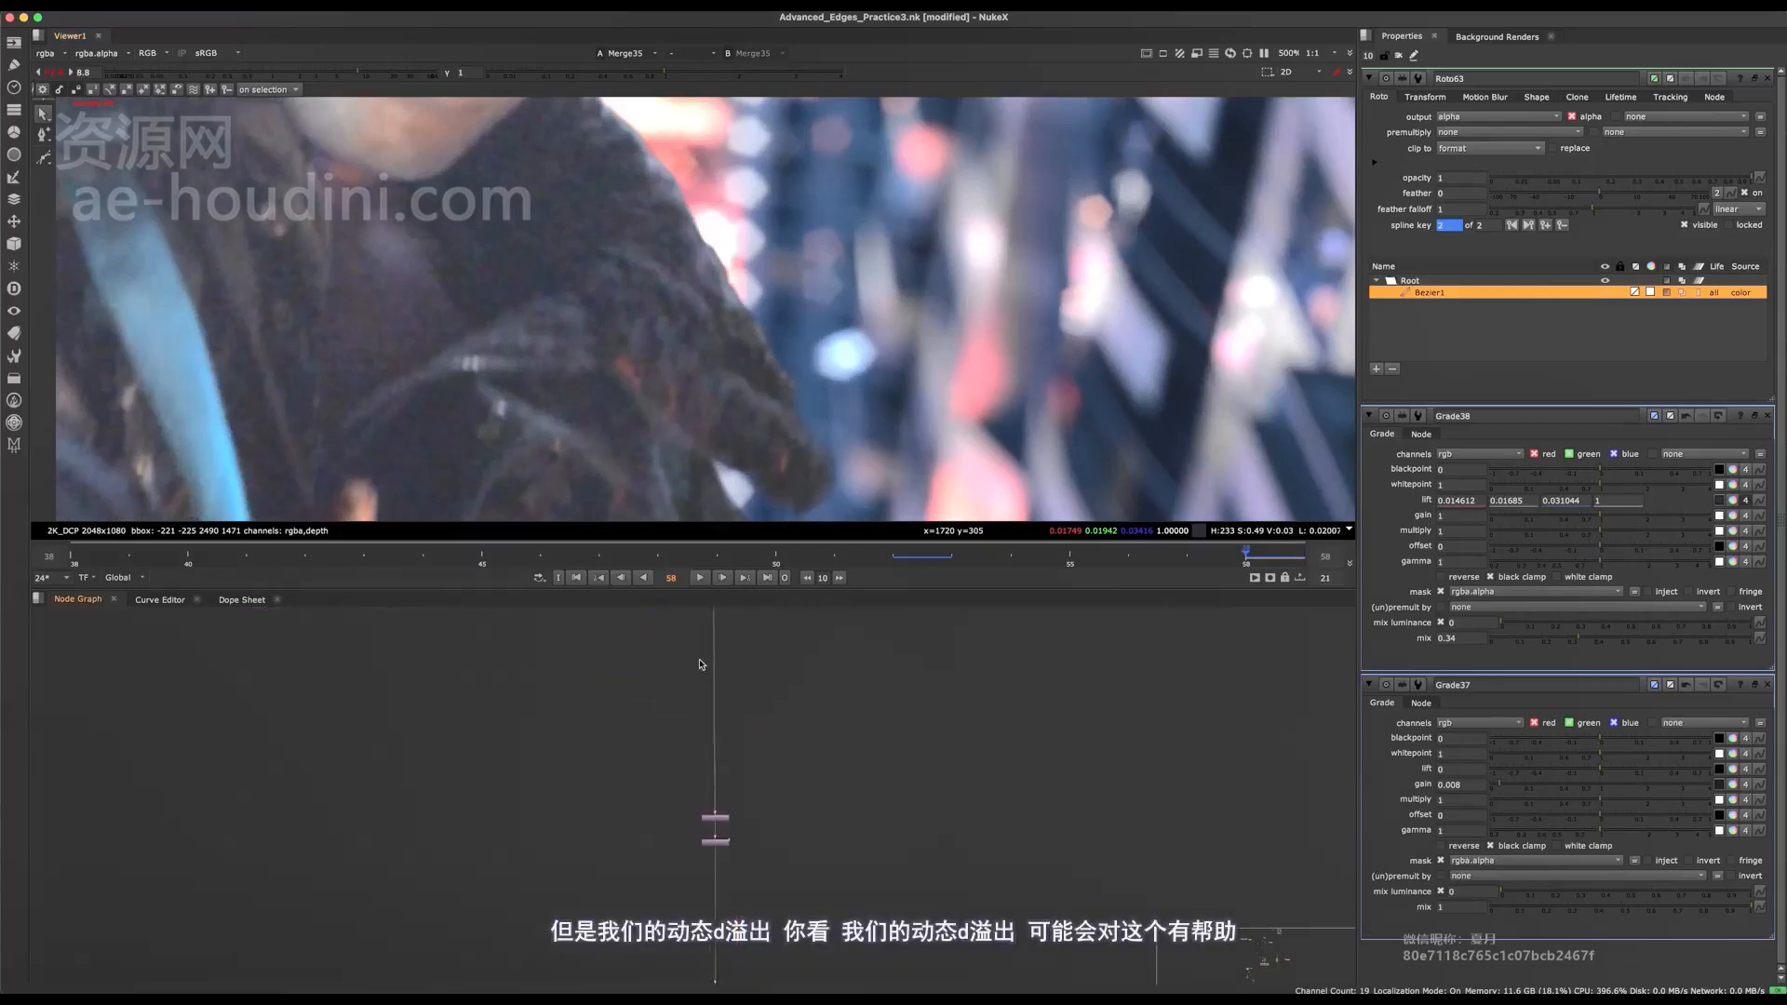
middle_click_drag(698, 875, 648, 531)
scroll(698, 812, "up", 5)
middle_click_drag(698, 811, 769, 791)
left_click(642, 843)
key("d")
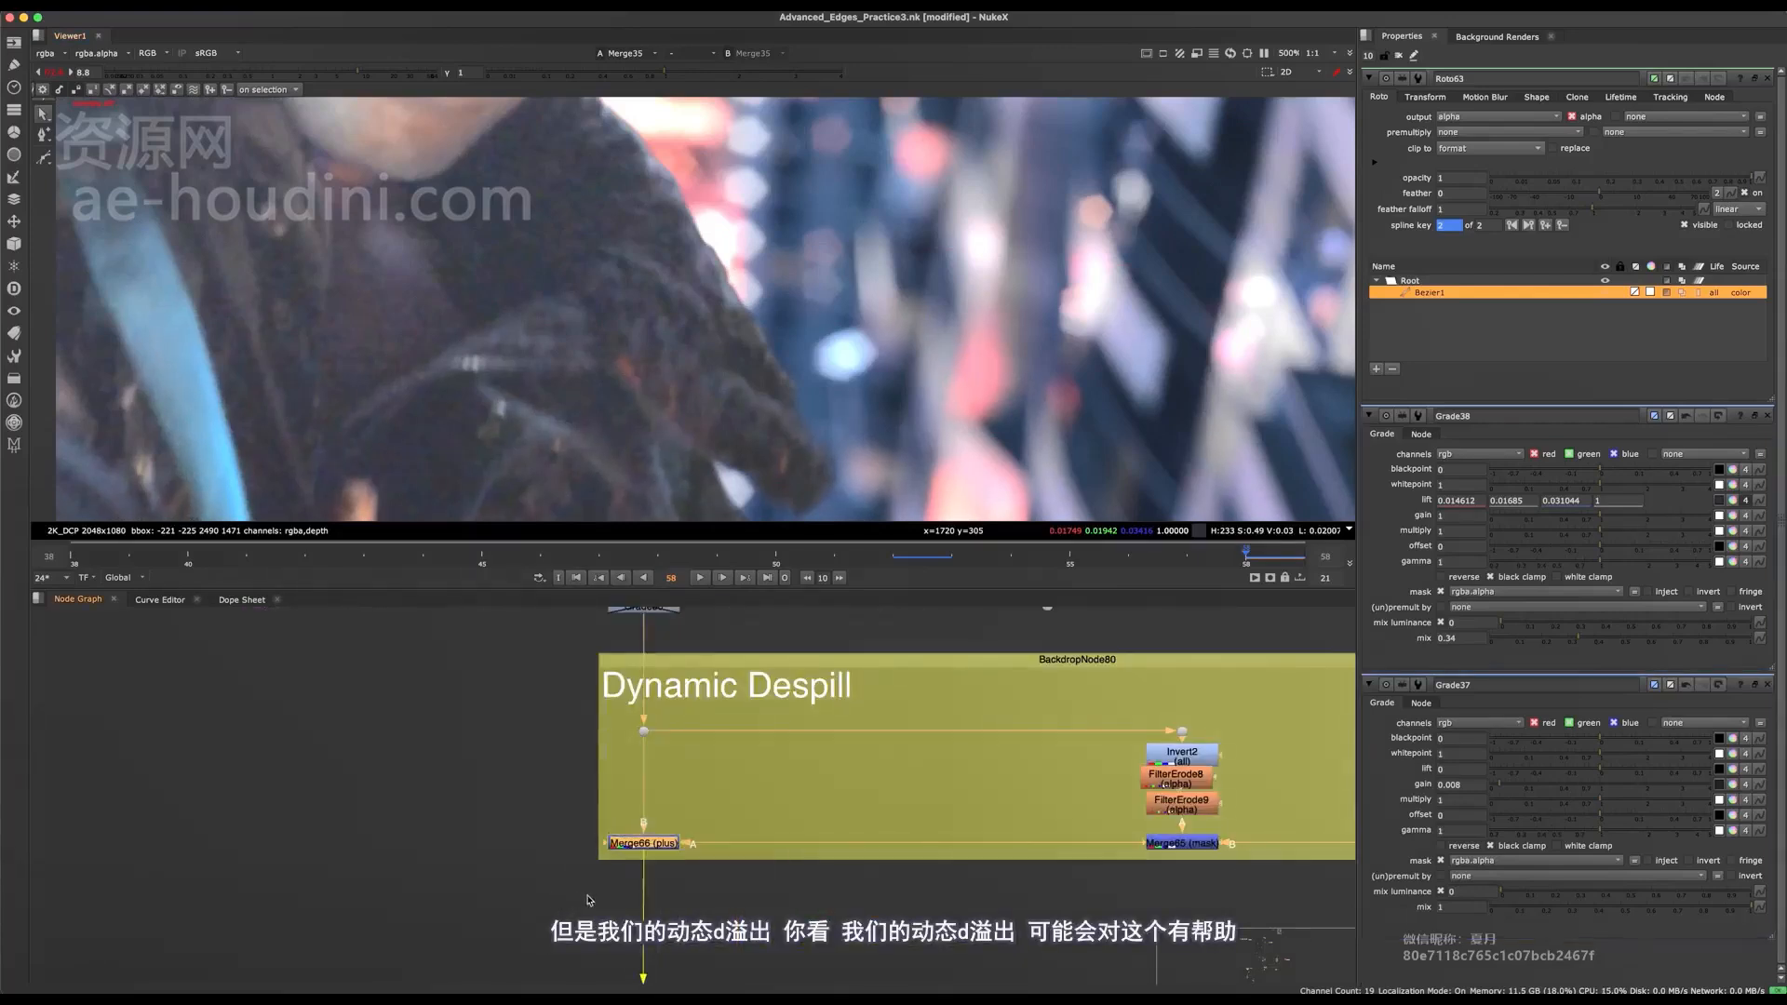
key("d")
Repeatedly compare the glove's outer edge against the background lights with the despill Merge disabled and enabled.
key("d")
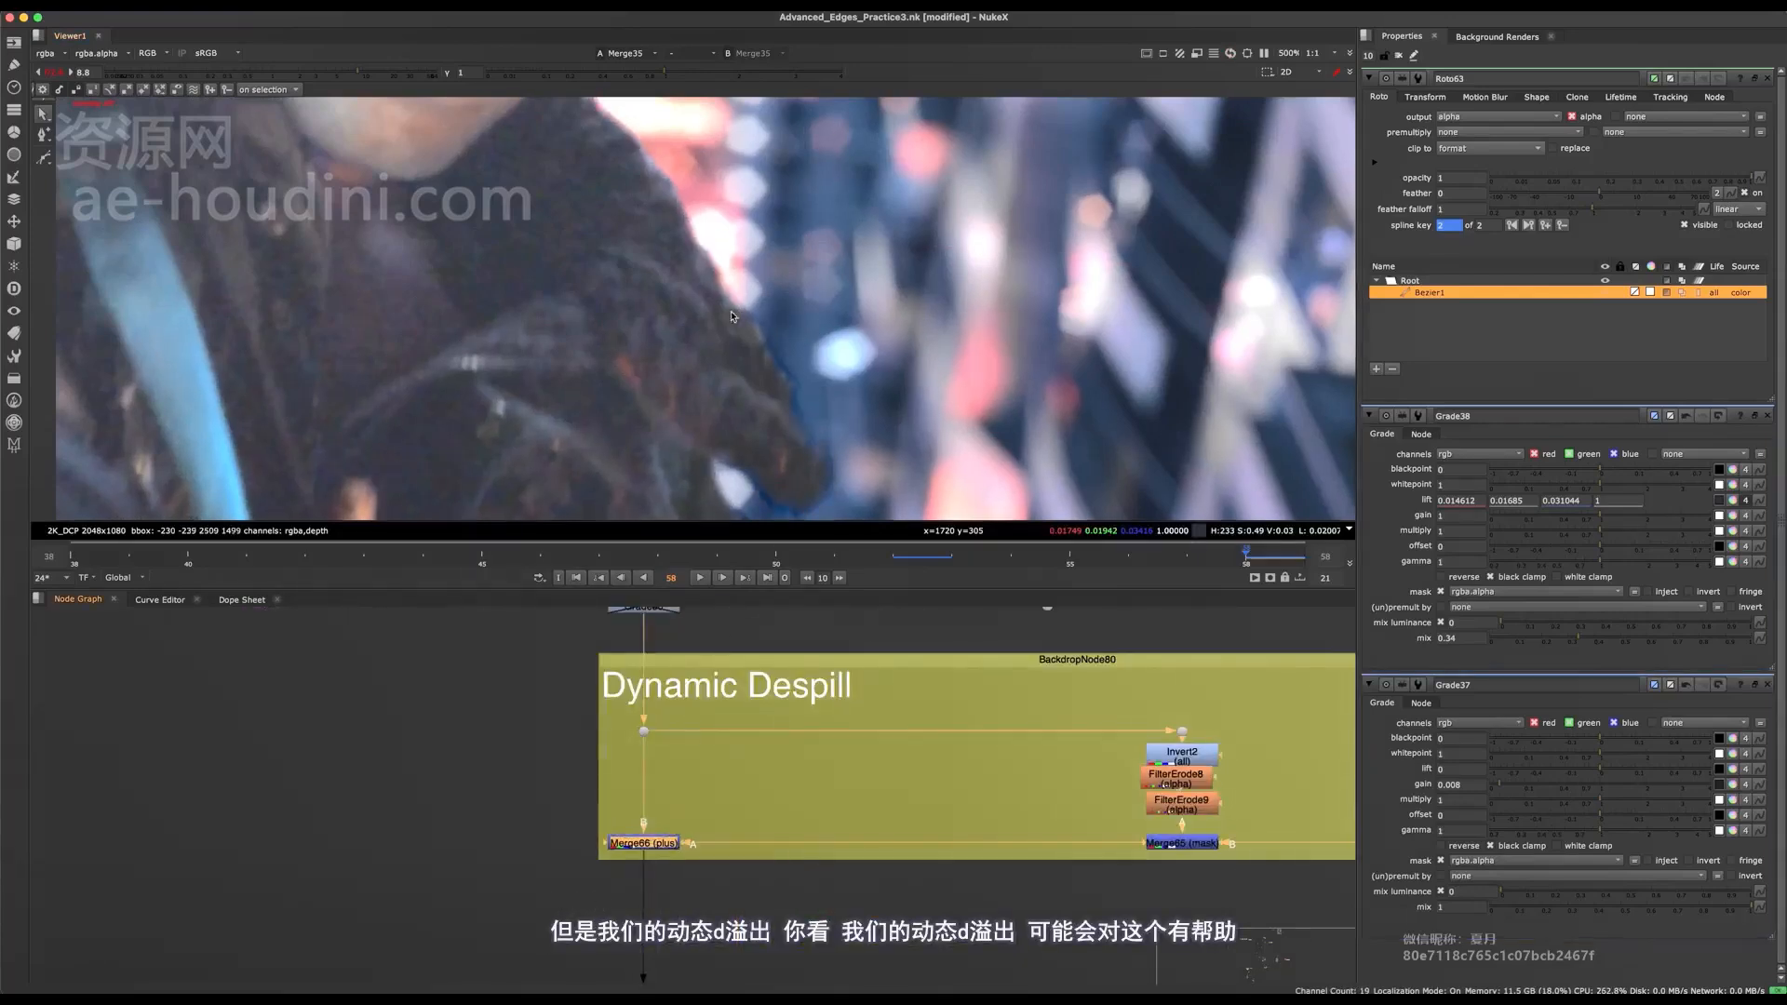
scroll(732, 316, "down", 3)
middle_click_drag(733, 318, 733, 382)
key("d")
key("d")
key("d")
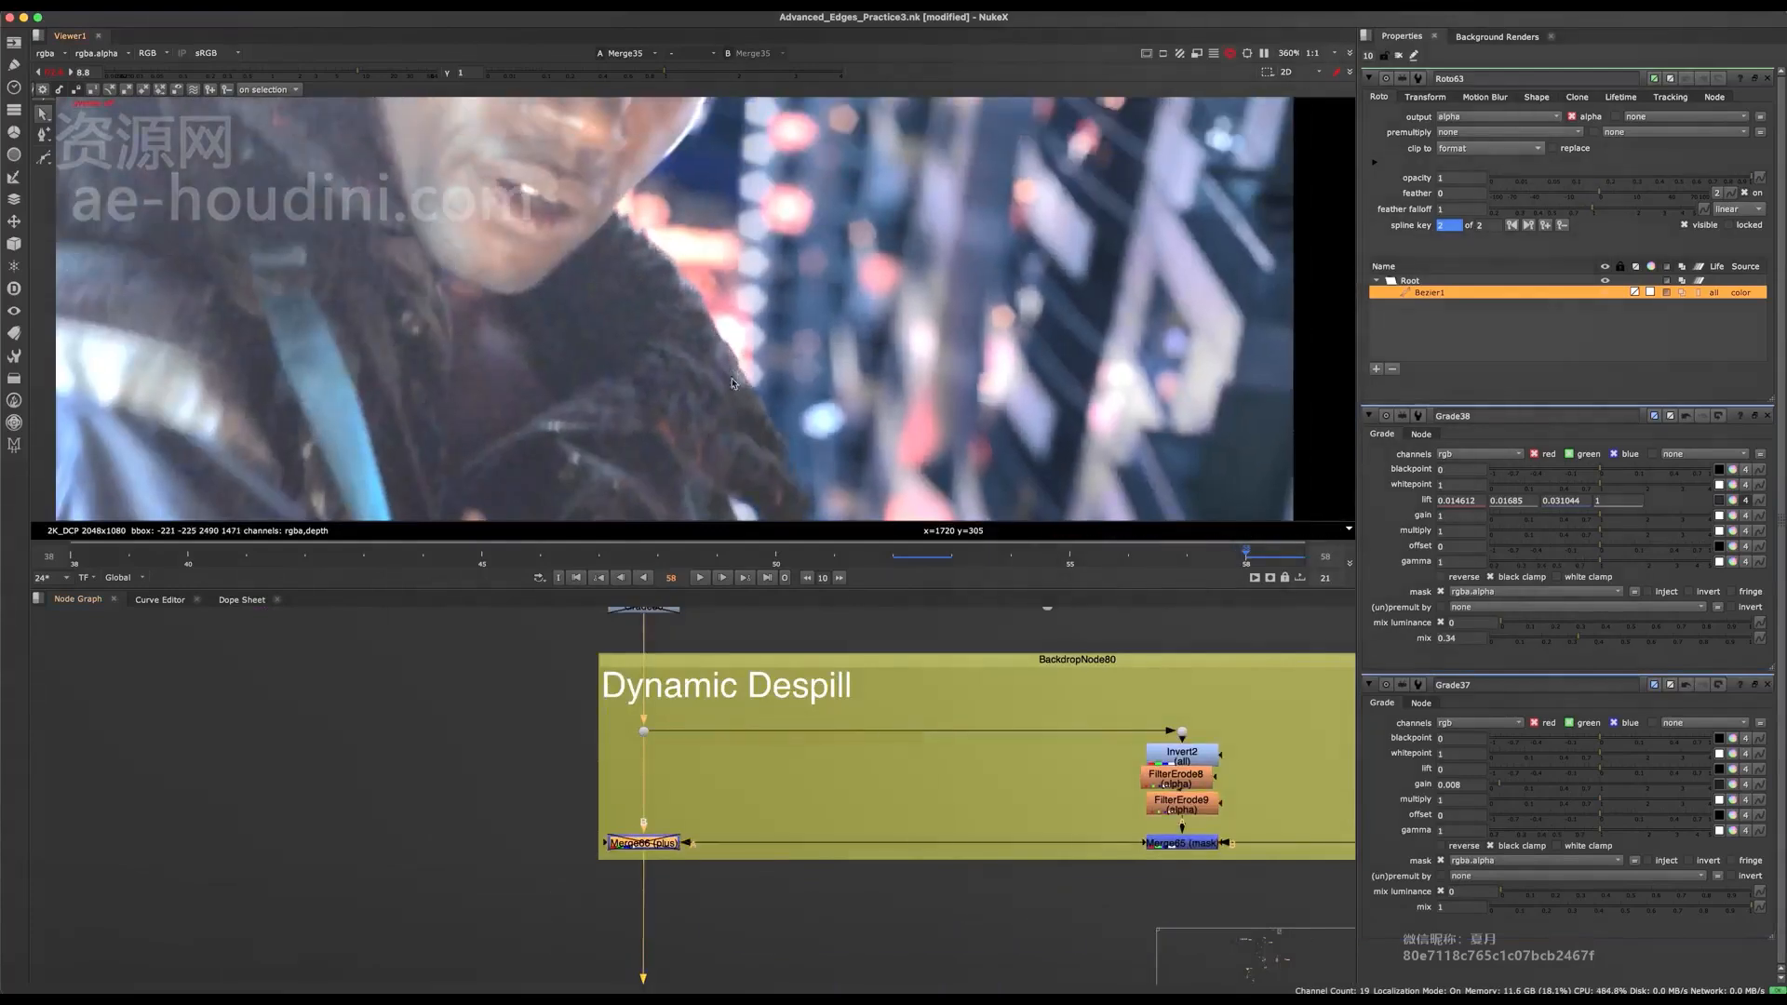
key("d")
key("d")
key("d")
scroll(750, 370, "down", 2)
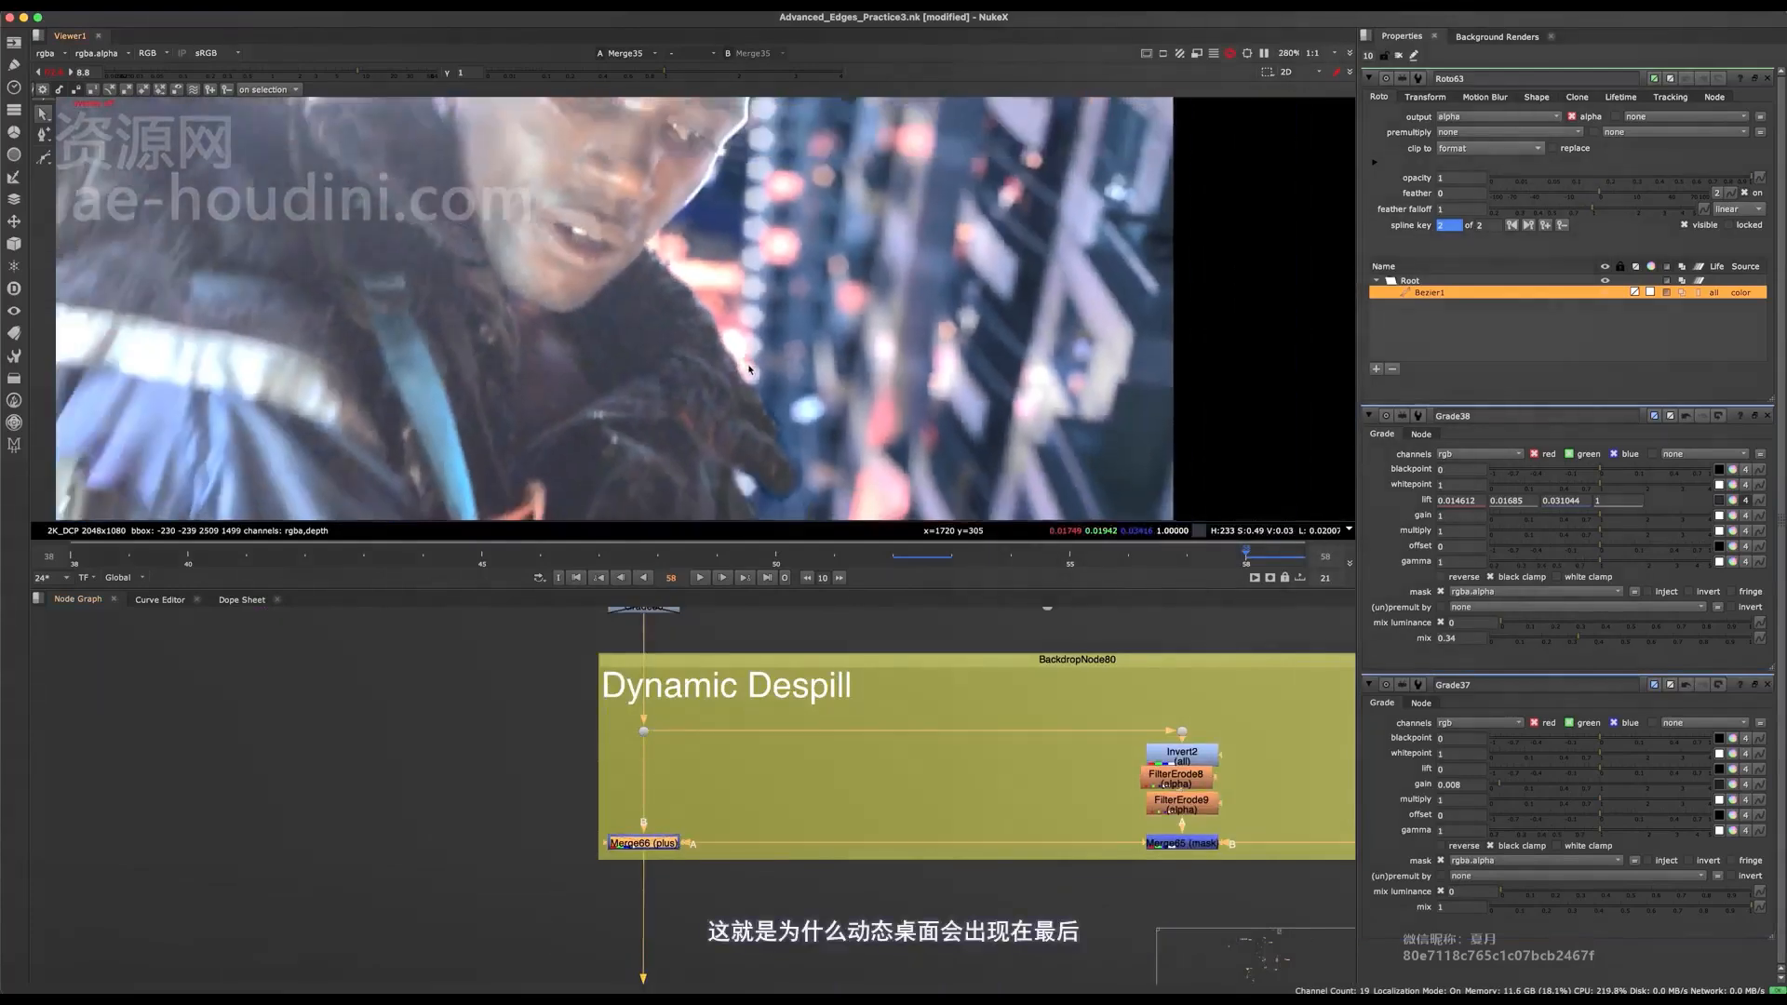
scroll(749, 370, "up", 8)
middle_click_drag(750, 370, 823, 337)
scroll(796, 320, "down", 9)
key("d")
scroll(796, 304, "up", 4)
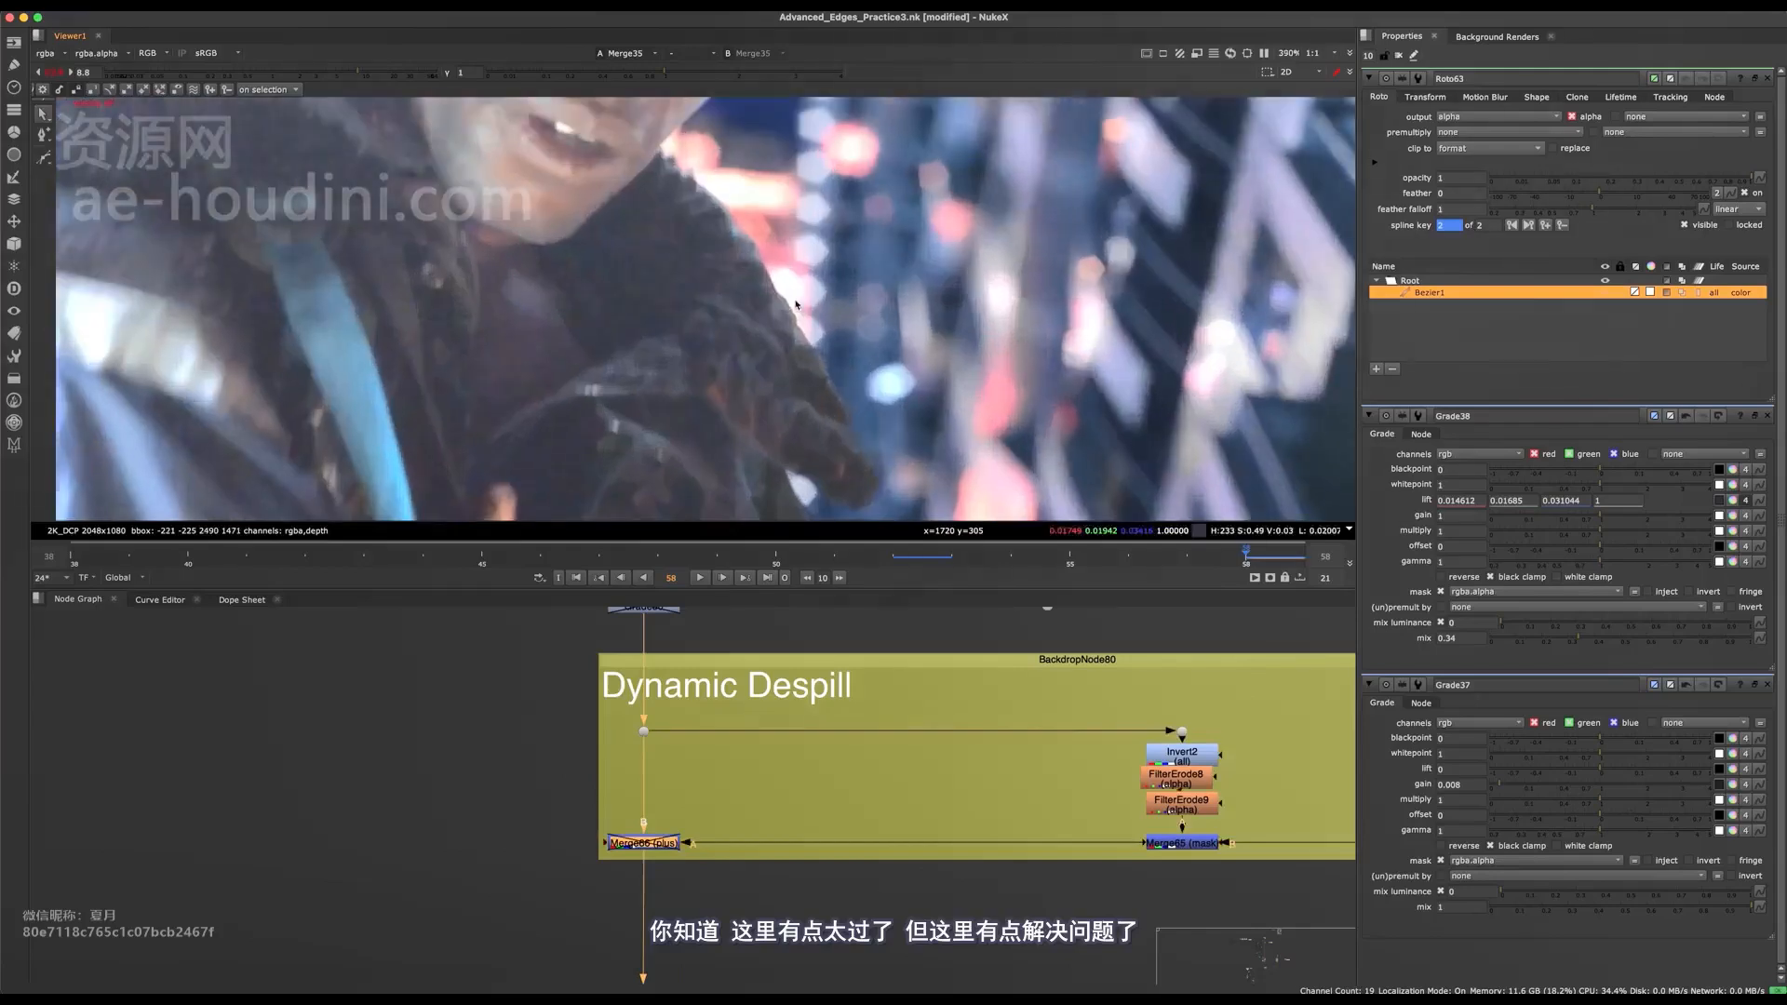
key("d")
key("d")
Judge the despill Merge's effect on the whole character and the lower hand edges by switching it off and on.
key("d")
middle_click_drag(815, 605, 681, 686)
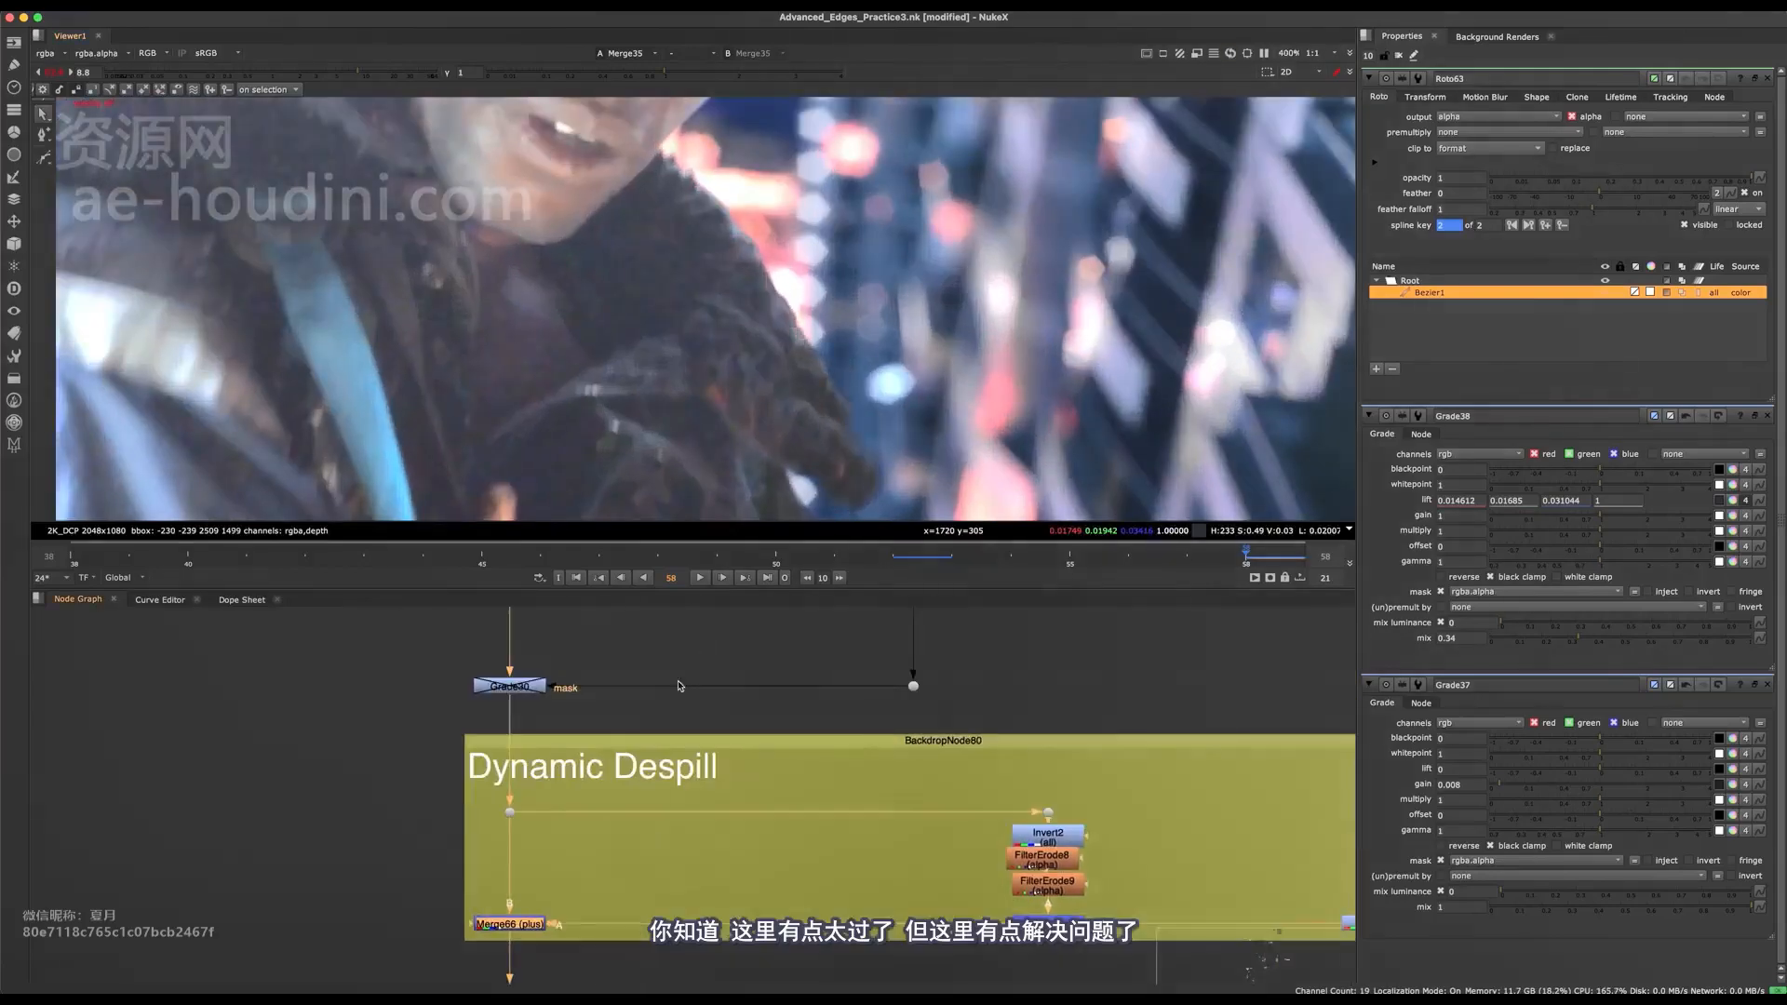
scroll(779, 363, "down", 4)
key("d")
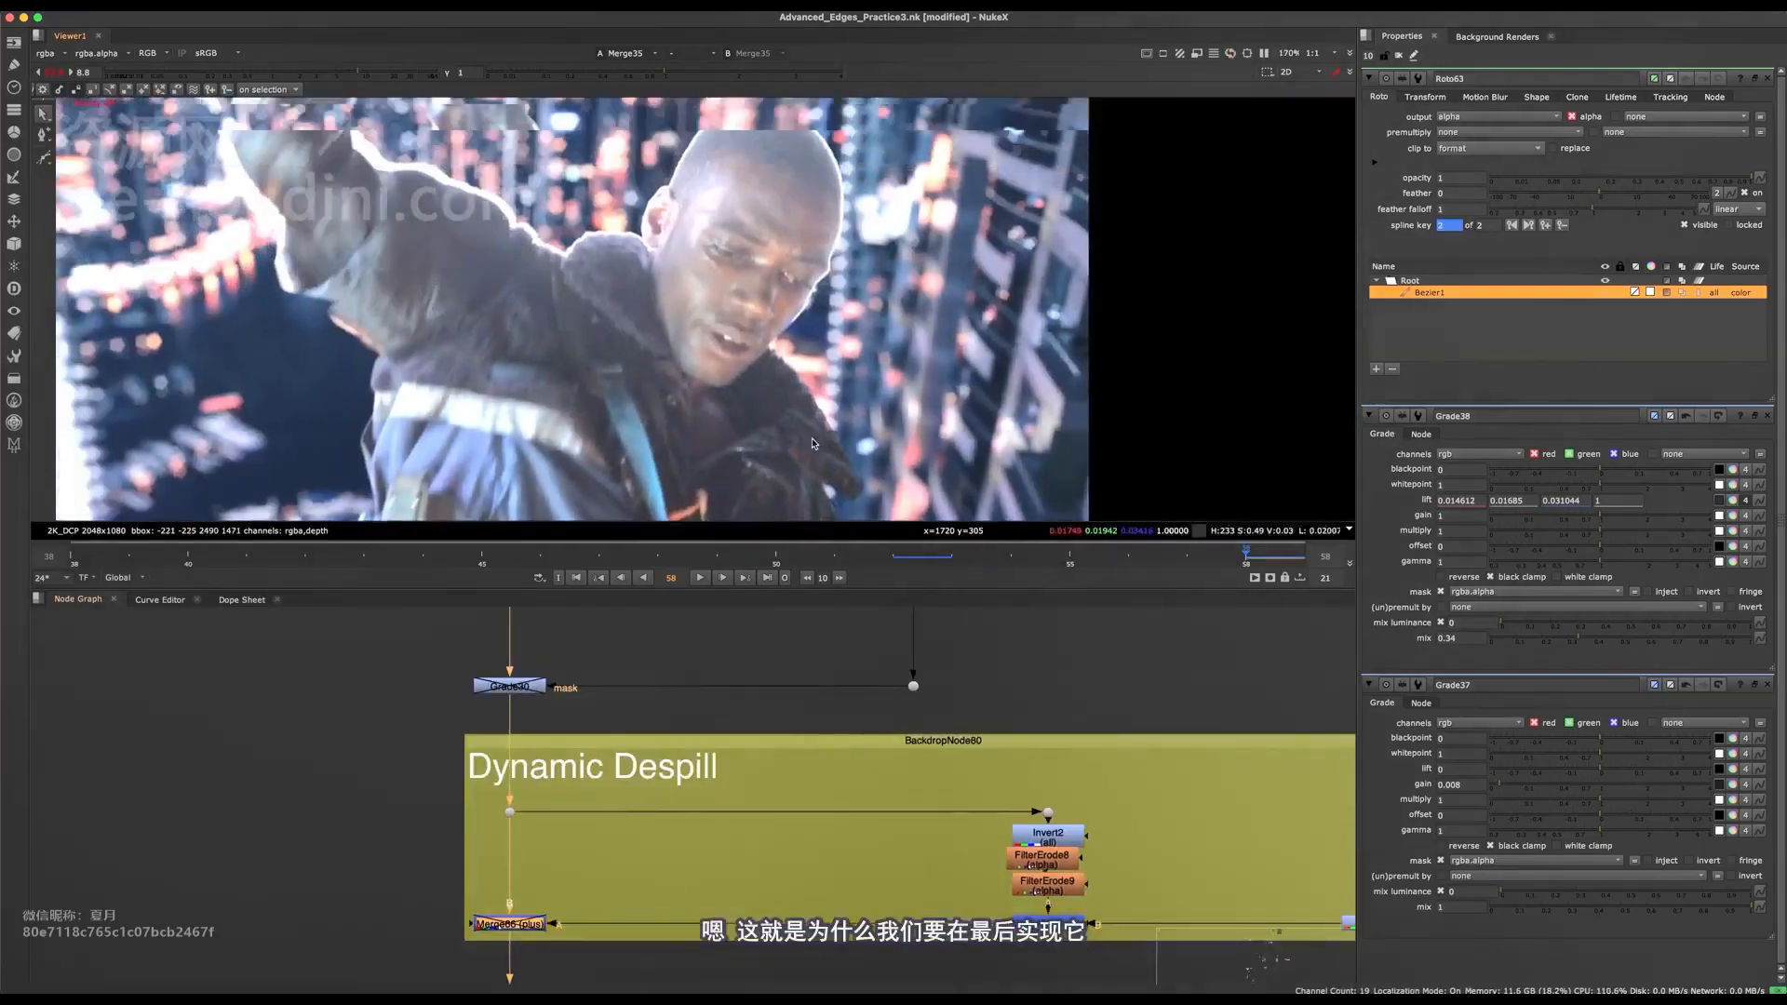
key("d")
key("d")
middle_click_drag(804, 408, 798, 233)
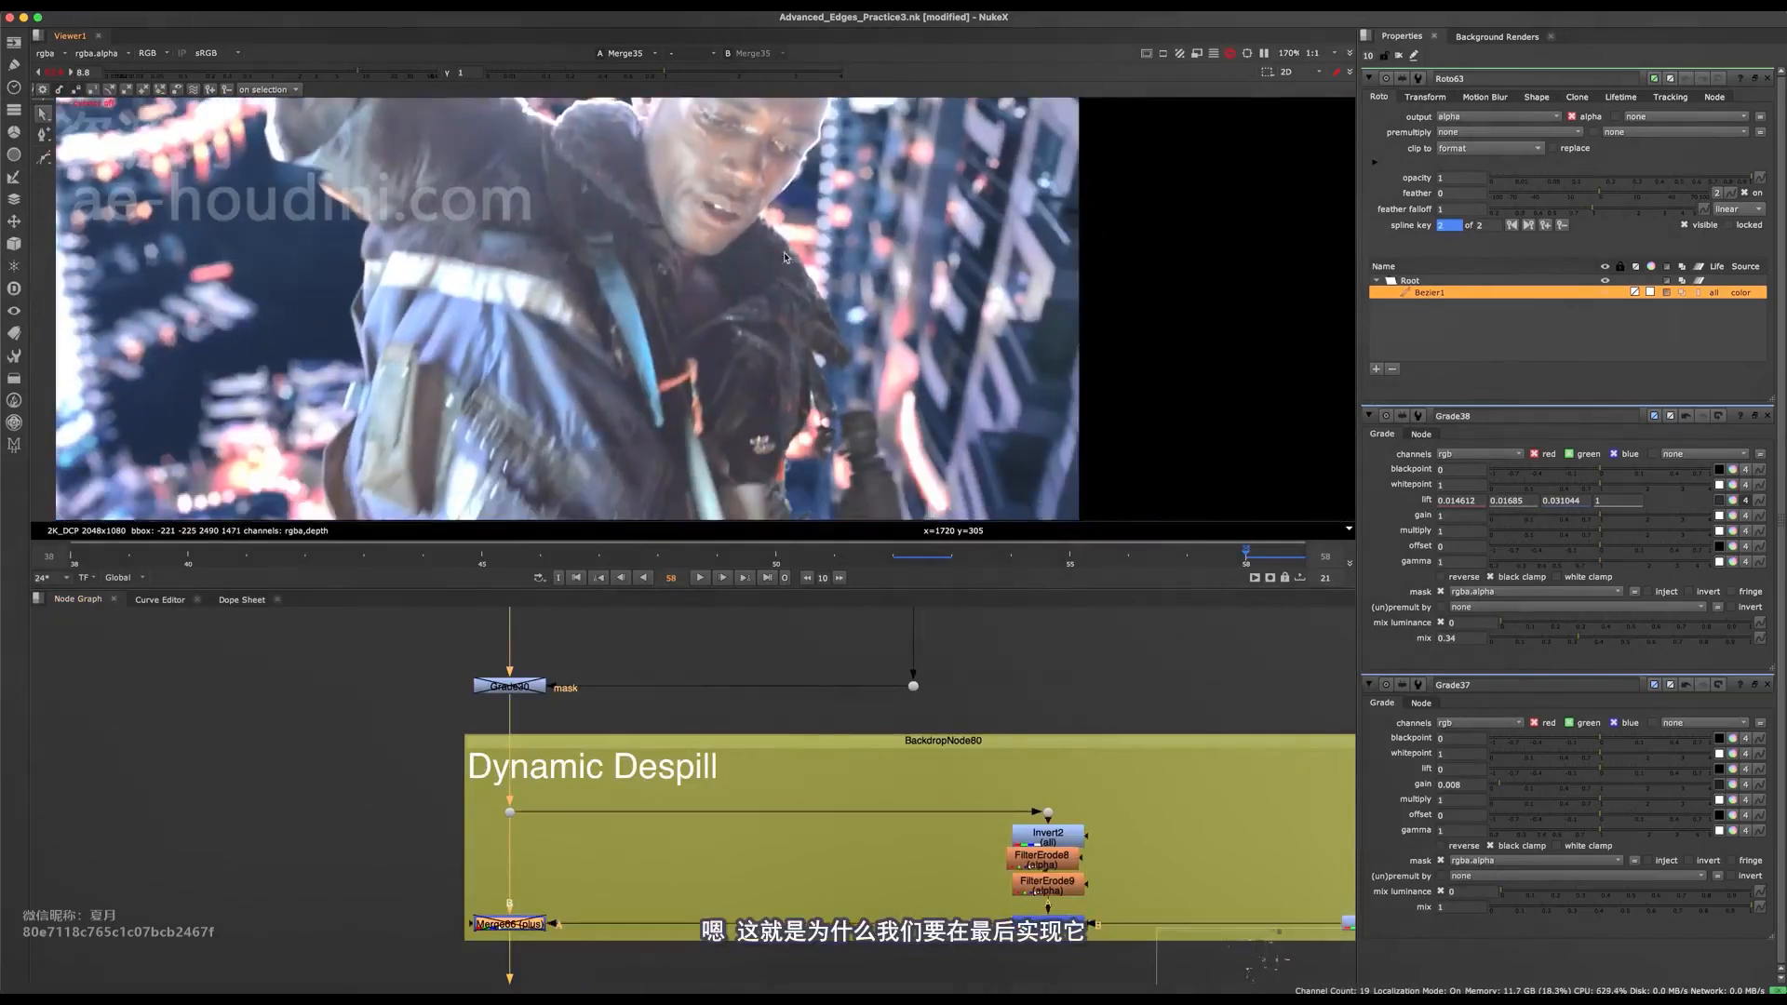
key("d")
scroll(835, 400, "up", 4)
key("d")
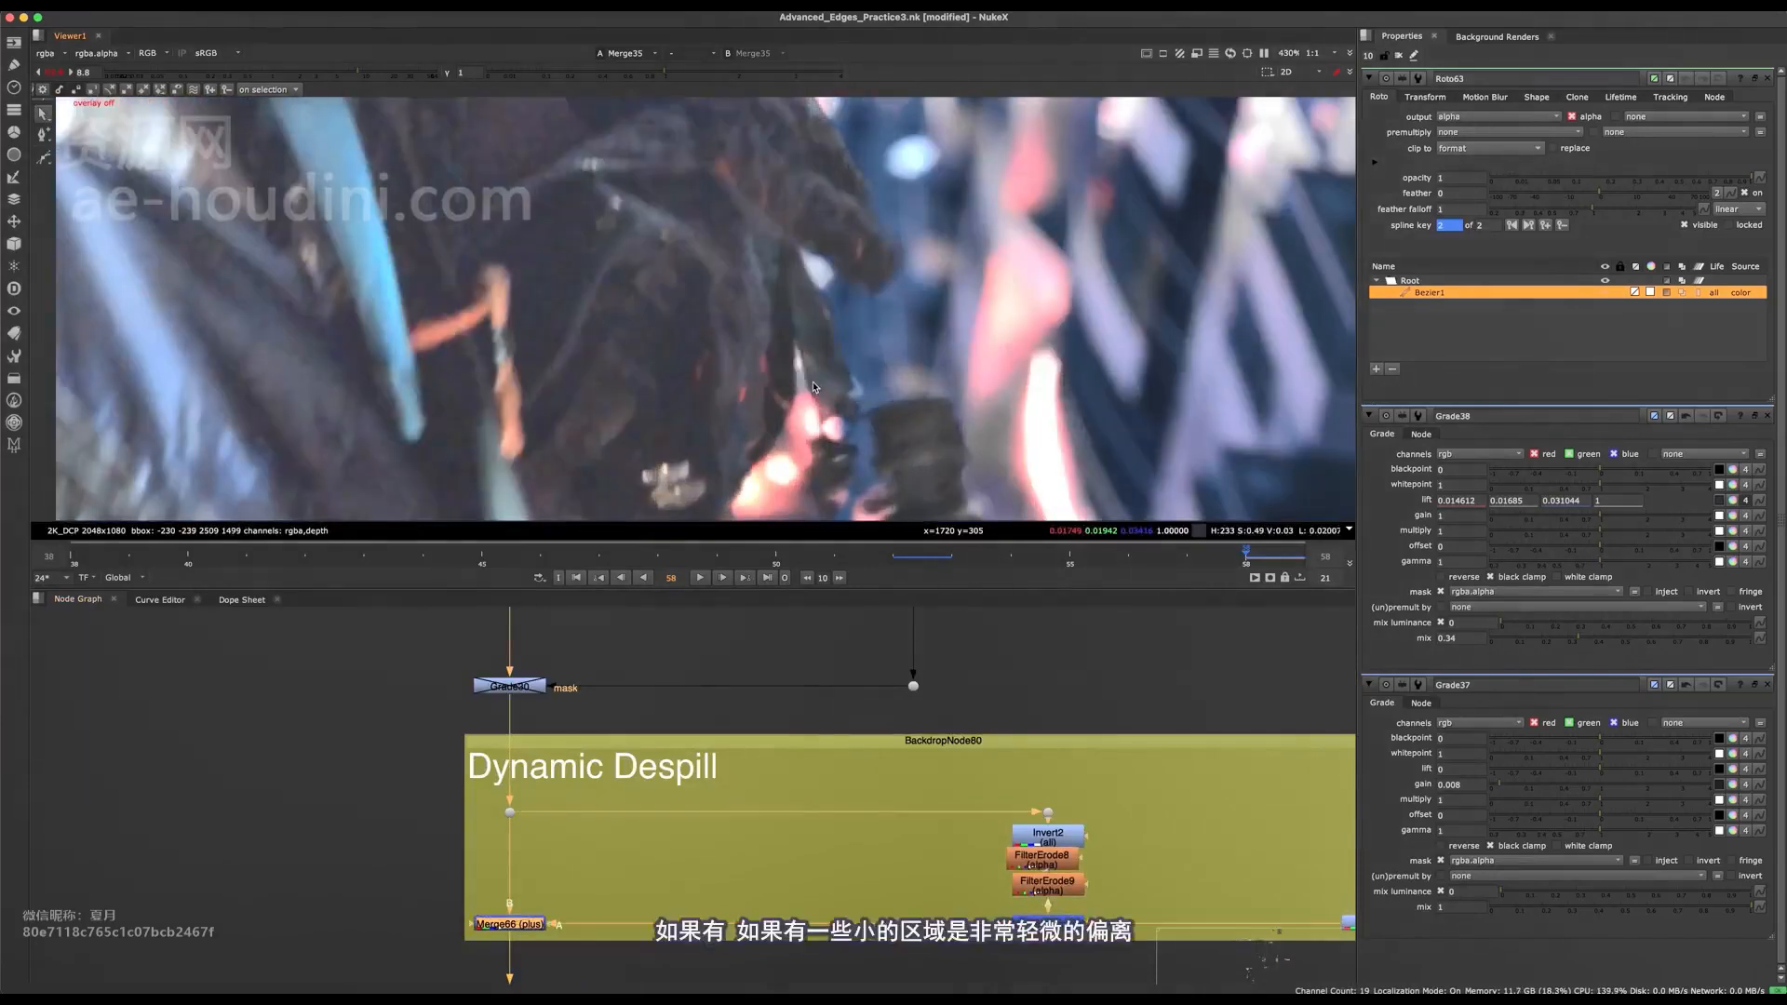
Set the blackpoint of Grade31 in the Dynamic Despill group to 0.006.
middle_click_drag(839, 396, 819, 325)
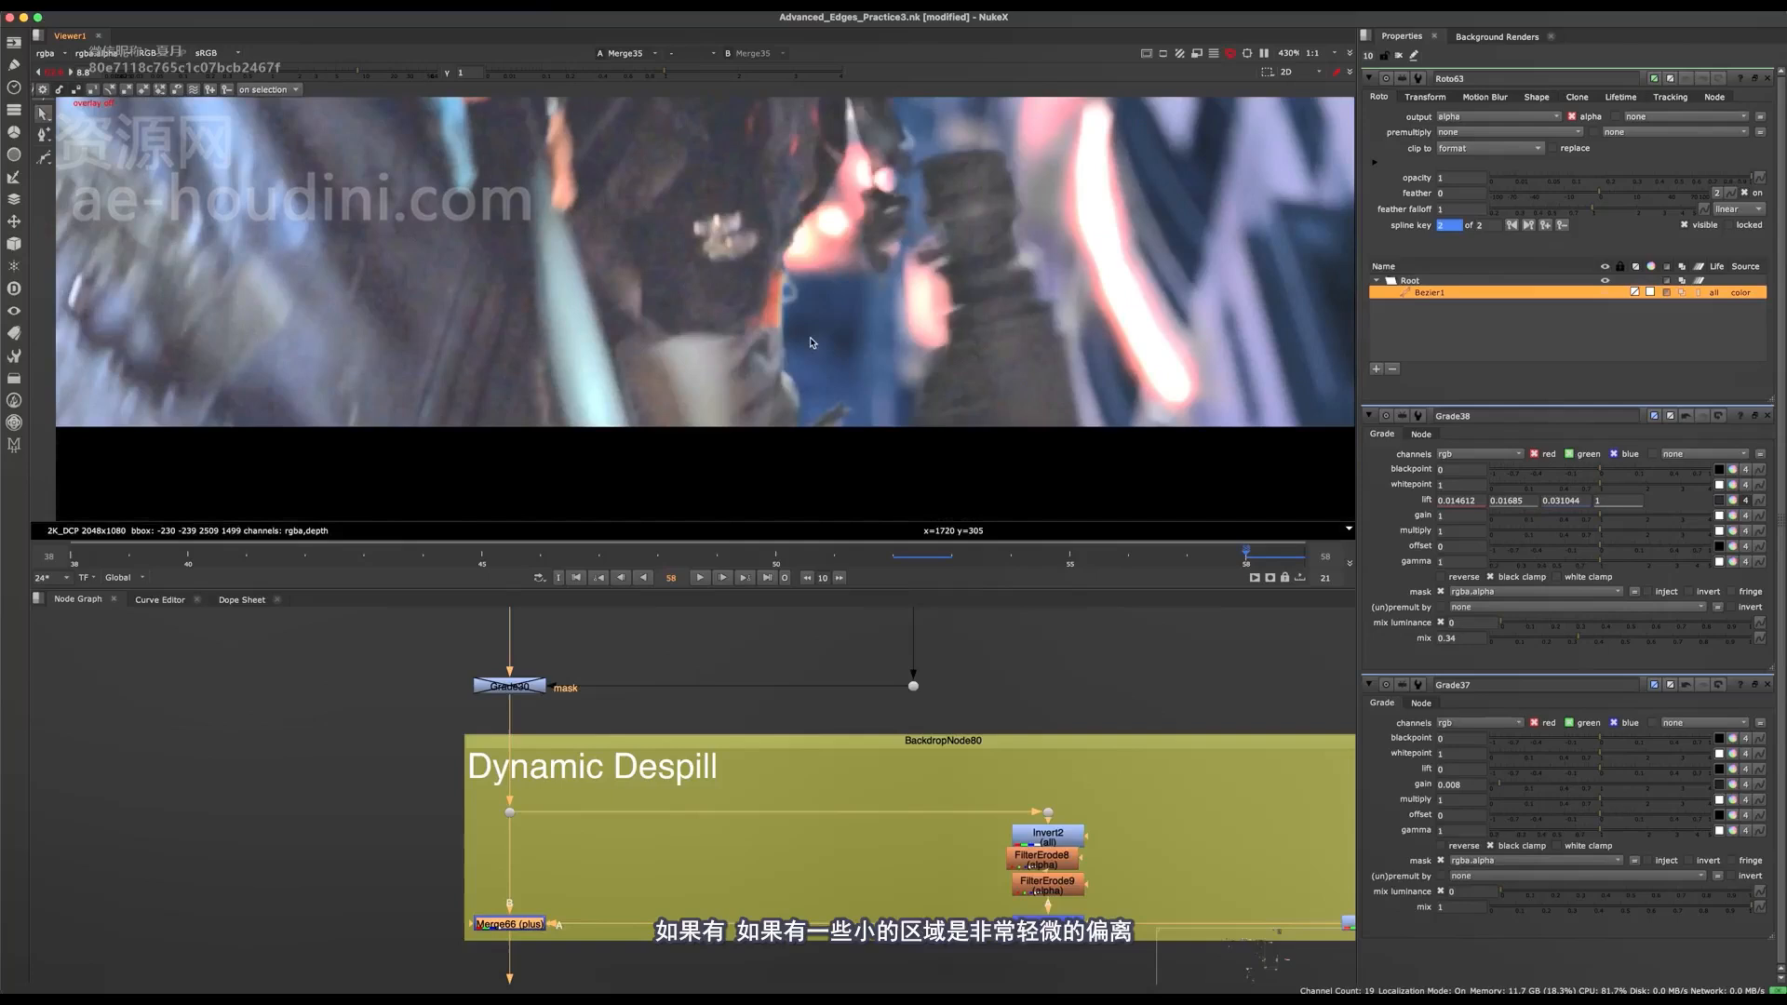
middle_click_drag(942, 867, 411, 773)
scroll(819, 808, "up", 3)
left_click(880, 808)
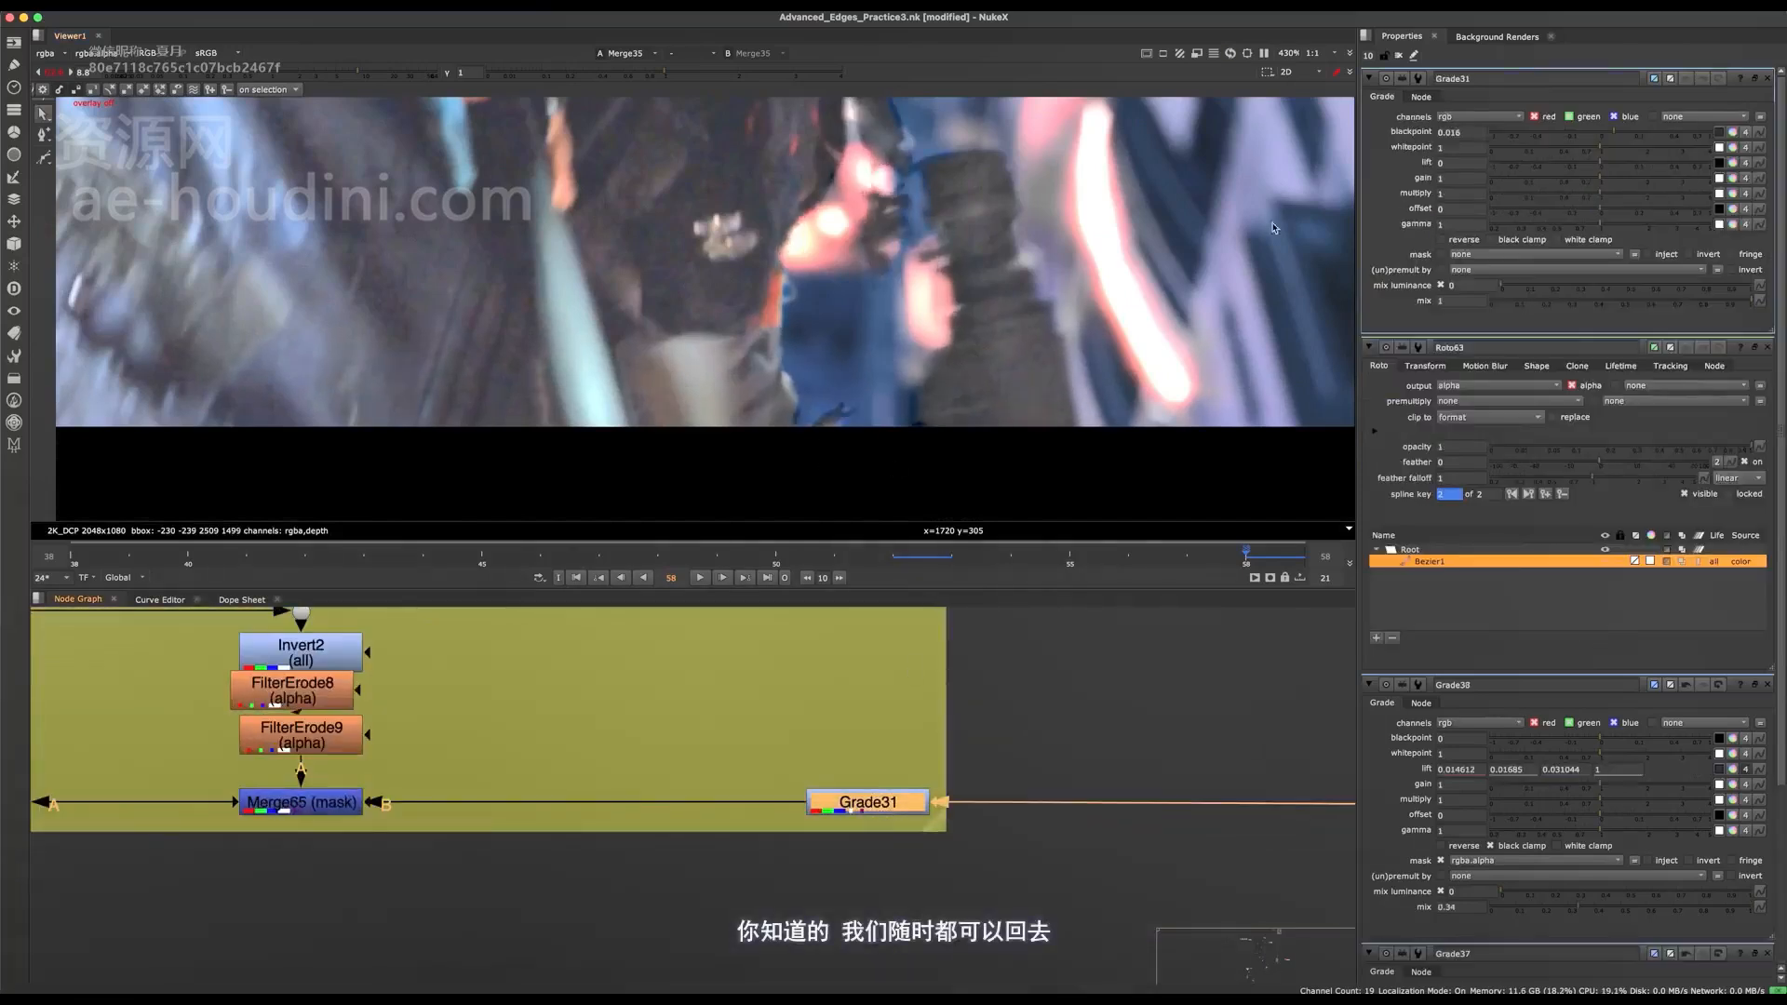
left_click_drag(1615, 133, 1612, 137)
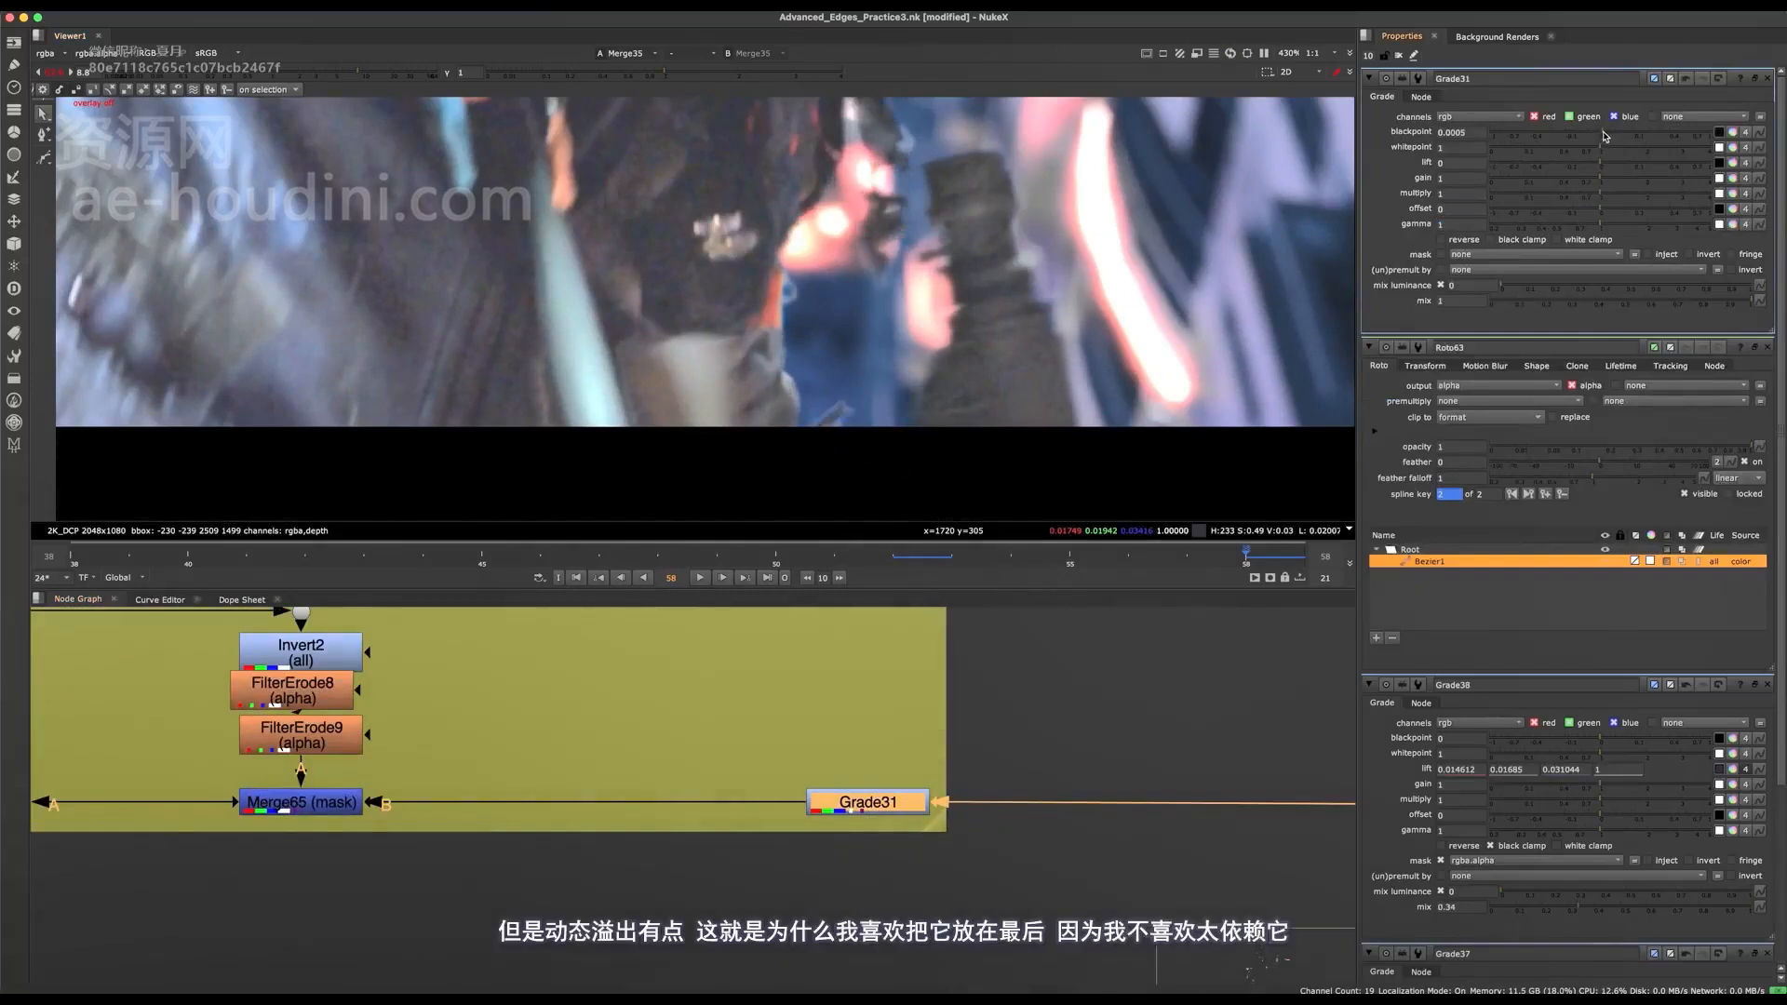
key("ctrl+z")
scroll(931, 298, "up", 3)
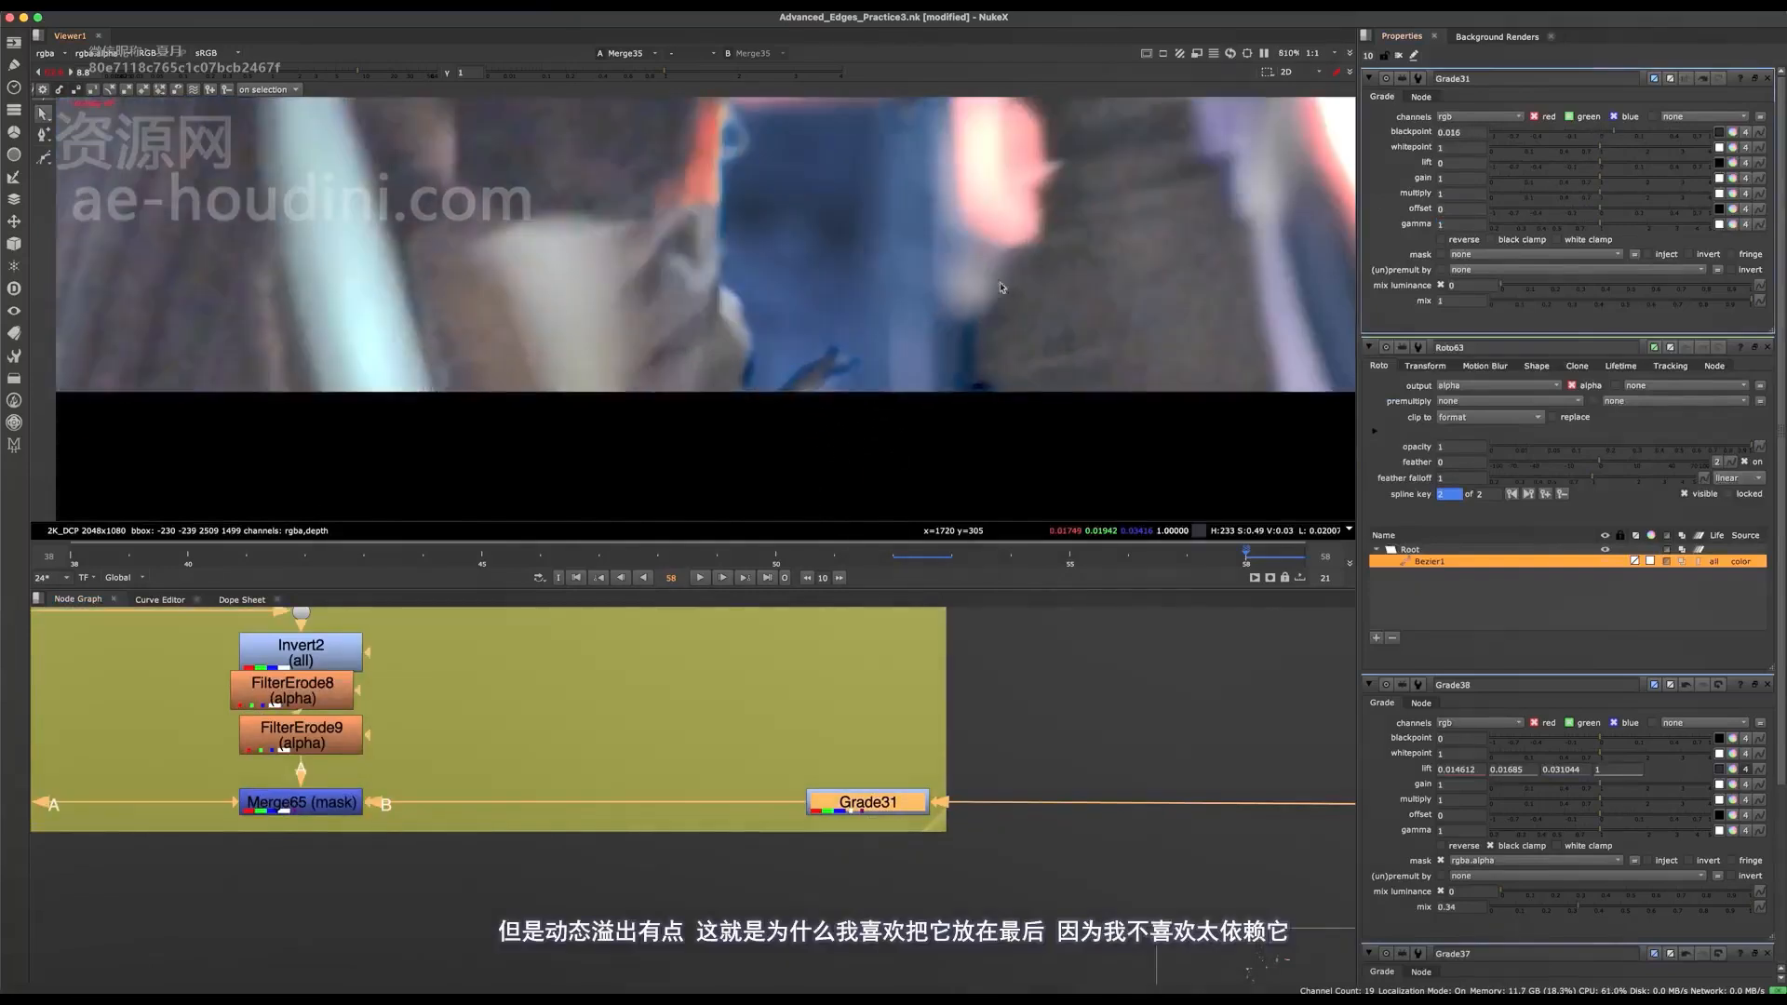
left_click(1613, 133)
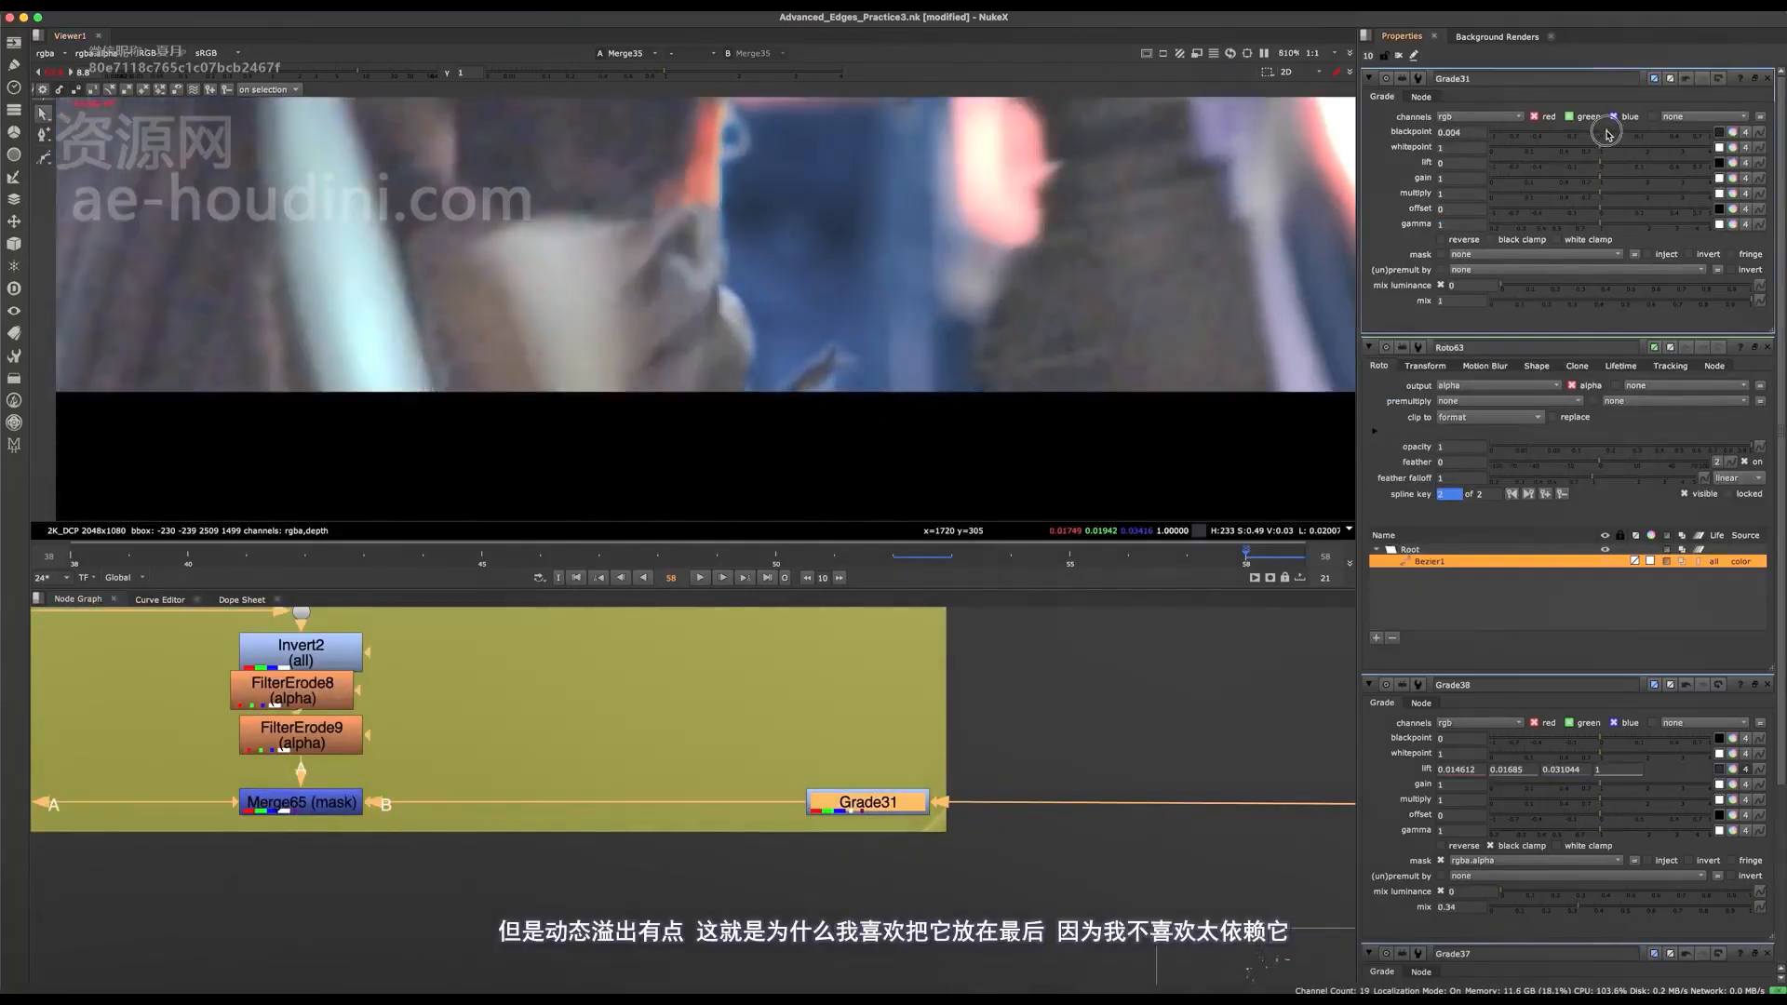
left_click_drag(1608, 133, 1612, 133)
Disable FilterErode8 and FilterErode9 in the despill mask branch and toggle the pair to compare the edges.
scroll(890, 316, "down", 5)
middle_click_drag(890, 316, 856, 423)
middle_click_drag(614, 753, 929, 786)
scroll(810, 777, "down", 4)
left_click_drag(446, 777, 126, 919)
scroll(760, 309, "up", 2)
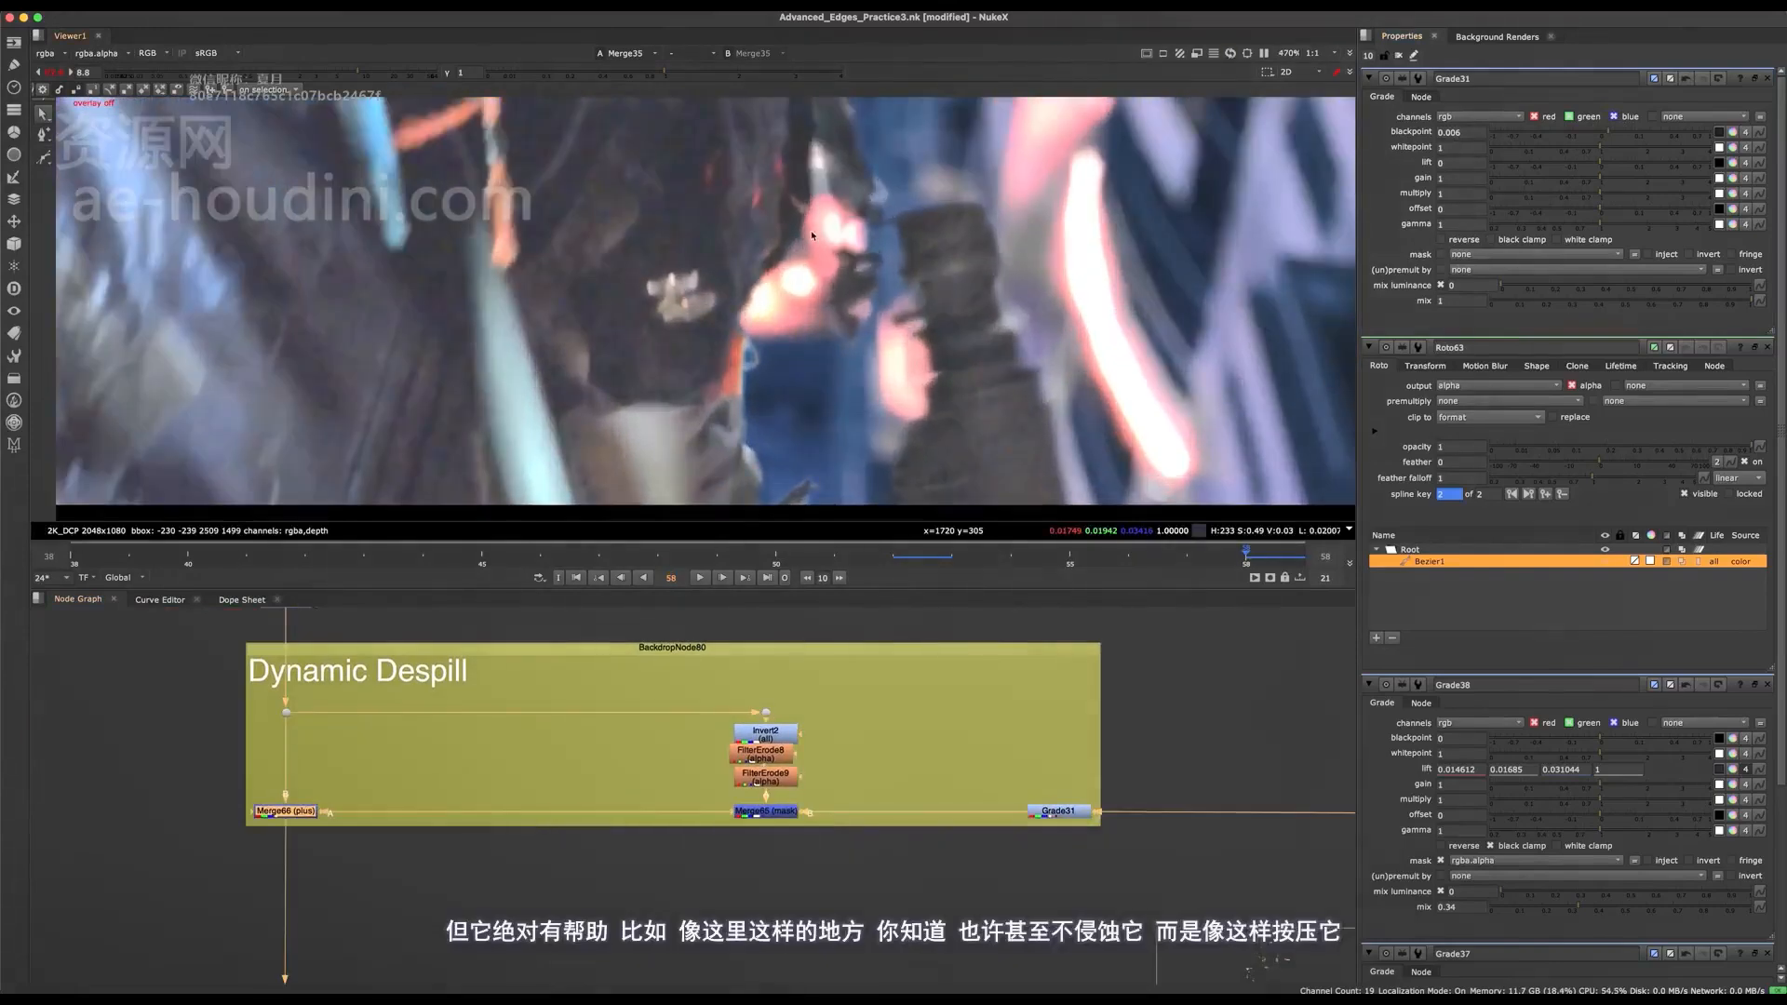
scroll(745, 759, "up", 4)
left_click_drag(875, 714, 662, 846)
key("d")
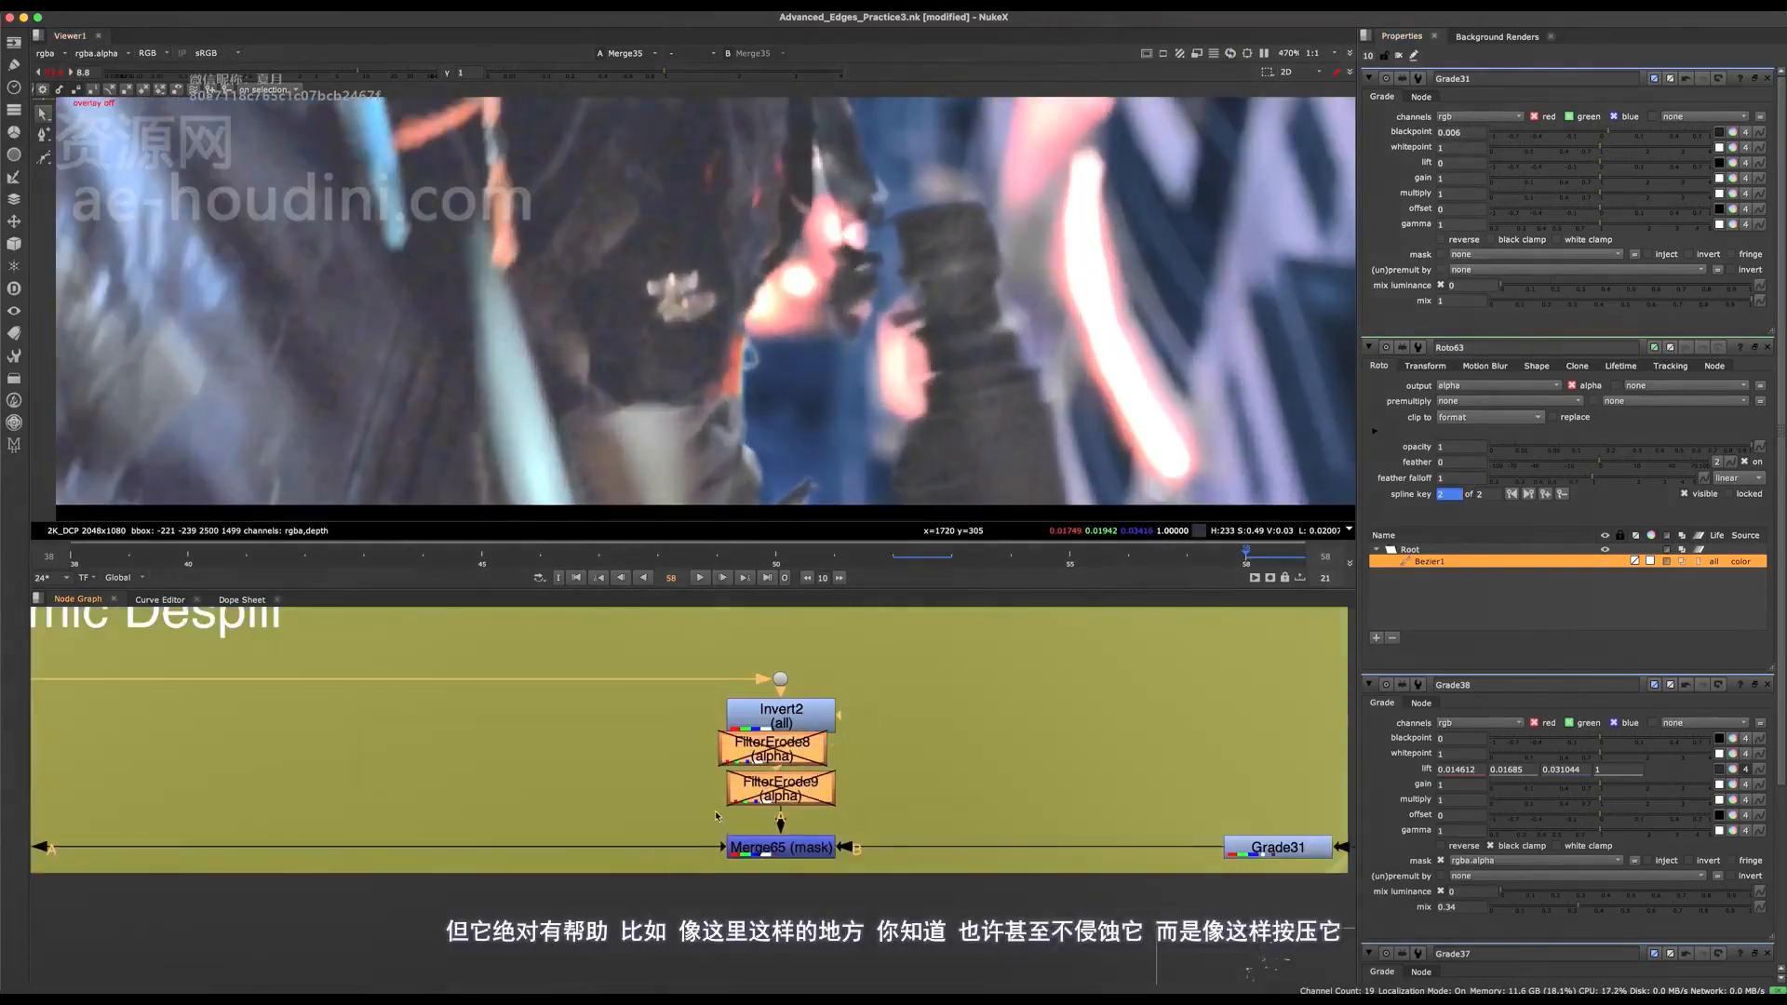
middle_click_drag(467, 735, 802, 758)
key("d")
key("d")
Examine the gap beside the lower hand for semi-transparent alpha, switching the Merge66 plus node off and on.
left_click_drag(551, 793, 231, 887)
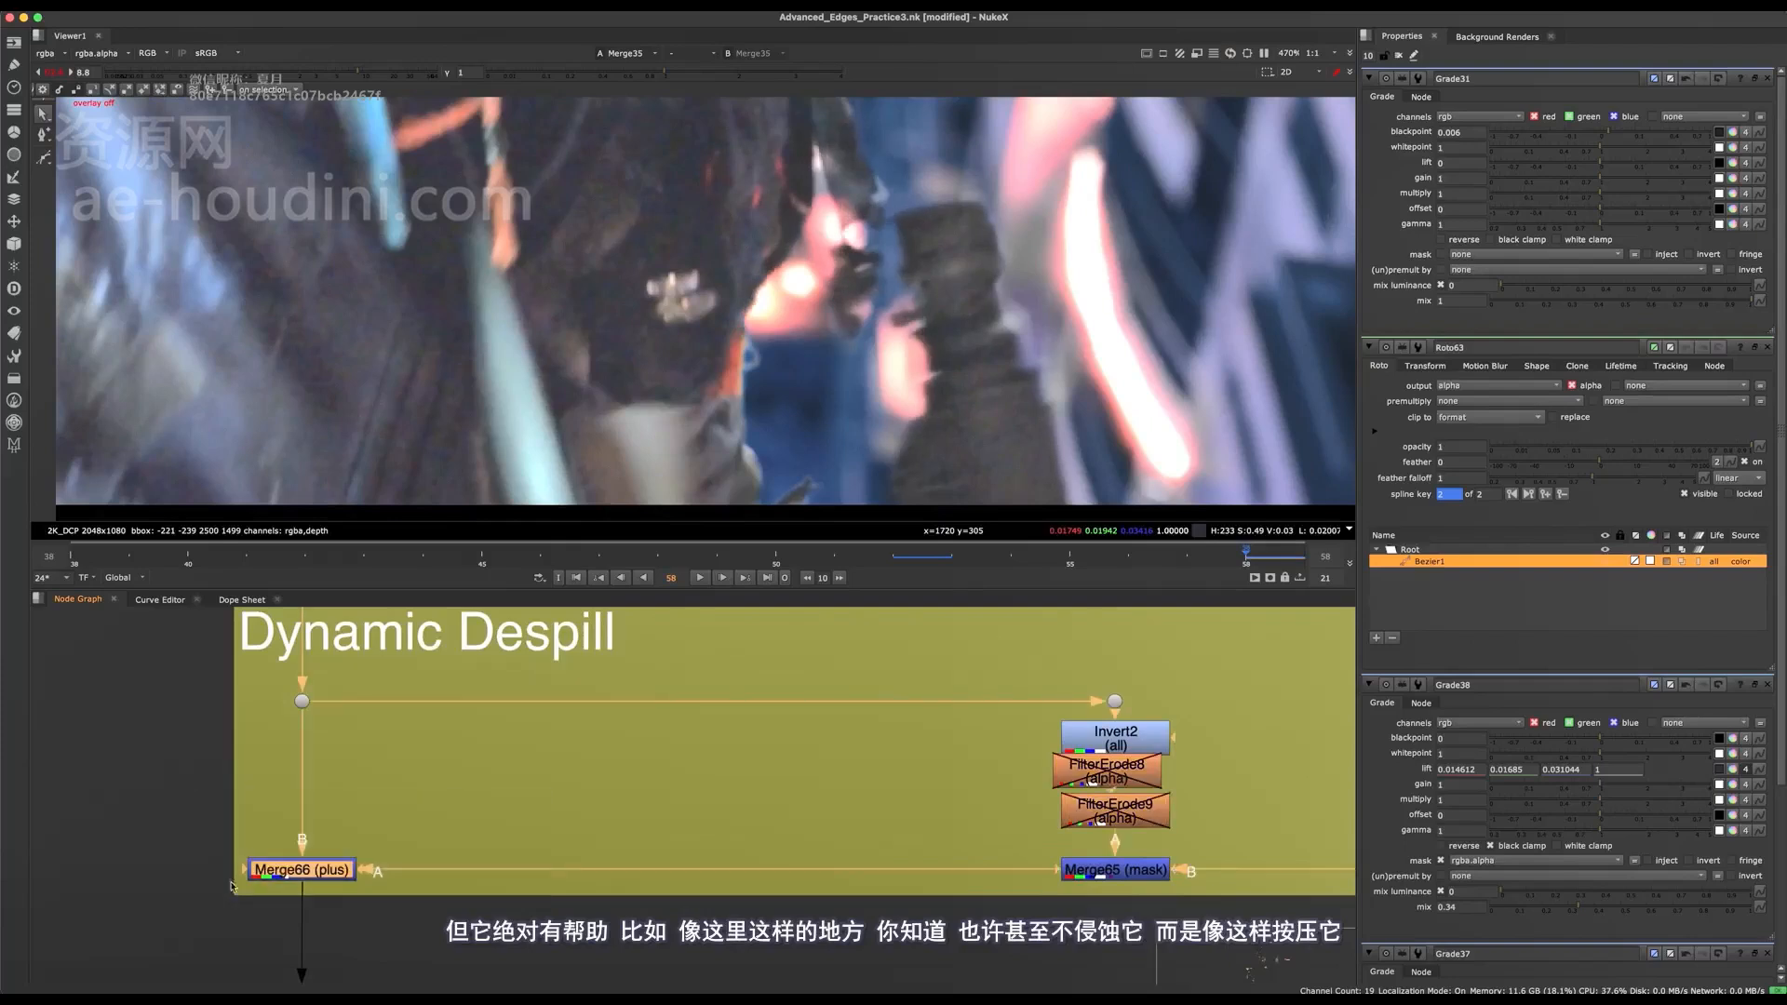
scroll(847, 412, "down", 2)
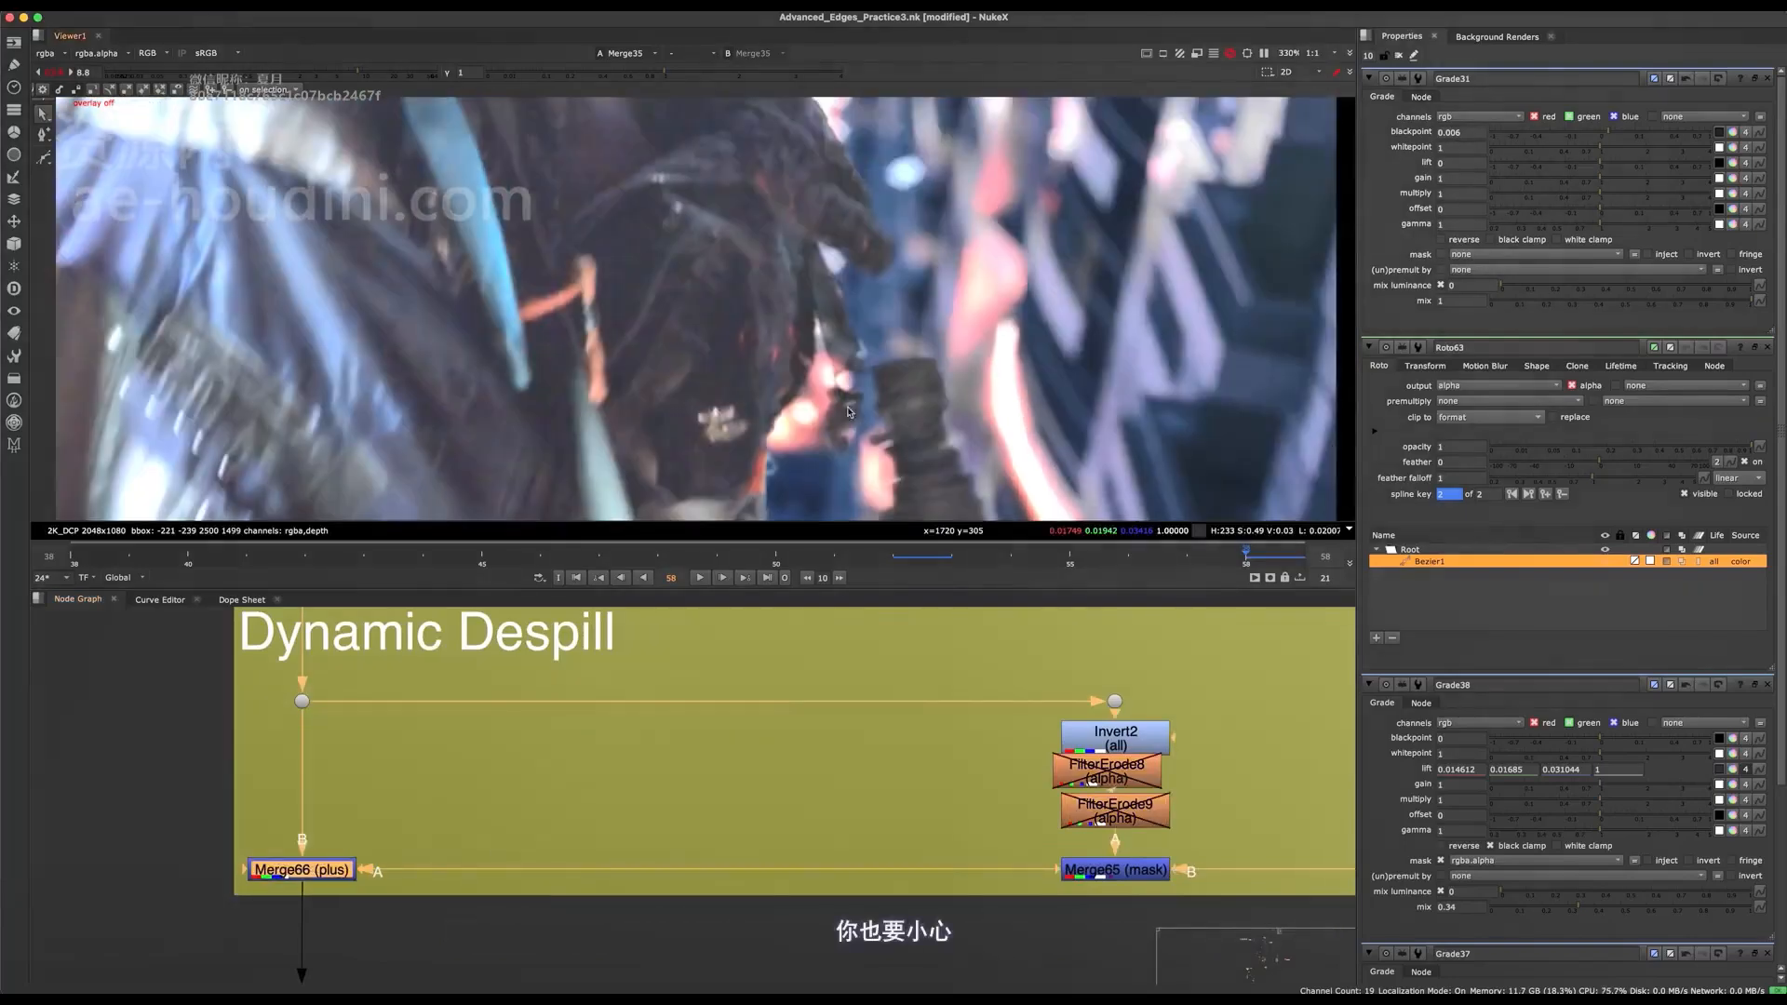
scroll(849, 391, "up", 3)
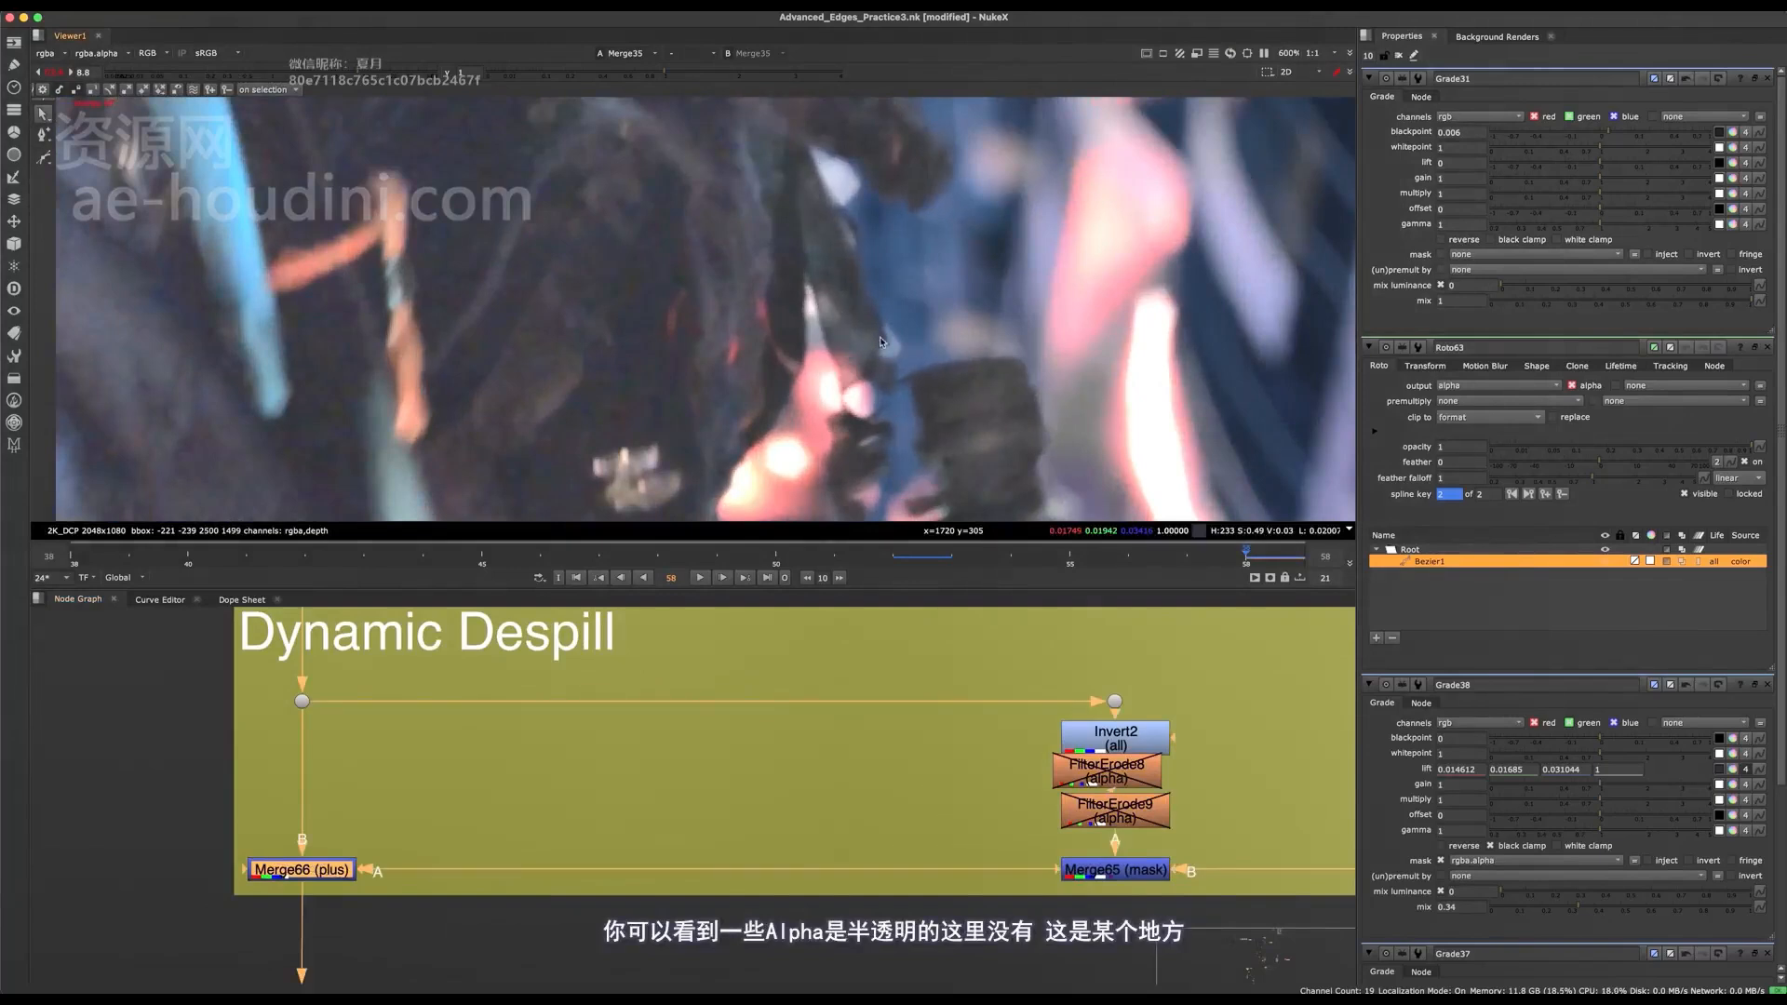
scroll(851, 382, "down", 2)
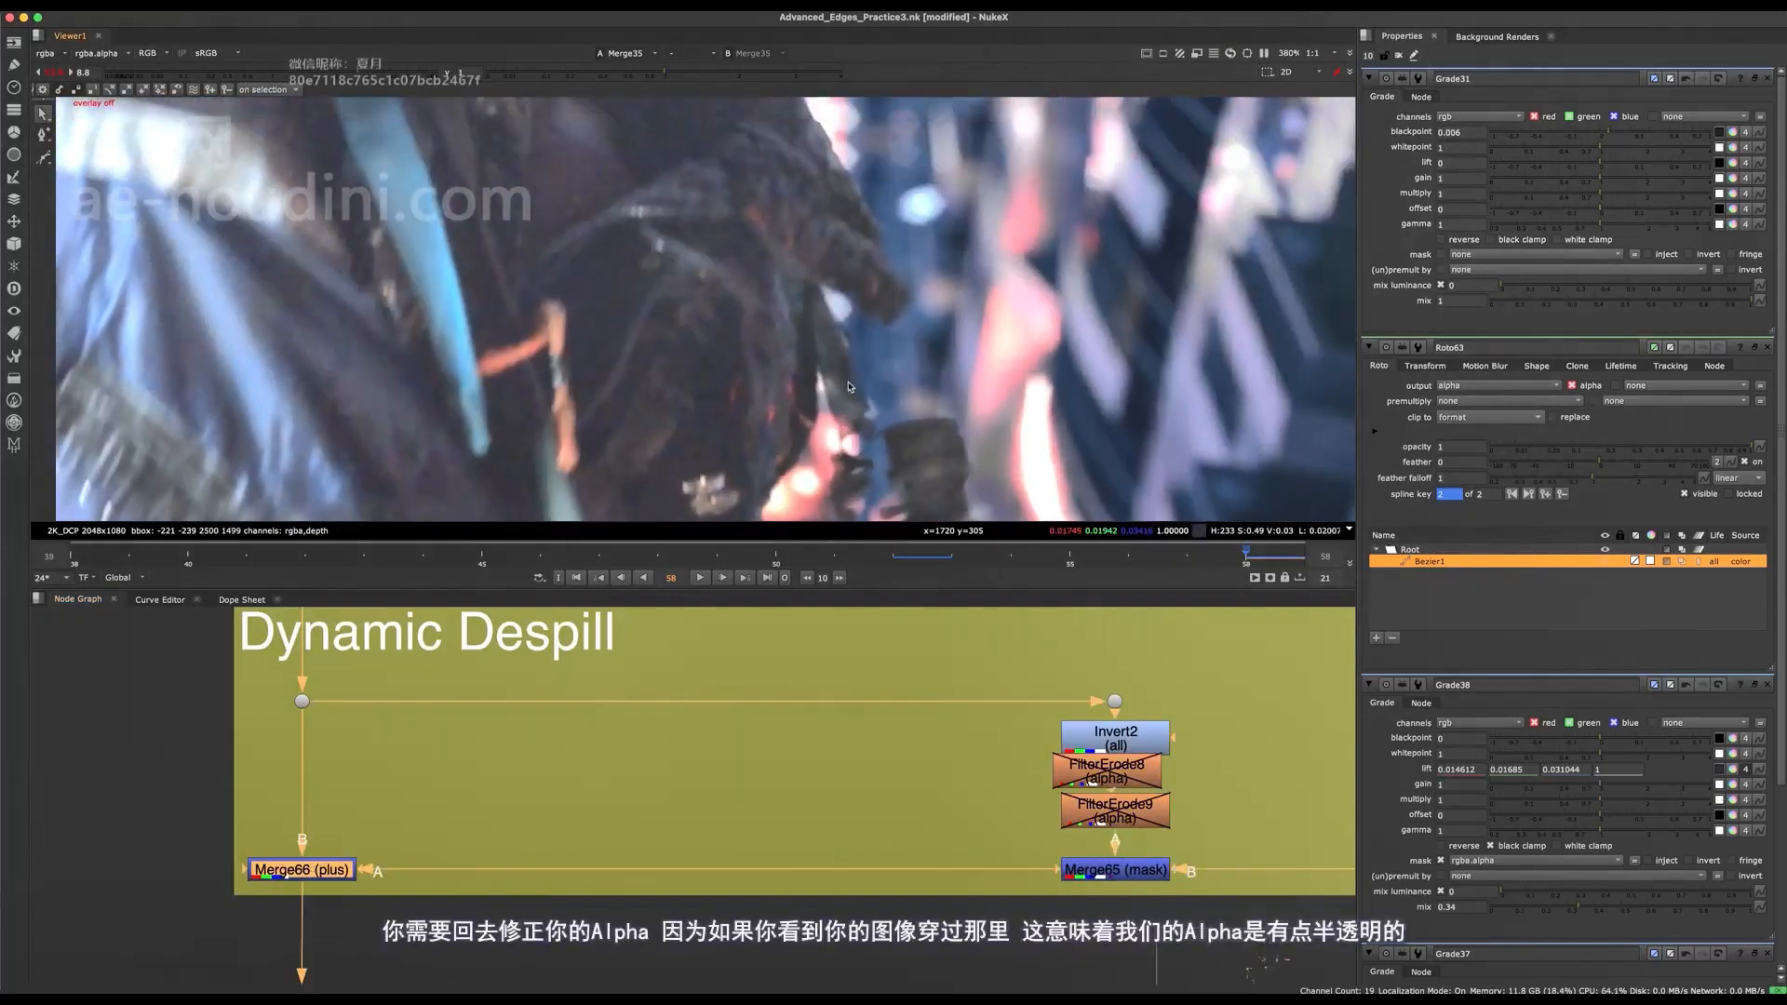
middle_click_drag(849, 387, 858, 350)
key("ctrl+s")
key("d")
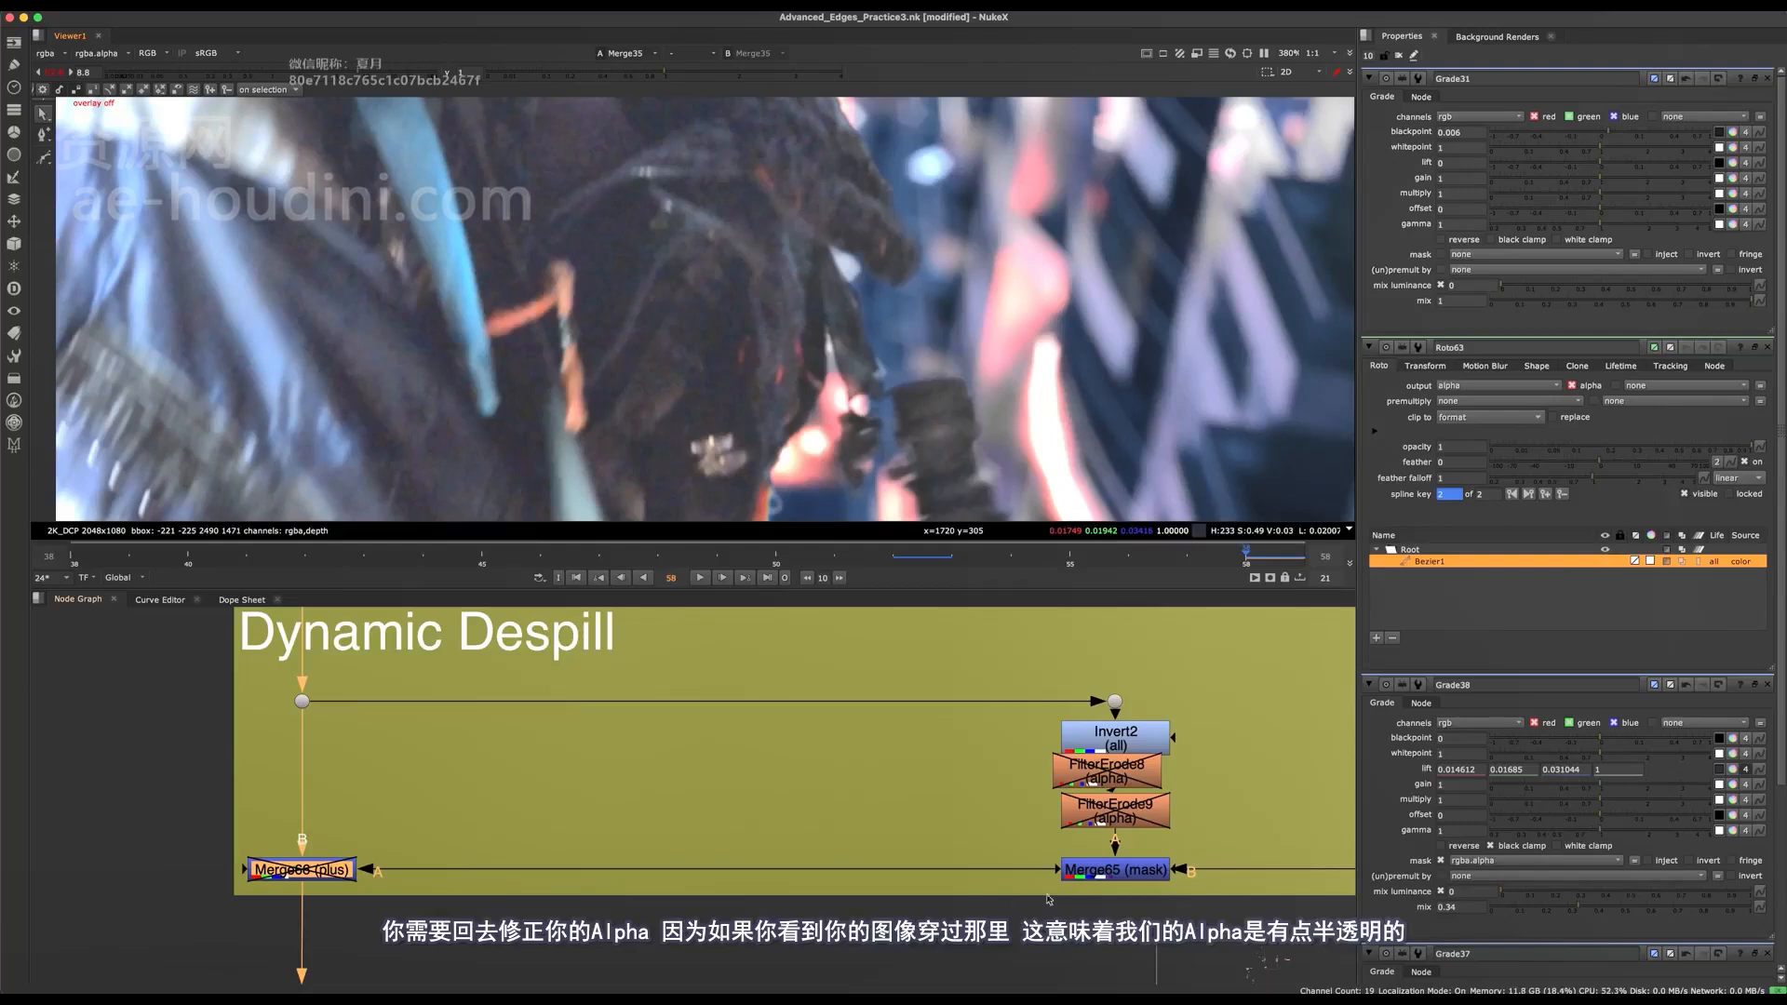
scroll(835, 325, "up", 1)
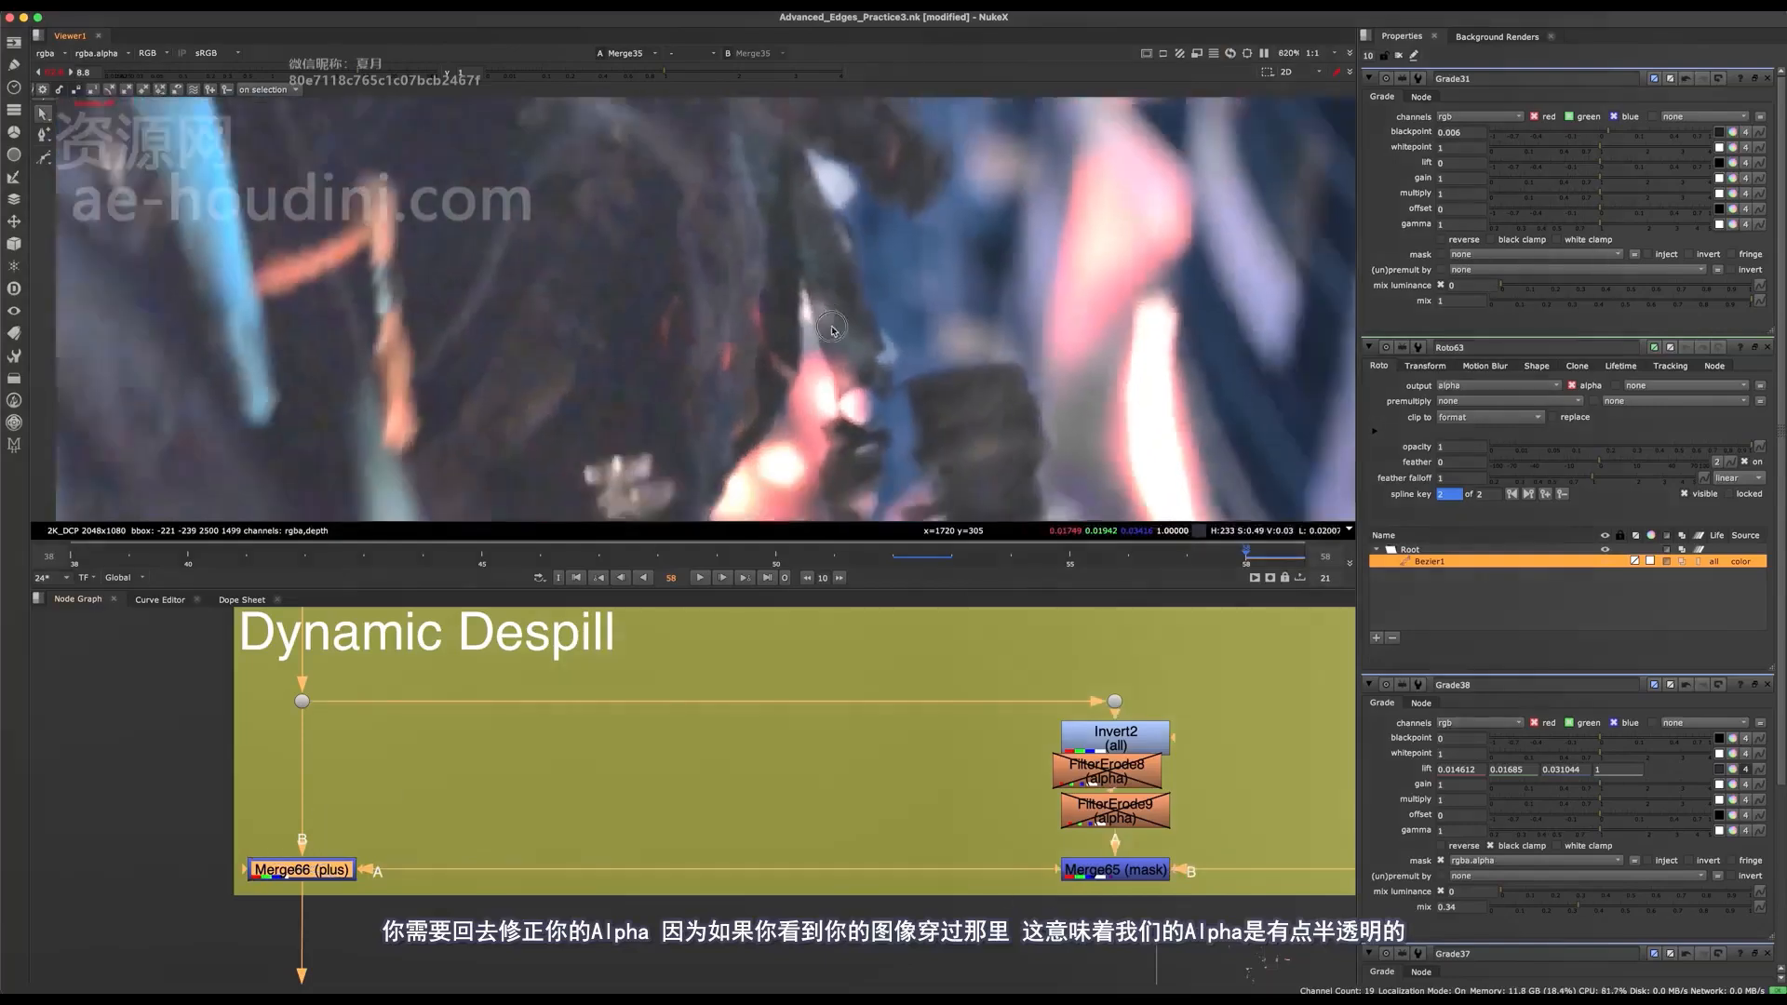
Compare the glove tip and dark collar edge with the Merge66 plus node disabled and enabled.
scroll(875, 312, "up", 4)
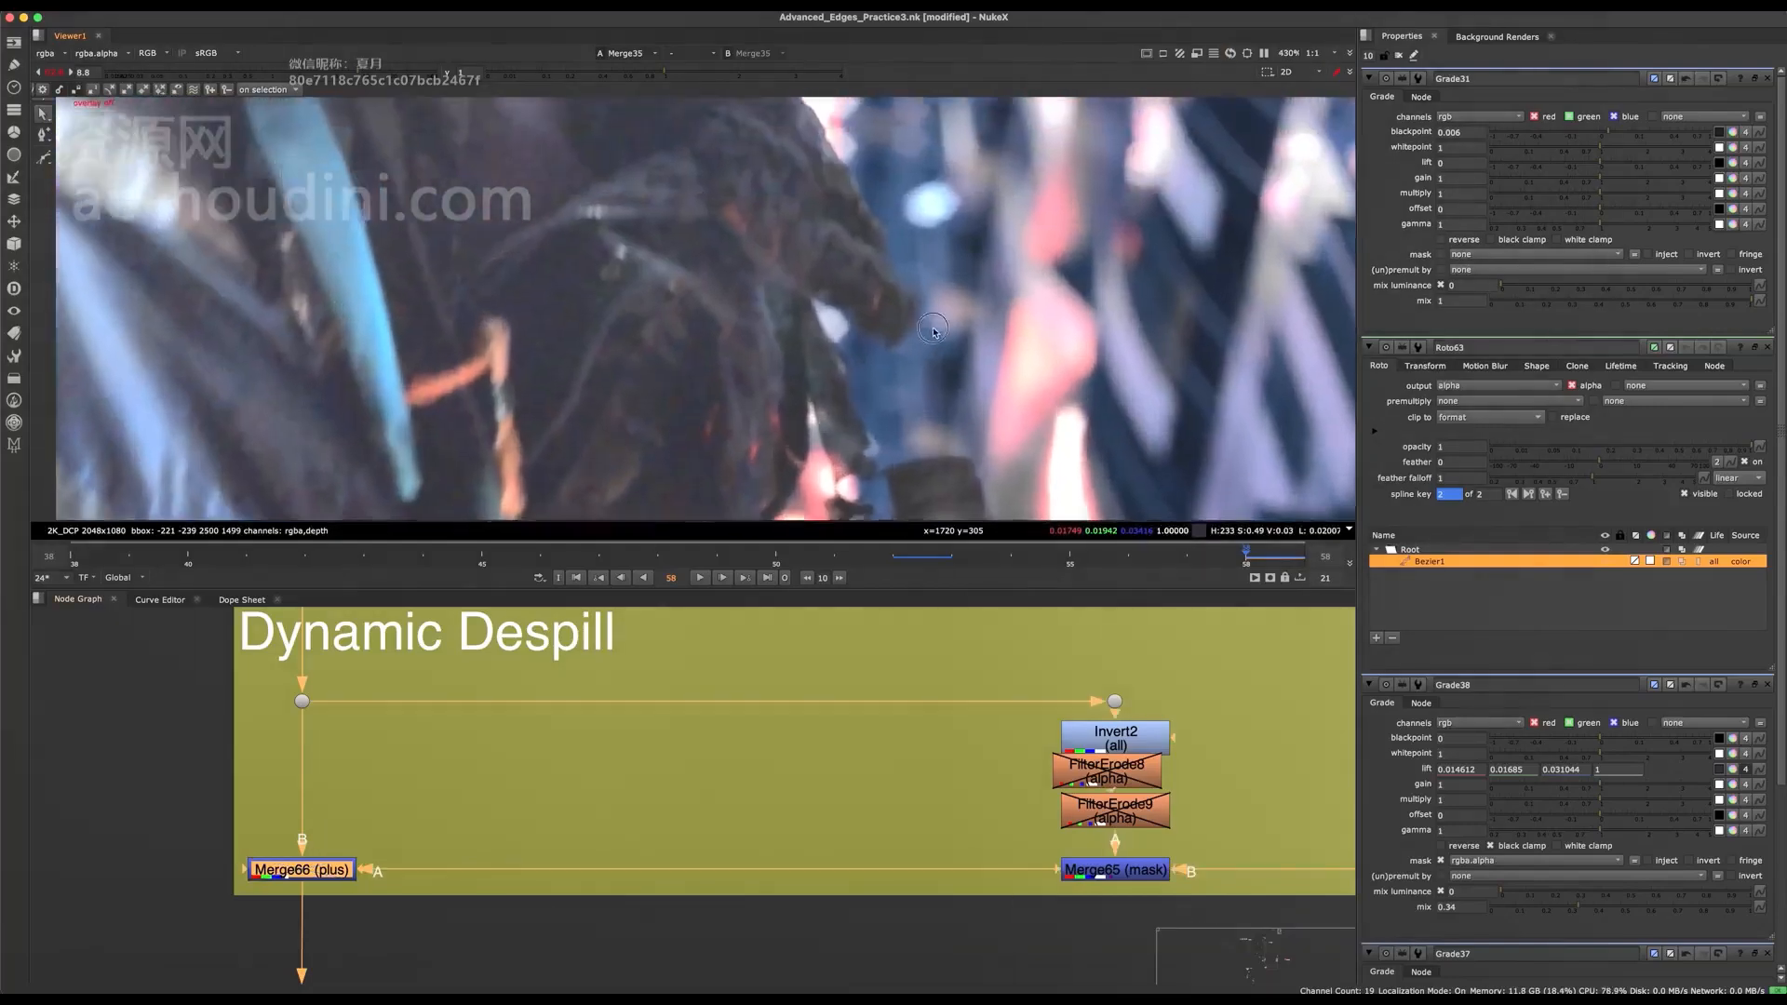
scroll(847, 359, "up", 3)
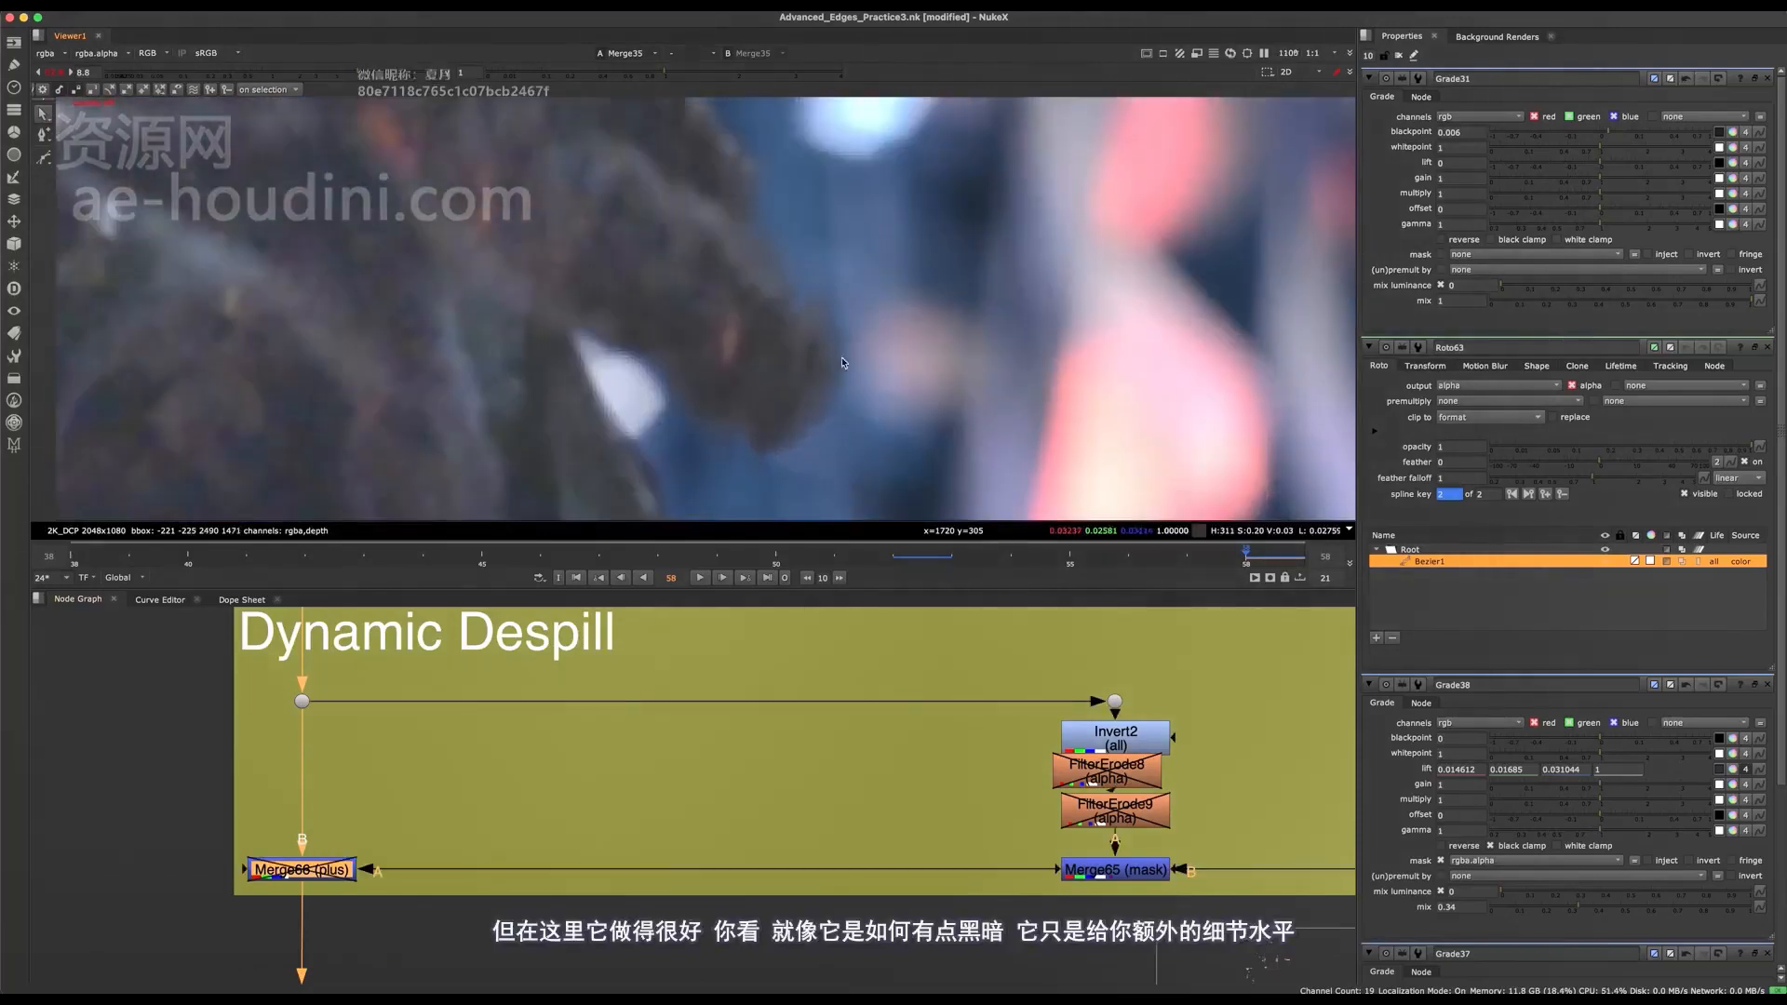
key("d")
scroll(841, 360, "down", 10)
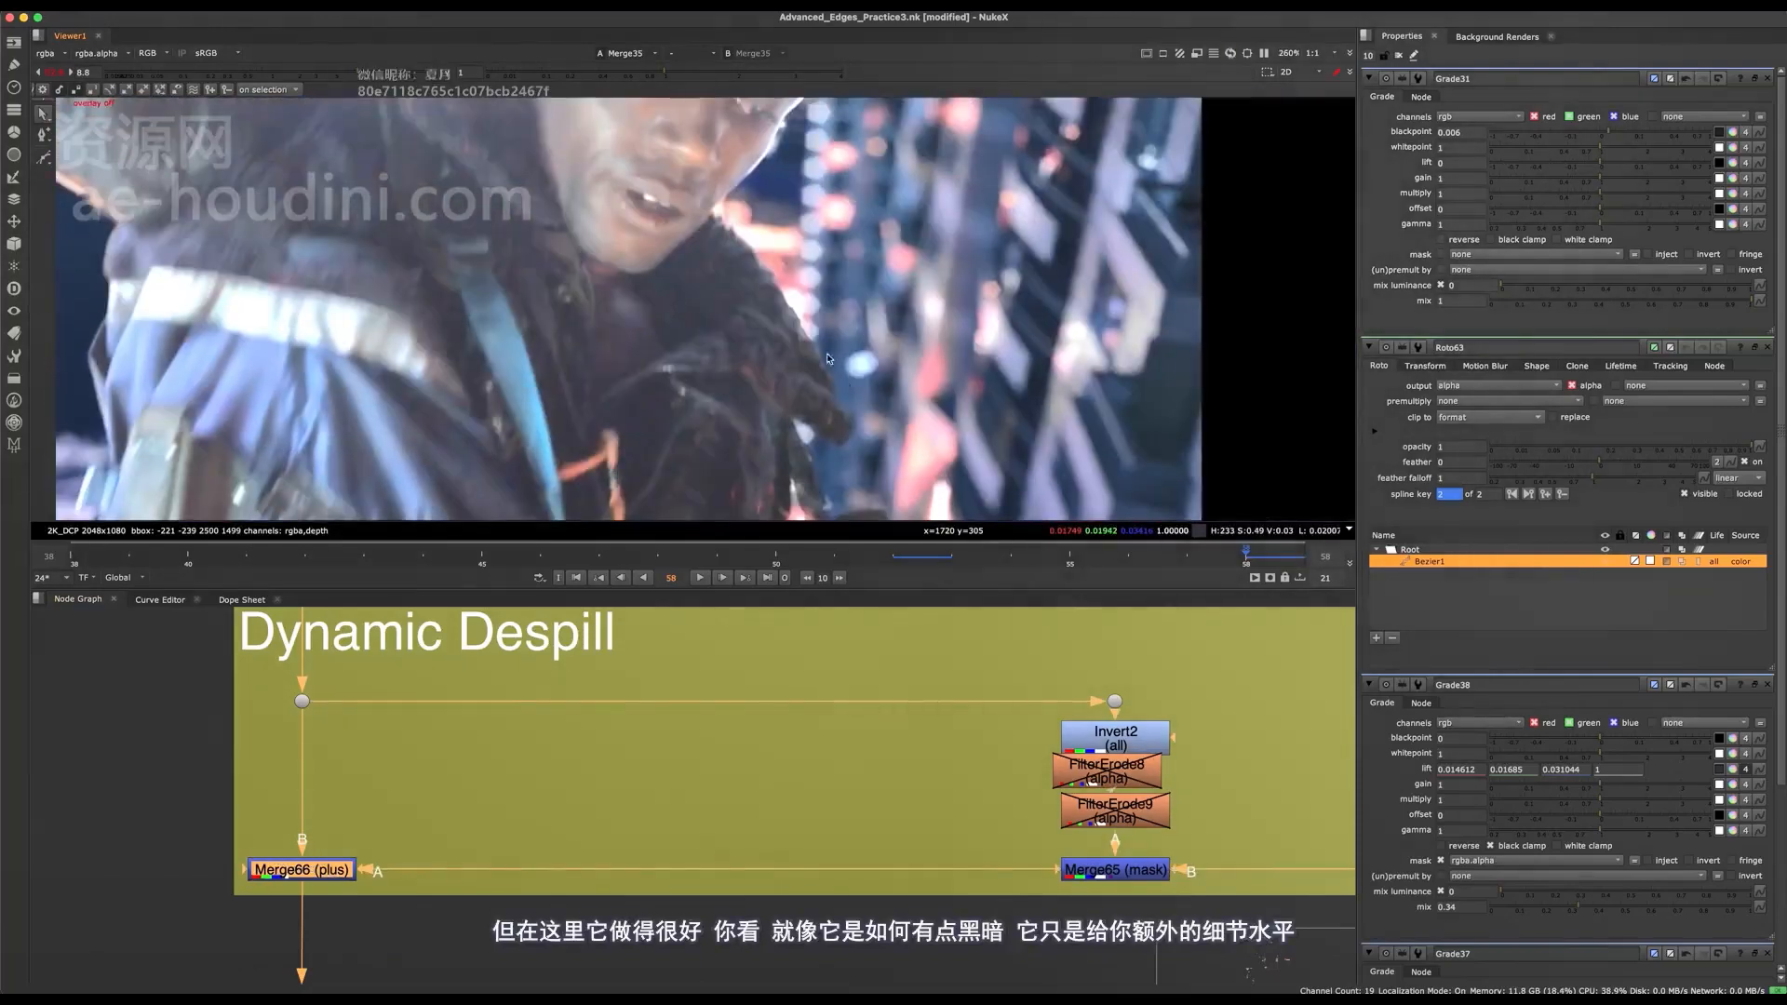
scroll(827, 312, "up", 8)
key("d")
key("d")
middle_click_drag(976, 794, 817, 722)
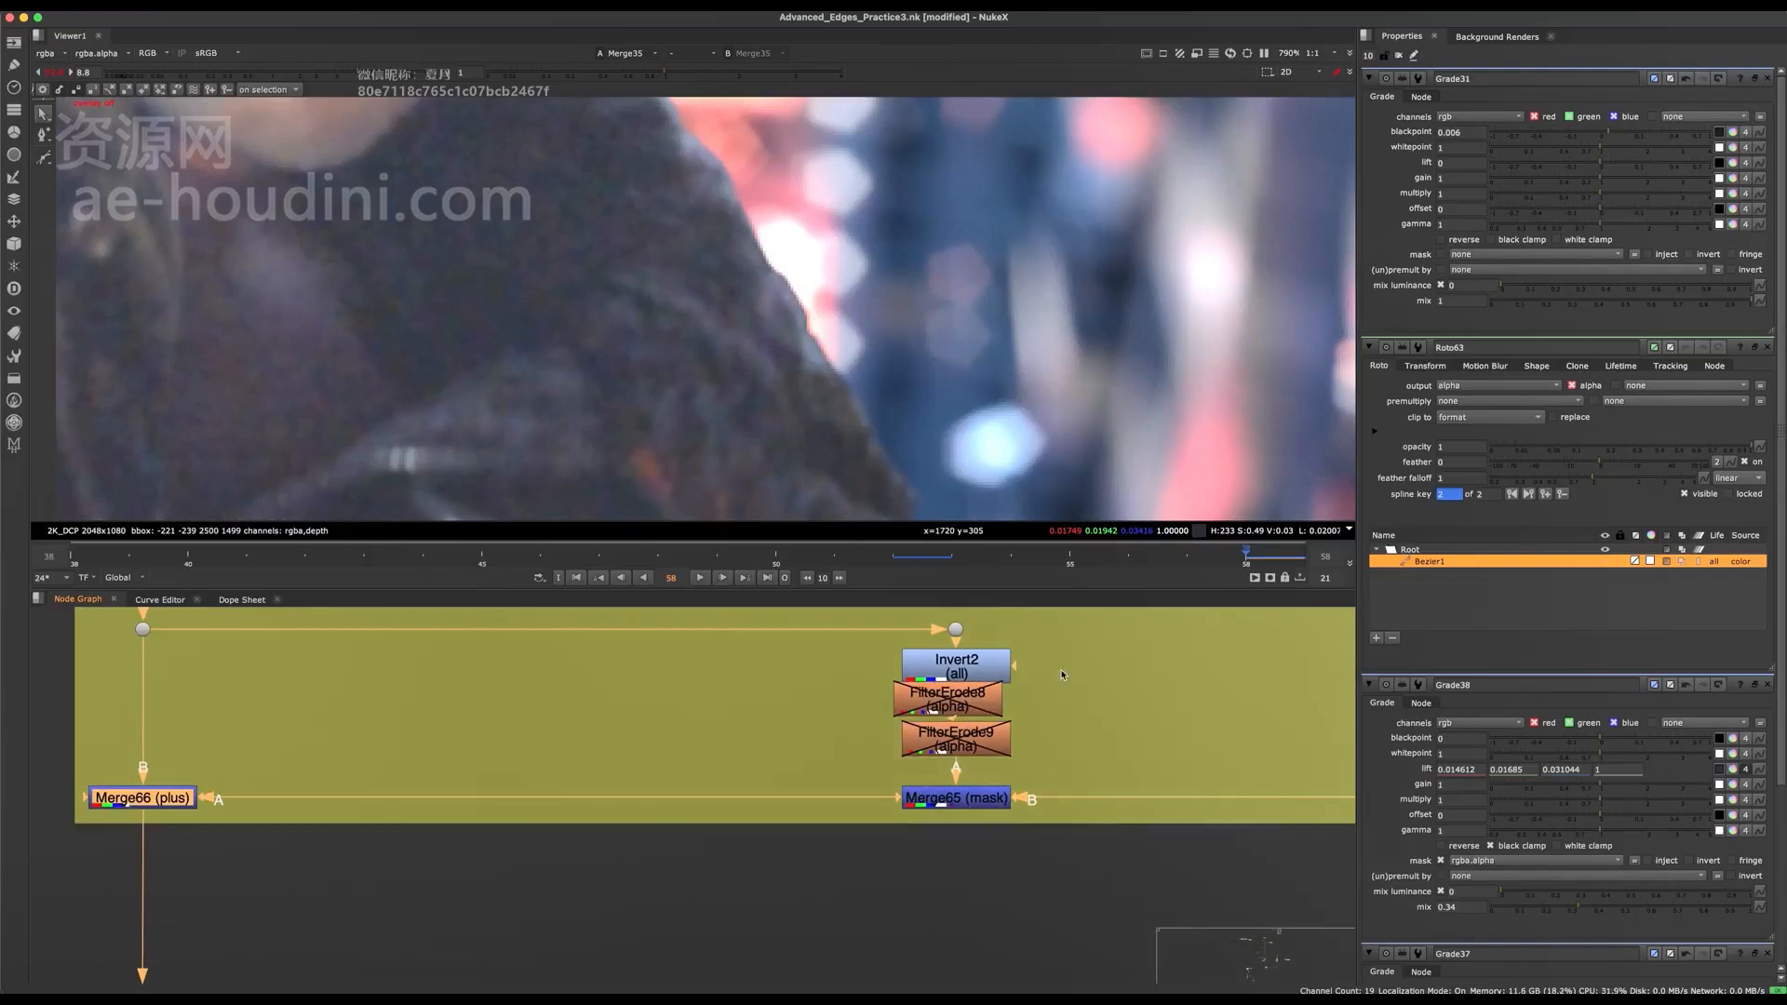
Toggle FilterErode8 and FilterErode9 together to compare the collar edge against the background lights, leaving both enabled.
left_click_drag(1063, 674, 853, 777)
key("d")
key("d")
key("d")
Toggle the two FilterErode nodes individually, leaving FilterErode8 enabled and FilterErode9 disabled.
left_click(879, 744)
left_click(969, 702)
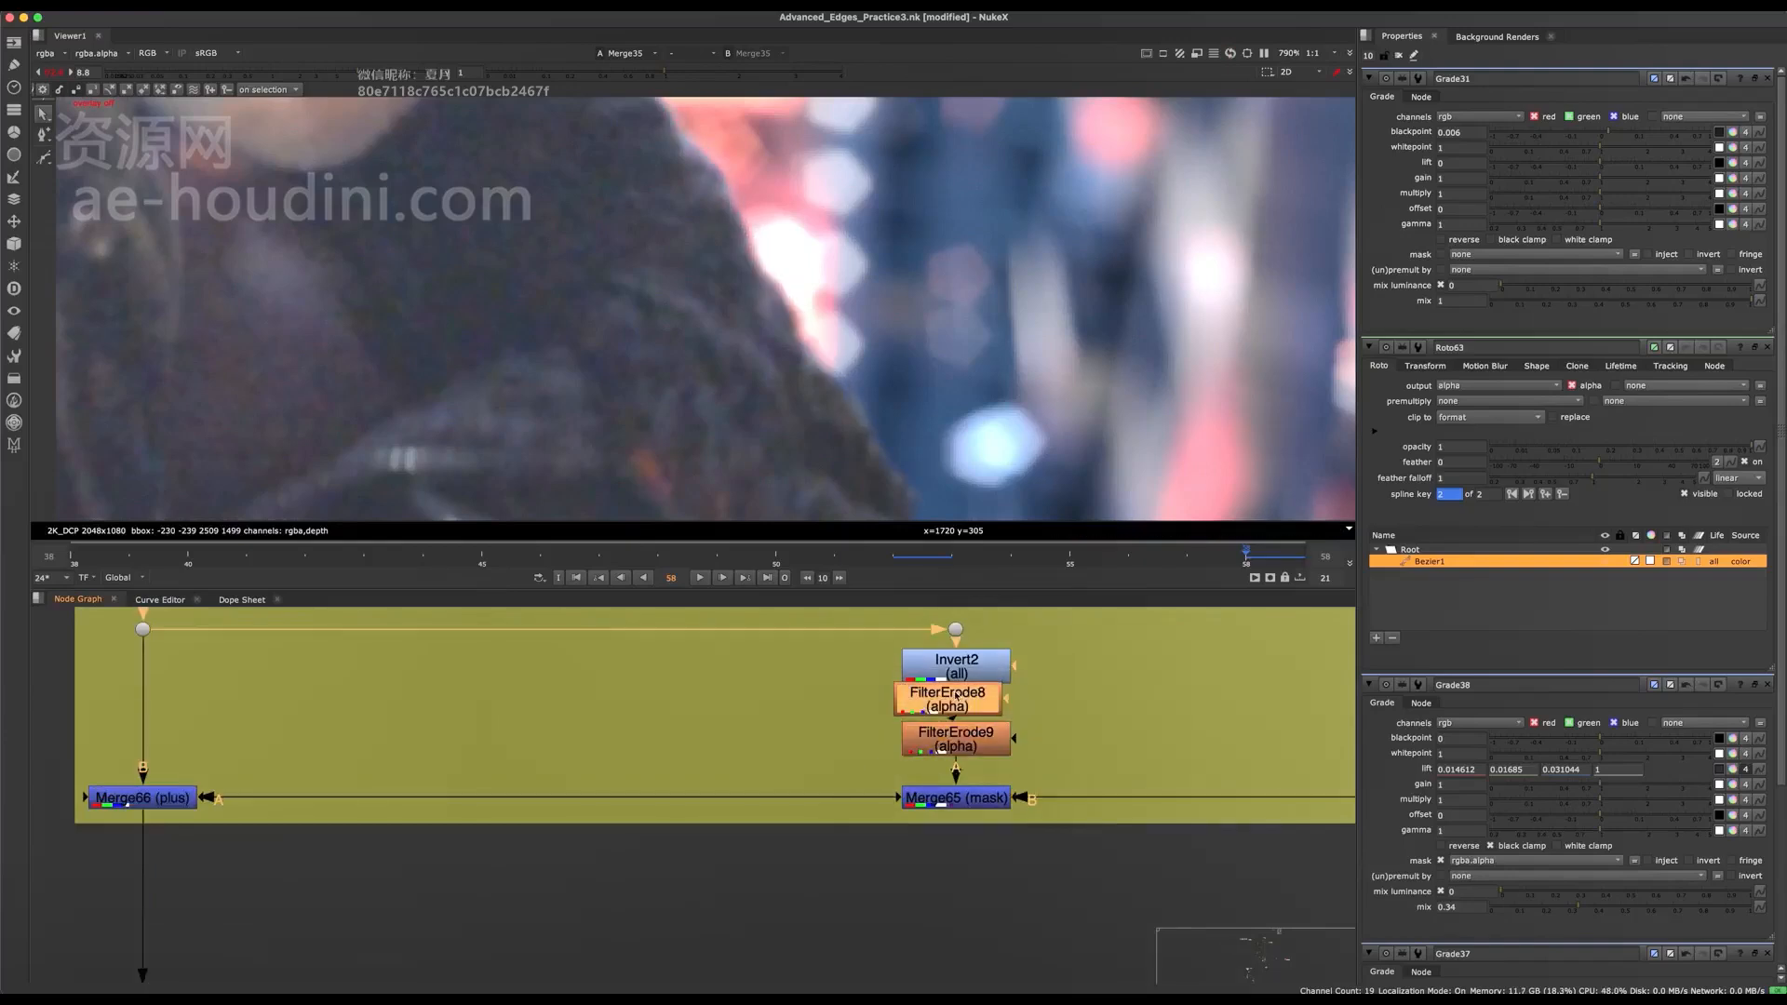
key("d")
left_click(980, 734)
key("d")
left_click(972, 703)
key("d")
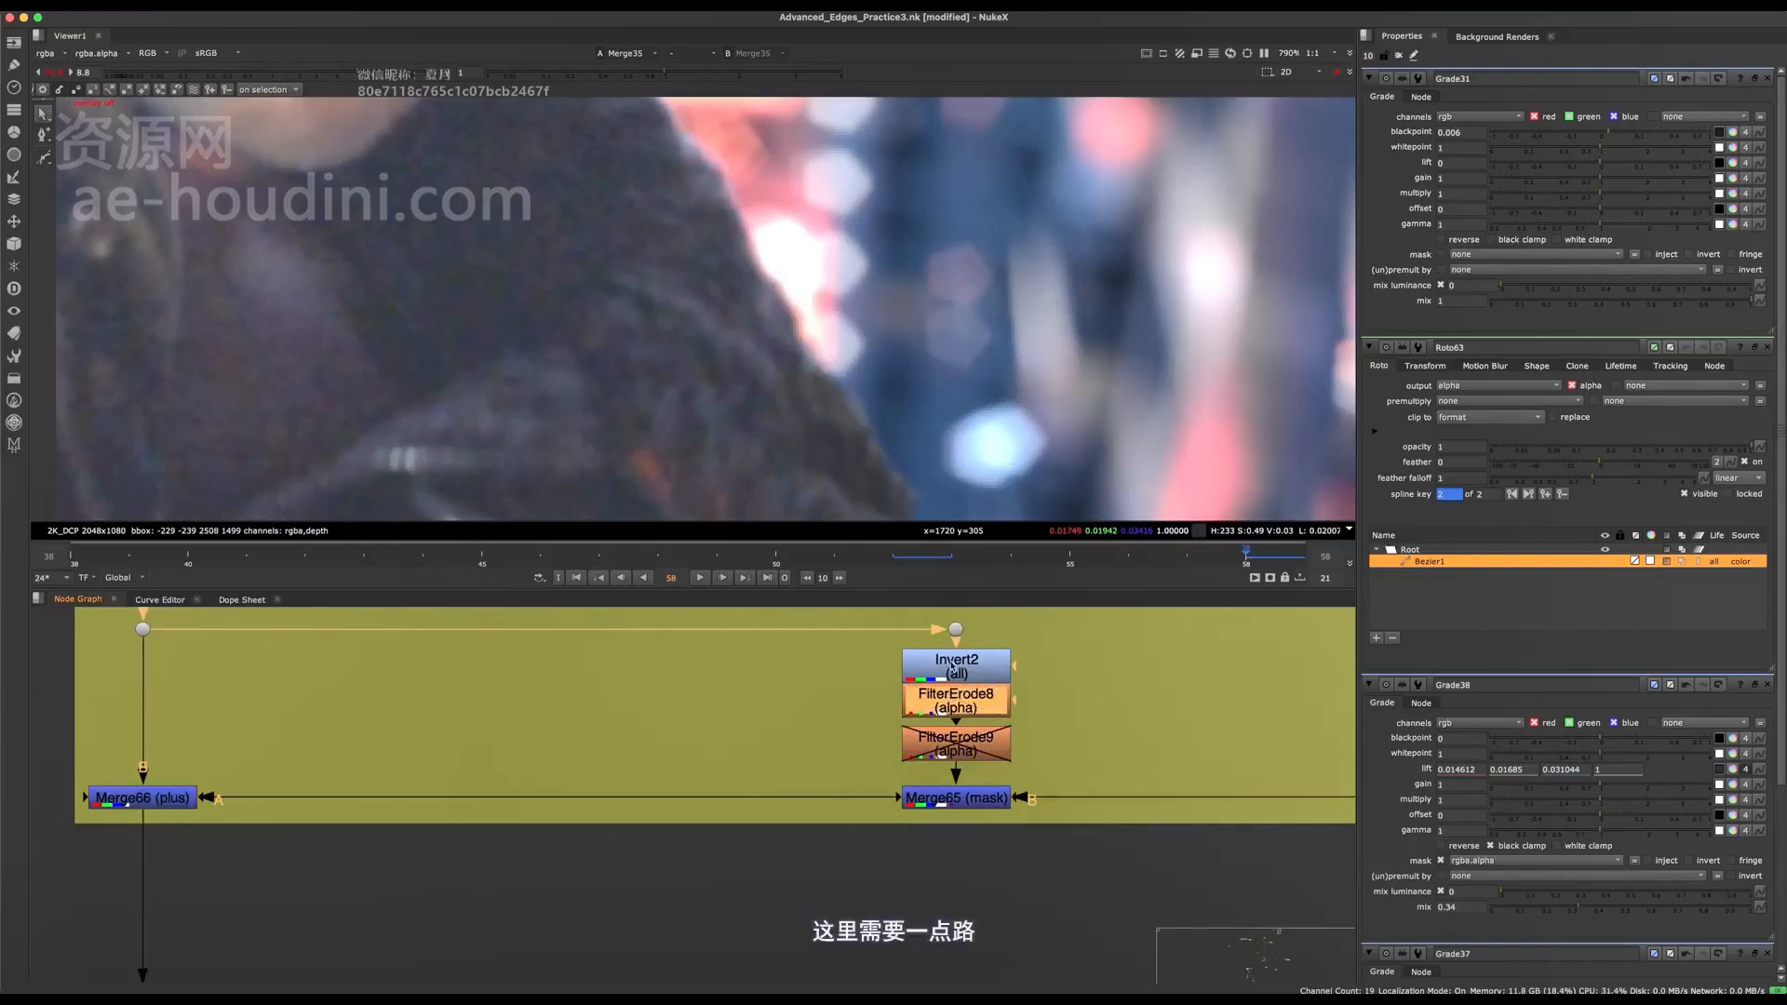
Compare the collar edge with FilterErode8 off and on, and open its settings.
scroll(769, 380, "down", 5)
scroll(771, 380, "up", 2)
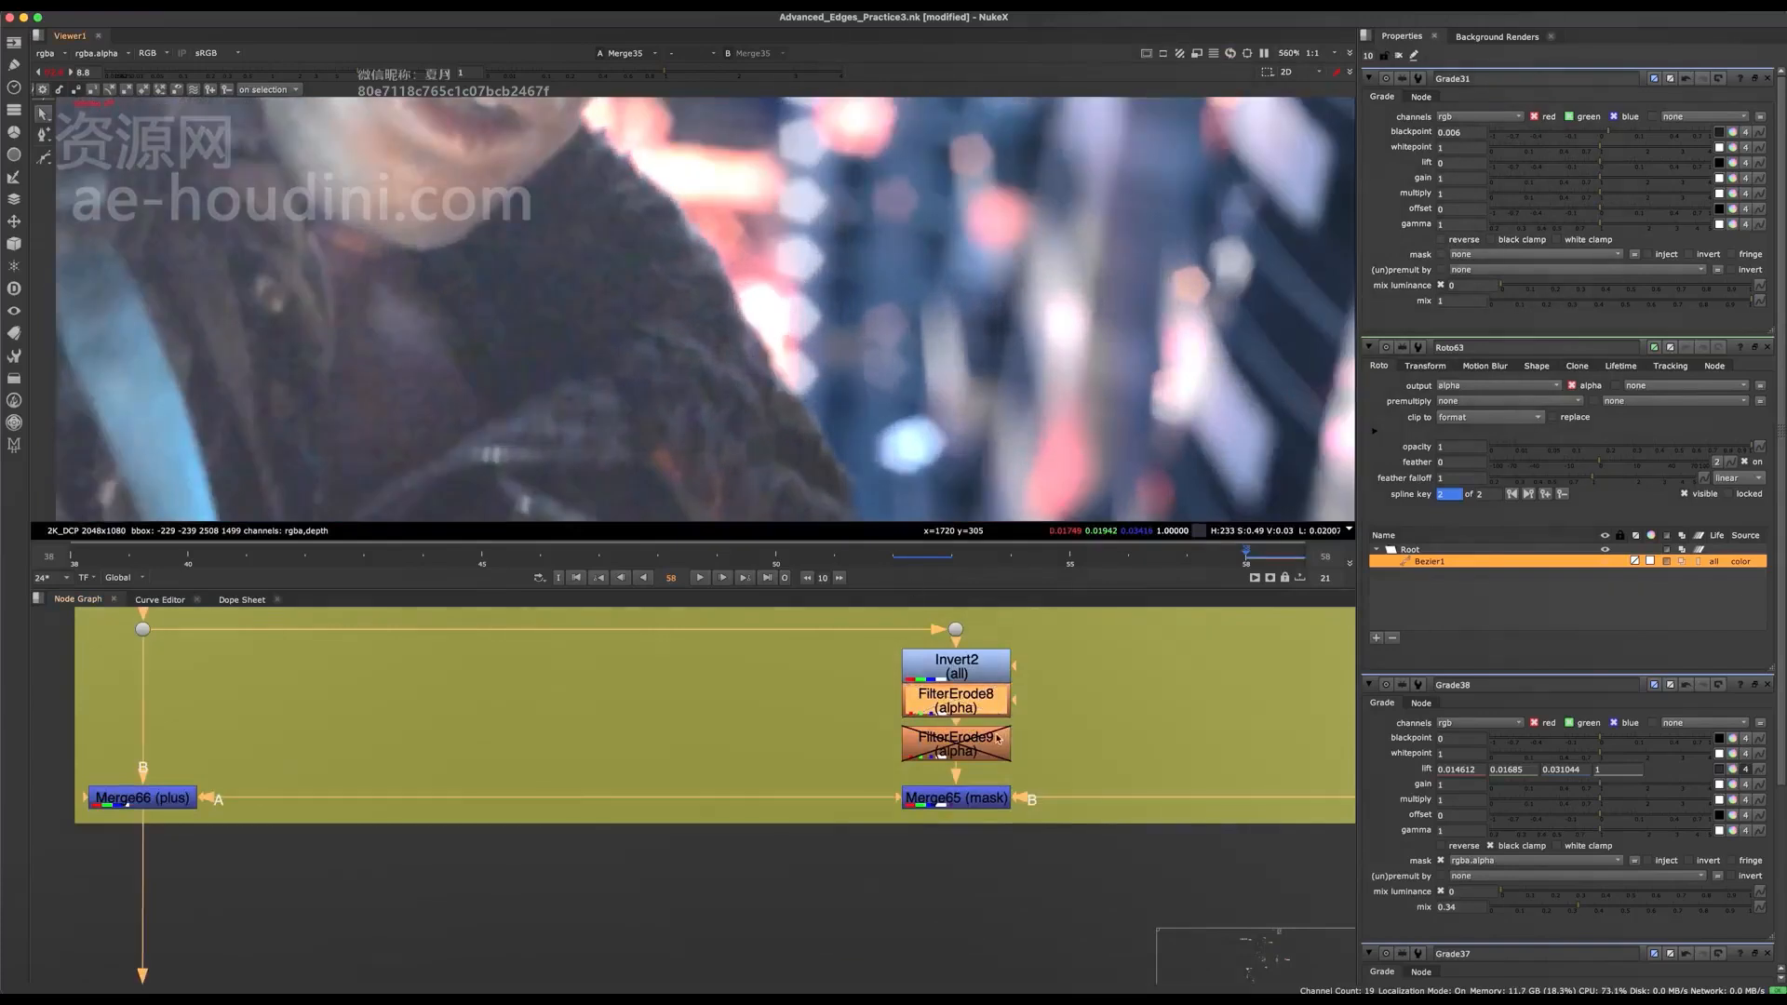
key("d")
key("d")
key("d")
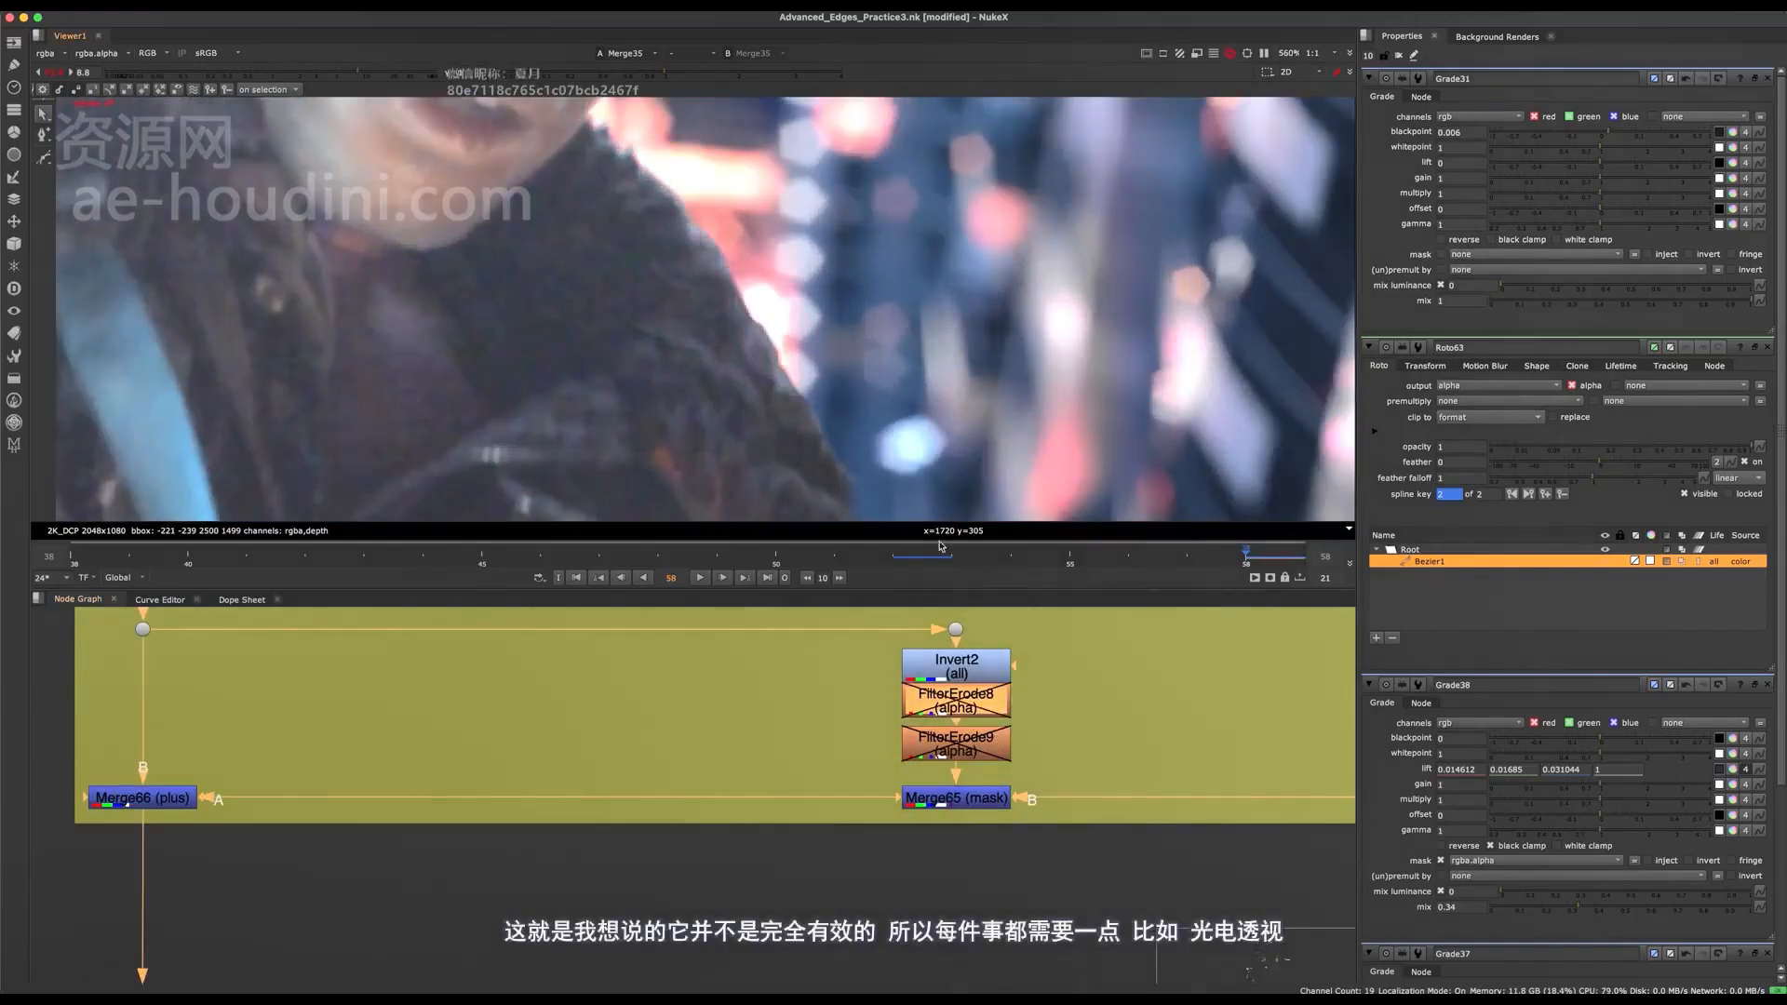
scroll(875, 431, "down", 4)
double_click(970, 709)
key("d")
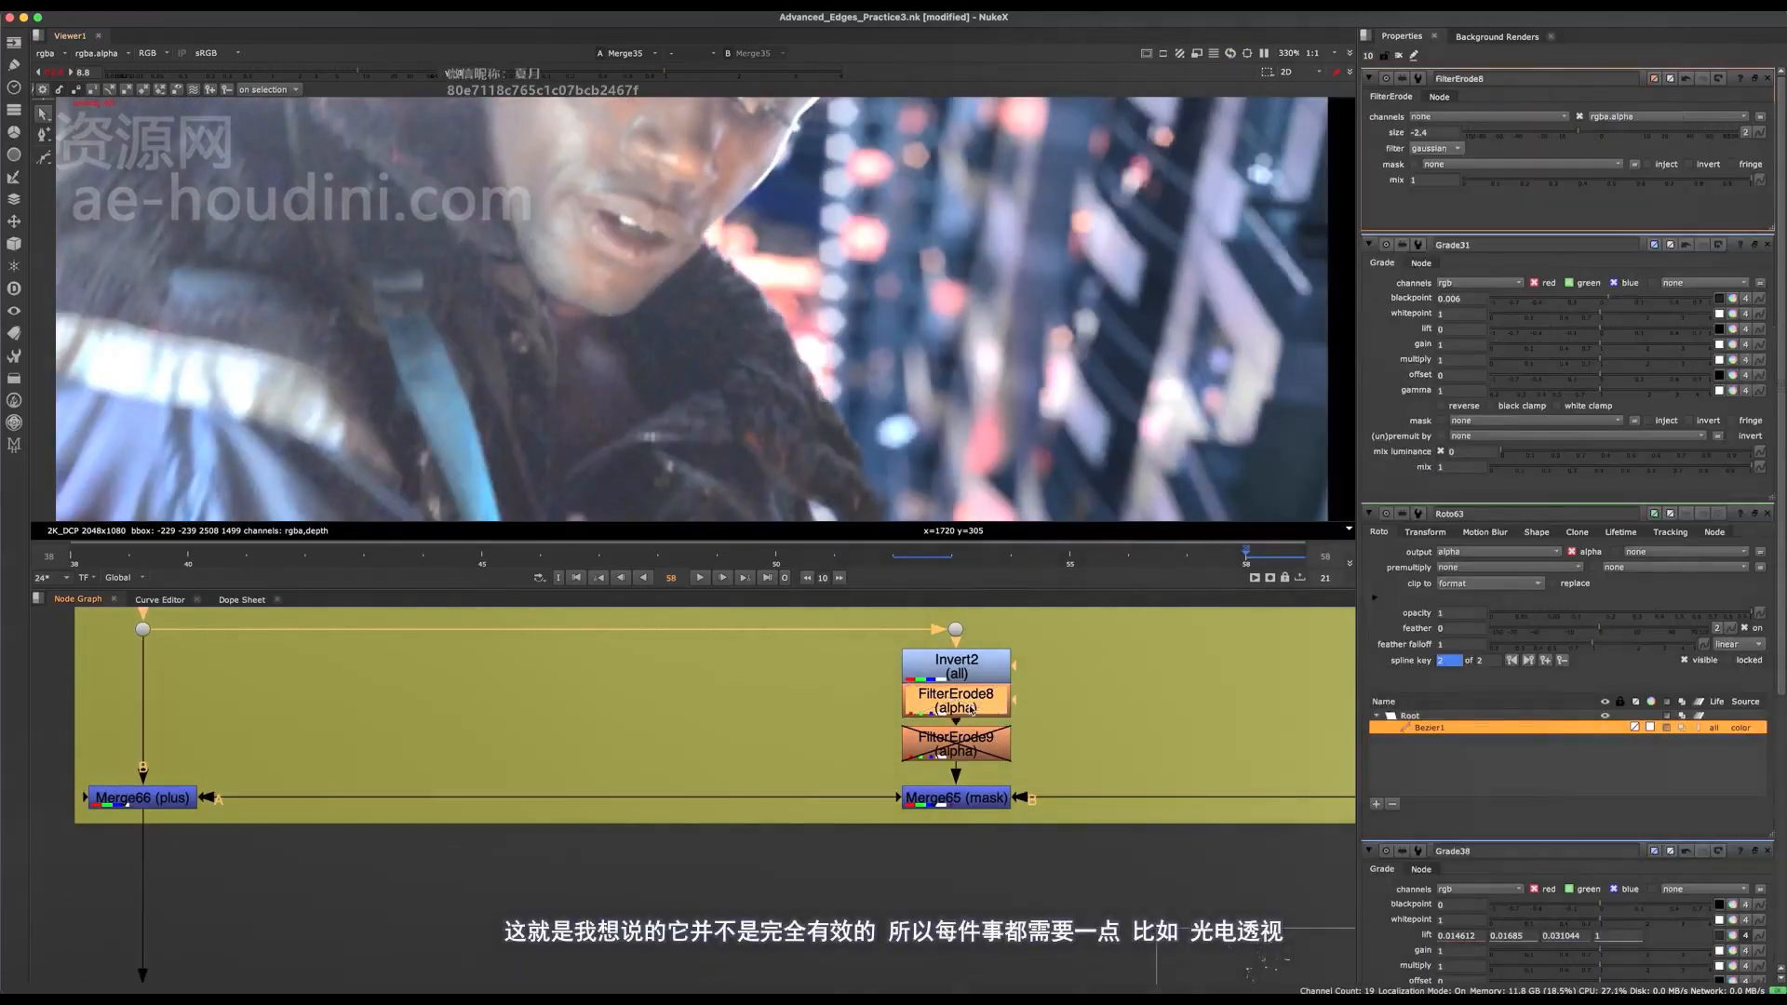
Add a Roto node beside the Invert and FilterErode nodes in the Dynamic Despill group.
middle_click_drag(976, 707, 798, 752)
left_click(880, 714)
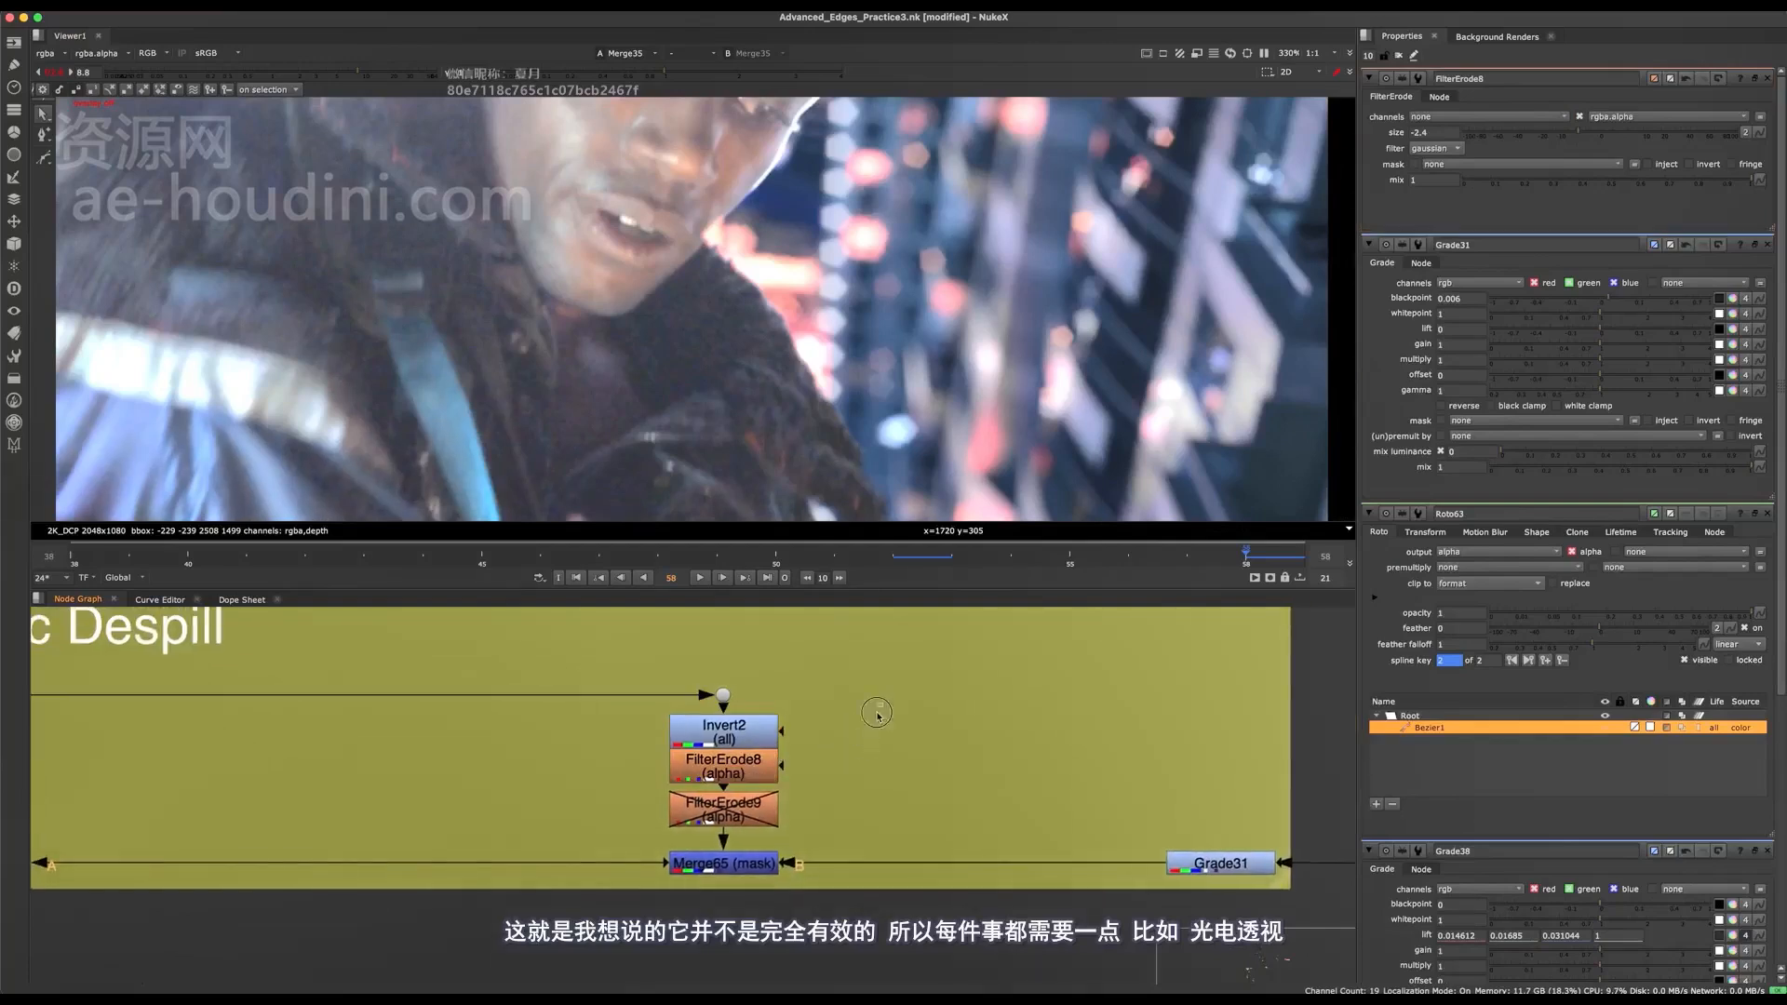
key("o")
left_click_drag(784, 765, 870, 750)
scroll(965, 811, "down", 3)
middle_click_drag(778, 800, 890, 782)
Disable FilterErode8 and the Merge66 plus node of the Dynamic Despill group, and save the script.
left_click(957, 782)
key("d")
left_click_drag(607, 786, 312, 893)
key("d")
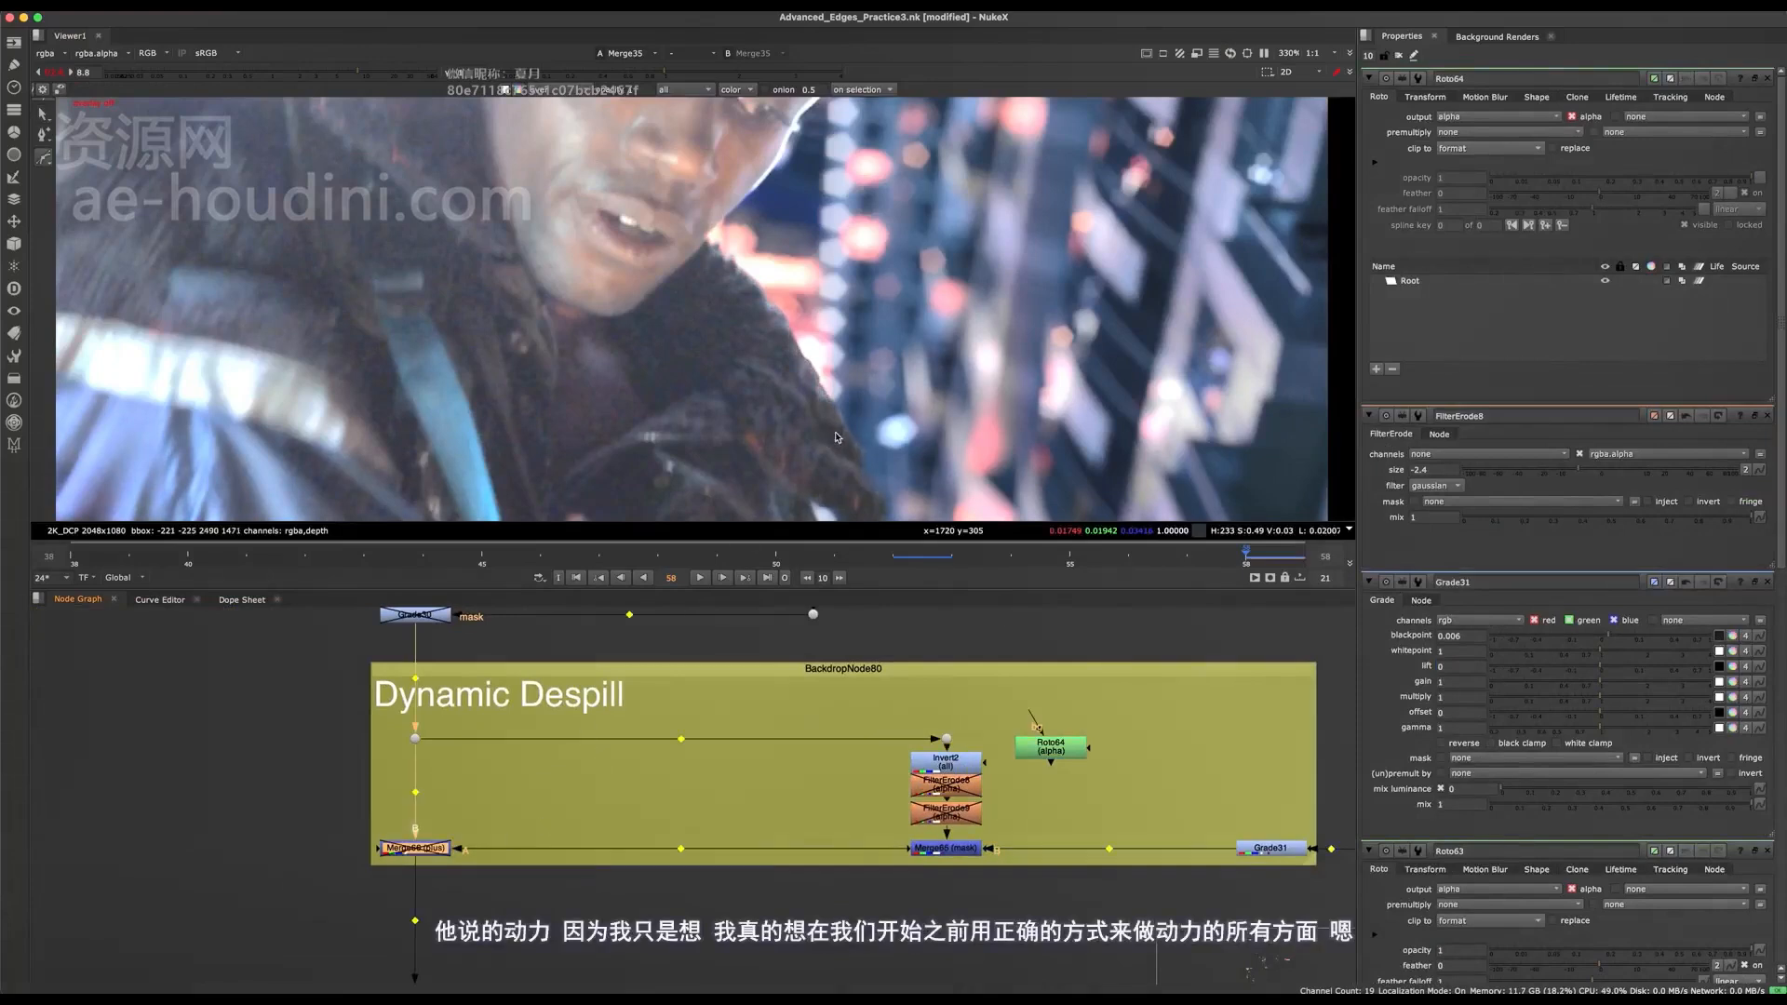
key("super+s")
Check the effect of Grade37 and Grade38 on the character by switching both off and on, and save the script.
scroll(828, 391, "down", 4)
middle_click_drag(687, 713, 698, 698)
scroll(699, 689, "down", 5)
middle_click_drag(686, 619, 705, 791)
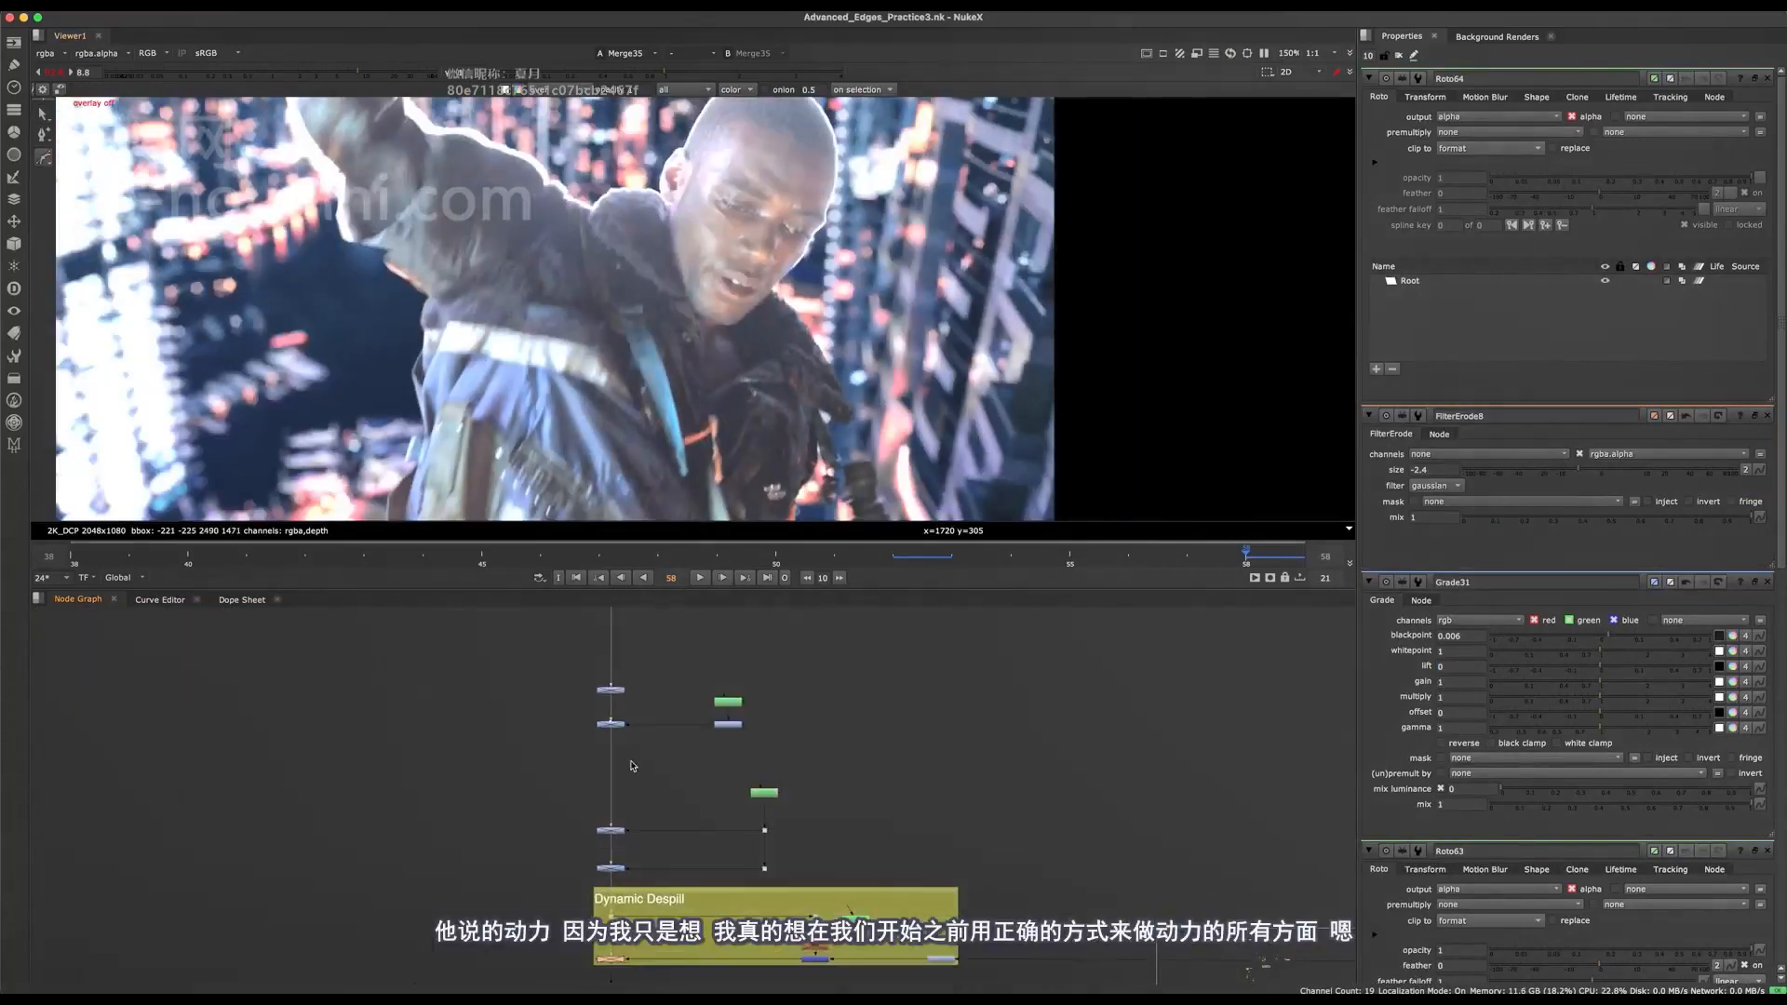
scroll(652, 745, "up", 5)
middle_click_drag(848, 492, 852, 346)
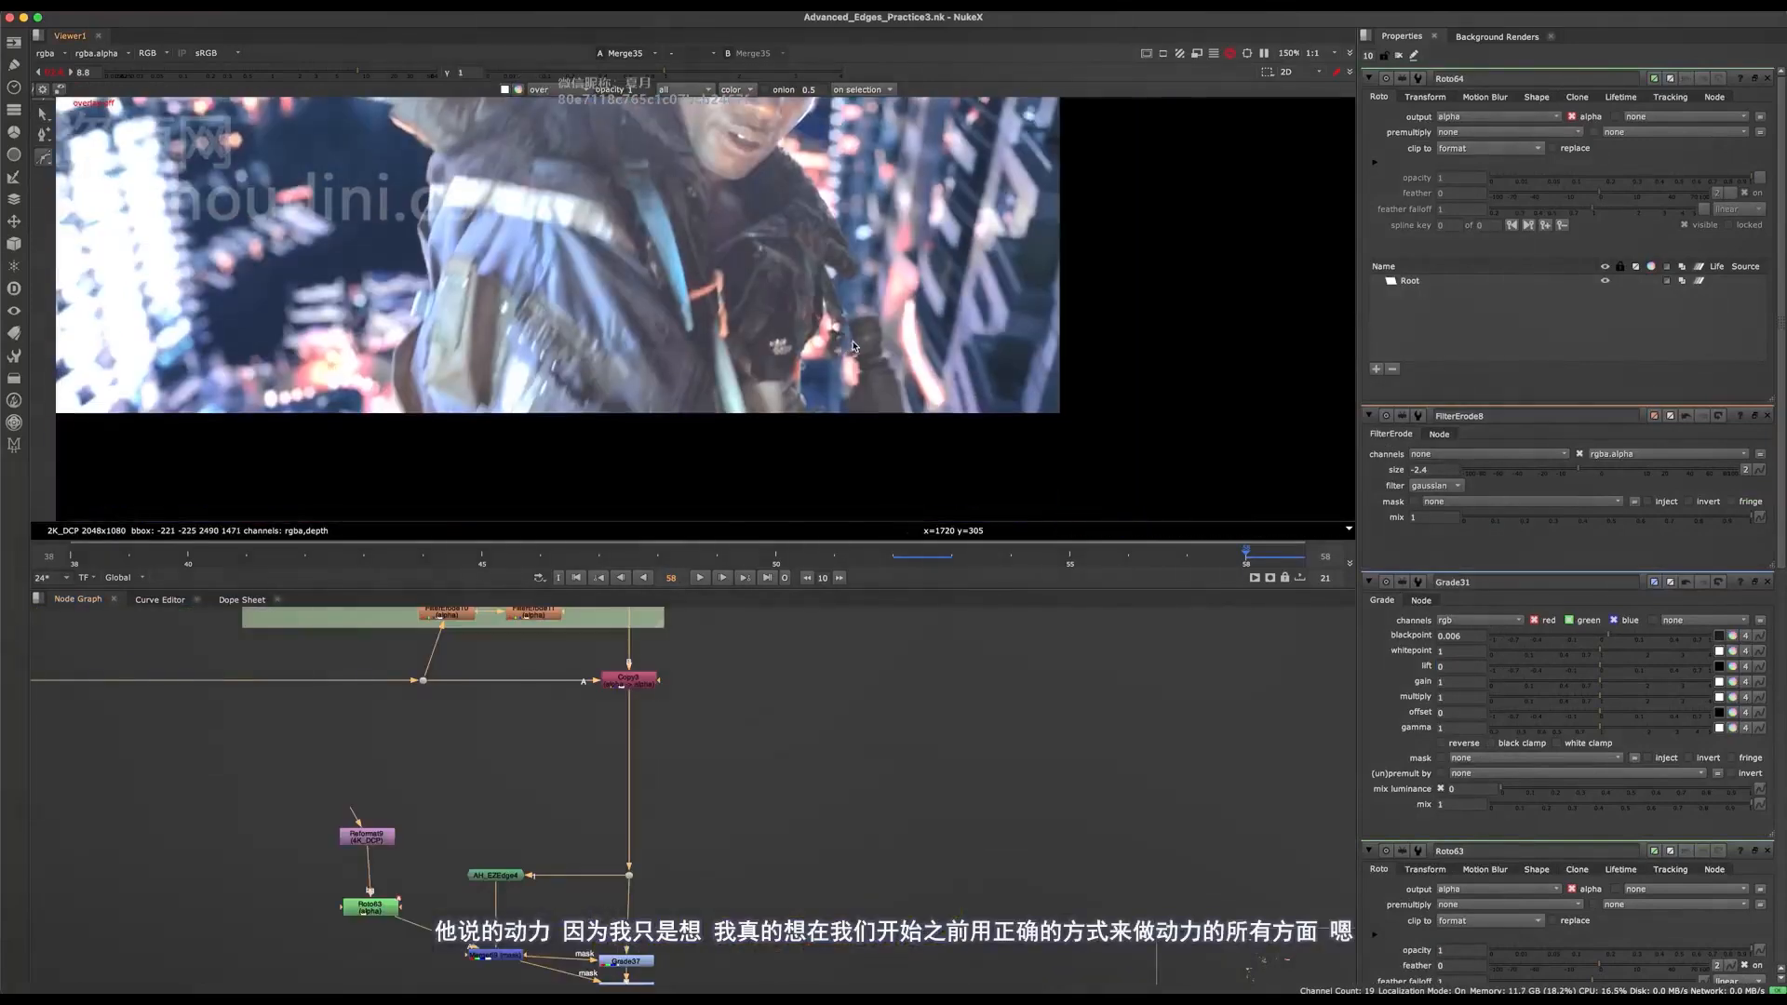
middle_click_drag(737, 737, 766, 663)
left_click_drag(779, 790, 645, 916)
key("d")
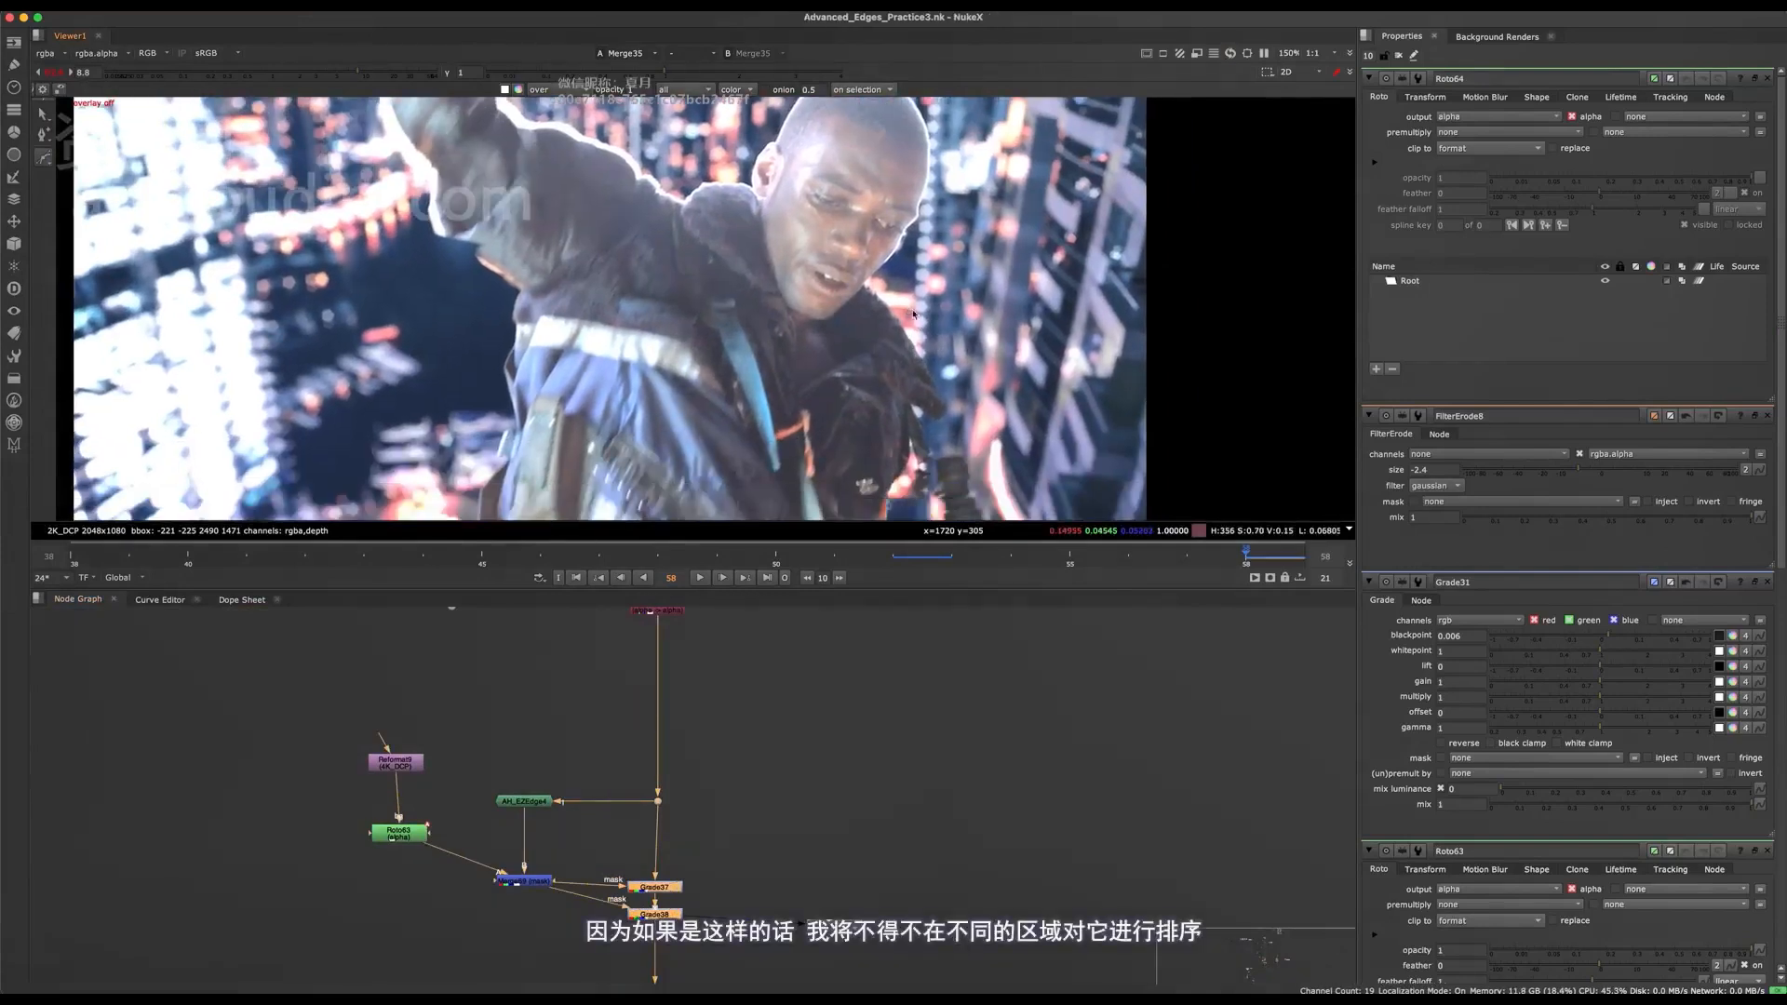
middle_click_drag(692, 754, 738, 662)
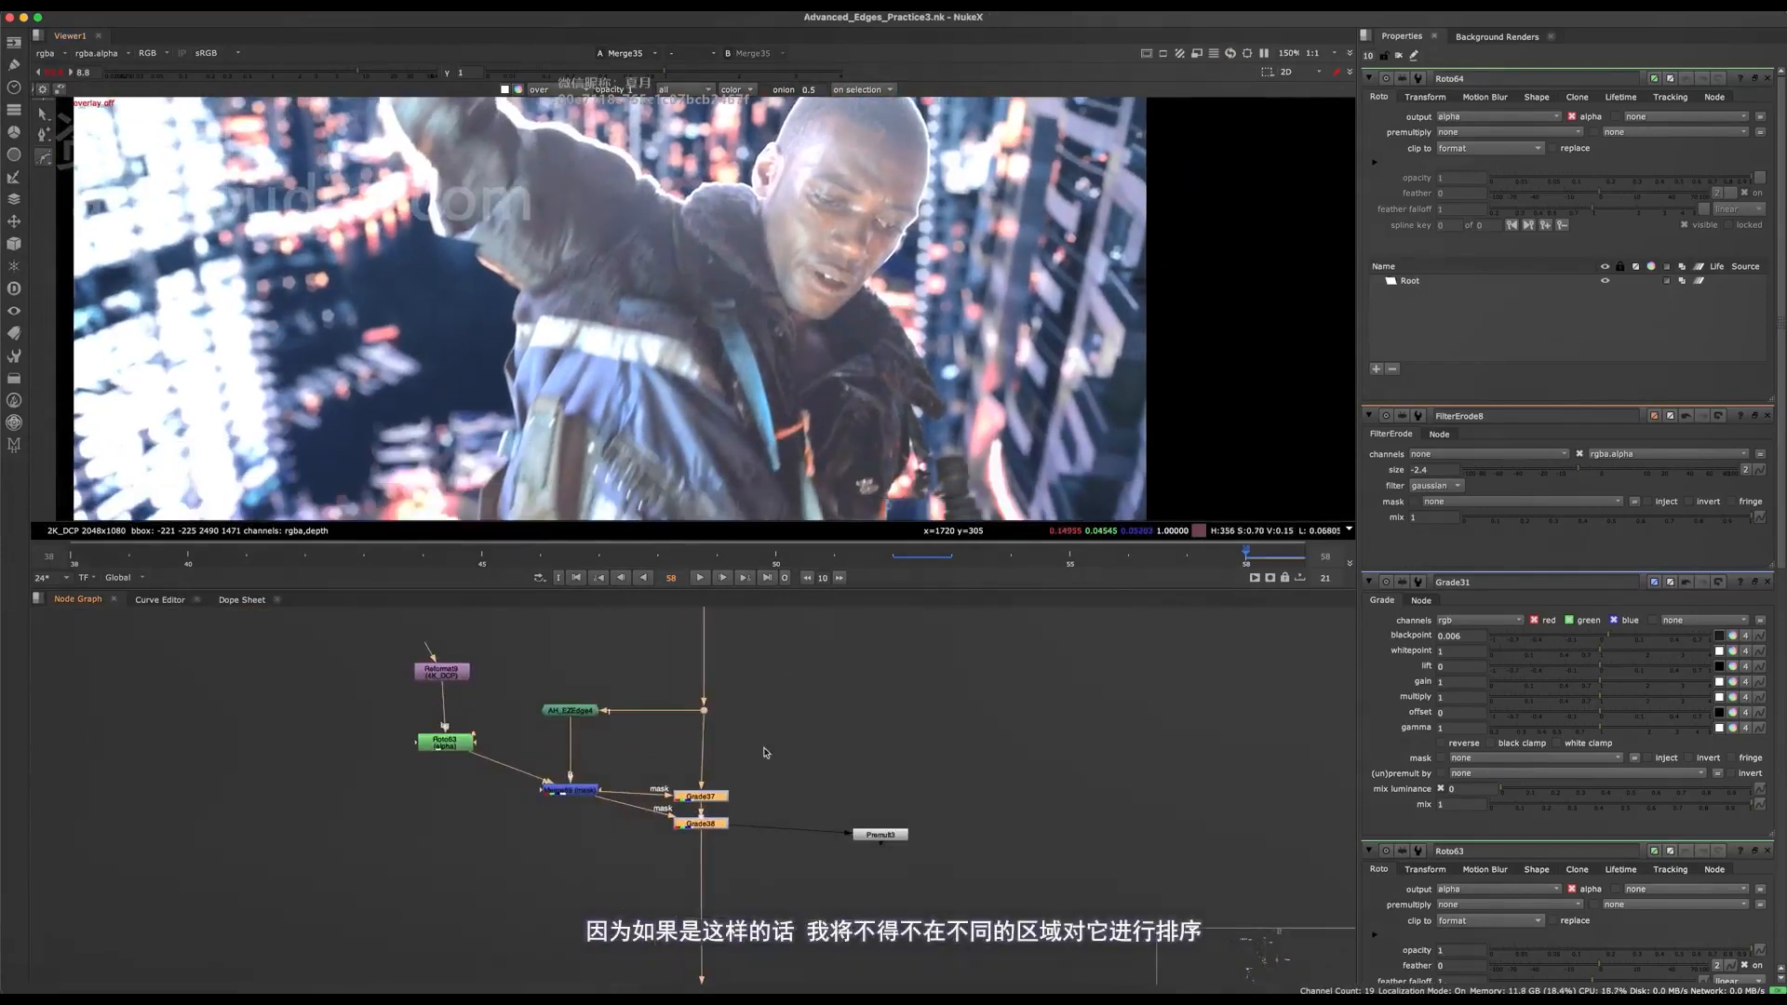
left_click_drag(792, 725, 623, 890)
key("d")
key("super+s")
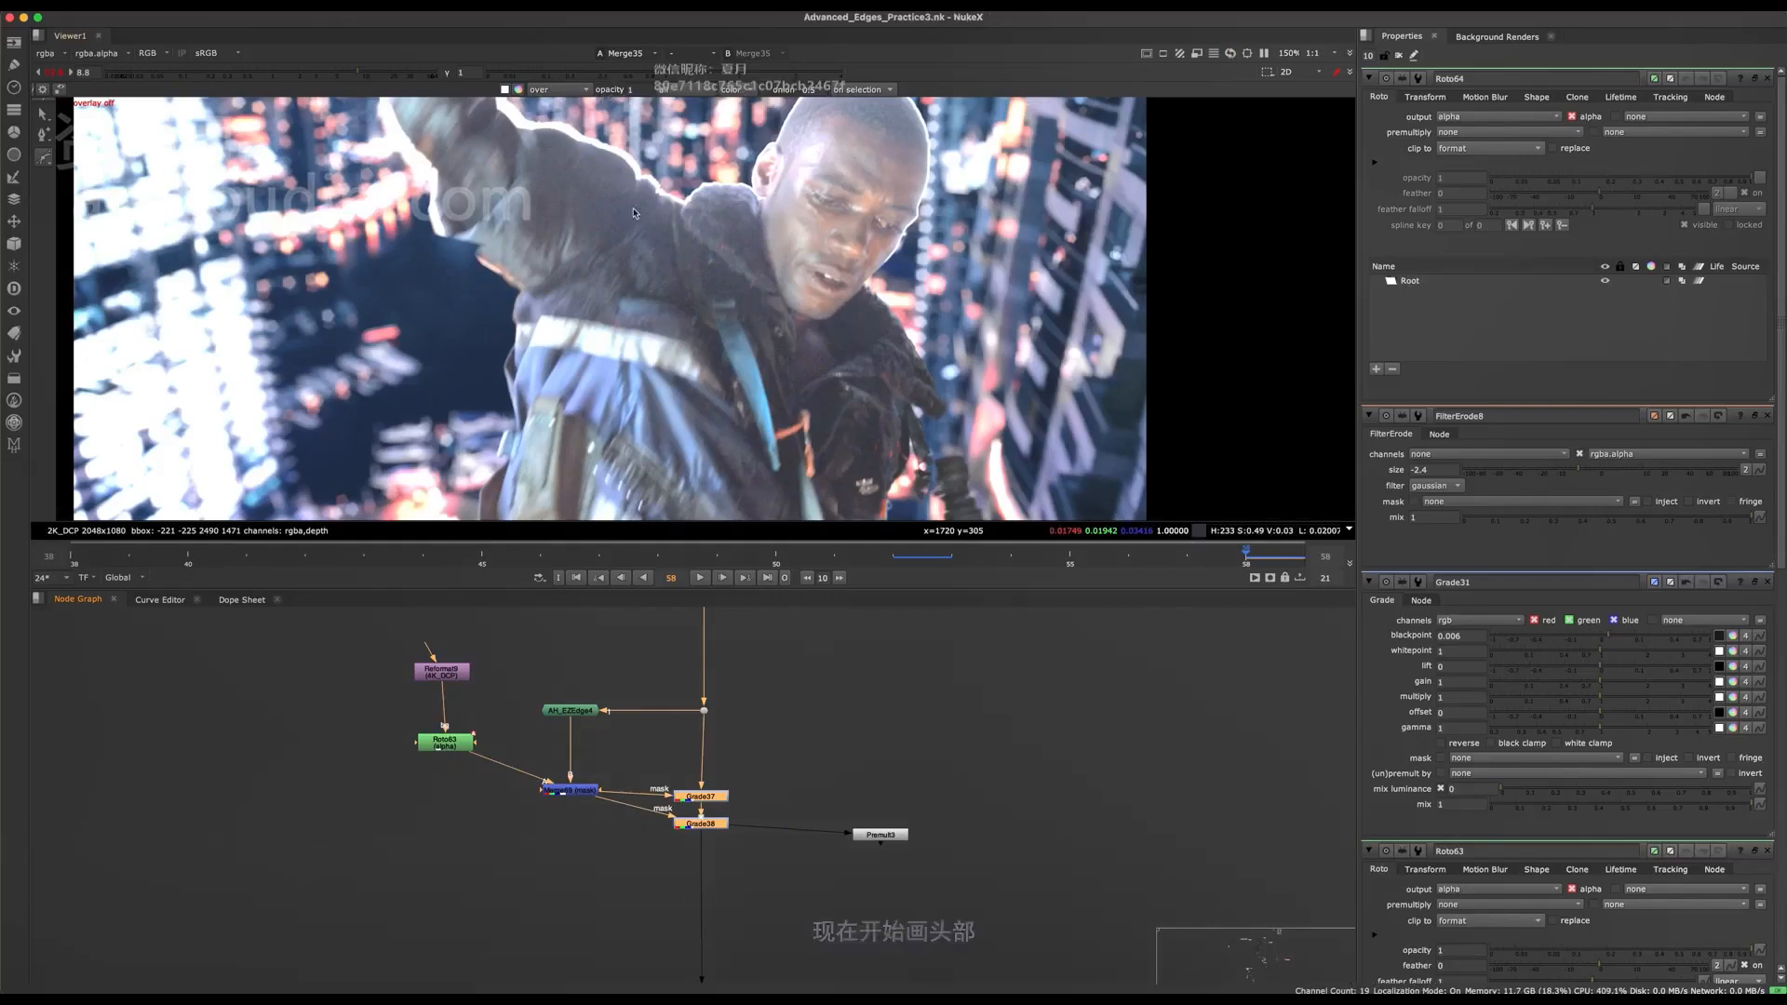
Reset the viewer gain to 1 and add an AH_EdgePush node below the Grade37 and Grade38 branch.
left_click(56, 72)
middle_click_drag(871, 206, 824, 348)
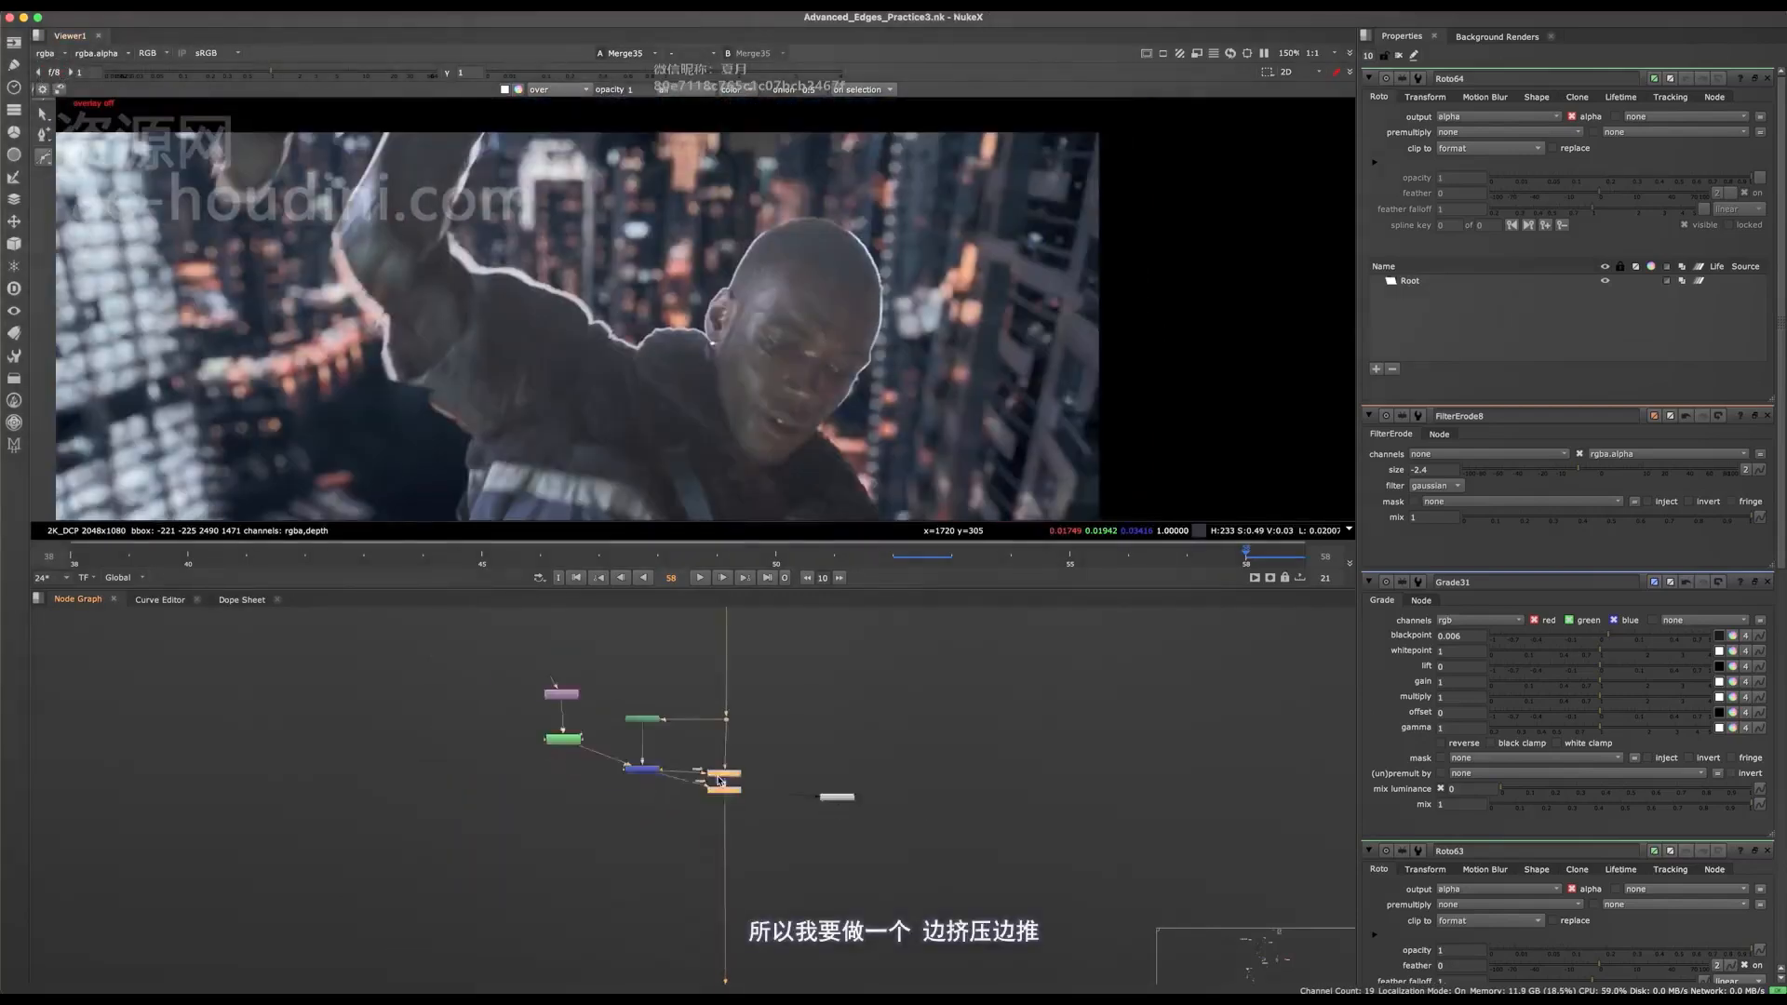
middle_click_drag(559, 894, 607, 781)
key("Tab")
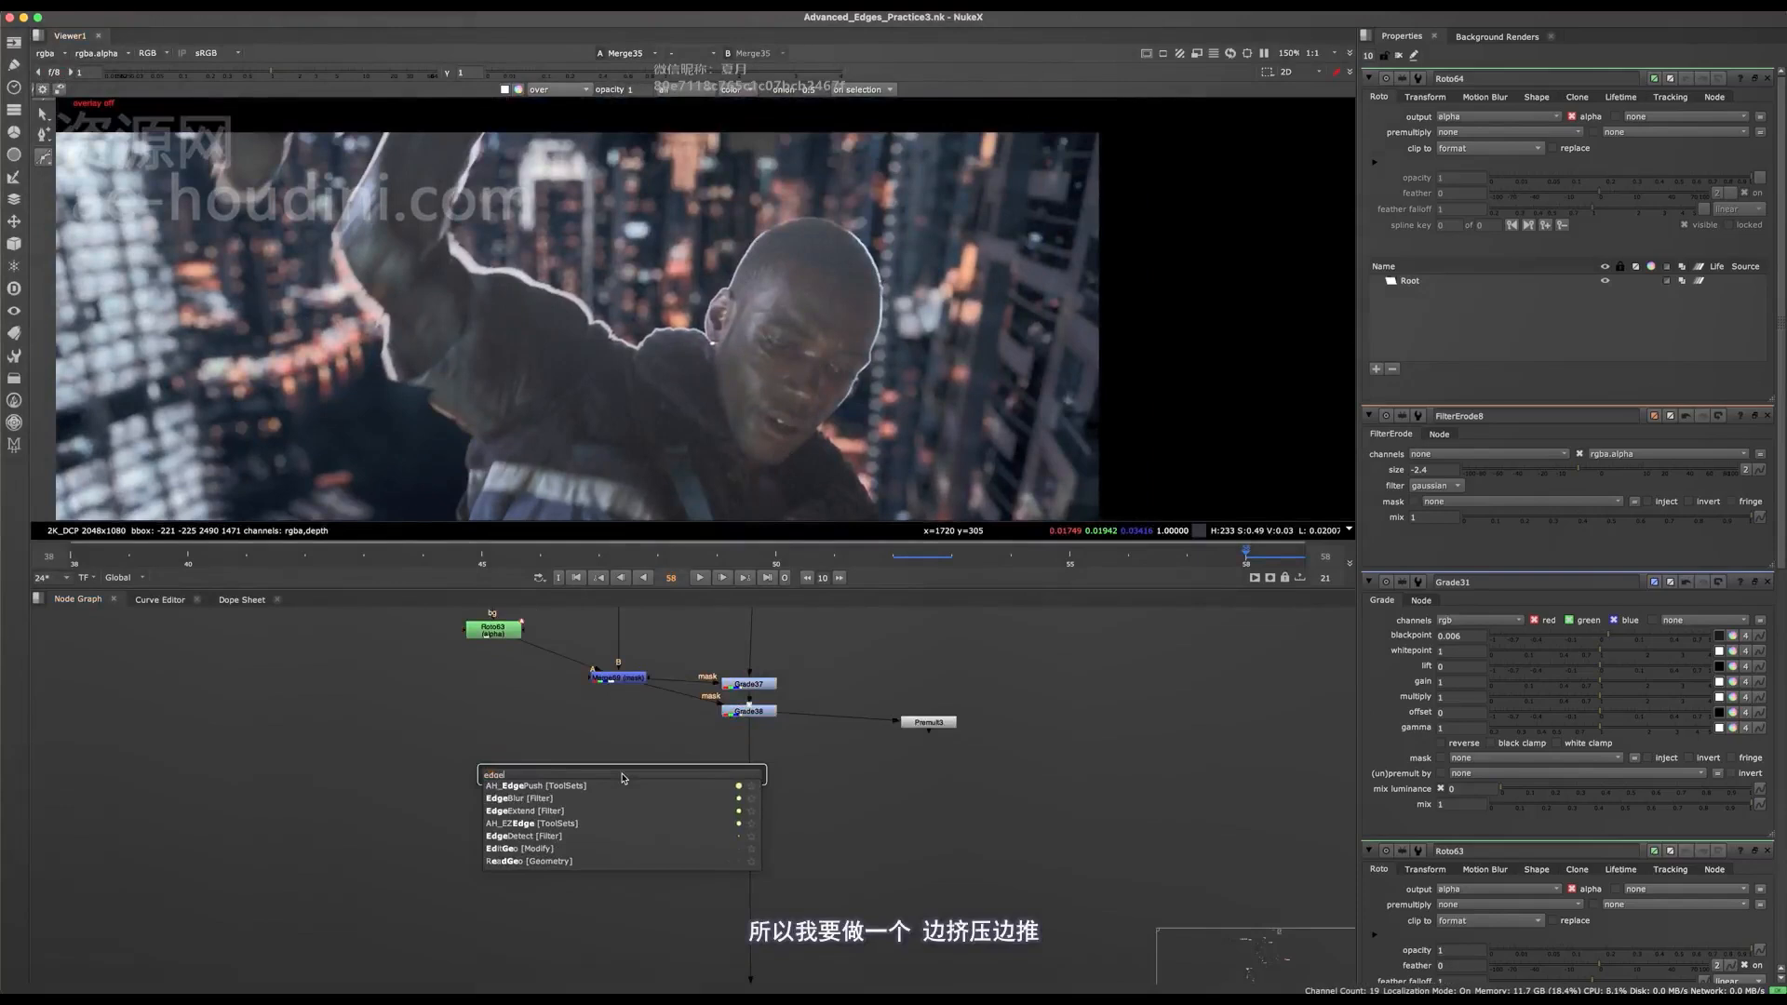
key("Return")
Insert a Dot in the main pipe below Grade38 and connect the AH_EdgePush input to it.
scroll(725, 742, "up", 3)
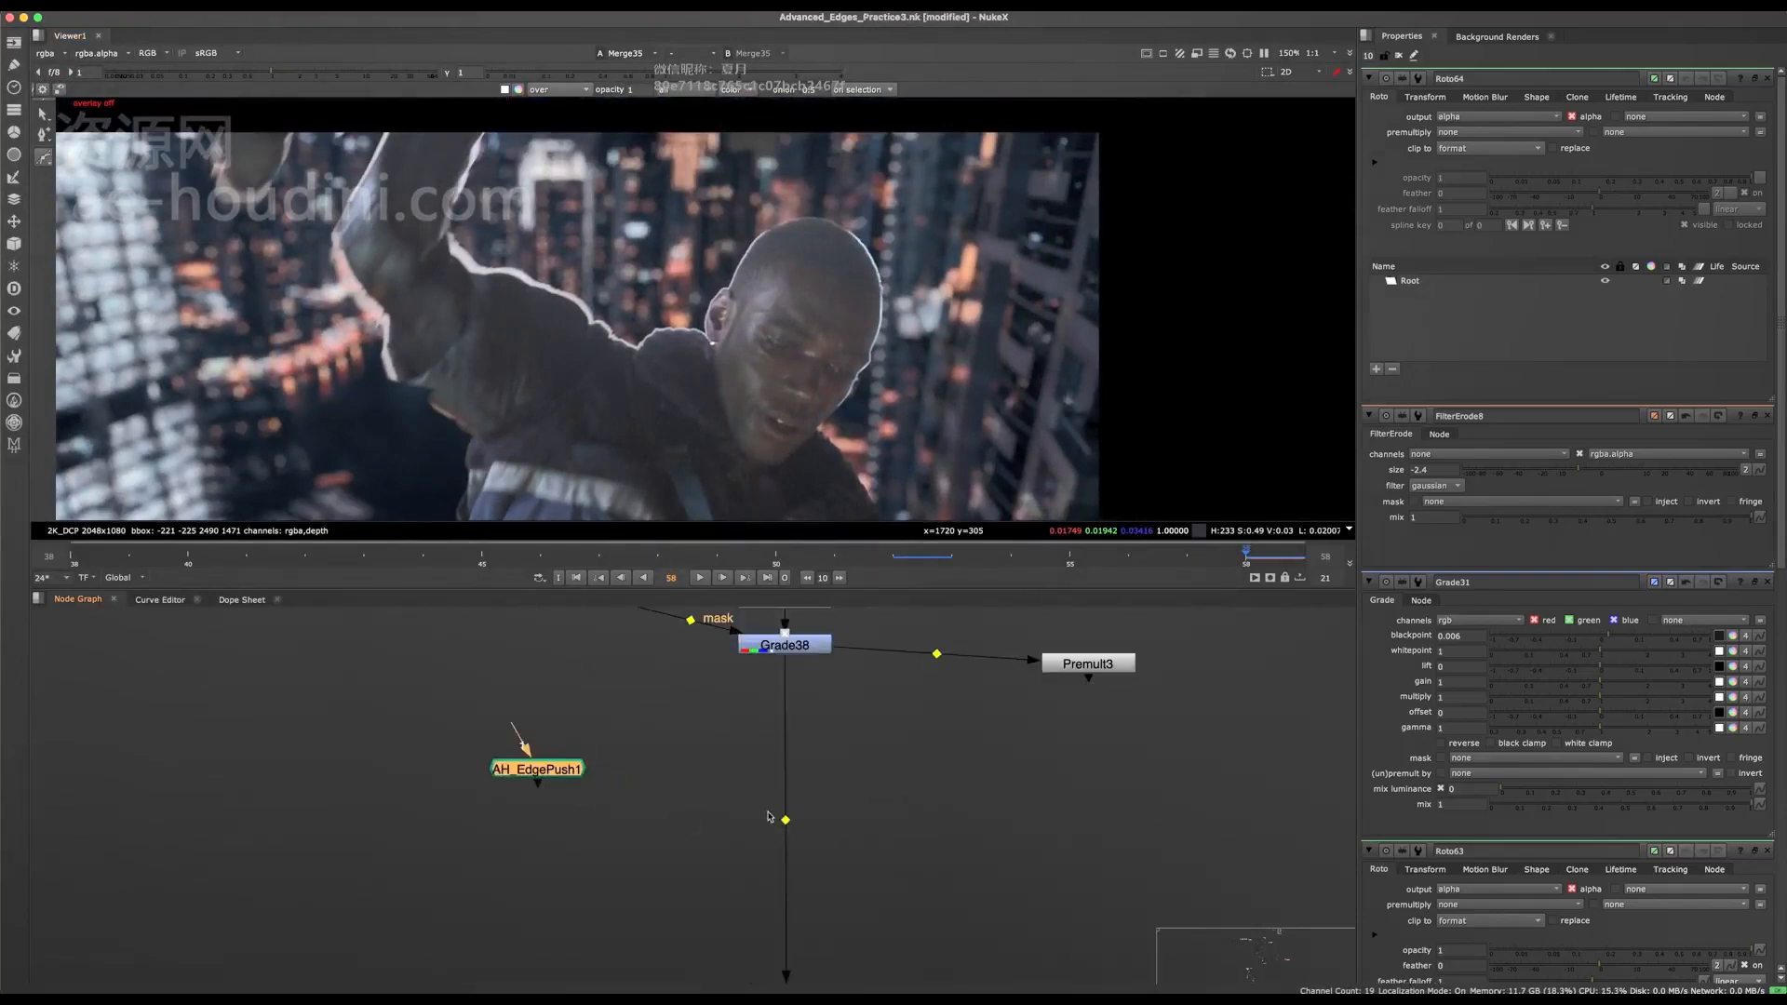
left_click(791, 803)
left_click_drag(520, 714, 551, 794)
Select the Reformat and the animation node beneath it in the main pipe and place a Backdrop around them.
scroll(684, 791, "down", 5)
key("space")
middle_click_drag(690, 981, 722, 637)
left_click_drag(907, 573, 705, 719)
scroll(776, 621, "up", 2)
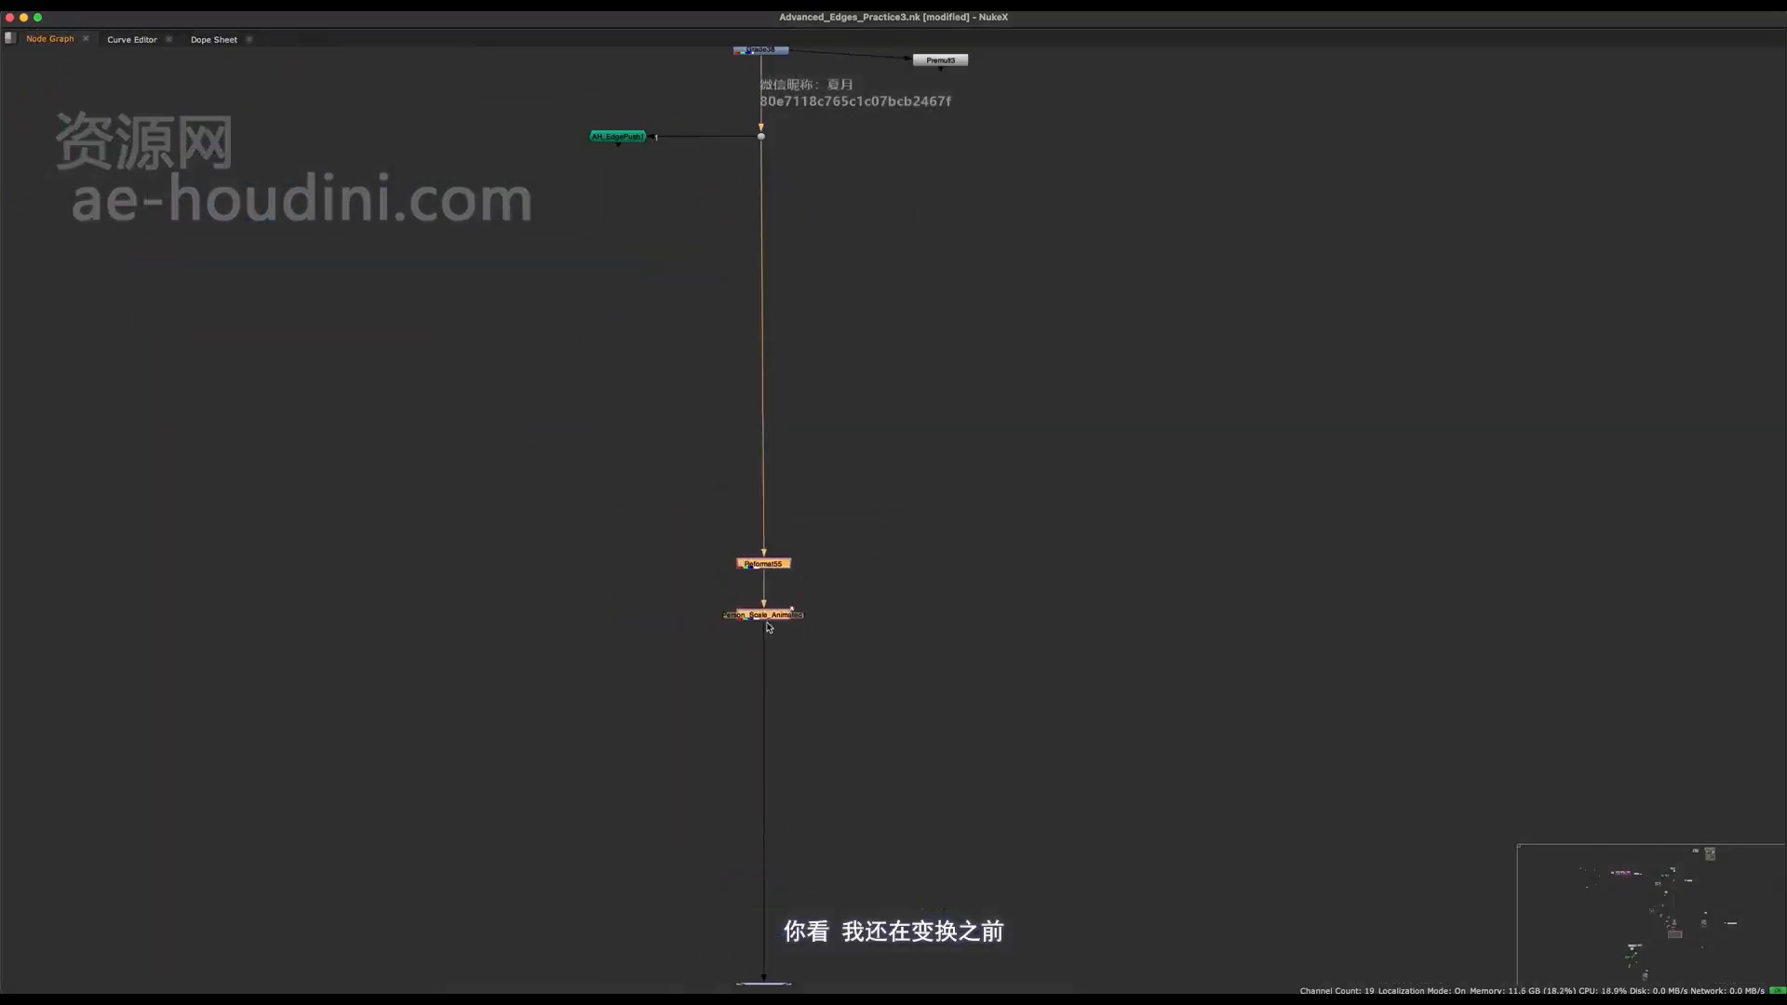
key("Tab")
type("ba")
key("Return")
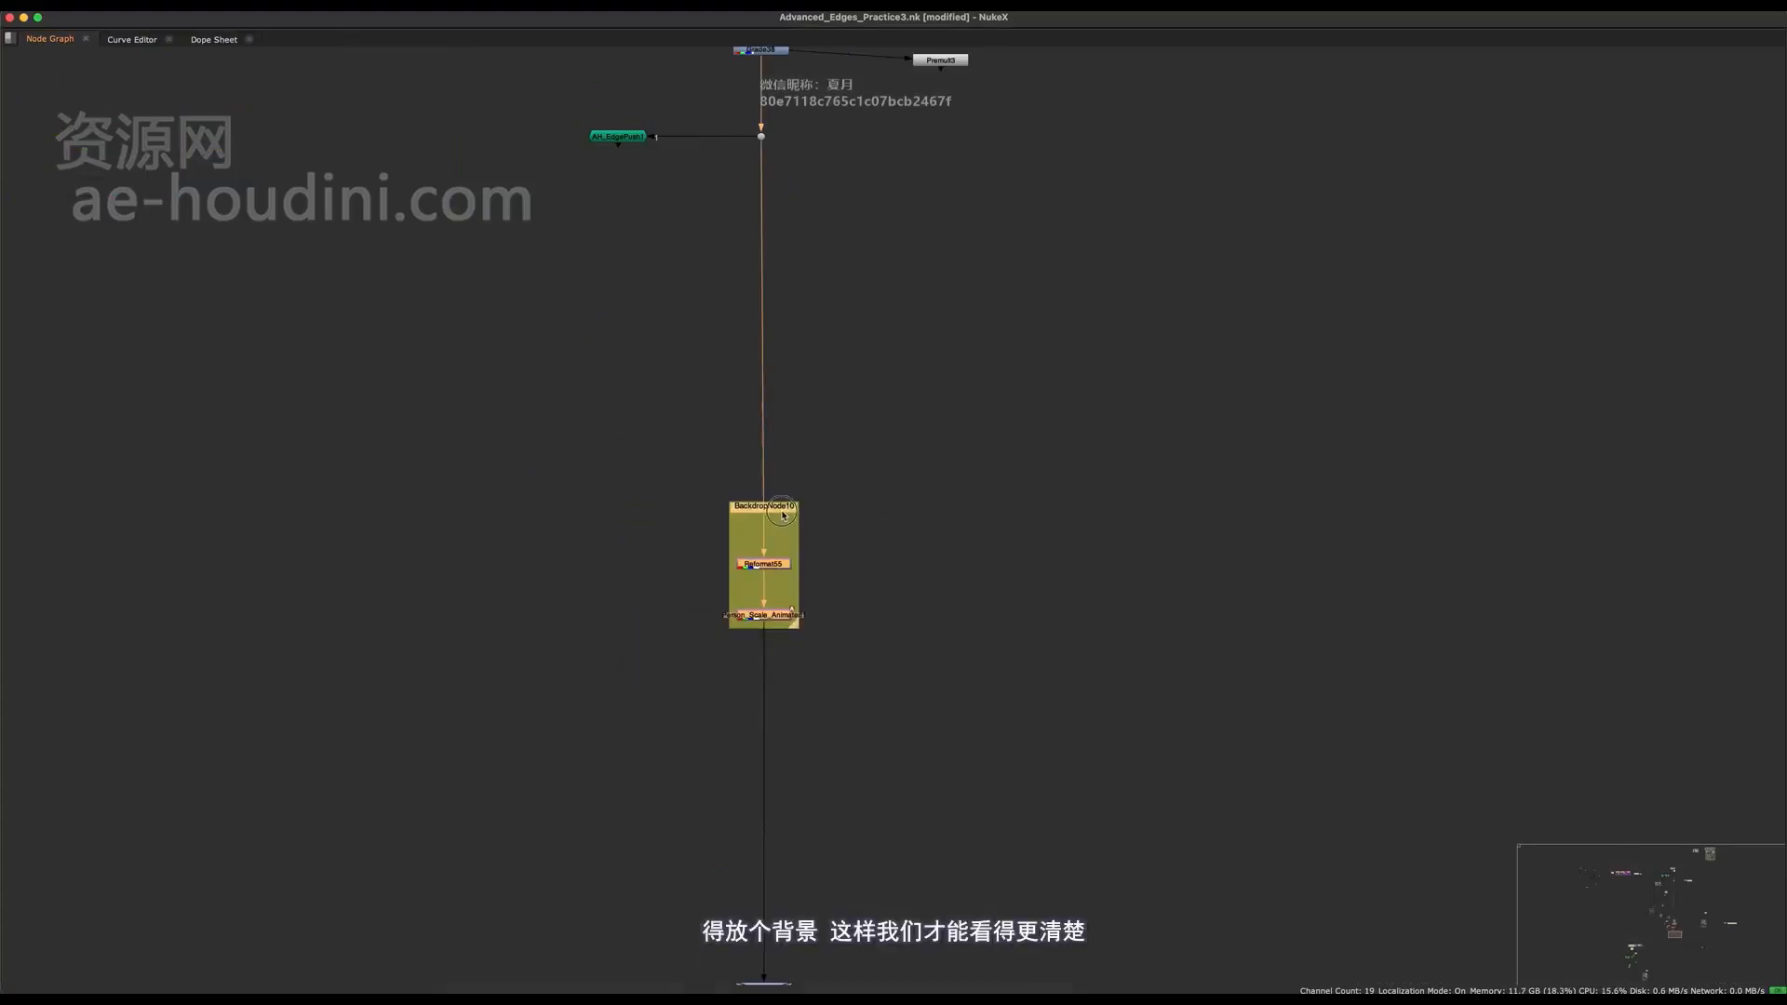
Colour the backdrop around the Reformat and animation nodes purple and label it Reposition.
key("space")
left_click(1654, 79)
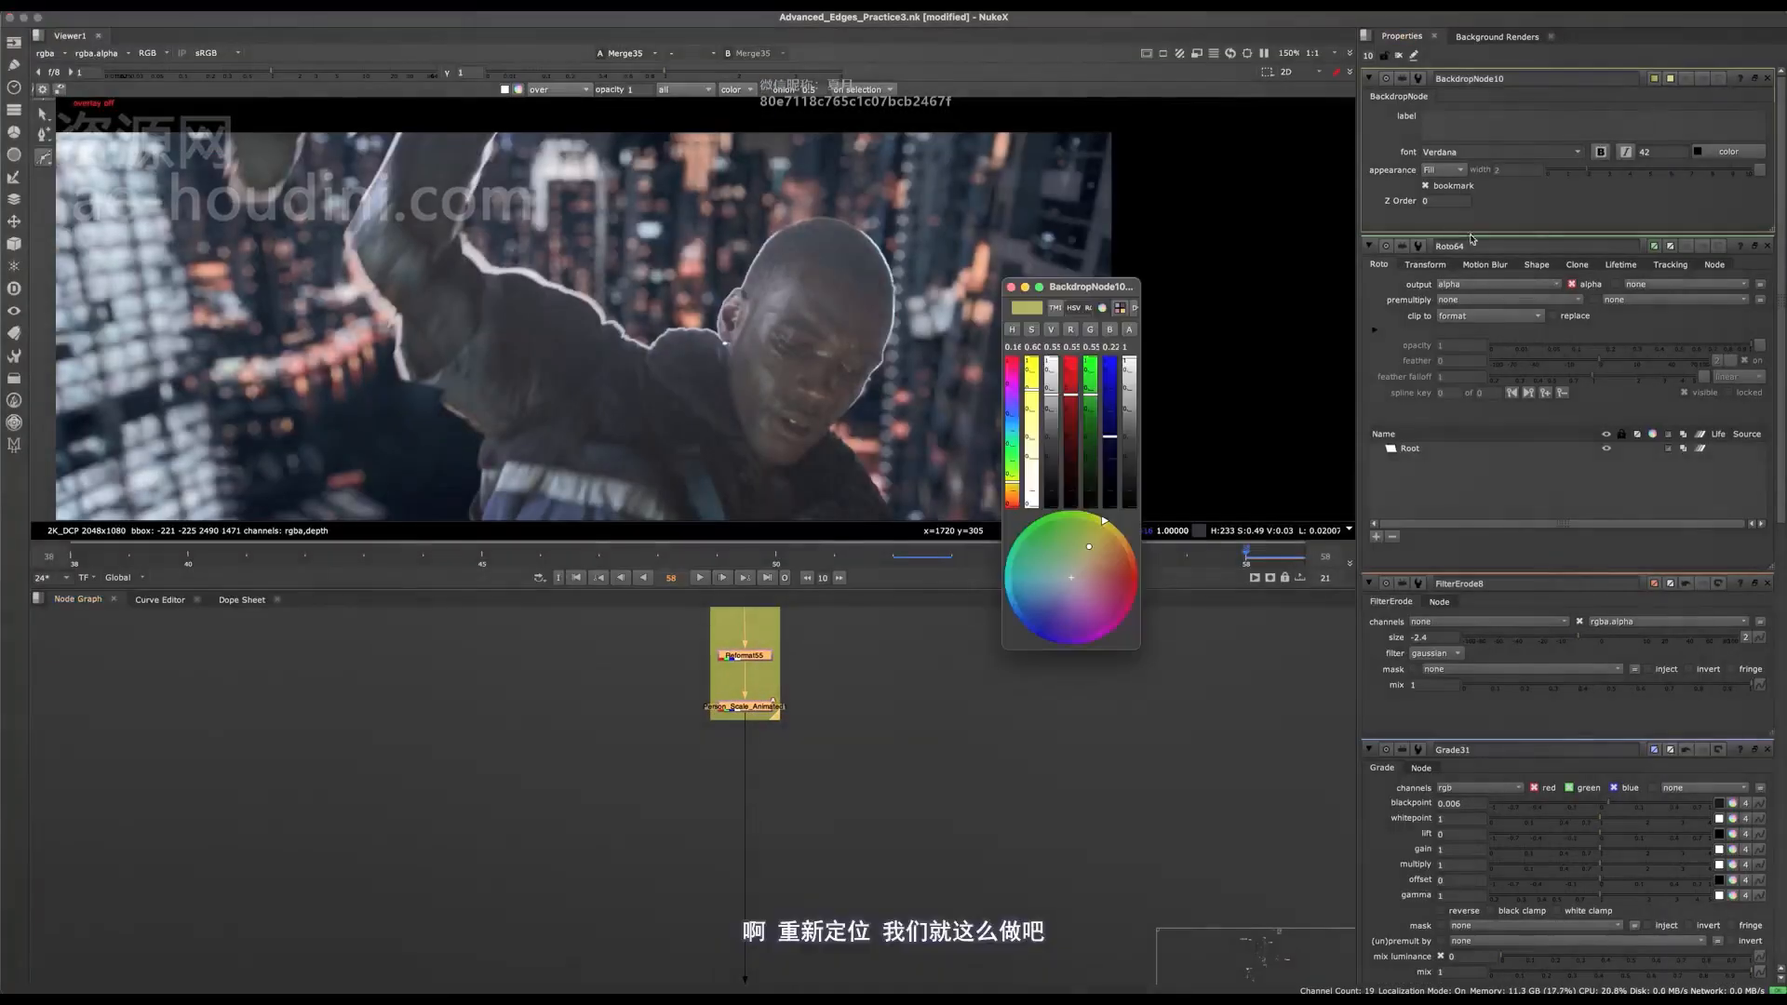
left_click_drag(1089, 573, 1083, 510)
left_click(1025, 287)
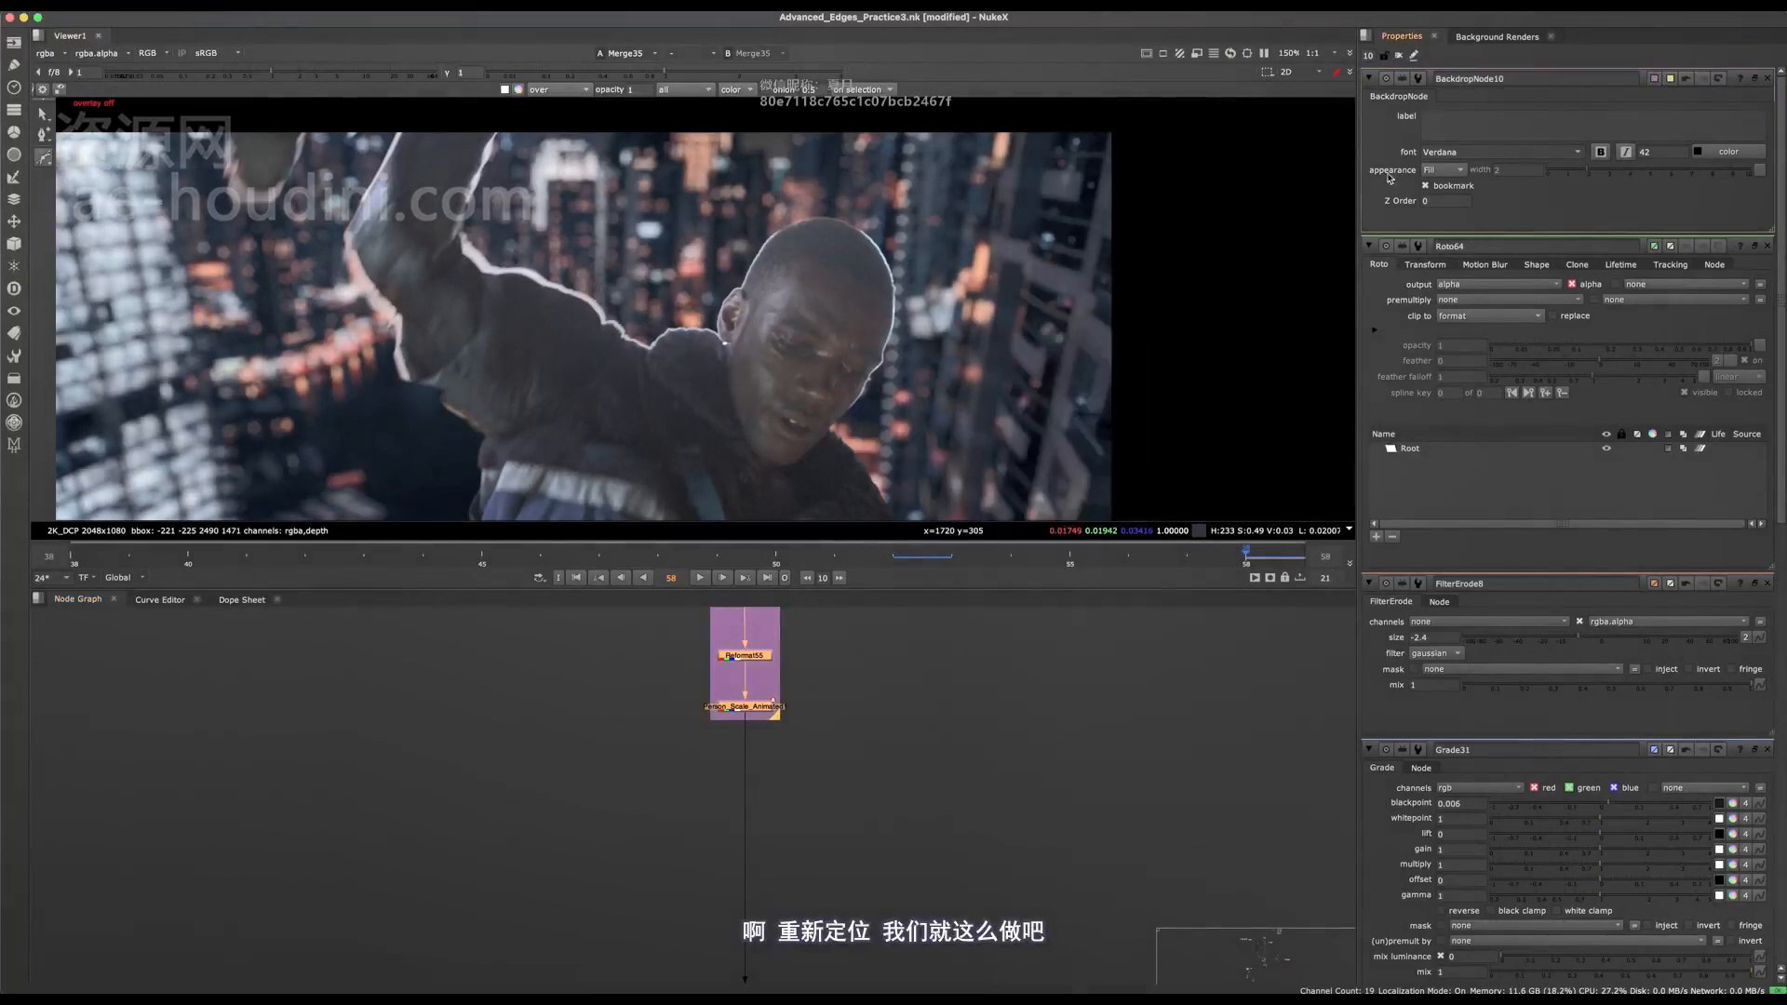
Deselect the nodes, enlarge the Reposition backdrop from its corner, and save the script.
left_click(792, 702)
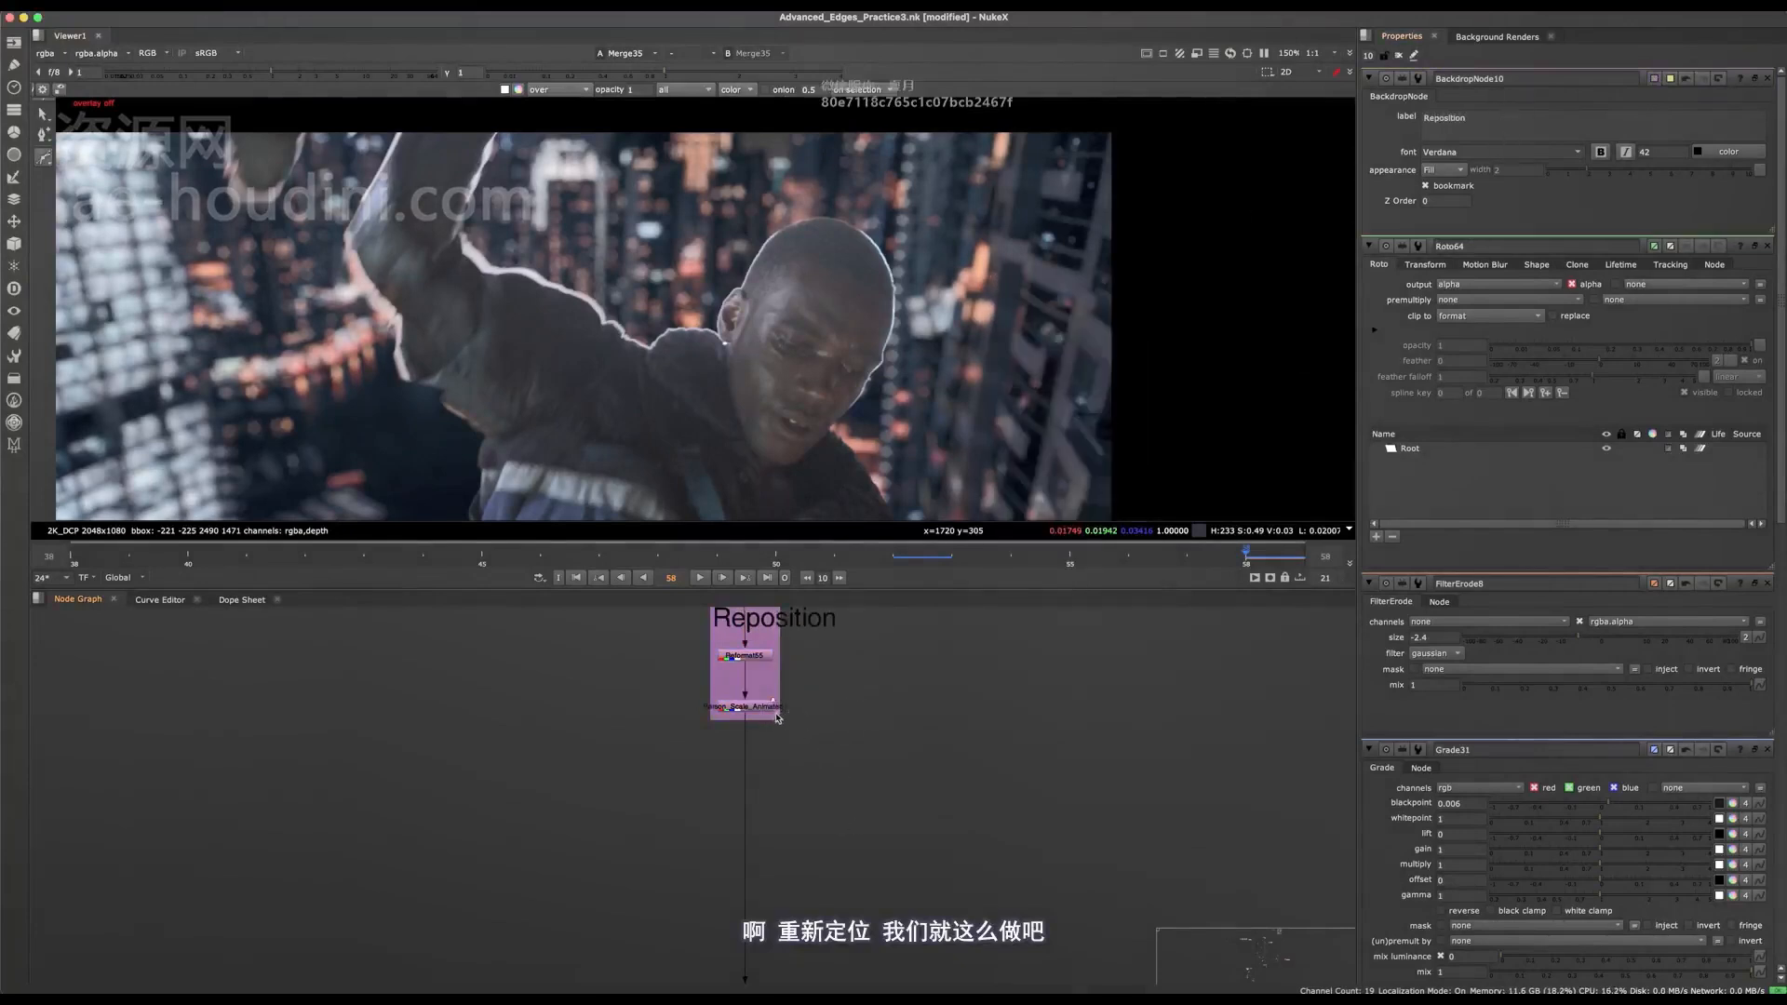
left_click_drag(774, 720, 891, 758)
left_click(1113, 611)
middle_click_drag(900, 630, 889, 861)
key("super+s")
Compare the AH_EdgePush1 output around the head with the unpushed image at the Dot in the main pipe.
scroll(884, 859, "down", 3)
key("space")
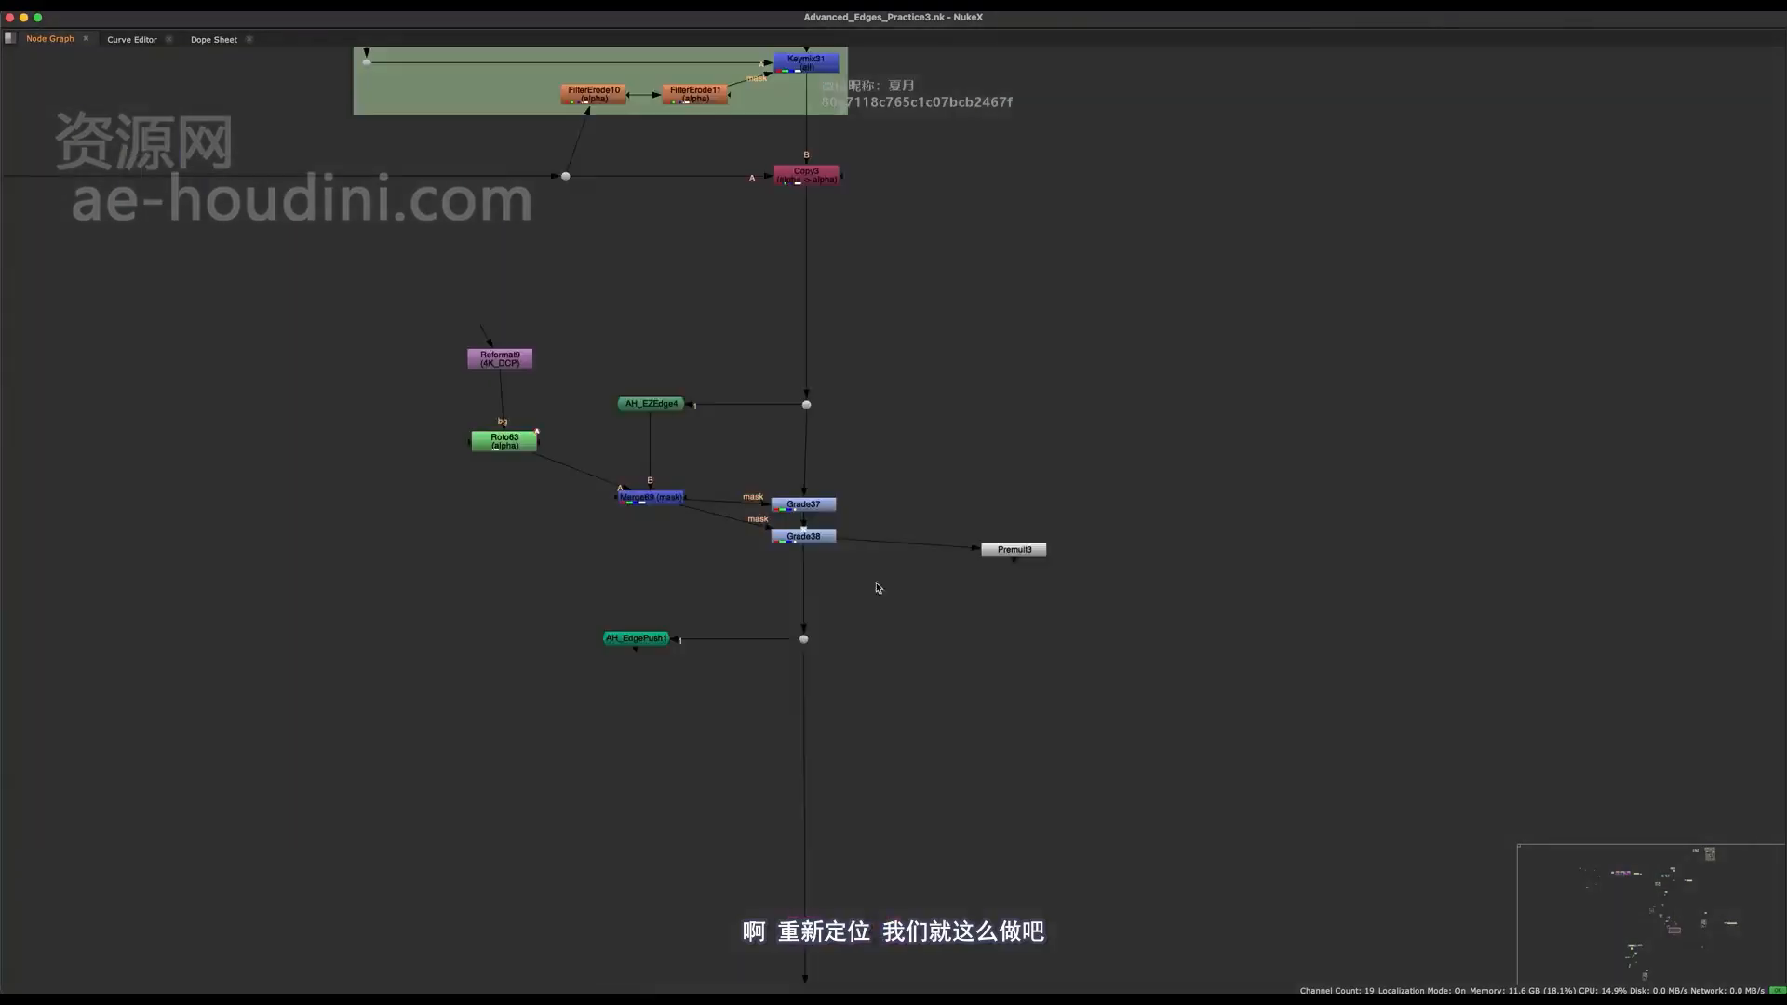
scroll(630, 847, "up", 6)
key("space")
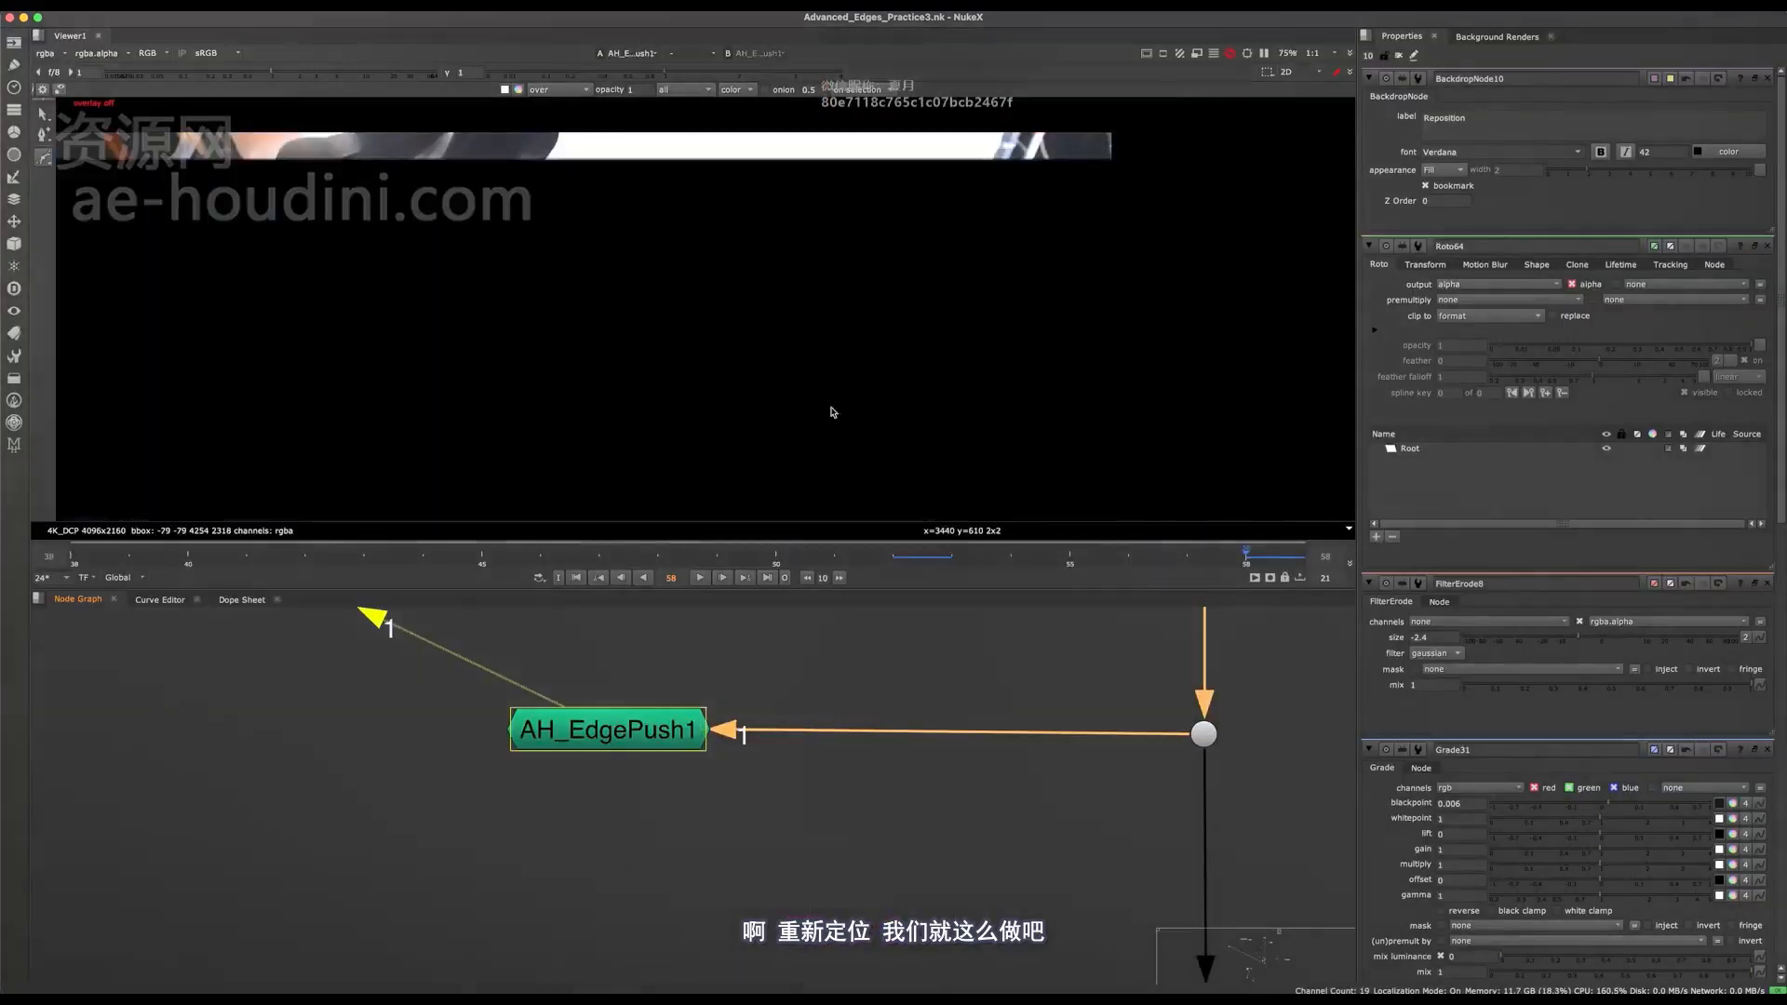
scroll(823, 319, "up", 5)
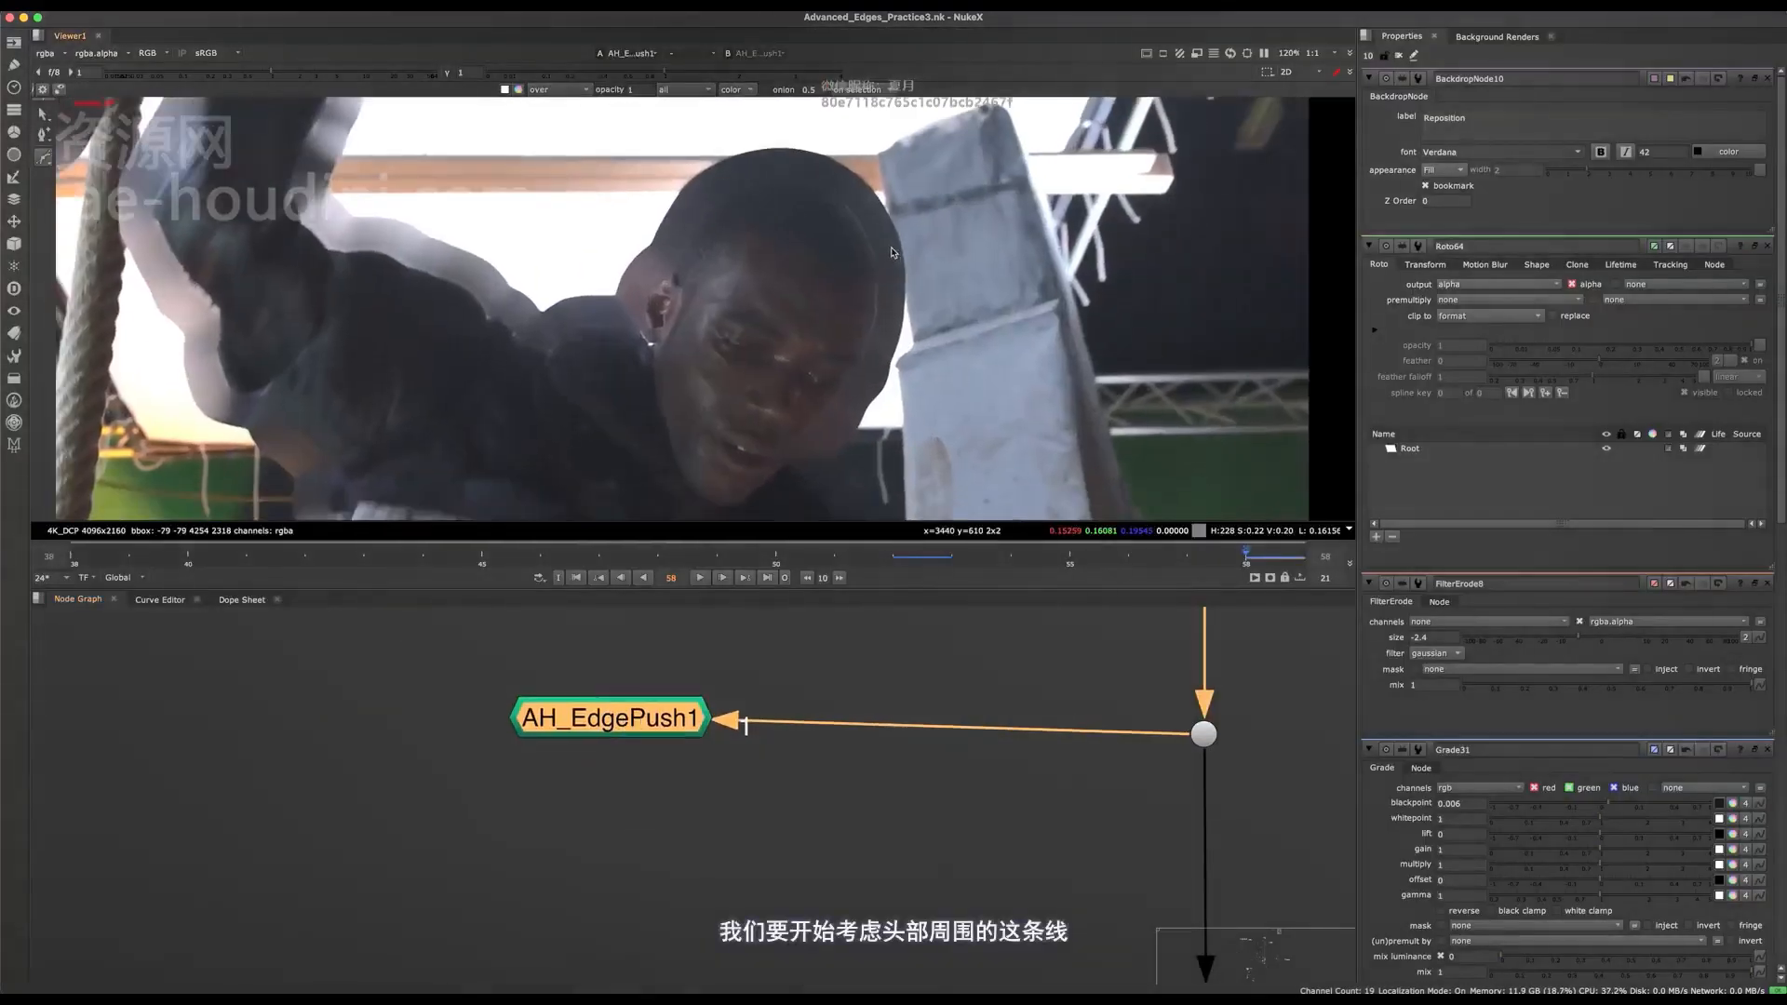
scroll(879, 312, "down", 3)
middle_click_drag(987, 694, 841, 696)
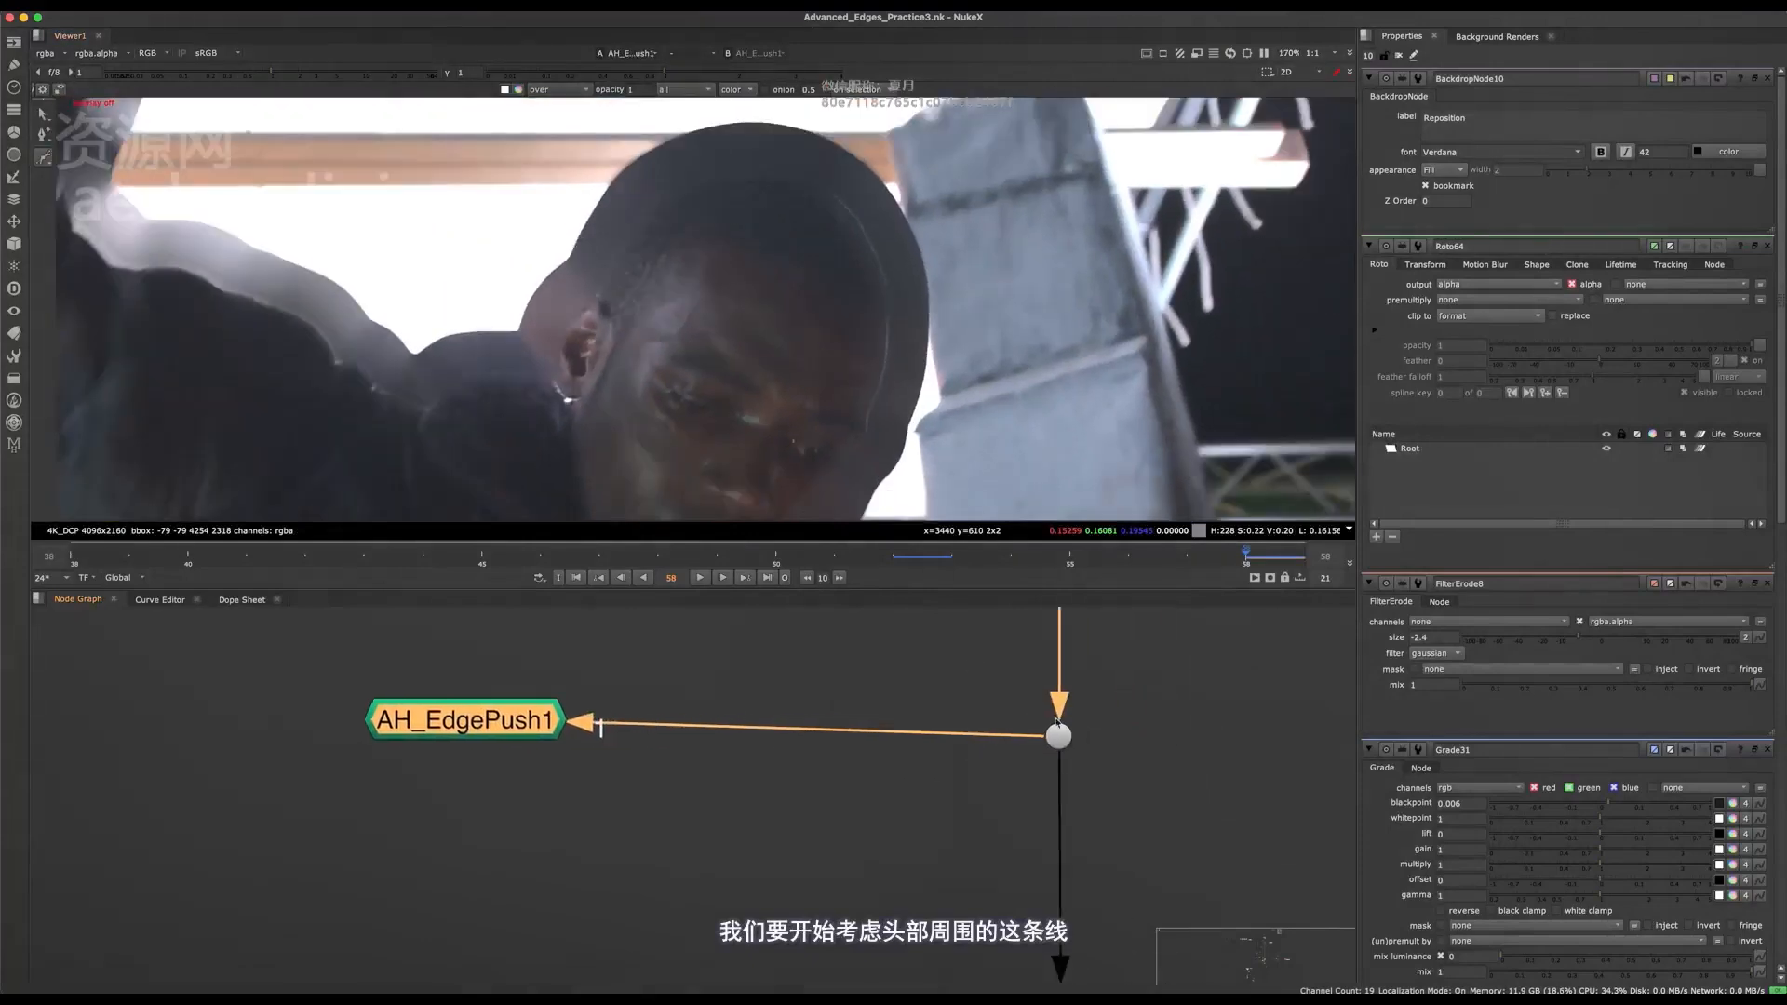
left_click(1058, 736)
key("1")
scroll(886, 391, "down", 3)
scroll(871, 737, "down", 5)
middle_click_drag(931, 767, 805, 931)
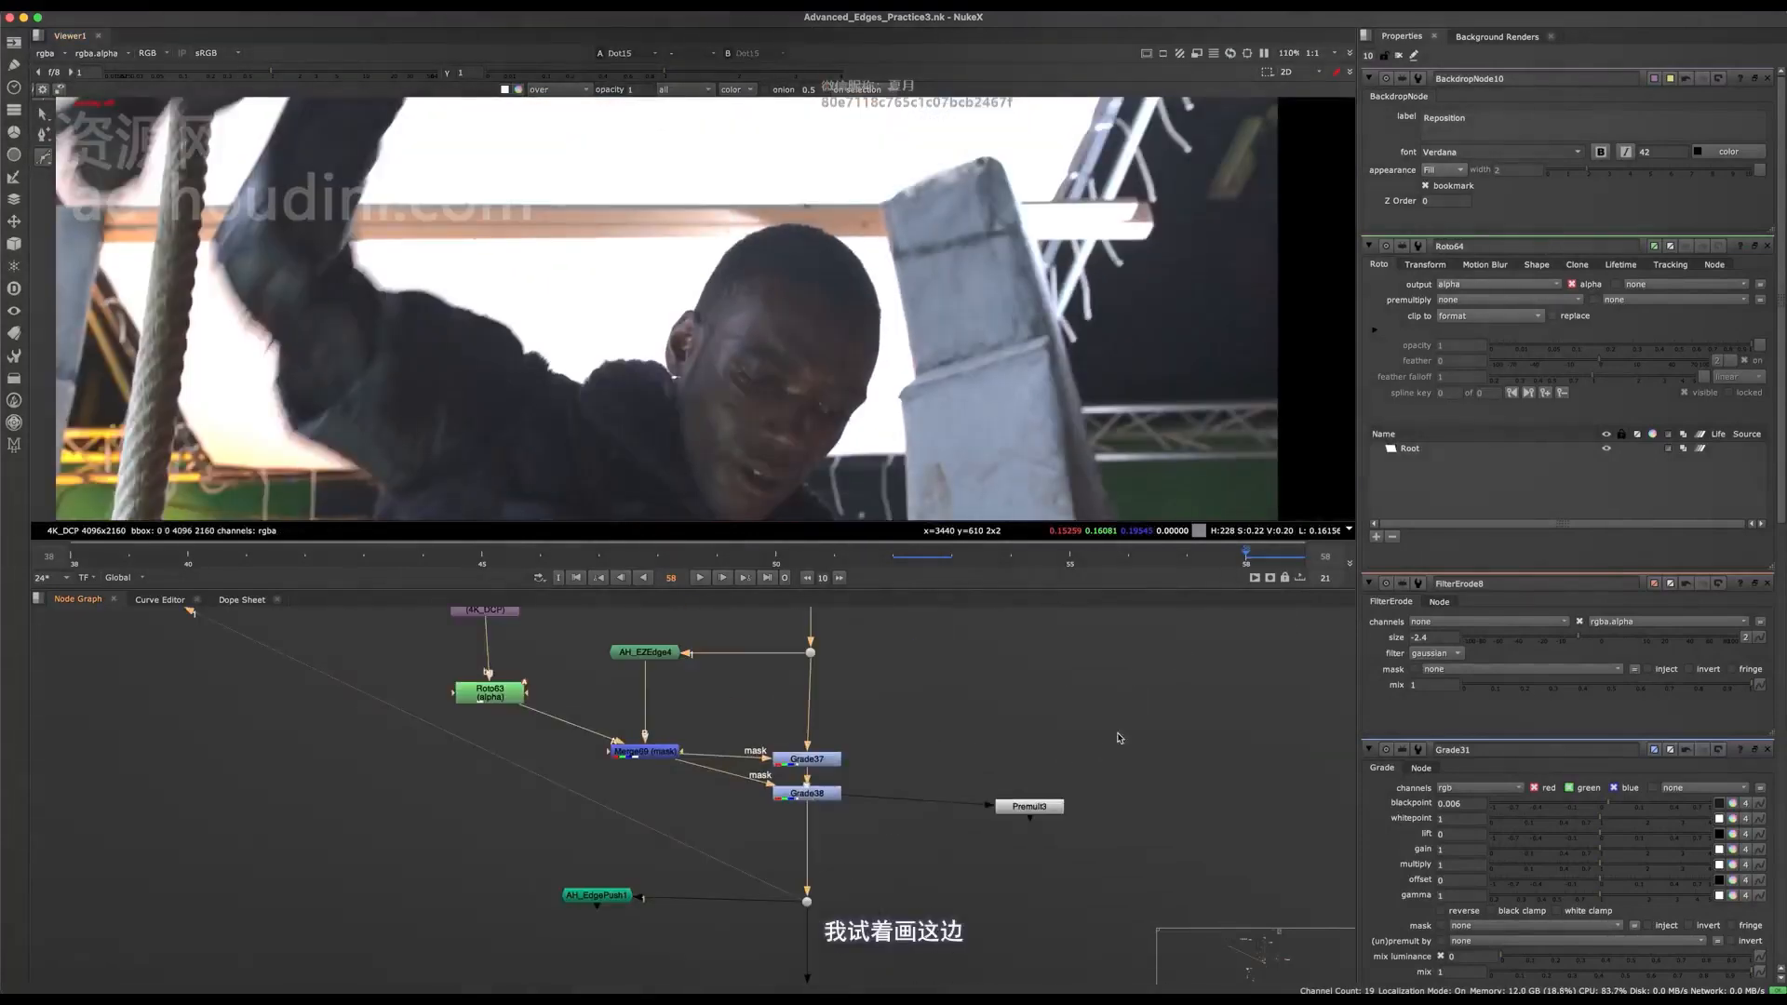
View Premult3 and inspect the character's edges across frames with Grade37 and Grade38 switched off and on.
left_click(1029, 807)
key("1")
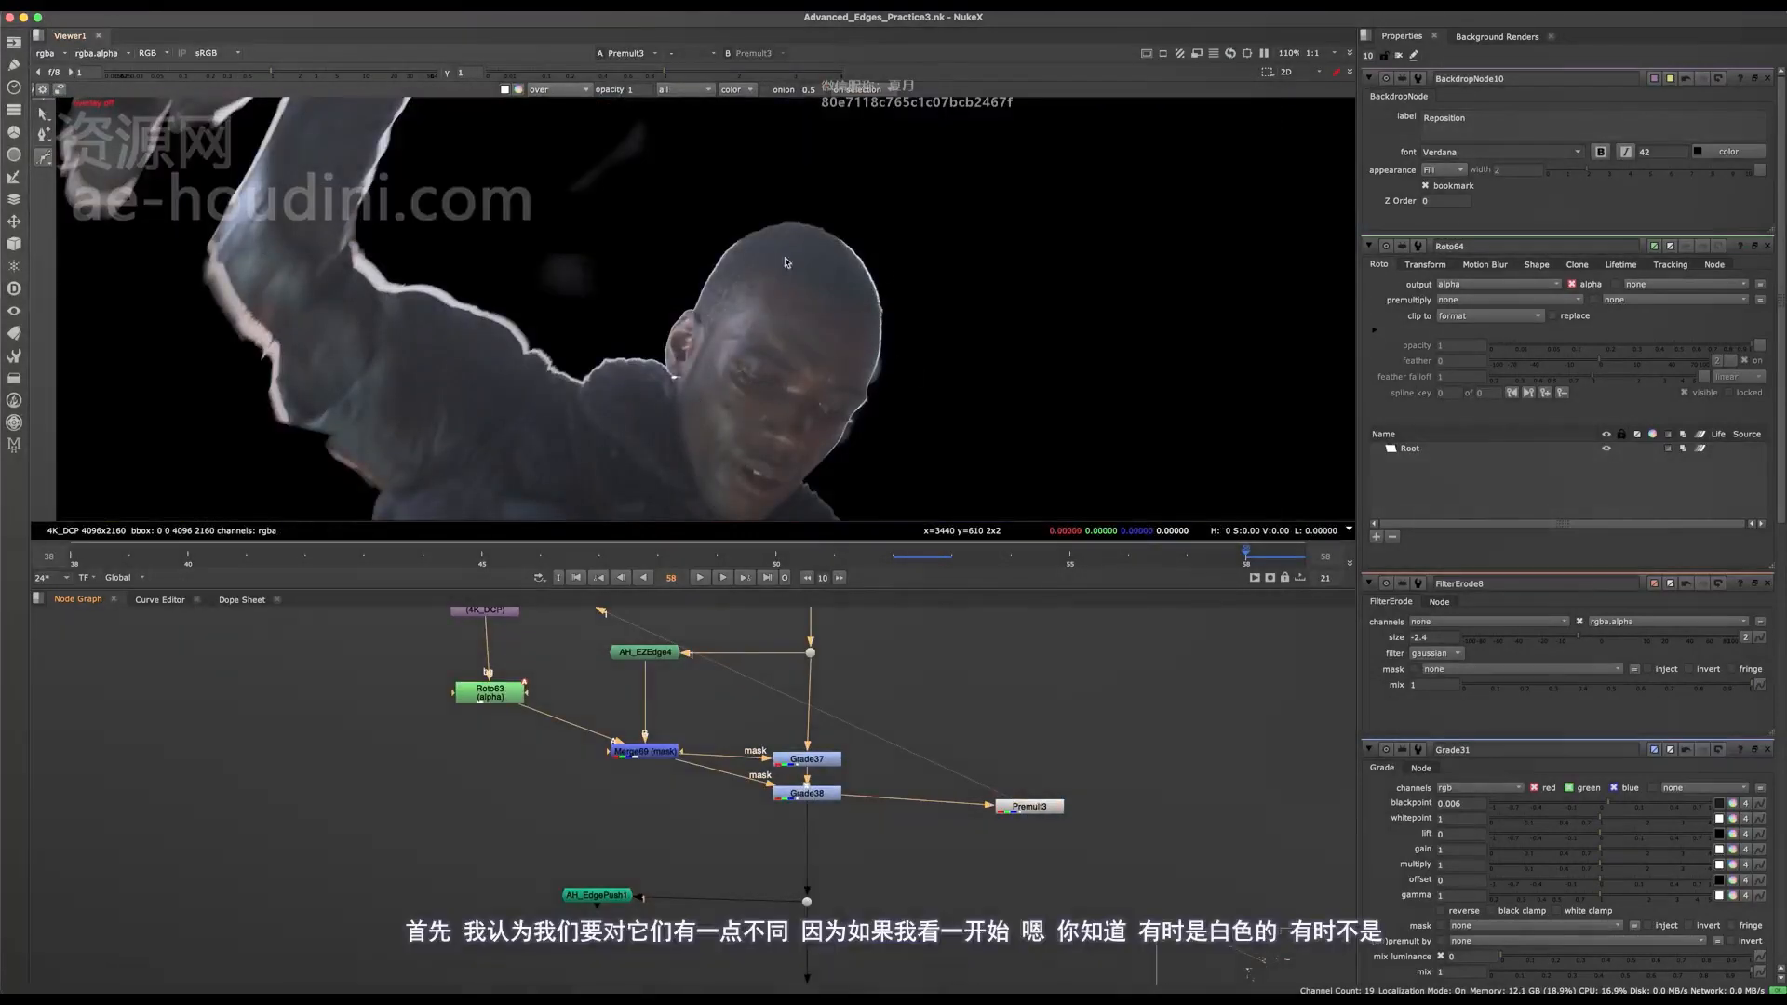
scroll(780, 242, "up", 3)
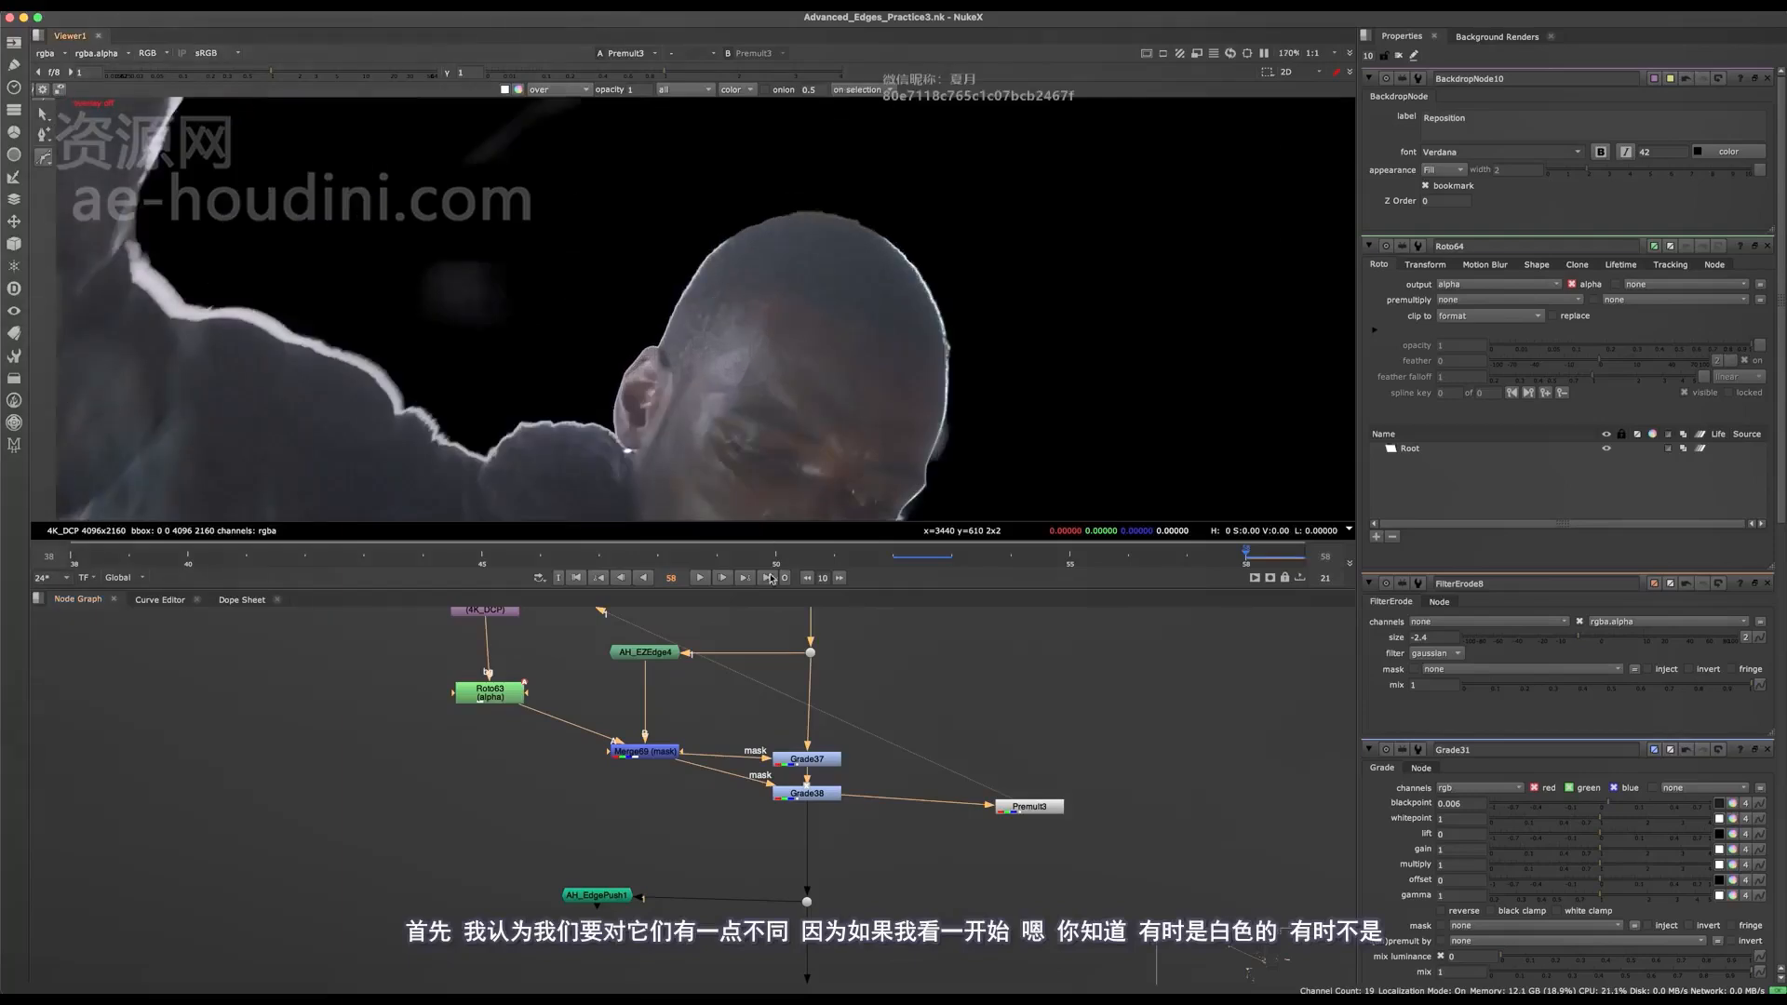
scroll(750, 442, "down", 3)
middle_click_drag(569, 445, 630, 397)
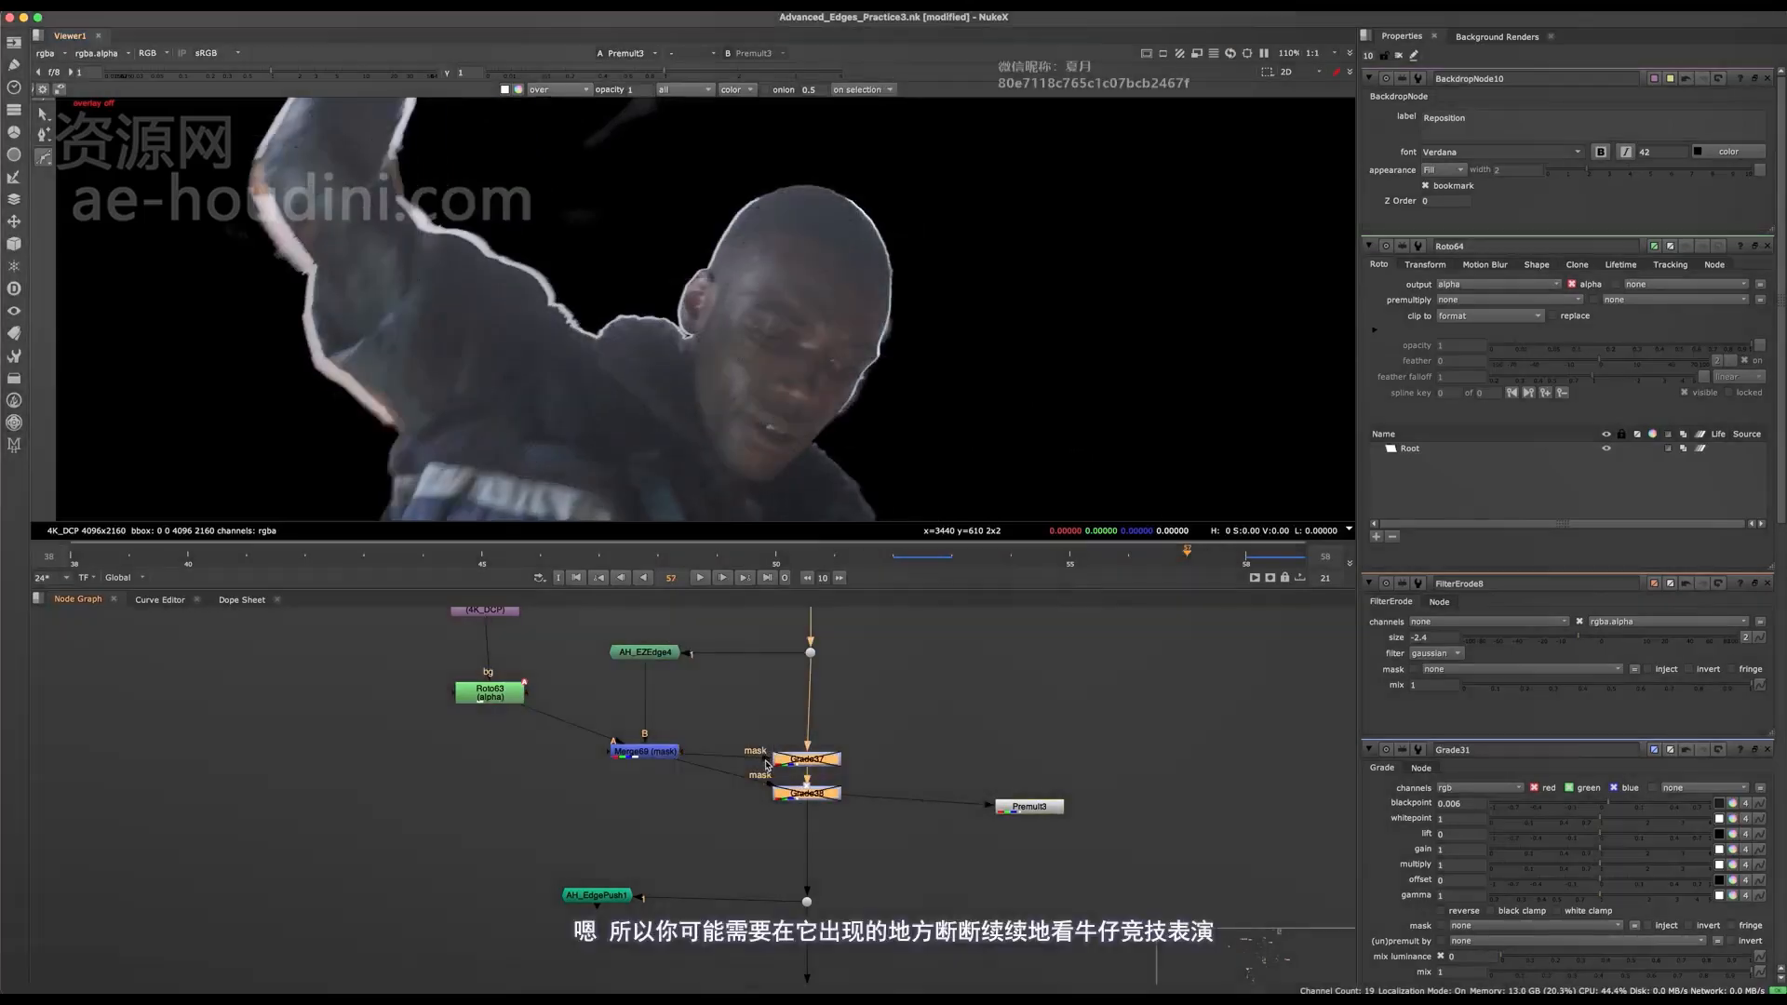
middle_click_drag(805, 766, 861, 675)
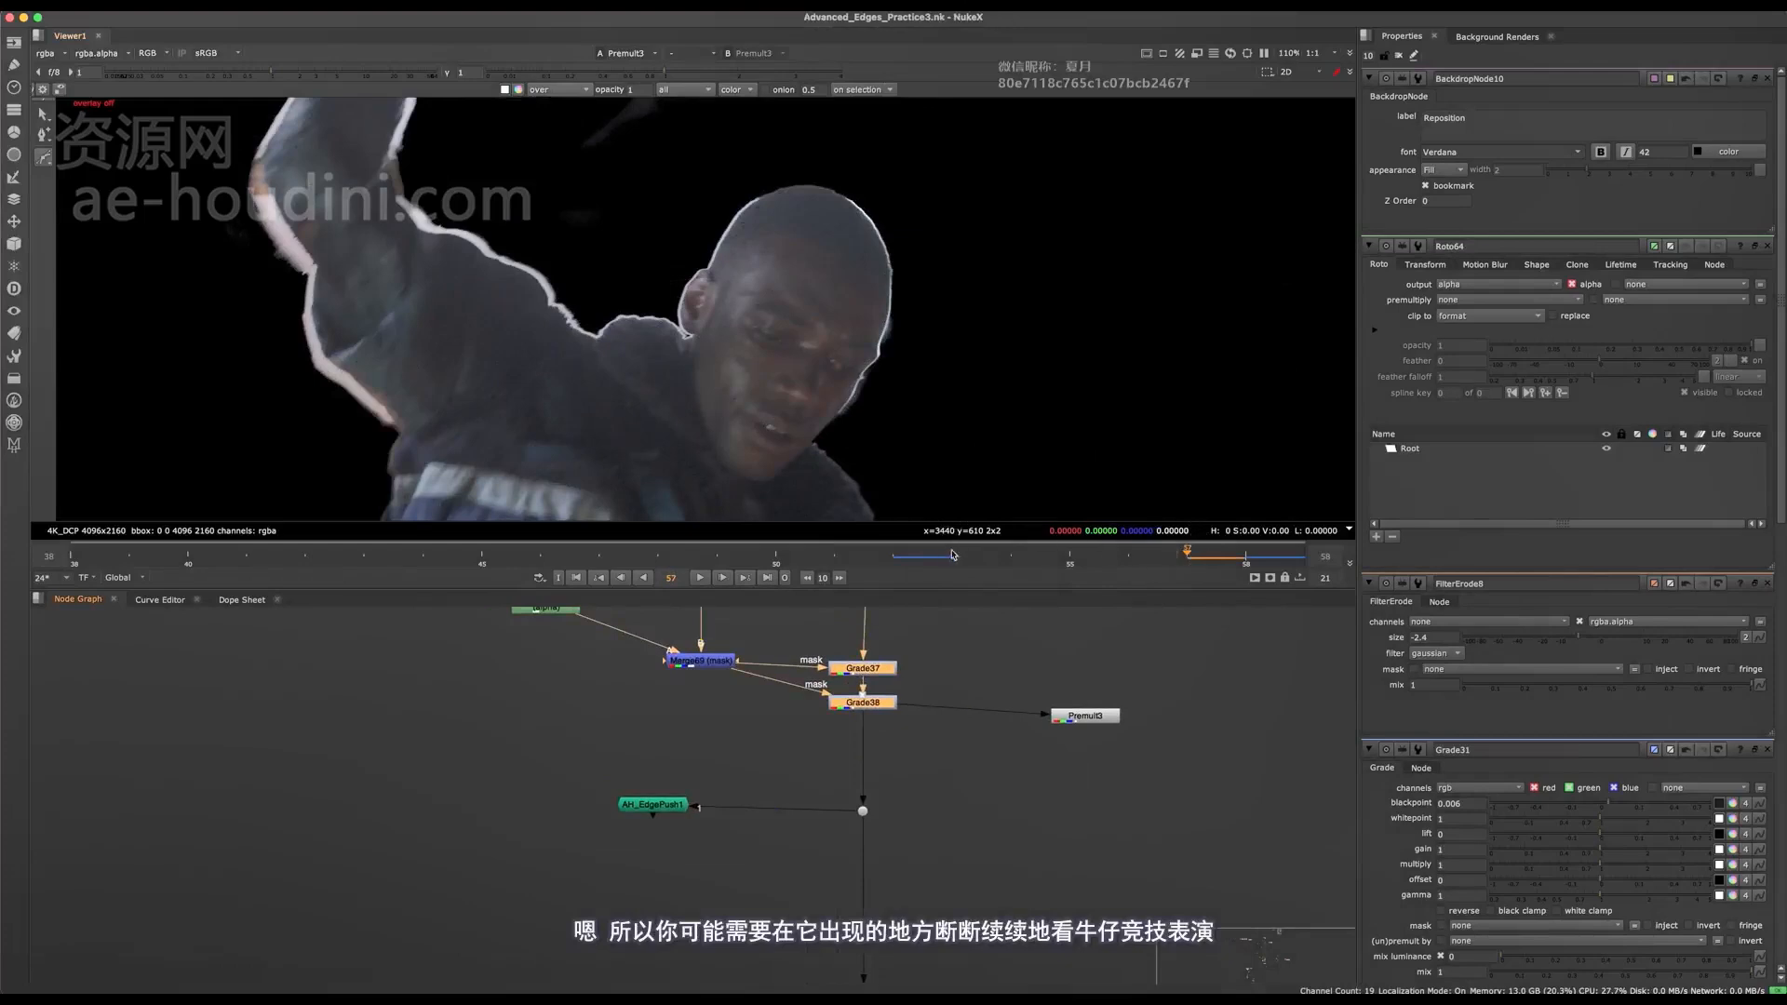
left_click(953, 555)
left_click_drag(1009, 561, 1263, 570)
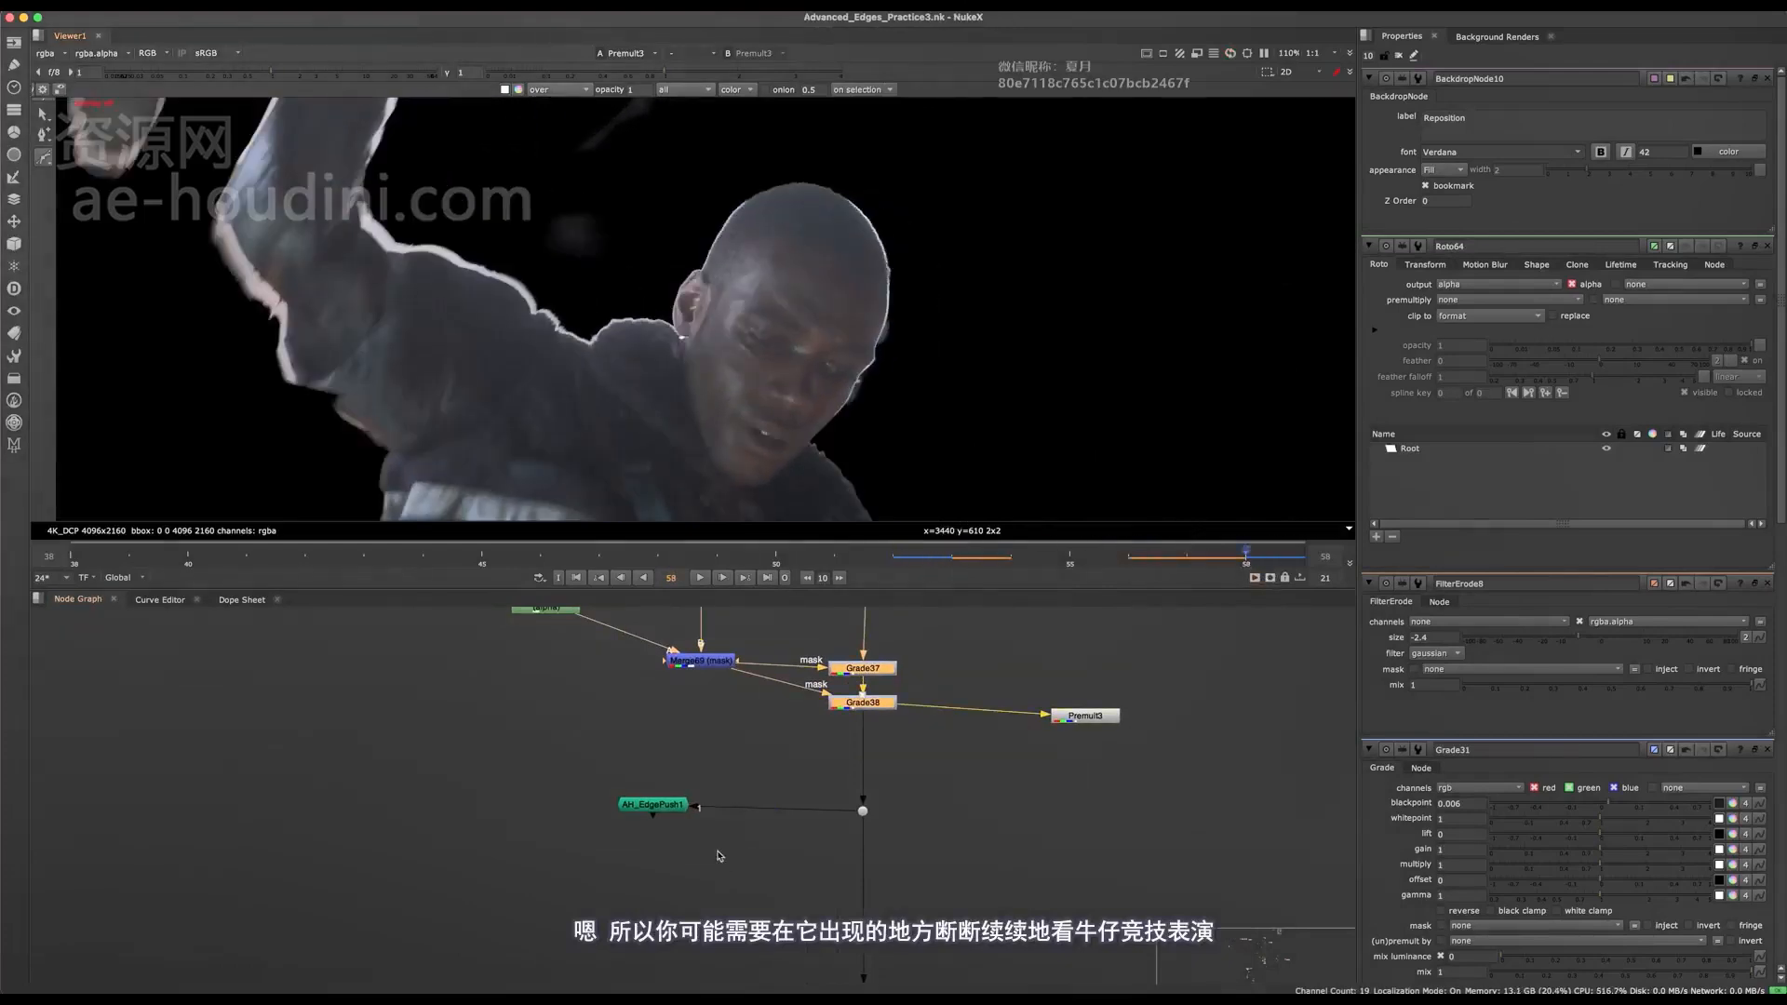
View and open AH_EdgePush1, setting Erode Amount to 0.5, Inner Edge Push to 3, Inner Edge Blur to 25.8 and Outer Edge Push to 0.
left_click_drag(758, 781, 638, 838)
scroll(638, 838, "up", 2)
key("1")
double_click(656, 800)
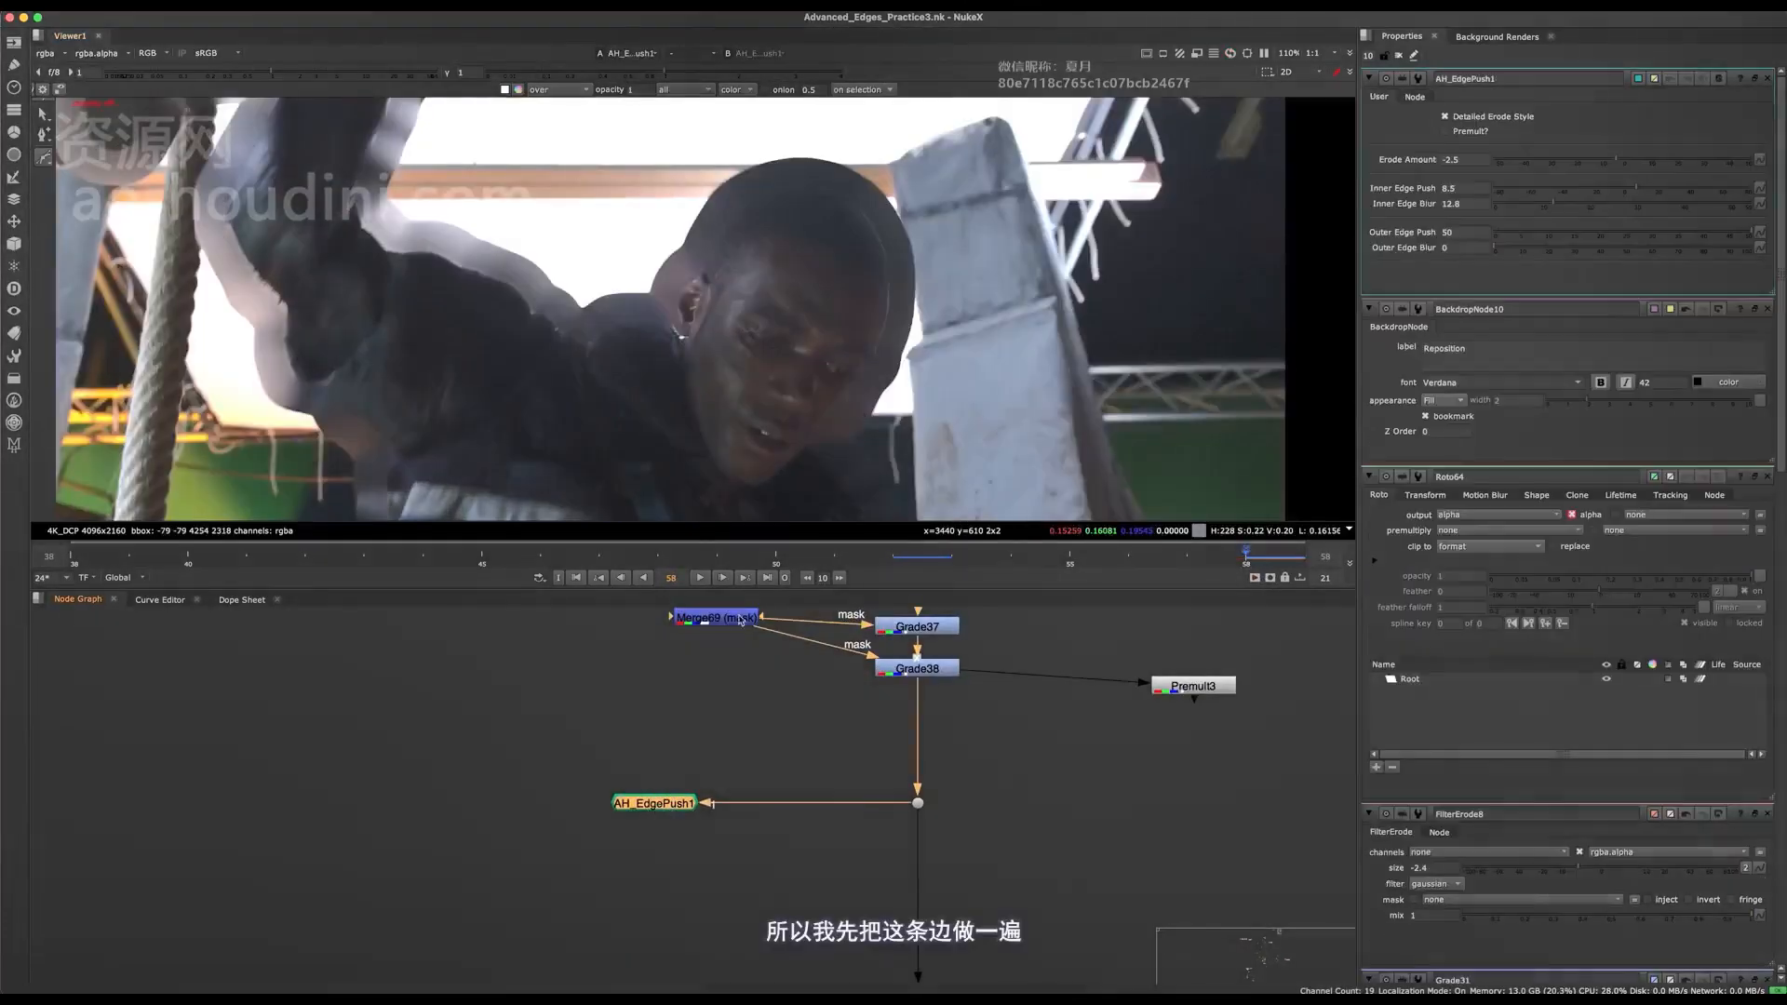
scroll(927, 278, "up", 3)
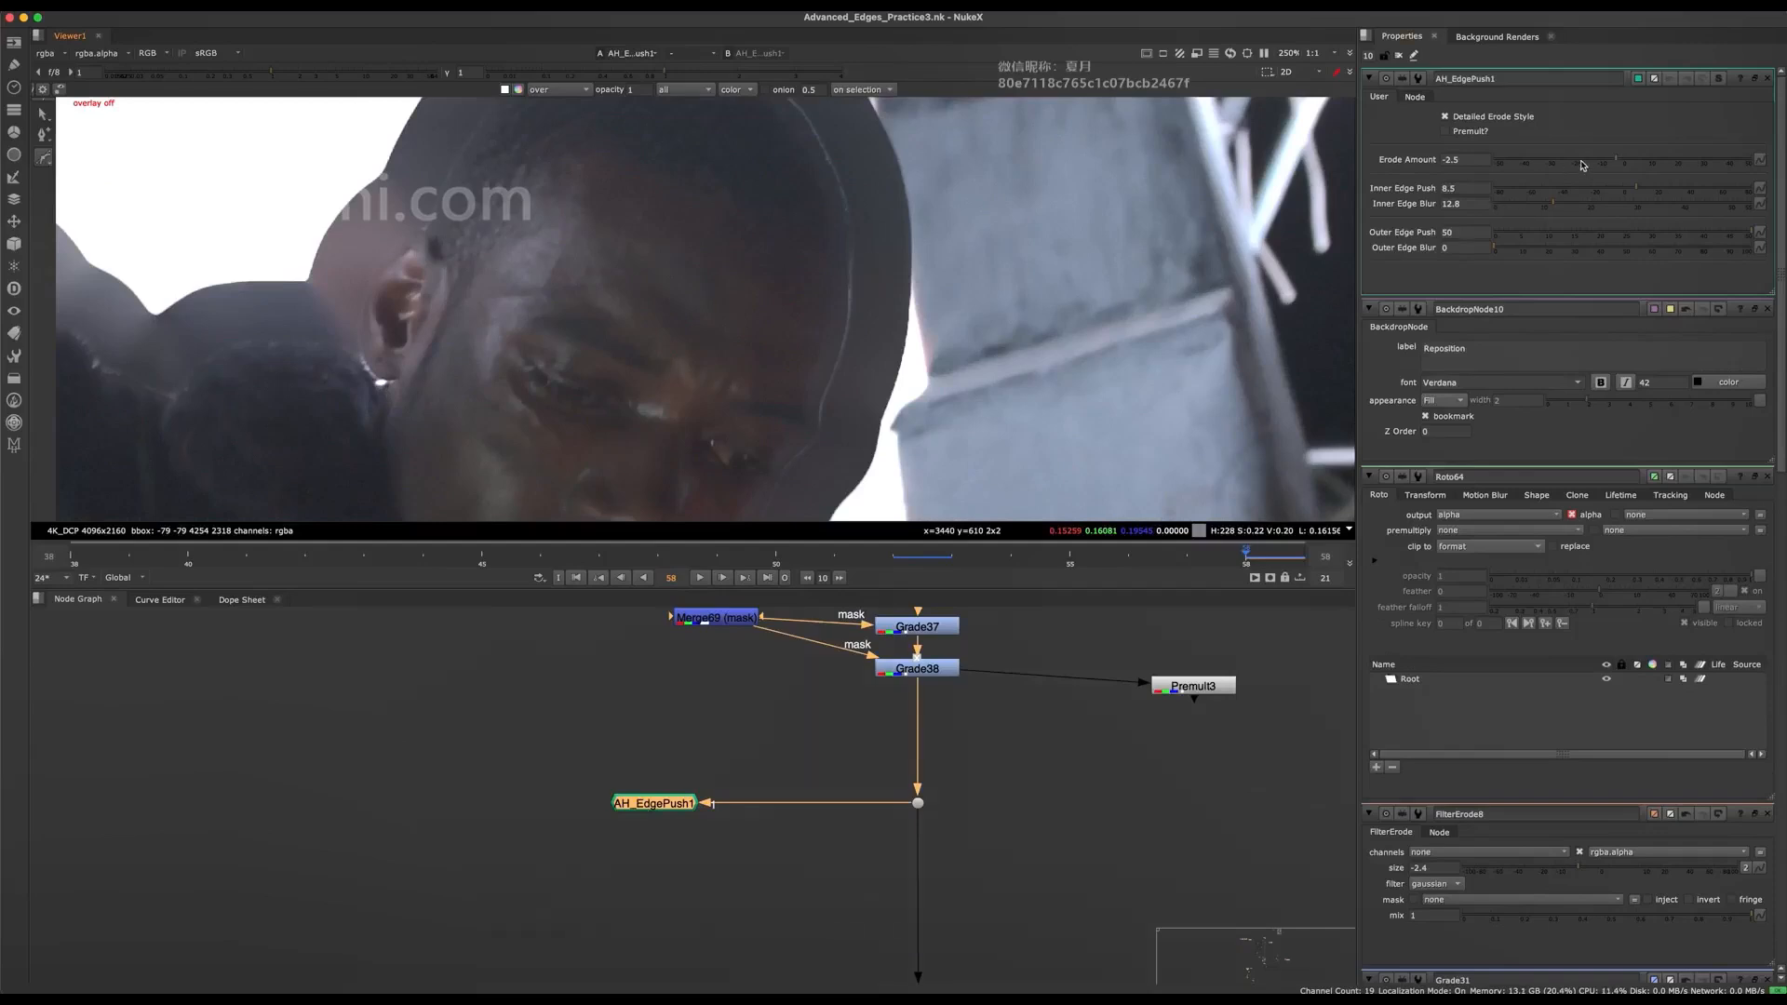
left_click_drag(1618, 156, 1625, 157)
left_click_drag(1634, 190, 1473, 235)
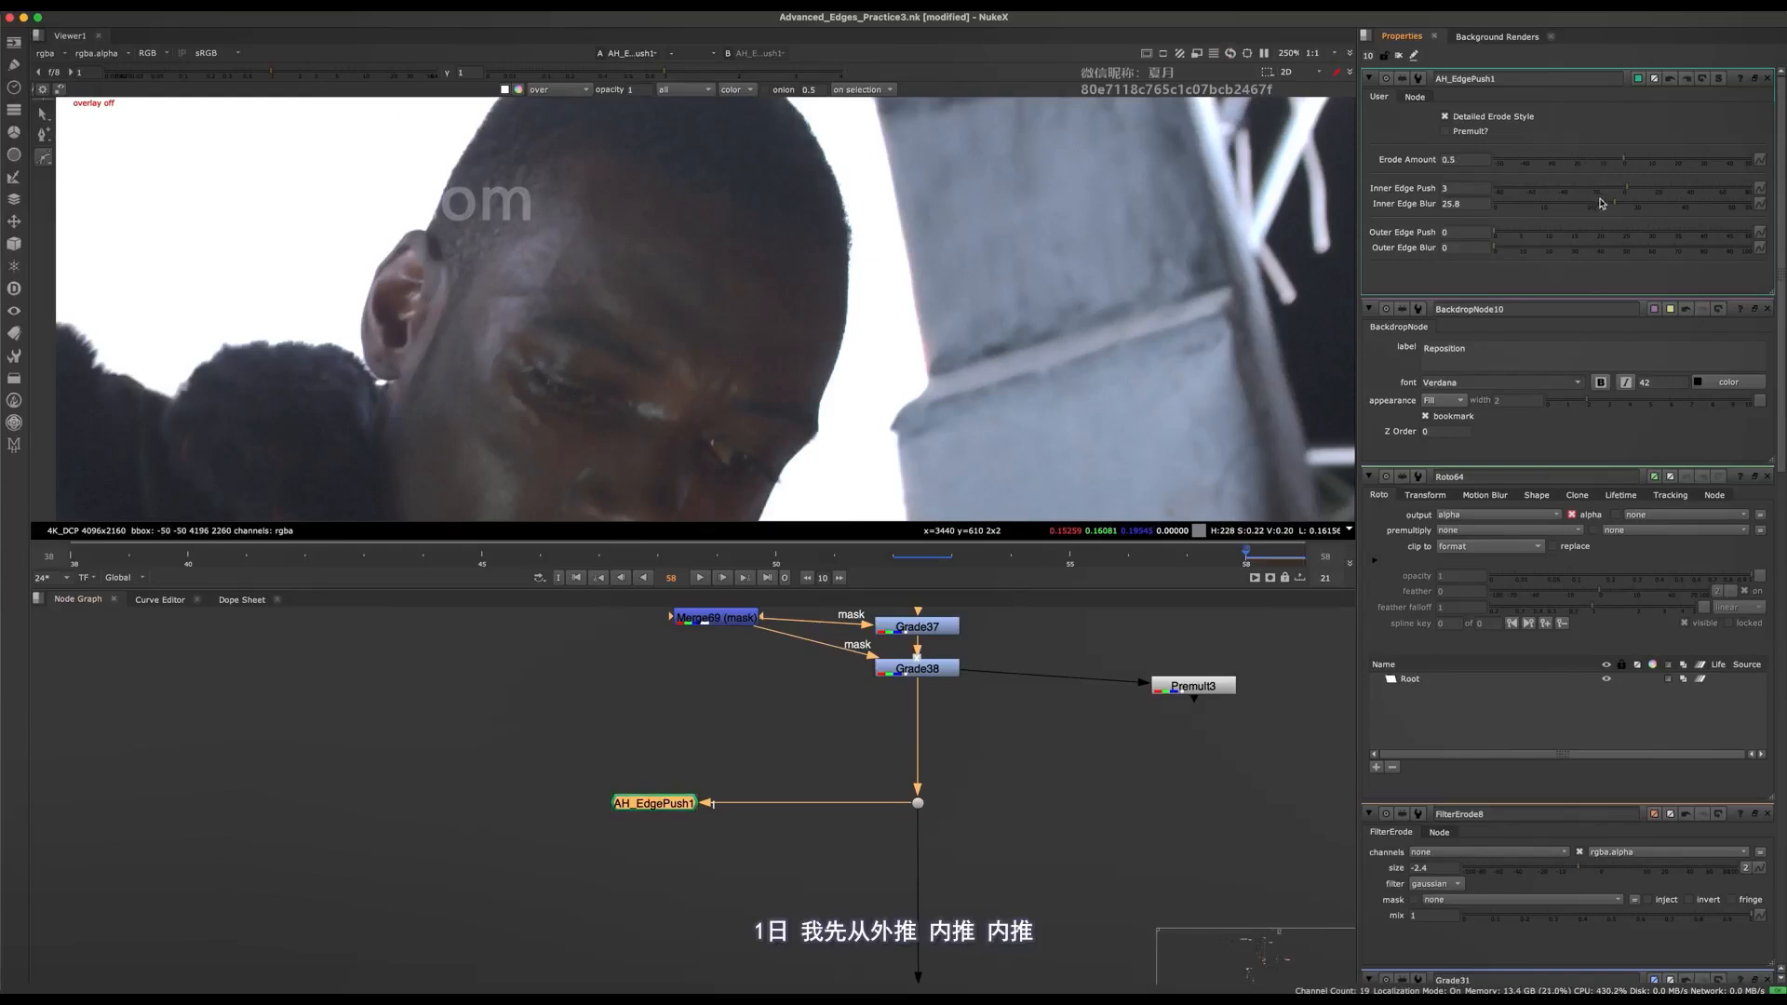
Set AH_EdgePush1's Erode Amount to -10, Inner Edge Push to -6.5, Inner Edge Blur to 0 and Outer Edge Push to 12.6.
left_click_drag(1542, 231, 1588, 167)
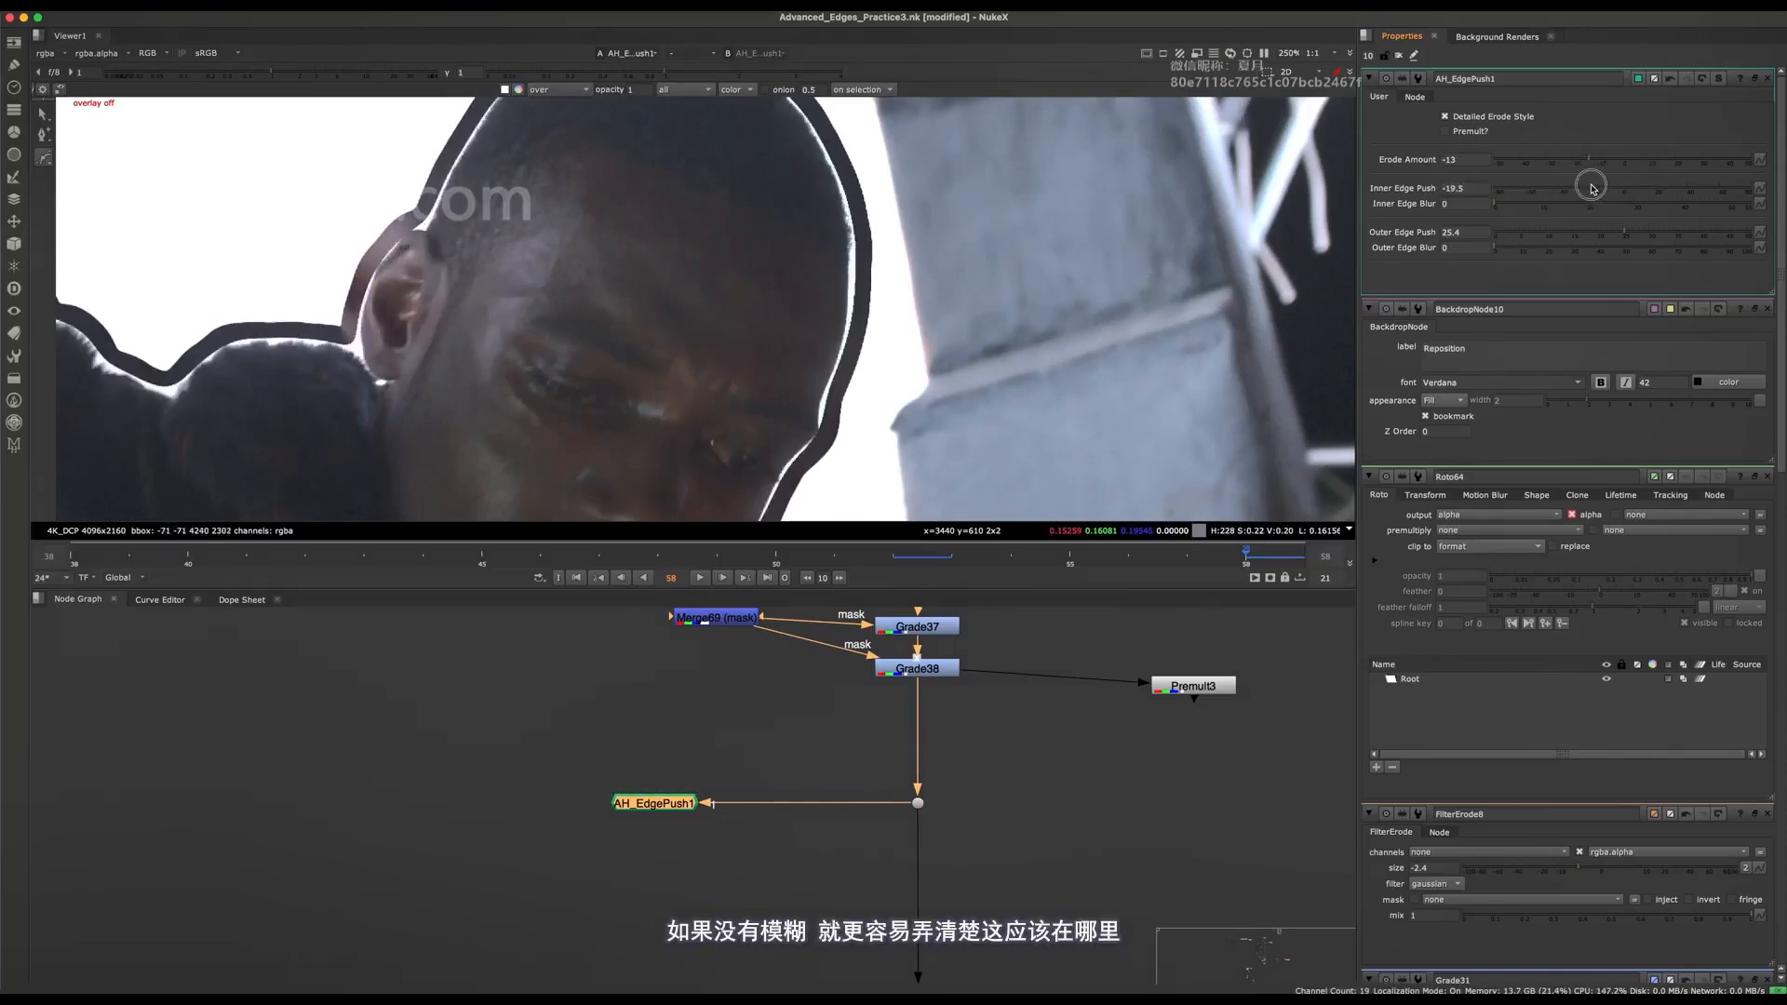
left_click_drag(1559, 178, 1638, 160)
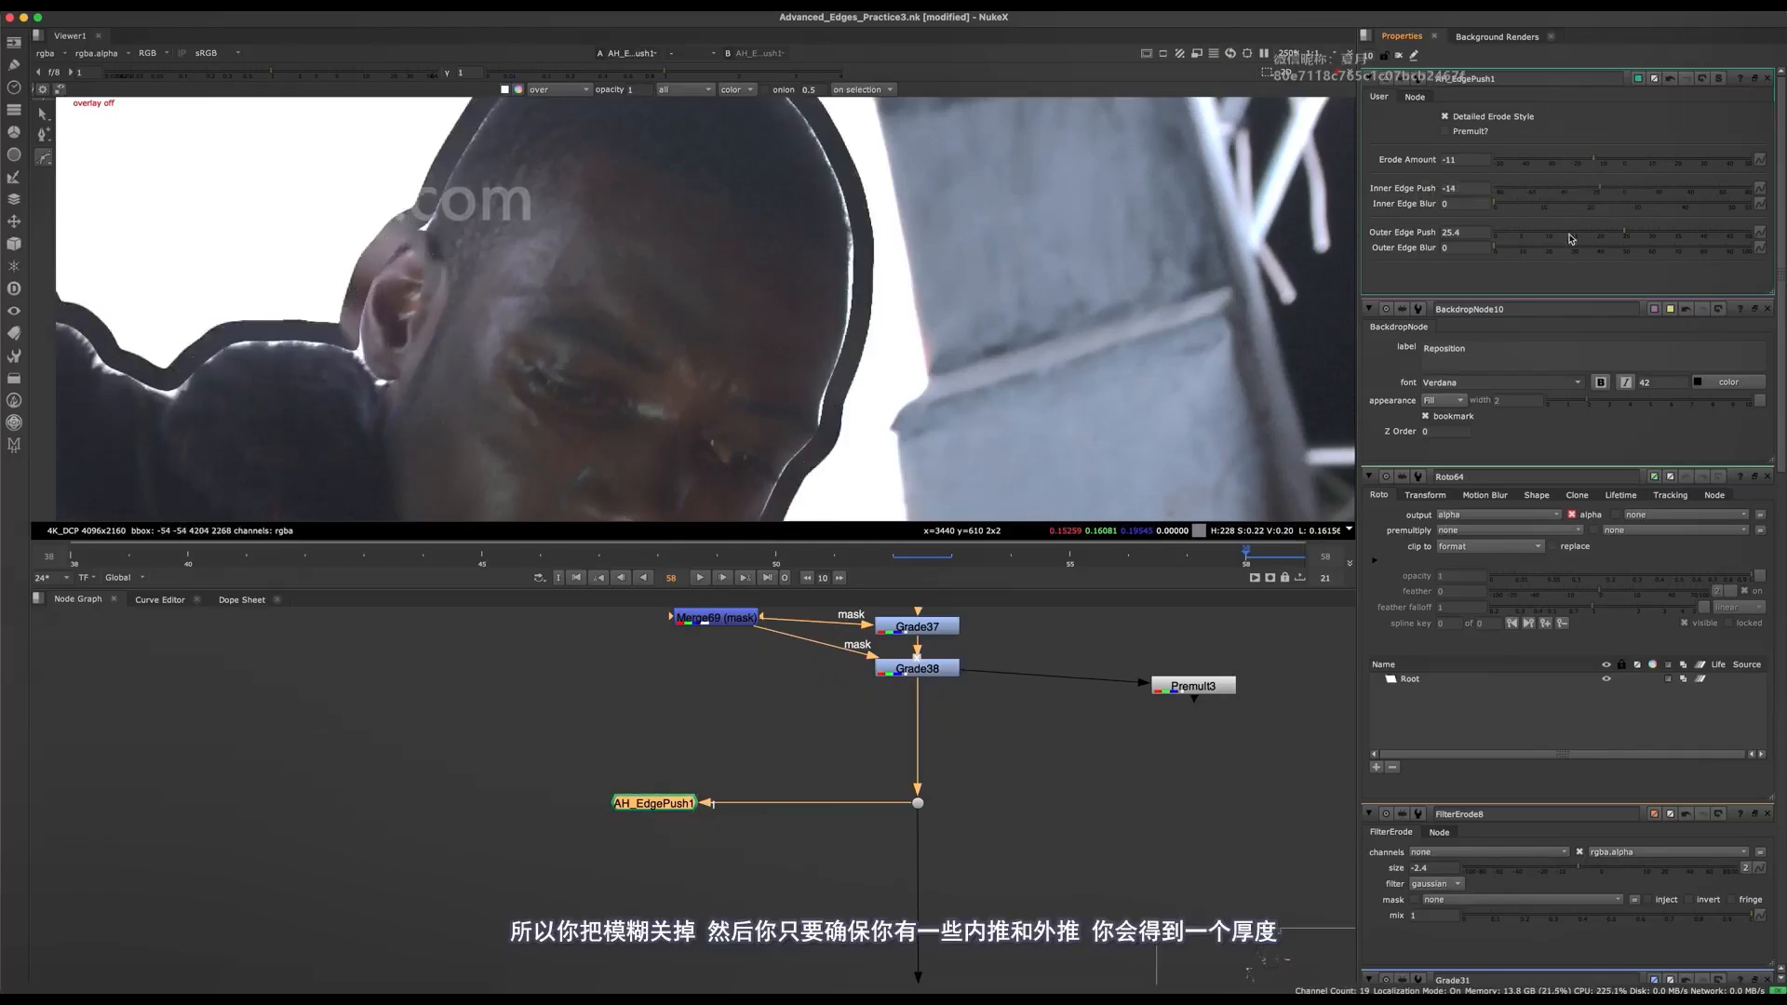
left_click_drag(1595, 170, 1571, 164)
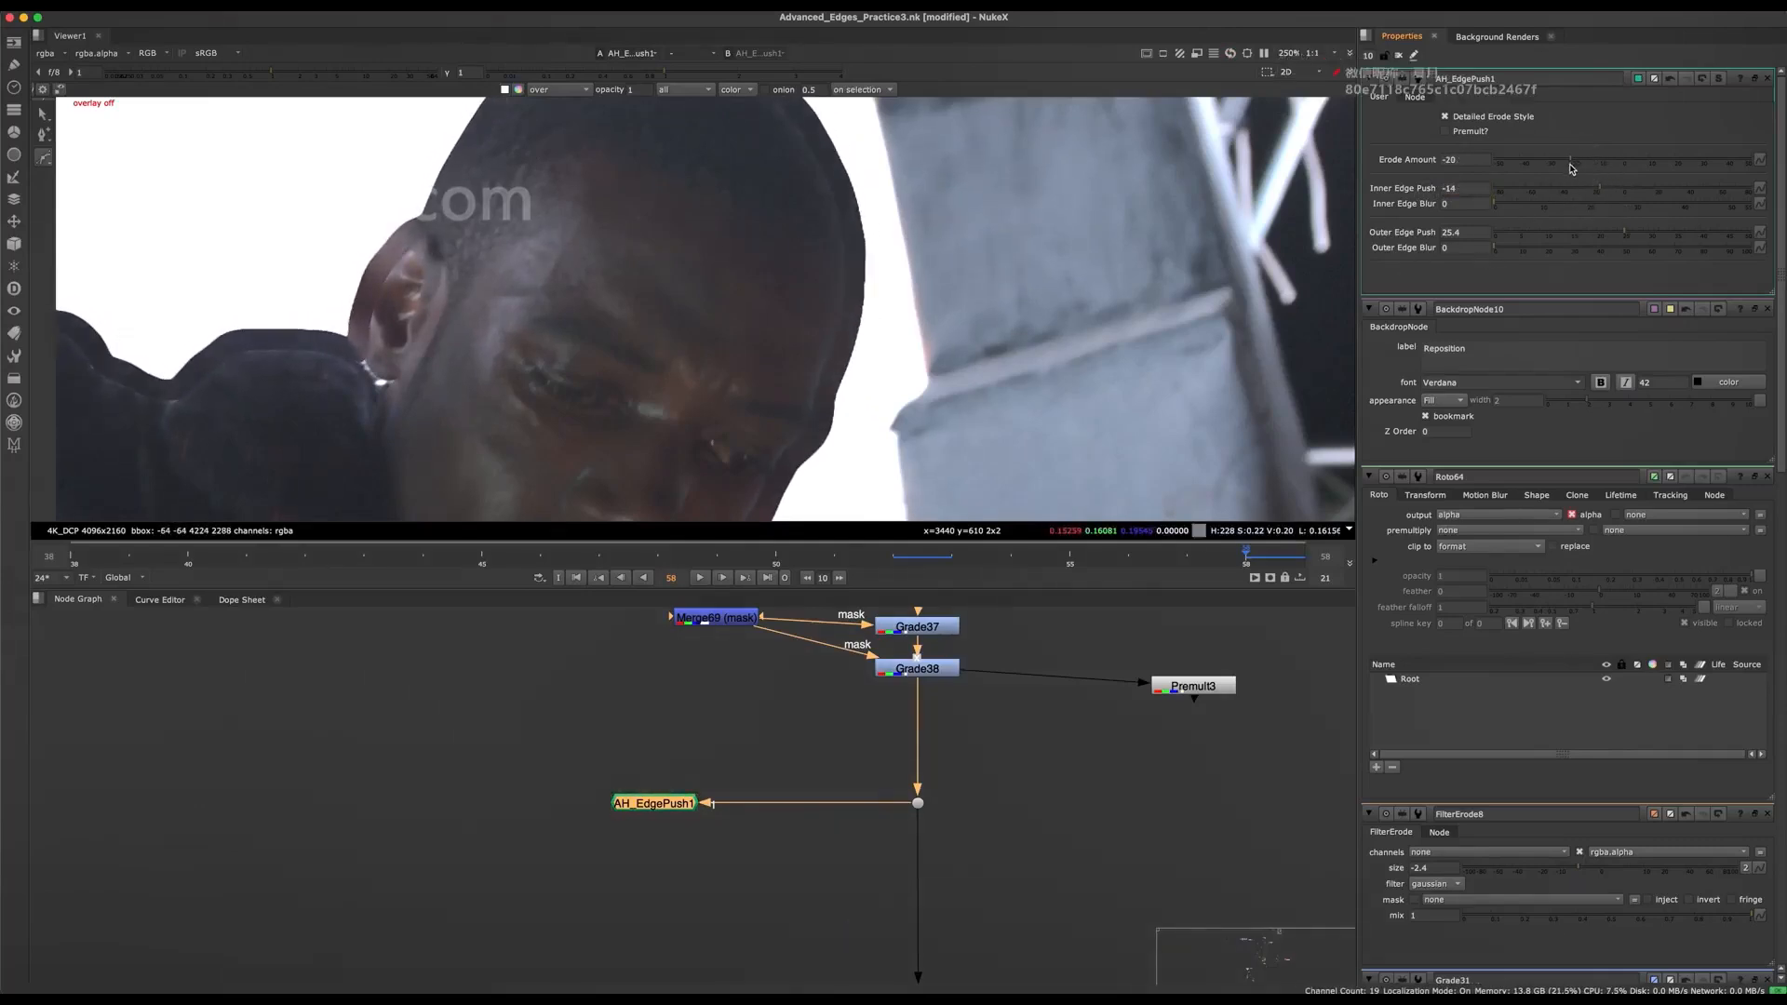
left_click_drag(1510, 171, 1576, 171)
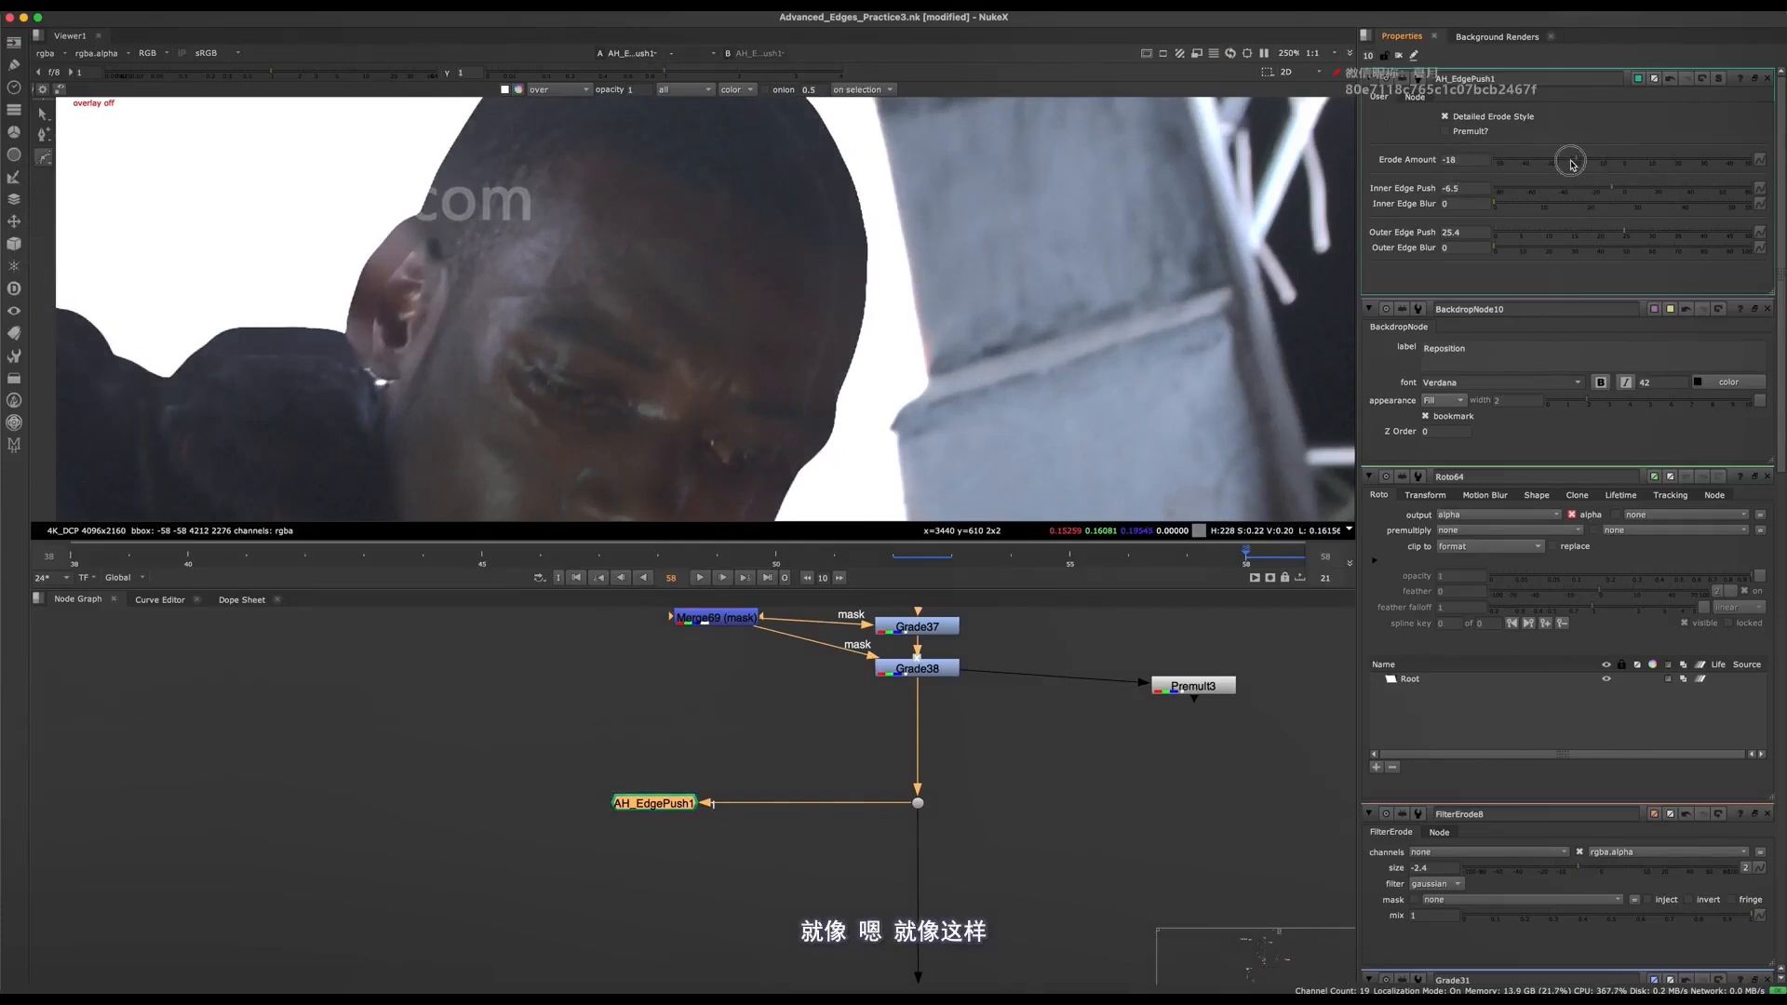
left_click_drag(1572, 164, 1559, 224)
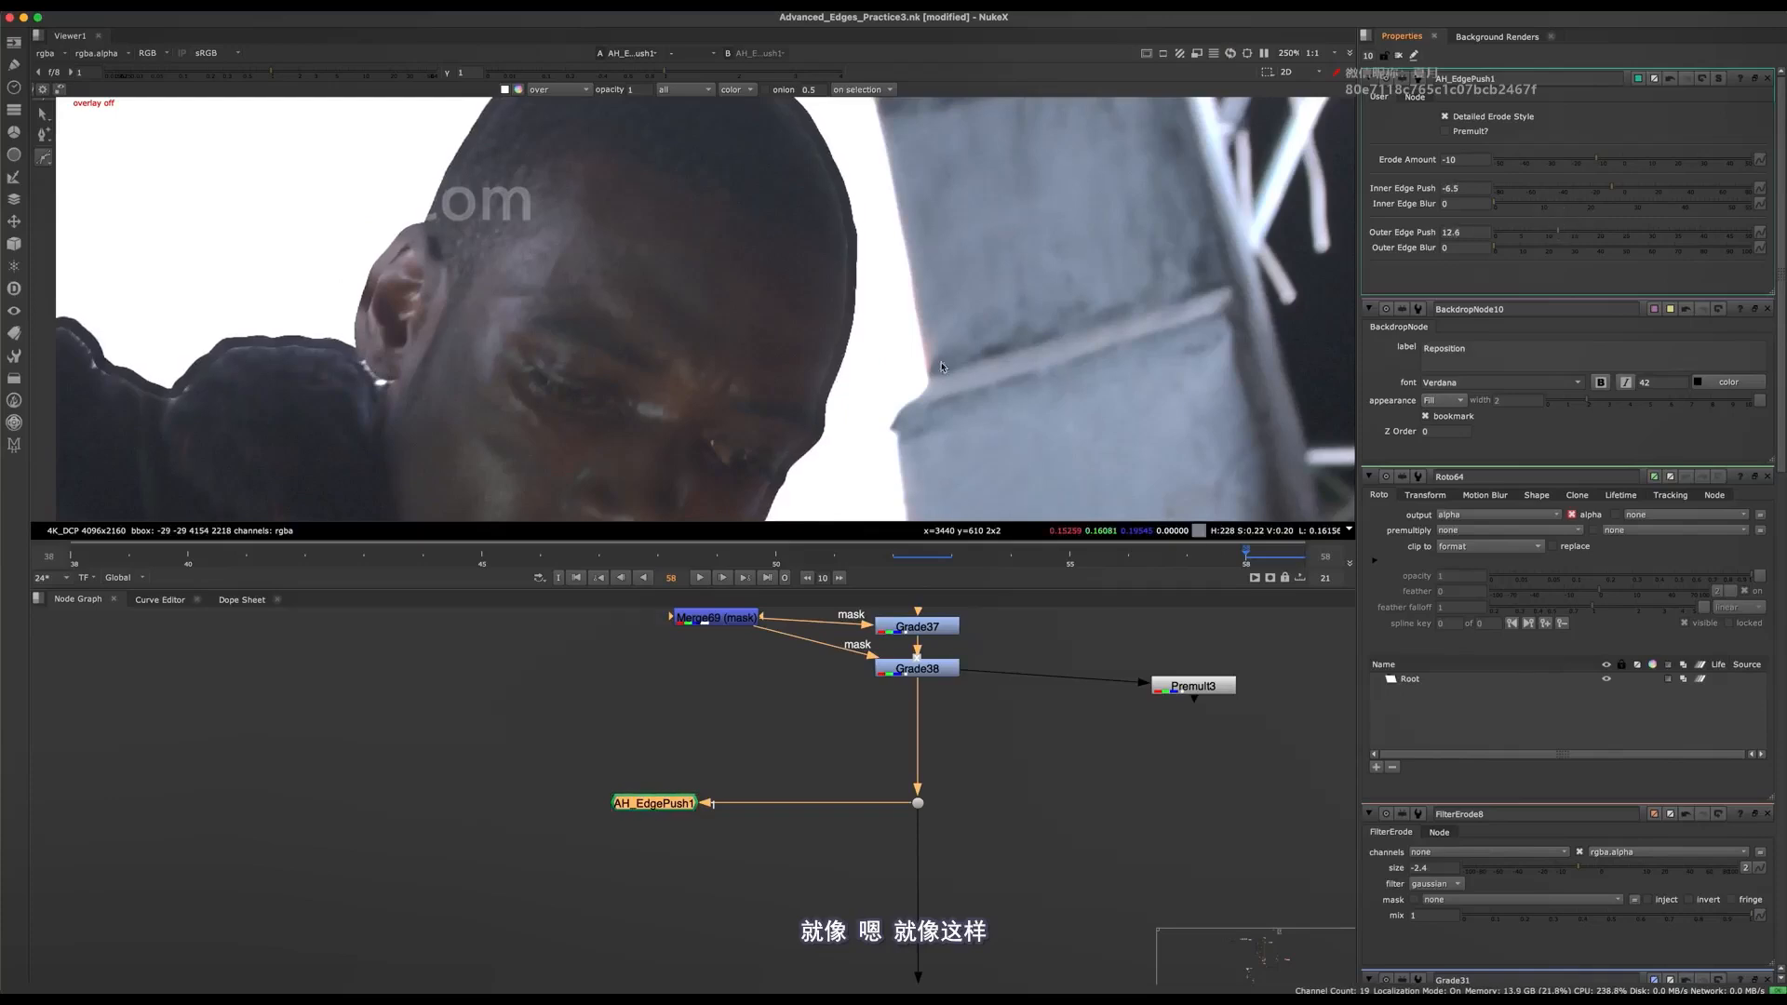
Inspect the head's edge colour and set AH_EdgePush1's Inner Edge Push to 4 and Erode Amount to -1.5.
scroll(837, 298, "up", 6)
scroll(845, 307, "down", 8)
scroll(852, 288, "up", 8)
middle_click_drag(843, 412, 861, 211)
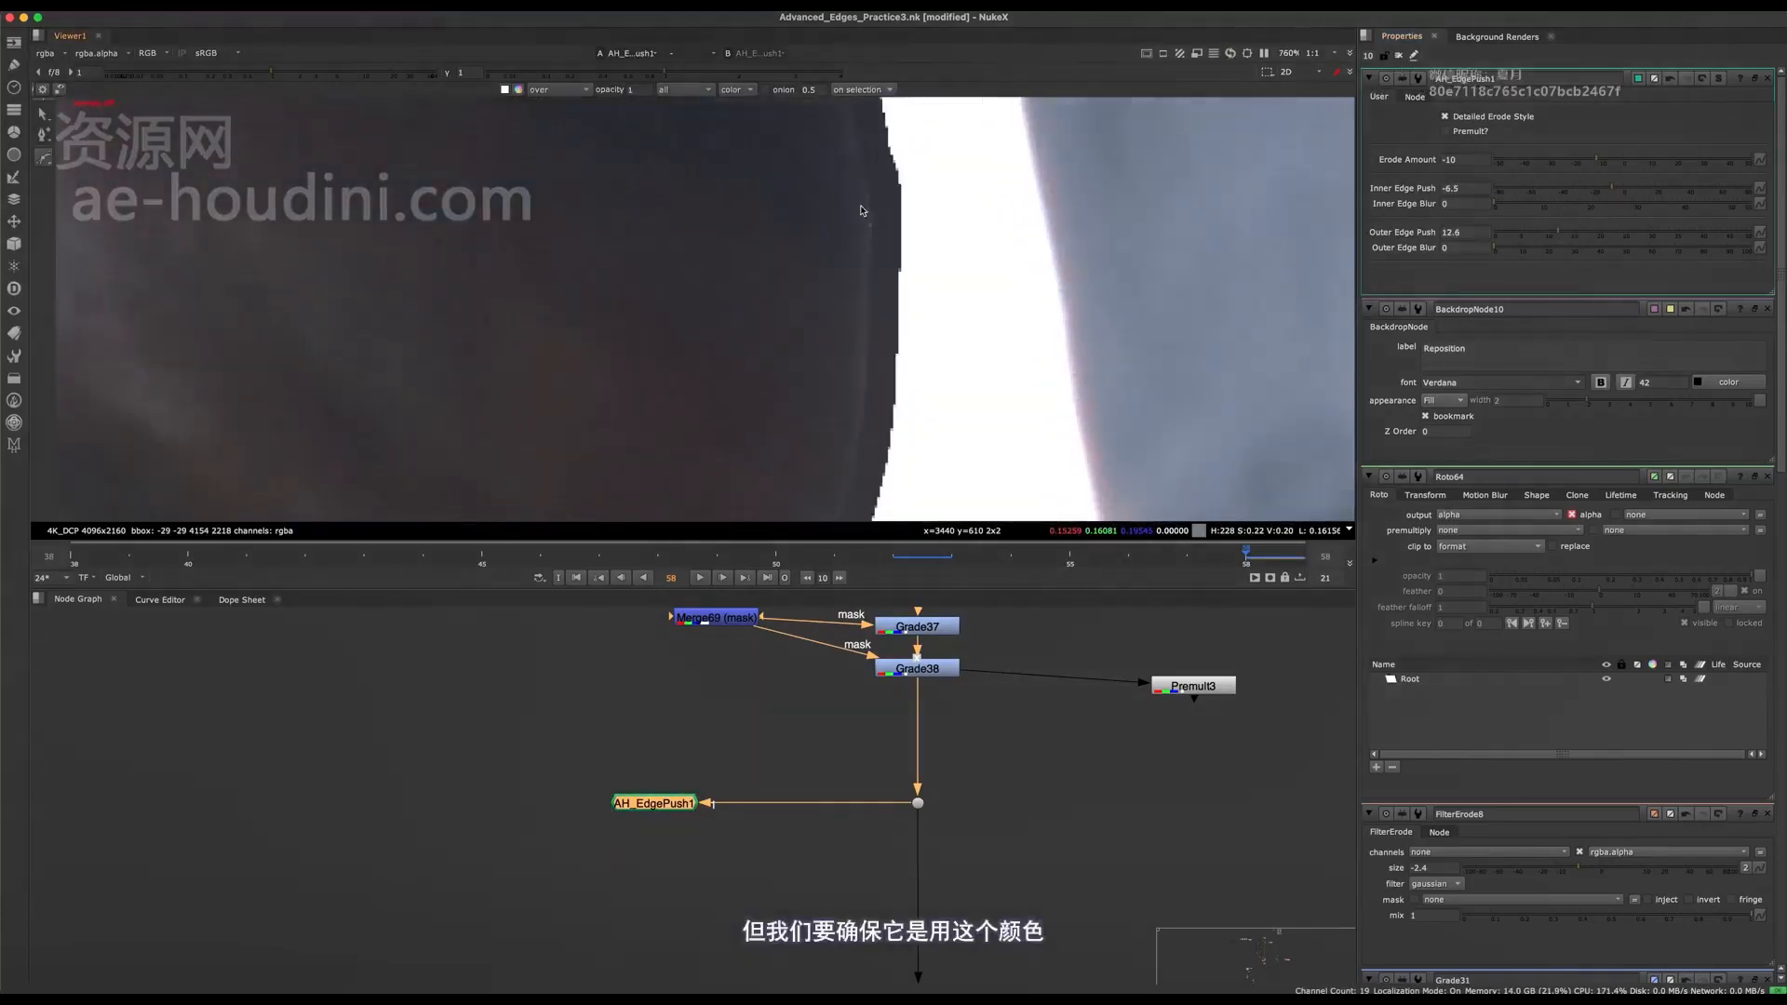
middle_click_drag(854, 378, 796, 334)
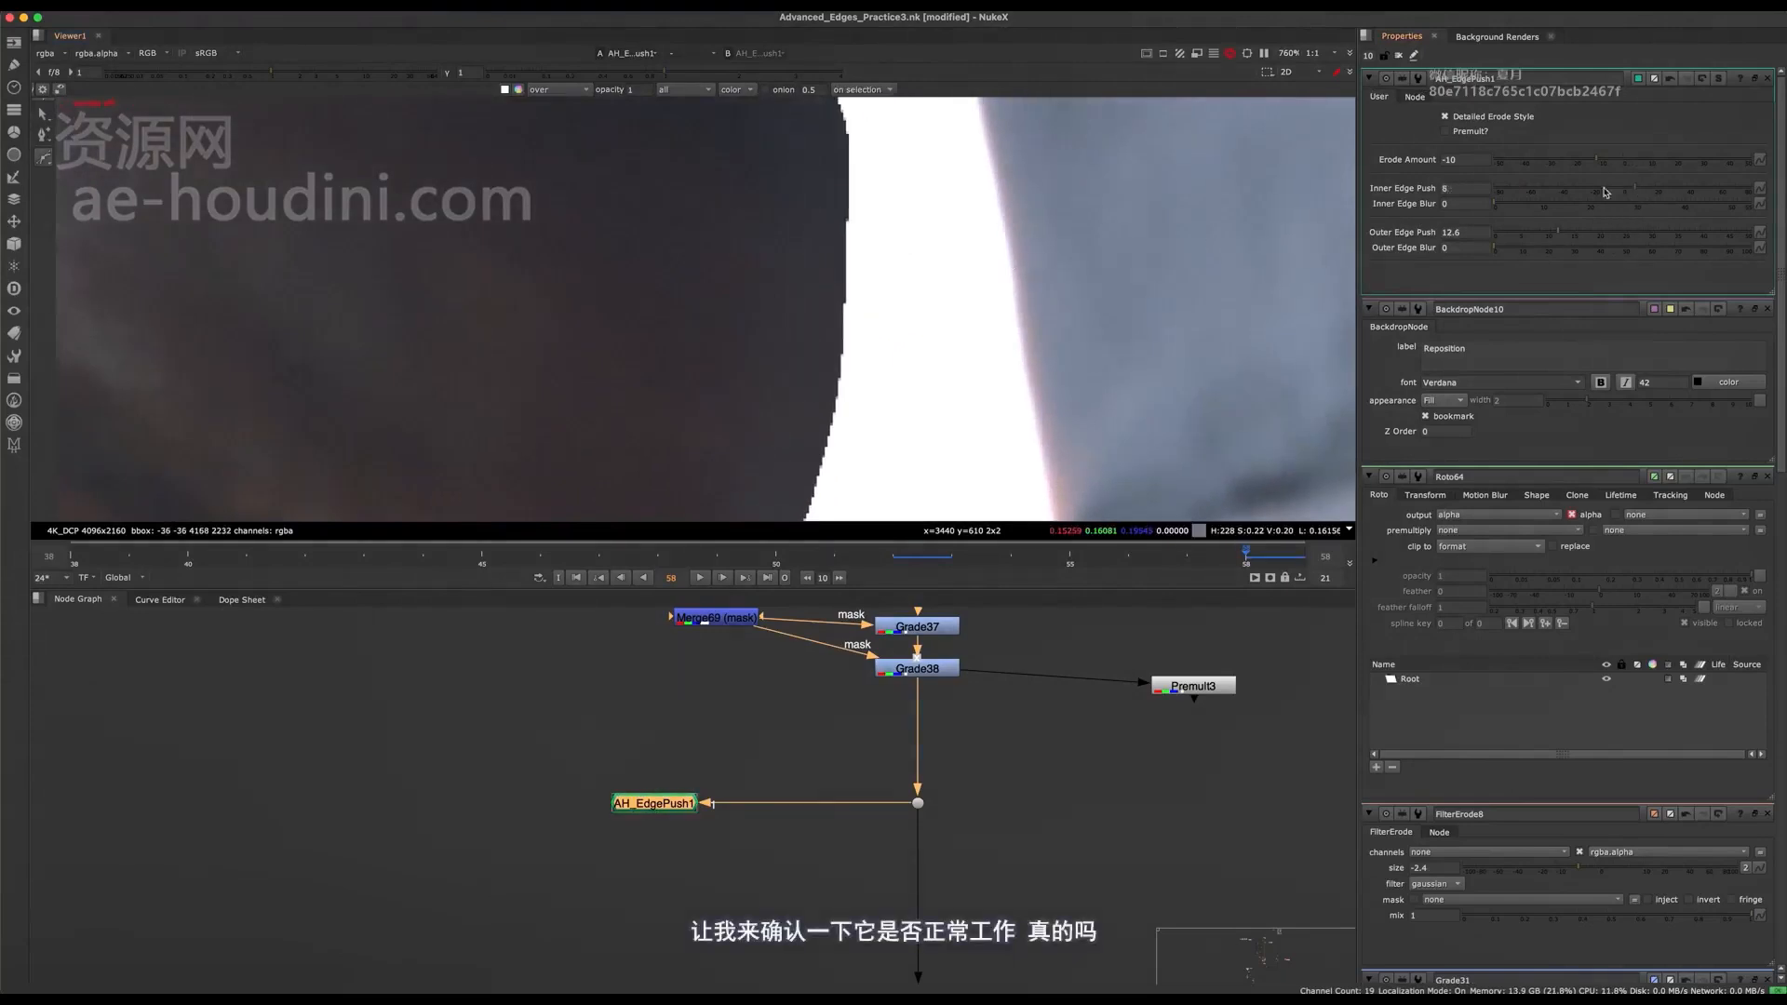
left_click_drag(1606, 190, 1632, 190)
scroll(1005, 359, "down", 4)
middle_click_drag(1006, 360, 959, 344)
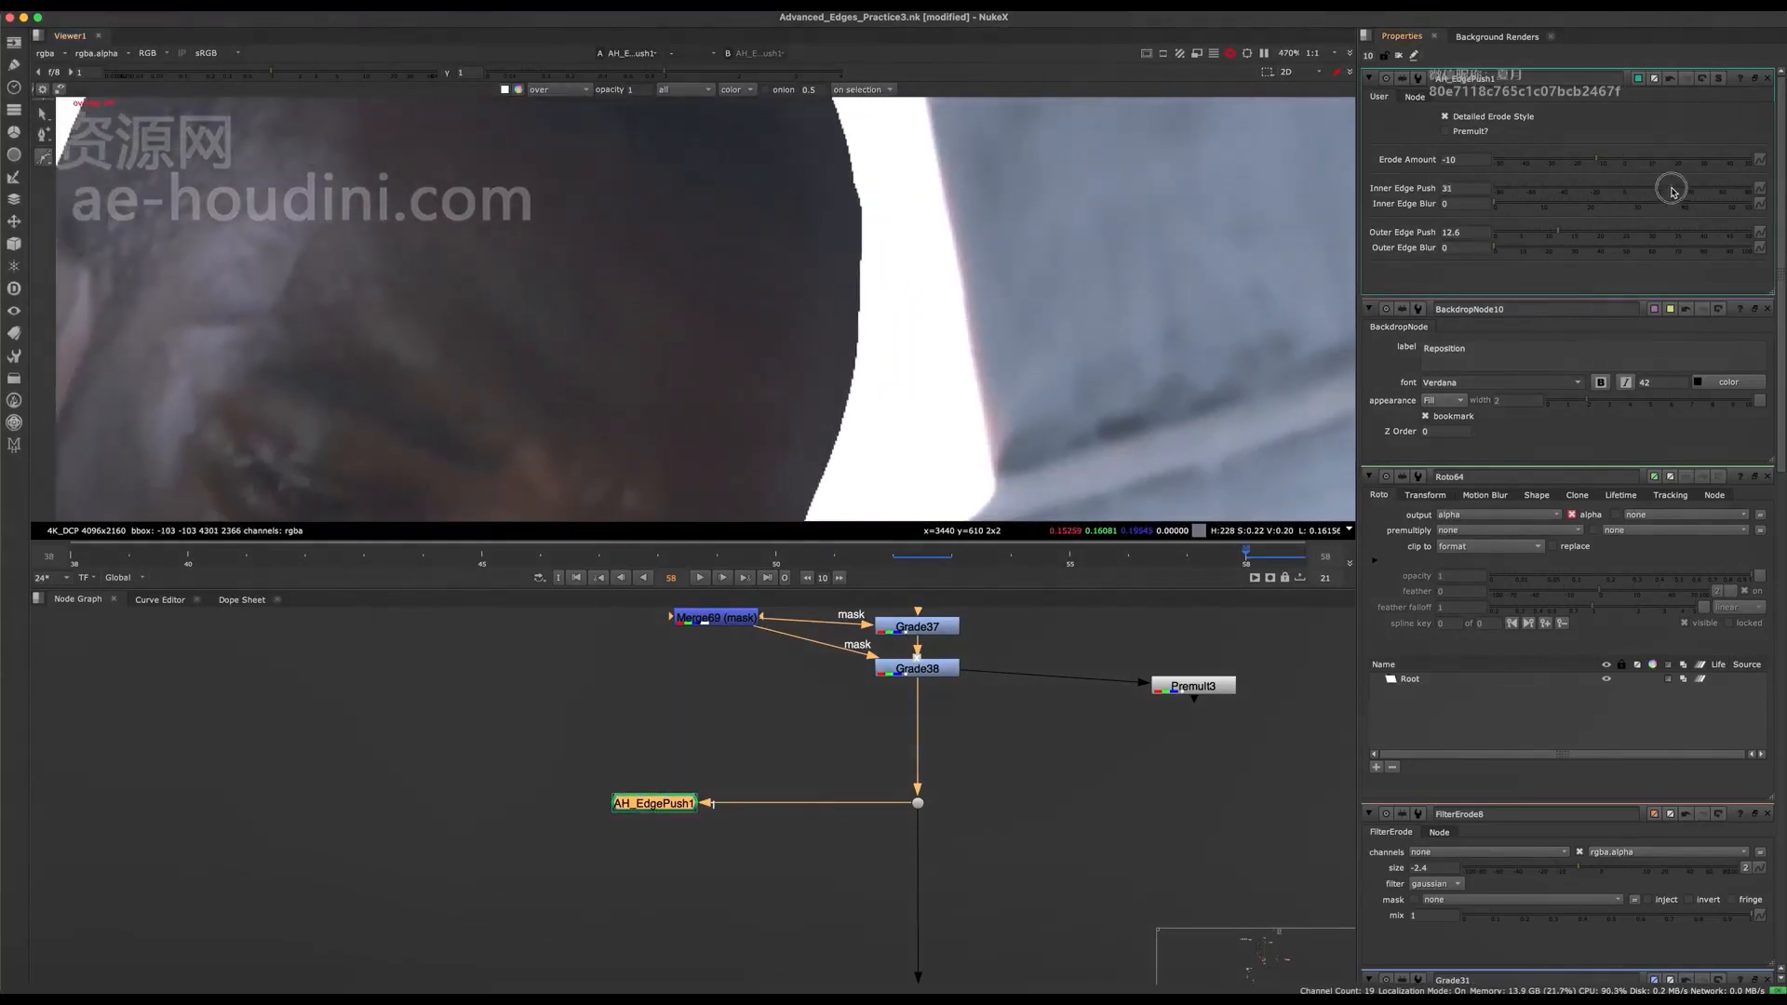
left_click_drag(1671, 189, 1617, 164)
scroll(893, 389, "down", 3)
scroll(894, 389, "down", 2)
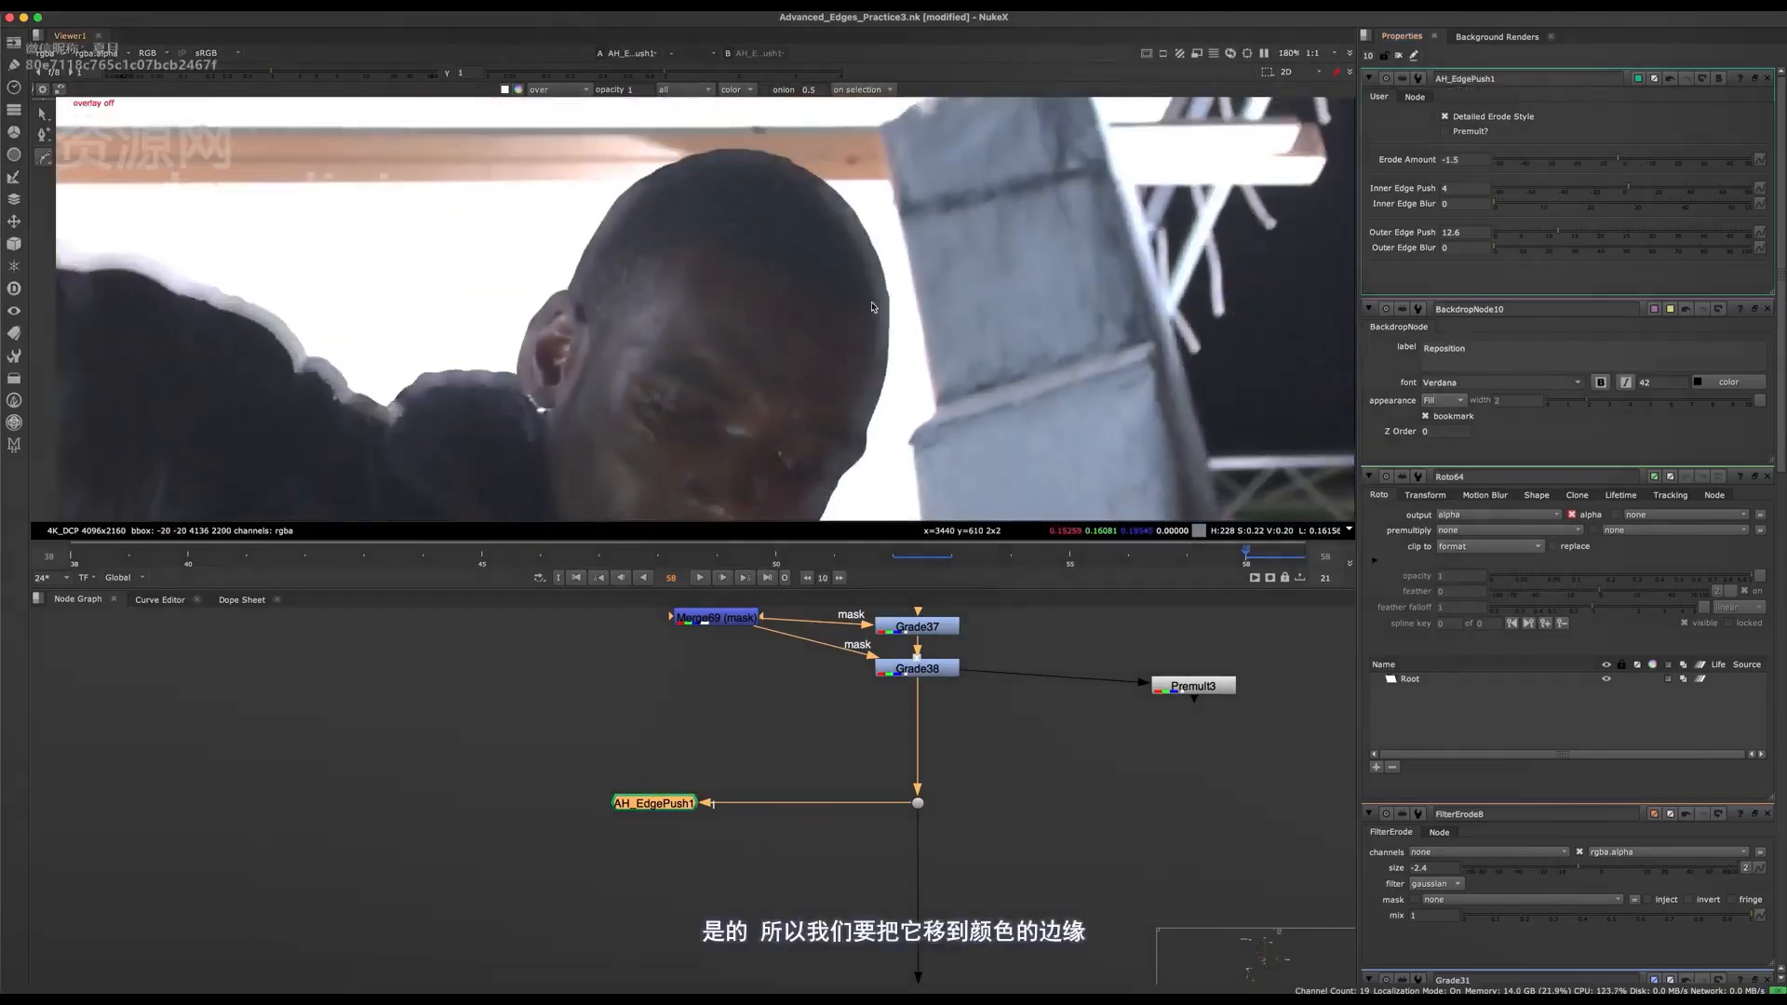
Try an Erode Amount of -8 on AH_EdgePush1 at the head's edge.
scroll(884, 335, "up", 2)
scroll(879, 302, "up", 3)
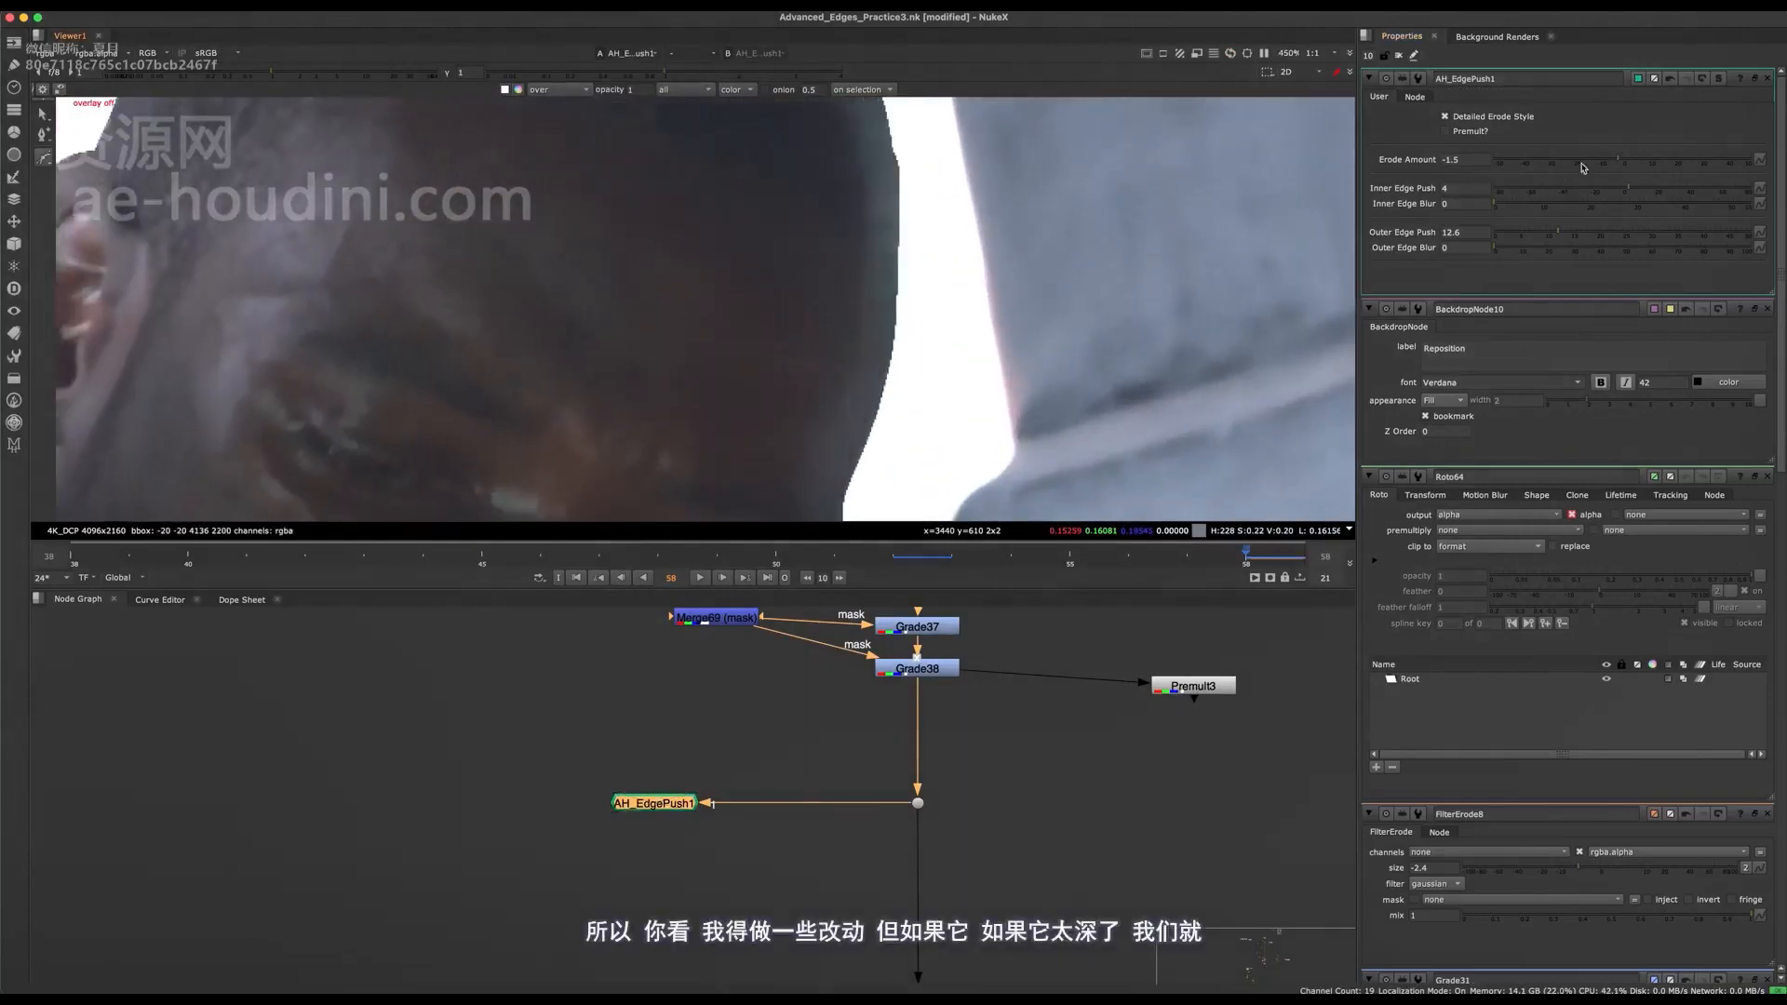
left_click_drag(1614, 165, 1601, 164)
scroll(896, 289, "down", 4)
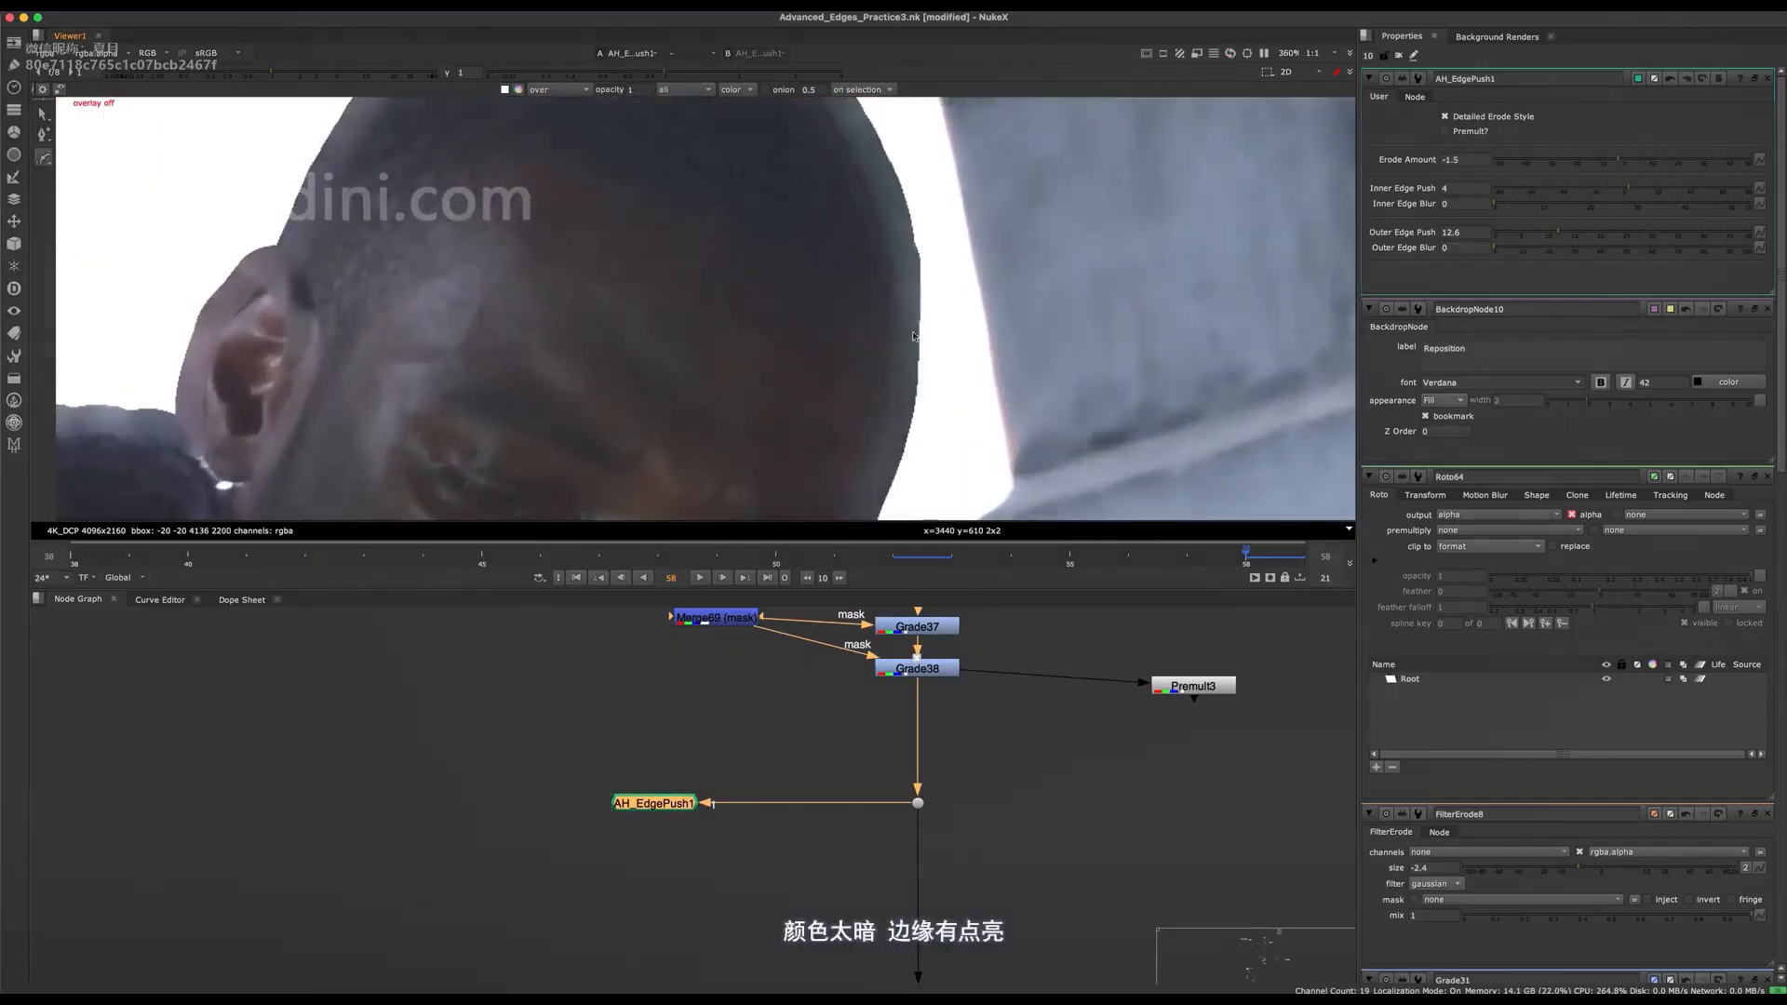
scroll(907, 307, "up", 3)
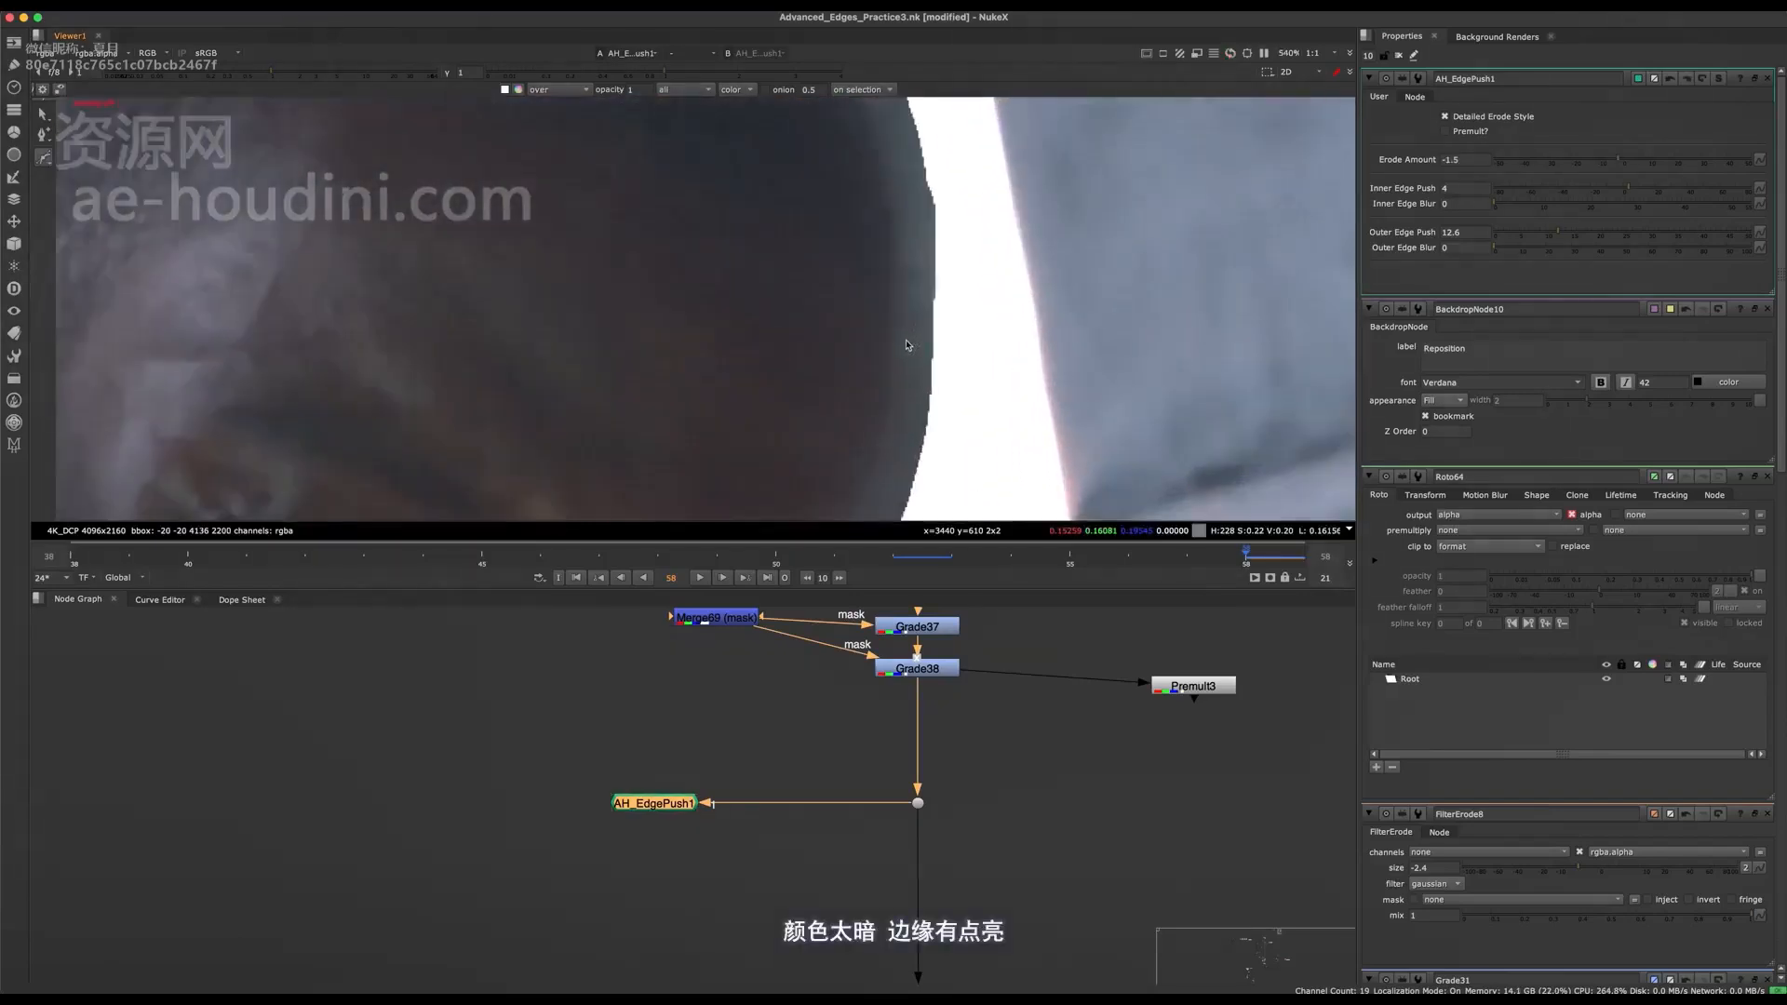
Compare the head and face edges with AH_EdgePush1 disabled and enabled.
scroll(915, 346, "down", 3)
scroll(911, 348, "up", 3)
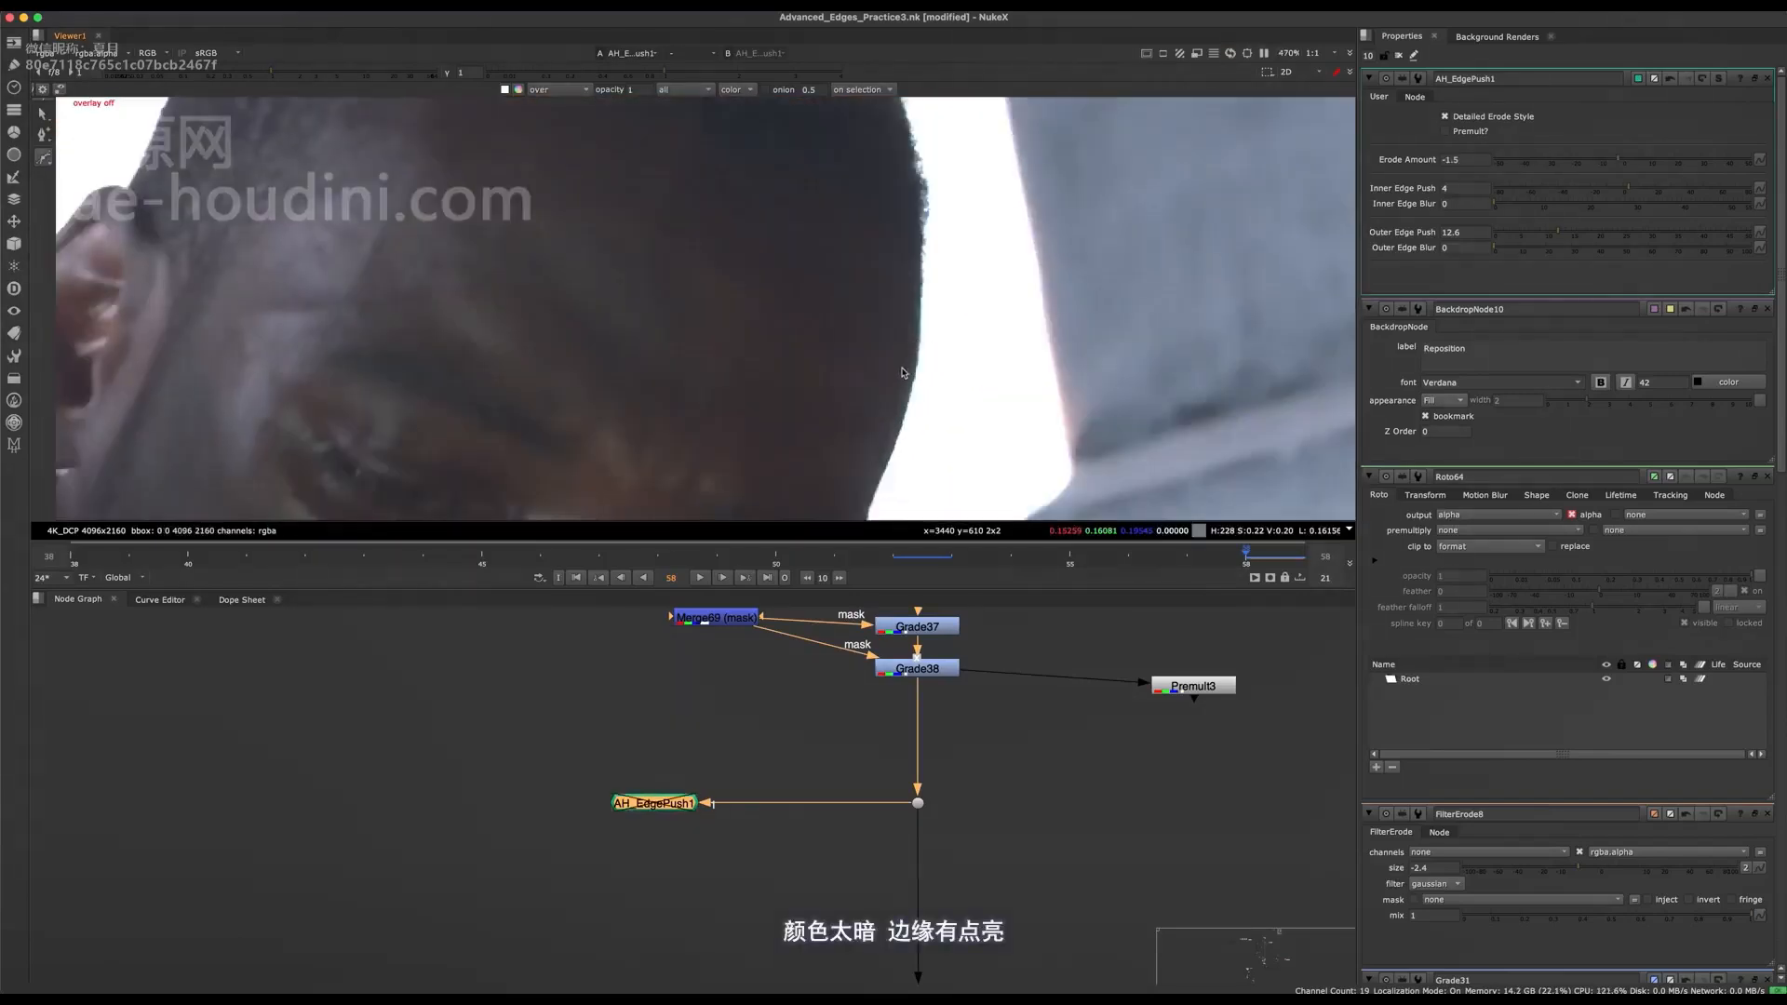
scroll(901, 373, "down", 2)
scroll(892, 374, "up", 5)
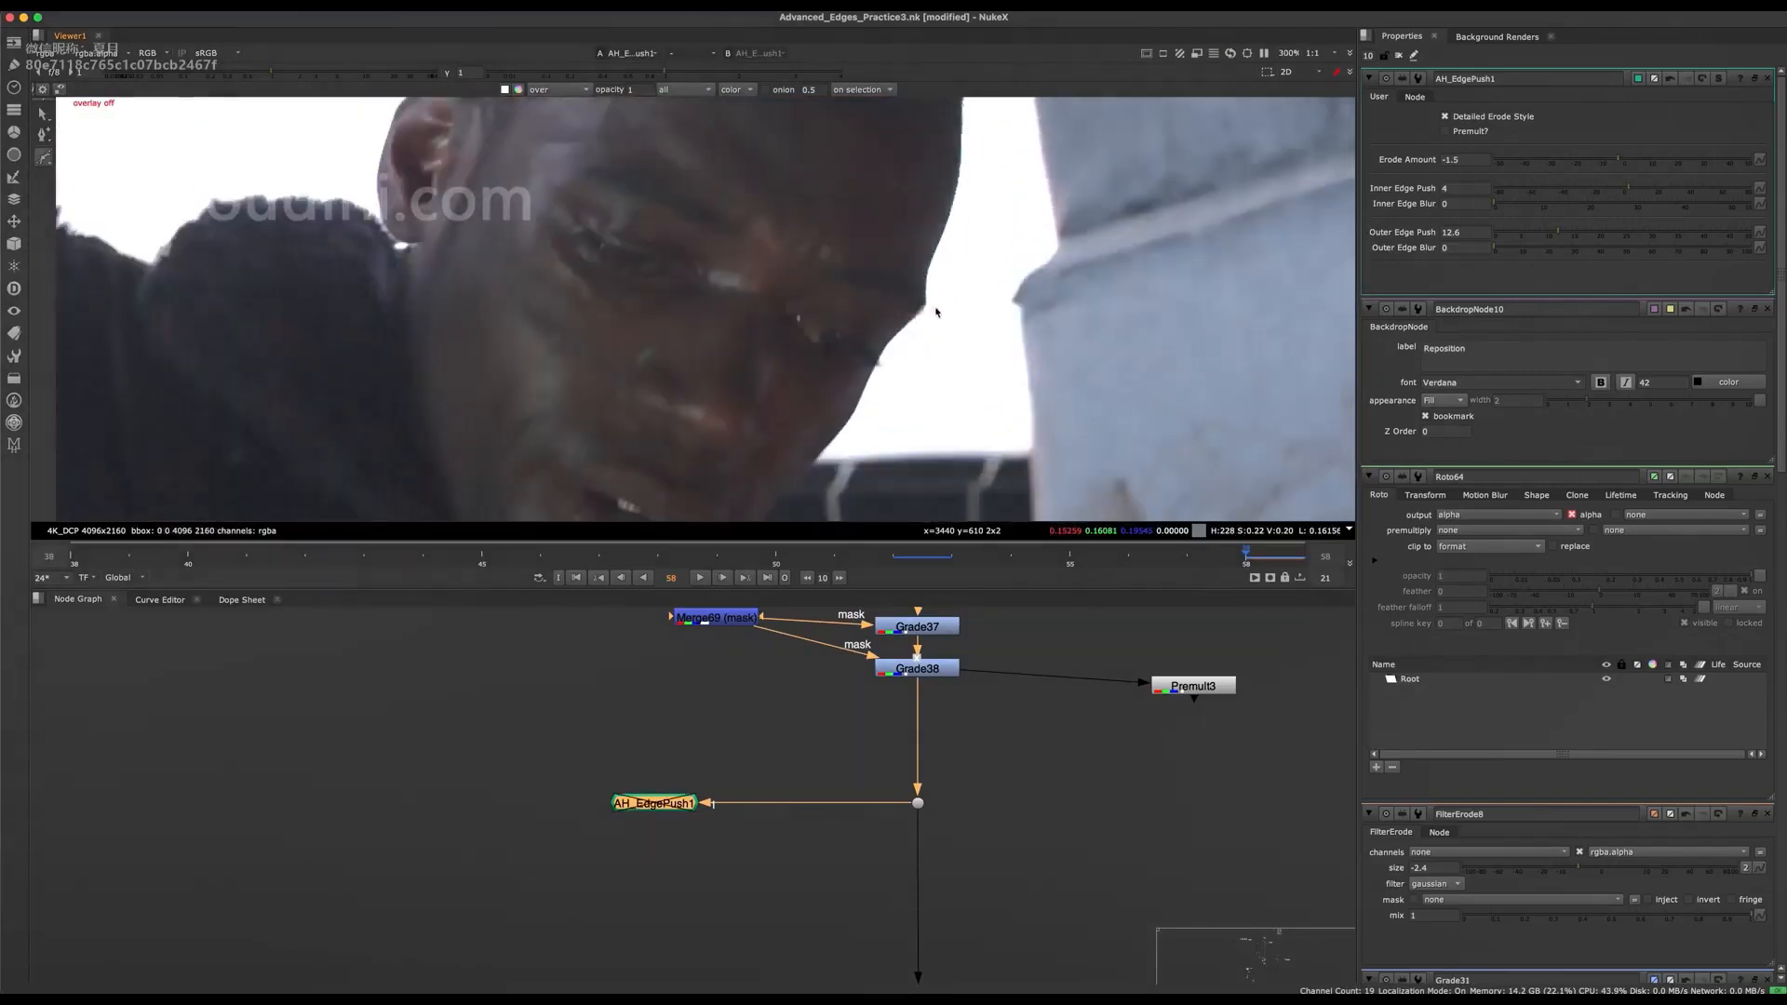
key("d")
key("d")
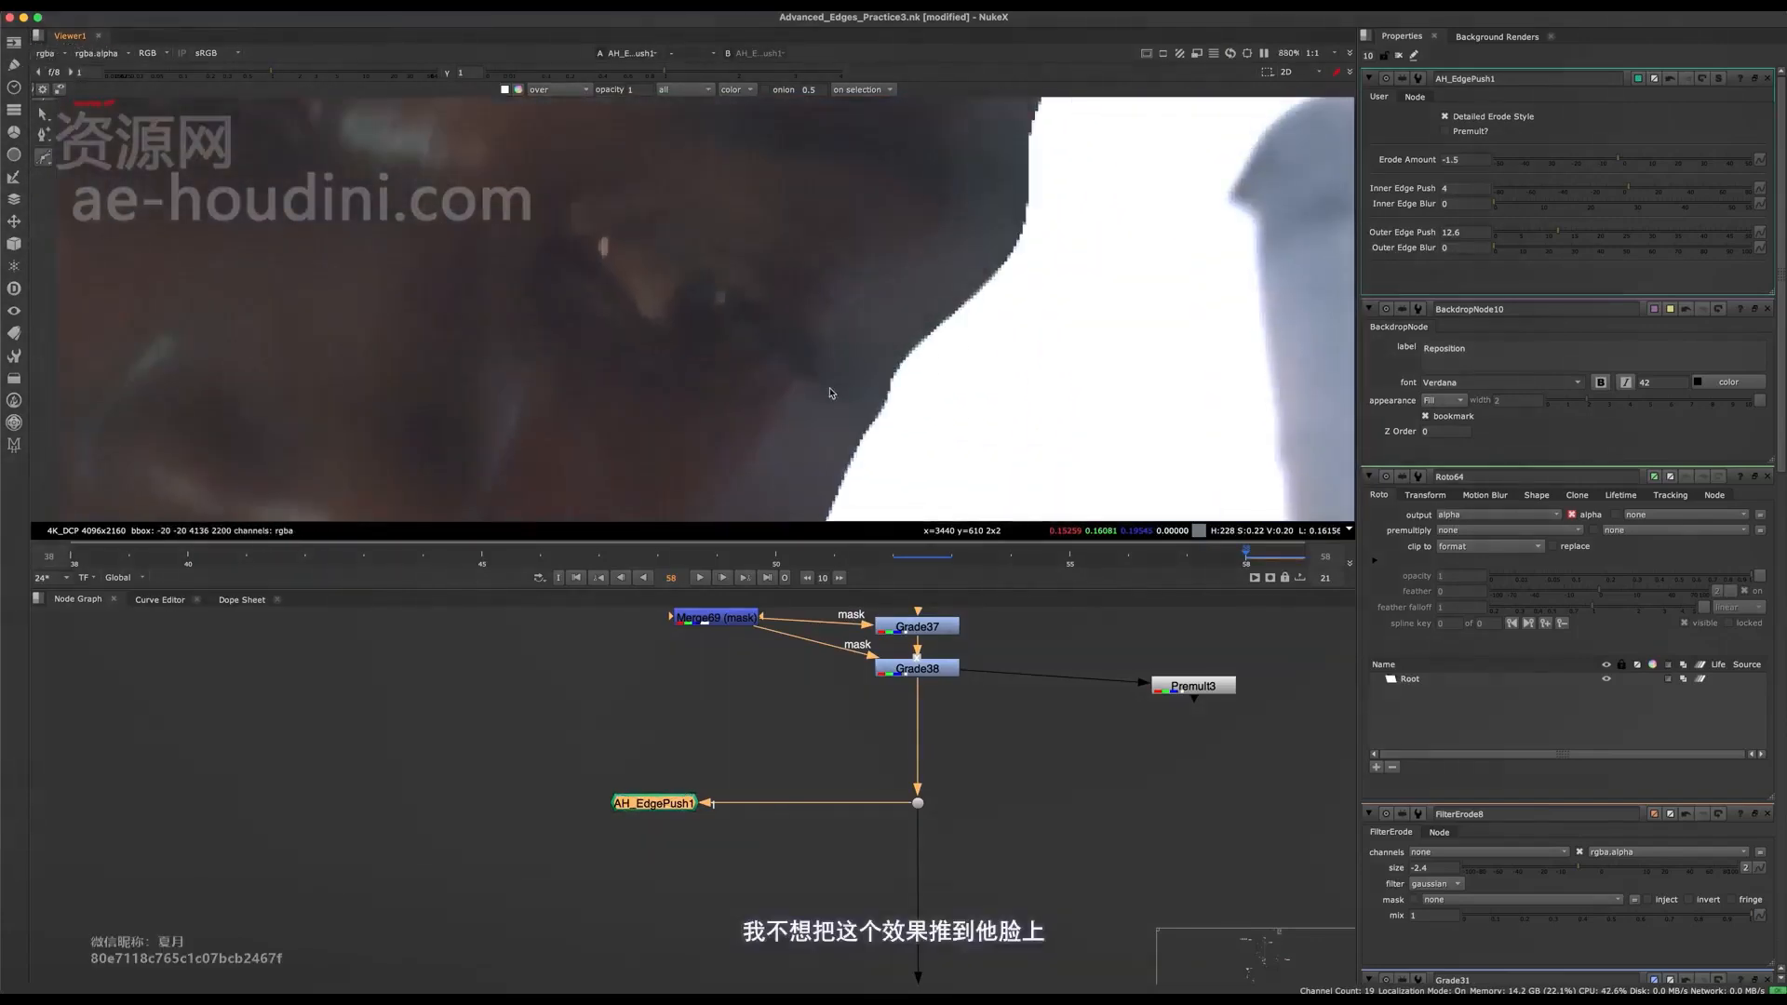
middle_click_drag(856, 362, 792, 541)
key("d")
Toggle AH_EdgePush1 repeatedly to examine the reduced outer push along the brow, crown and ear.
key("d")
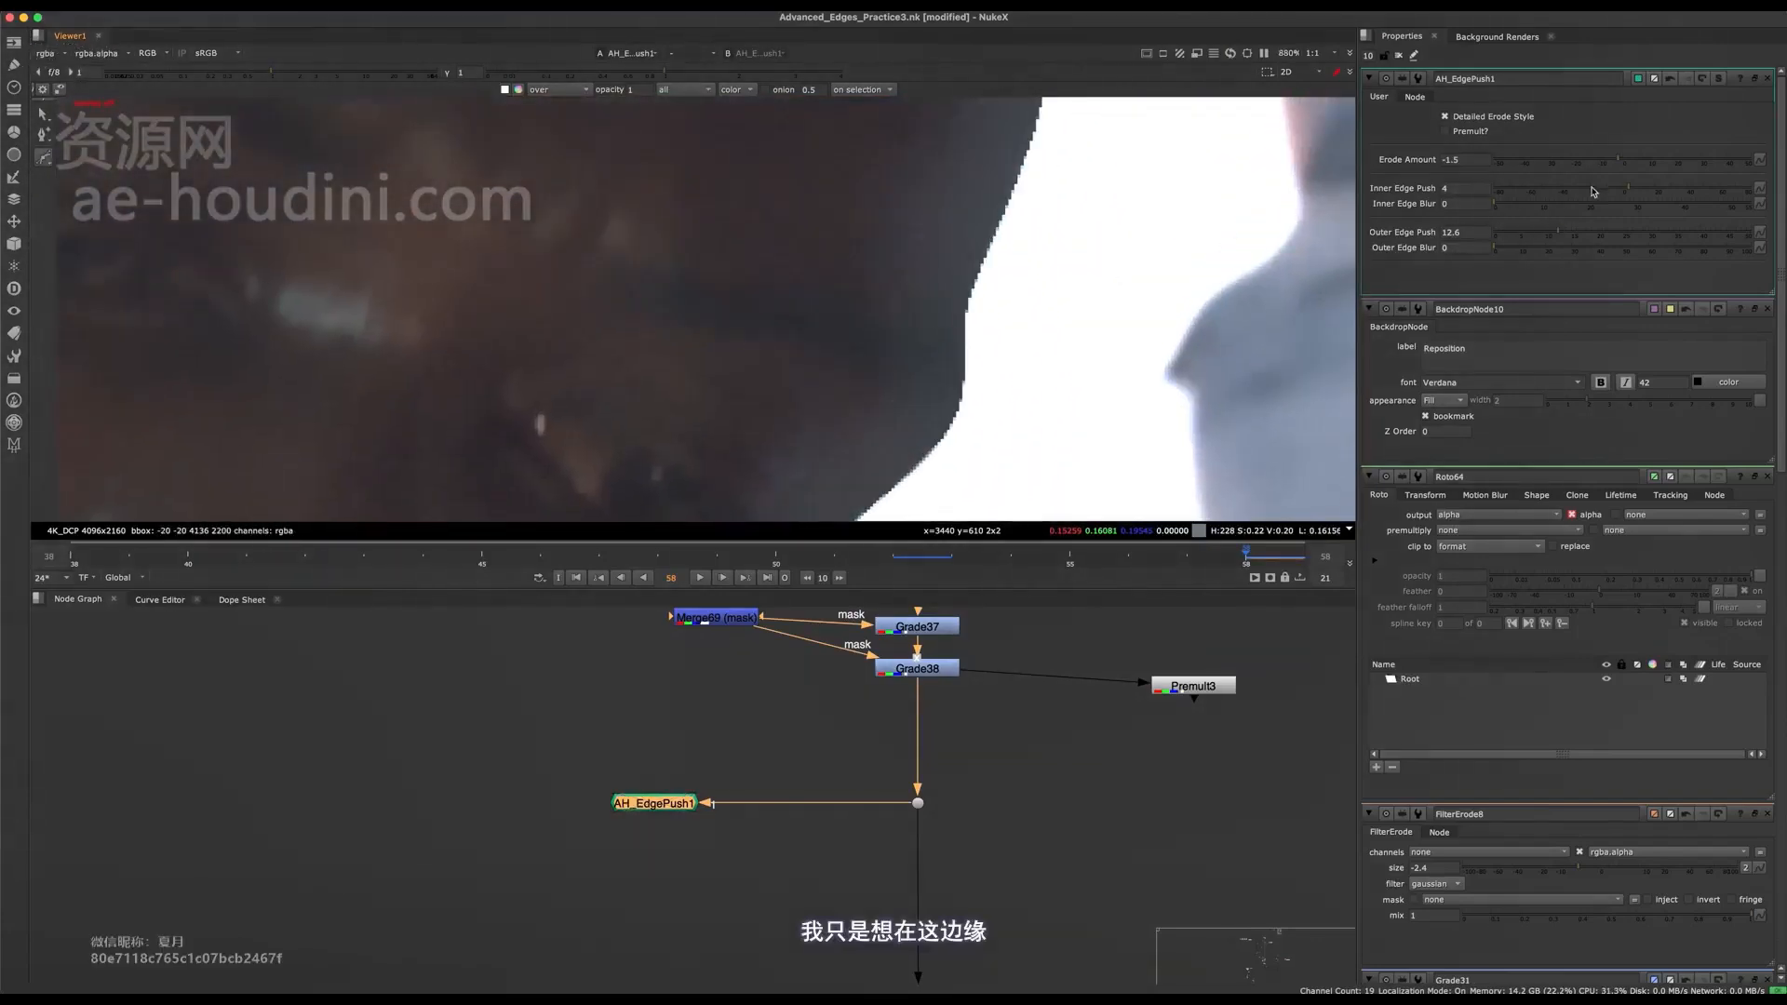
Set AH_EdgePush1's Outer Edge Push to 6, keeping its Inner Edge Push at 4.
left_click_drag(1626, 190, 1524, 224)
key("super+z")
scroll(941, 353, "down", 3)
scroll(941, 354, "down", 5)
scroll(982, 295, "up", 5)
key("d")
key("d")
key("d")
key("d")
key("d")
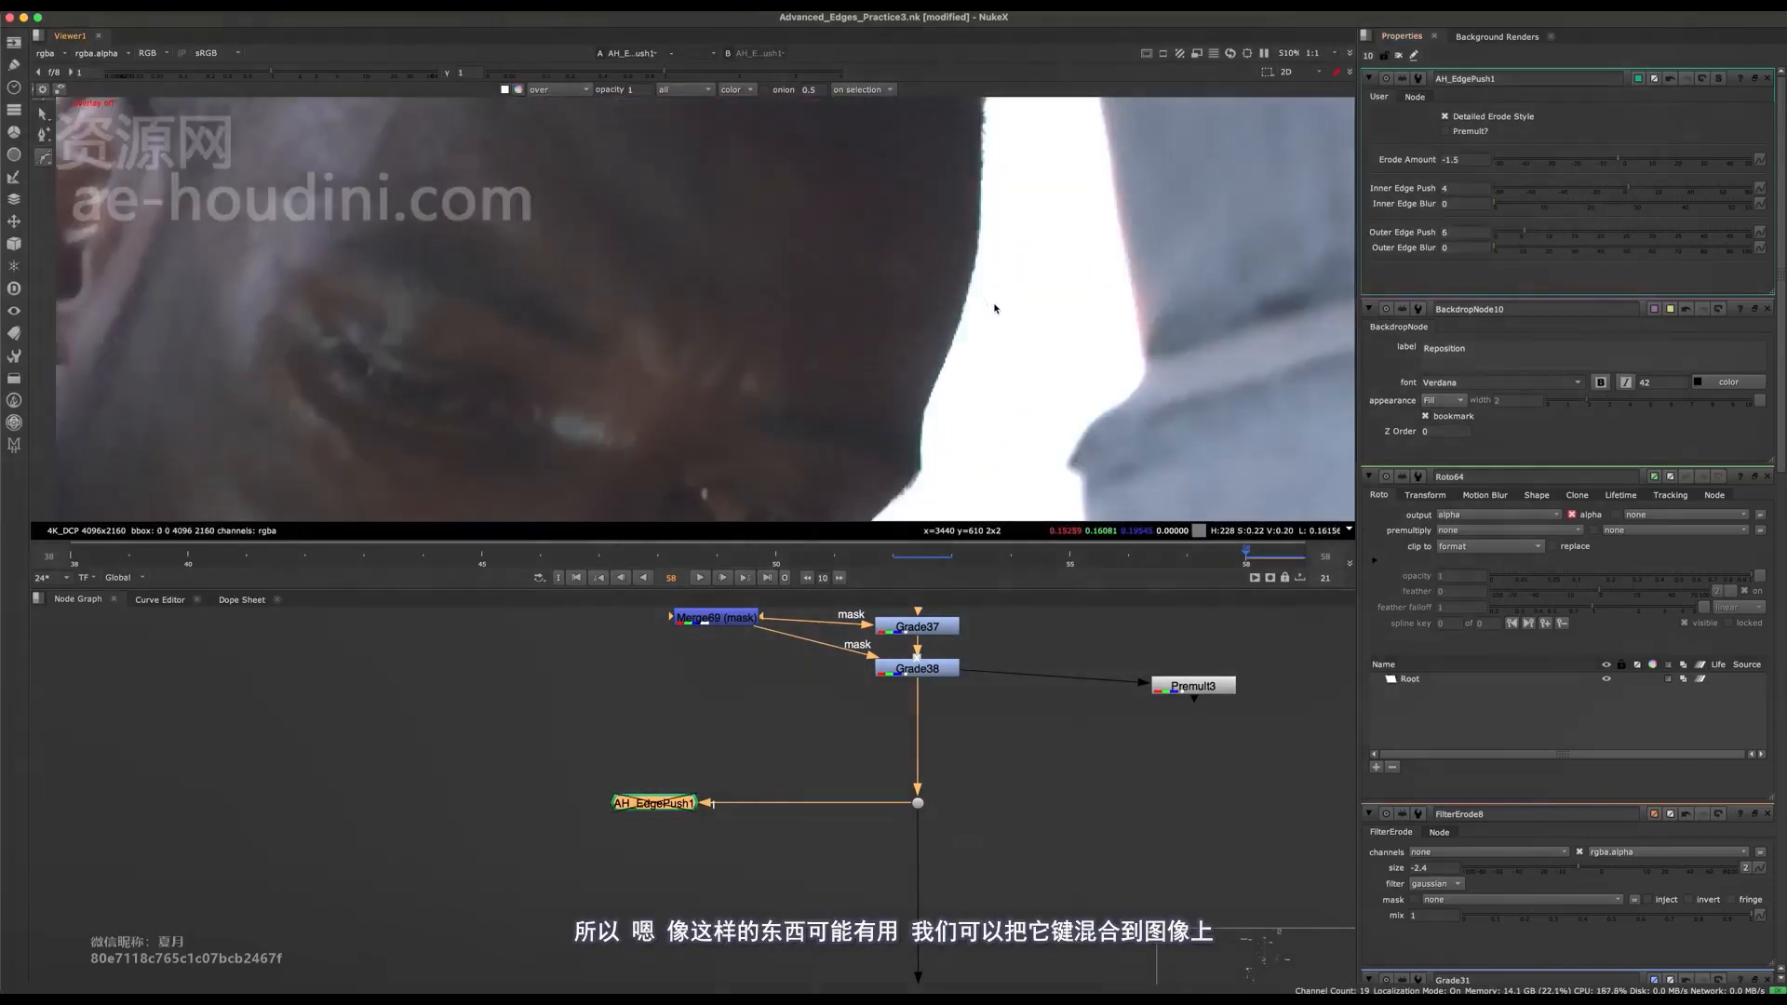
middle_click_drag(983, 324, 979, 498)
key("d")
middle_click_drag(875, 126, 968, 395)
key("d")
key("d")
key("d")
key("d")
middle_click_drag(843, 393, 1003, 228)
key("d")
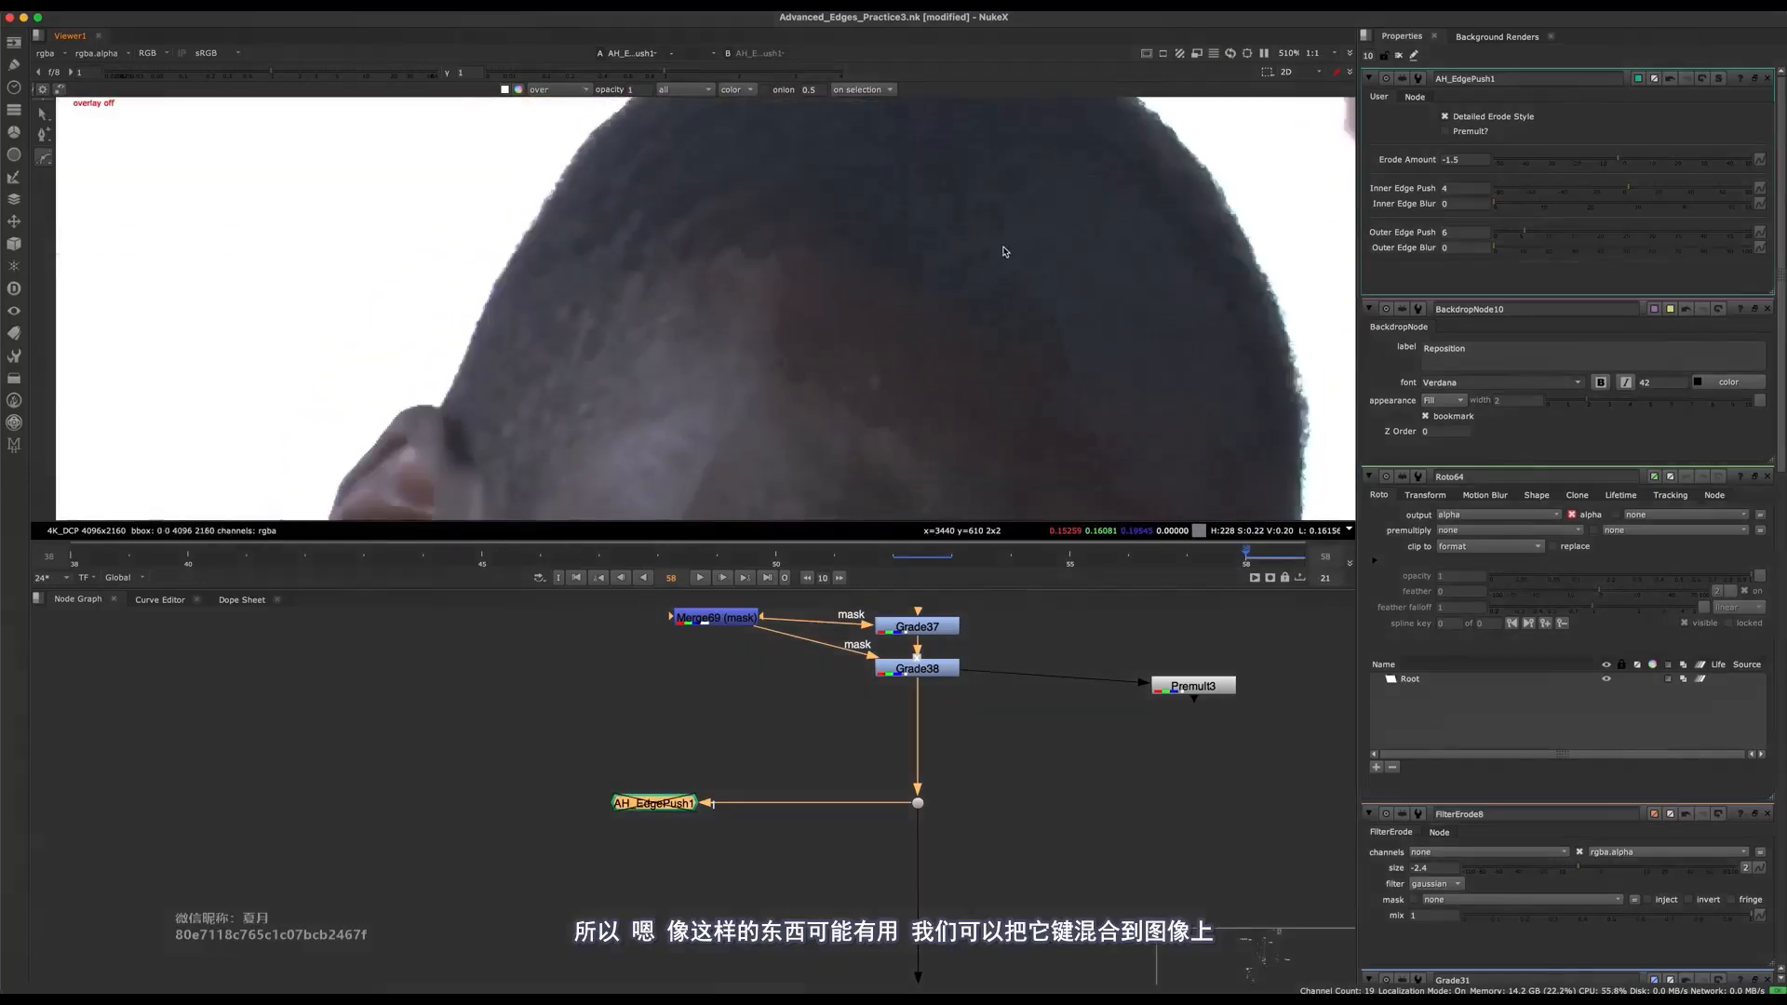
key("d")
Compare the head's edge before AH_EdgePush1 and at its output.
middle_click_drag(1052, 331, 927, 223)
left_click(918, 804)
key("1")
left_click_drag(791, 758, 560, 876)
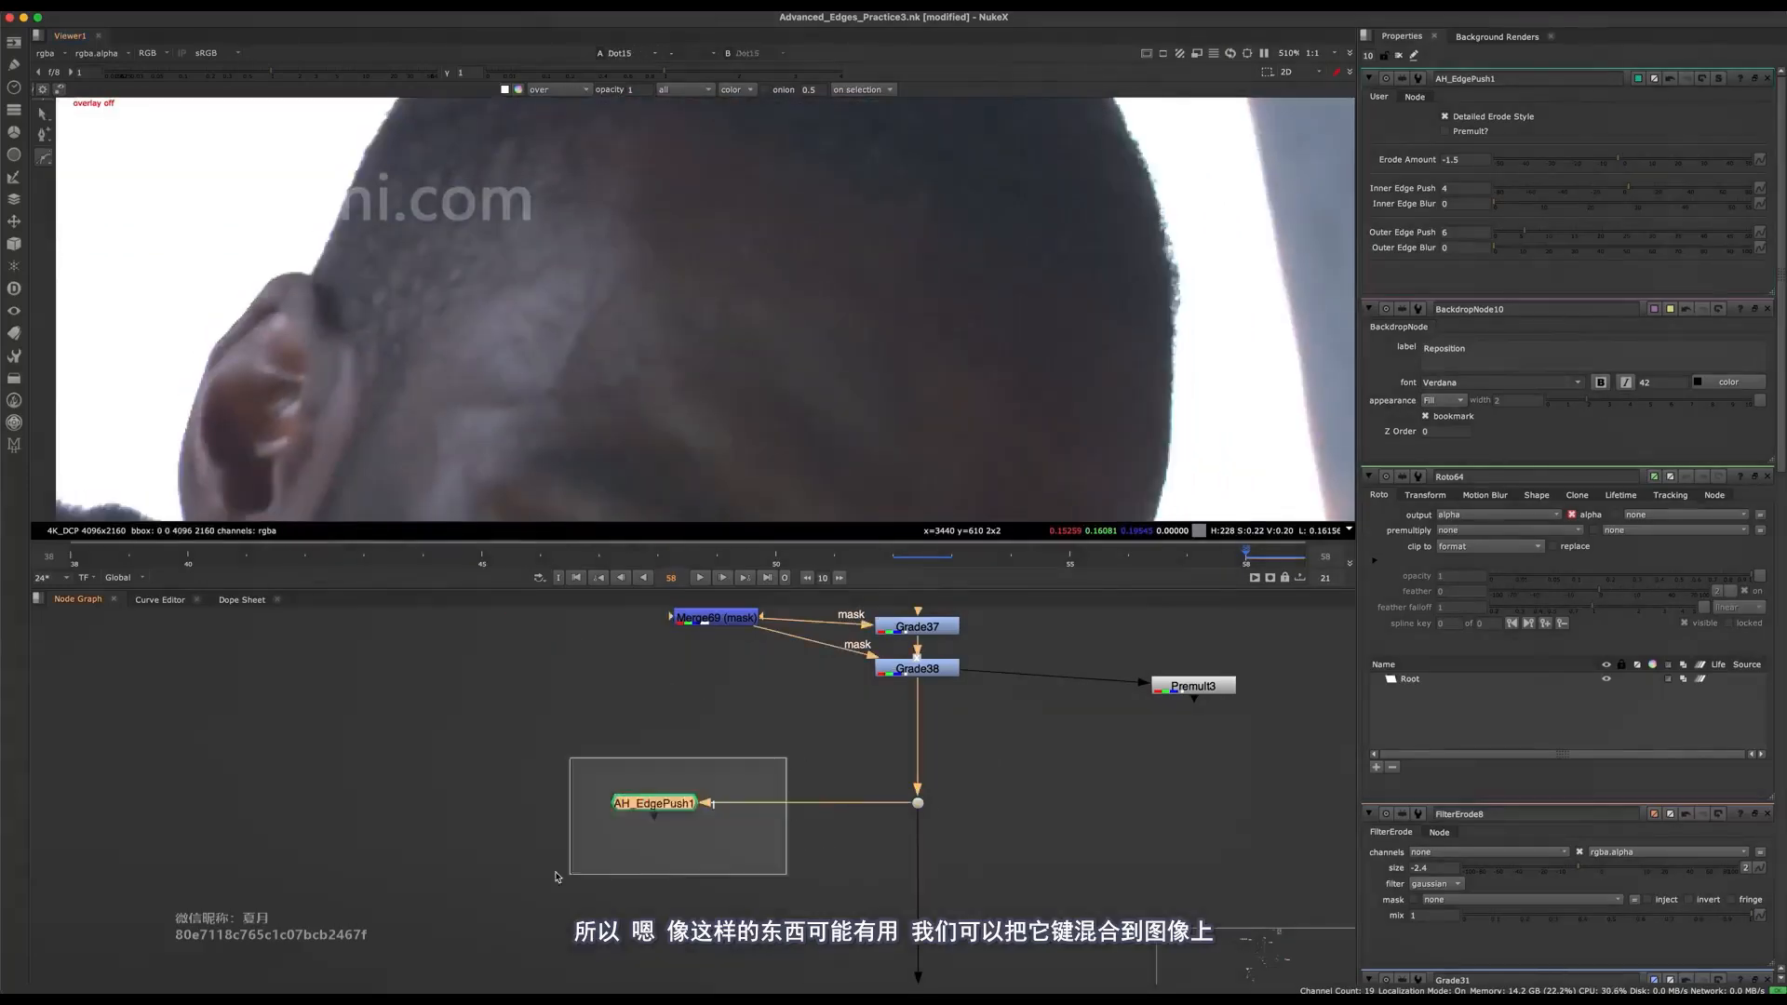
key("1")
Insert a Keymix into the main pipe below the grades with AH_EdgePush1 as input A, and set its channels to rgb.
left_click(791, 744)
middle_click_drag(802, 742, 742, 670)
scroll(779, 657, "down", 8)
key("f")
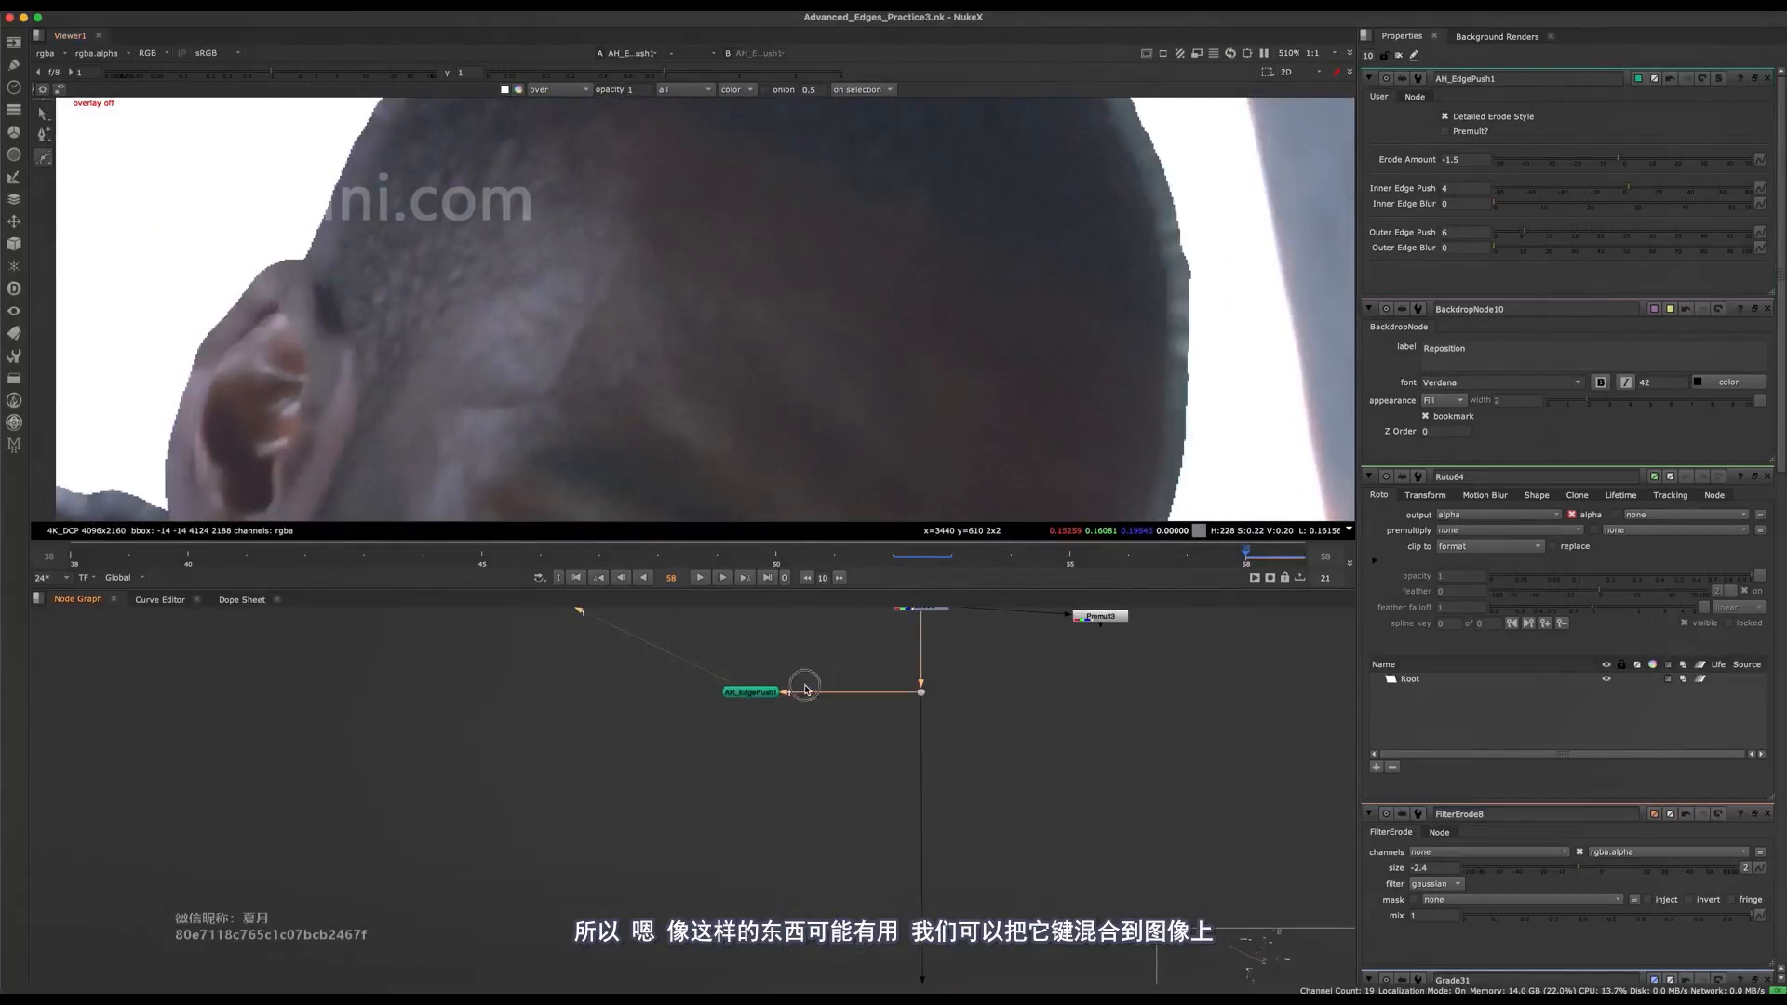
key("Tab")
type("keym")
key("Return")
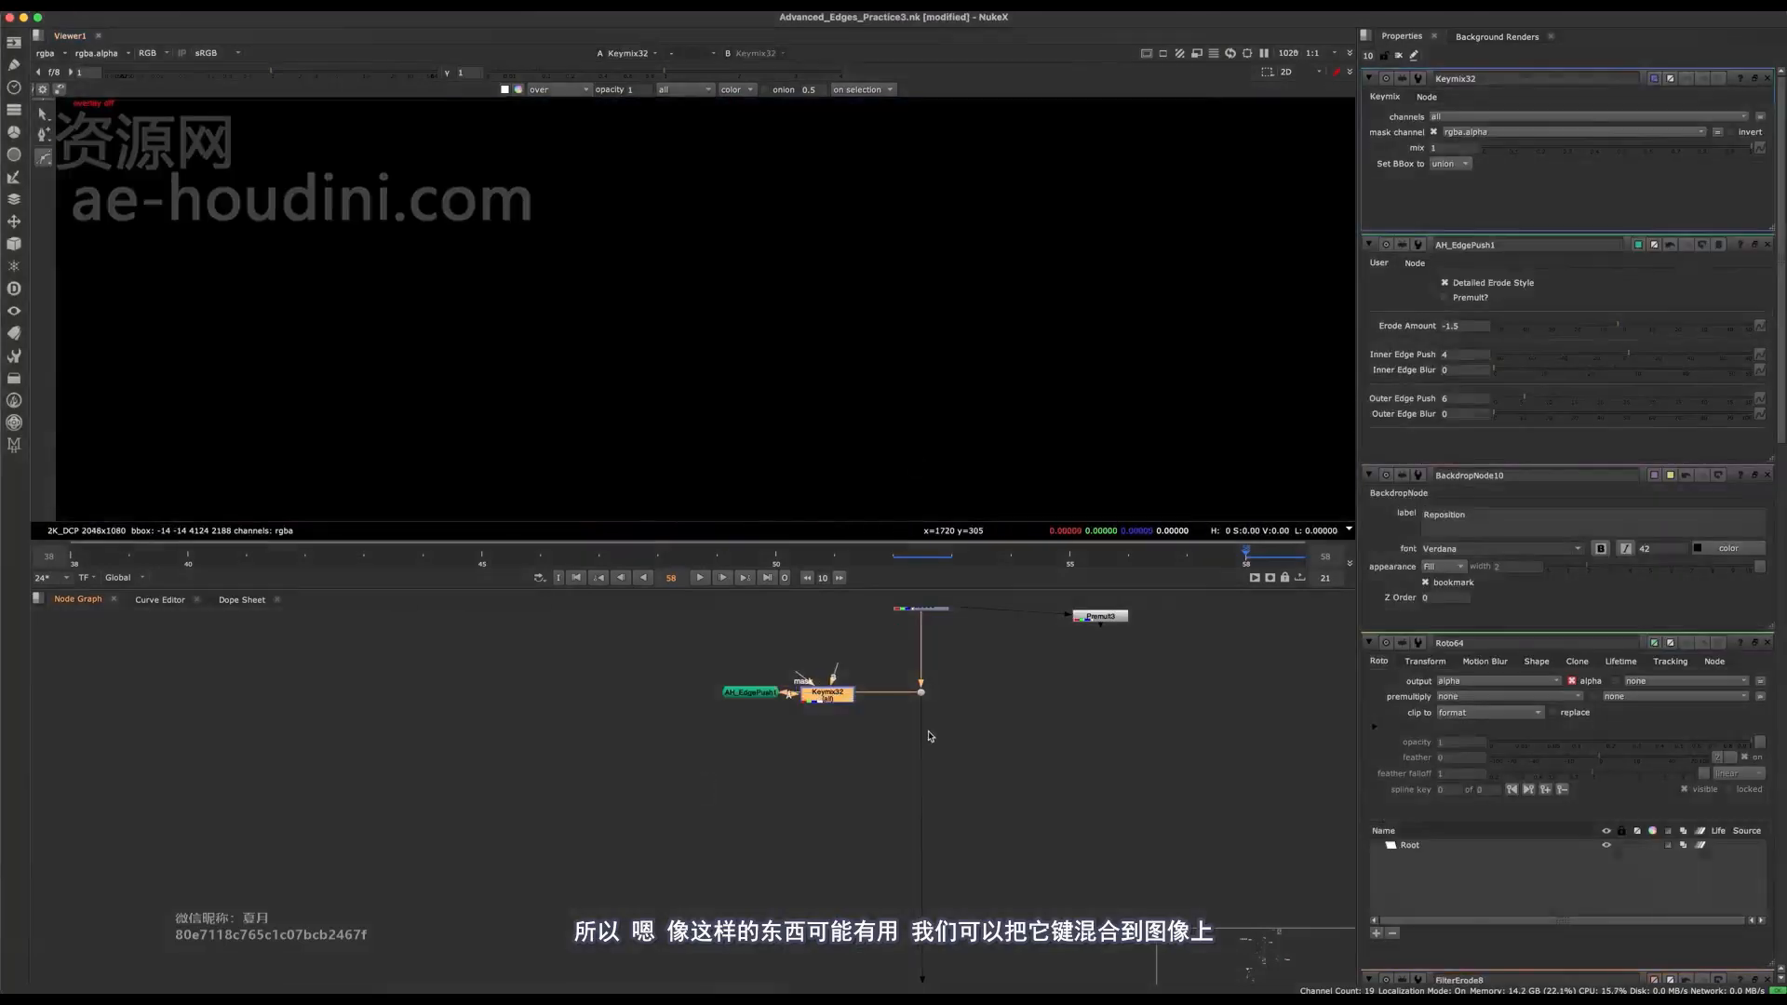
left_click_drag(825, 700, 922, 801)
scroll(936, 799, "up", 5)
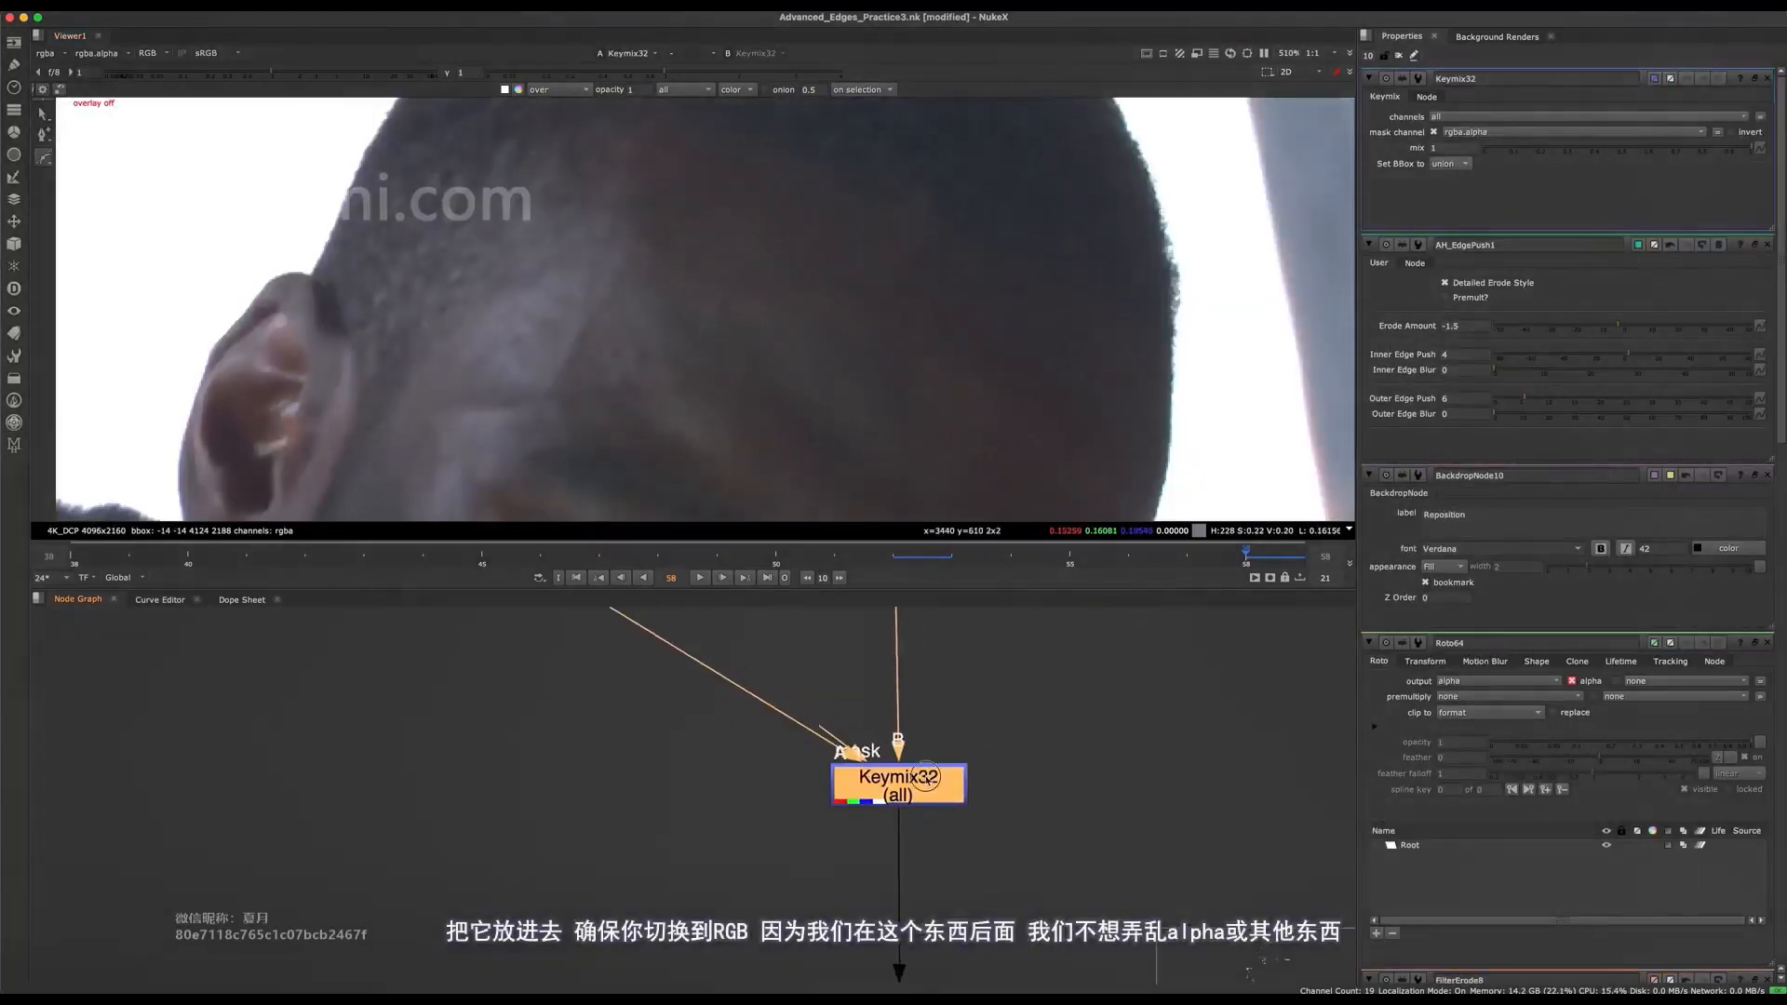
left_click(1475, 118)
left_click(1472, 164)
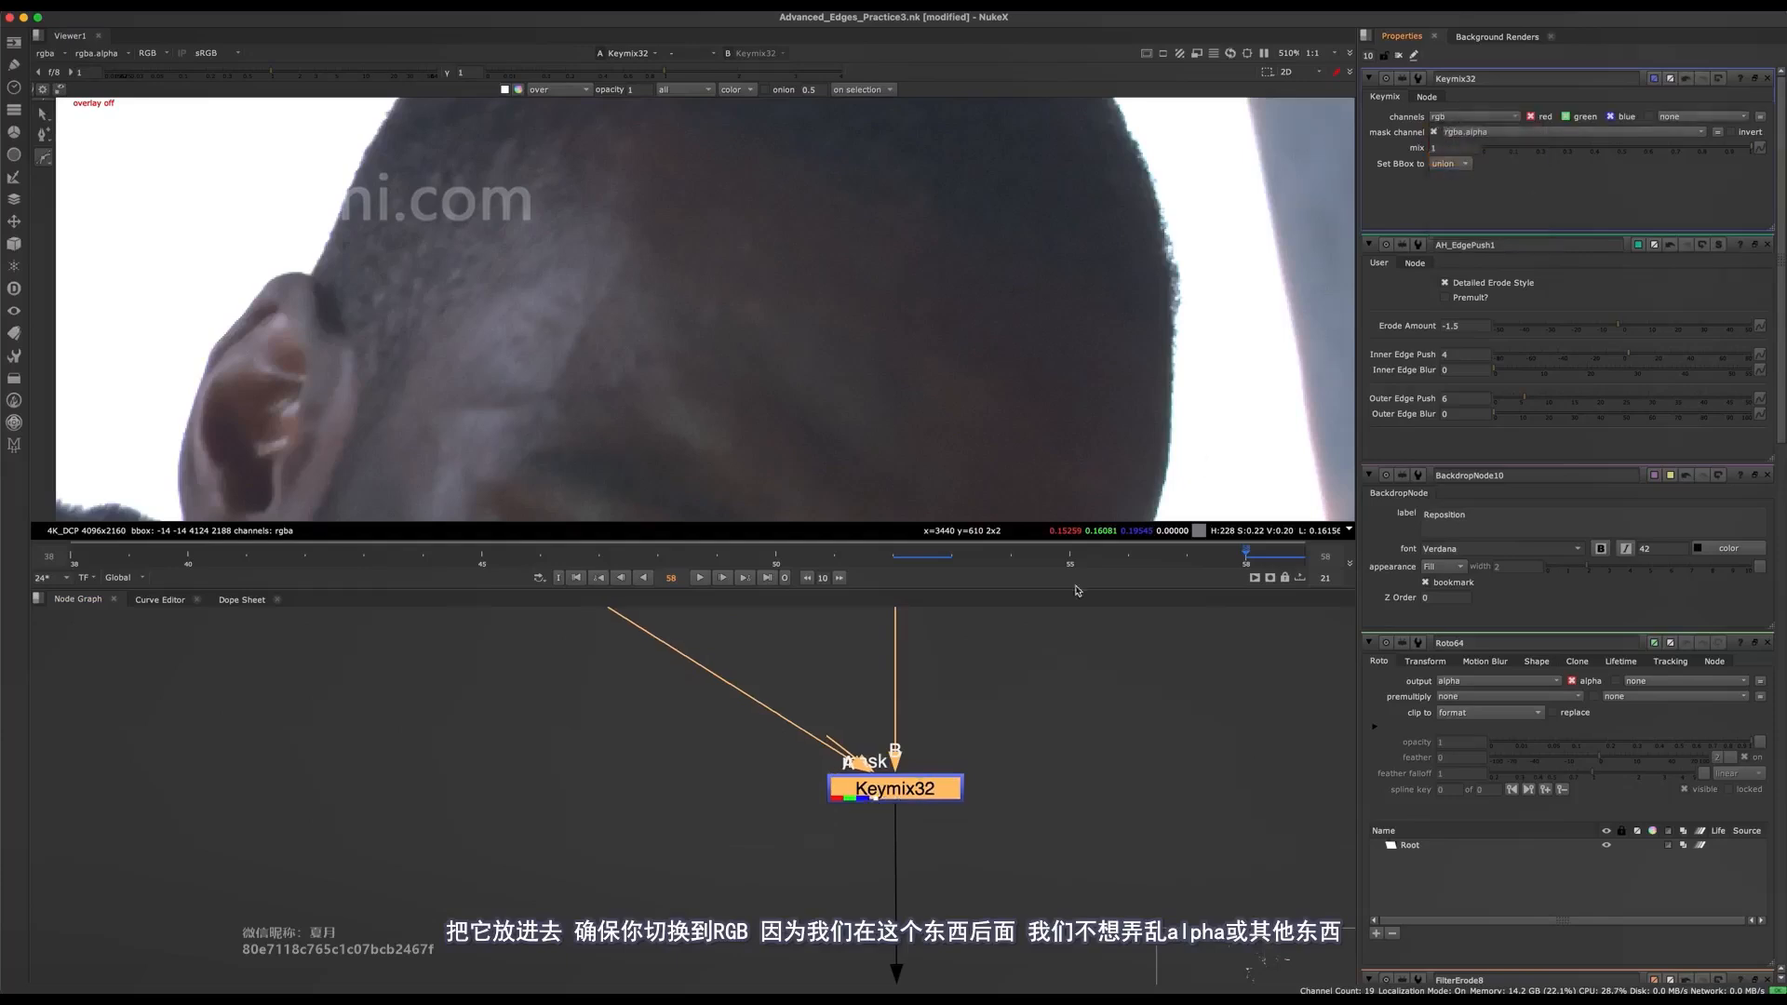
Create a Roto node beside the main pipe and connect it to the mask input of Keymix32.
scroll(820, 856, "down", 5)
key("space")
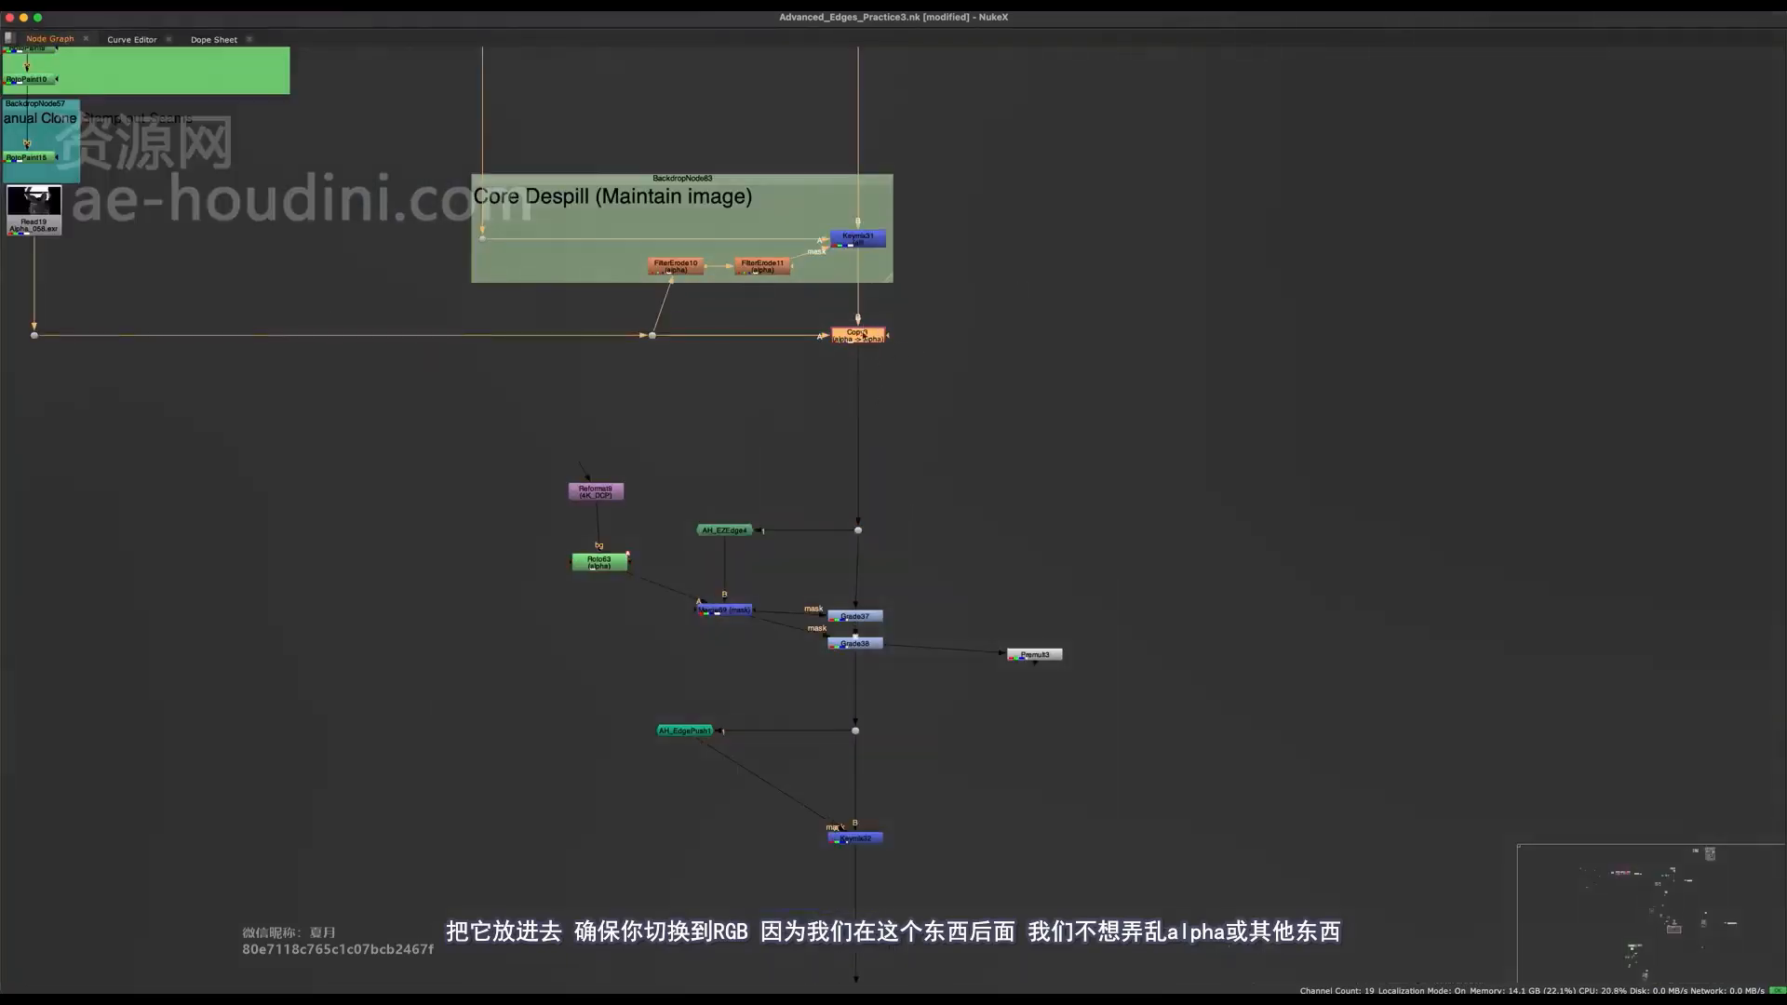
scroll(837, 826, "up", 5)
key("o")
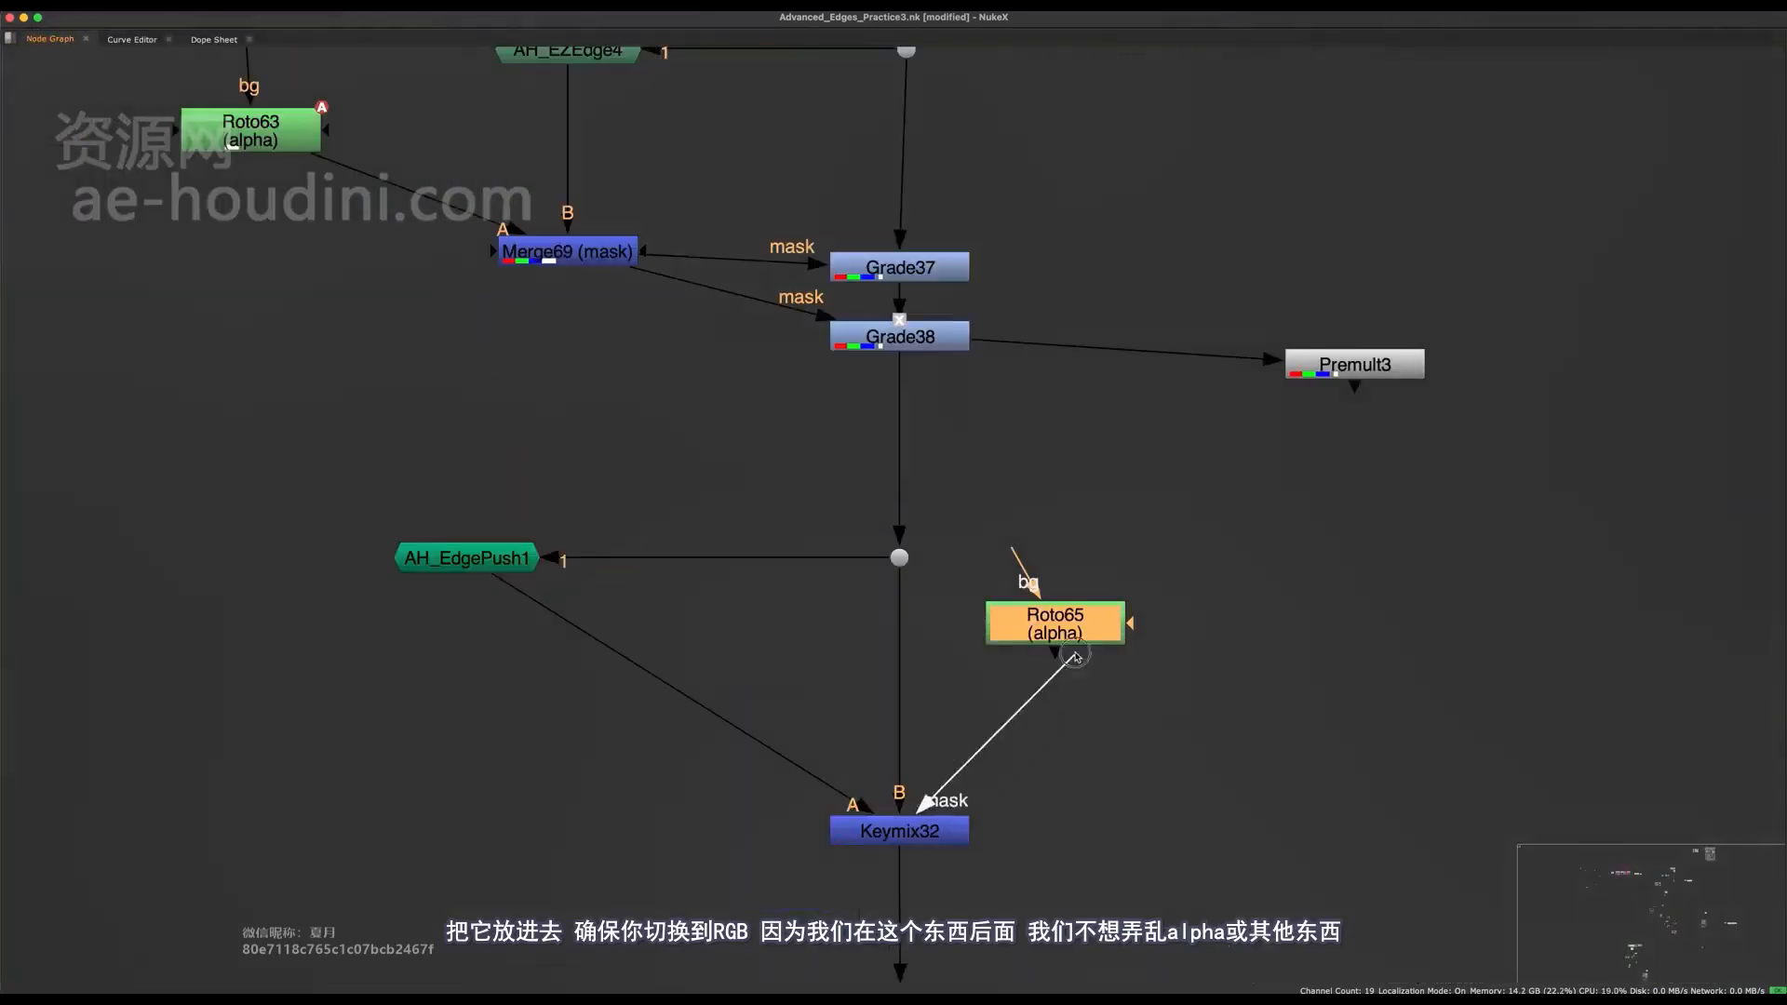
left_click_drag(1075, 656, 1145, 709)
Paste a copy of the 4K_DCP Reformat node and place it above Roto65, feeding its bg input.
scroll(1073, 656, "down", 5)
middle_click_drag(816, 261, 824, 380)
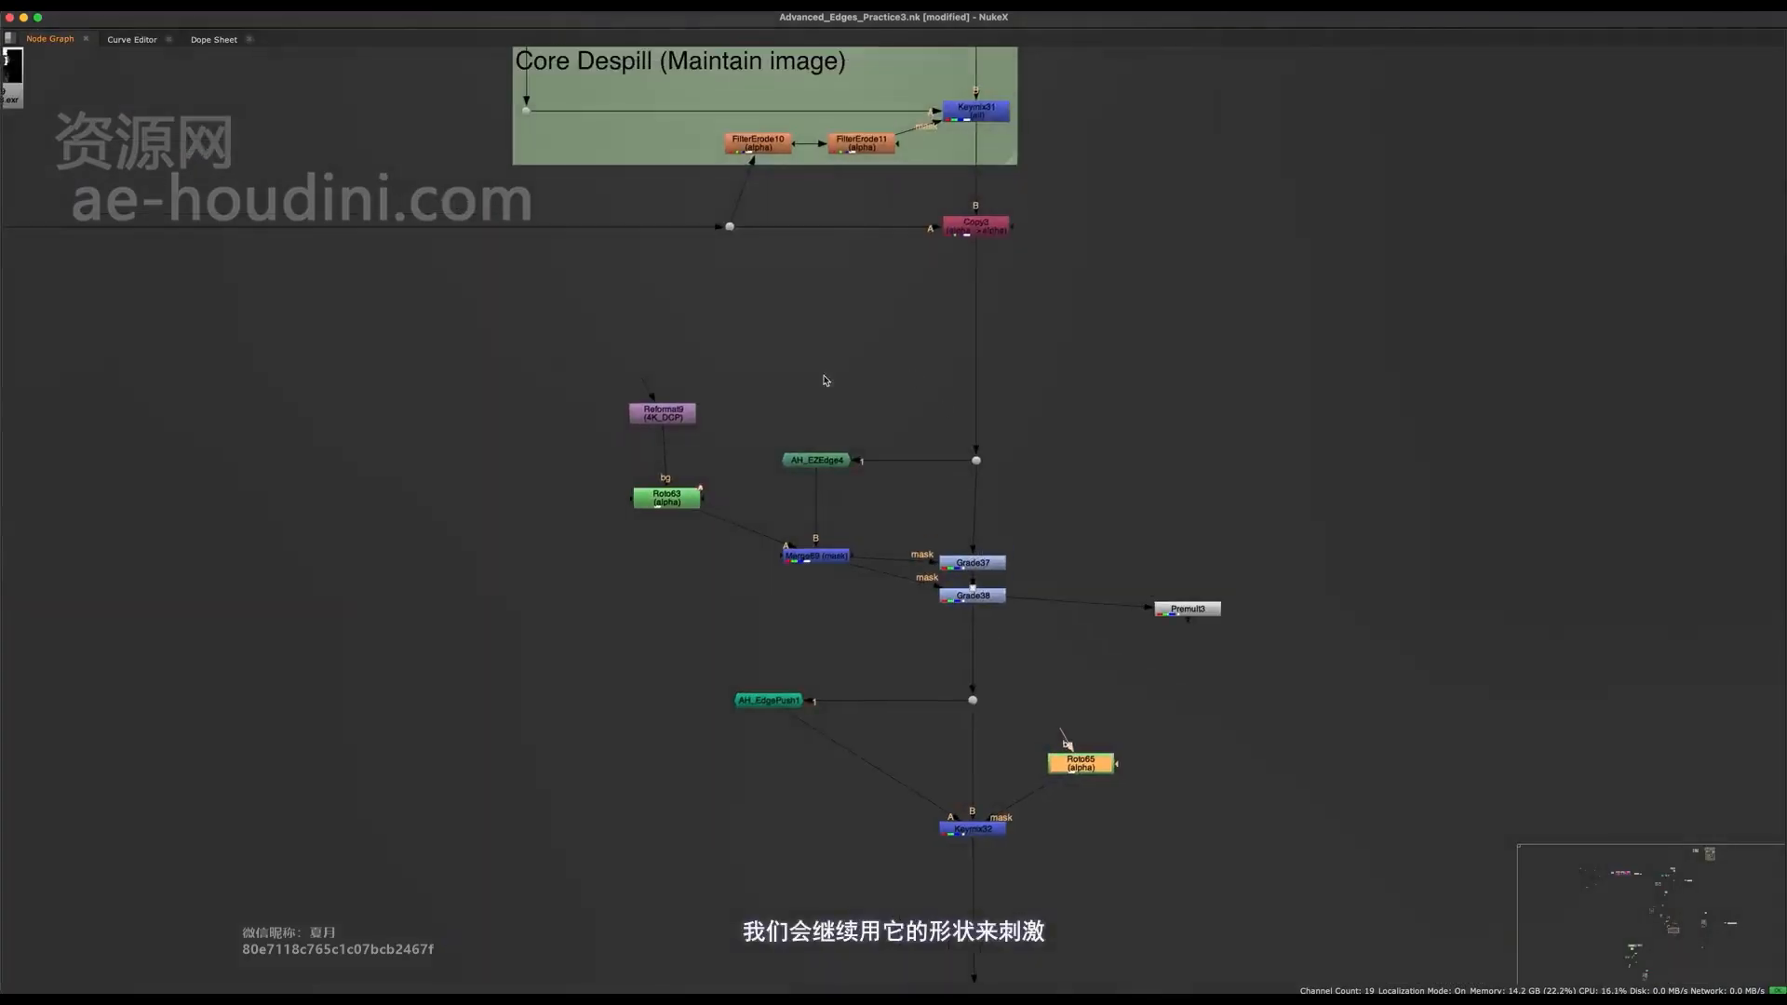
scroll(1061, 824, "up", 5)
left_click(1089, 678)
key("super+v")
left_click_drag(1060, 655, 1084, 617)
left_click_drag(1085, 617, 1100, 615)
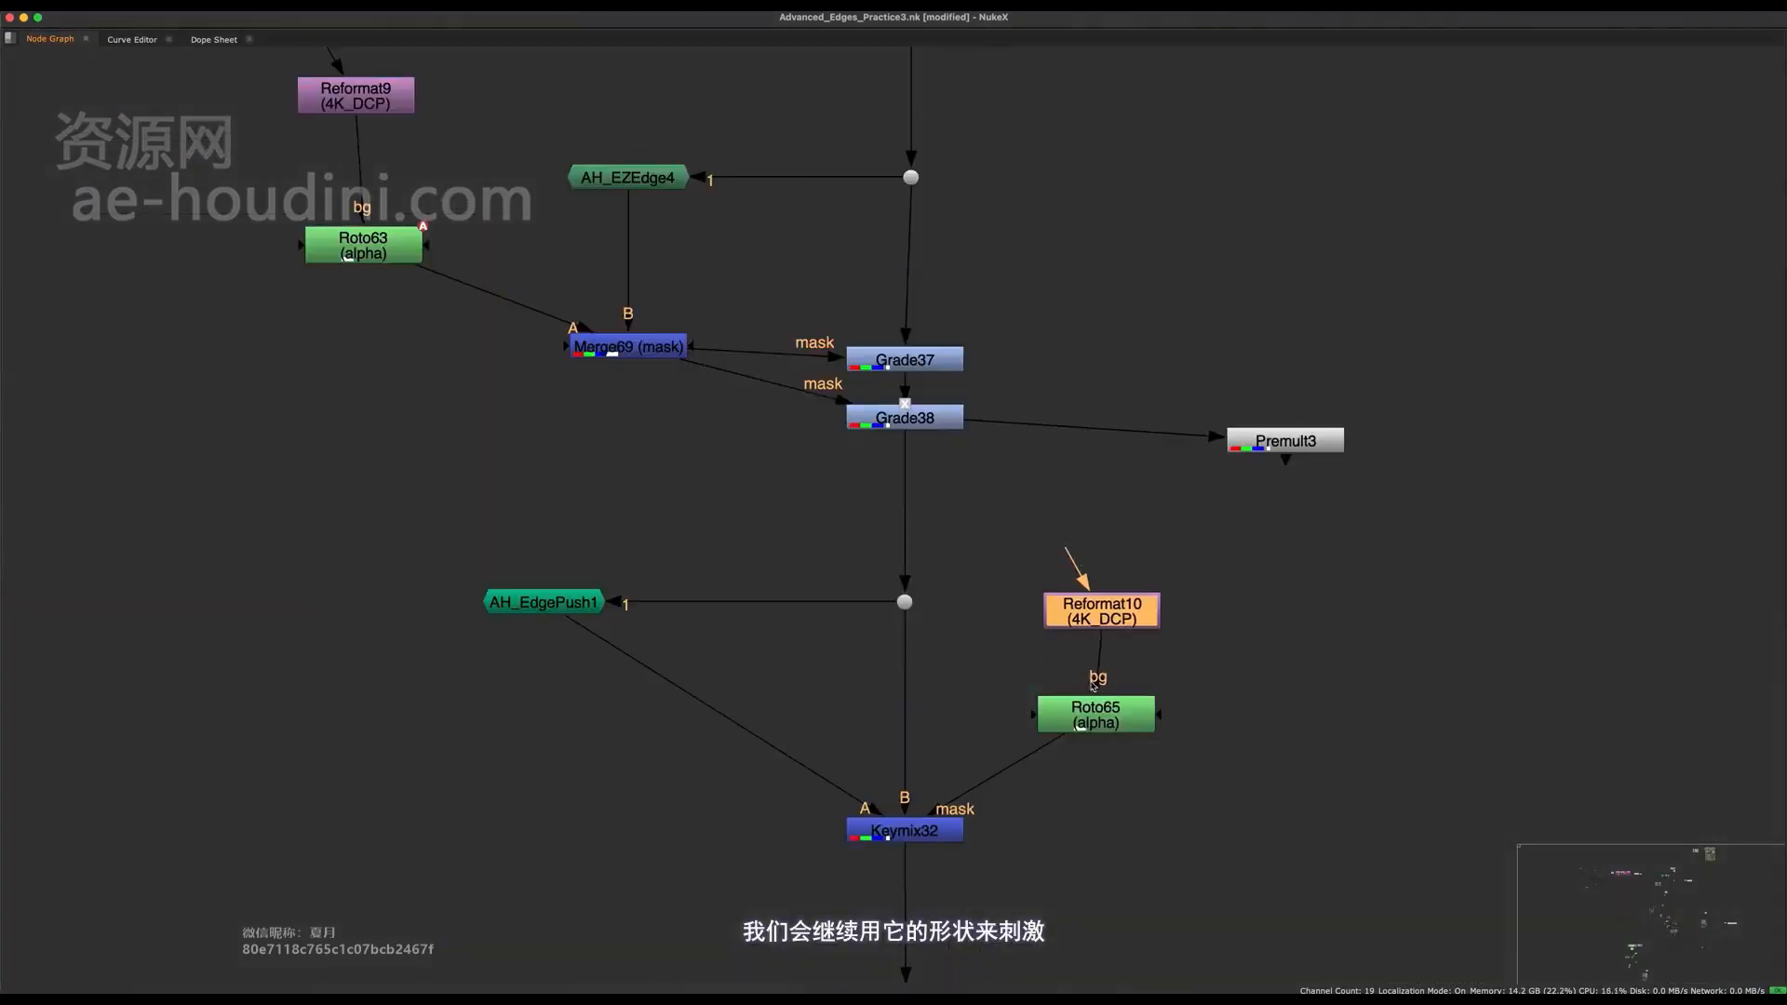
Draw a closed Bezier shape in Roto65 around the crown, forehead and face edge on the side facing the pillar.
left_click(1096, 715)
key("space")
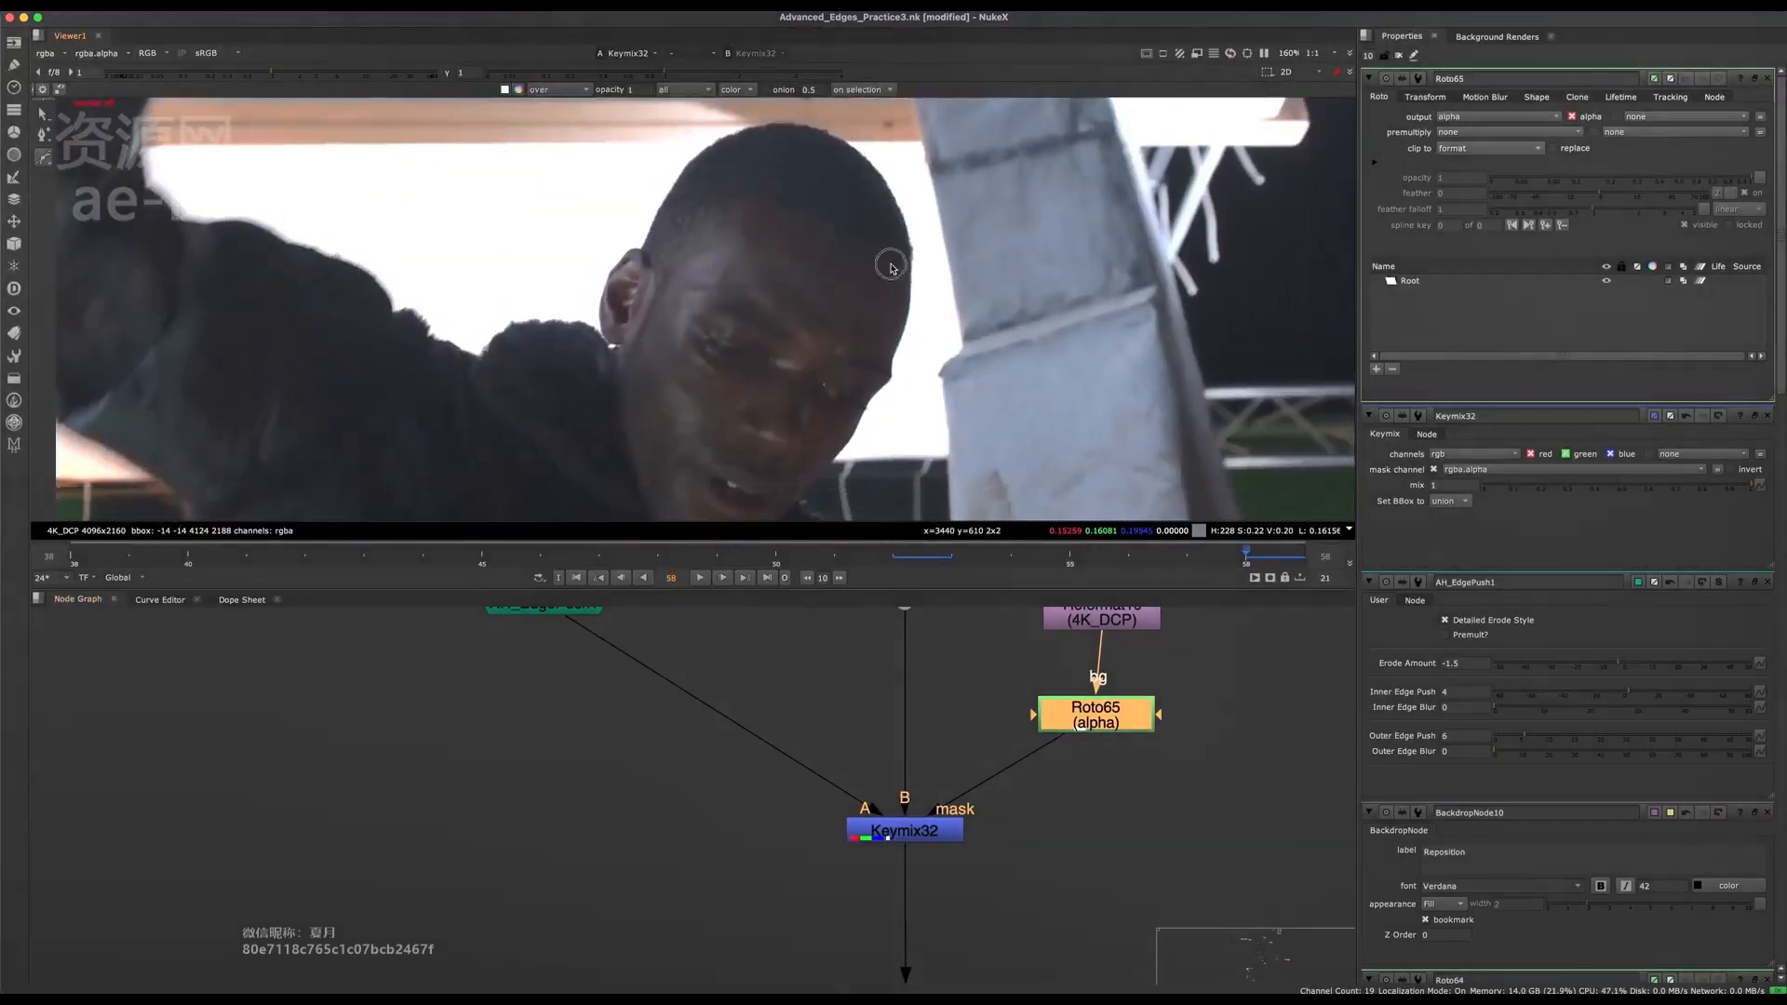
left_click(862, 300)
left_click_drag(786, 431, 788, 442)
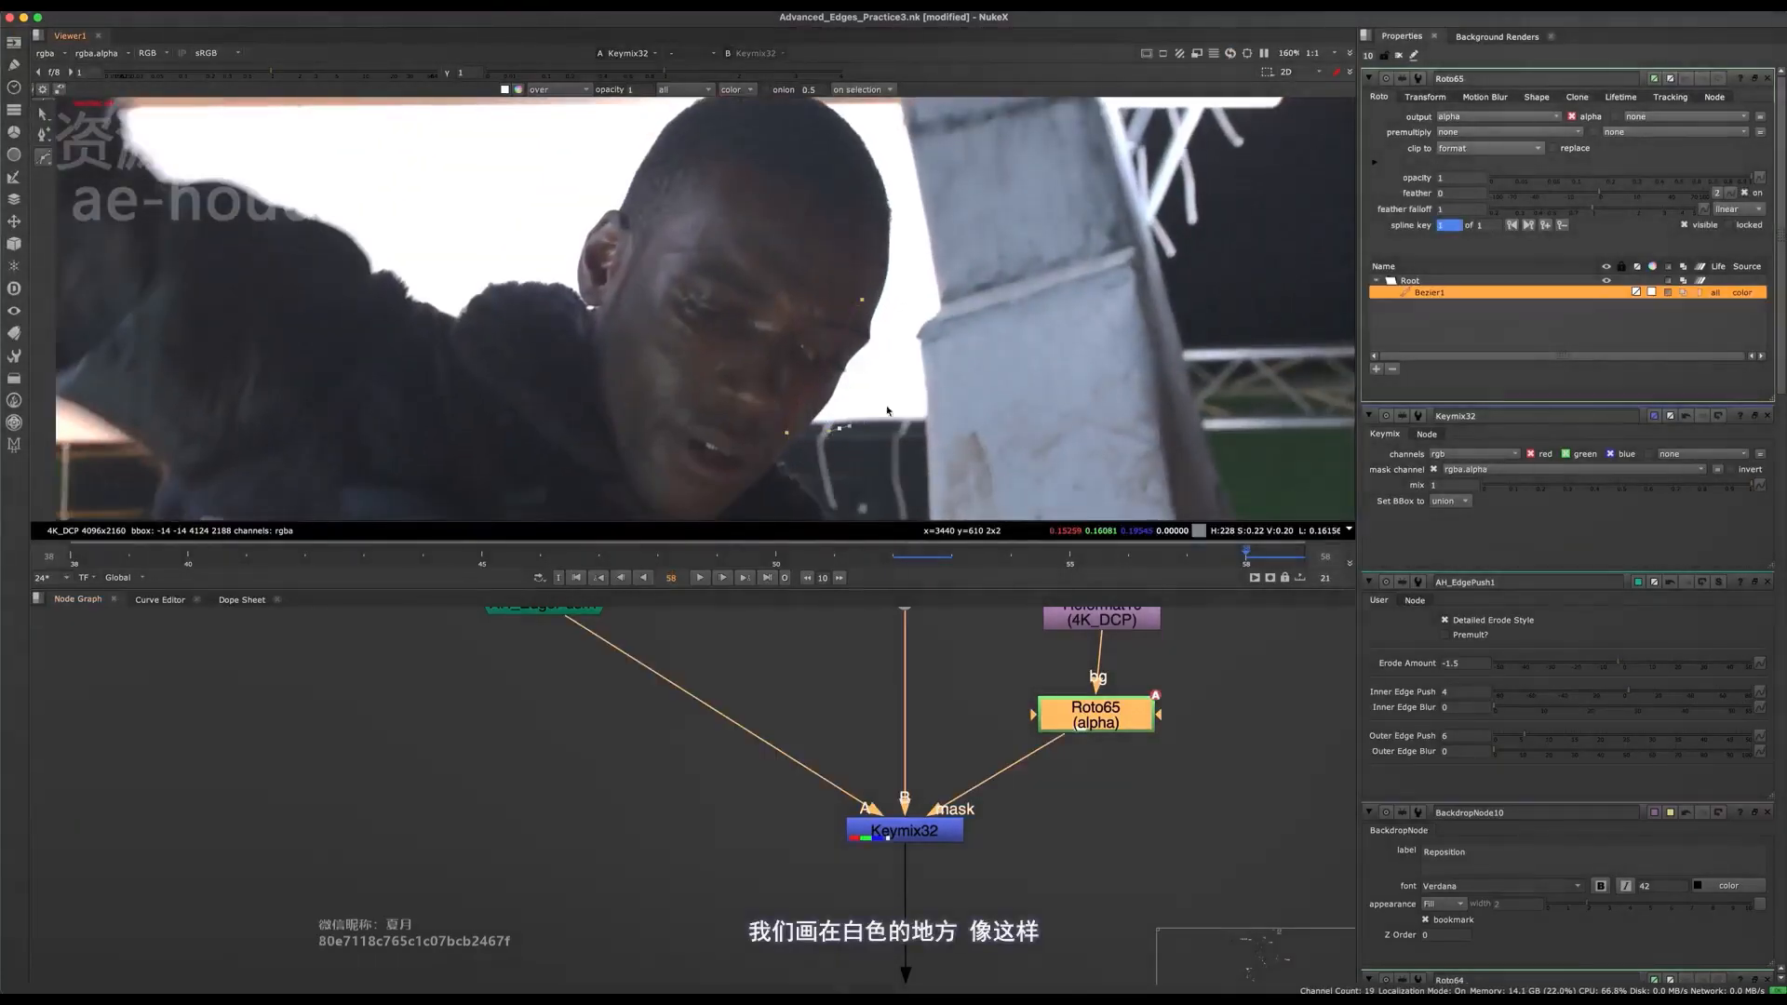
middle_click_drag(818, 184, 827, 265)
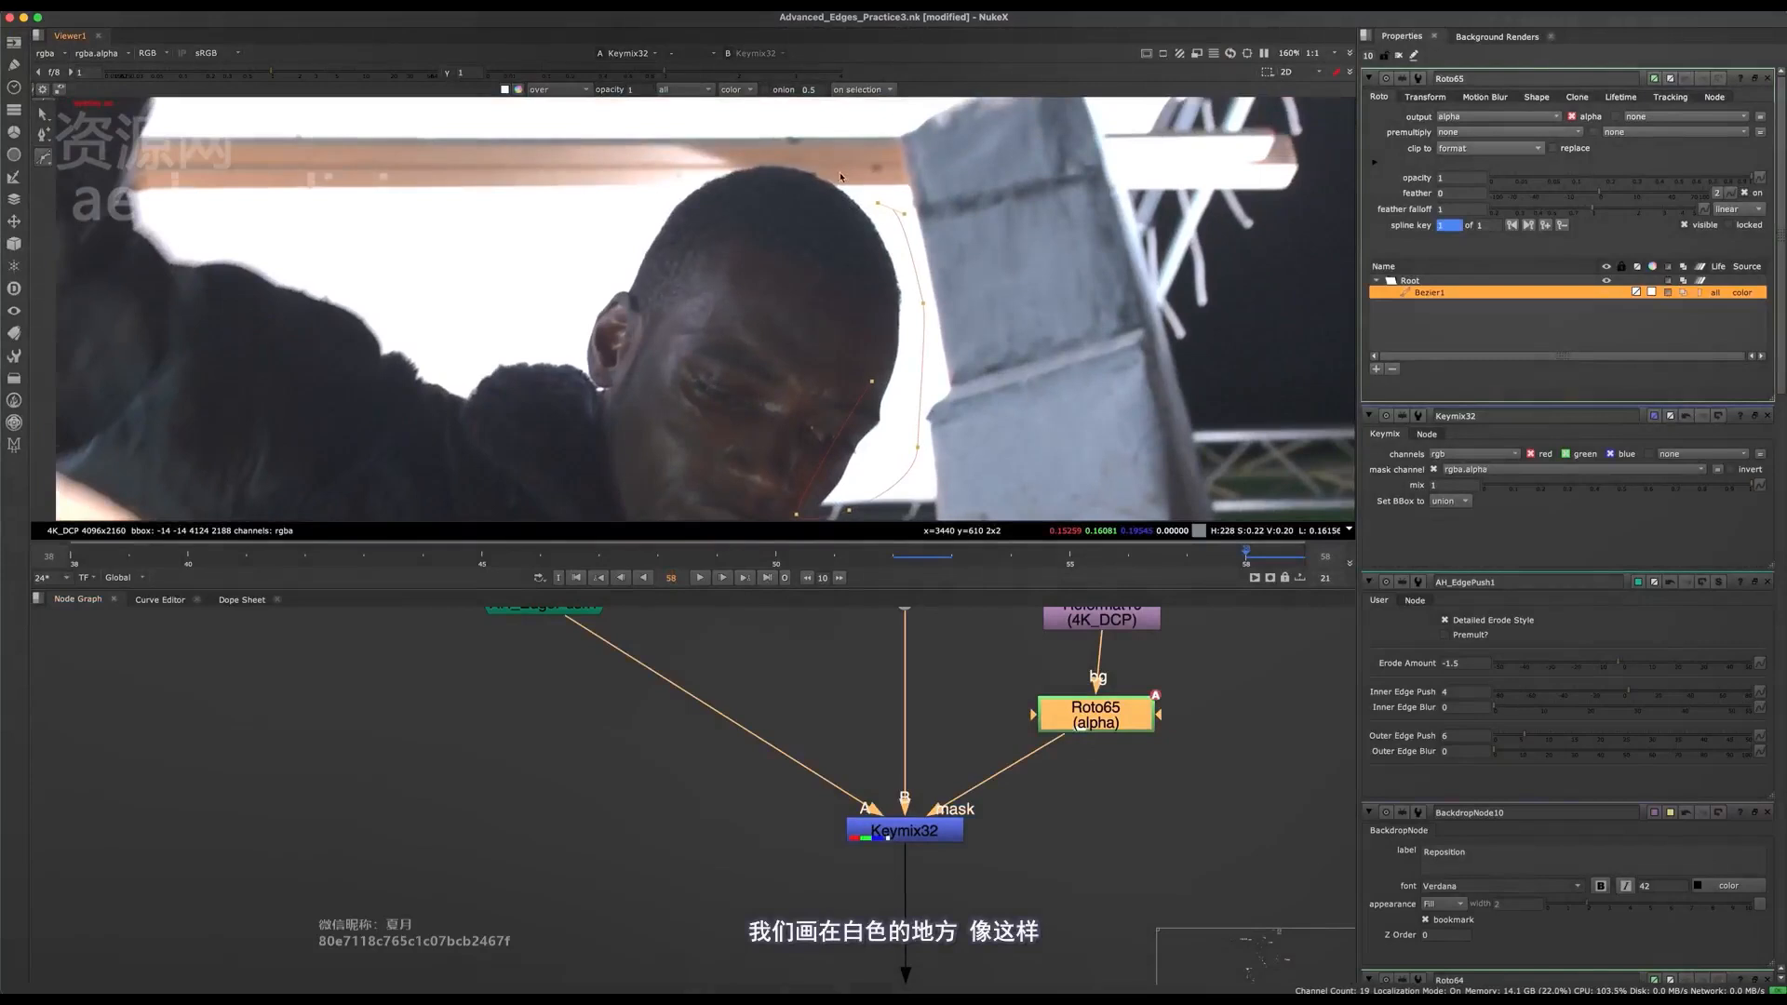
left_click(864, 324)
left_click(873, 381)
View the Merge35 composite without the roto overlay and examine the bright rim along the face.
scroll(822, 826, "down", 10)
mouse_move(968, 961)
middle_mouse_down()
mouse_move(835, 814)
mouse_move(635, 671)
middle_mouse_up()
left_click_drag(667, 701, 319, 818)
left_click_drag(648, 646, 327, 857)
key("1")
middle_click_drag(902, 741, 642, 740)
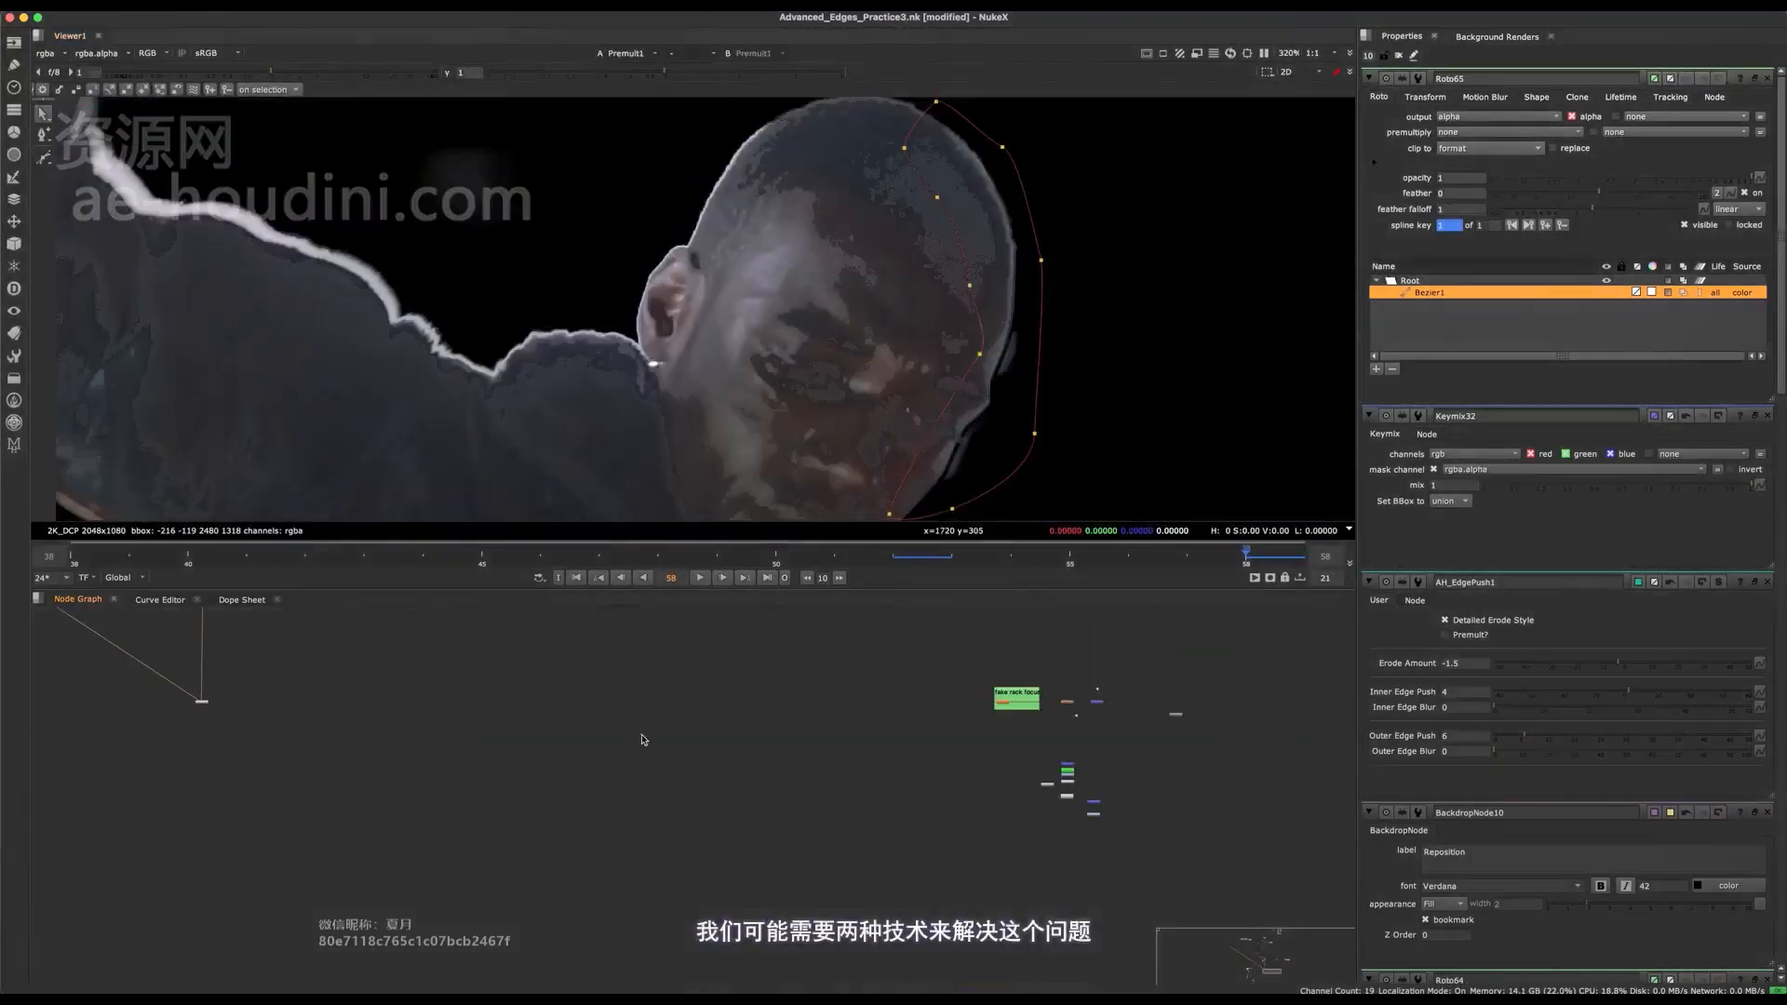
scroll(1070, 680, "up", 3)
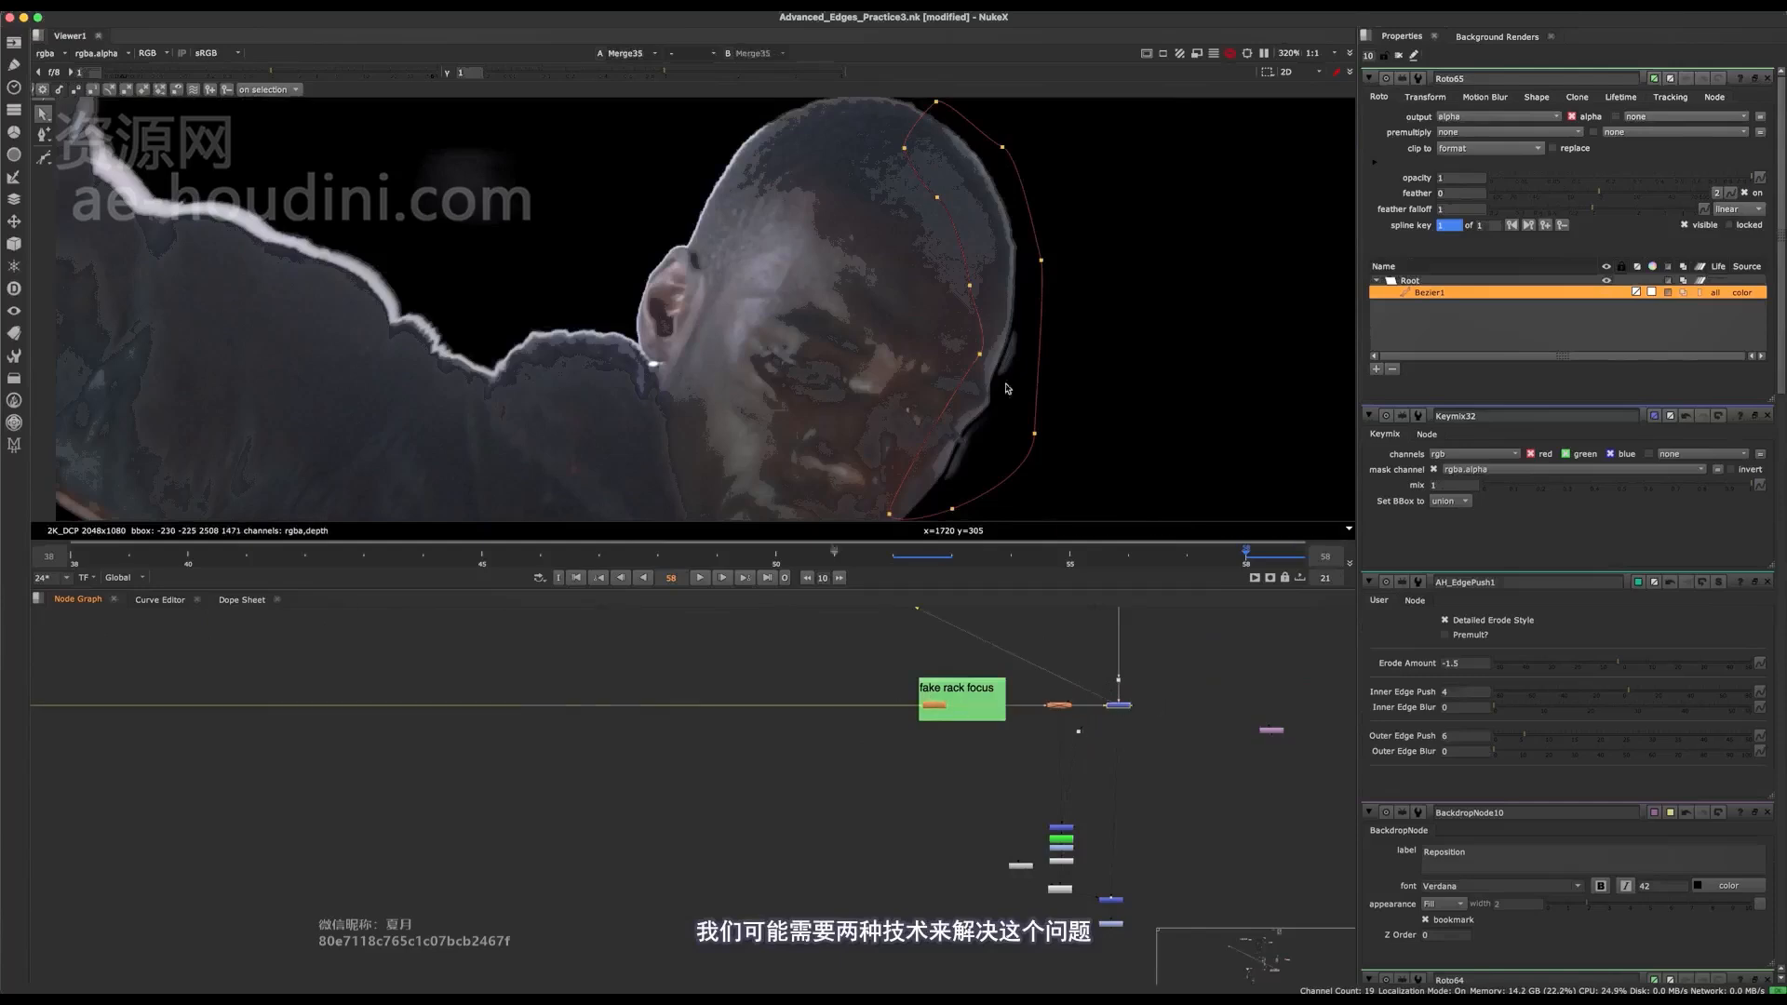
key("q")
scroll(1005, 731, "down", 3)
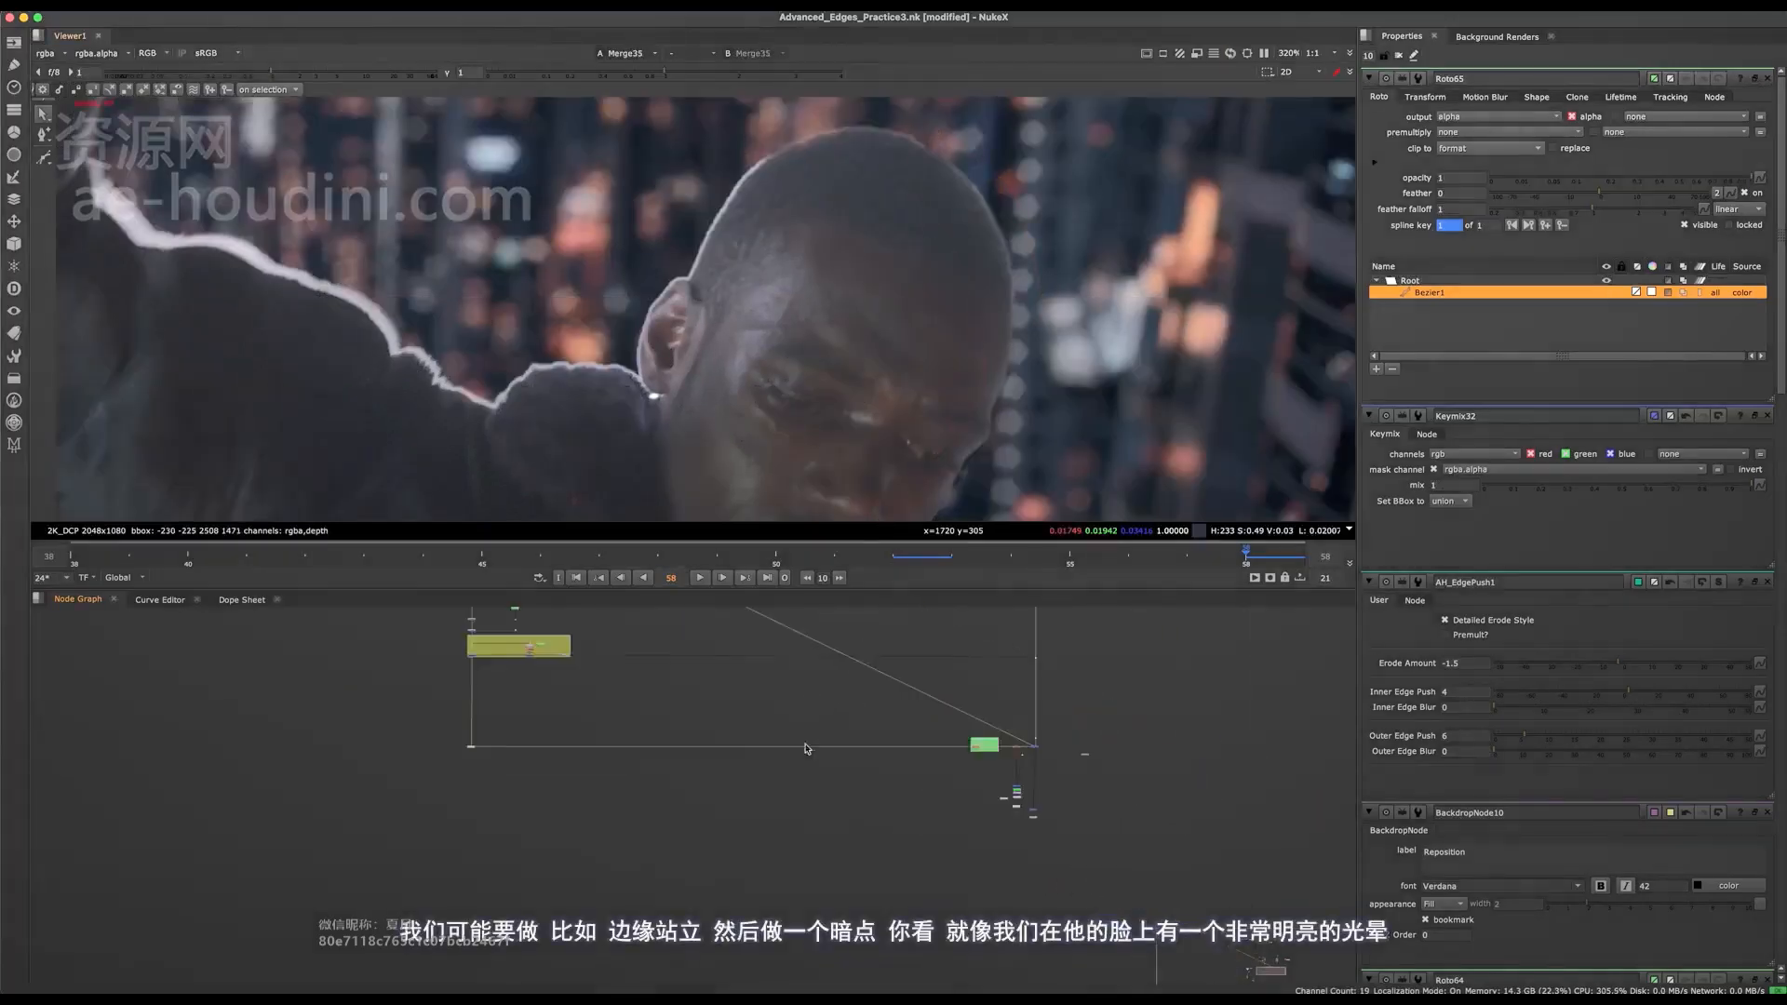
scroll(939, 187, "down", 2)
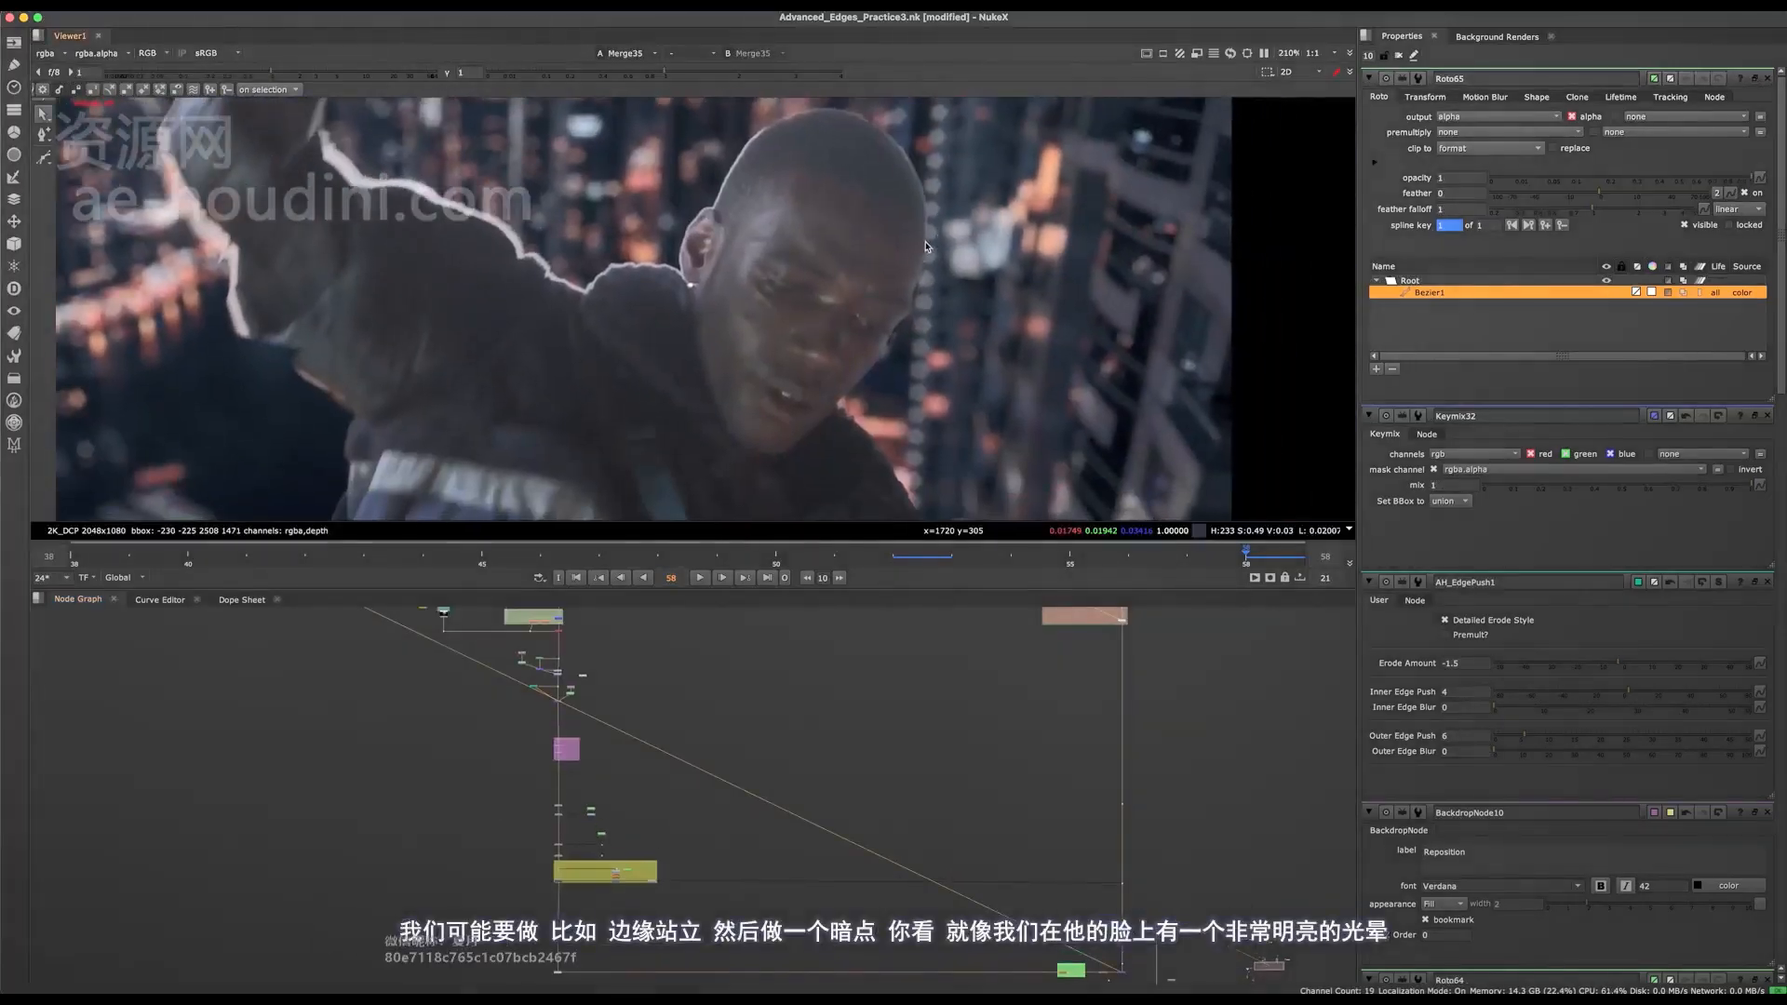
Compare the composite's face edge with Keymix32 disabled and enabled.
scroll(927, 246, "up", 1)
scroll(600, 930, "up", 6)
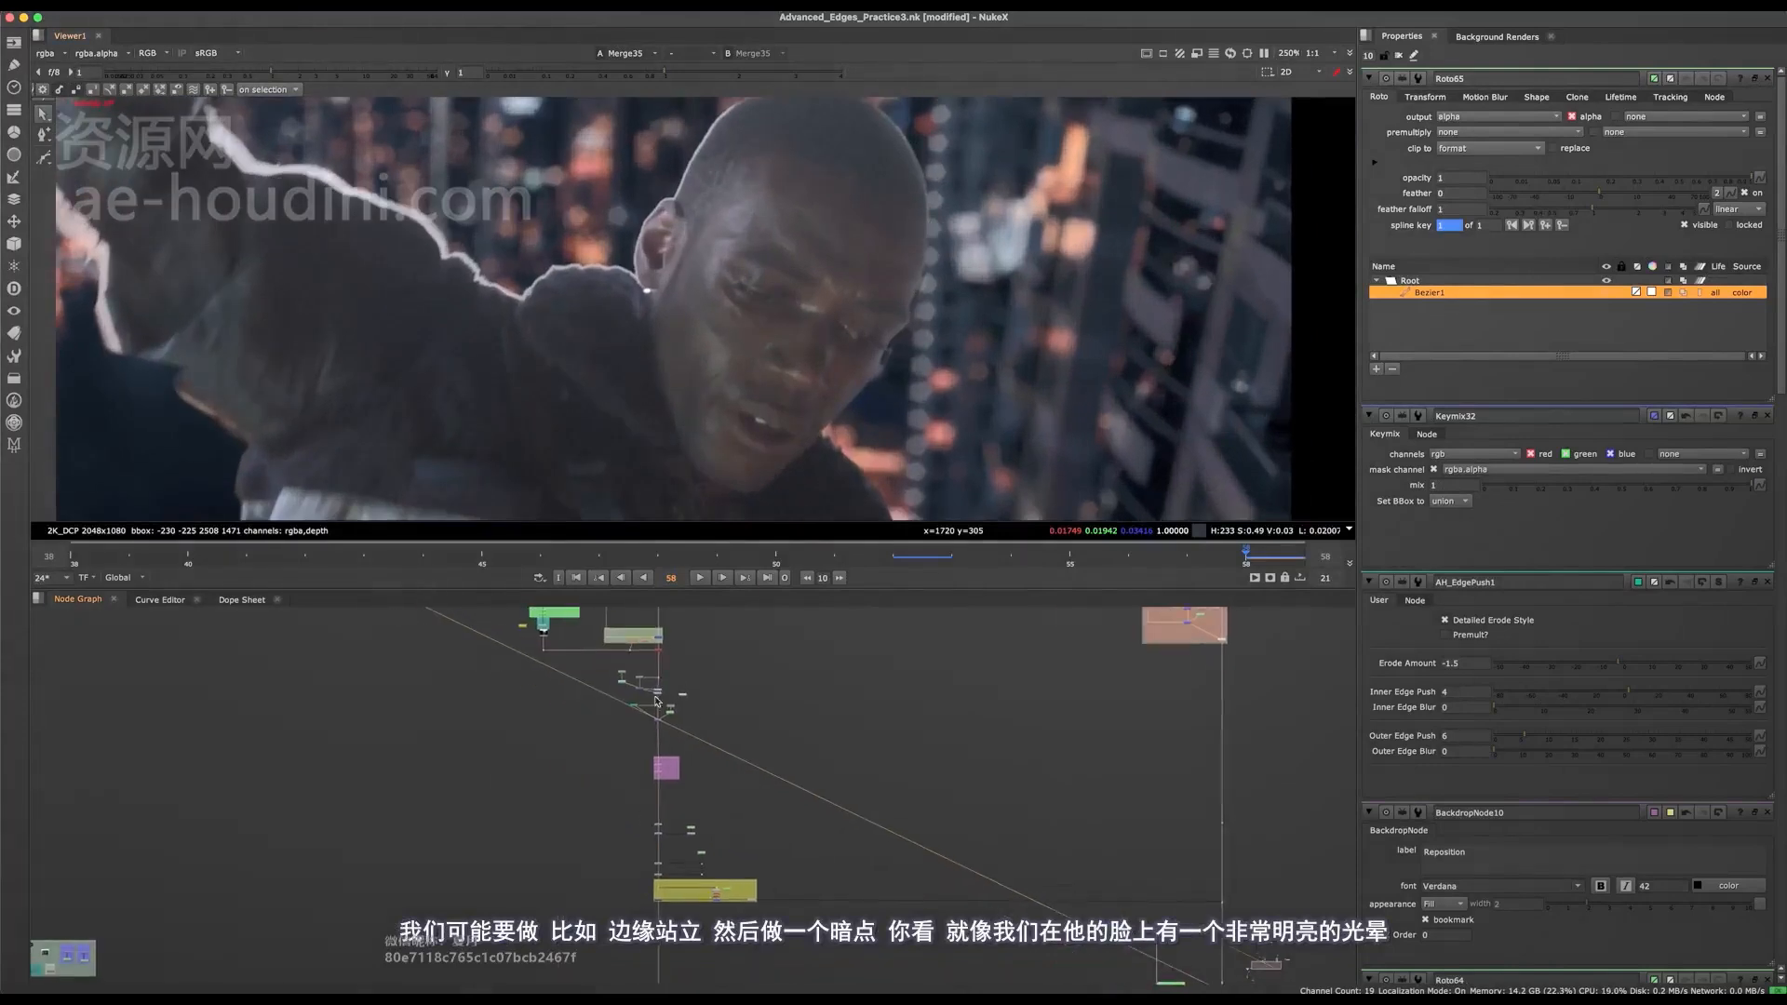
left_click(651, 860)
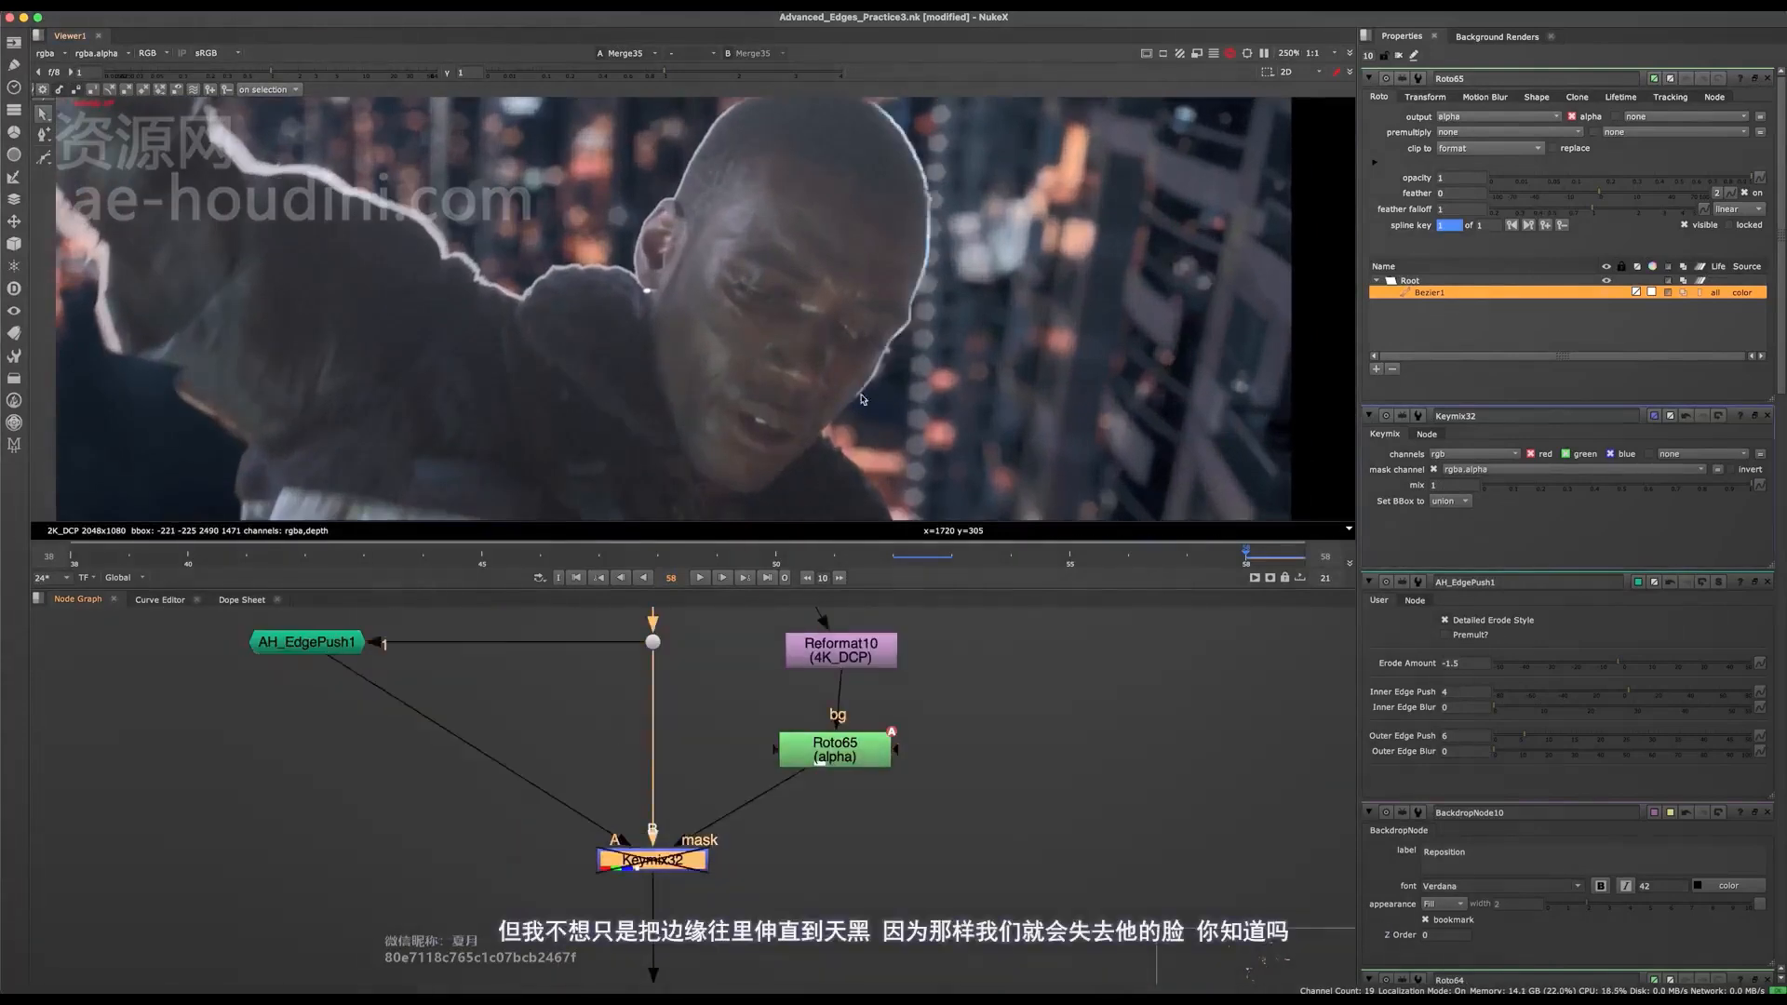
scroll(966, 424, "up", 3)
Try an Erode Amount of -17 on AH_EdgePush1, undo it, and test its Inner Edge Push on the composite.
double_click(307, 642)
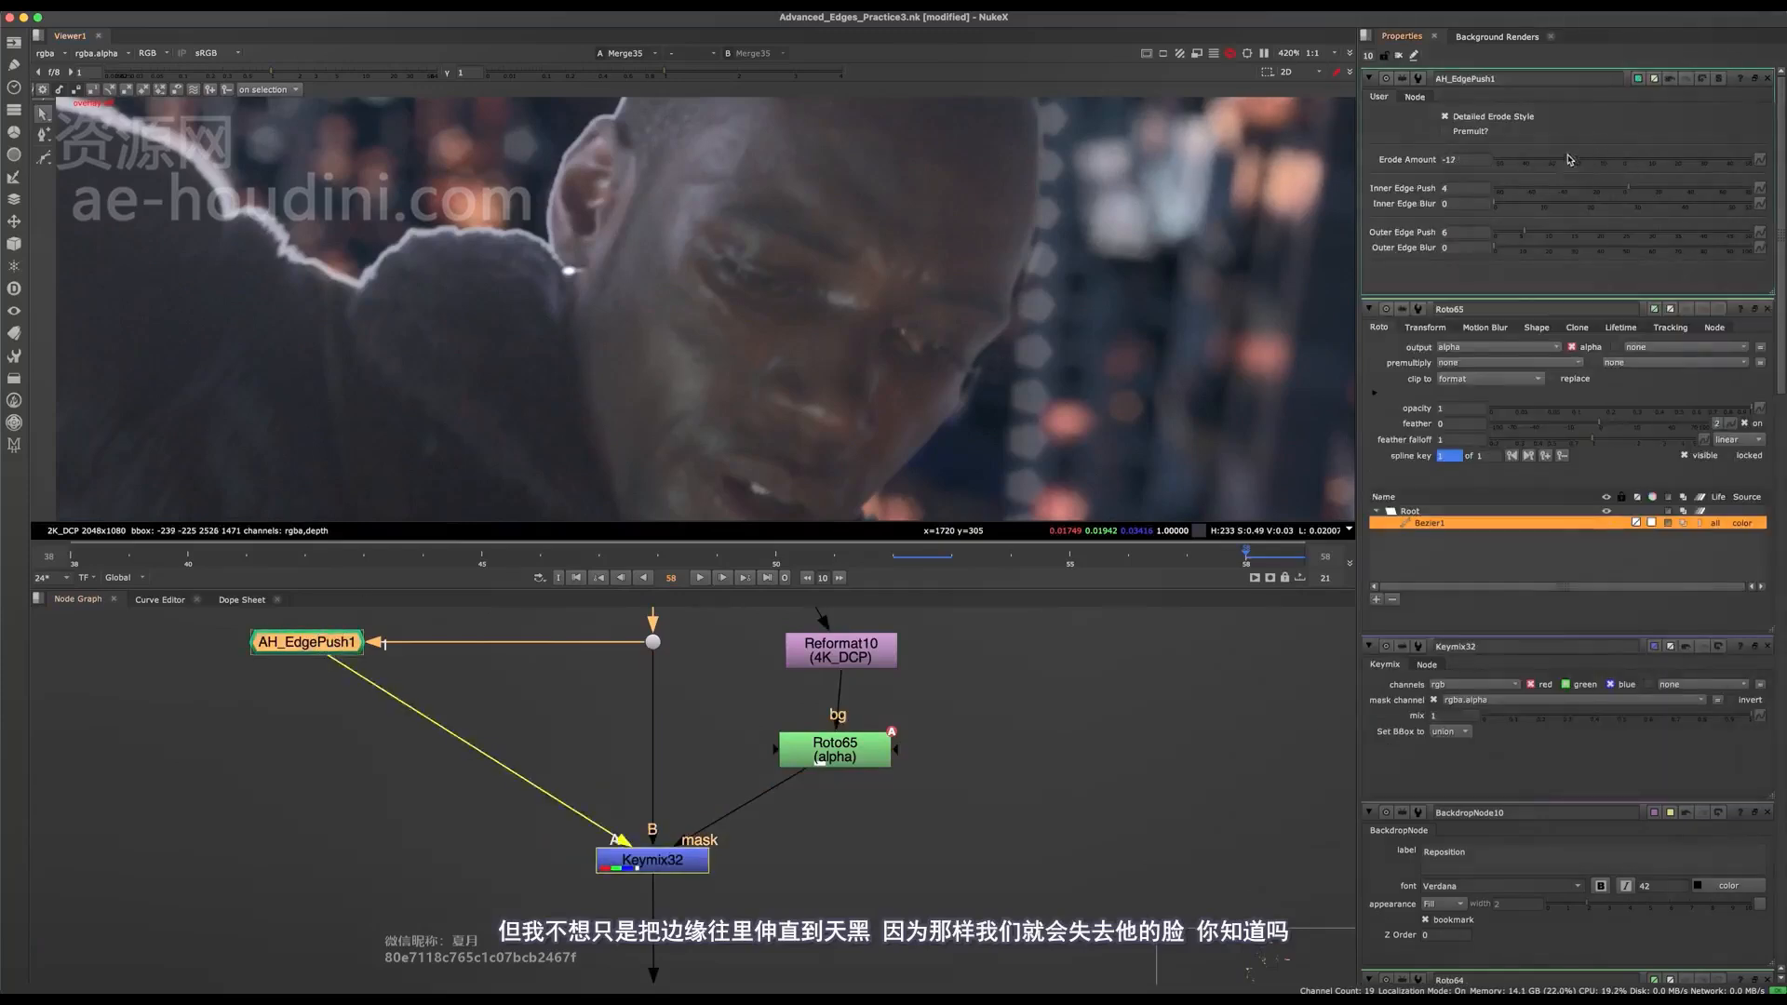
key("super+z")
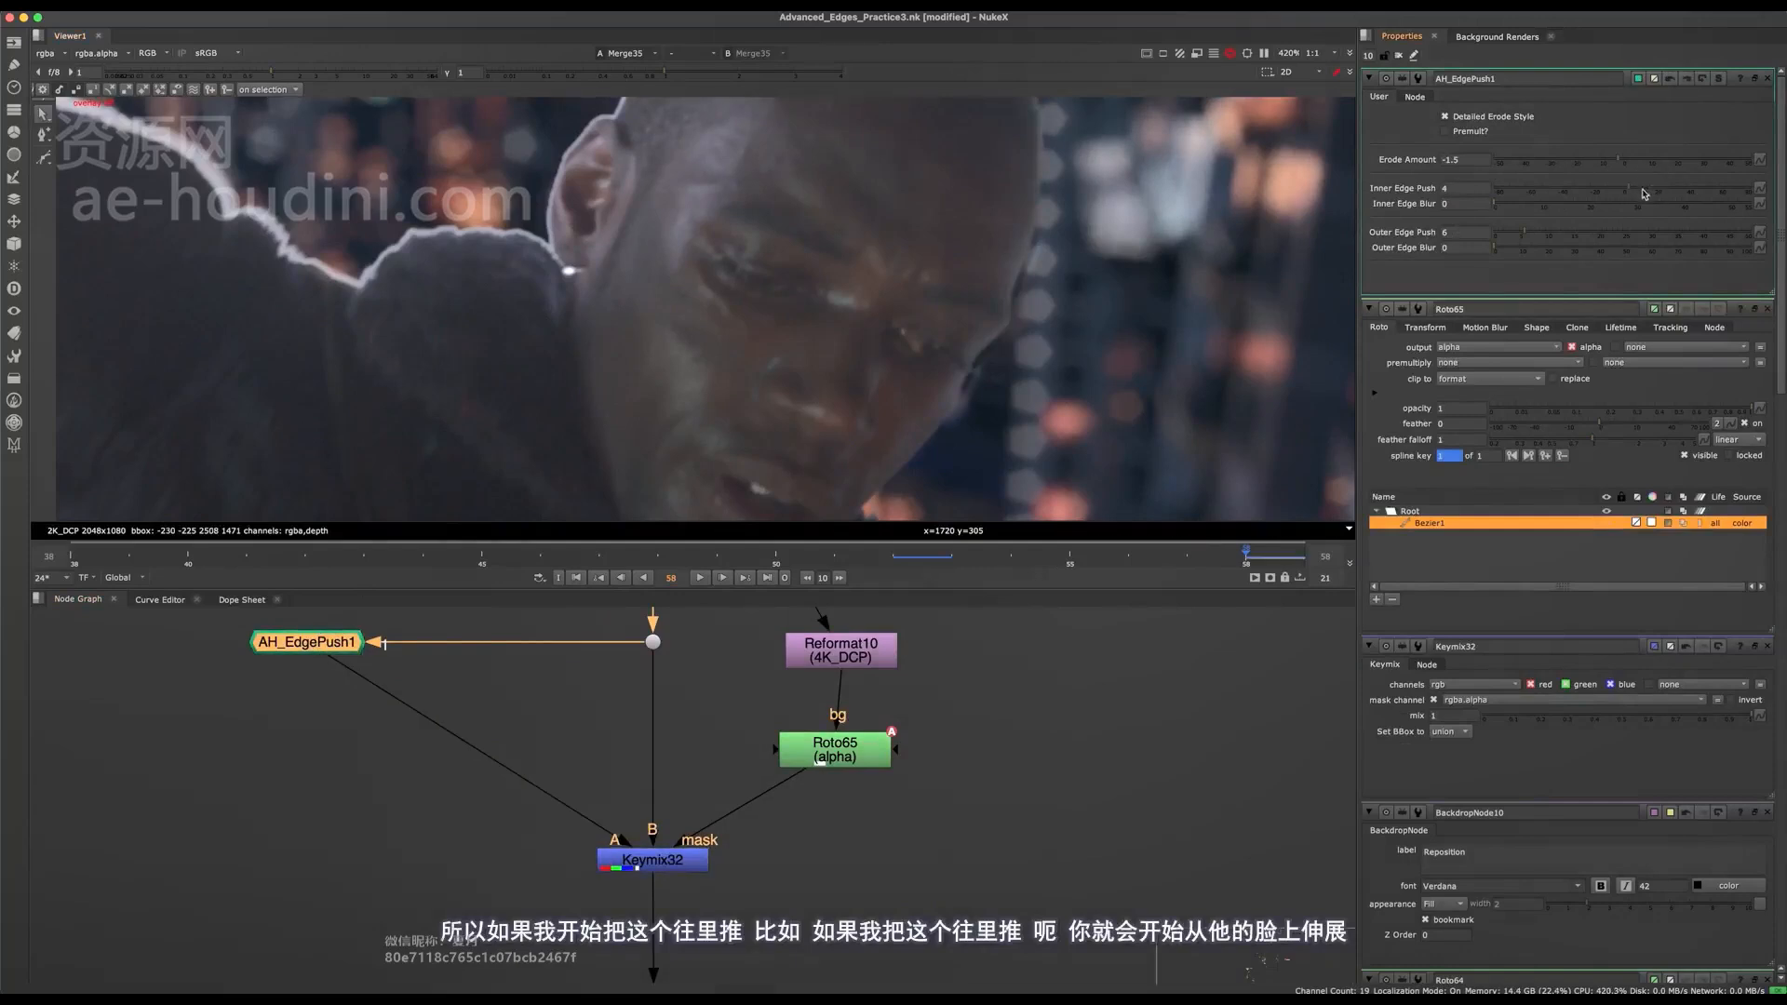
left_click_drag(1578, 191, 1598, 203)
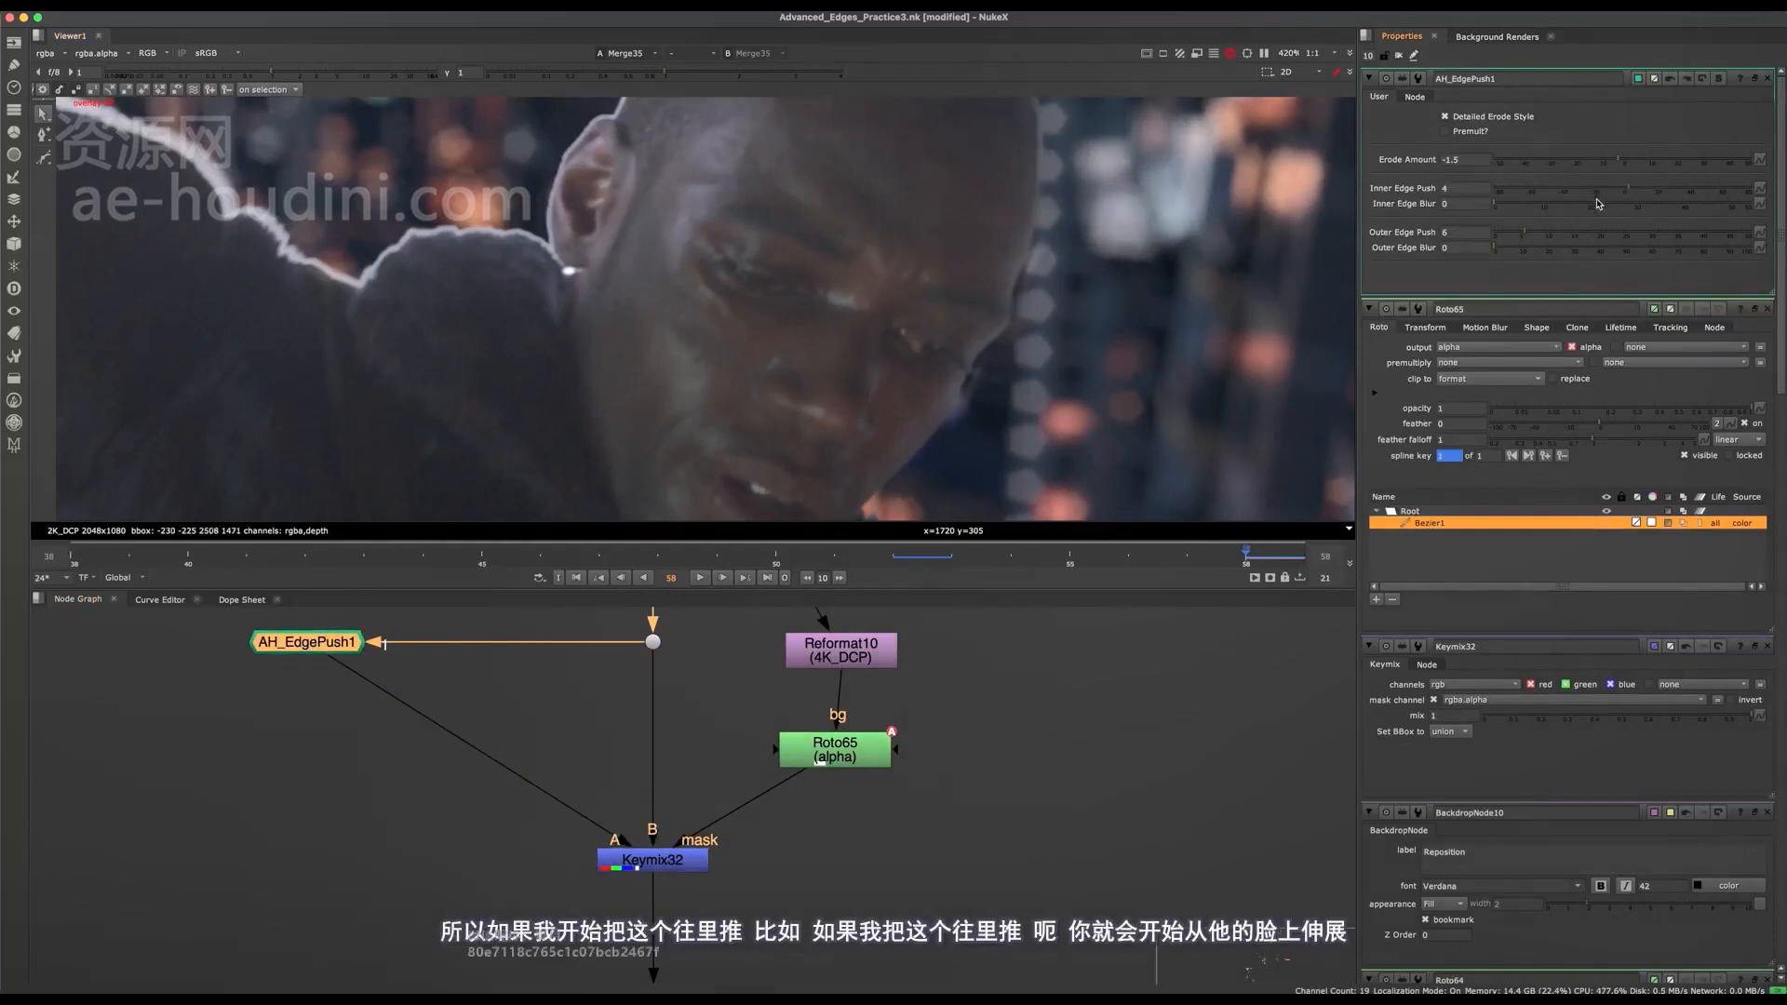
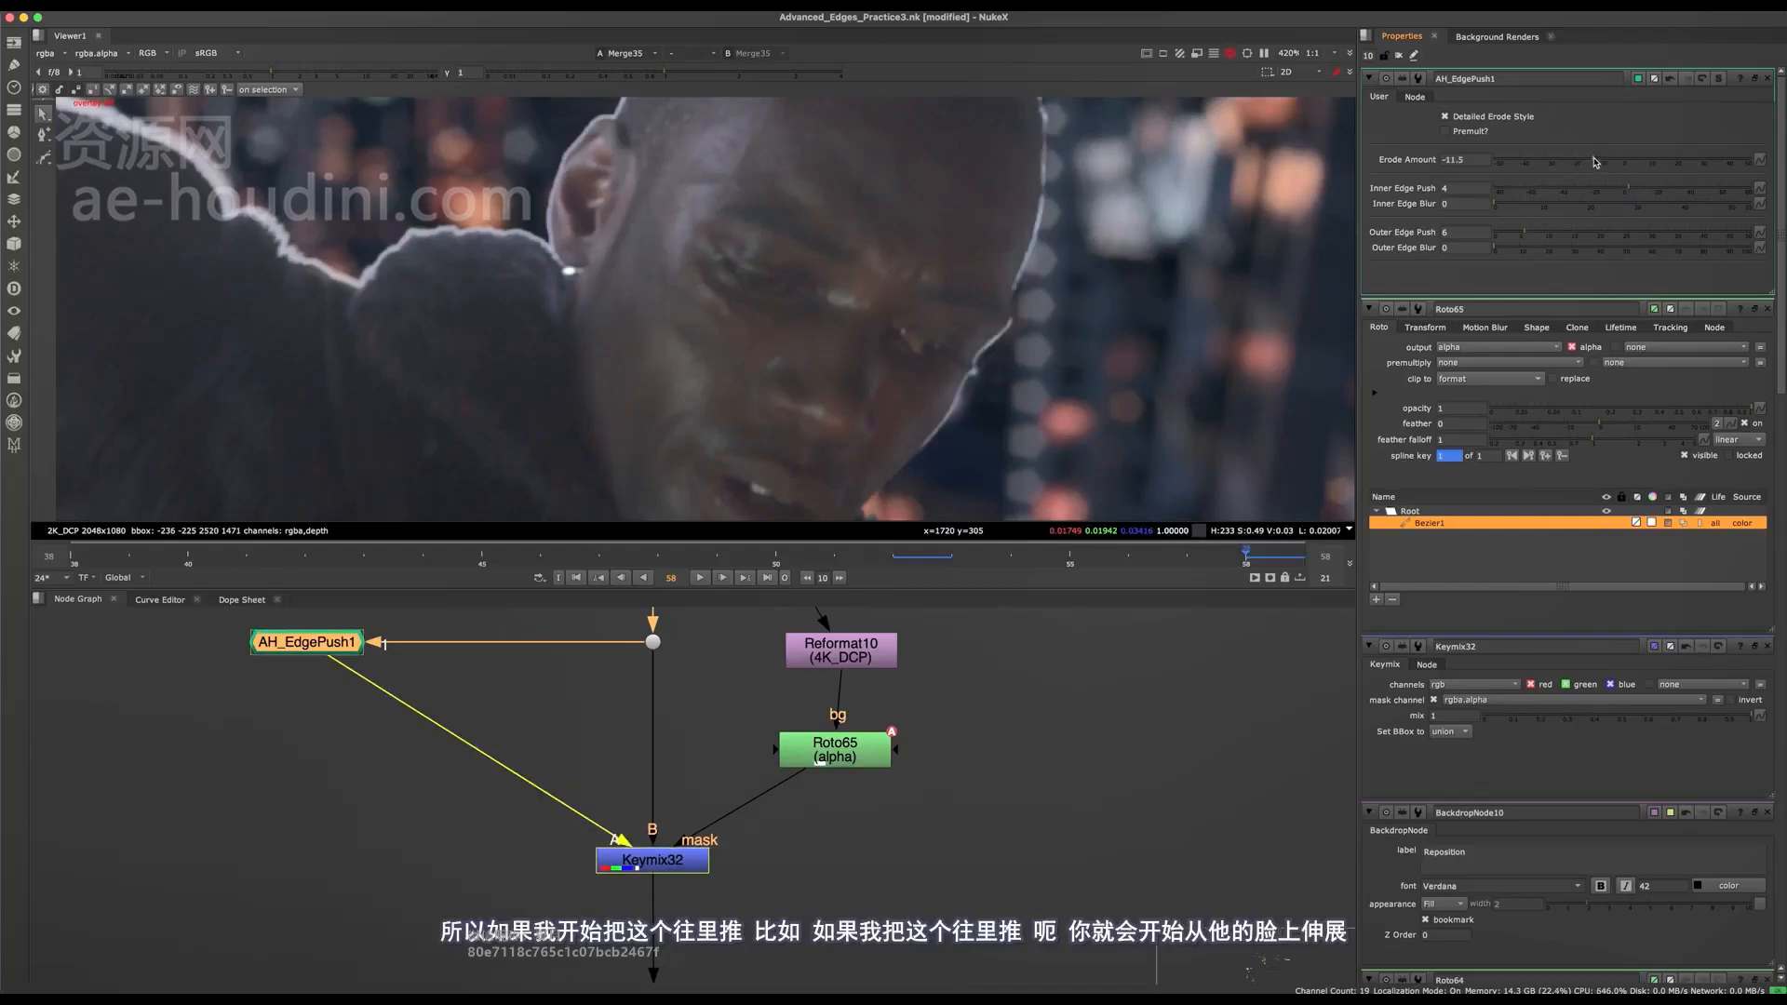
View AH_EdgePush1's output and set its Outer Edge Push to 19.4.
scroll(959, 368, "up", 2)
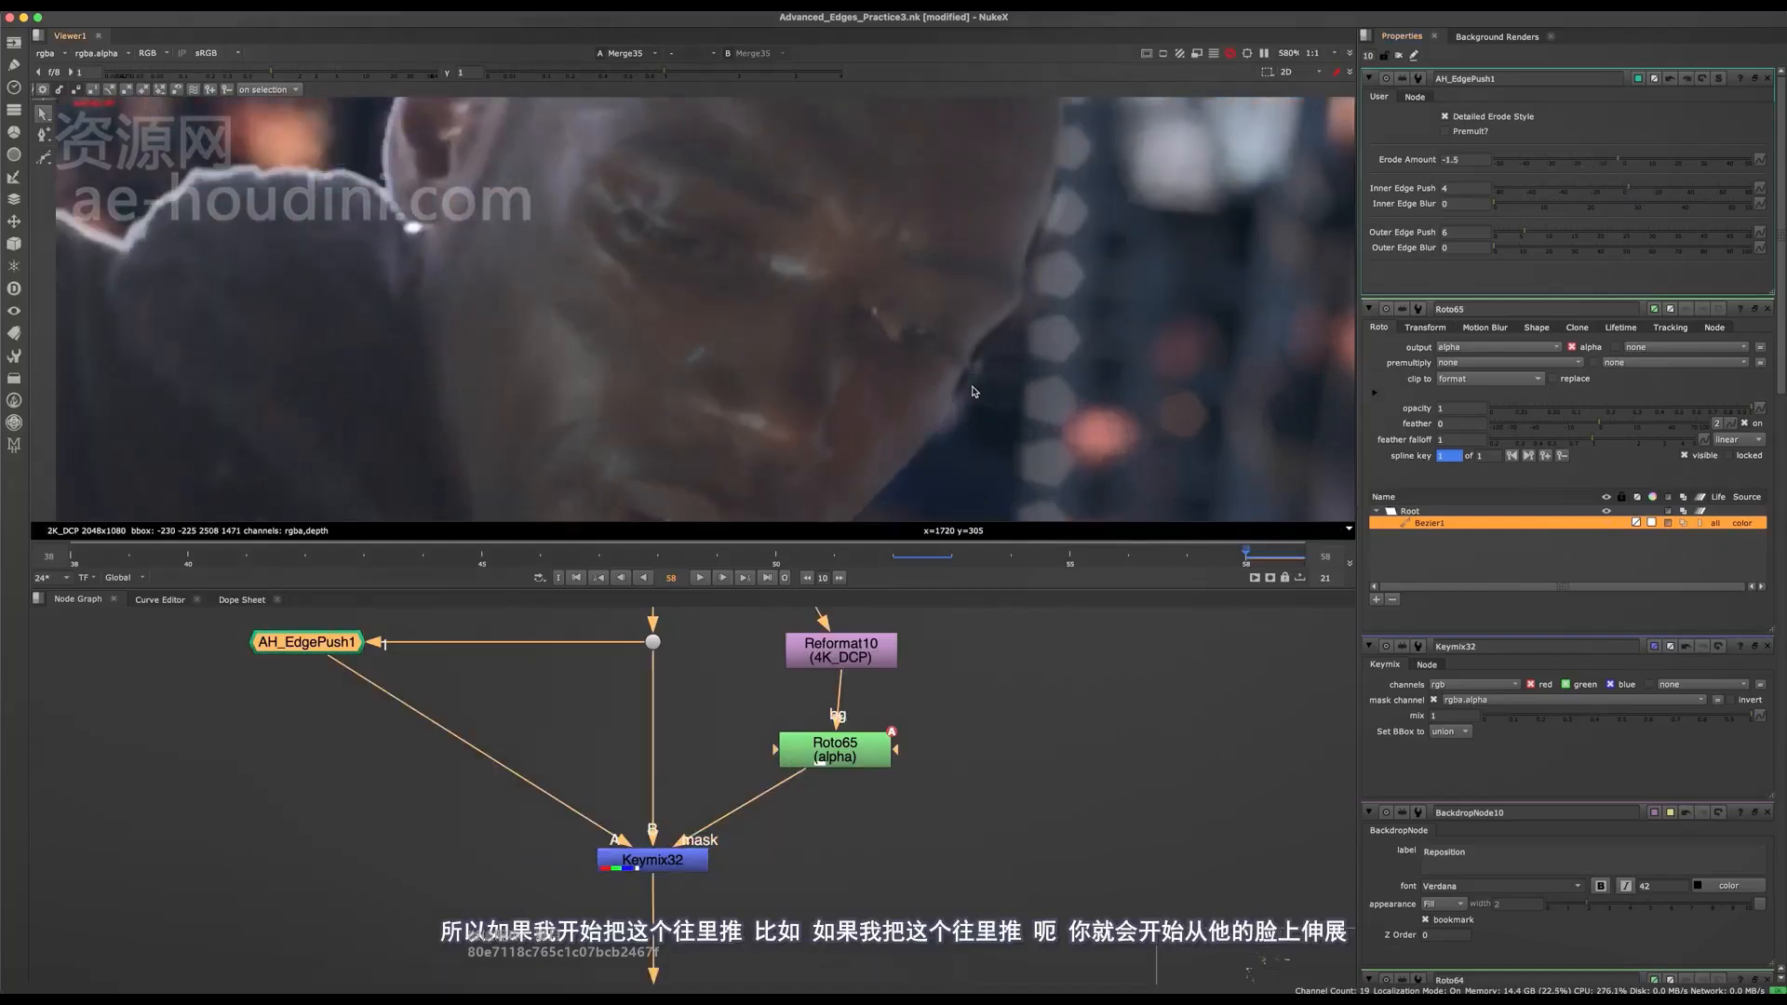
middle_click_drag(415, 618, 560, 698)
key("1")
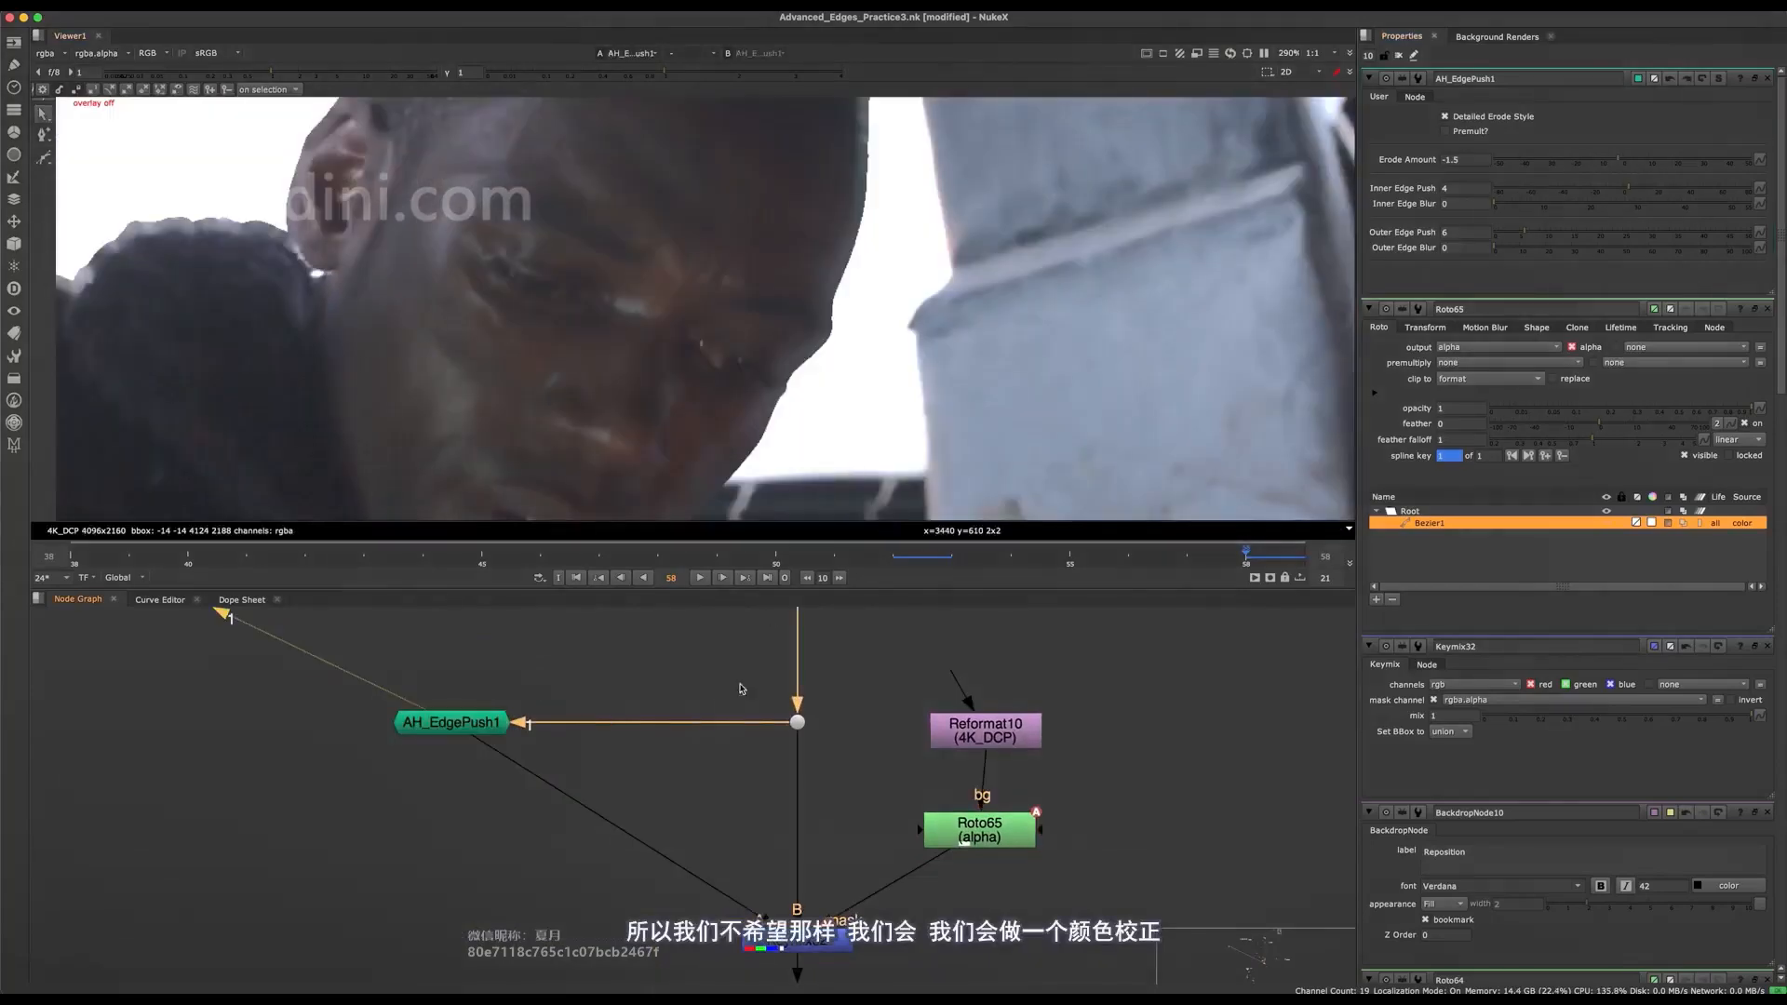
key("2")
key("1")
middle_click_drag(768, 700, 918, 724)
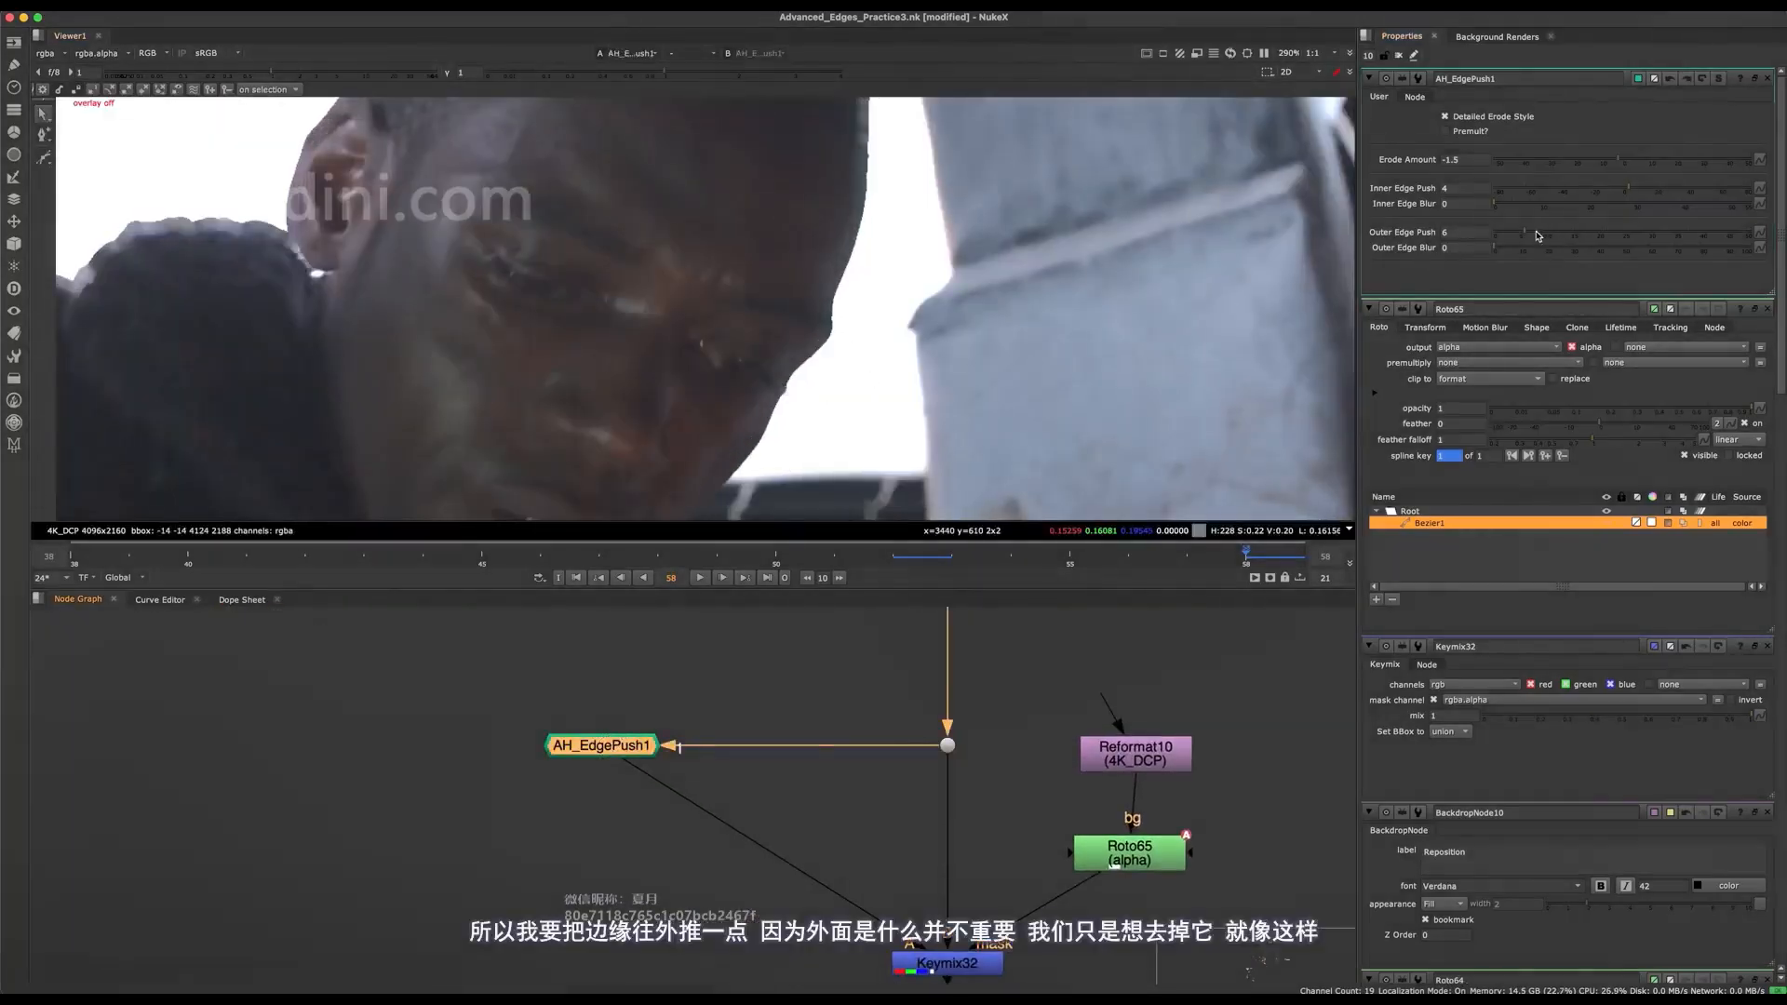
left_click_drag(1538, 236, 1595, 218)
Soften the face edge by setting Inner Edge Blur to 3.8 on AH_EdgePush1, and save the script.
scroll(856, 349, "down", 7)
scroll(861, 345, "up", 8)
scroll(806, 352, "up", 6)
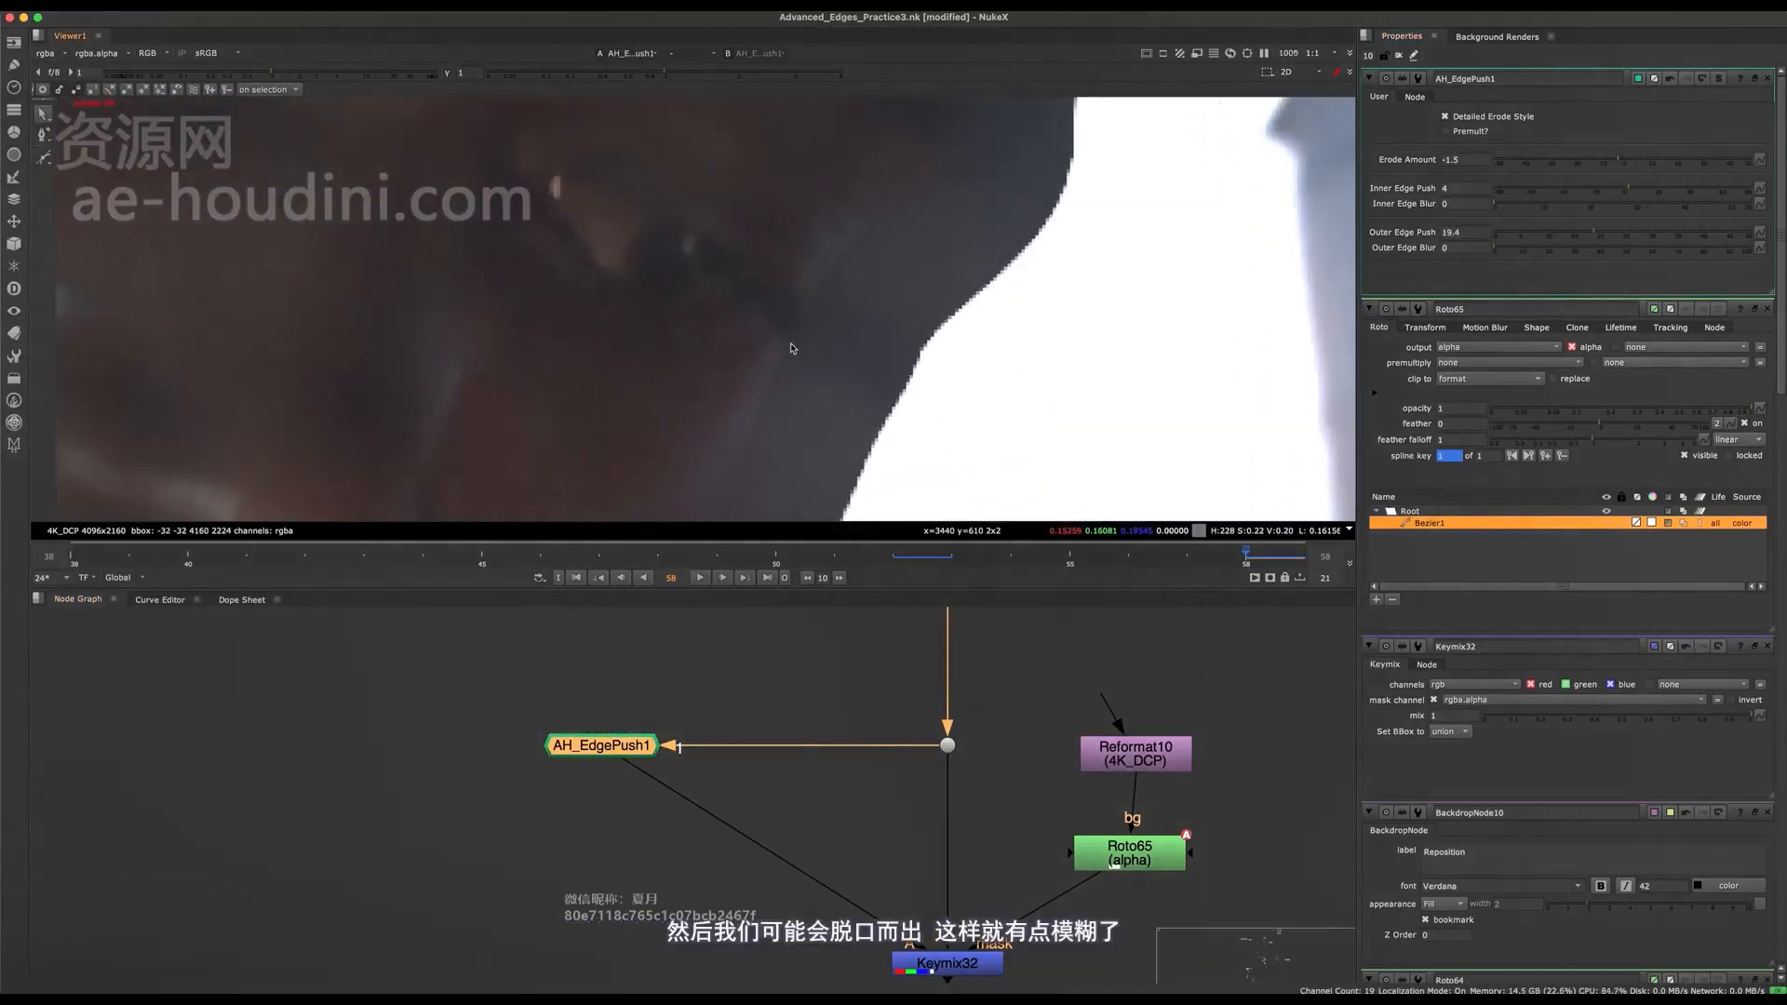
middle_click_drag(803, 329, 870, 313)
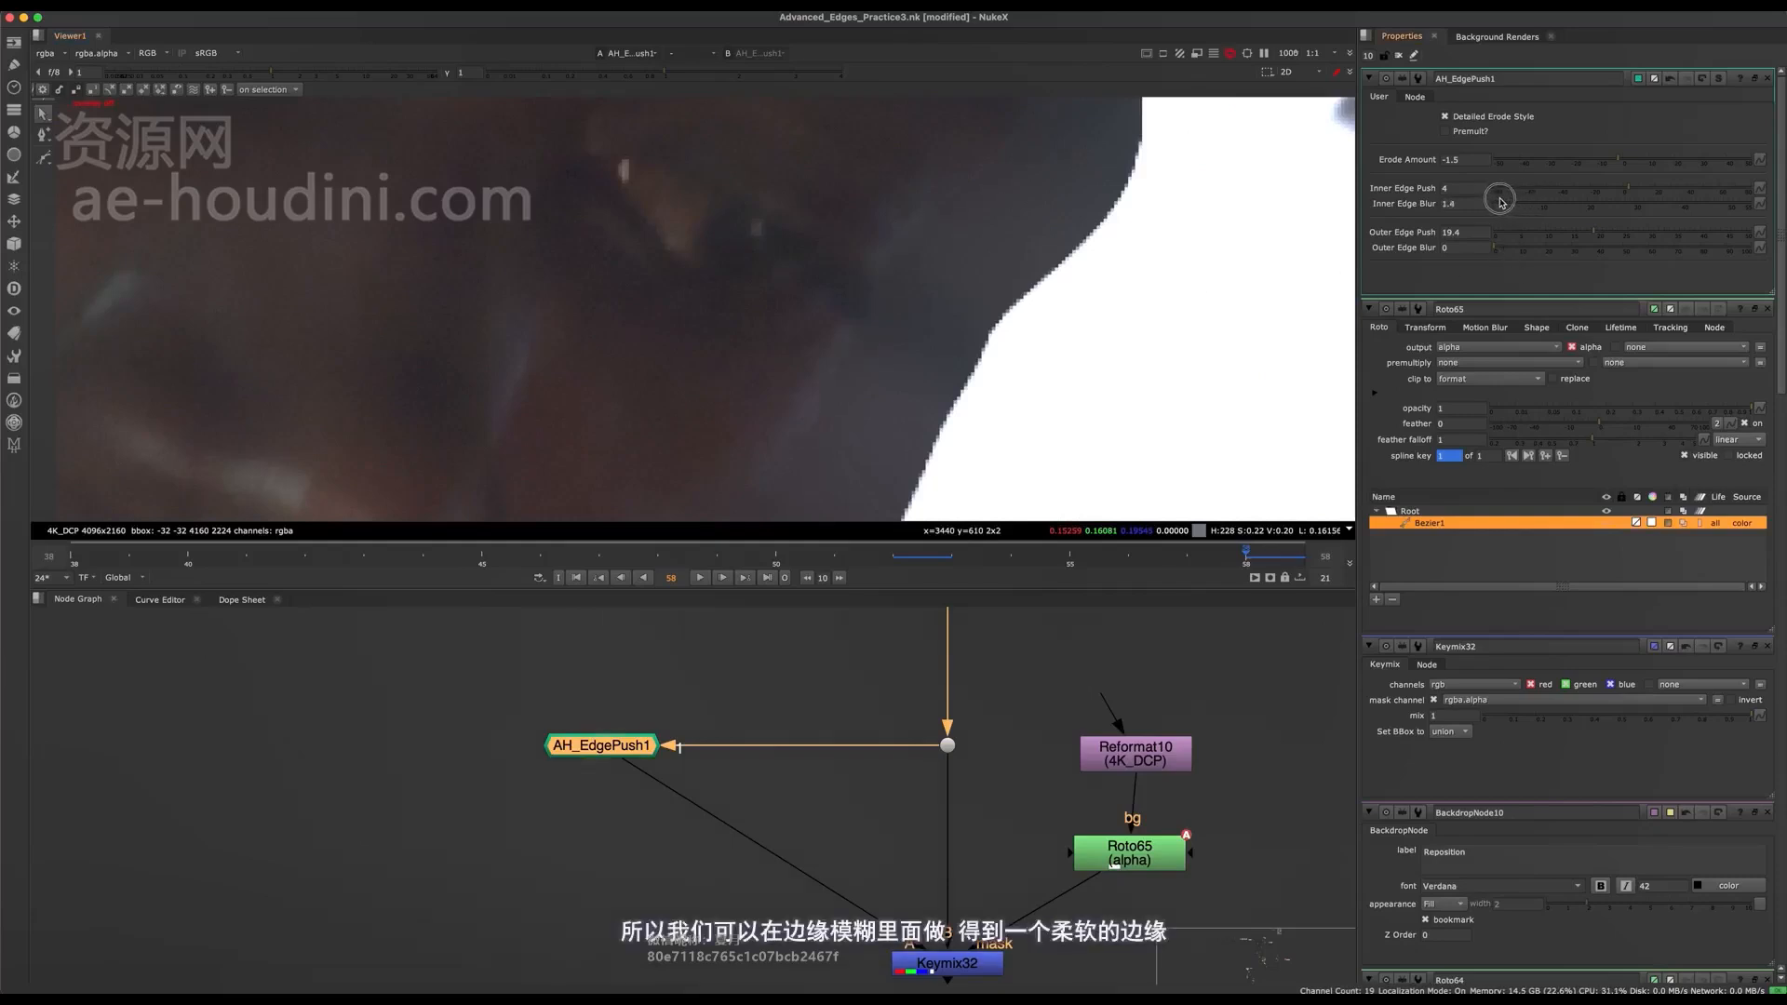
scroll(863, 333, "down", 5)
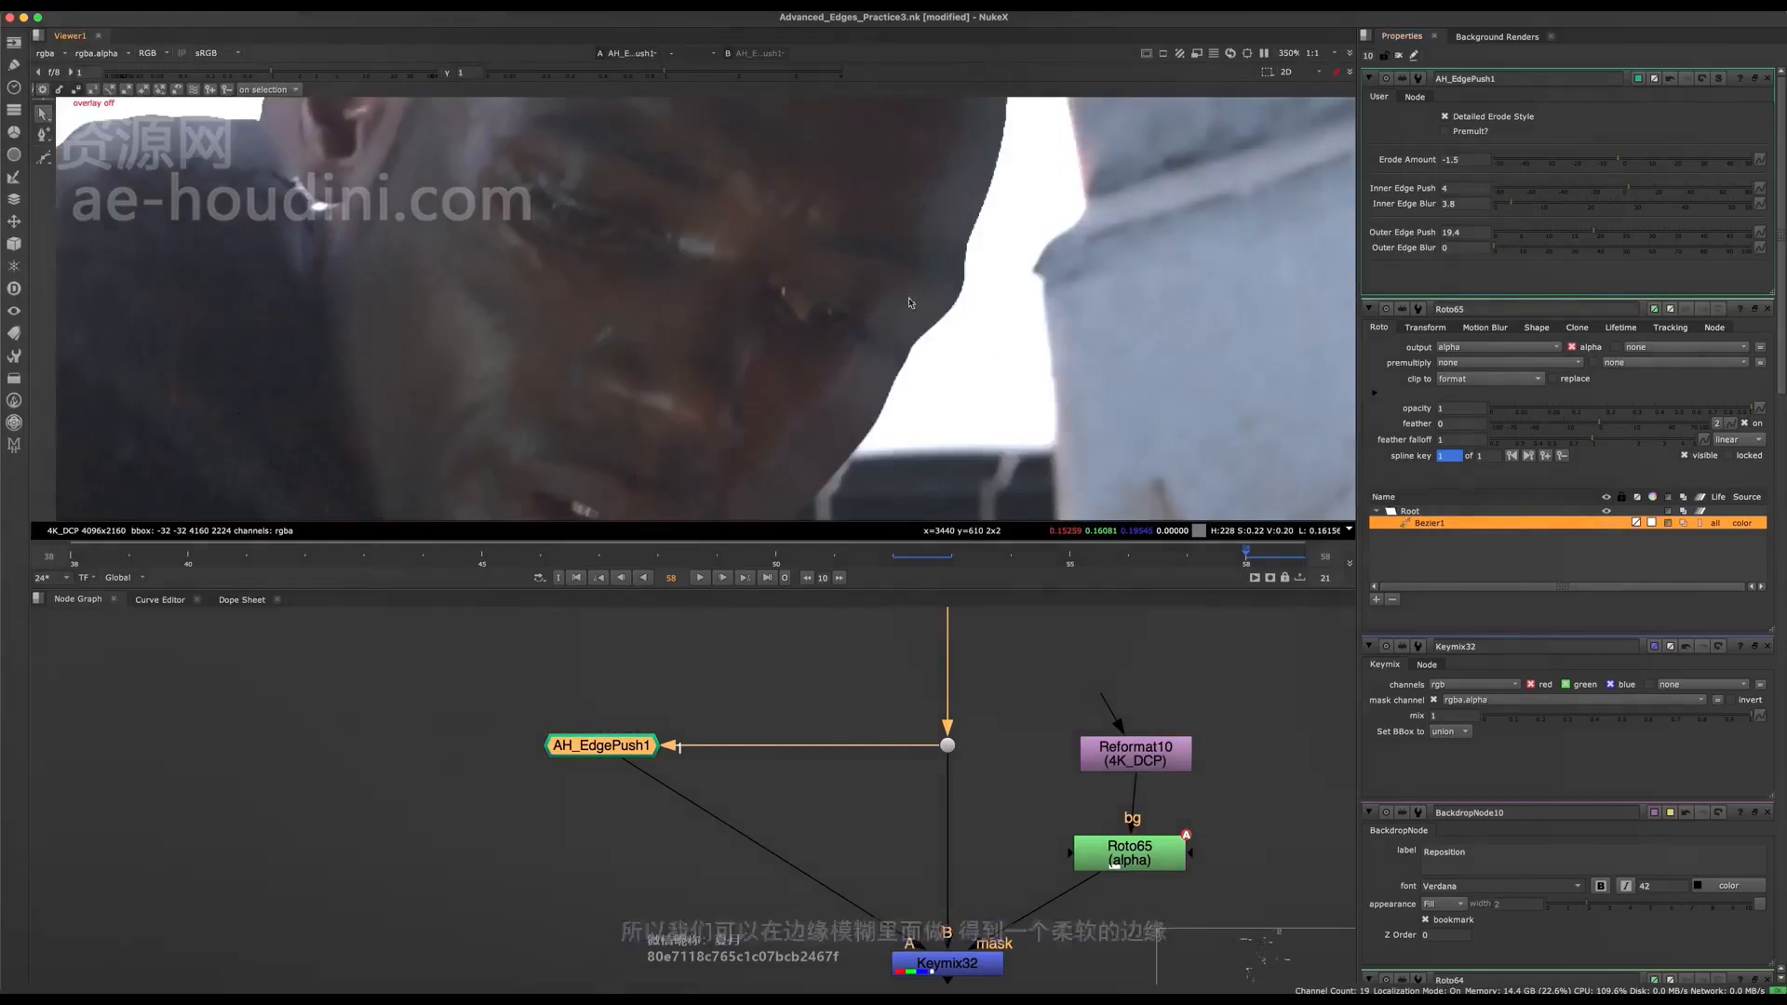
scroll(951, 791, "down", 8)
key("ctrl+s")
View the Merge35 composite and examine the character's face edge against the city background.
scroll(959, 793, "up", 6)
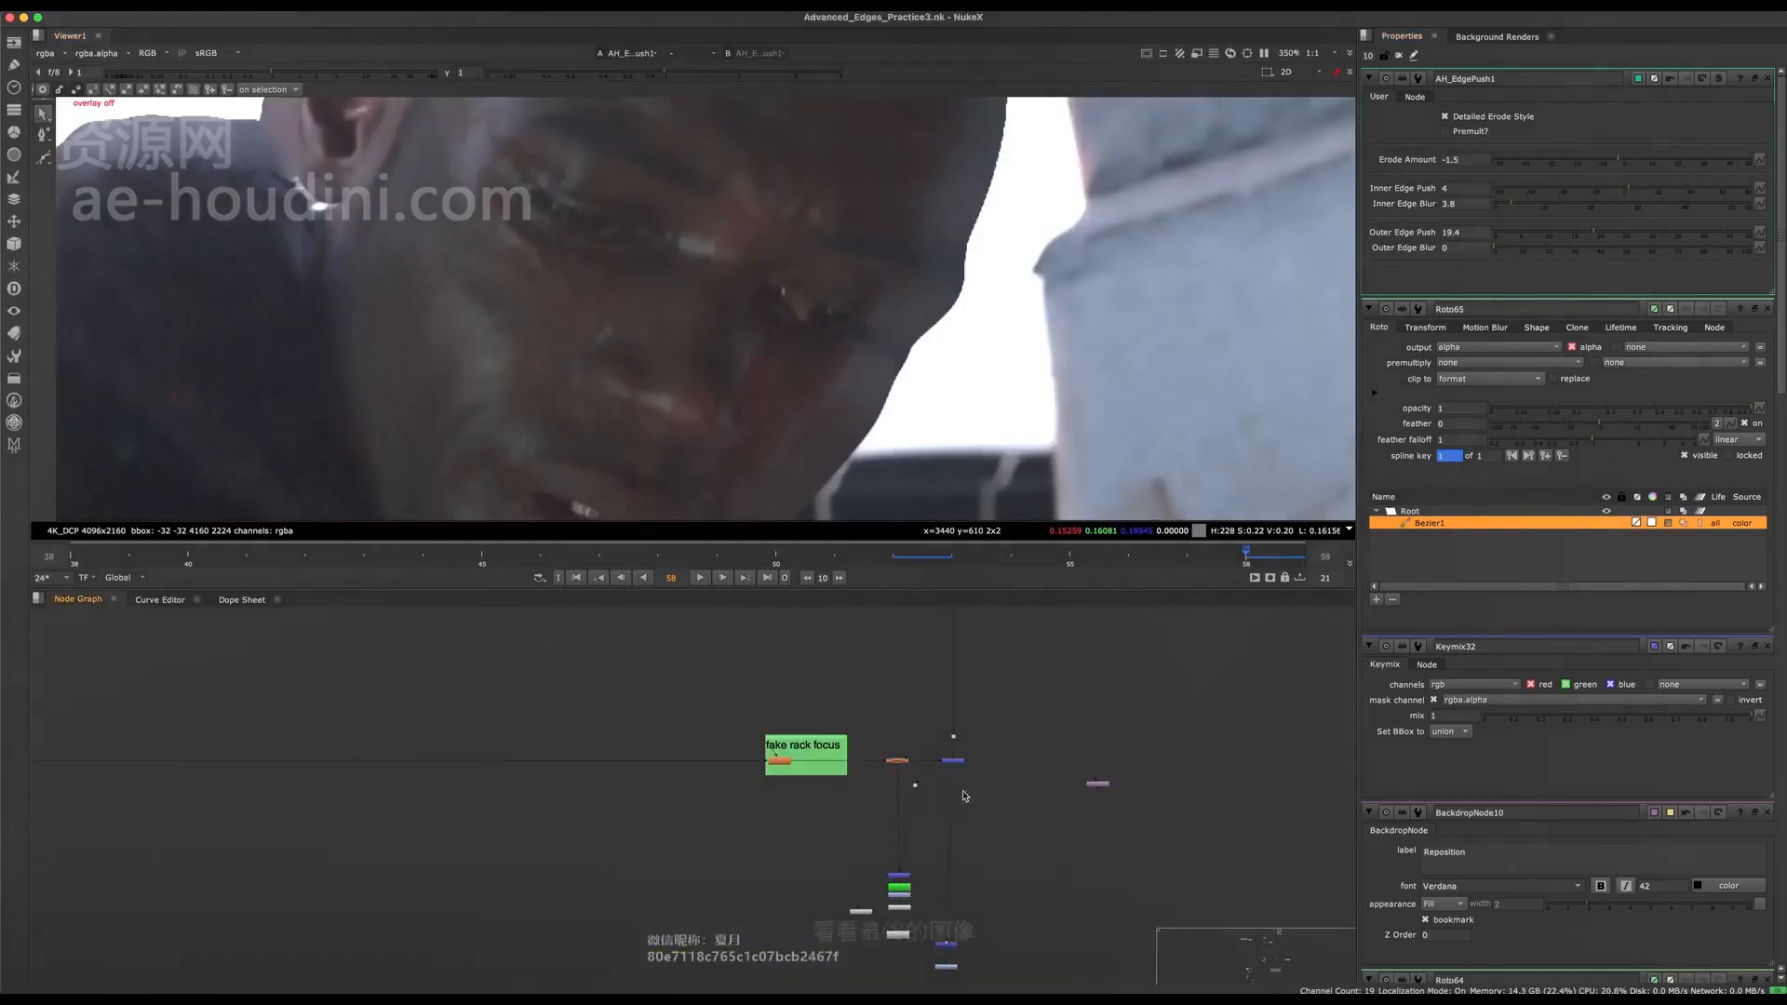
left_click(968, 760)
key("1")
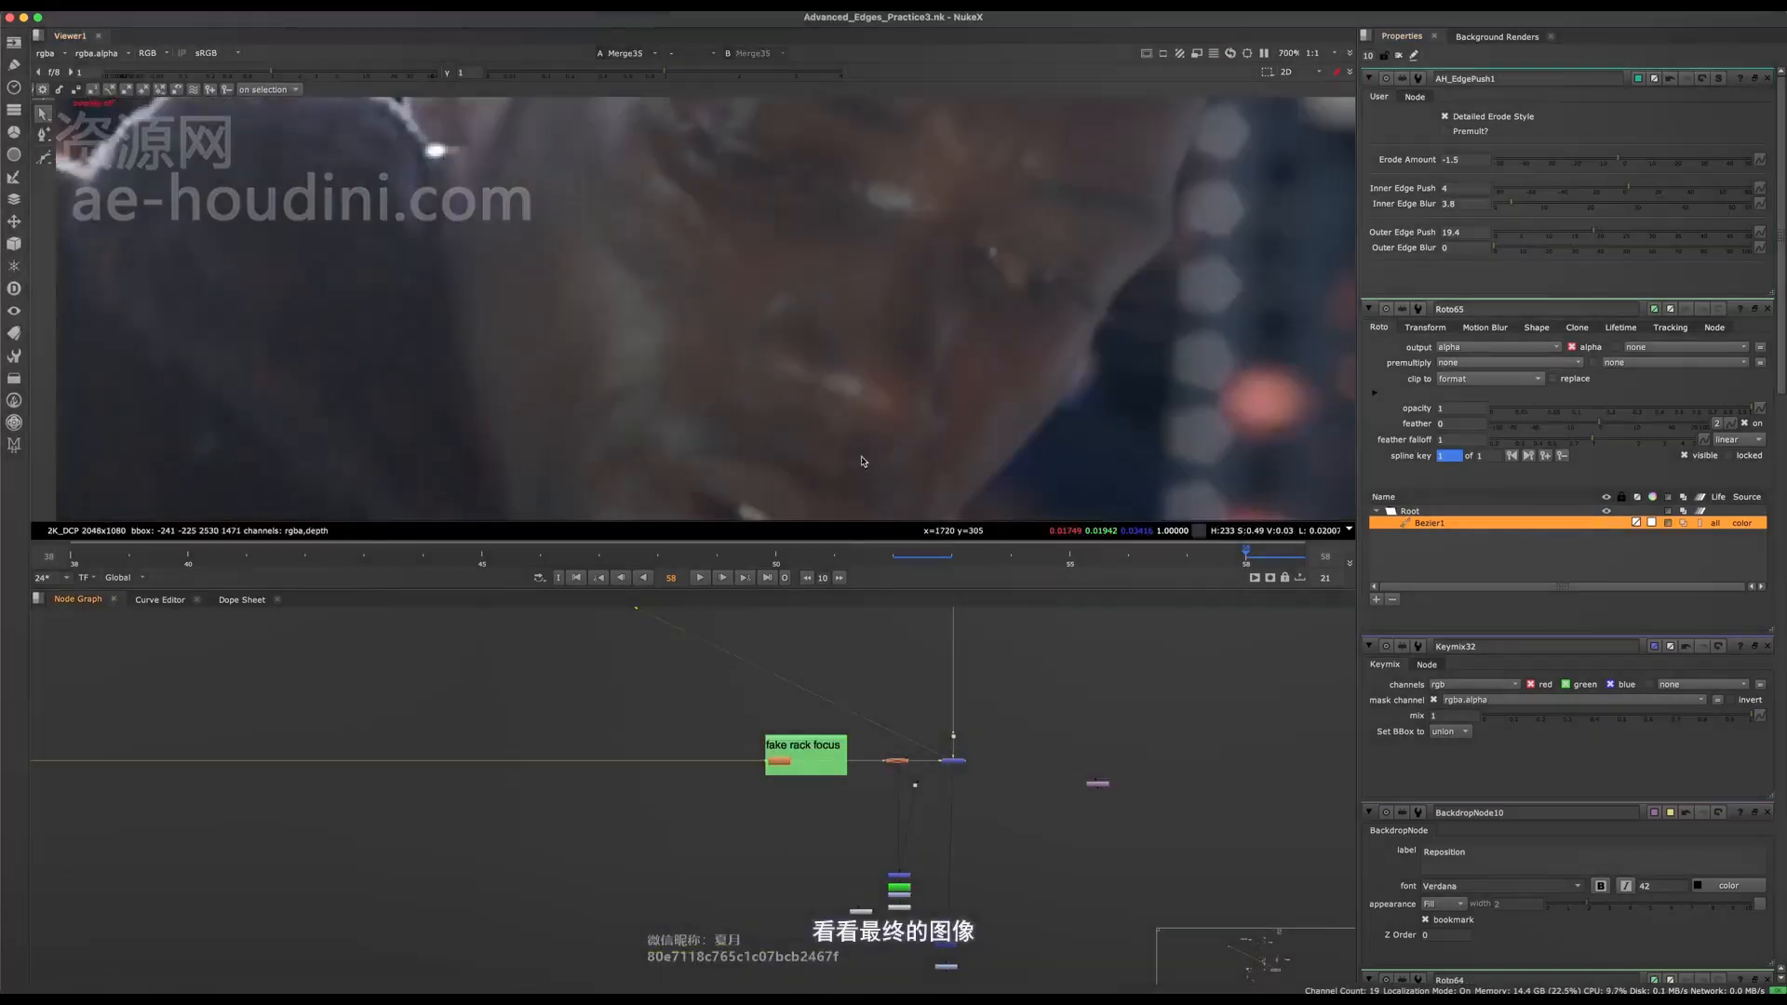
scroll(981, 347, "down", 3)
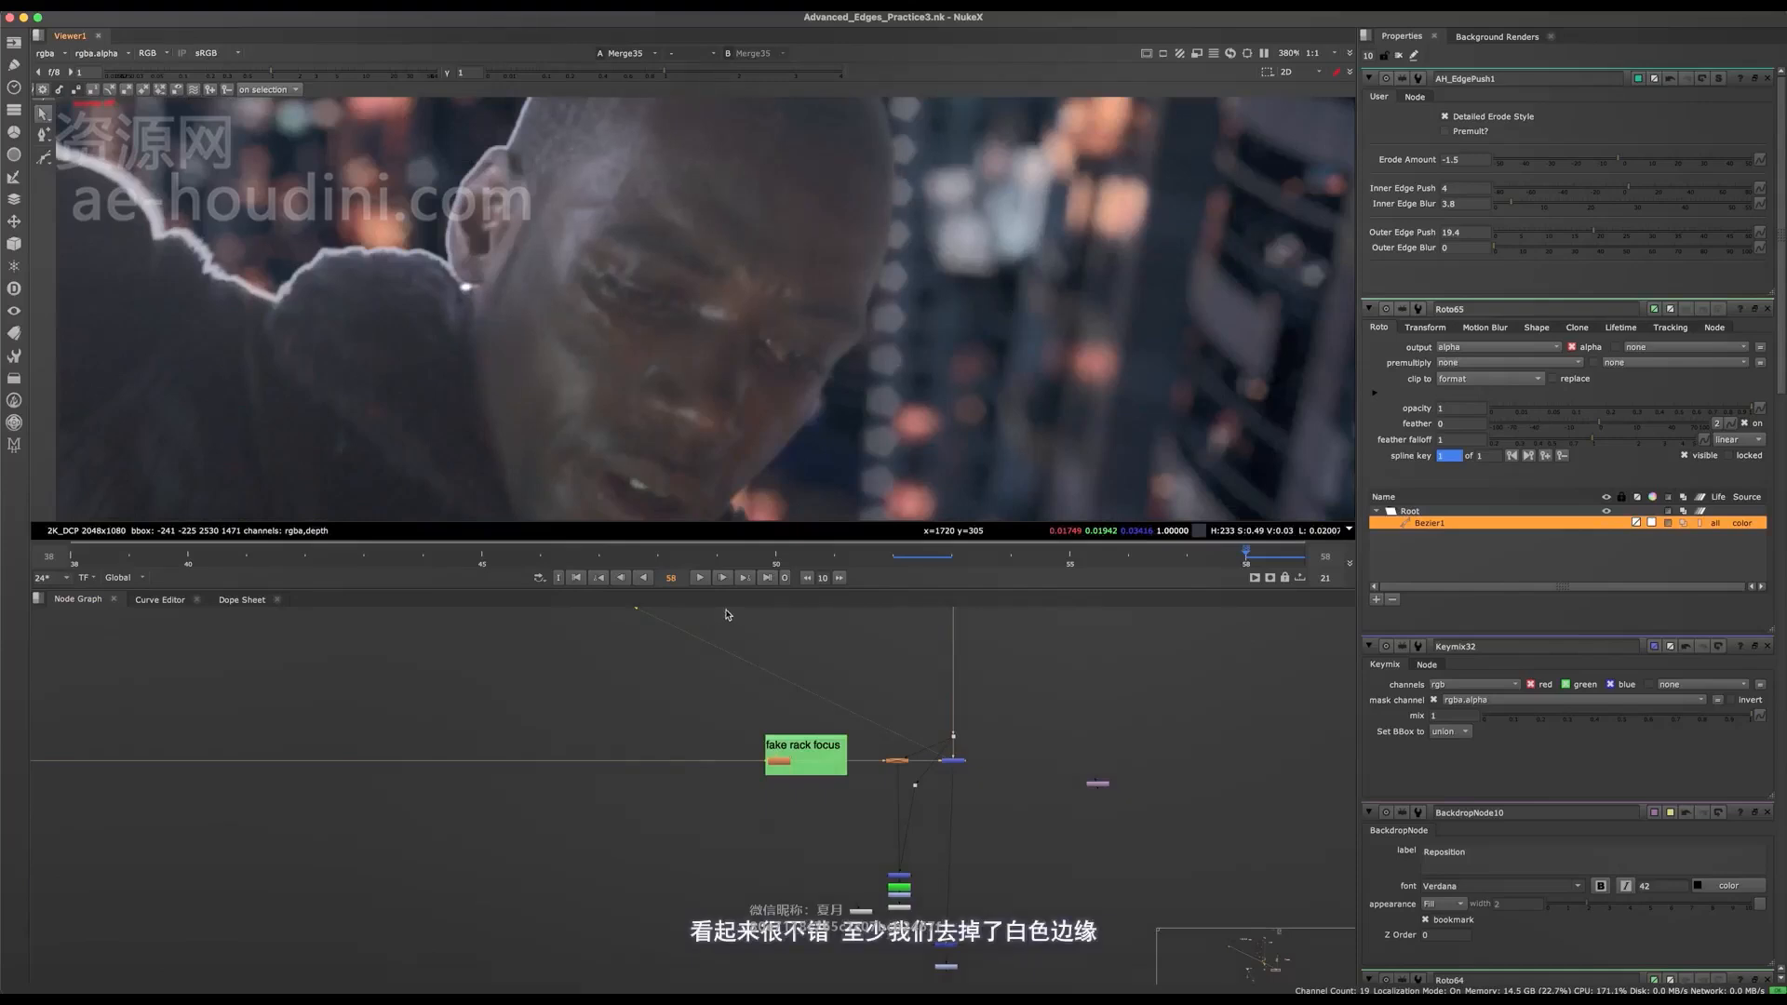
scroll(729, 615, "down", 5)
Compare the head's edge in the Merge35 composite with Keymix32 disabled and enabled.
middle_click_drag(729, 615, 954, 745)
middle_click_drag(591, 650, 697, 877)
scroll(548, 774, "up", 5)
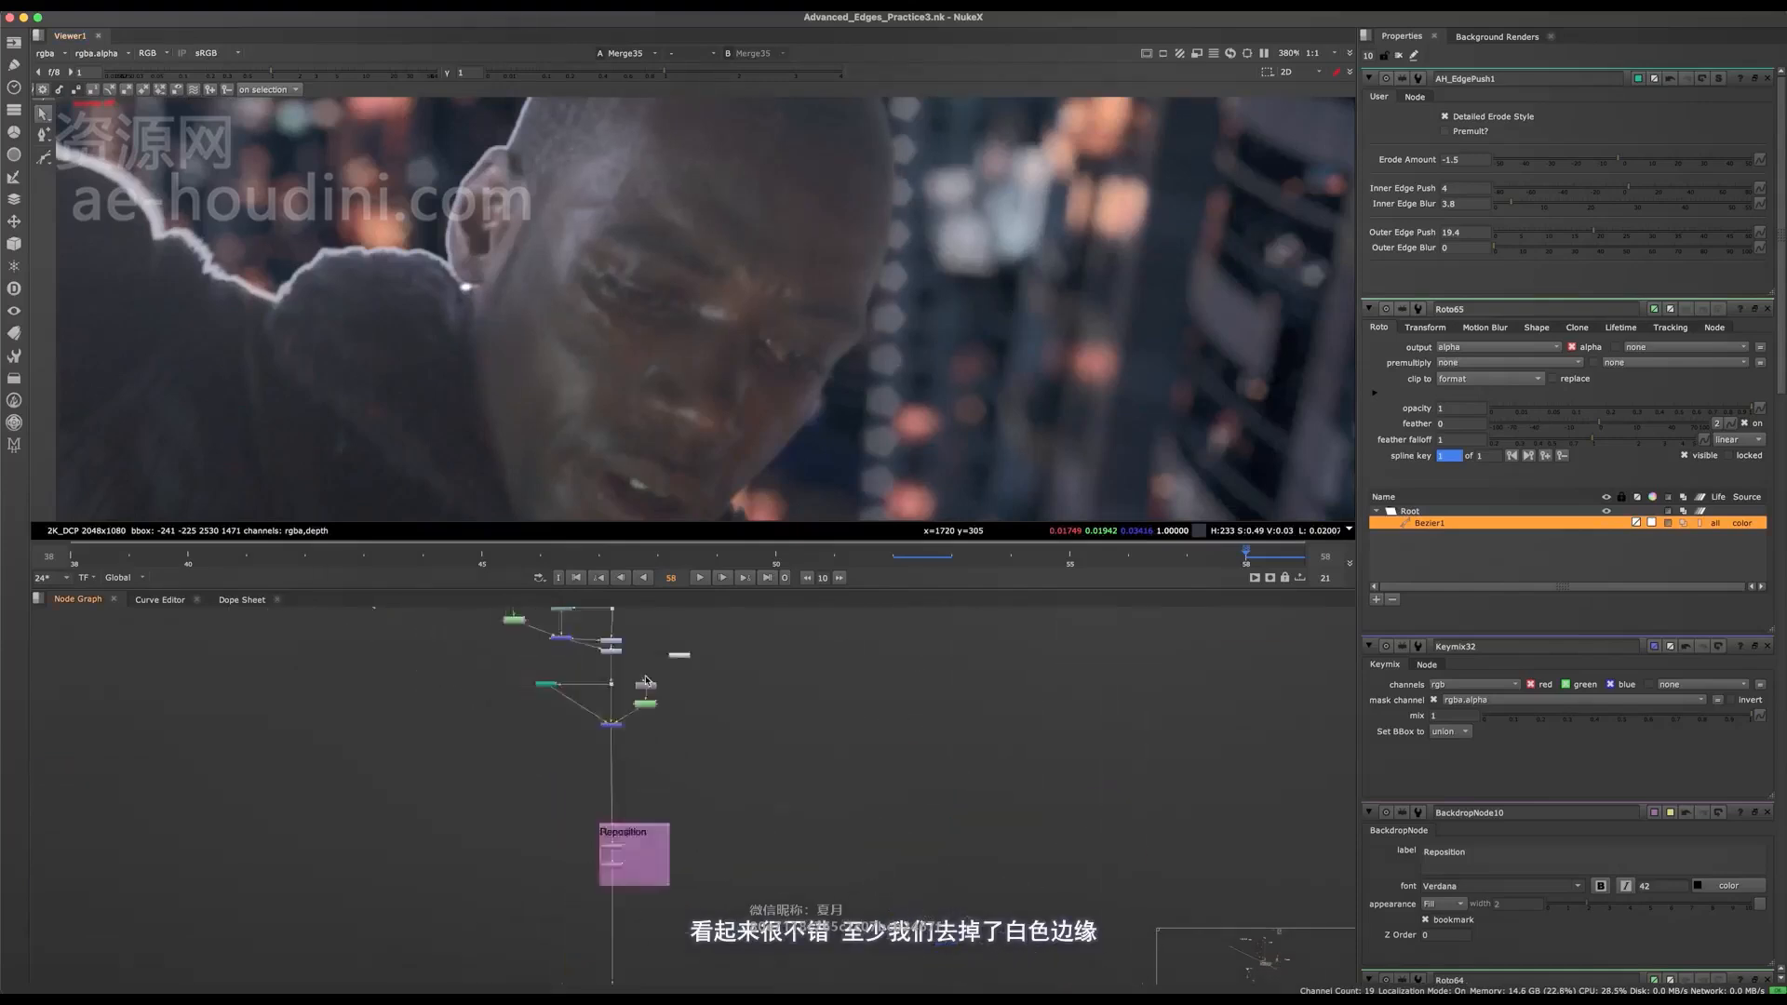
scroll(586, 713, "up", 6)
left_click(732, 748)
key("d")
key("d")
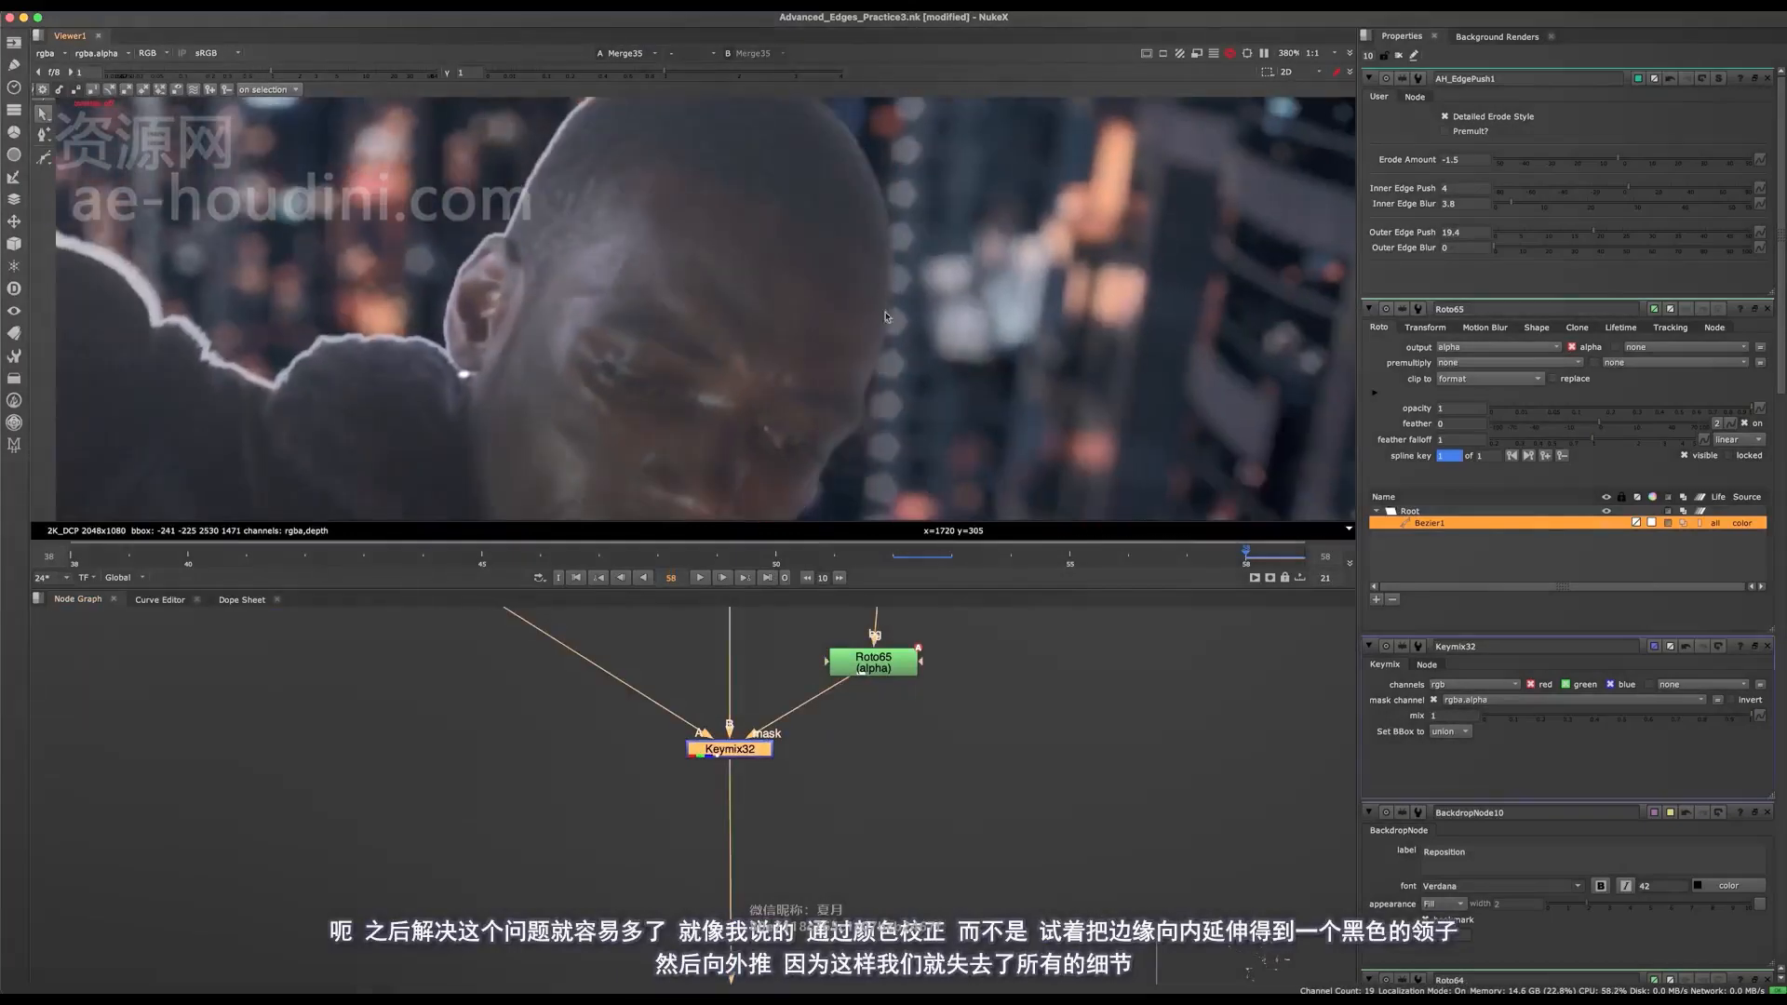
scroll(885, 317, "down", 3)
key("d")
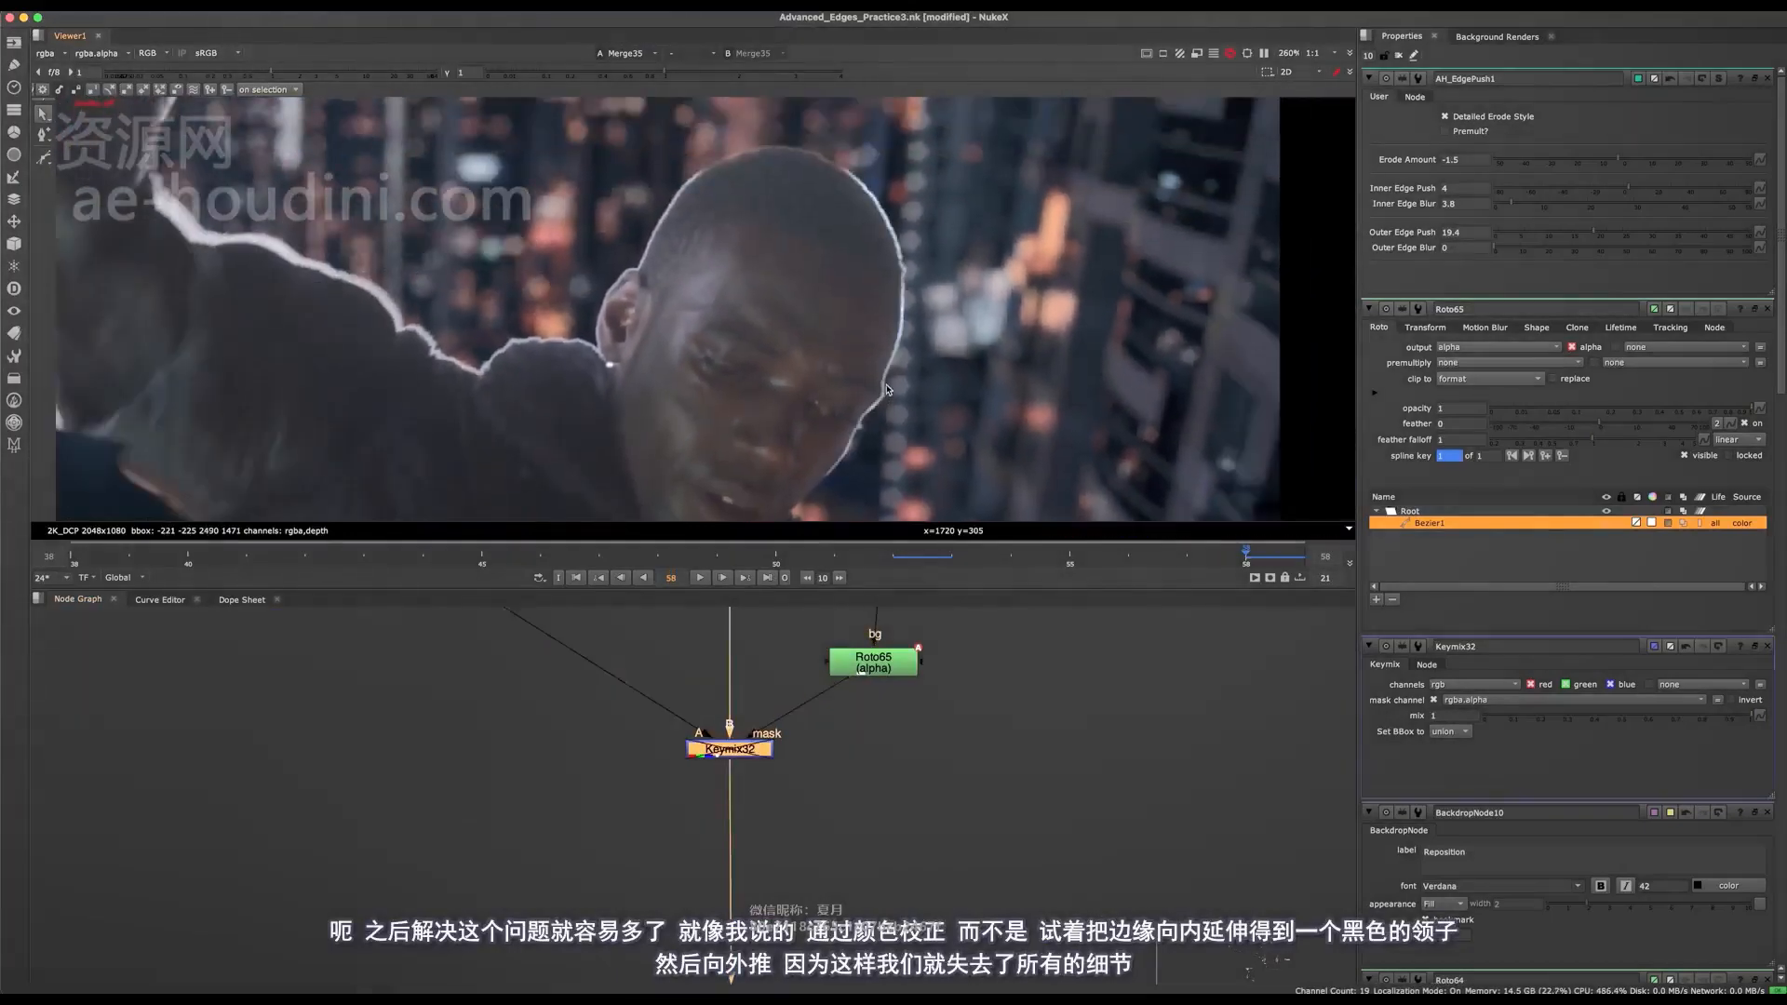
key("d")
scroll(894, 381, "up", 3)
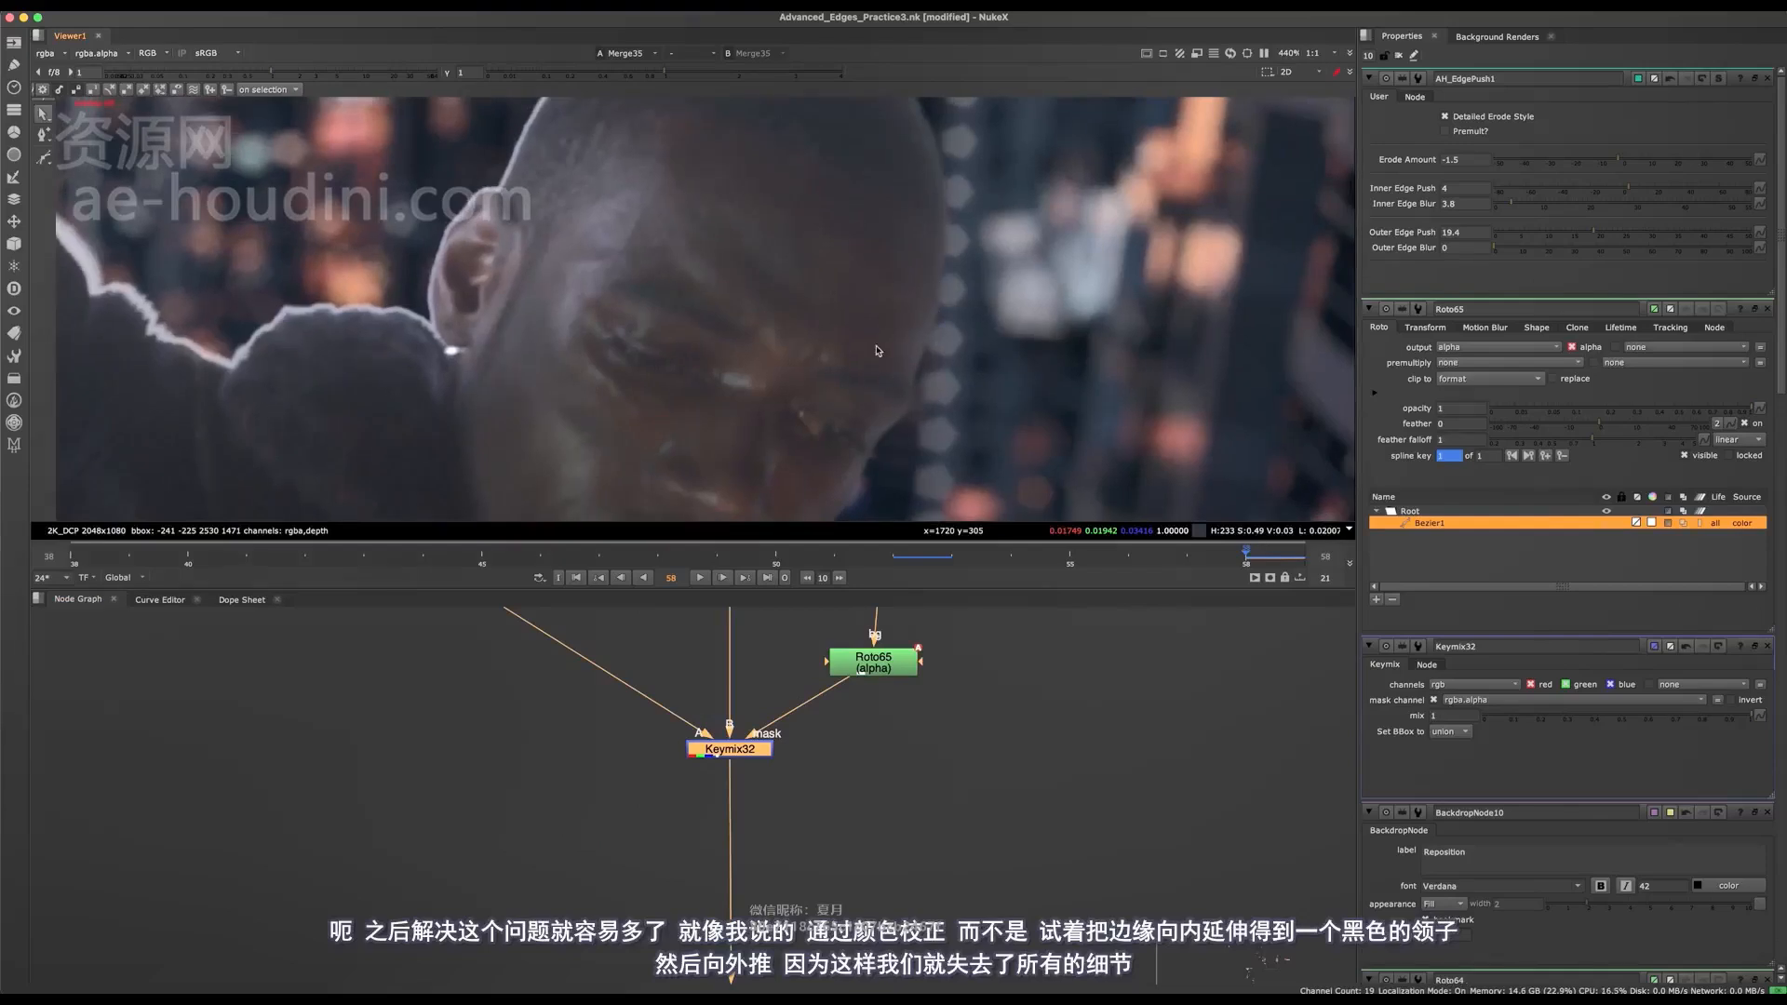
key("d")
key("d")
Open Roto65, select all points of its Bezier shape and expand the shape's feather outward.
middle_click_drag(798, 761, 849, 880)
double_click(914, 780)
scroll(901, 437, "down", 5)
left_click_drag(1117, 148, 734, 539)
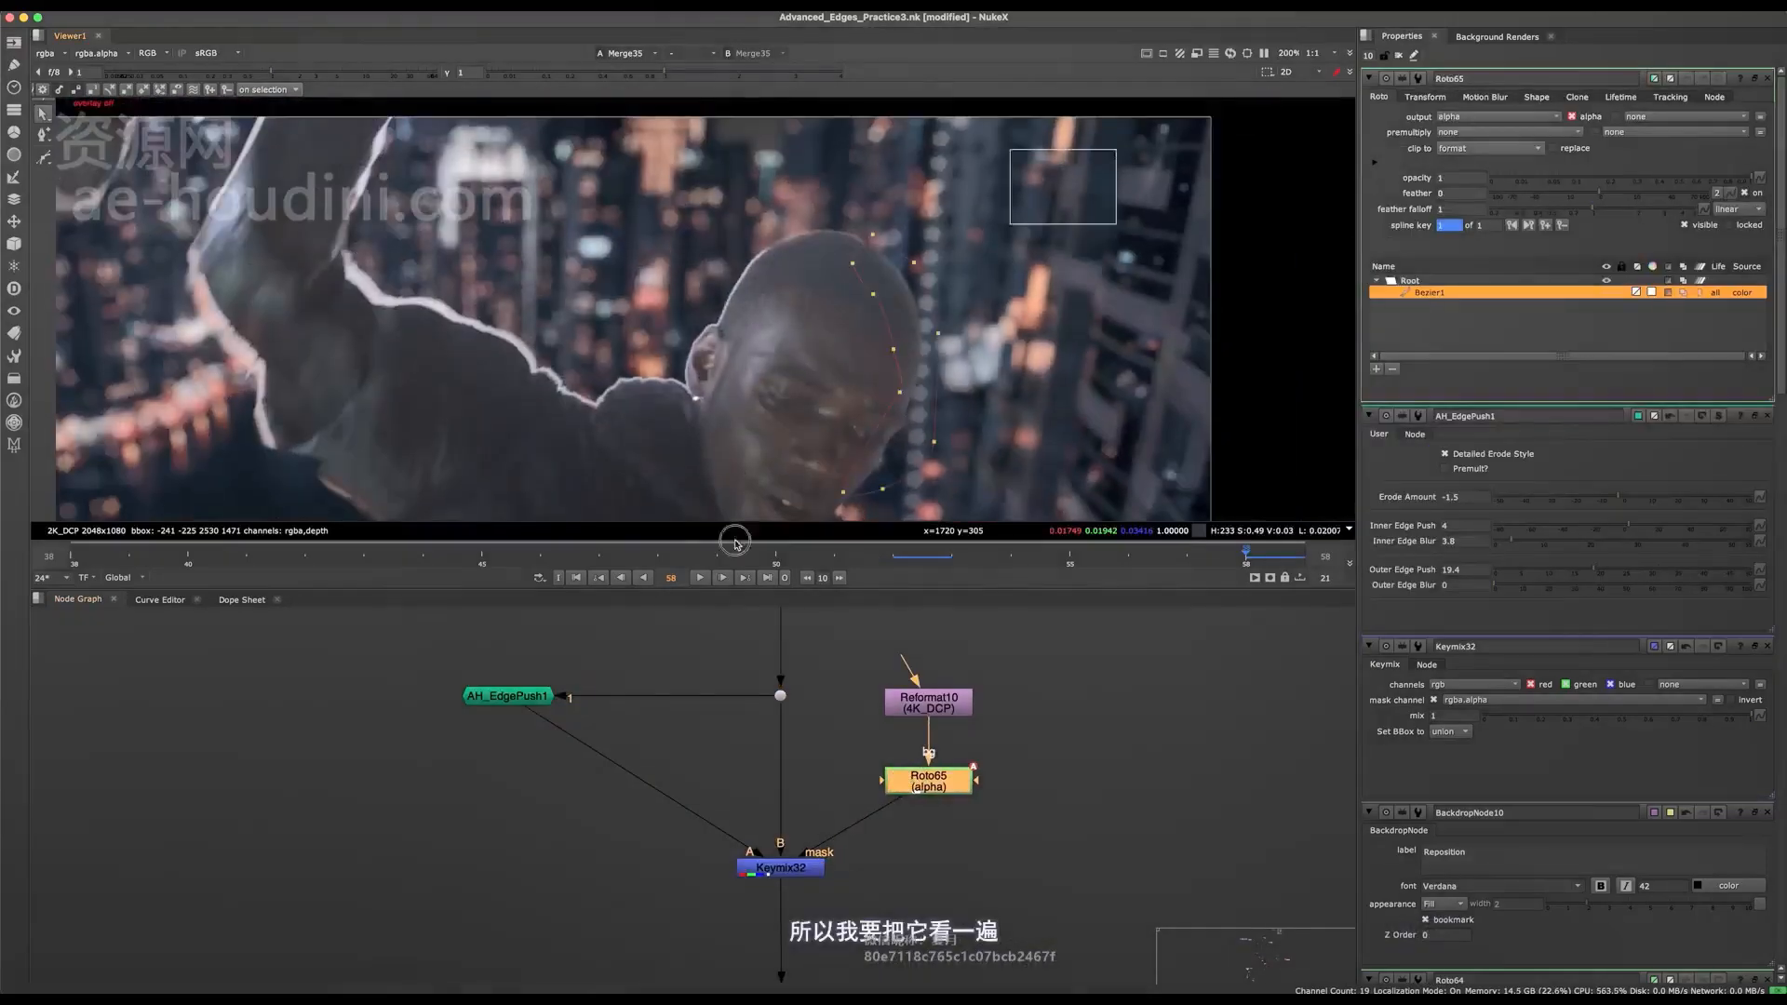
middle_click_drag(934, 346, 908, 321)
key("e")
key("e")
key("e")
key("e")
key("e")
key("e")
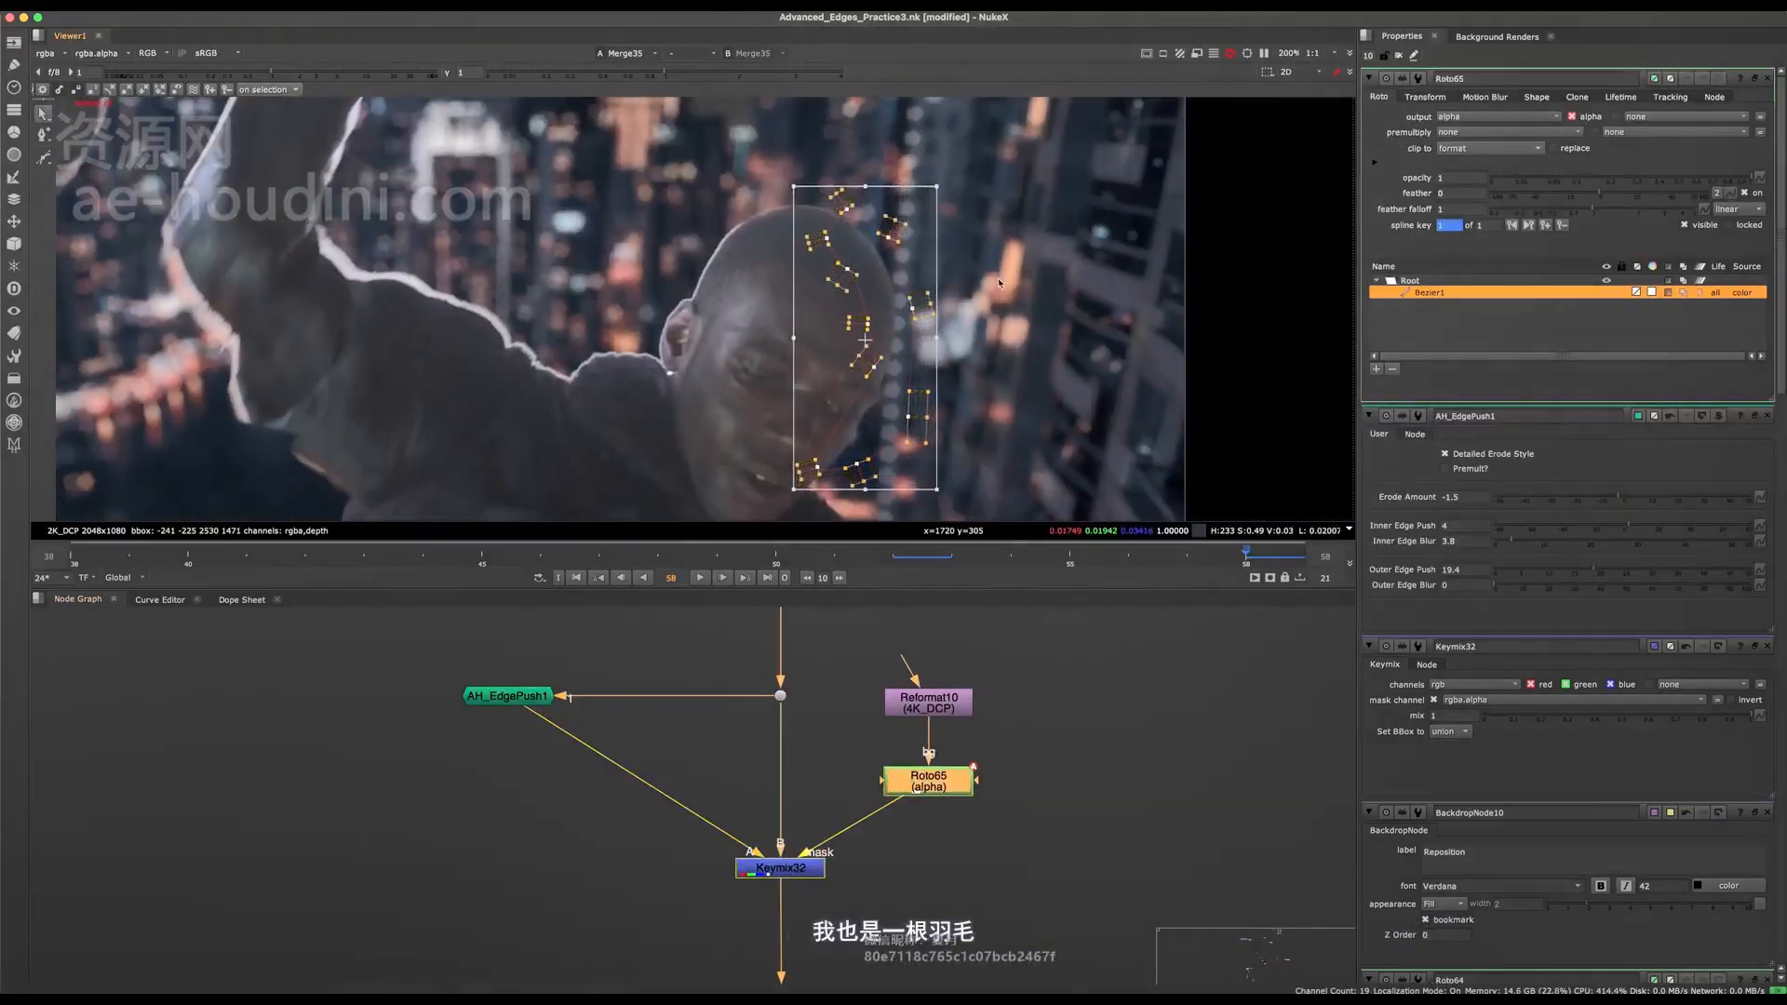
Extend the Roto65 Bezier over the crown and behind the ear down to the earlobe.
left_click_drag(913, 303, 877, 391)
left_click(797, 216)
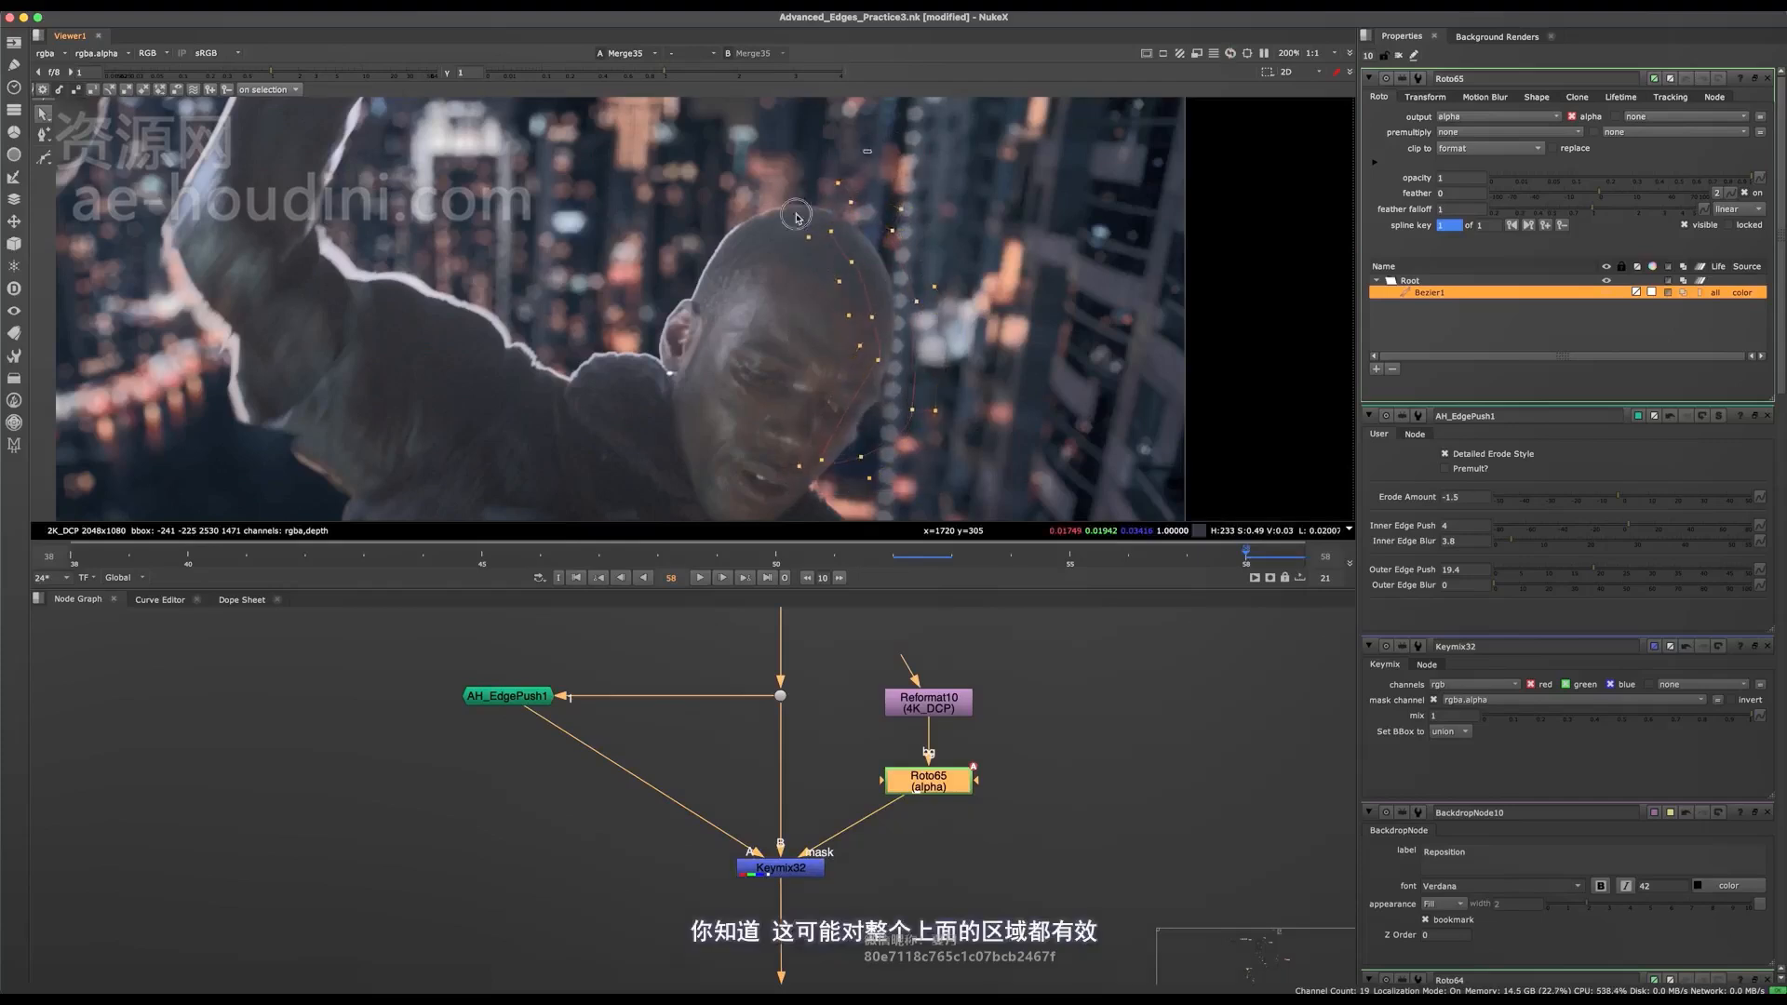
scroll(838, 222, "up", 5)
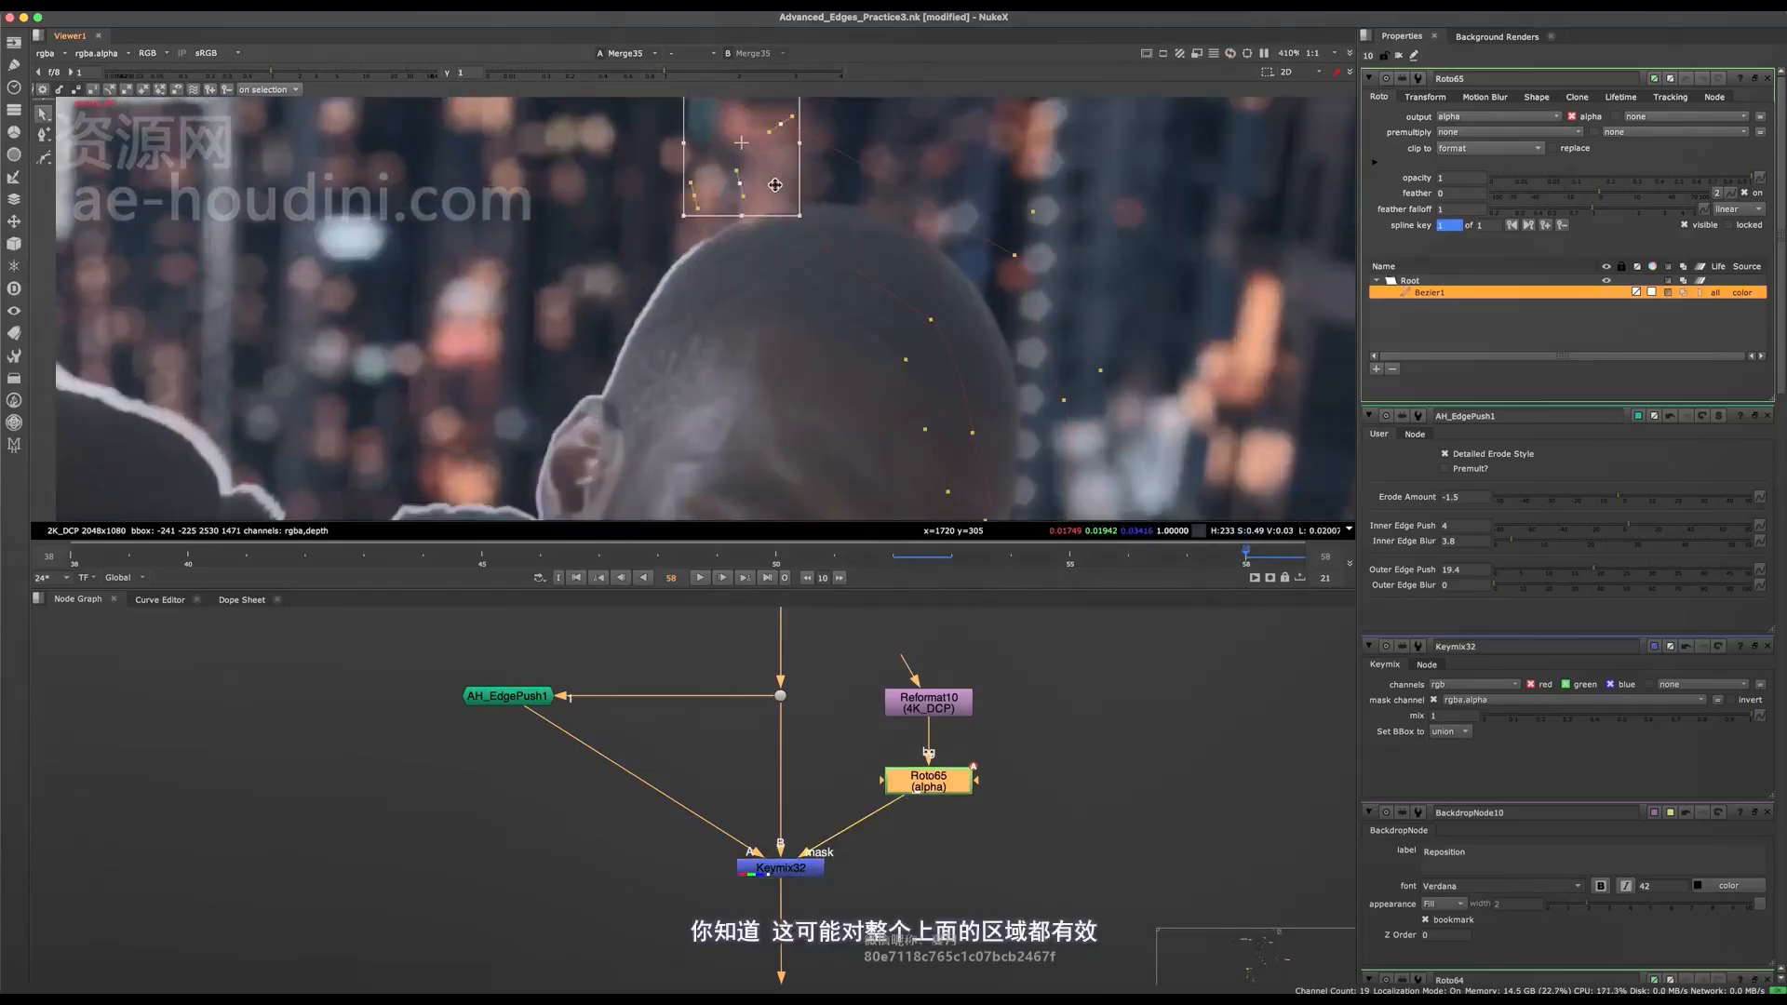
left_click_drag(782, 230, 587, 348)
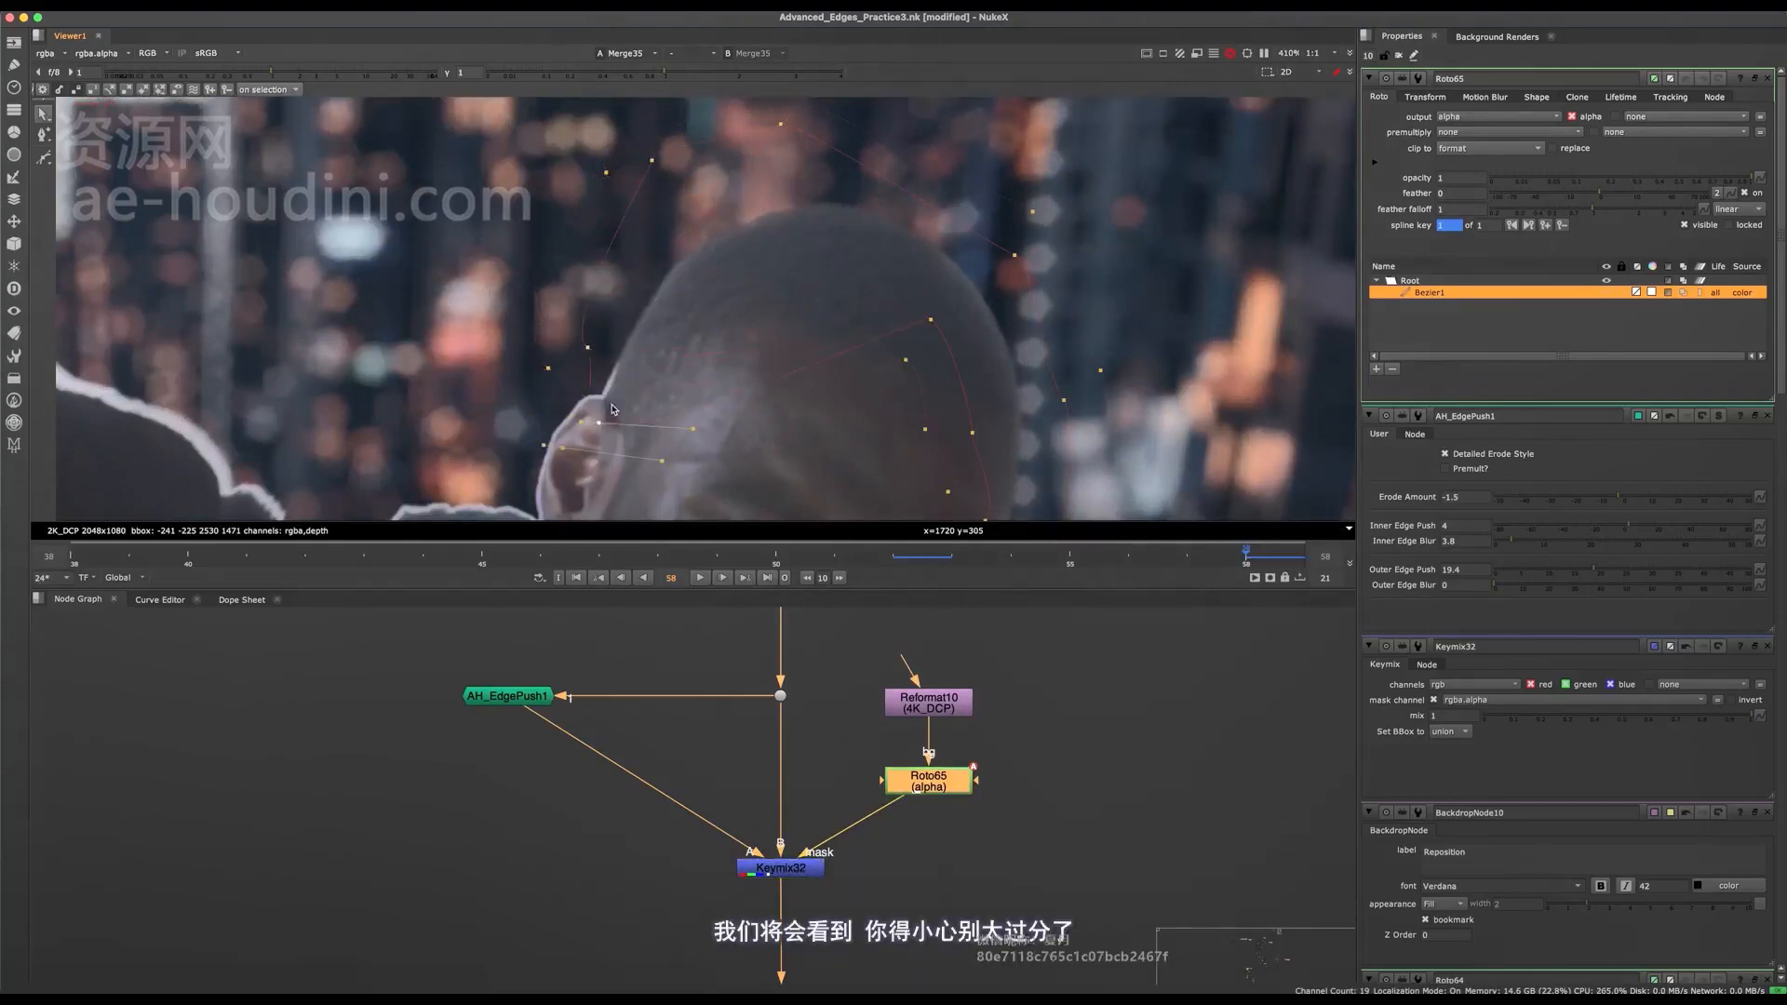
left_click_drag(732, 276, 810, 194, "alt")
left_click_drag(810, 194, 546, 435)
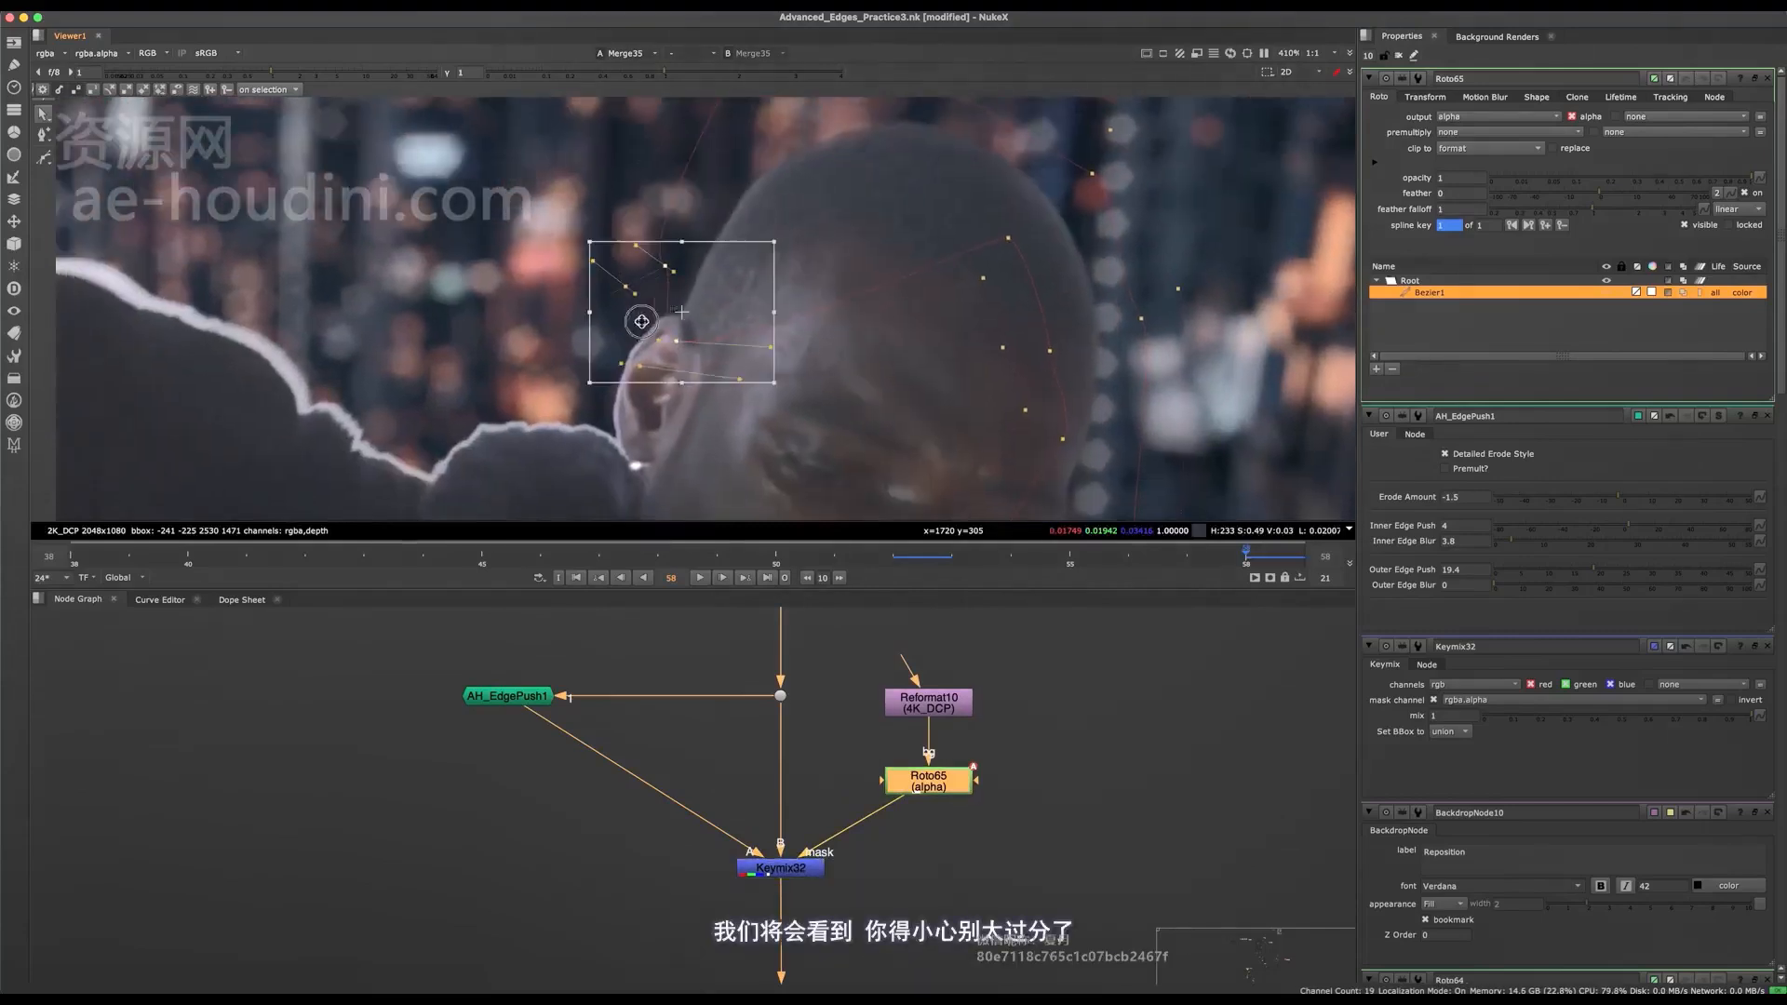
left_click_drag(642, 321, 546, 421)
left_click_drag(632, 382, 655, 470)
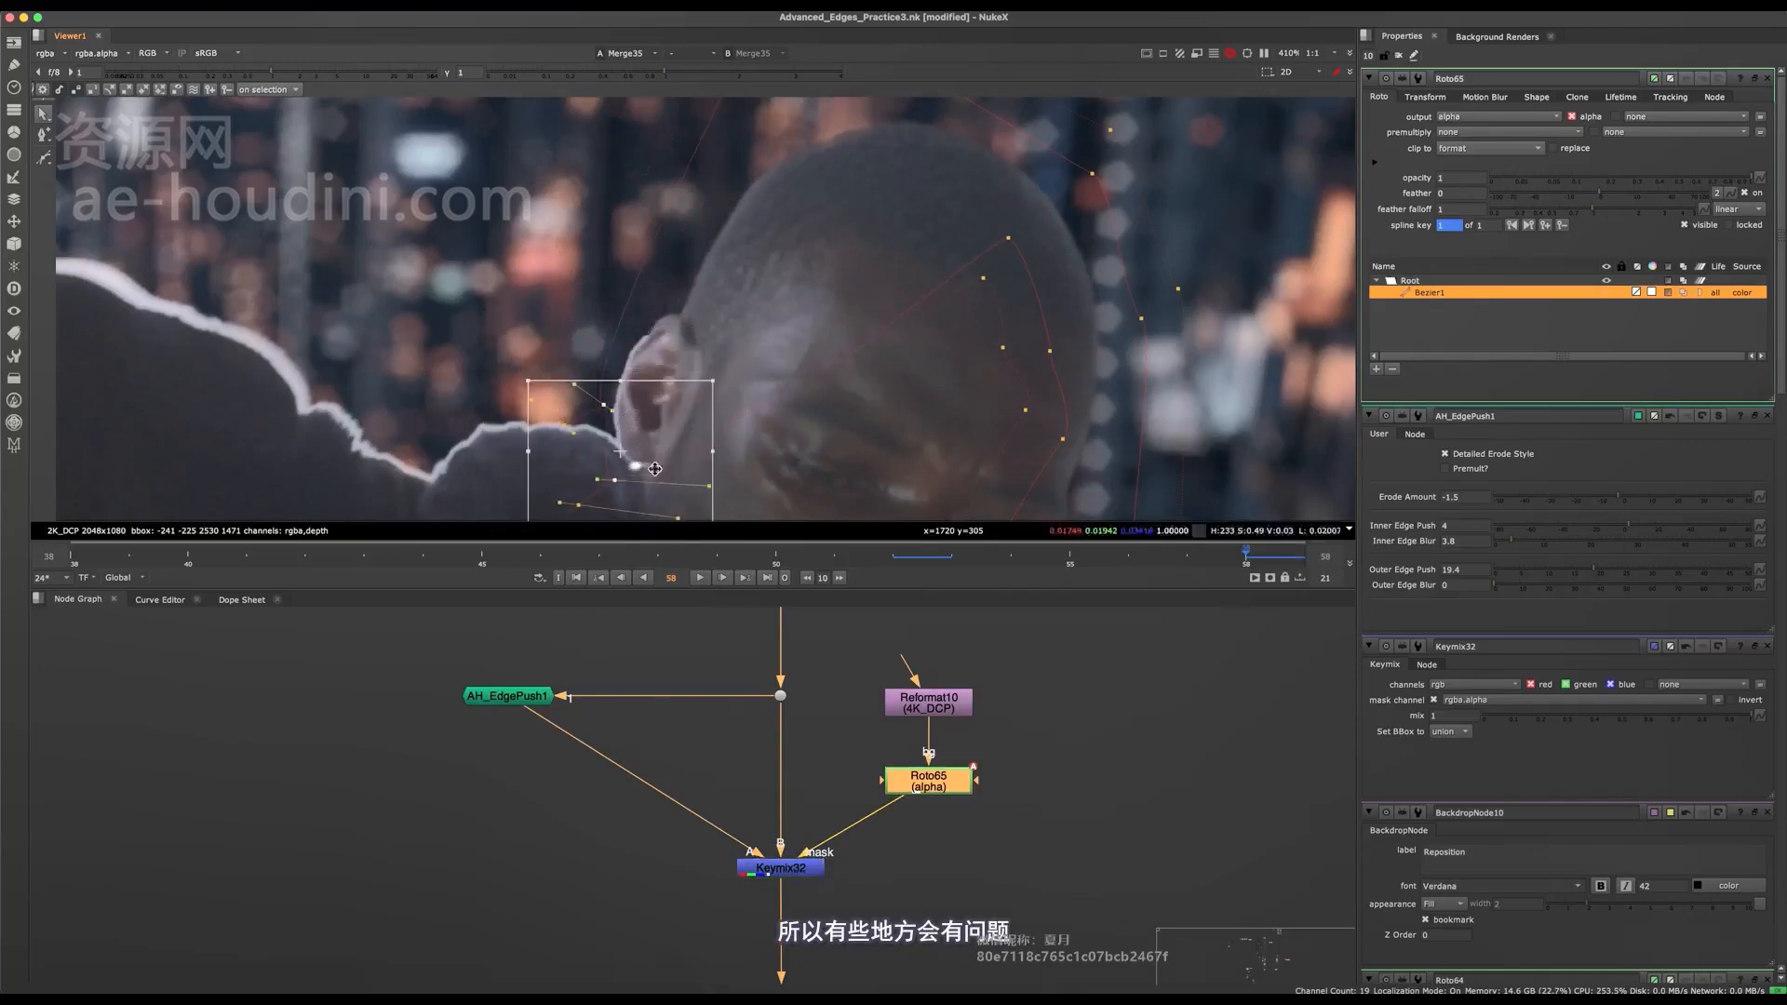
middle_click_drag(630, 481, 731, 381)
Examine the bright spot where the earlobe meets the shoulder edge in the composite.
scroll(731, 382, "up", 5)
scroll(762, 318, "down", 6)
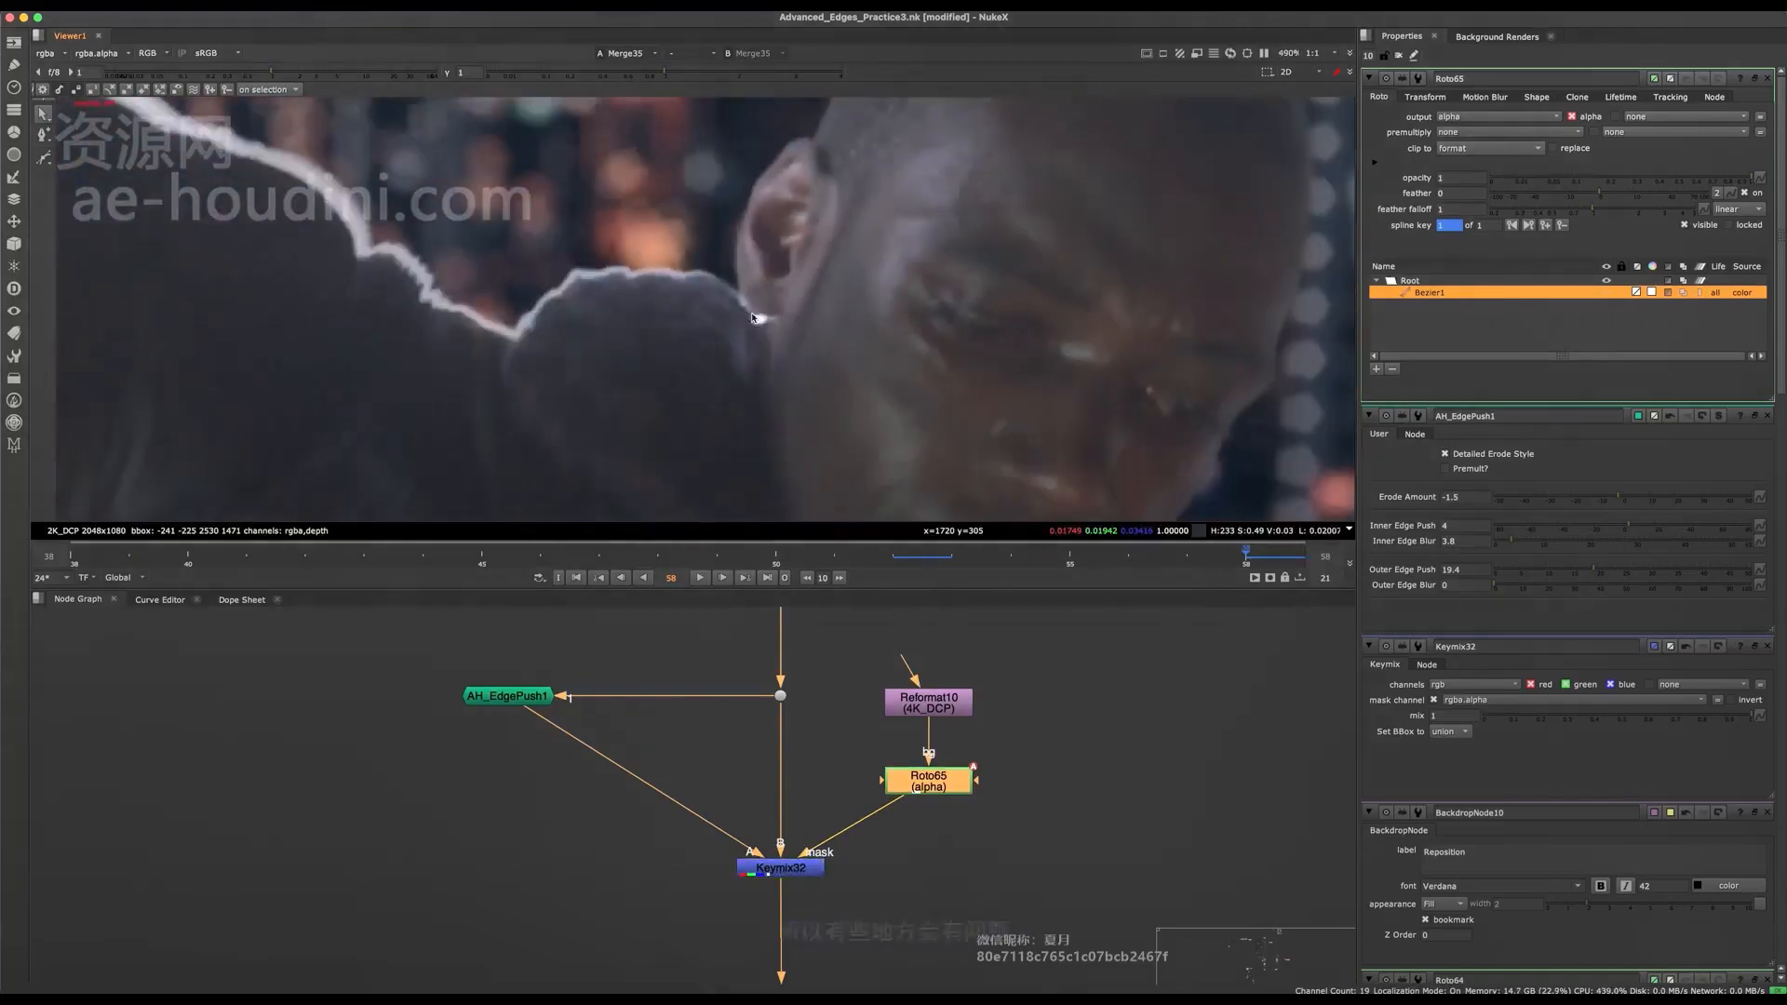
scroll(762, 318, "up", 6)
scroll(765, 295, "down", 5)
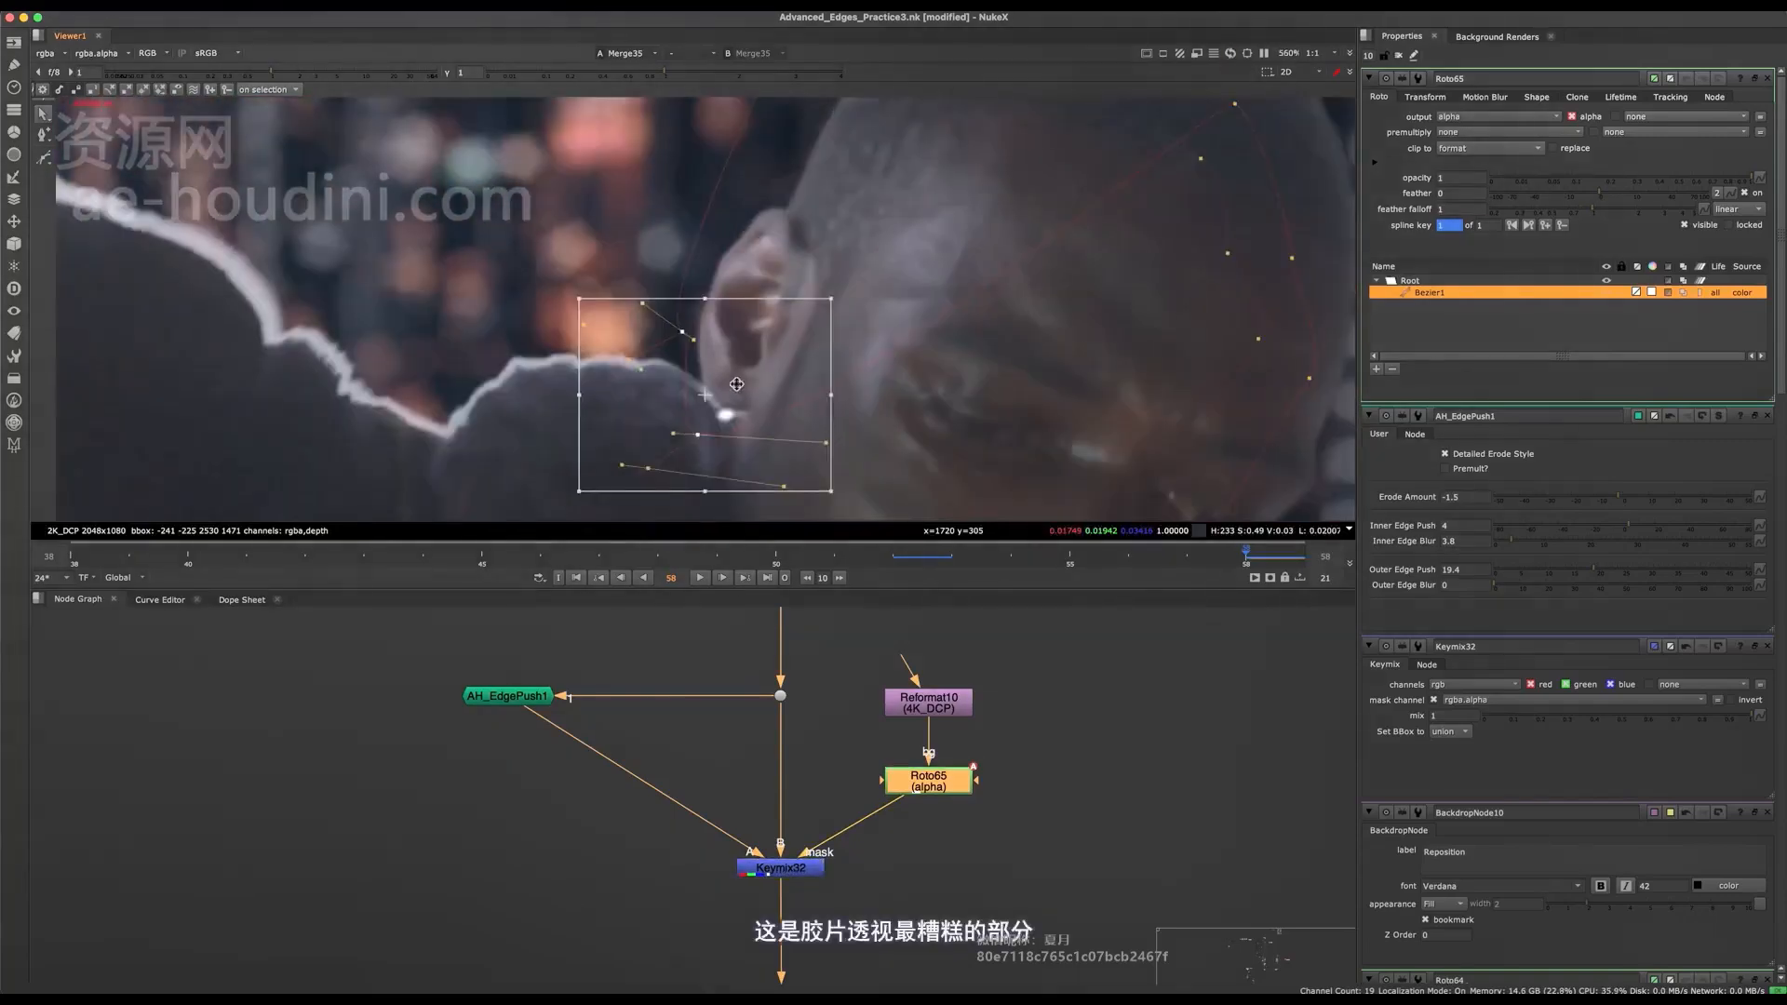
scroll(738, 417, "up", 5)
scroll(737, 417, "down", 3)
scroll(740, 400, "up", 3)
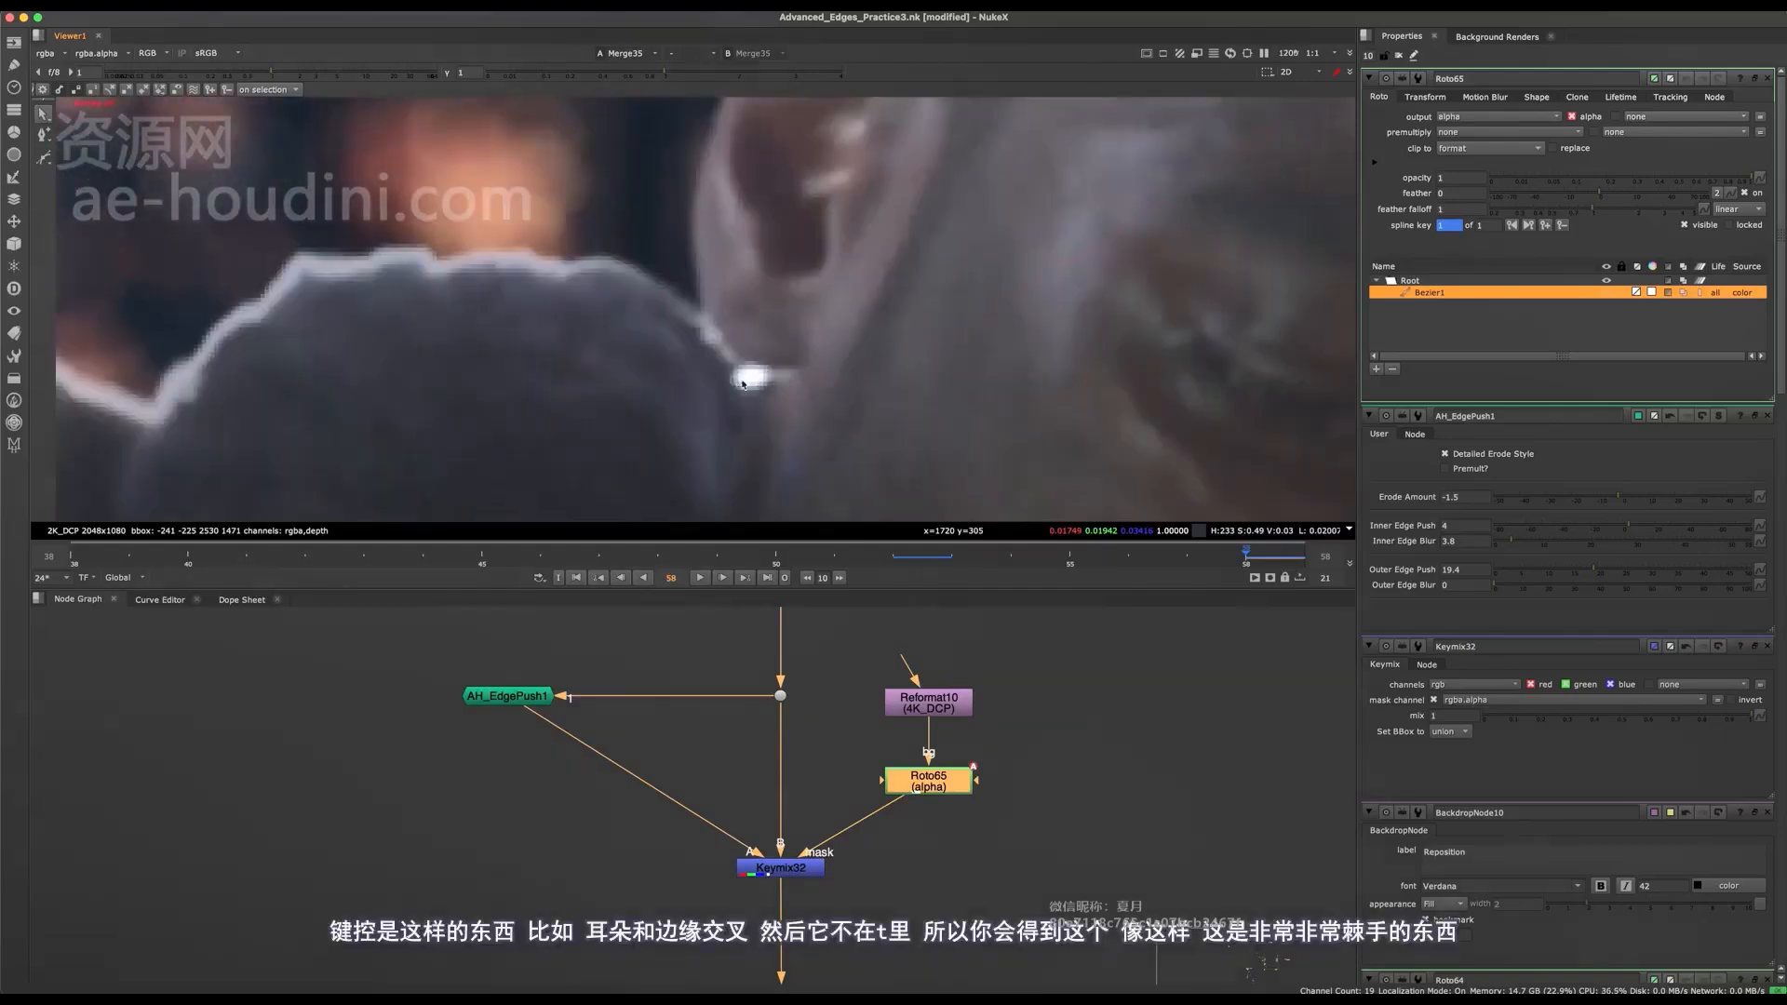
scroll(729, 355, "down", 2)
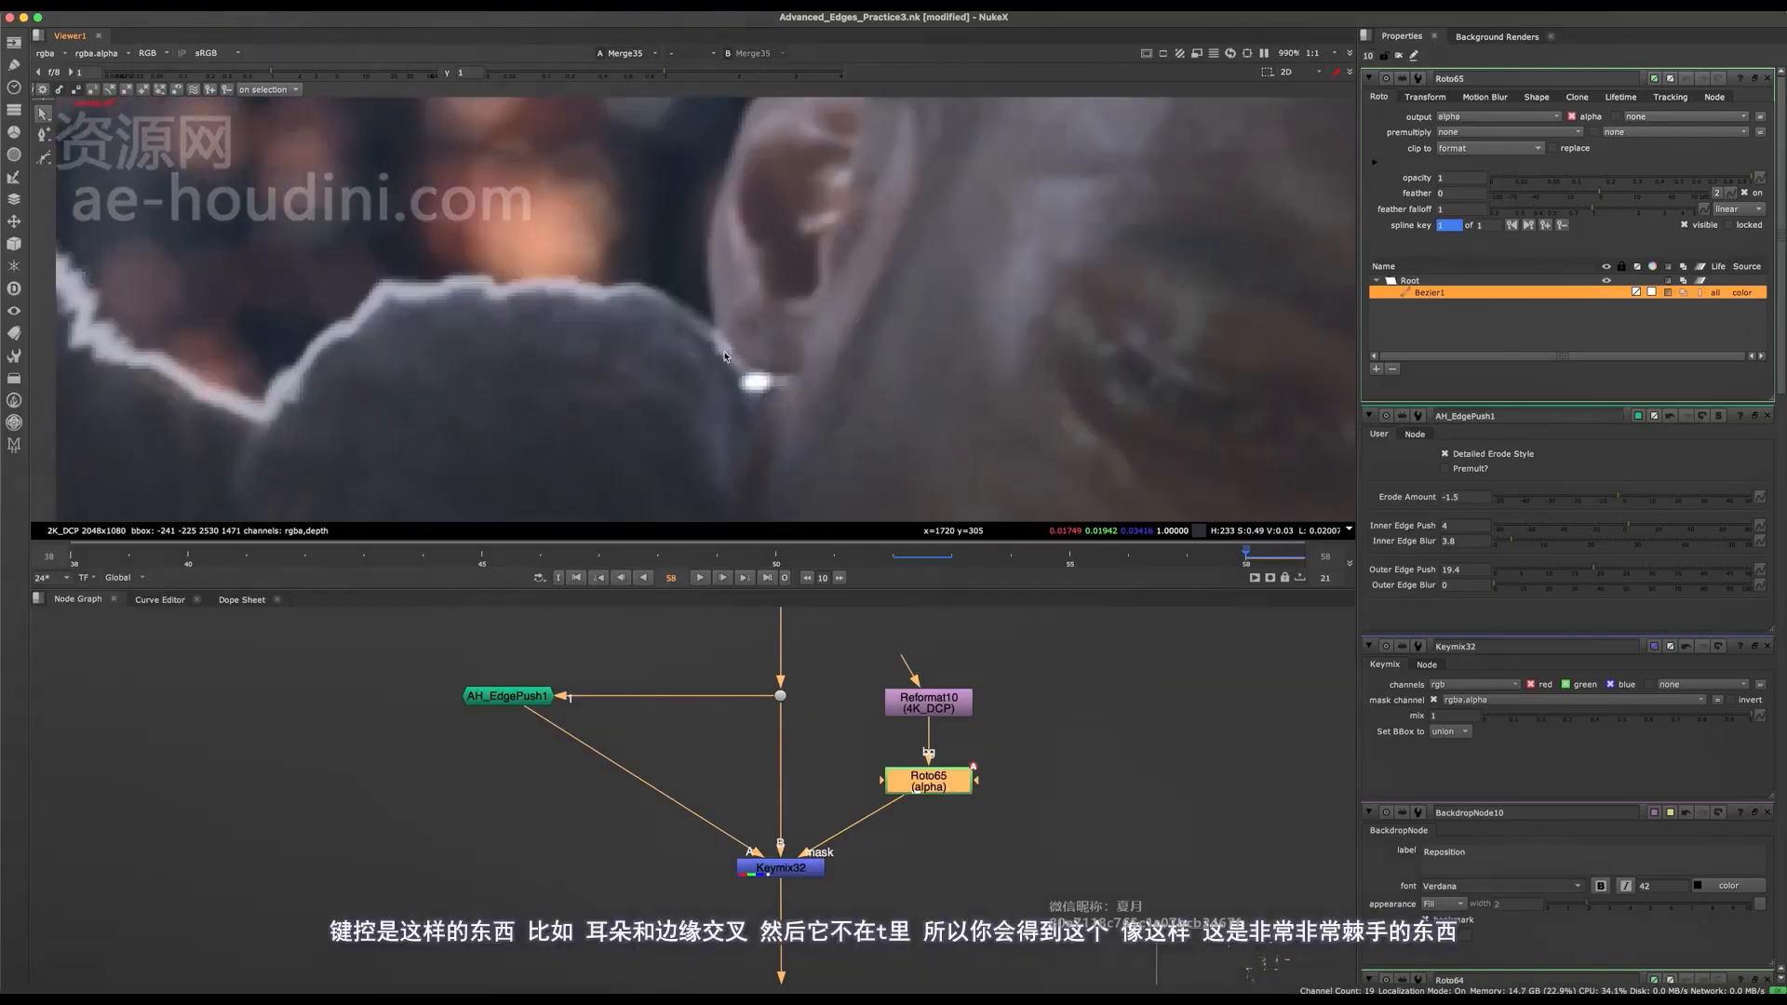
scroll(745, 377, "down", 1)
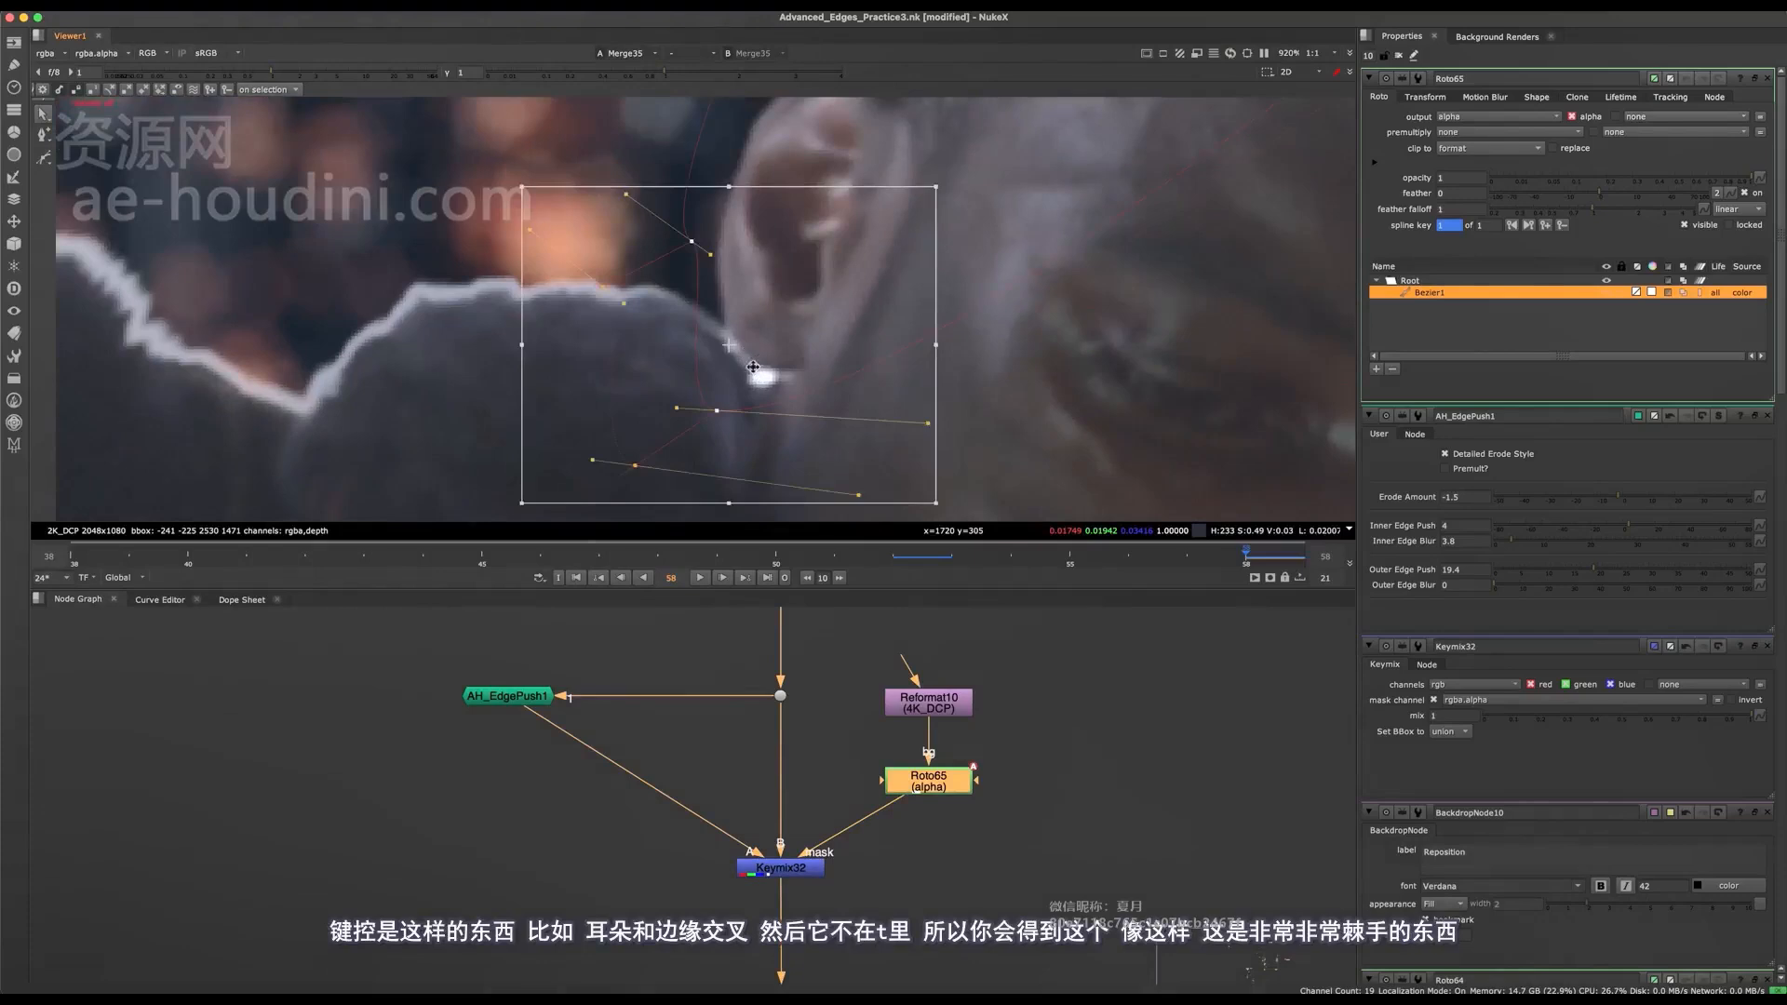
scroll(759, 379, "down", 5)
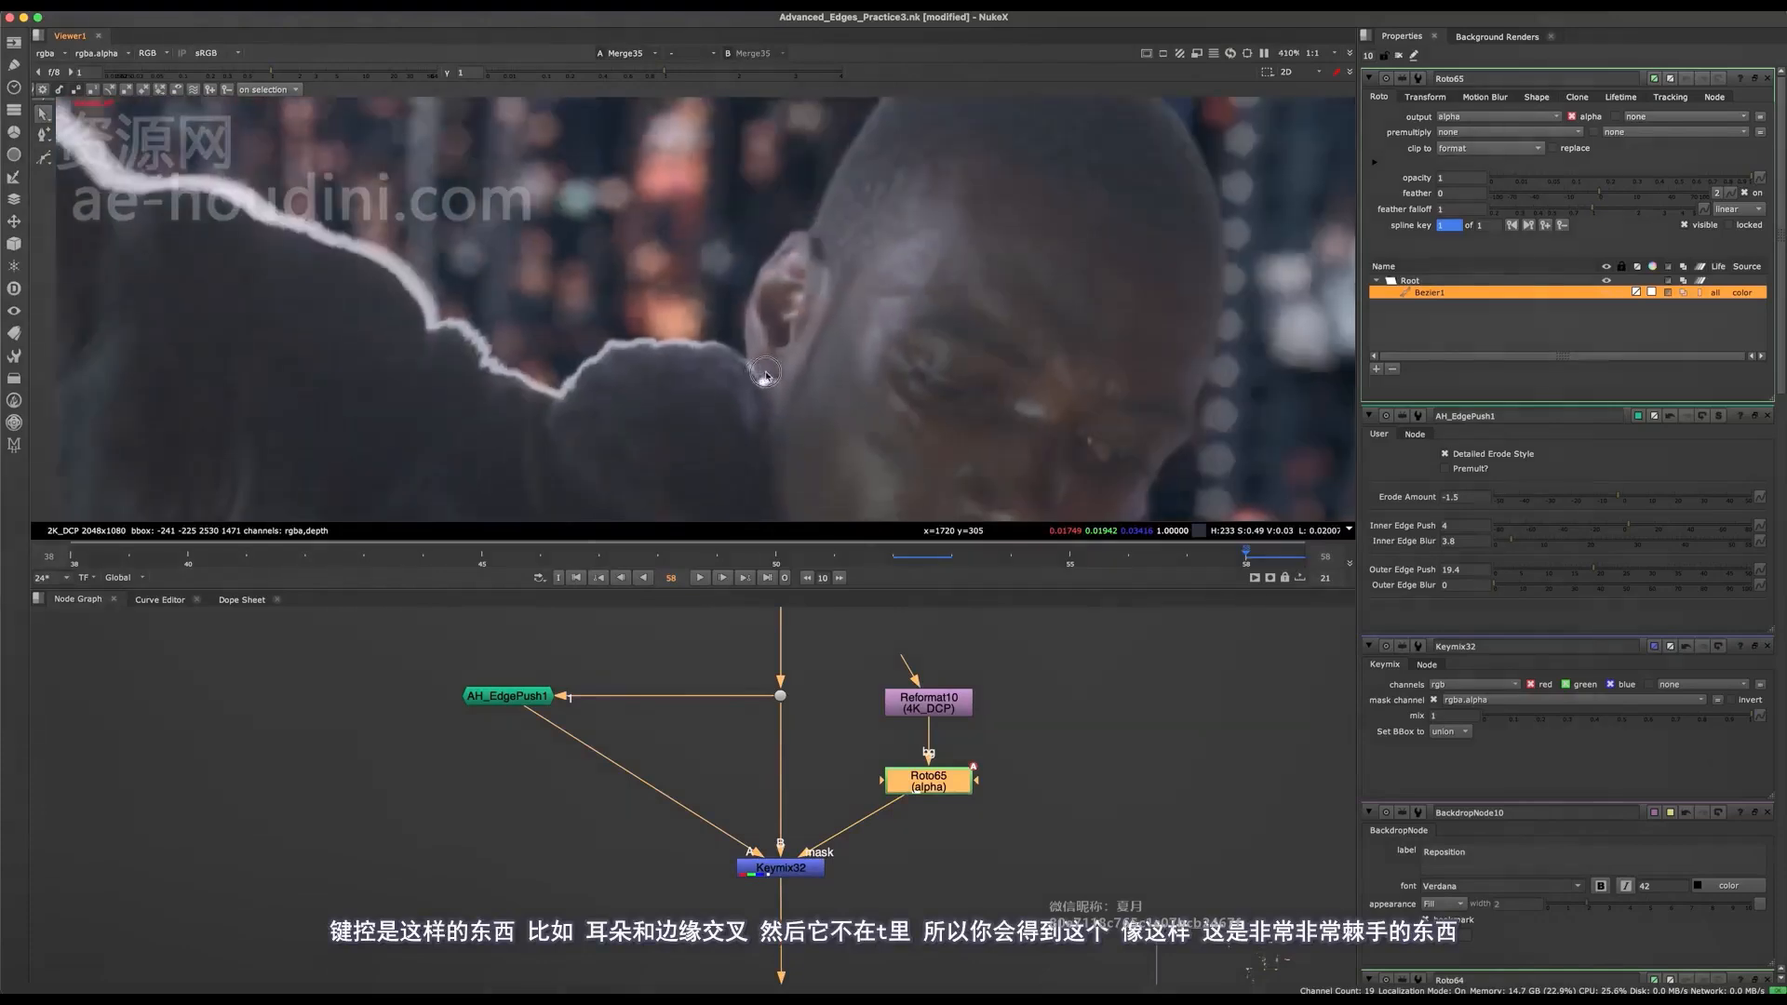
scroll(770, 379, "up", 3)
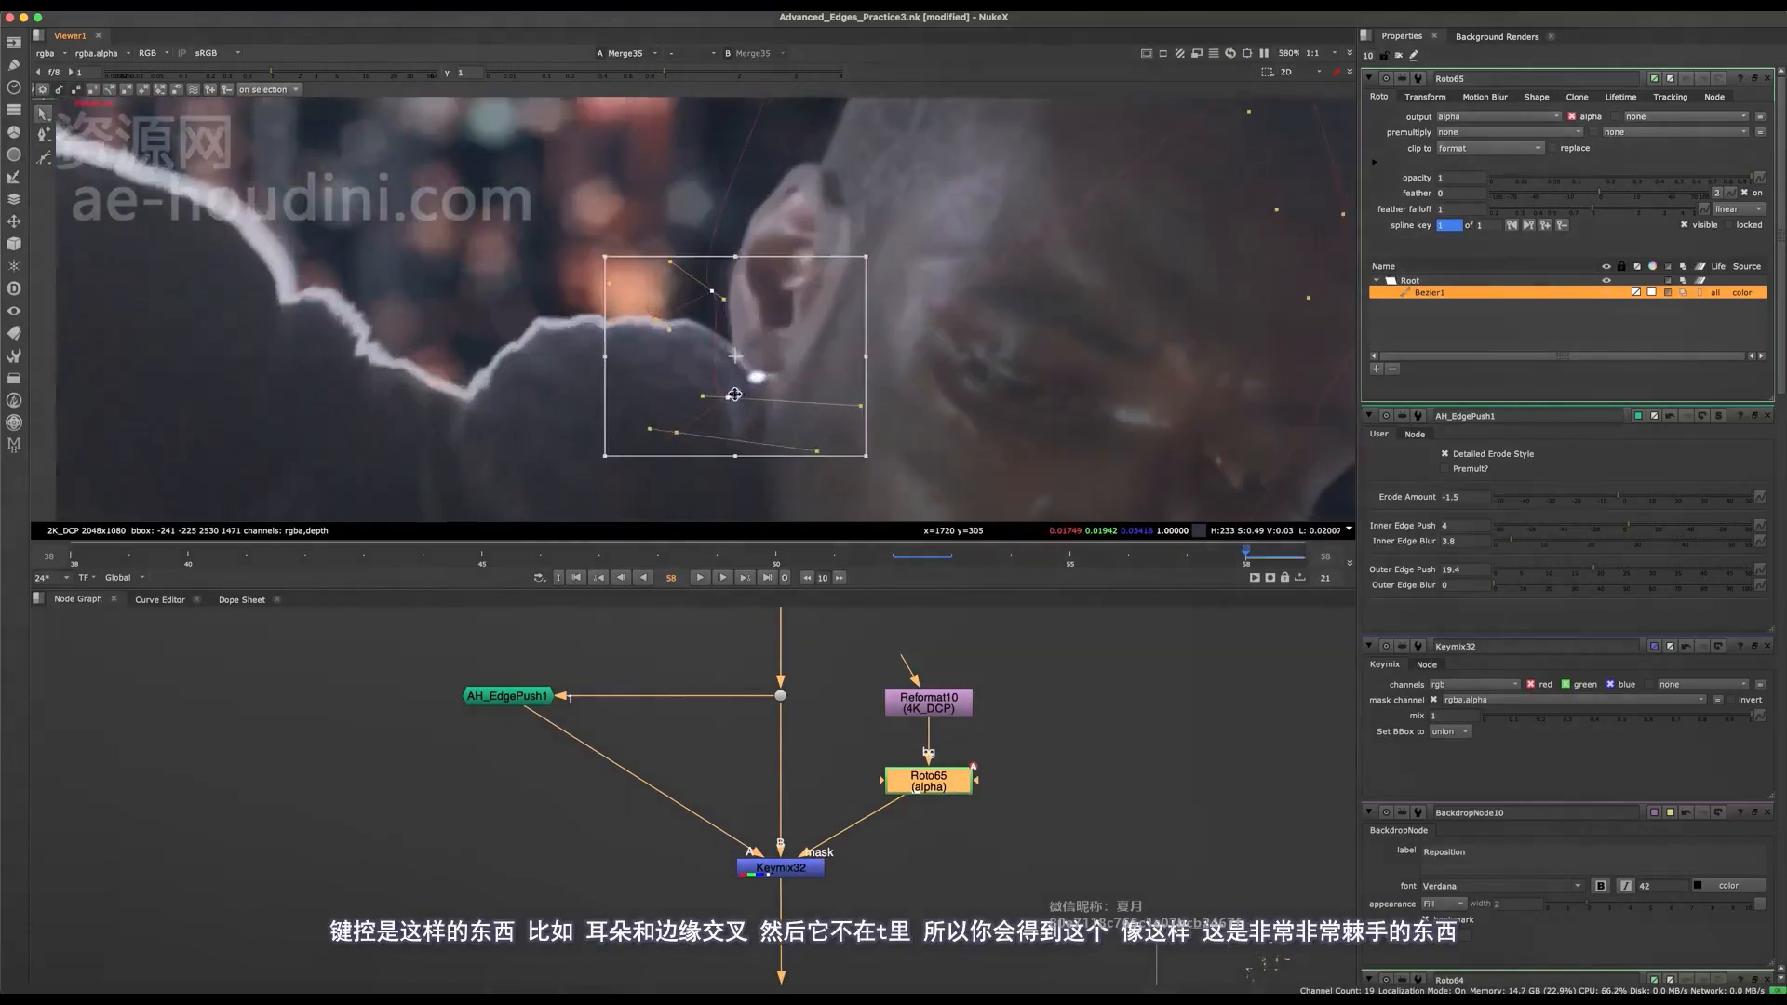
Save the script and move the Roto65 shape's inner points farther across the face.
middle_click_drag(770, 372, 675, 422)
scroll(662, 416, "down", 3)
key("super+s")
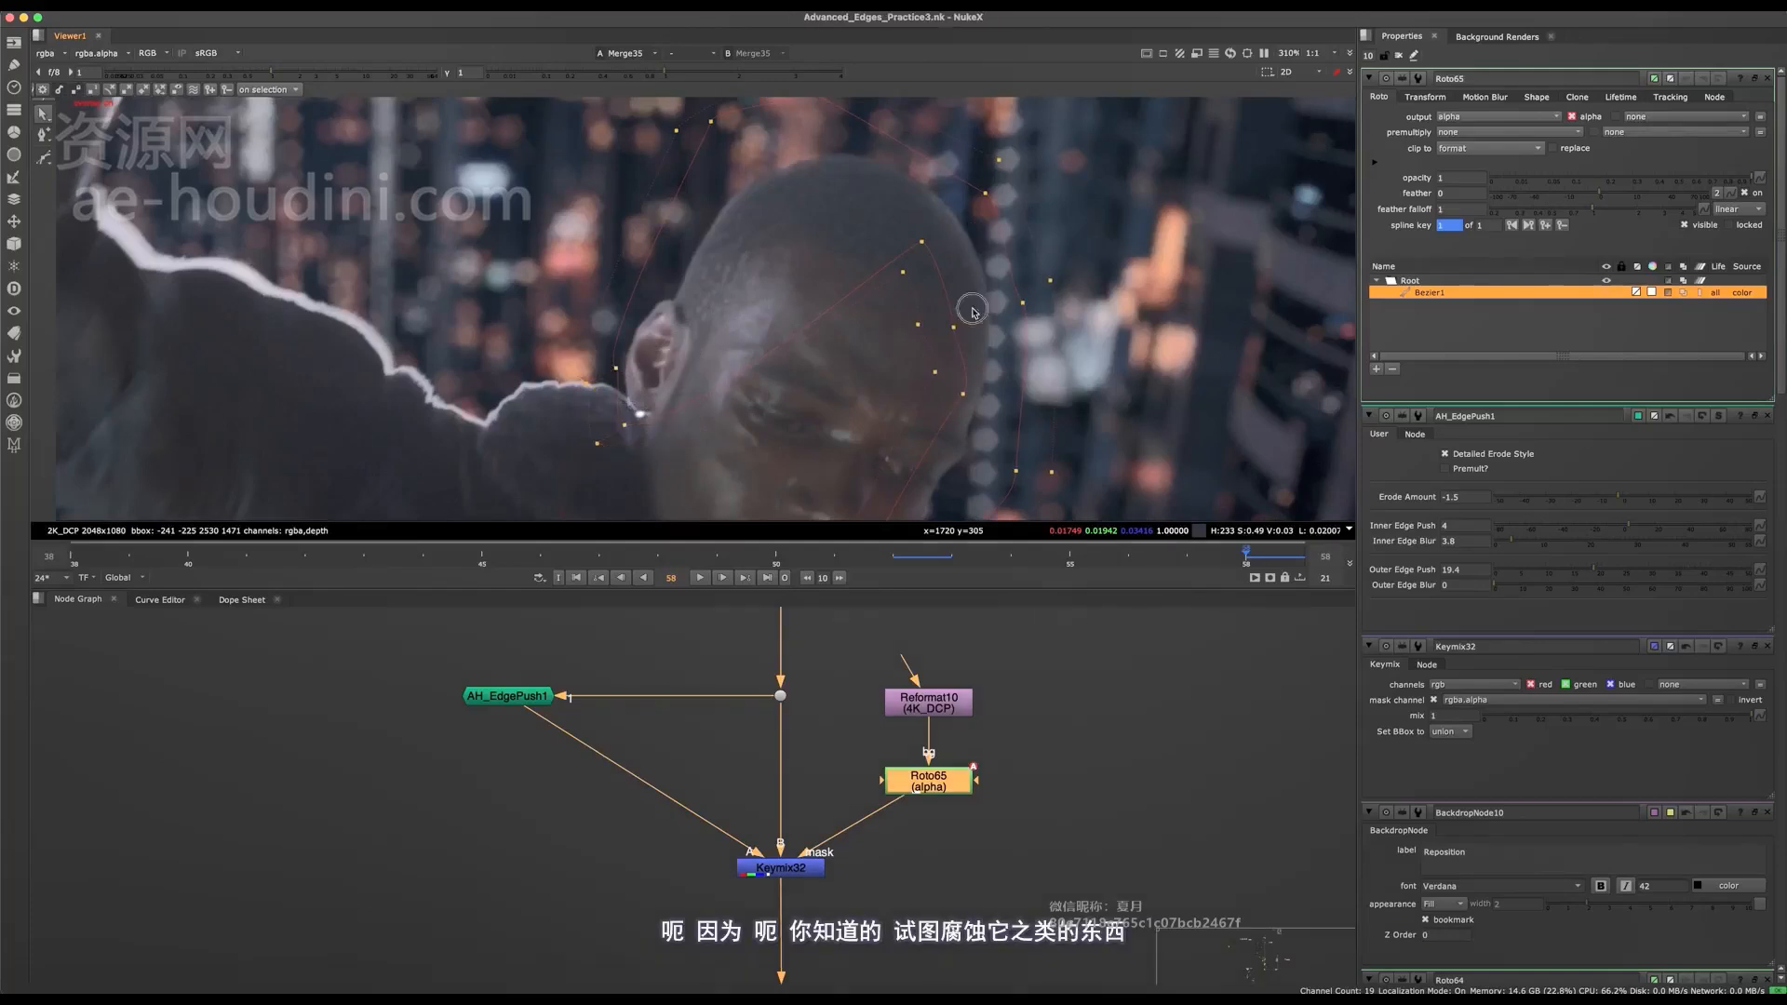
left_click_drag(983, 231, 862, 478)
left_click_drag(909, 355, 830, 445)
scroll(859, 375, "down", 2)
left_click(1102, 158)
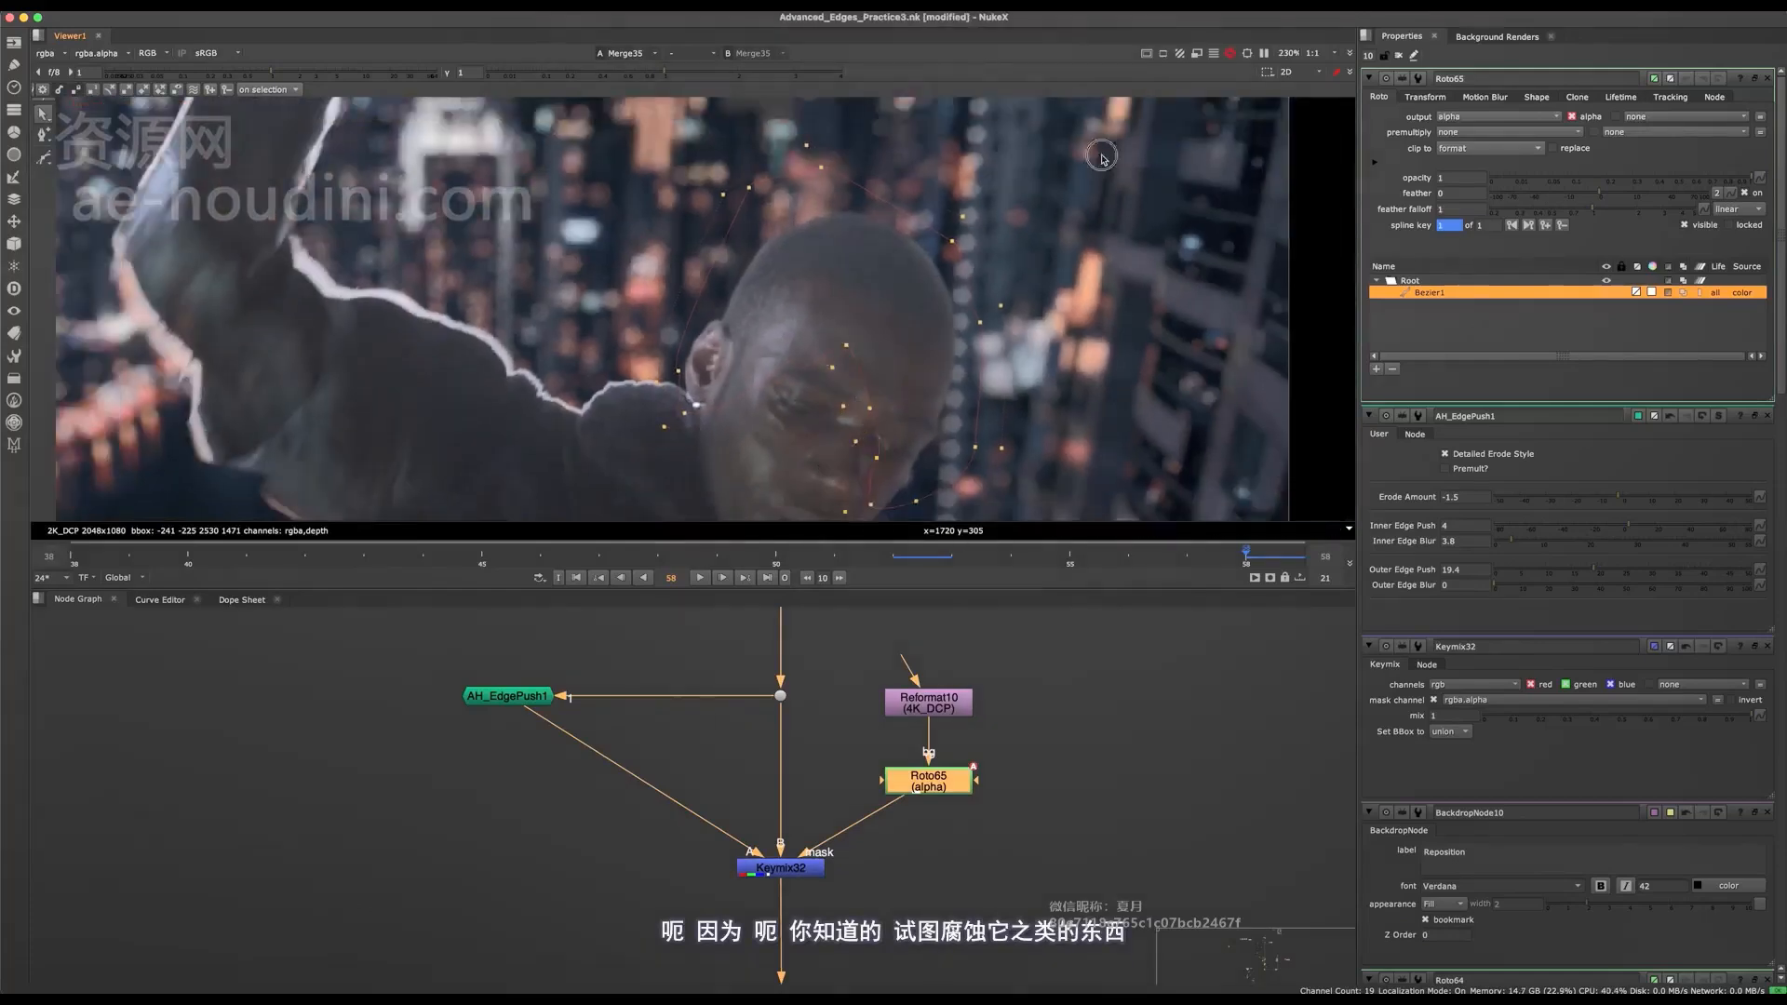
Select all points of the Roto65 shape, go to frame 52 and reposition the shape over the head.
key("super+a")
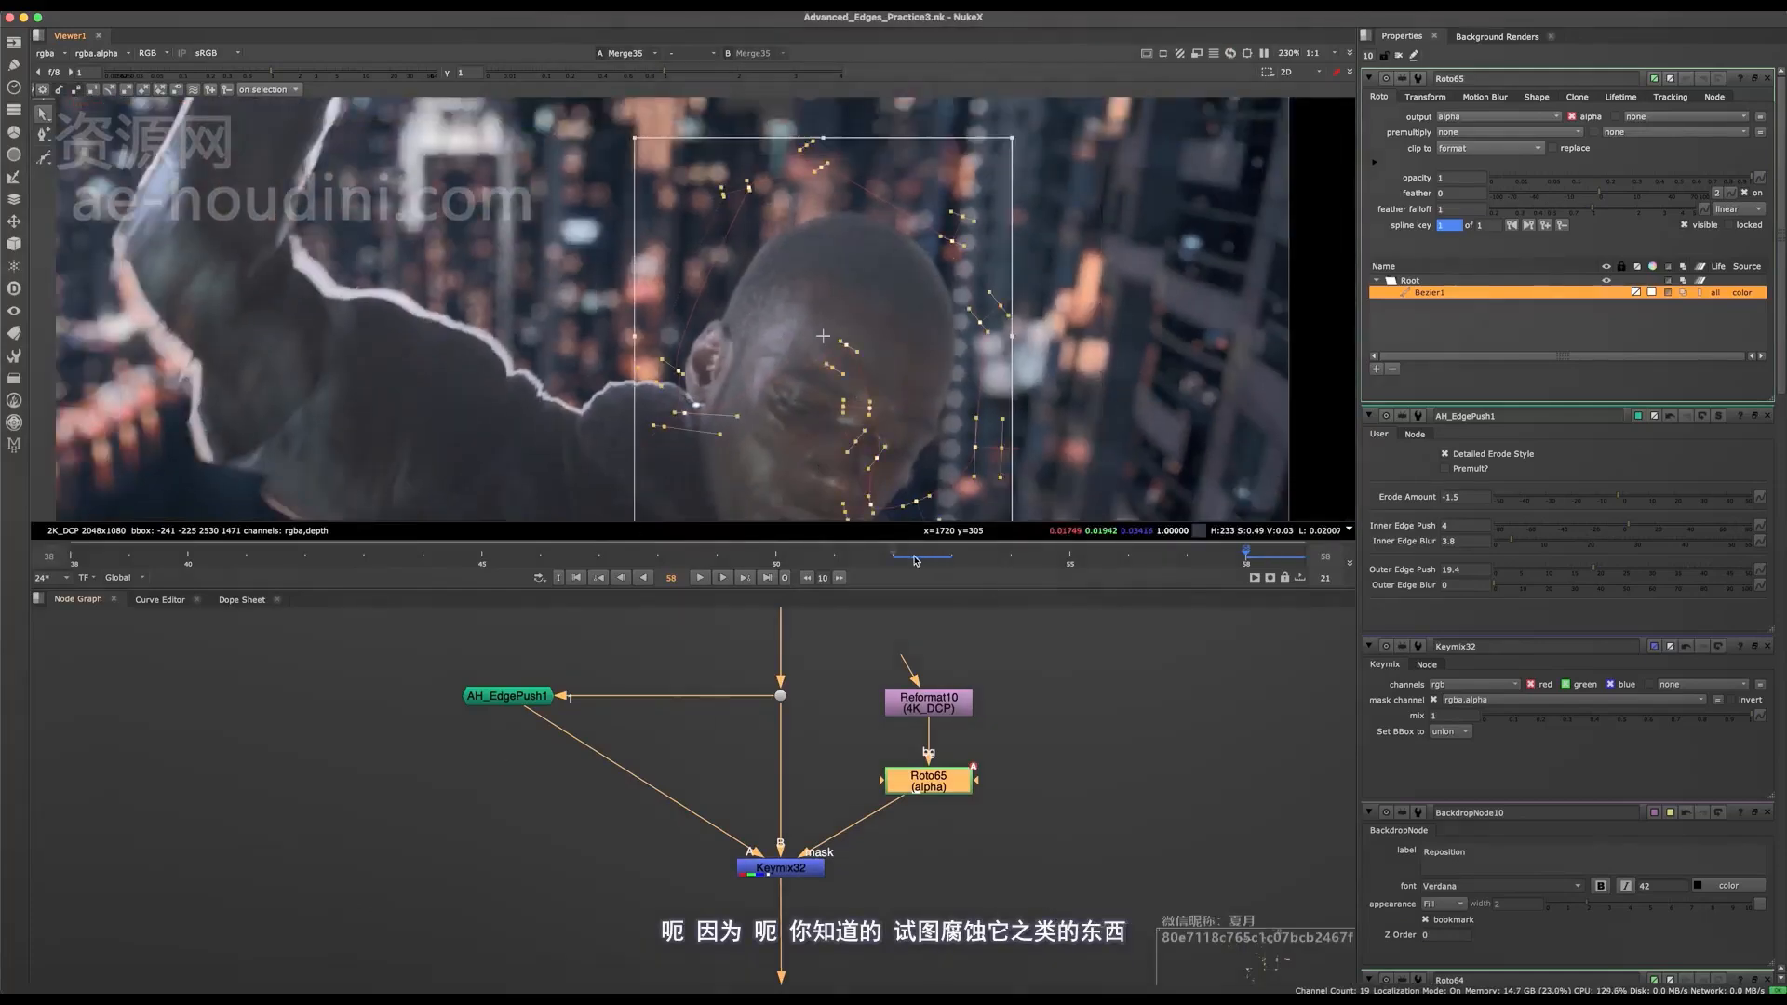
left_click(916, 558)
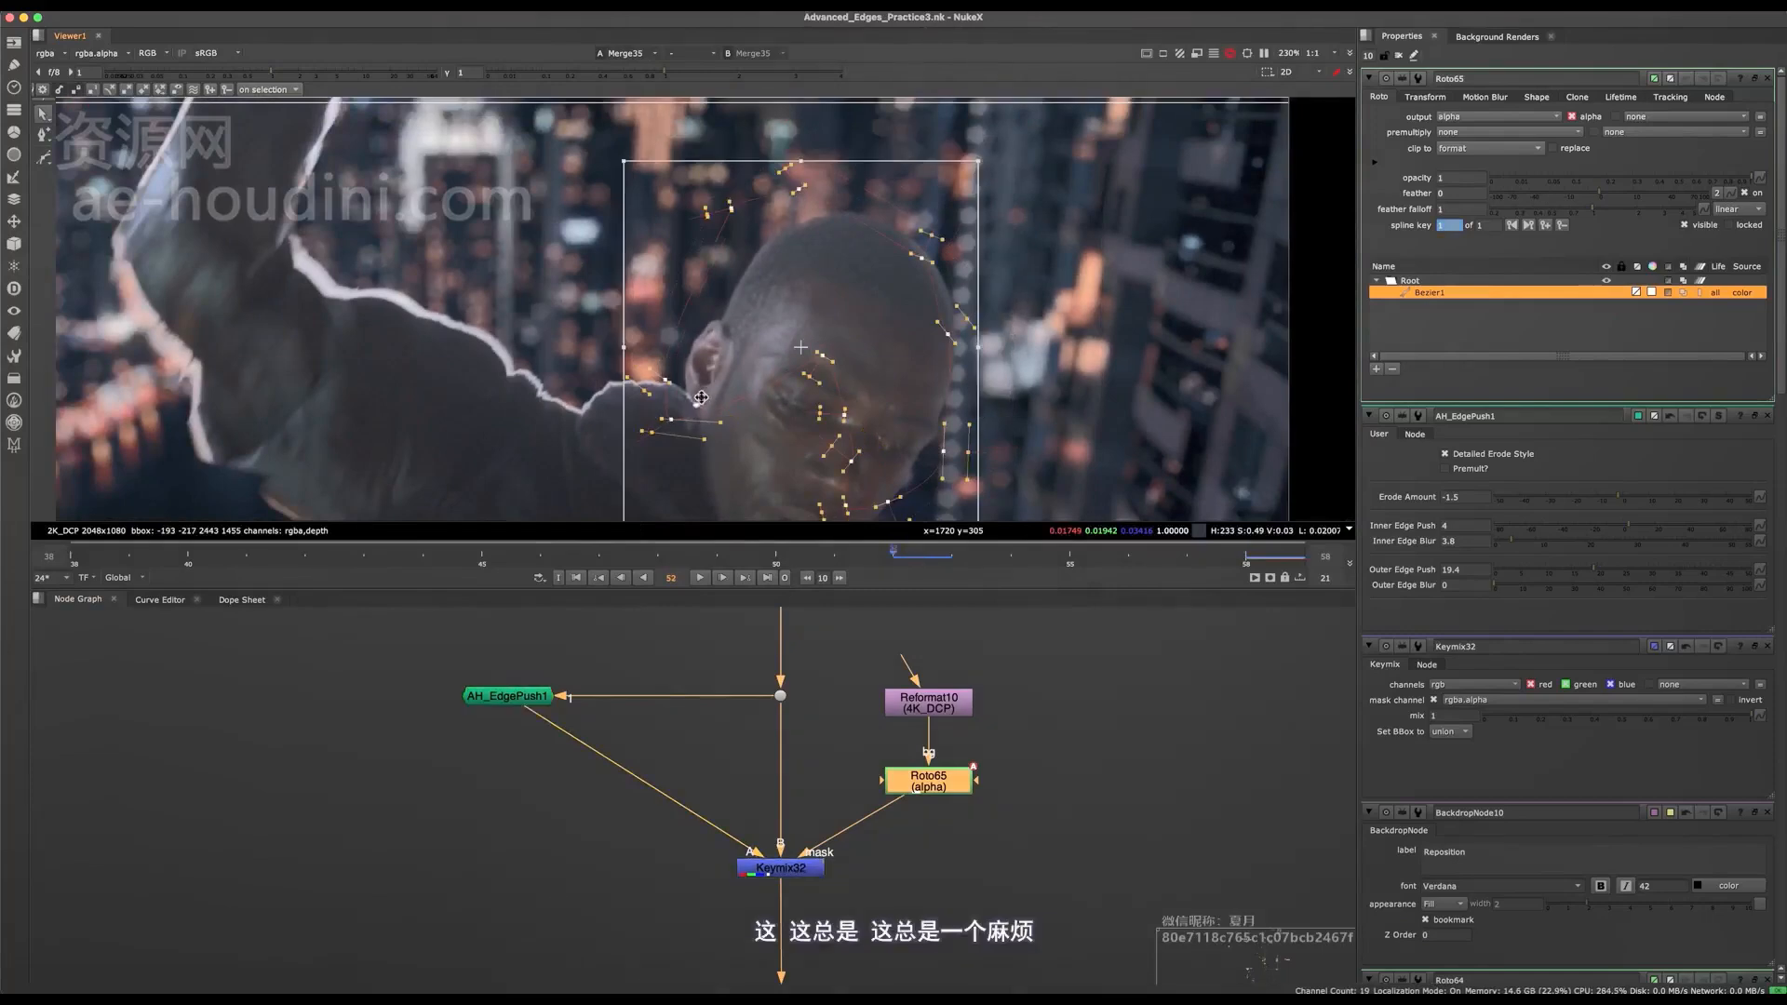
middle_click_drag(788, 416, 749, 388)
left_click_drag(833, 265, 932, 270)
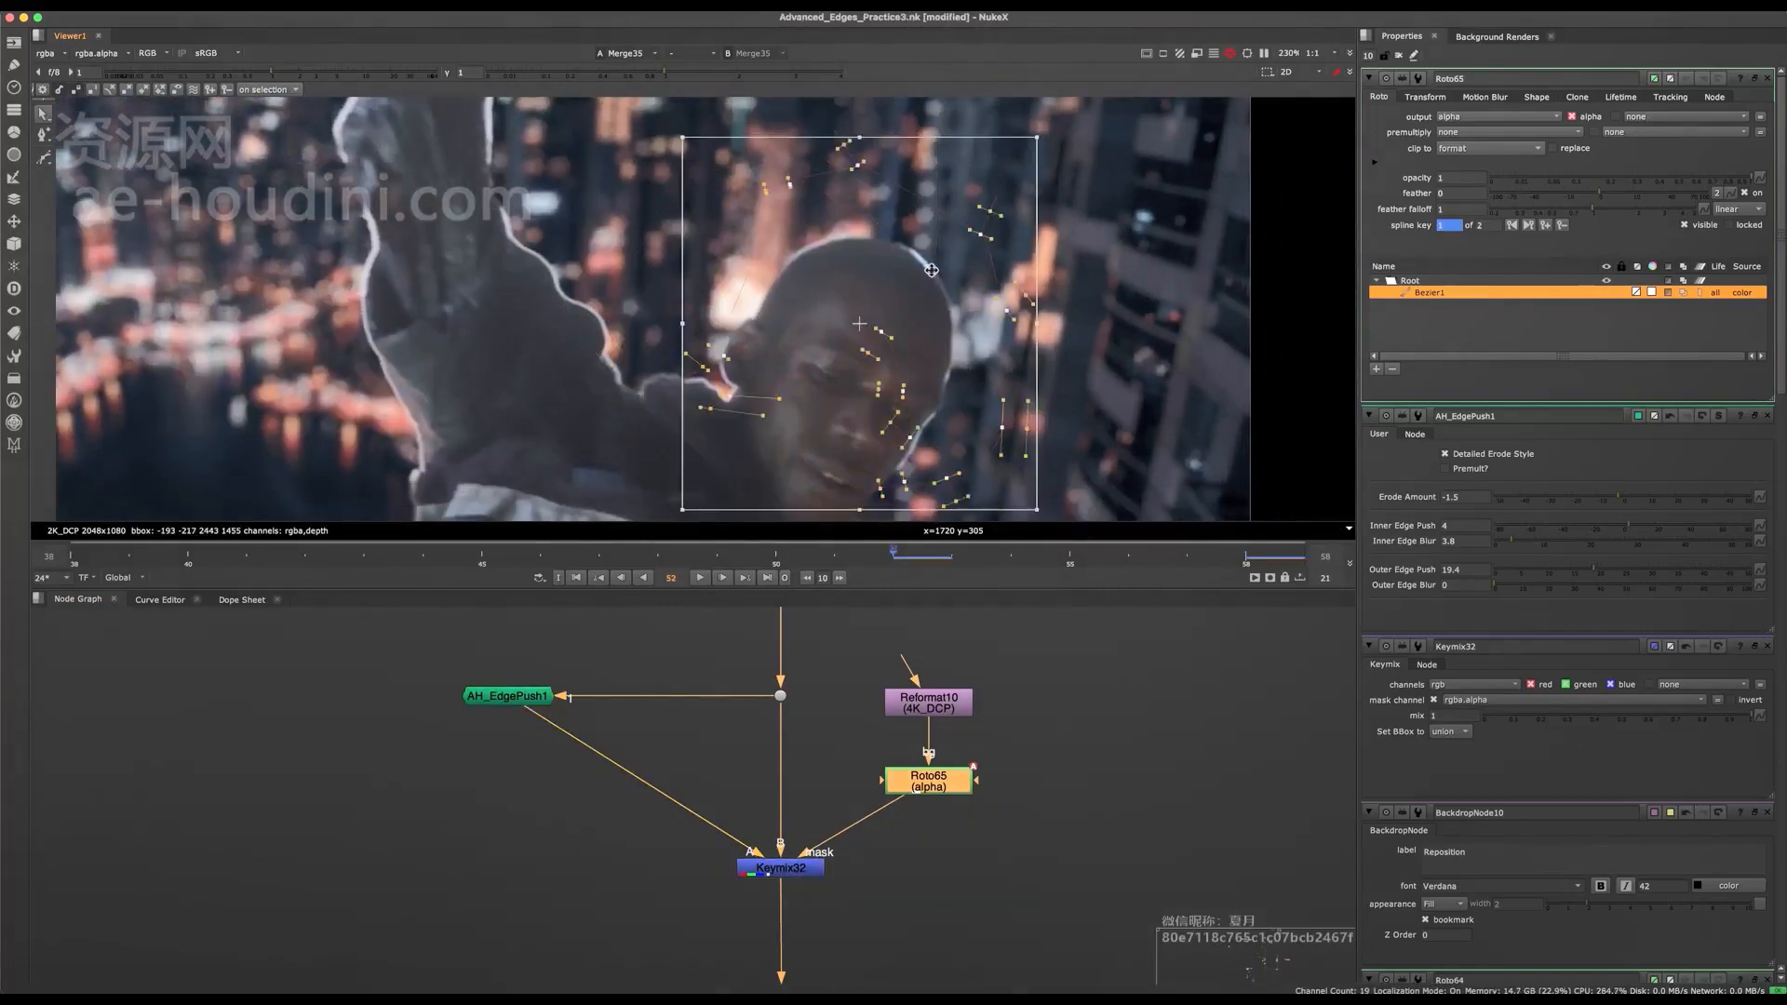
left_click(1127, 349)
Adjust the Roto65 shape points beside the earlobe at frame 52.
scroll(707, 414, "up", 3)
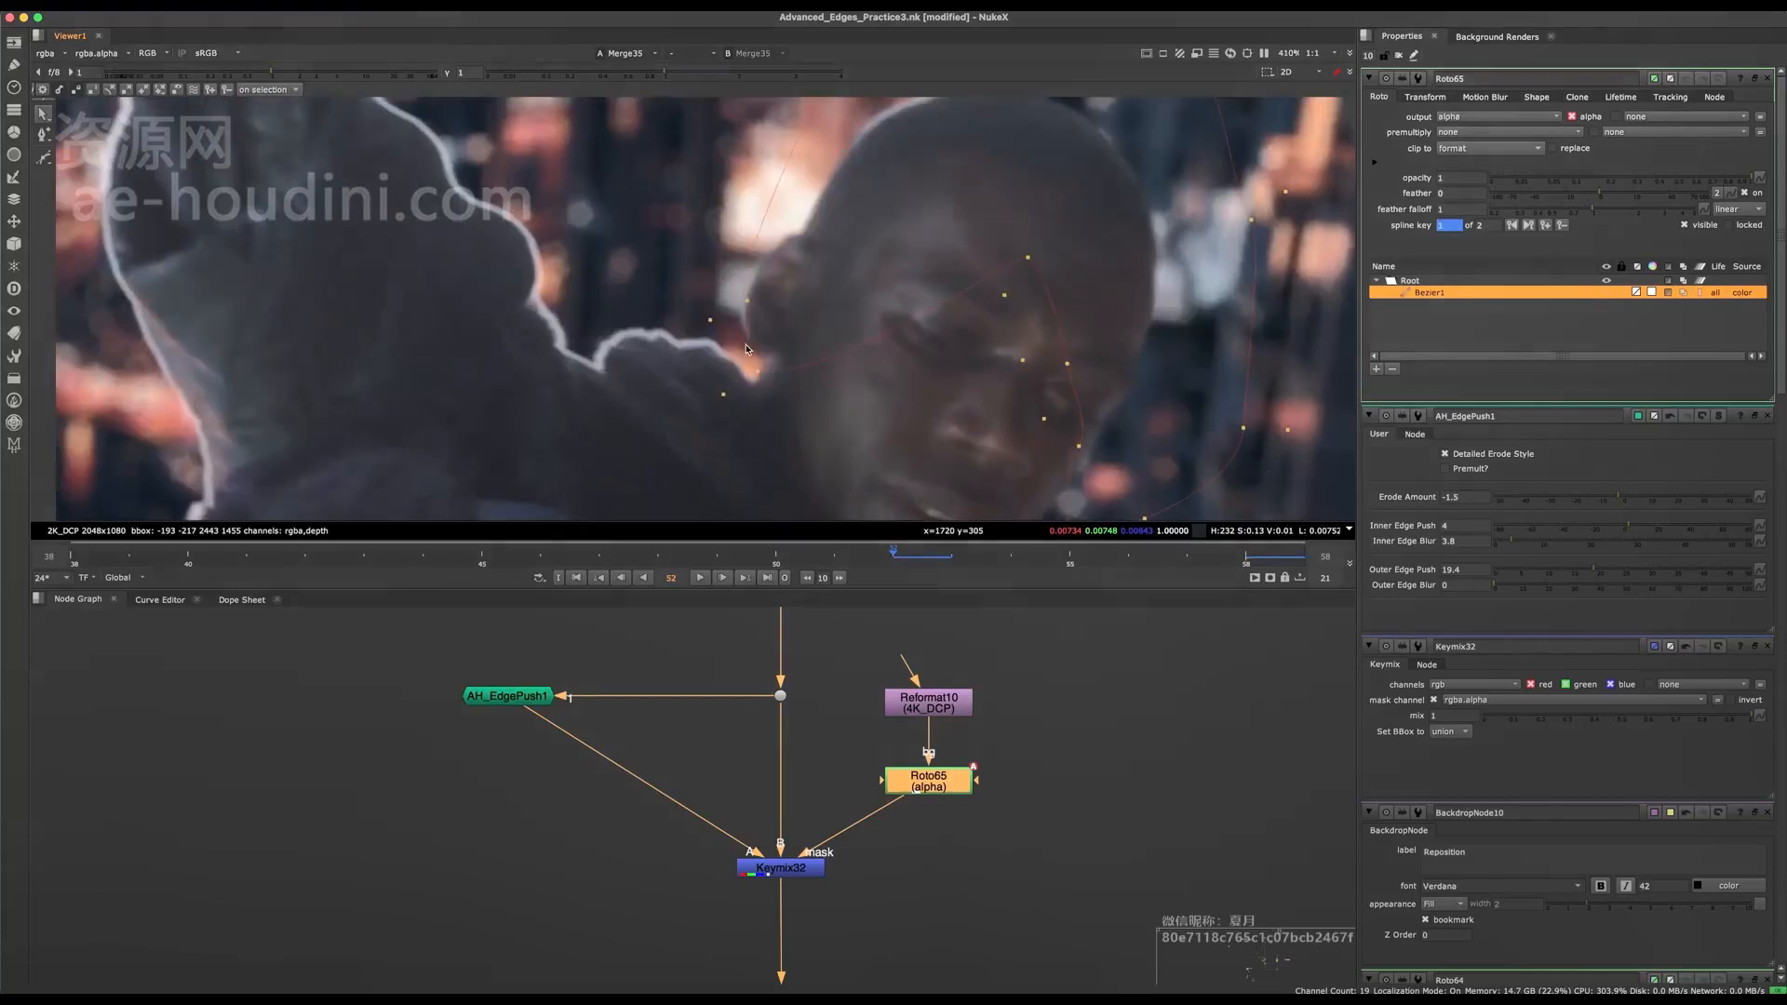
left_click_drag(739, 304, 735, 304)
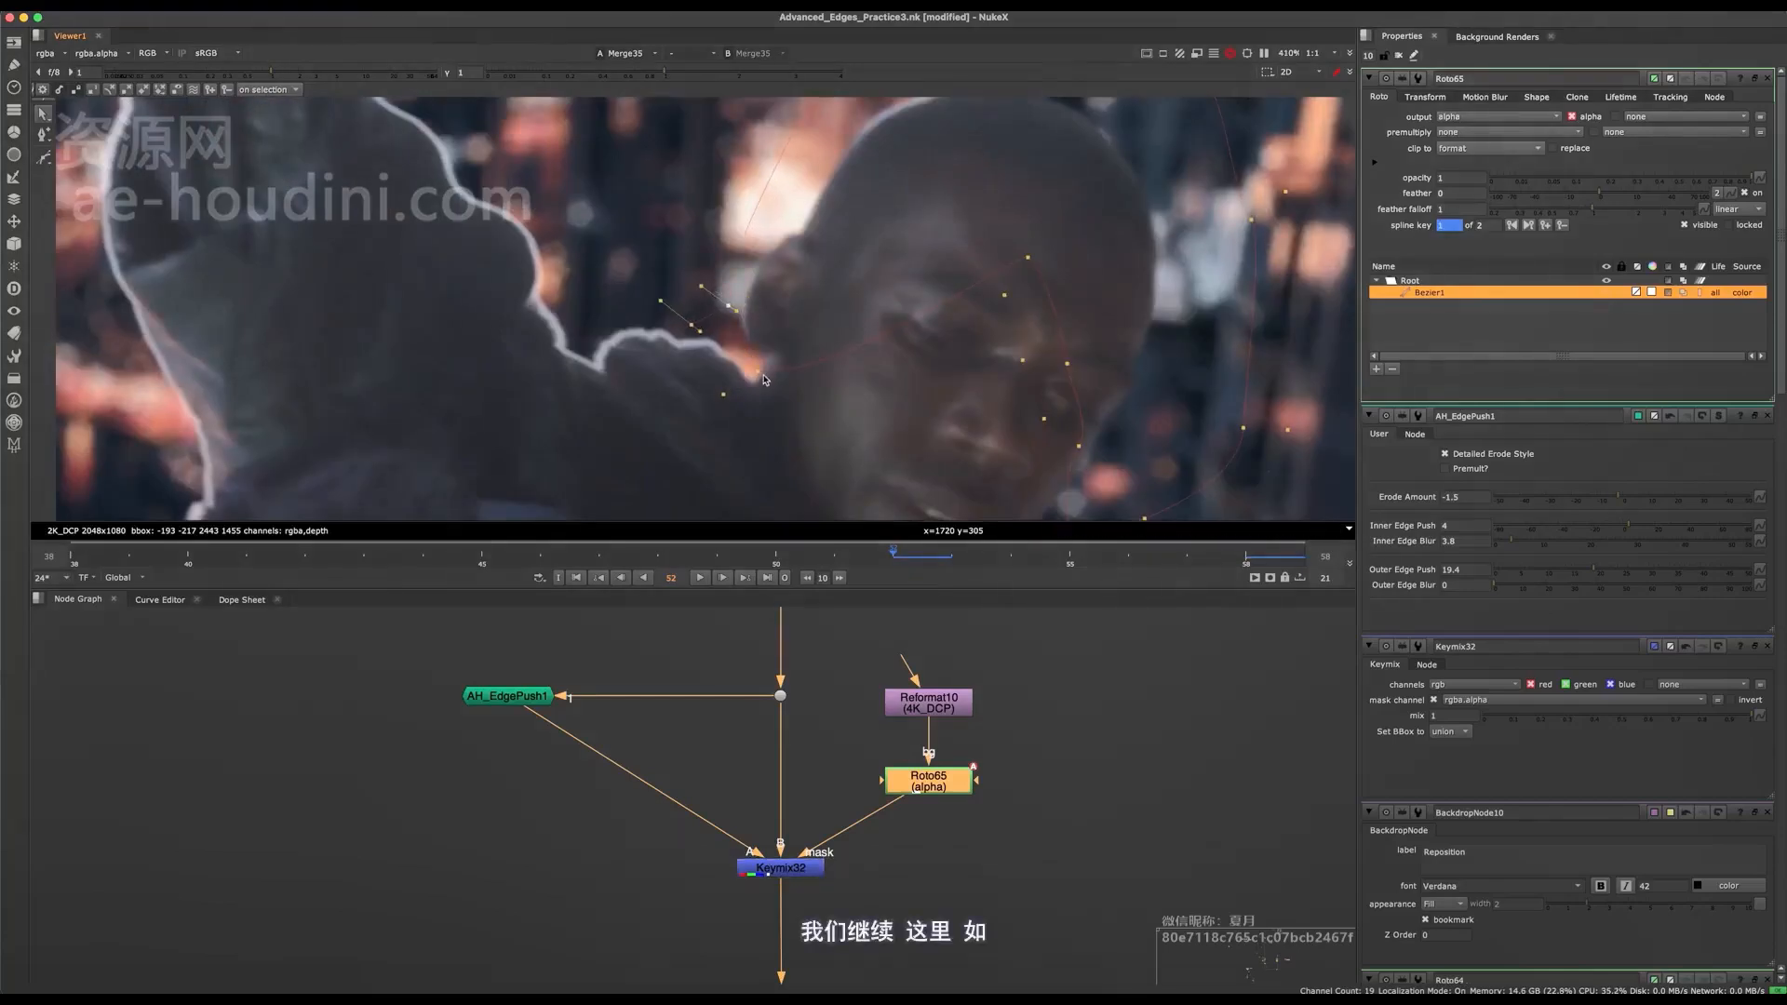
middle_click_drag(998, 104, 833, 313)
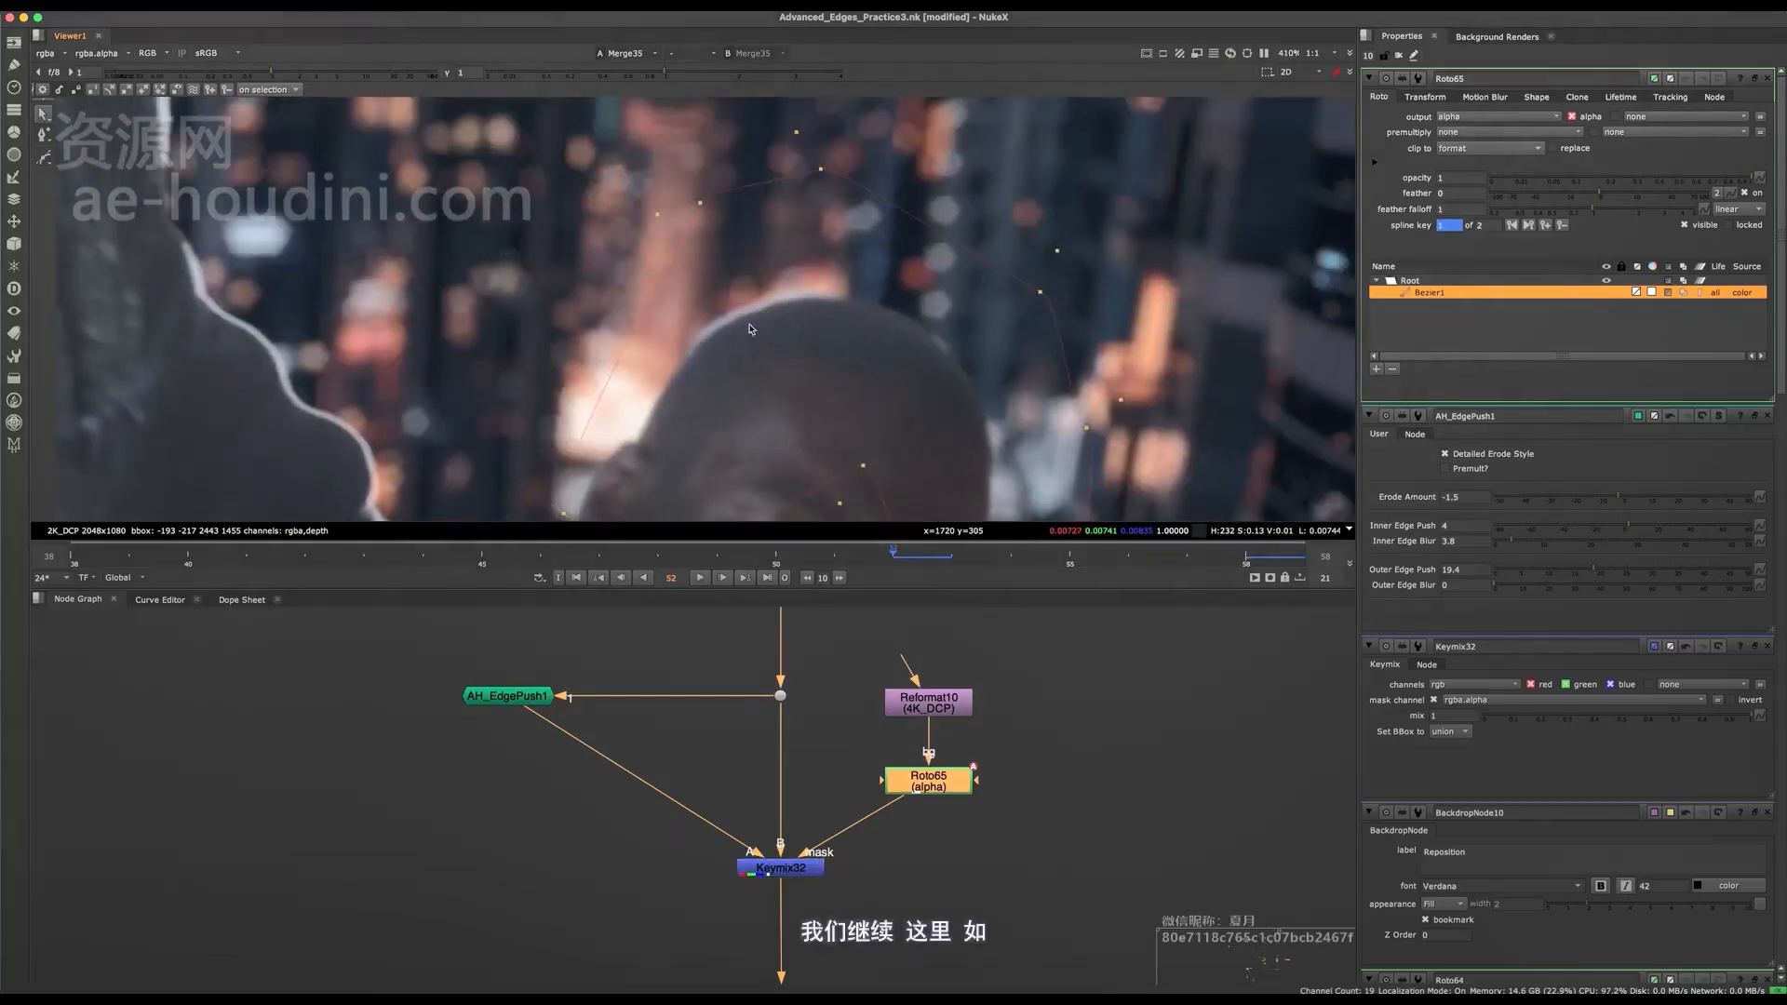
Compare the head's rim at frame 52 with Keymix32 disabled and enabled.
left_click(745, 869)
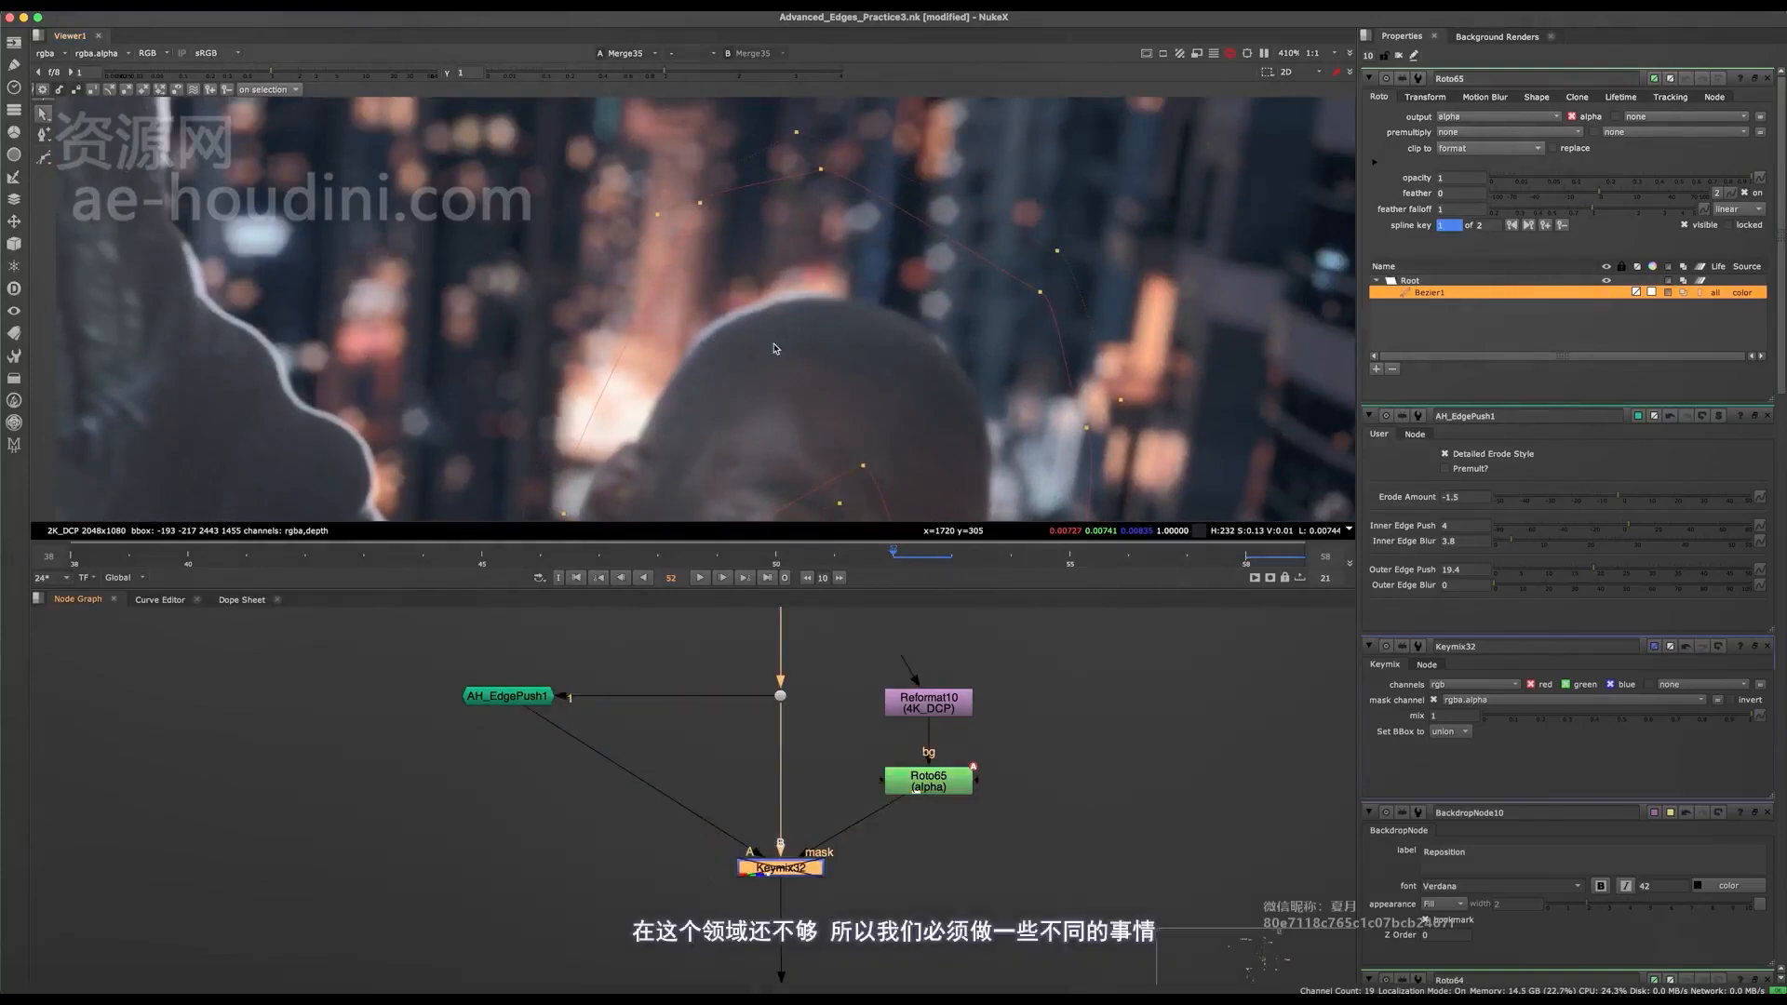
key("d")
key("d")
key("d")
key("d")
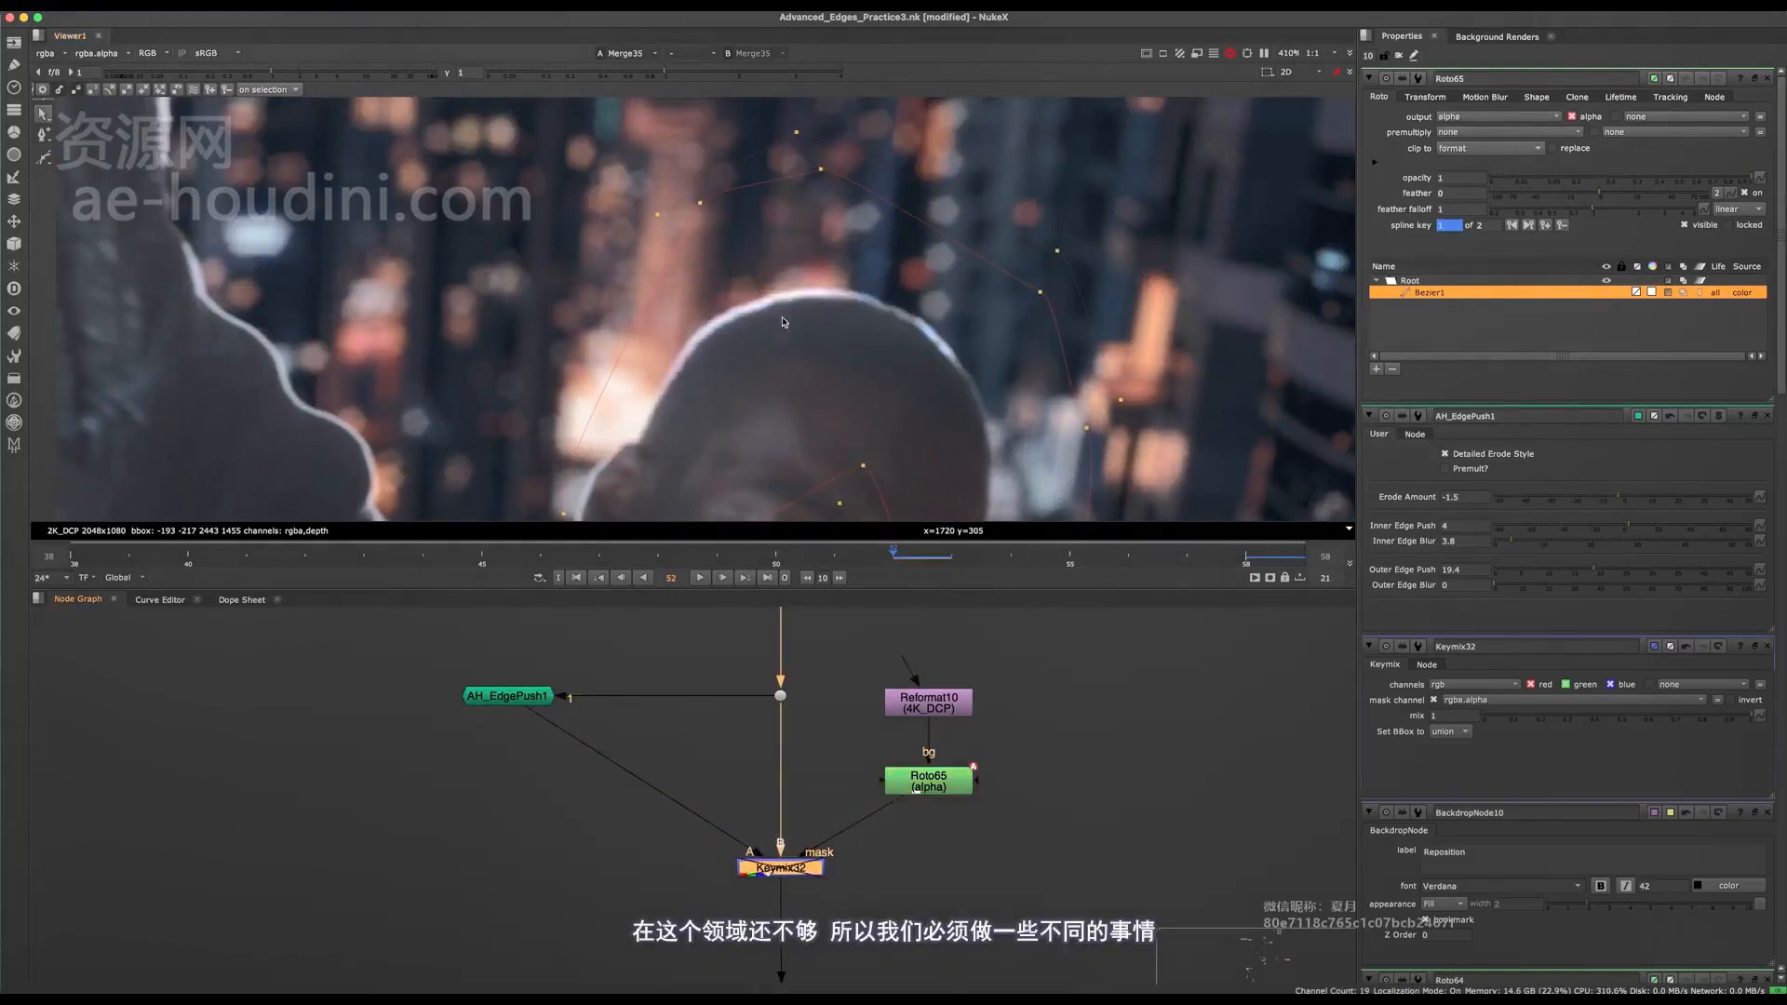
key("d")
Go to frame 47 and reposition the whole Roto65 shape over the head.
scroll(782, 316, "down", 2)
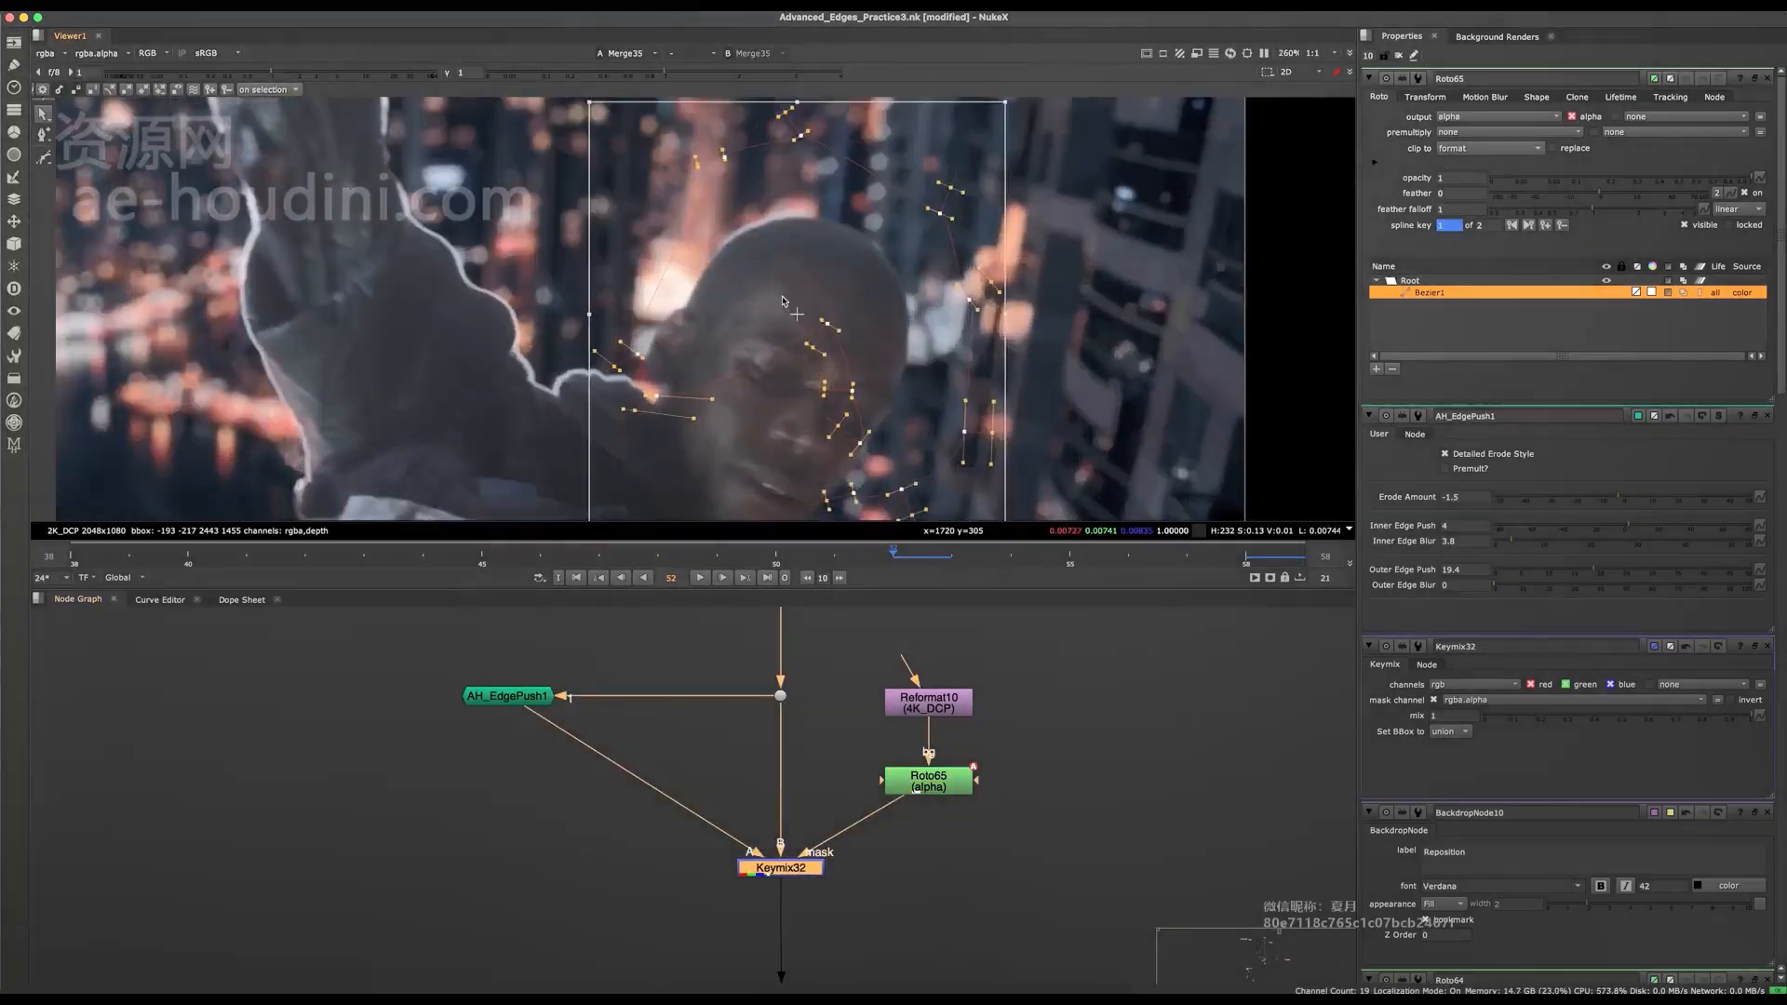
left_click(599, 551)
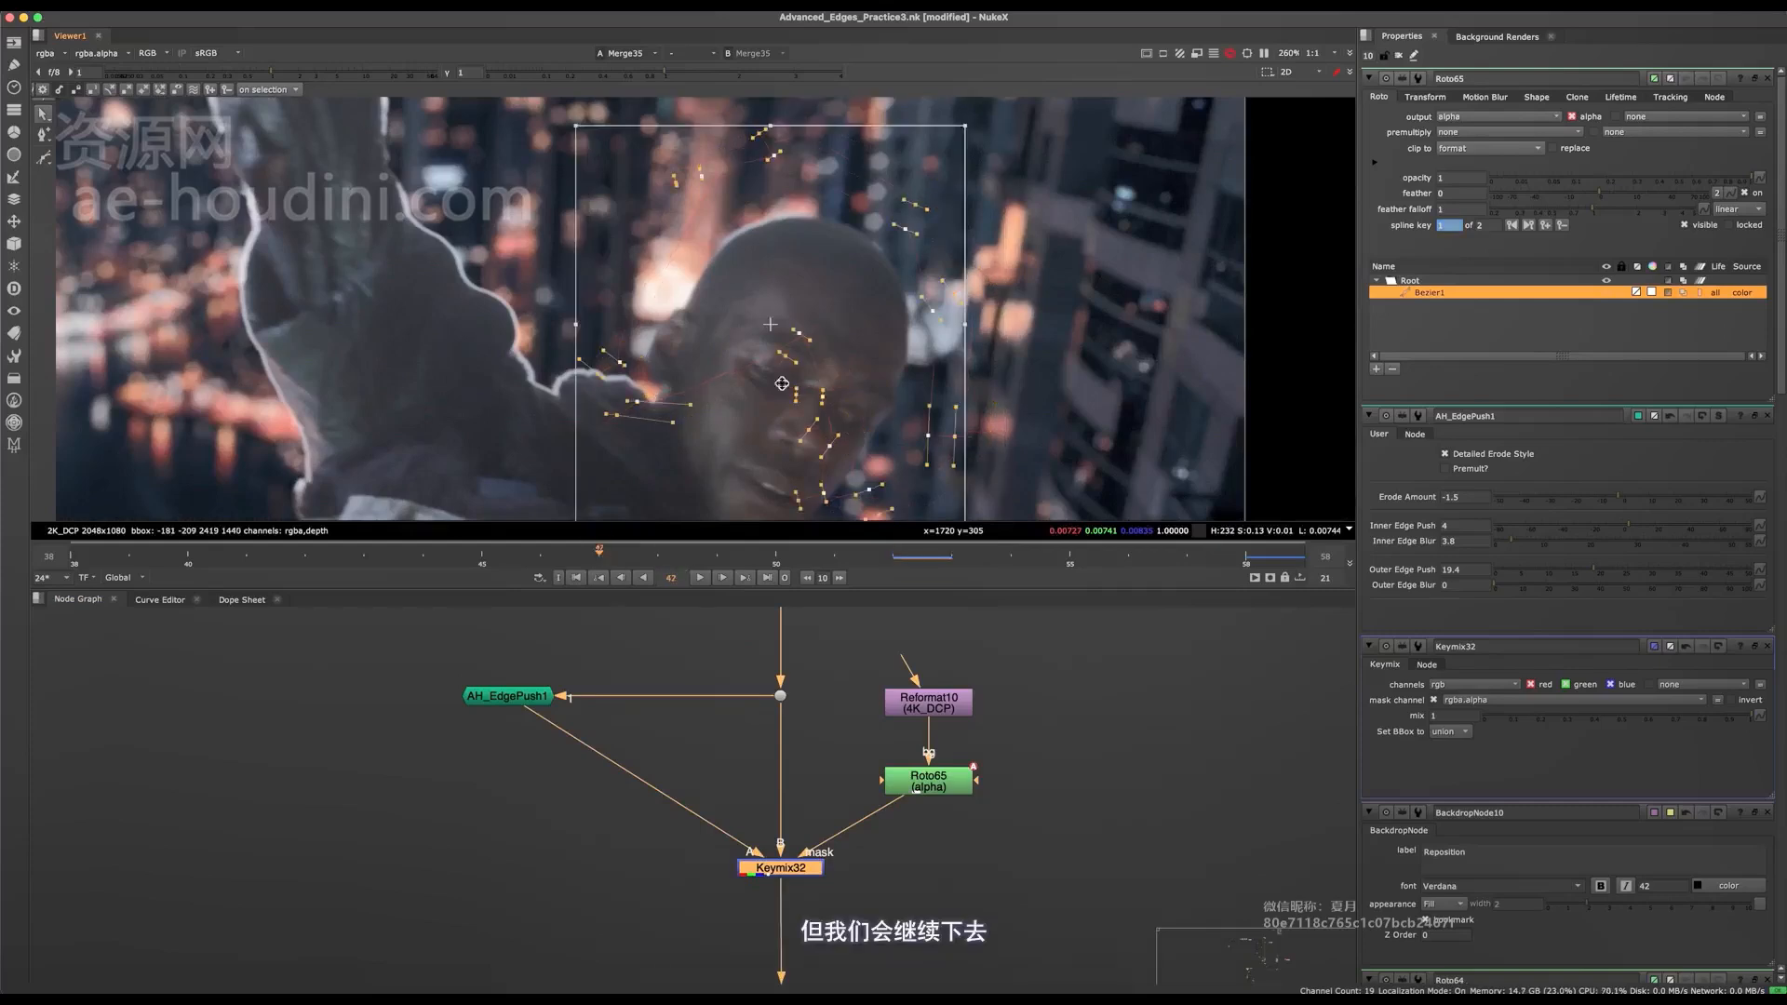
middle_click_drag(825, 333, 870, 275)
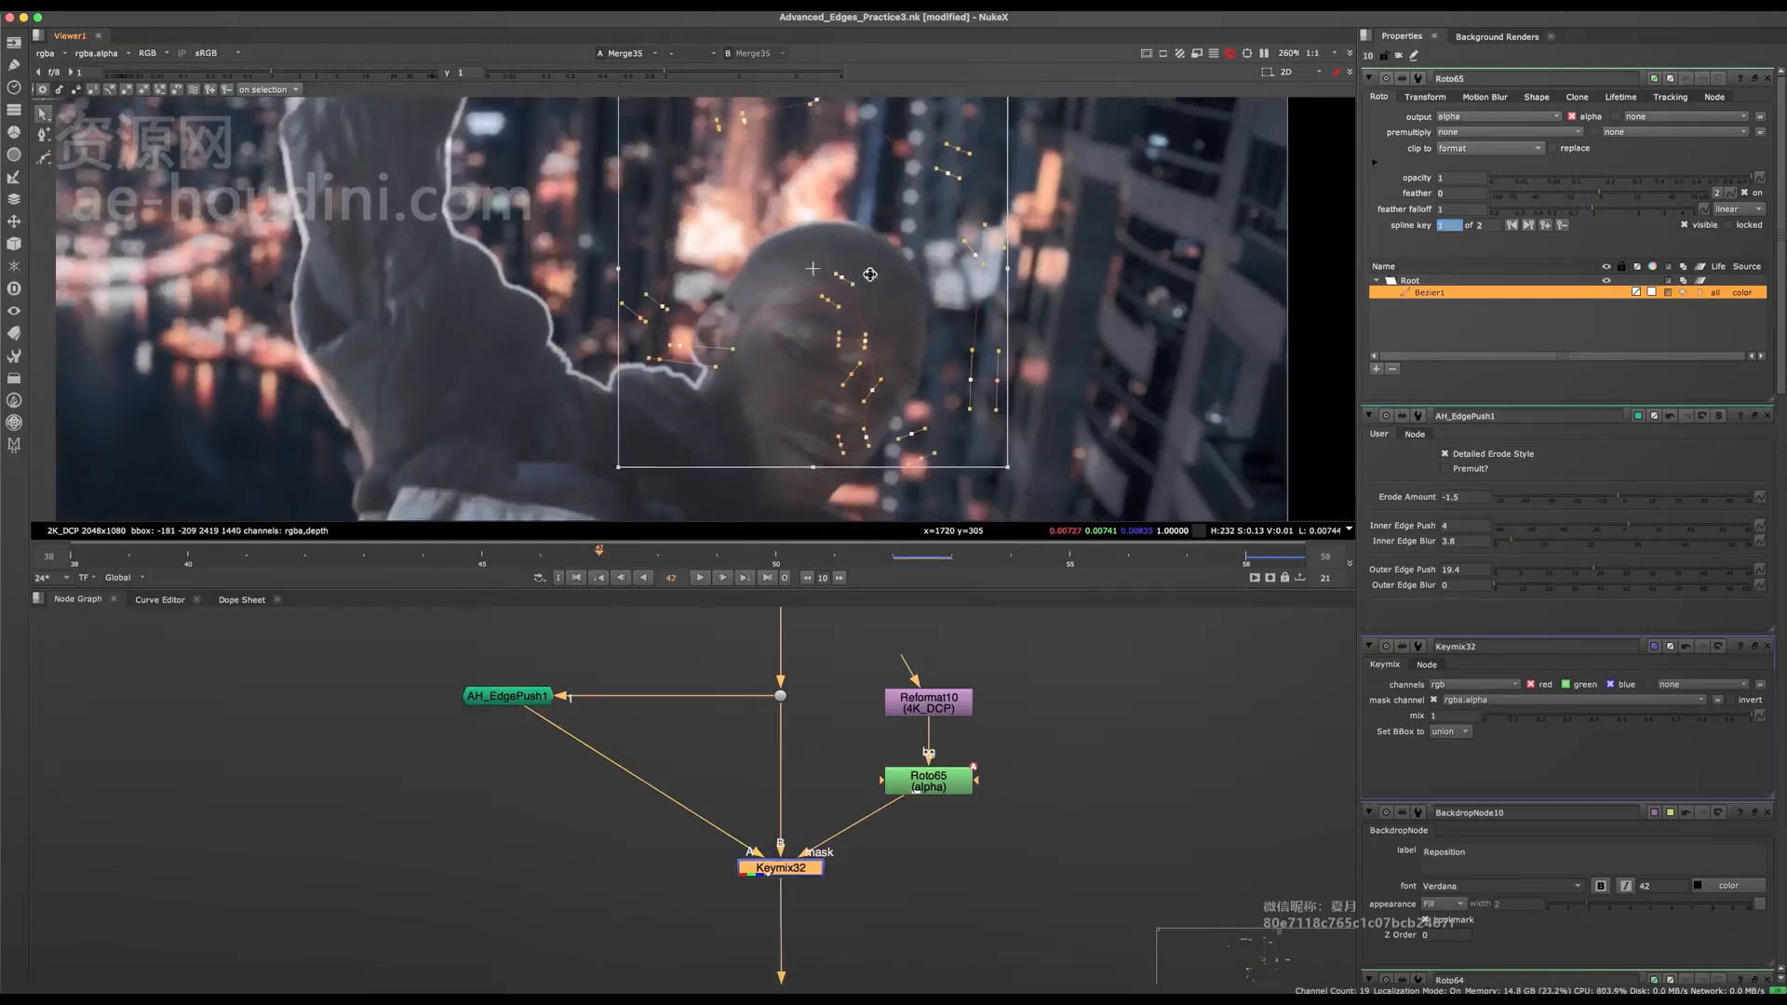
left_click_drag(885, 240, 899, 283)
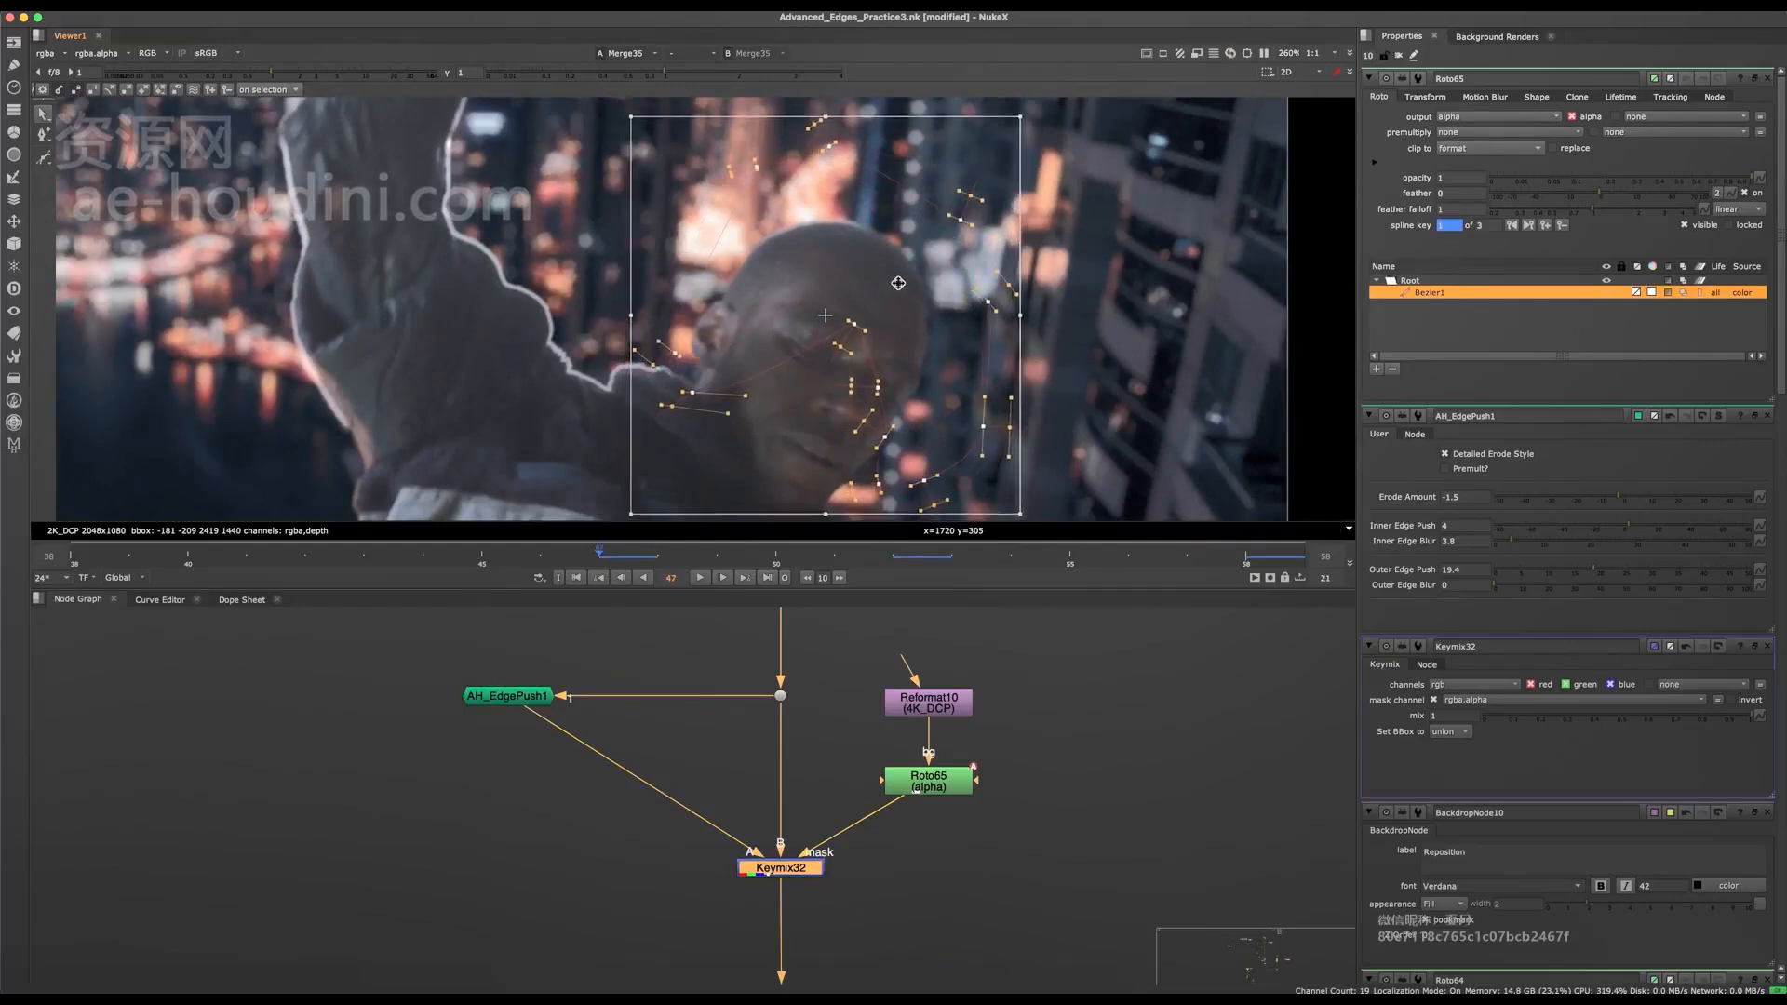
Go to frame 42, move the Roto65 shape over the head and check the edges around the rope.
left_click(306, 557)
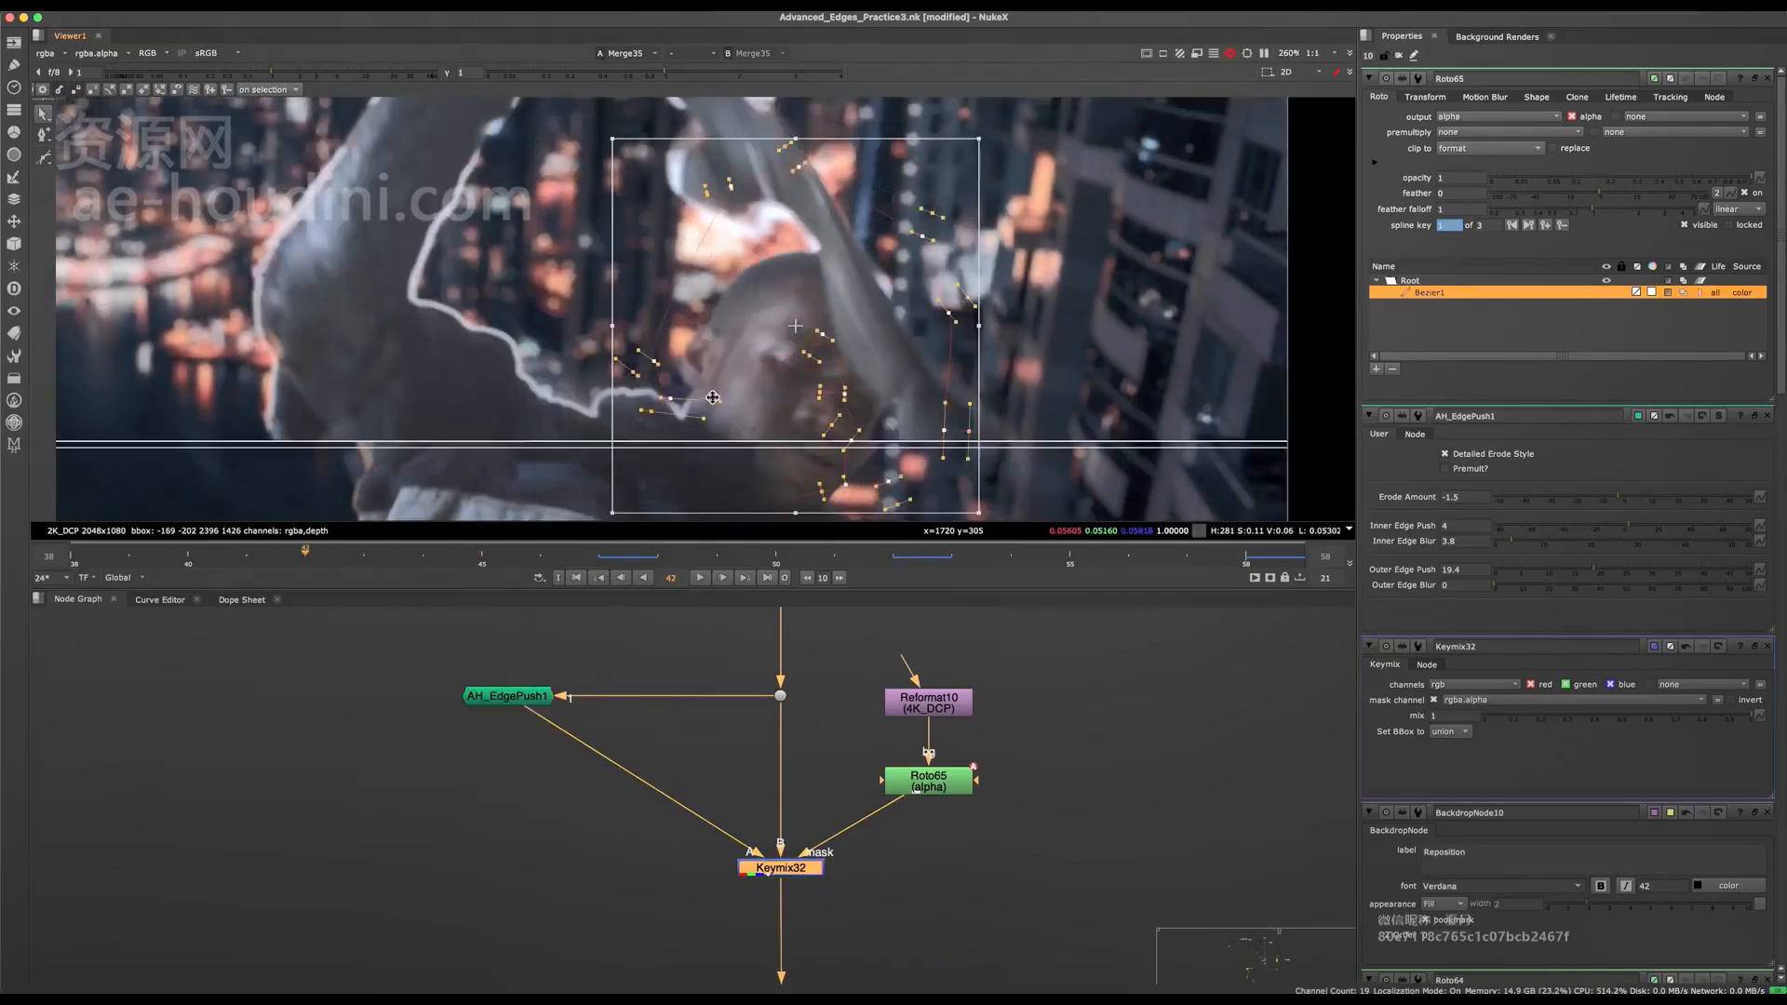
left_click_drag(815, 247, 822, 274)
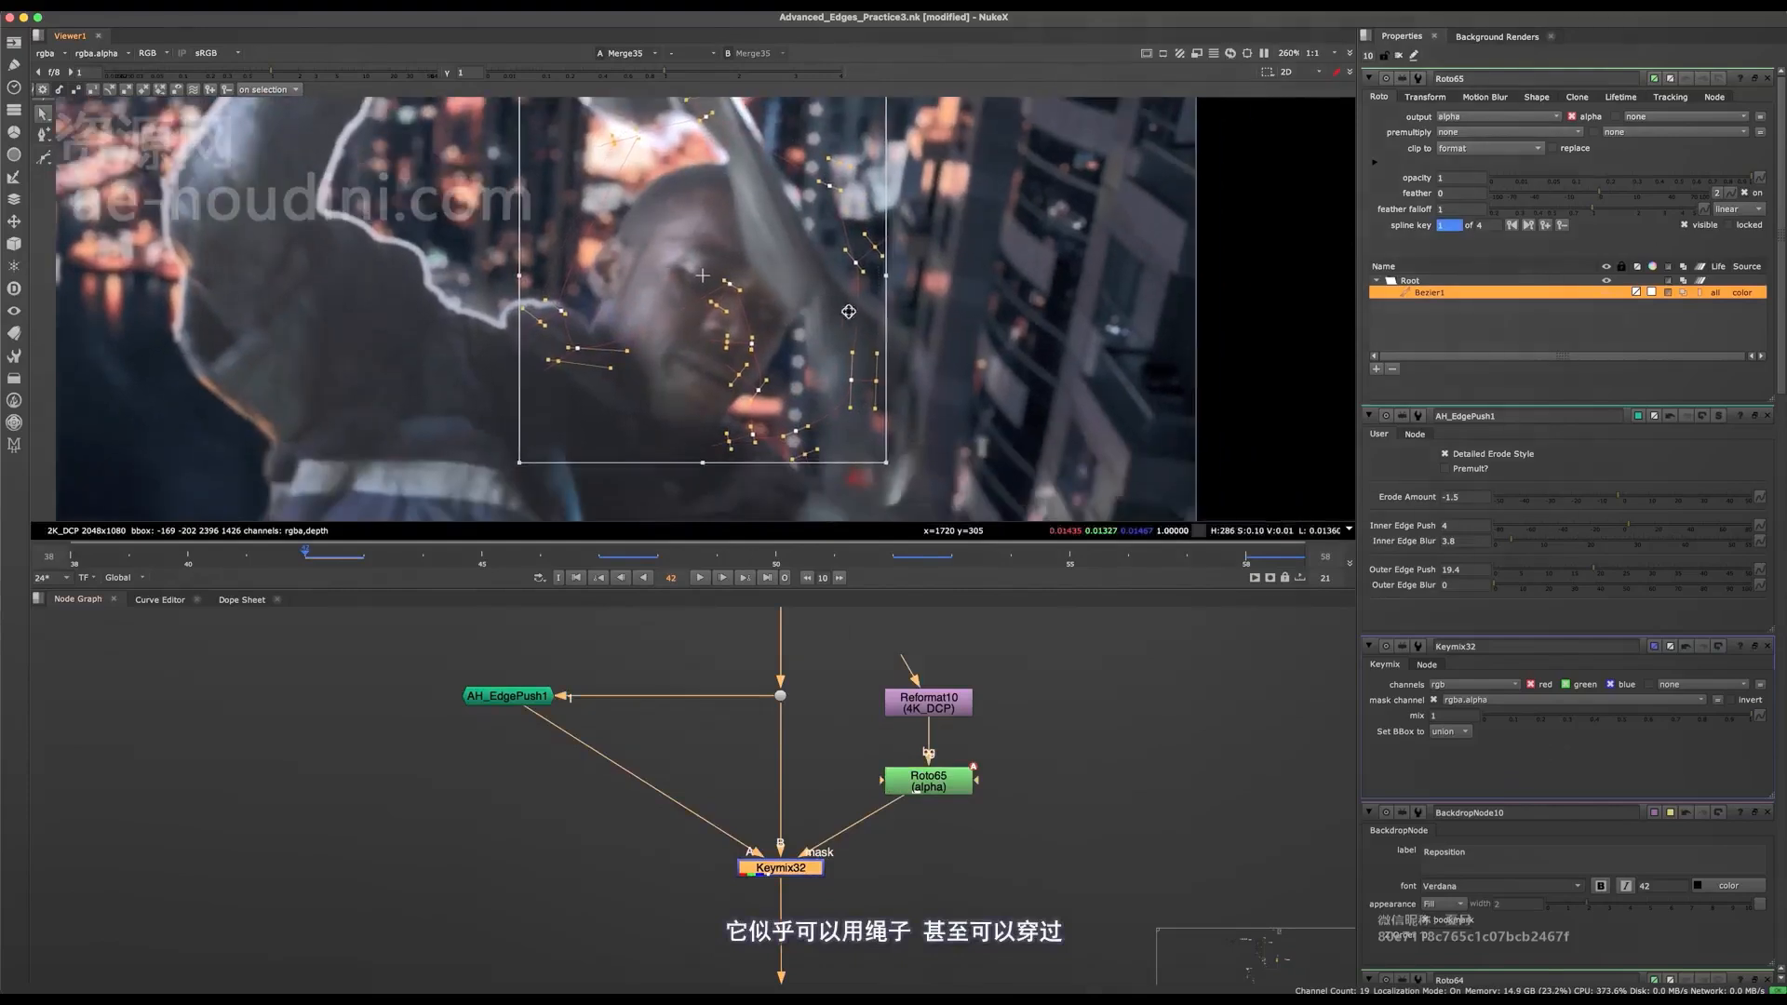
middle_click_drag(932, 356, 832, 278)
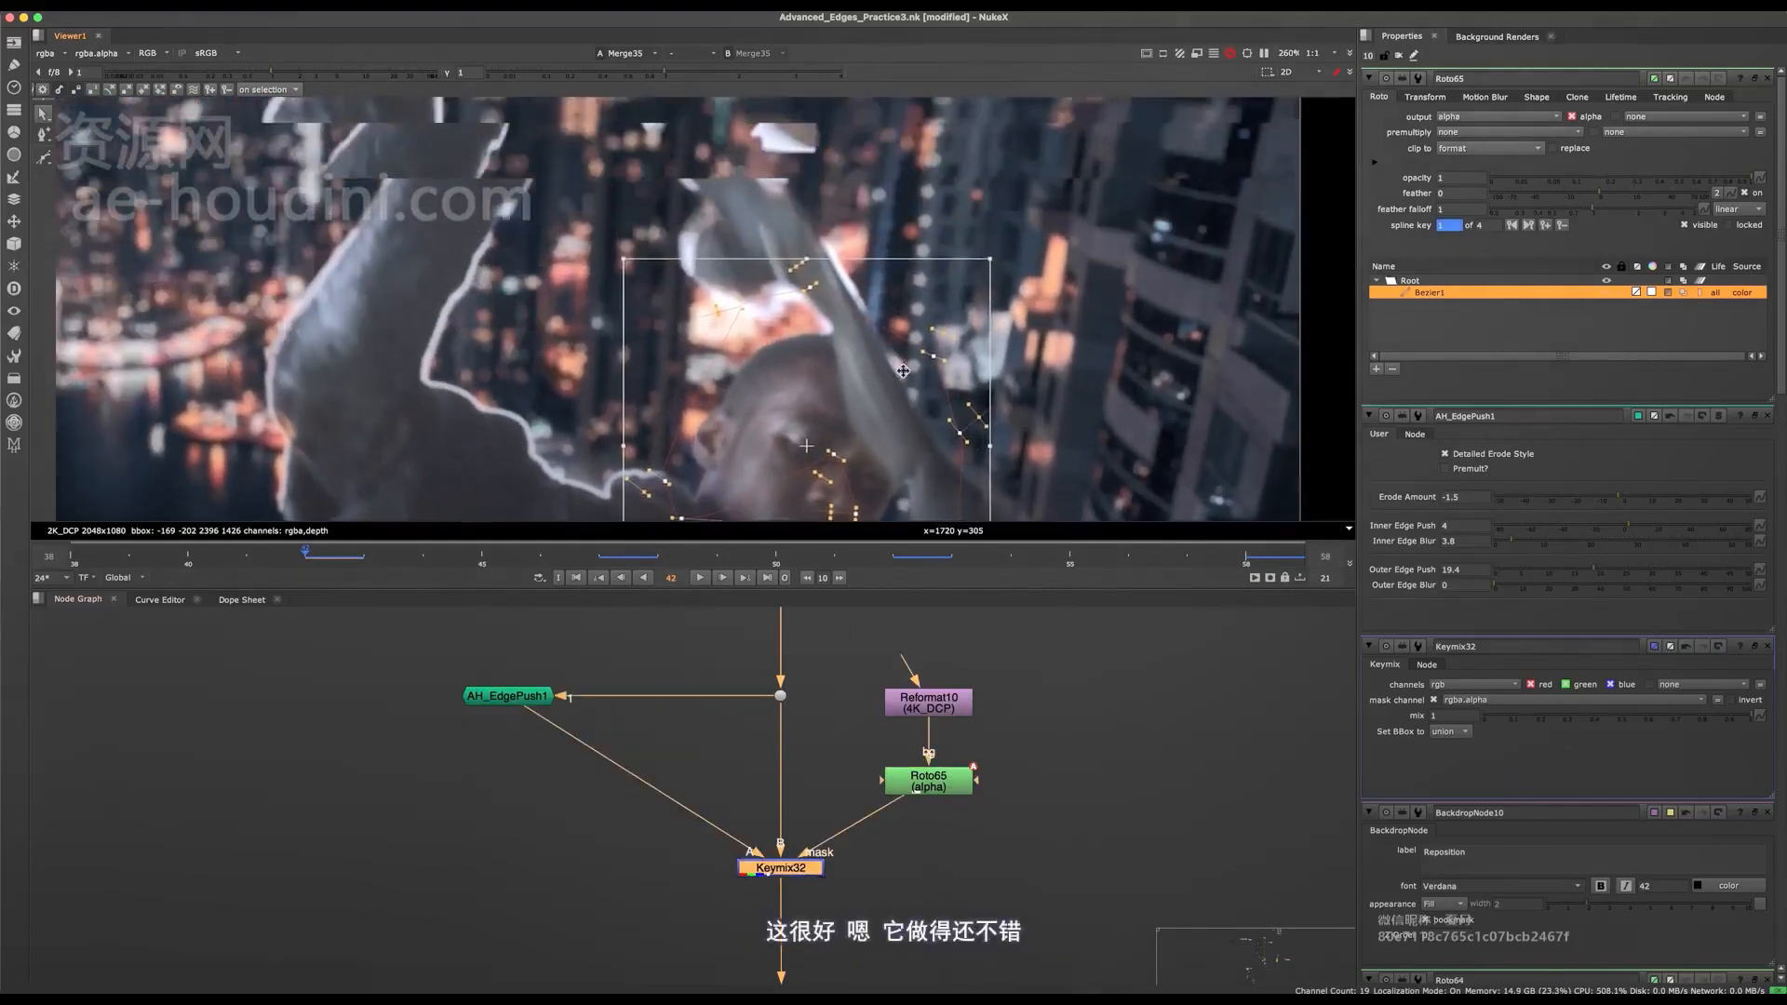
left_click_drag(643, 394, 640, 396)
left_click_drag(813, 342, 814, 195)
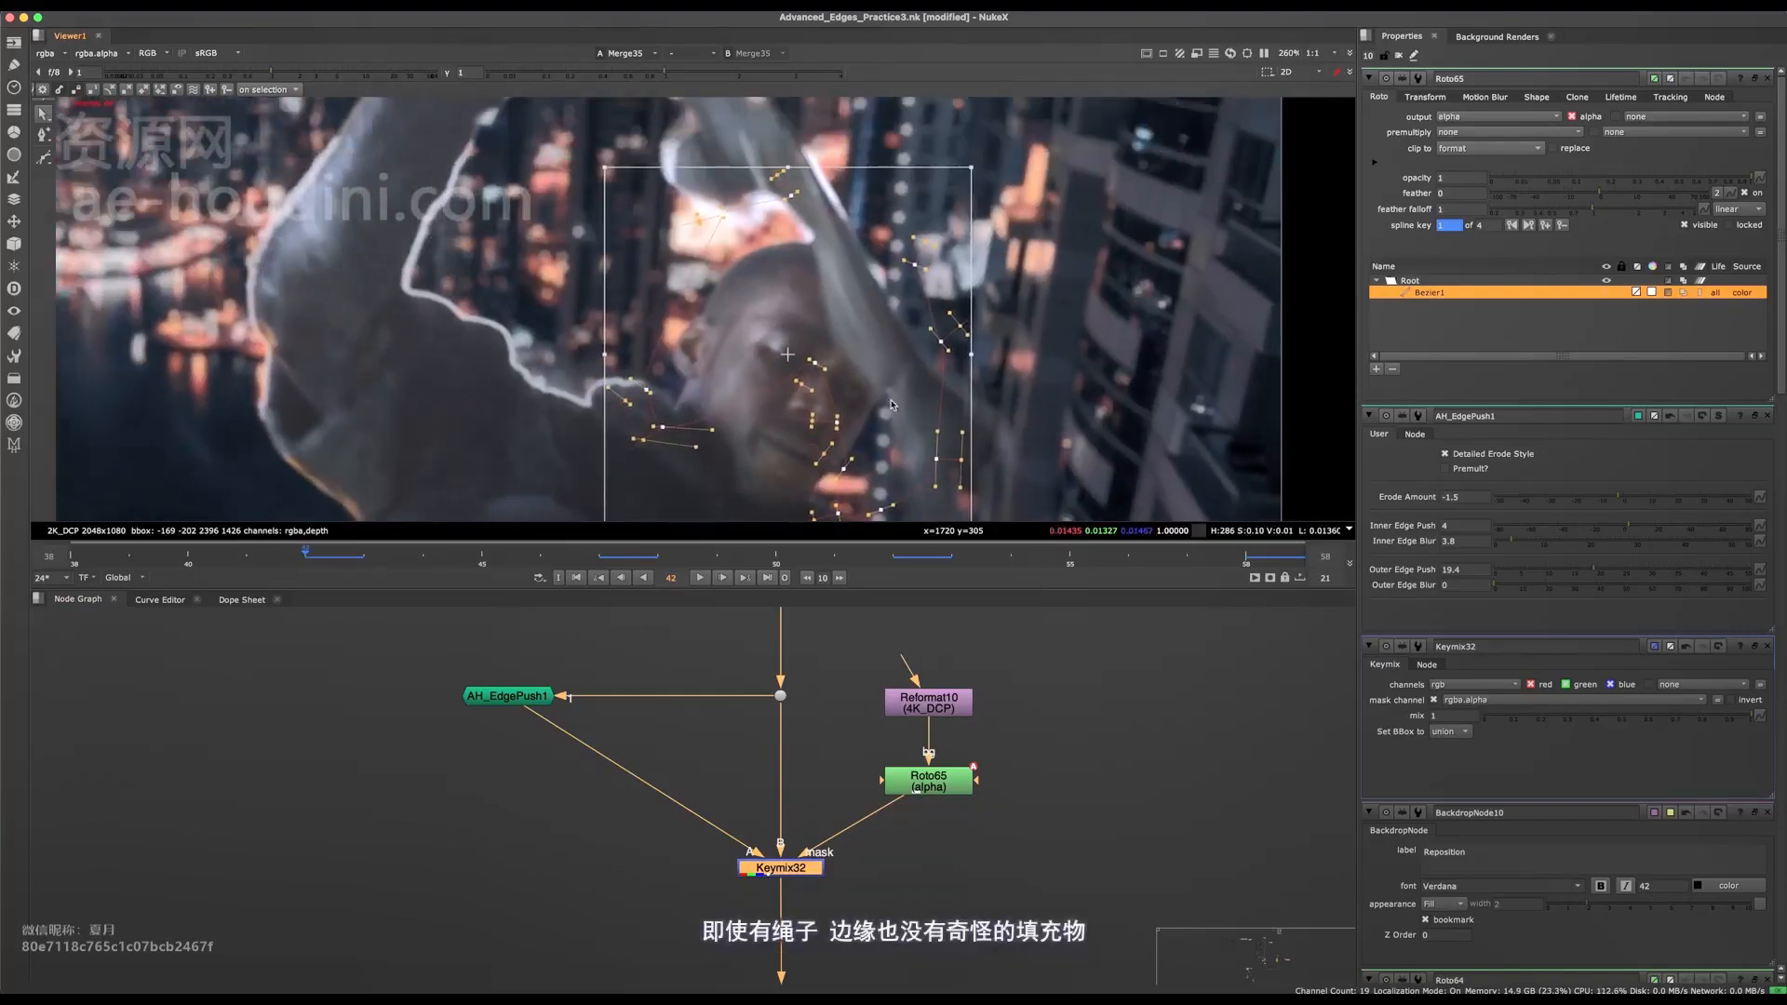
Go to frame 39 and move the Roto65 shape to fit the head.
left_click(155, 563)
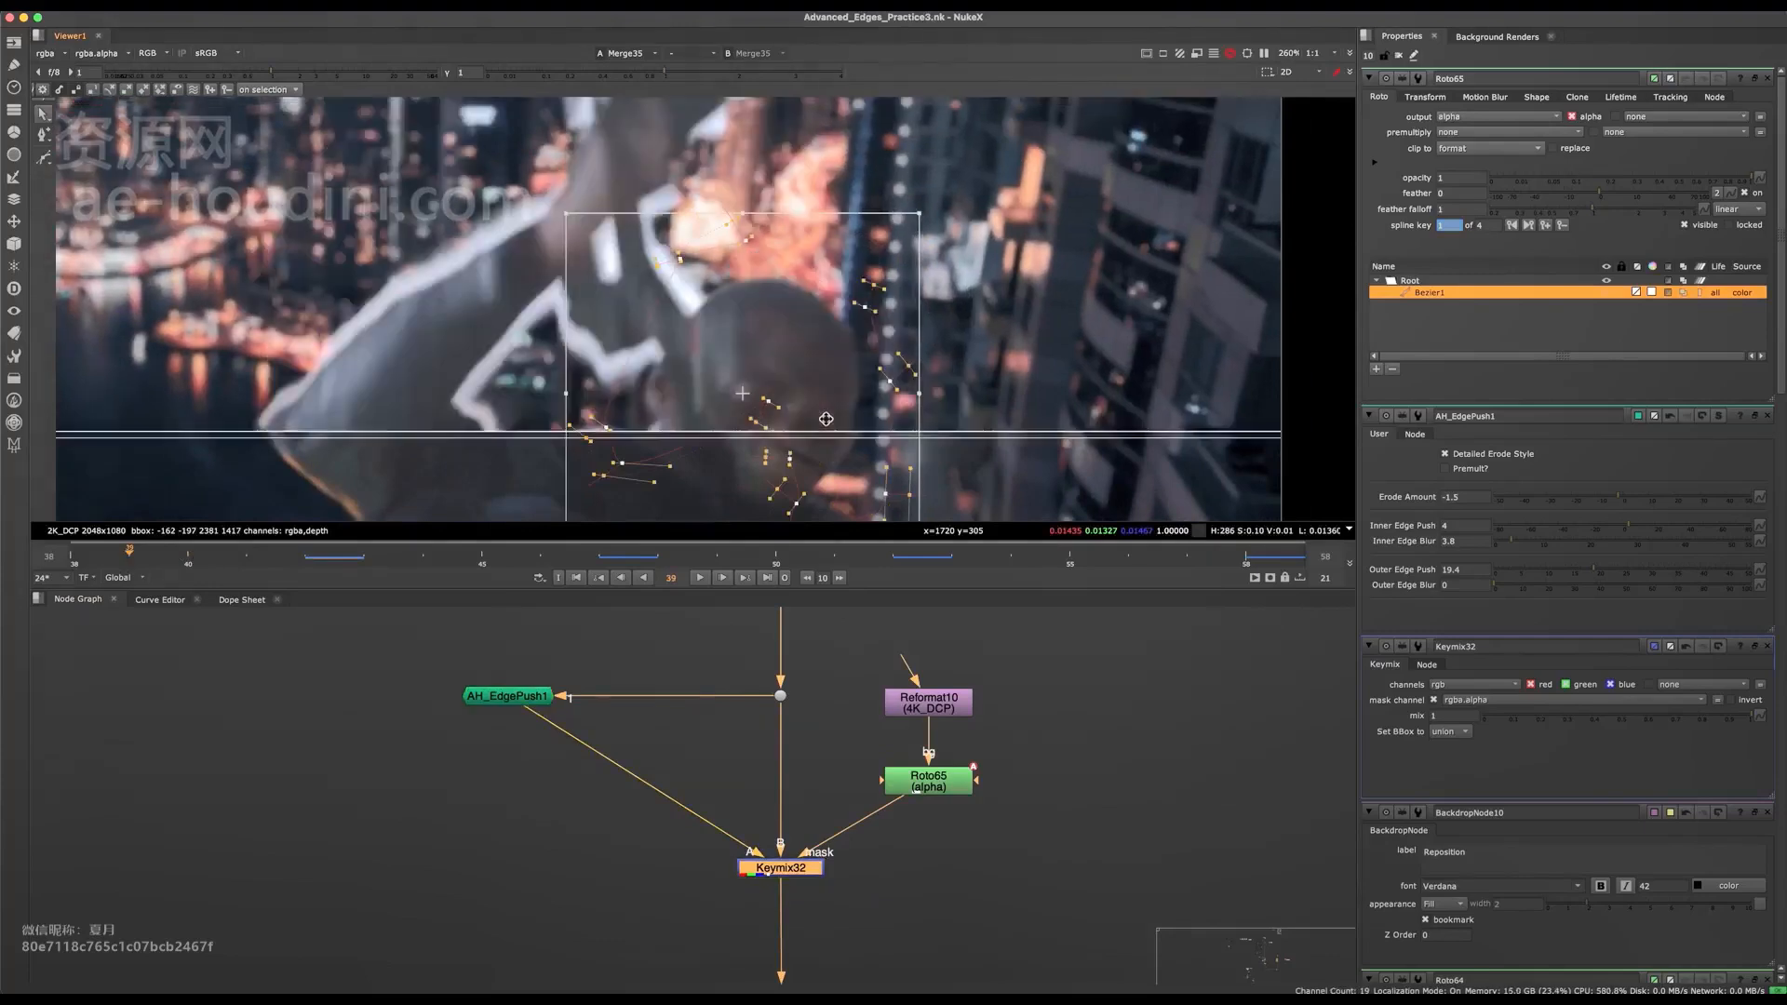
middle_click_drag(827, 417, 840, 325)
left_click_drag(833, 251, 839, 278)
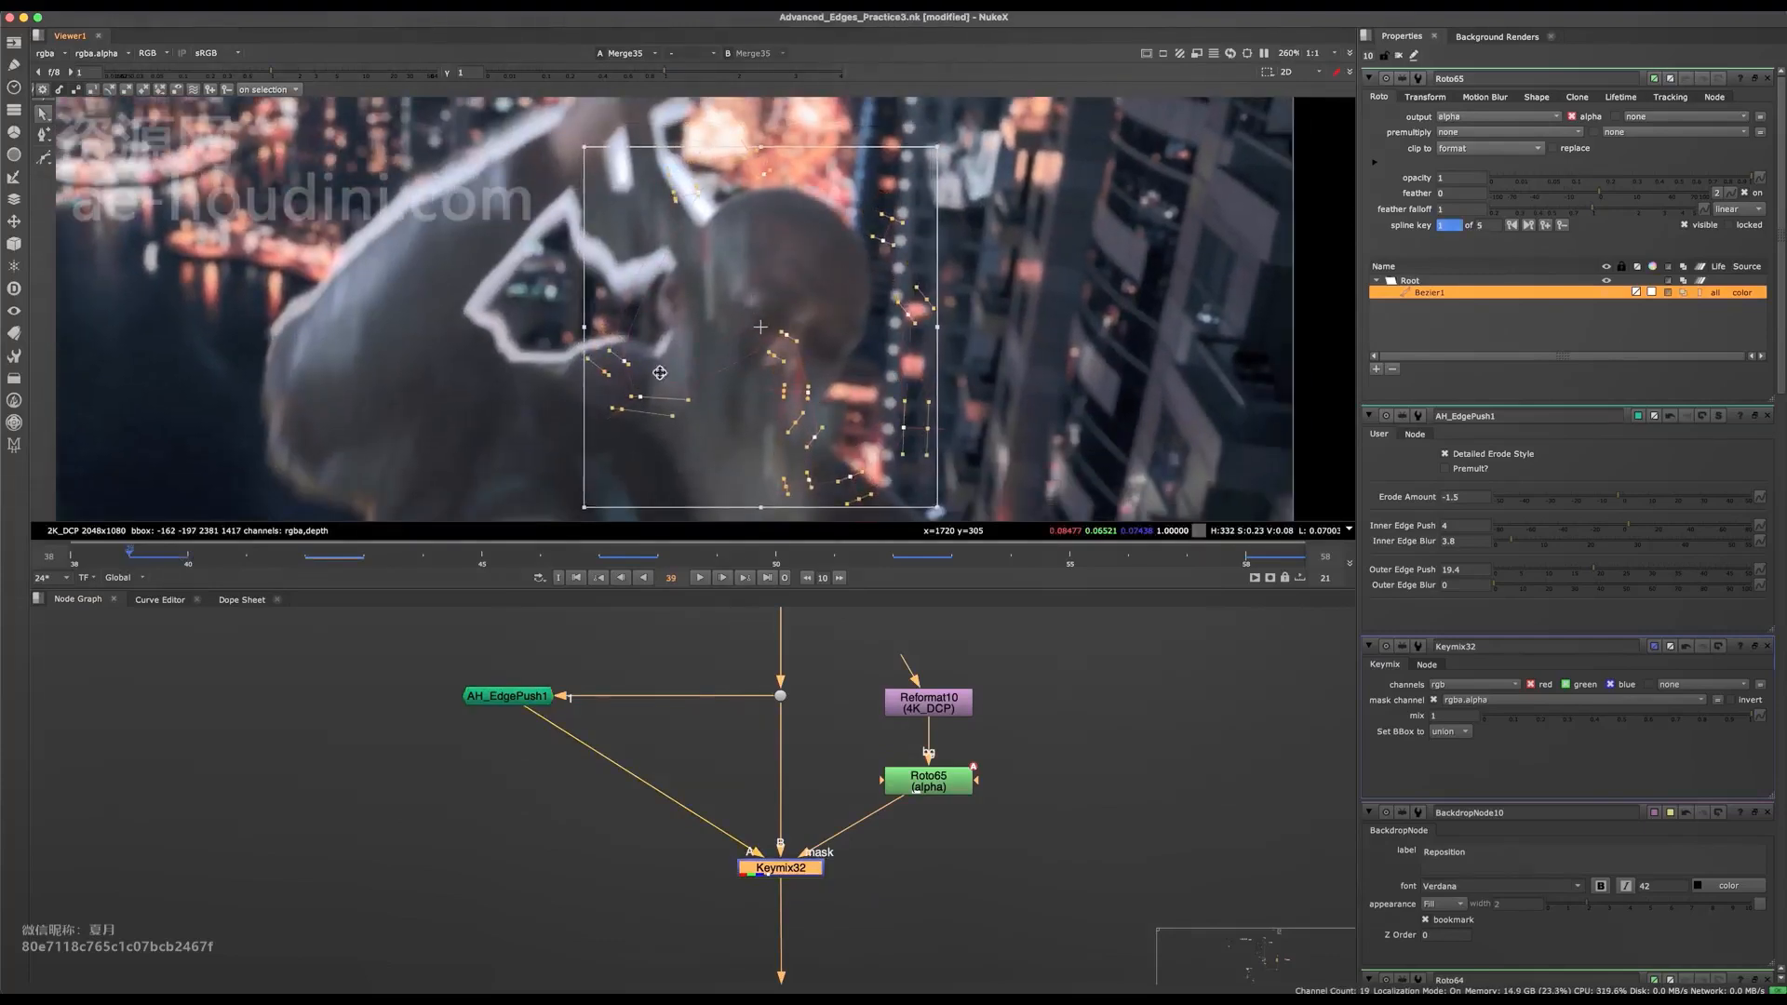
Hide the roto overlay and compare the ear and shoulder edge at frame 39 with Keymix32 off and on.
scroll(659, 367, "up", 3)
key("d")
key("d")
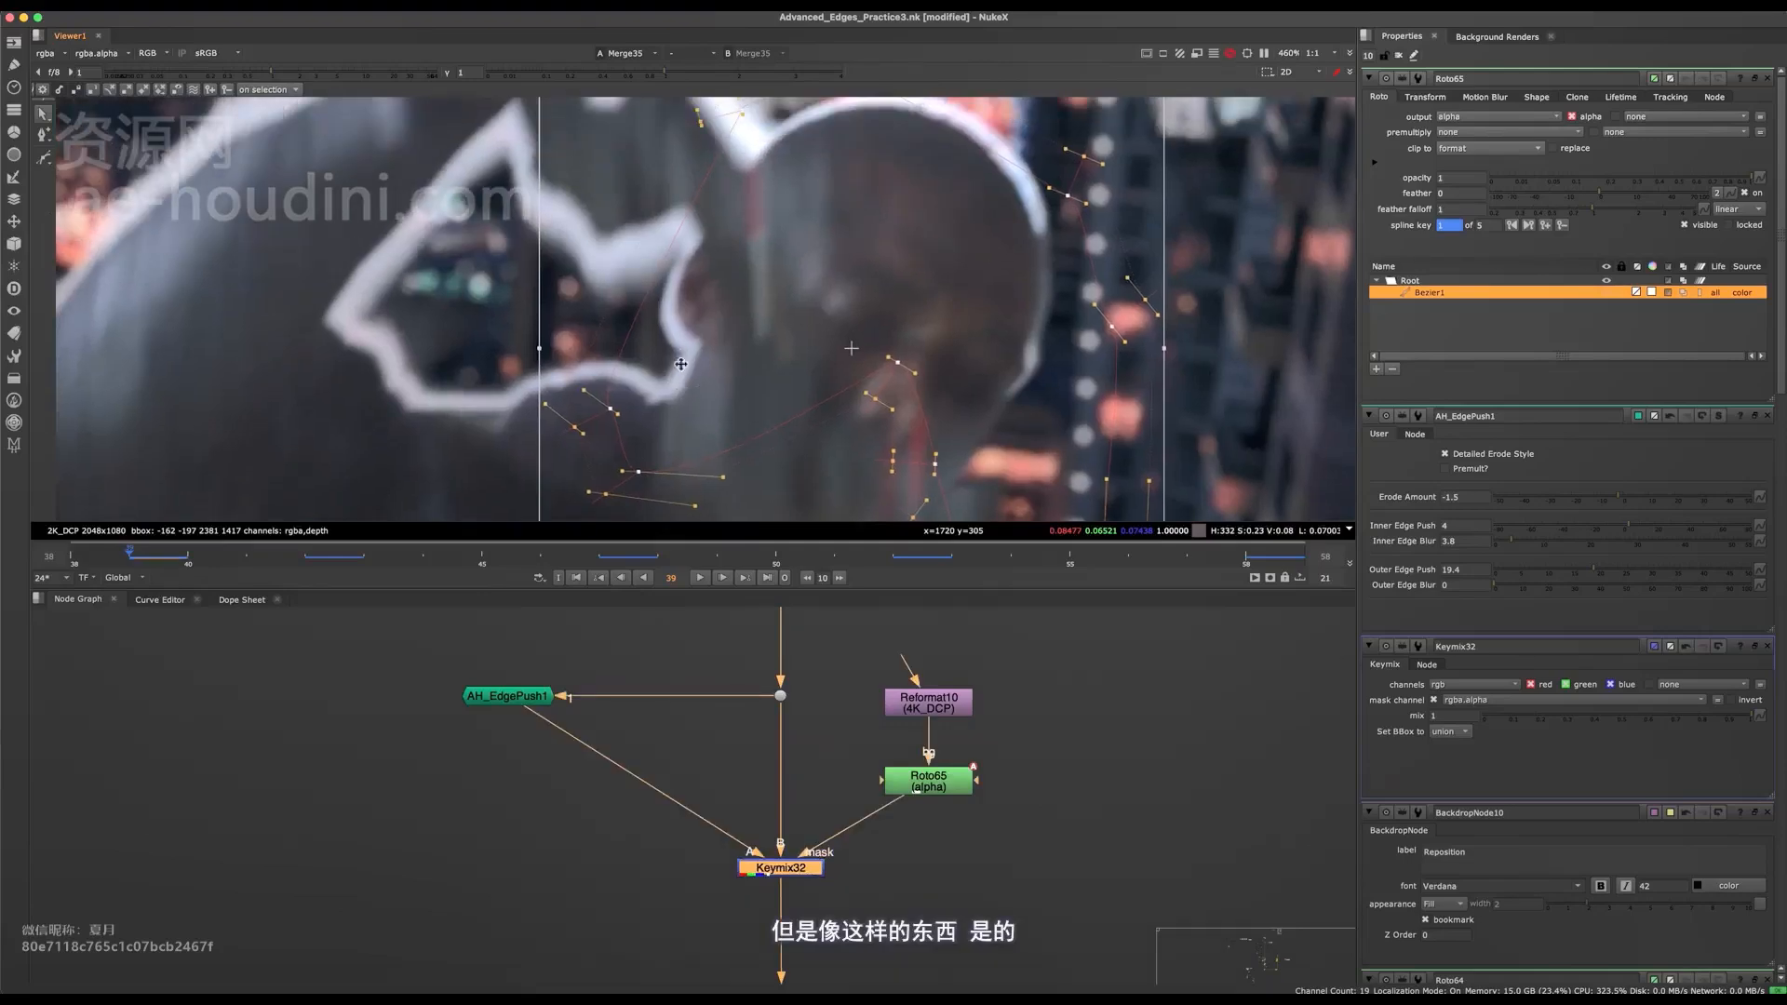
key("q")
middle_click_drag(704, 392, 779, 366)
key("d")
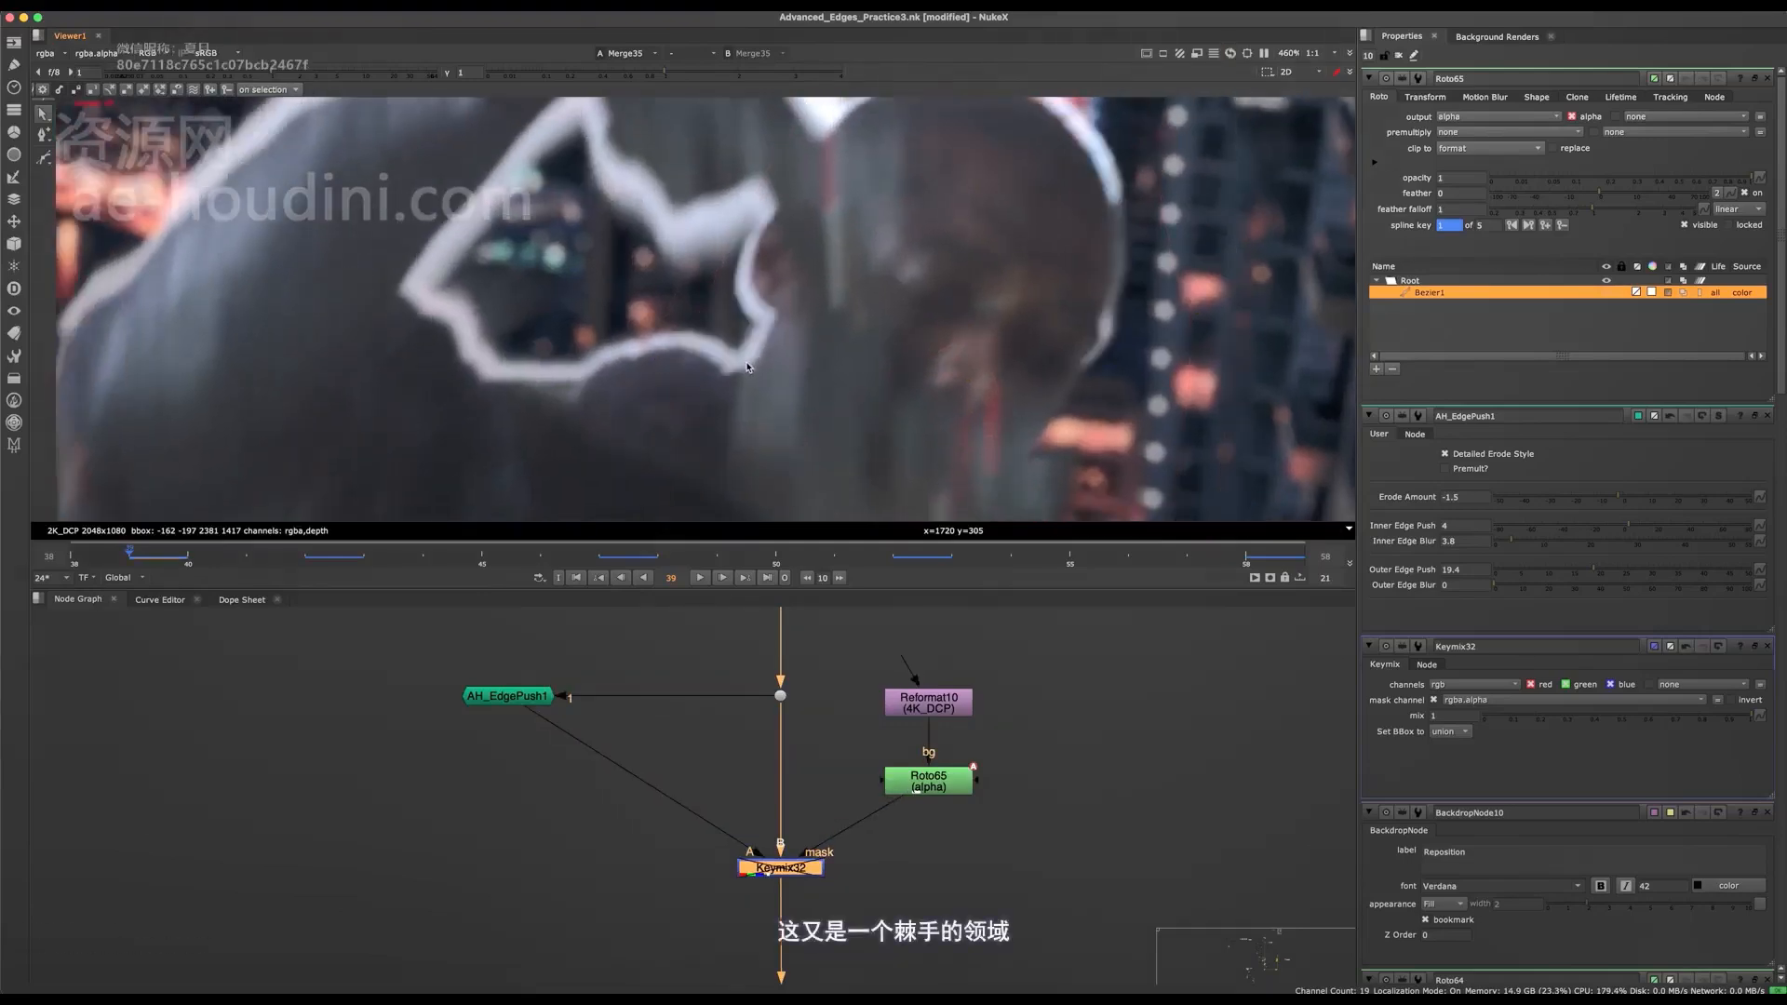
key("d")
key("d")
key("d")
key("q")
key("q")
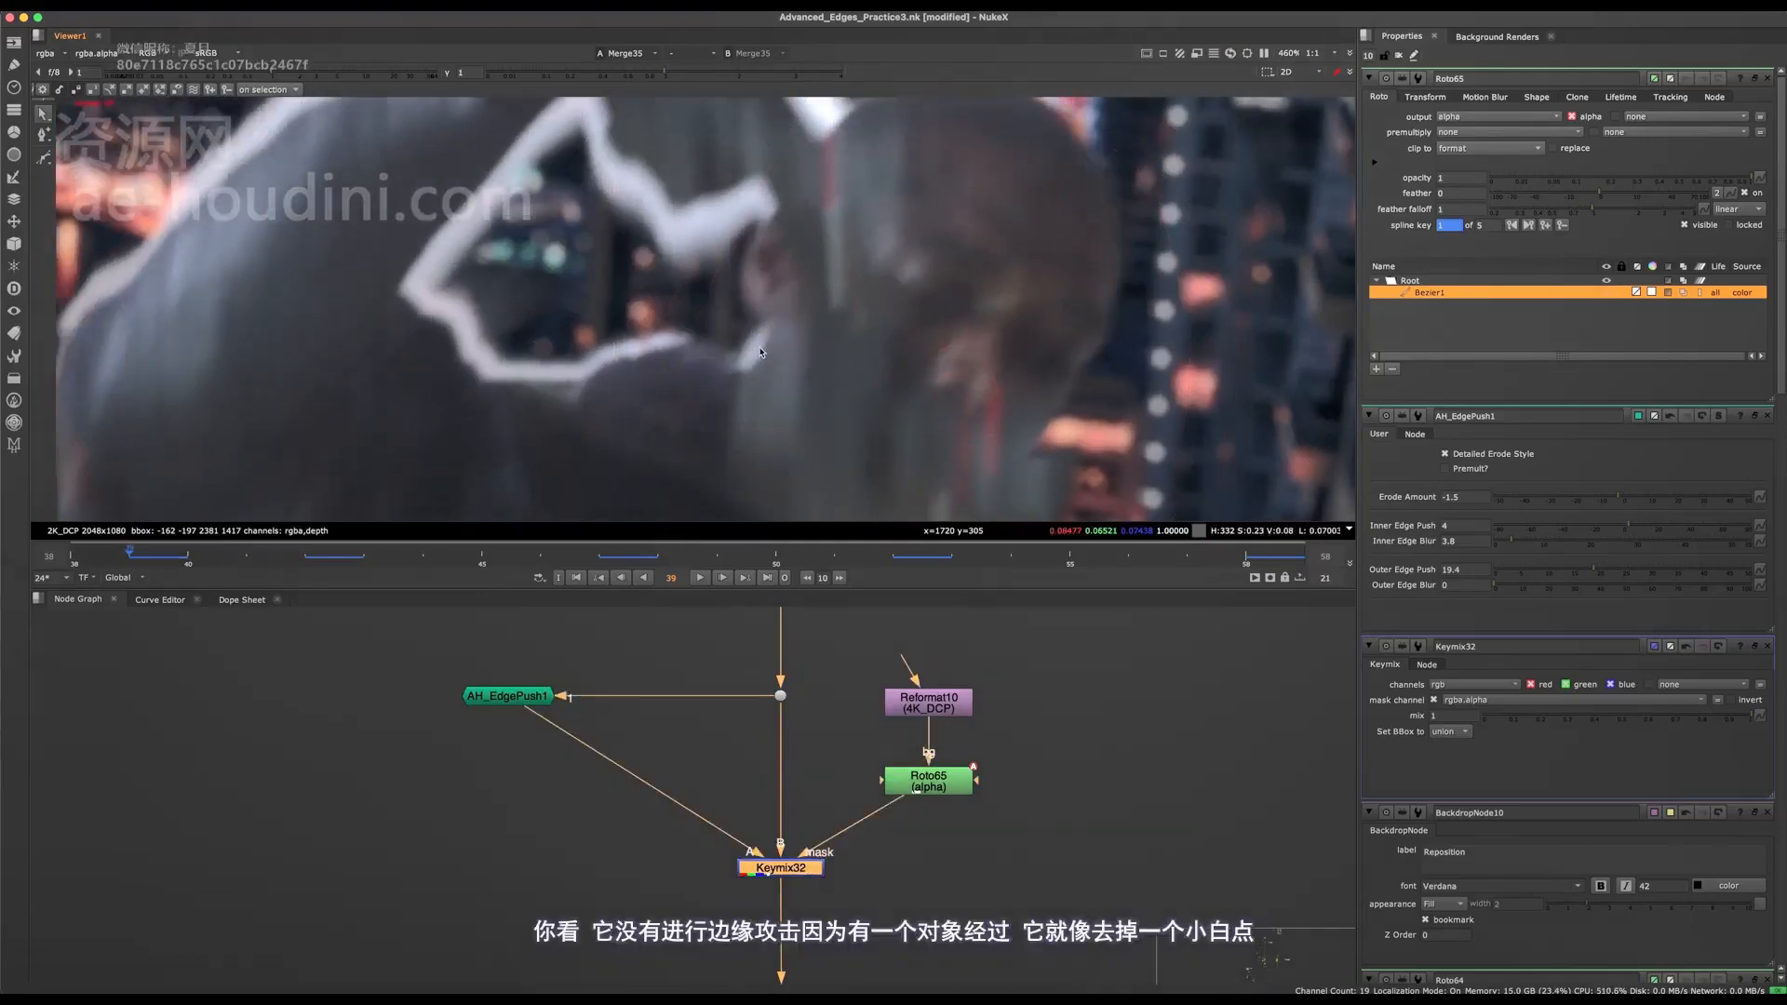
key("d")
Compare the whole figure at frame 39 with Keymix32 disabled and enabled.
key("d")
scroll(755, 358, "down", 6)
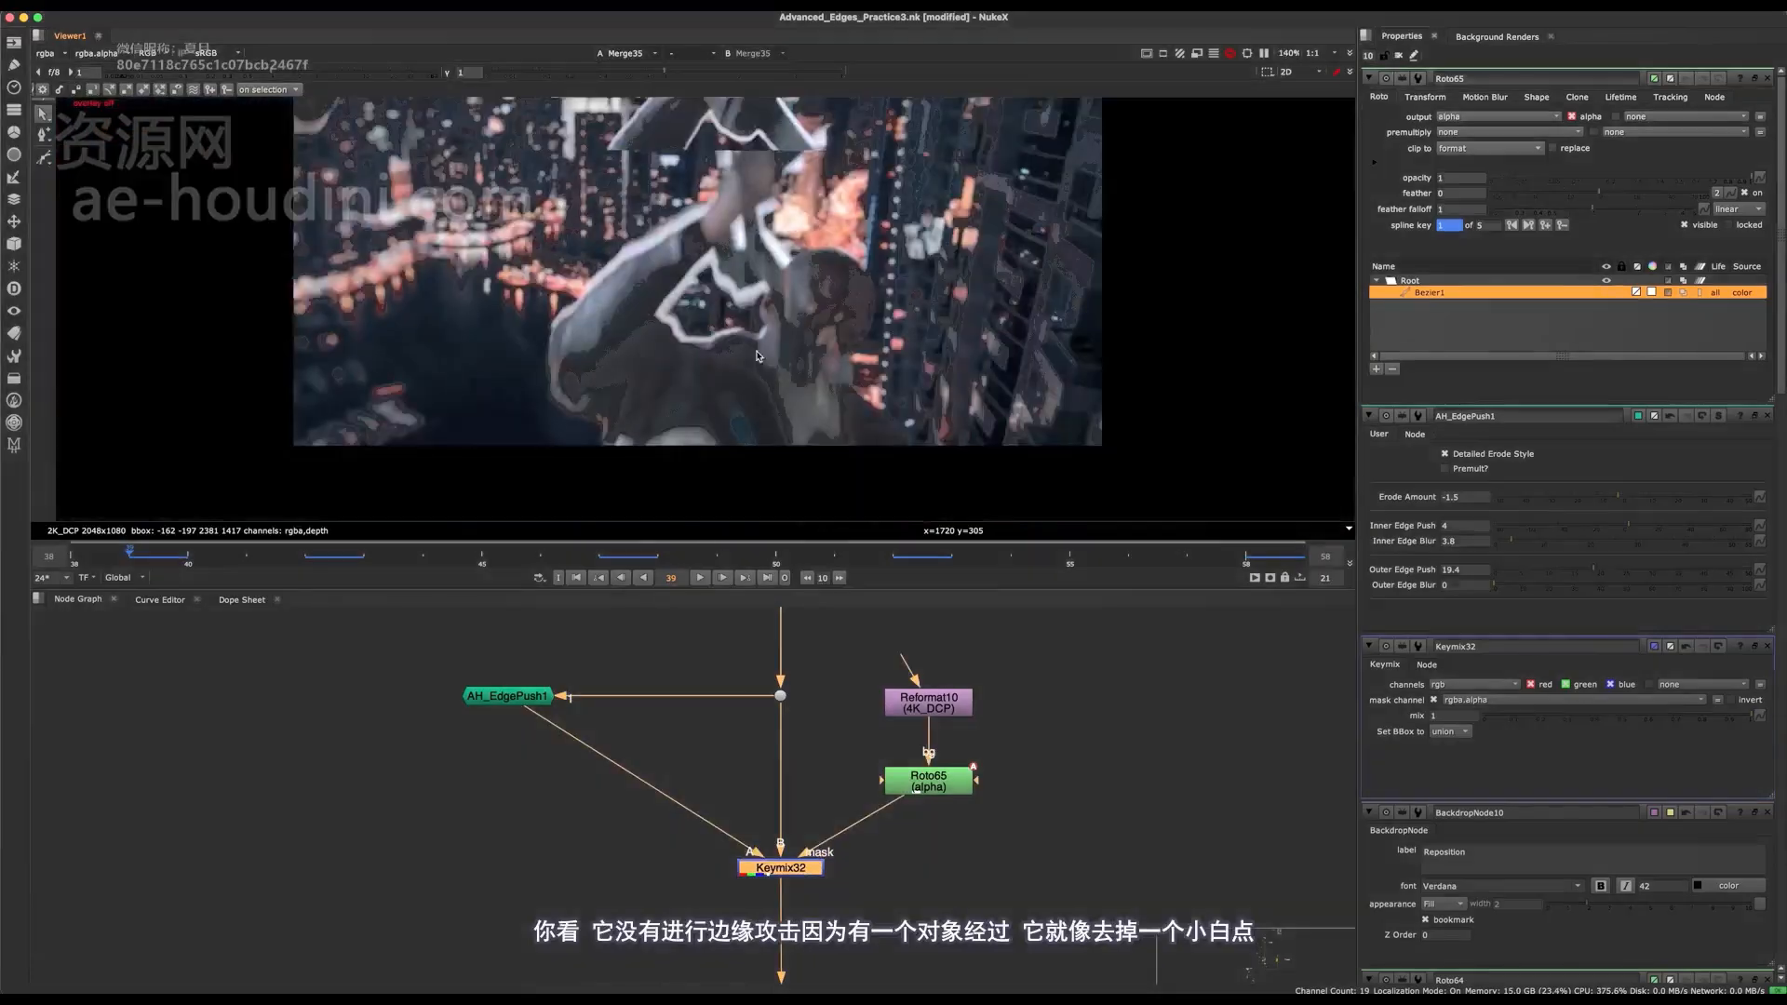
key("q")
scroll(756, 354, "up", 5)
key("d")
key("d")
key("q")
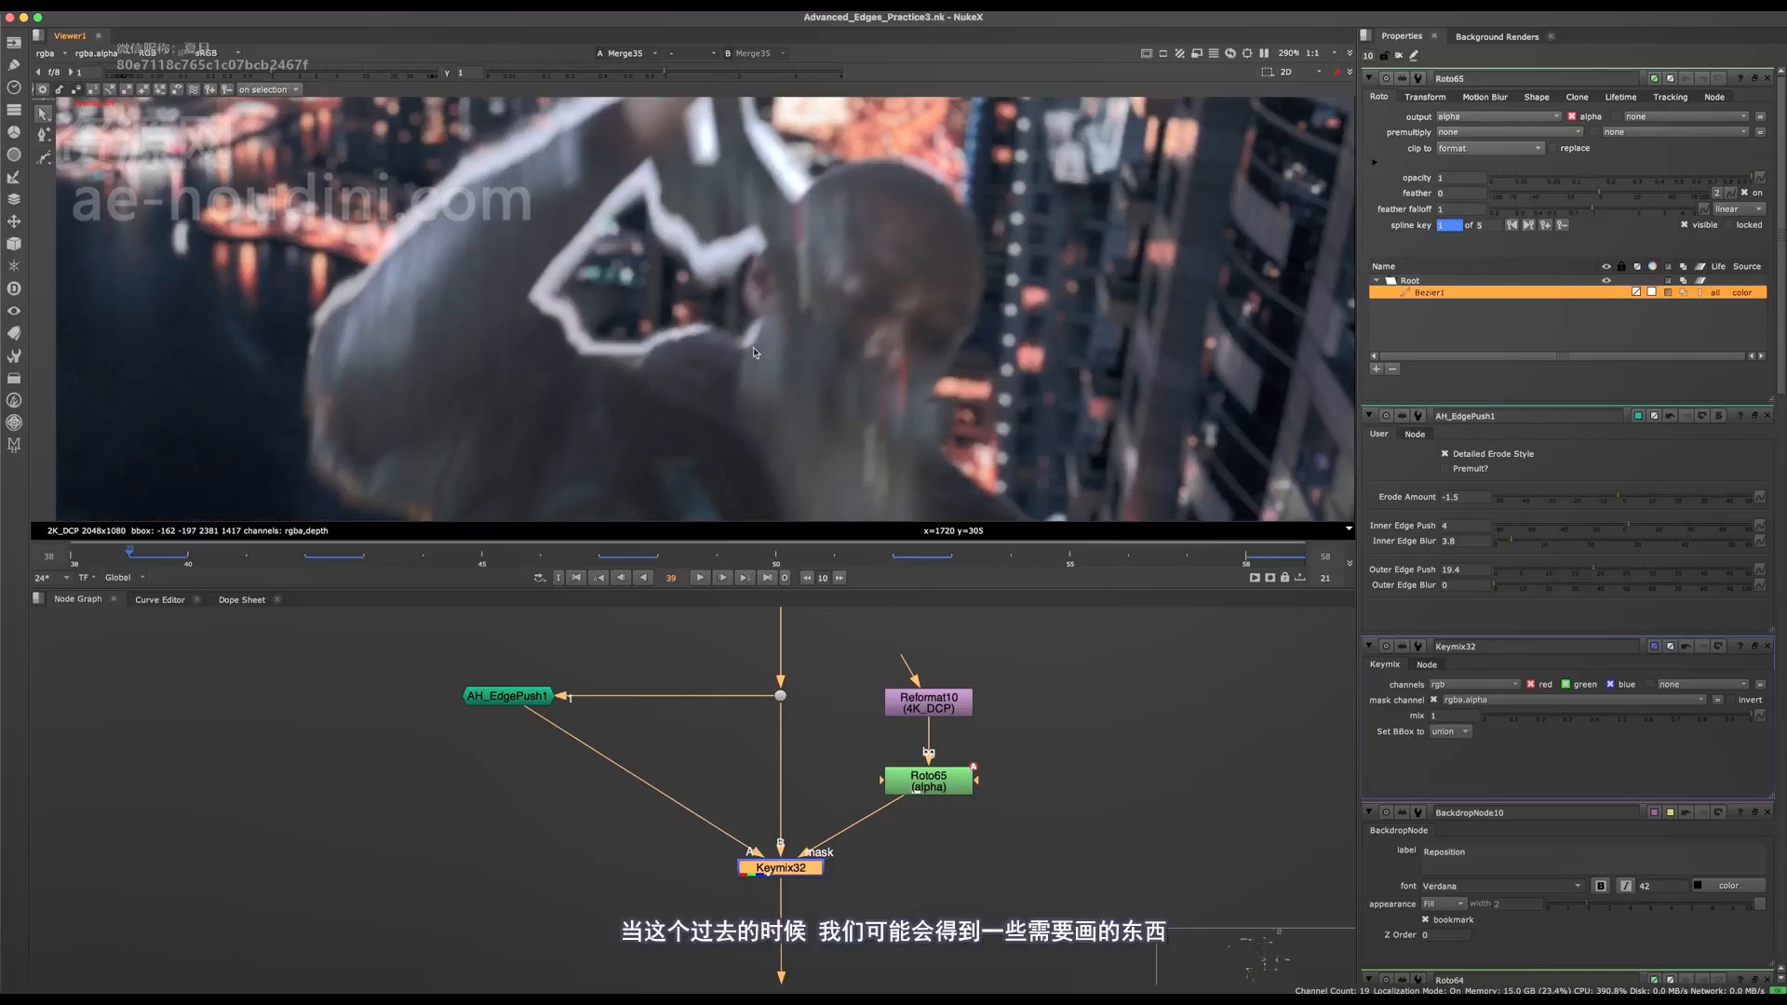
Select the Roto65 shape's upper points, adjust them around the crown at frame 39 and save the script.
middle_click_drag(1020, 294, 858, 344)
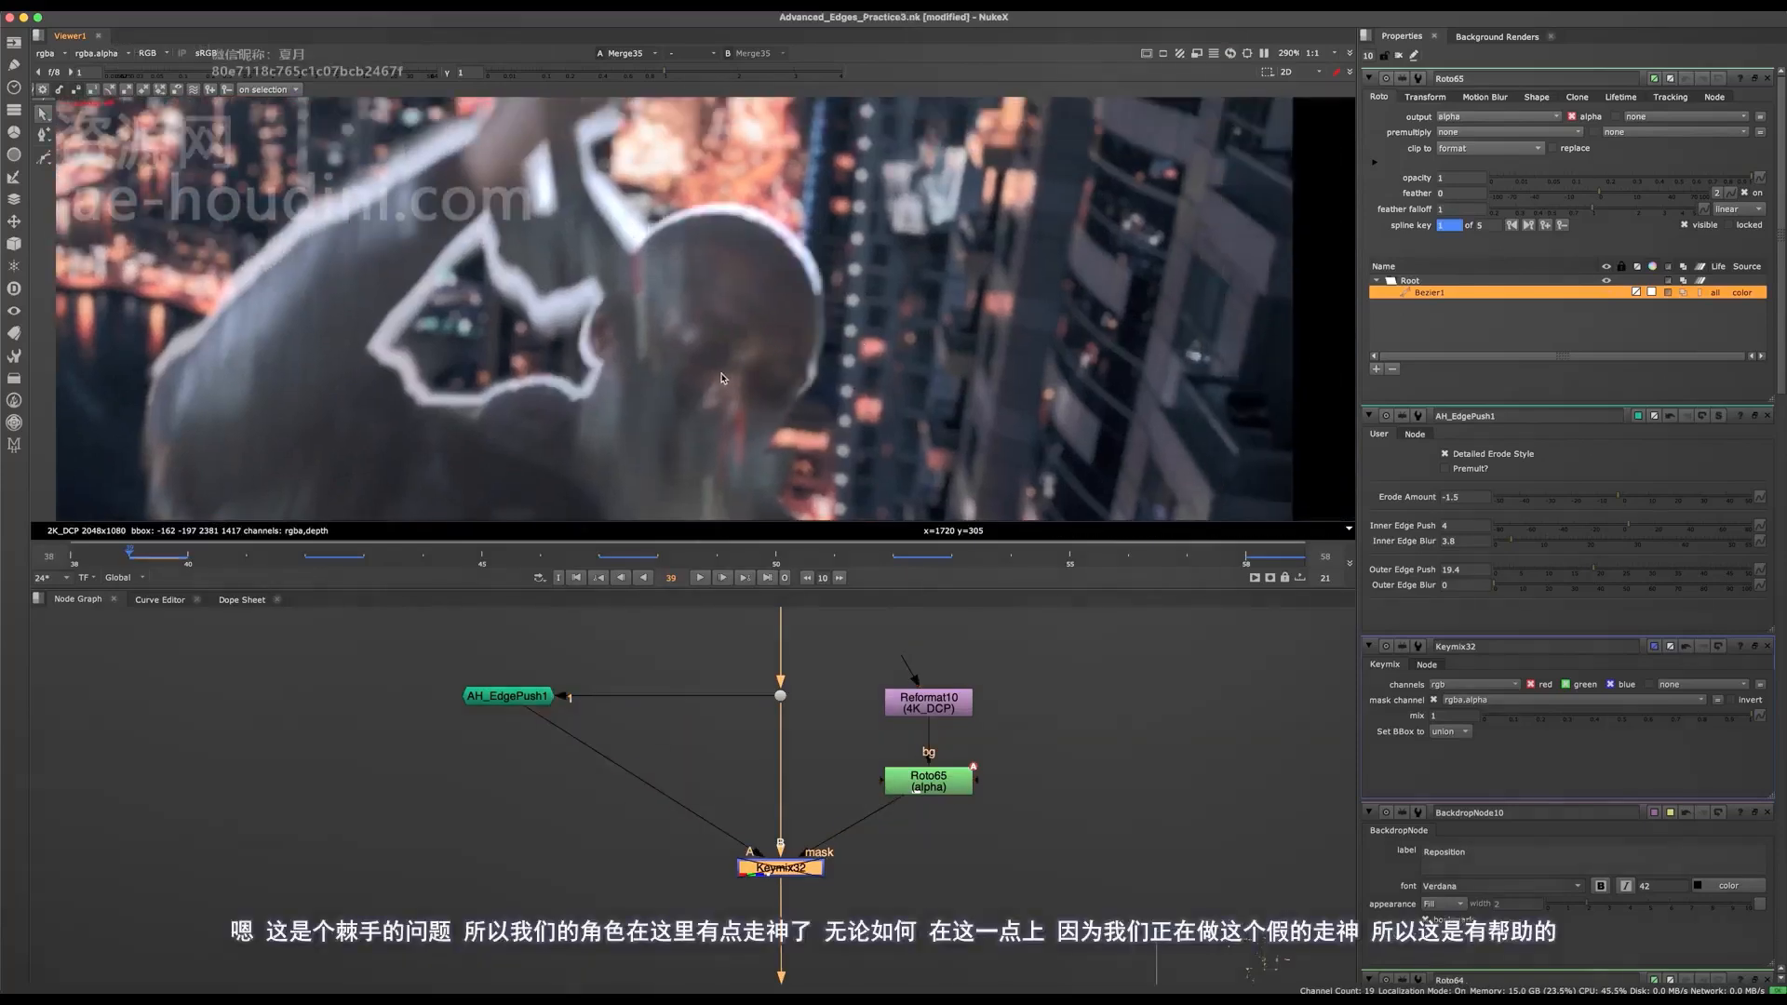
middle_click_drag(882, 416, 932, 377)
middle_click_drag(963, 180, 960, 198)
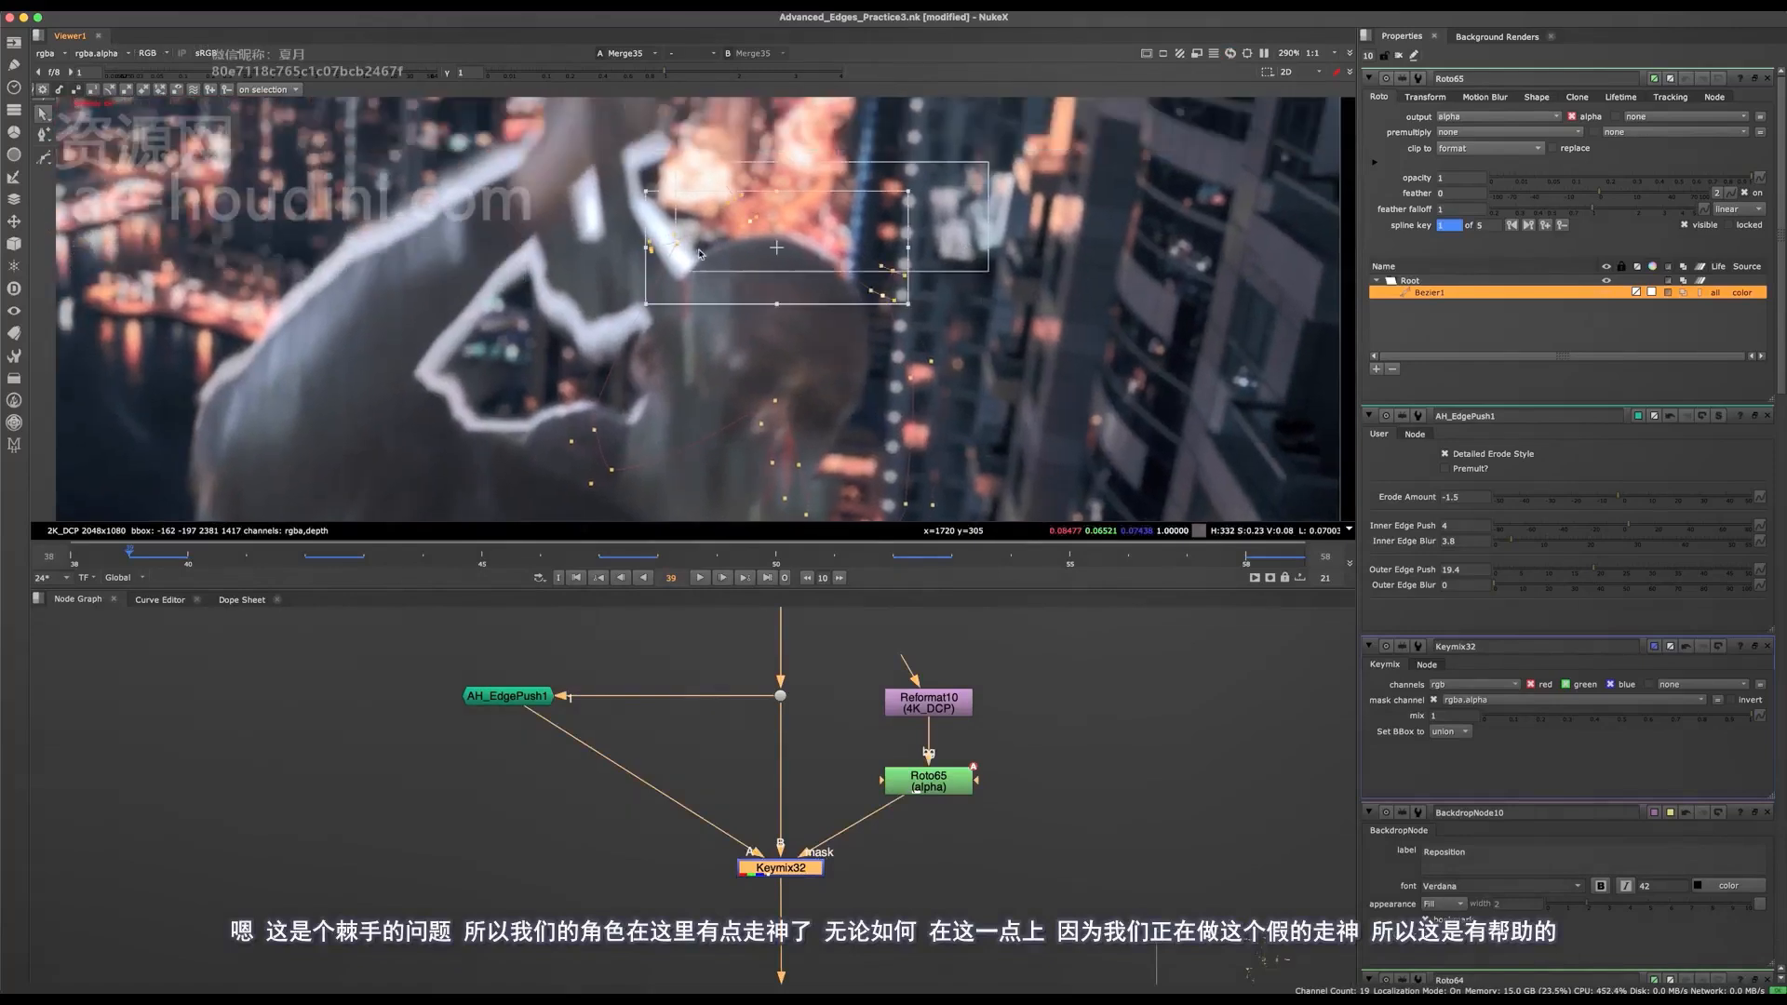
left_click_drag(891, 297, 883, 280)
key("o")
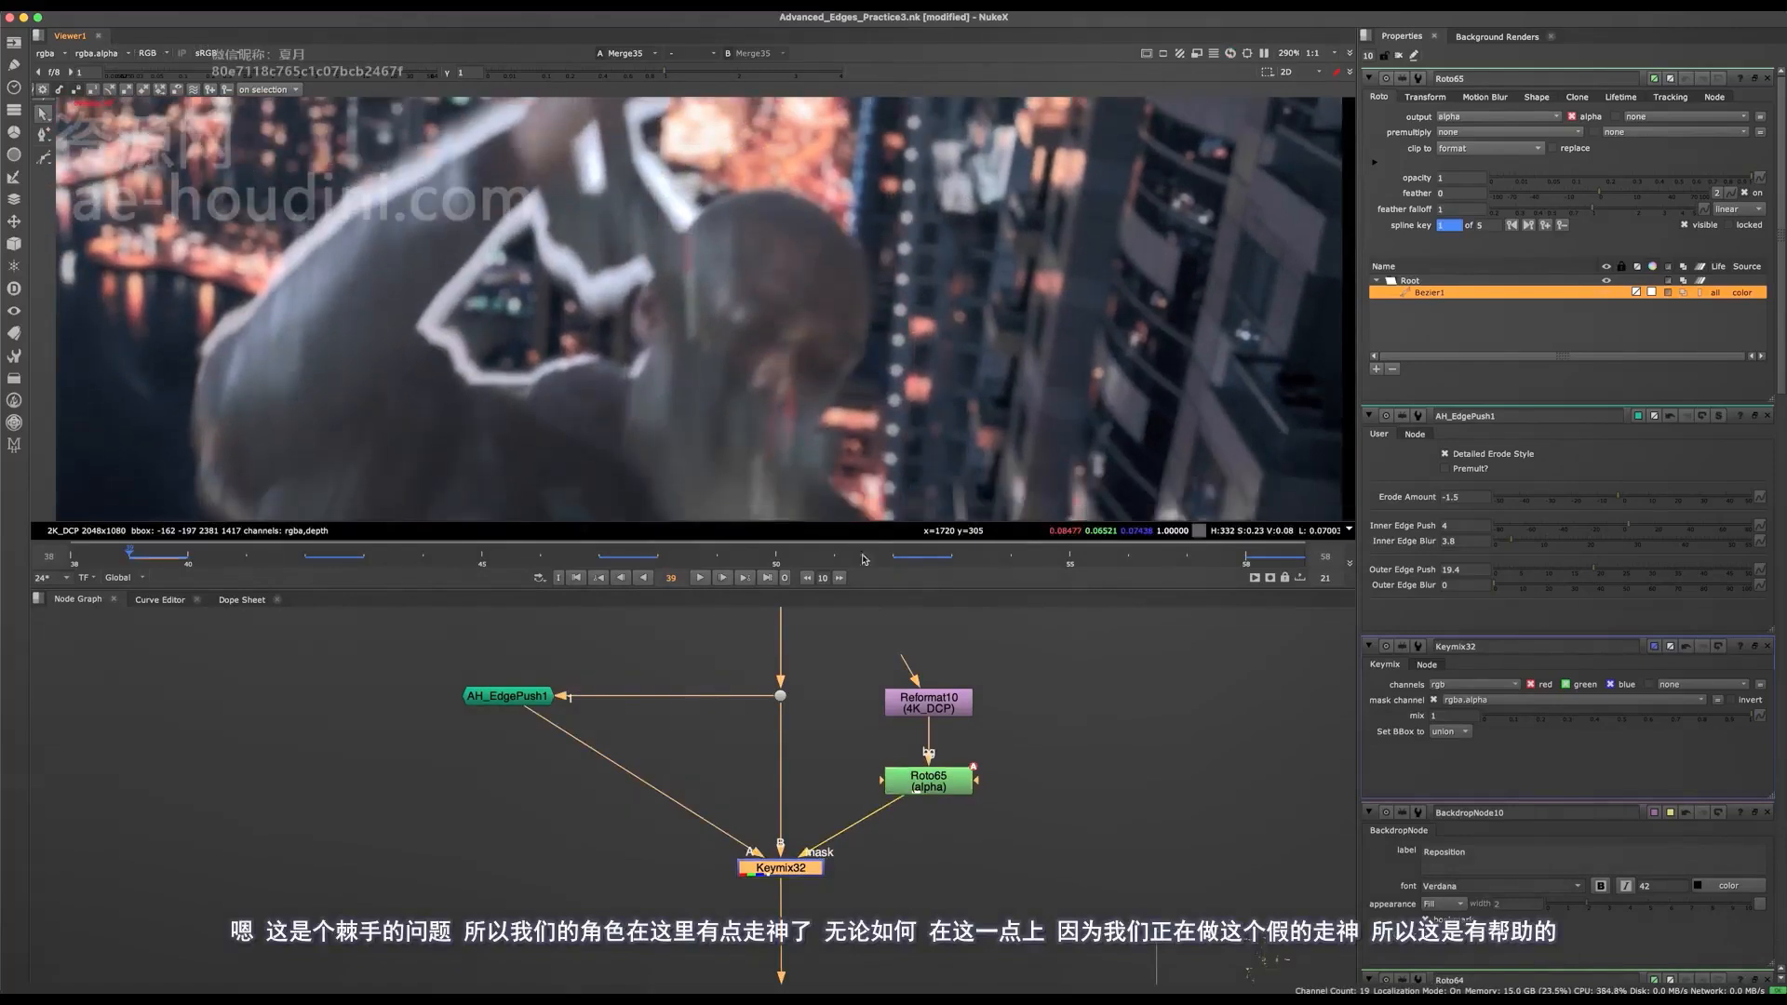
key("super+s")
Examine the fake rack focus setup in the node graph.
scroll(824, 670, "down", 10)
middle_click_drag(1025, 855, 676, 701)
scroll(973, 845, "up", 5)
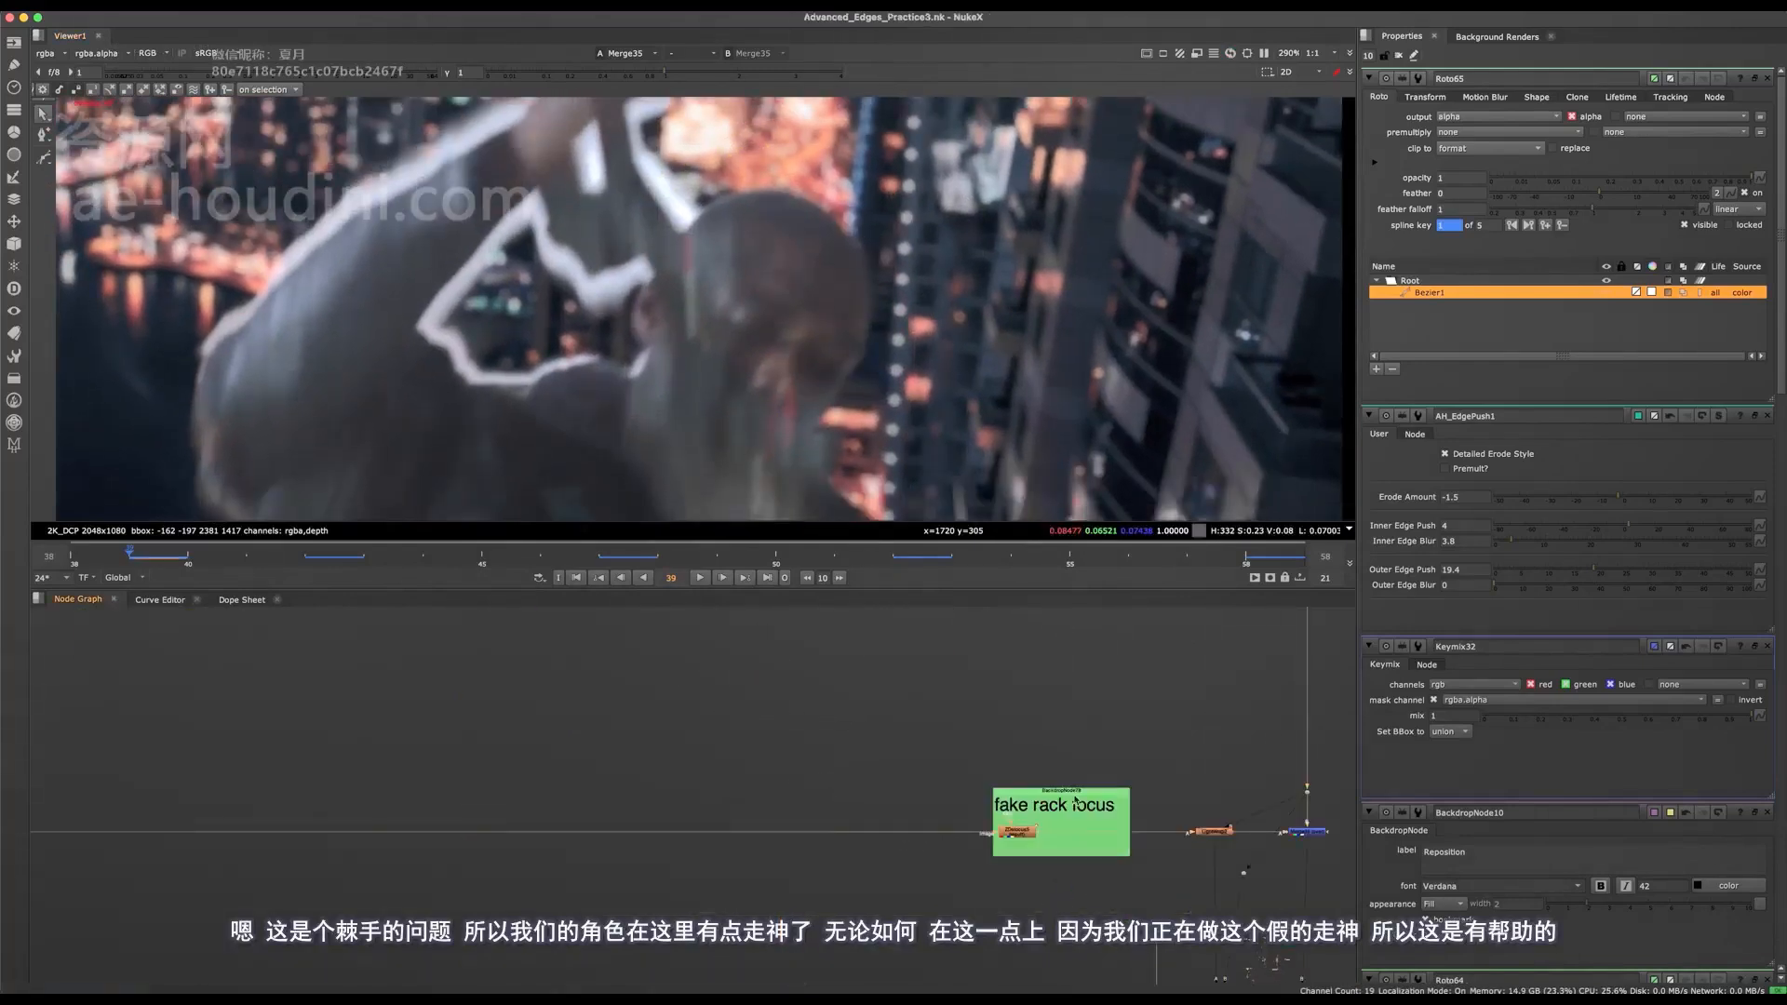
middle_click_drag(629, 744, 843, 846)
scroll(843, 843, "down", 4)
middle_click_drag(694, 774, 971, 913)
middle_click_drag(390, 674, 706, 762)
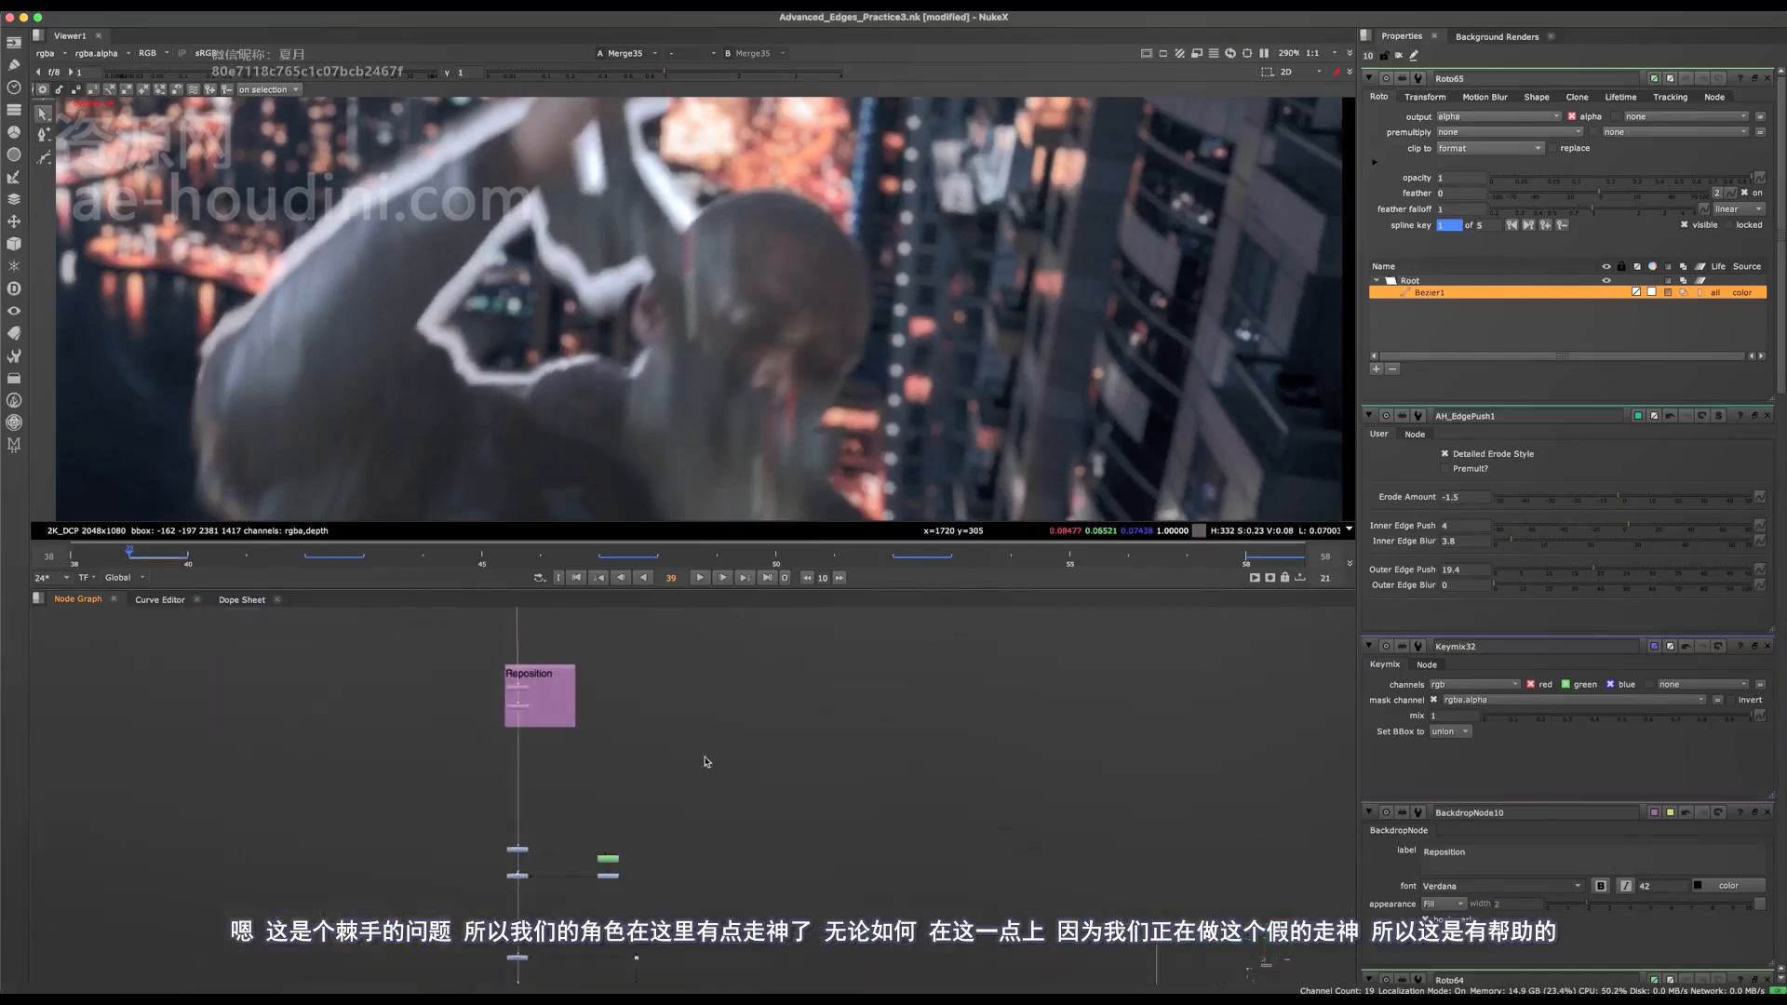
Toggle the lower node in the Reposition backdrop off and on to judge its effect on the composite.
middle_click_drag(608, 794, 742, 747)
scroll(618, 707, "up", 3)
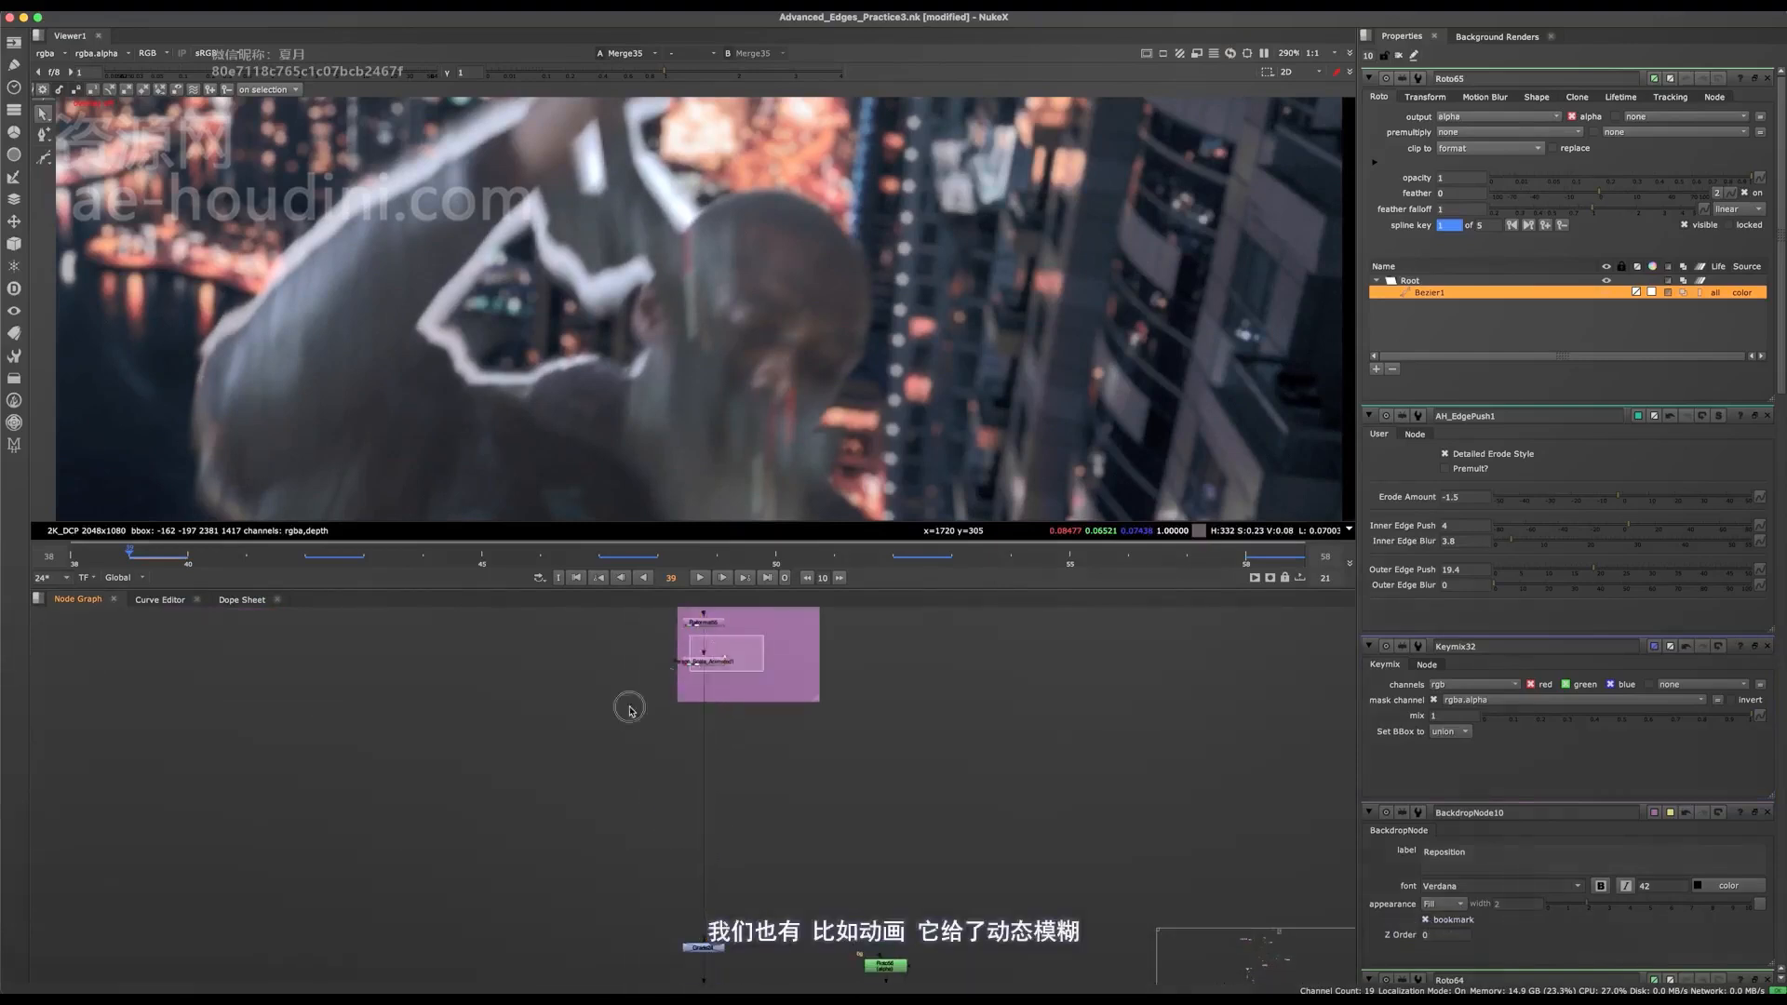
key("d")
key("d")
key("d")
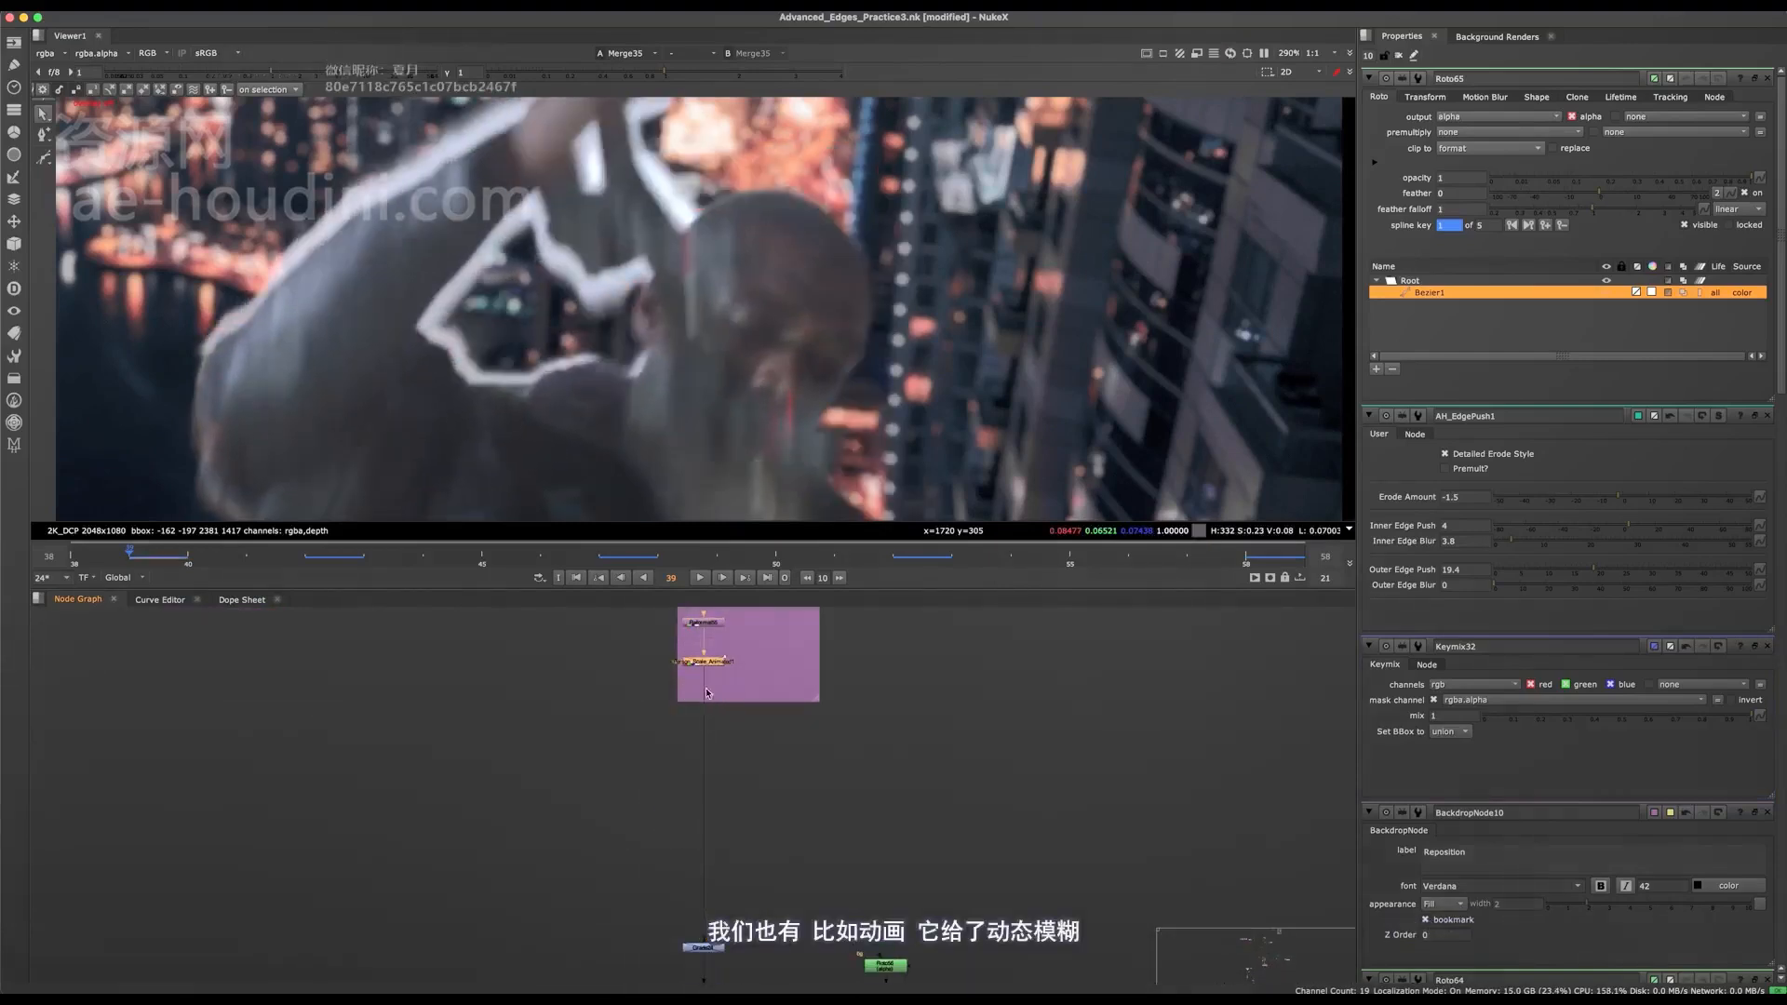
Select Roto65 again, go to frame 55 and move the shape's points beside the earlobe and shoulder.
middle_click_drag(675, 691, 638, 931)
scroll(750, 755, "down", 5)
middle_click_drag(752, 708, 744, 774)
scroll(744, 770, "up", 6)
left_click(752, 808)
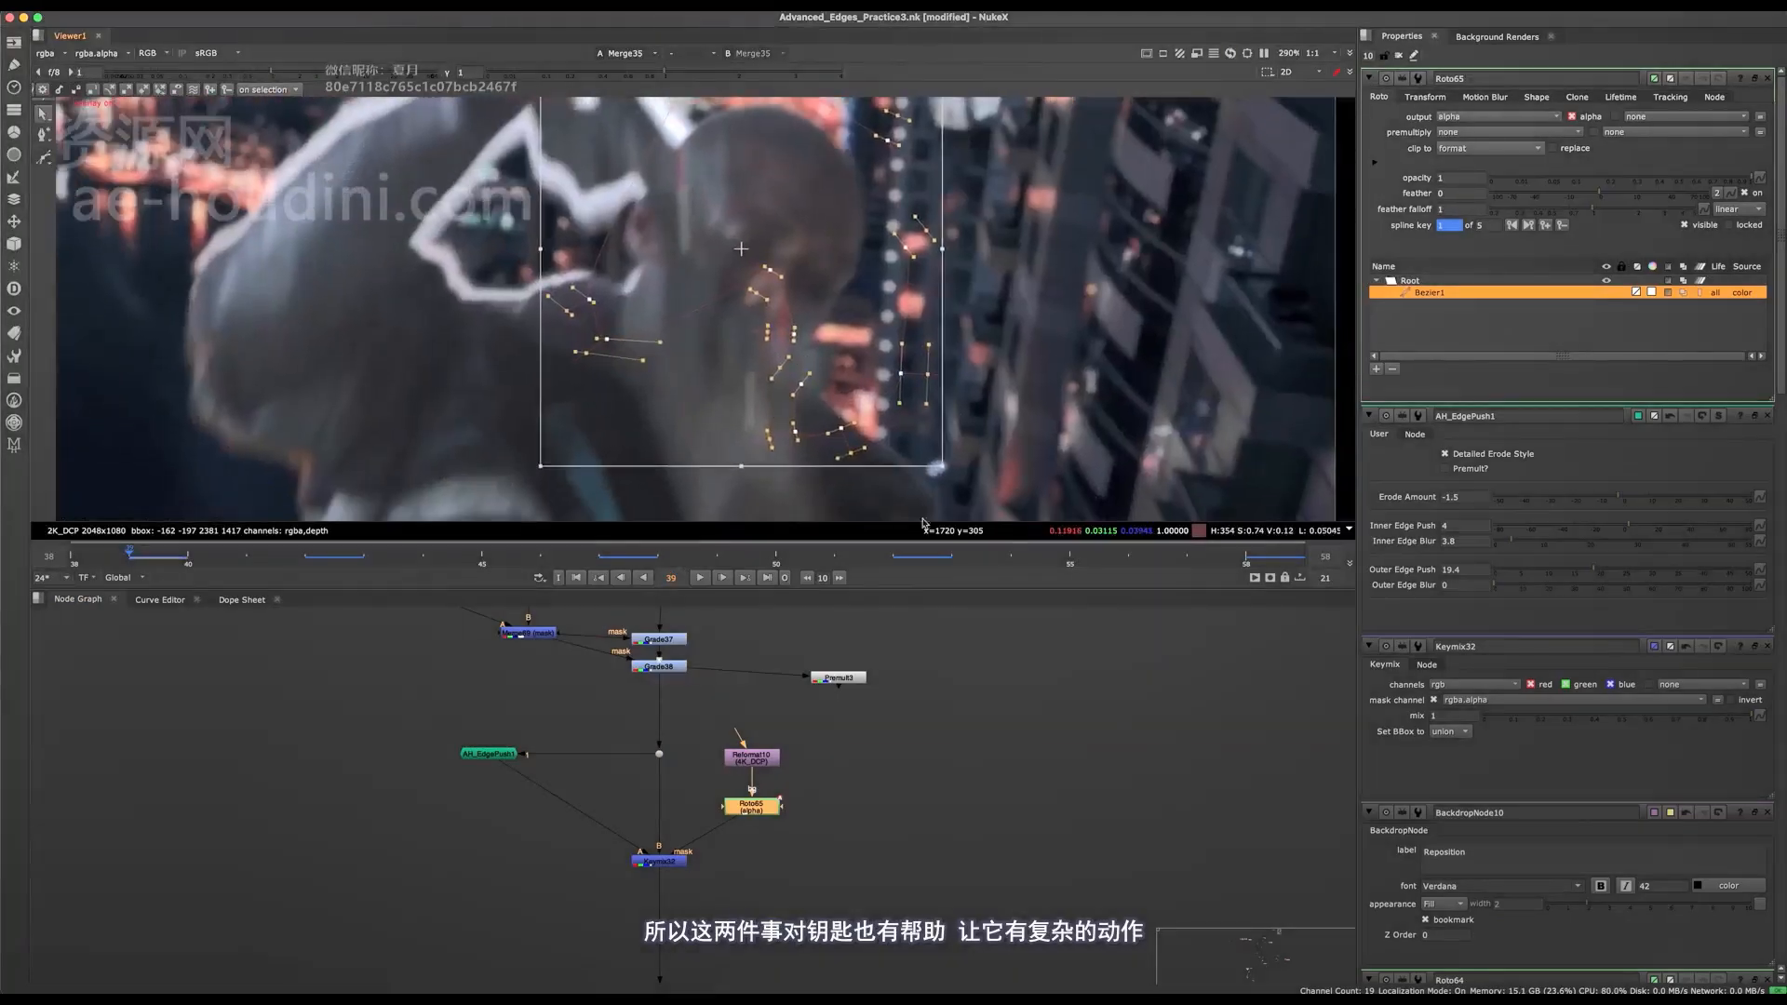
left_click(1096, 561)
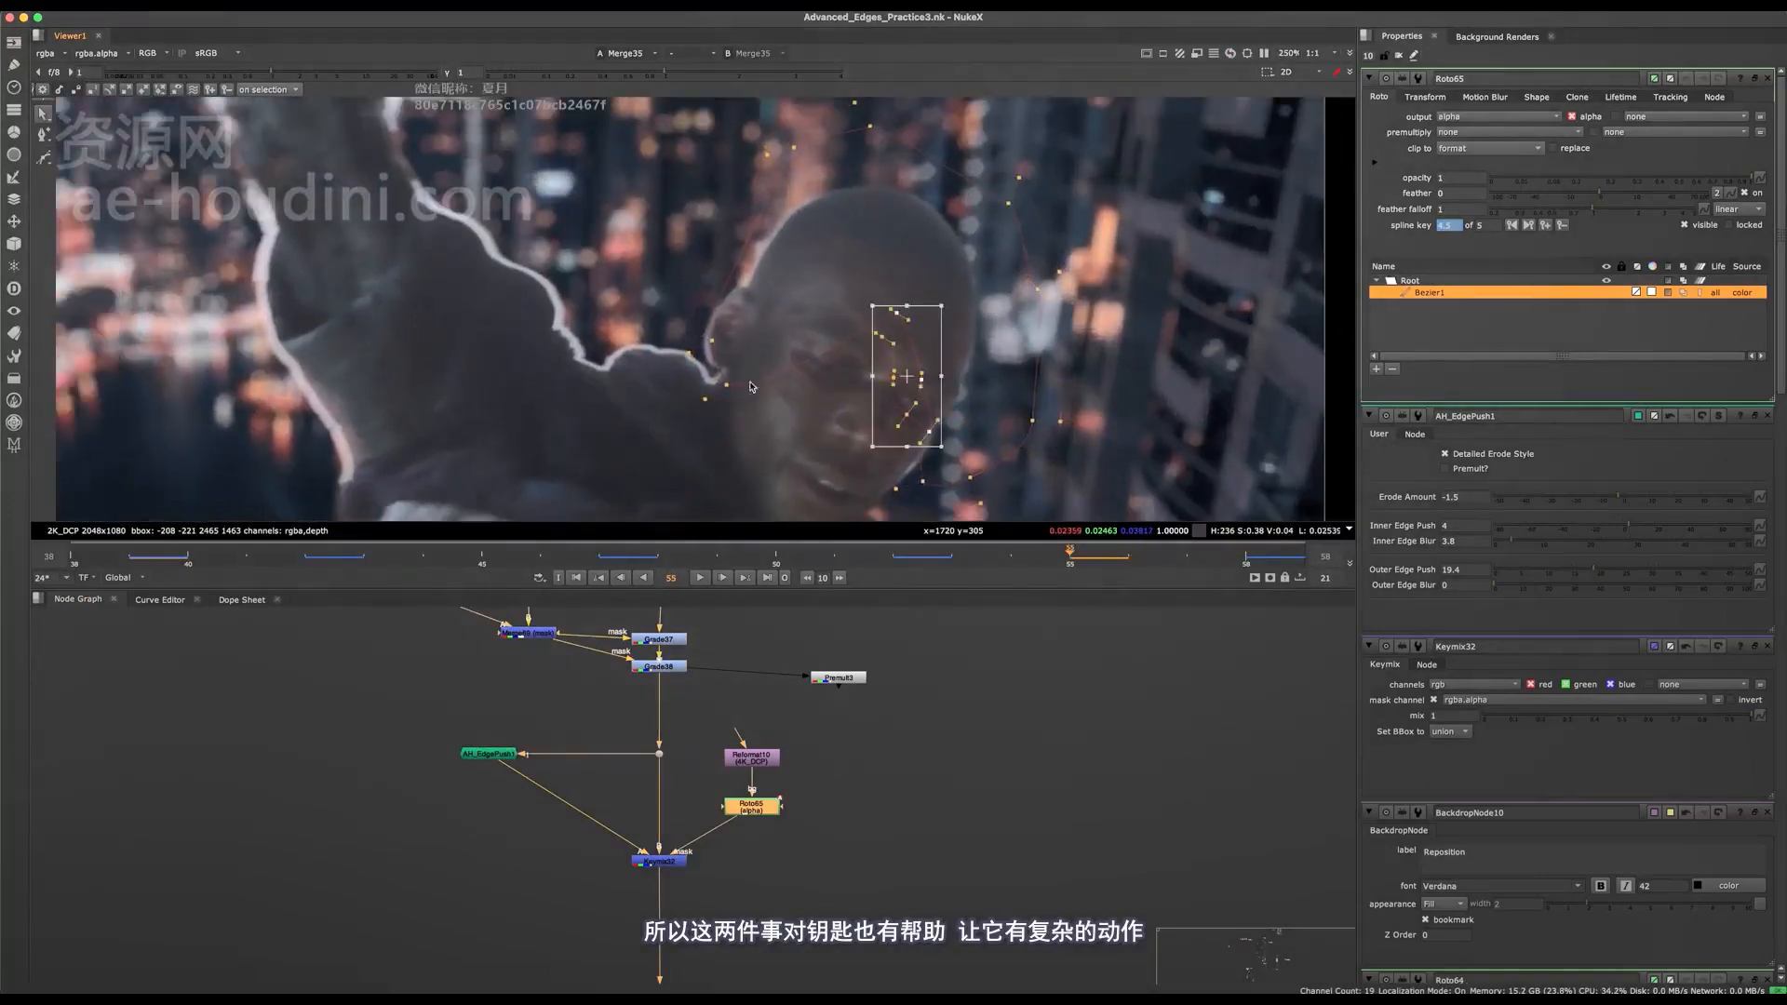
middle_click_drag(791, 306, 783, 387)
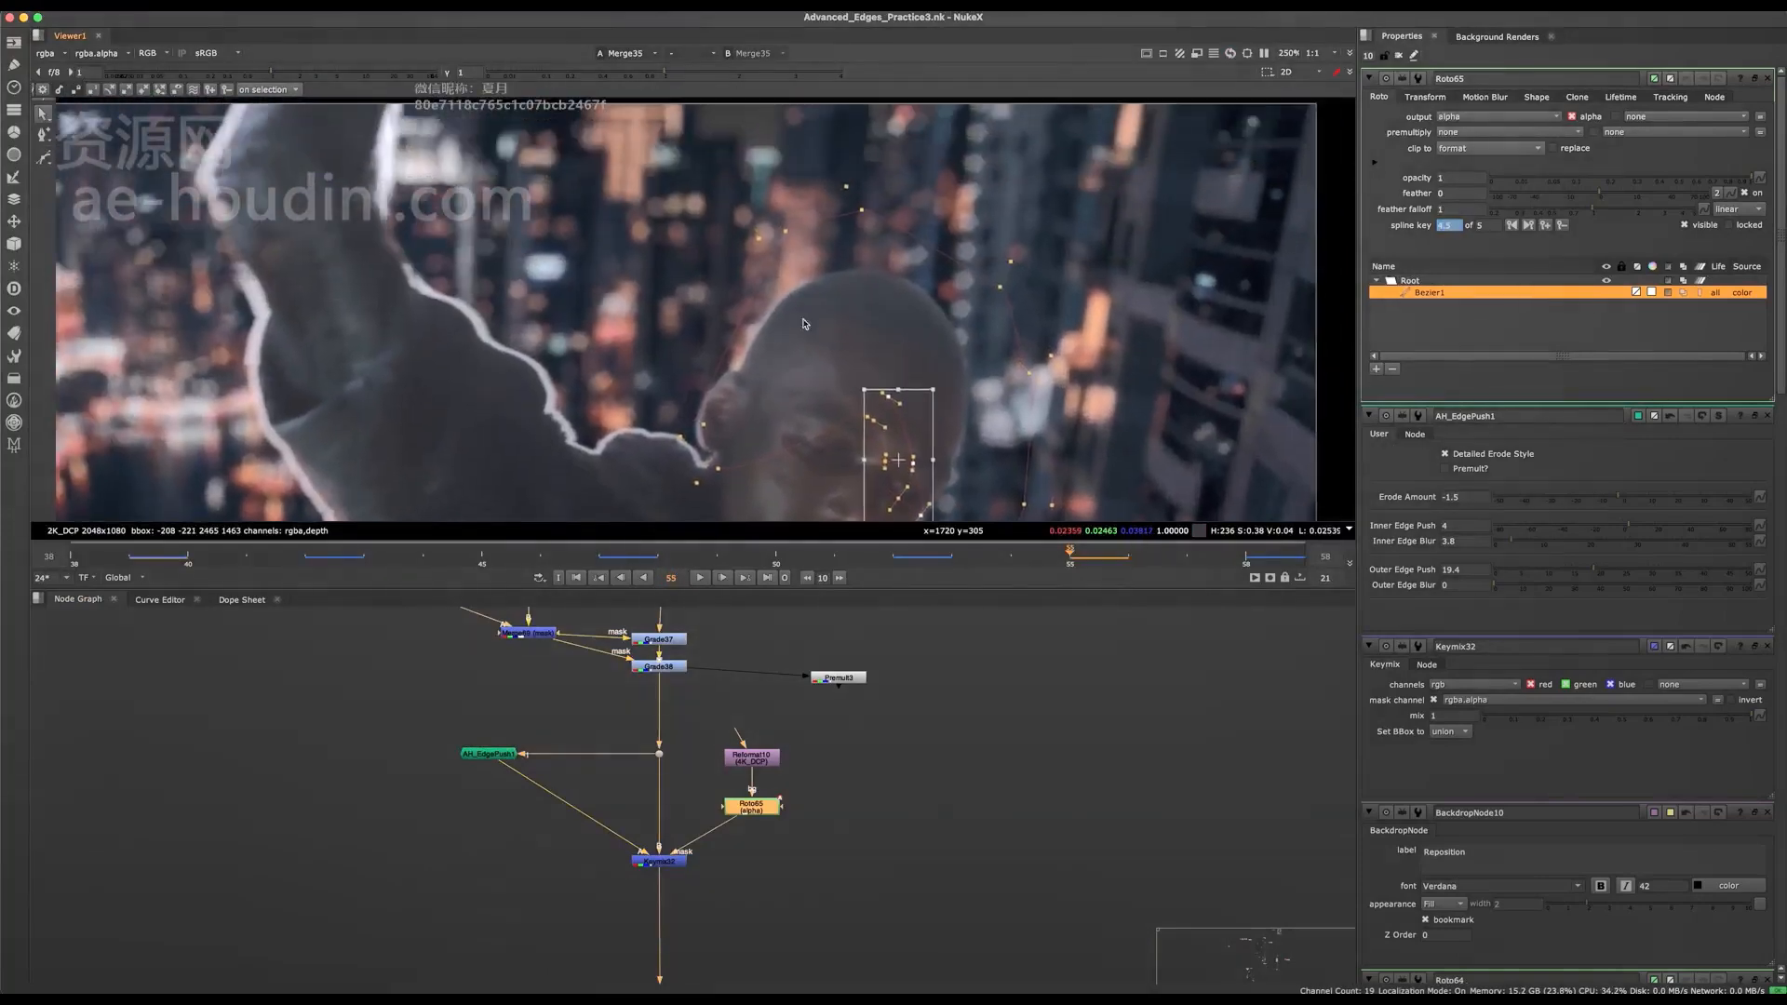
scroll(704, 463, "up", 5)
mouse_move(790, 401)
left_mouse_down()
mouse_move(652, 505)
mouse_move(748, 395)
mouse_move(757, 411)
mouse_move(757, 387)
left_mouse_up()
scroll(746, 381, "down", 2)
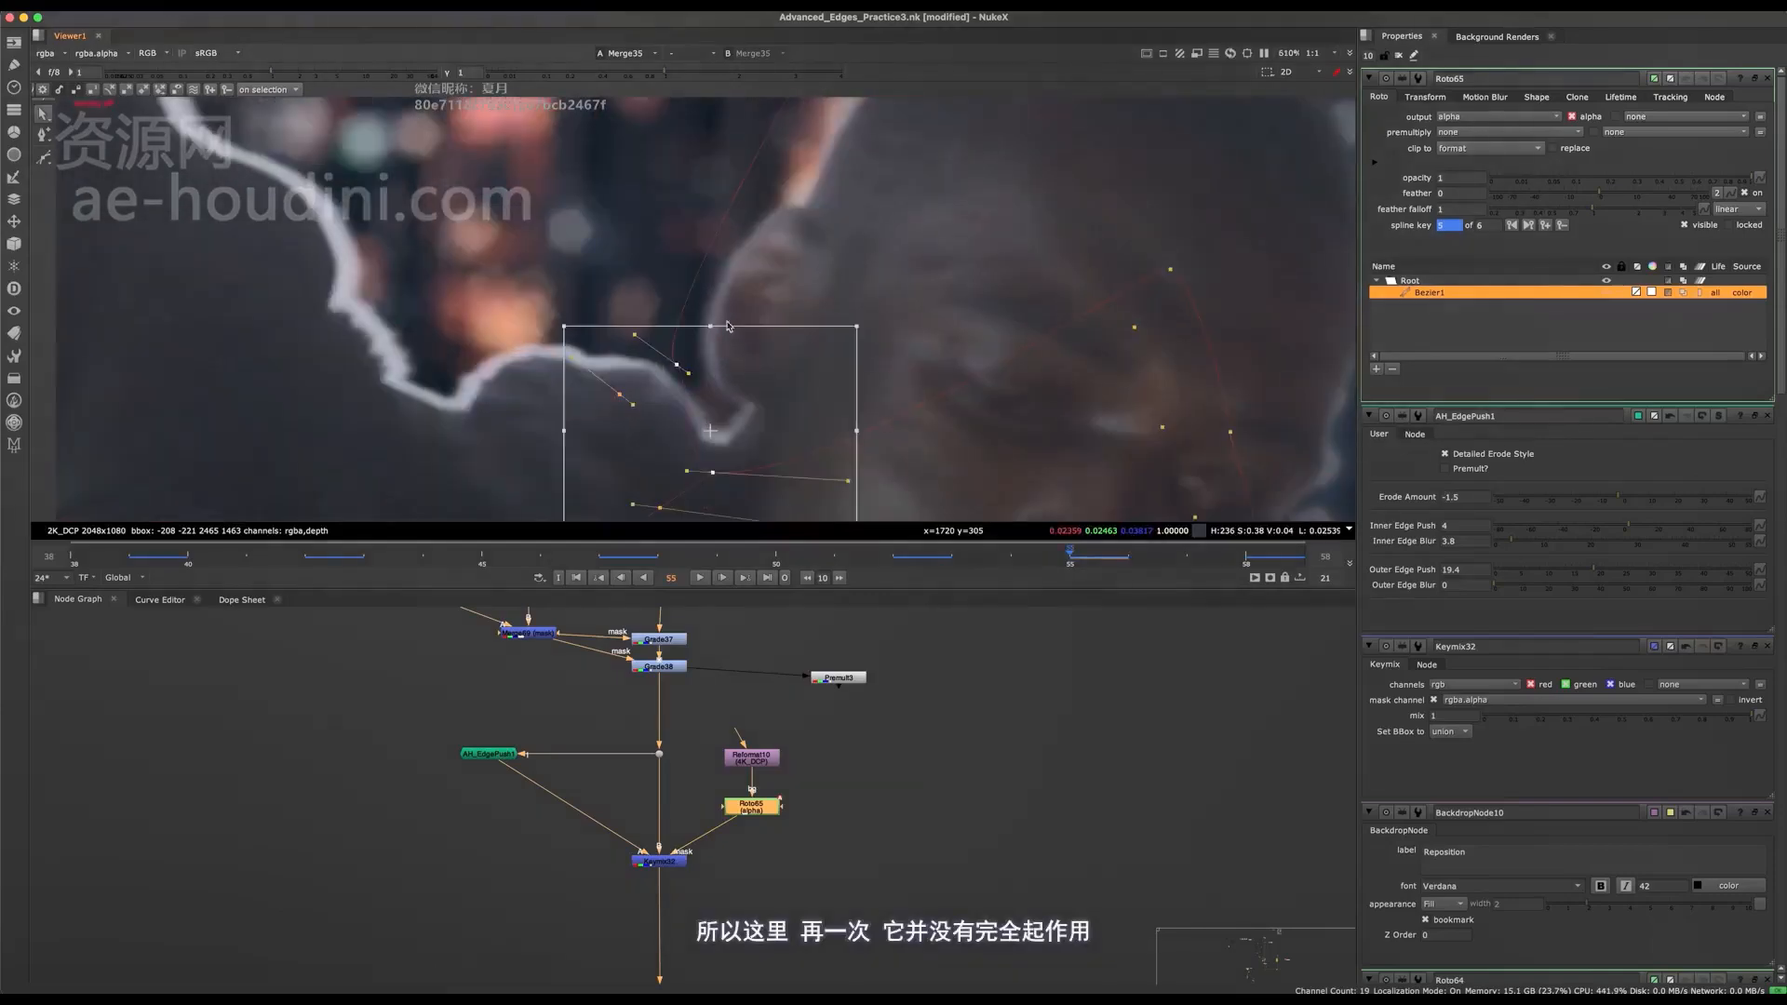
scroll(838, 400, "down", 2)
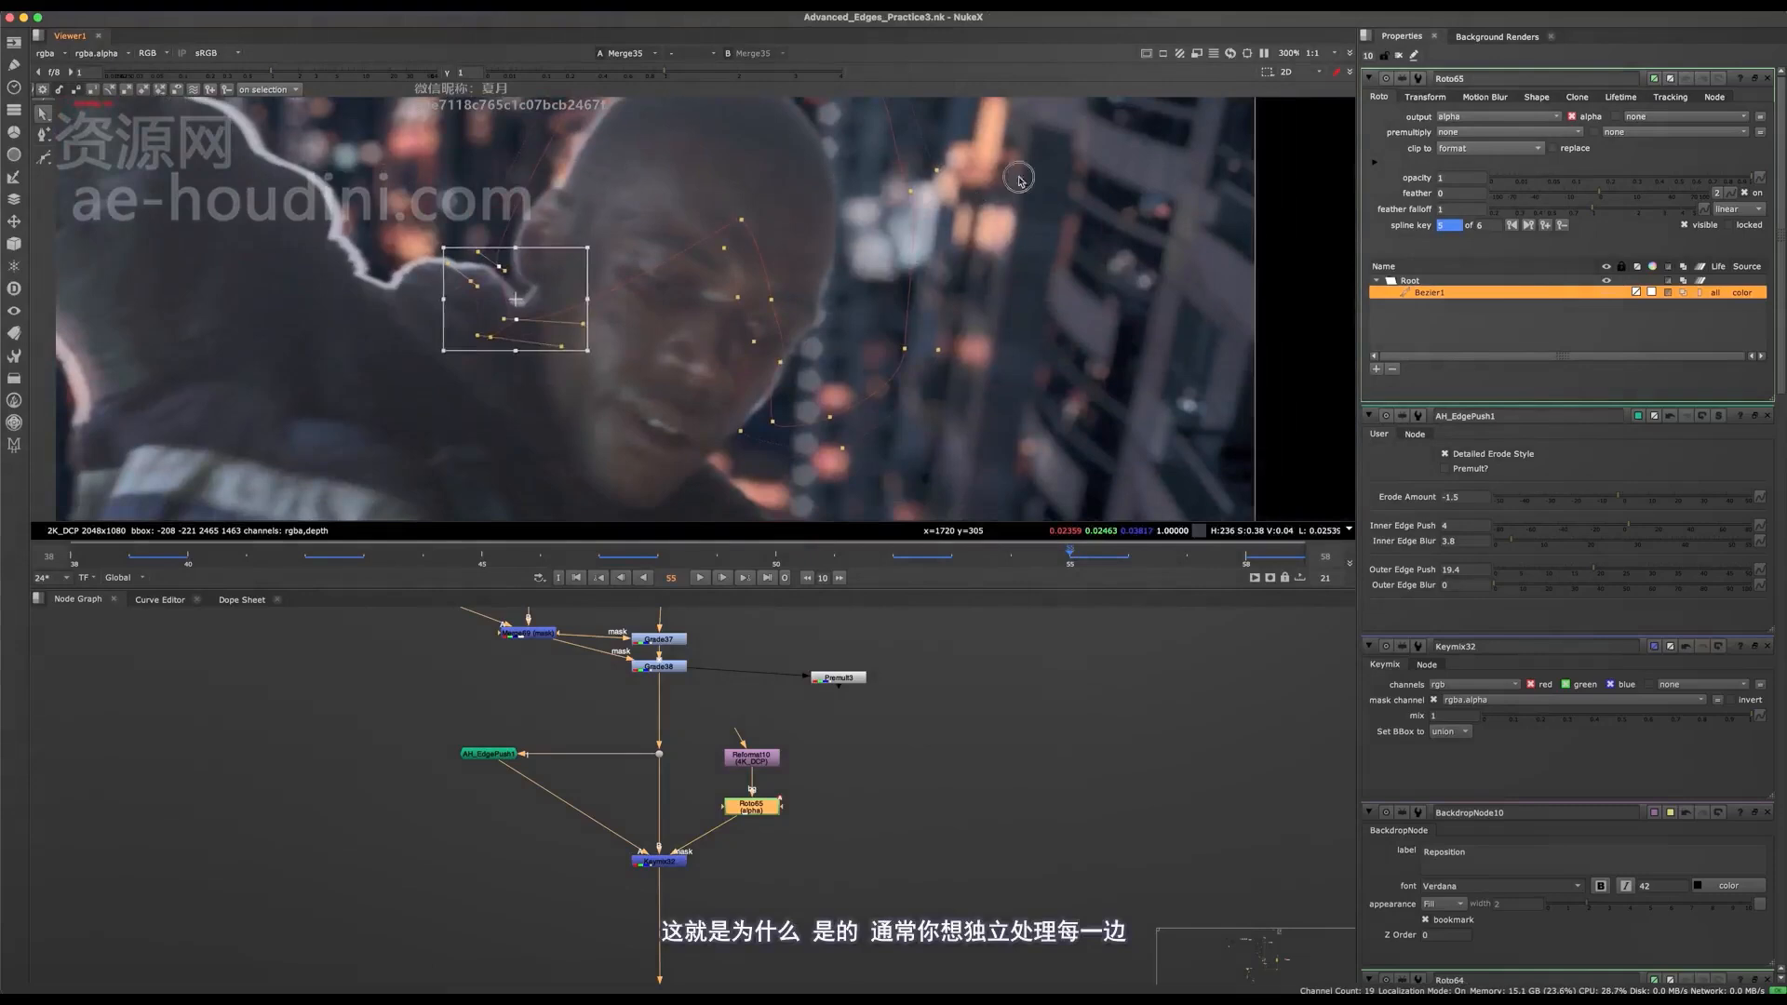
Select the Roto65 points on the face and beyond its far side and shift them farther across the face at frame 55.
left_click(817, 353)
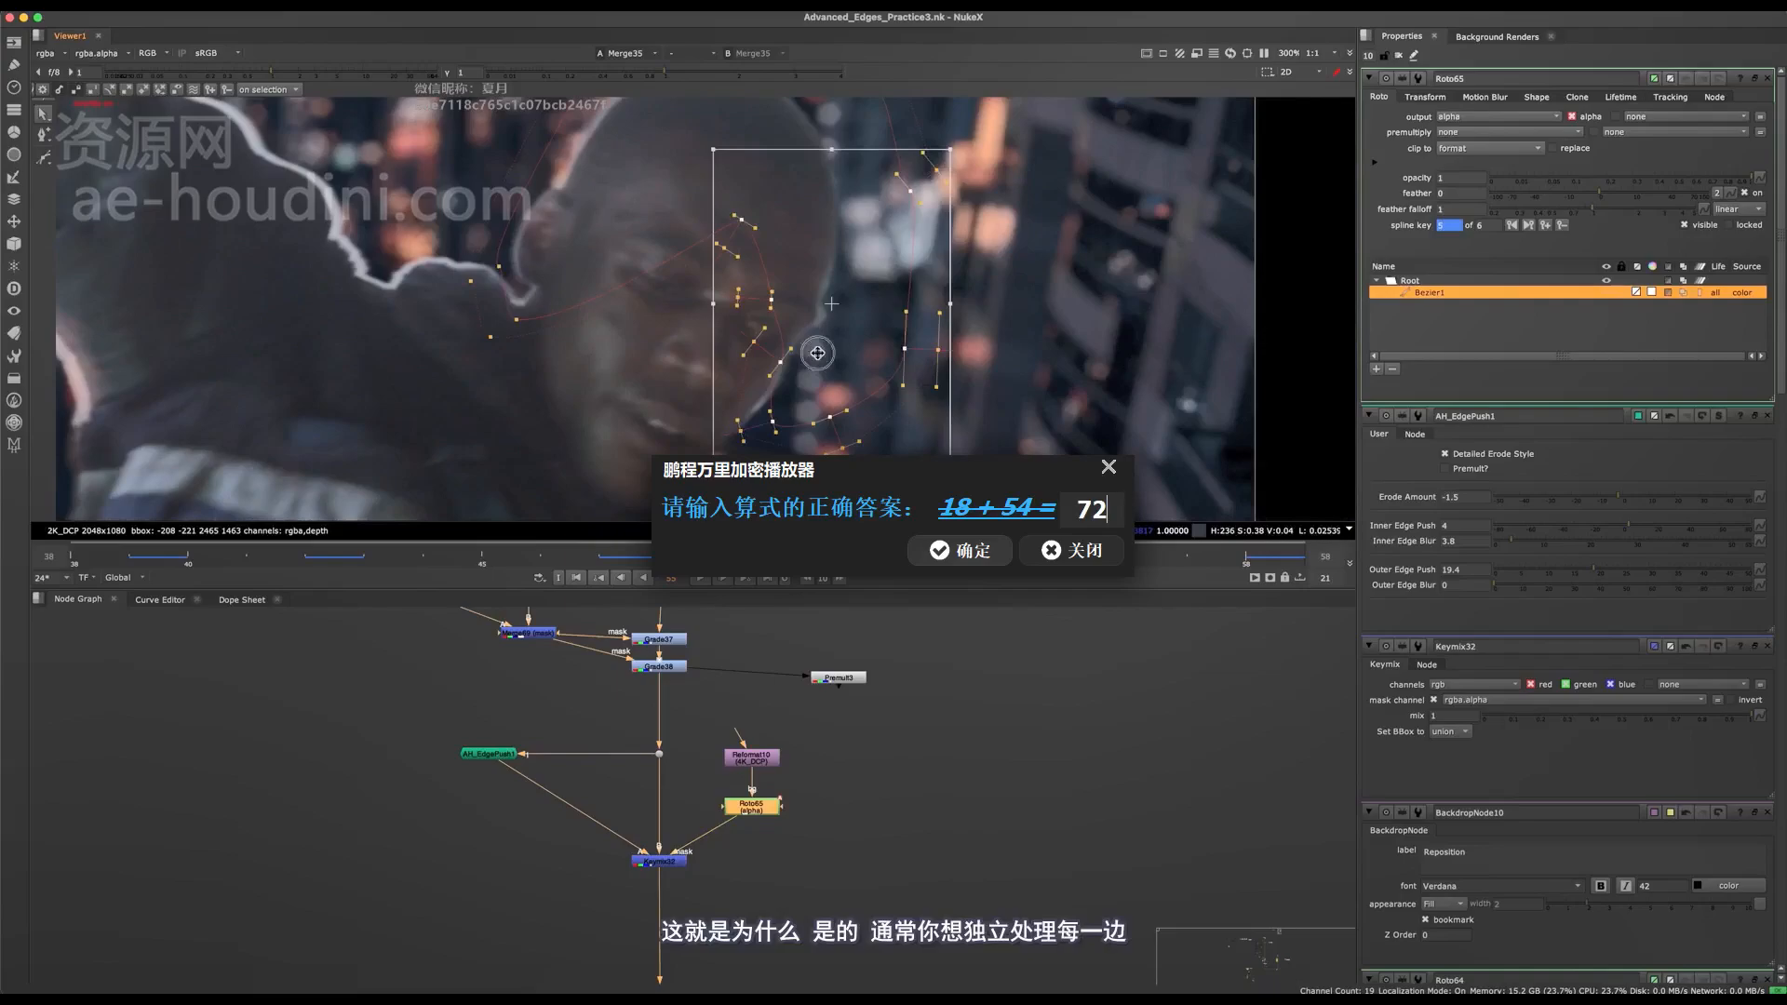
key("Return")
left_click_drag(818, 352, 797, 425)
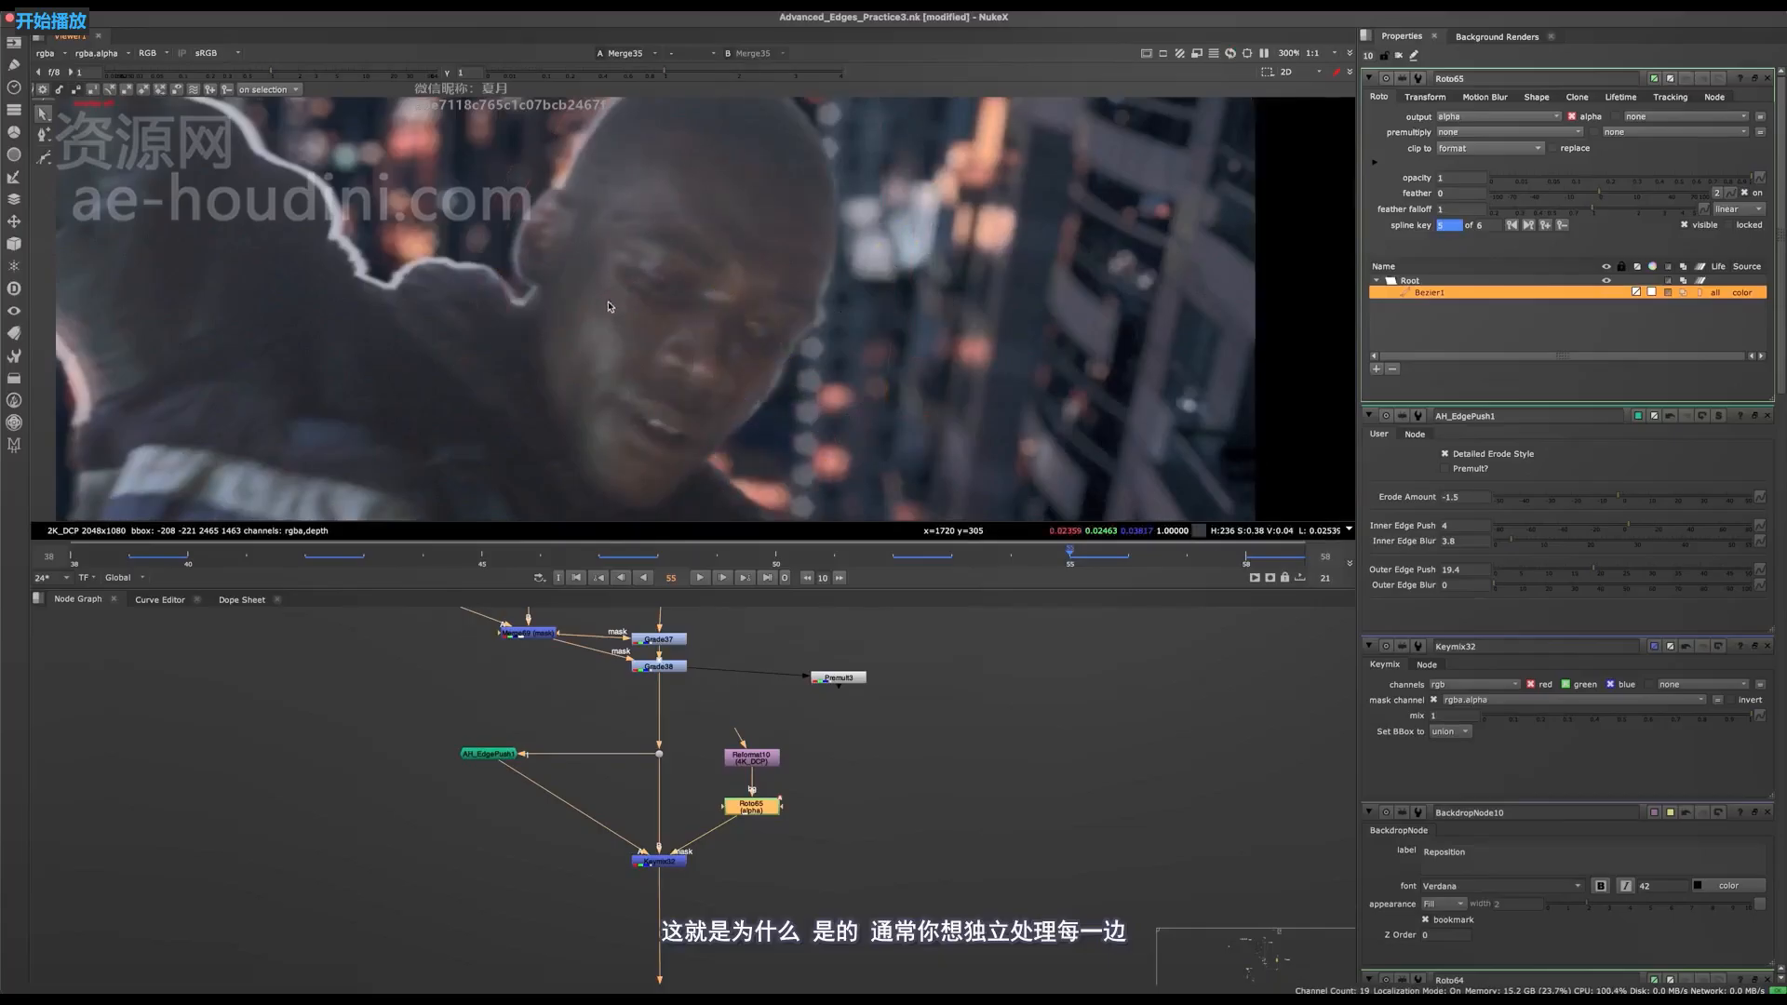
left_click_drag(794, 345, 809, 357)
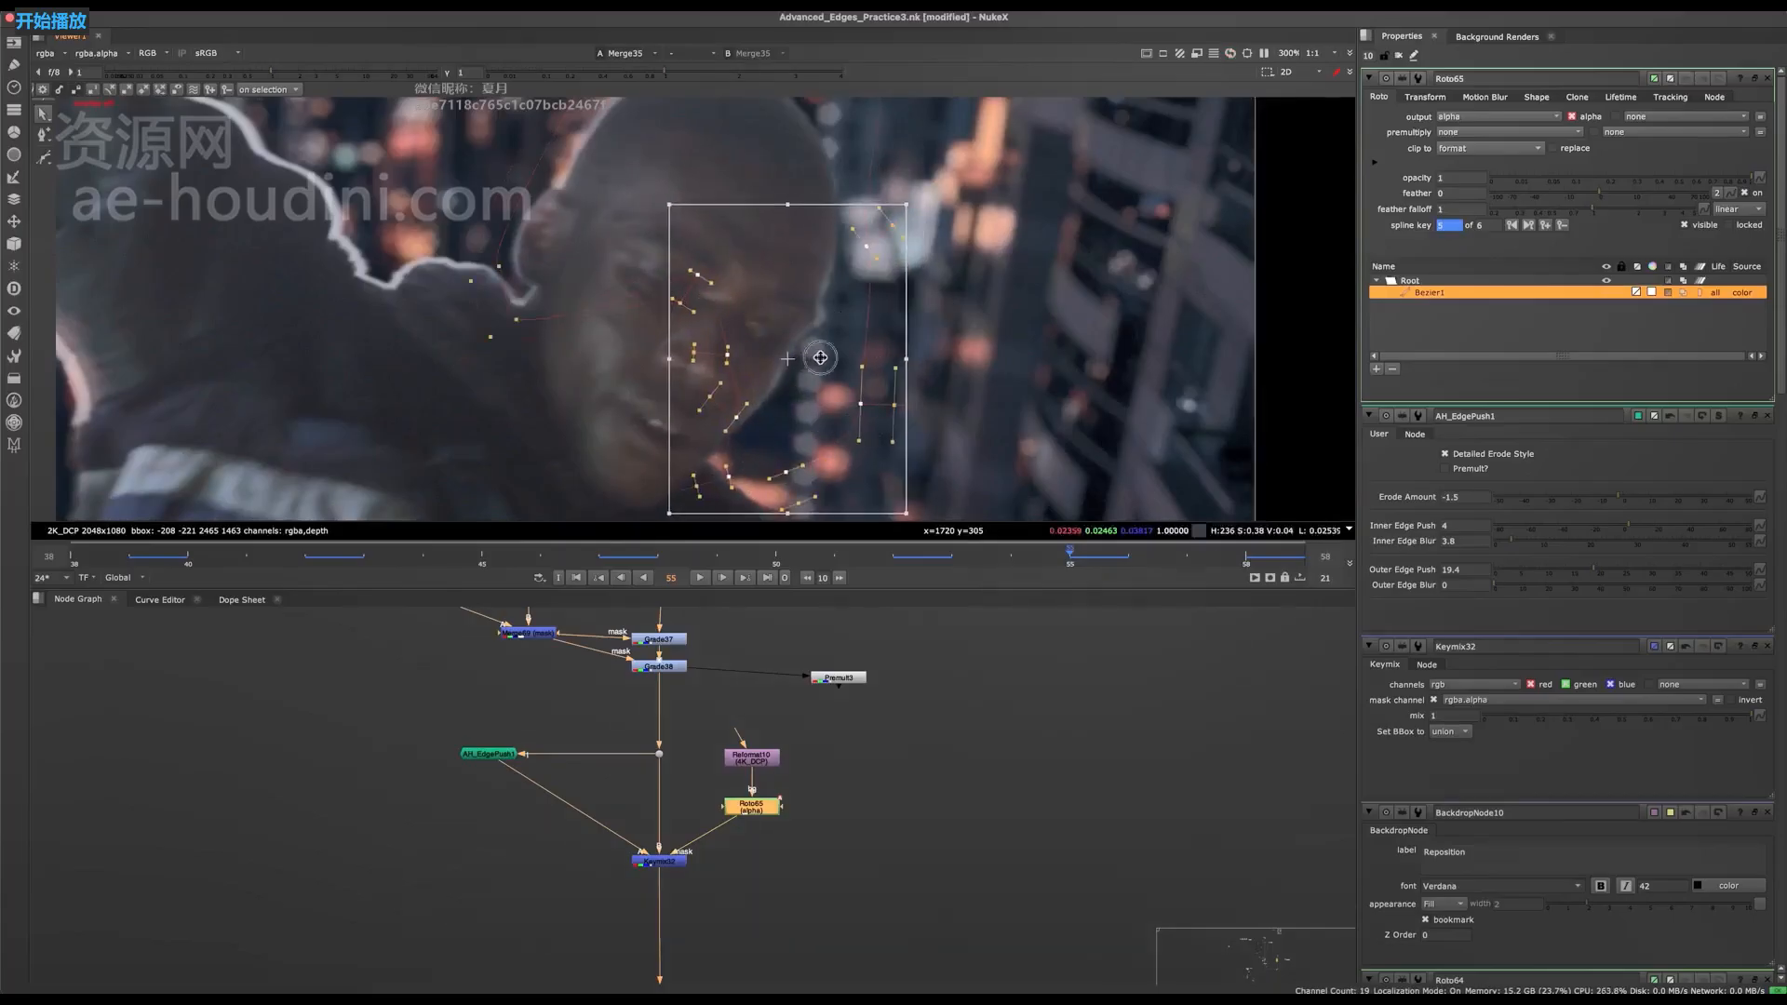
Inspect the face and ear edges at frame 55 with the roto overlay hidden.
key("q")
scroll(758, 391, "up", 5)
middle_click_drag(758, 391, 823, 303)
scroll(823, 305, "down", 7)
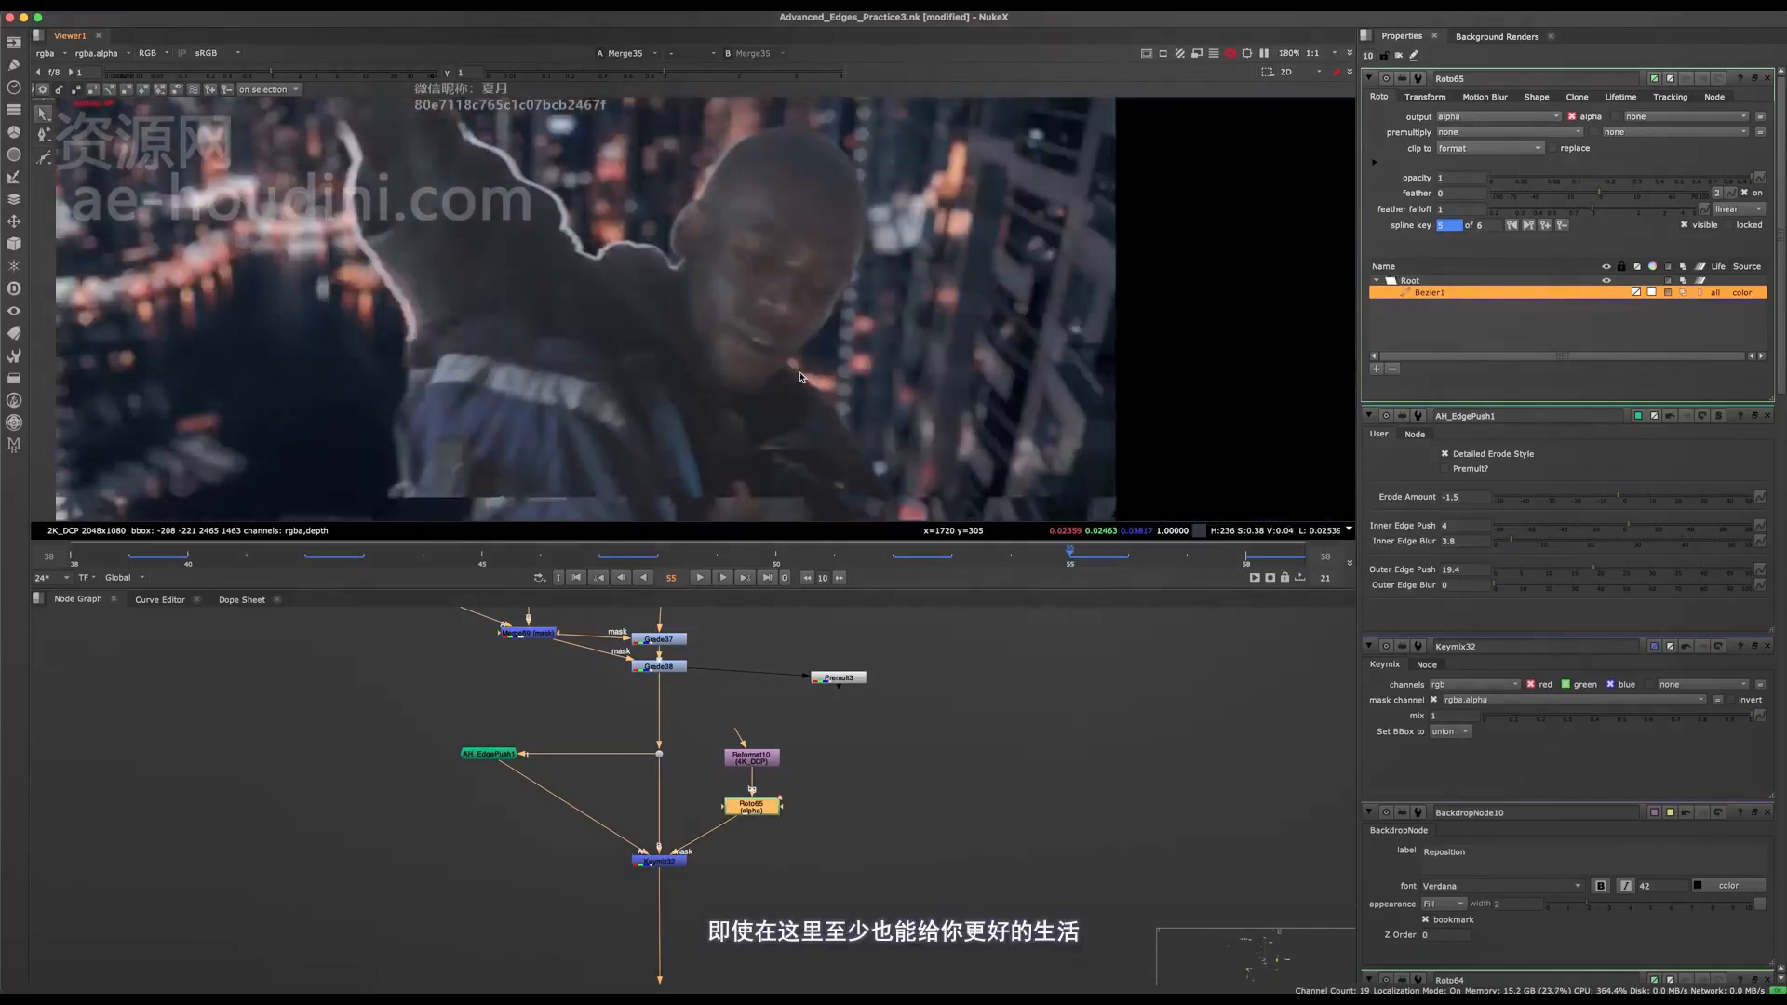
middle_click_drag(800, 377, 787, 427)
scroll(722, 270, "up", 7)
scroll(842, 413, "down", 4)
key("q")
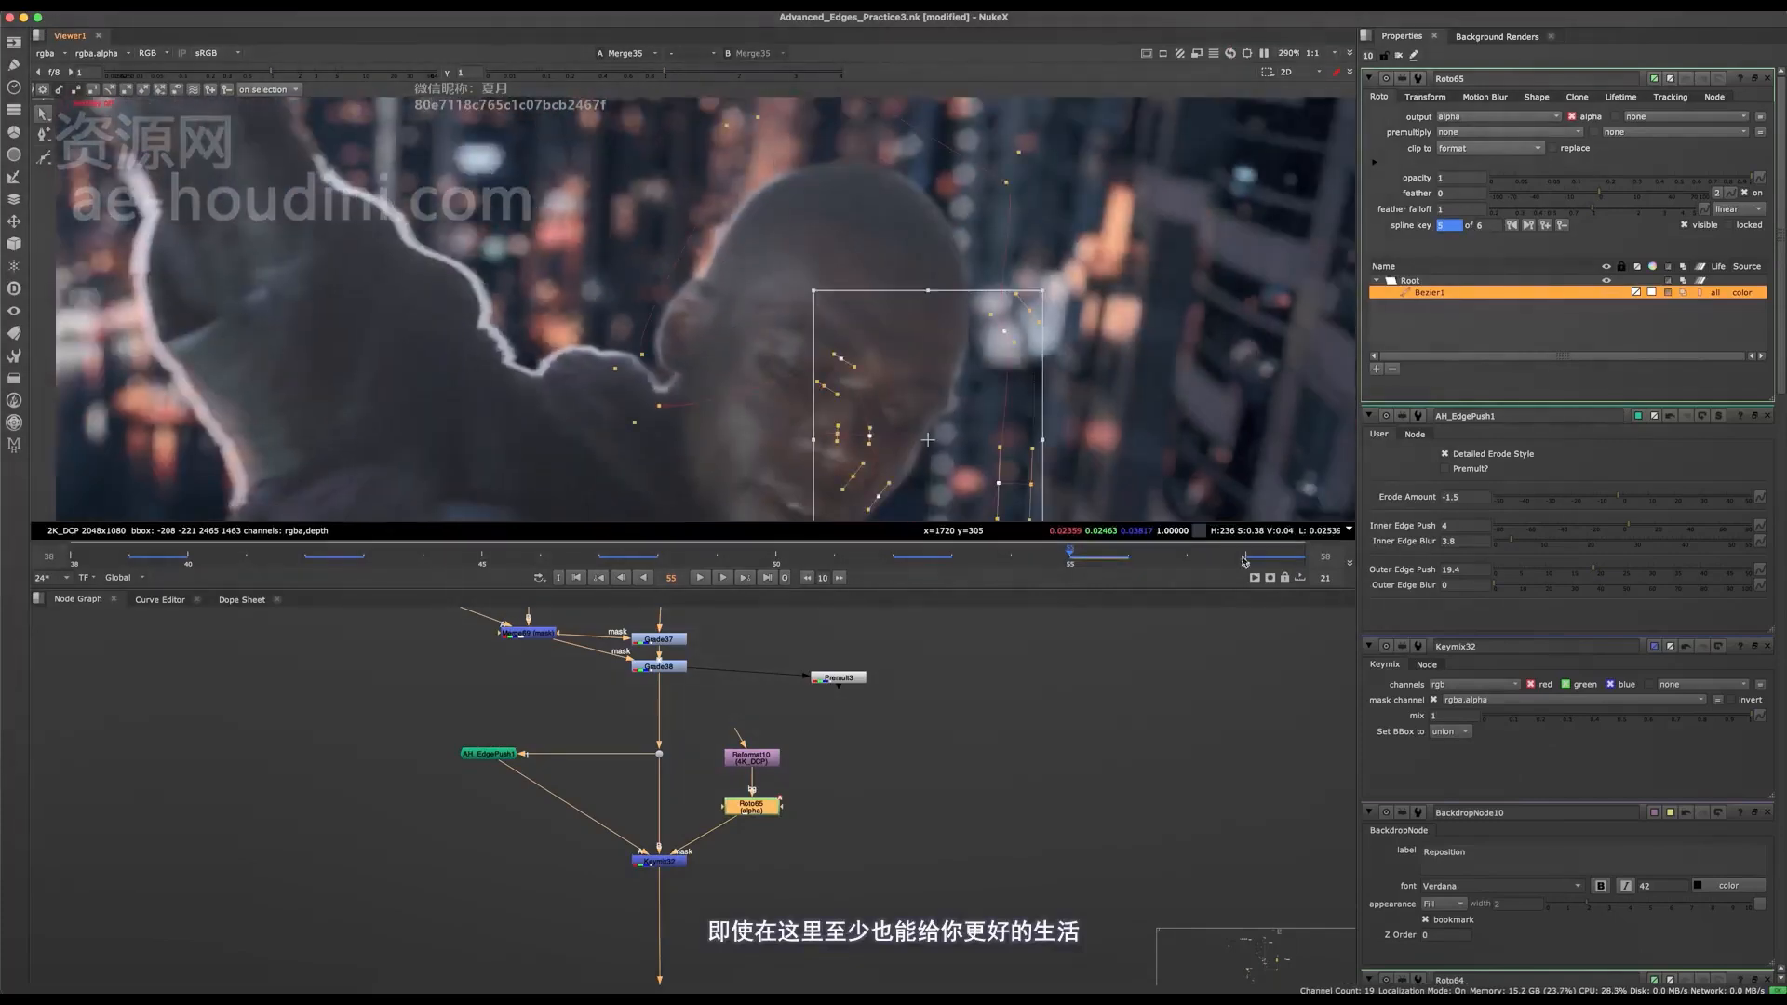
Check the blended head edge in the composite at frames 58, 55, 52 and 50.
left_click(1244, 562)
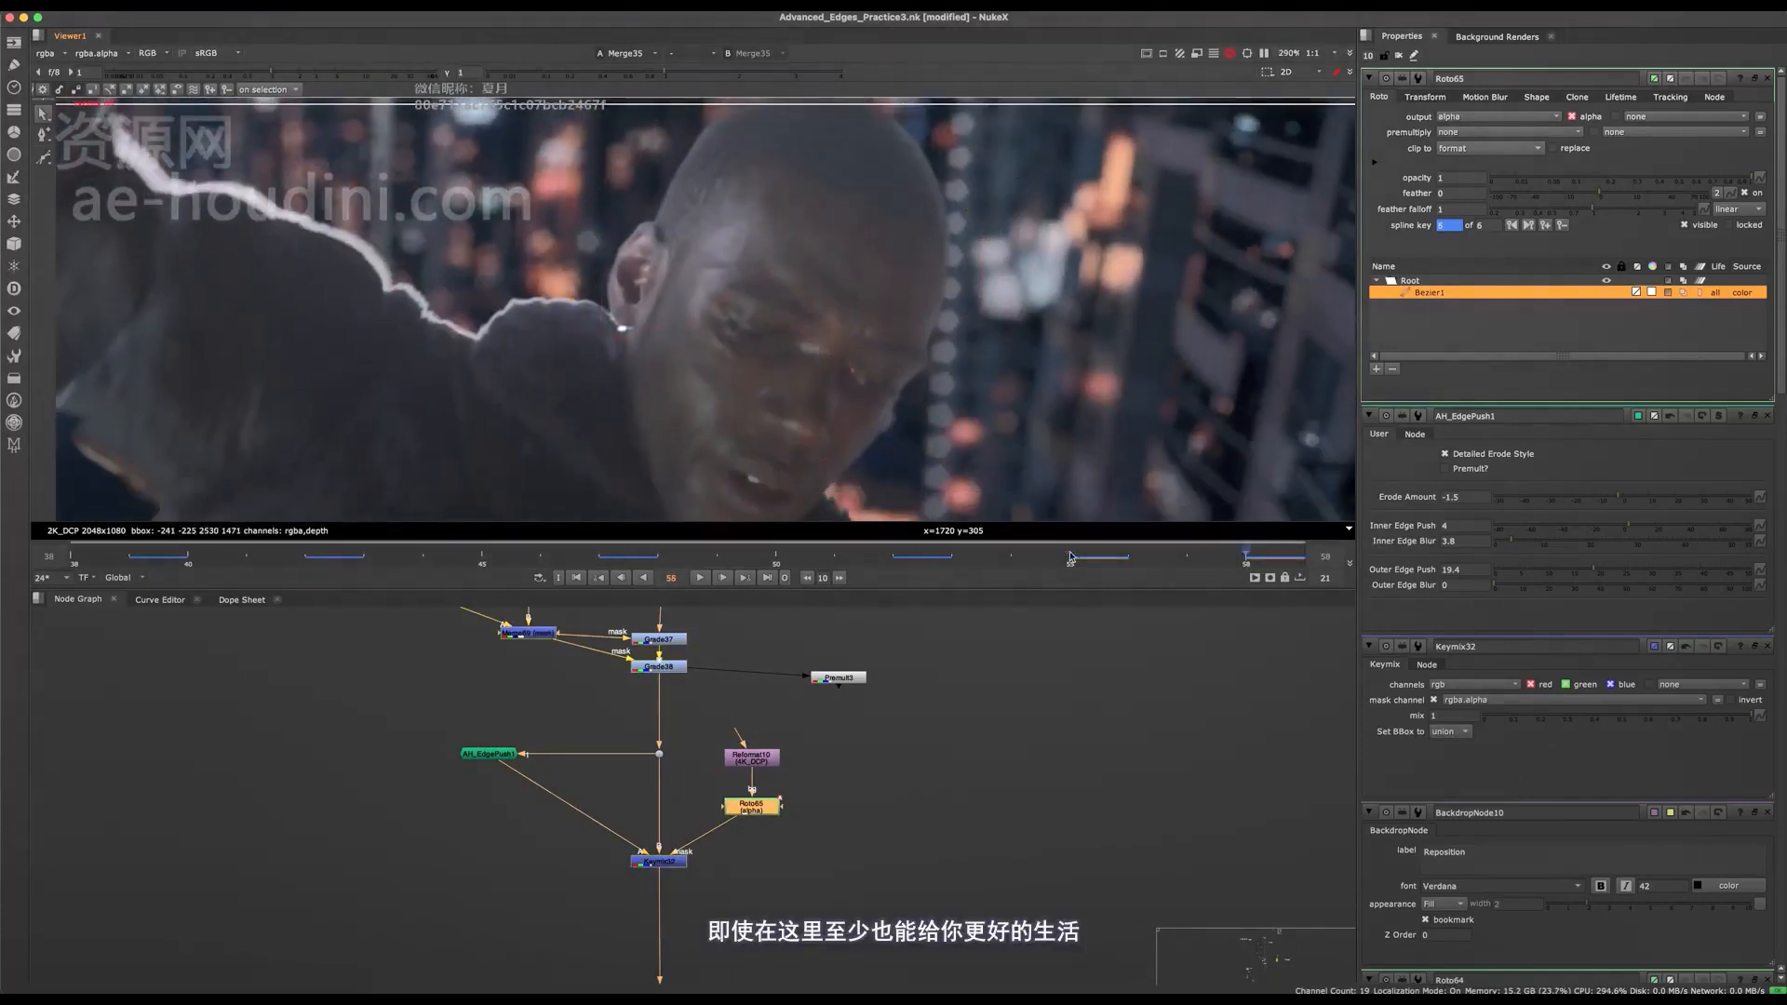
left_click(1071, 557)
left_click(894, 556)
scroll(842, 373, "down", 5)
key("q")
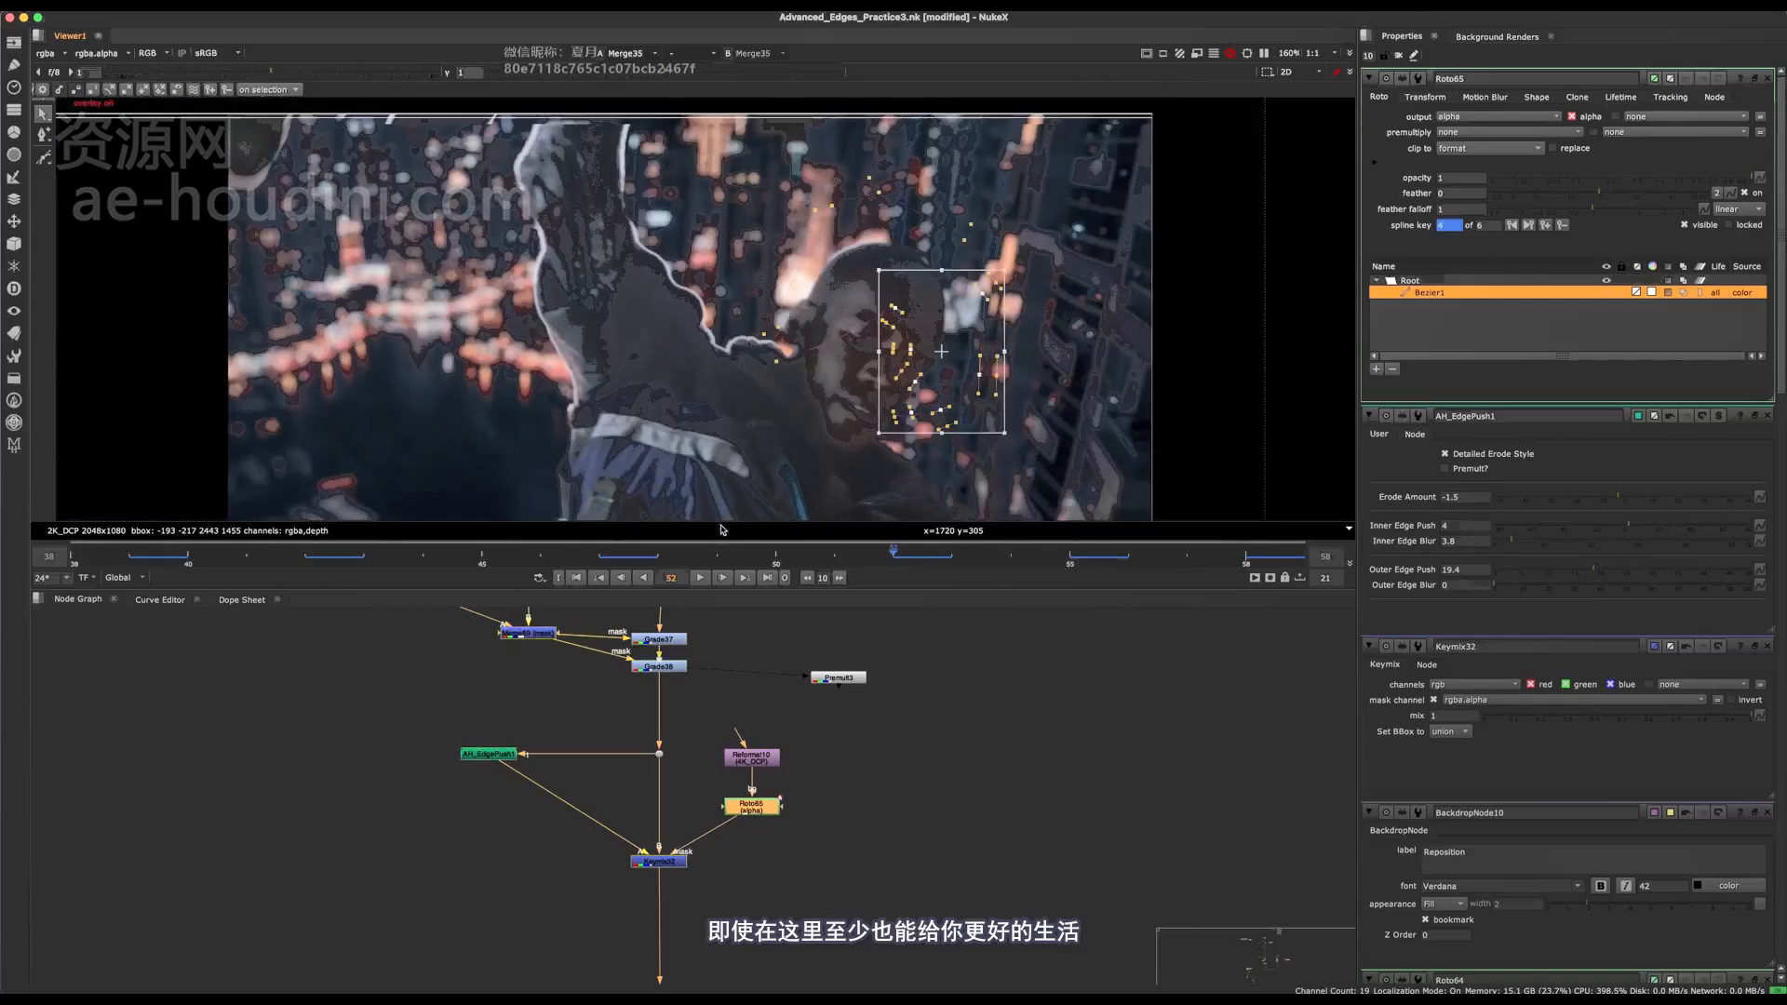
left_click(777, 557)
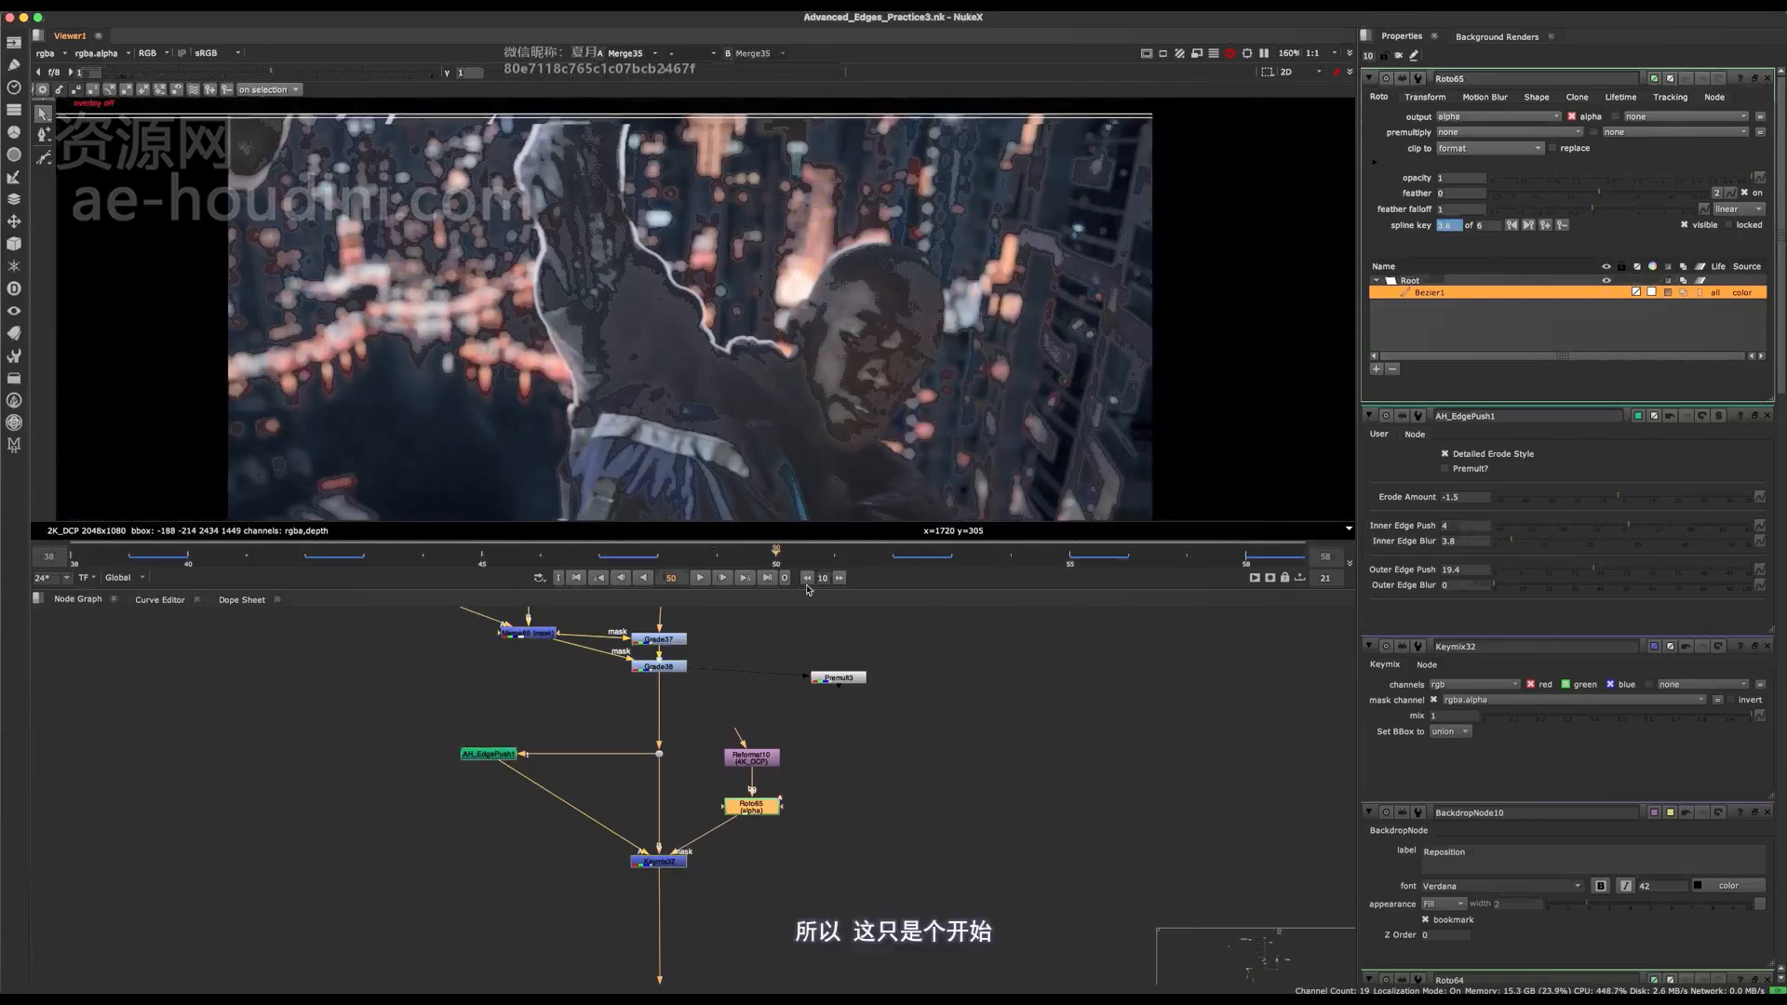
Group AH_EdgePush1, Reformat10, Roto65 and Keymix32 in a backdrop labelled "Edge Extend SR Face".
scroll(689, 745, "down", 3)
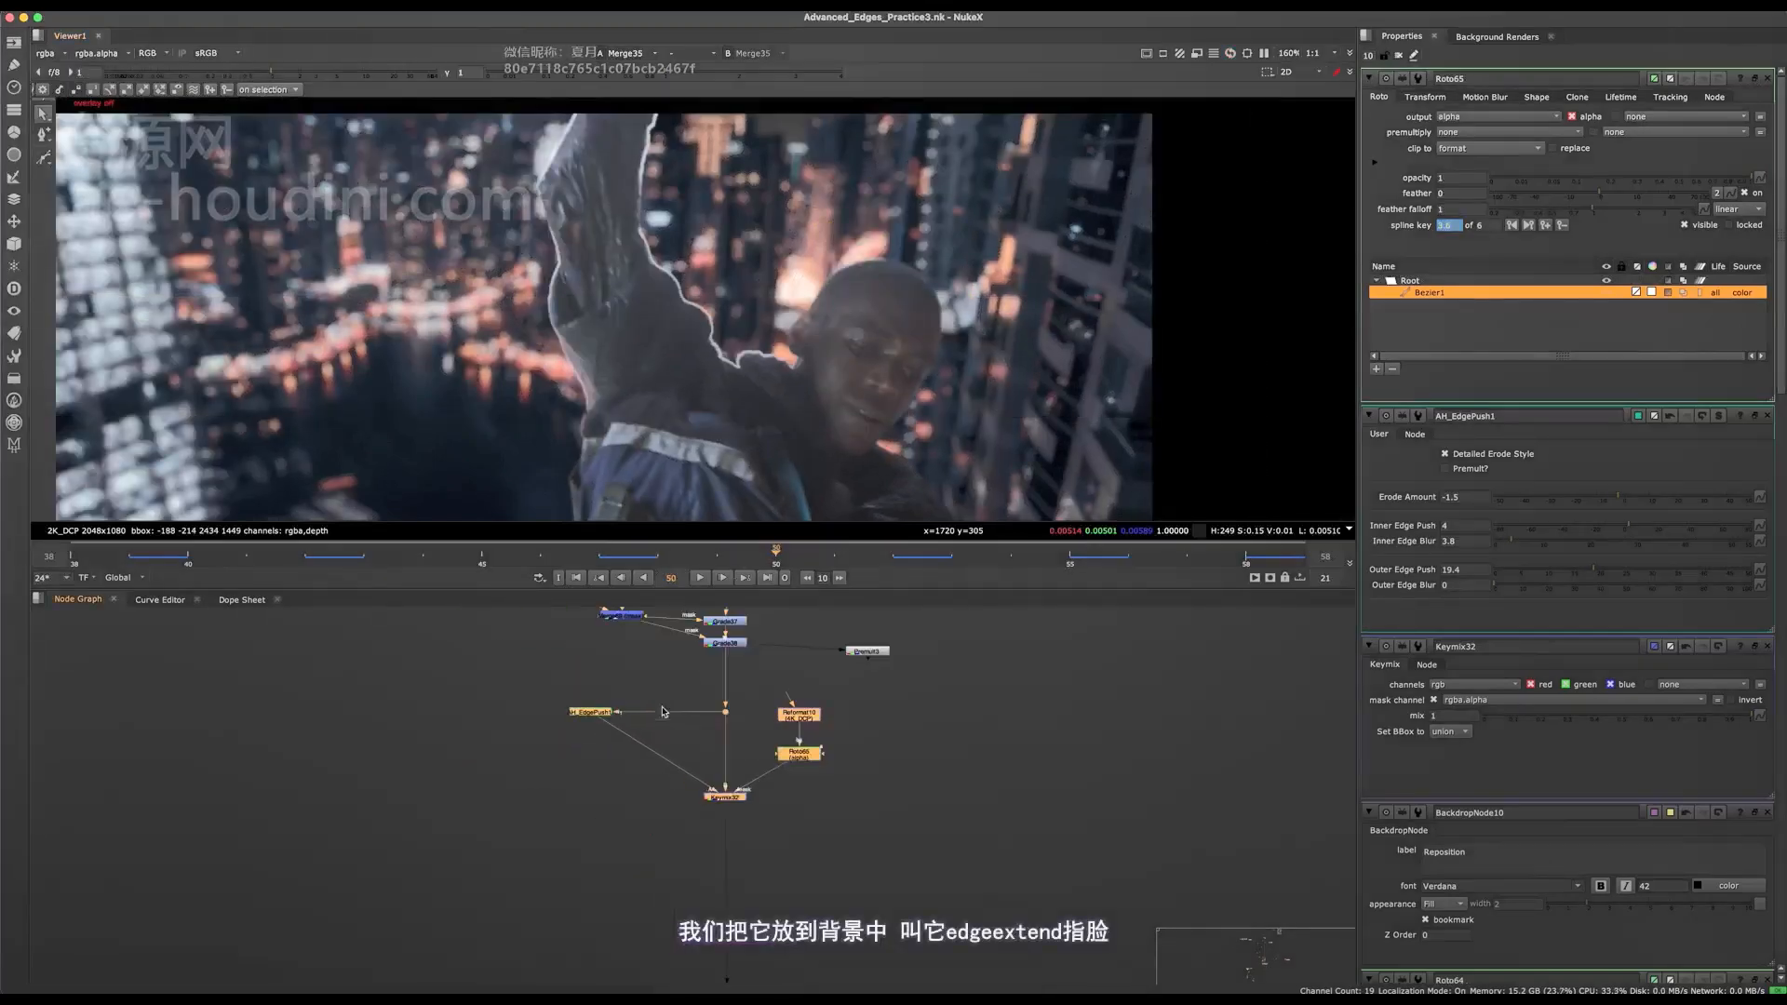
key("Tab")
type("back")
key("Return")
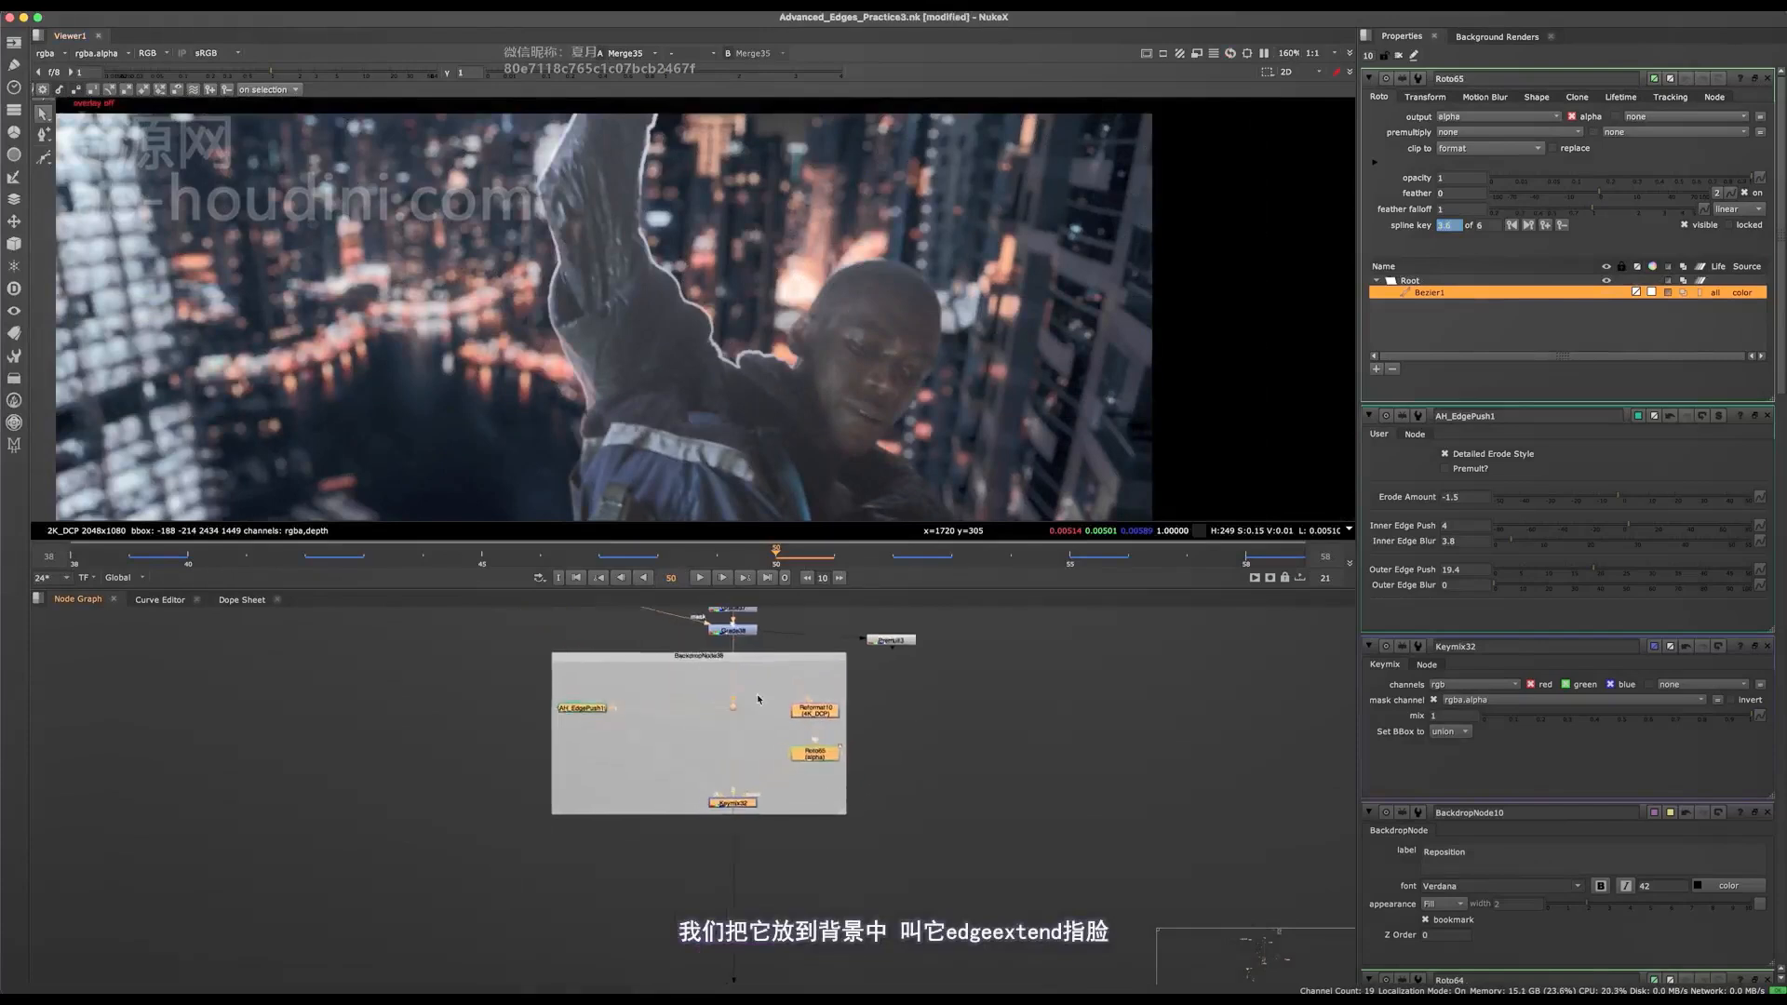
scroll(756, 700, "up", 3)
left_click(793, 661)
double_click(790, 653)
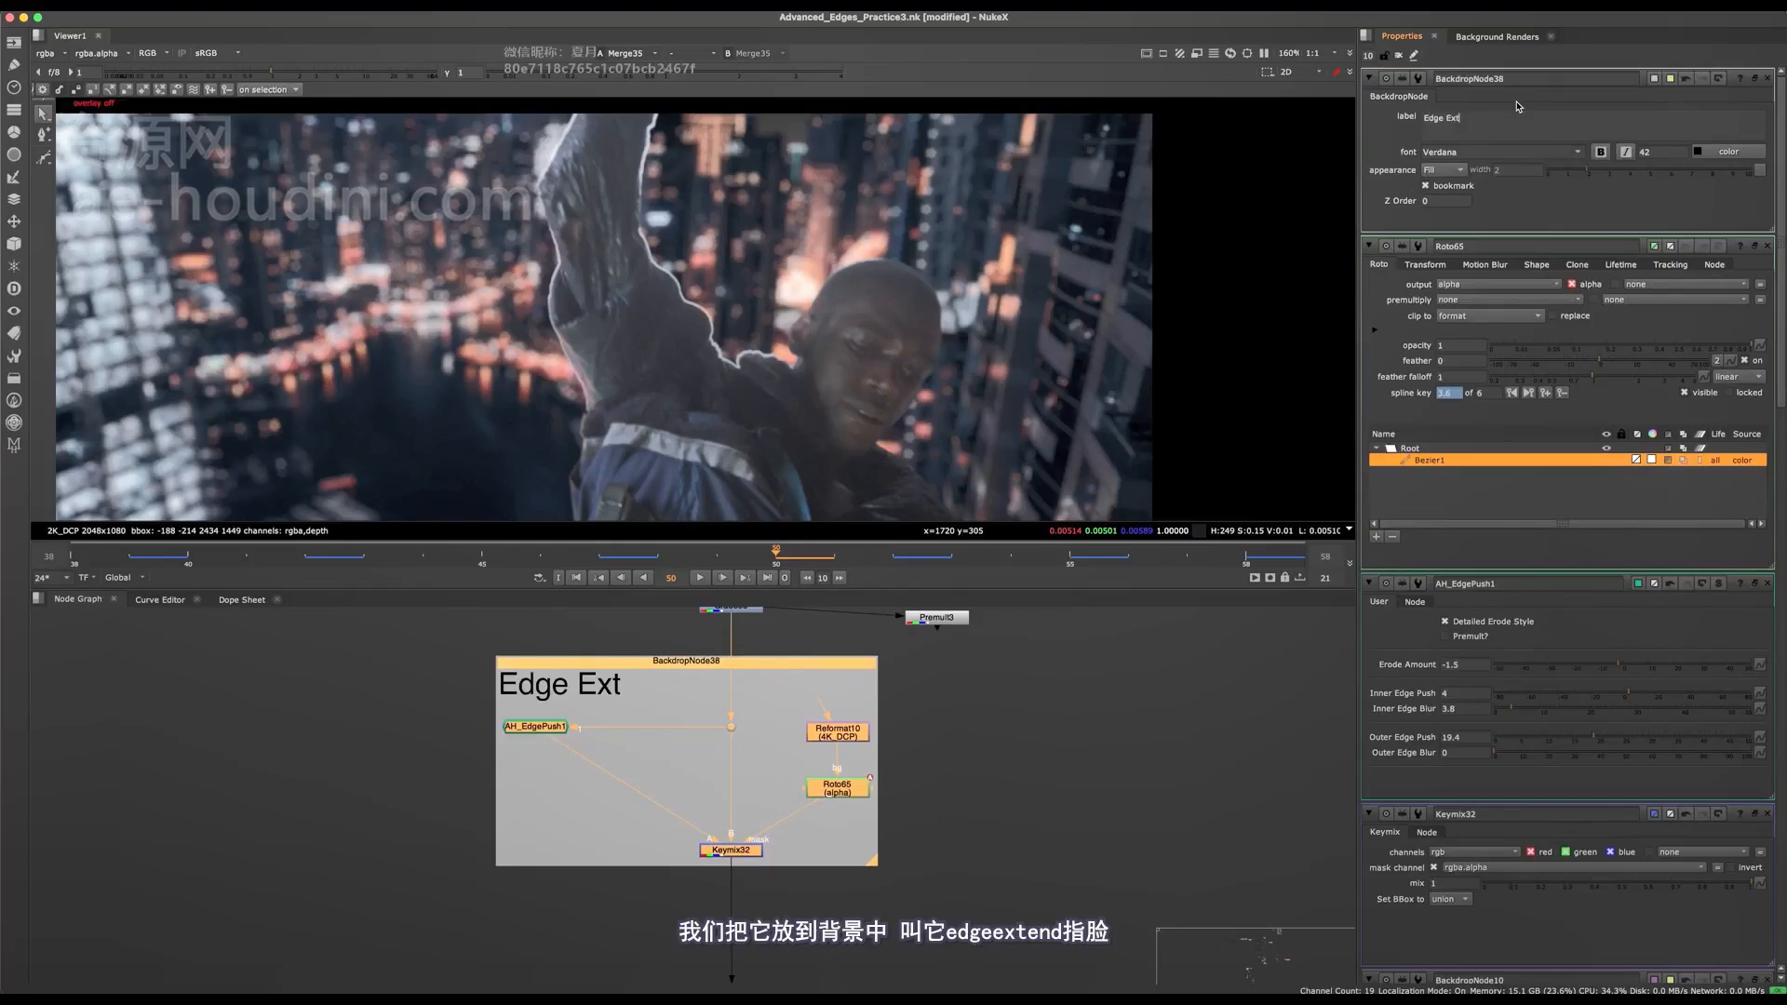
left_click(1047, 891)
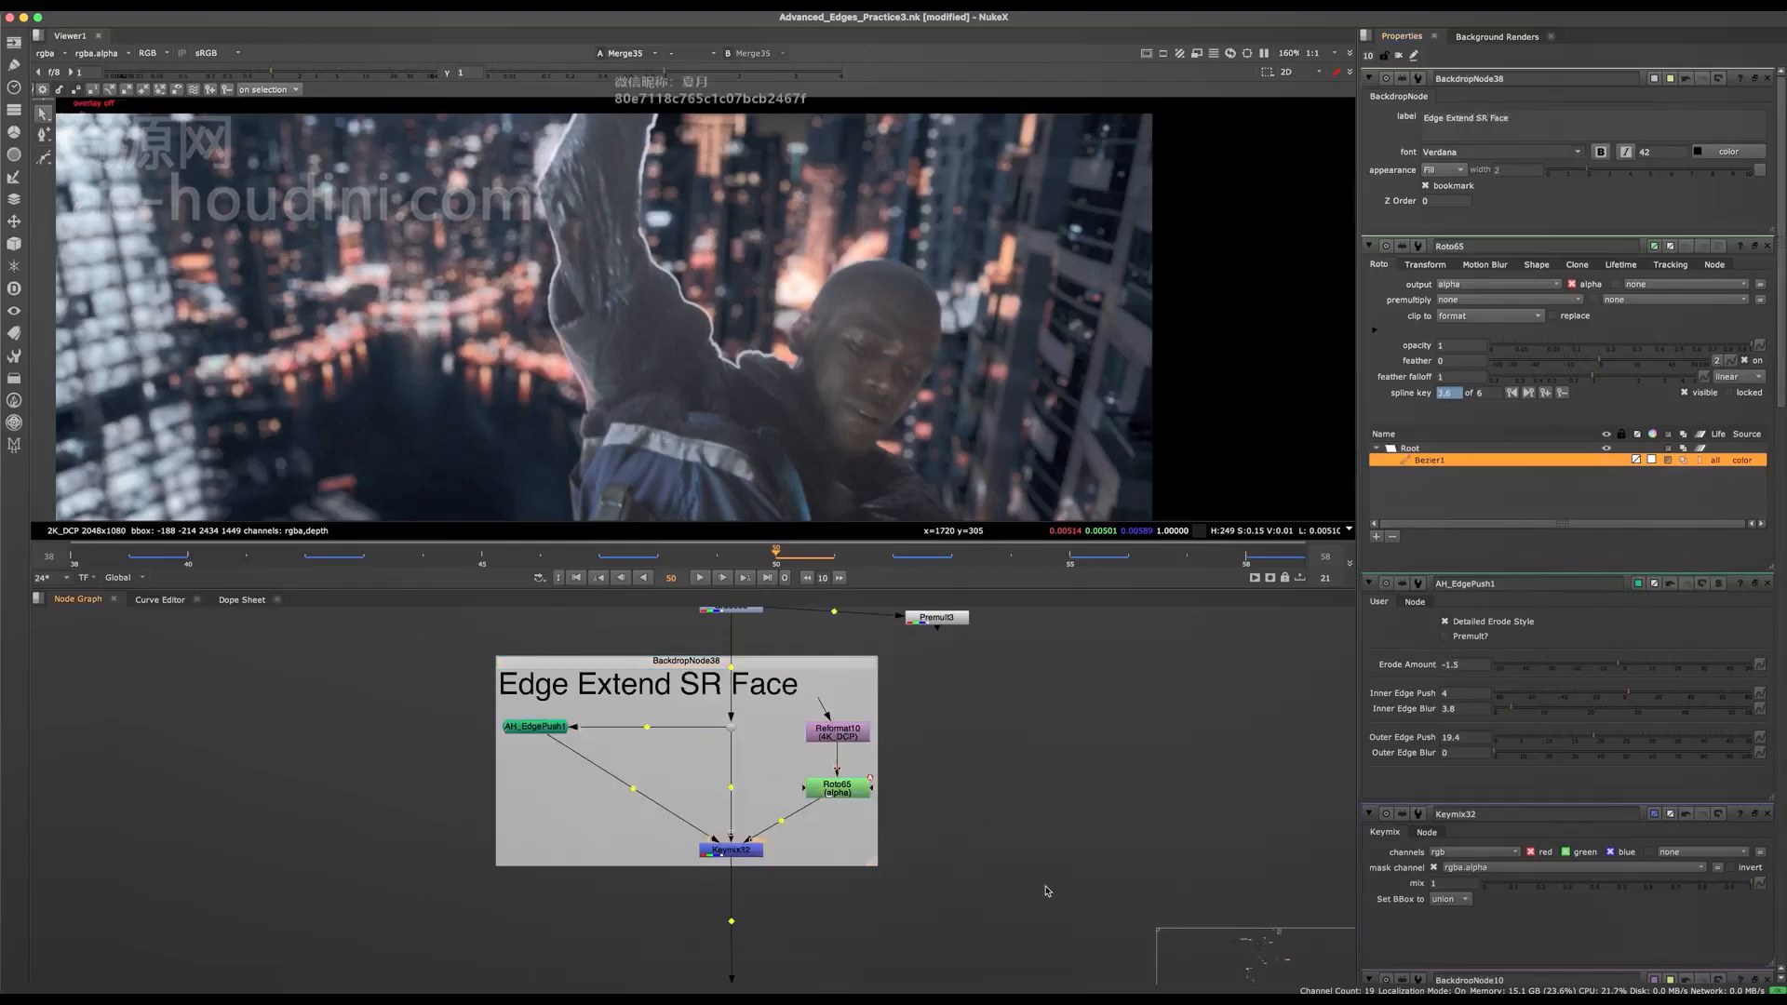
Select the Reformat9, Roto63, AH_EZEdge4, Merge69 and Grade nodes above and examine Roto63's shape over the shoulder.
middle_click_drag(885, 751, 971, 681)
key("space")
left_click_drag(1139, 356, 445, 639)
middle_click_drag(751, 621, 805, 704)
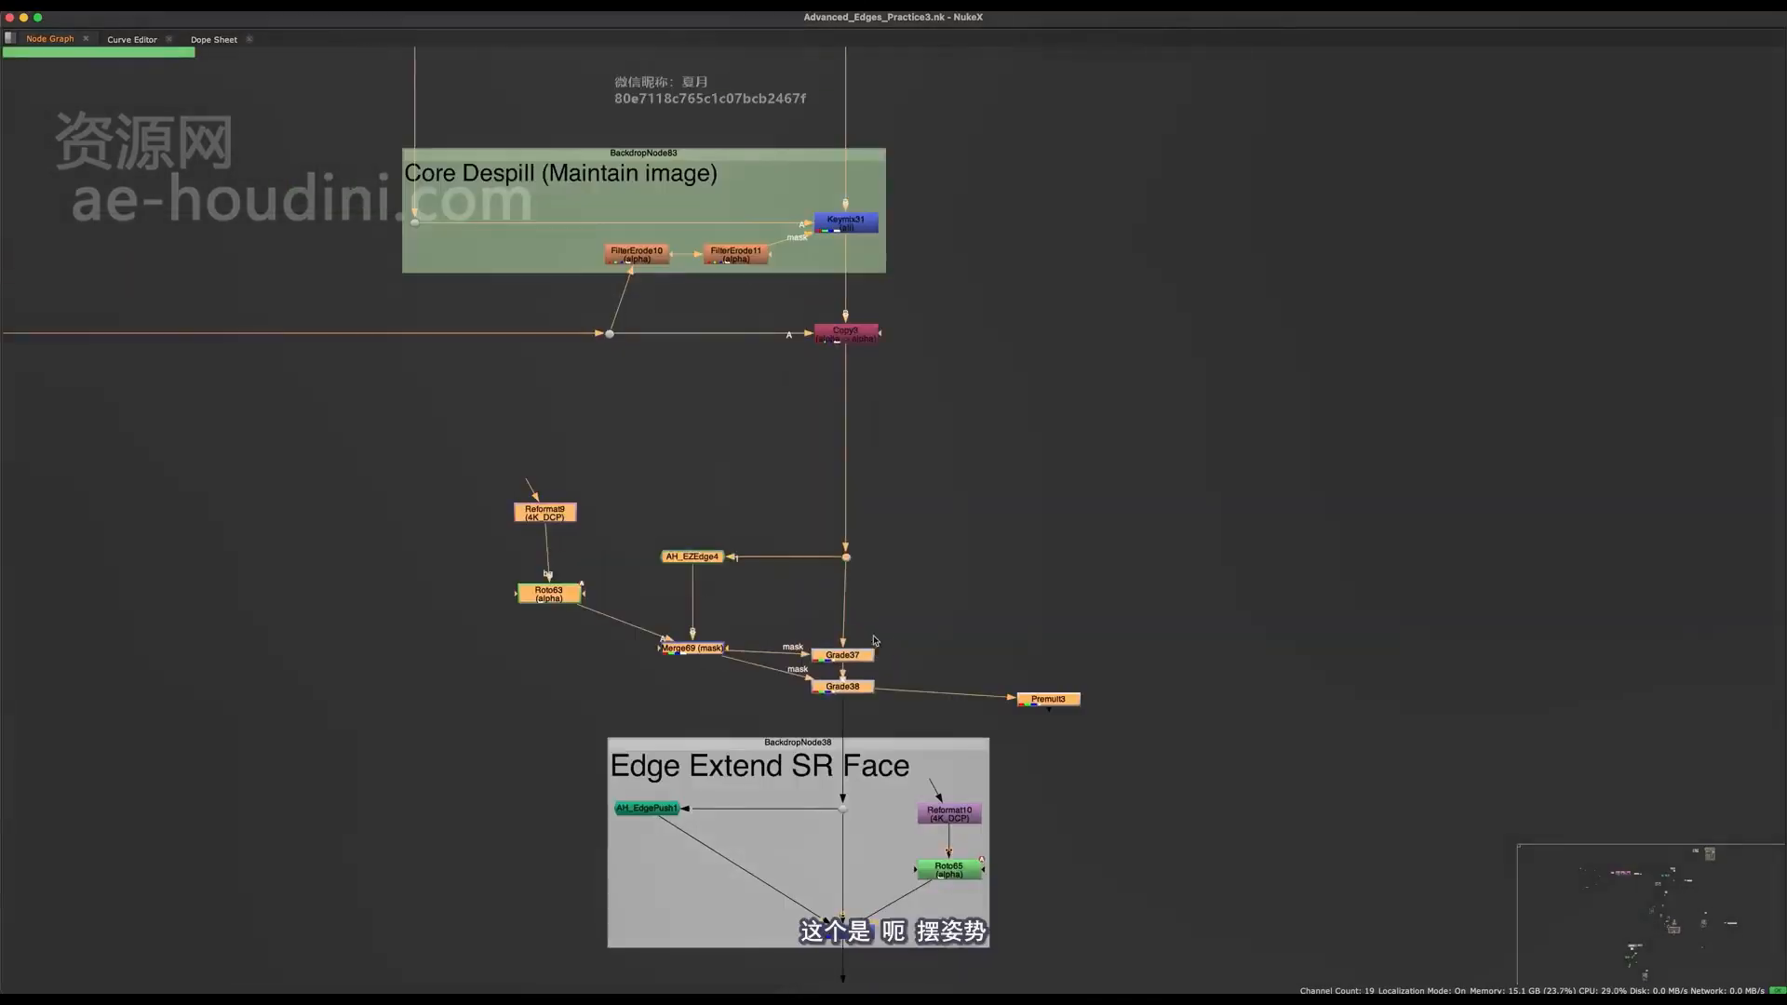
left_click(606, 584)
key("space")
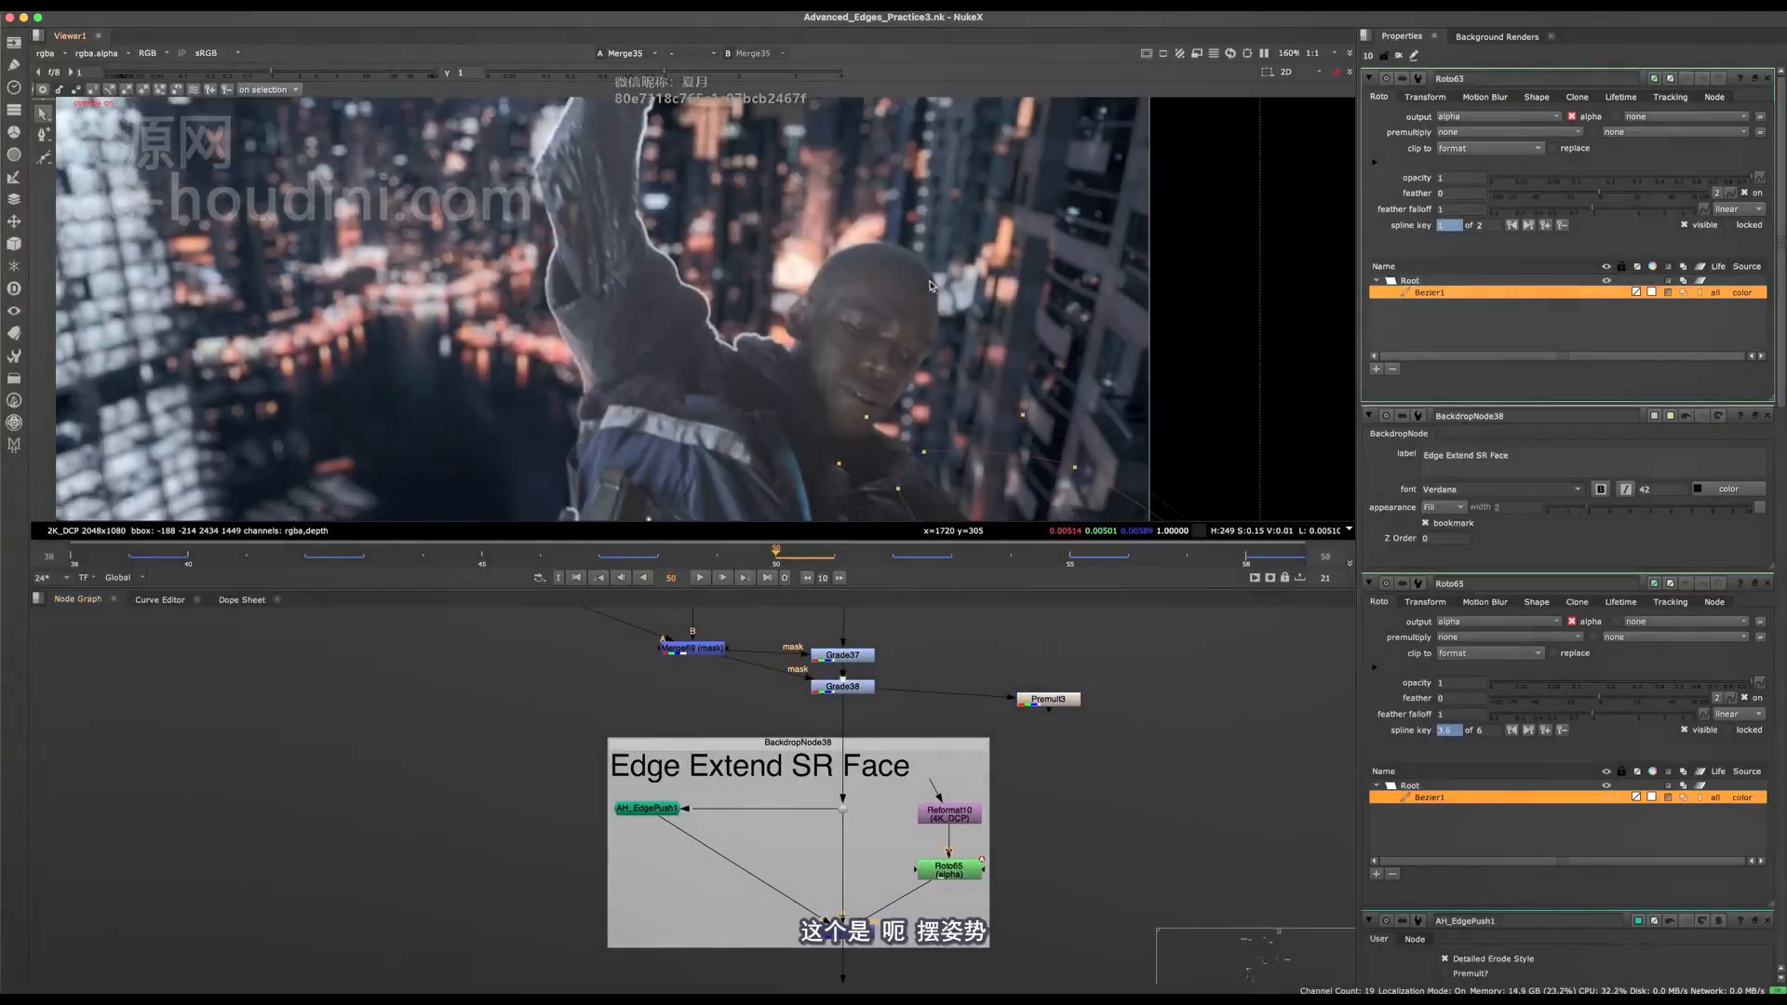
Group the Roto63, AH_EZEdge4, Merge69, Grade37 and Grade38 nodes in a backdrop labelled "Darken SR Shoulder".
middle_click_drag(847, 633, 814, 809)
left_click_drag(924, 682, 406, 908)
left_click_drag(935, 615, 465, 887)
key("Tab")
type("back")
key("Return")
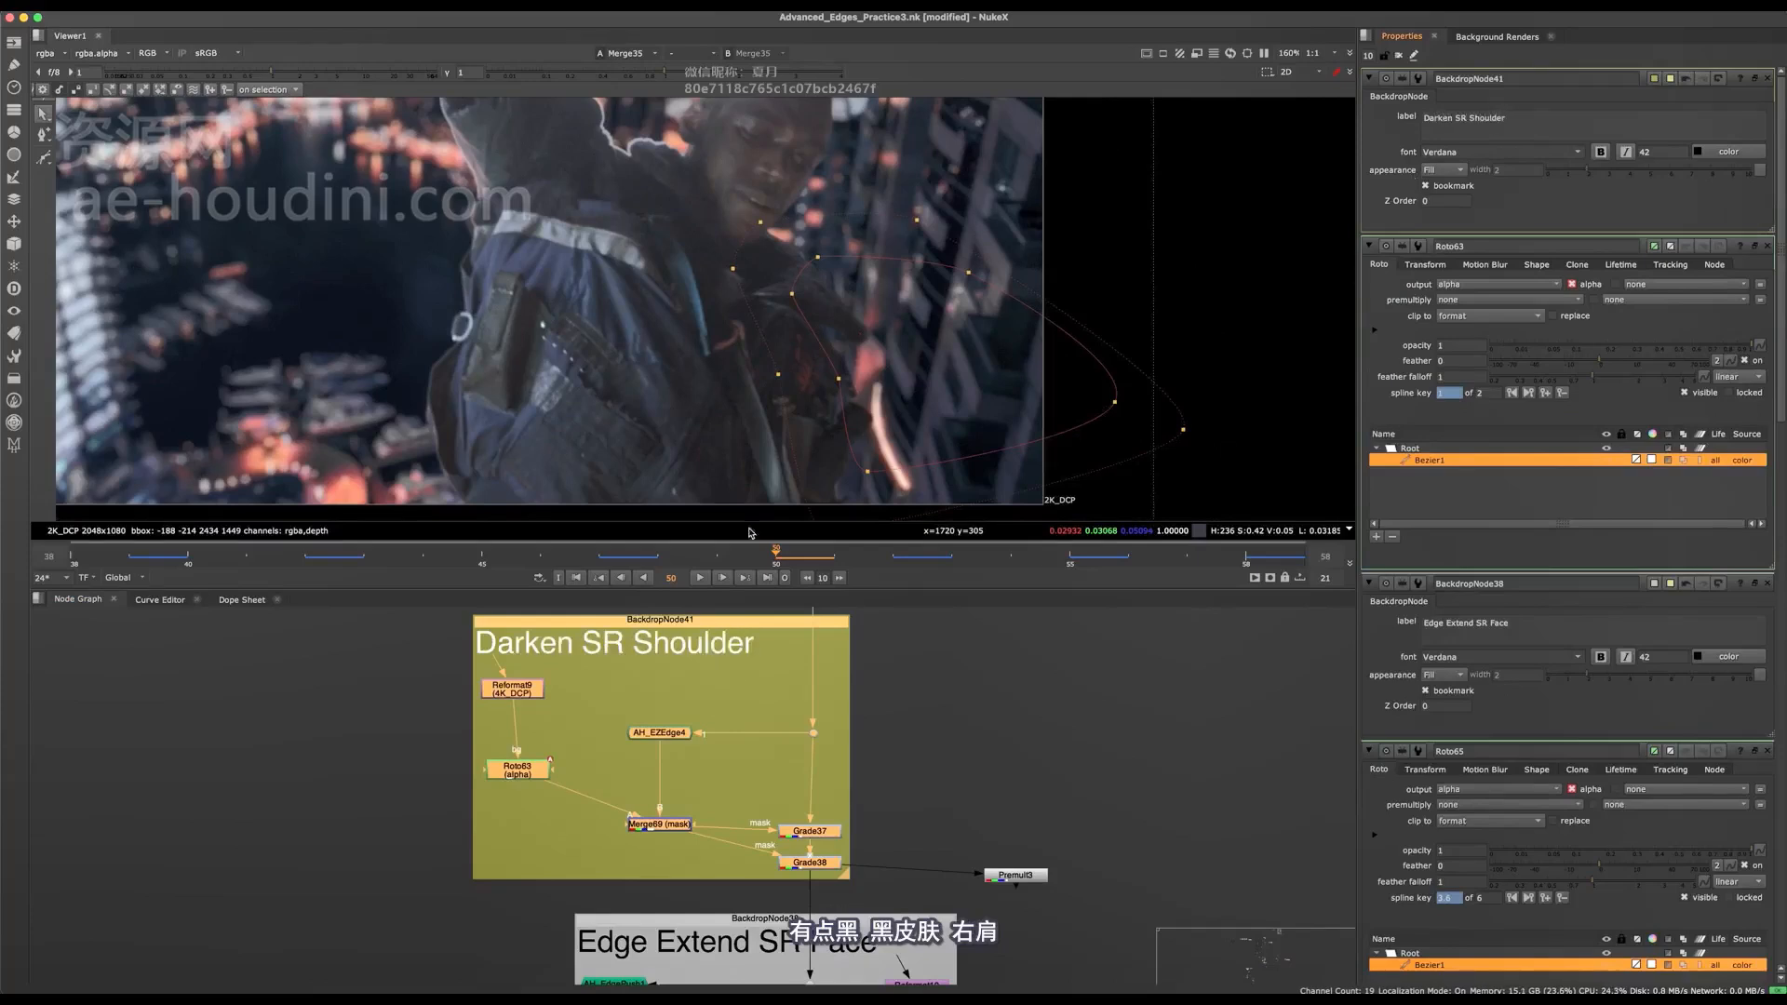
left_click(864, 838)
Save the script and check the outputs of Grade38 and Premult3 with the viewer gain raised to 14.
left_click(818, 863)
key("1")
key("super+s")
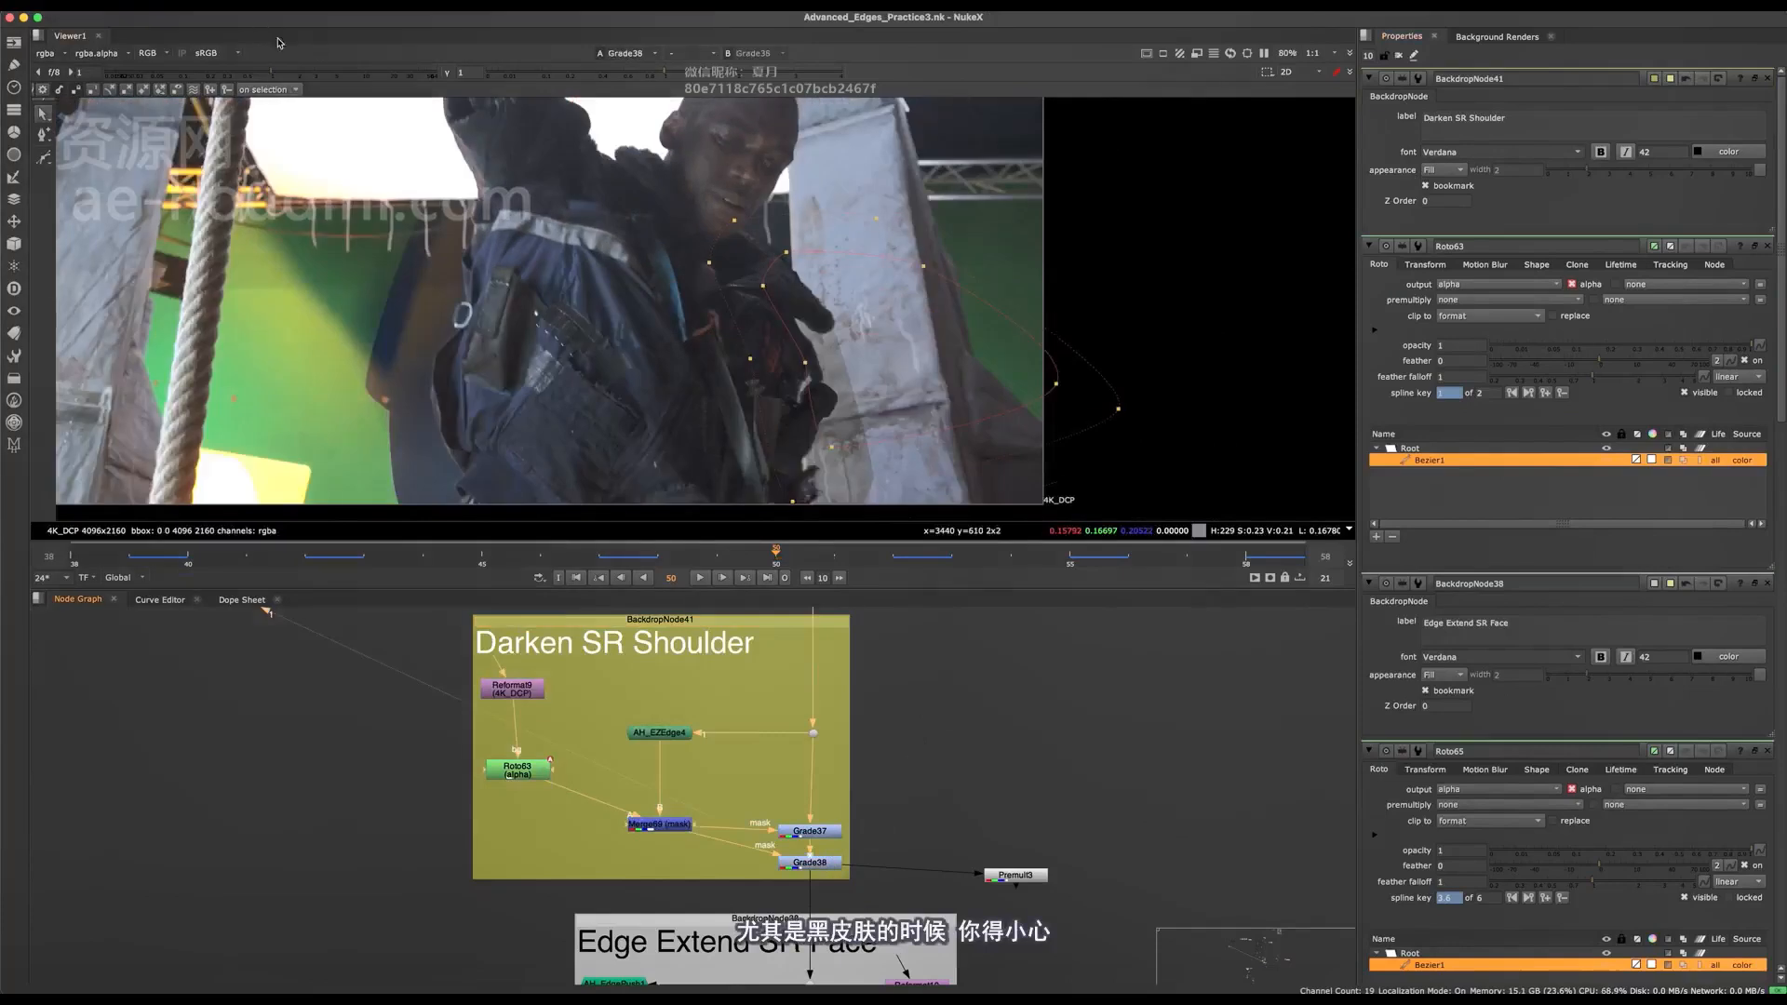
left_click_drag(271, 72, 376, 71)
middle_click_drag(846, 461, 866, 410)
scroll(866, 410, "up", 5)
left_click_drag(1138, 794, 1017, 879)
key("1")
View the Merge35 composite at the raised gain and examine the dark shoulder and arm edges against the background.
scroll(842, 312, "down", 6)
scroll(870, 740, "down", 7)
middle_click_drag(906, 858, 531, 608)
middle_click_drag(1240, 914, 972, 822)
scroll(988, 835, "up", 6)
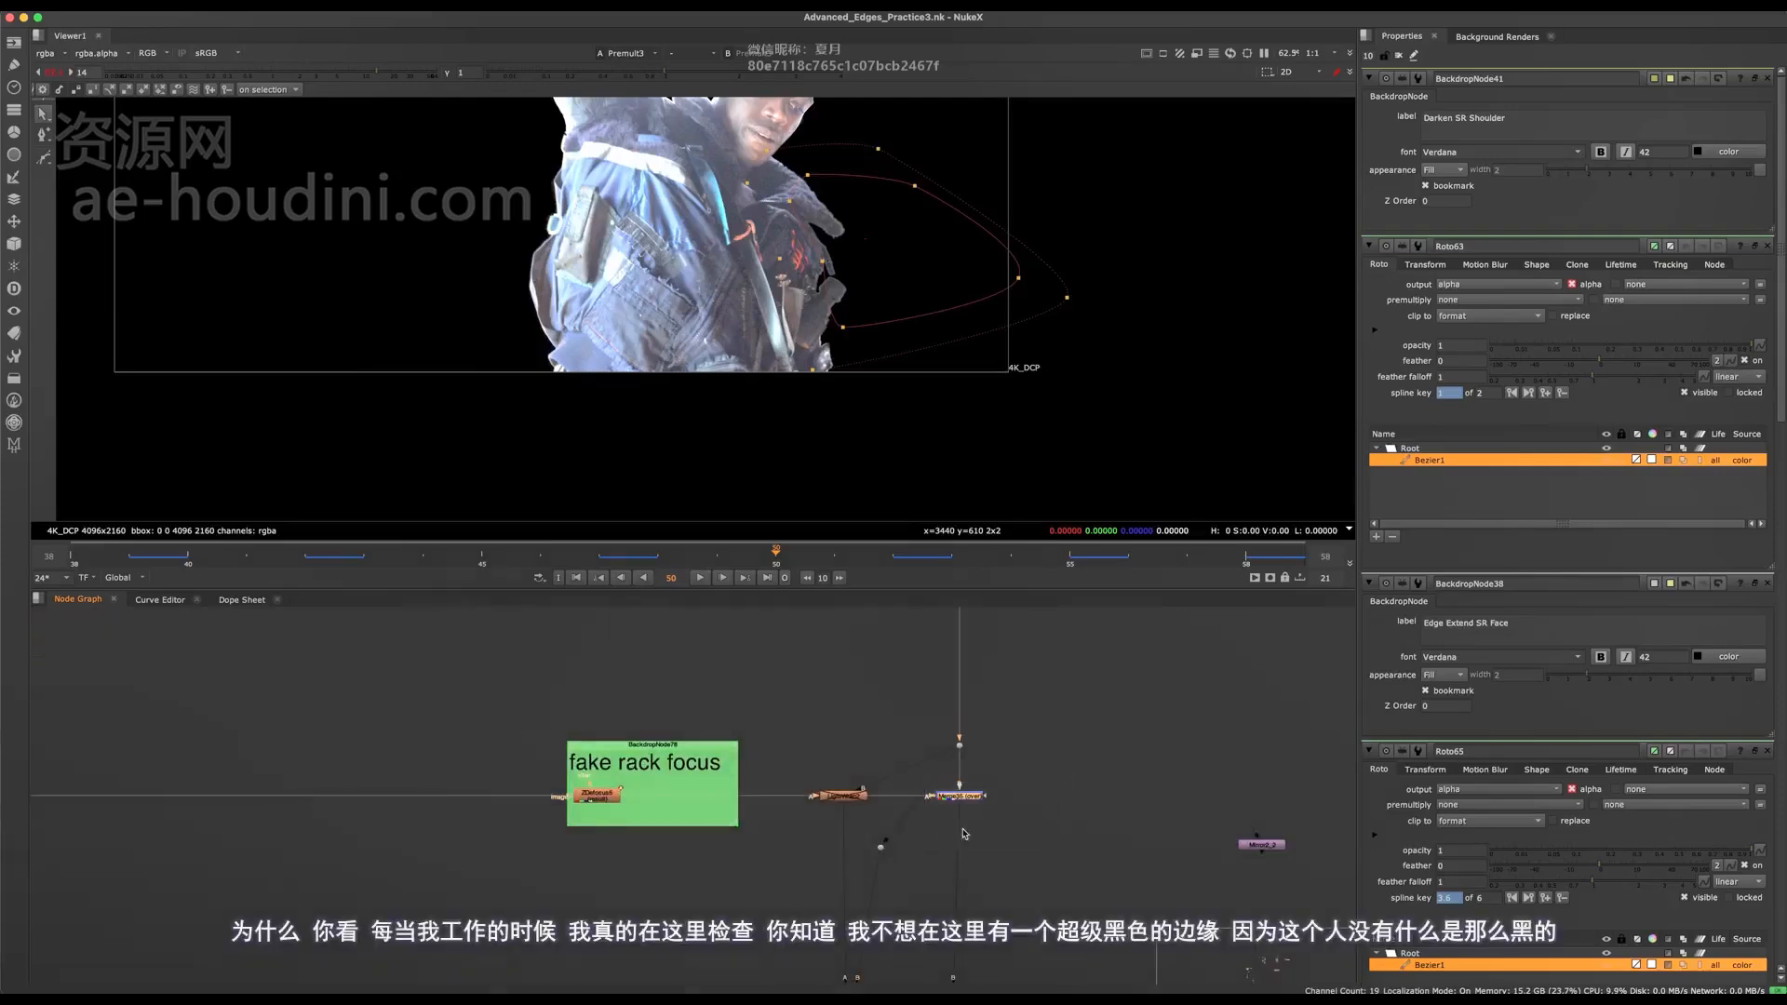
key("1")
left_click(965, 834)
scroll(803, 321, "up", 8)
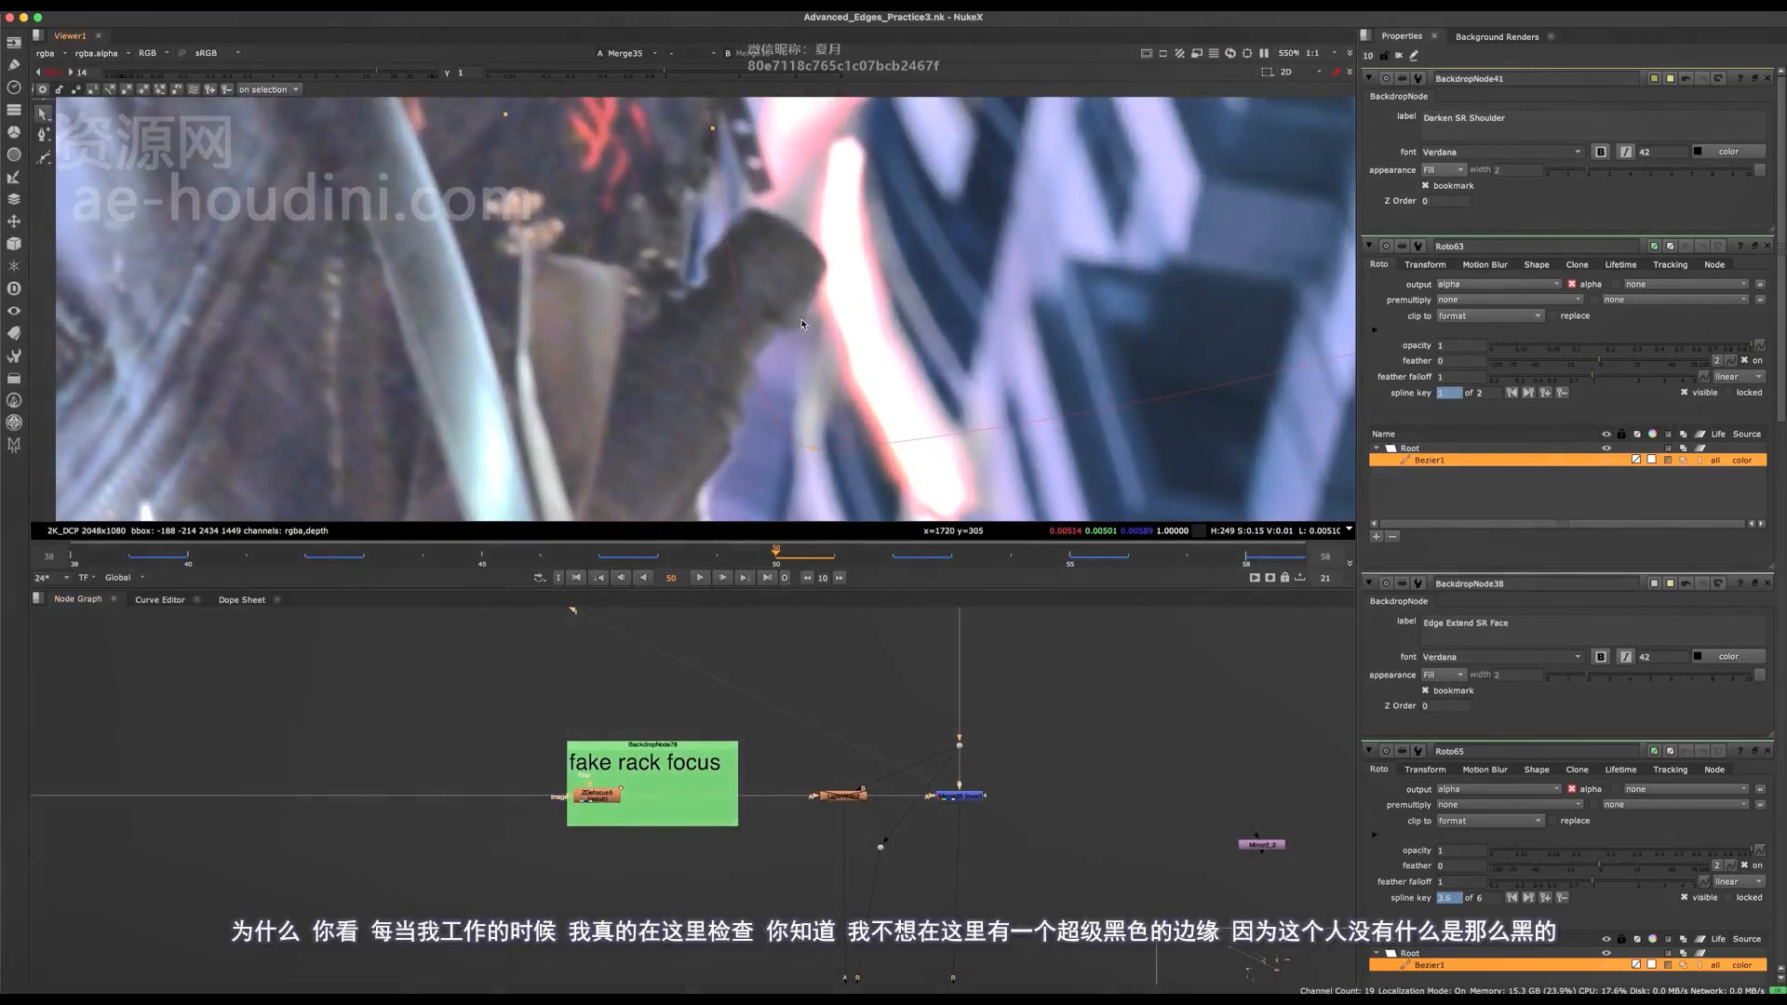
middle_click_drag(826, 308, 880, 400)
middle_click_drag(791, 131, 825, 238)
scroll(831, 352, "down", 9)
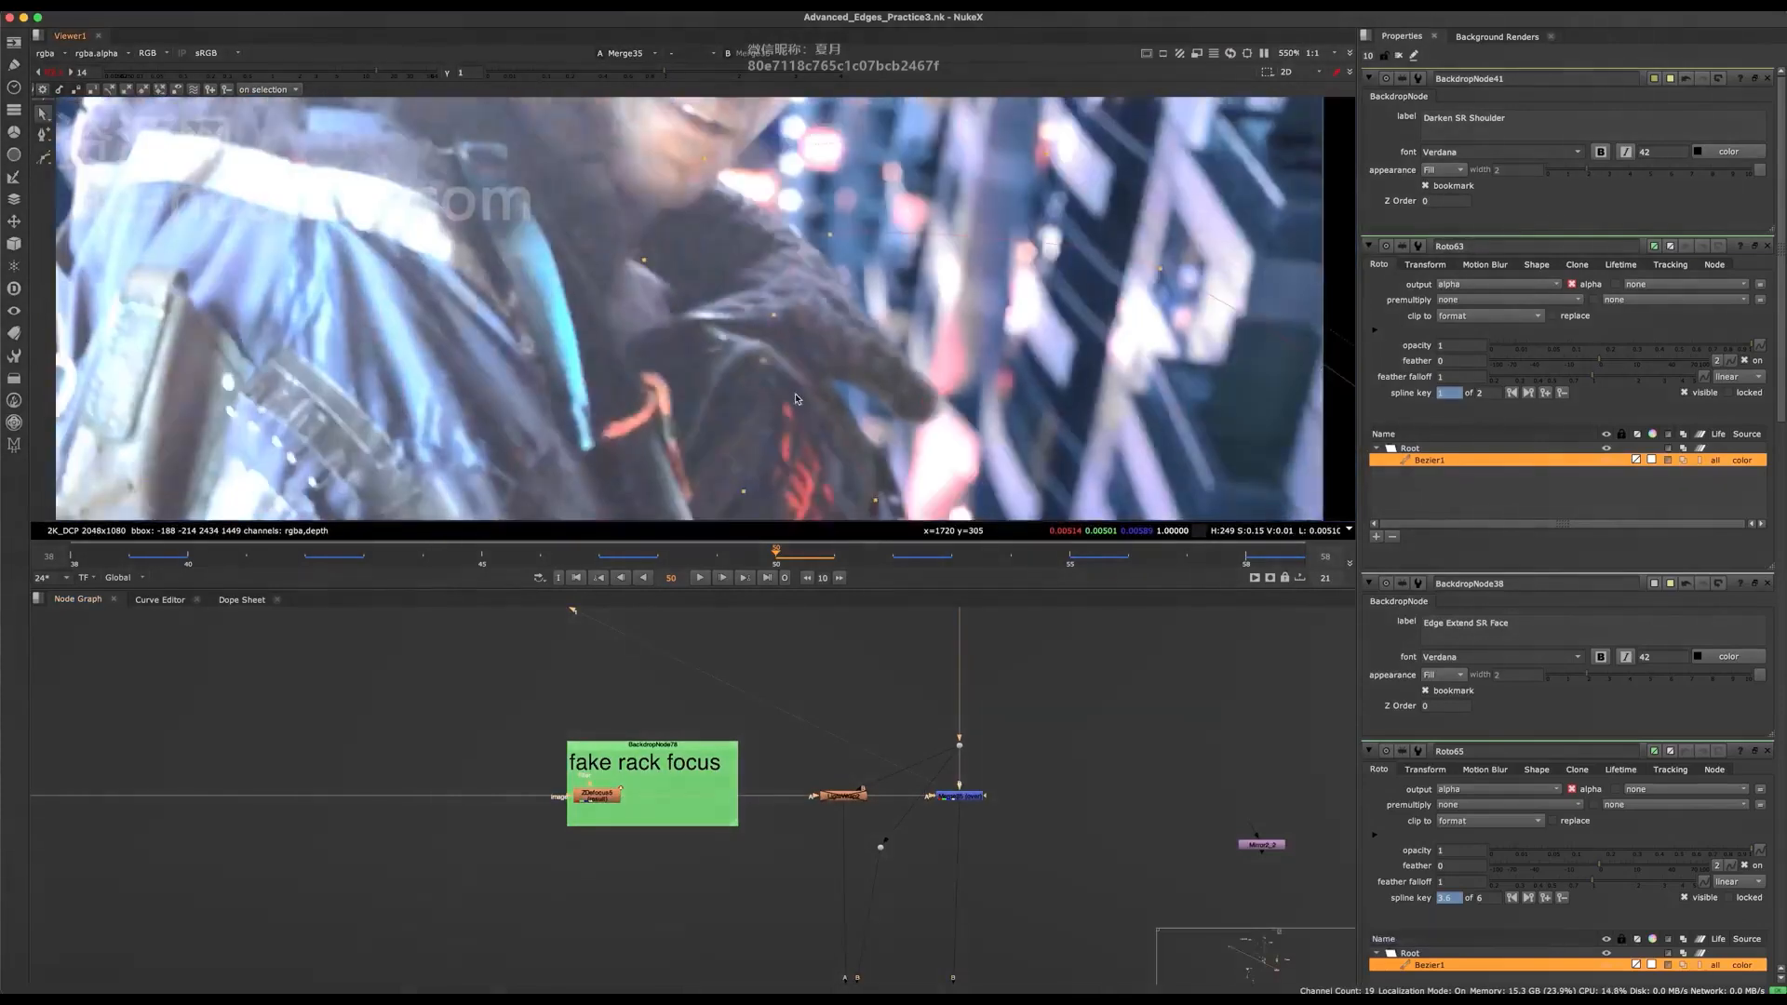
View the Keymix32 output in the Edge Extend SR Face backdrop and reset the viewer gain to 1.
scroll(768, 838, "down", 6)
middle_click_drag(399, 646, 623, 796)
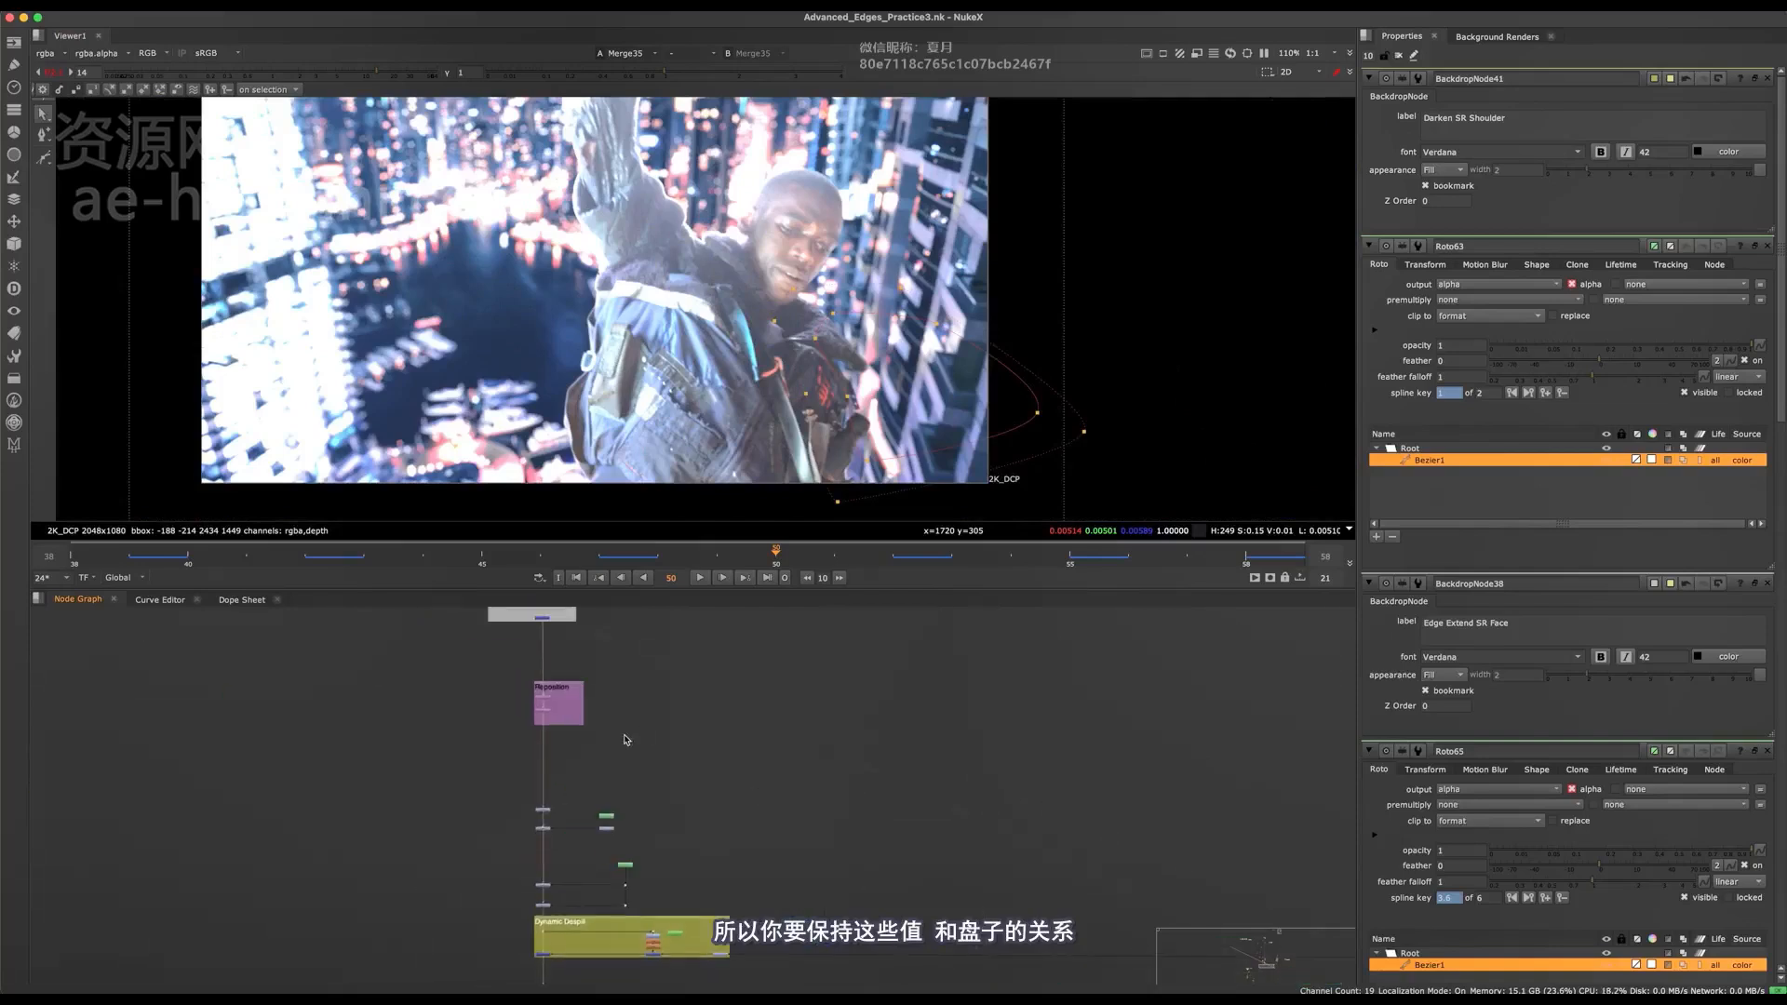
middle_click_drag(575, 615, 706, 730)
scroll(583, 764, "up", 5)
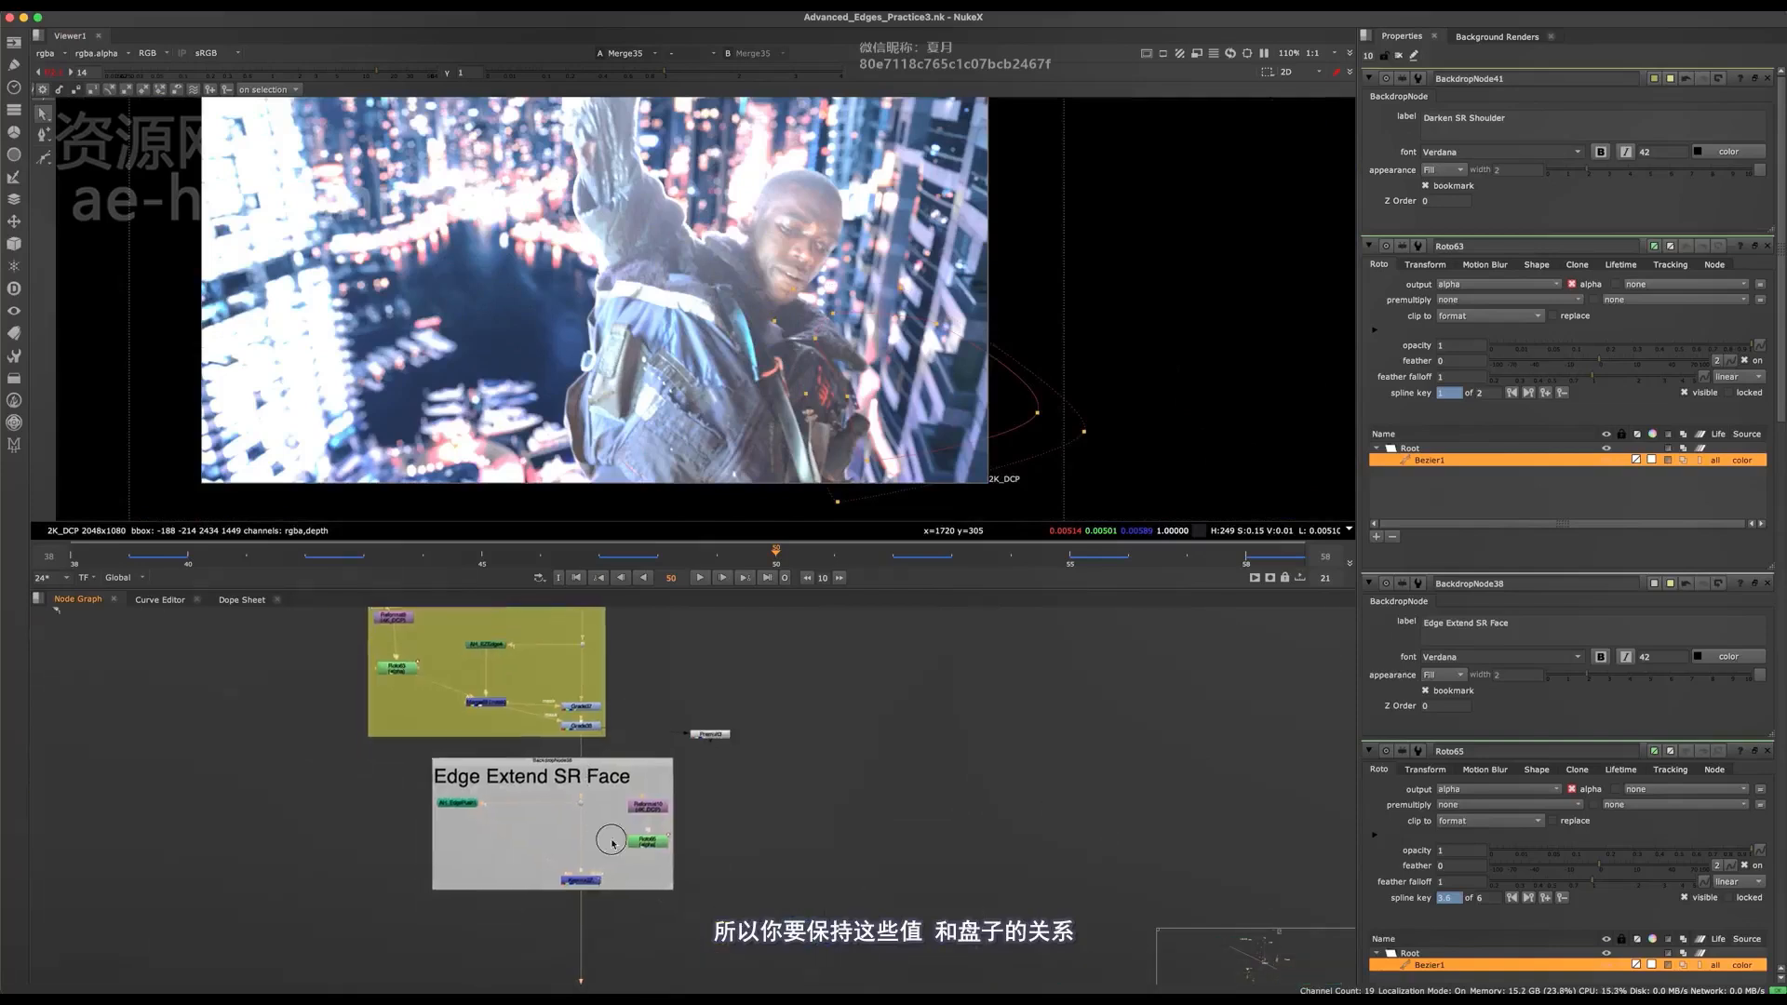
scroll(521, 954, "up", 4)
key("1")
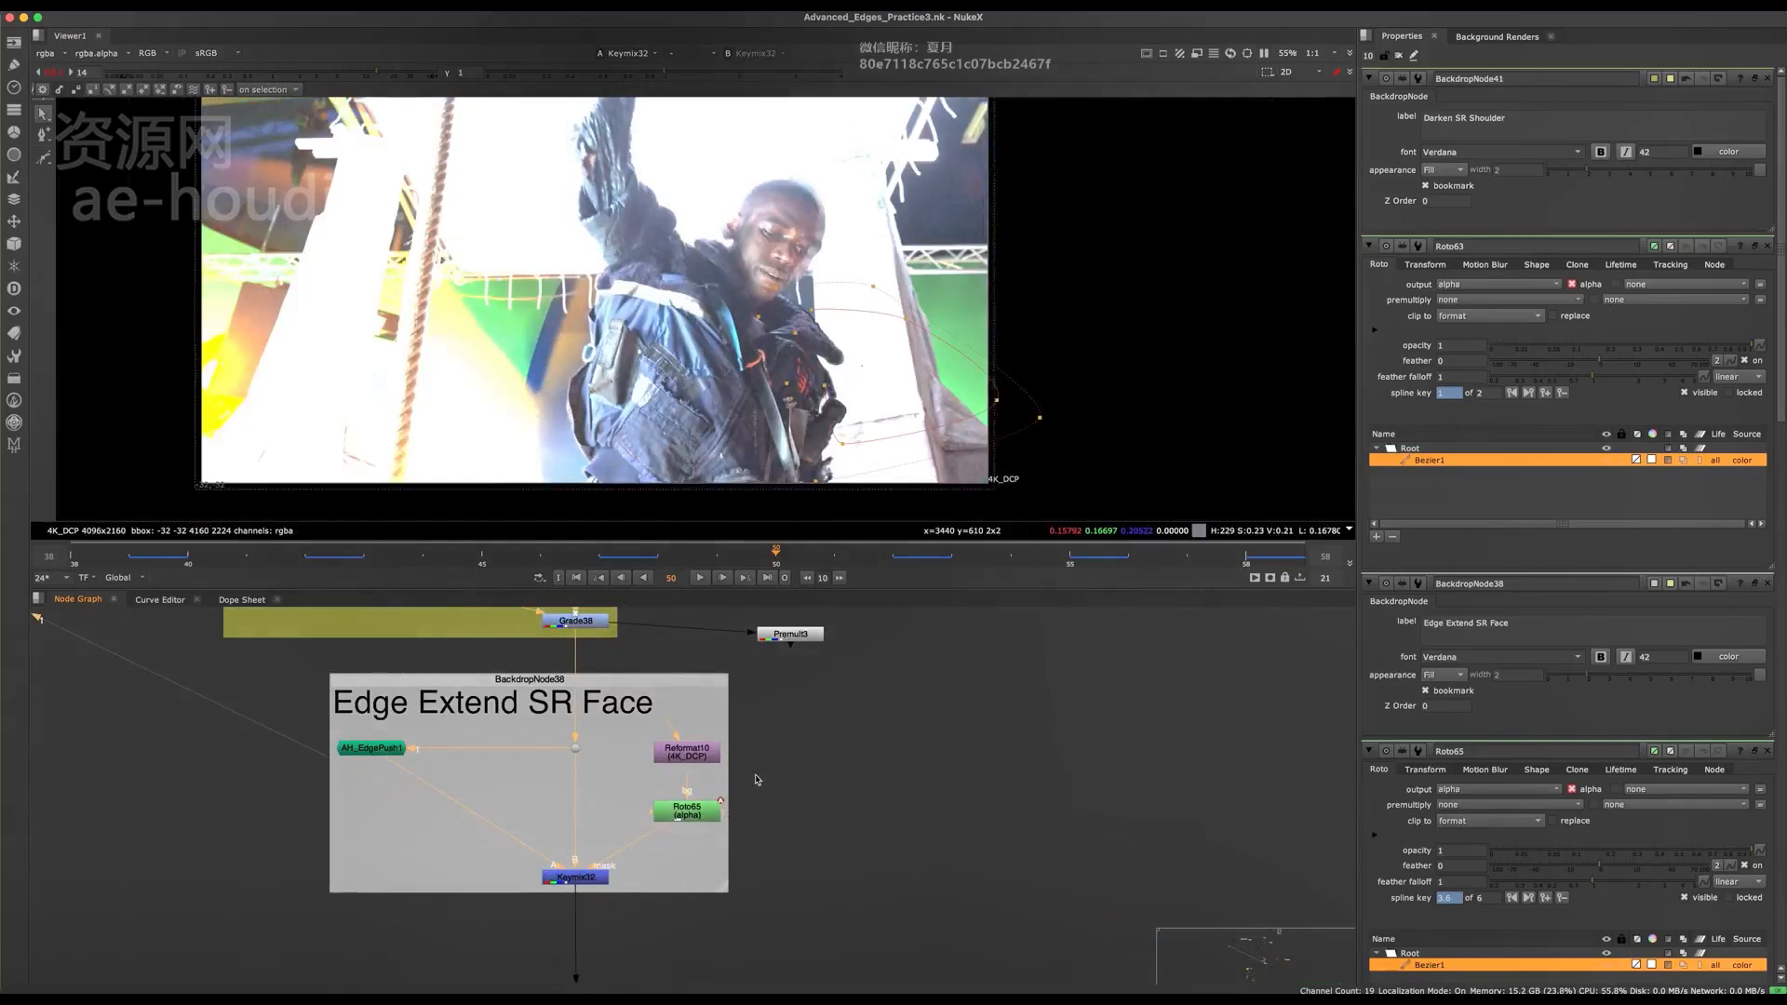
key("2")
left_click(54, 72)
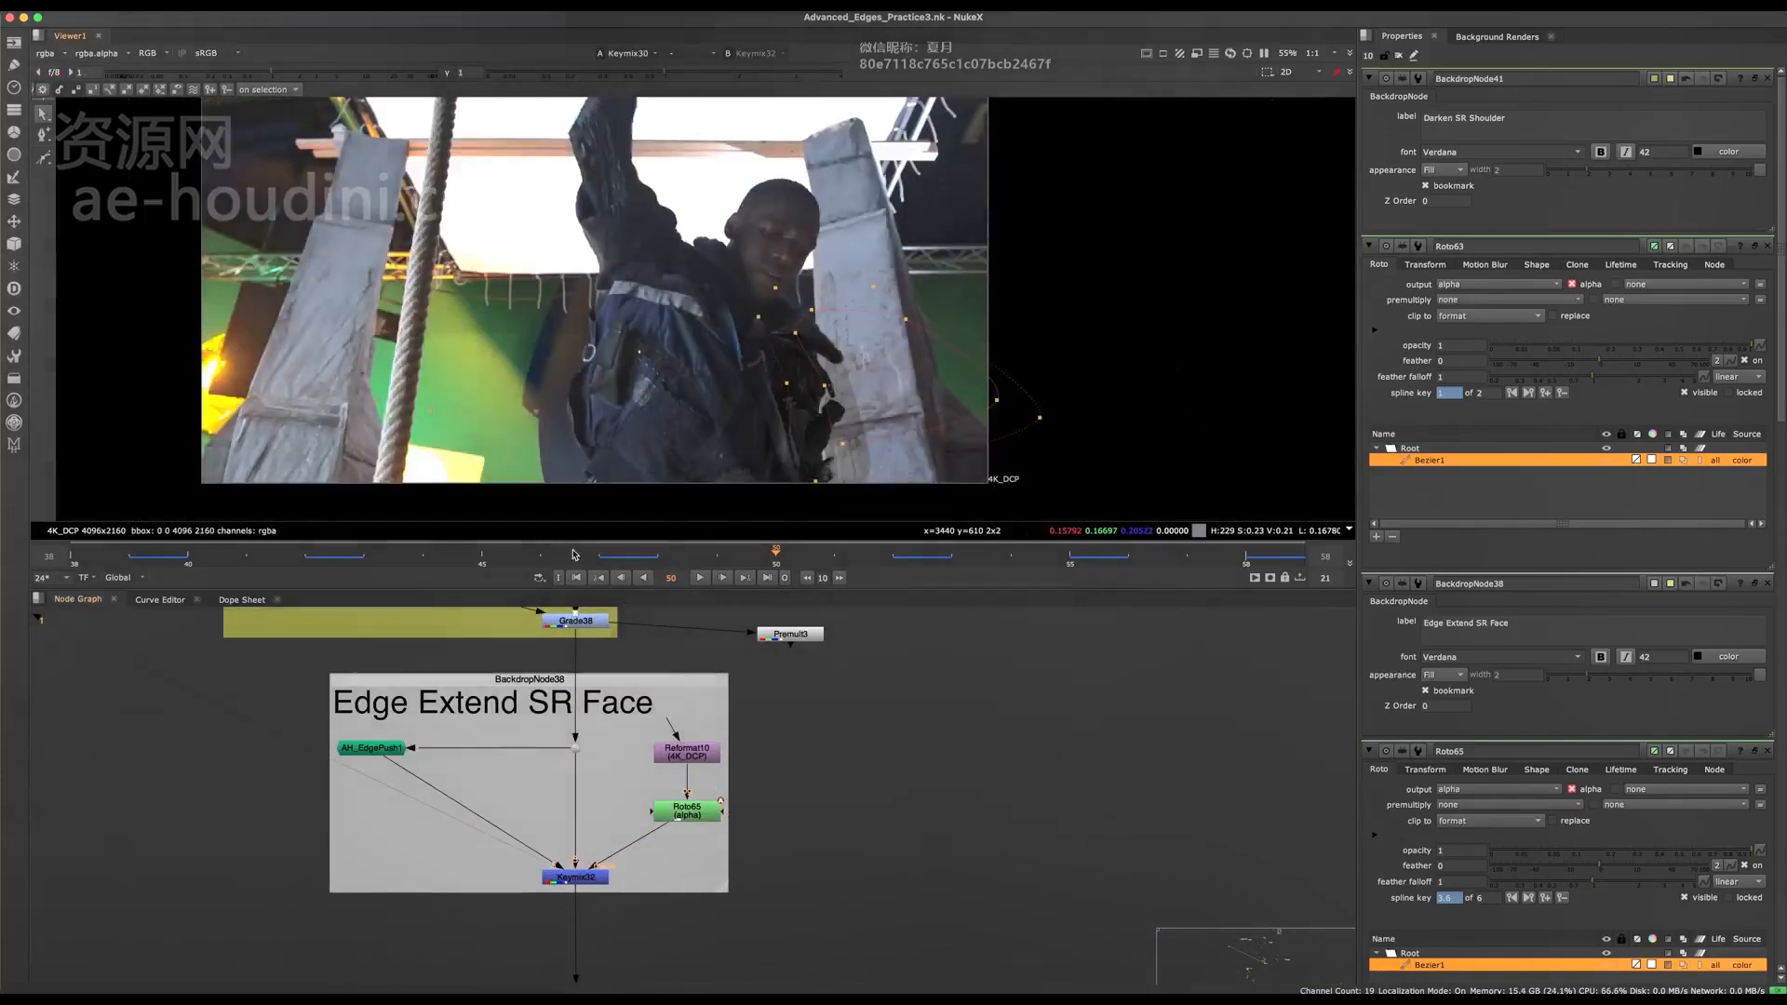
Return the viewer to the final Merge35 composite beside the fake rack focus backdrop and hide the roto overlay.
scroll(744, 744, "down", 10)
middle_click_drag(667, 723, 430, 629)
middle_click_drag(857, 834, 747, 686)
scroll(733, 694, "up", 5)
left_click(752, 680)
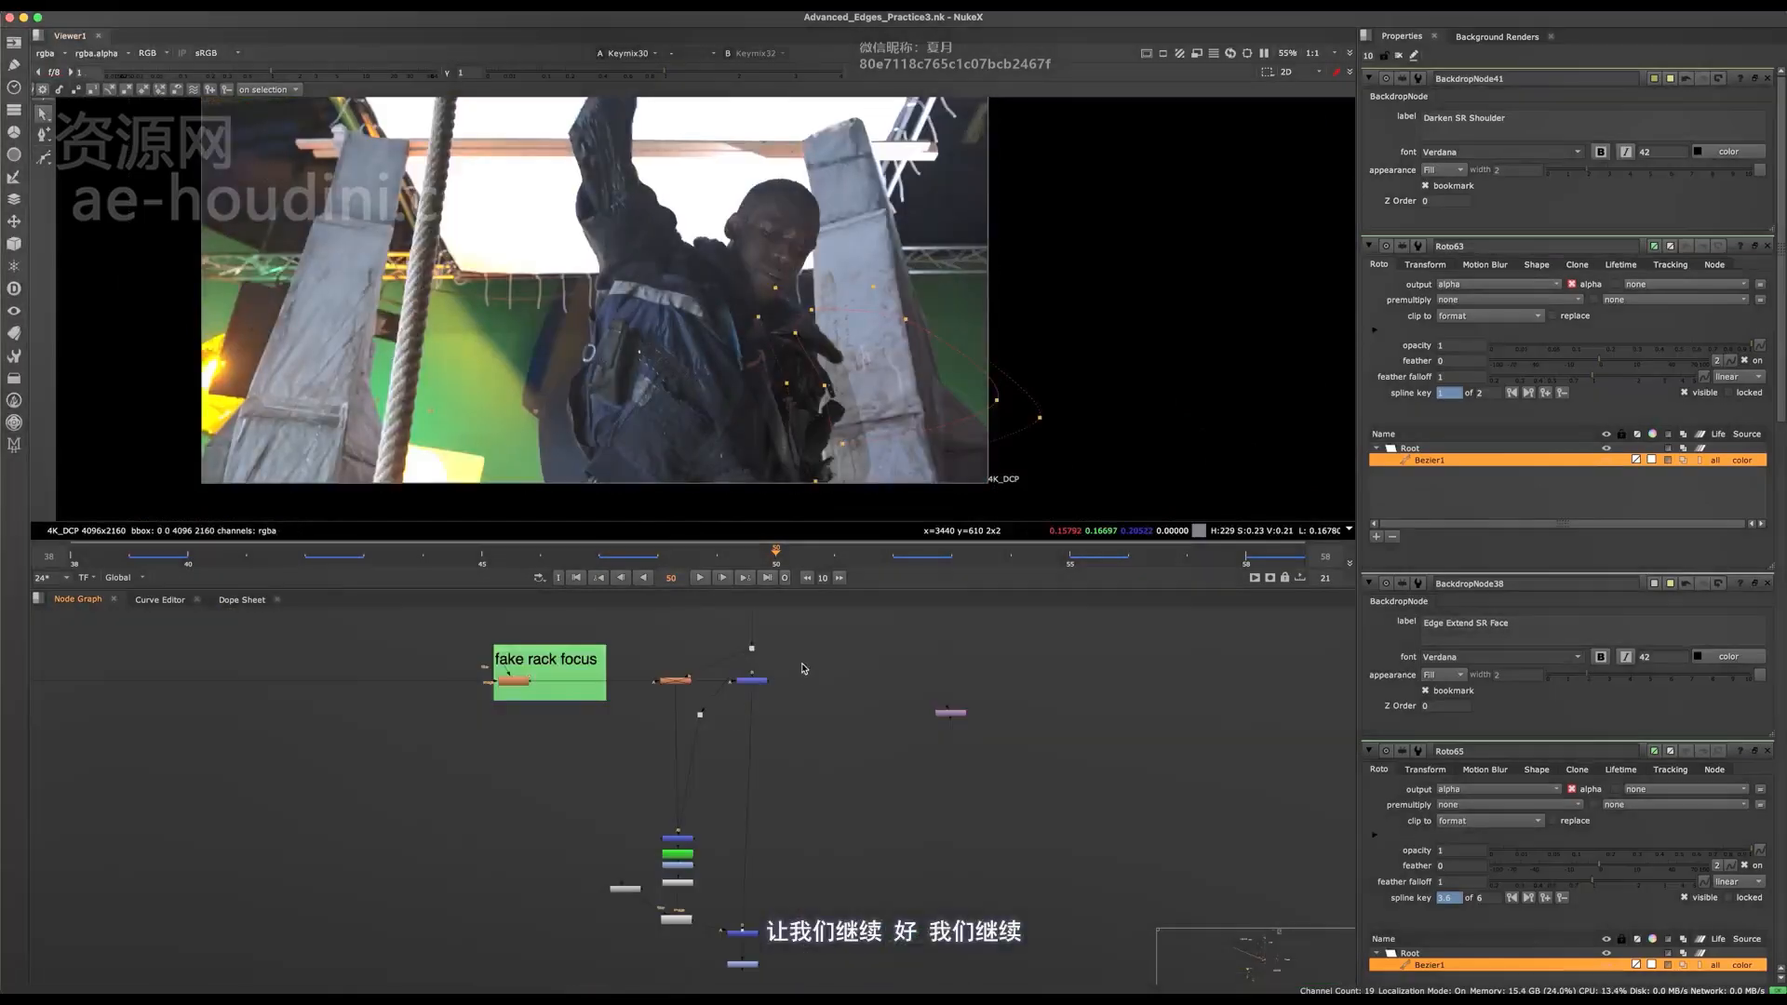
key("1")
scroll(858, 356, "up", 3)
key("q")
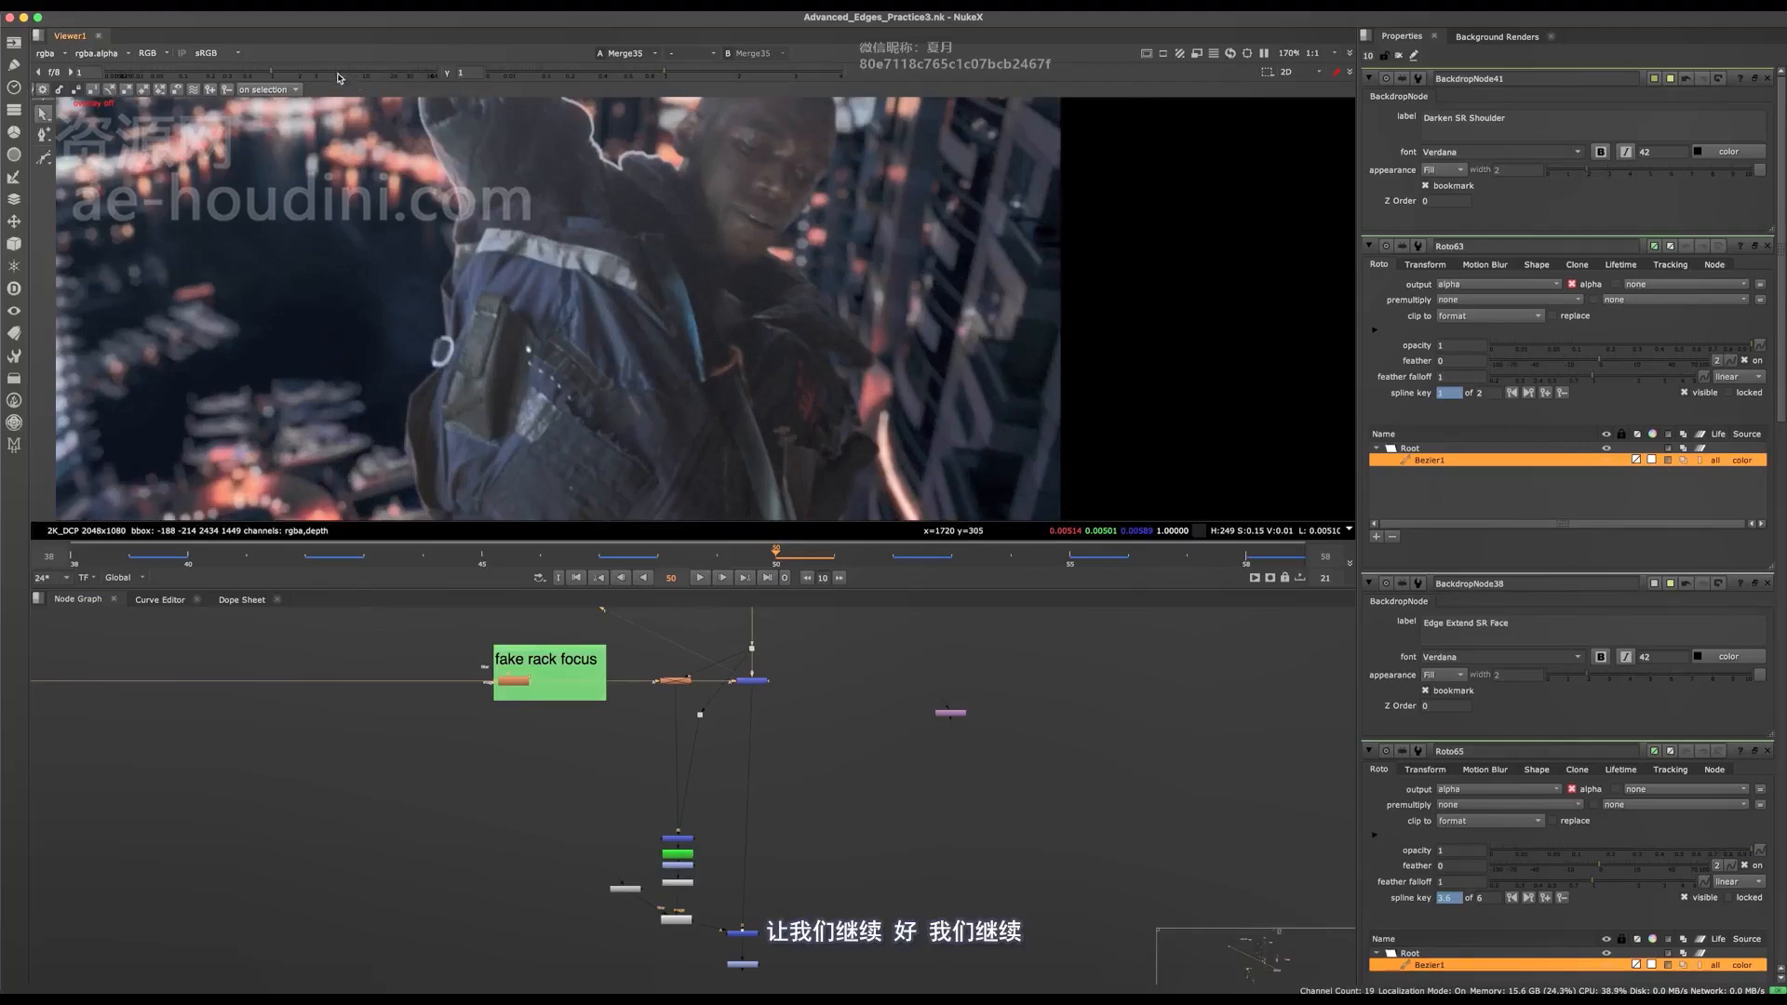
Raise the viewer gain to 6.4, reduce it to 1.45 and inspect the head's edges.
left_click(340, 74)
scroll(505, 300, "up", 3)
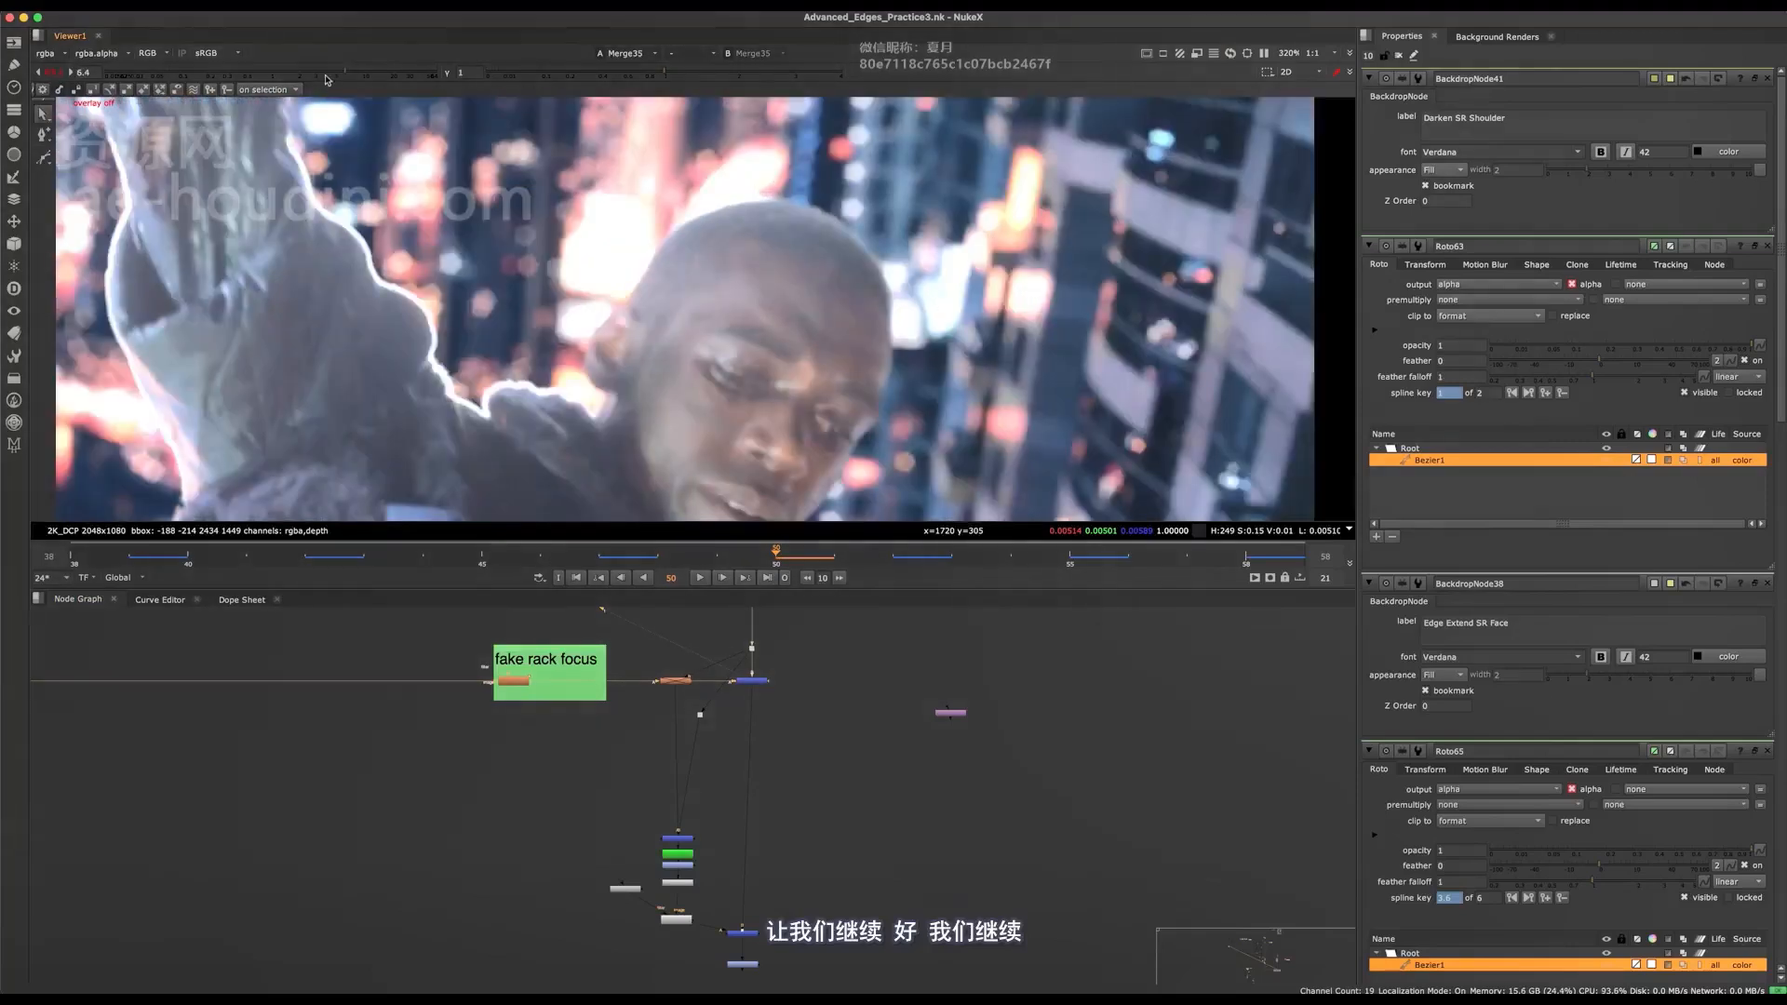
left_click_drag(295, 75, 285, 64)
mouse_move(826, 244)
middle_mouse_down()
mouse_move(803, 287)
mouse_move(836, 255)
middle_mouse_up()
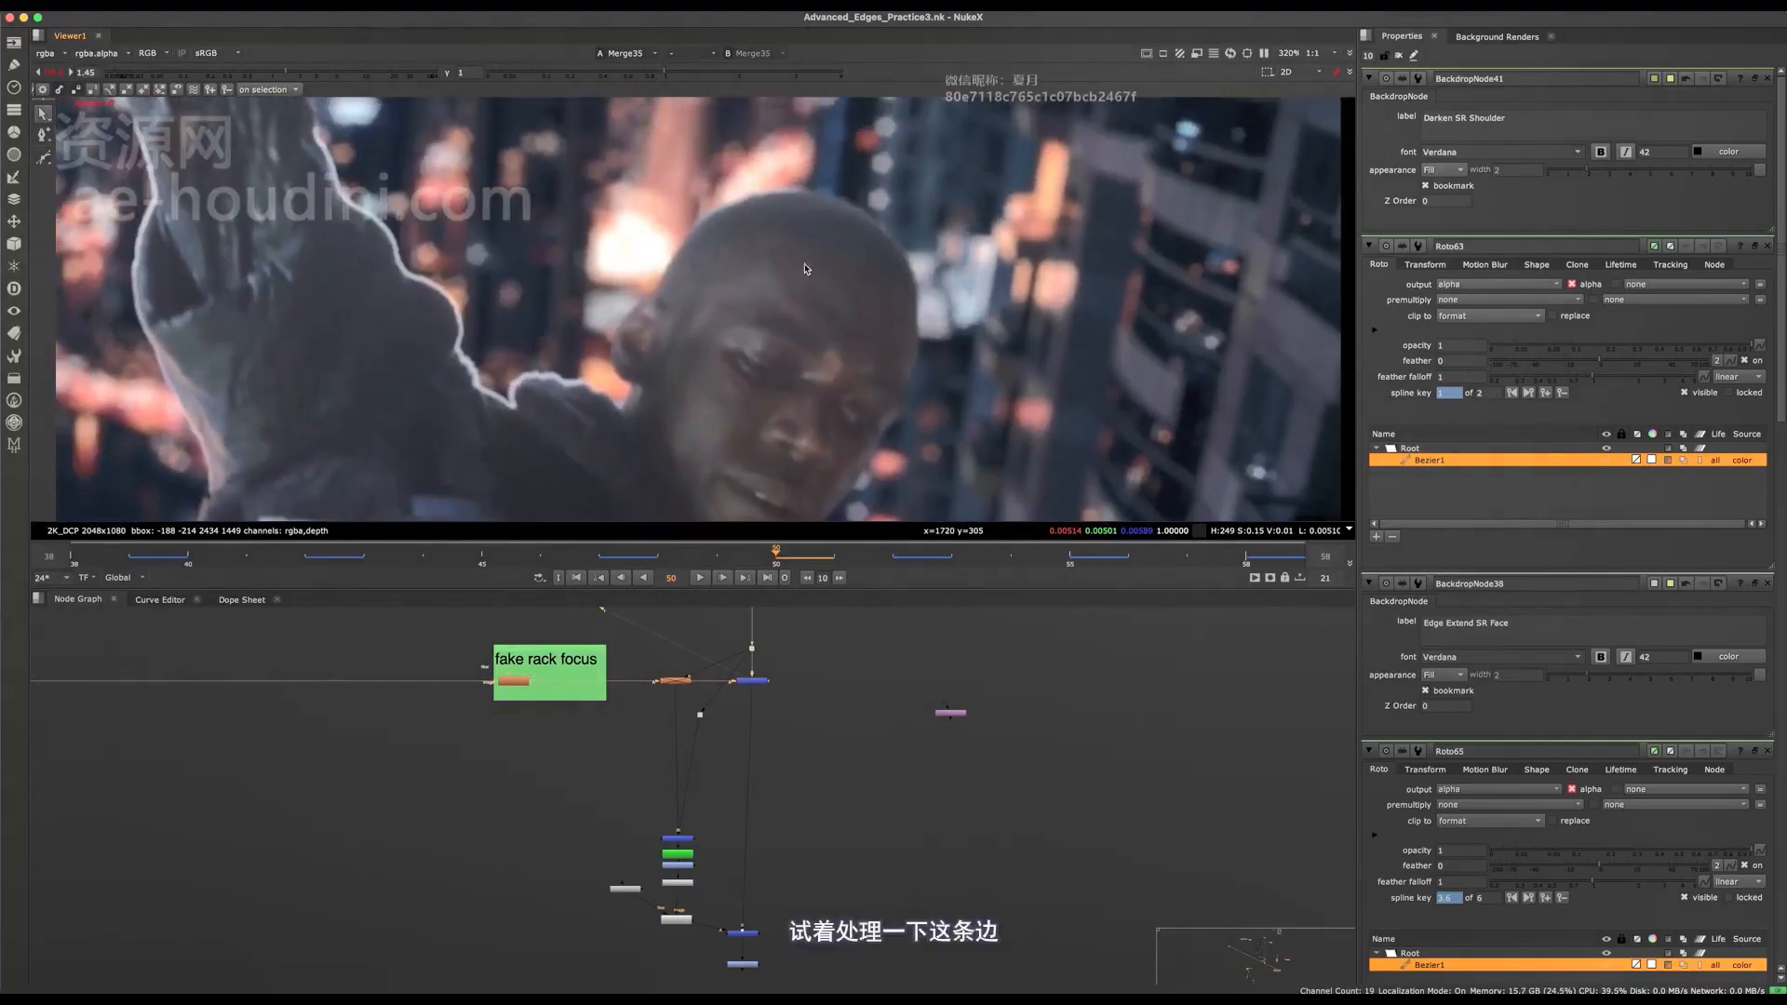
scroll(792, 200, "down", 3)
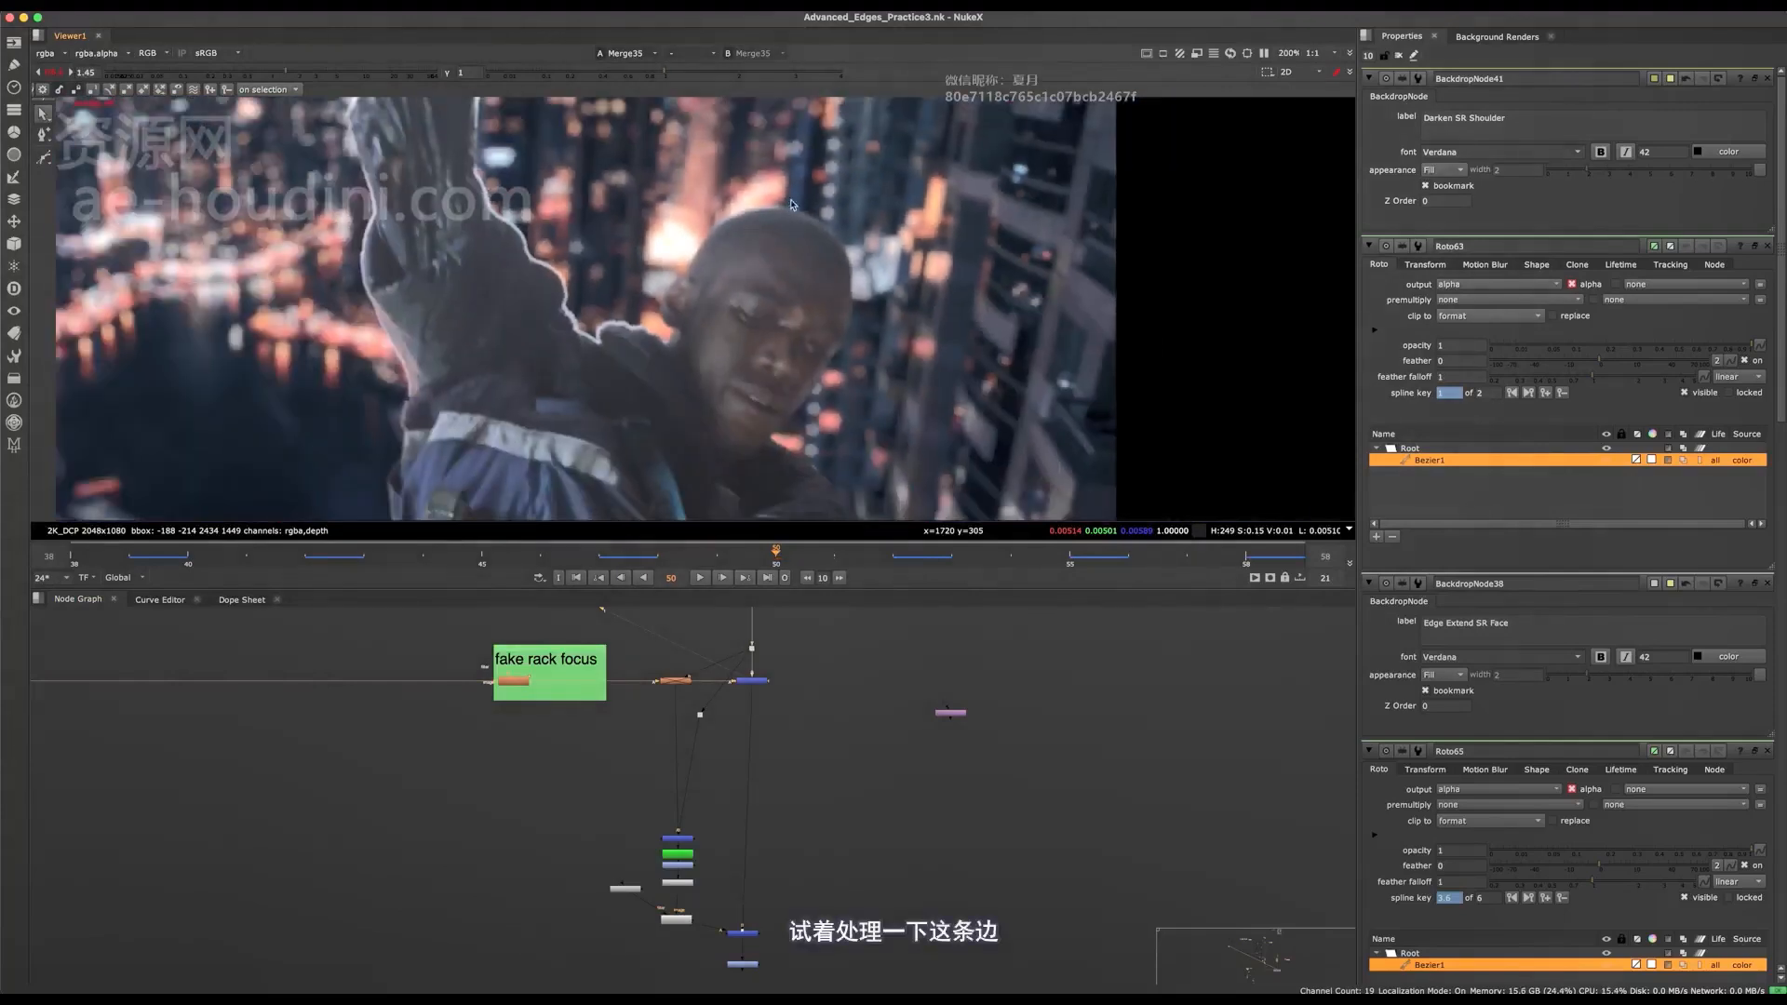
Go to frame 55 and examine the bright rim around the ear, shoulder and head in close-up.
middle_click_drag(787, 700, 915, 716)
left_click(1071, 548)
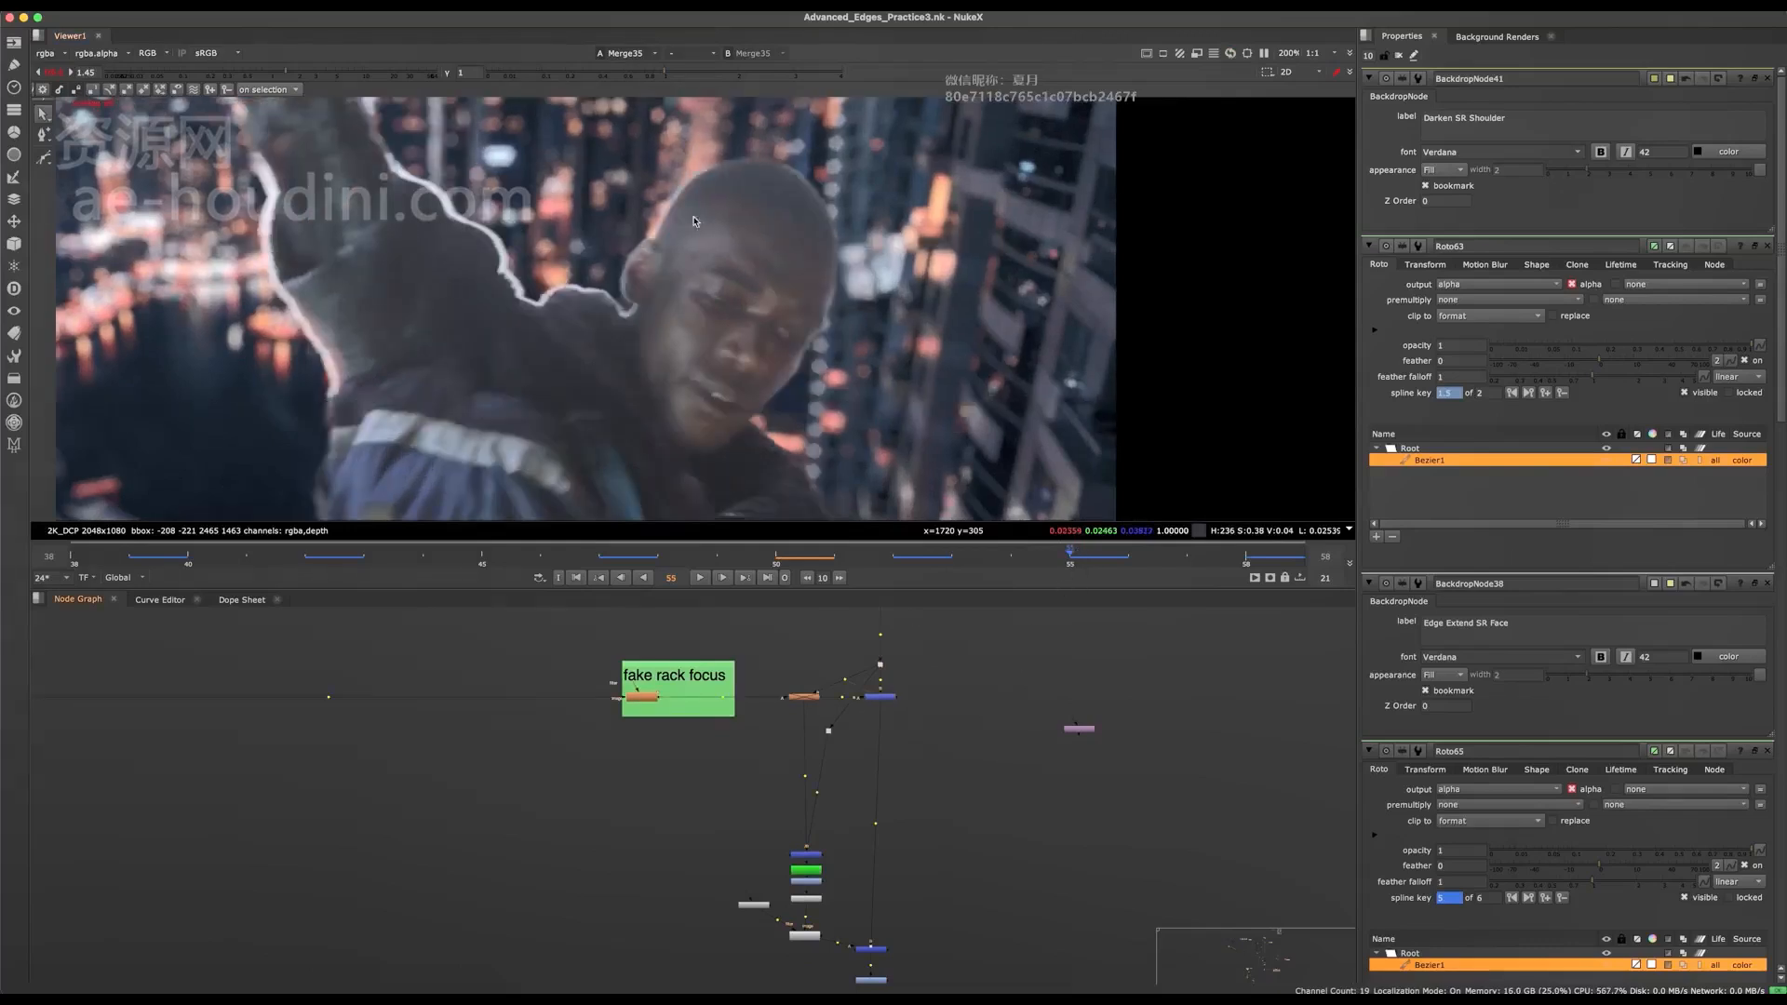
scroll(731, 619, "down", 10)
scroll(668, 242, "up", 5)
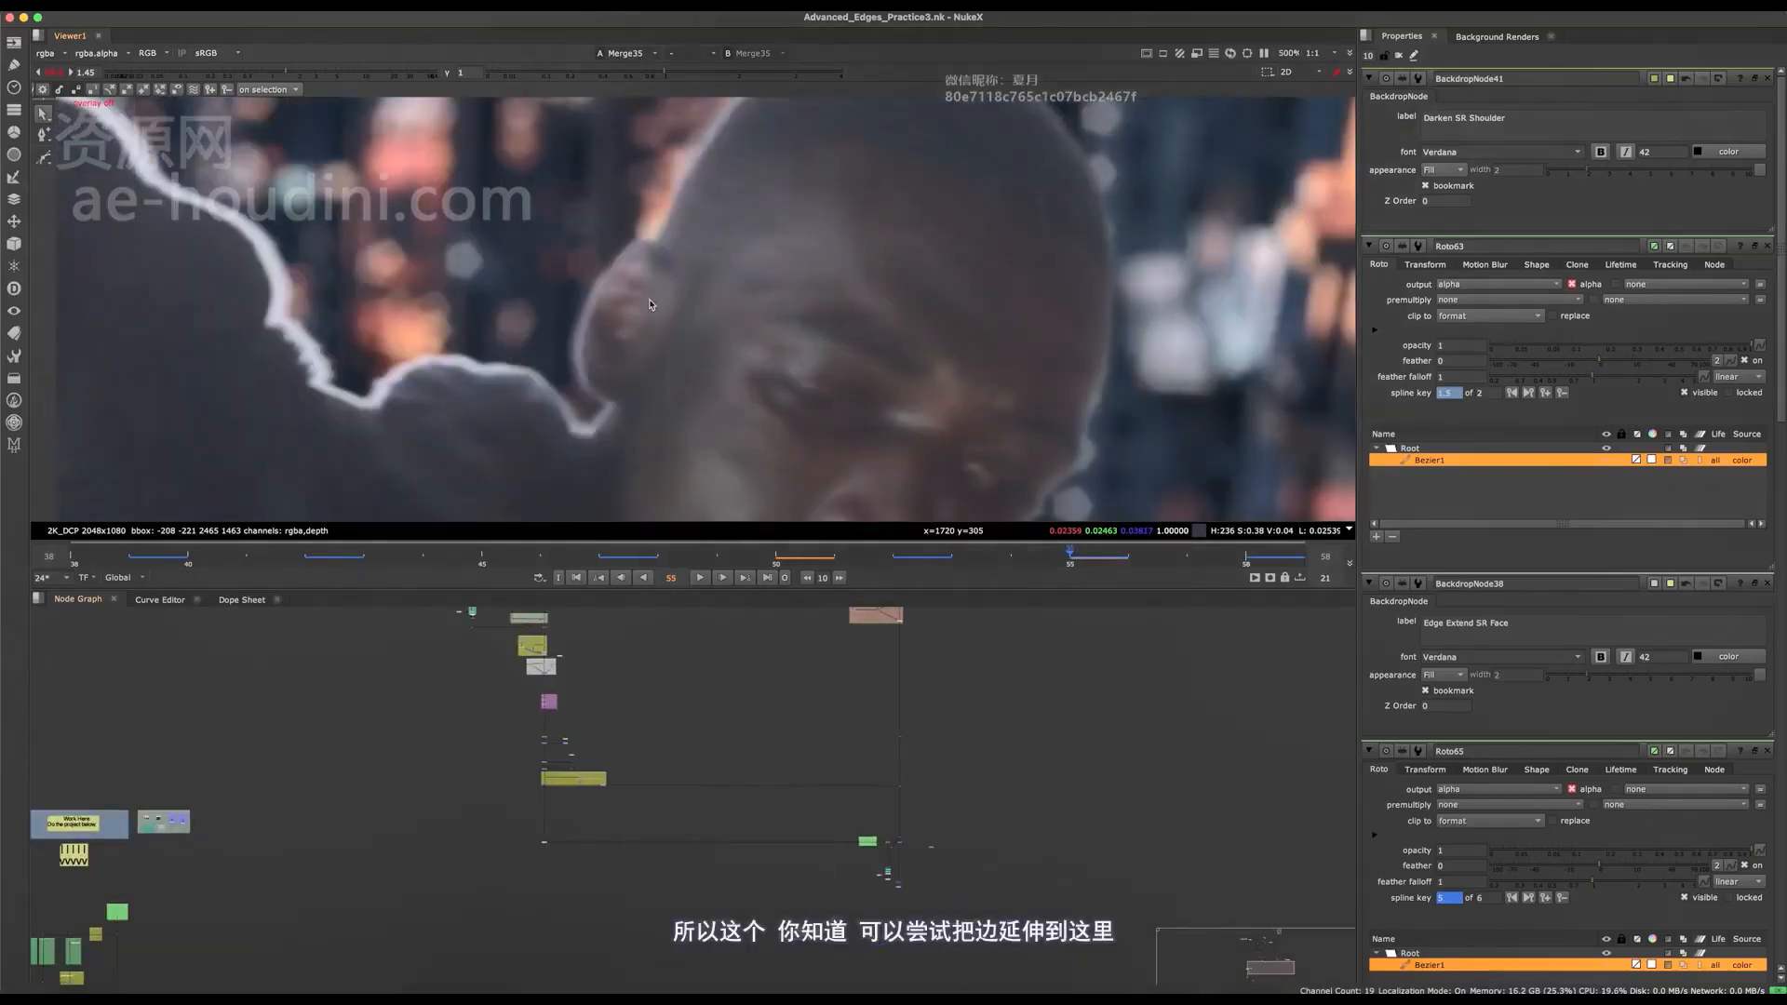
scroll(660, 677, "up", 4)
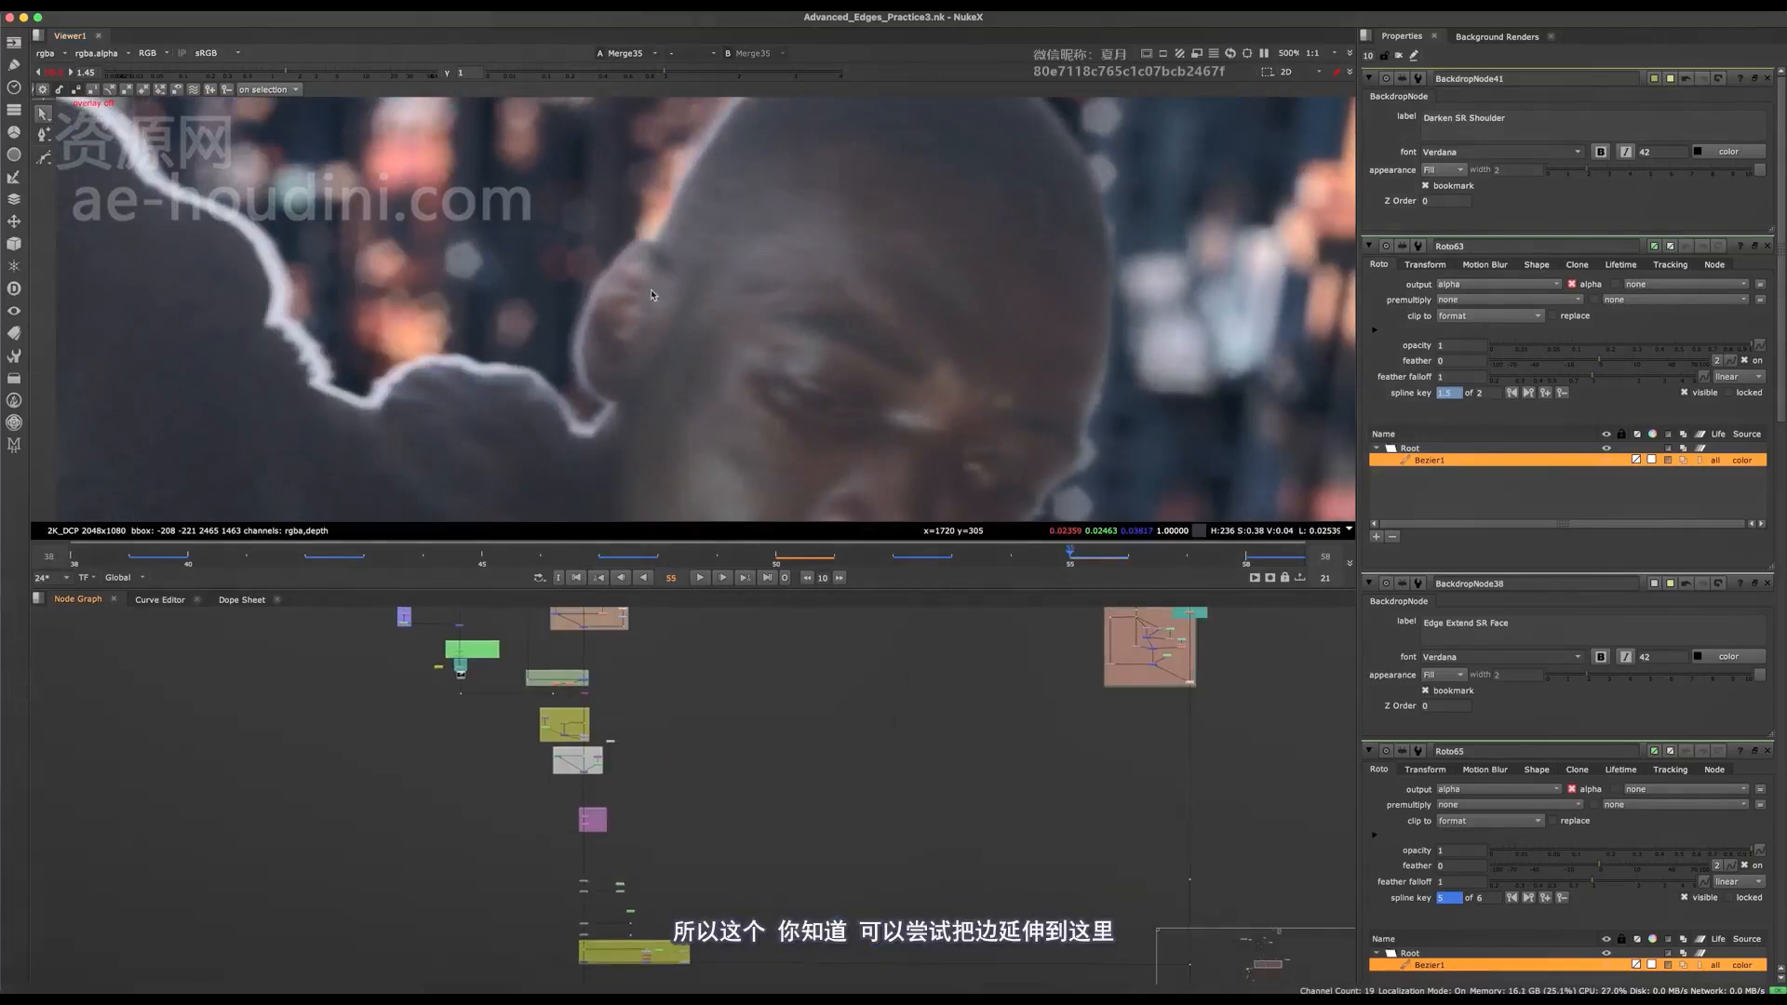
middle_click_drag(725, 782, 643, 797)
mouse_move(785, 168)
middle_mouse_down()
mouse_move(707, 436)
mouse_move(772, 188)
middle_mouse_up()
middle_click_drag(672, 486, 761, 318)
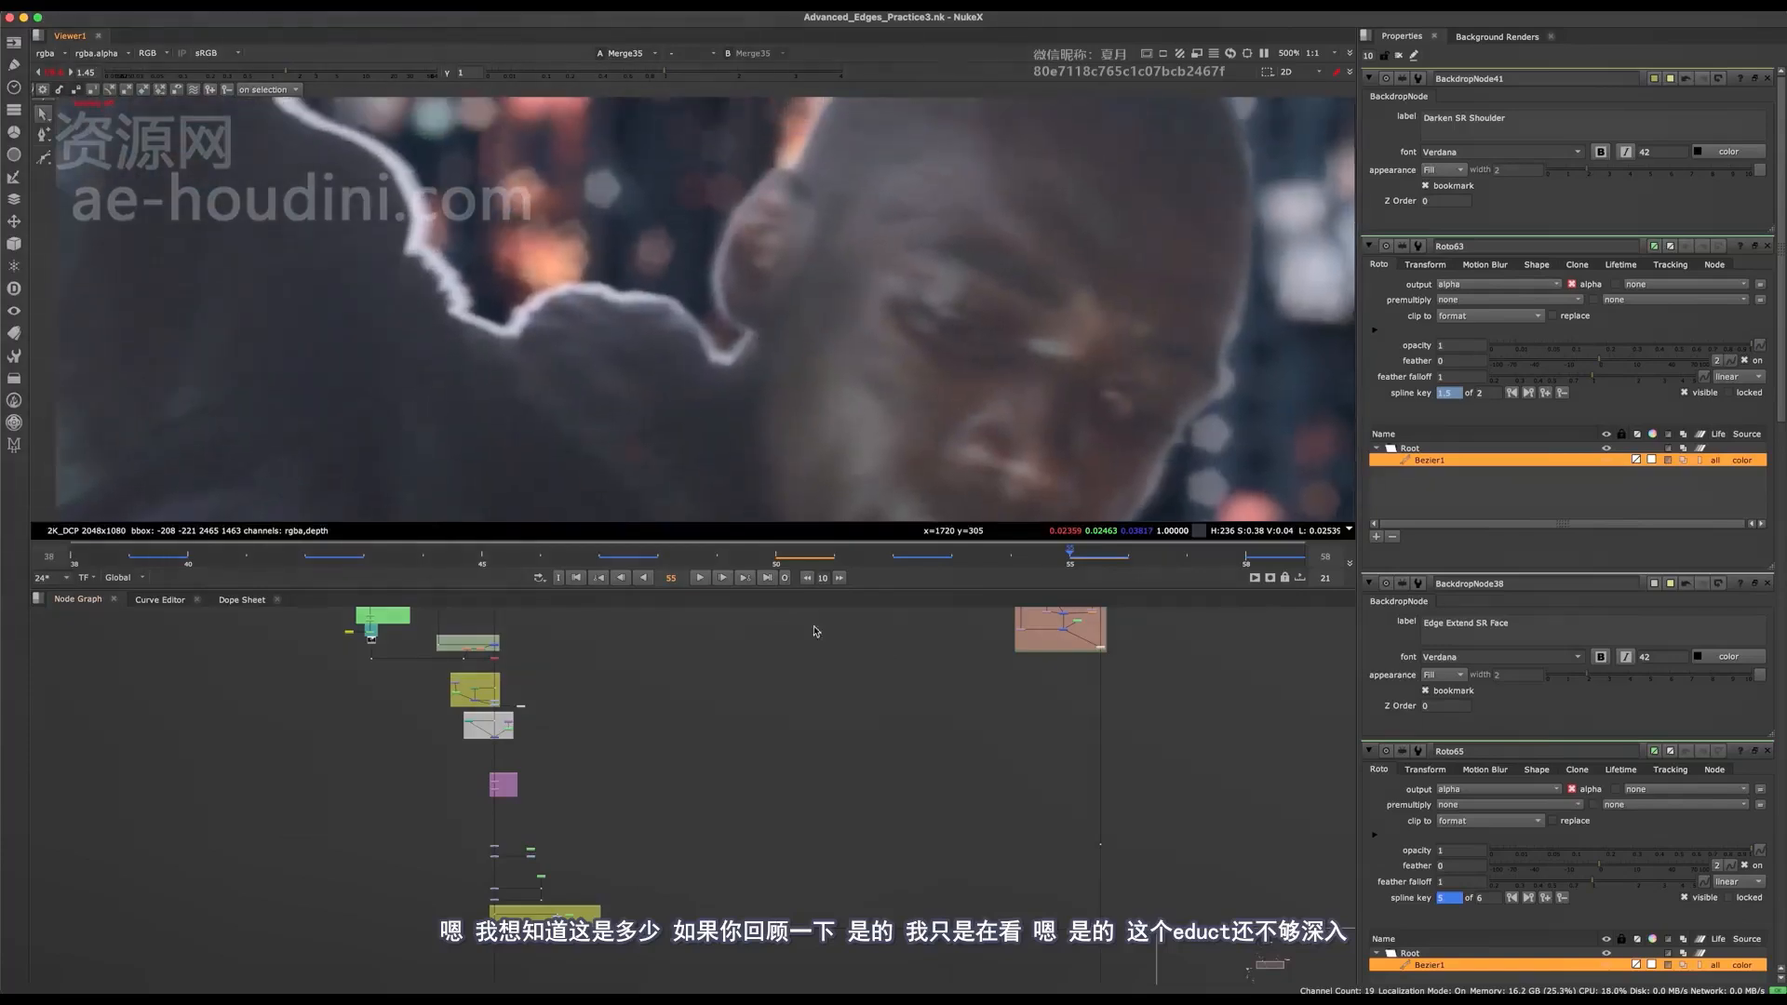
View the Dot121 output near the Darken SR Shoulder backdrop to compare the ear edge in the plate.
middle_click_drag(610, 825, 623, 792)
middle_click_drag(413, 652, 709, 737, "alt")
left_click_drag(706, 871, 816, 799)
key("1")
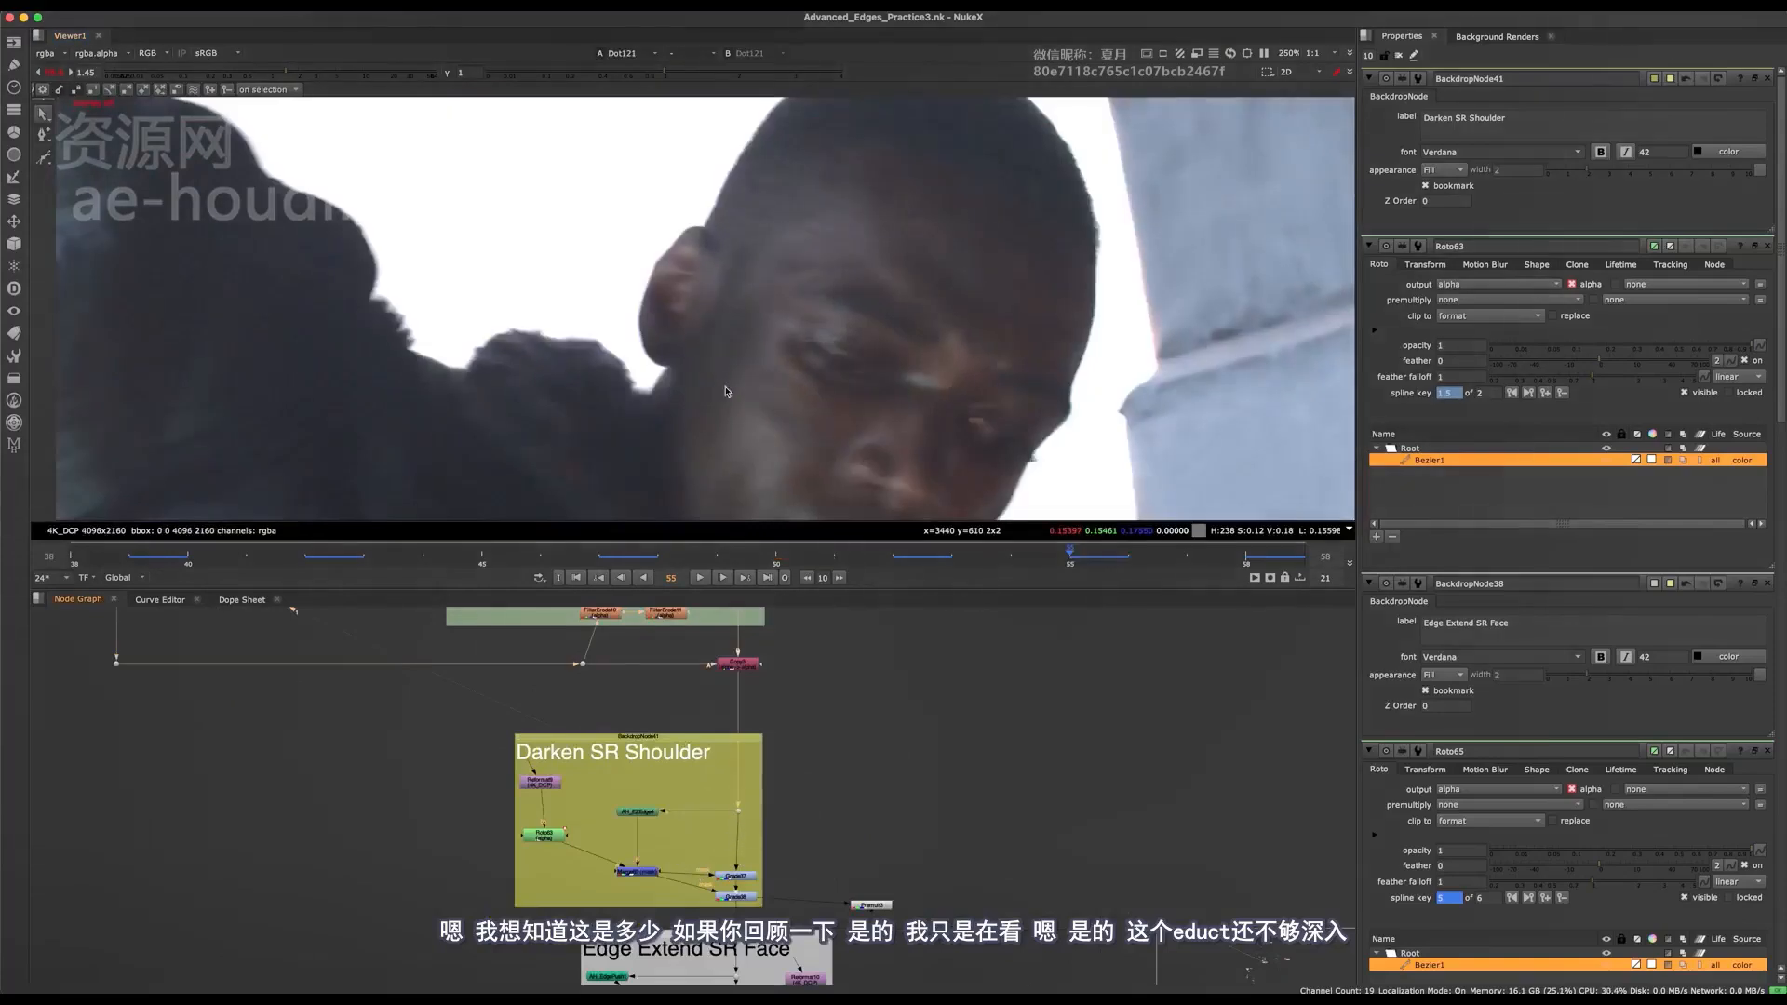
Toggle the Denoise4 node beneath the Foreground Plate backdrop off and on to judge its effect on the face.
middle_click_drag(722, 903, 684, 931)
middle_click_drag(735, 810, 610, 754, "alt")
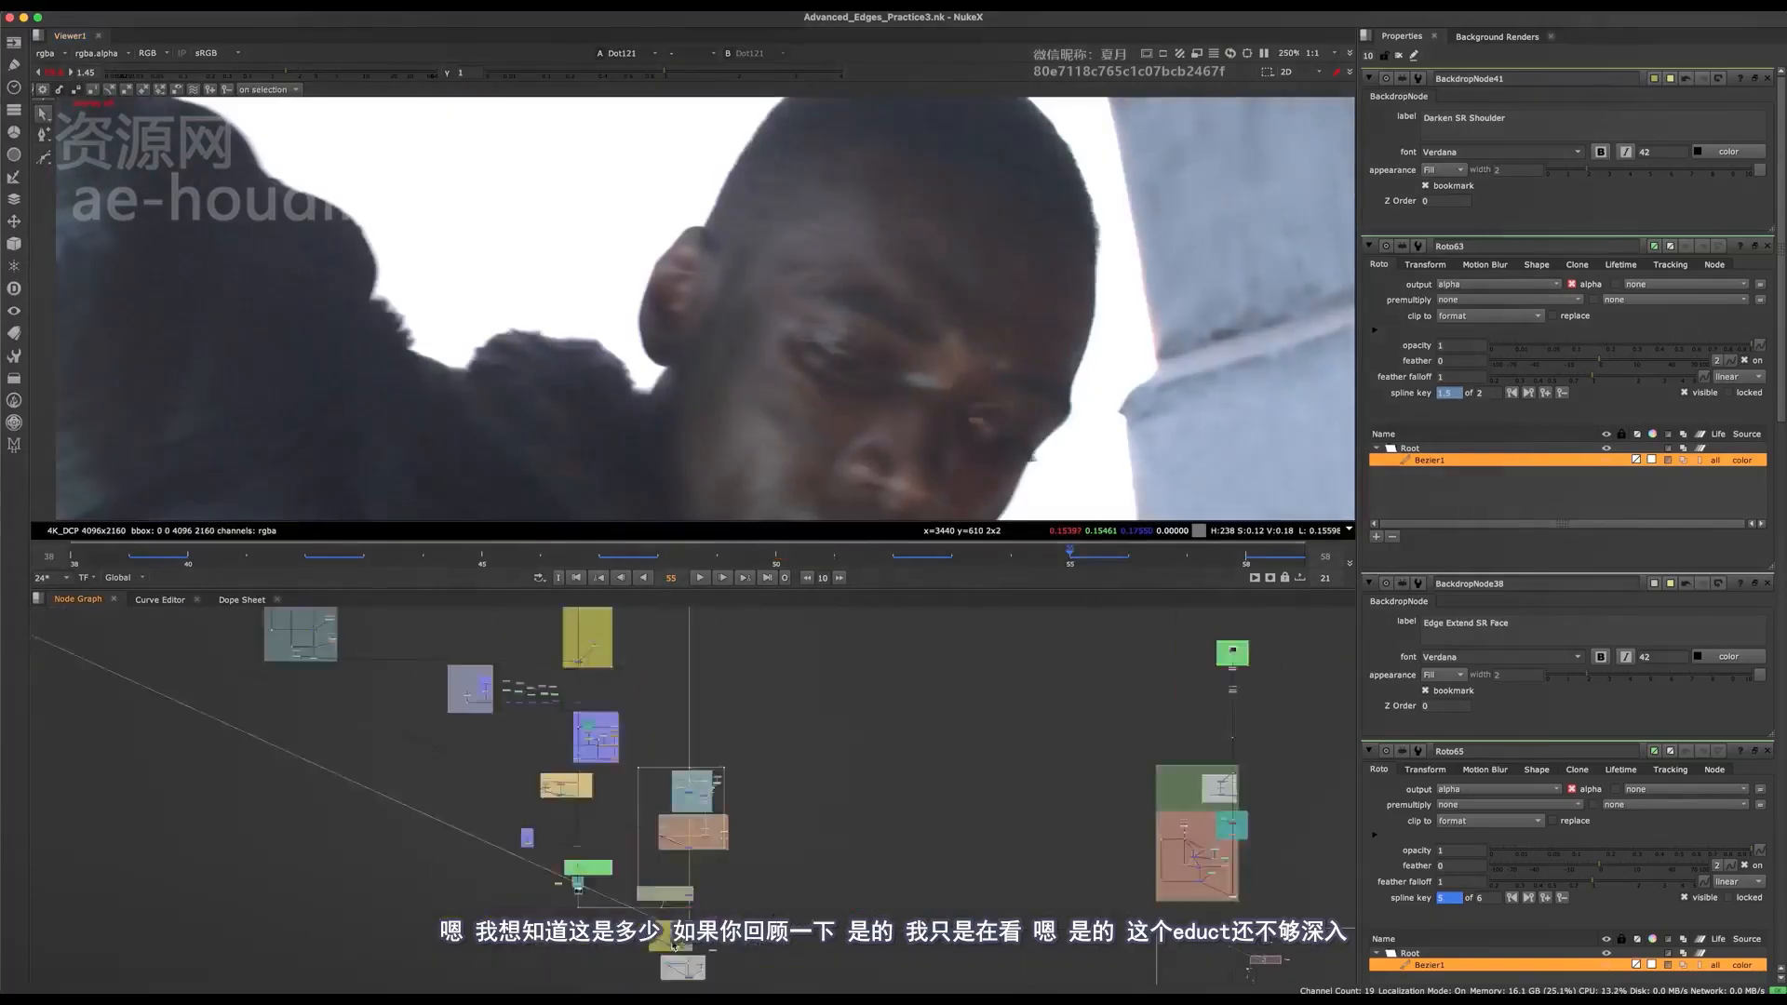
middle_click_drag(710, 689, 686, 900)
key("space")
middle_click_drag(709, 149, 758, 435)
left_click_drag(746, 490, 559, 618)
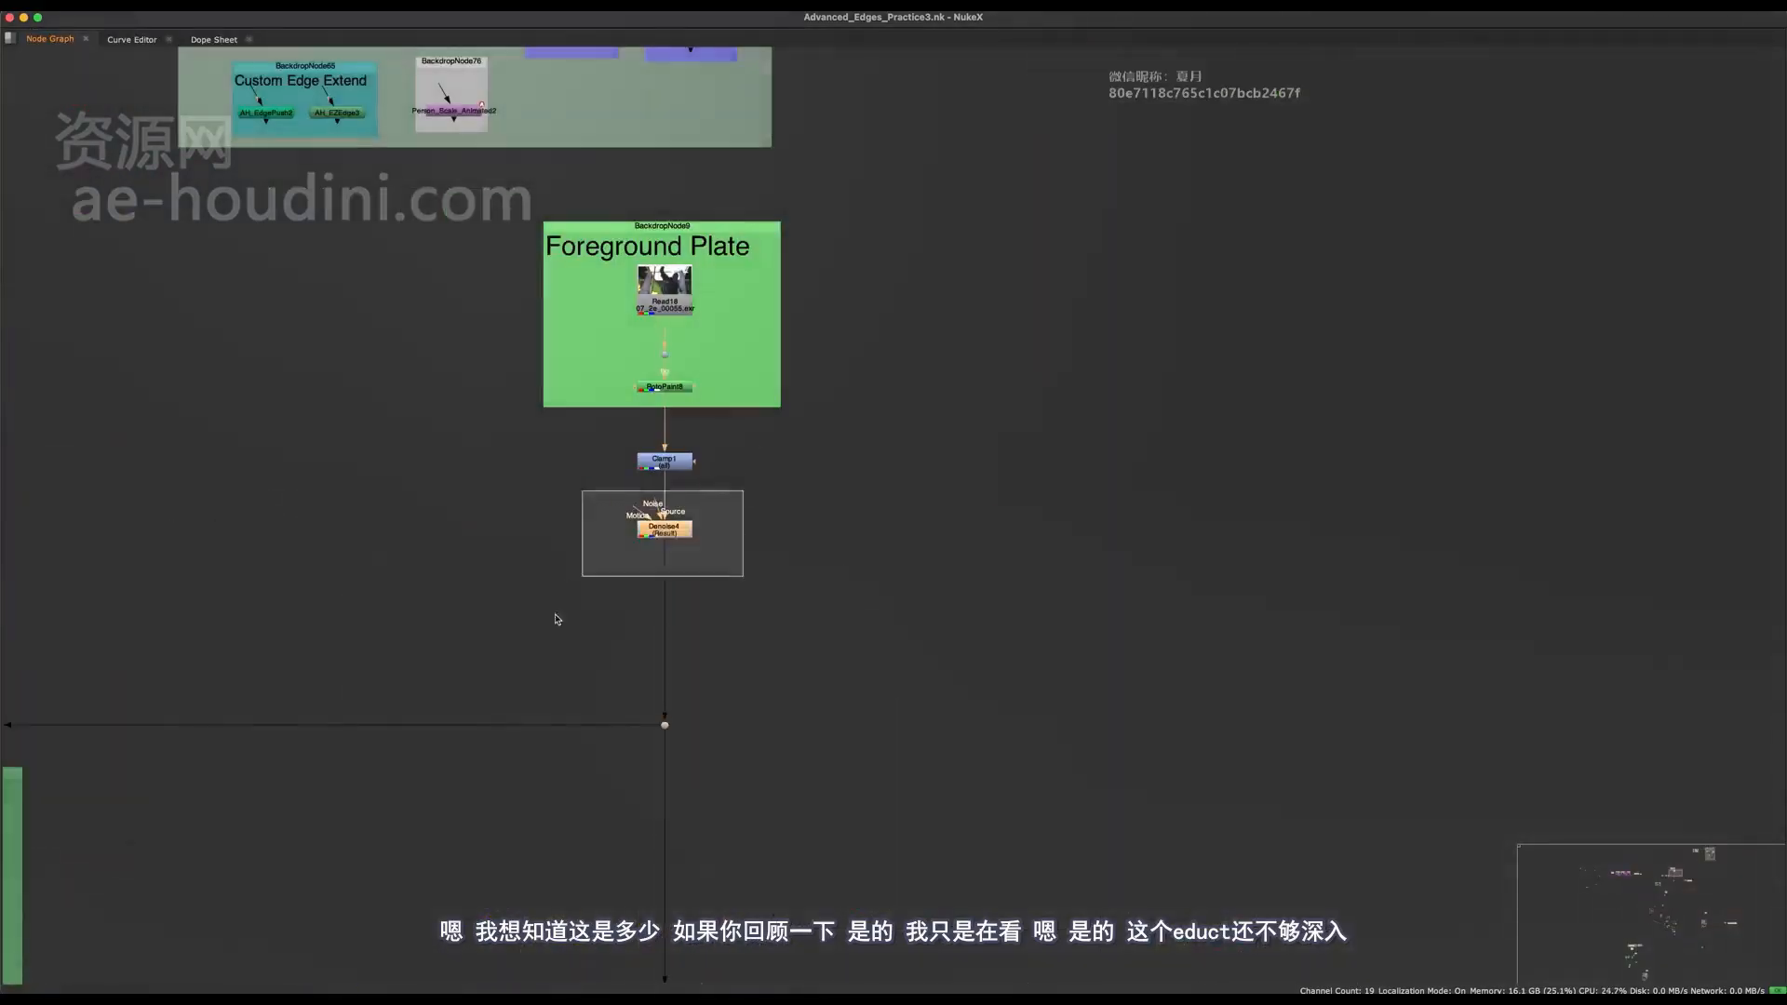
key("space")
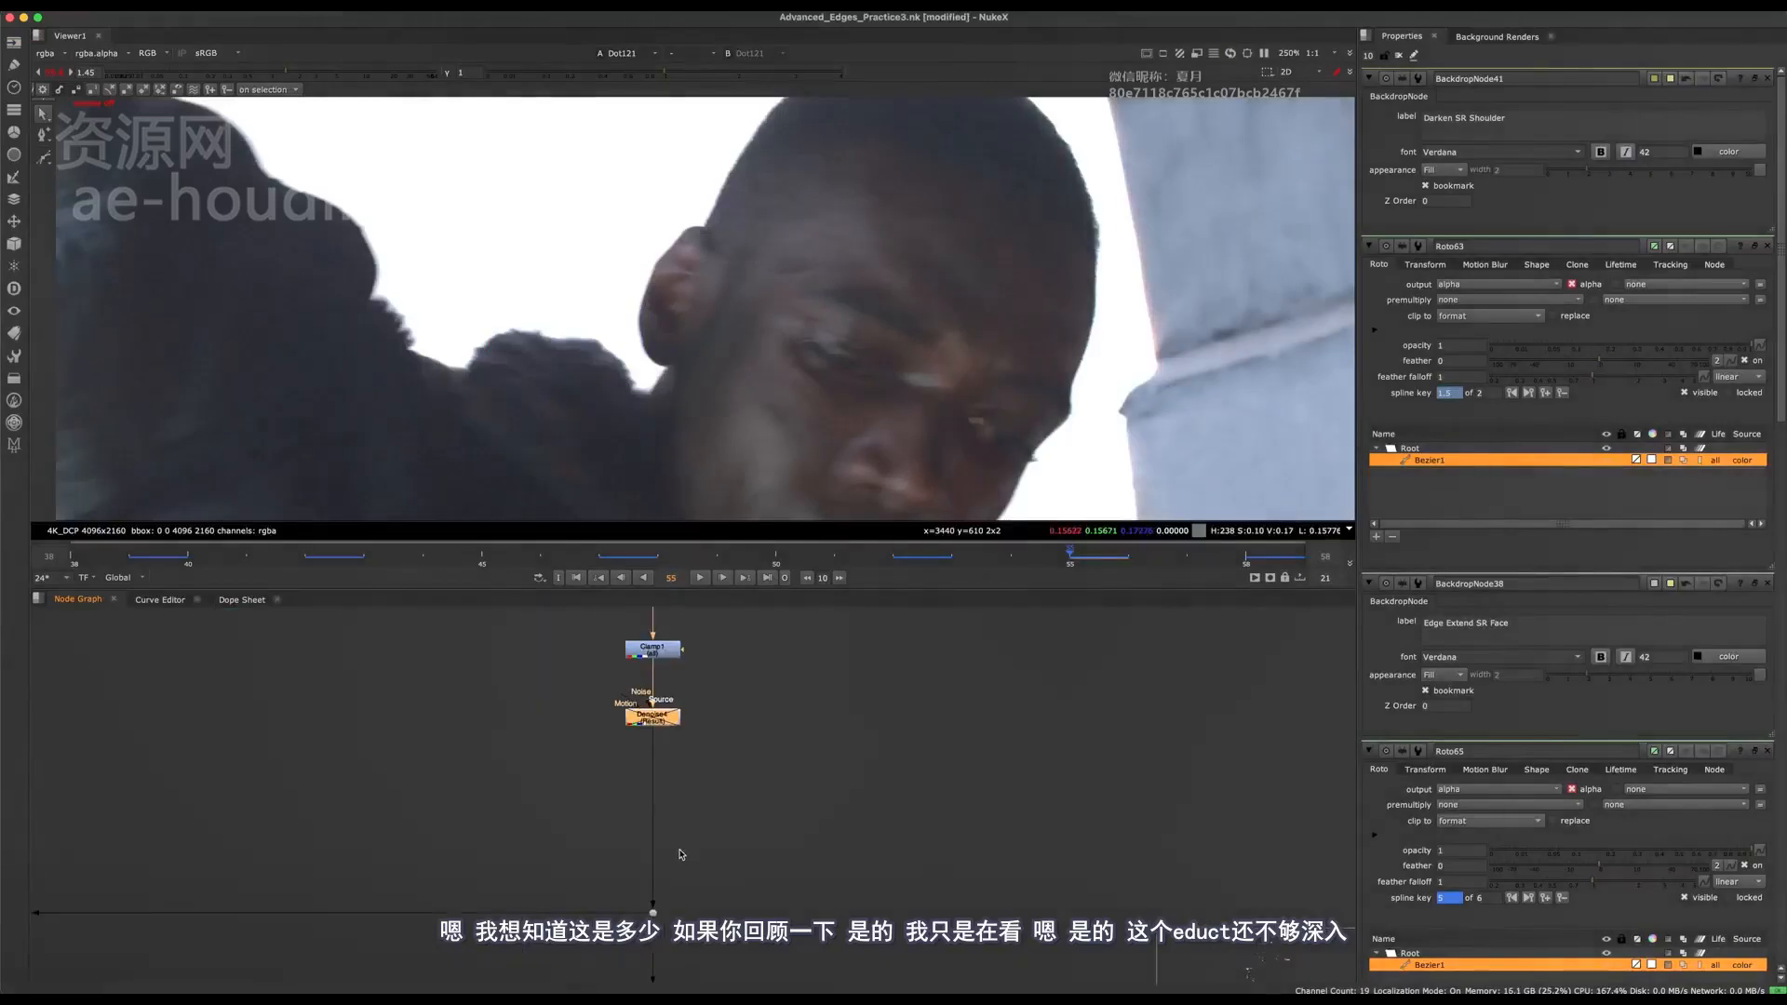
key("1")
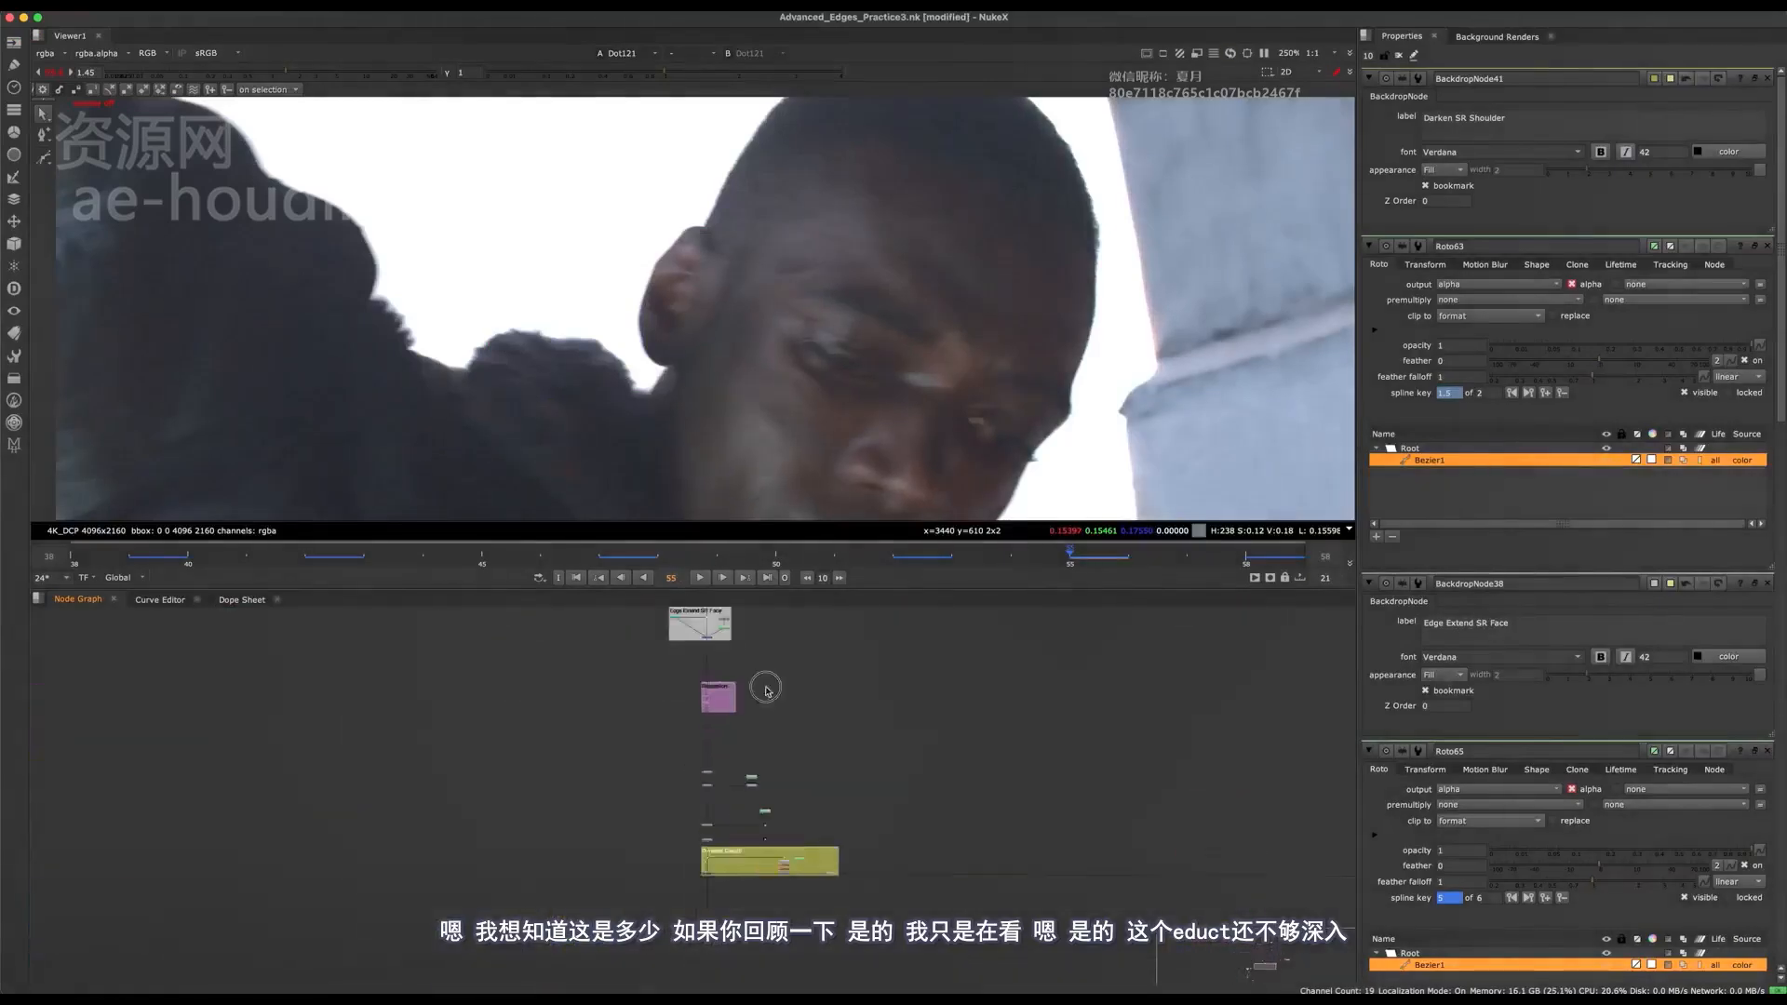
View the Grade24 output downstream of the Reposition backdrop to check the edges of the ear and head.
scroll(749, 743, "up", 4)
left_click(700, 806)
key("1")
scroll(700, 672, "down", 4)
middle_click_drag(907, 831, 746, 703)
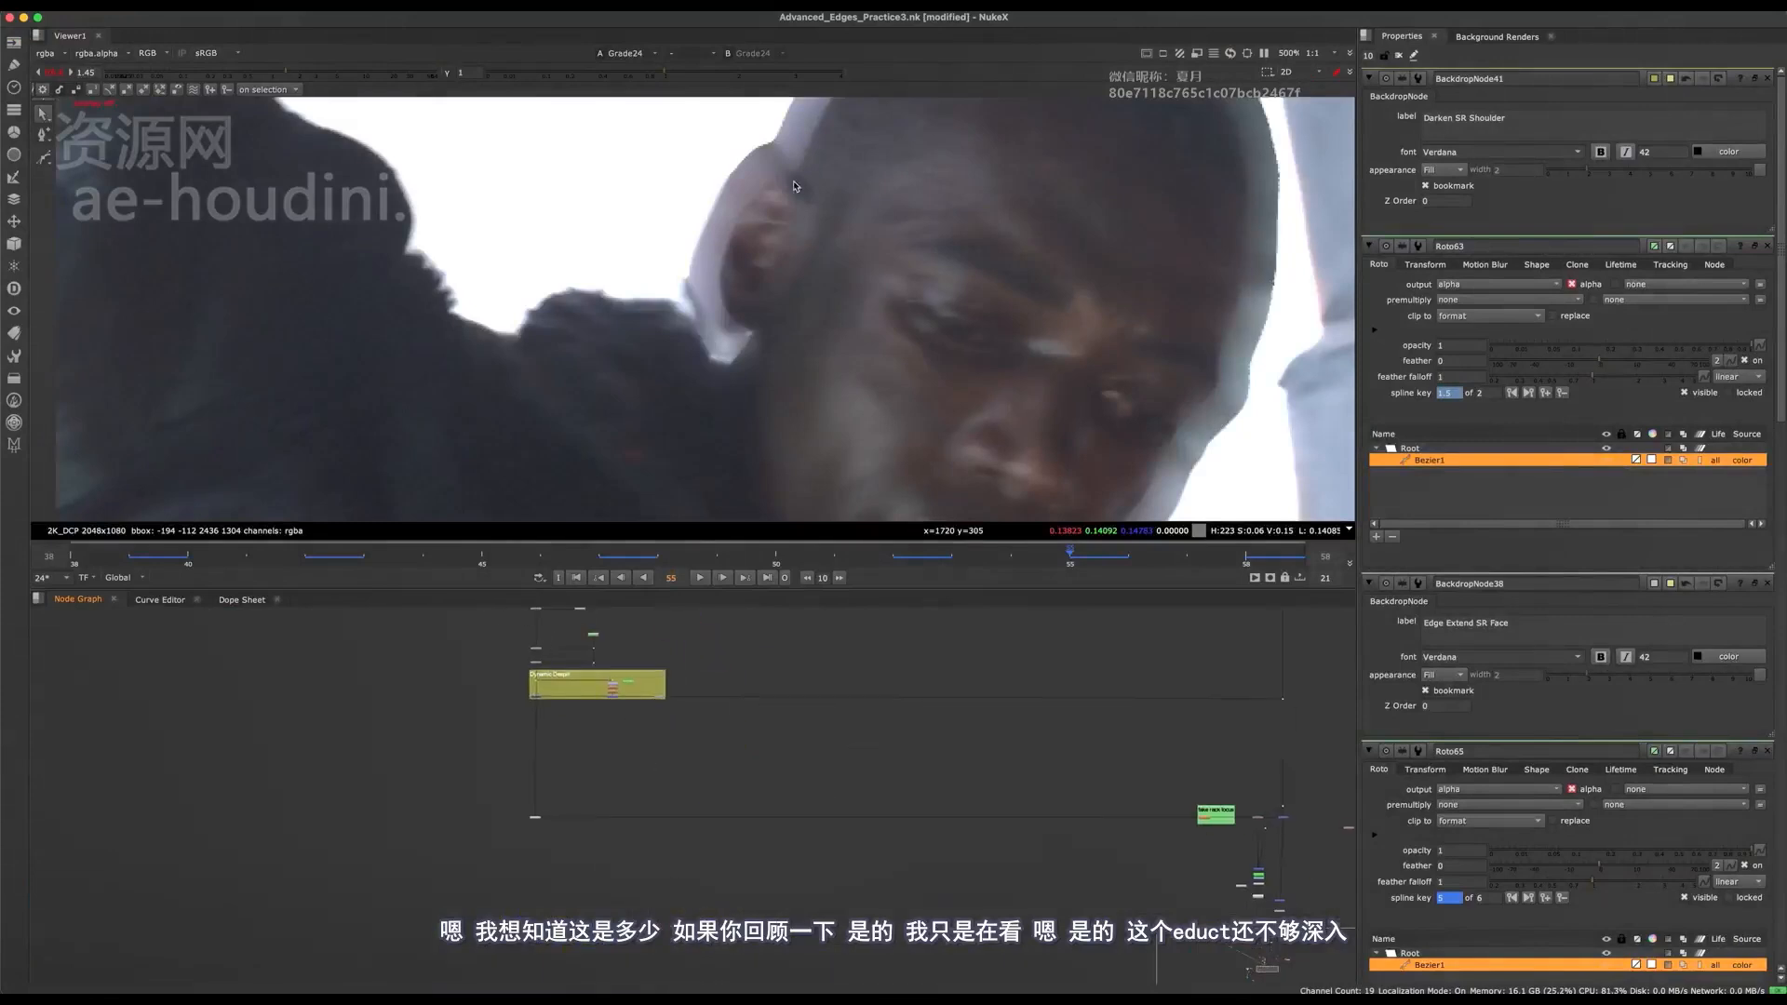
Paste a copy of the edge push node below the Edge Extend SR Face backdrop, feed it from that backdrop's dot, and view its output.
middle_click_drag(690, 626, 704, 954)
scroll(607, 800, "up", 5)
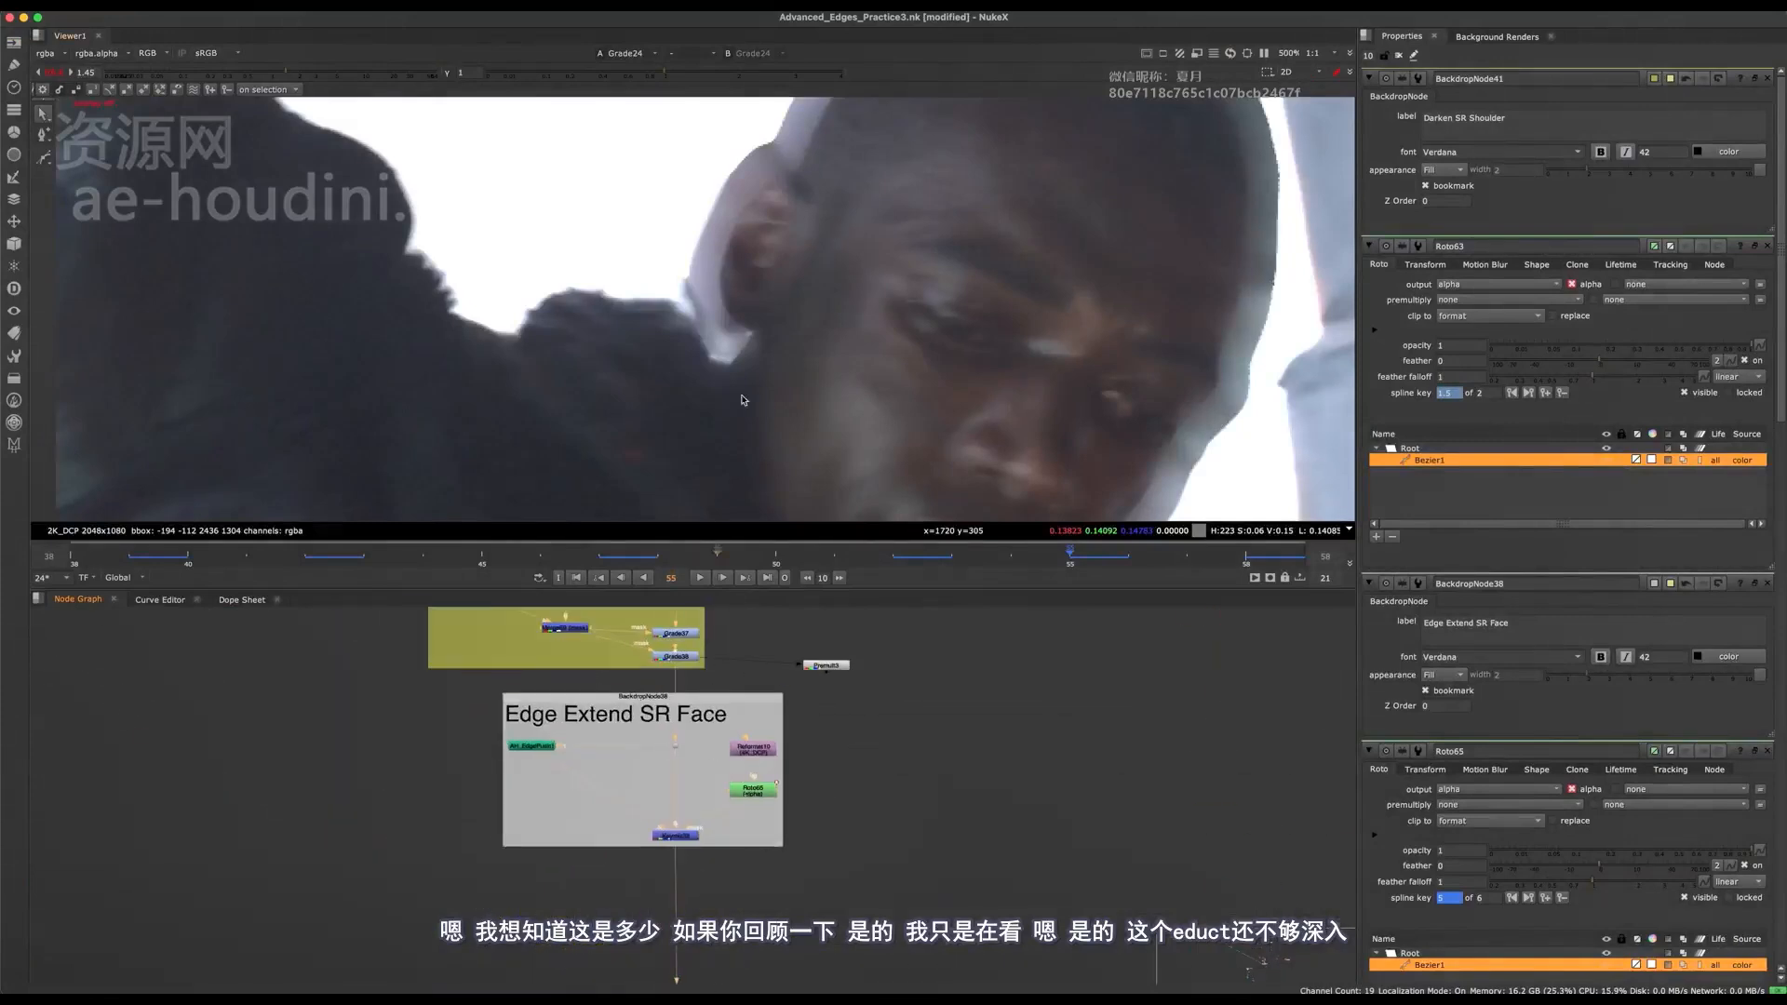
middle_click_drag(753, 197, 756, 242)
middle_click_drag(597, 789, 588, 746)
scroll(589, 746, "up", 2)
key("ctrl+v")
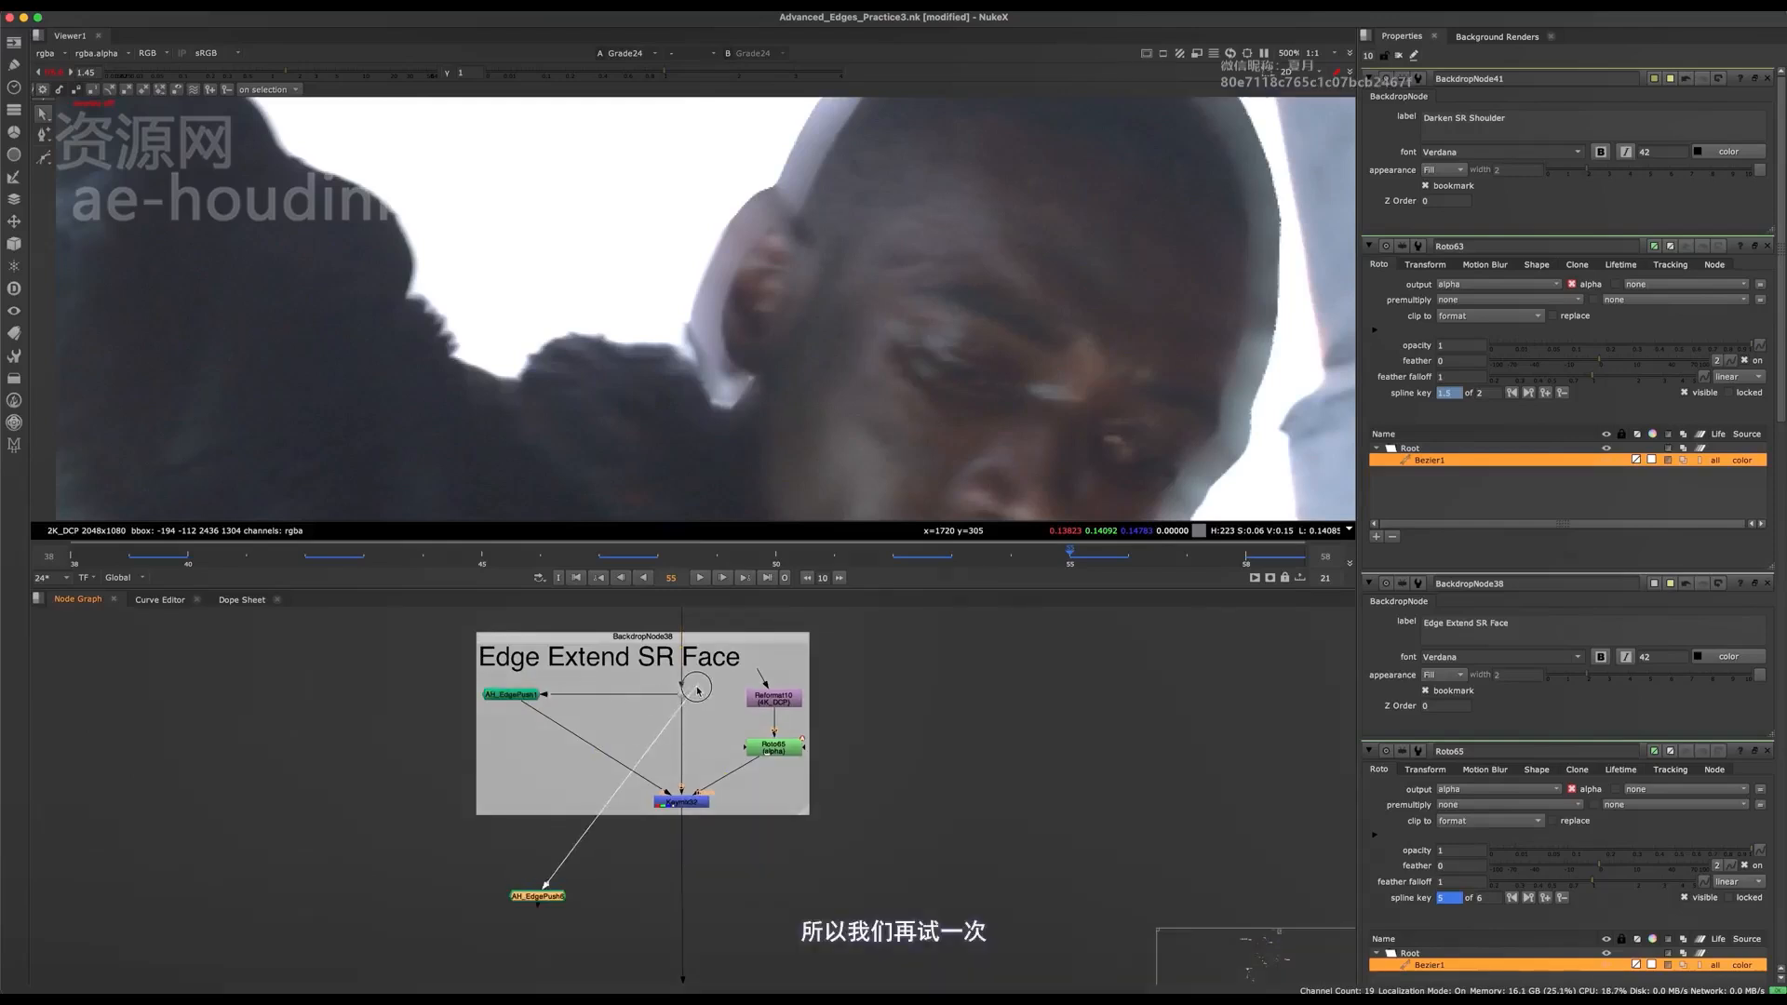
left_click_drag(683, 696, 681, 695)
key("1")
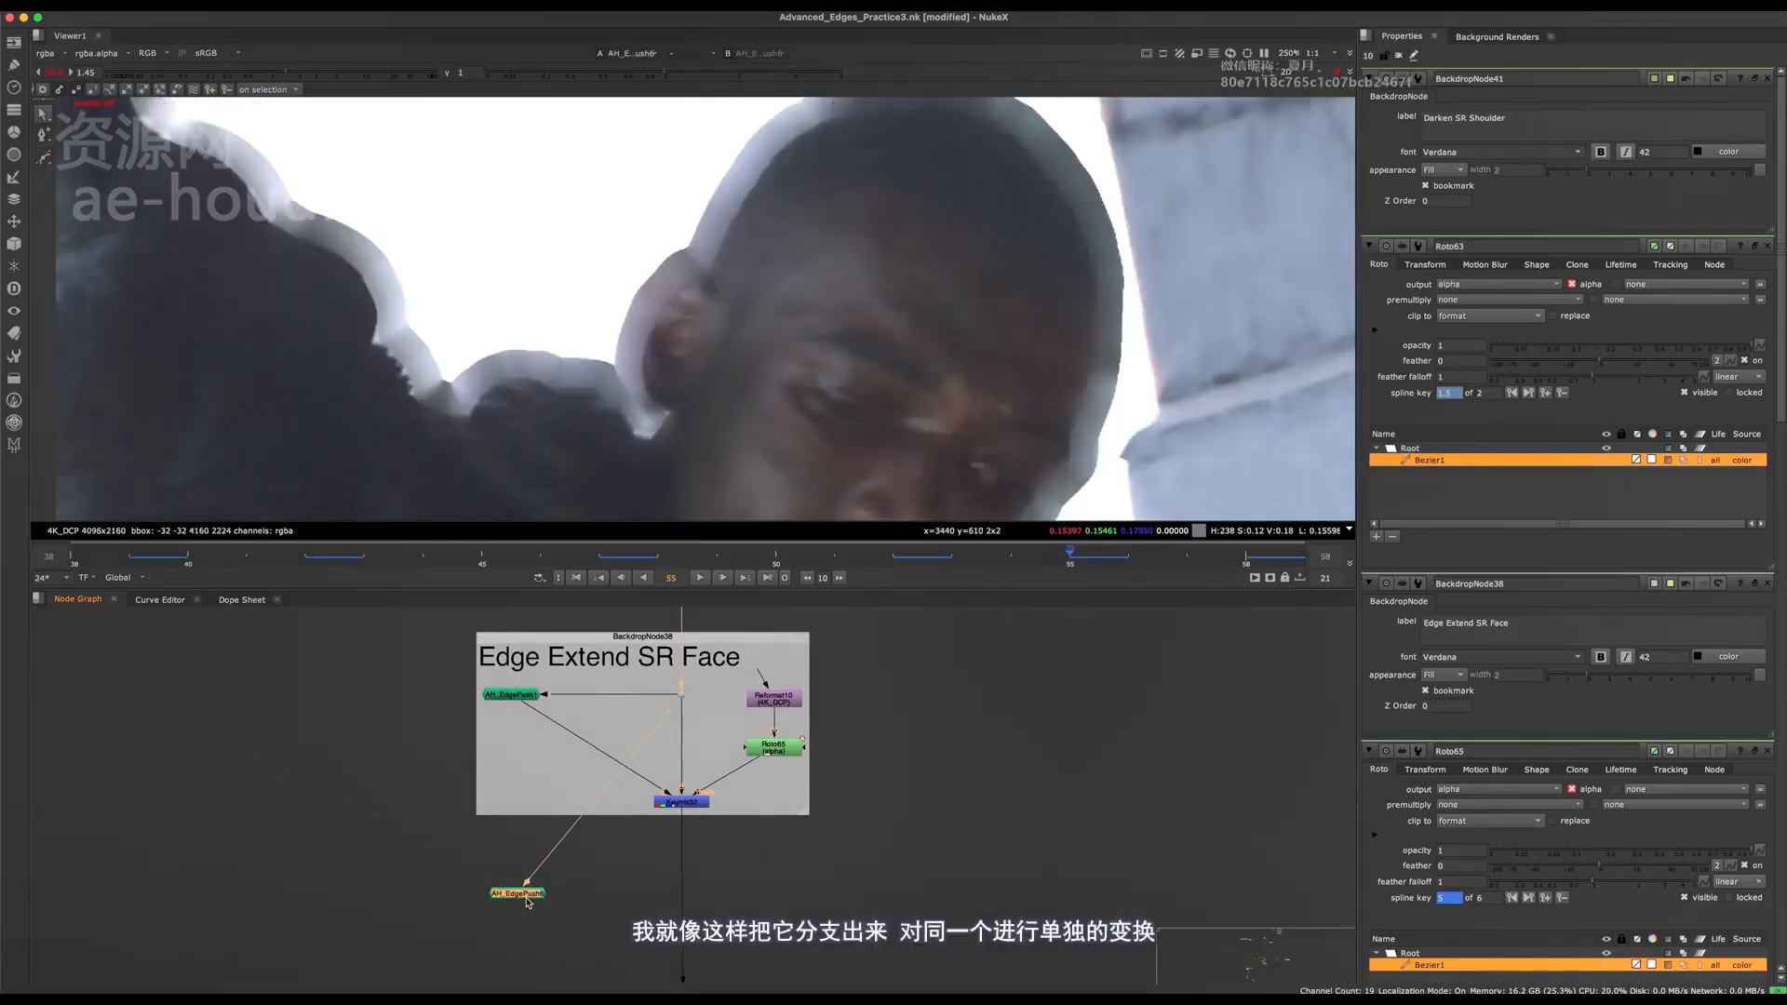
Set the Erode Amount of the copied AH_EdgePush node to -3.5 while comparing the ear edge.
double_click(522, 895)
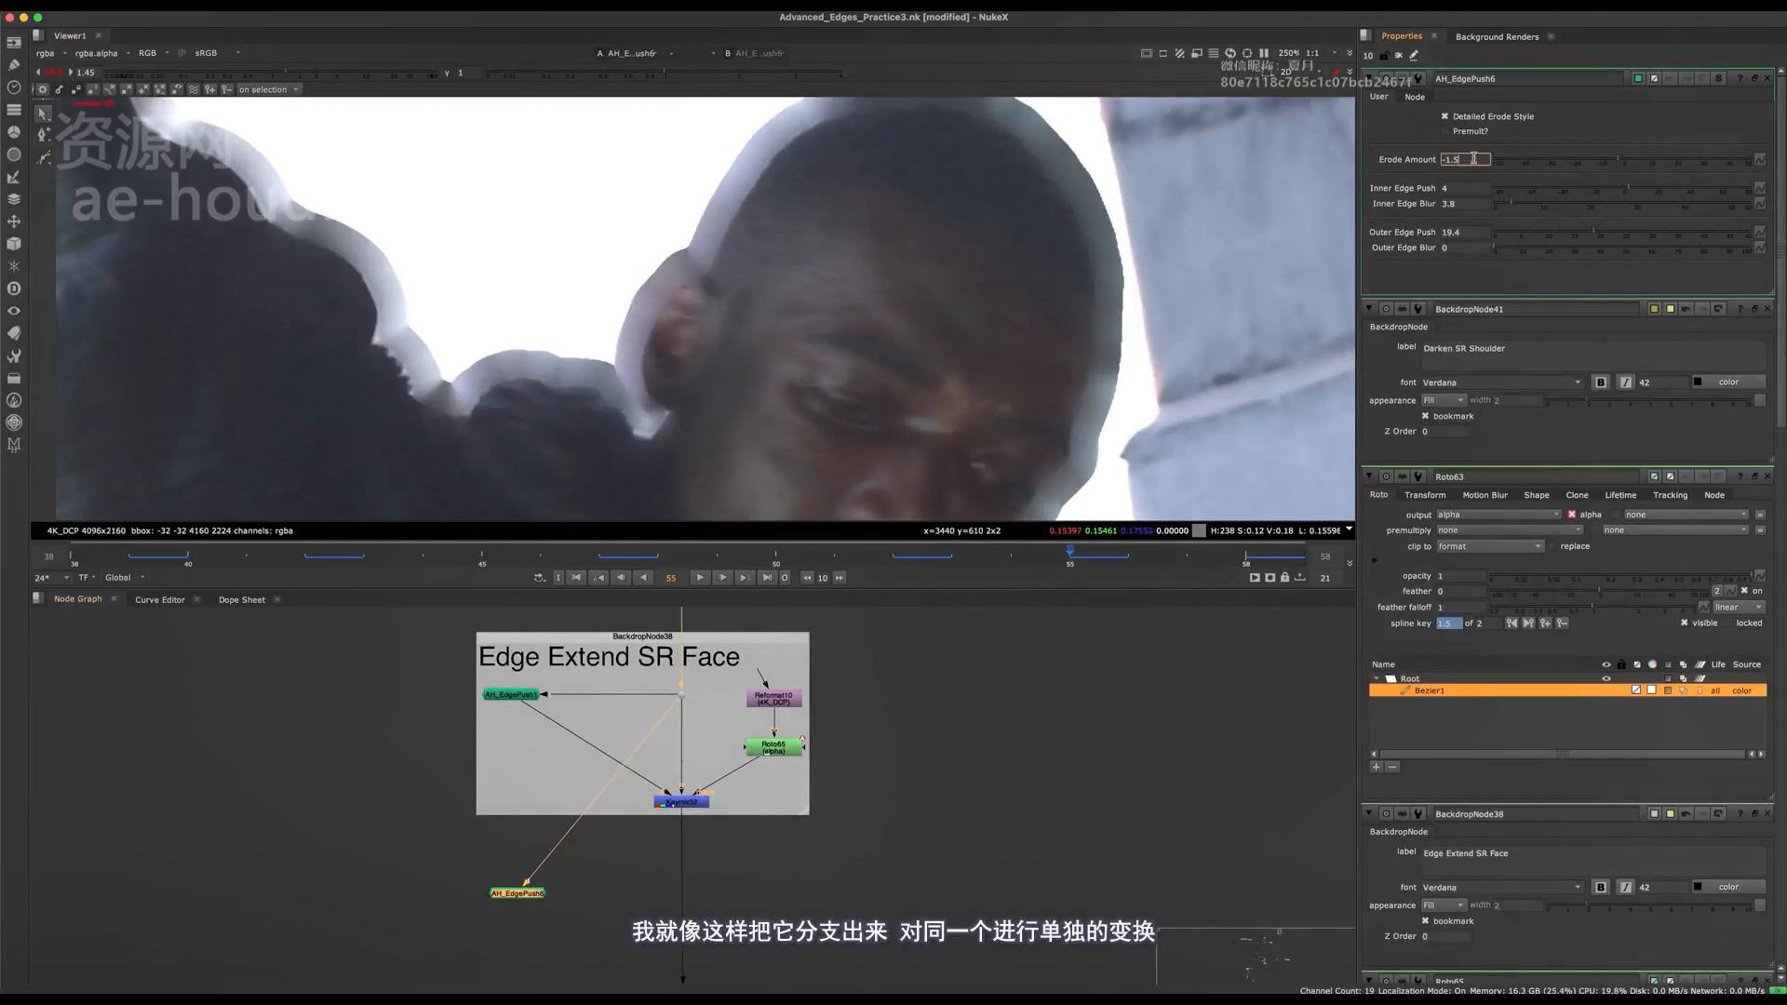
key("Down")
key("Down")
key("Down")
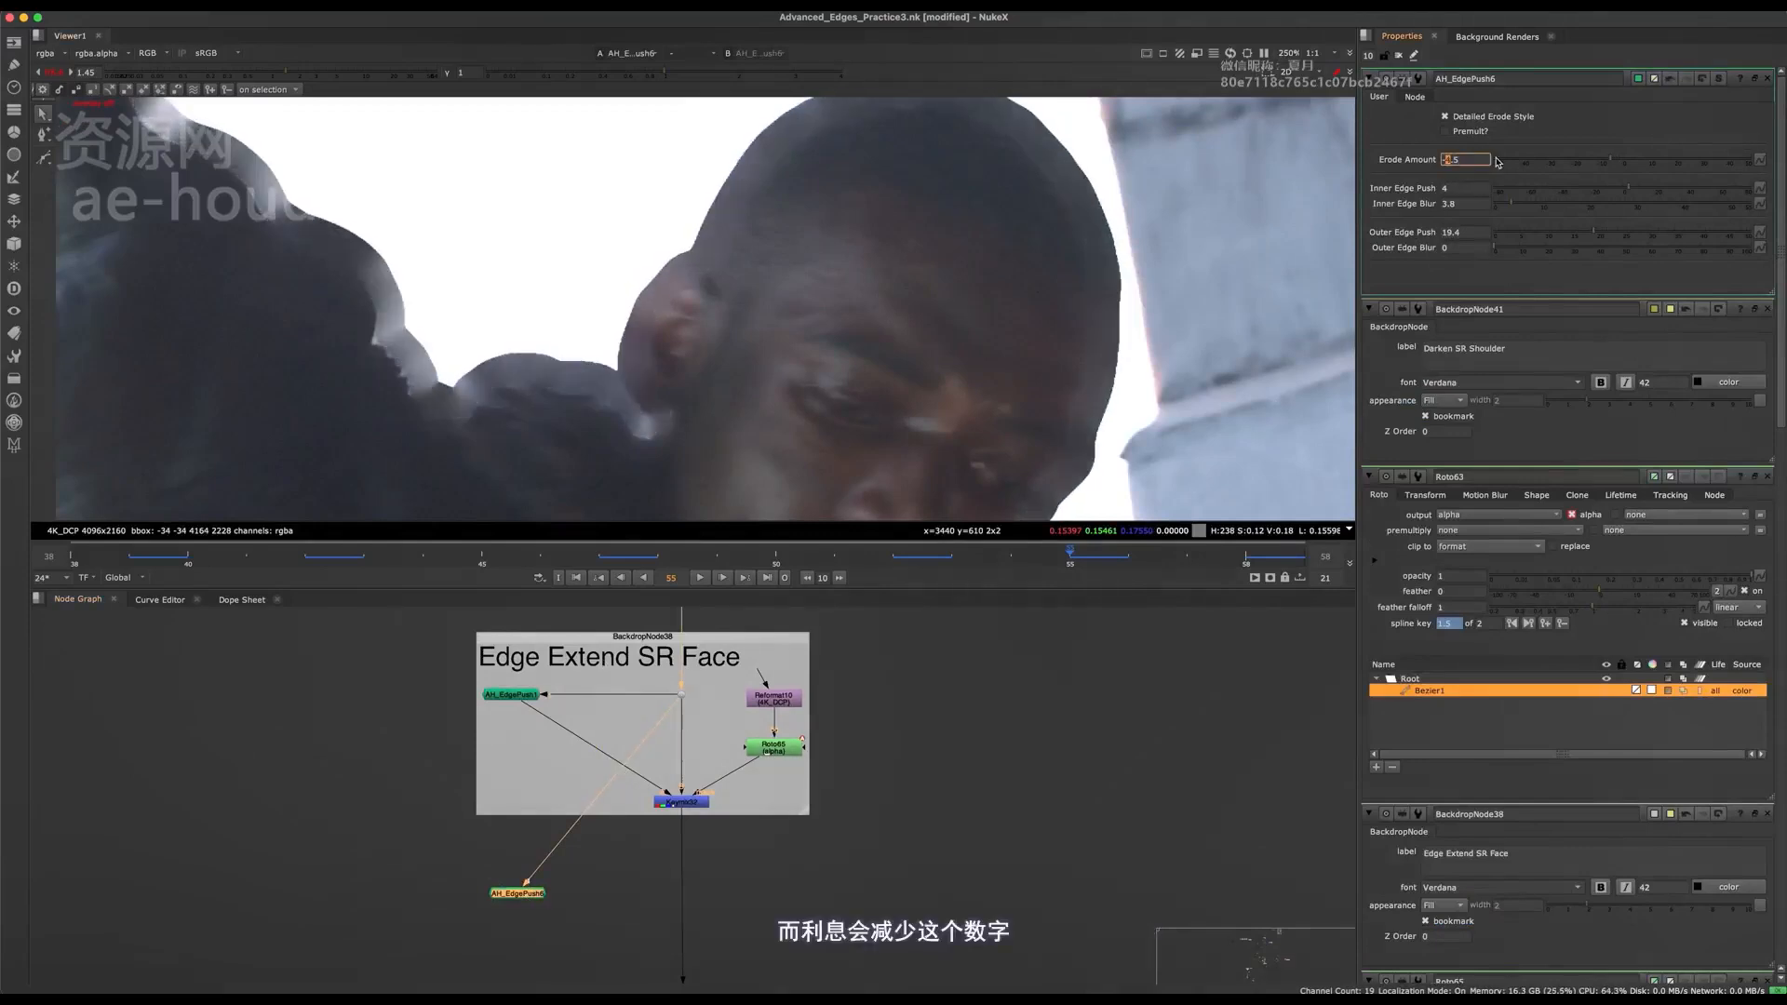
key("Up")
key("Up")
key("Up")
key("Down")
key("Down")
key("Down")
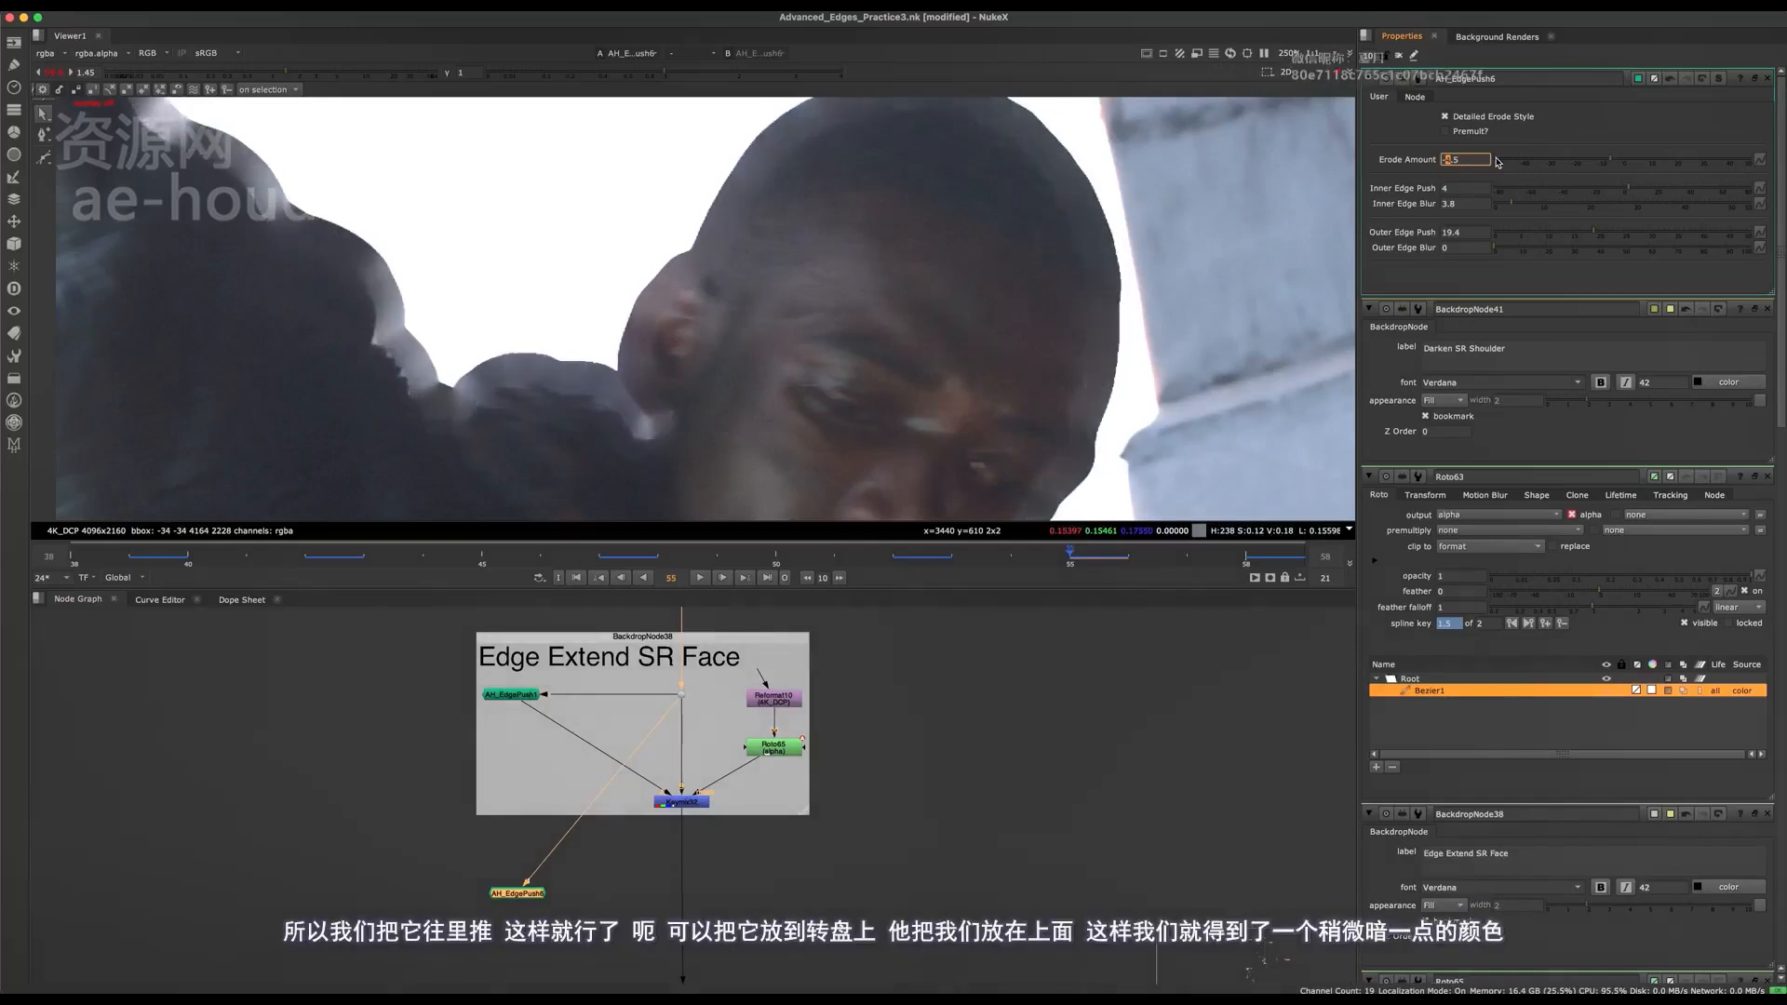
key("Down")
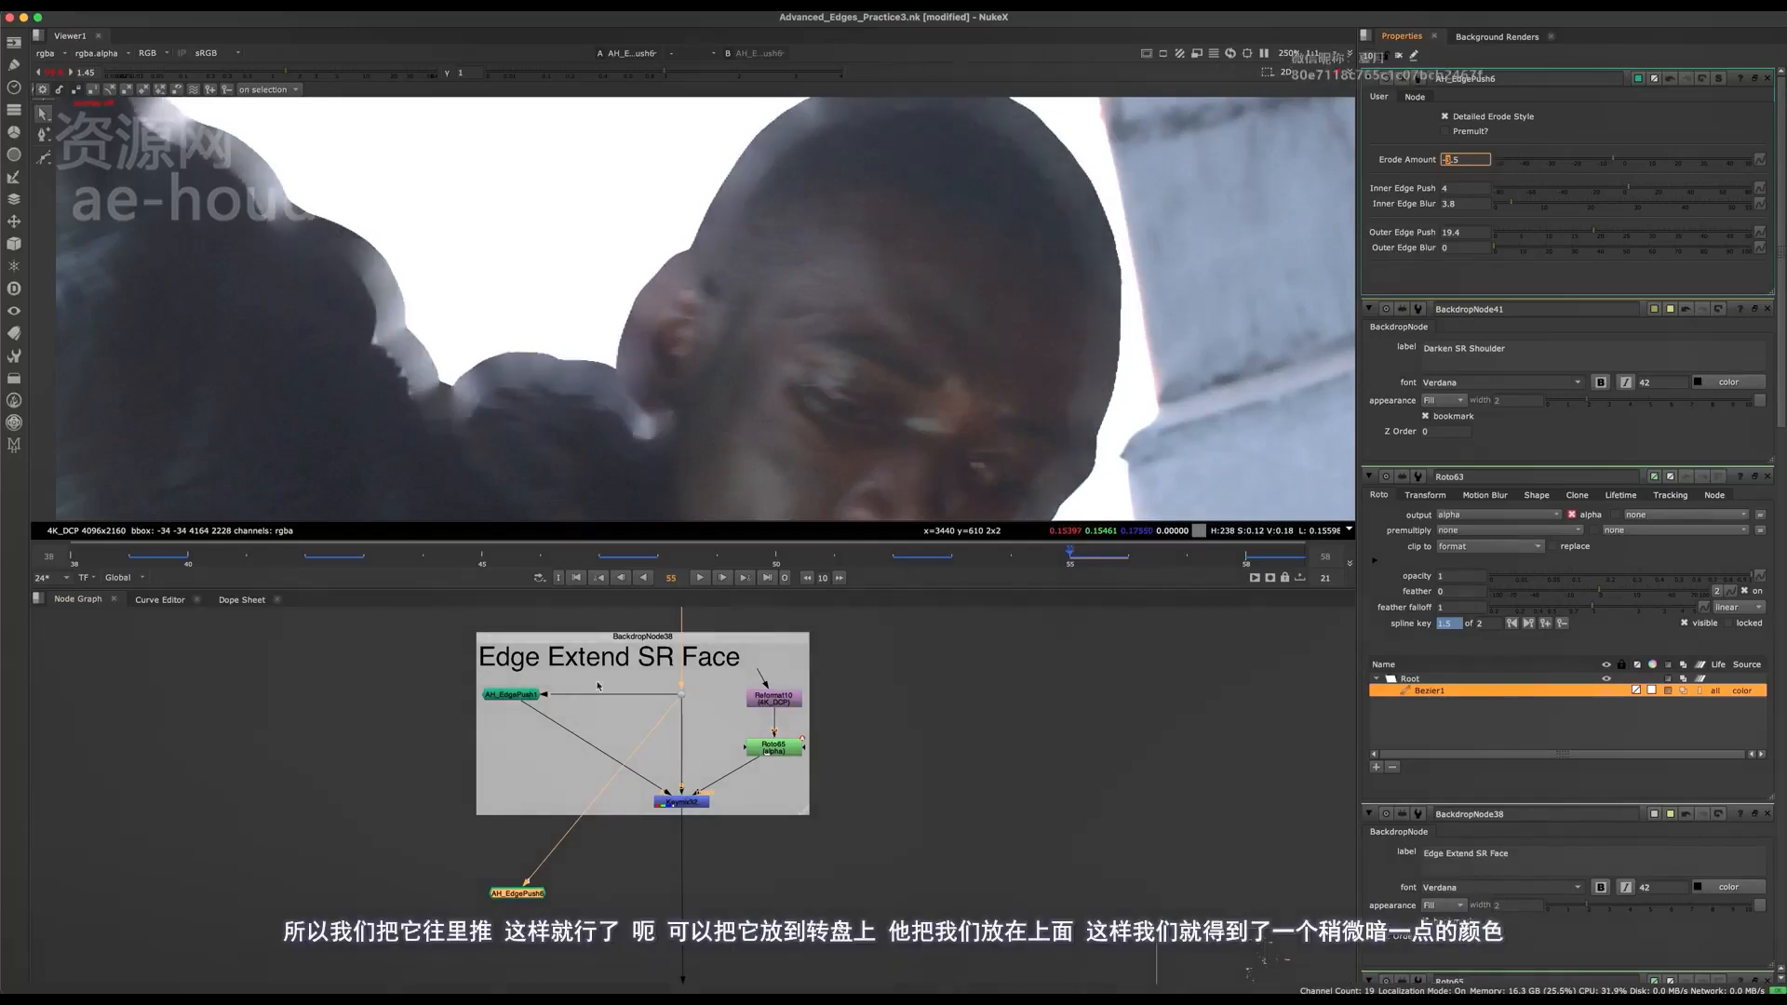
Add a Keymix after AH_EdgePush6 and insert it into the main pipe below Keymix32.
middle_click_drag(562, 789, 622, 705)
scroll(631, 839, "up", 3)
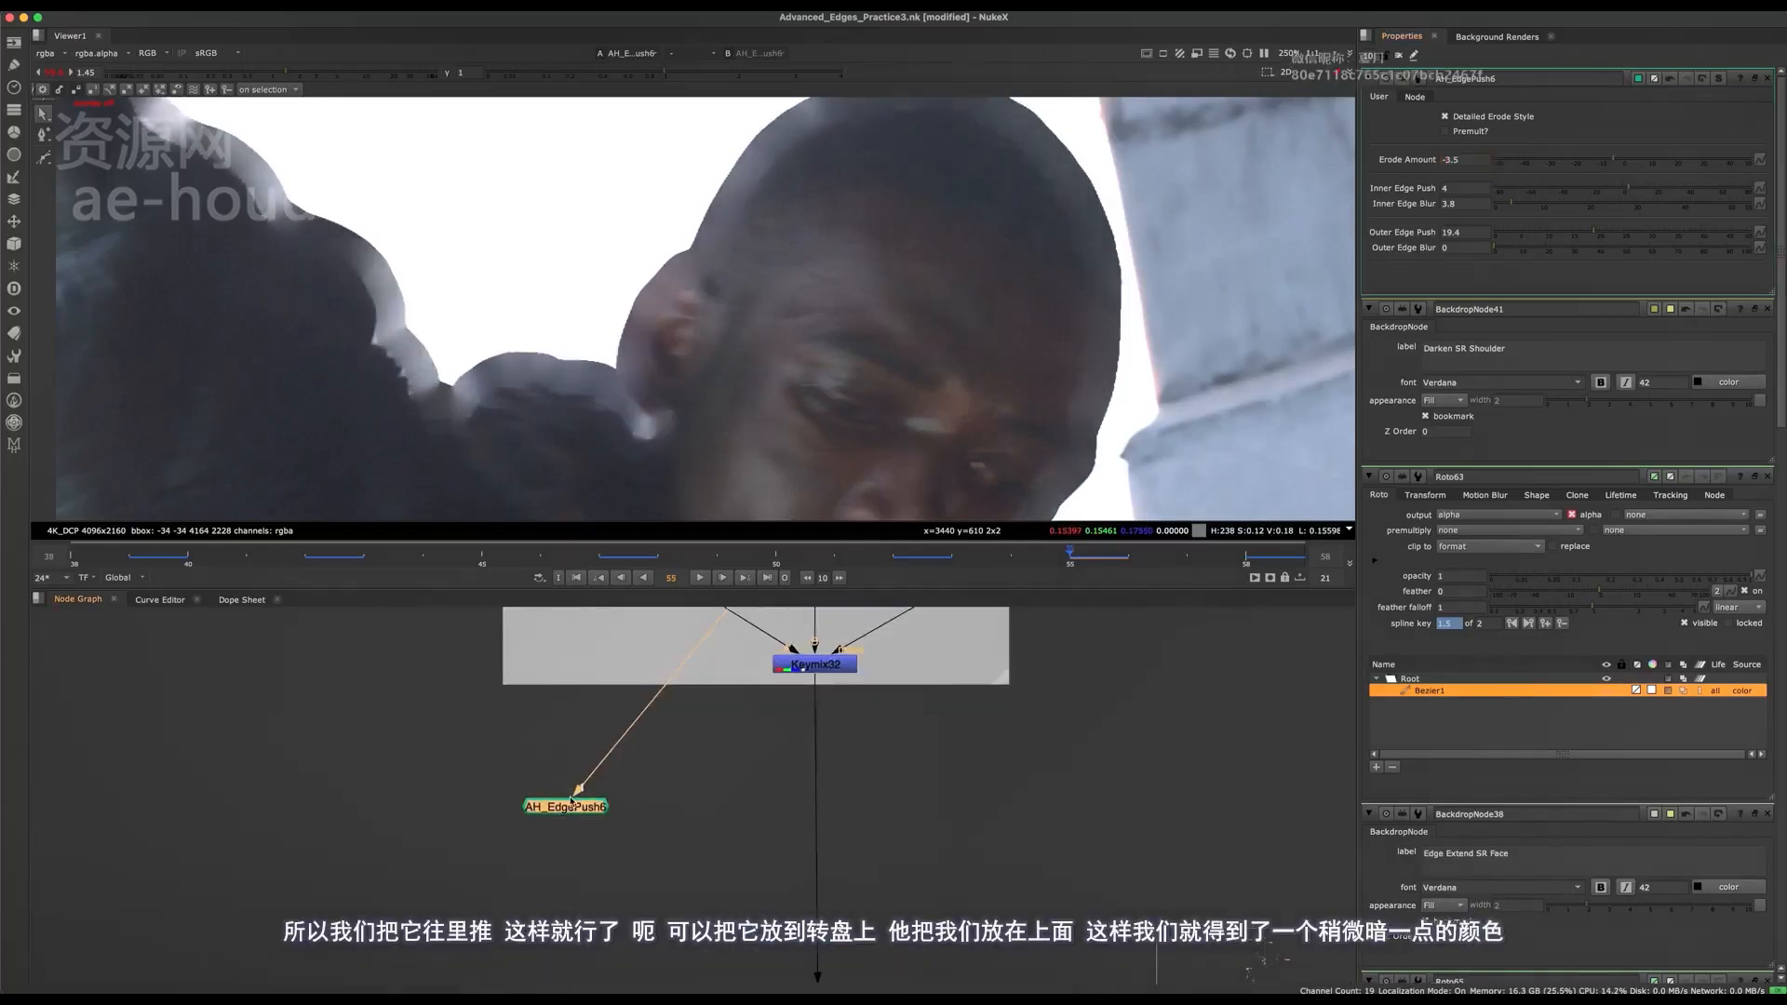
key("Tab")
type("ke")
key("Return")
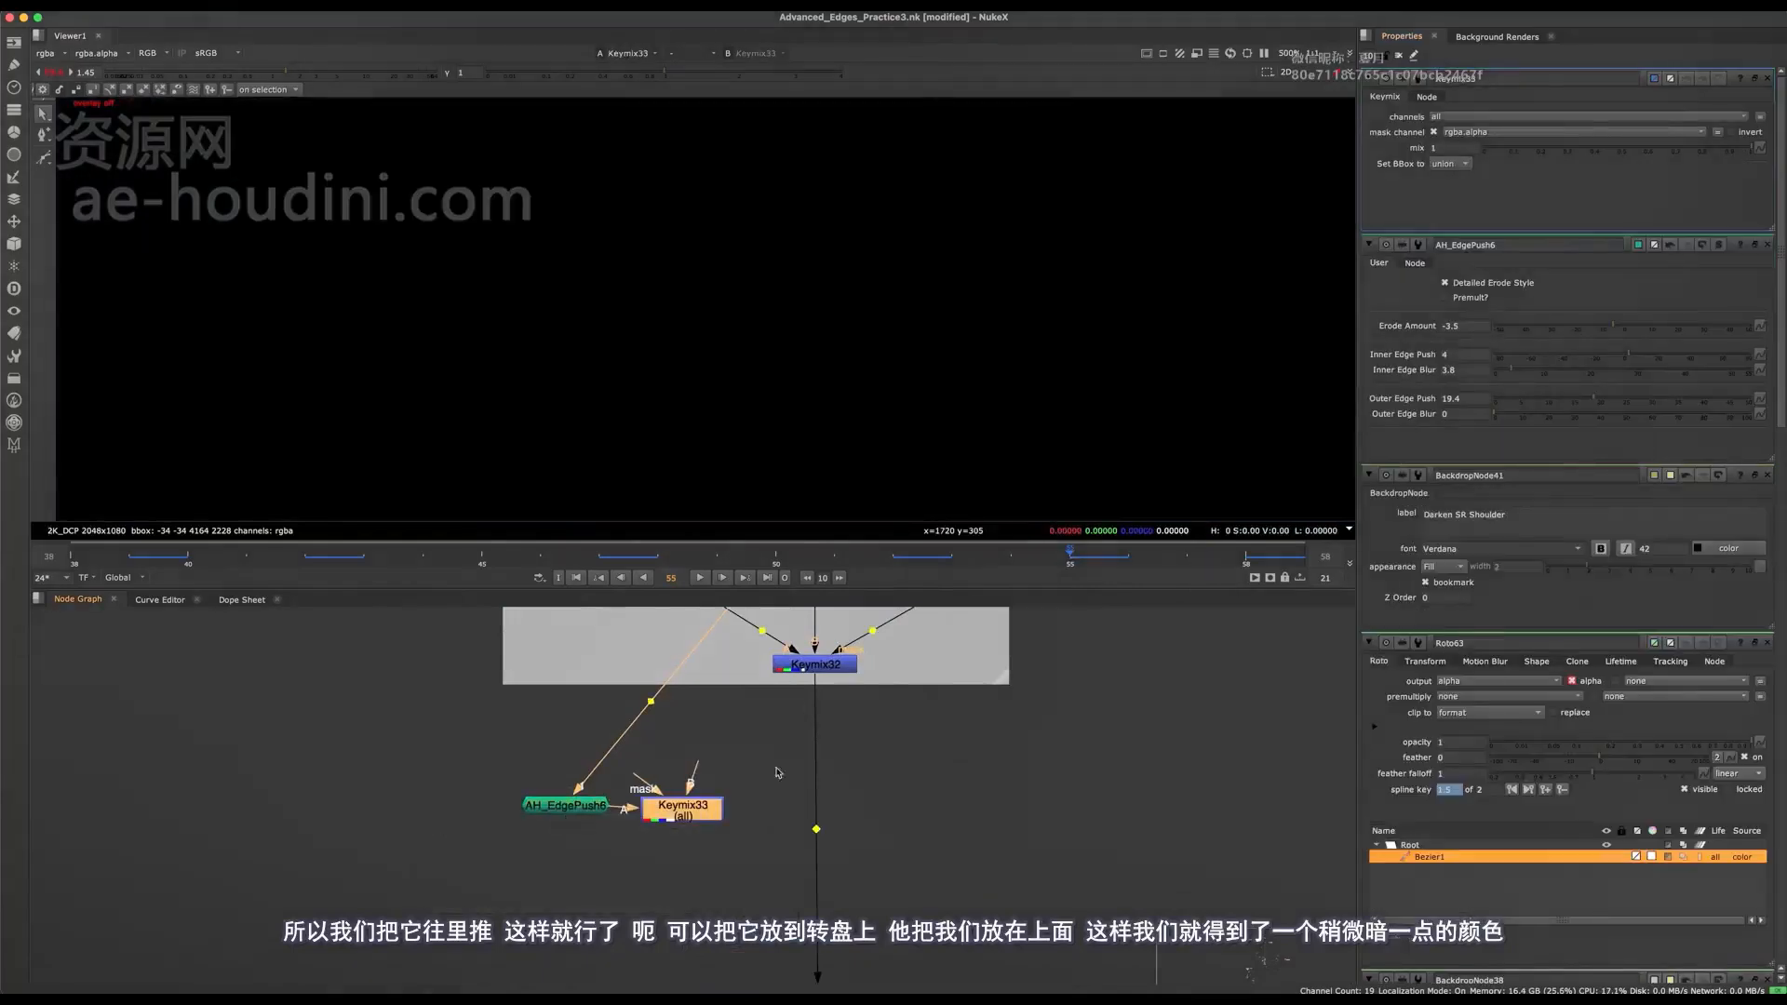
left_click_drag(682, 808, 814, 829)
Paste a 4K_DCP Reformat beside Keymix33, add a Roto beneath it, and connect it as the Keymix mask.
key("space")
left_click(966, 738)
key("super+v")
mouse_move(778, 810)
left_mouse_down()
mouse_move(868, 795)
mouse_move(779, 800)
left_mouse_up()
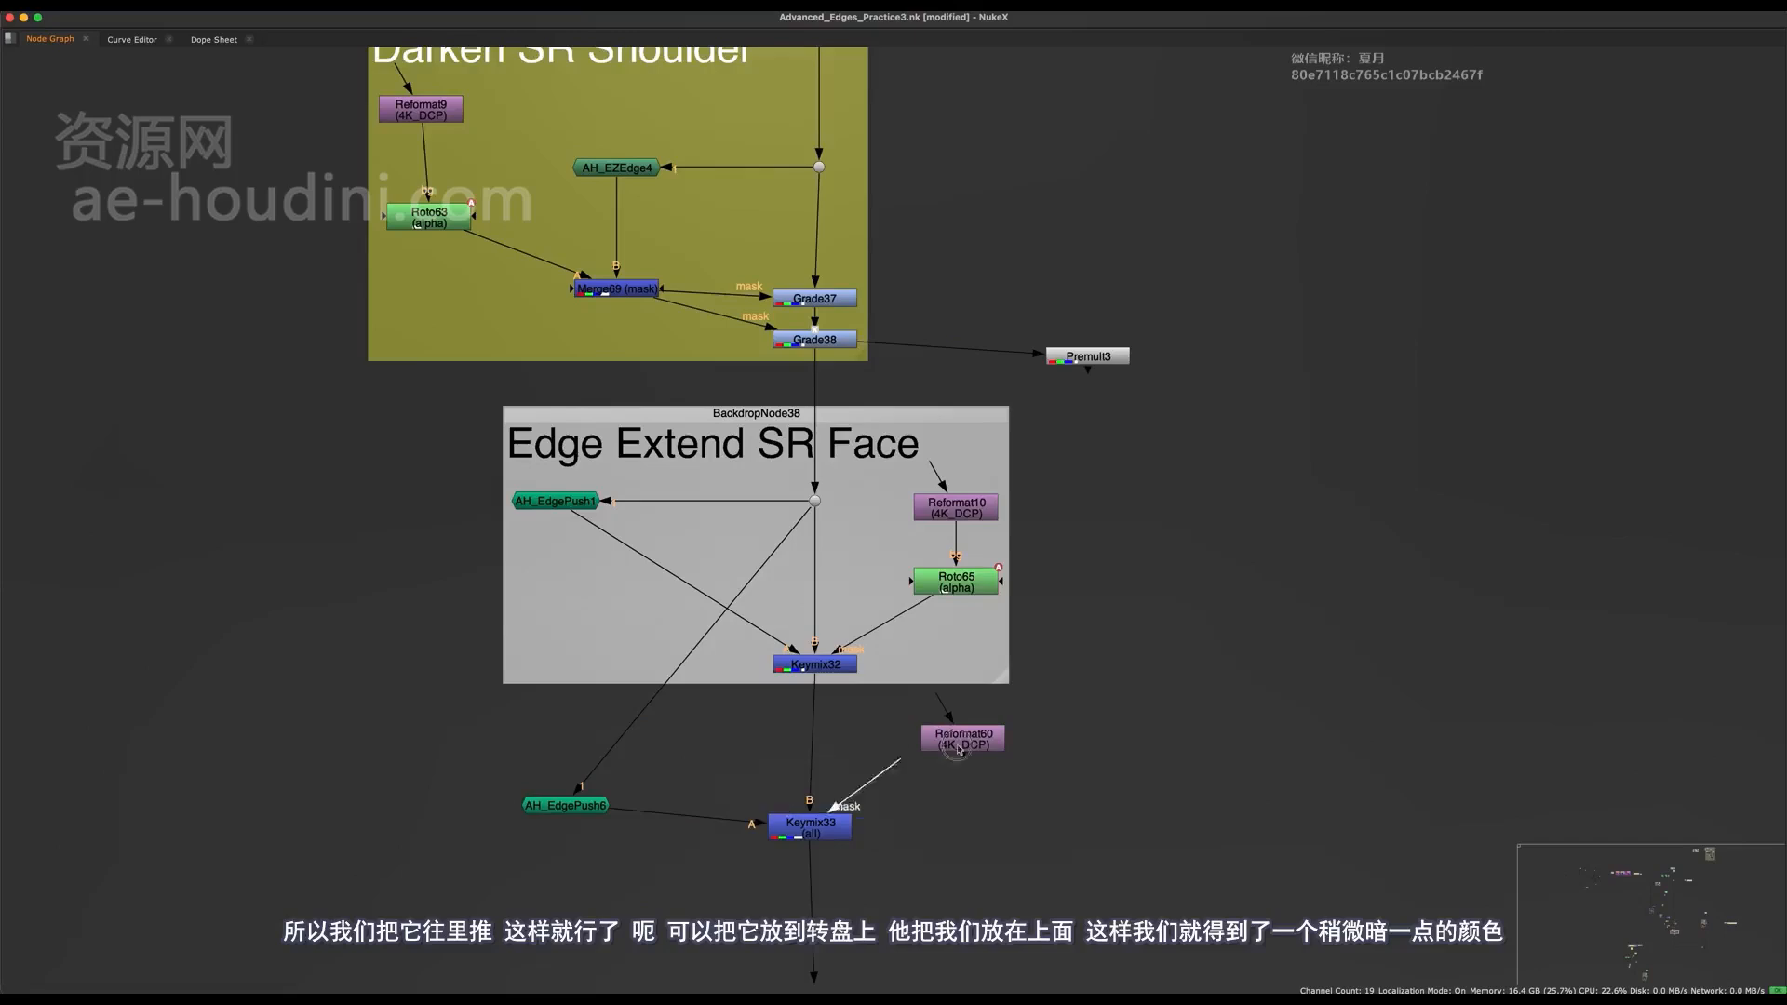
left_click(959, 749)
scroll(959, 749, "up", 3)
key("o")
key("space")
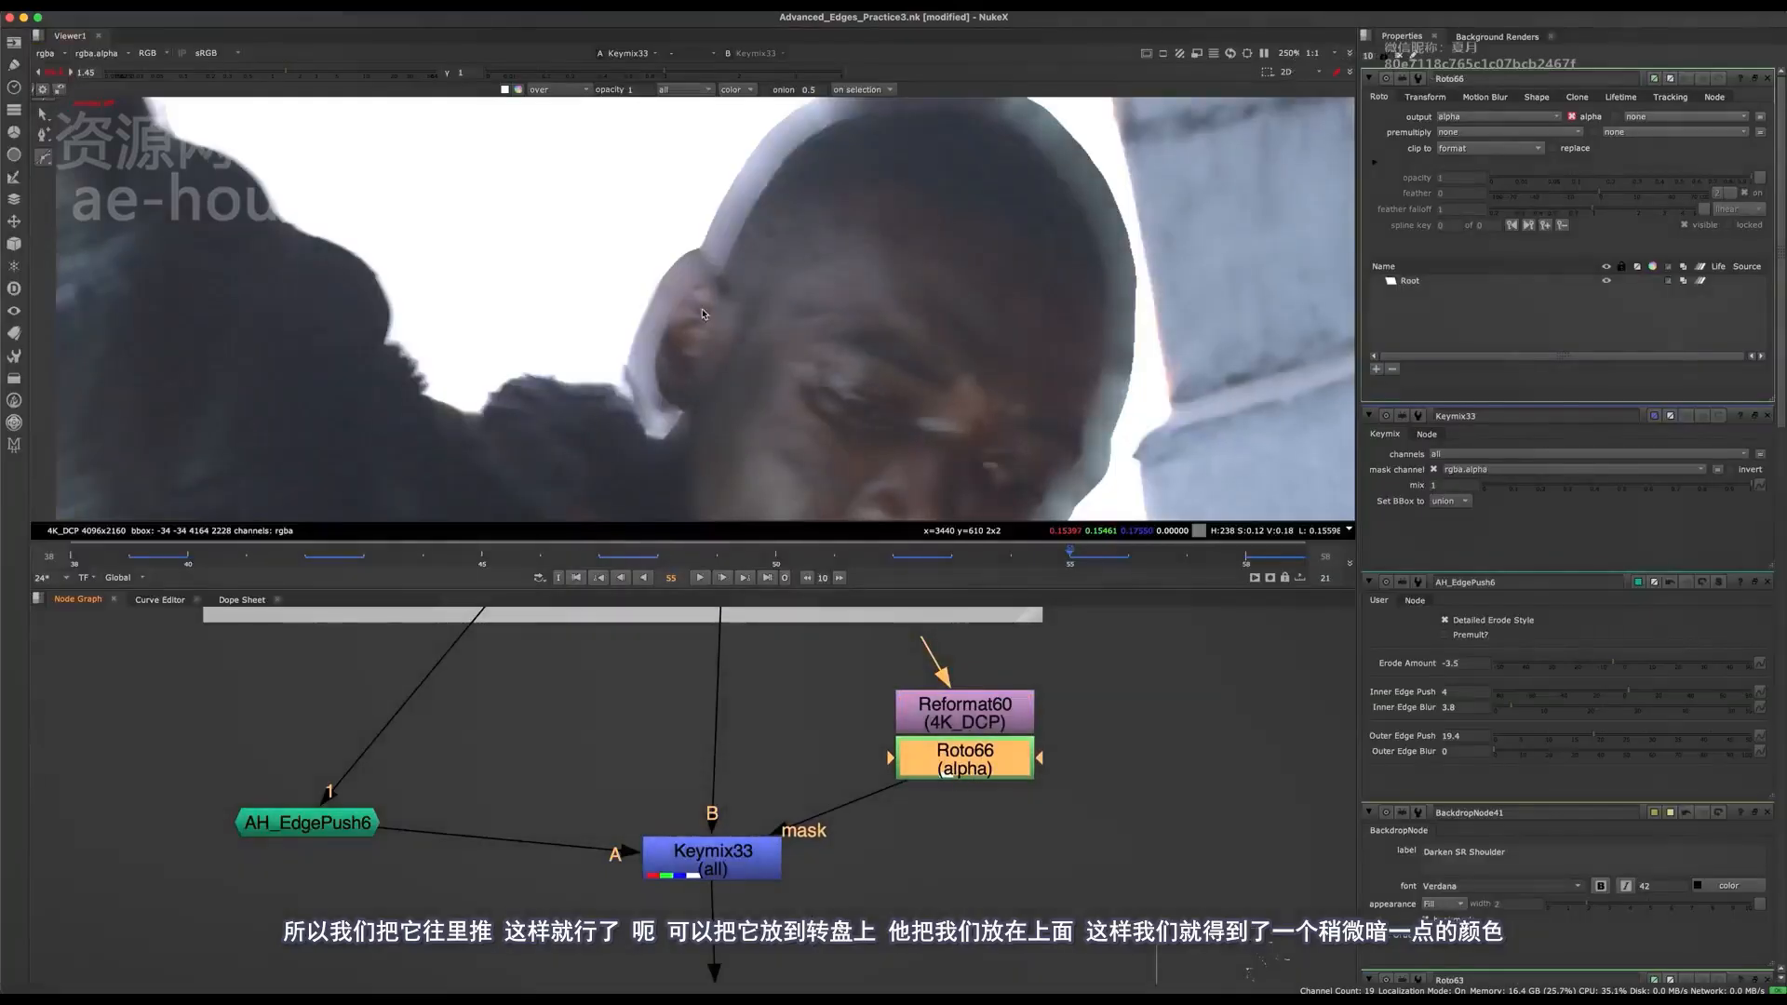
Draw a closed roto shape around the ear and side of the head, feather it outwards, and save the script.
scroll(621, 411, "down", 3)
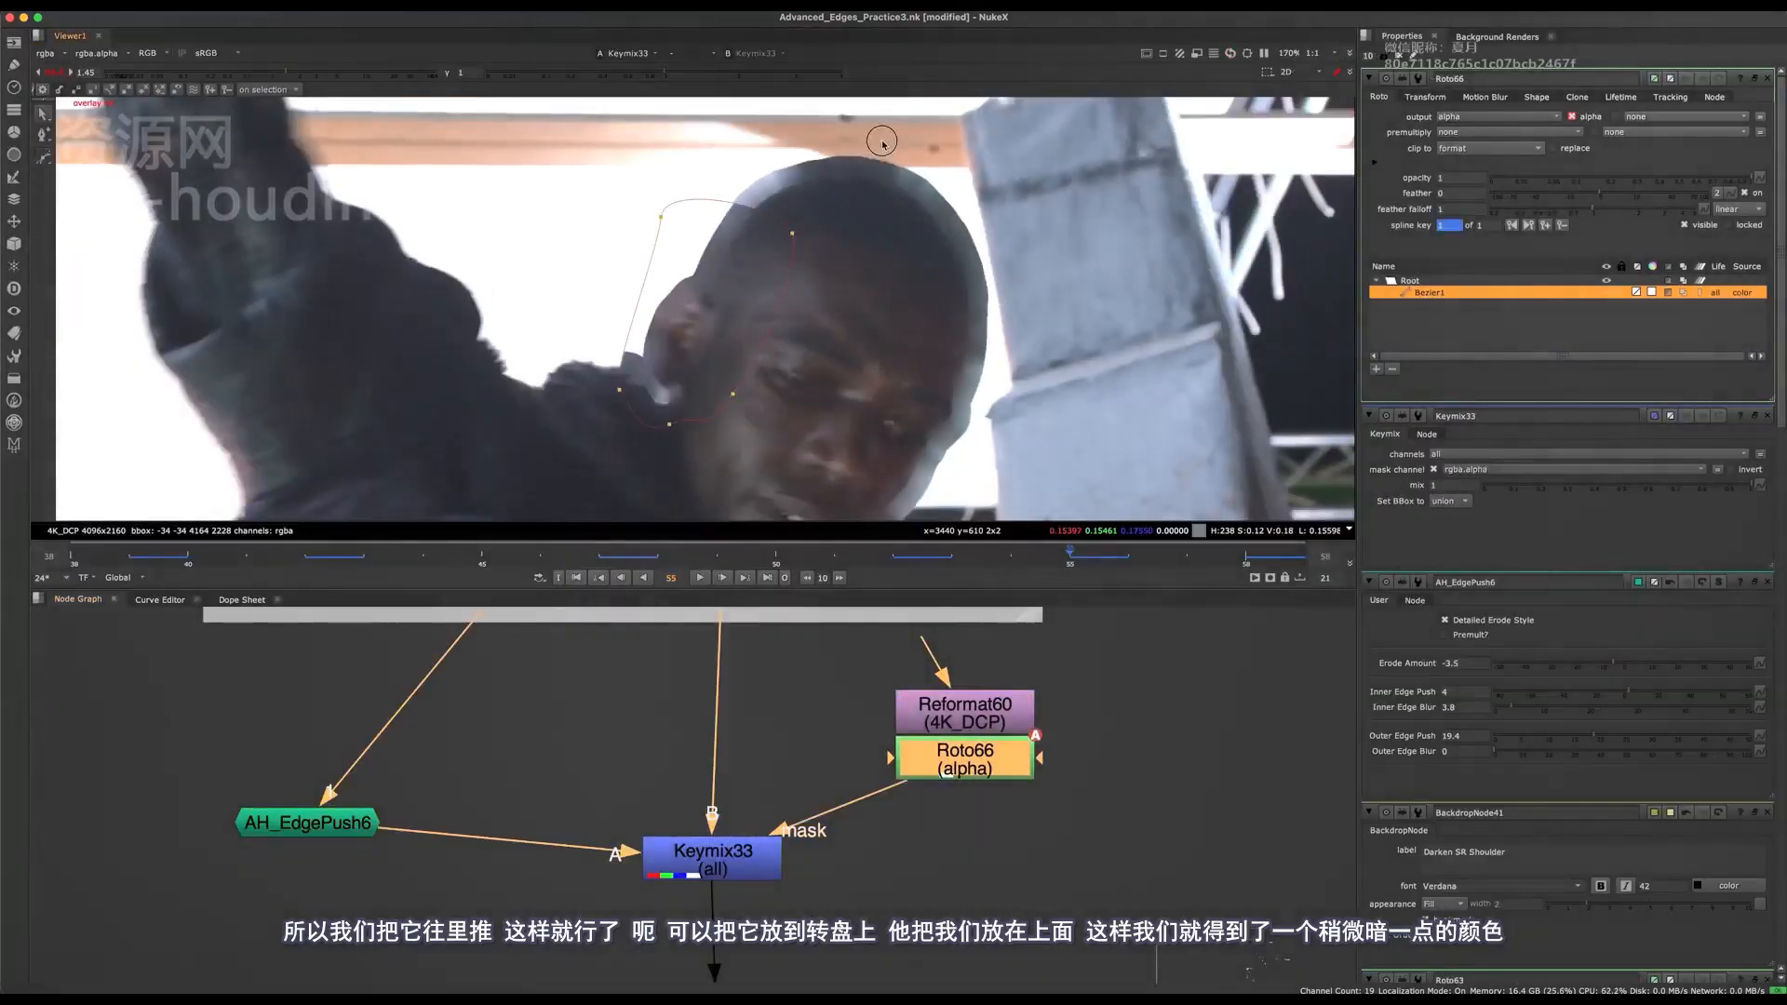
key("e")
key("e")
key("e")
left_click(862, 265)
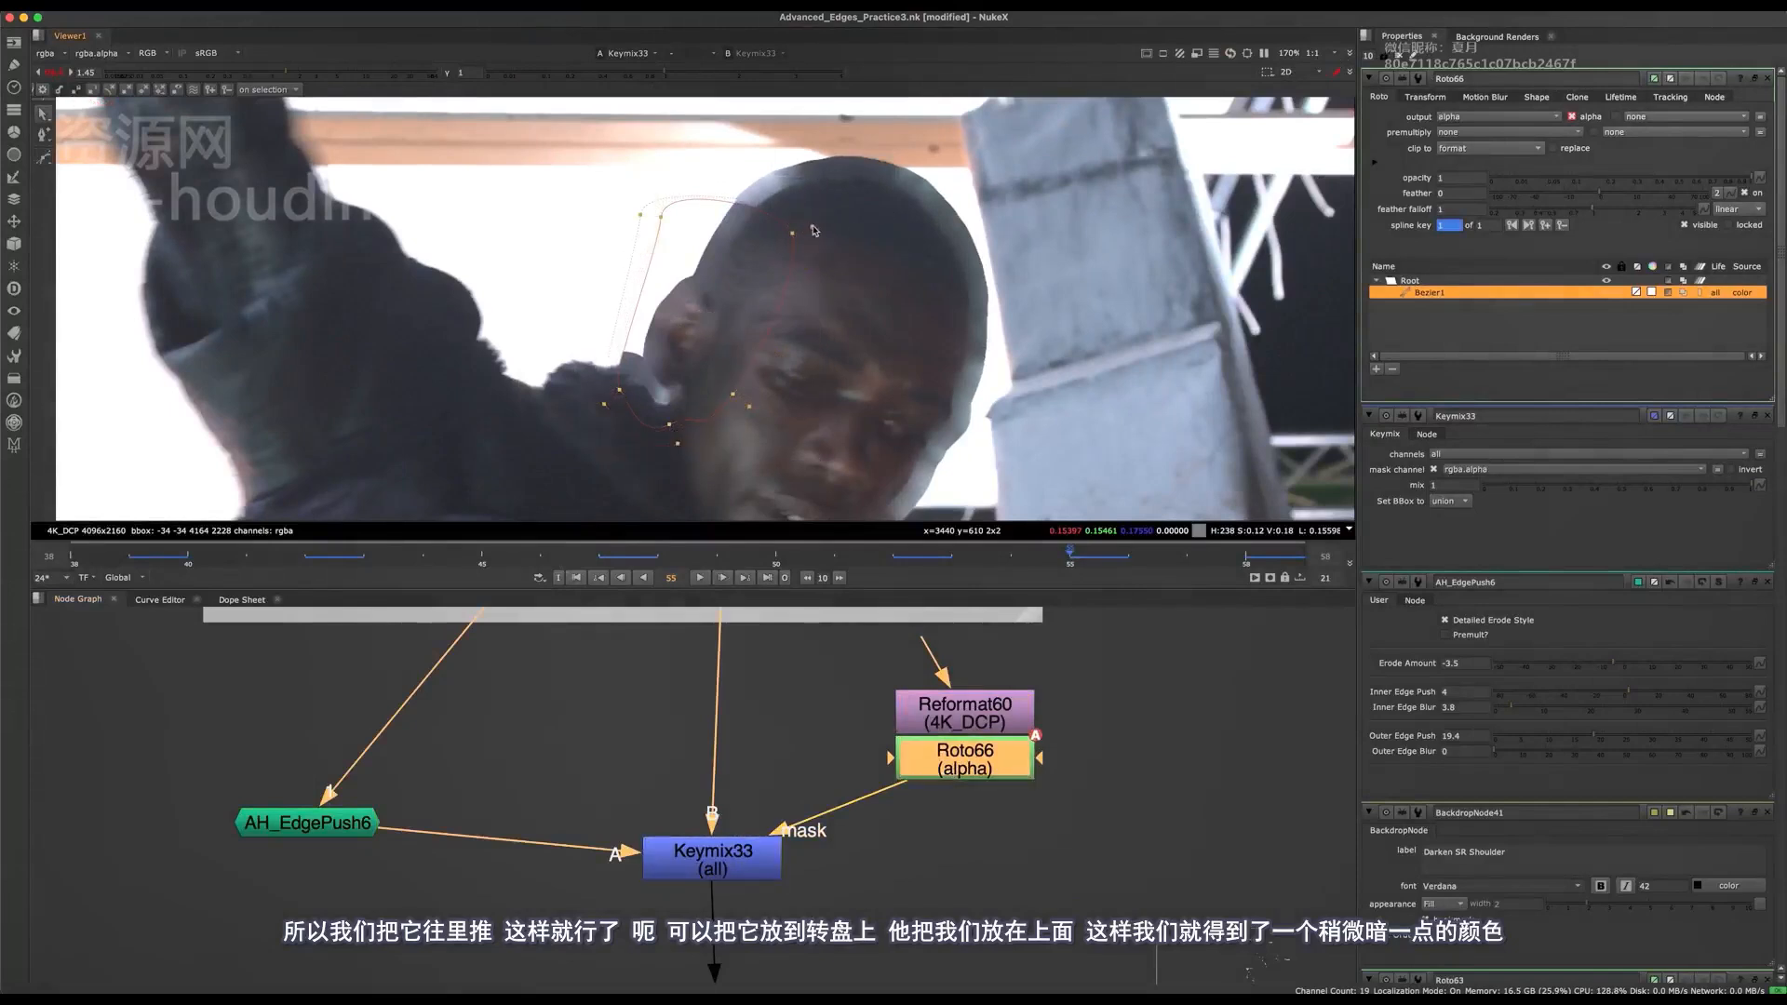
left_click_drag(811, 227, 828, 179)
key("ctrl+s")
View the Merge35 composite and toggle Keymix33 to compare the ear edge in close-up.
scroll(614, 823, "down", 10)
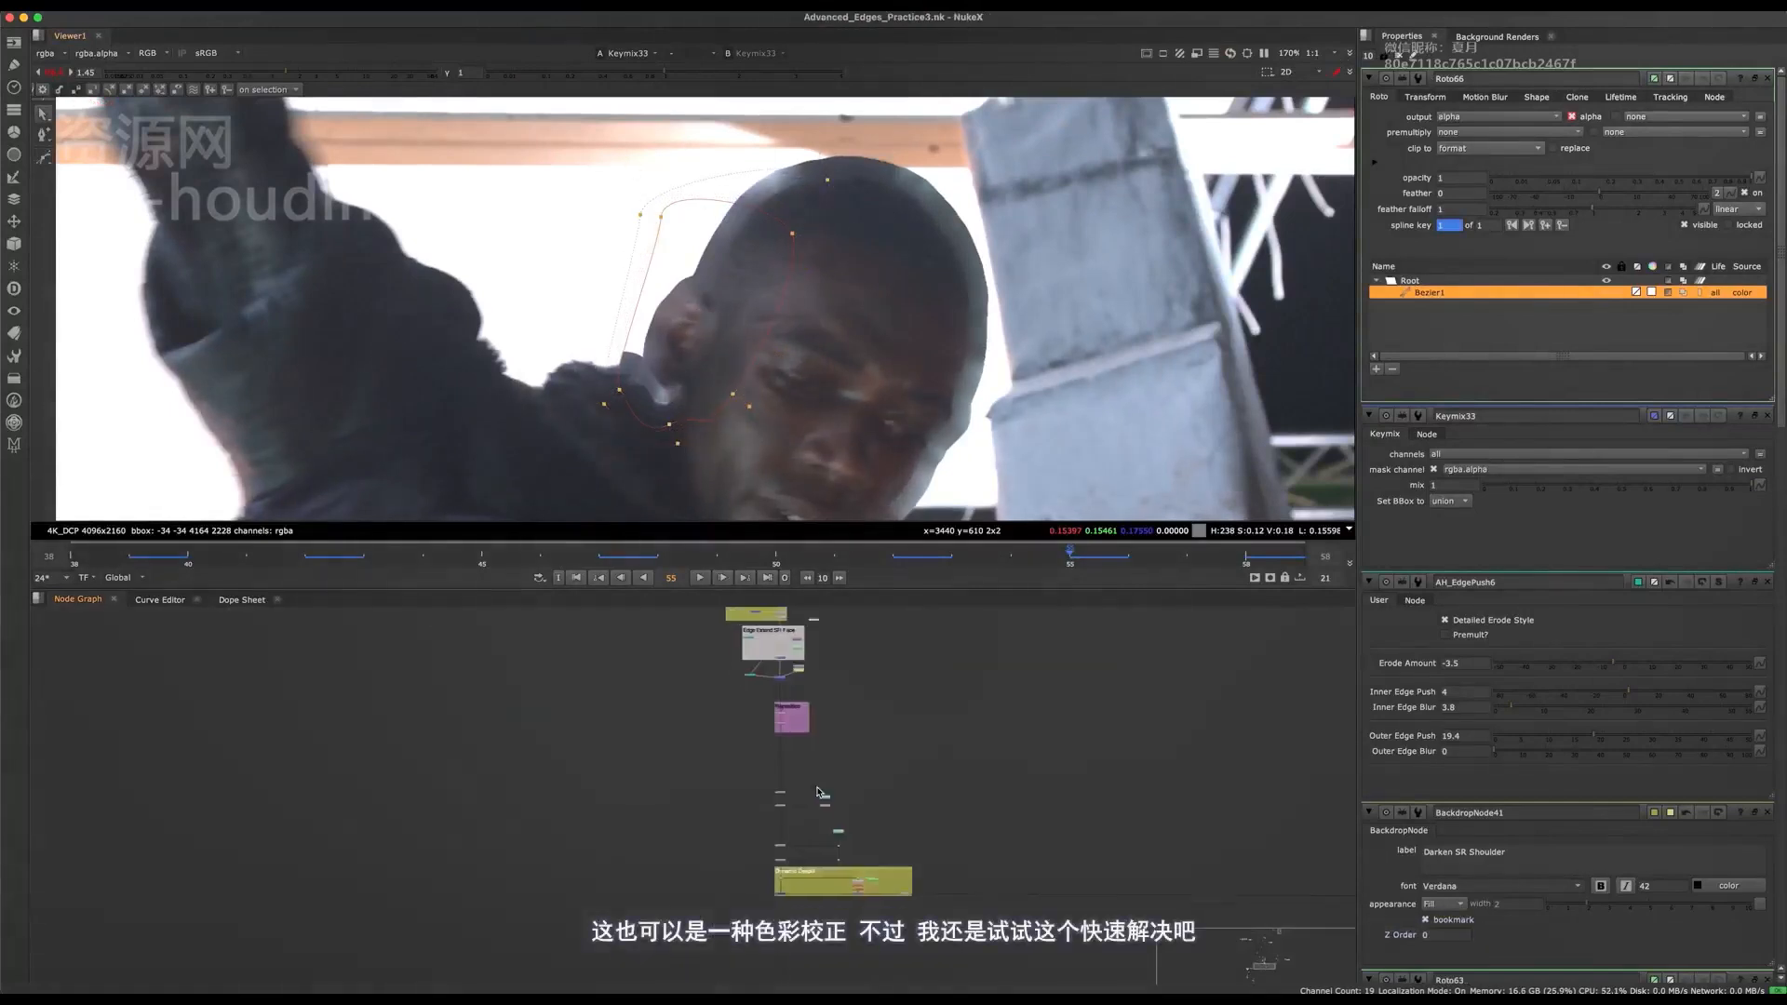
scroll(1055, 838, "up", 8)
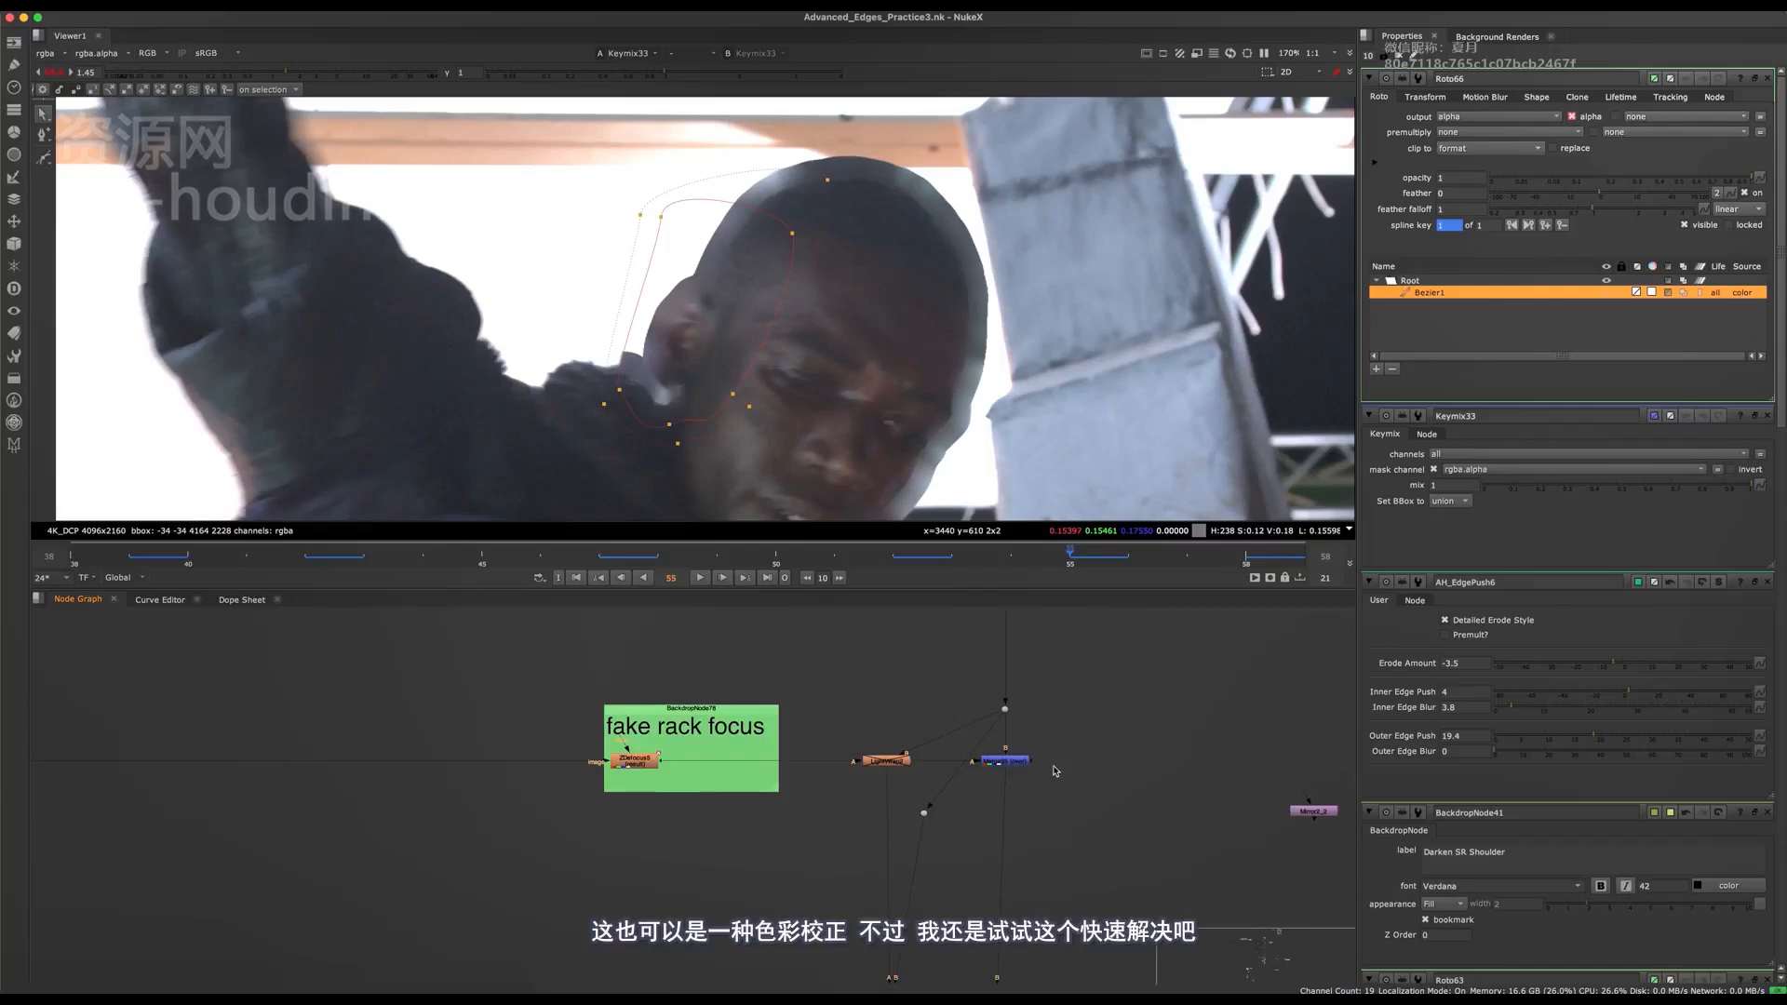
key("1")
scroll(1036, 777, "up", 5)
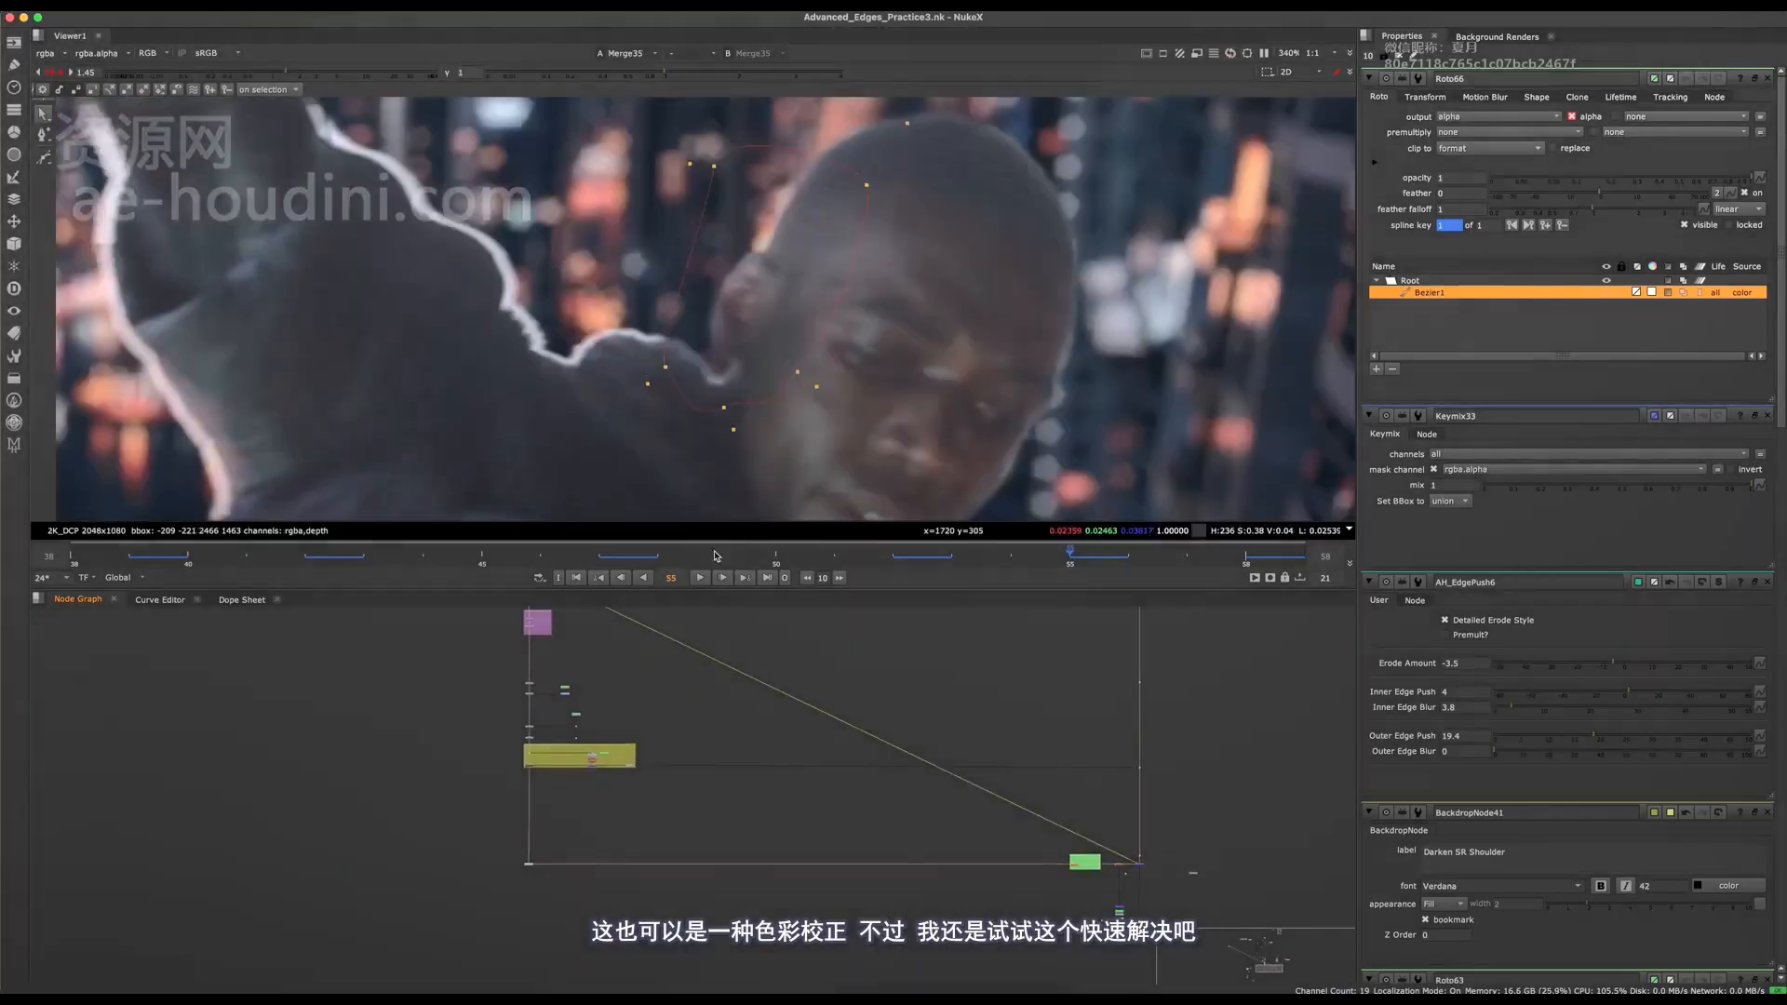
scroll(648, 775, "down", 5)
scroll(648, 775, "up", 6)
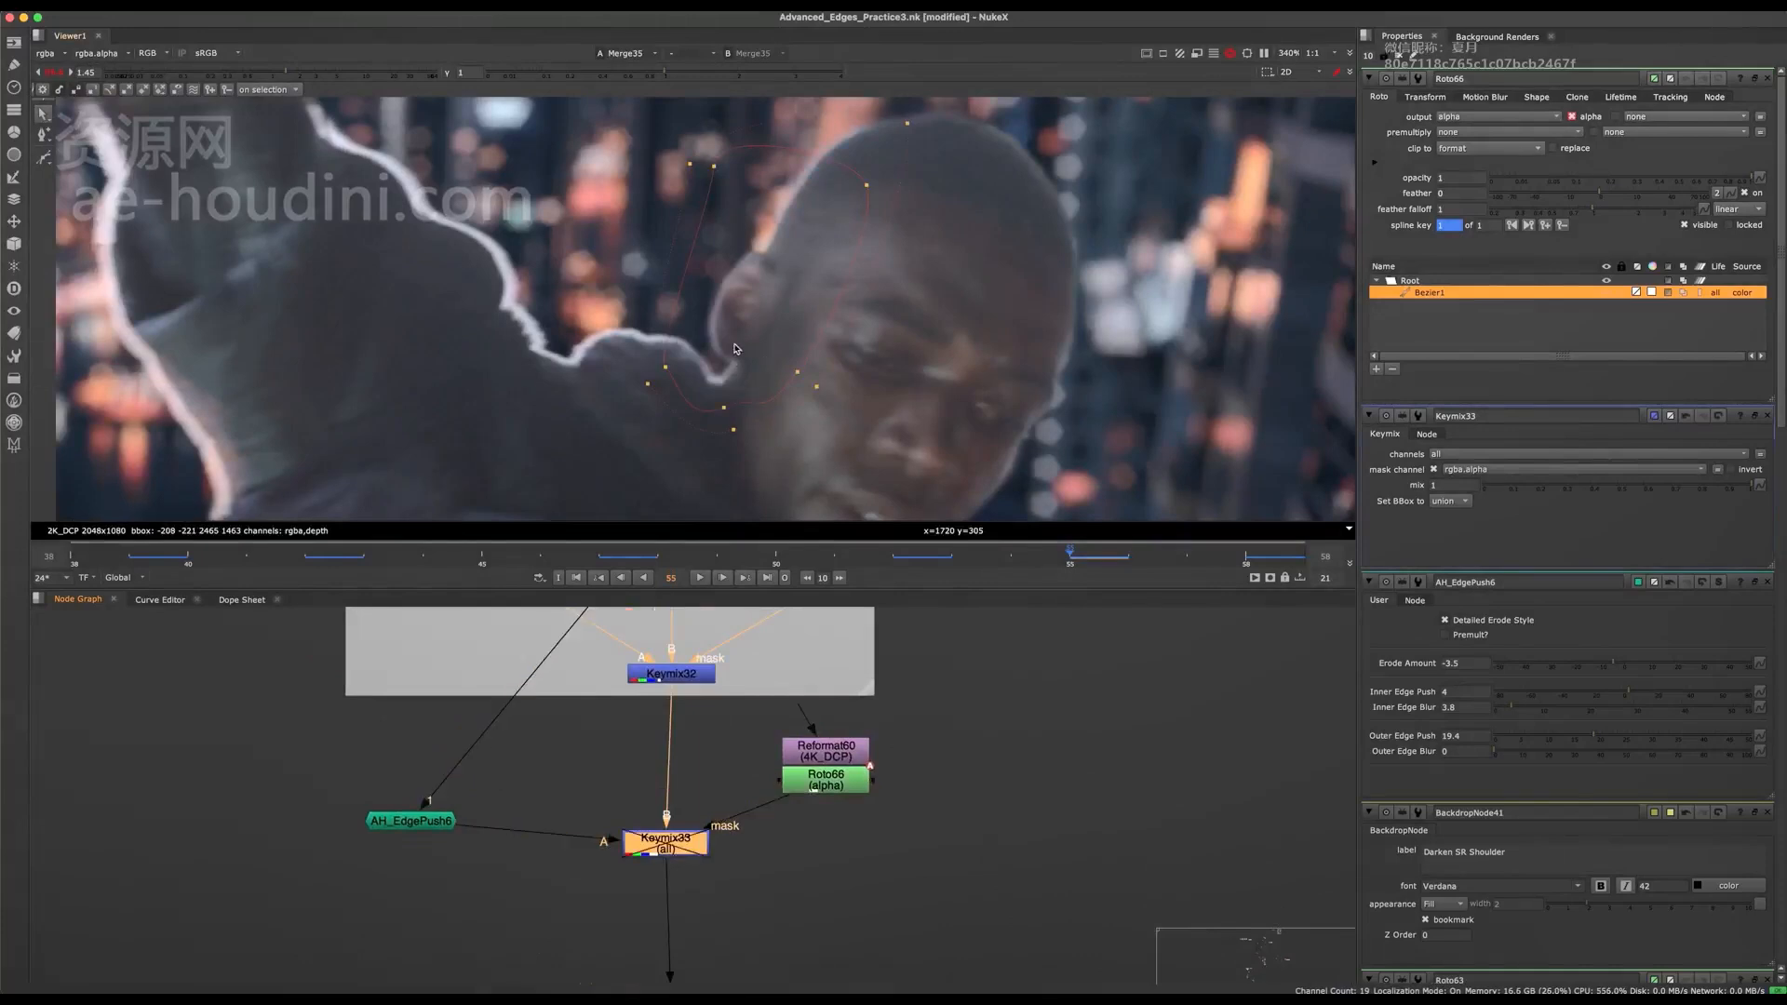
scroll(736, 349, "up", 4)
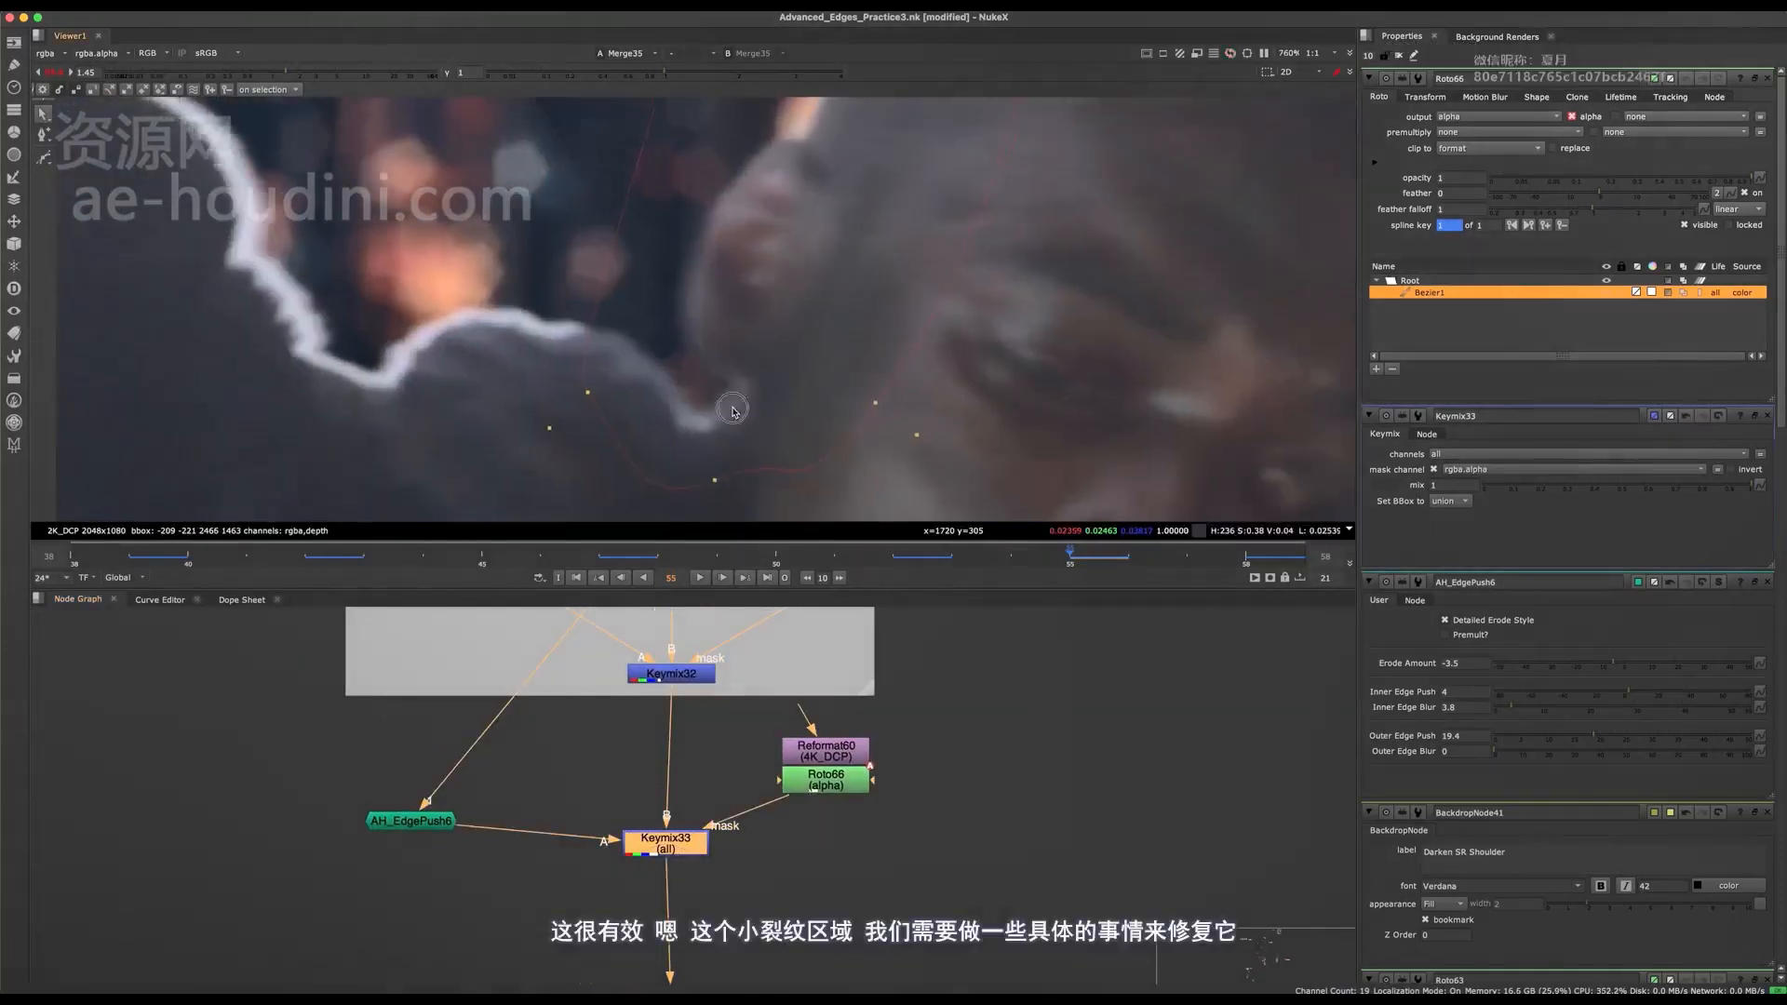
Select the whole ear mask shape and reposition it over the ear and shoulder gap at frame 55.
scroll(733, 410, "down", 4)
key("super+a")
mouse_move(716, 418)
left_mouse_down()
mouse_move(857, 227)
mouse_move(690, 432)
left_mouse_up()
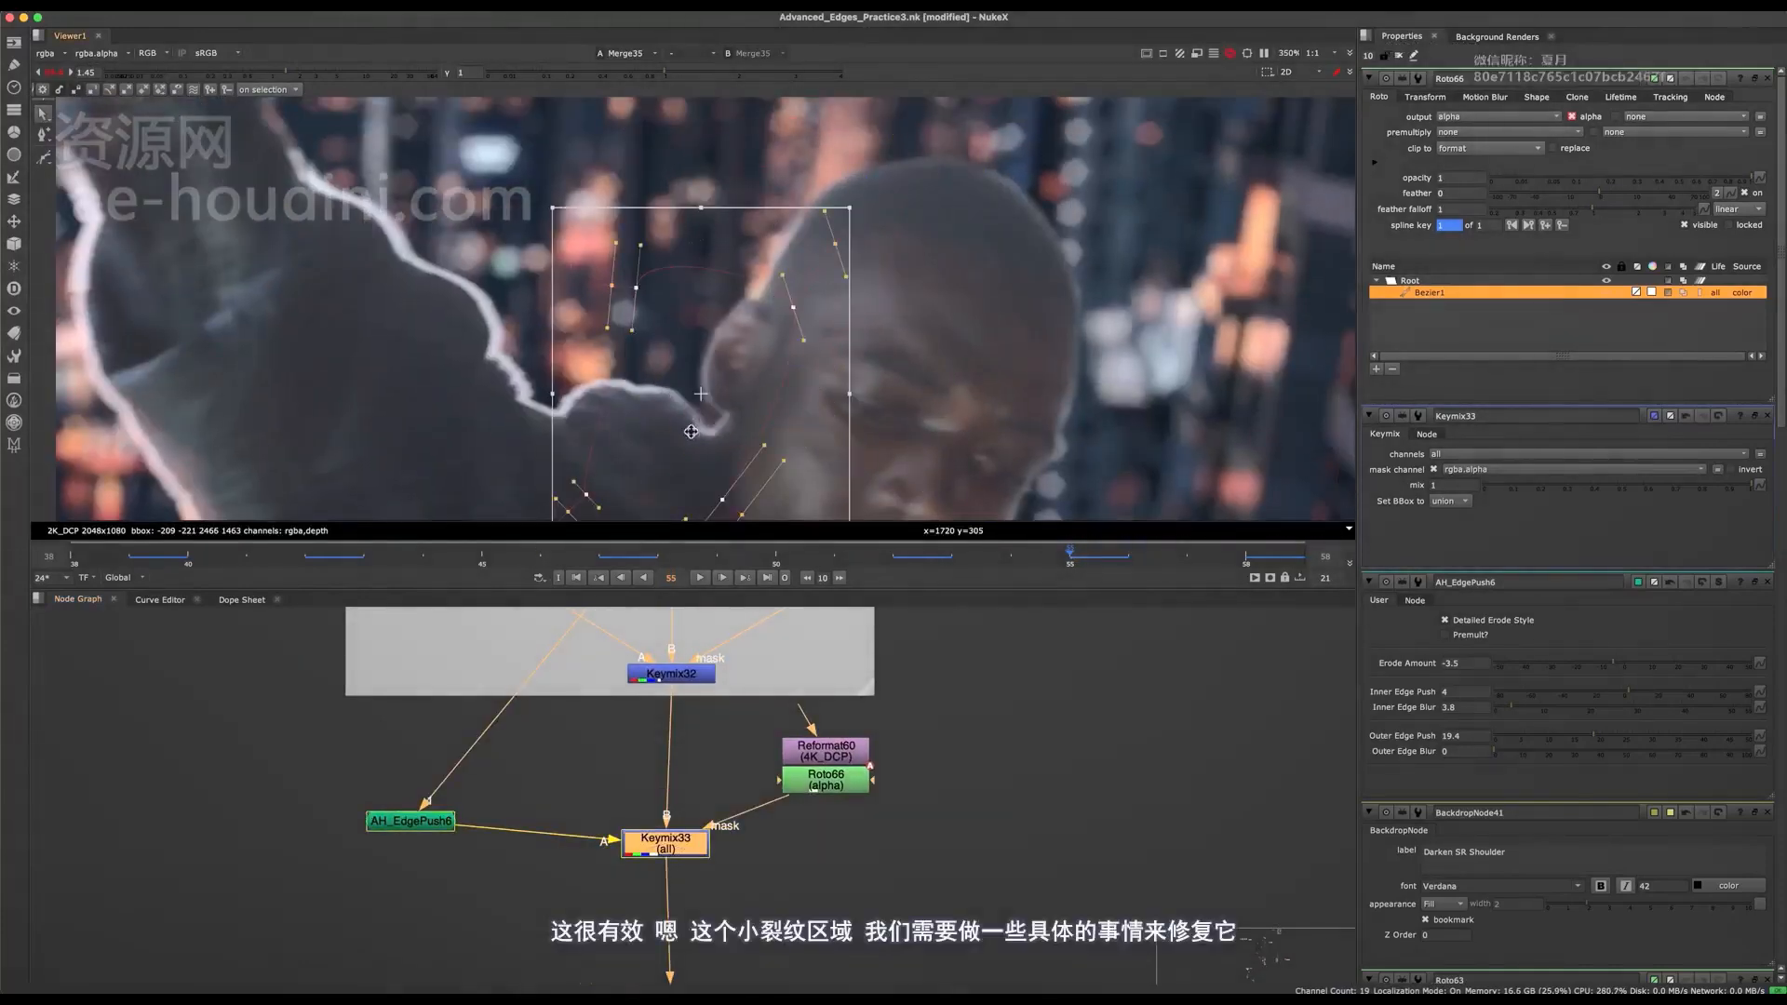
middle_click_drag(723, 391, 694, 420)
left_click_drag(694, 421, 796, 303)
scroll(680, 478, "up", 4)
scroll(687, 447, "down", 2)
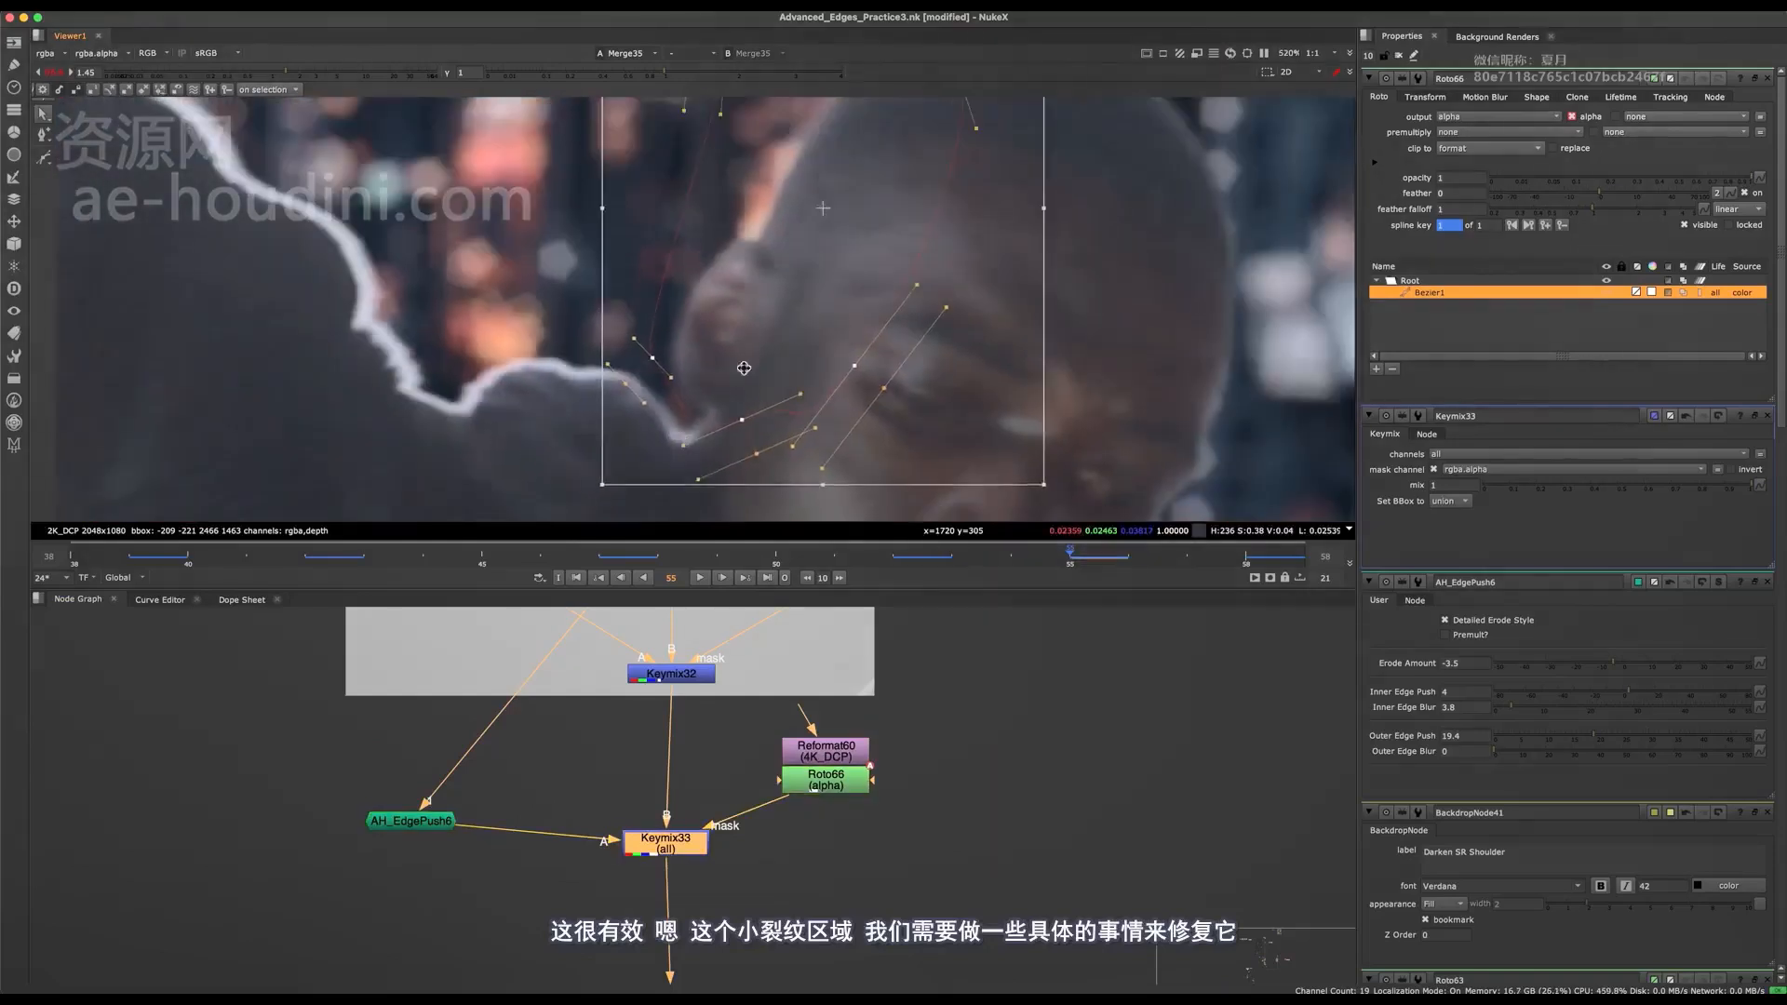
left_click_drag(742, 367, 733, 378)
Move the lower points of the ear mask down below the gap between ear and shoulder.
left_click(479, 438)
left_click_drag(587, 355, 758, 473)
left_click_drag(681, 388, 683, 434)
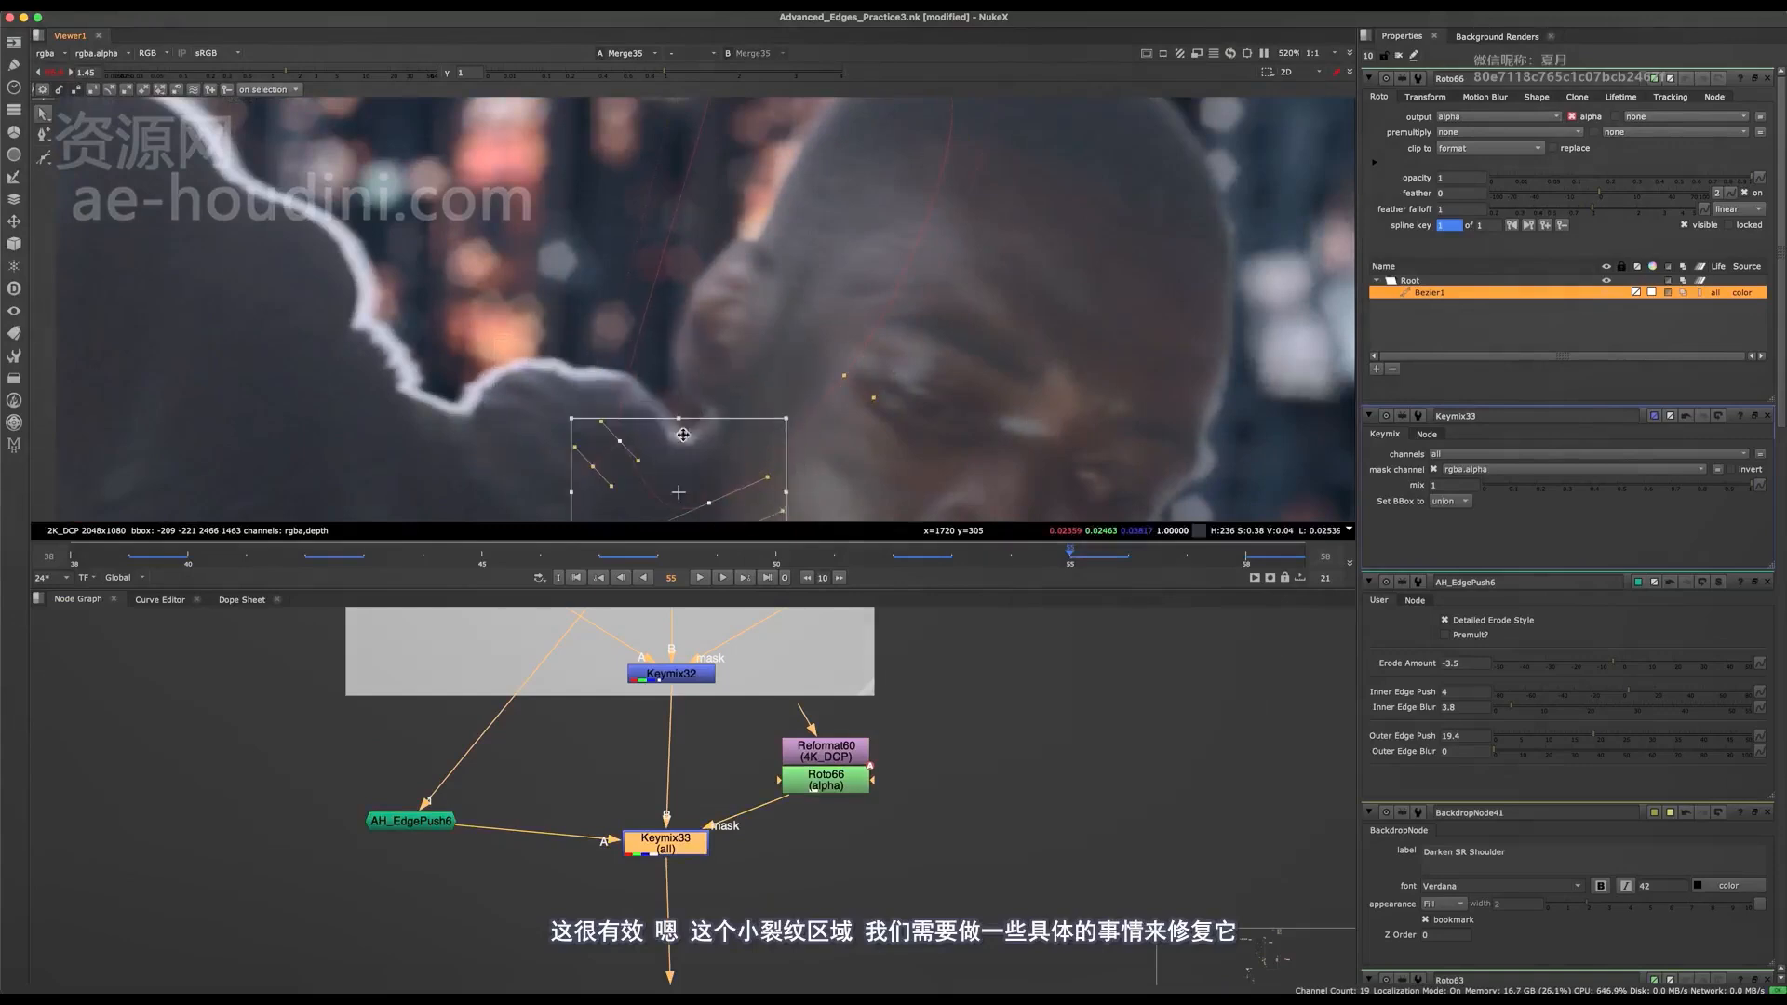
Compare the composite with Keymix33 off and on around the ear and head.
scroll(705, 450, "down", 6)
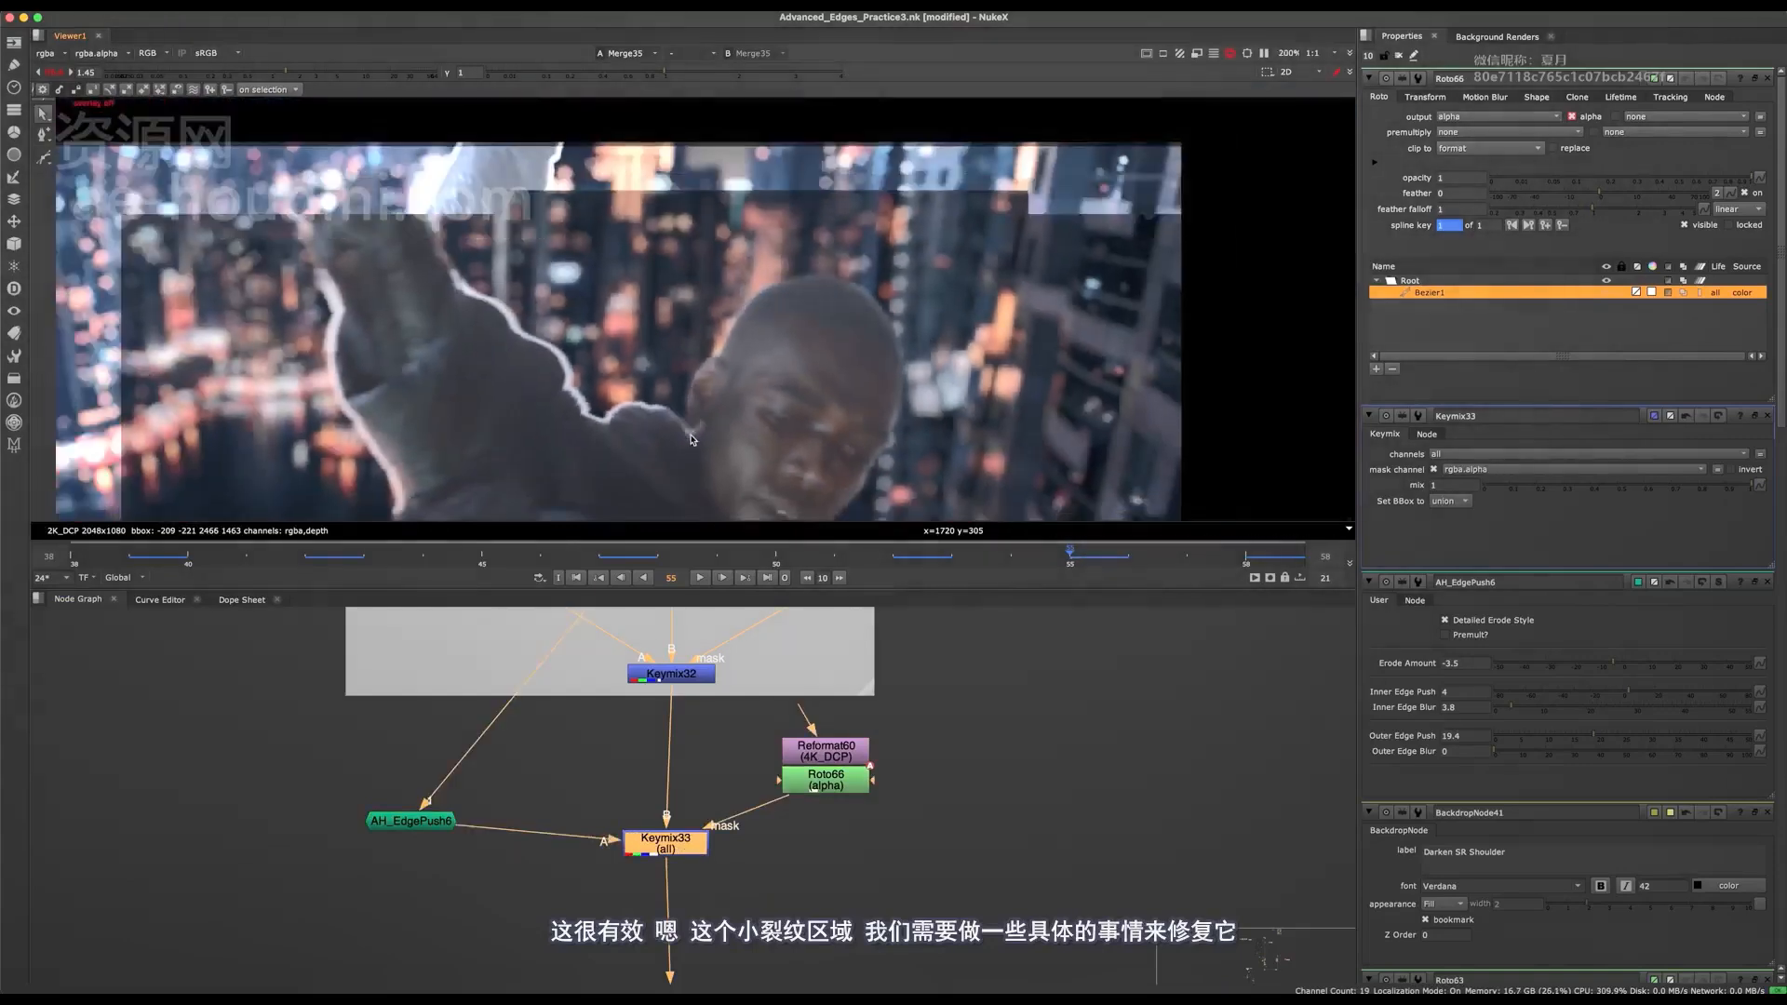
scroll(705, 416, "up", 4)
scroll(704, 416, "down", 2)
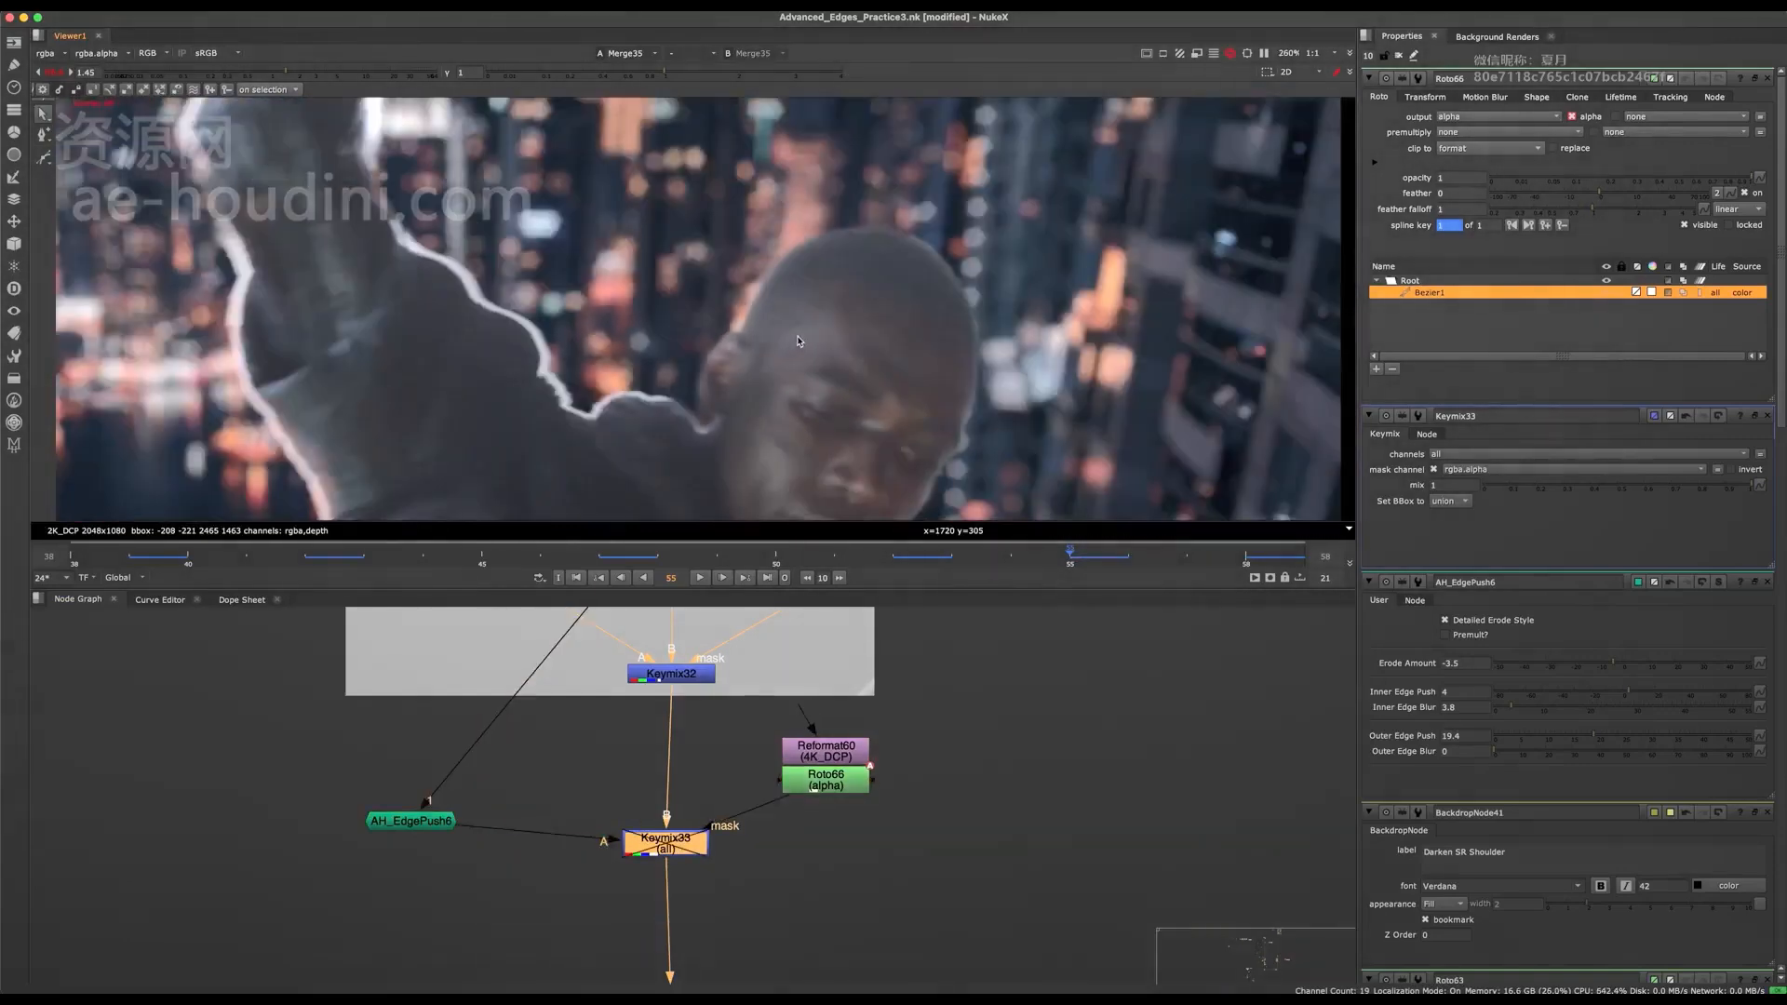
scroll(796, 337, "up", 3)
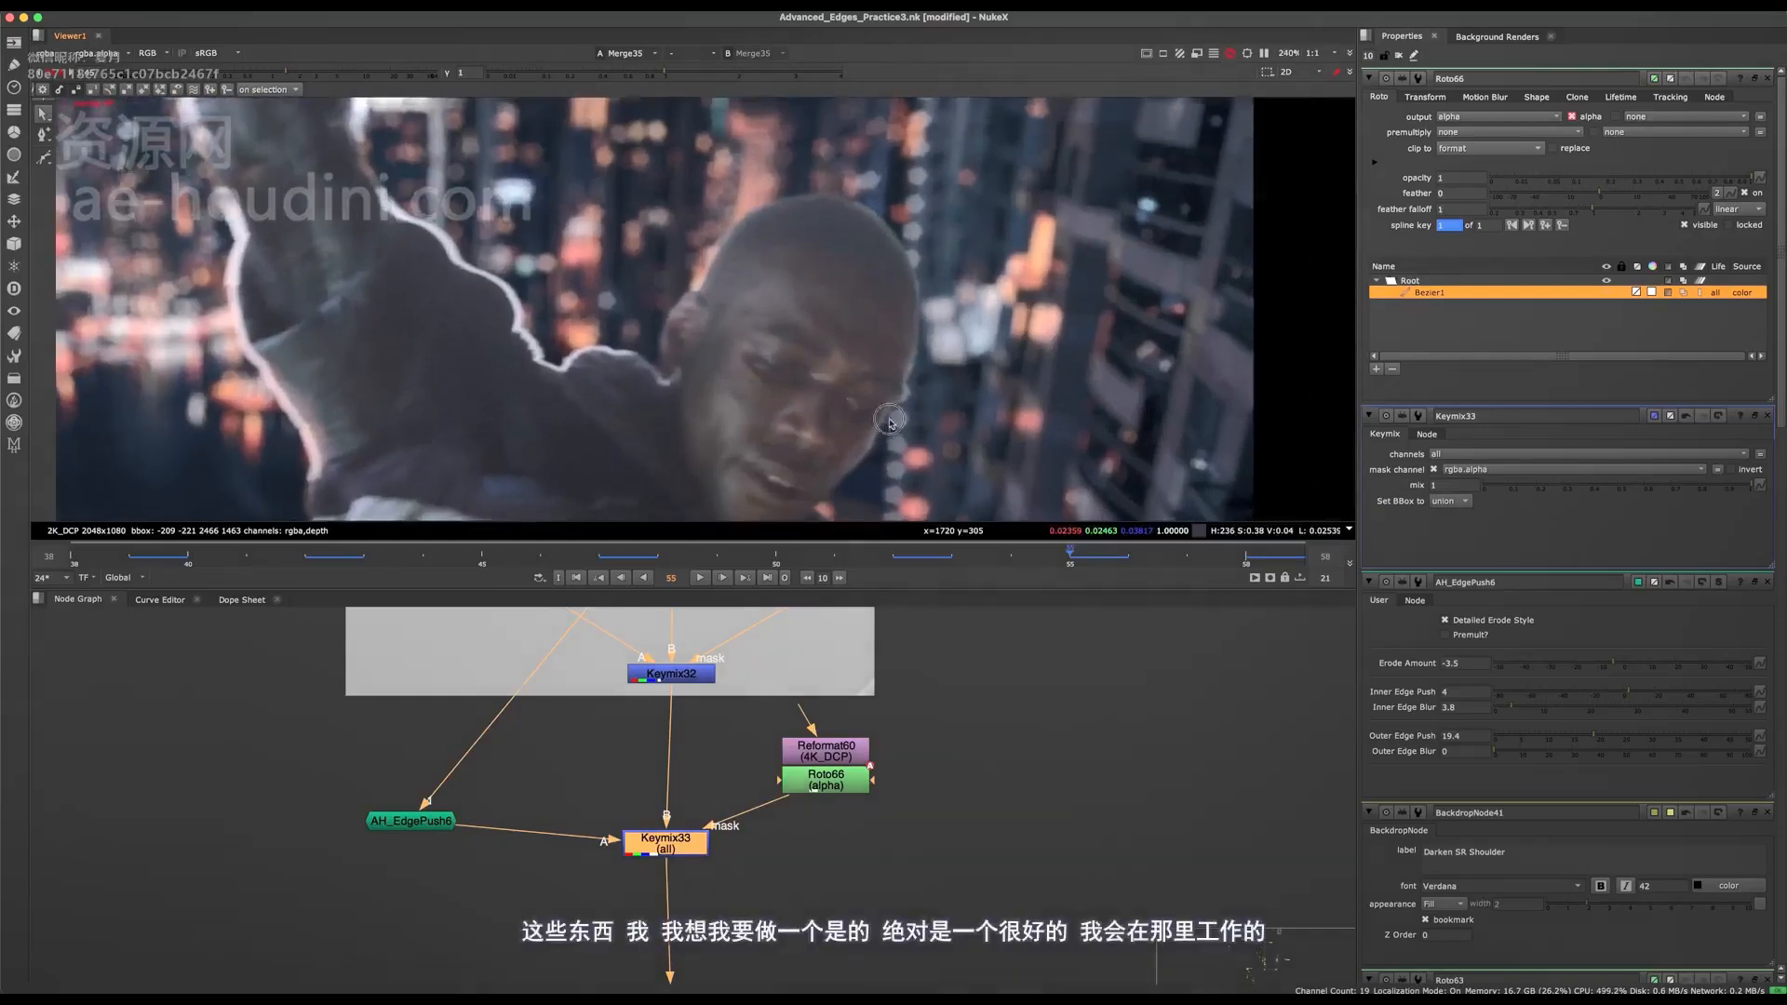
scroll(934, 436, "down", 1)
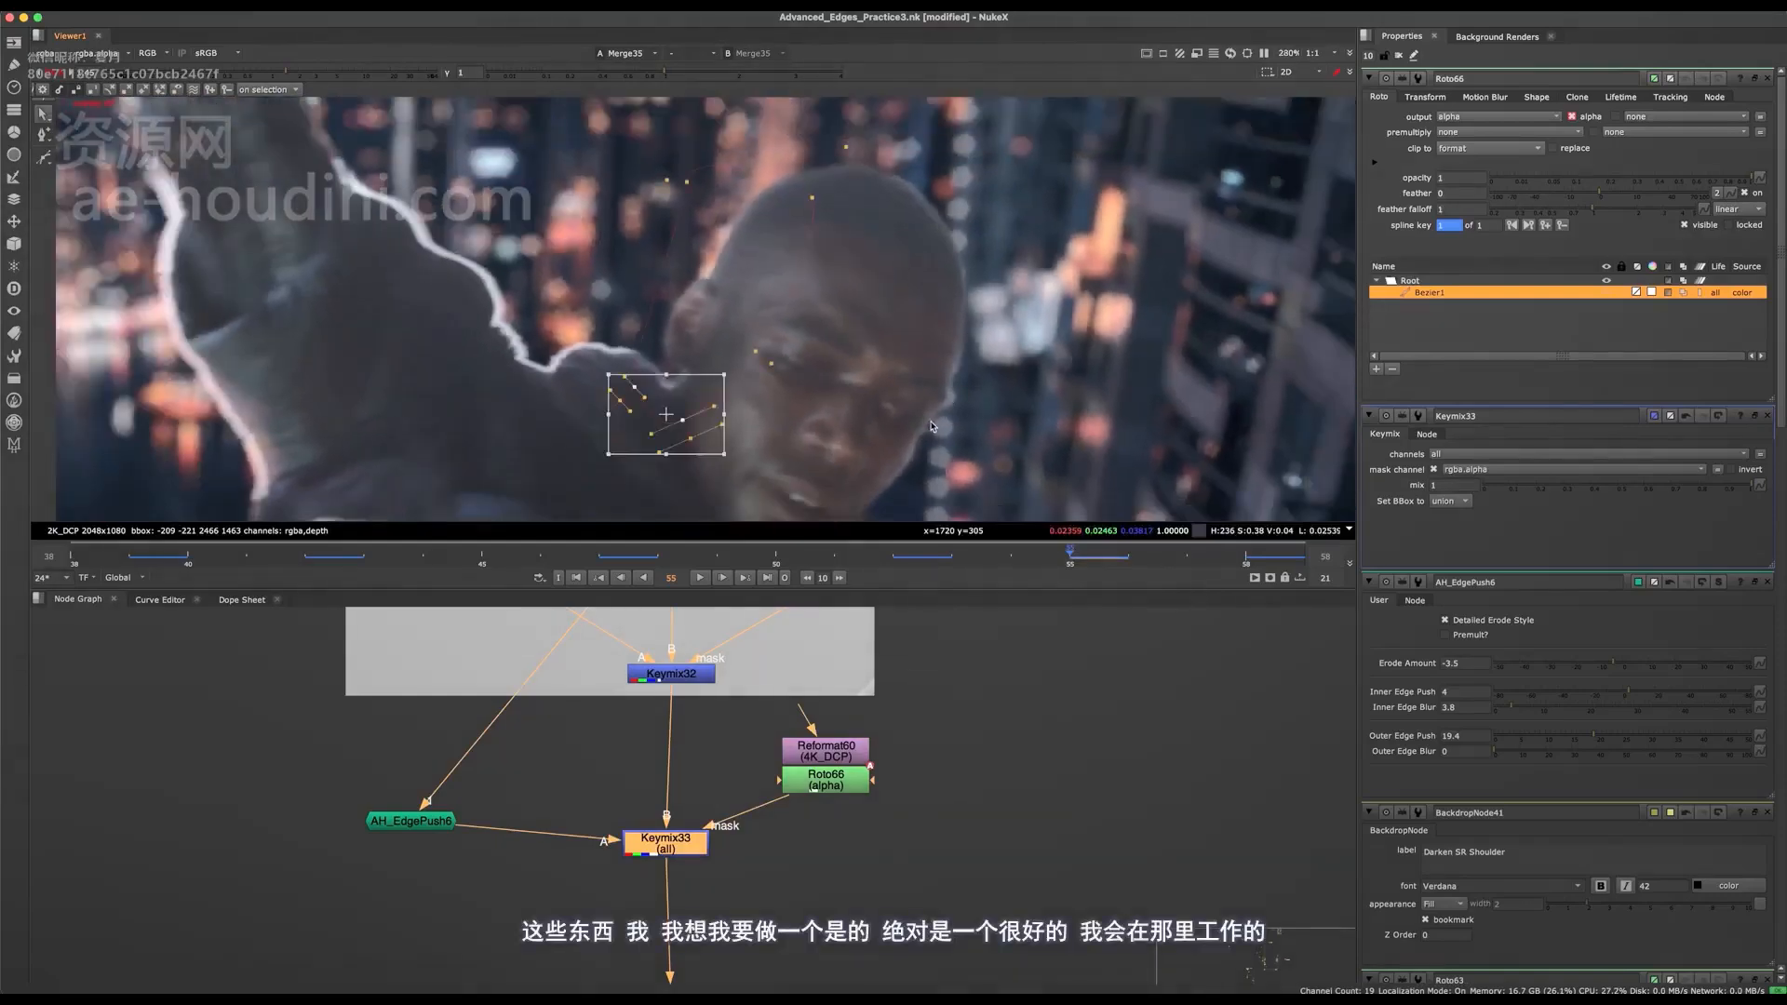
scroll(934, 426, "down", 2)
Reposition the whole ear mask, go to frame 58, and shift the shape sideways there to key it.
left_click_drag(628, 516, 563, 522)
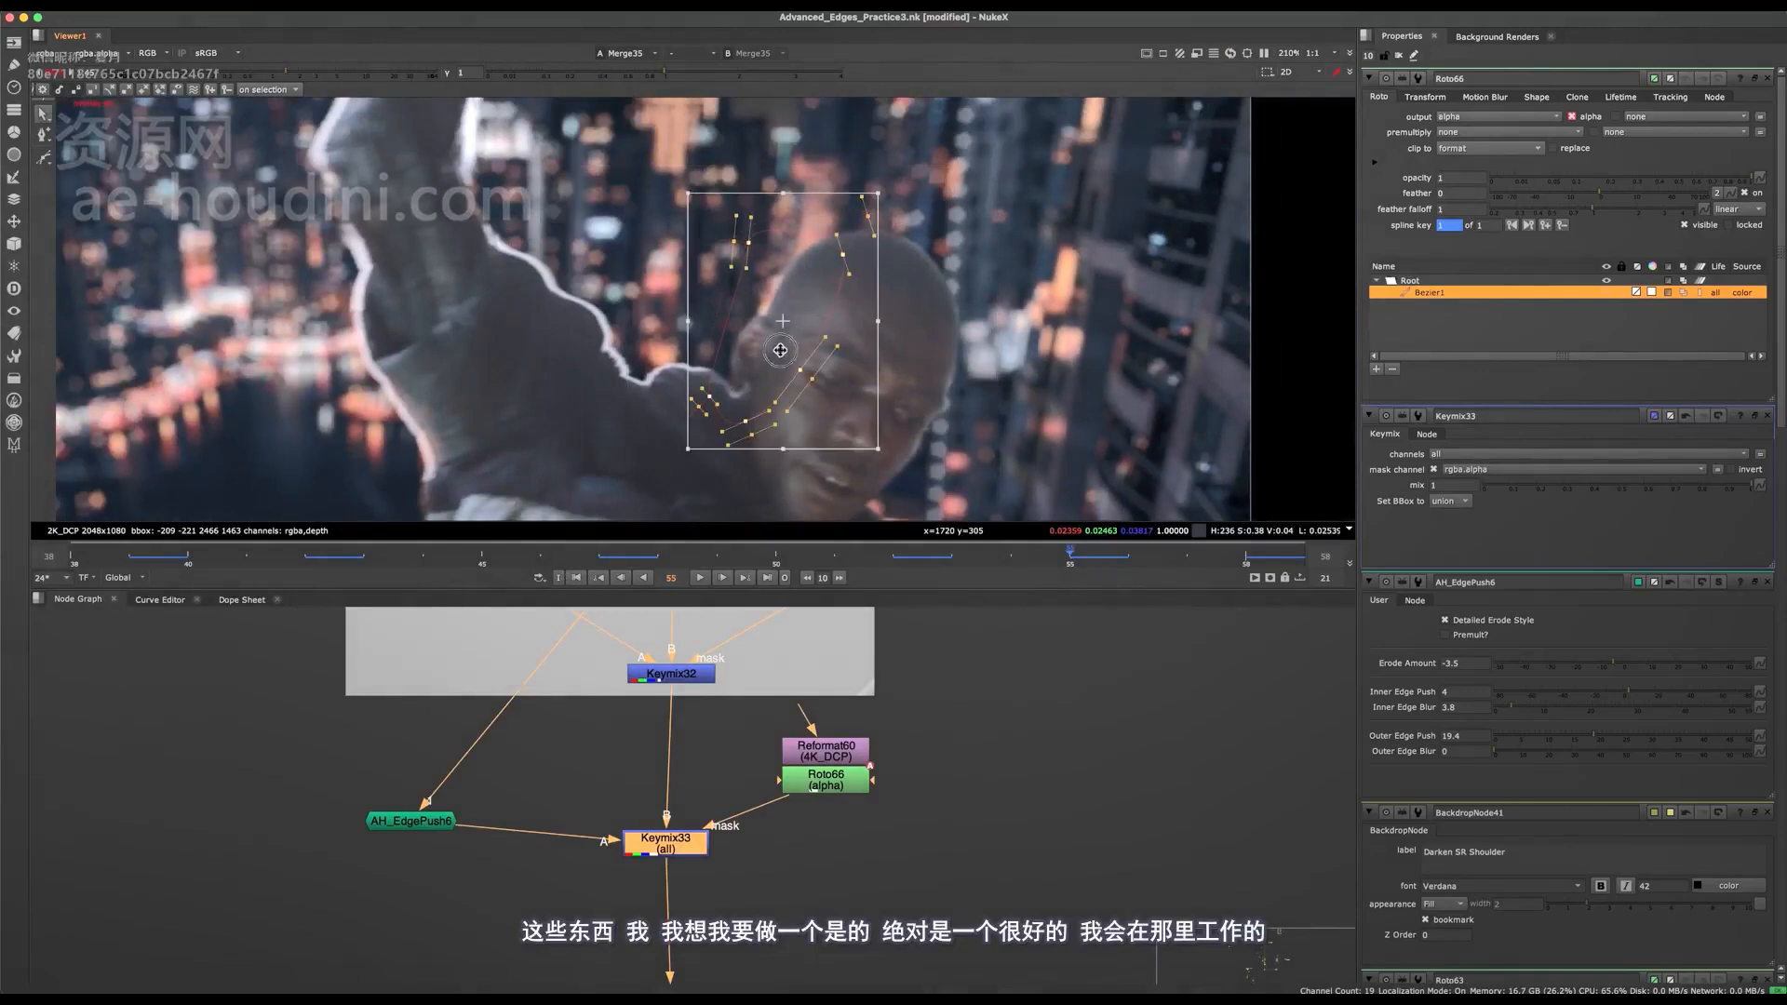
left_click(1242, 557)
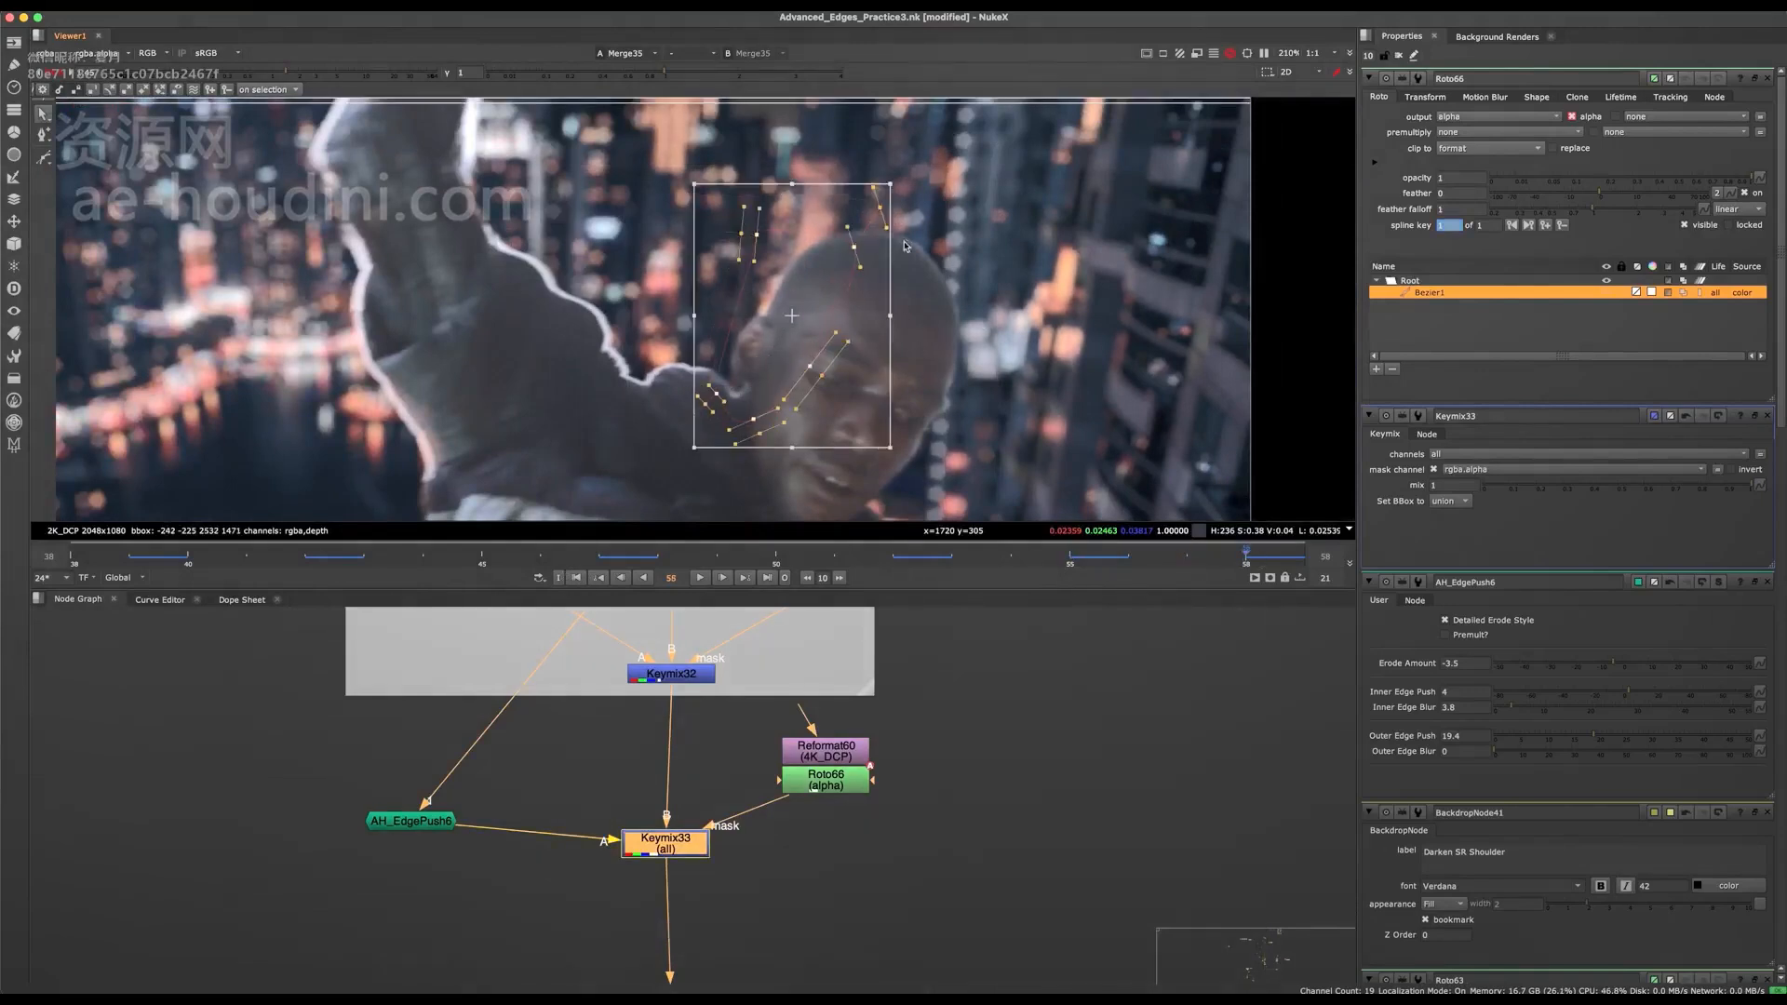
left_click_drag(792, 316, 915, 293)
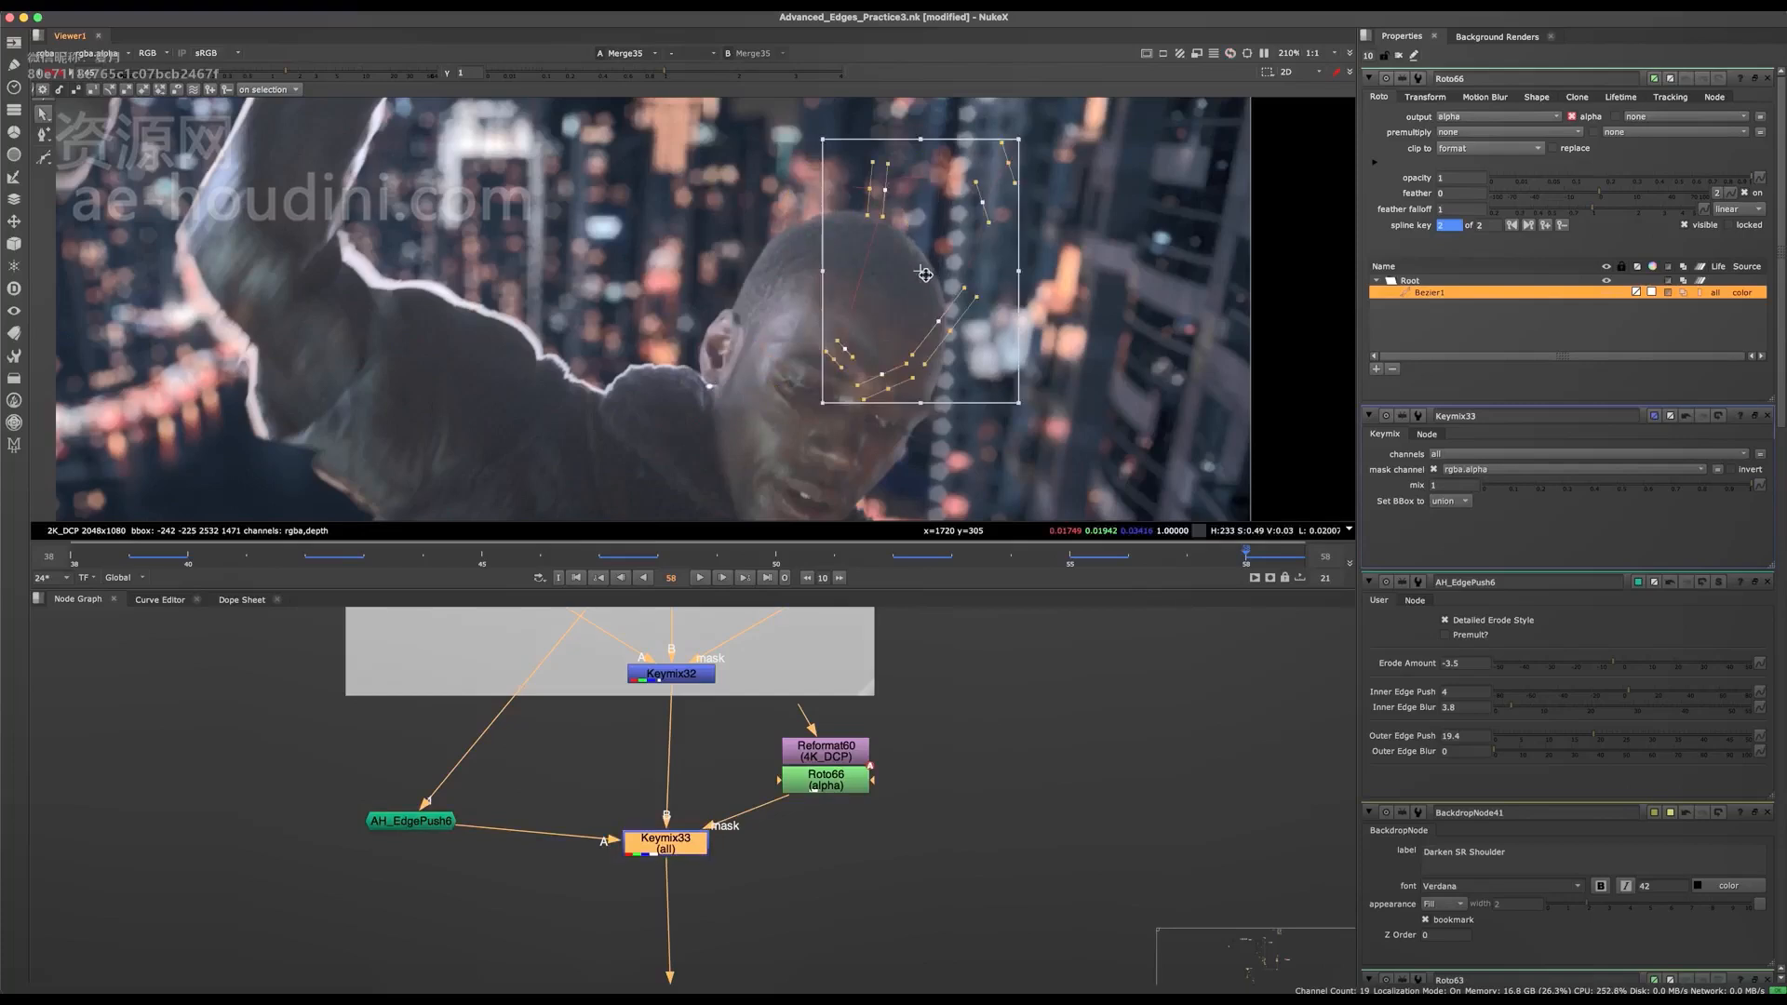
Move the mask on and off the ear at frame 58 to compare inner ear detail, leaving it clear of the ear.
scroll(750, 289, "up", 6)
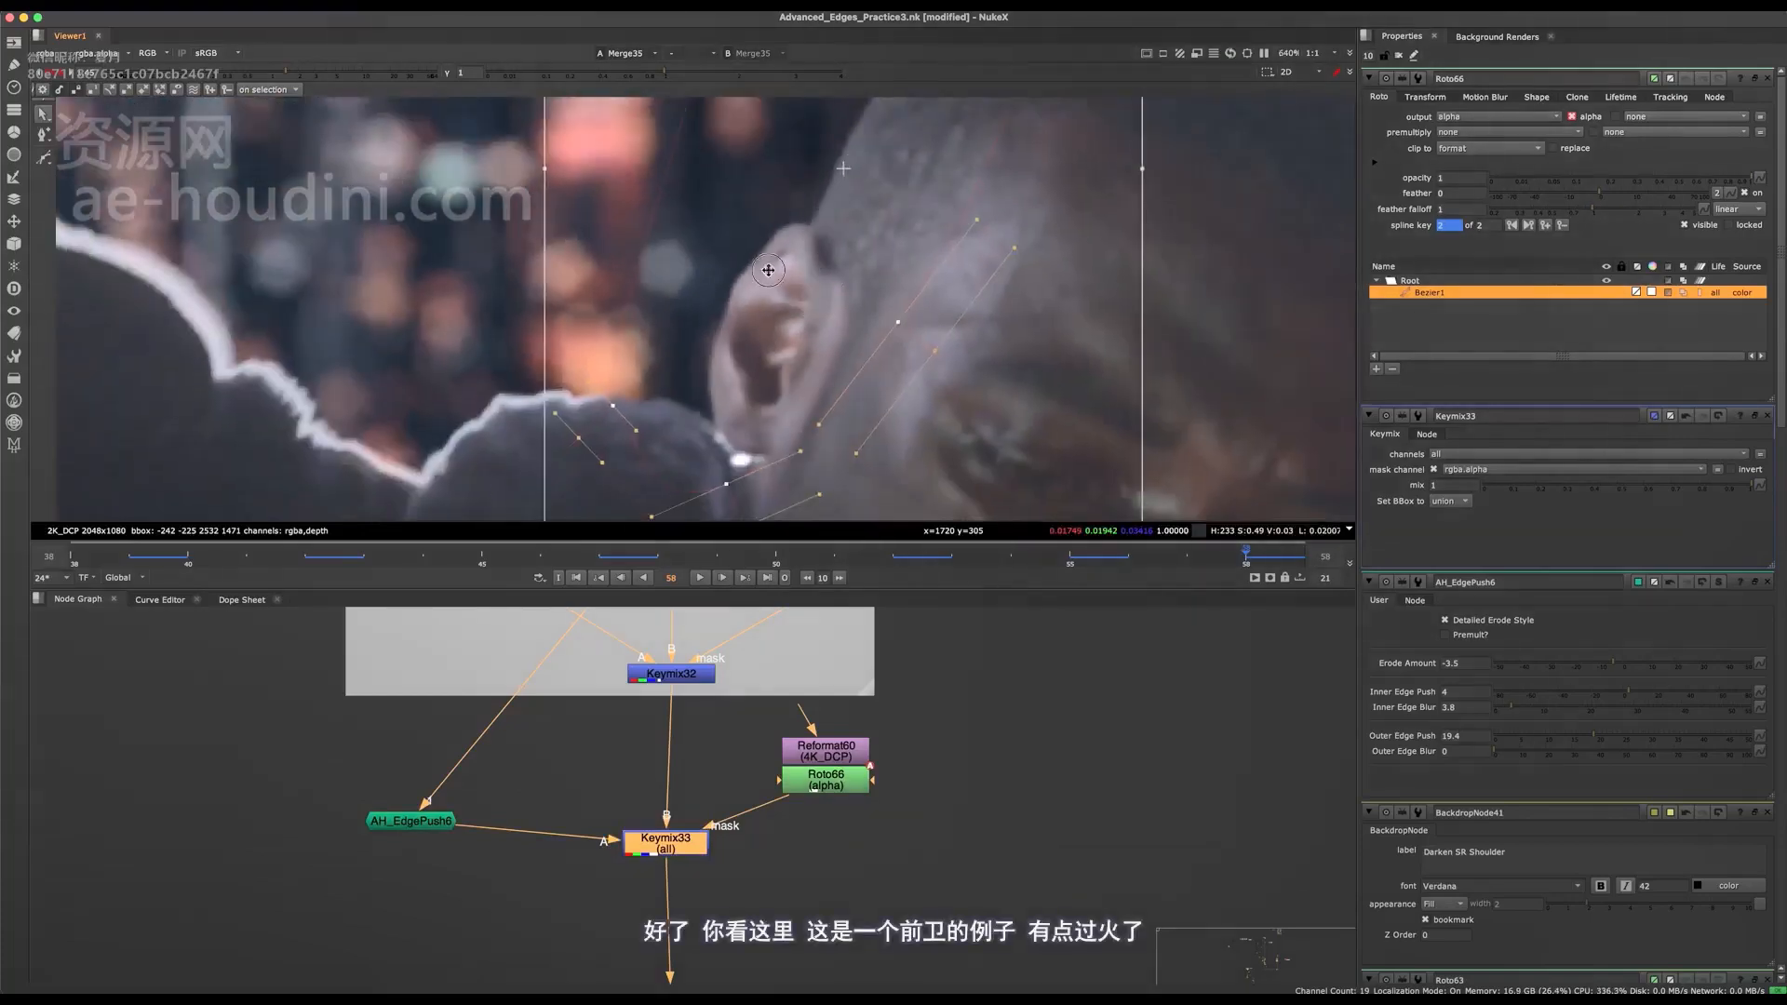
left_click_drag(768, 270, 652, 291)
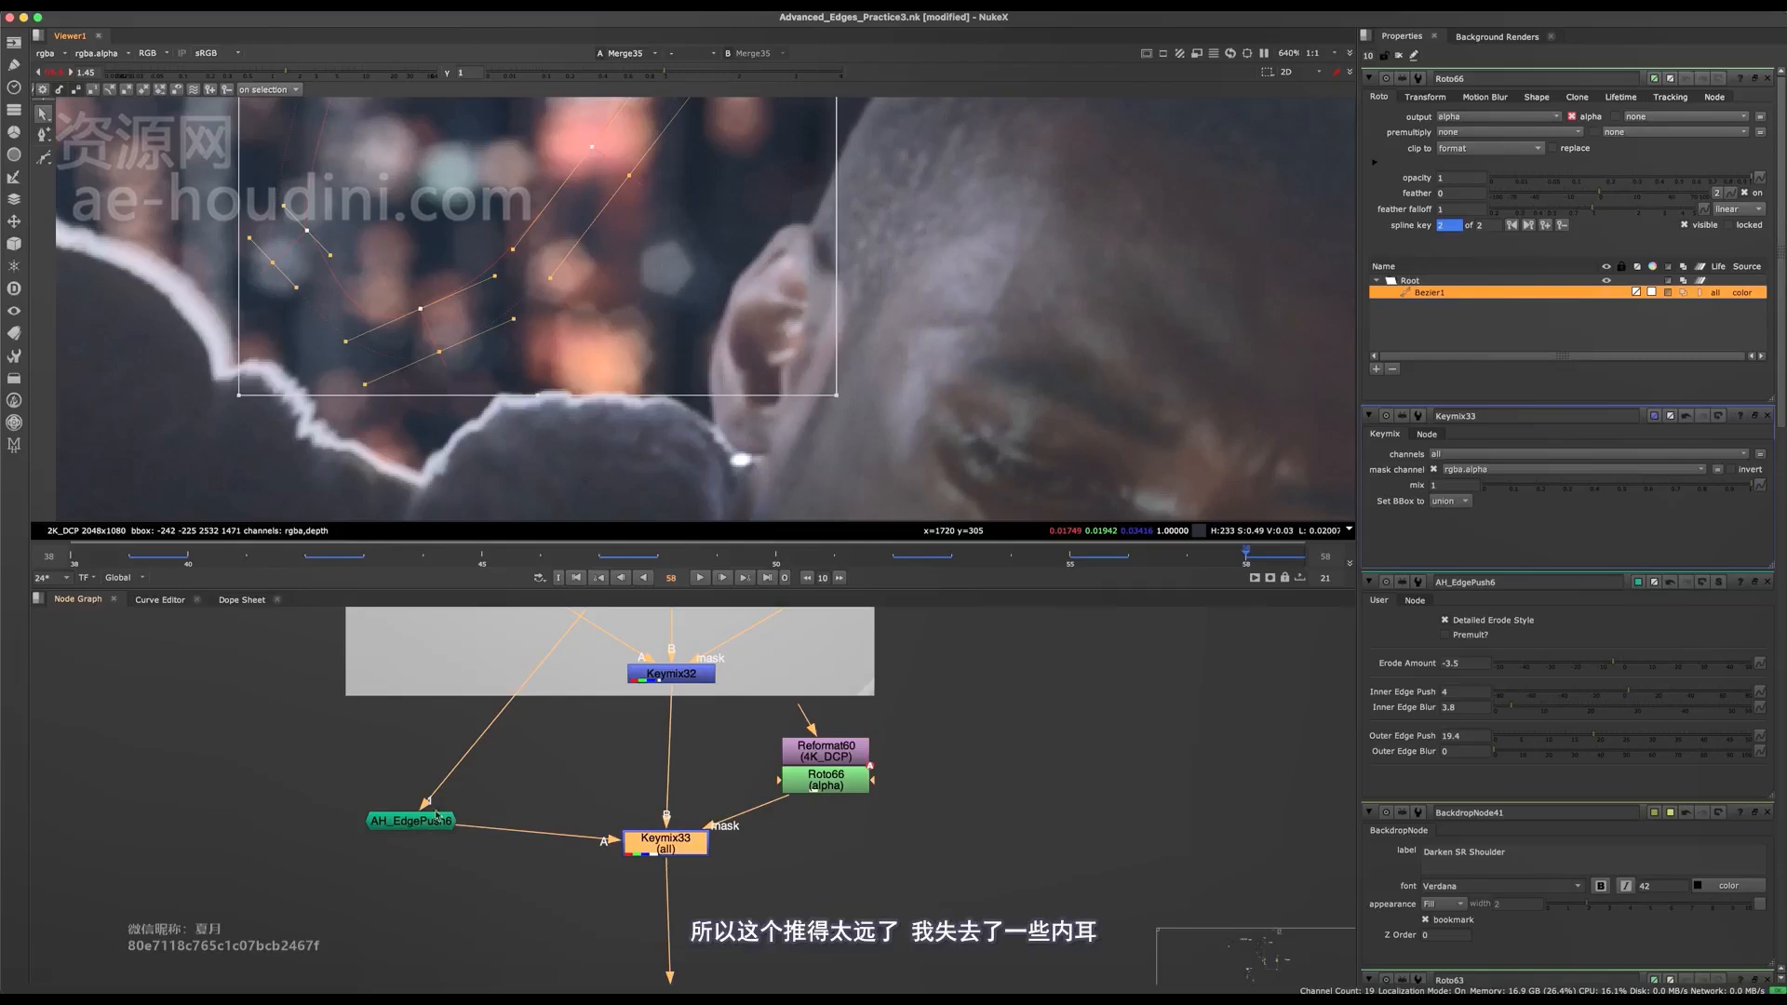
scroll(765, 235, "up", 5)
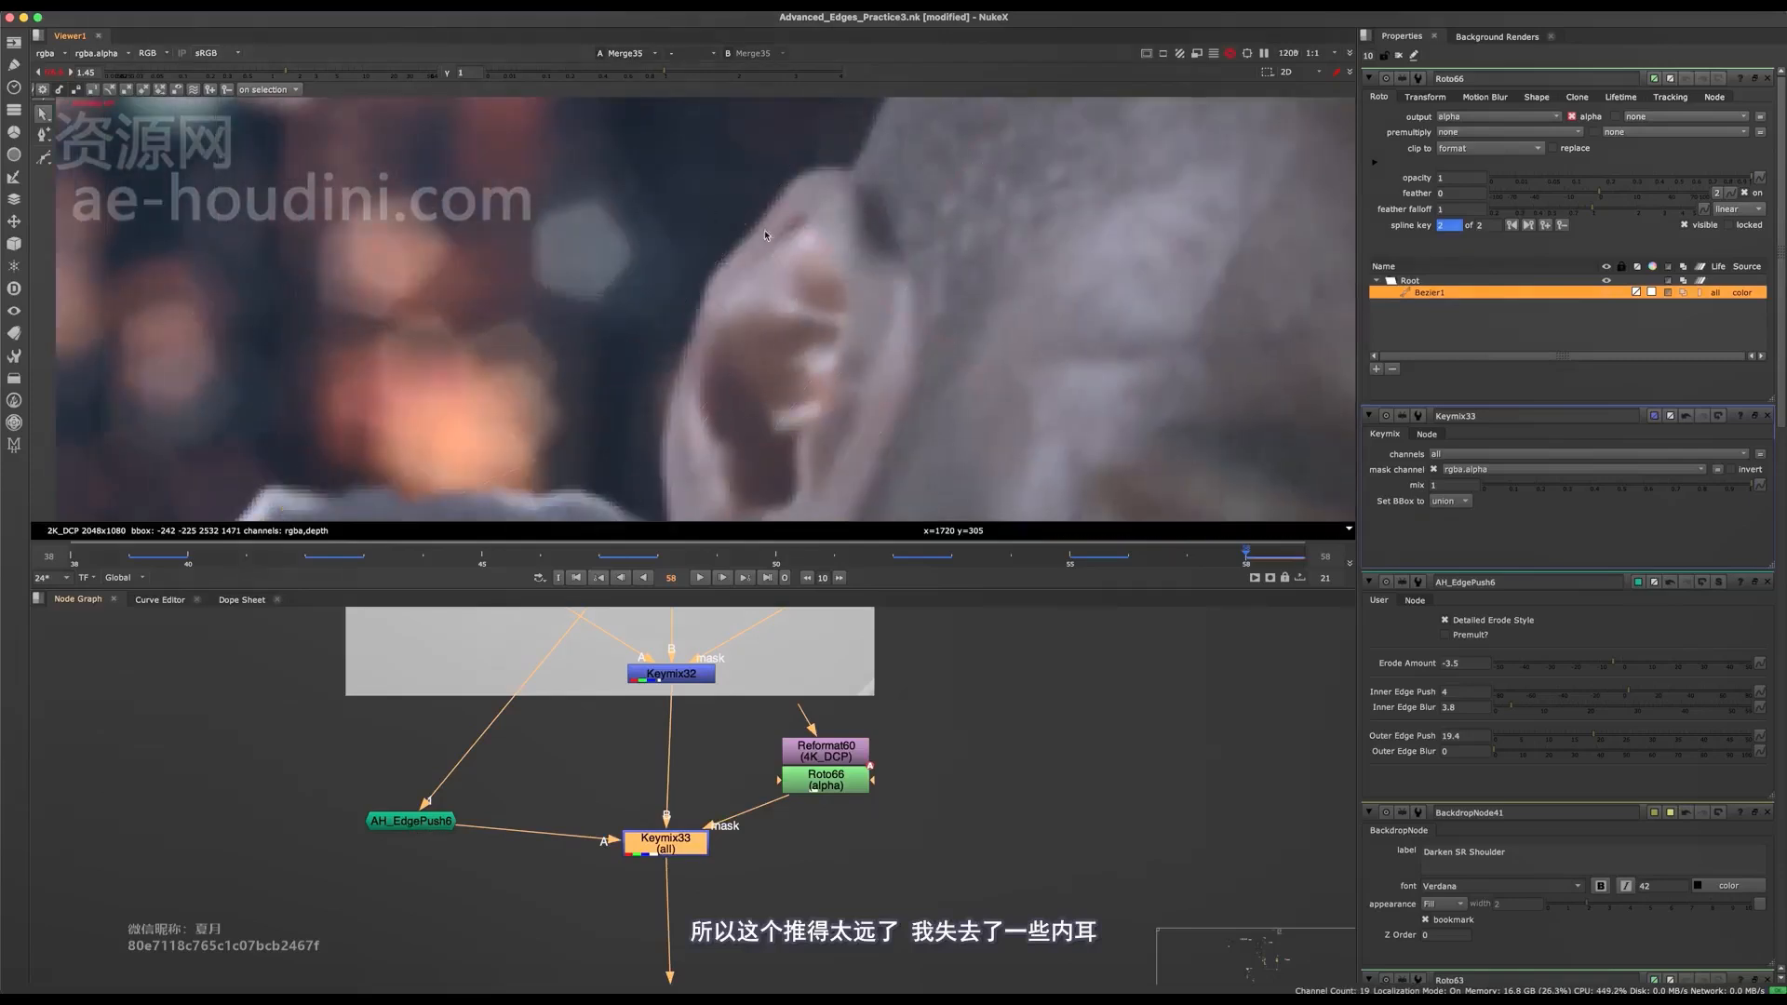
scroll(740, 290, "down", 5)
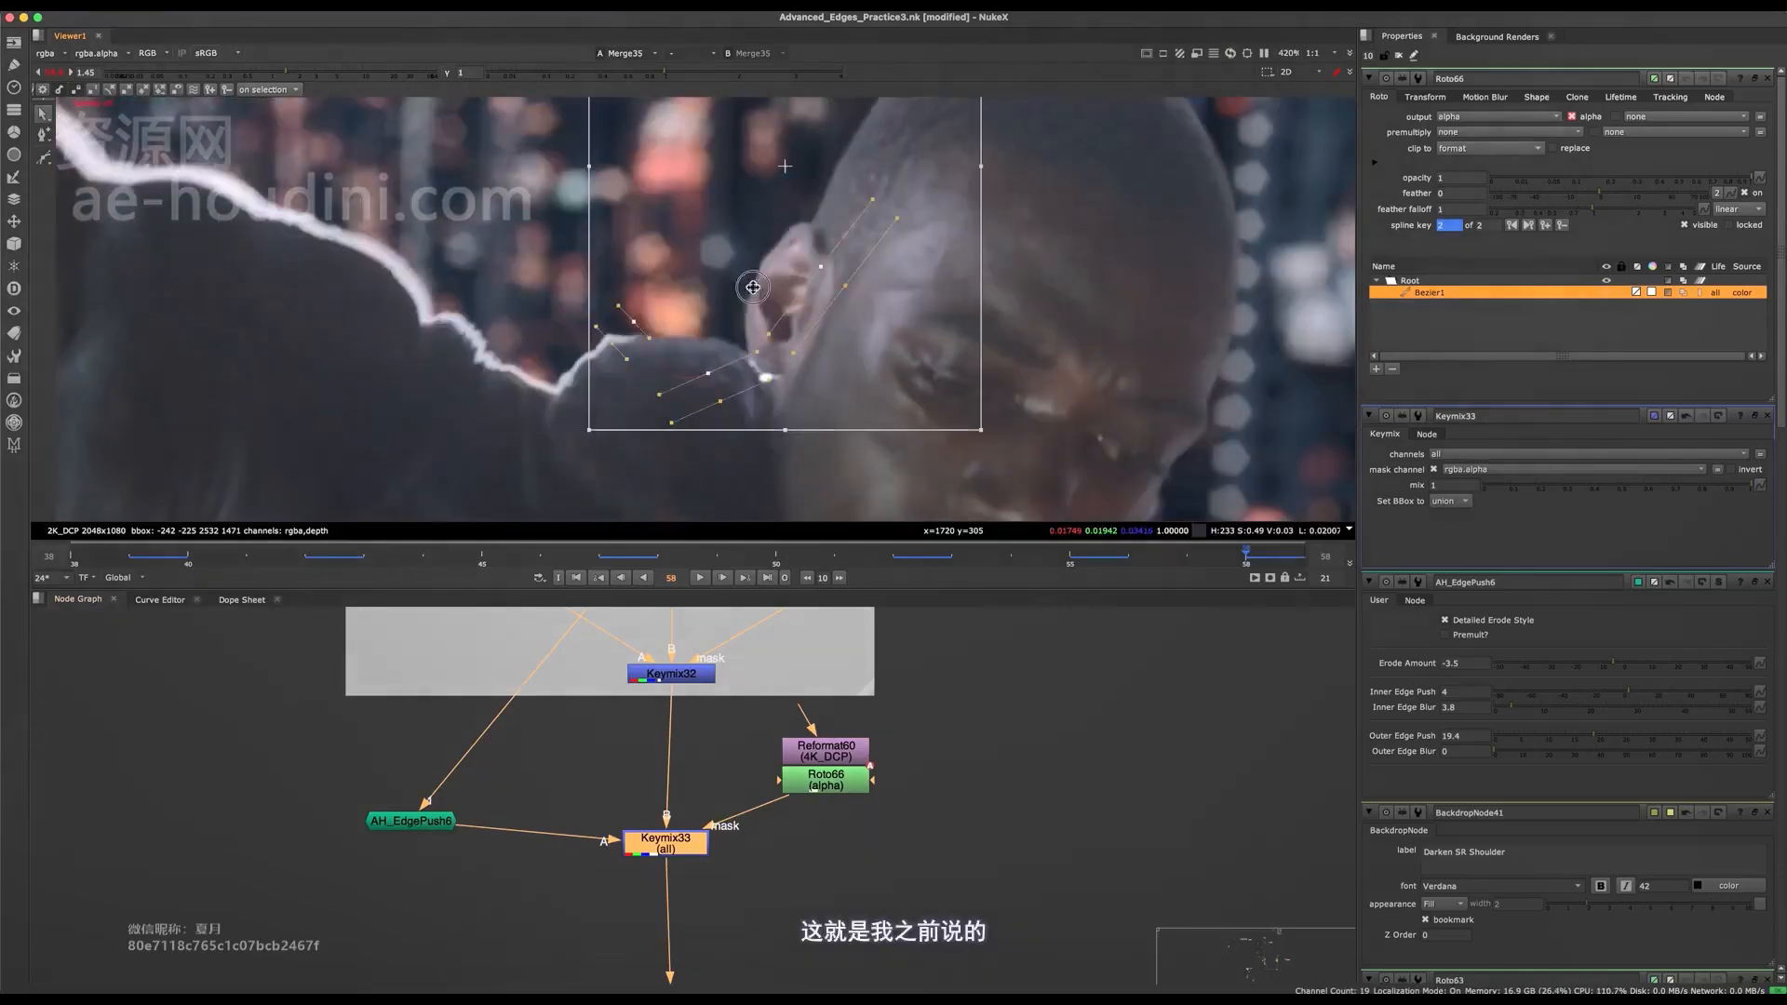
middle_click_drag(754, 288, 788, 366)
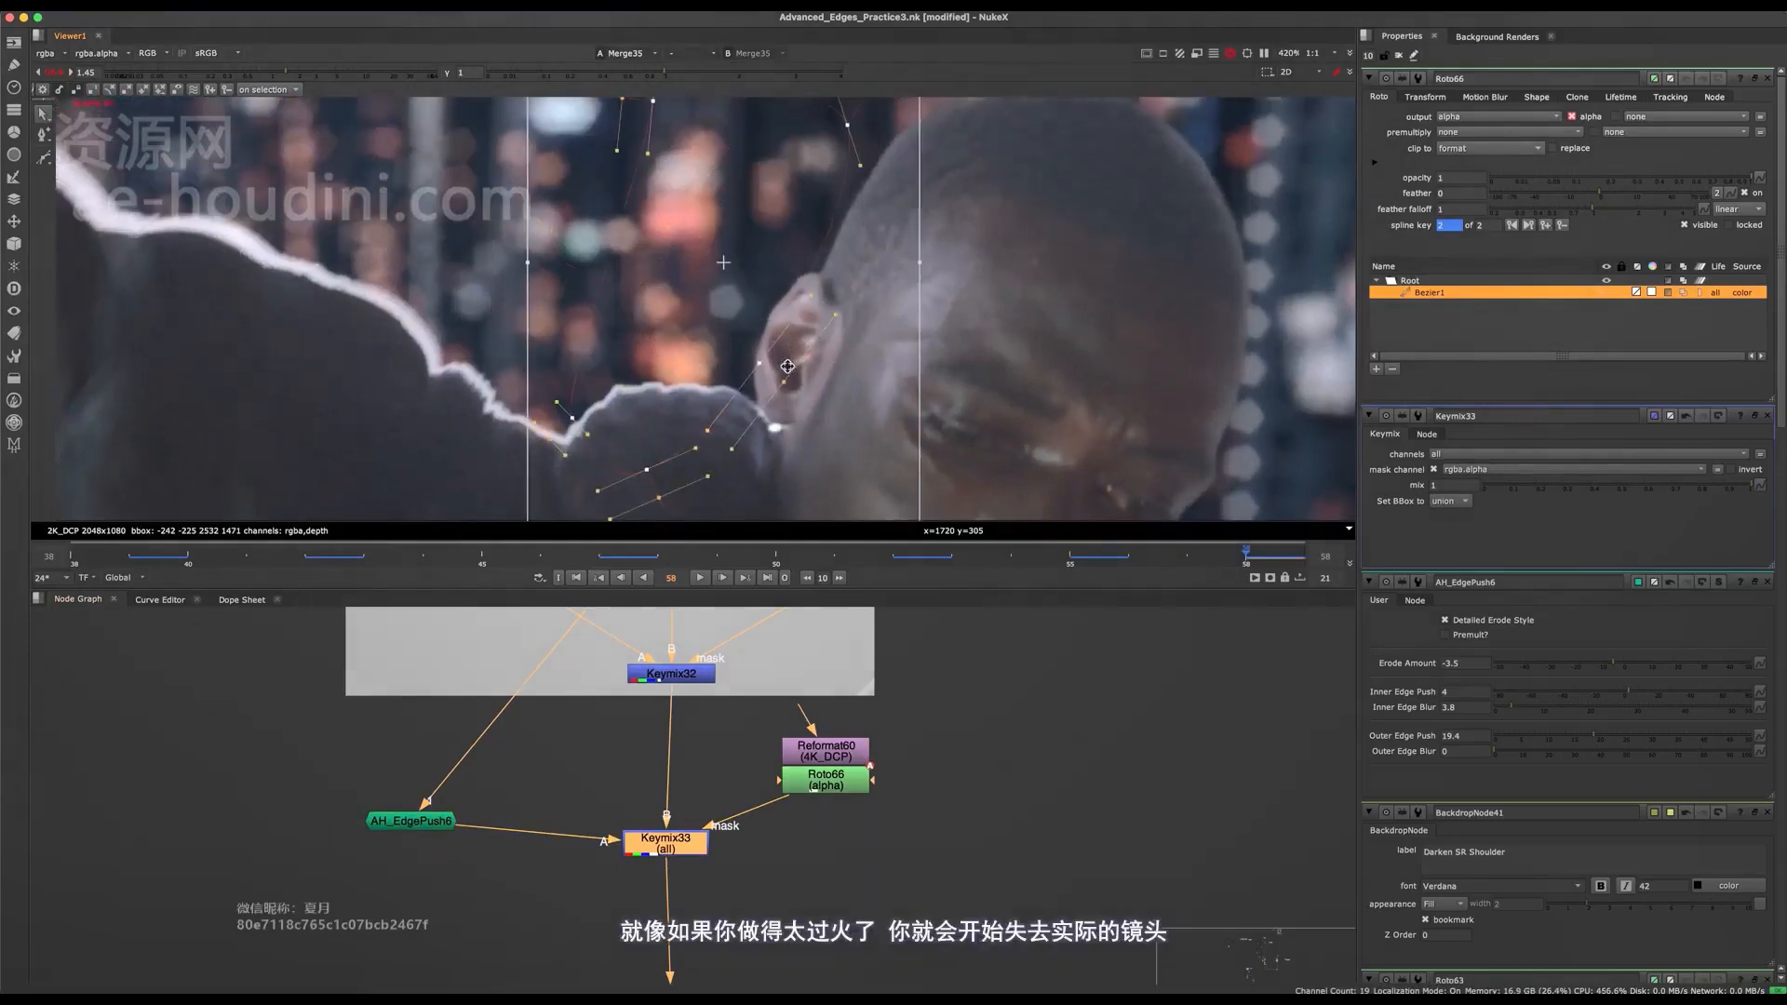
scroll(775, 307, "up", 3)
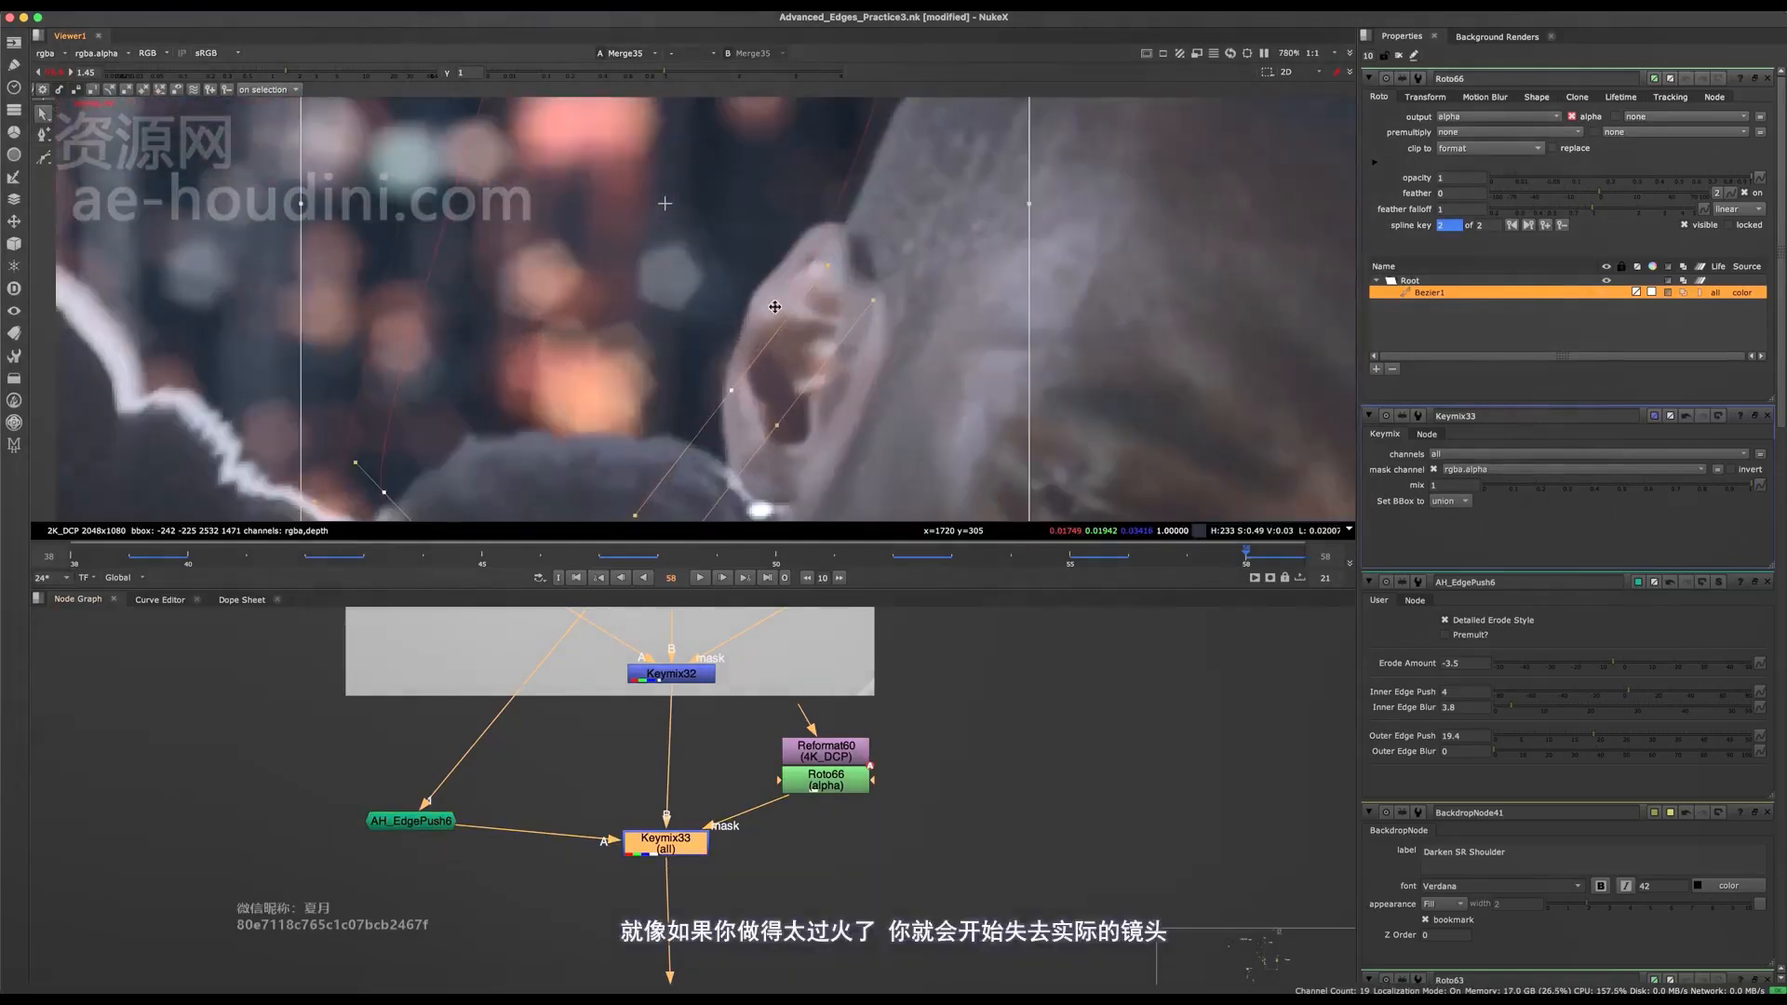
scroll(787, 293, "down", 4)
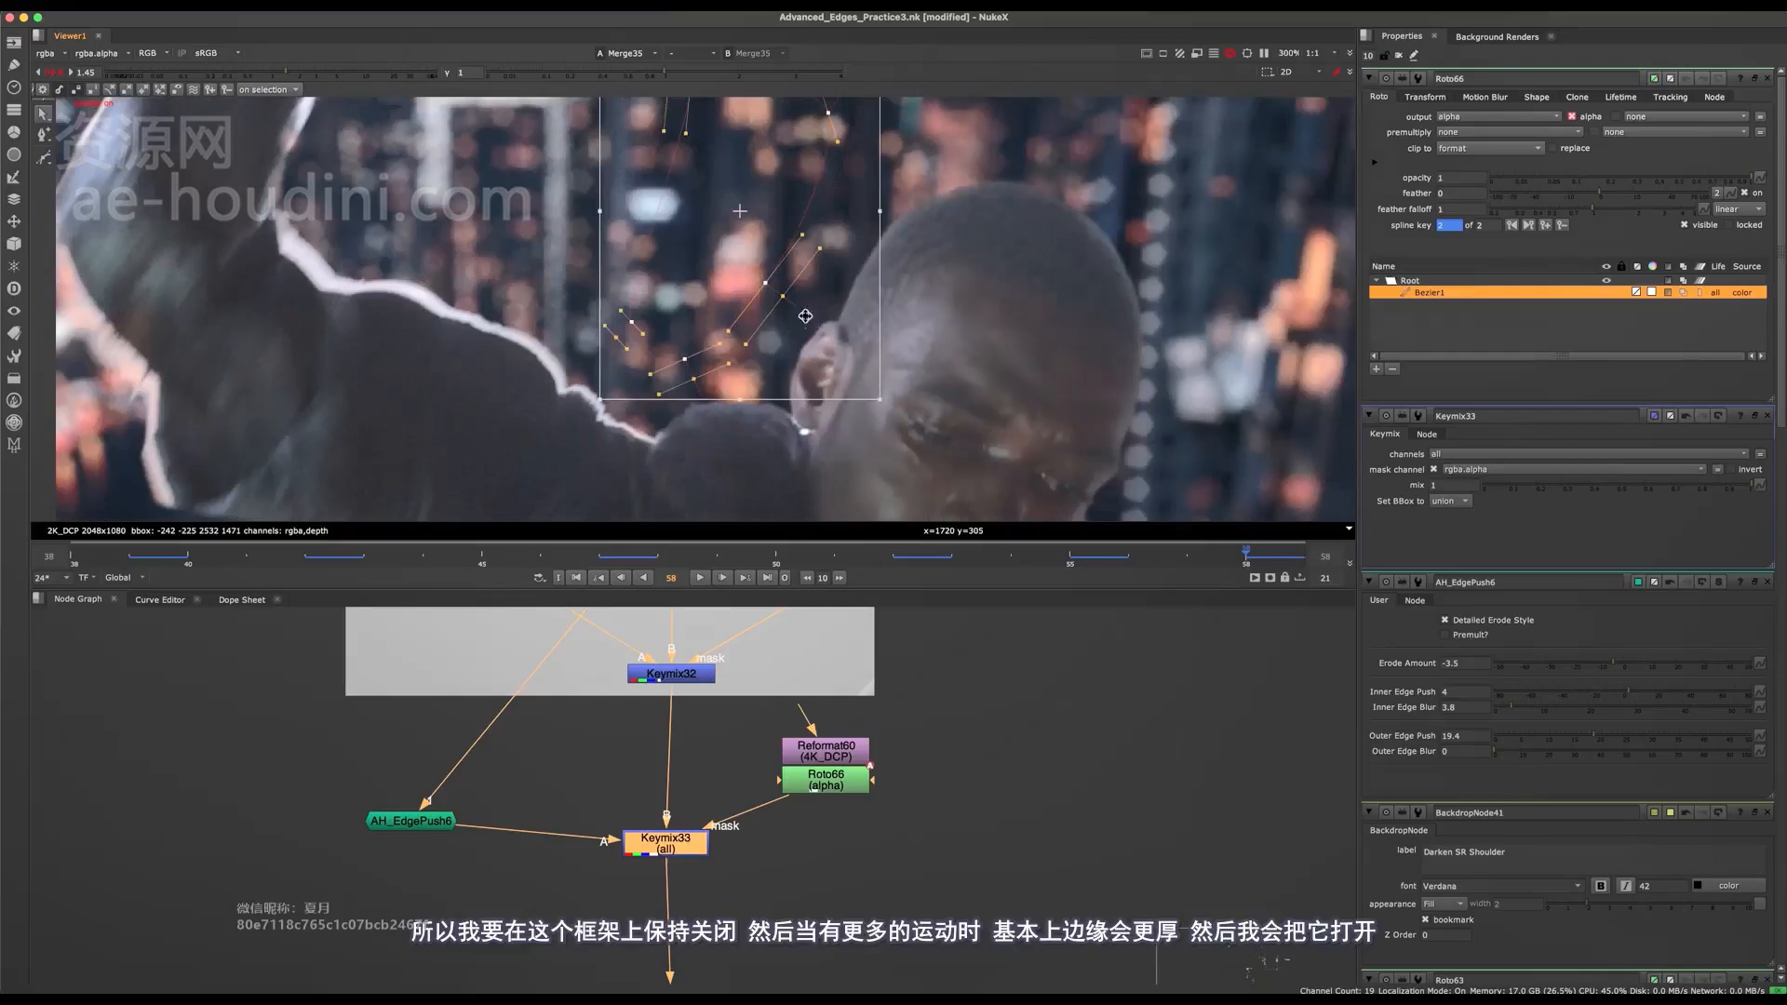
Save the script and reposition the ear mask beside the ear and head edge at frame 55, toggling the overlay to check it.
key("ctrl+s")
left_click(1087, 564)
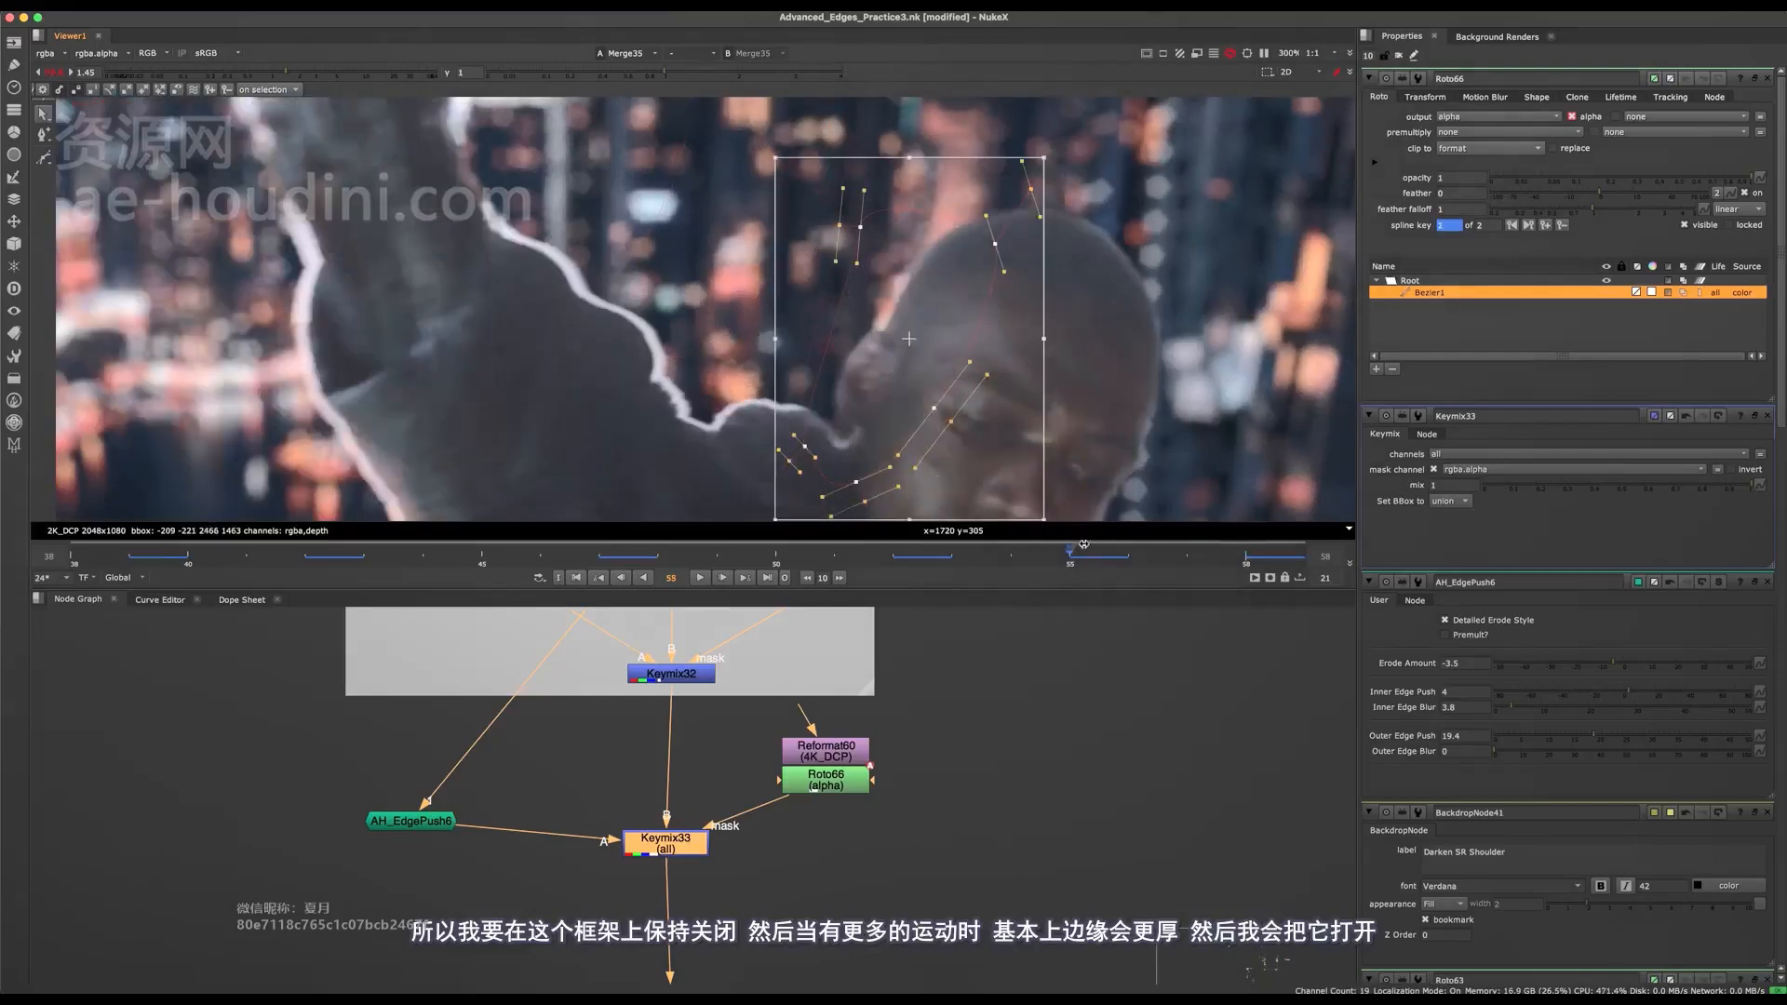
scroll(876, 328, "up", 2)
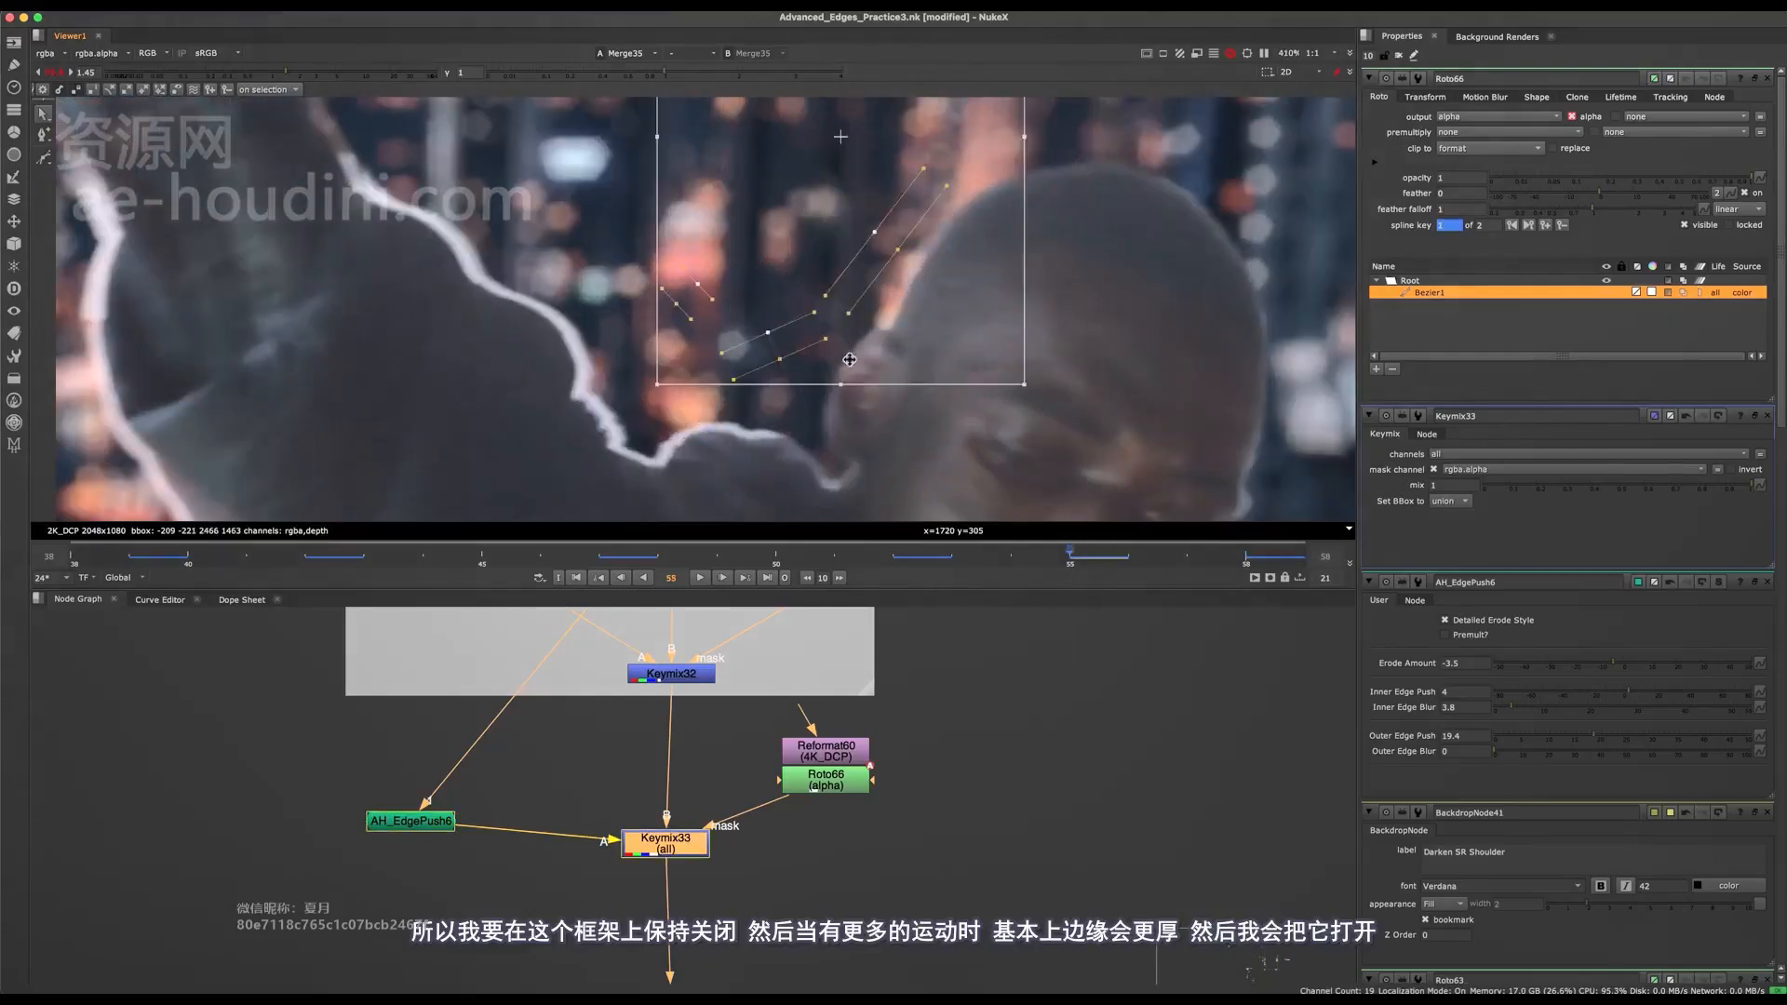
key("o")
scroll(852, 362, "up", 3)
key("o")
scroll(842, 427, "down", 4)
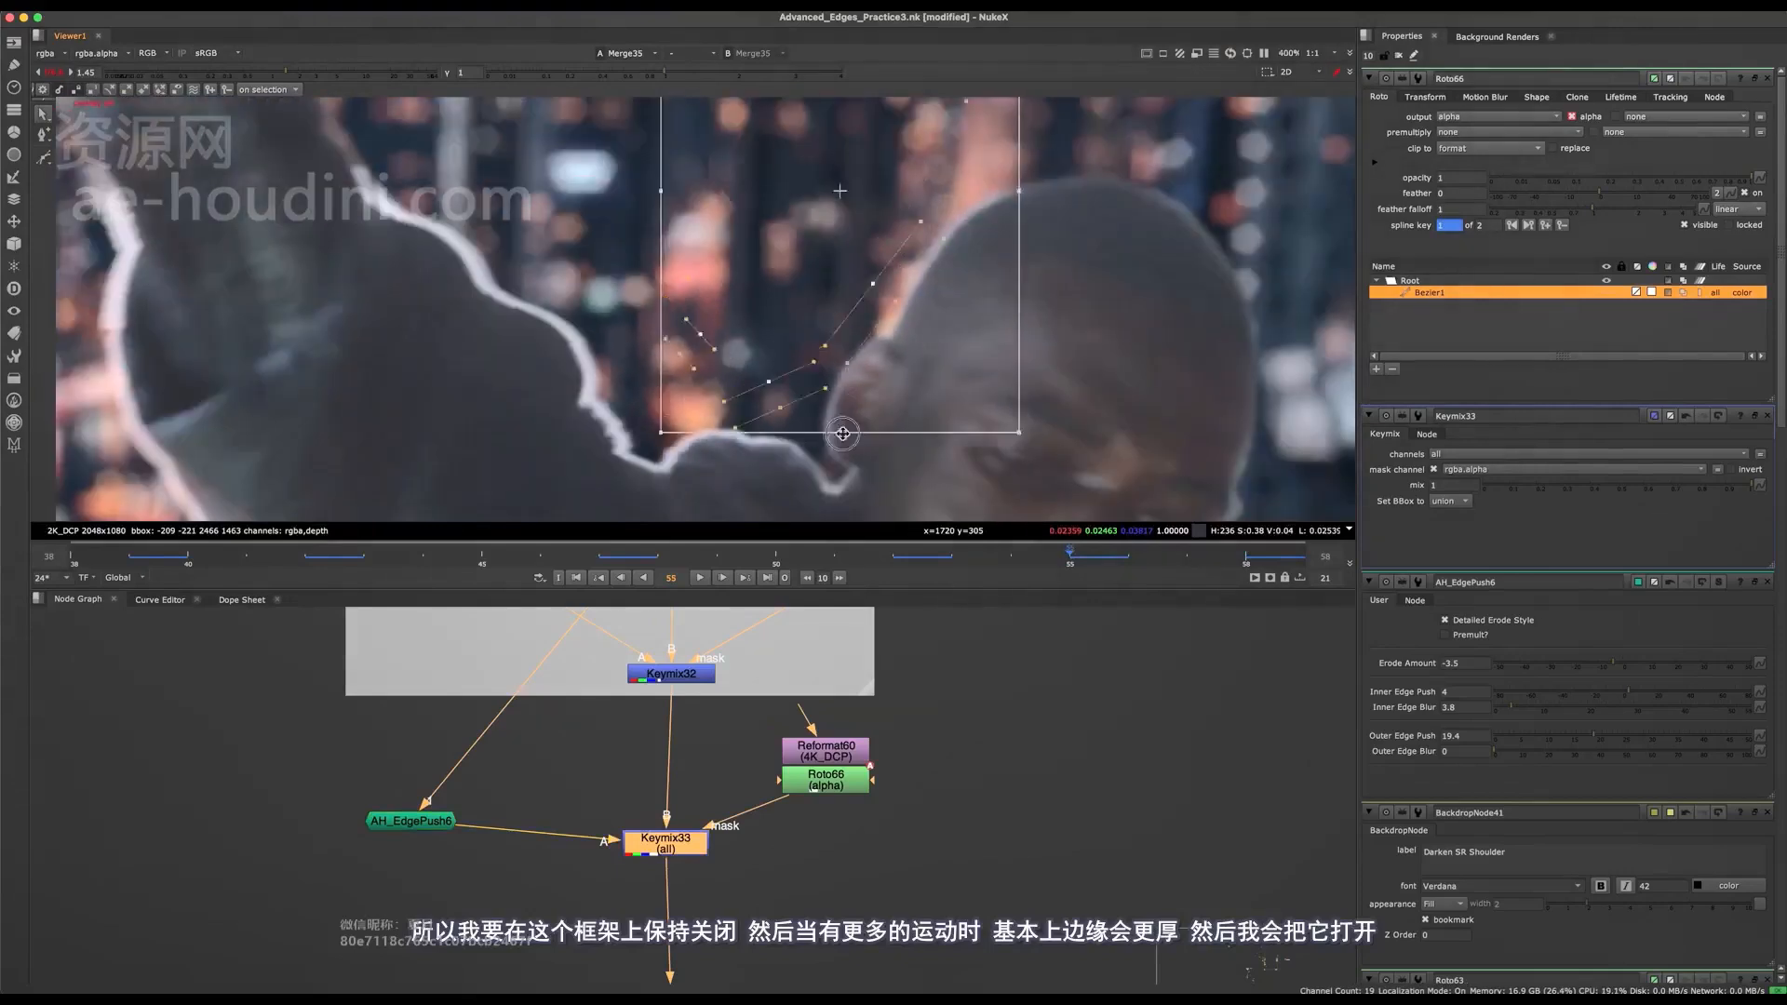
left_click_drag(891, 380, 907, 366)
key("o")
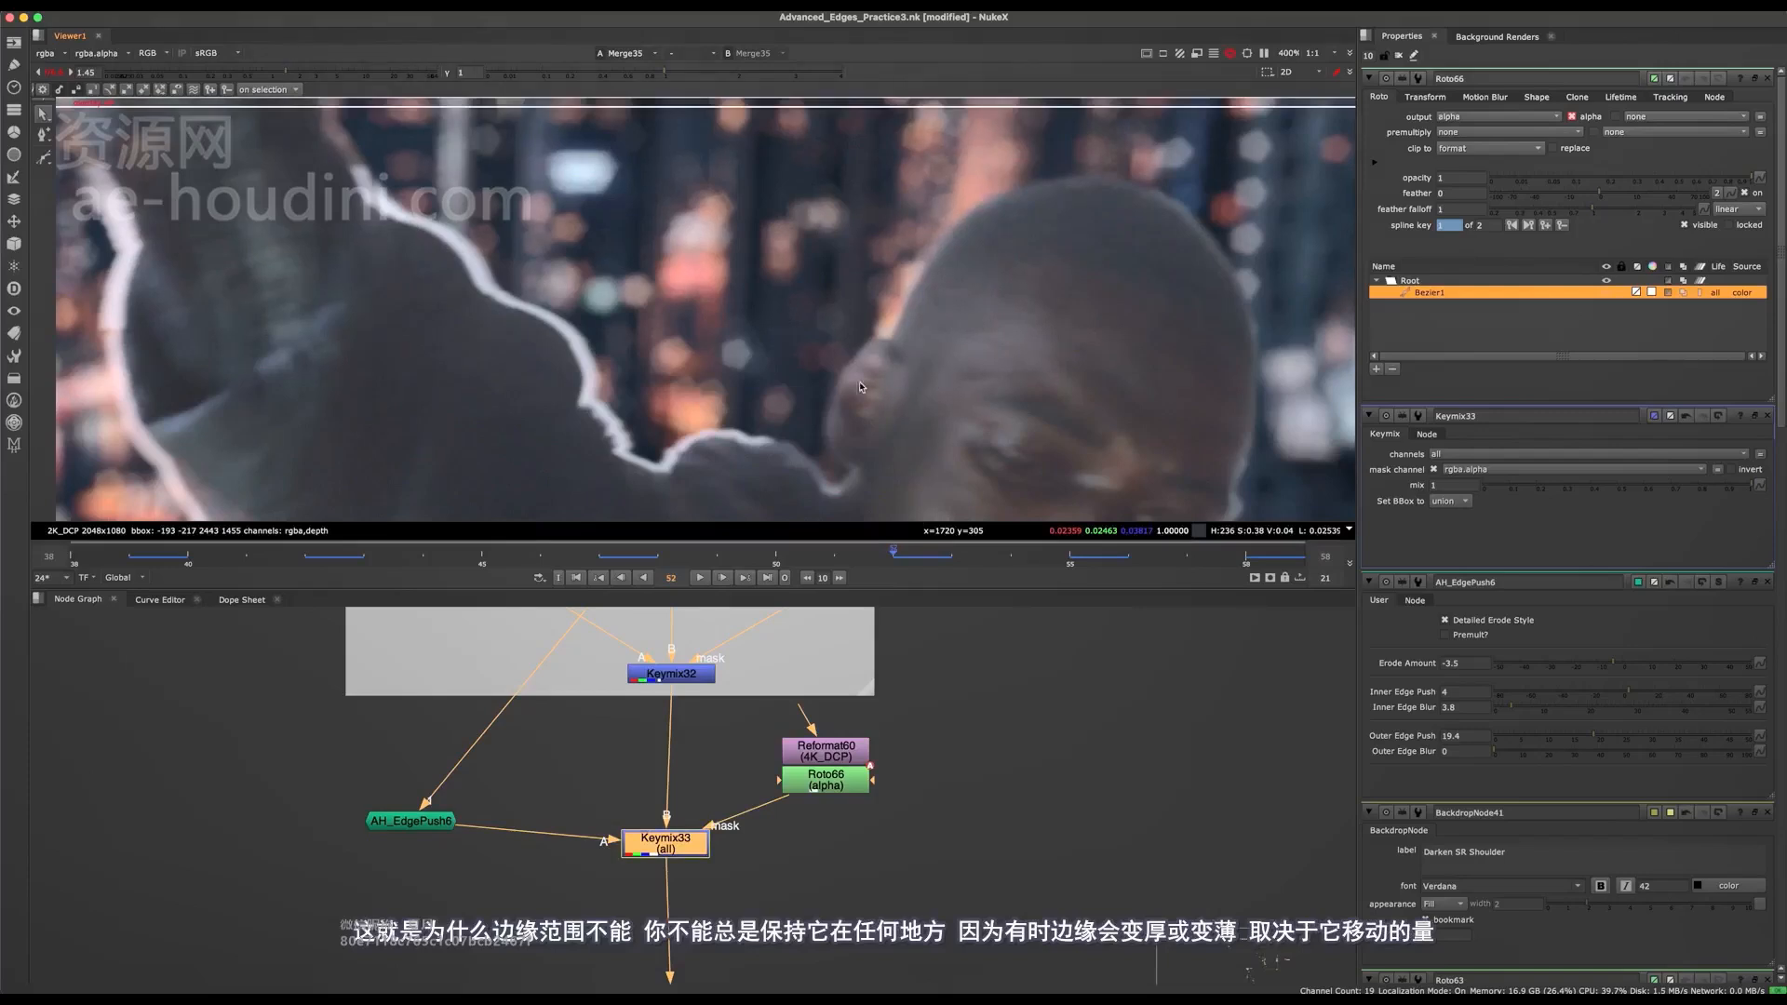
At frame 52, reposition the ear mask and extend its right-hand points across the top of the head.
key("ctrl+s")
key("o")
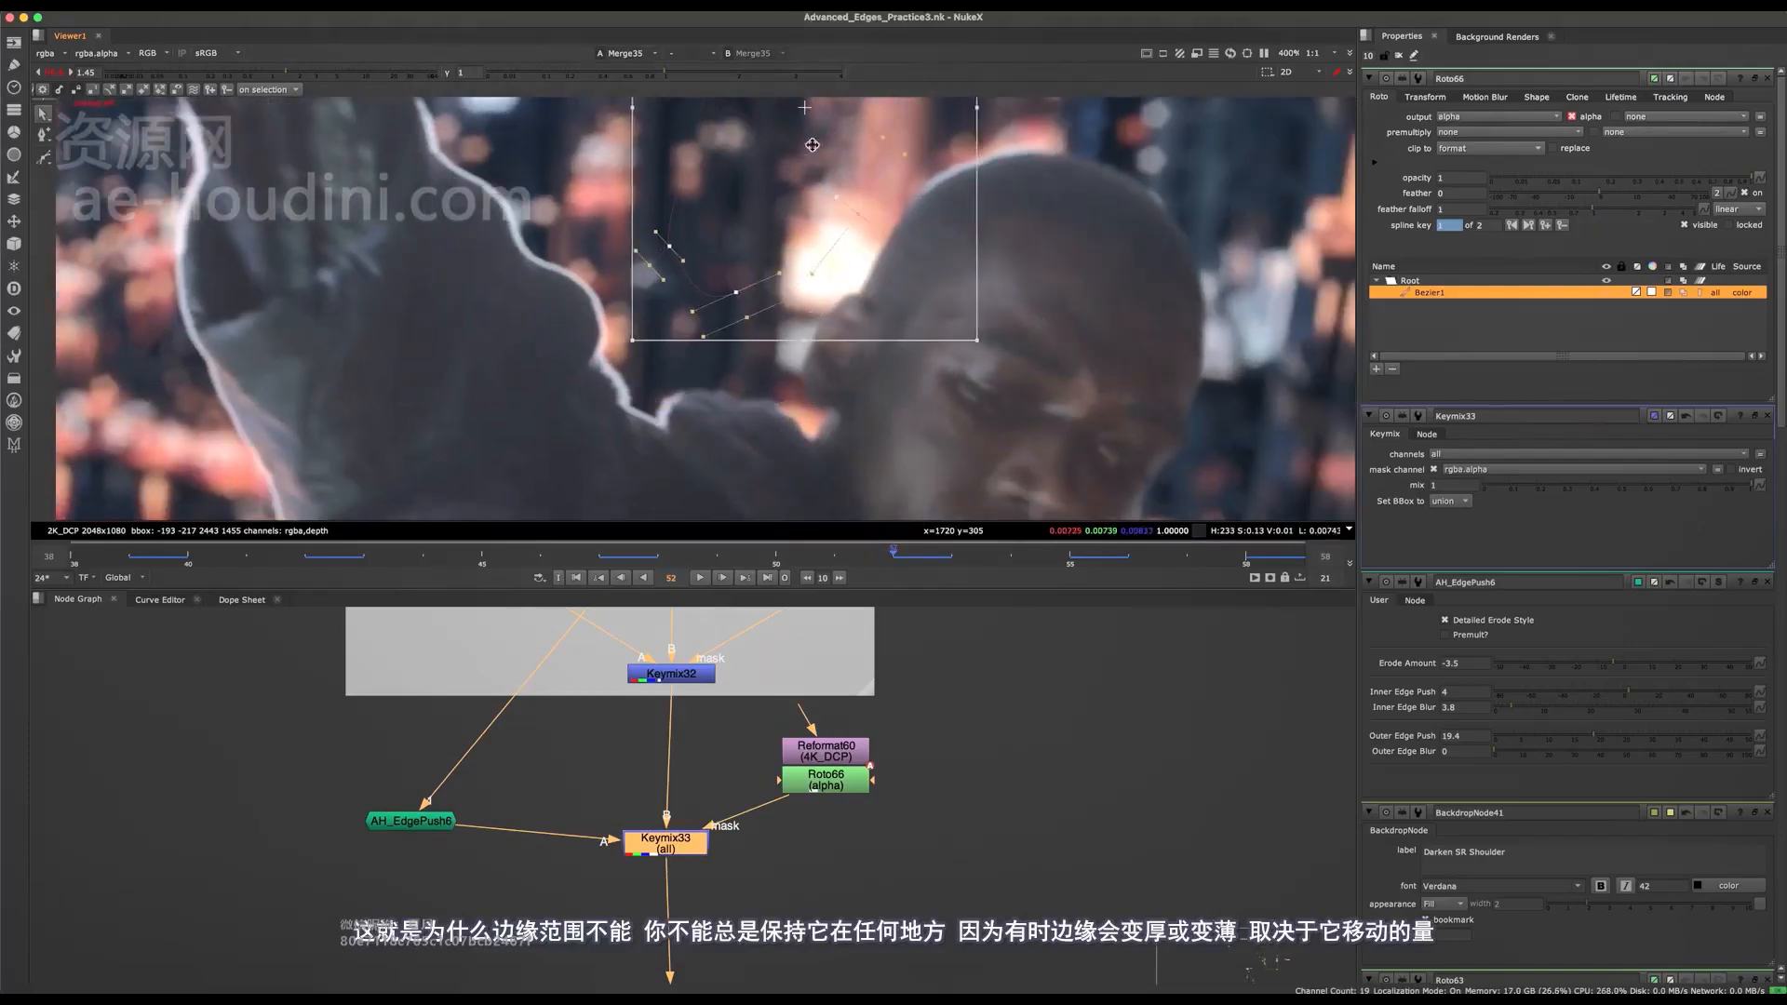
left_click_drag(813, 145, 810, 142)
middle_click_drag(794, 145, 674, 195)
left_click_drag(674, 195, 776, 231)
middle_click_drag(791, 237, 696, 336)
left_click(857, 153)
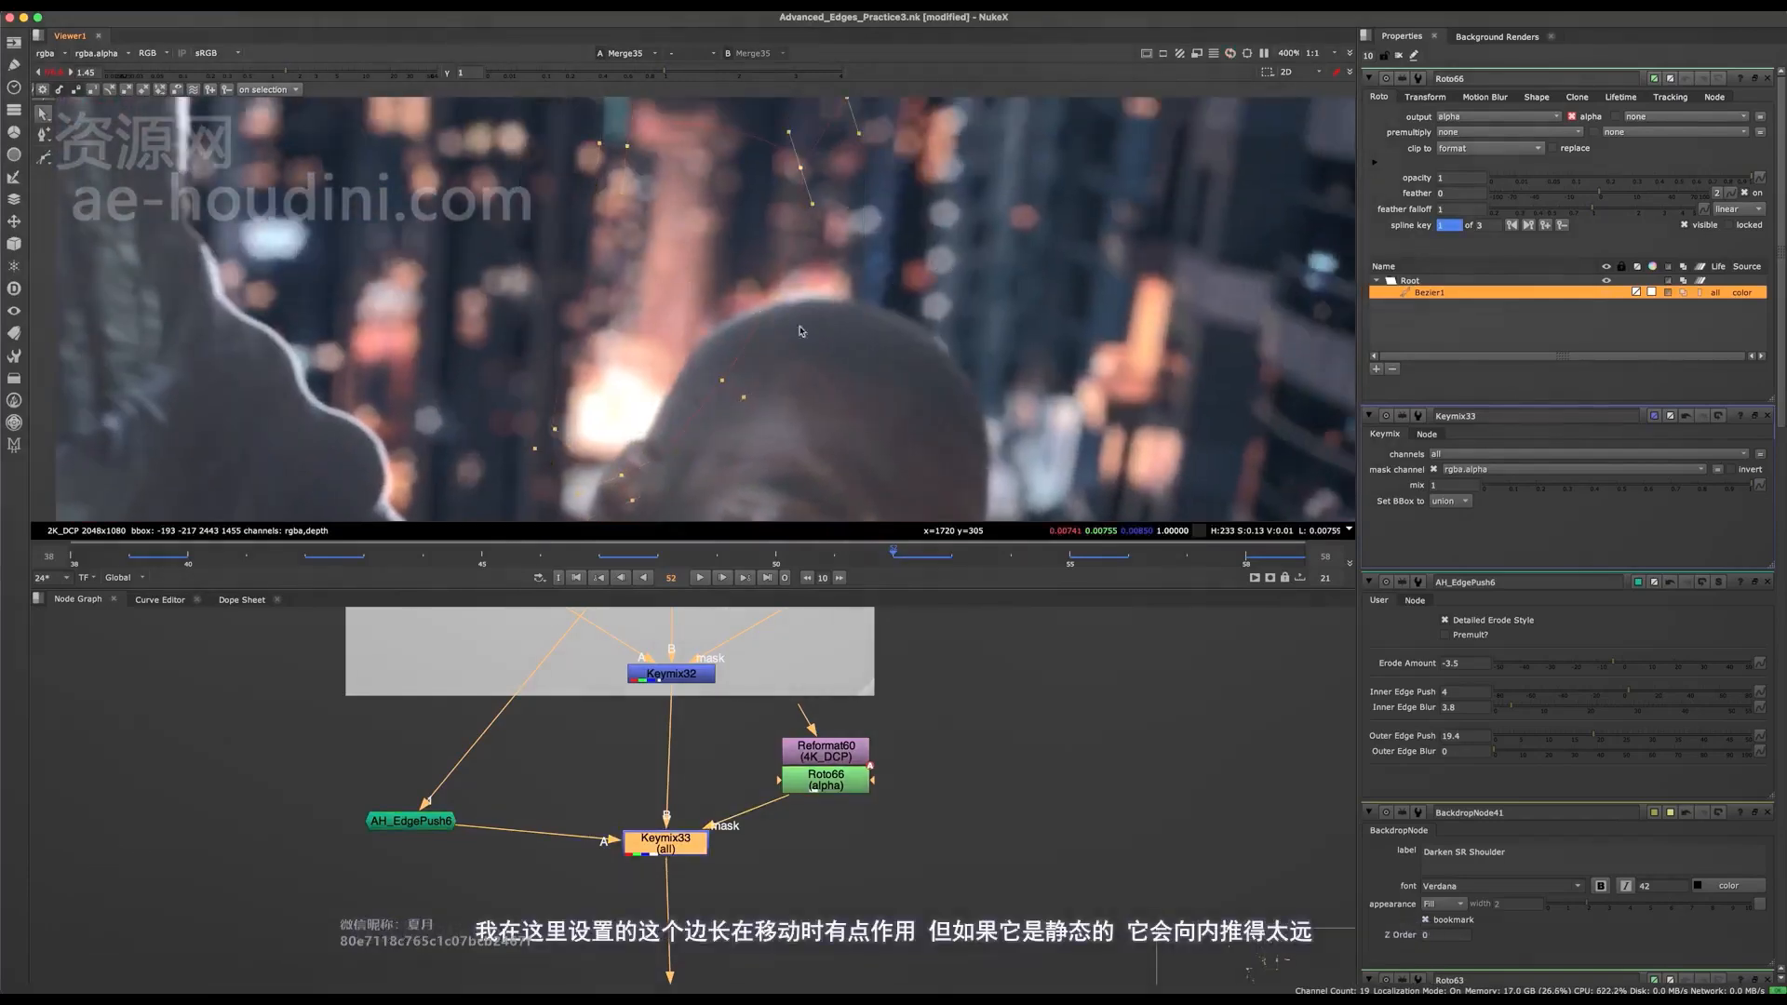
scroll(916, 194, "down", 5)
scroll(773, 427, "up", 5)
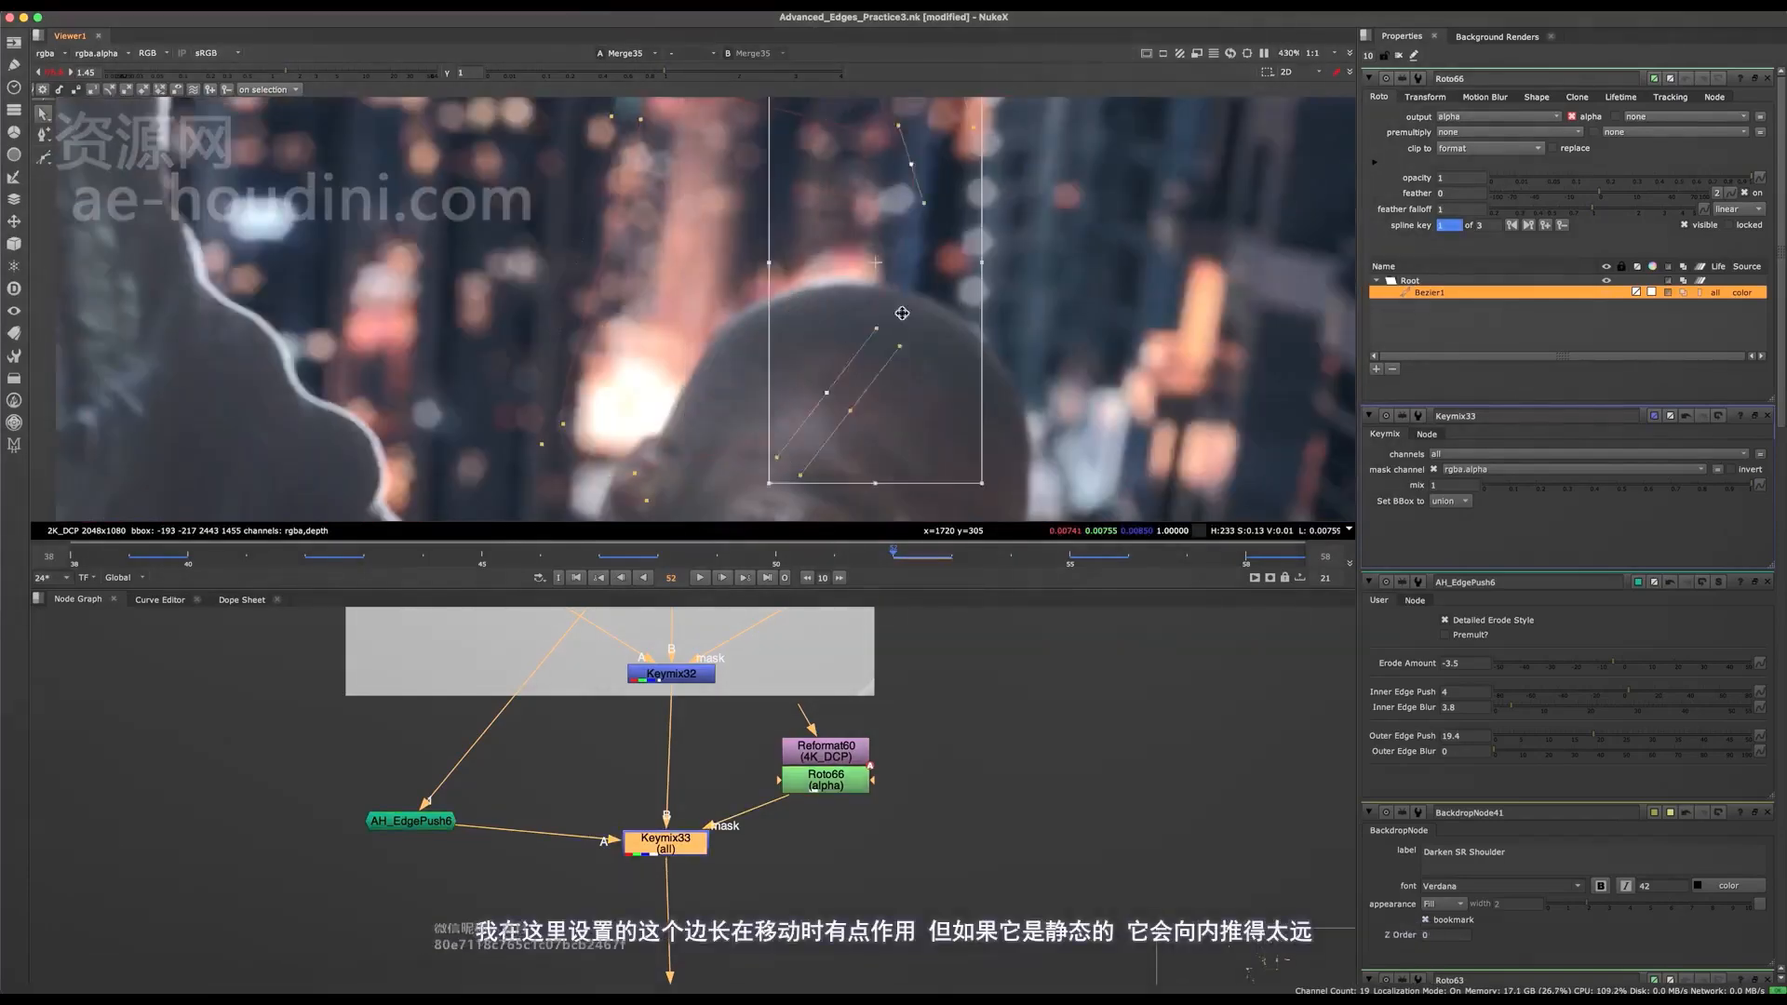
scroll(886, 307, "down", 3)
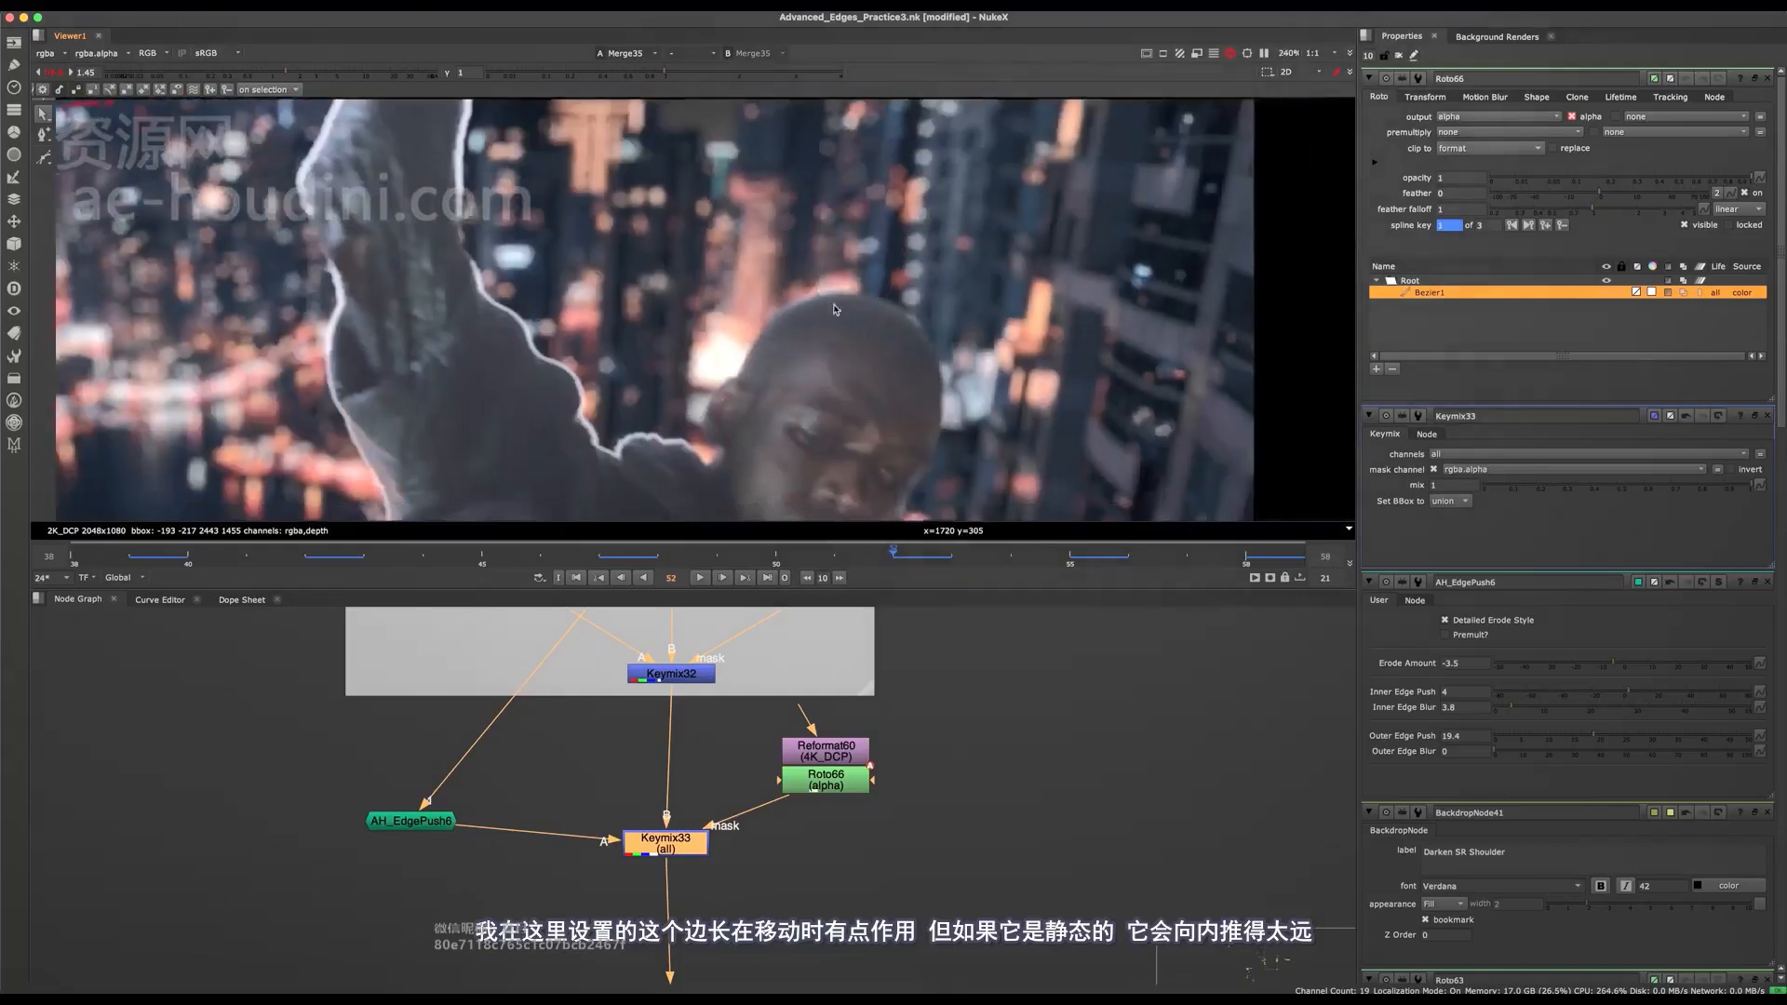
Save the script, go to frame 47, and shift the whole ear mask over the head to key it.
left_click(600, 556)
key("ctrl+s")
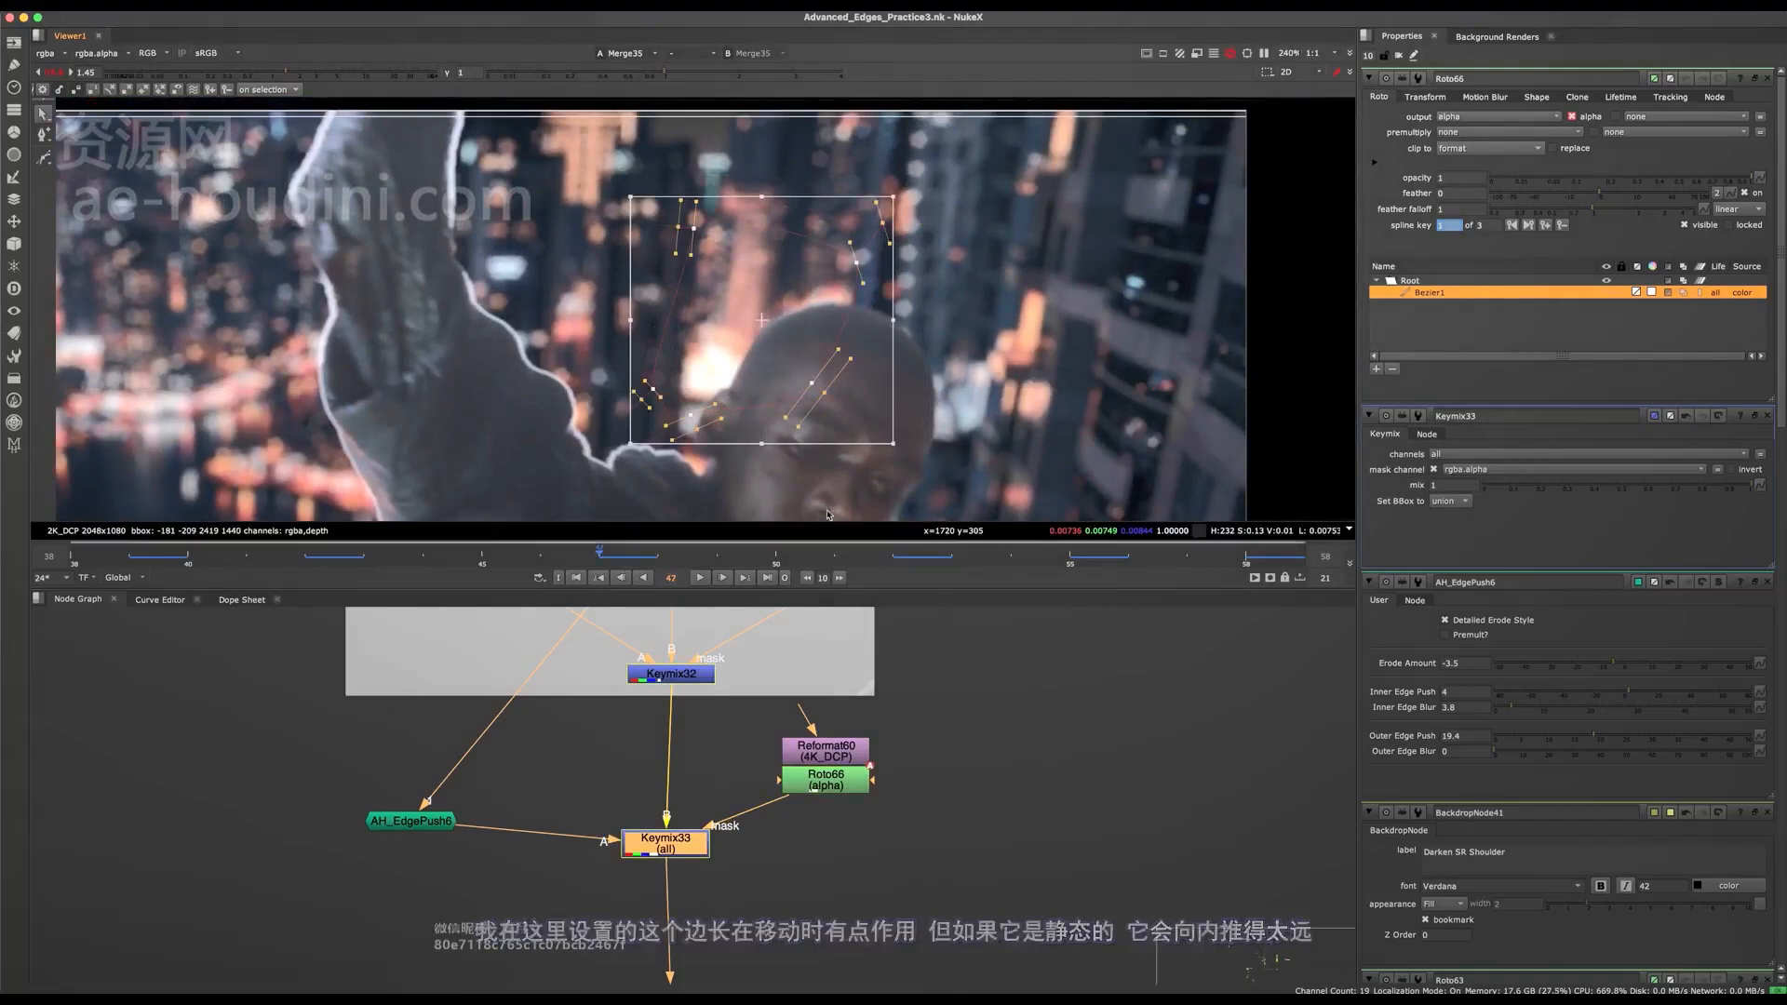
scroll(818, 239, "up", 5)
scroll(839, 266, "down", 5)
left_click_drag(819, 211, 861, 209)
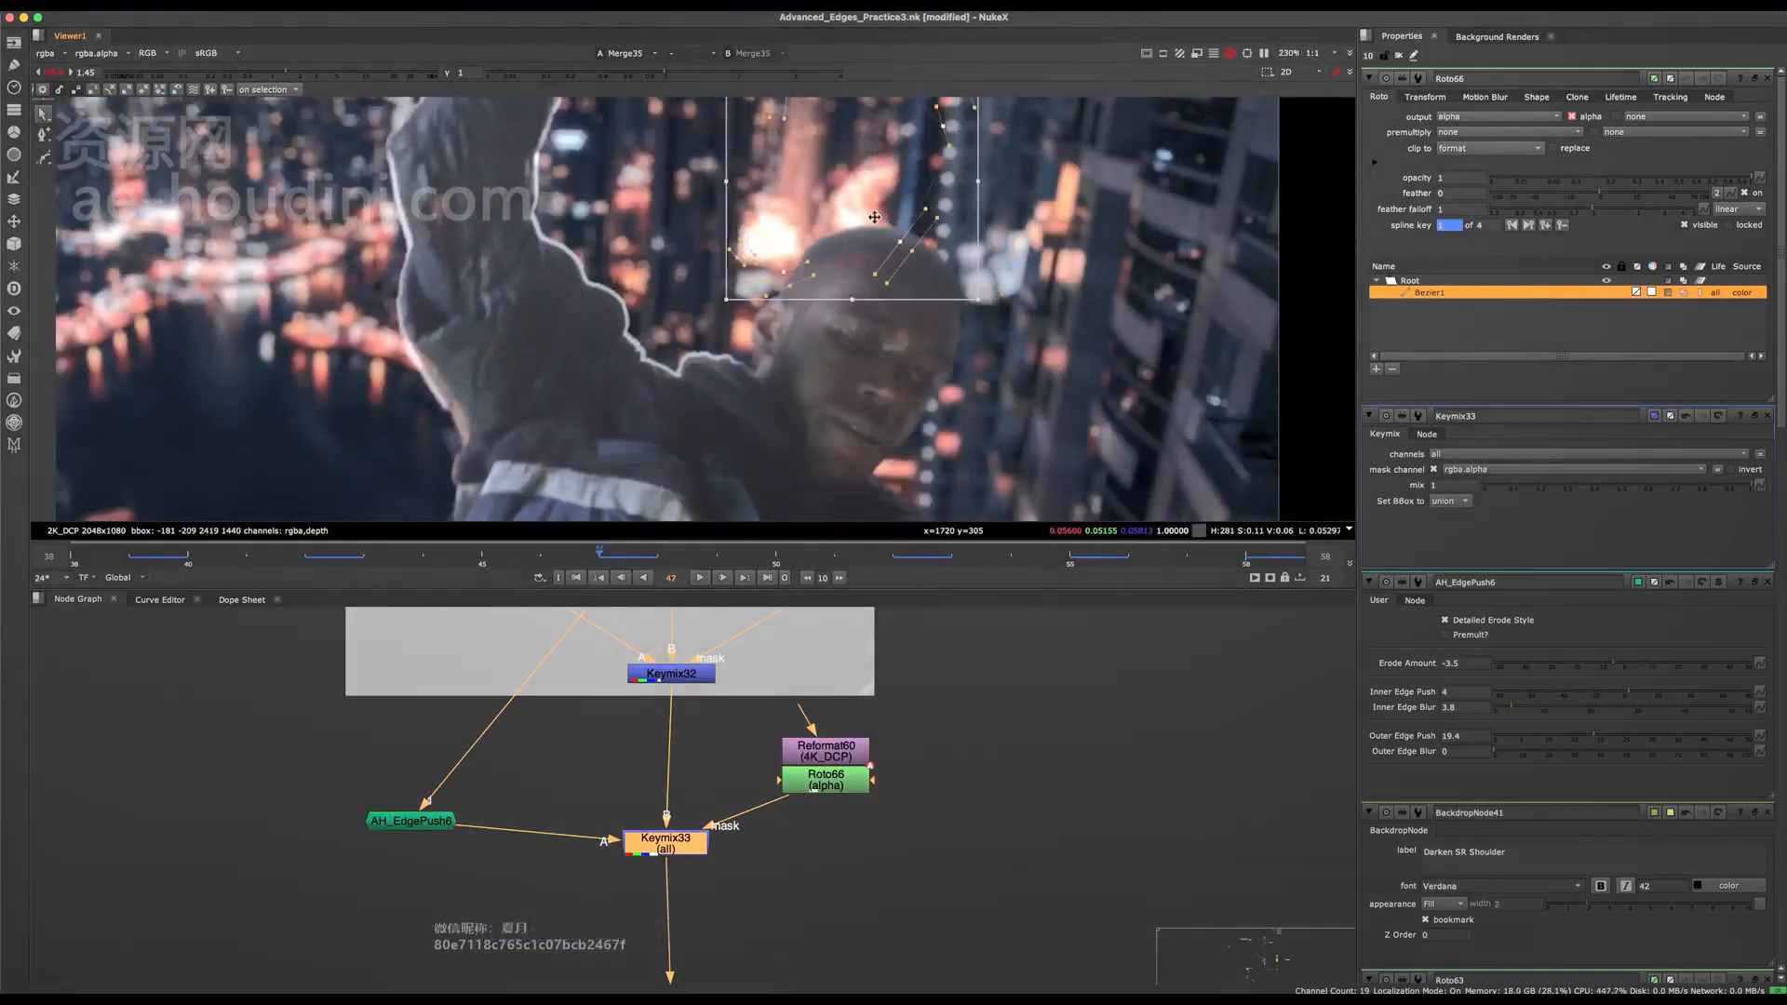
Lower the mask's upper points closer to the head at frame 47 and realign the whole shape over the head's top.
scroll(860, 214, "down", 5)
middle_click_drag(959, 149, 953, 230)
scroll(957, 231, "up", 3)
scroll(765, 276, "up", 2)
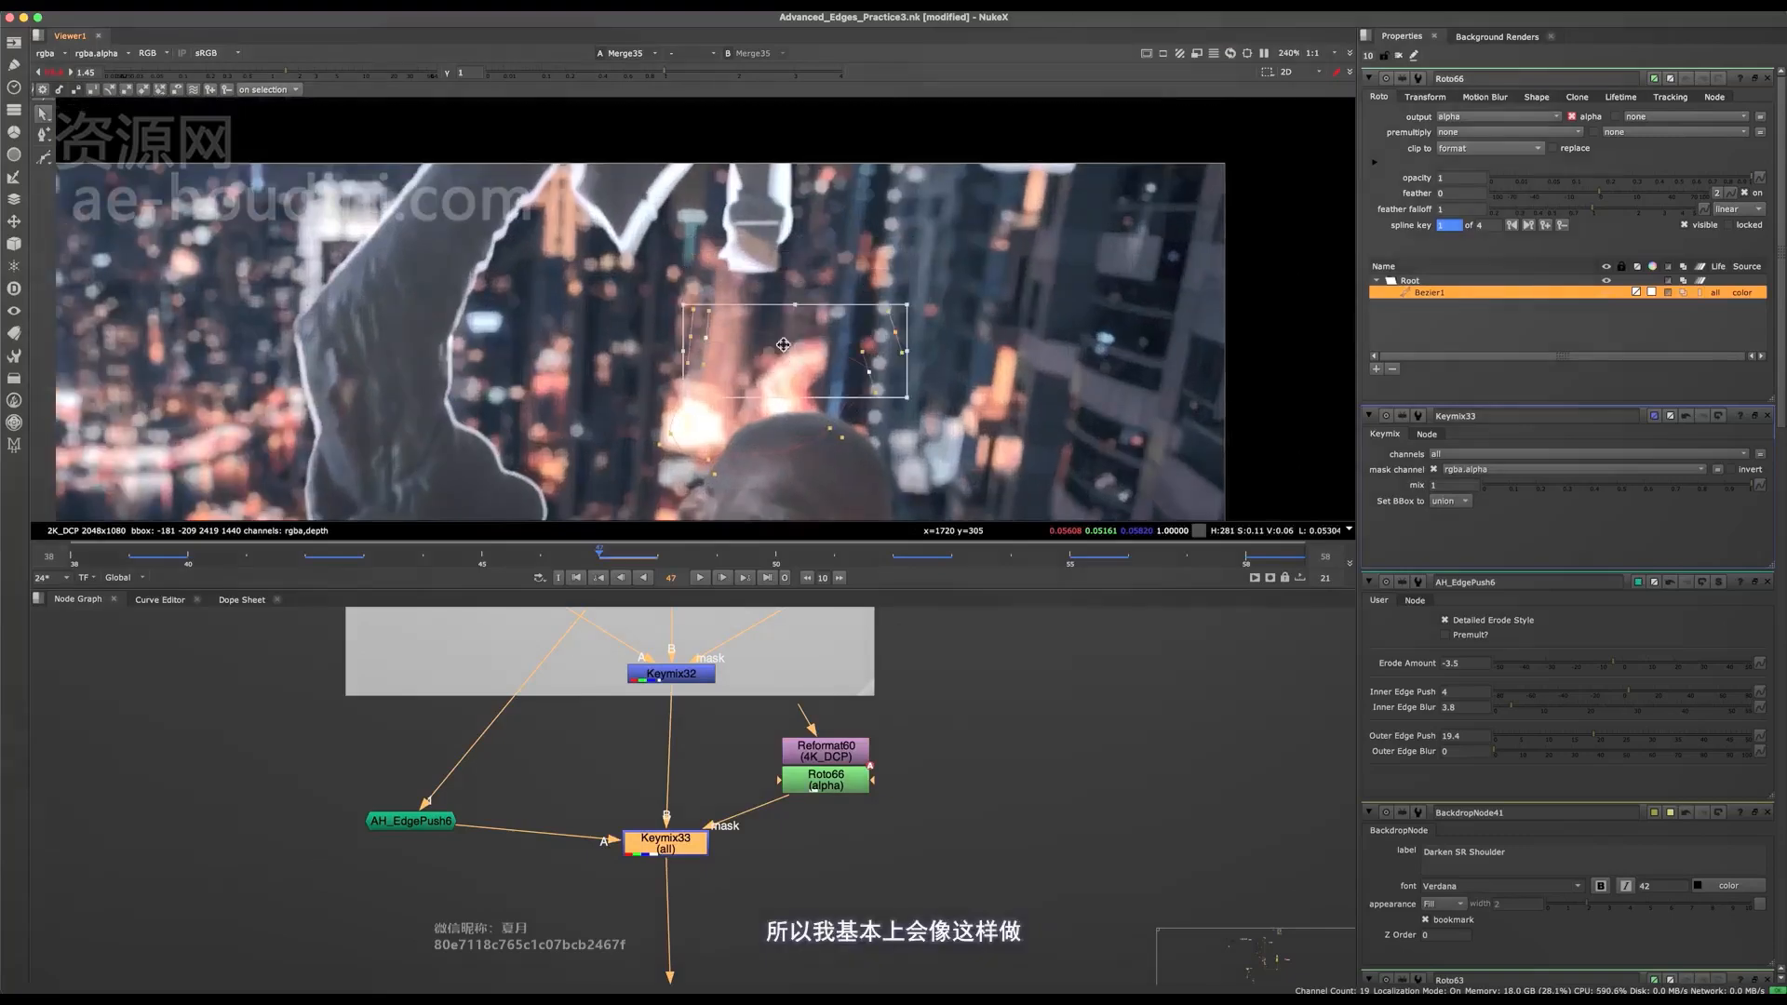
left_click_drag(783, 398, 785, 421)
middle_click_drag(785, 421, 788, 307)
scroll(931, 280, "up", 1)
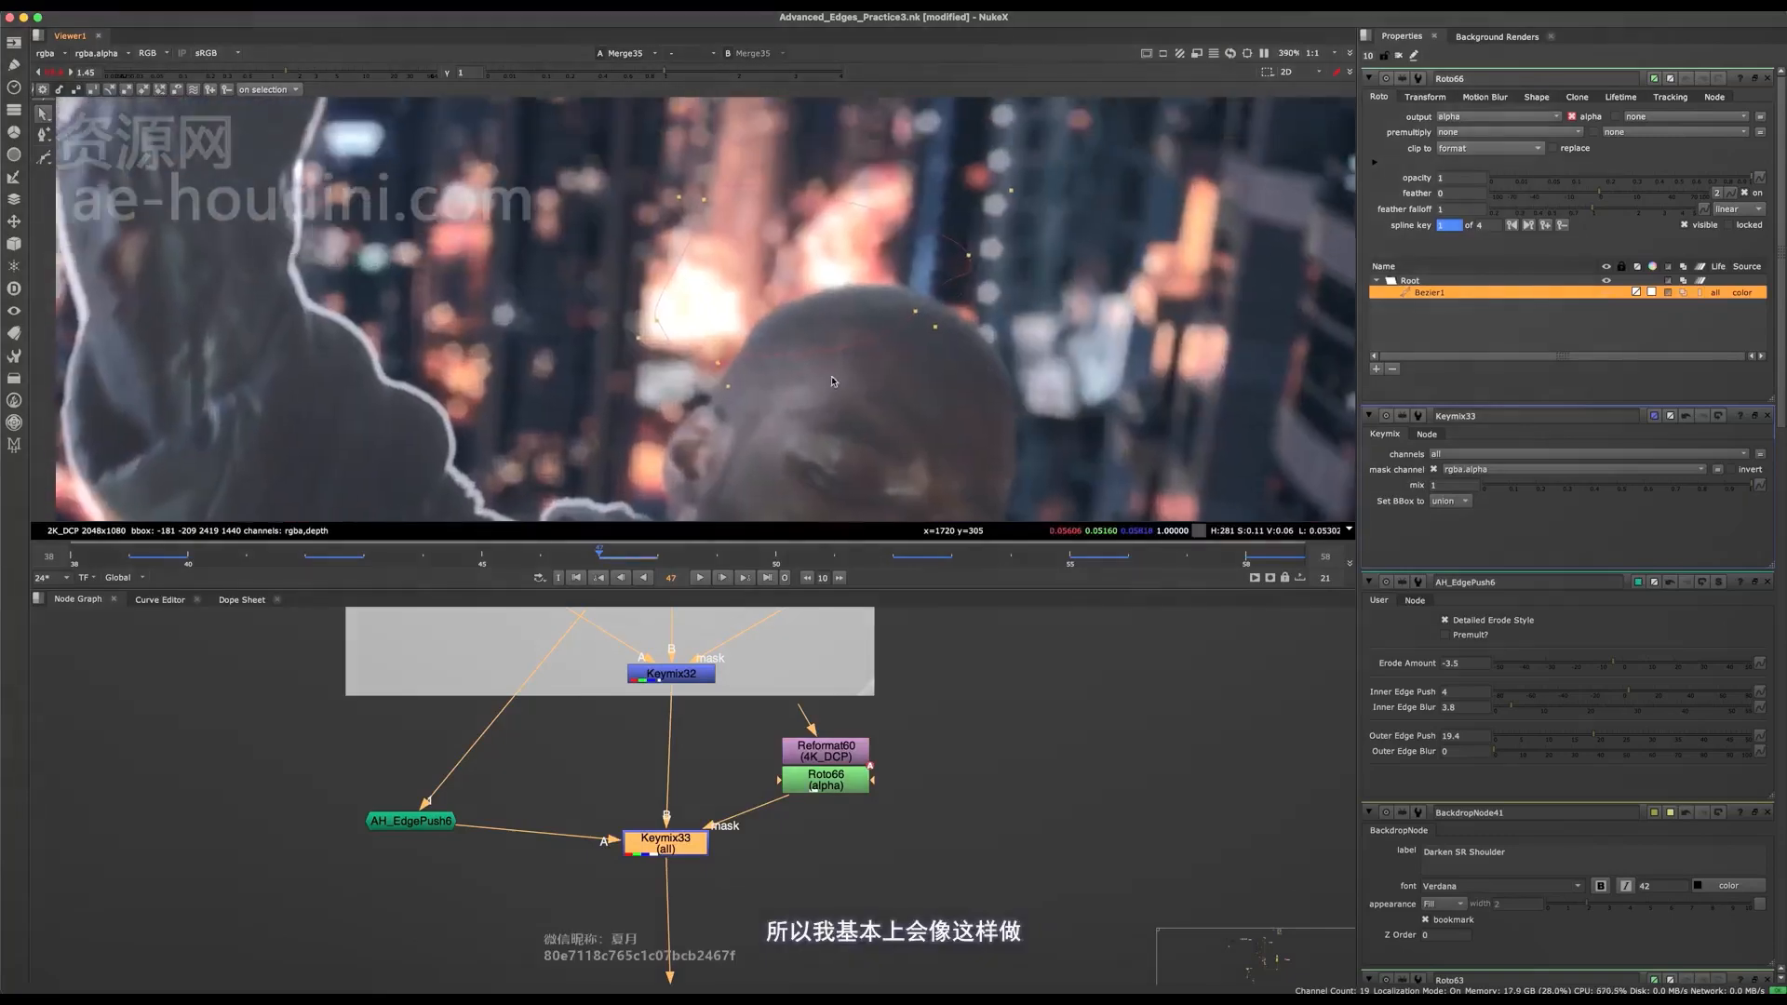
middle_click_drag(977, 200, 1015, 192)
left_click_drag(1014, 192, 659, 398)
middle_click_drag(753, 358, 714, 294)
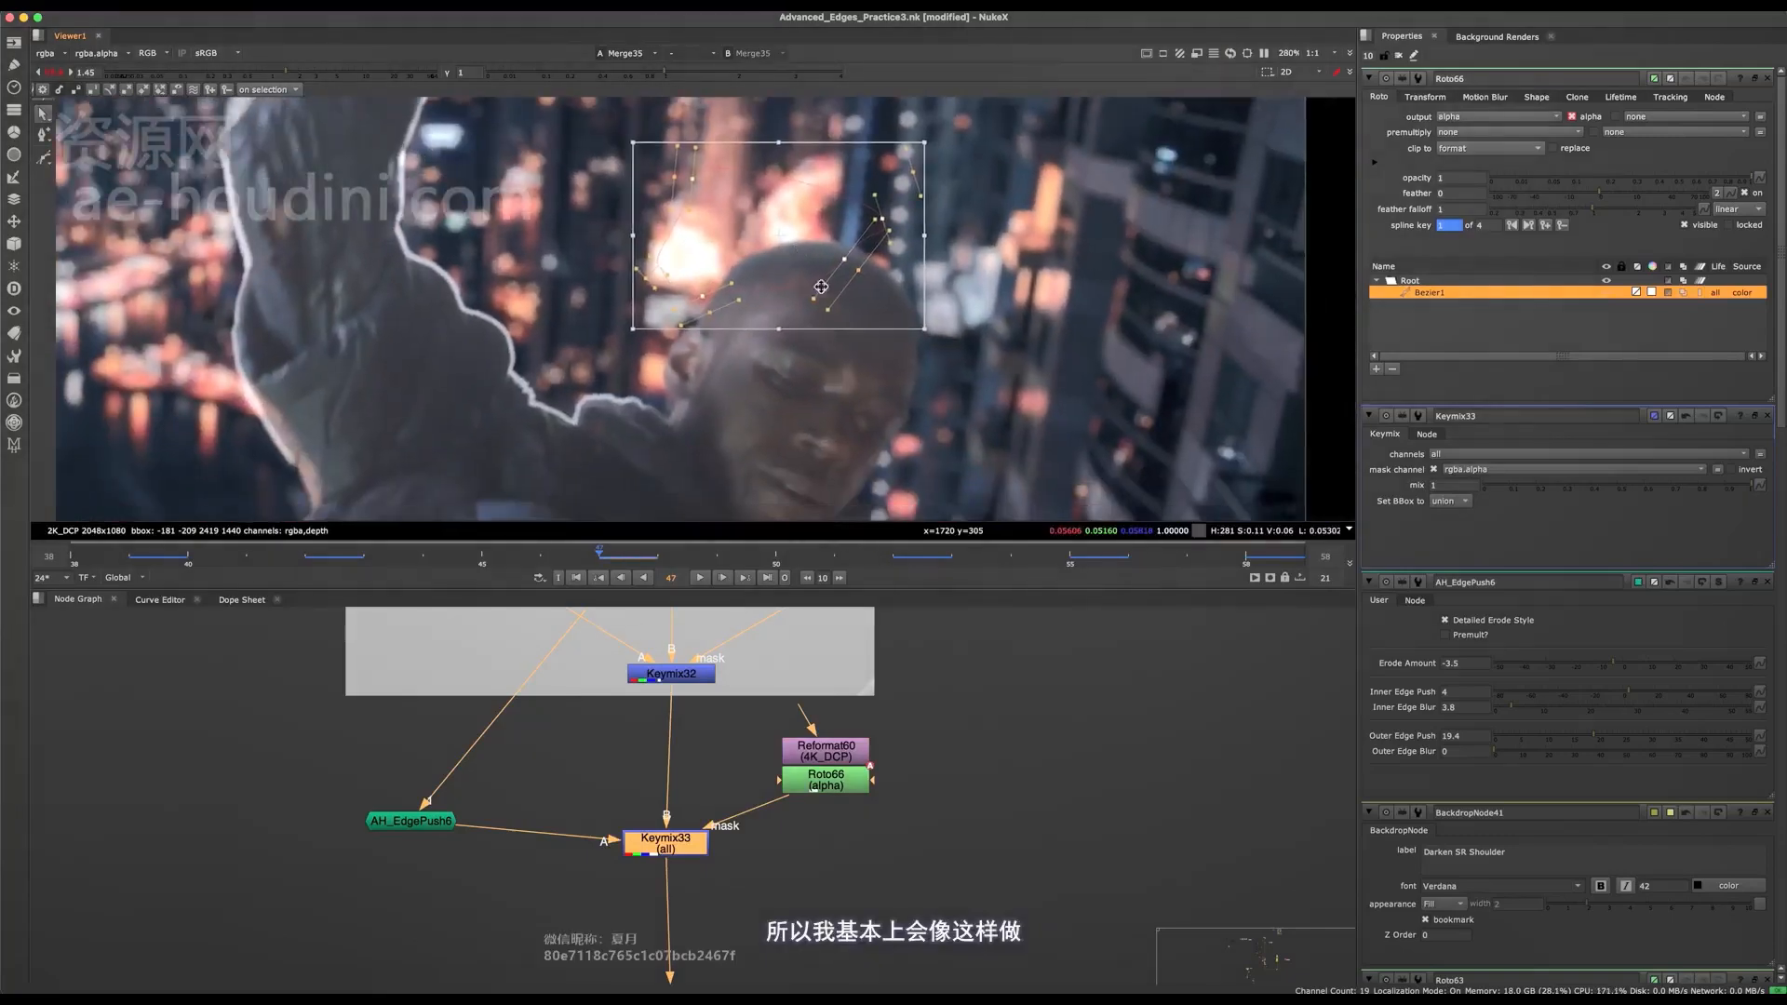
middle_click_drag(821, 287, 854, 281)
Go to frame 42, reposition the mask over the head, and move its upper points higher above the head.
left_click_drag(333, 553, 305, 553)
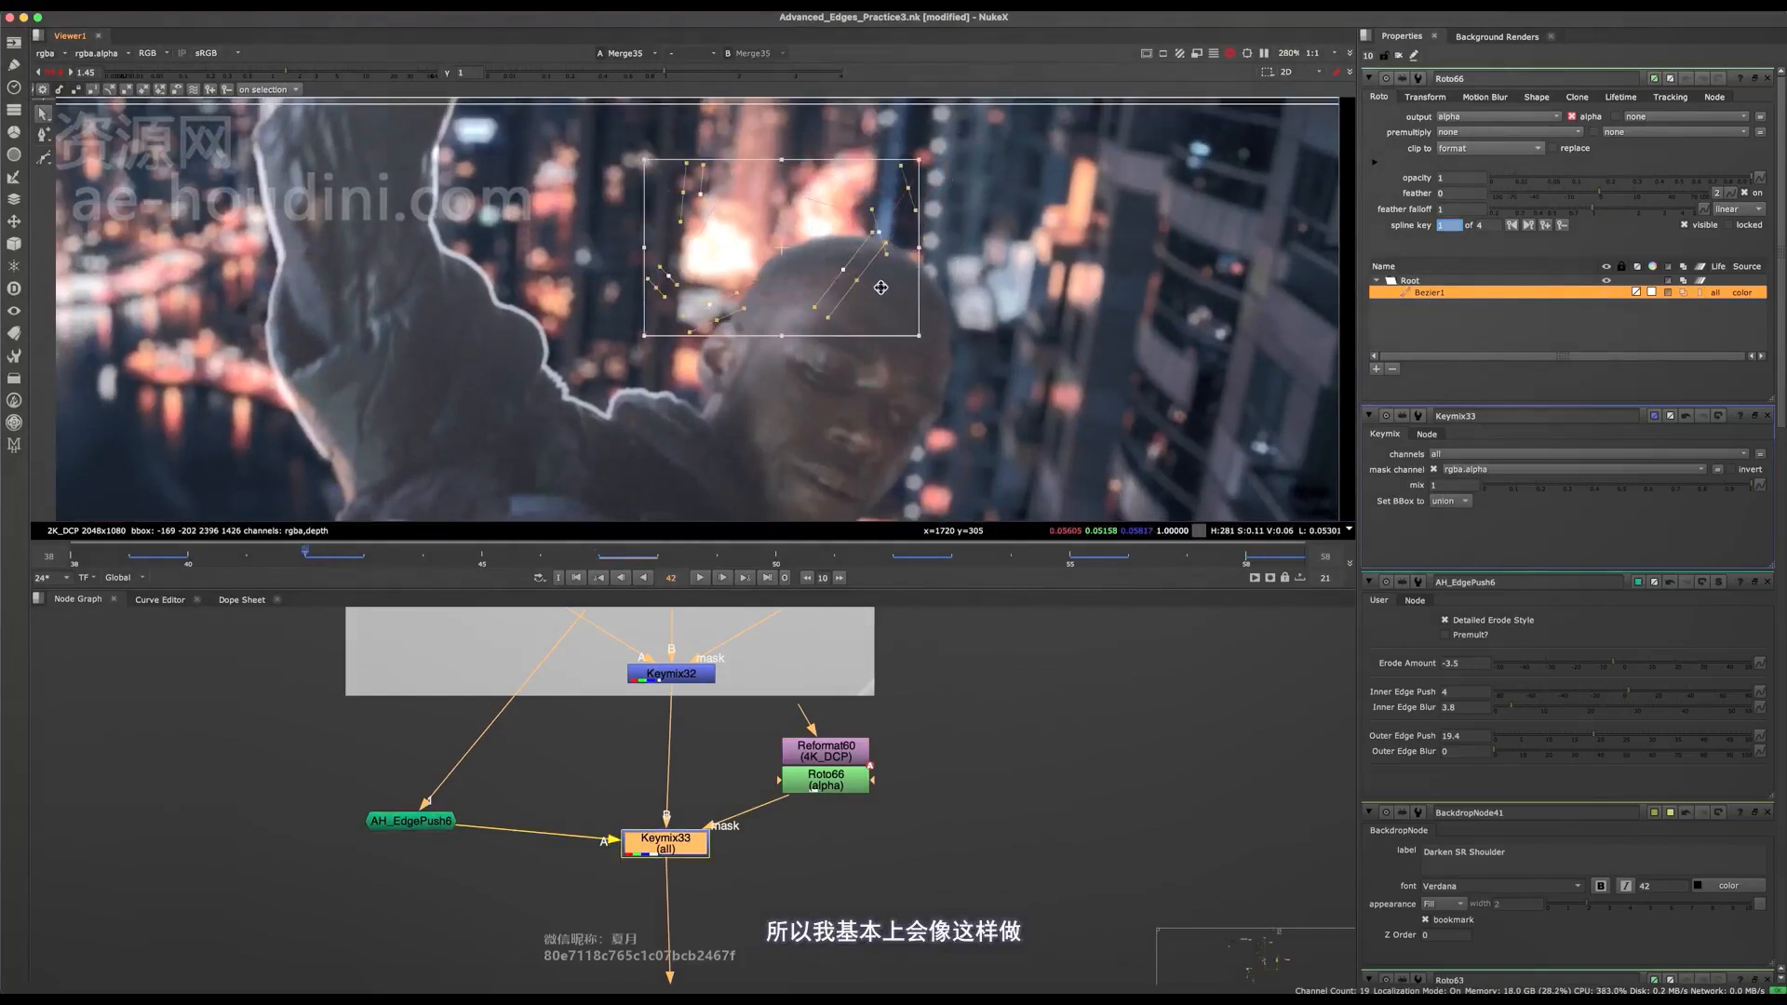
middle_click_drag(797, 309, 889, 279)
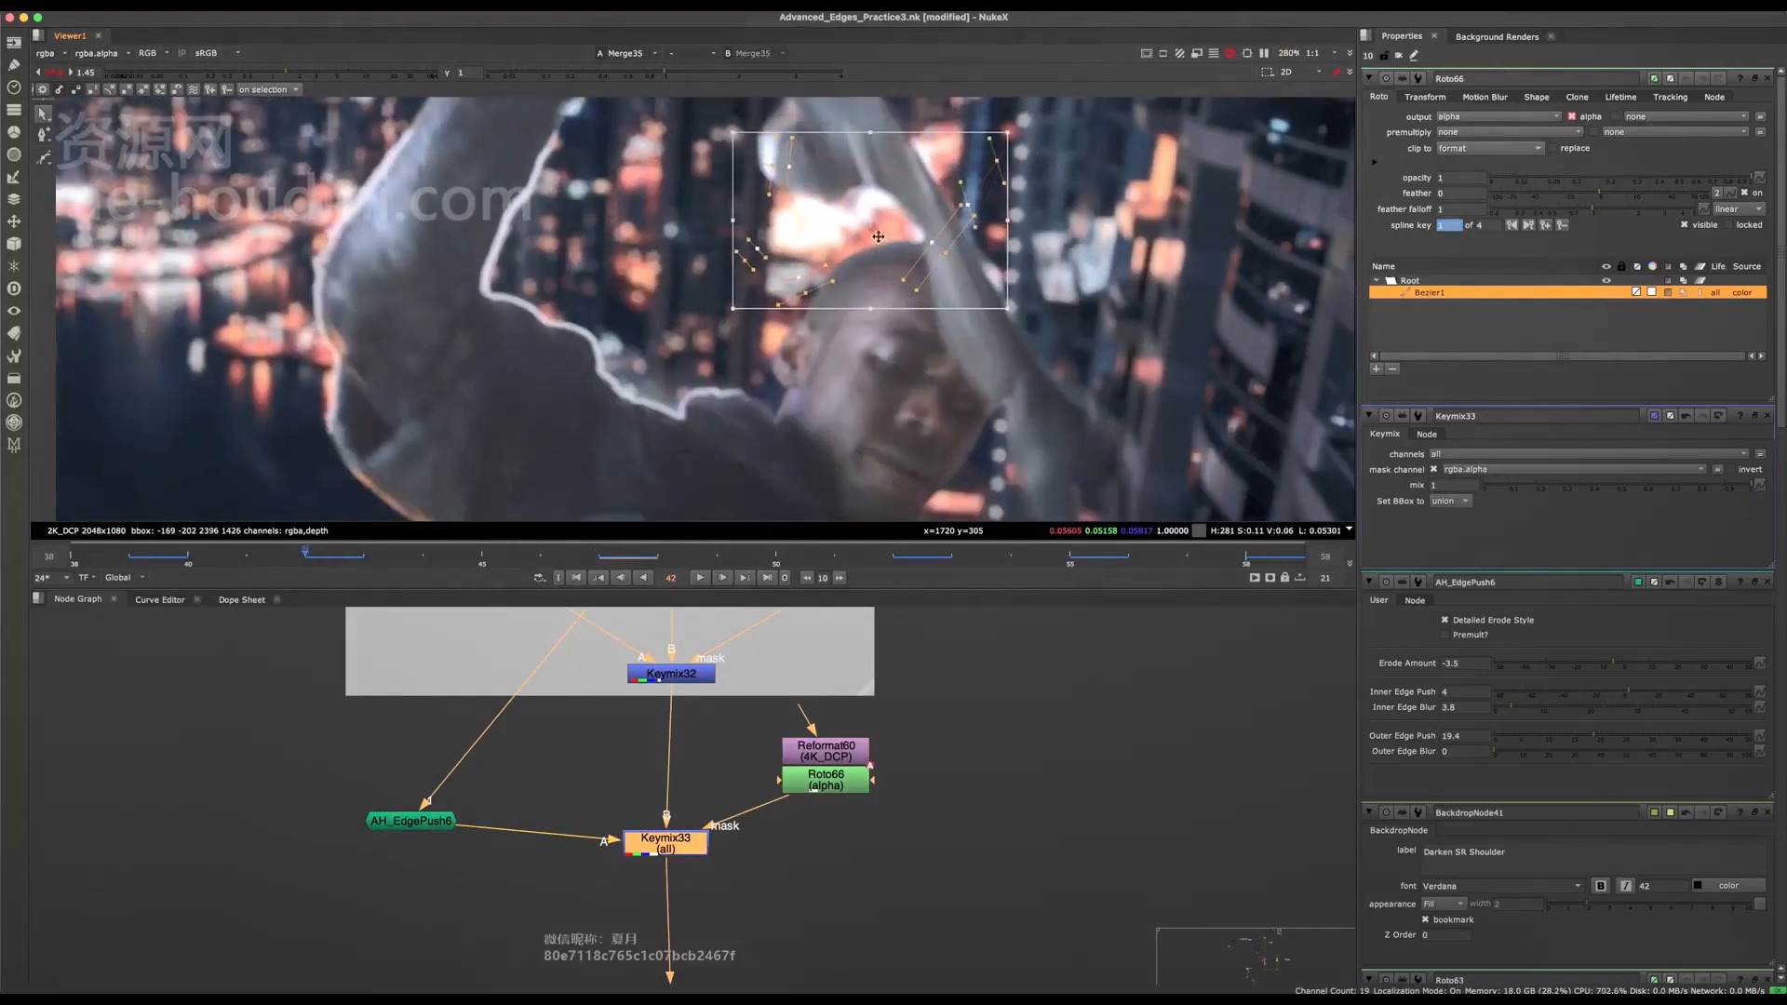
left_click_drag(890, 214, 867, 255)
left_click_drag(1087, 152, 693, 289)
middle_click_drag(820, 217, 836, 287)
left_click_drag(836, 286, 832, 180)
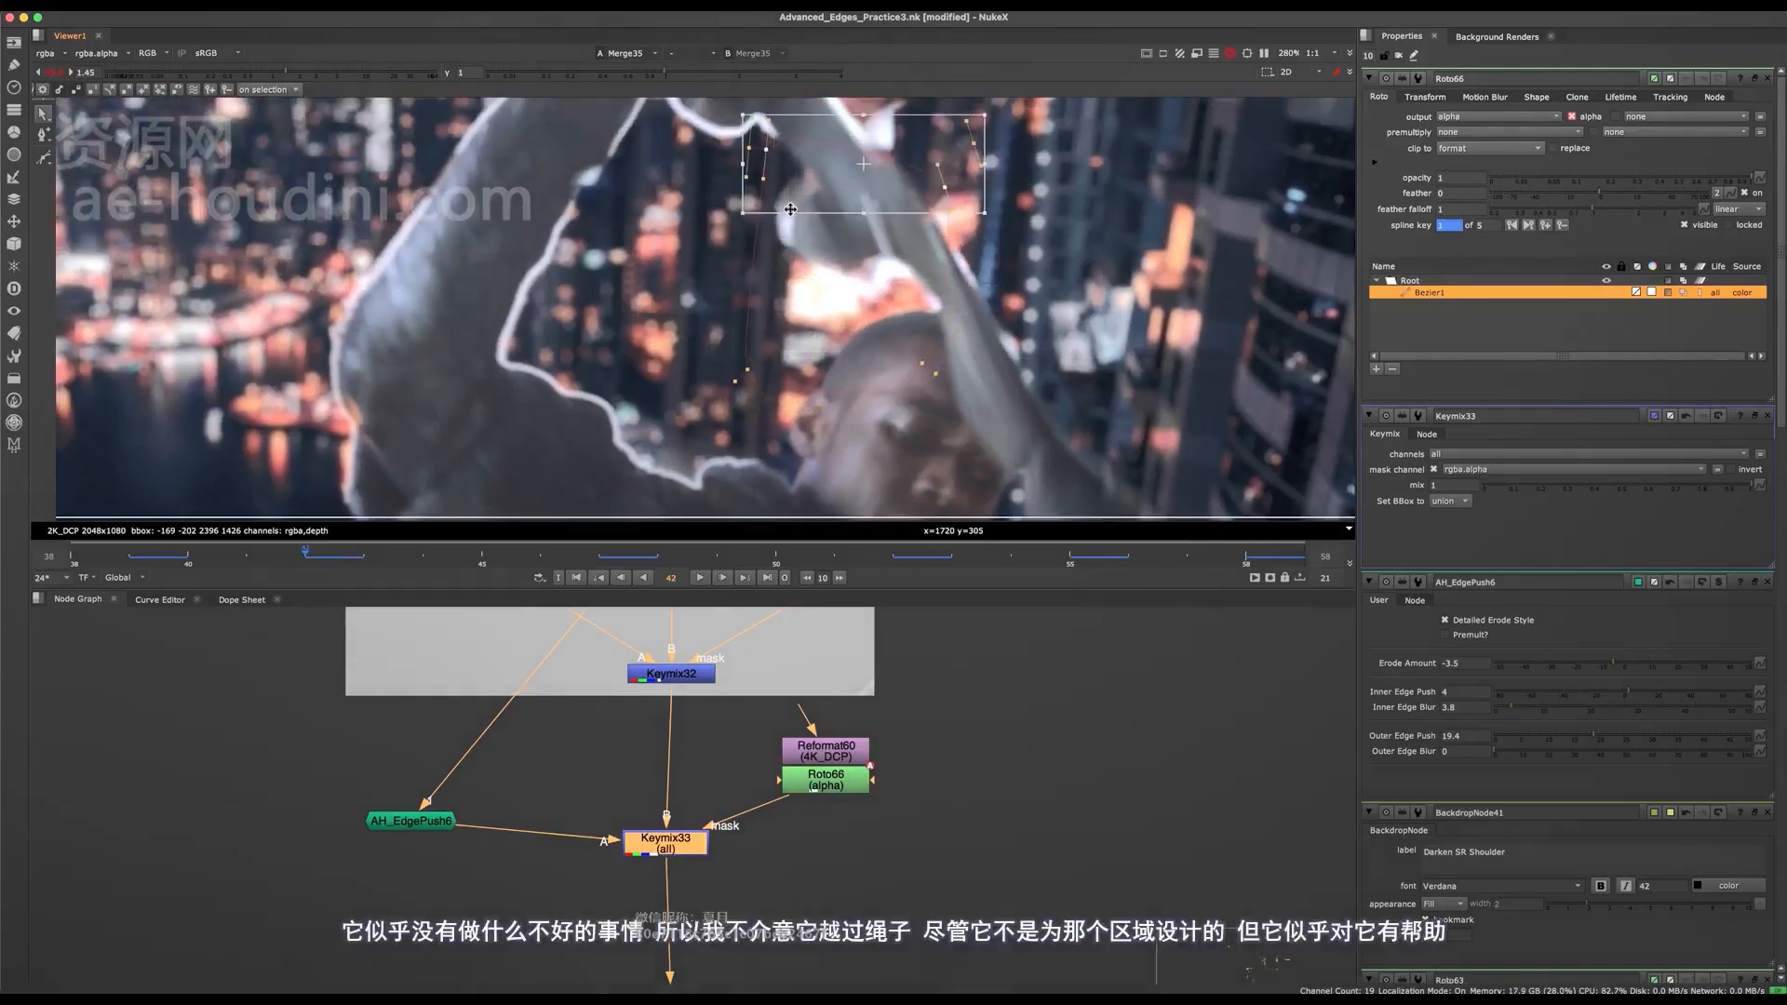
middle_click_drag(912, 171, 900, 251)
mouse_move(900, 250)
left_mouse_down()
mouse_move(959, 307)
mouse_move(895, 256)
left_mouse_up()
Extend the mask's right-hand points outward past the rope beside the head at frame 42.
left_click(913, 375)
left_click_drag(1052, 150, 898, 465)
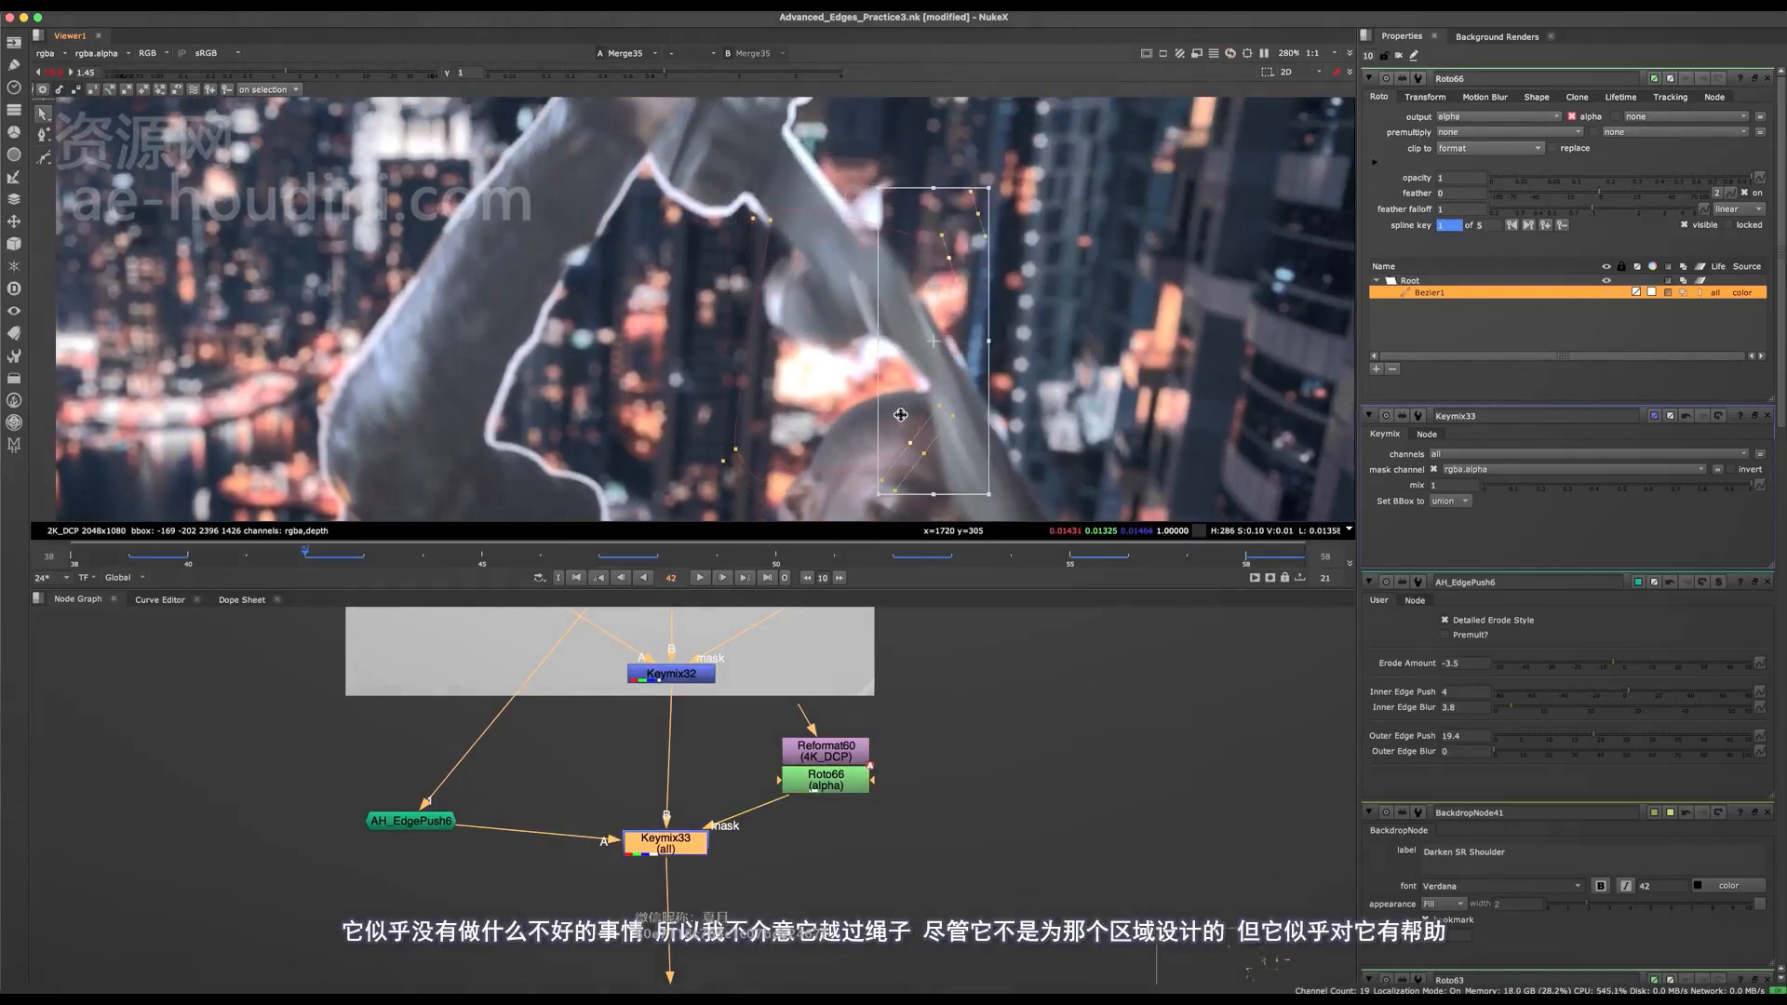
left_click_drag(923, 369, 984, 387)
left_click_drag(1122, 154, 707, 518)
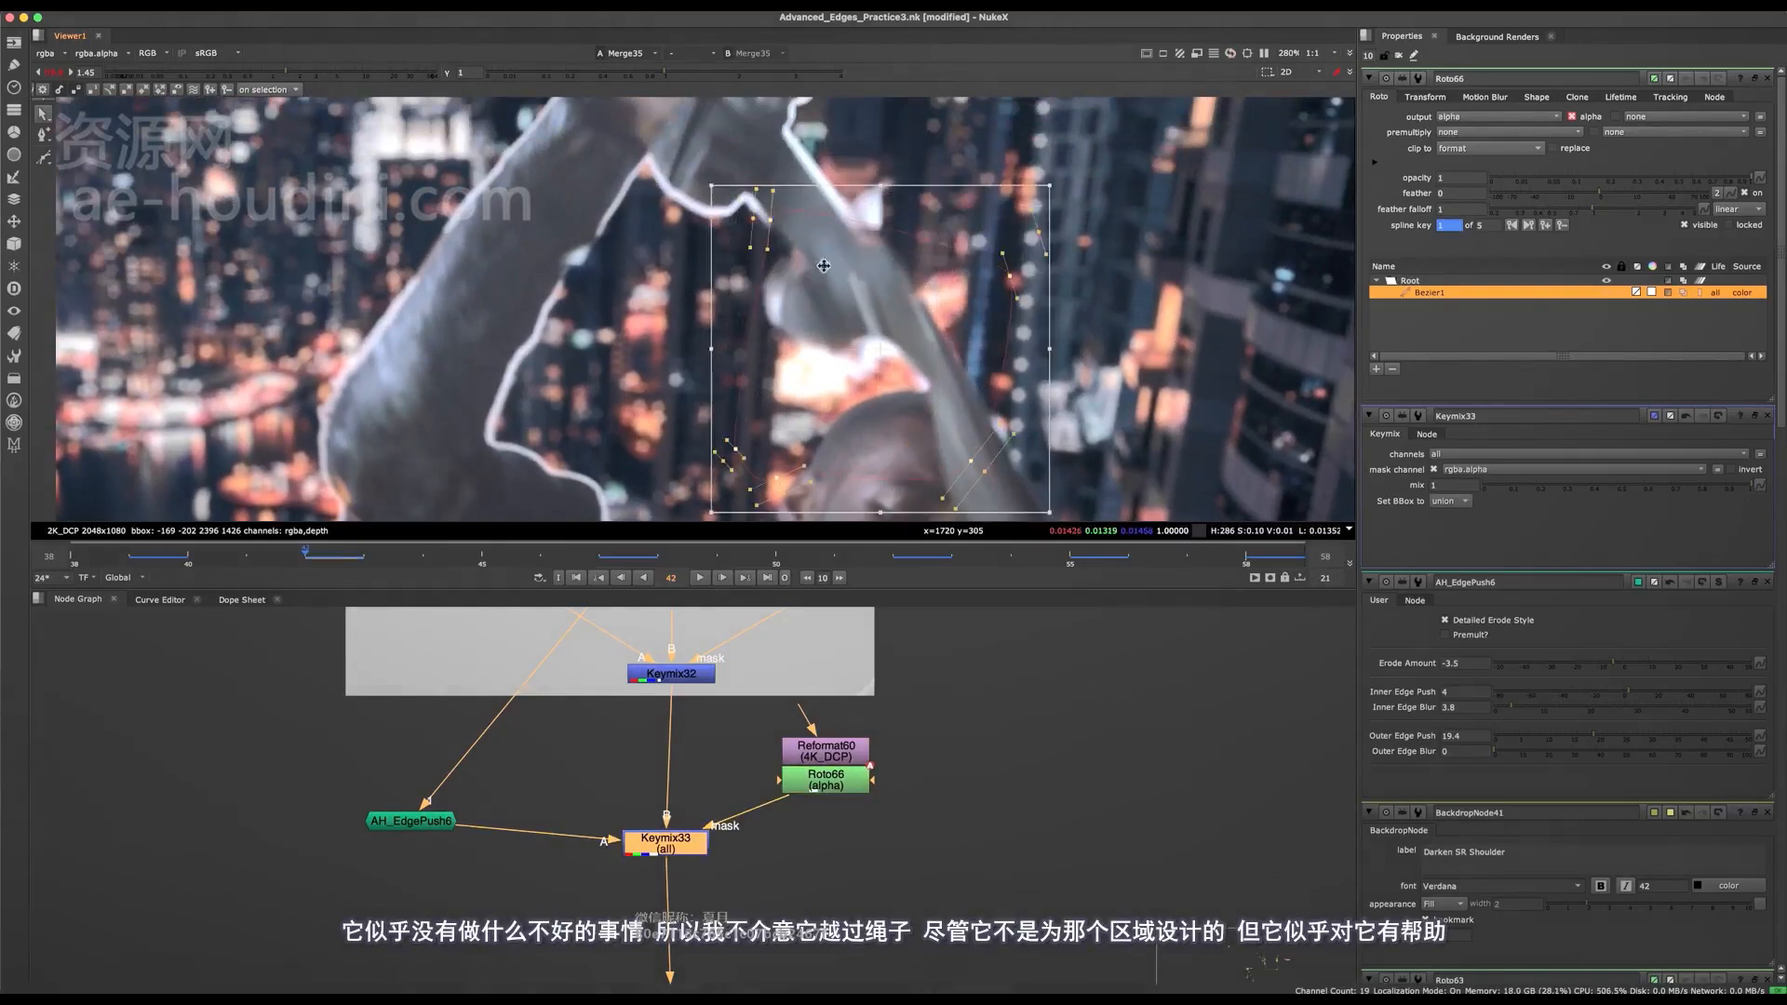
Go to frame 39, move the whole mask around the head to key it, and hide the overlay.
left_click(155, 561)
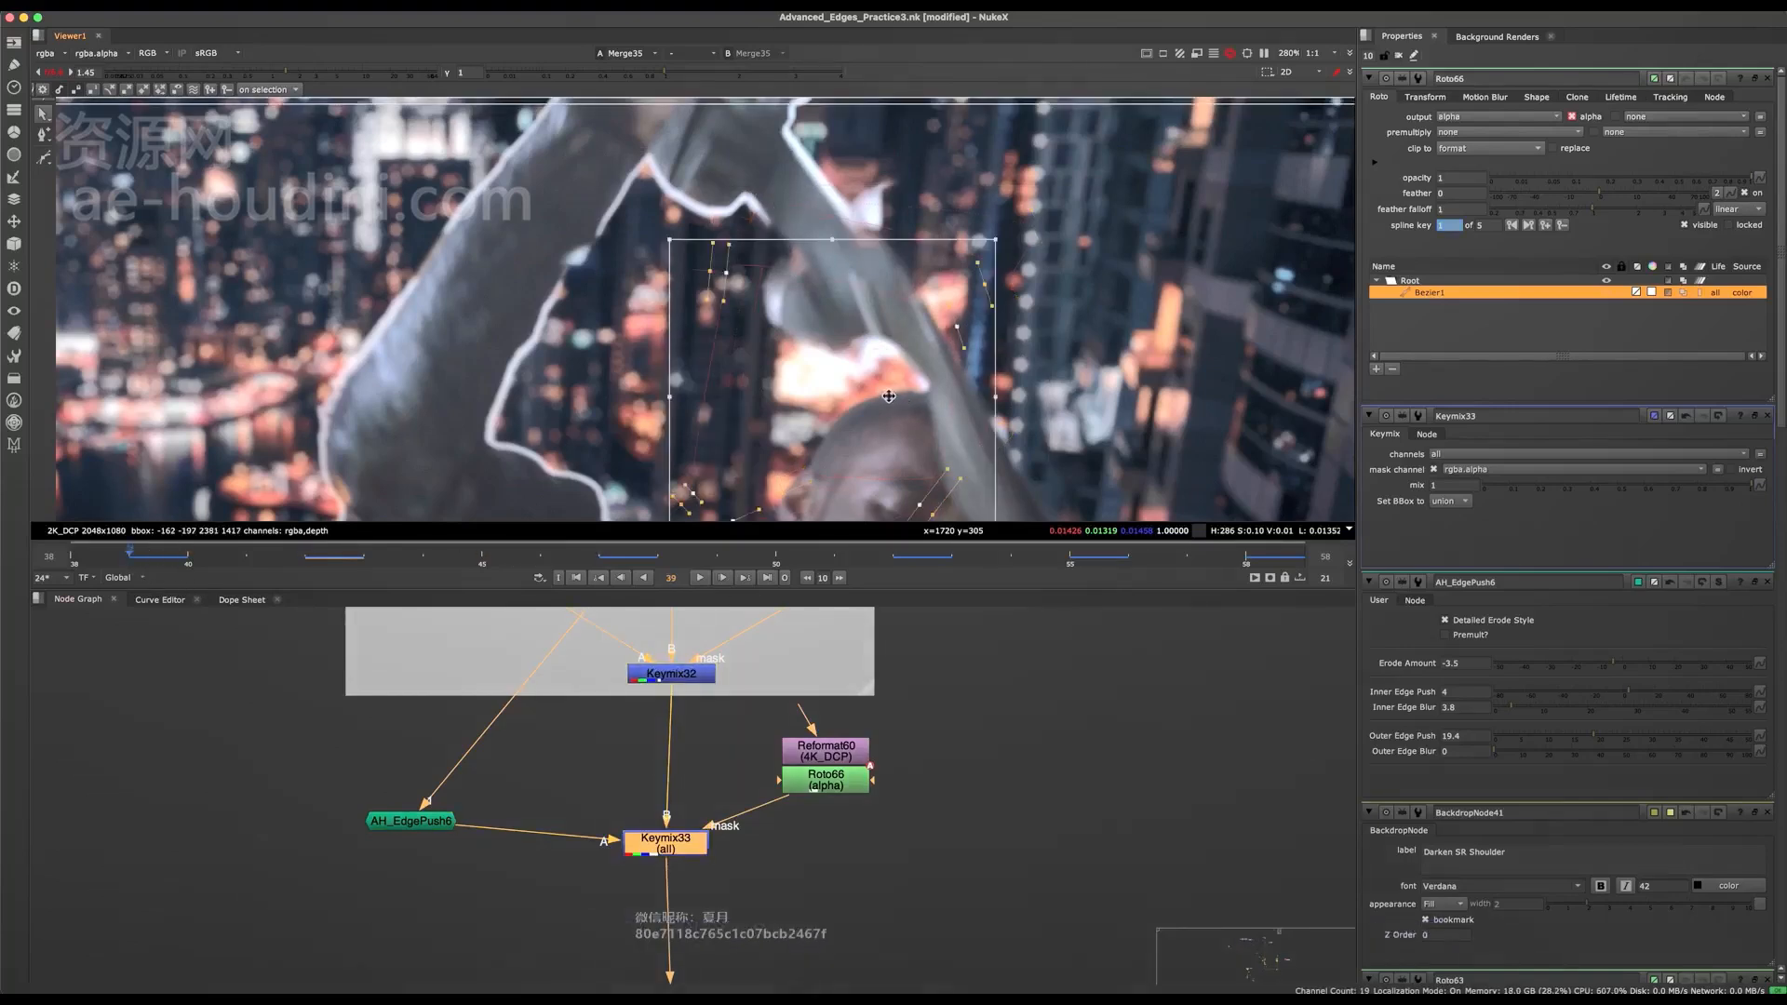
left_click_drag(889, 396, 915, 370)
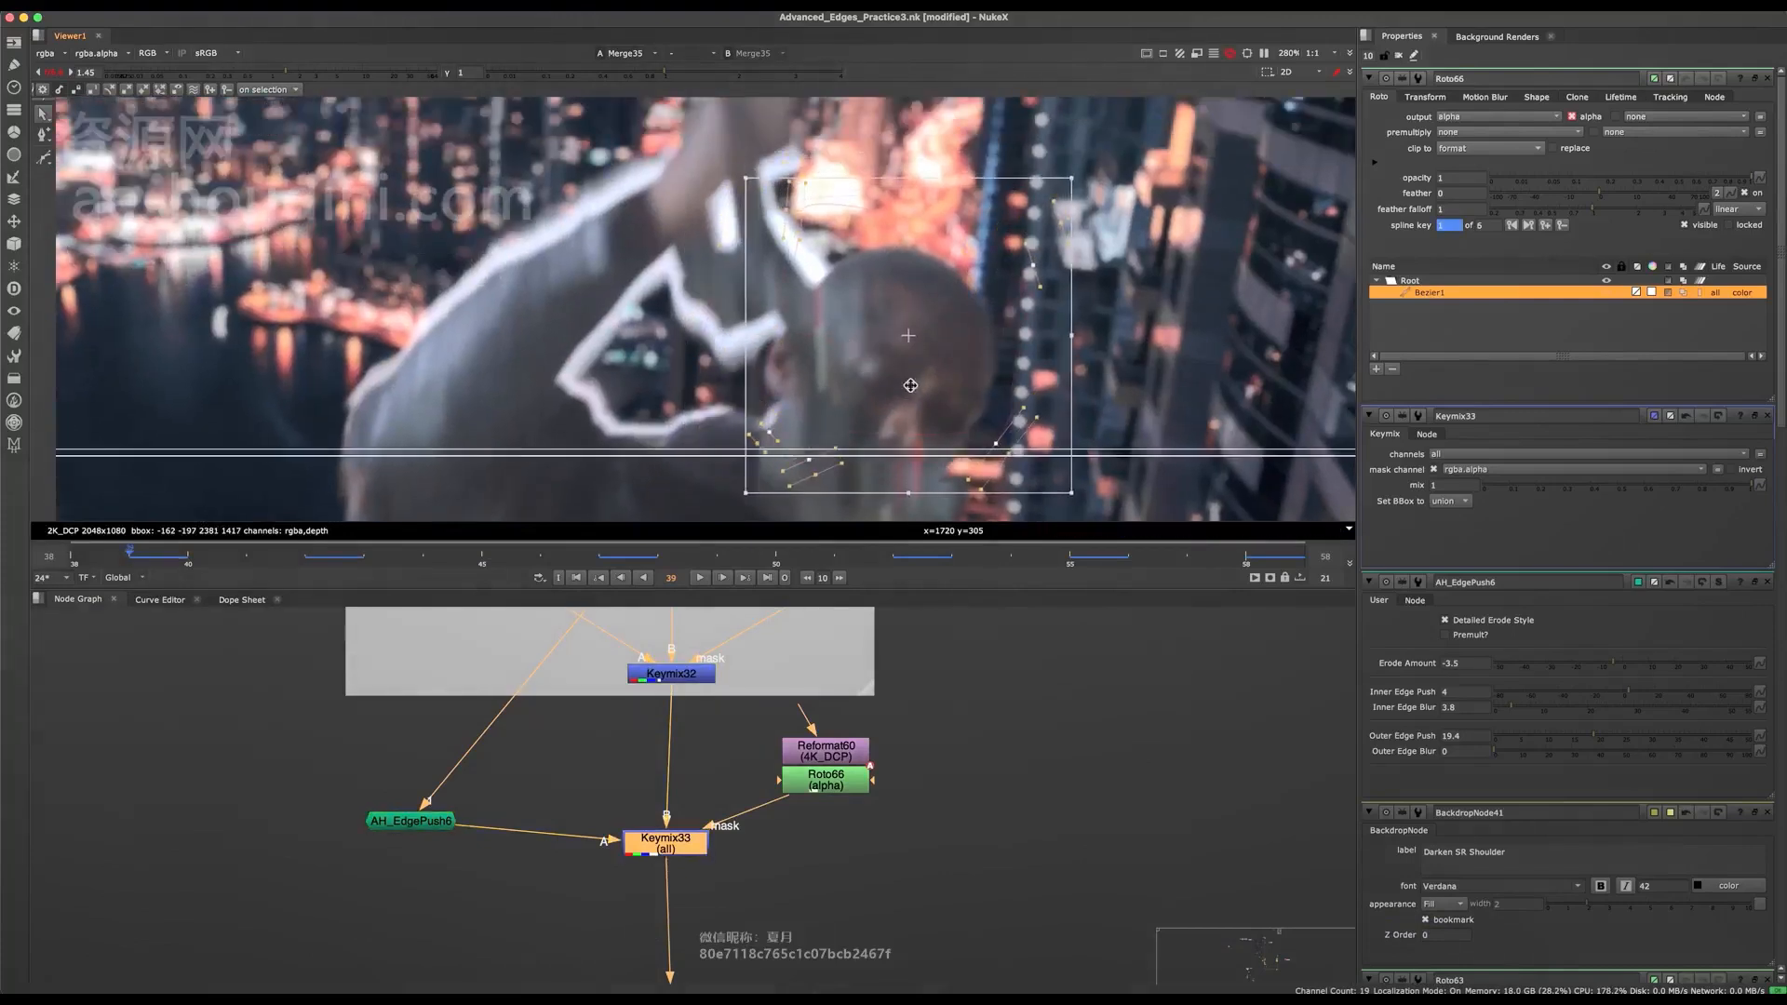
key("o")
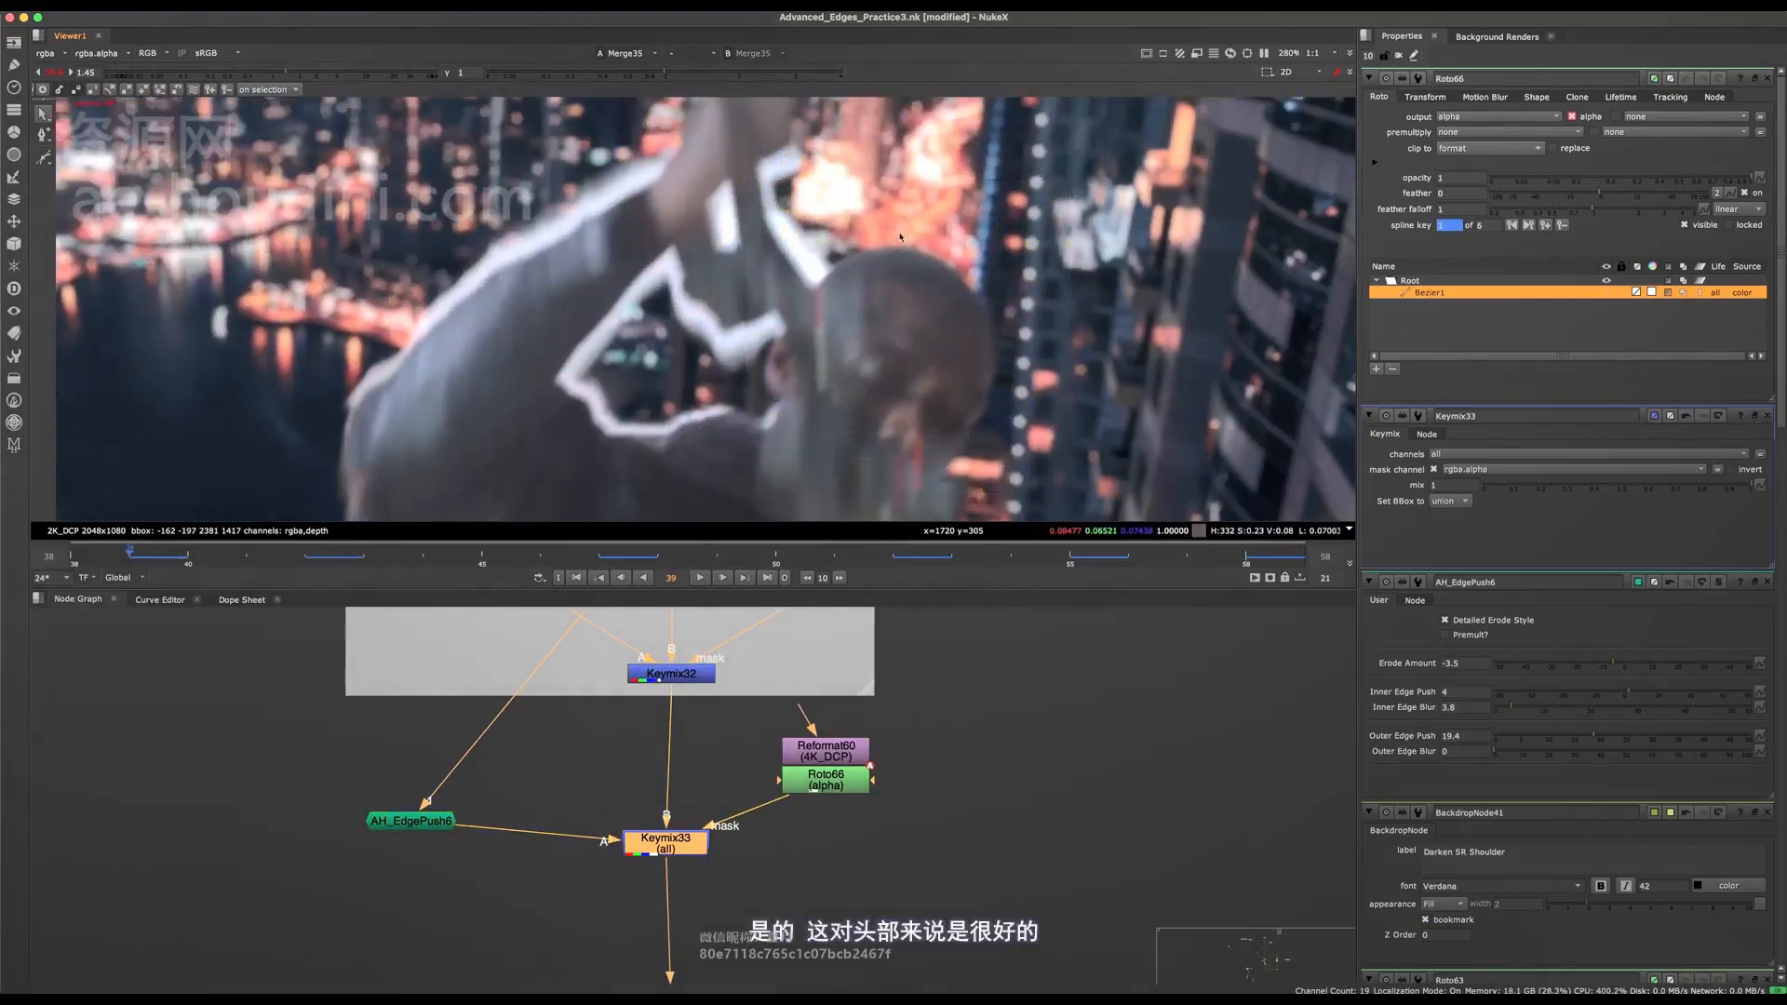
Review the character's head and shoulder edges in the composite at frames 50, 52 and 55.
scroll(863, 354, "down", 5)
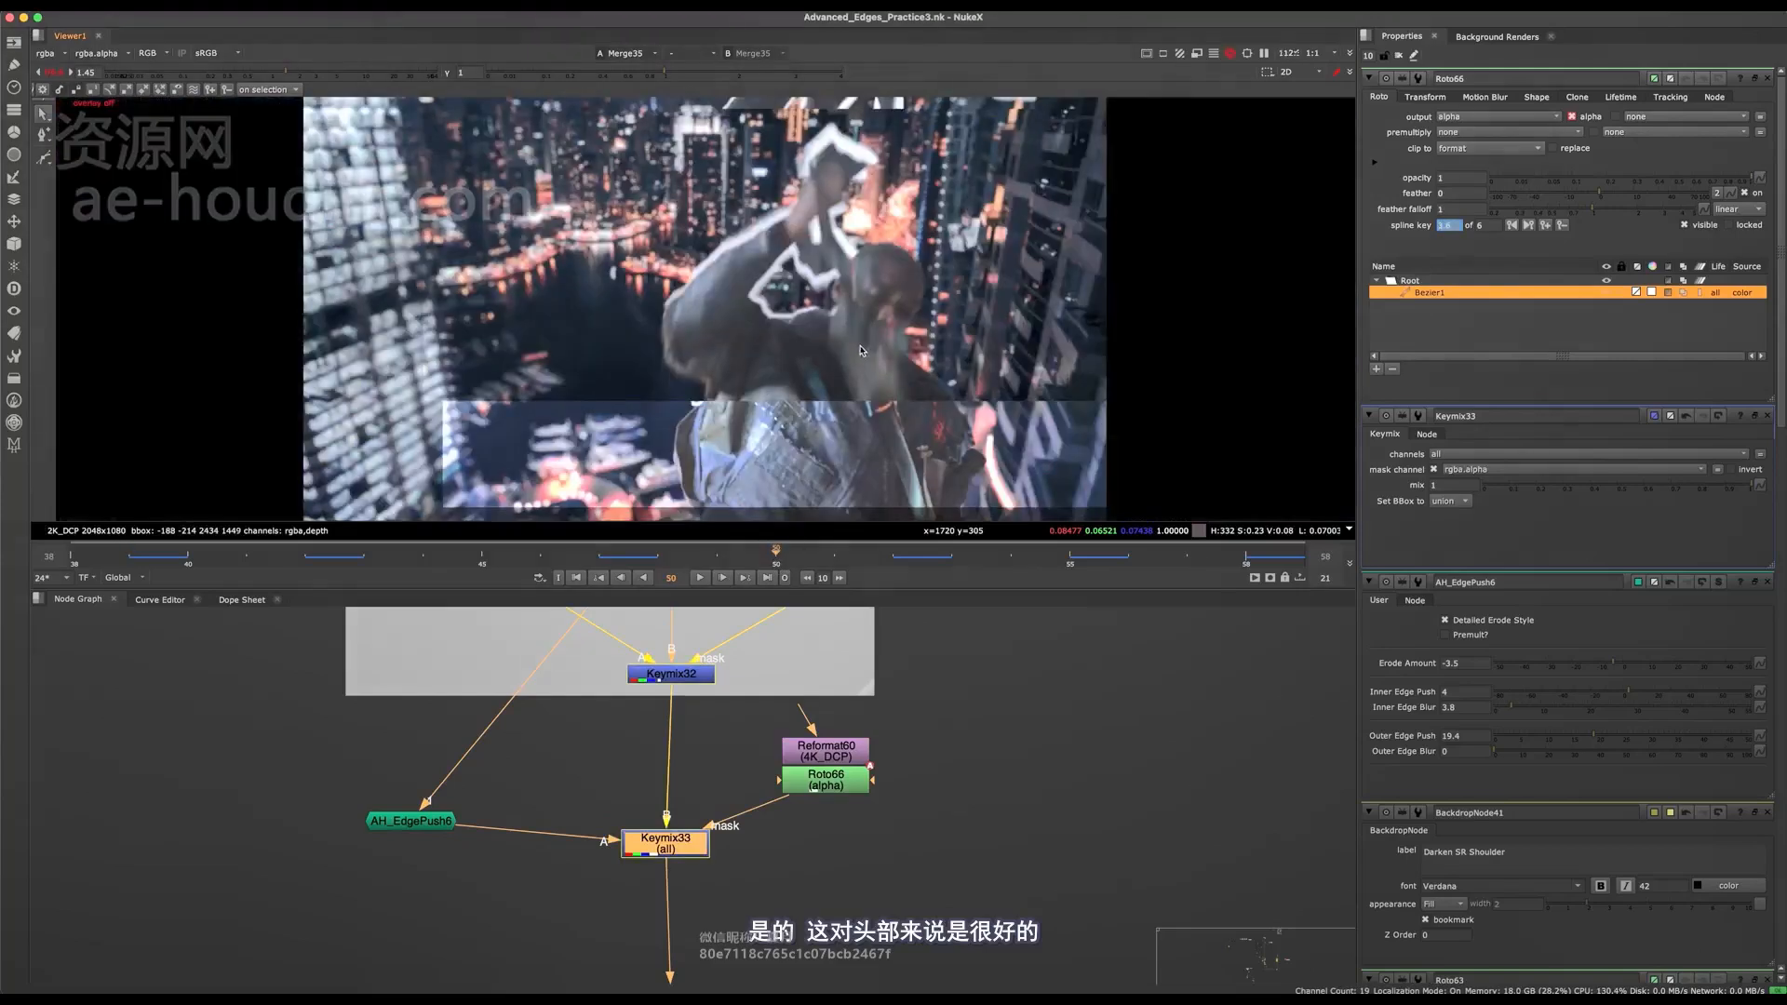
scroll(891, 244, "up", 3)
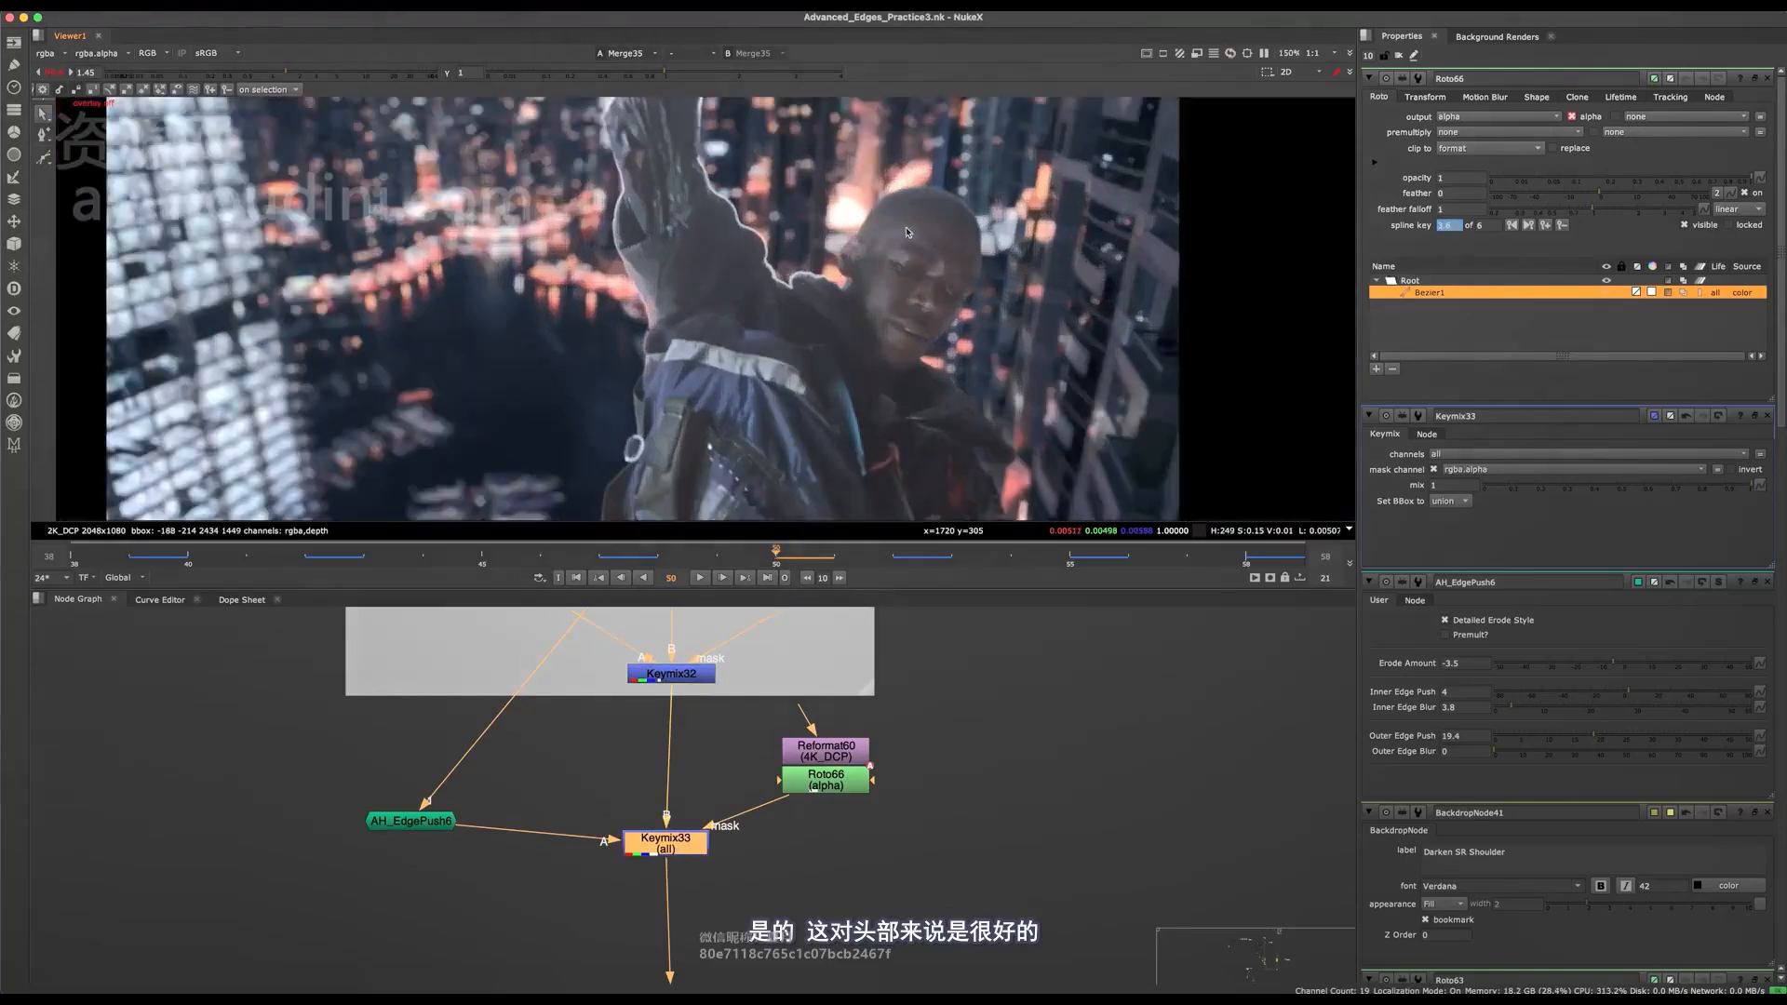
left_click(894, 552)
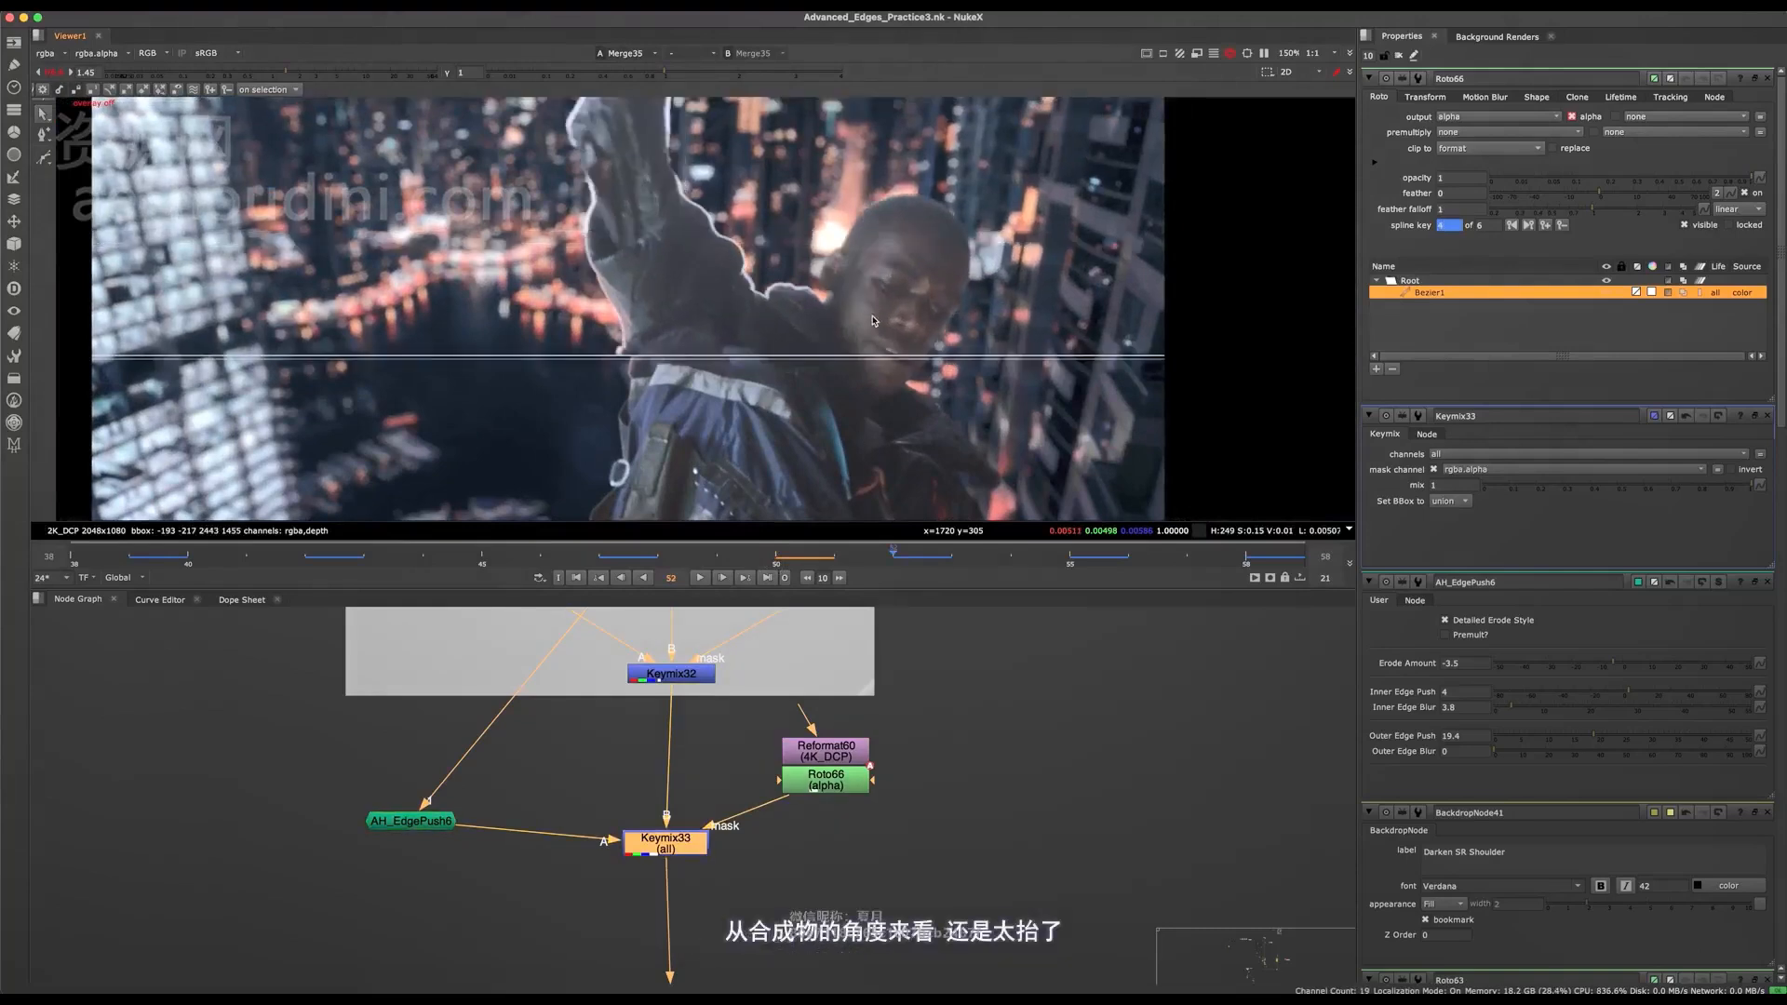
left_click(1100, 556)
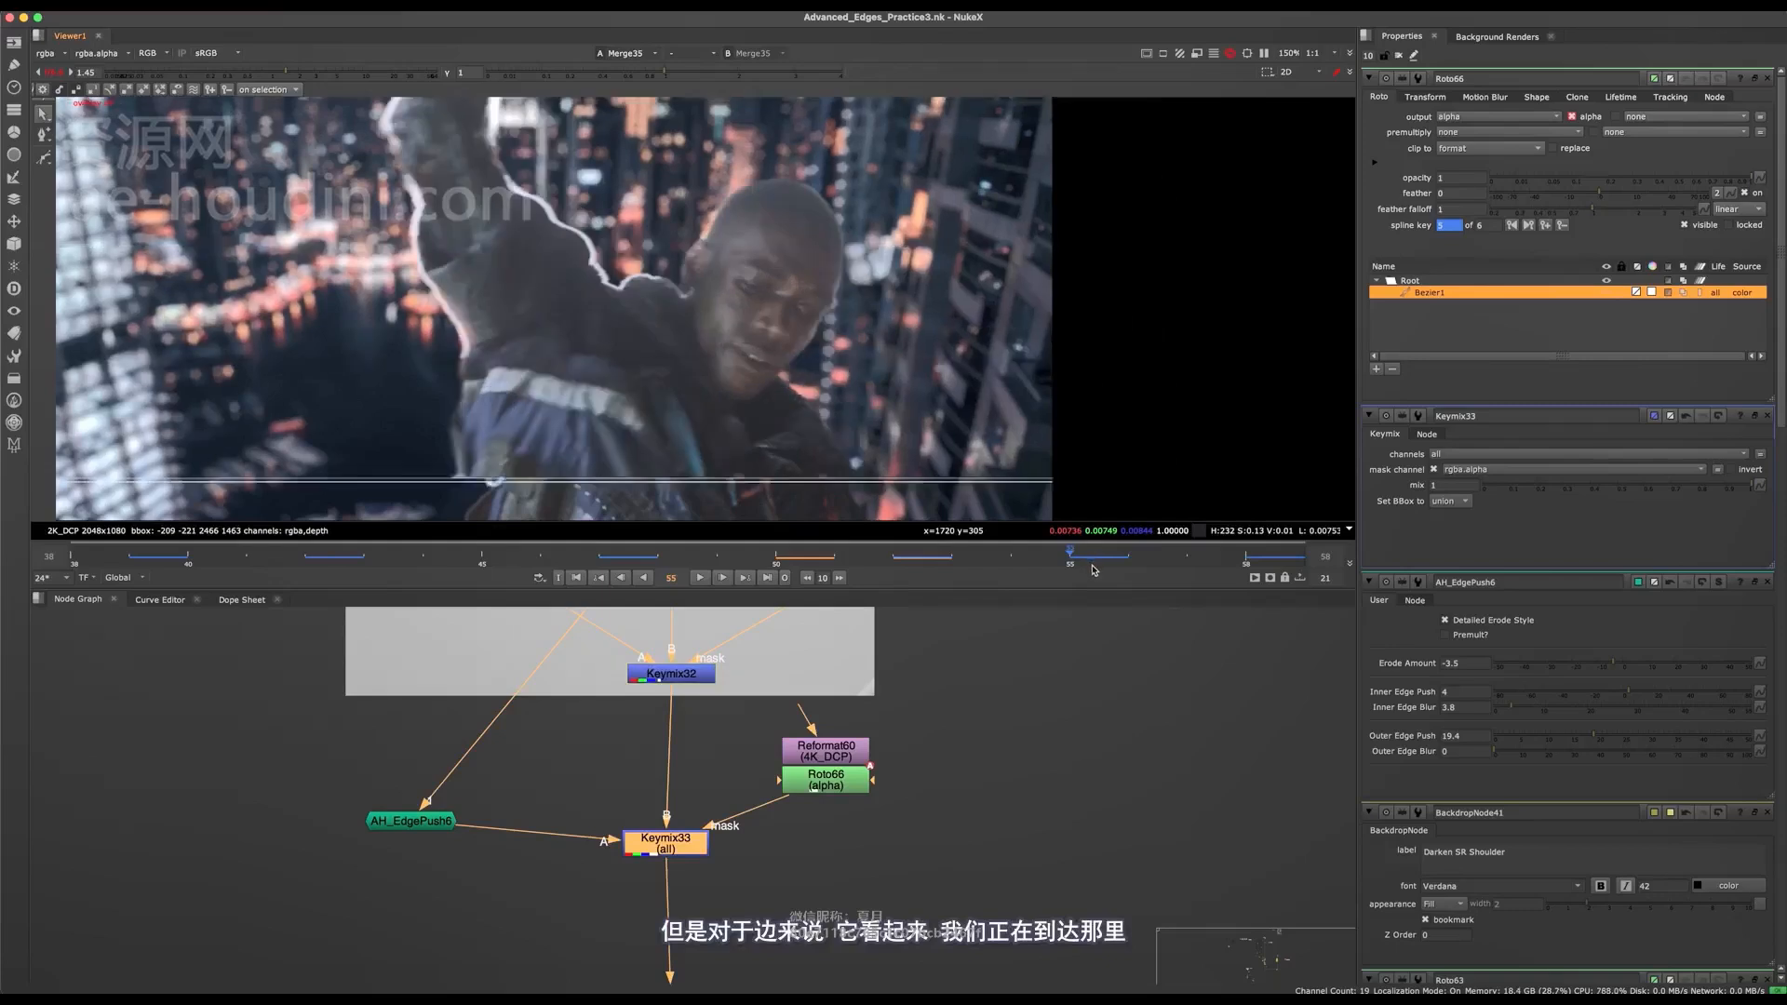
scroll(876, 315, "up", 5)
scroll(876, 315, "down", 5)
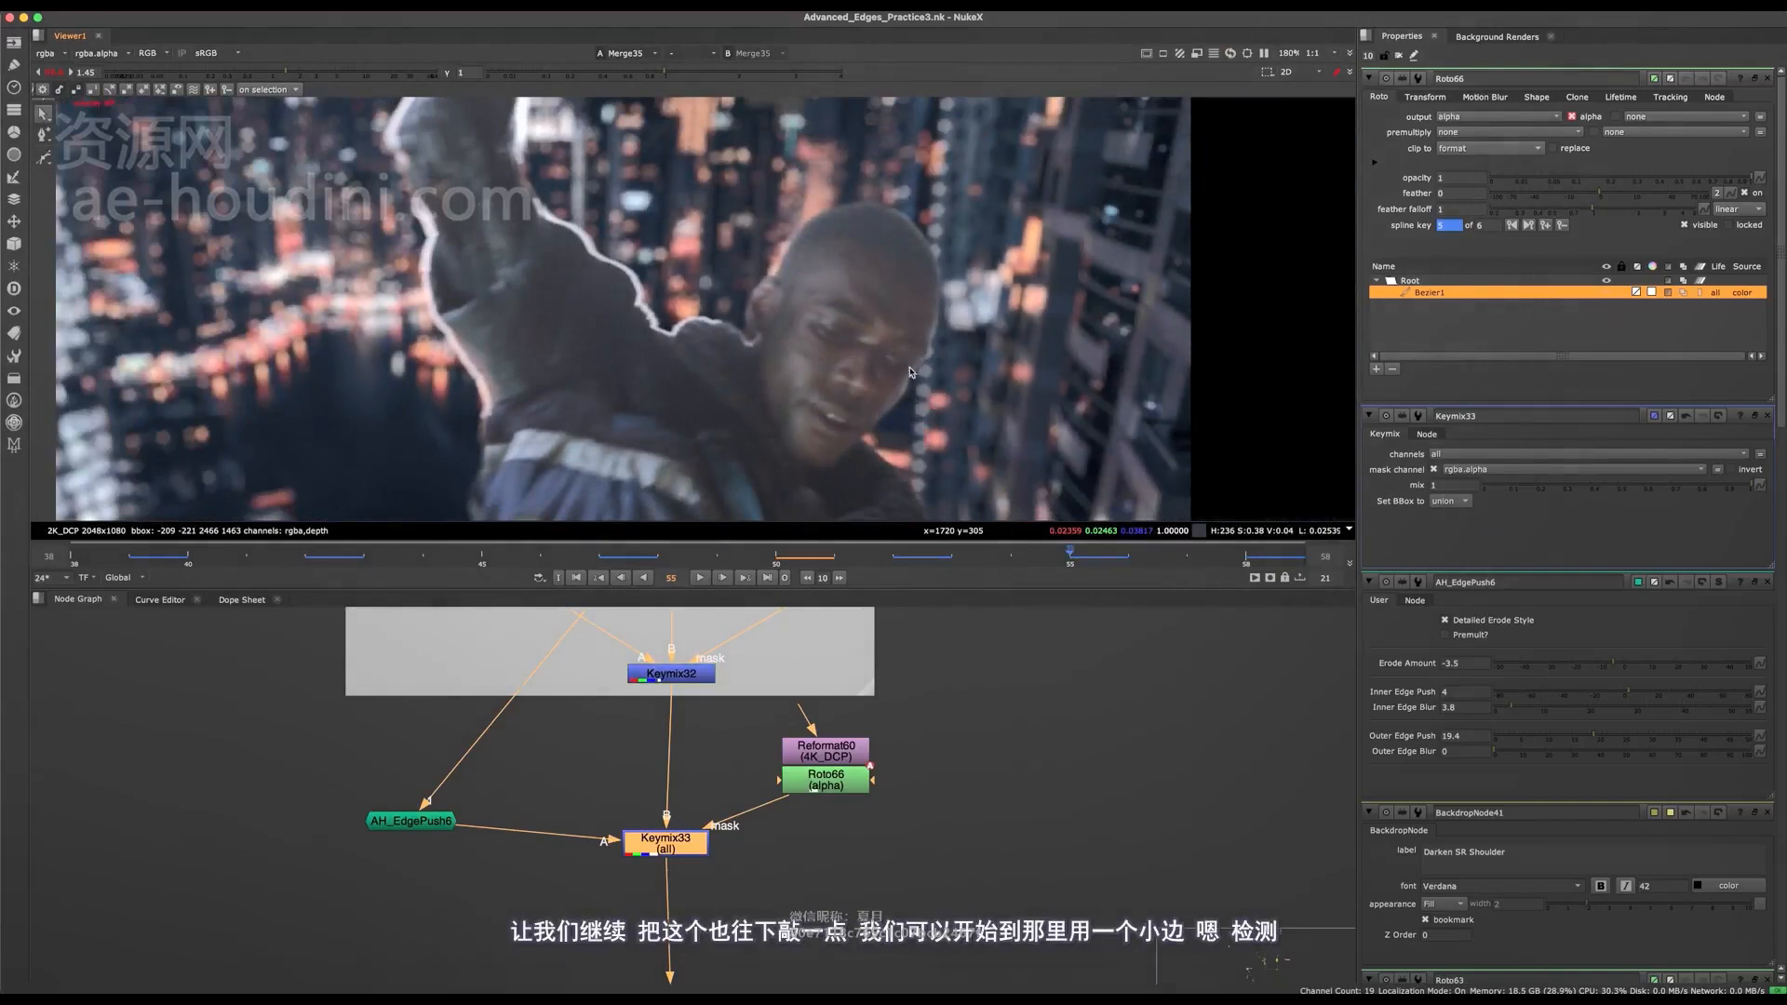
scroll(919, 386, "up", 4)
scroll(917, 409, "down", 3)
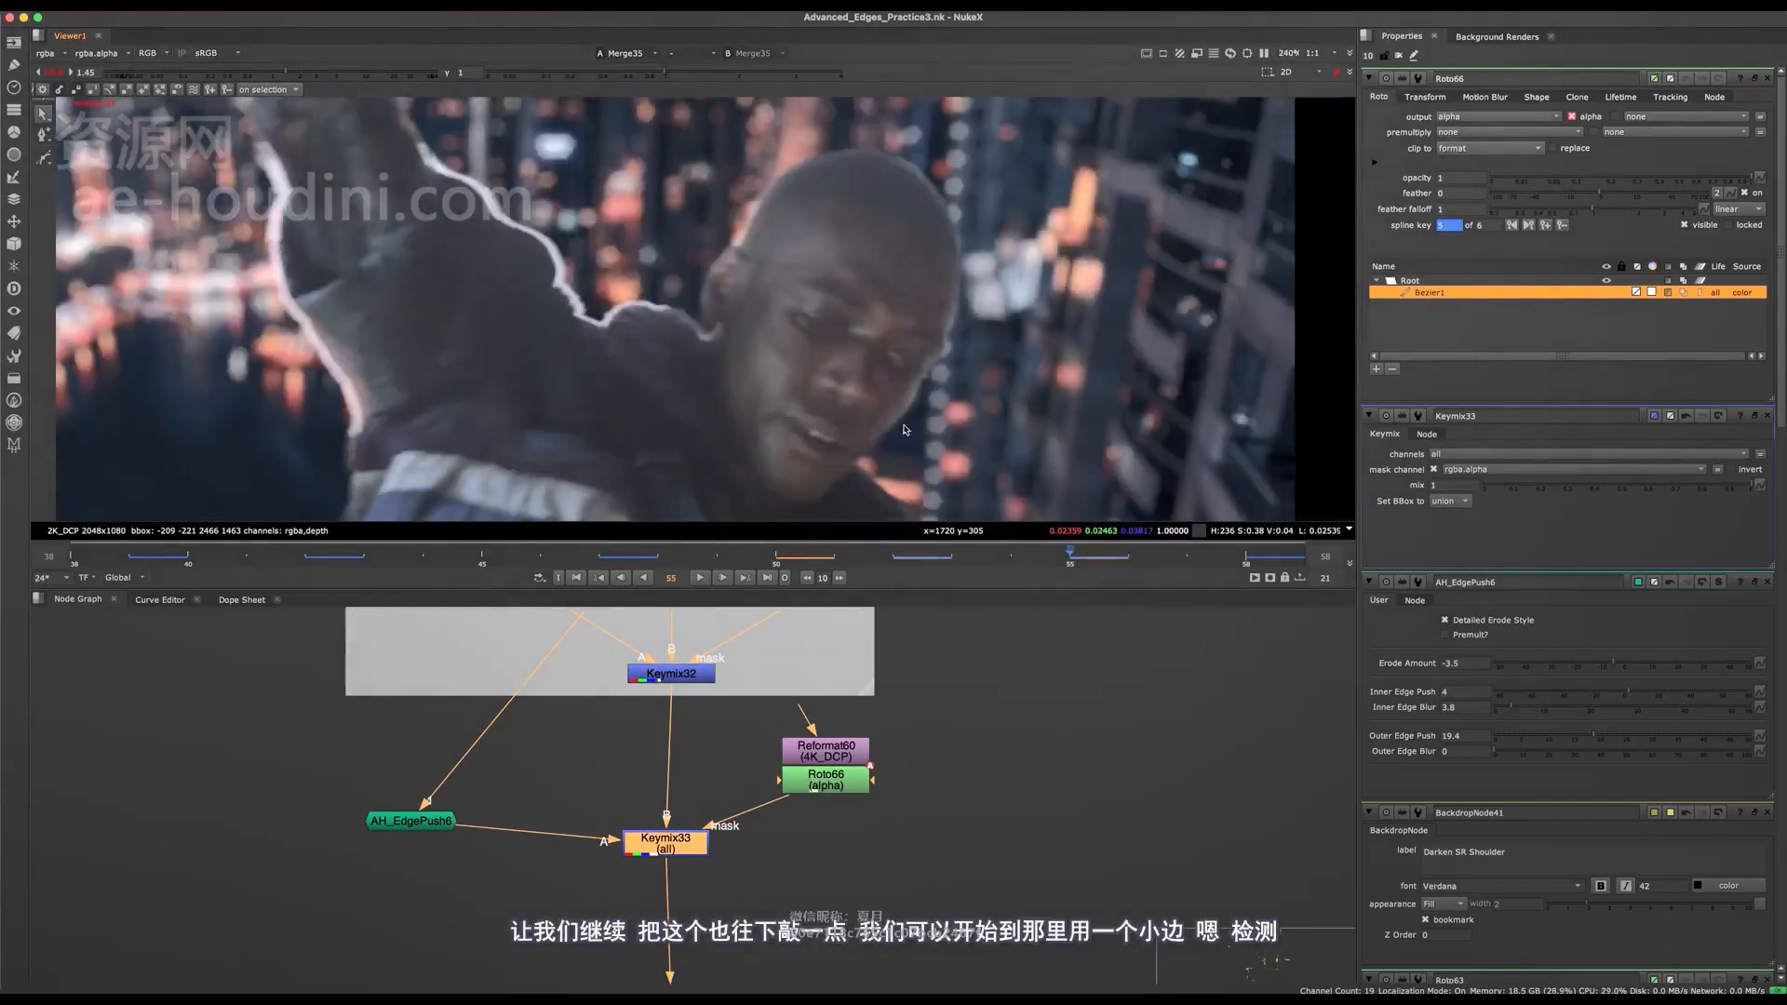
Add a Grade node below Keymix33 and connect a new Roto node to its mask input.
middle_click_drag(806, 717, 934, 498)
key("g")
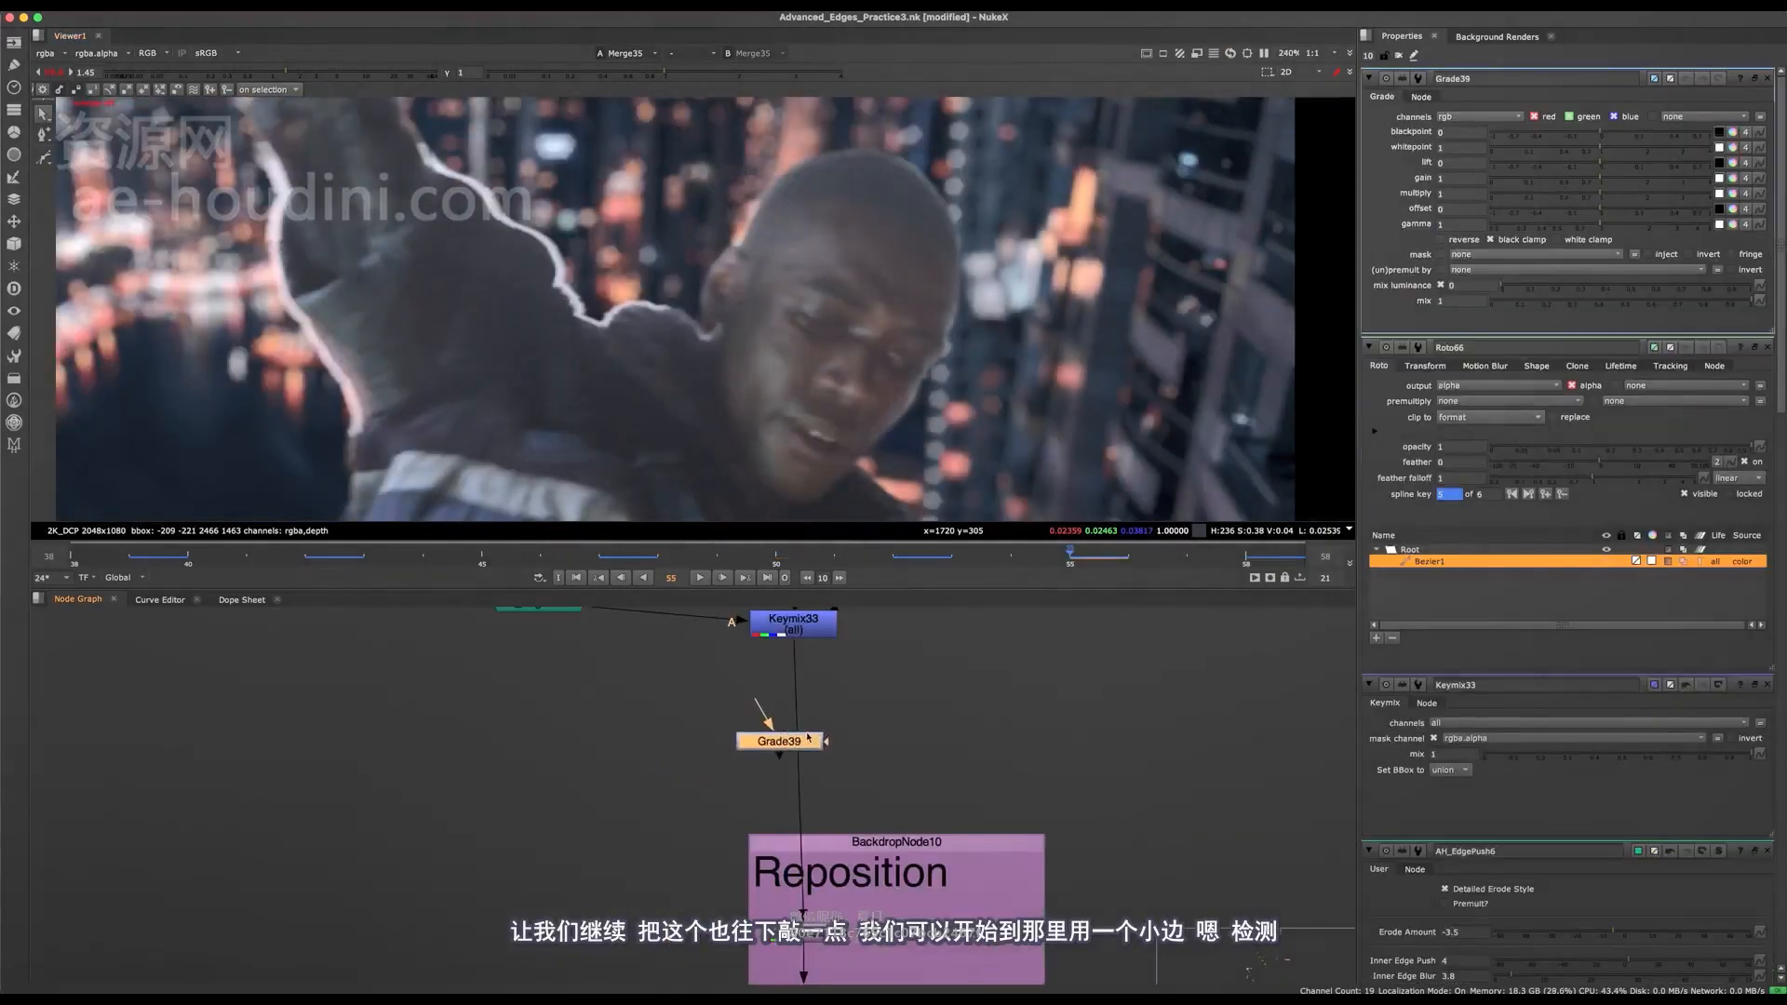
scroll(881, 726, "up", 2)
left_click(898, 689)
key("o")
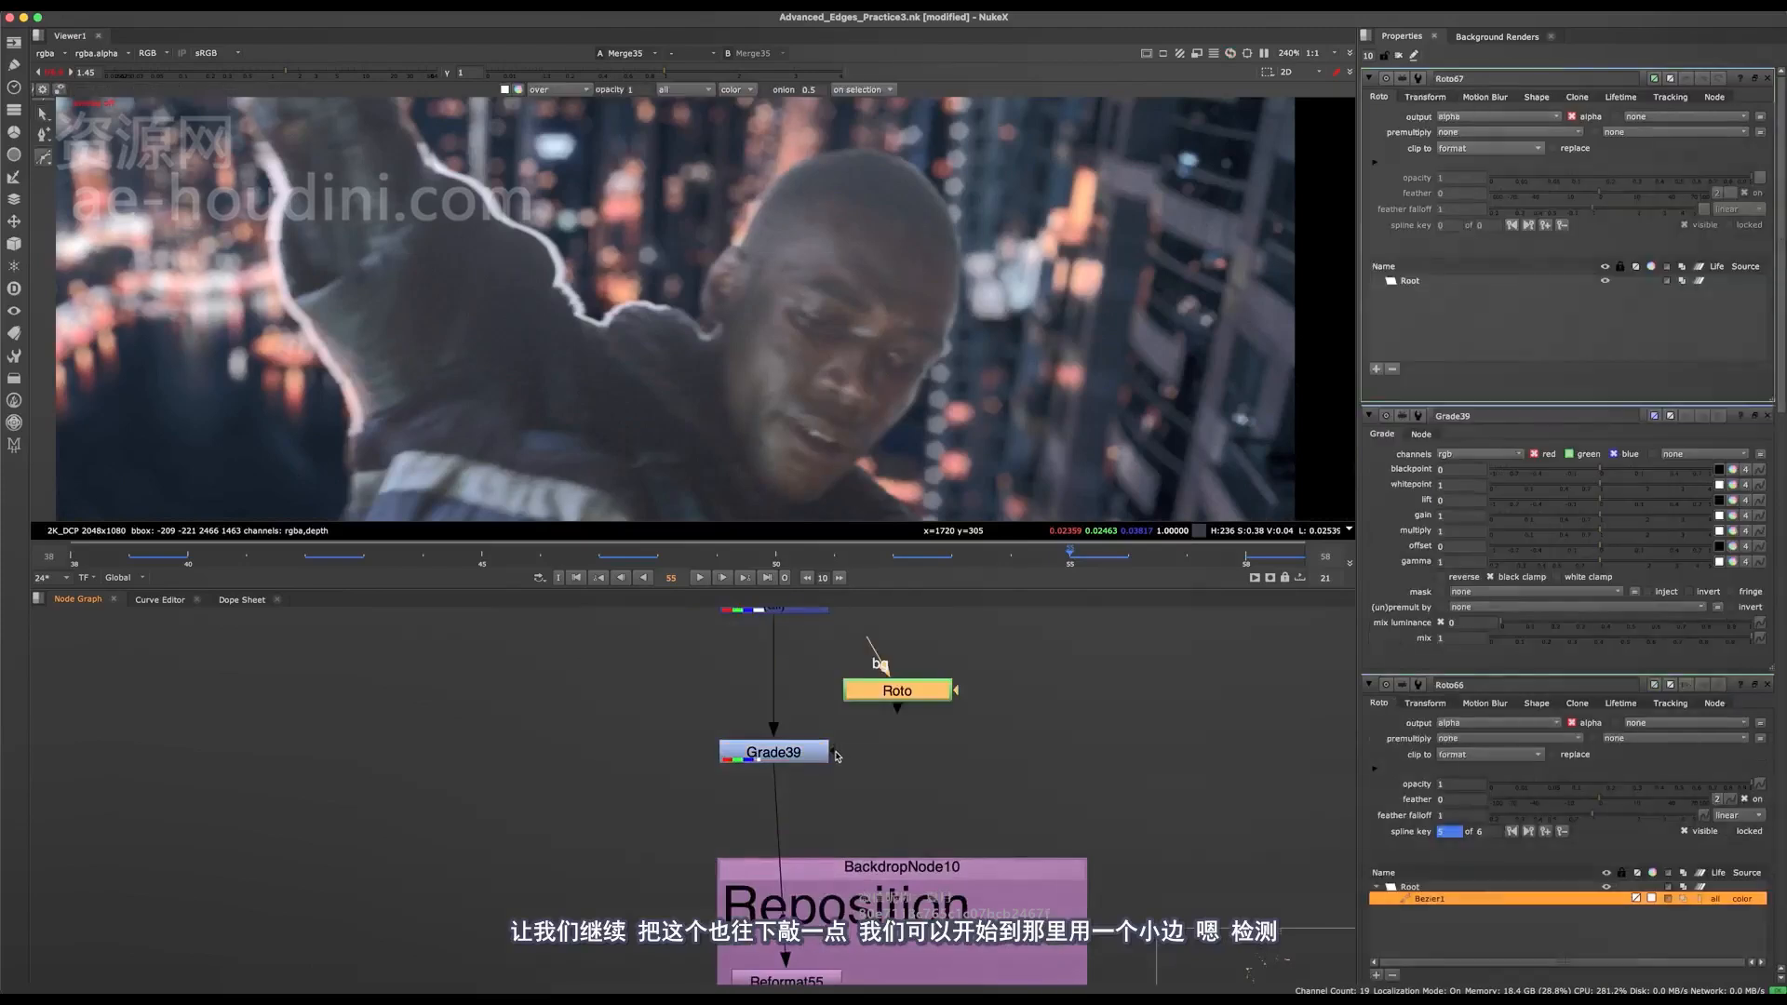
left_click_drag(831, 750, 875, 697)
middle_click_drag(870, 693, 898, 772)
Find an existing AH_EZEdge node elsewhere in the node graph and paste a copy beside the new Grade node.
scroll(763, 768, "down", 4)
scroll(730, 815, "down", 1)
middle_click_drag(714, 769, 734, 882)
middle_click_drag(657, 691, 850, 420)
key("space")
scroll(672, 917, "up", 5)
left_click(670, 902)
scroll(810, 802, "down", 4)
left_click(894, 267)
left_click(838, 310)
middle_click_drag(883, 732, 839, 510)
scroll(862, 420, "up", 4)
middle_click_drag(1083, 485, 872, 578)
left_click_drag(976, 555, 1181, 546)
scroll(1058, 521, "down", 2)
scroll(782, 510, "up", 4)
middle_click_drag(650, 524, 671, 627)
left_click(635, 659)
key("super+v")
scroll(933, 653, "down", 6)
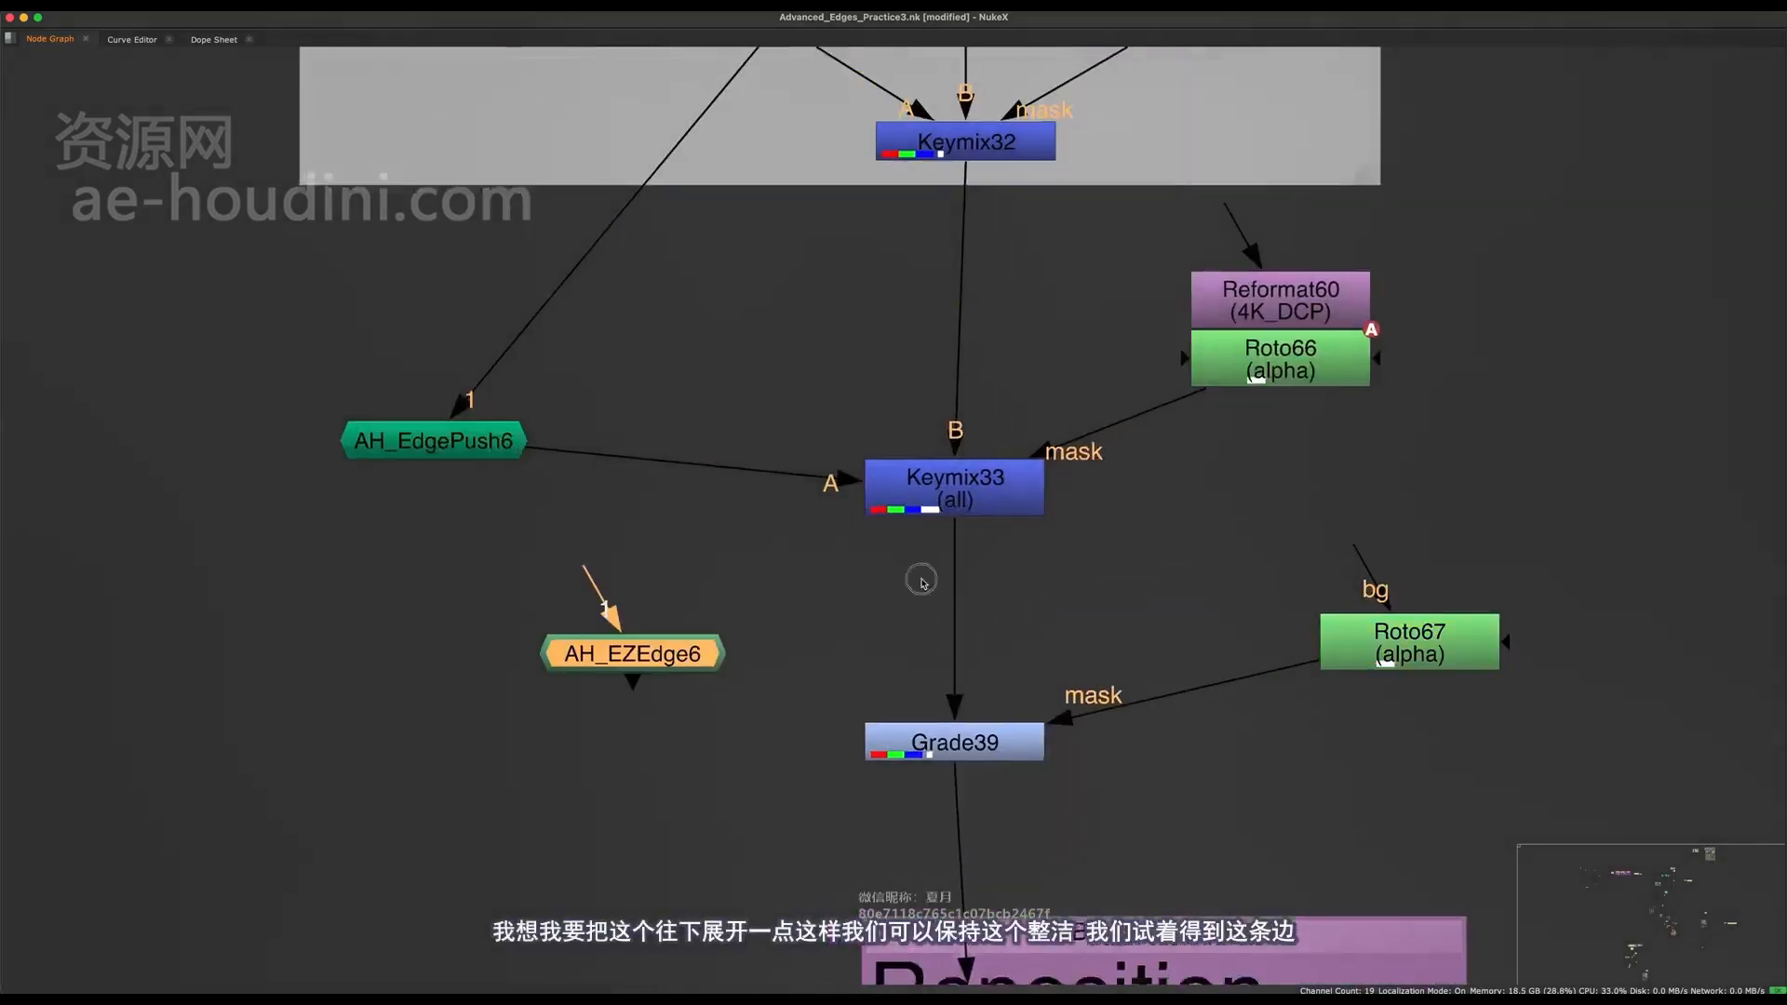
Move Grade39, its Roto67 mask and the Reposition backdrop further down to open space below Keymix33.
left_click_drag(813, 742, 811, 744)
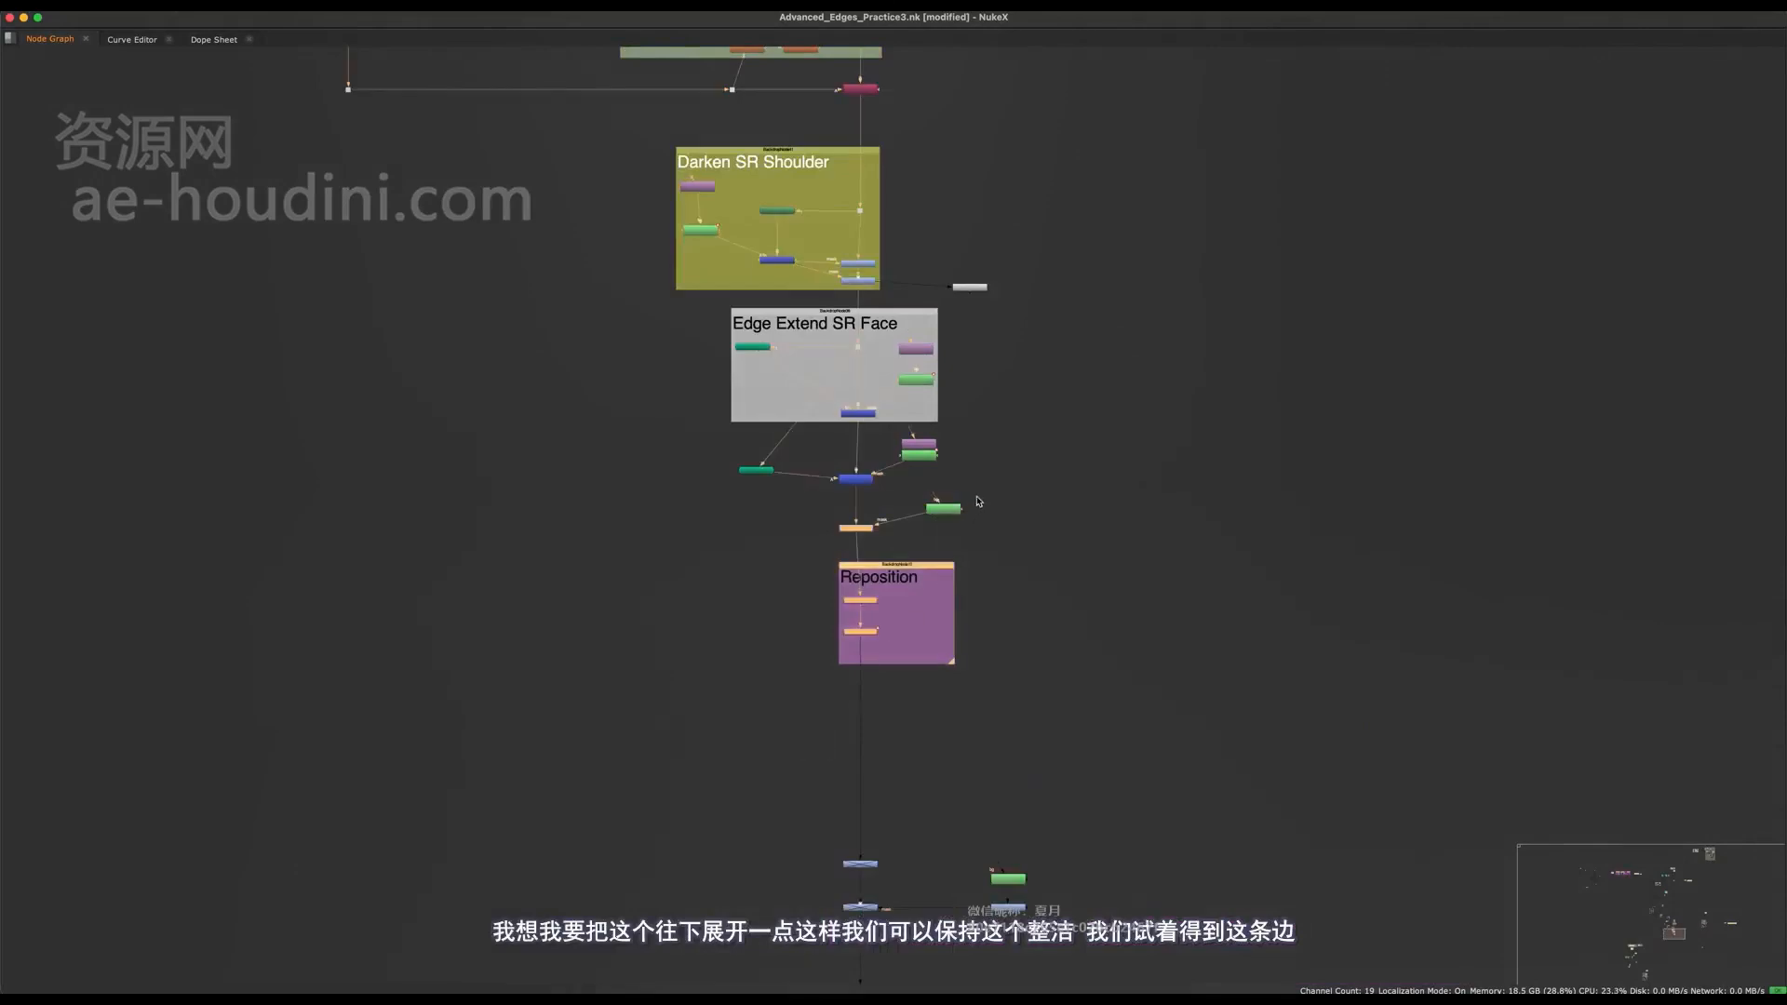
left_click_drag(949, 510, 949, 643, "shift")
left_click_drag(1014, 585, 881, 635)
scroll(861, 640, "up", 4)
left_click(756, 531)
scroll(755, 535, "up", 5)
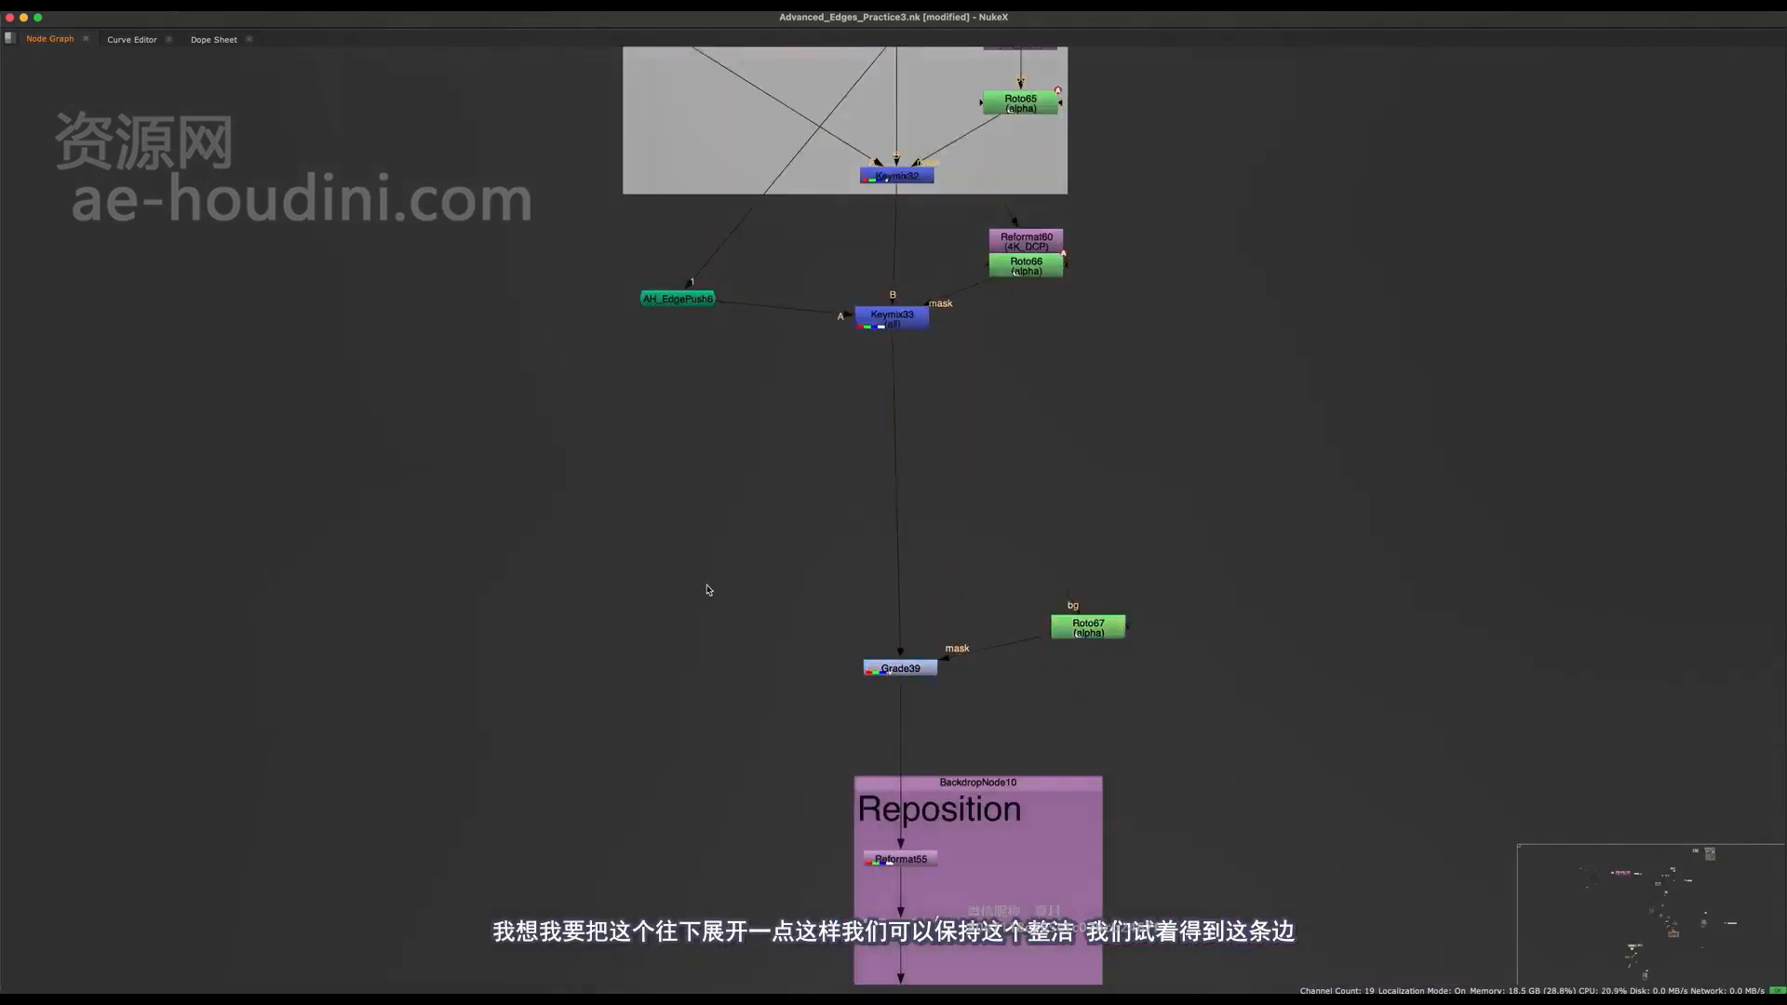
Paste the AH_EZEdge node into the gap and connect its input to a new Dot between Keymix33 and Grade39.
key("super+v")
left_click(1008, 528, "ctrl")
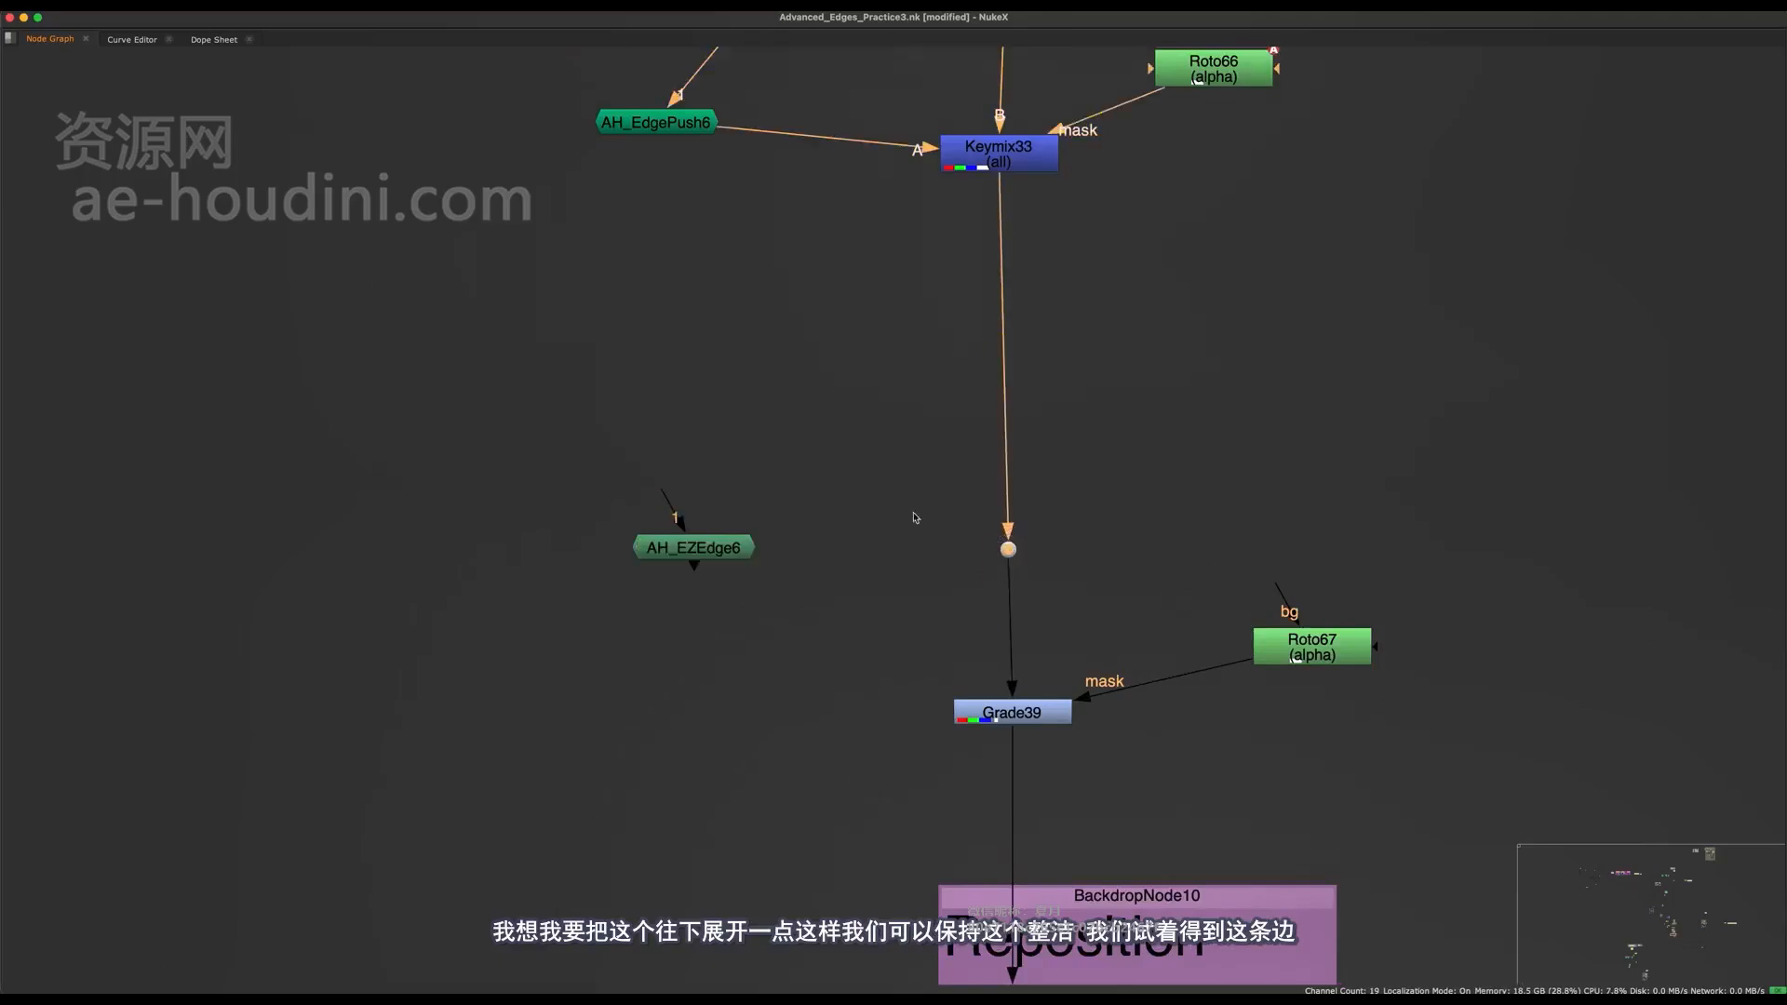
left_click(740, 556)
middle_click_drag(740, 556, 668, 719)
View the alpha of AH_EZEdge6 and open its properties to inspect the edge matte.
key("1")
key("space")
key("a")
double_click(629, 716)
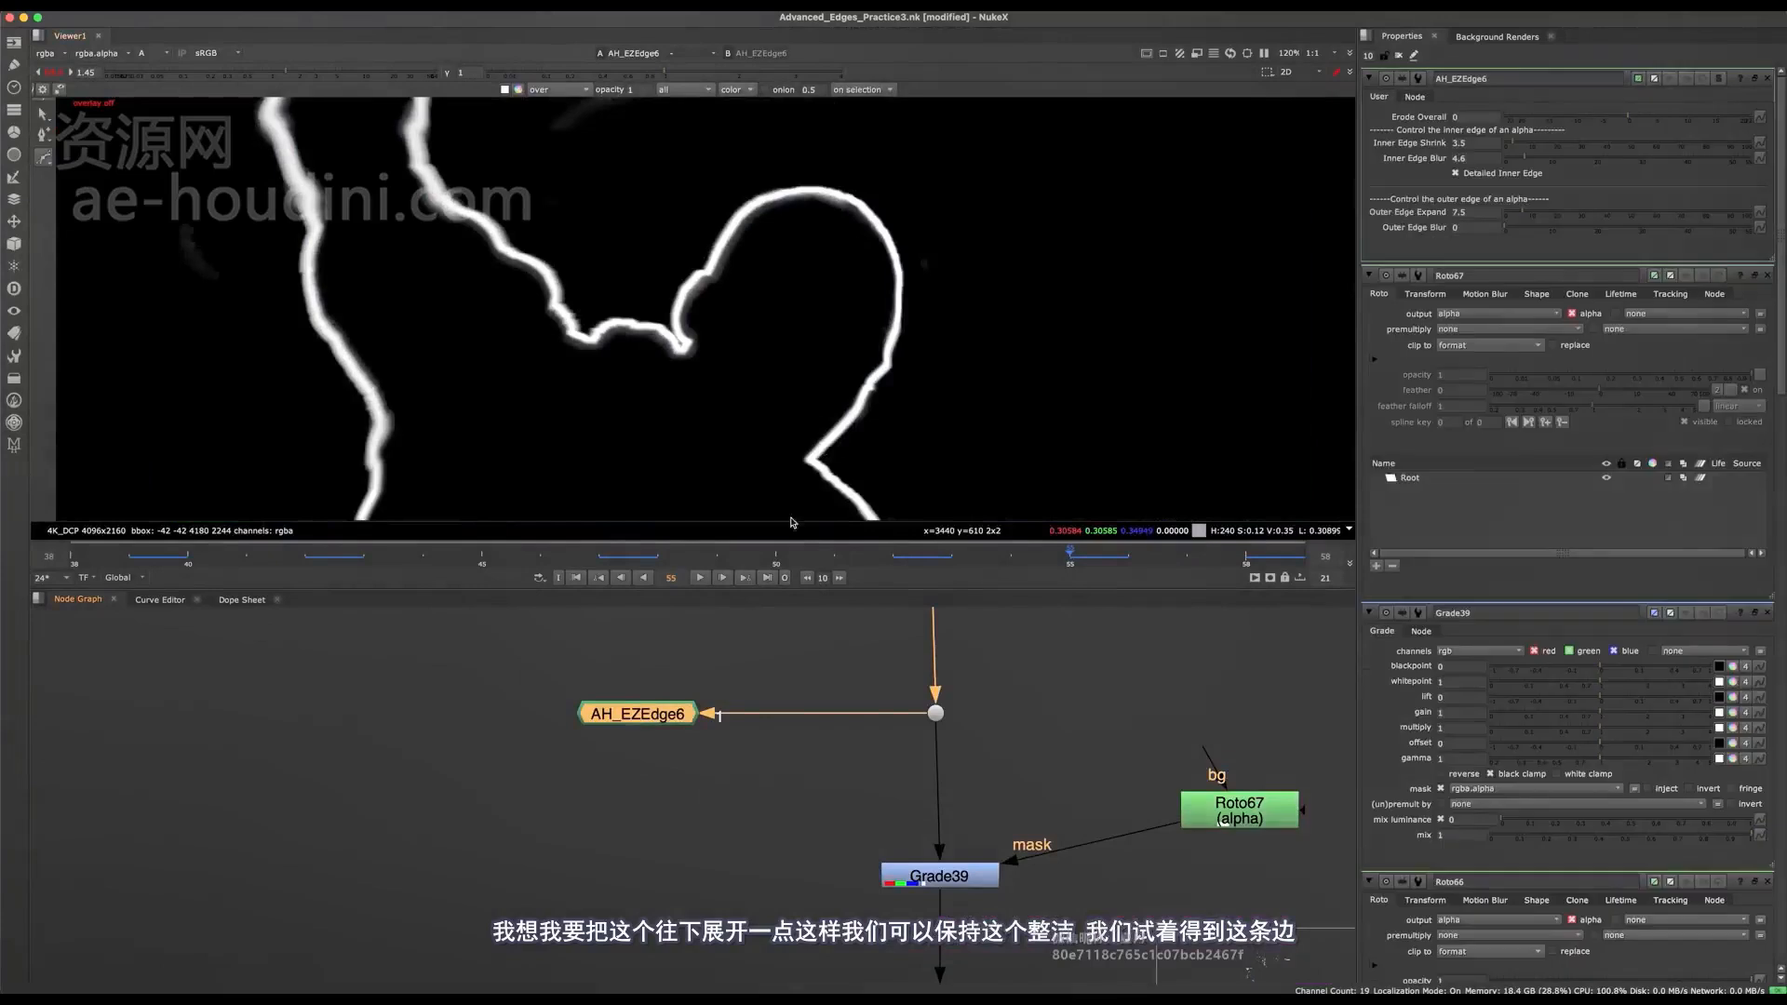
middle_click_drag(901, 789, 850, 749)
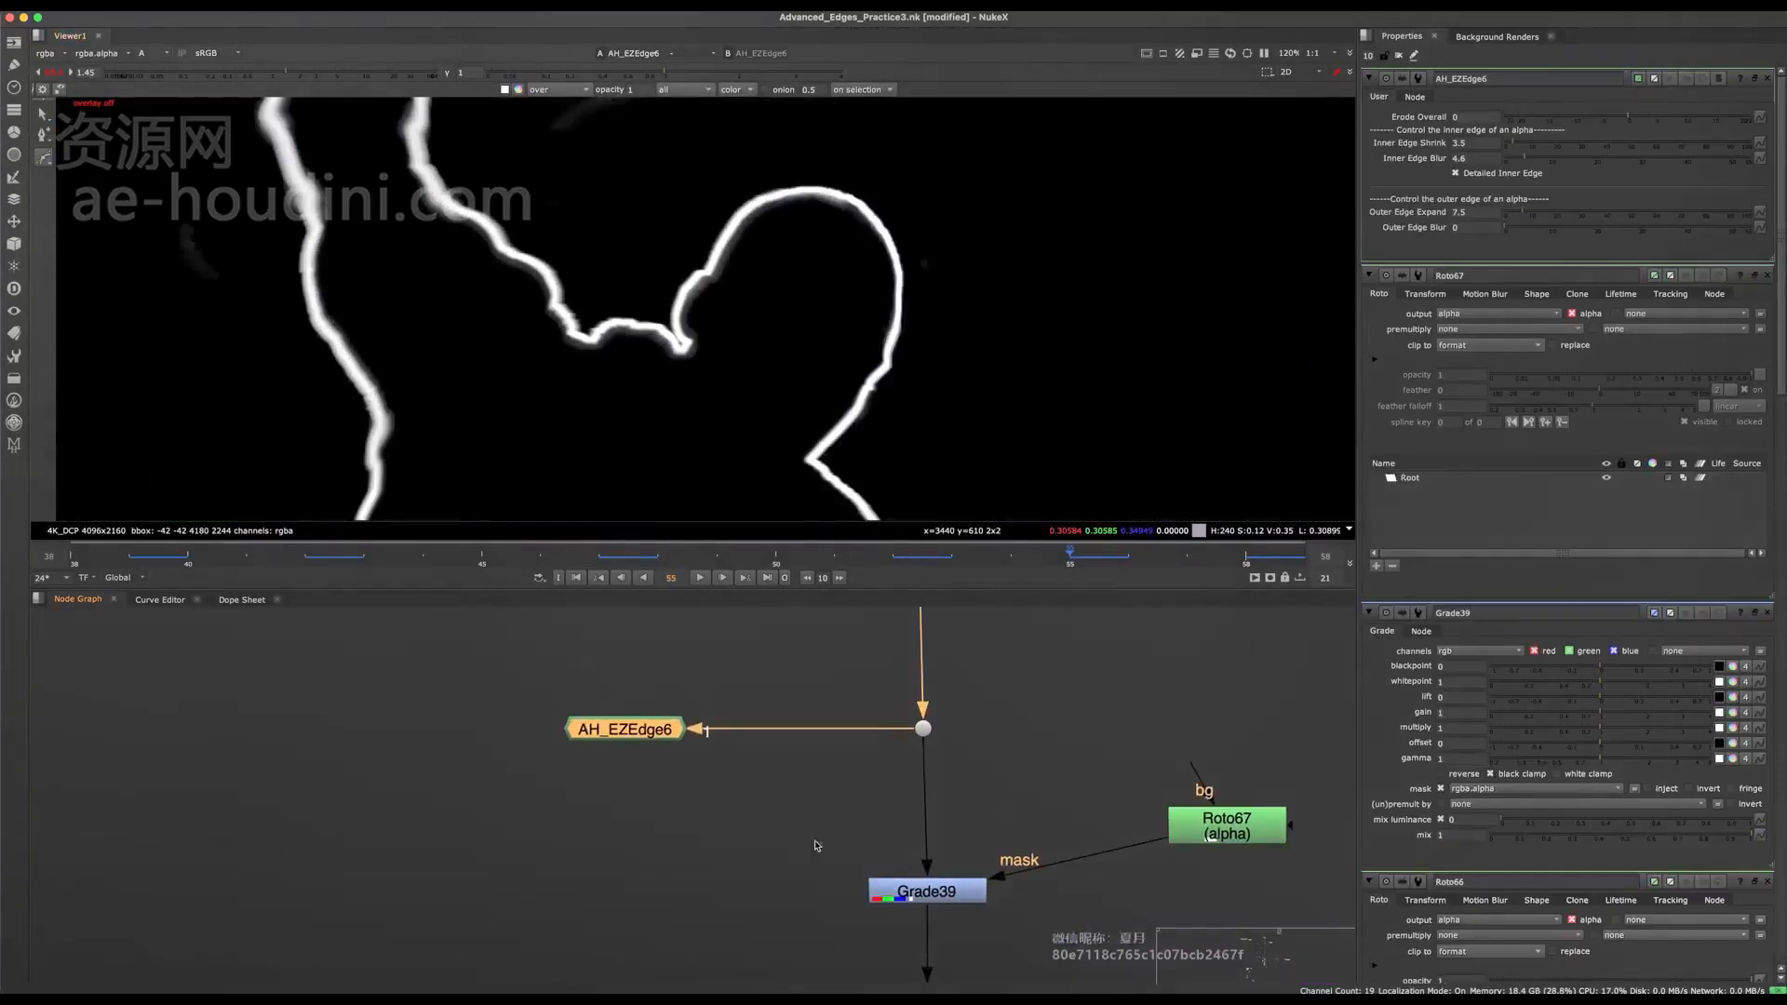
Show Grade39's full-colour output in the viewer instead of the edge matte's alpha.
left_click(905, 892)
key("1")
middle_click_drag(905, 891, 796, 698)
scroll(782, 851, "down", 1)
key("a")
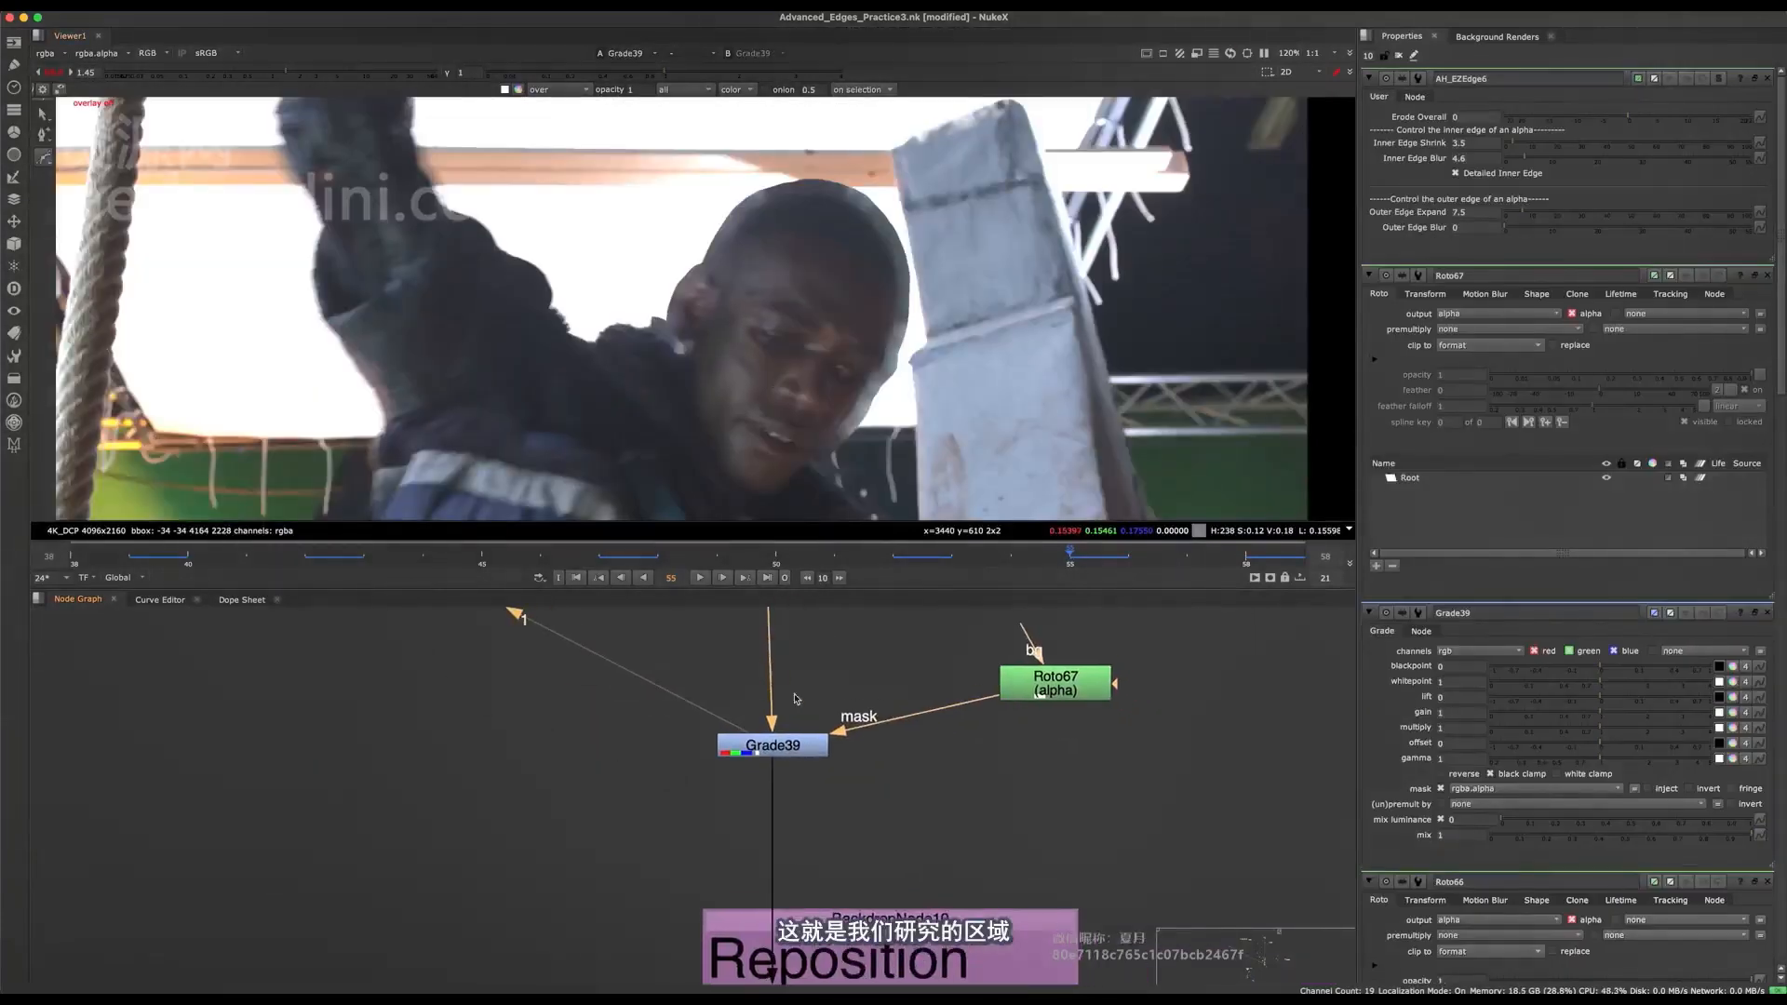
Add a Premult node as a side branch off Grade39 and view its output.
key("Tab")
type("premult")
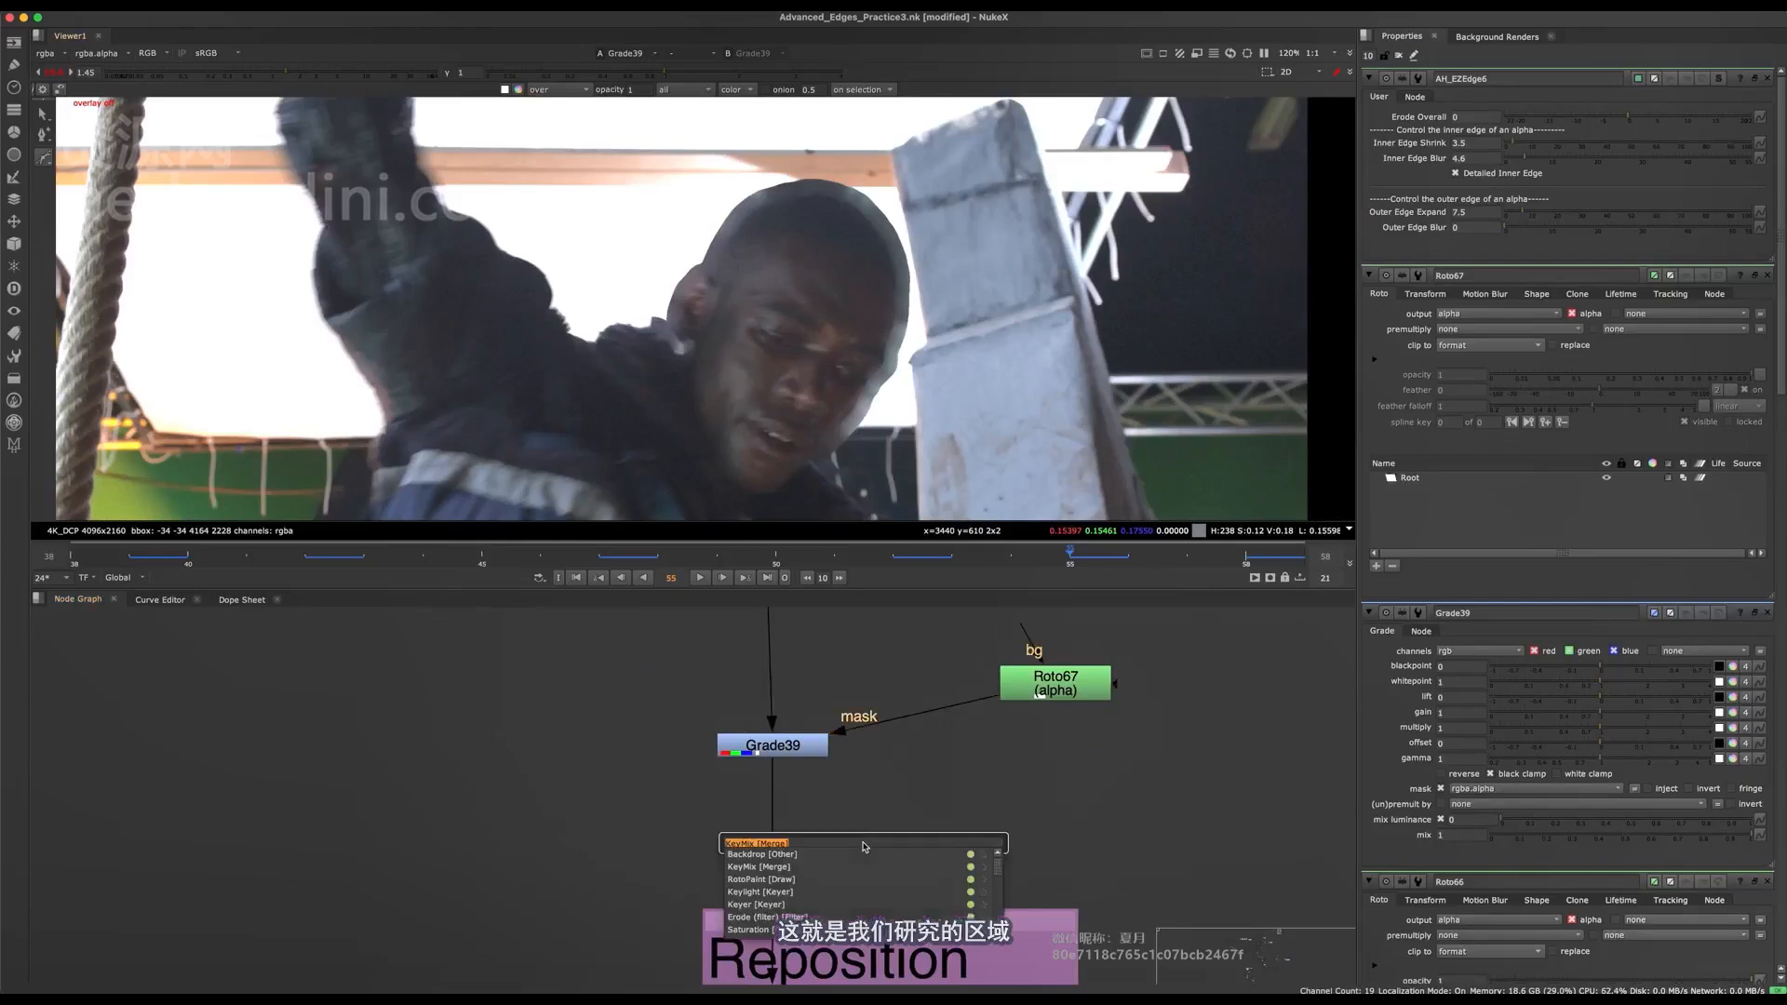
key("Return")
left_click(805, 816)
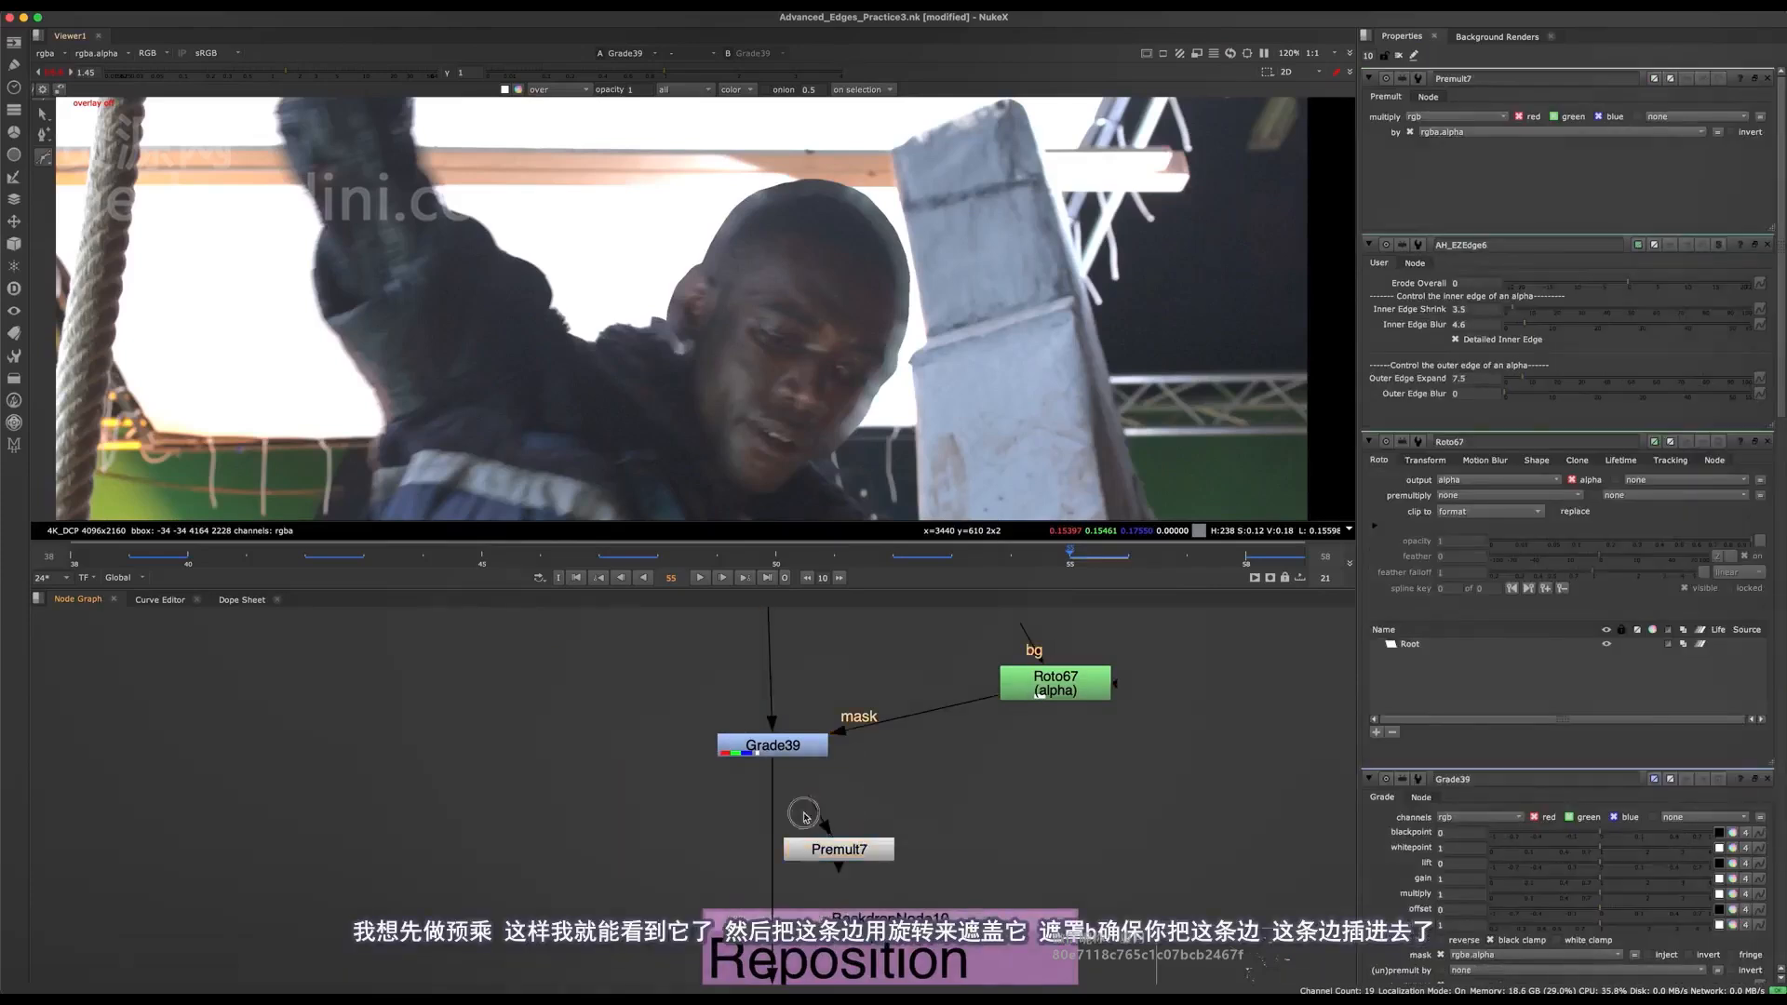
left_click_drag(801, 773, 793, 750)
left_click_drag(832, 851, 586, 877)
key("1")
Add a Merge set to mask, with AH_EZEdge6 as B and Roto67 as A, feeding Grade39's mask input.
middle_click_drag(614, 719, 667, 851)
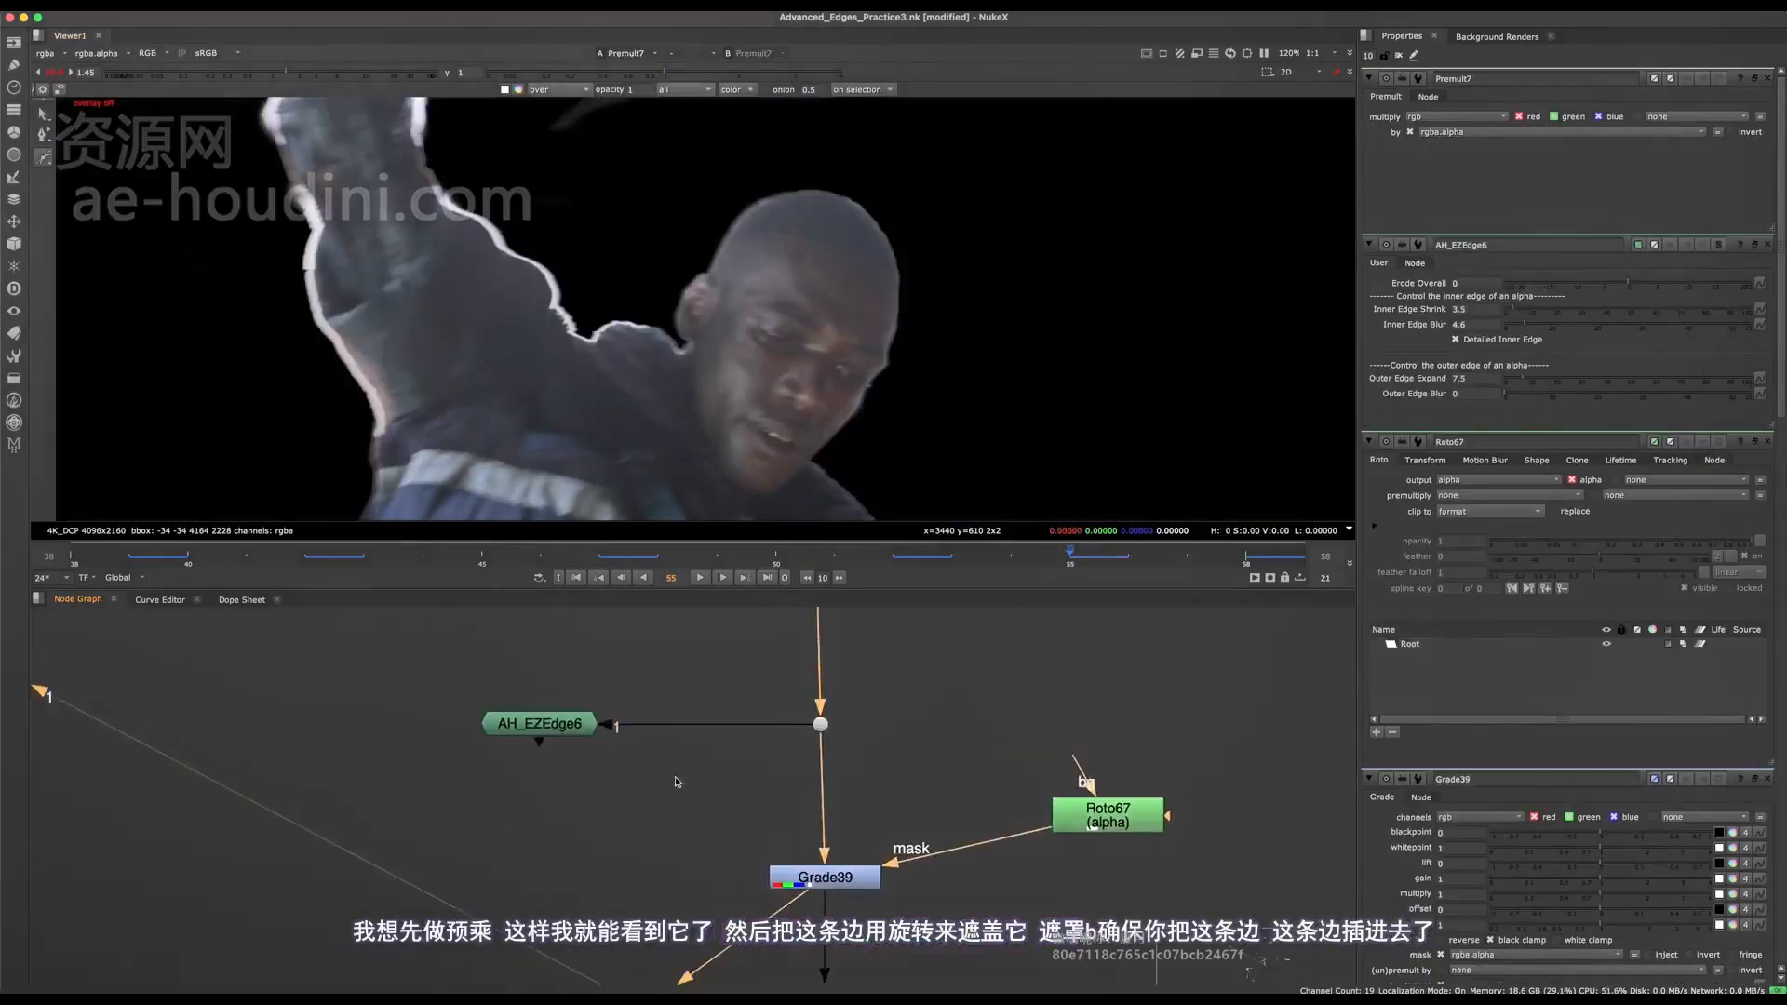
scroll(628, 807, "down", 3)
left_click(602, 756)
key("m")
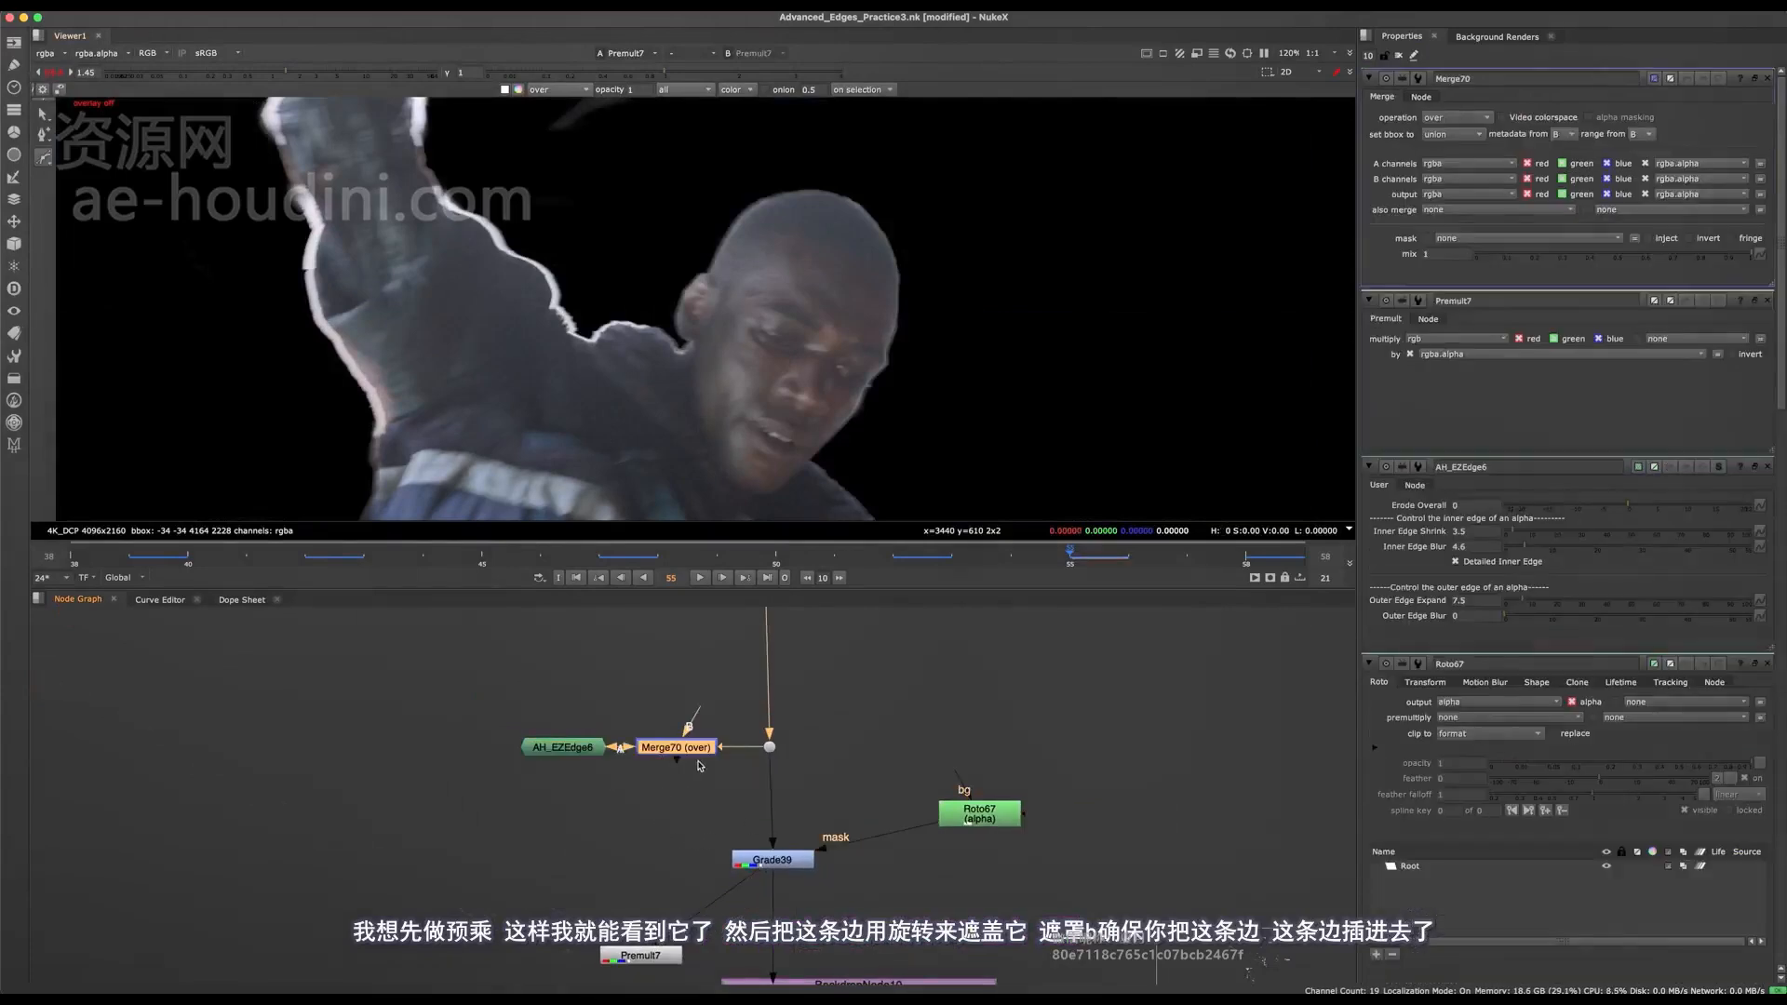
left_click_drag(692, 751, 676, 858)
left_click_drag(991, 810, 452, 797)
left_click_drag(684, 869, 578, 870)
left_click(1459, 119)
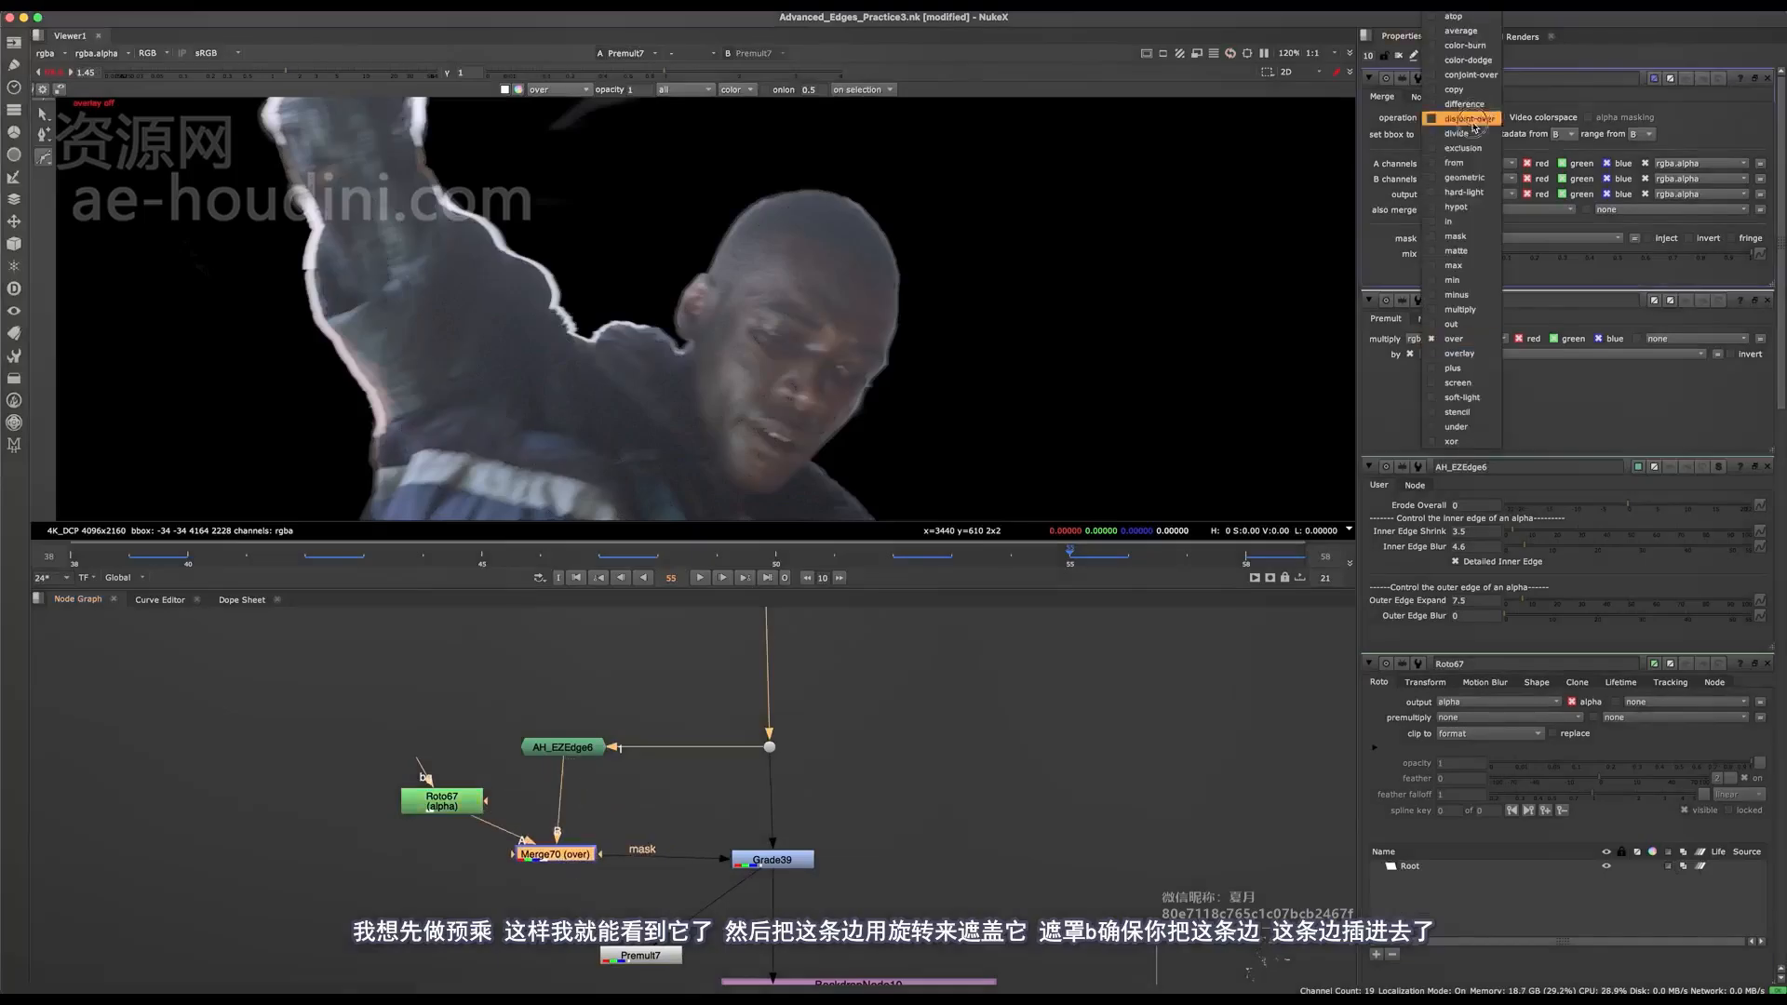
left_click(1460, 235)
Copy the 4K_DCP Reformat node from the Roto66 branch and connect the copy above Roto67 as its bg input.
scroll(913, 758, "down", 5)
middle_click_drag(891, 628, 900, 738)
left_click_drag(900, 738, 928, 713)
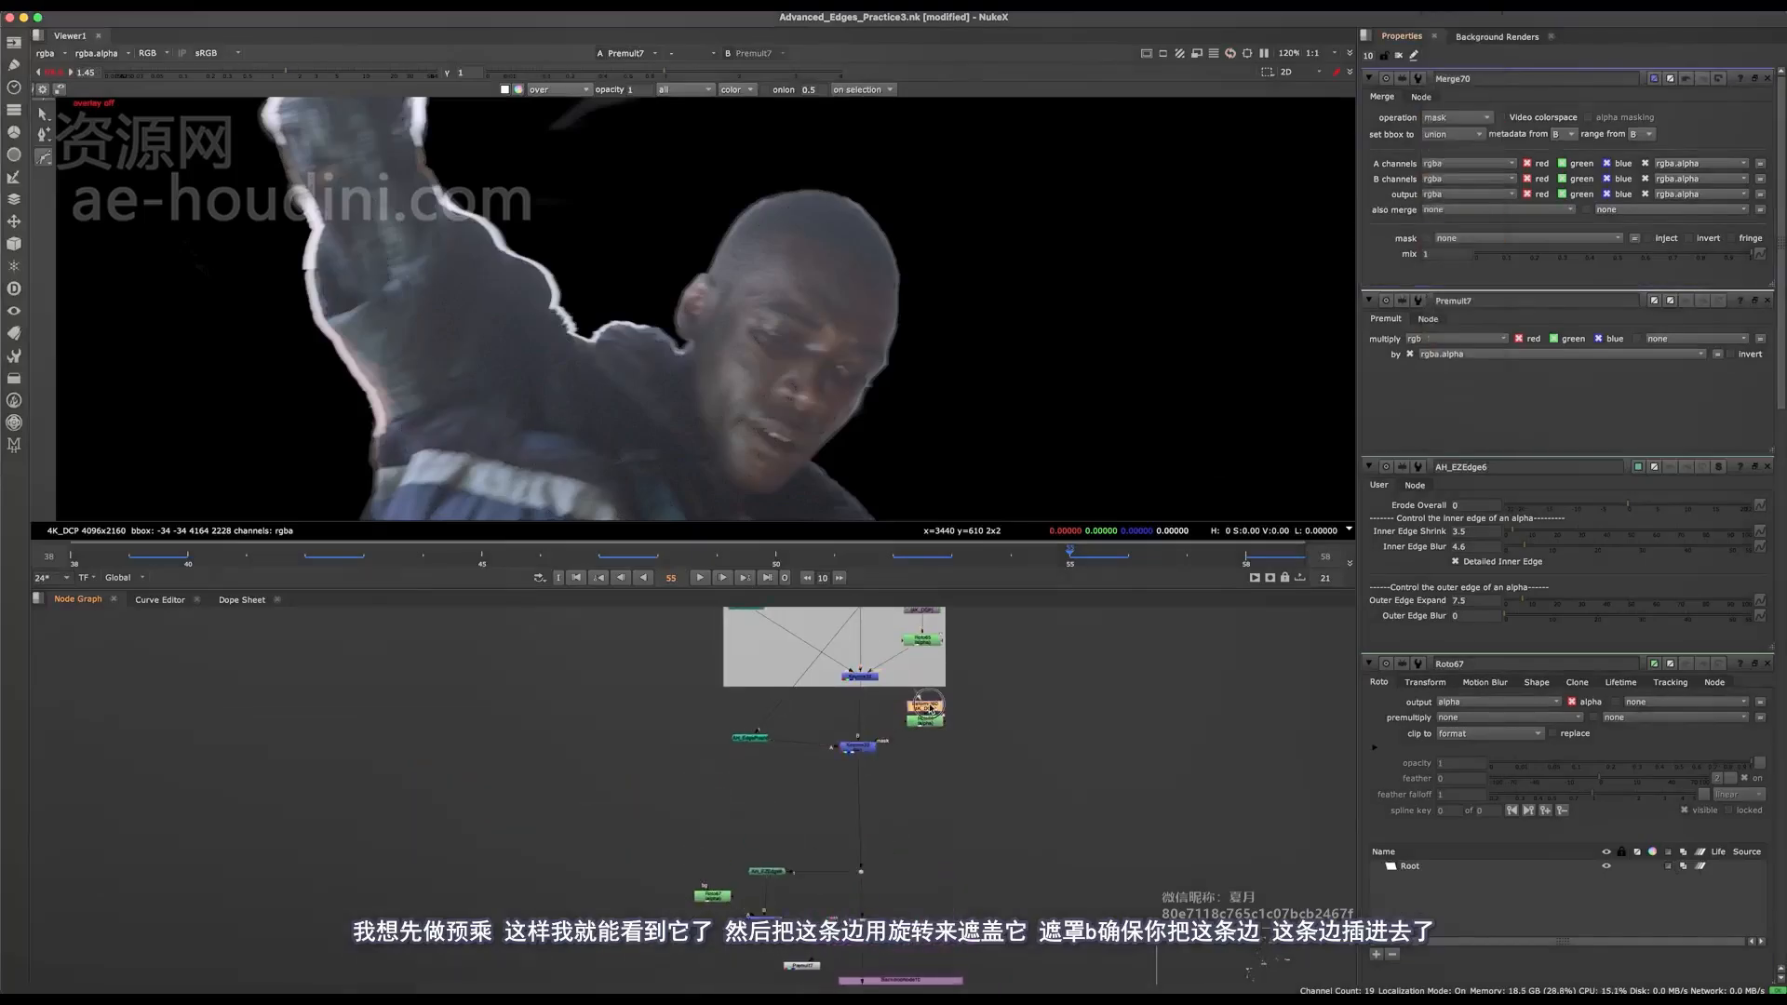
scroll(790, 877, "up", 2)
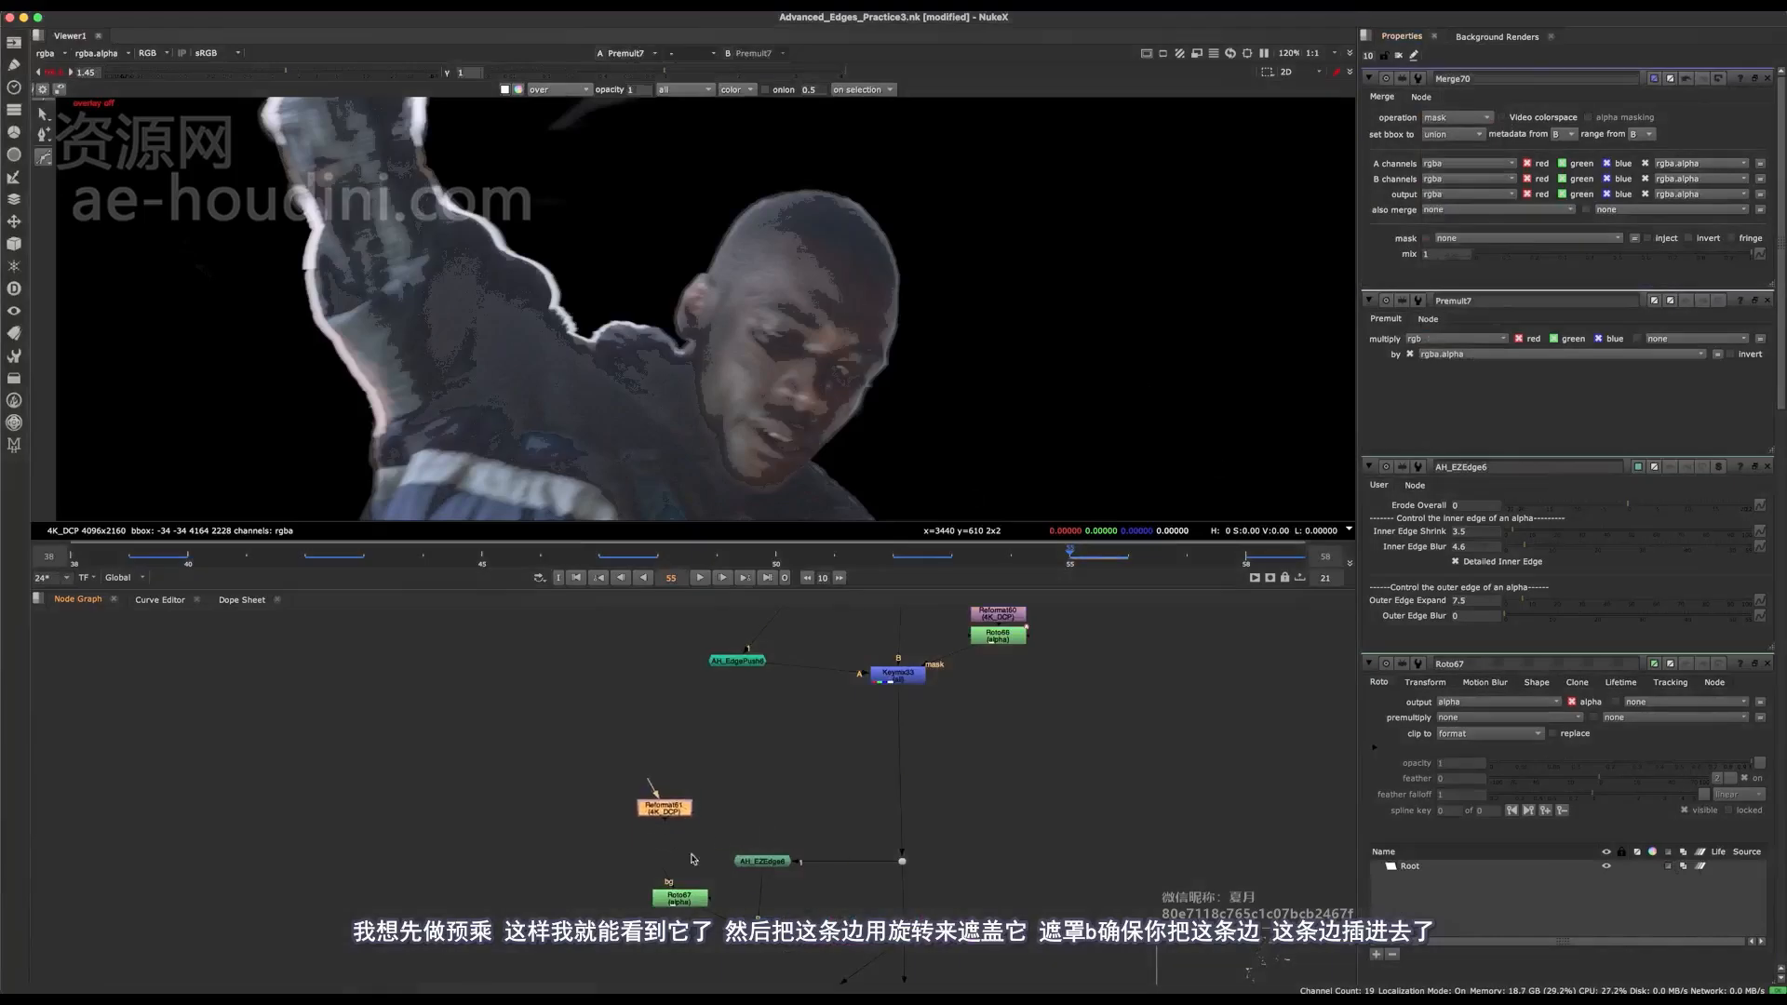
scroll(691, 859, "down", 2)
middle_click_drag(691, 859, 704, 689)
left_click_drag(952, 789, 866, 872)
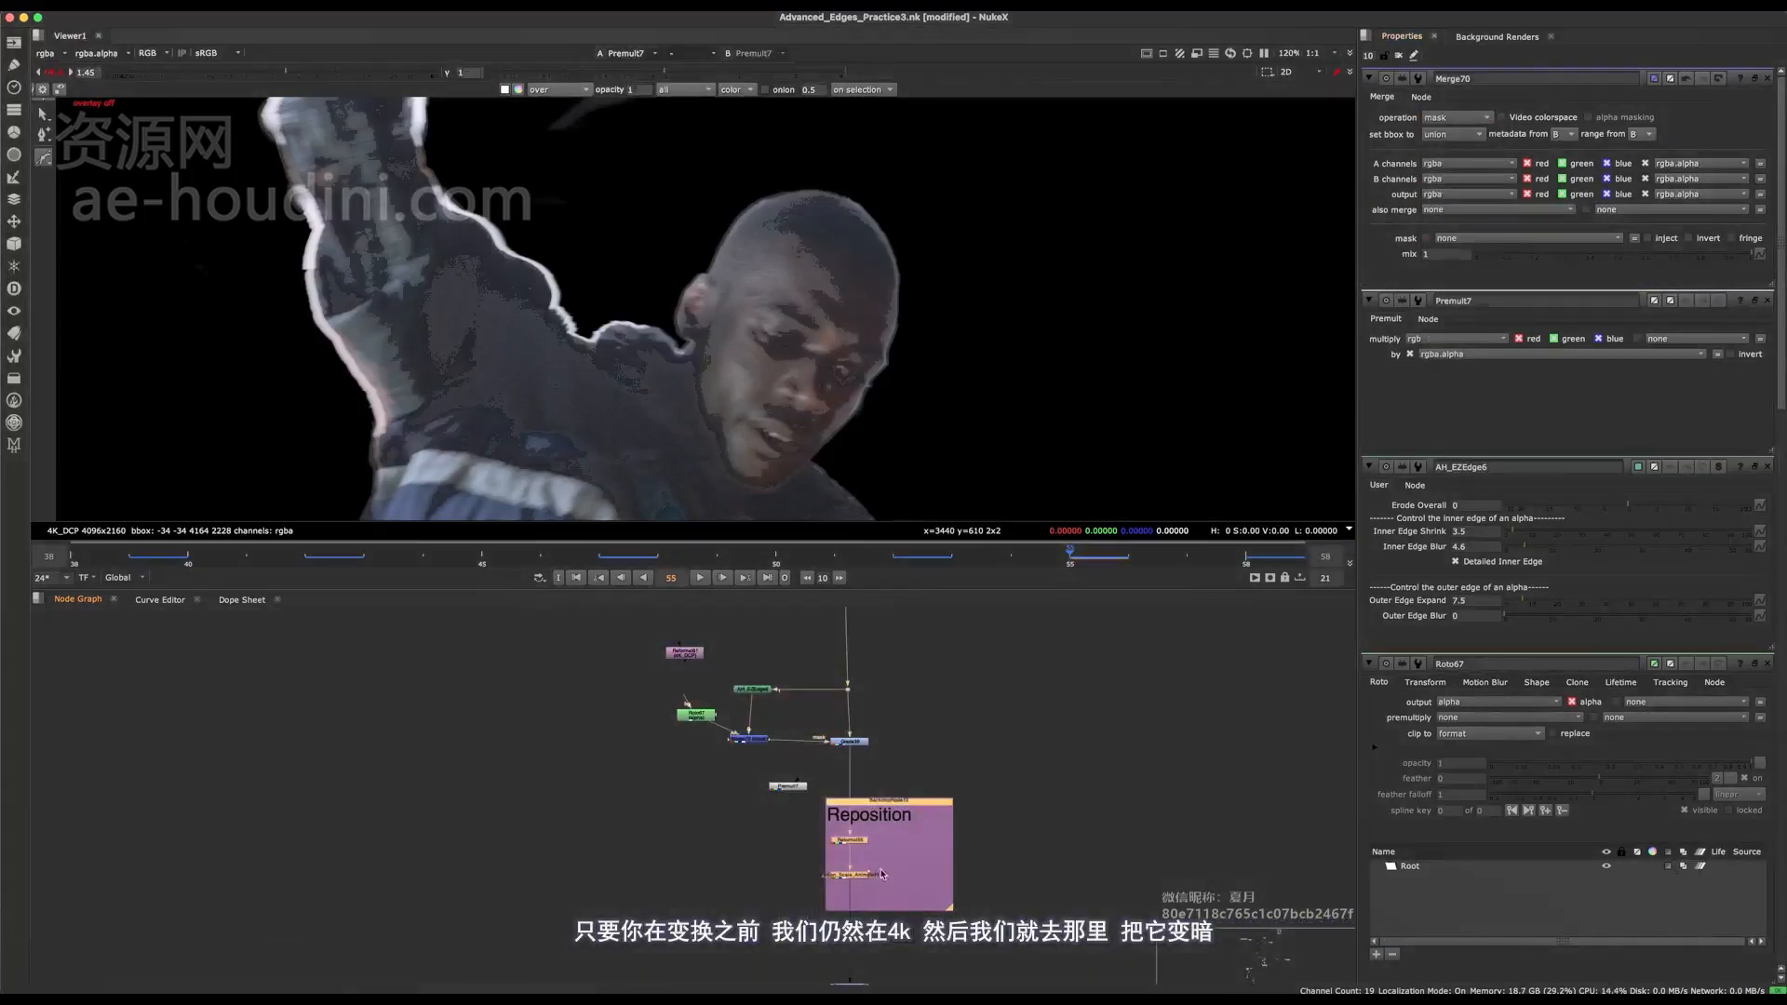
scroll(745, 662, "up", 3)
left_click_drag(626, 636, 643, 681)
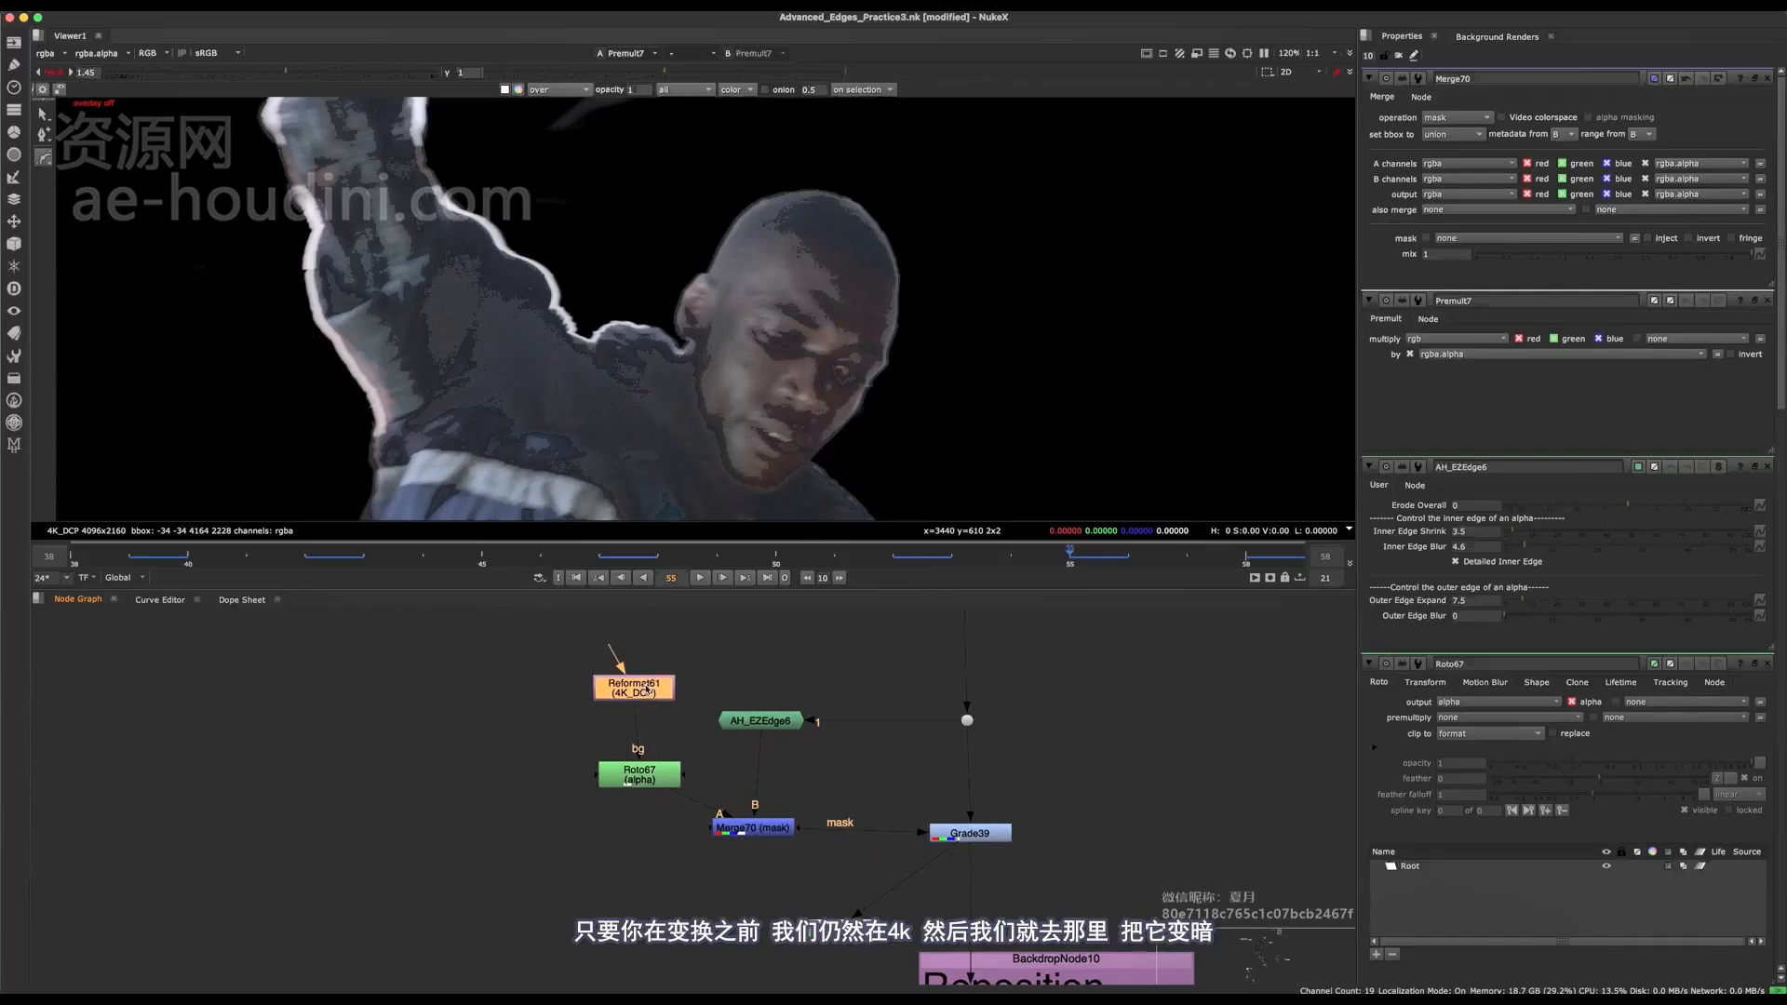
Open Roto67 and draw a closed Bezier shape around the outer cheek edge of the character's face.
double_click(642, 687)
double_click(637, 774)
scroll(849, 368, "up", 3)
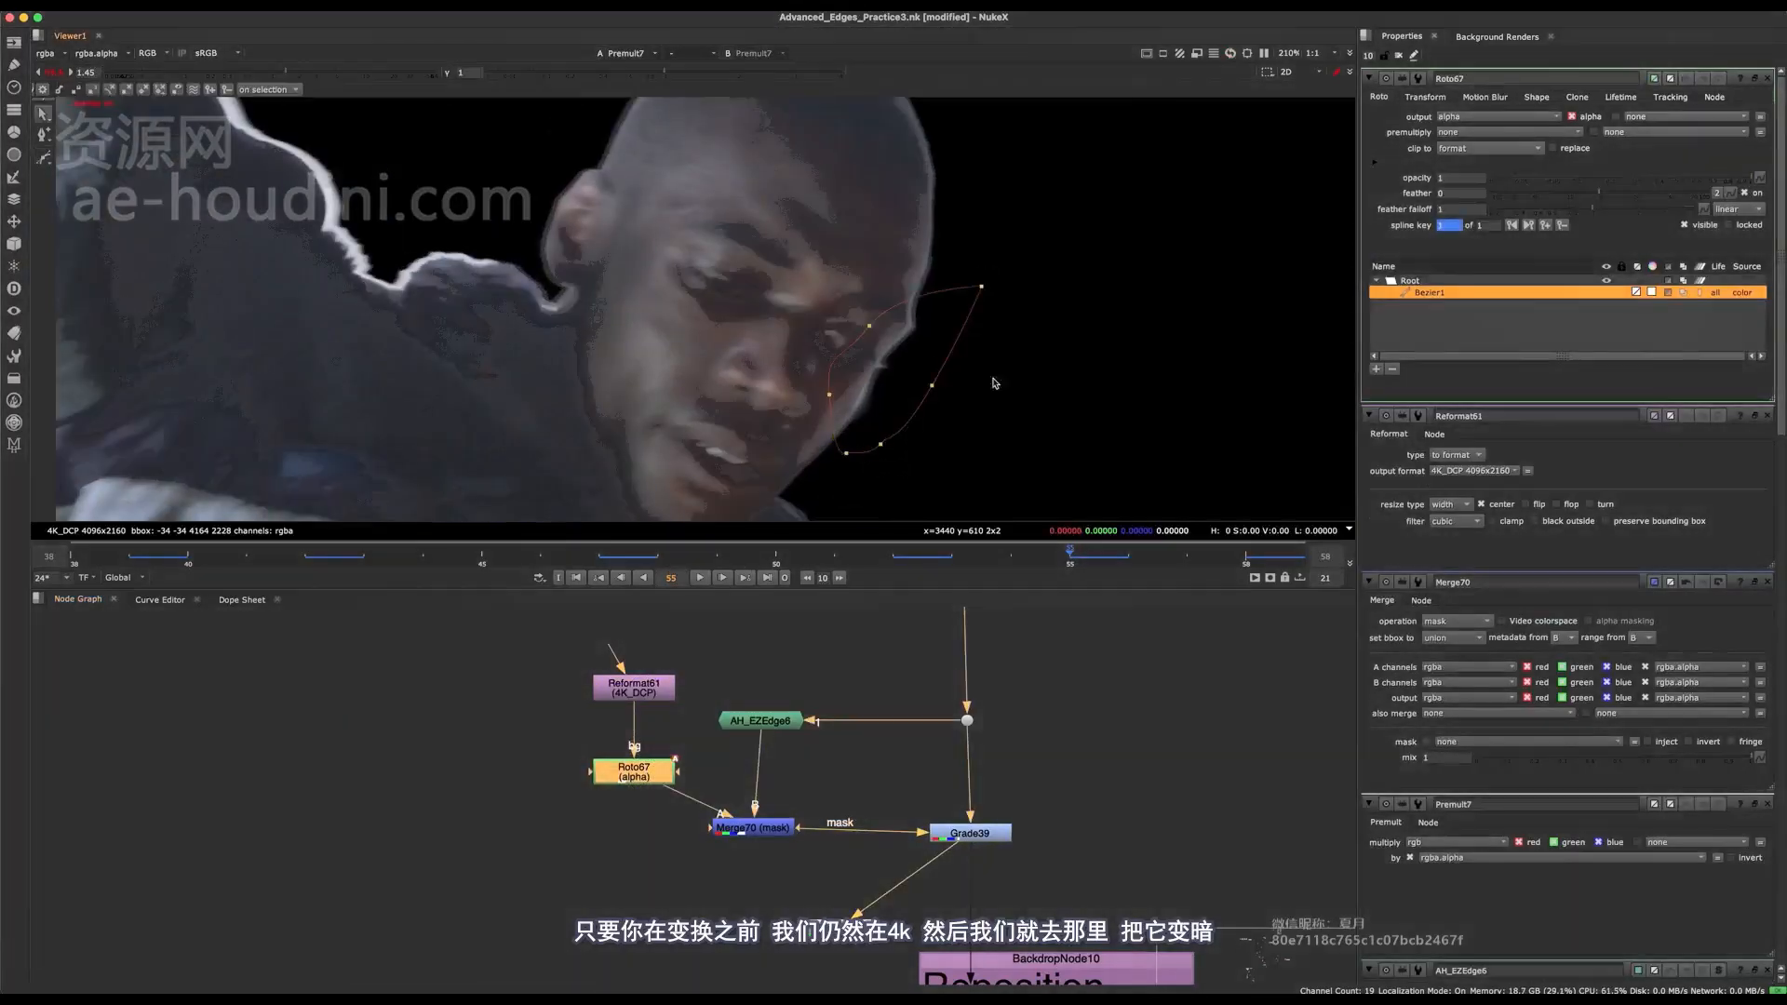
Lower Grade39's gain to 0.16 to darken the masked face edge.
middle_click_drag(985, 842, 850, 789)
double_click(849, 782)
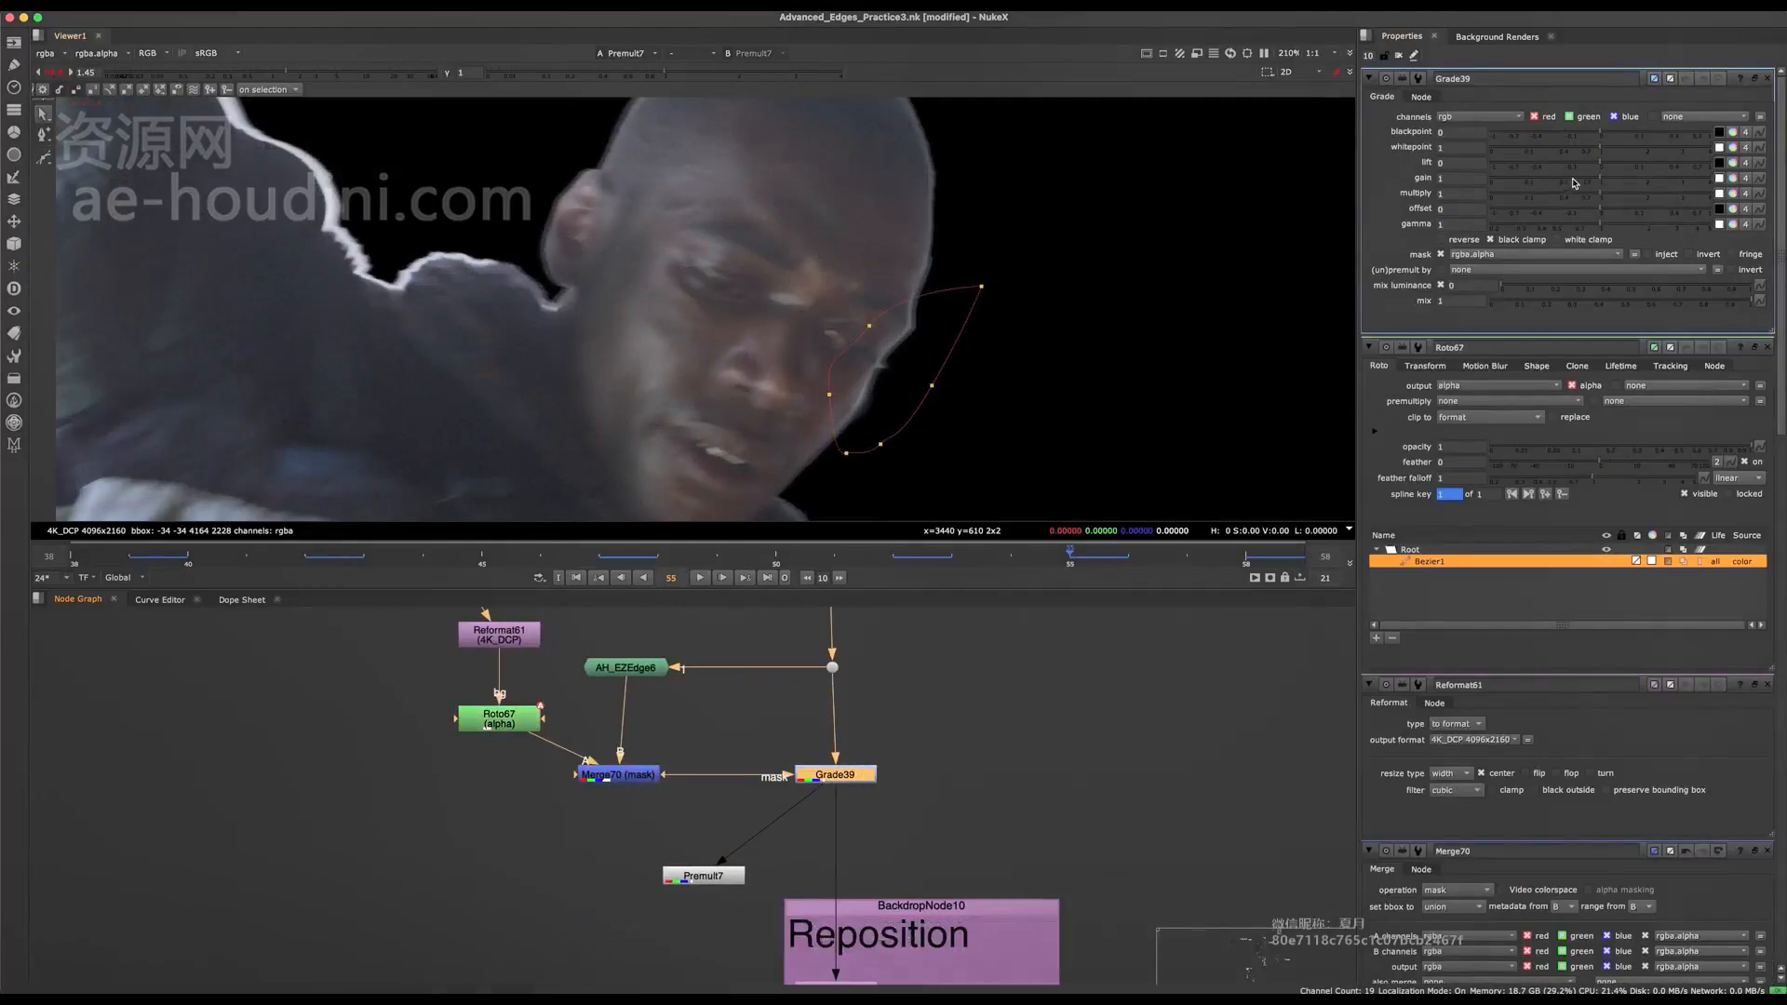
left_click_drag(1553, 177, 1592, 177)
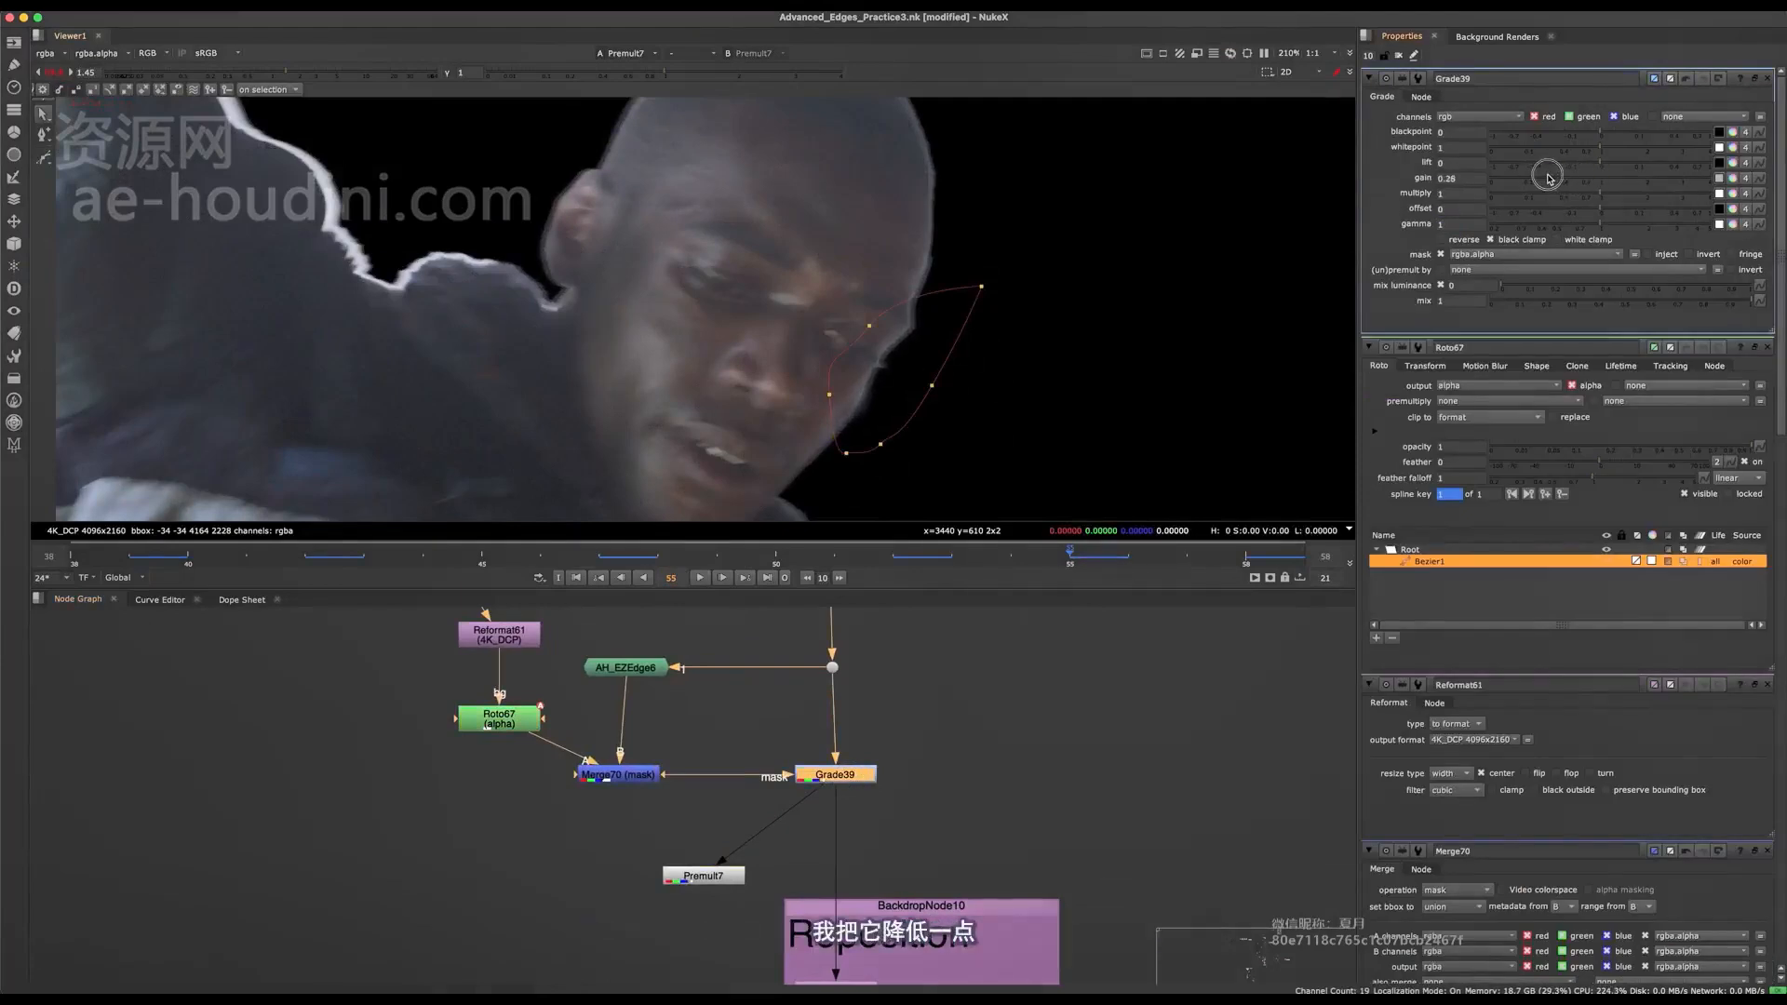
scroll(852, 428, "up", 3)
middle_click_drag(662, 684, 702, 735)
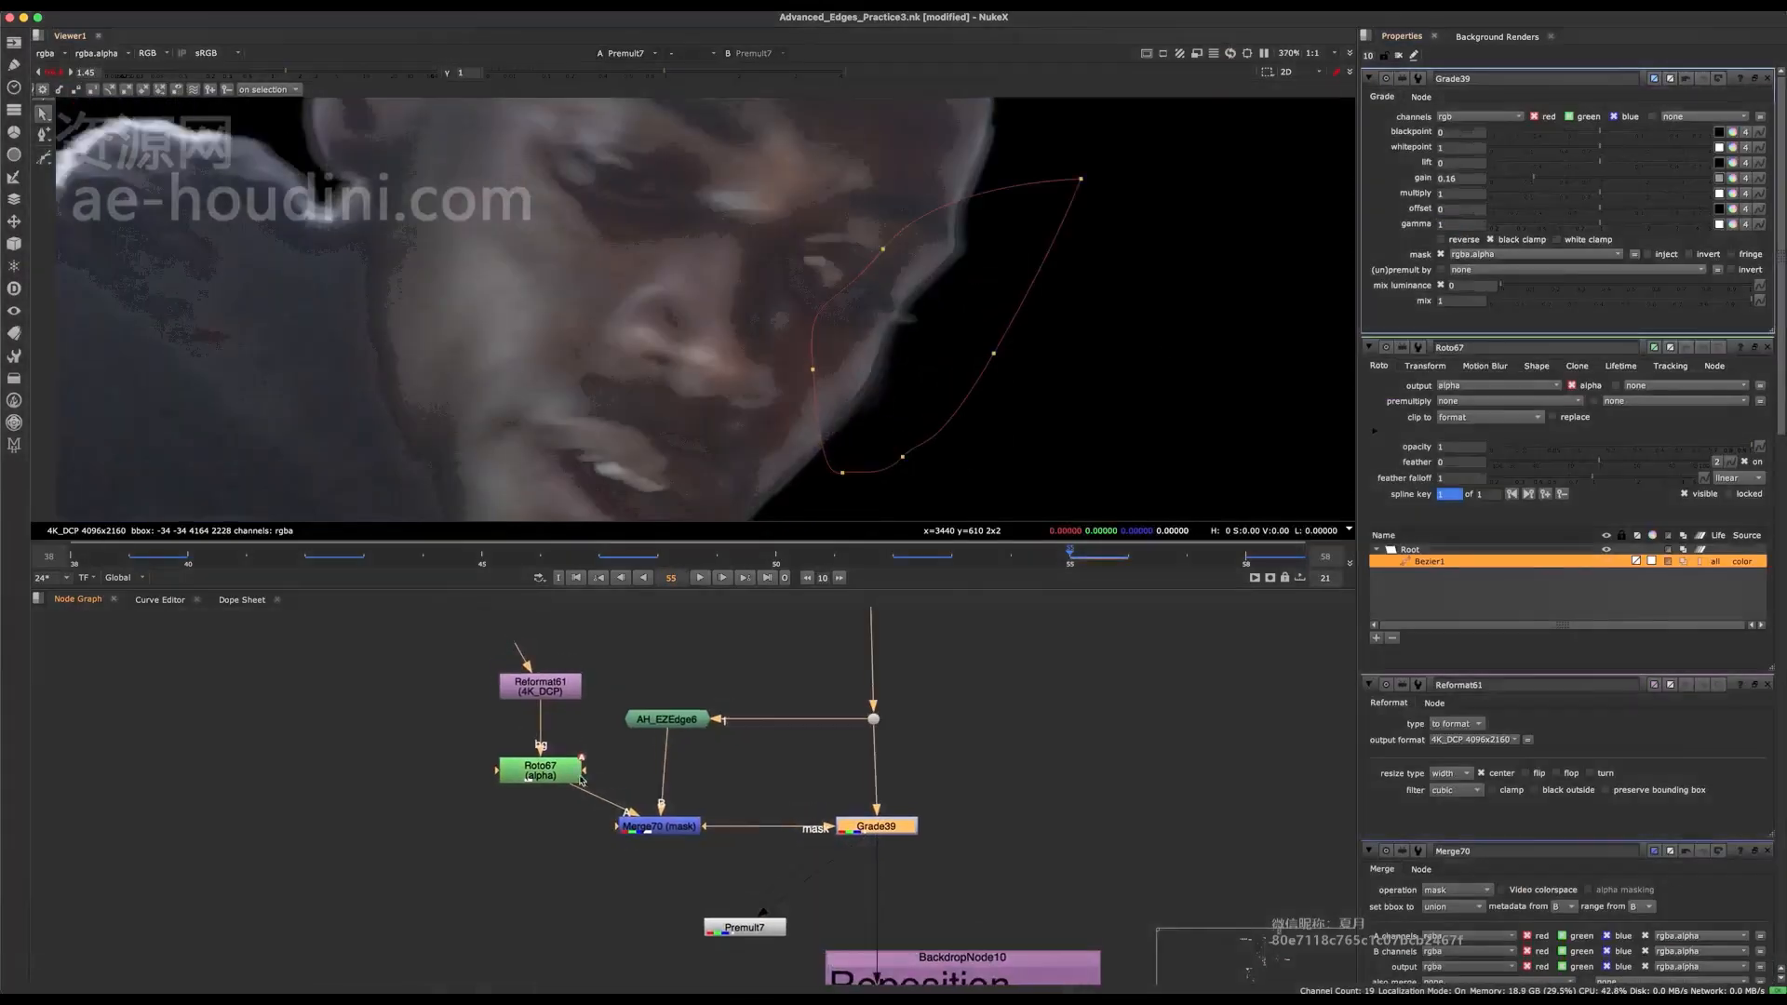
Open AH_EZEdge6's properties and view the masked edge matte coming out of Merge70.
double_click(687, 722)
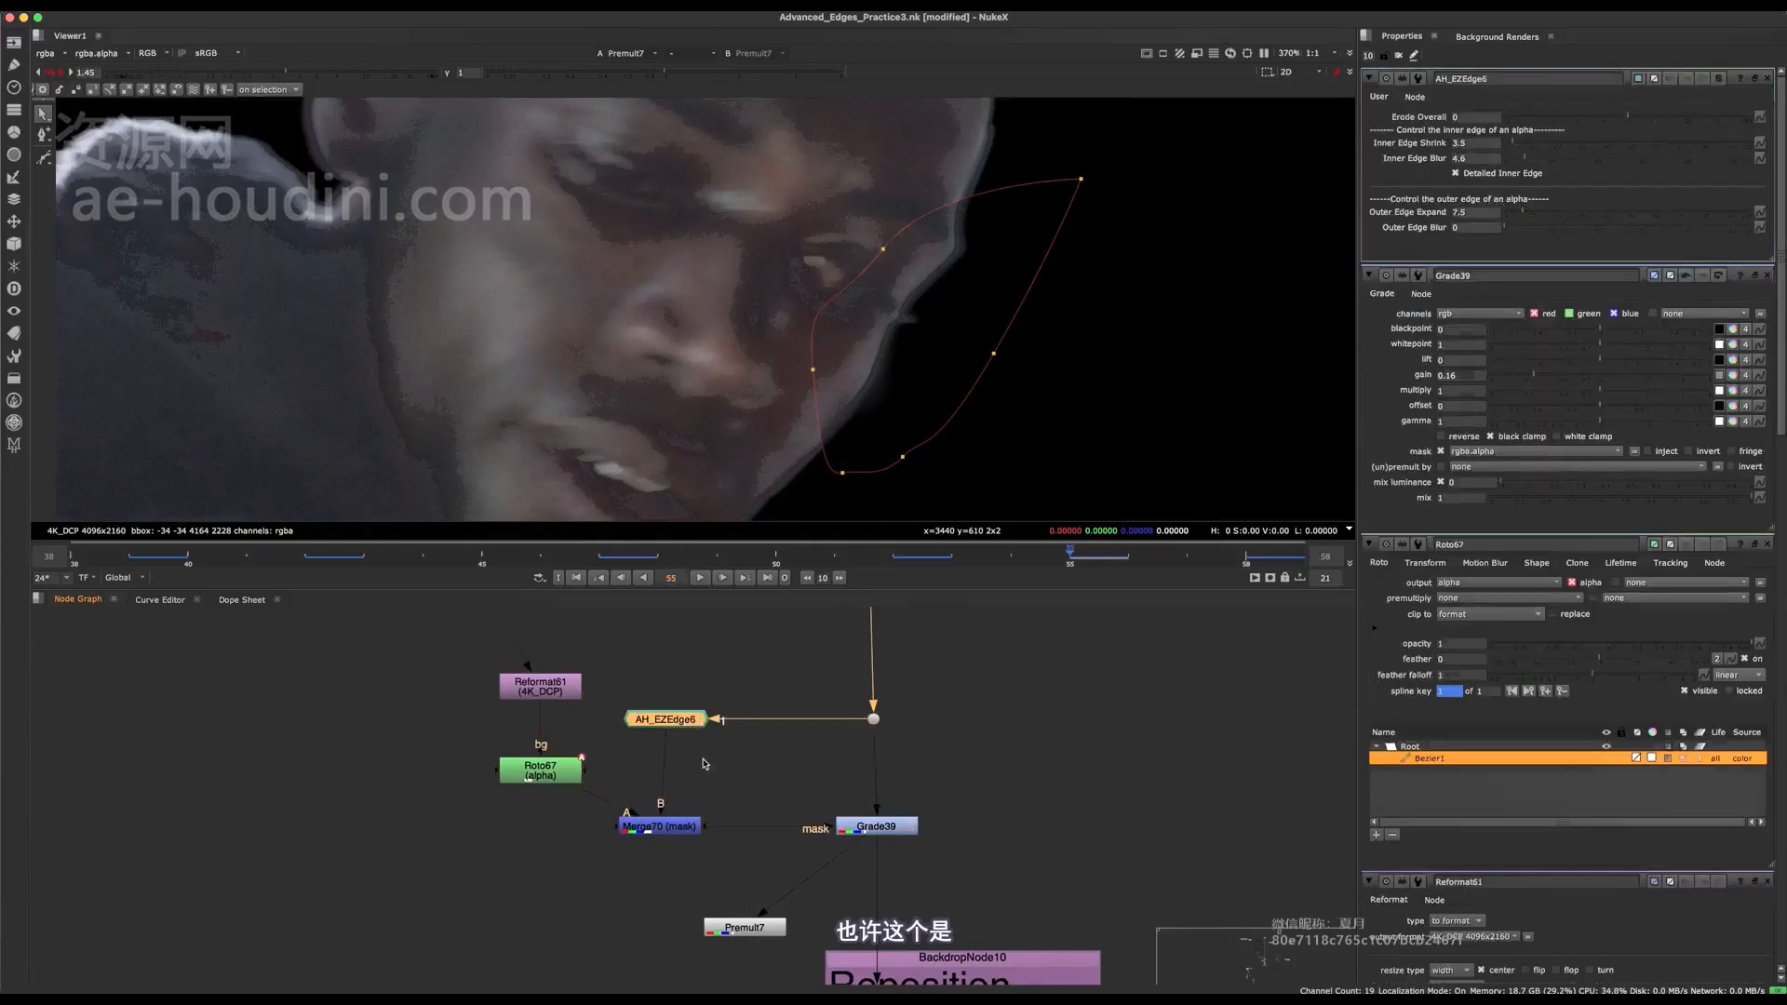
left_click(880, 826)
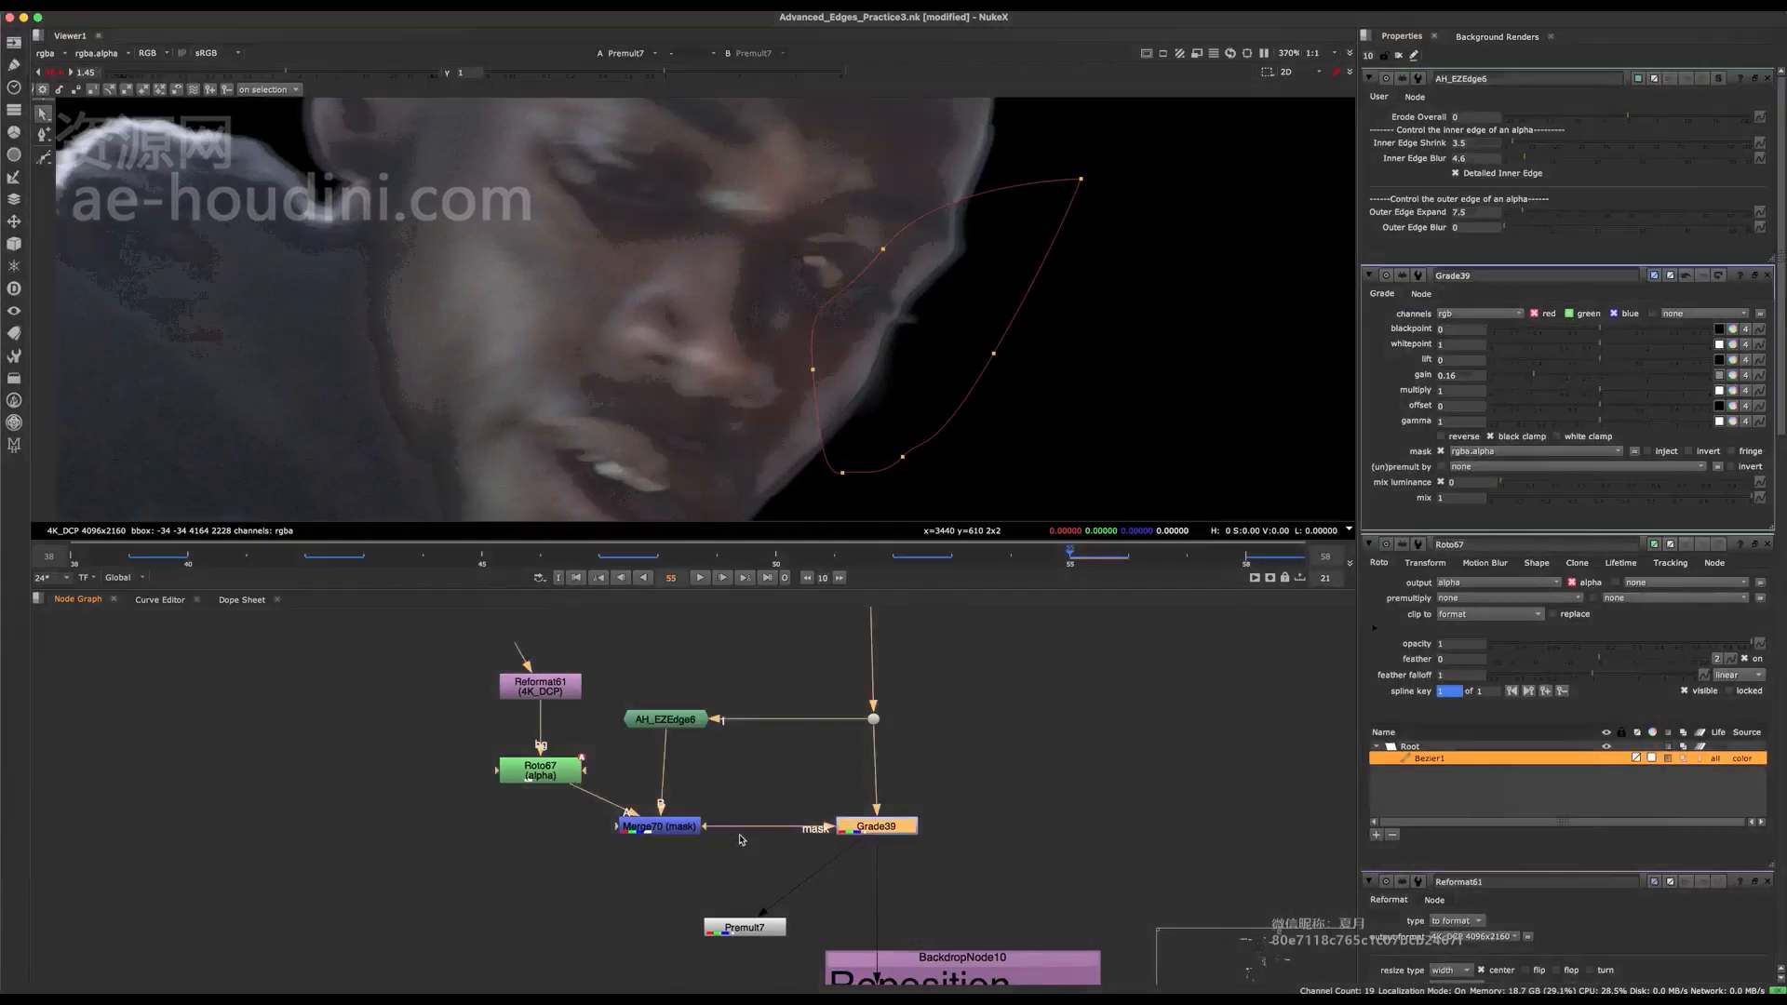
left_click(662, 825)
key("1")
middle_click_drag(949, 482, 926, 443)
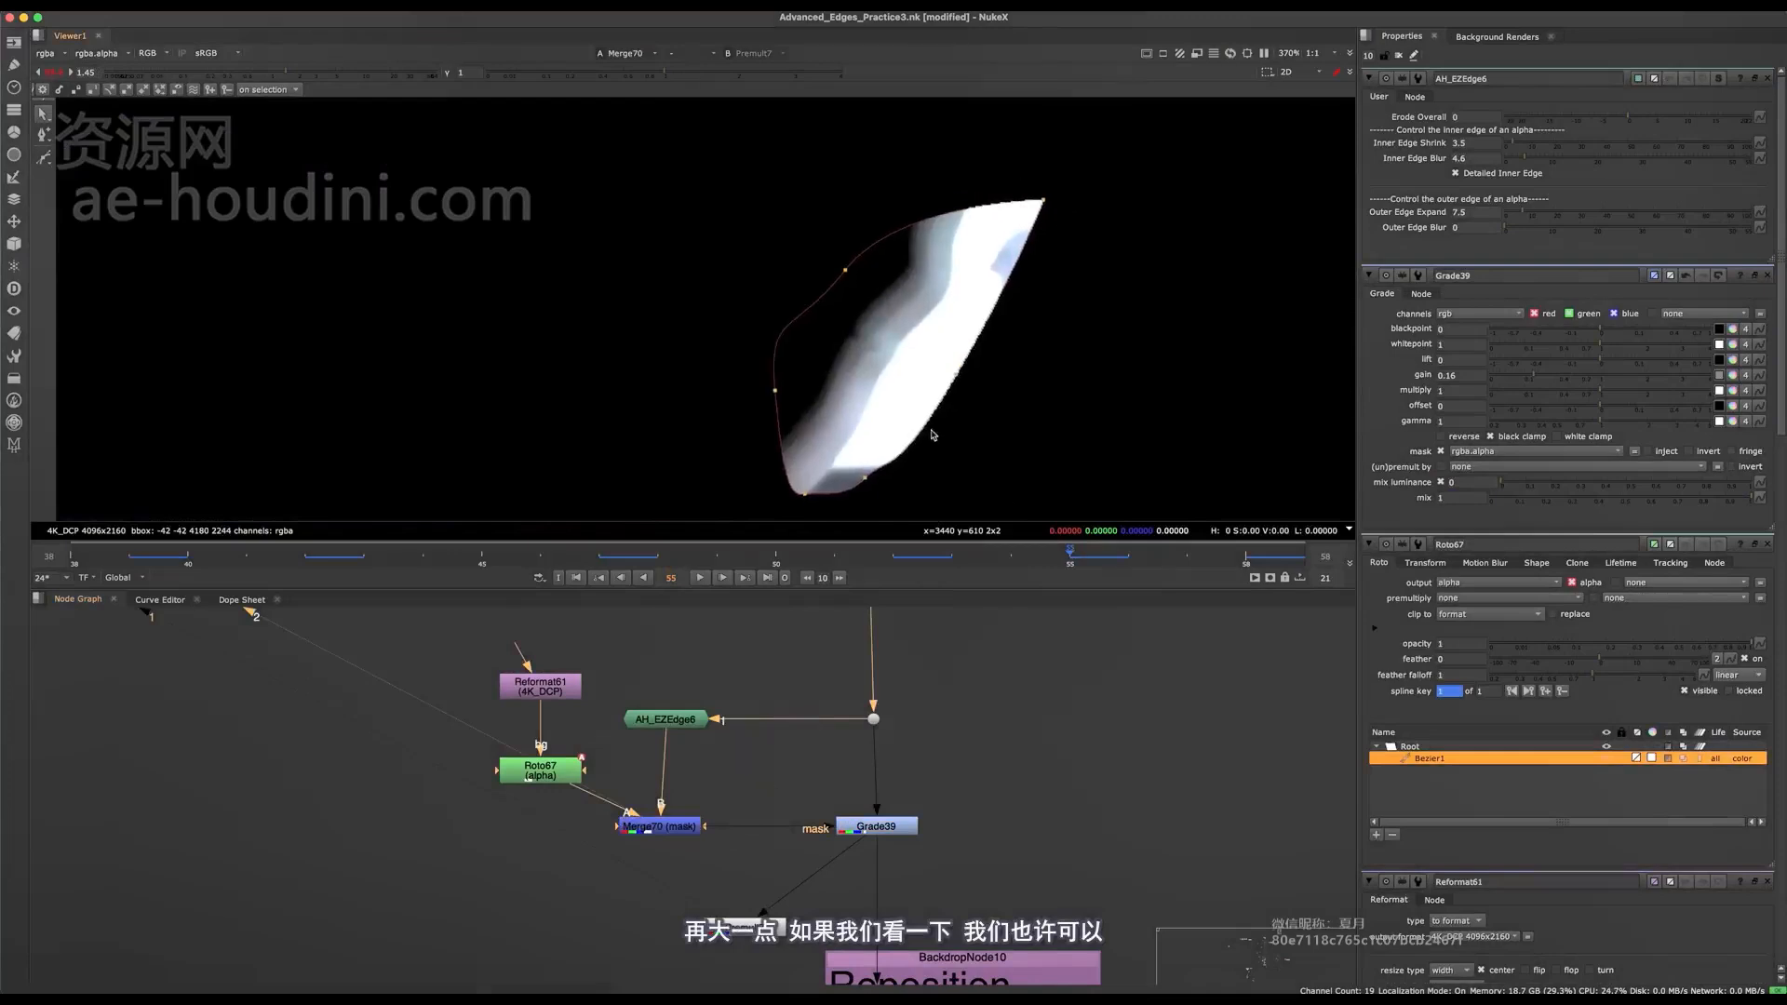
Undo a trial increase of AH_EZEdge6's Outer Edge Expand, and set Inner Edge Shrink to 9 and Inner Edge Blur to 25.
left_click(1550, 213)
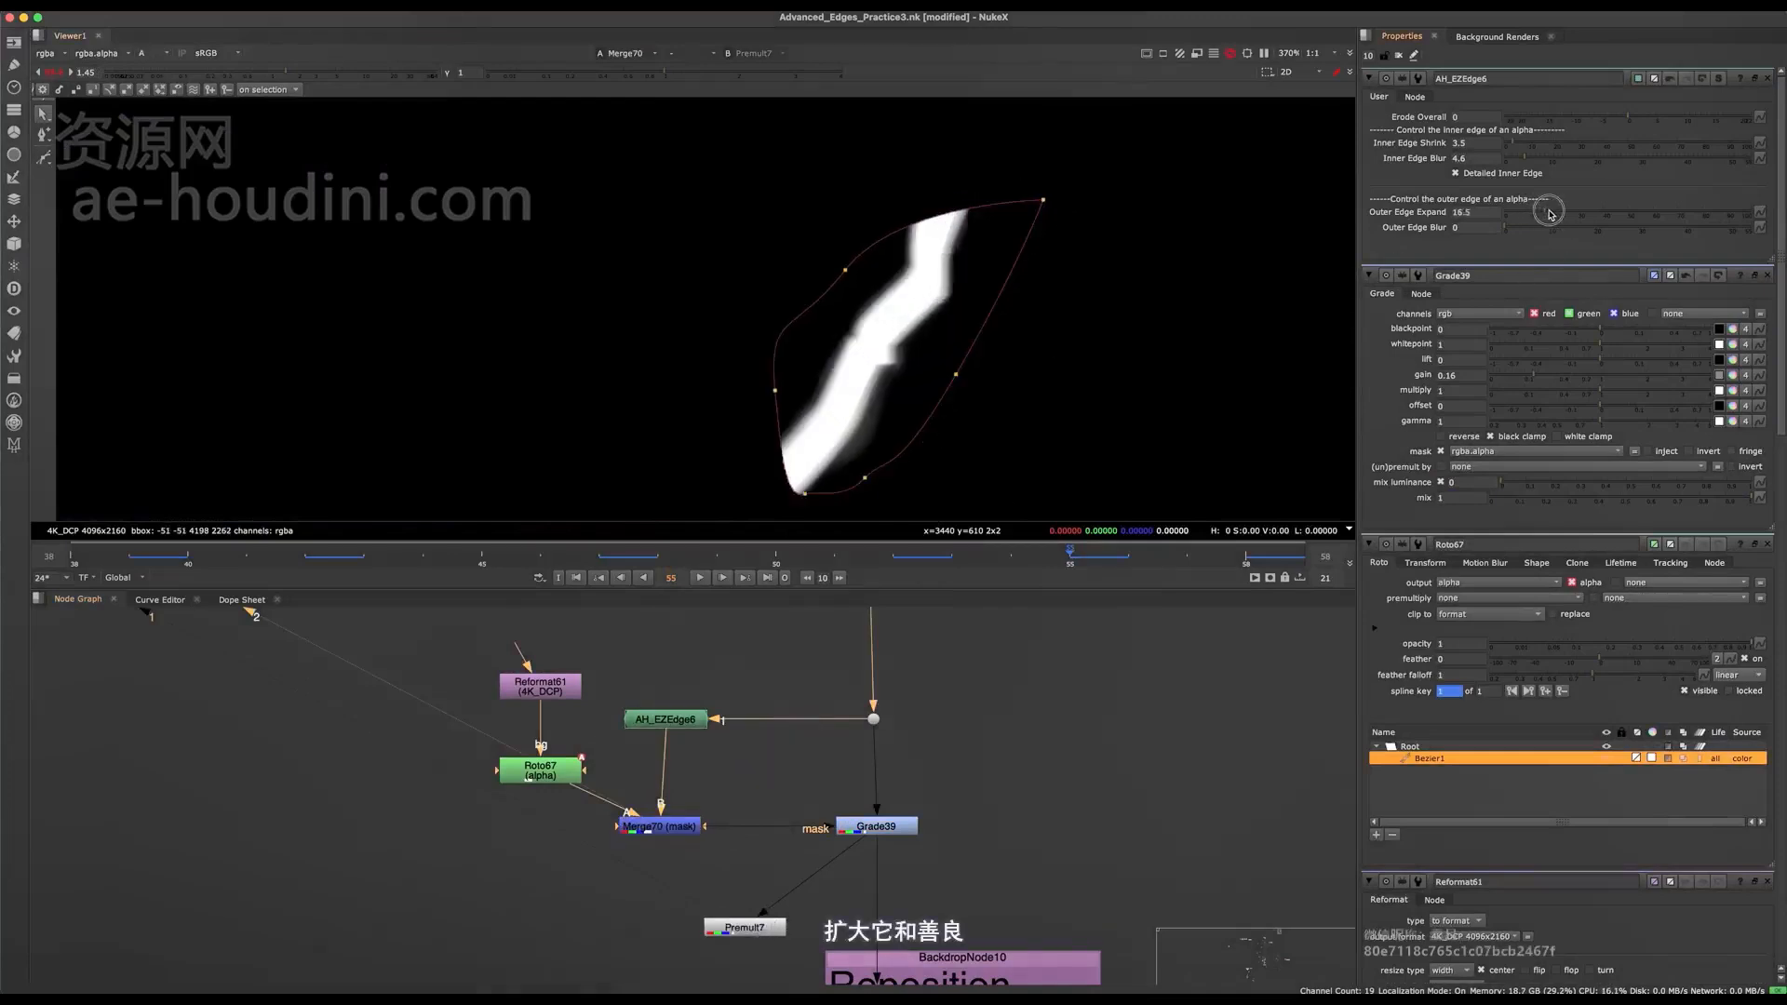
key("super+z")
left_click(1526, 145)
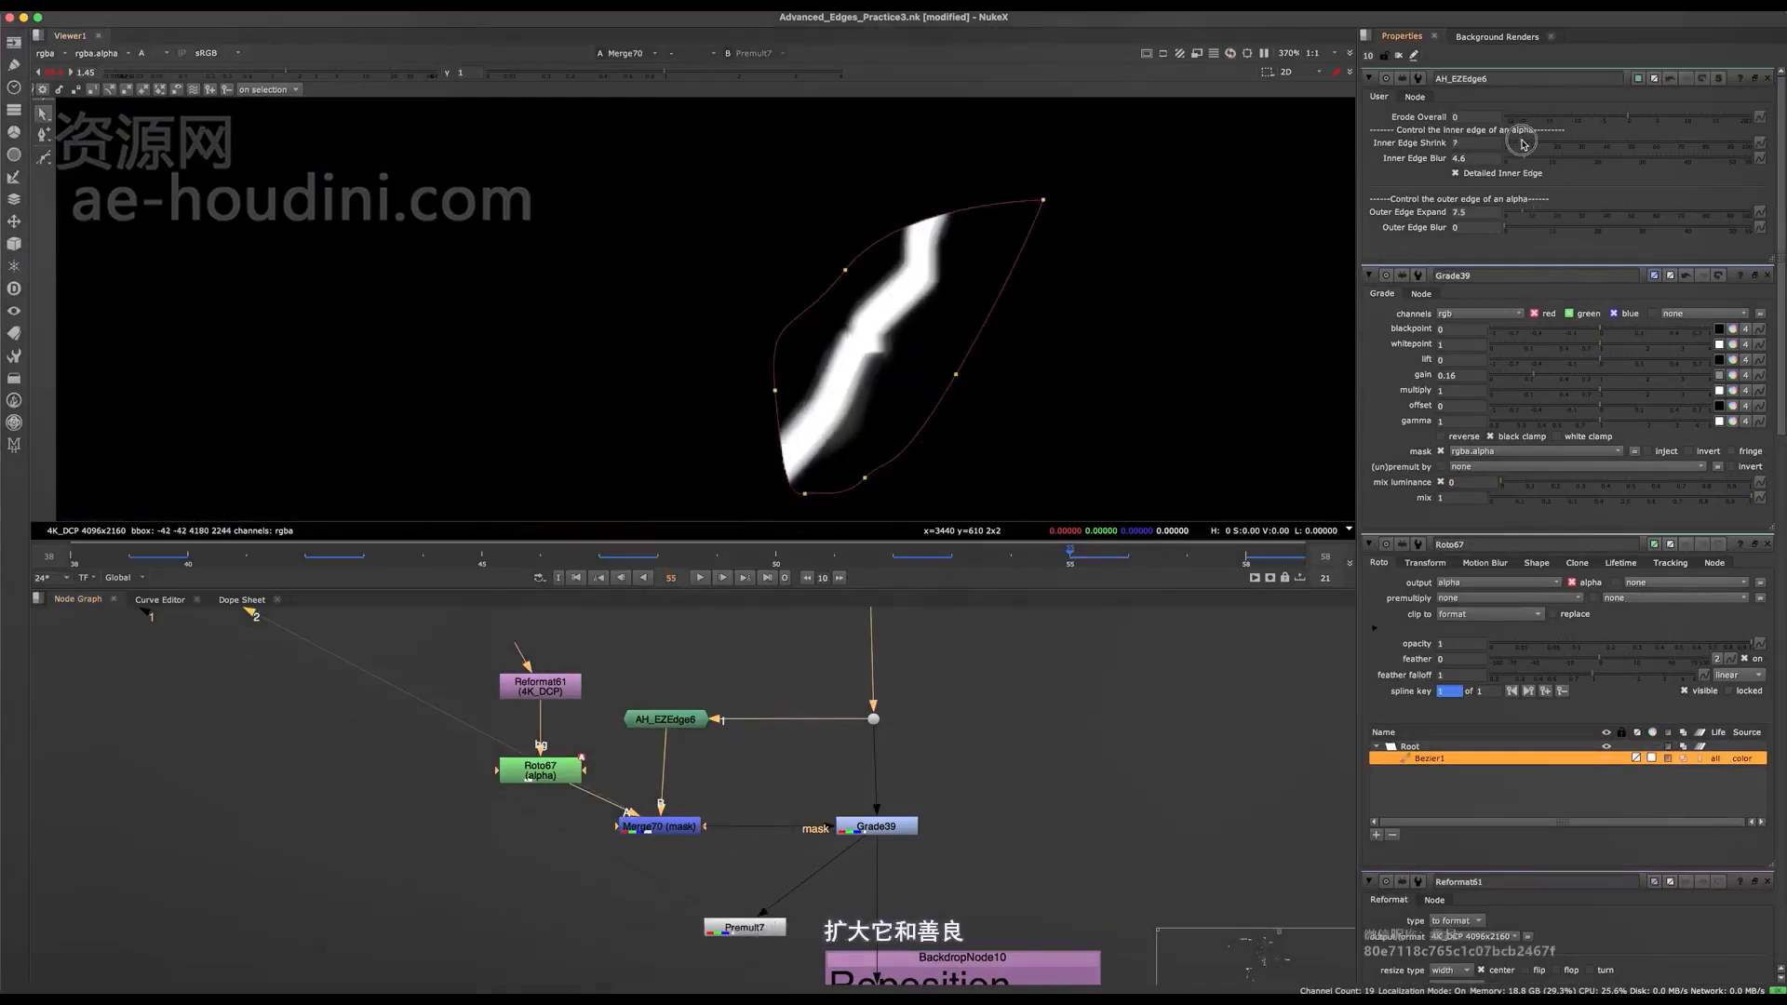
left_click(1580, 161)
left_click_drag(1581, 168, 1620, 163)
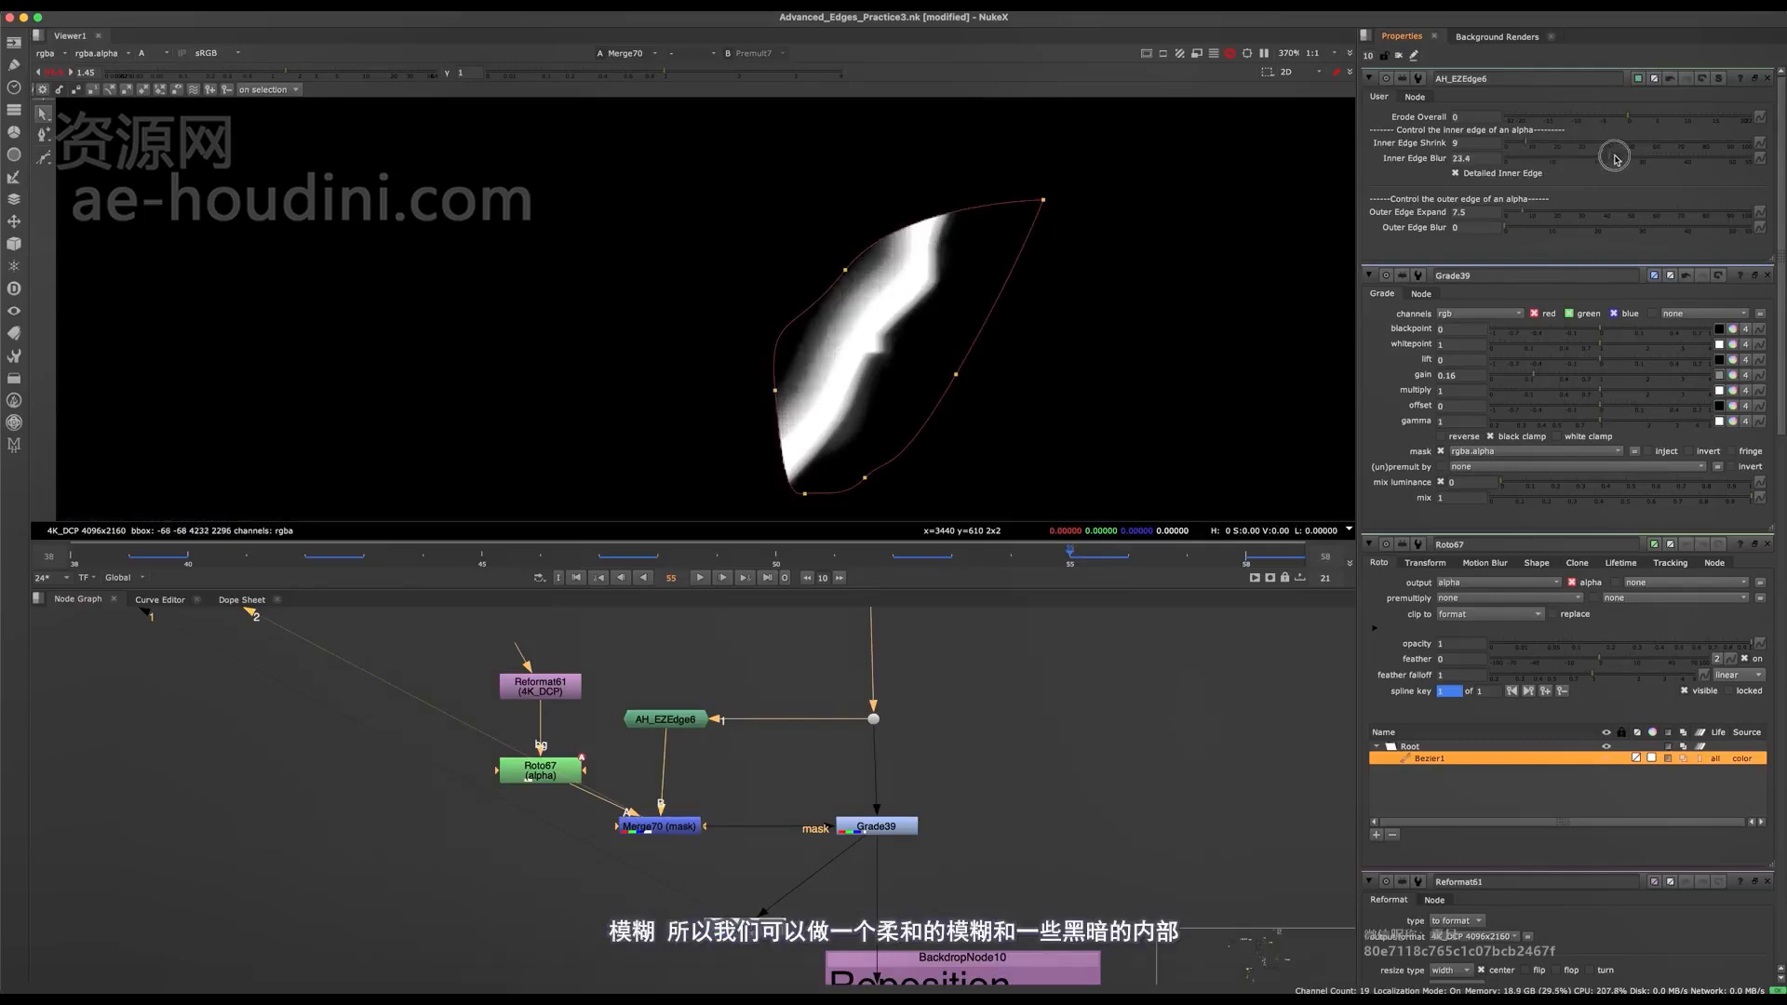
View Grade39 in full colour and move the Roto67 shape's inner upper points up across the brow and eye.
left_click(876, 825)
key("1")
key("a")
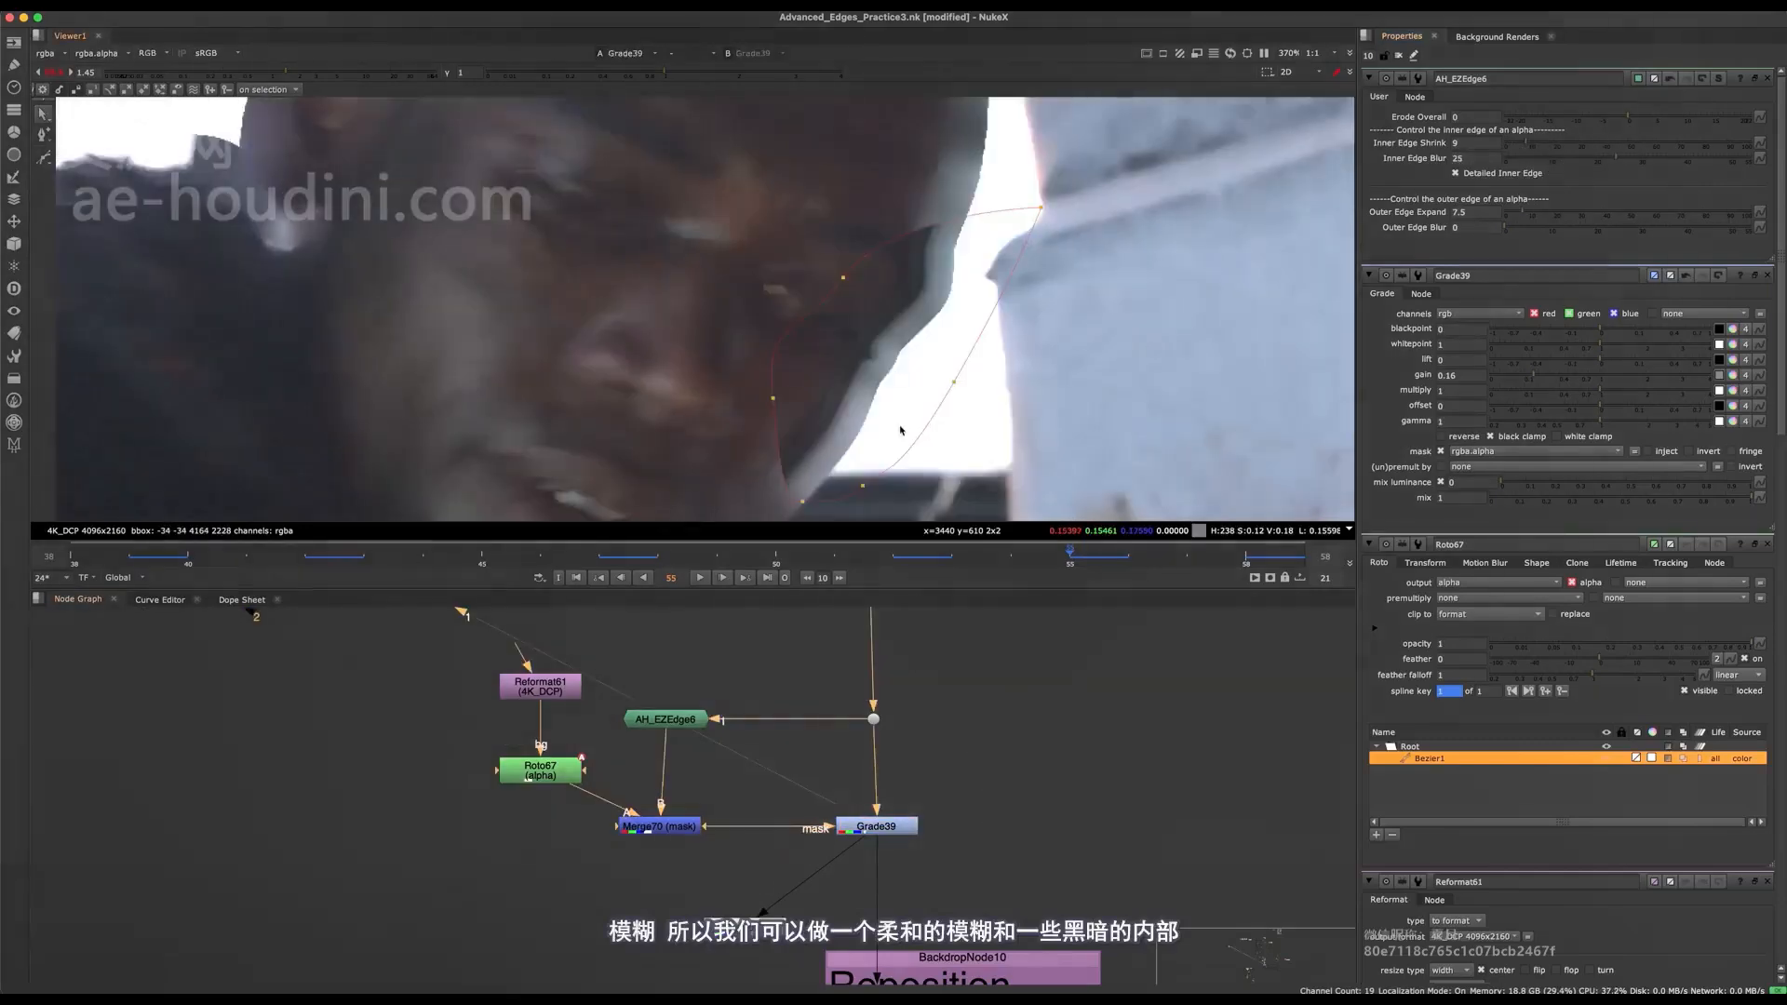
scroll(901, 299, "down", 3)
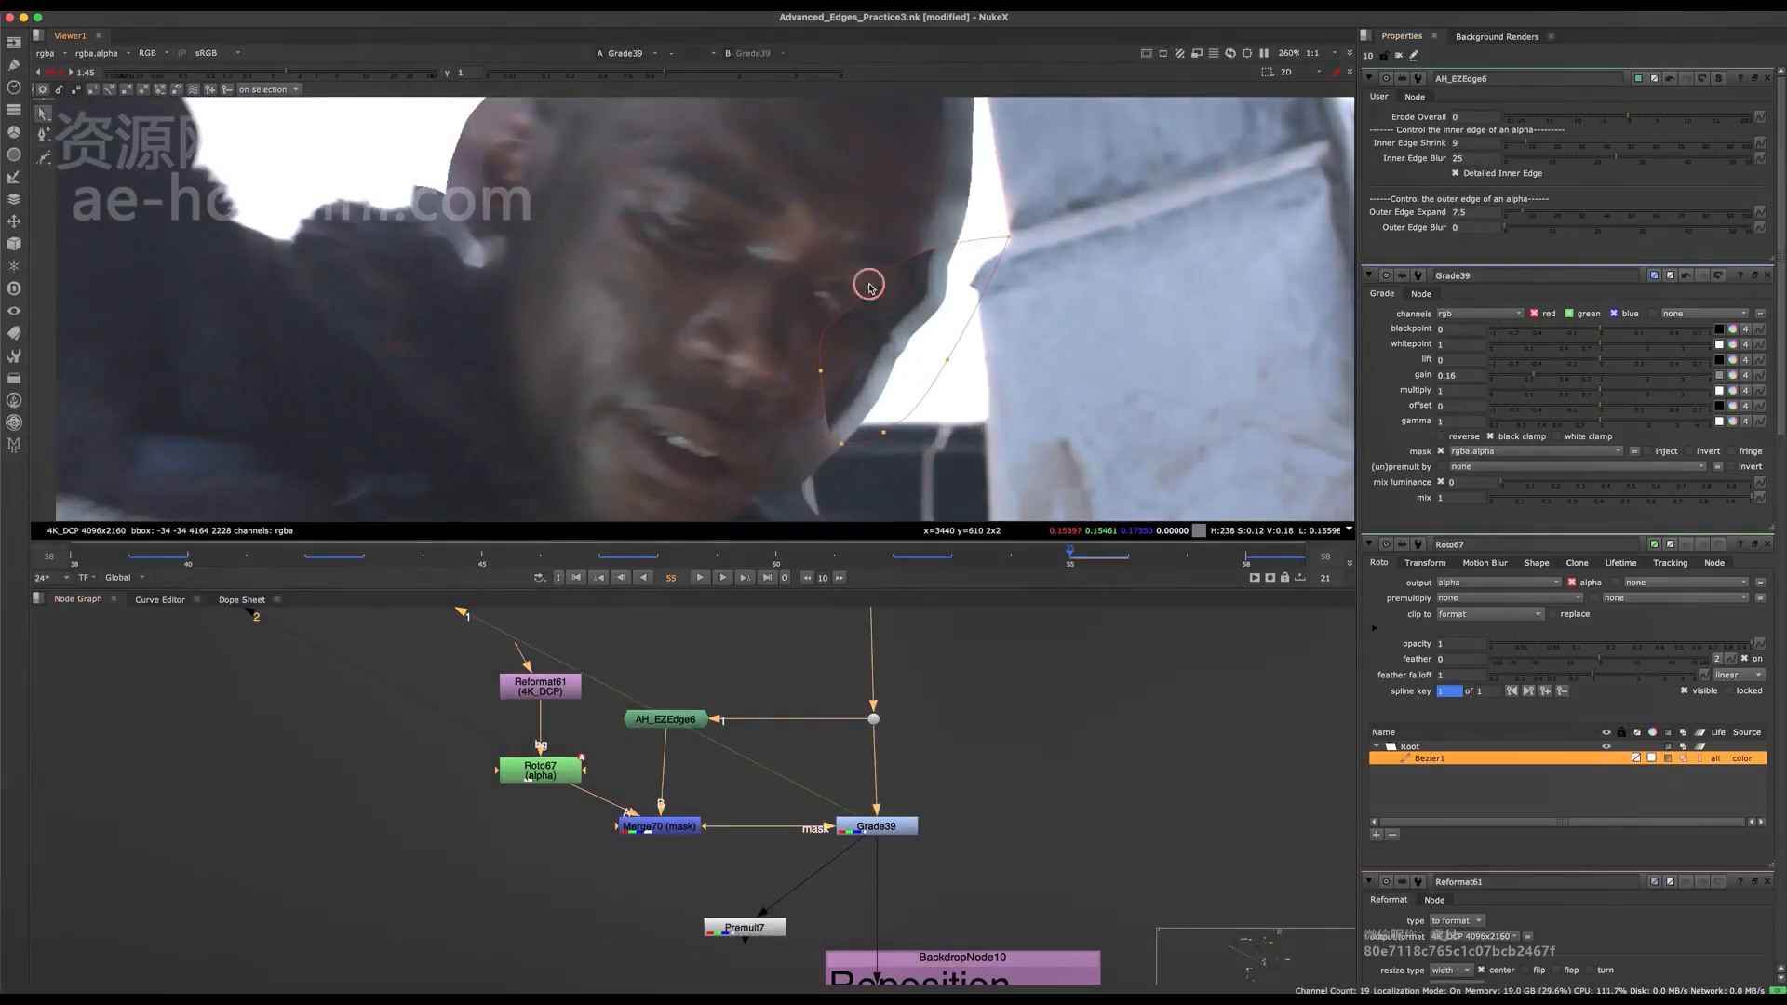
left_click_drag(869, 286, 834, 180, "super")
middle_click_drag(940, 302, 923, 388)
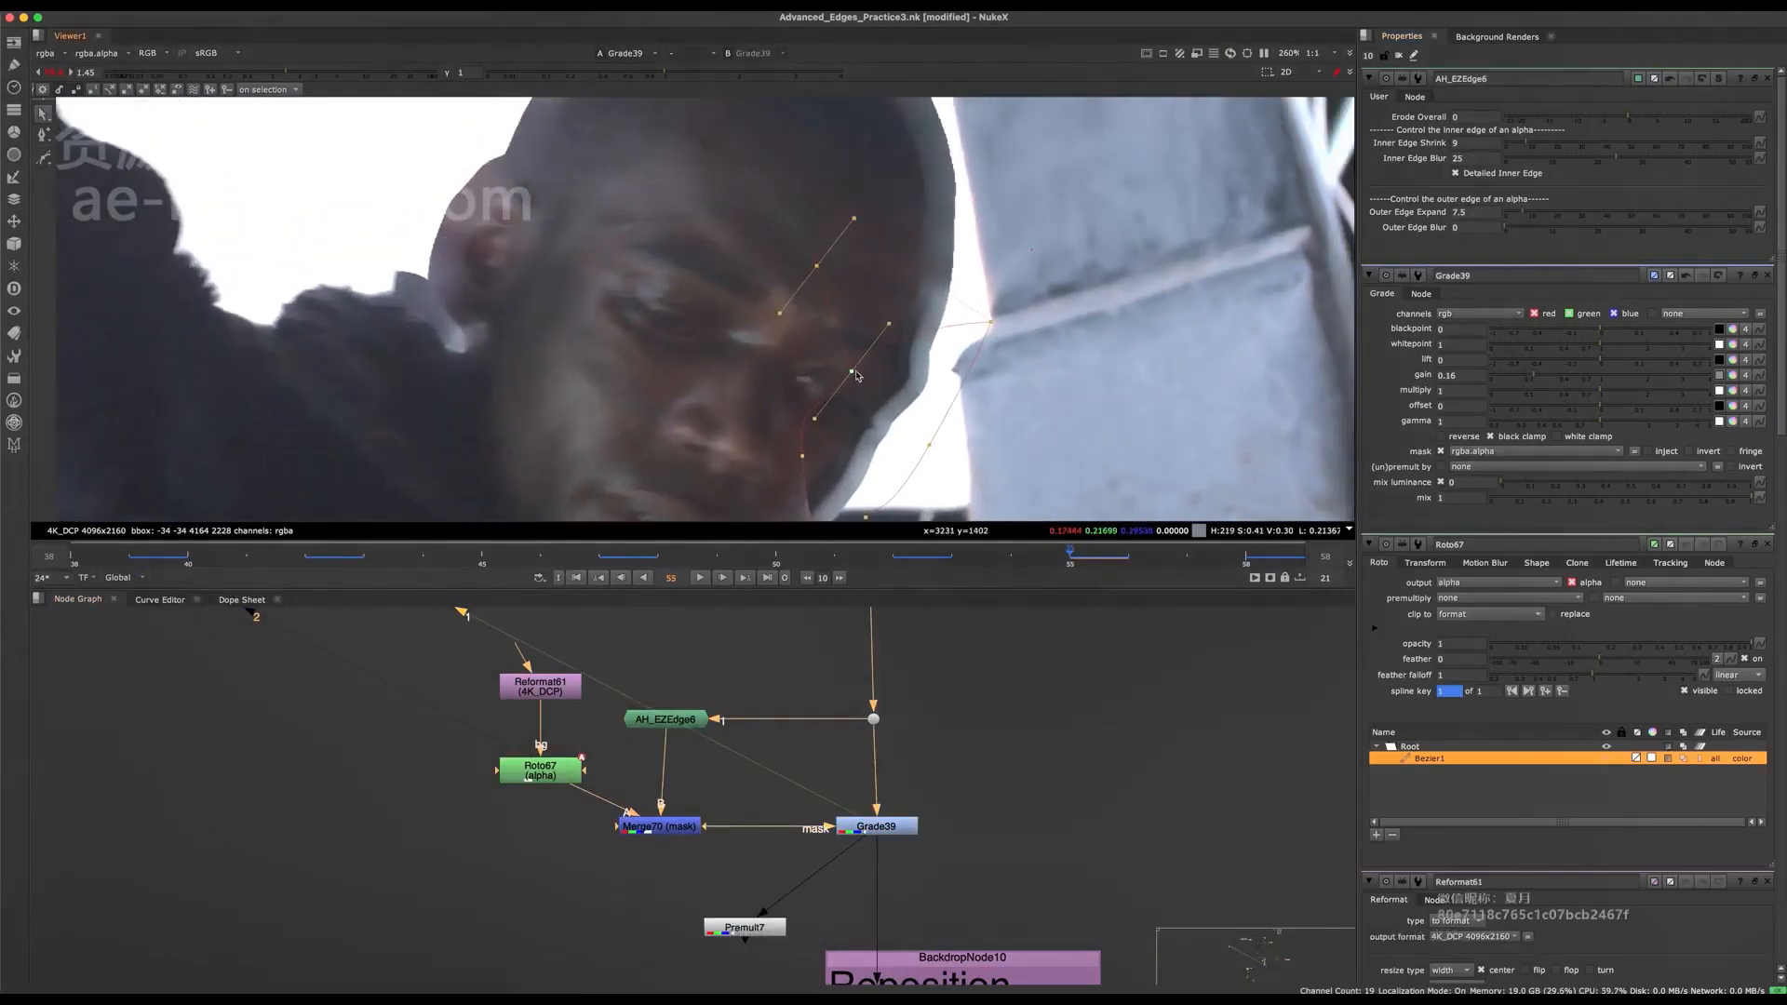
left_click_drag(852, 371, 843, 345)
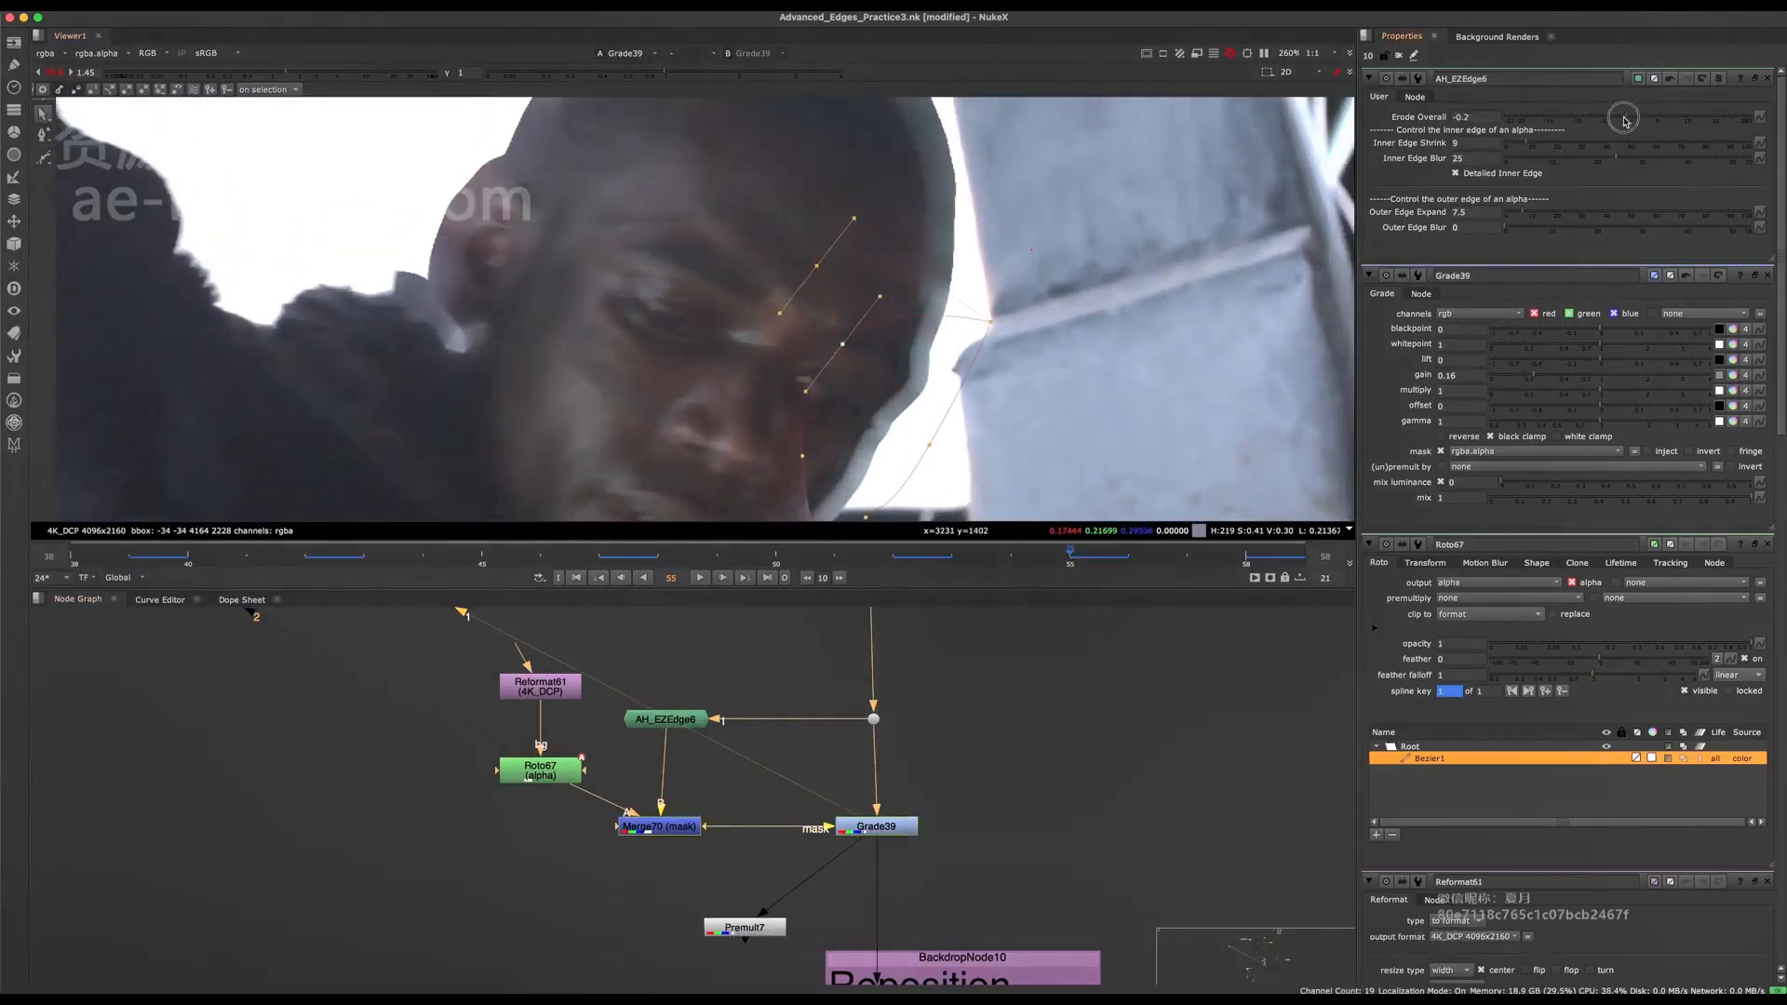
Set AH_EZEdge6's Inner Edge Shrink to 21 and Inner Edge Blur to 40.6, and adjust the Roto67 shape's lower point near the jaw.
left_click_drag(1625, 120, 1650, 116)
key("super+z")
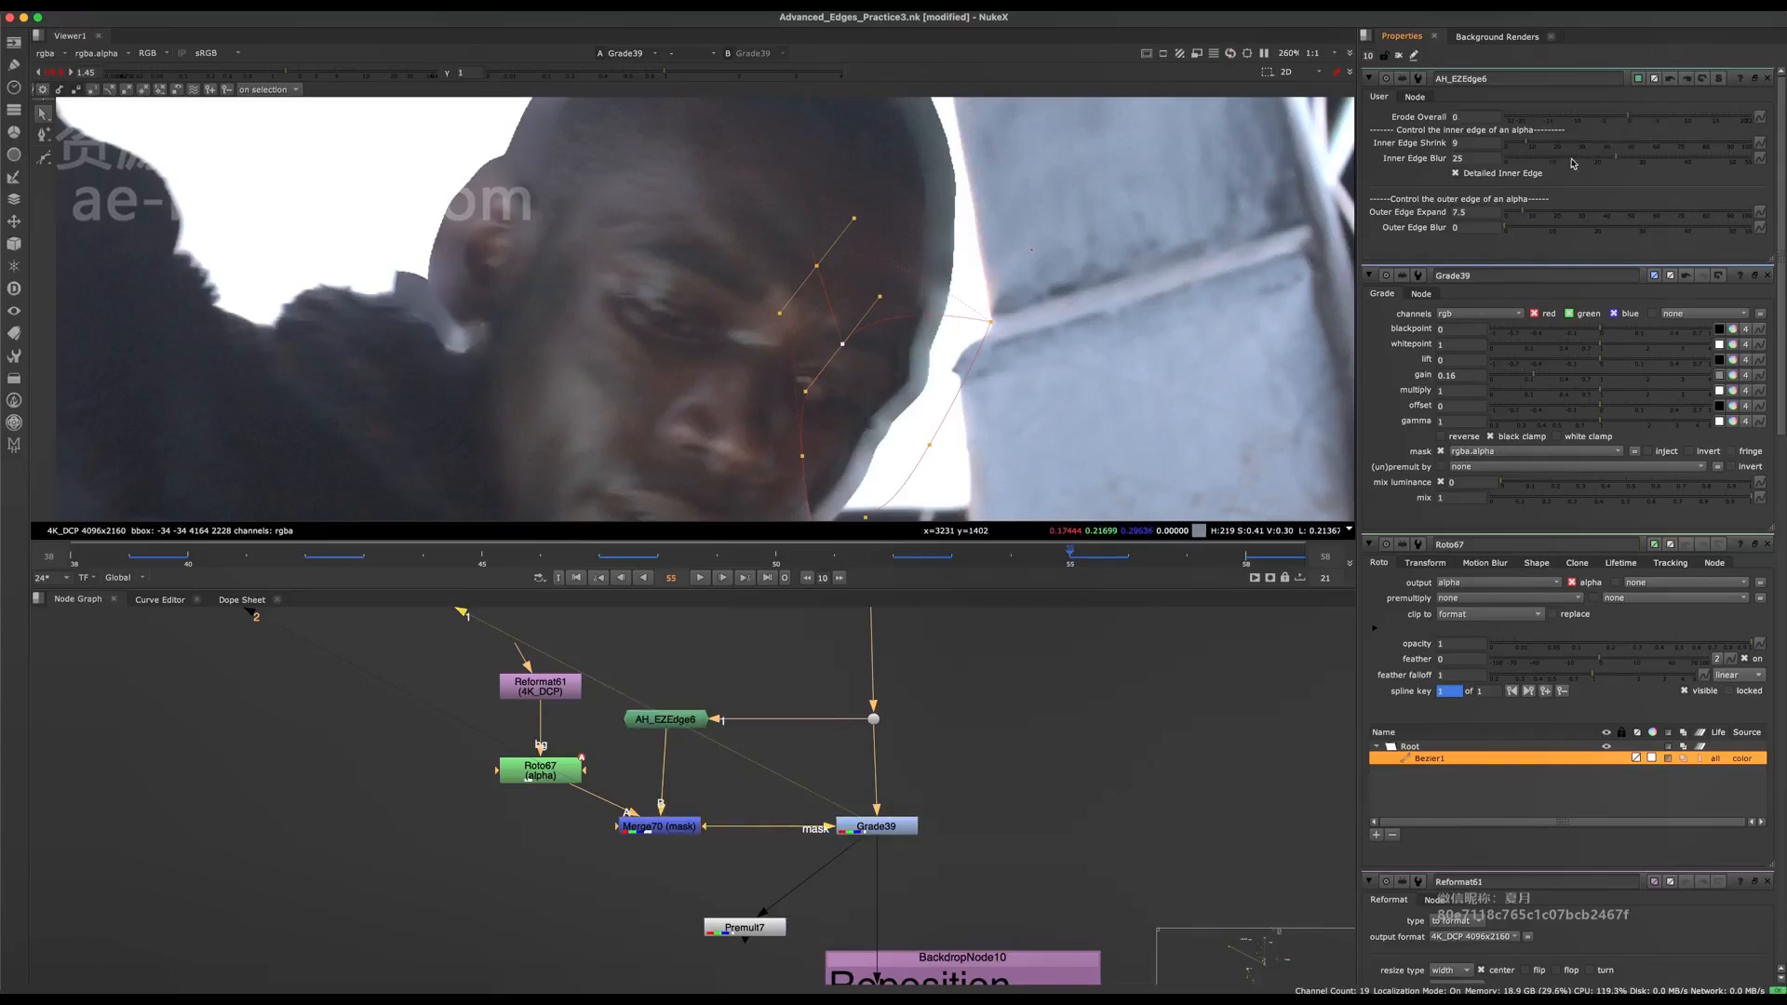
left_click_drag(1561, 146, 1663, 156)
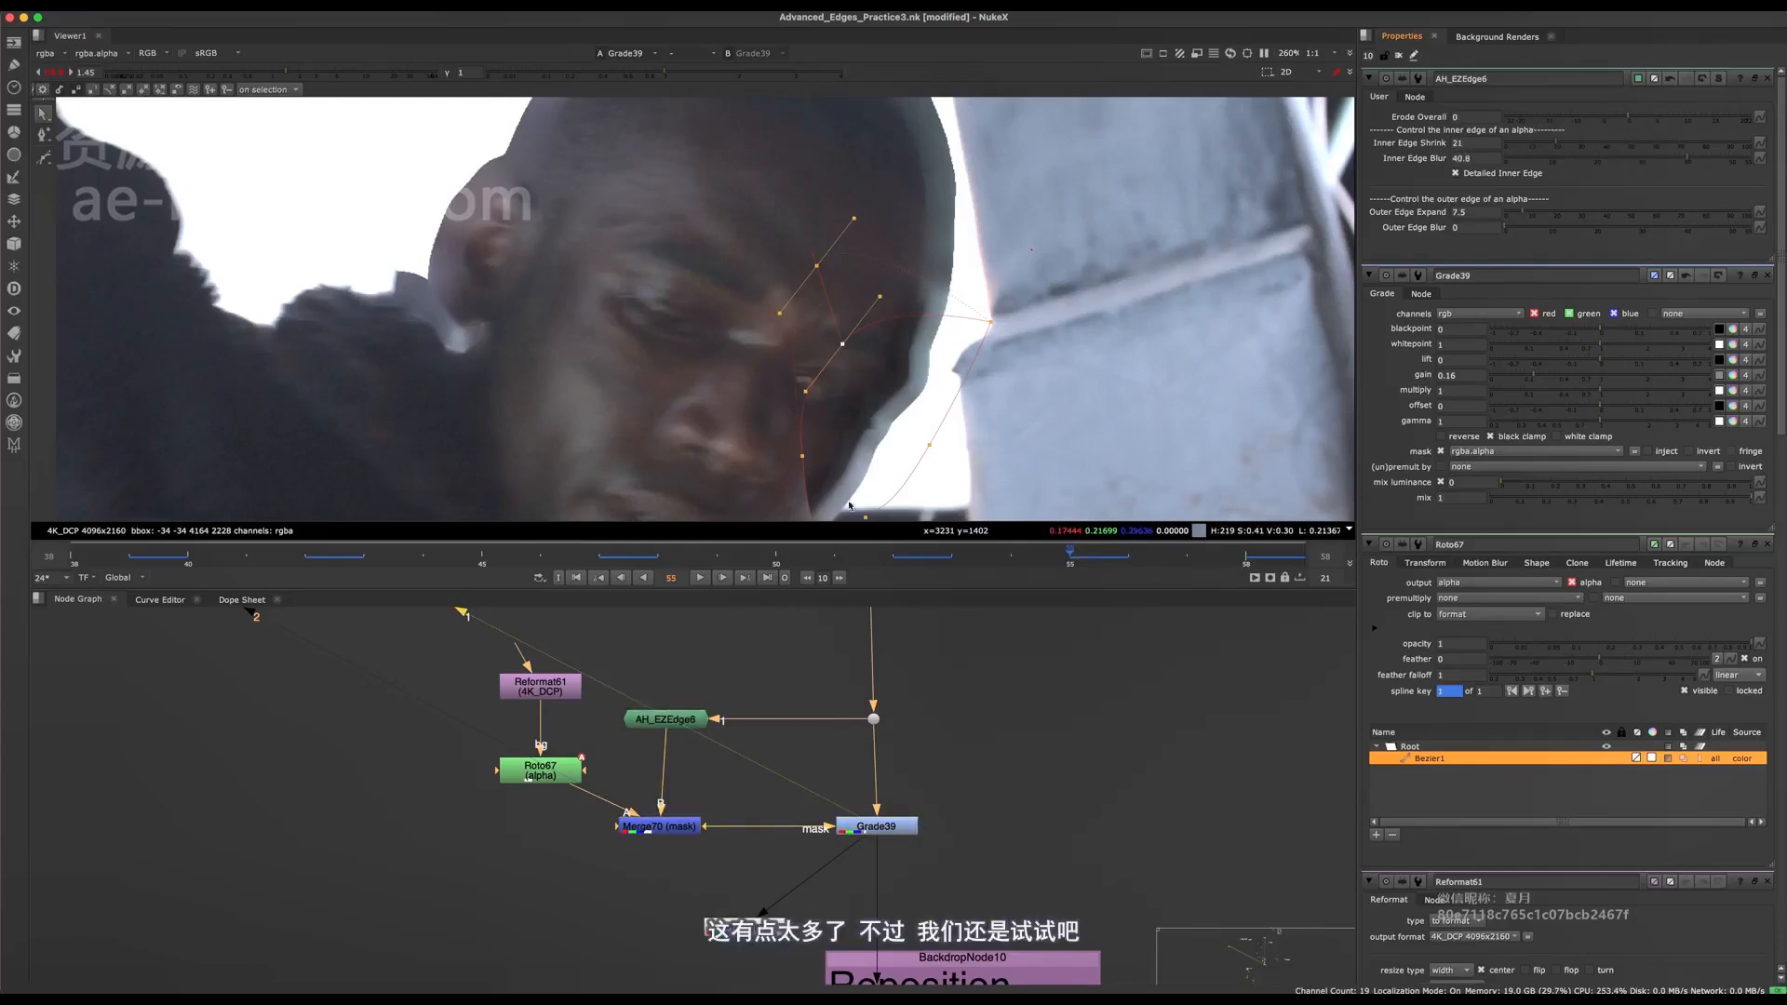
middle_click_drag(850, 505, 830, 397)
left_click(803, 436)
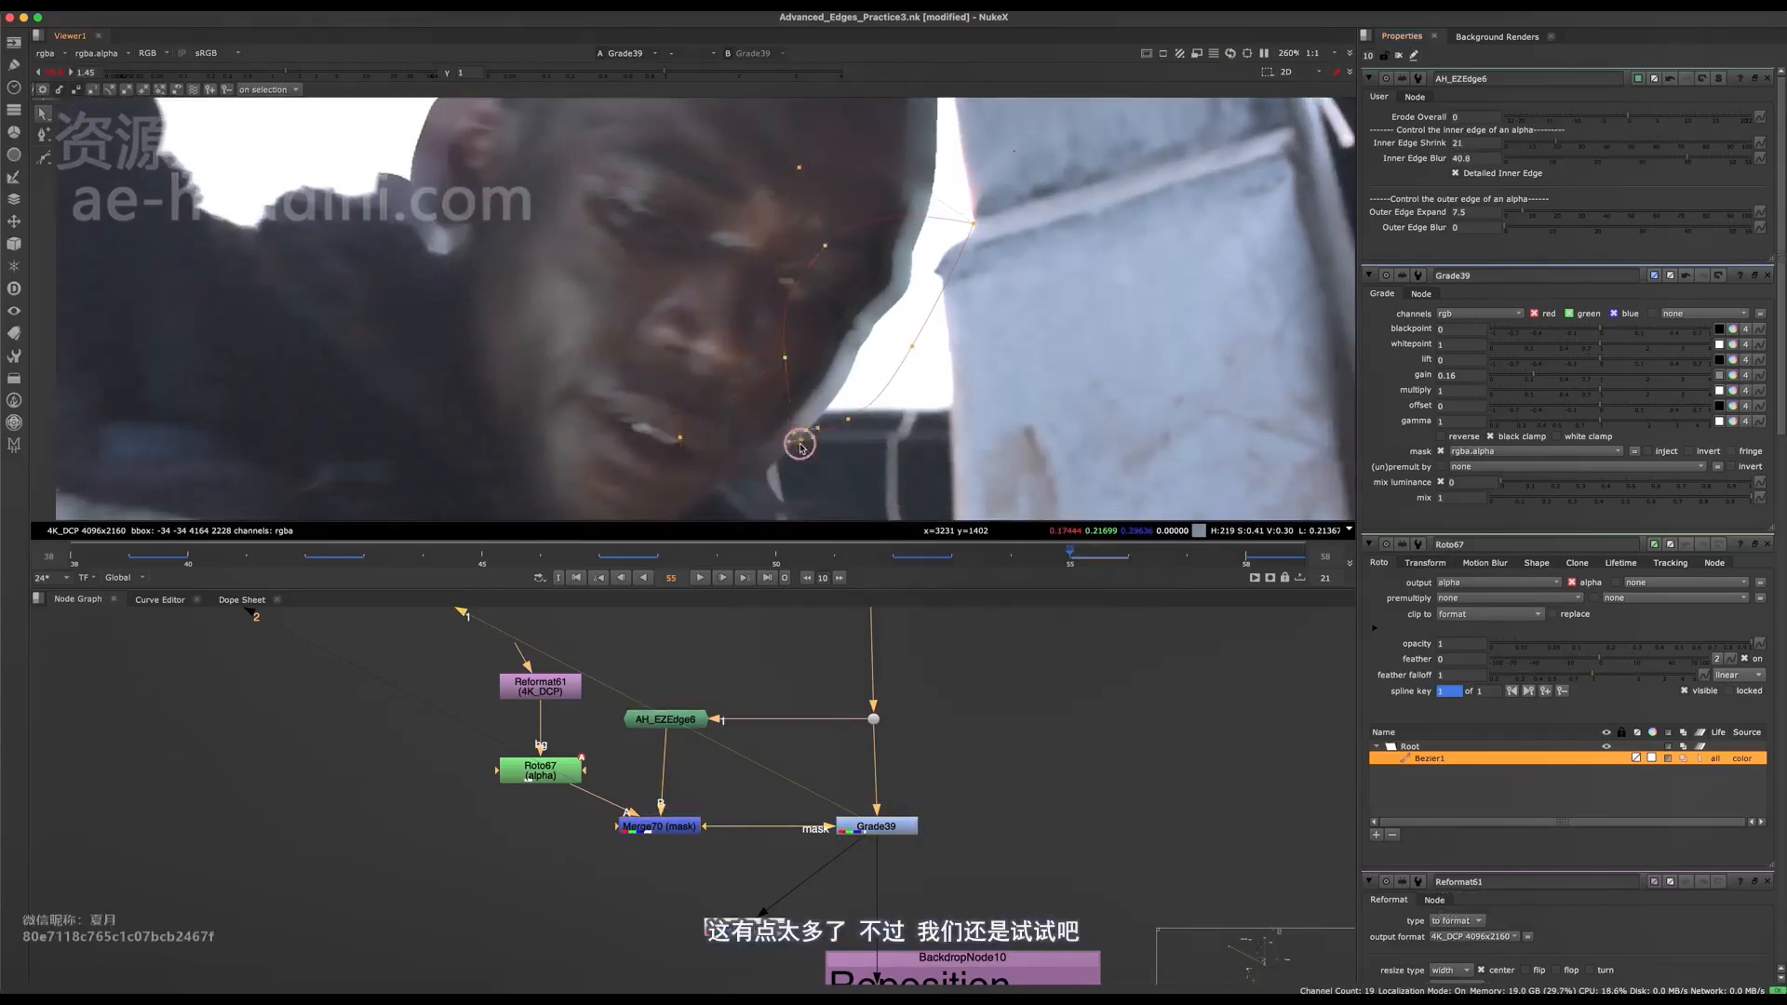
Toggle Grade39 off and on to compare the treatment along the character's cheek and jaw edge.
left_click(876, 826)
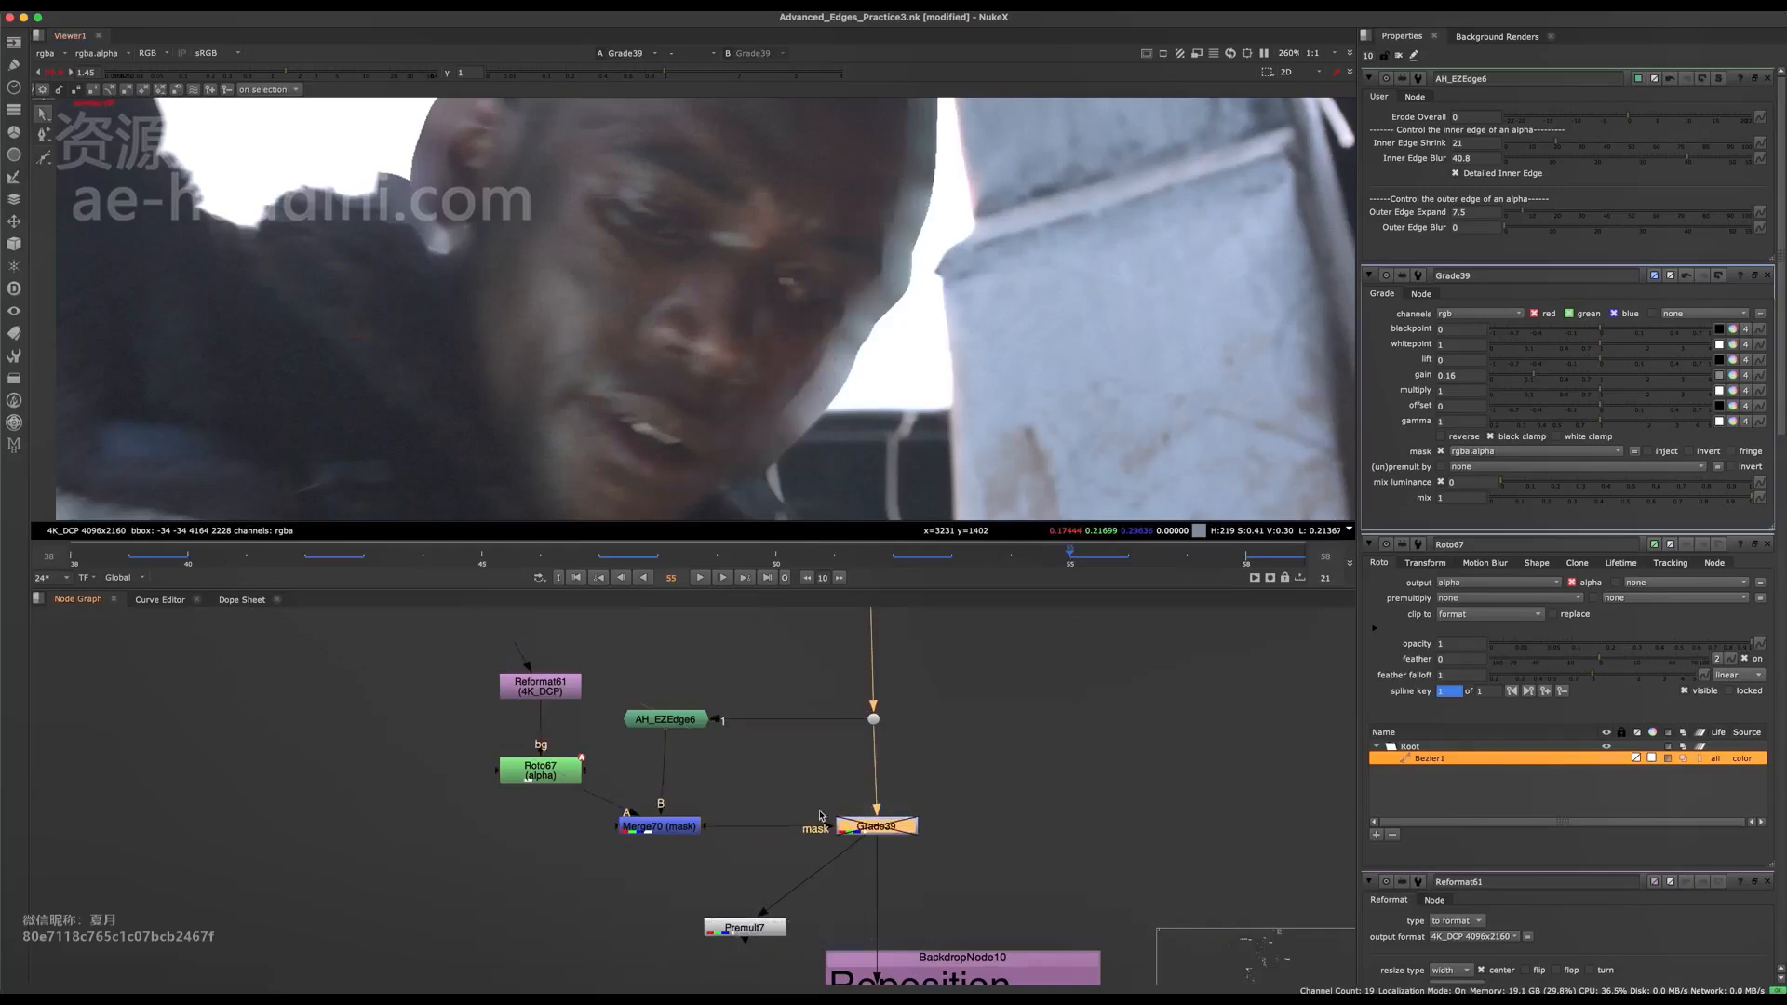
left_click_drag(763, 771, 622, 878)
scroll(663, 756, "up", 3)
left_click(692, 709)
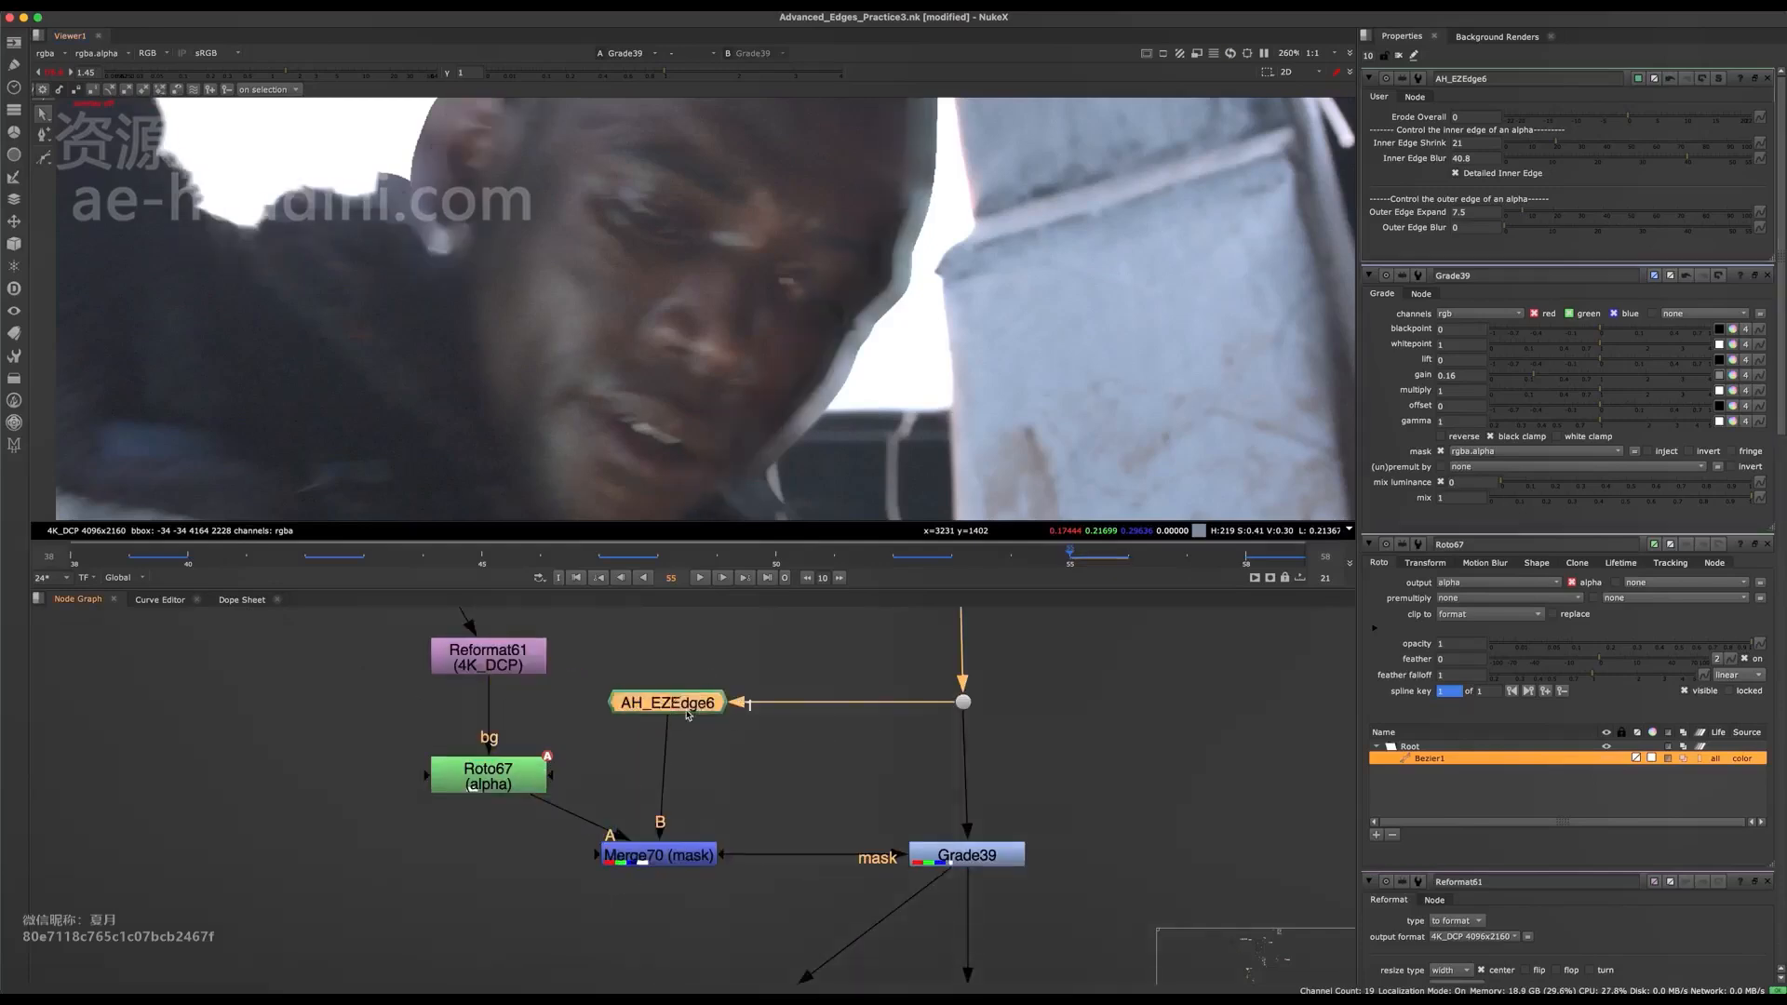
middle_click_drag(696, 710, 576, 668)
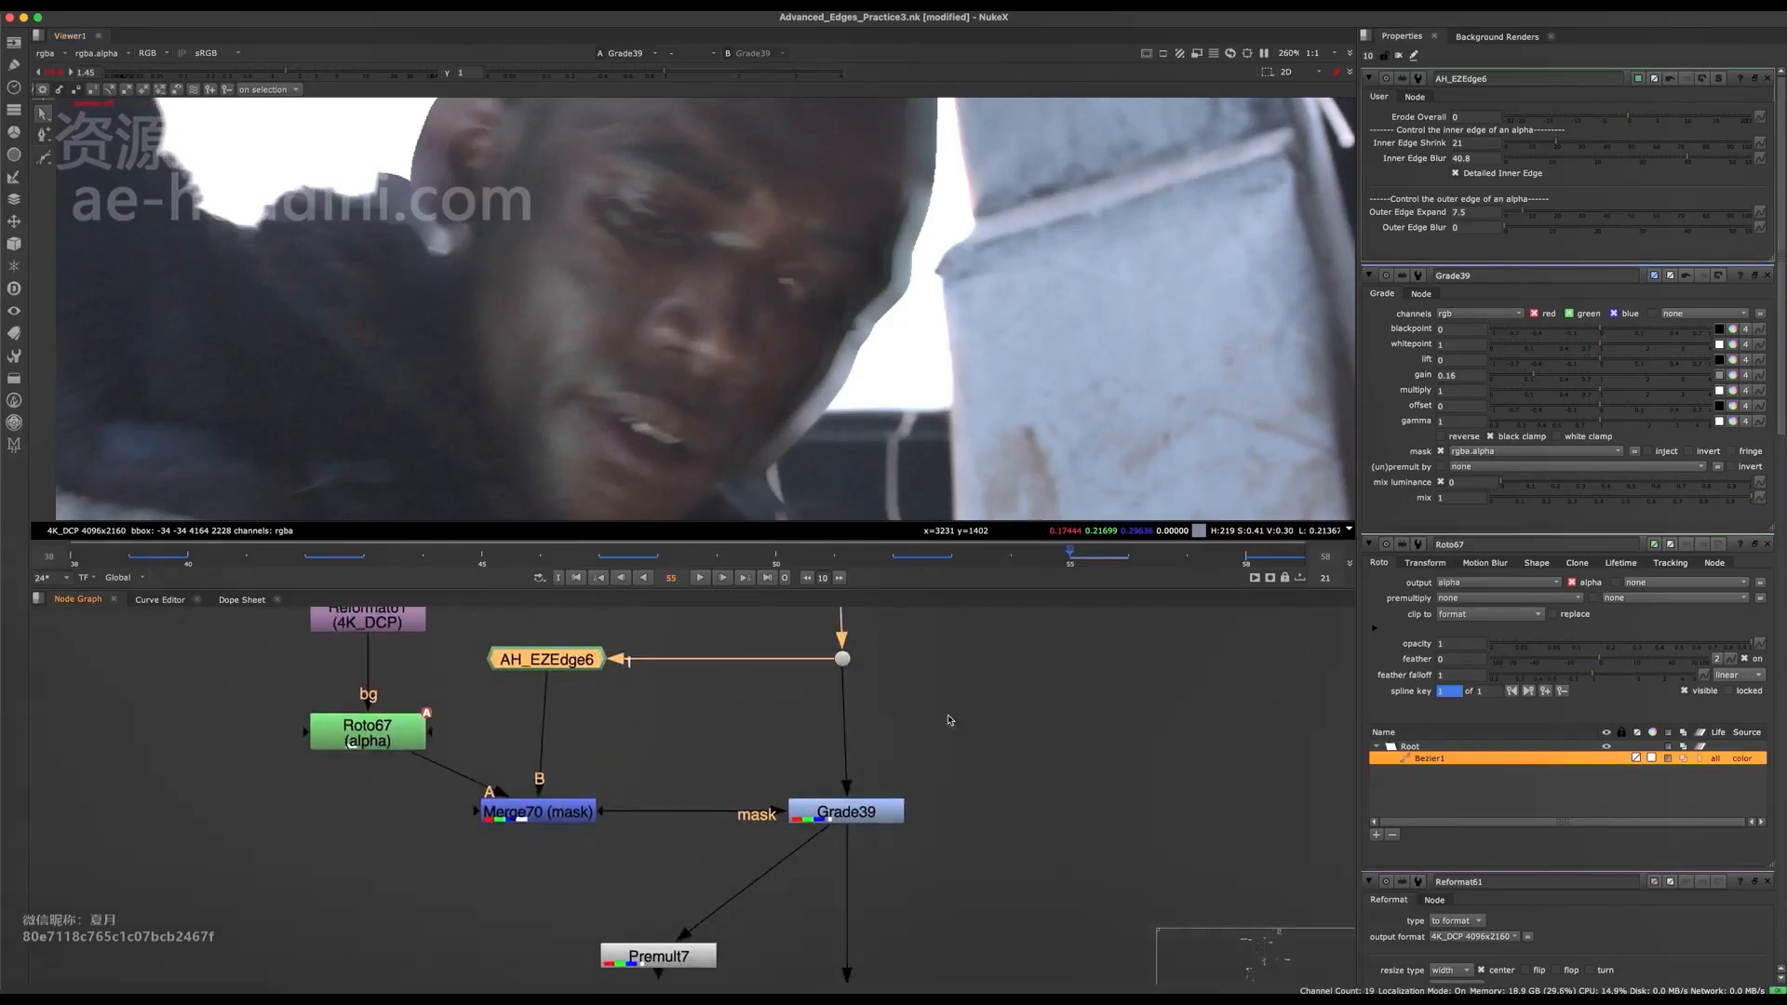
left_click(842, 810)
scroll(808, 363, "up", 5)
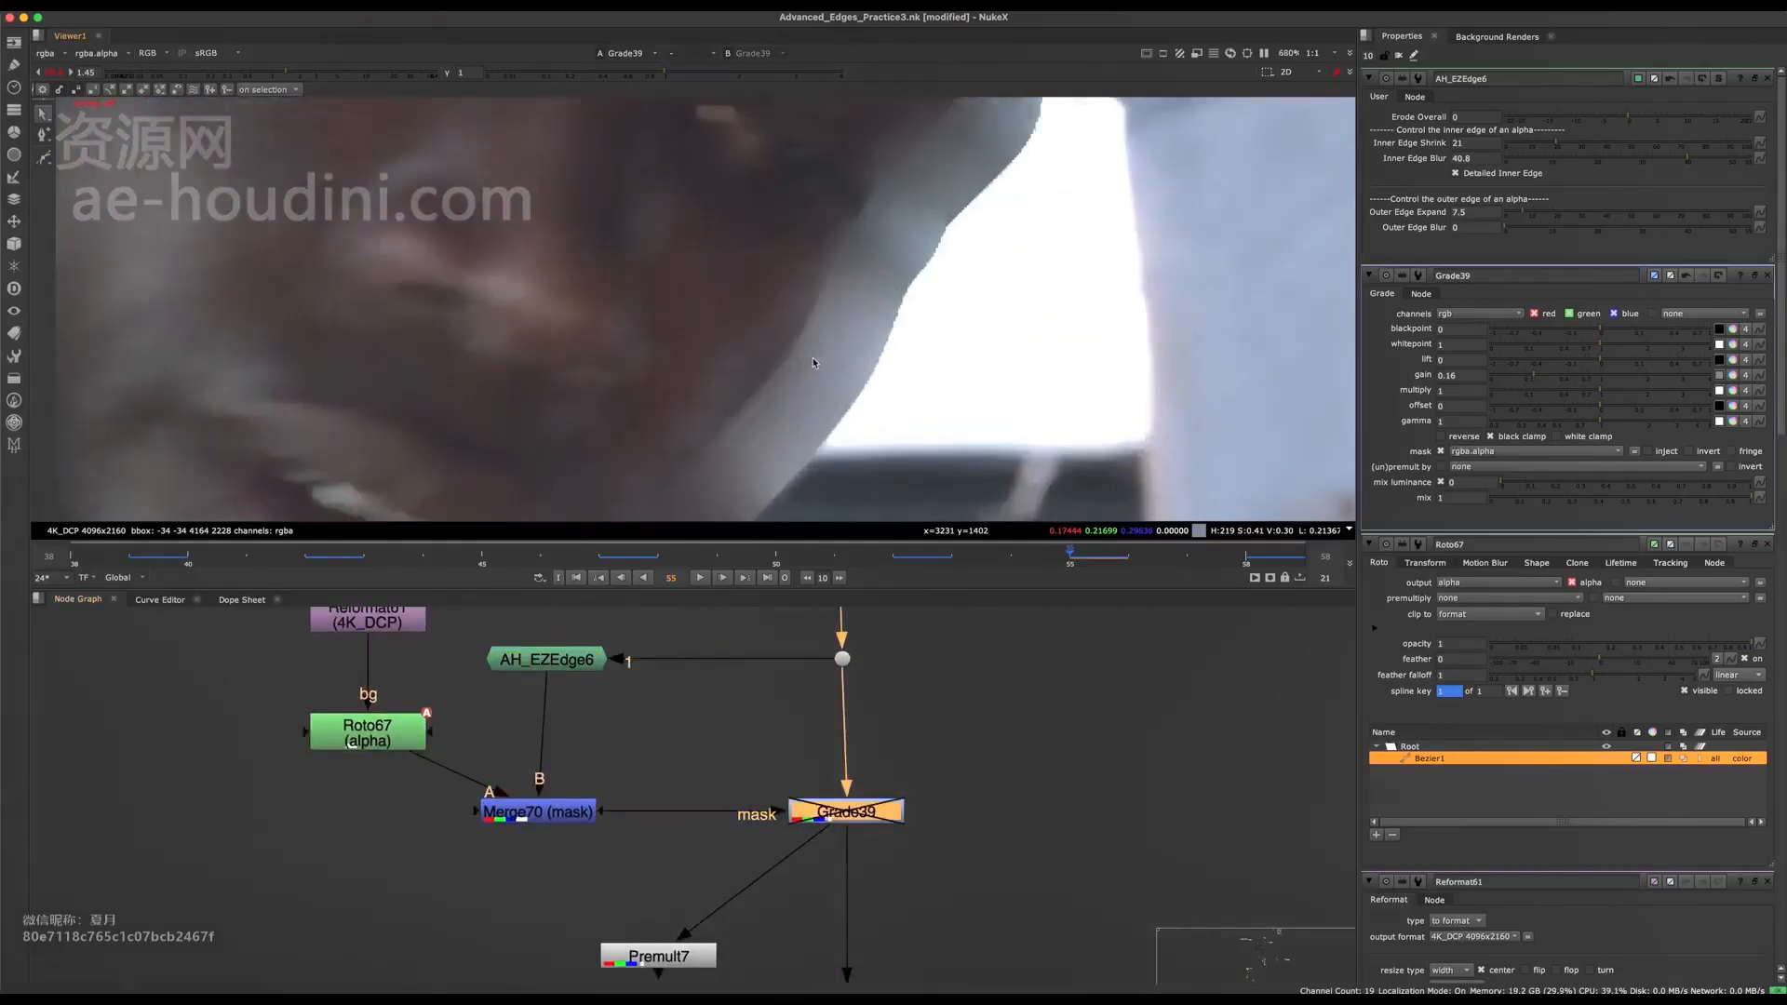
scroll(809, 339, "down", 7)
View the final composite over the city background at Merge35 further down the node graph.
middle_click_drag(793, 698, 790, 638)
scroll(791, 638, "down", 10)
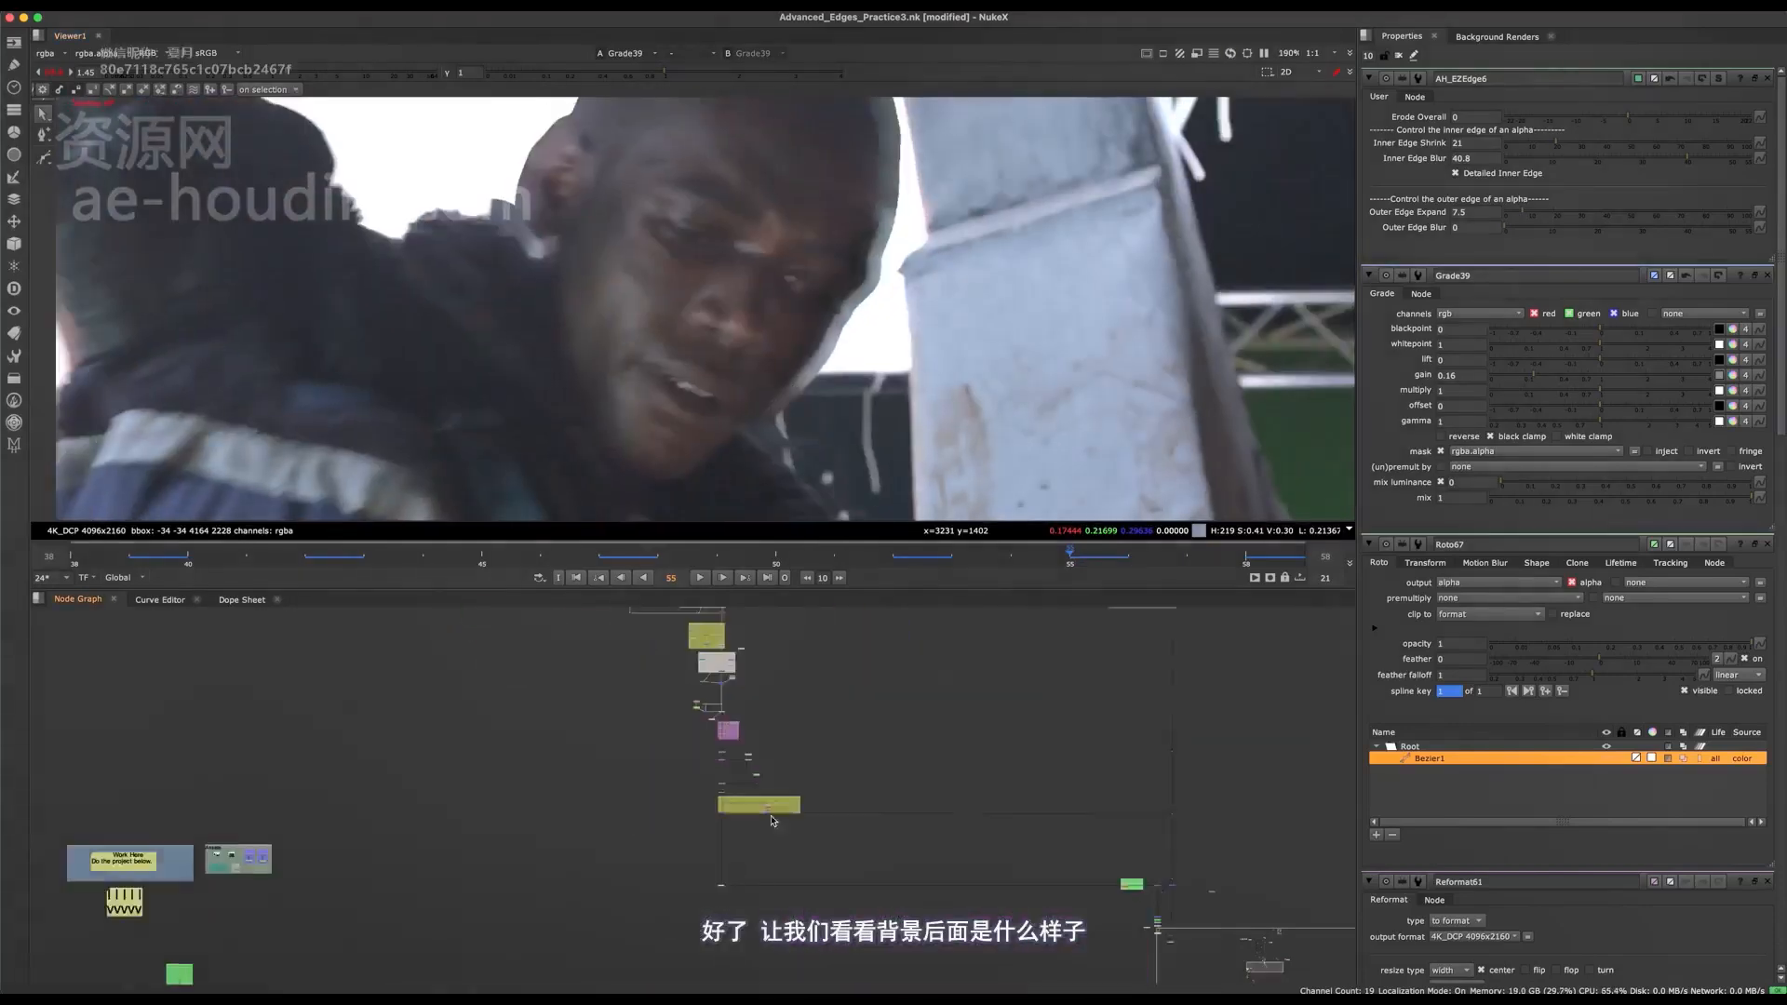
left_click(926, 768)
key("1")
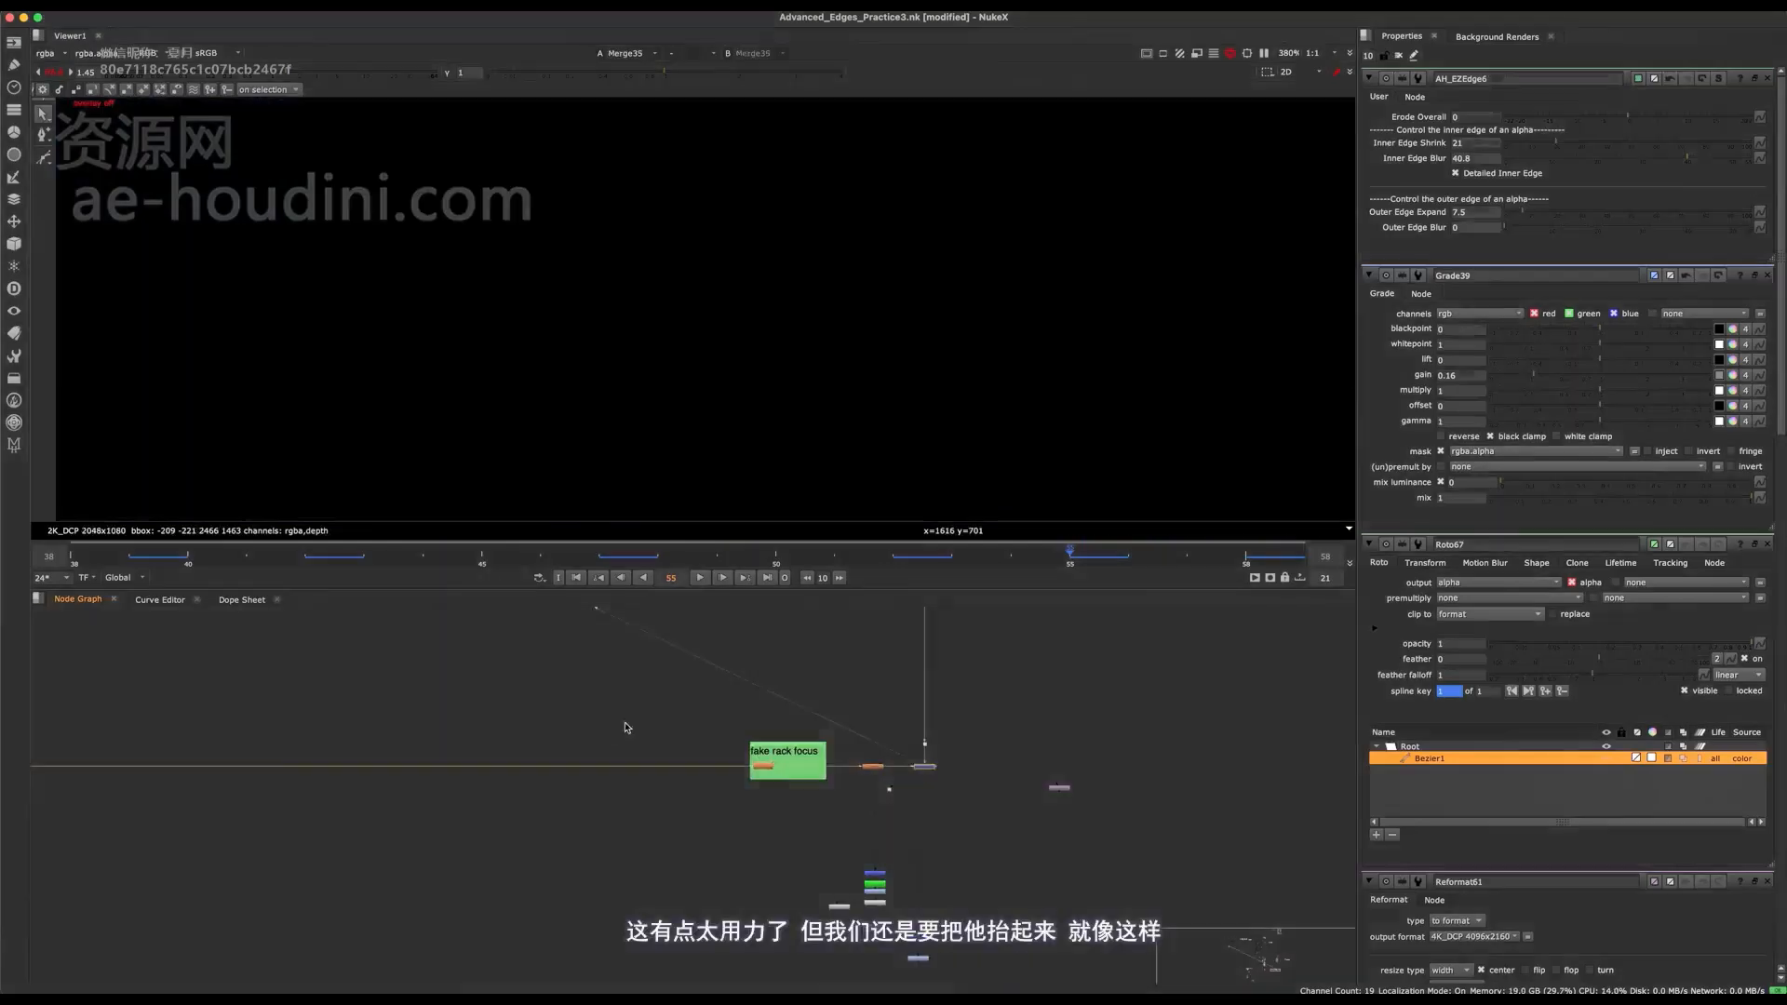
Return to Grade39 and toggle it while viewing Merge35 to judge the darkened face edge against the background.
middle_click_drag(559, 624, 787, 793)
scroll(754, 726, "down", 6)
middle_click_drag(536, 619, 740, 842)
scroll(555, 822, "up", 6)
scroll(577, 750, "up", 7)
left_click(608, 799)
scroll(740, 842, "up", 4)
key("d")
key("d")
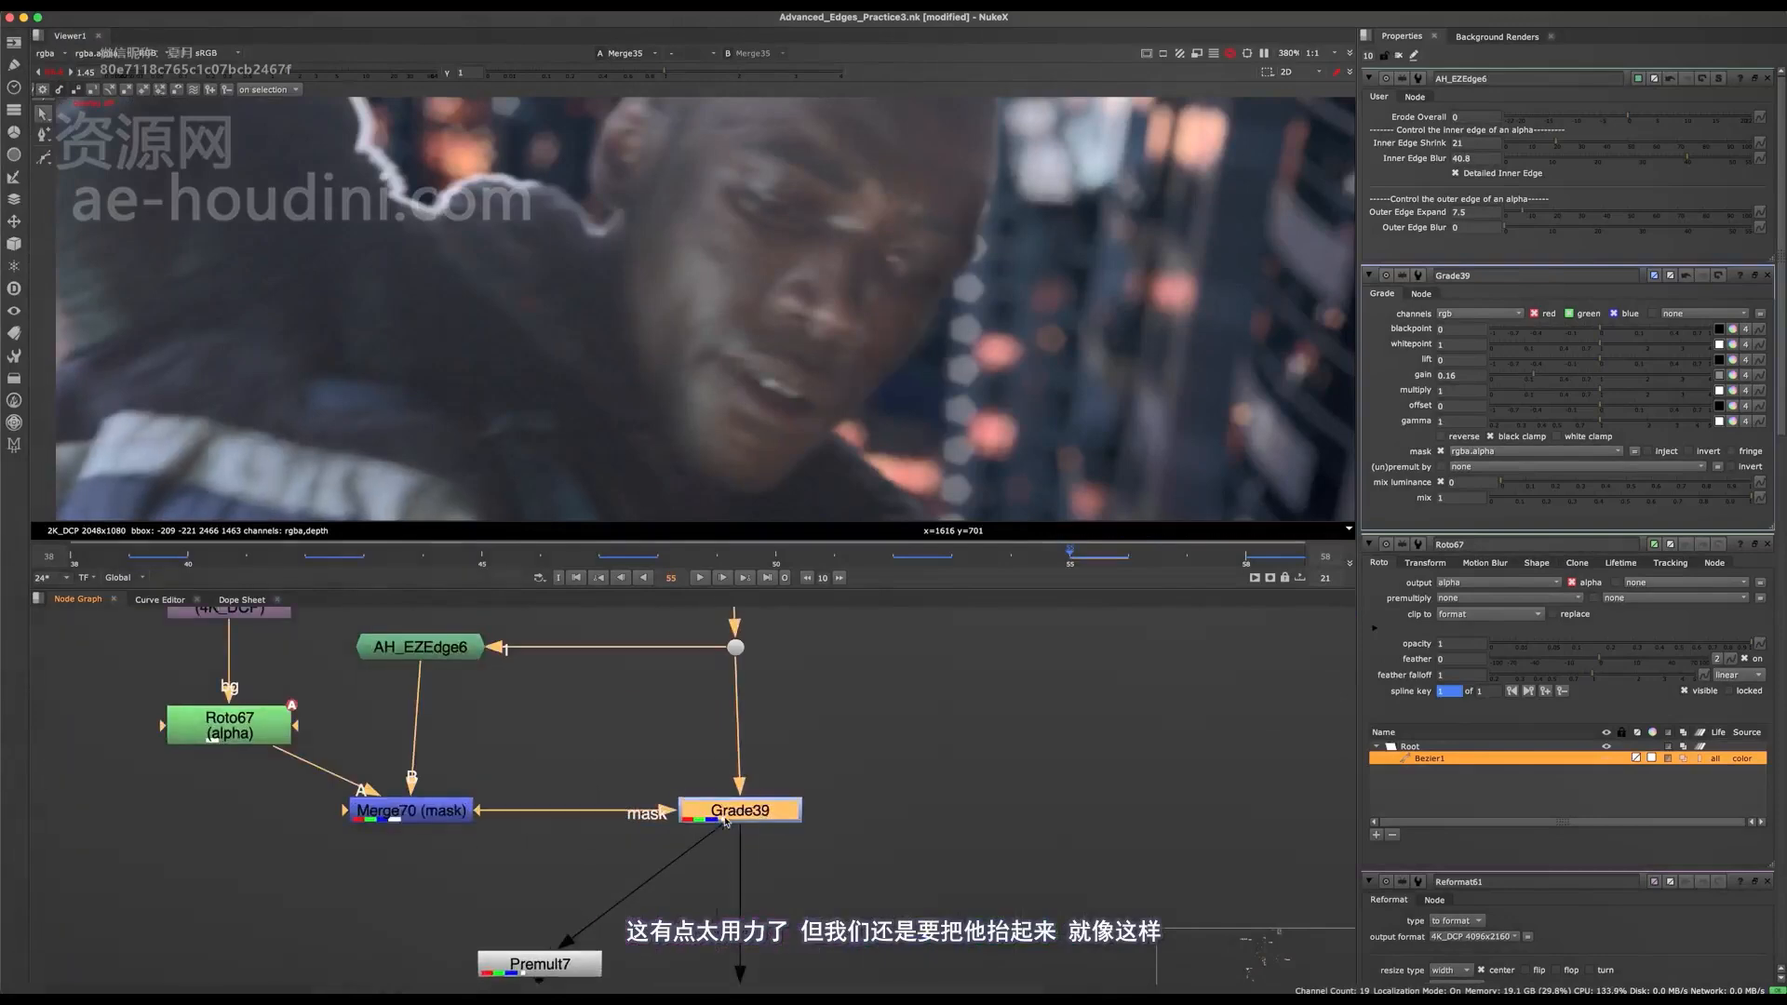
double_click(731, 820)
key("d")
scroll(953, 309, "down", 7)
scroll(931, 256, "up", 10)
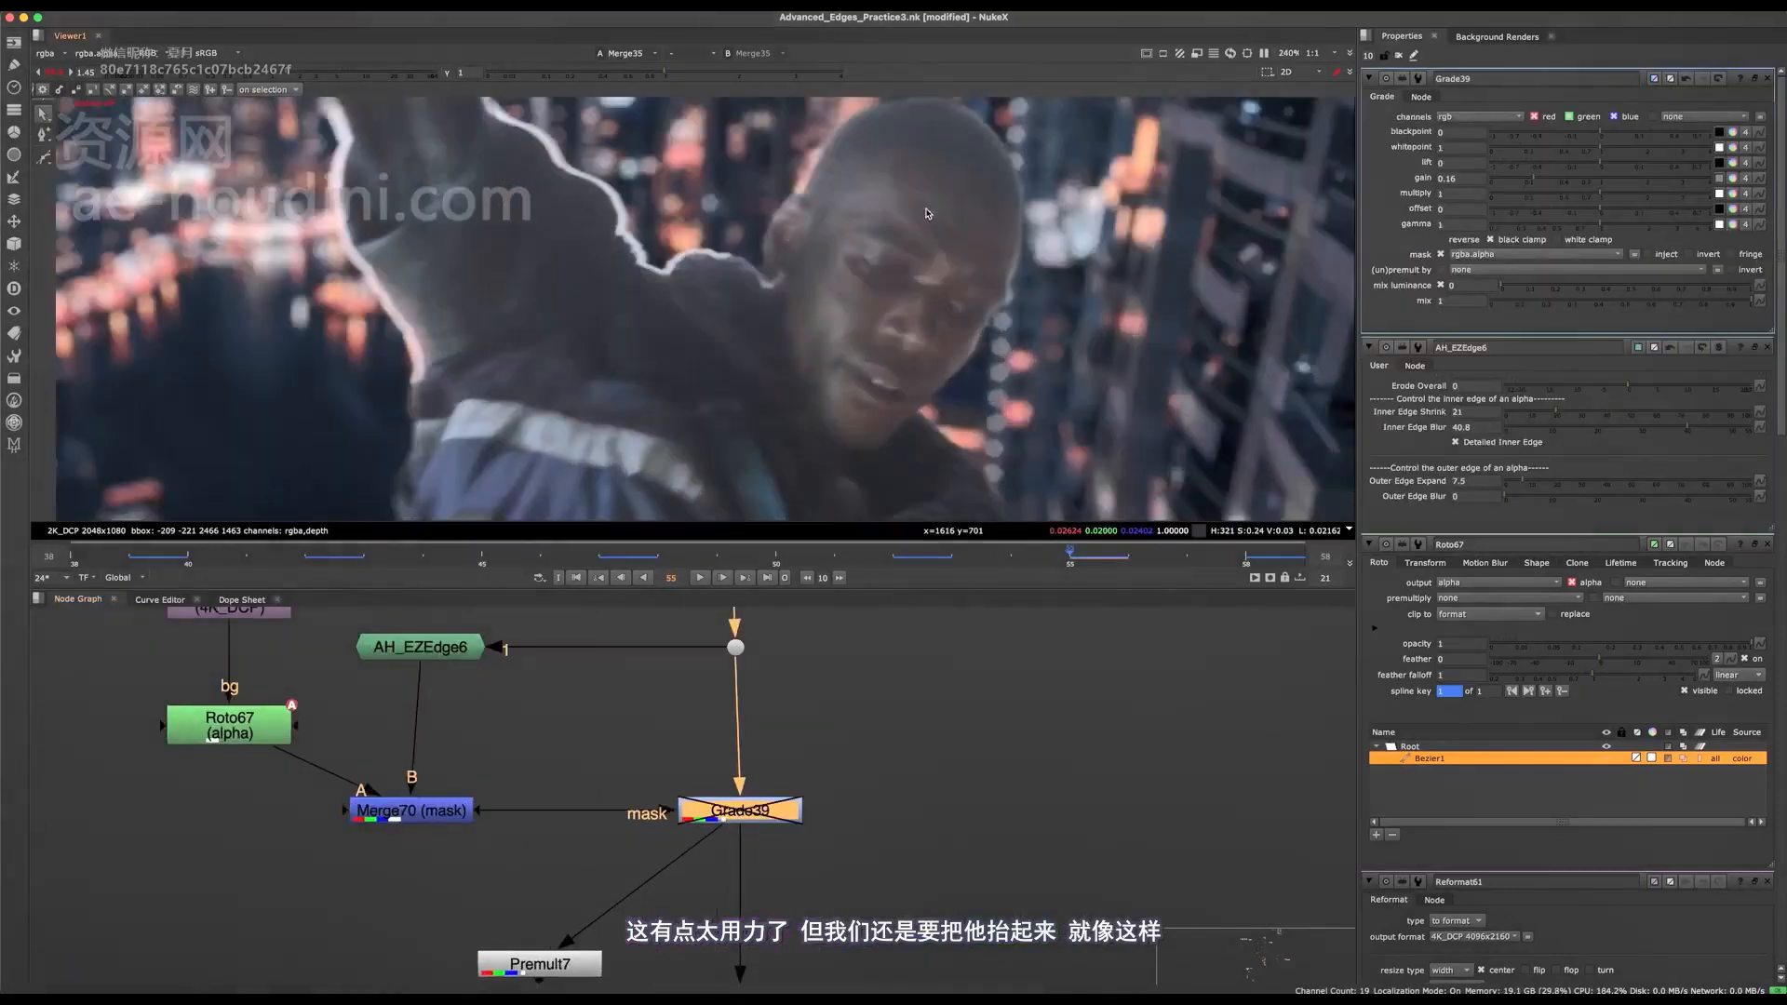
Compare the face edge with Grade39 off and on, both close up and in the wider Merge35 composite.
key("super+s")
scroll(819, 205, "down", 8)
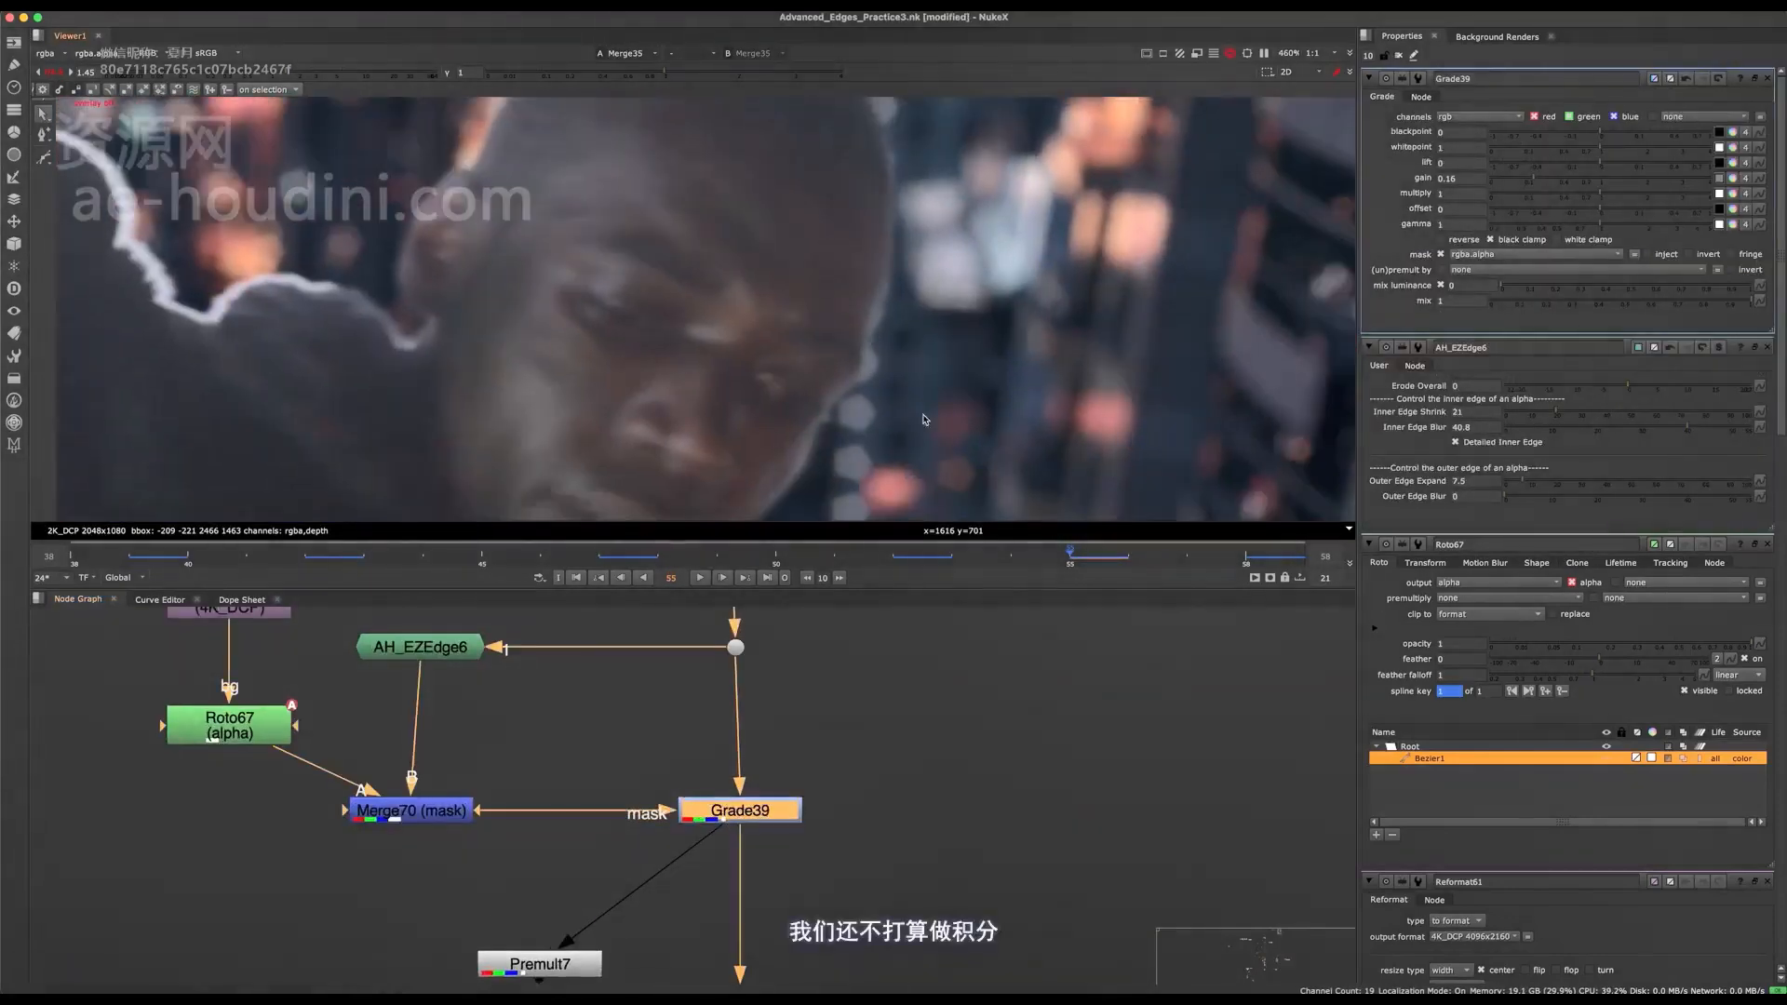
scroll(787, 254, "up", 2)
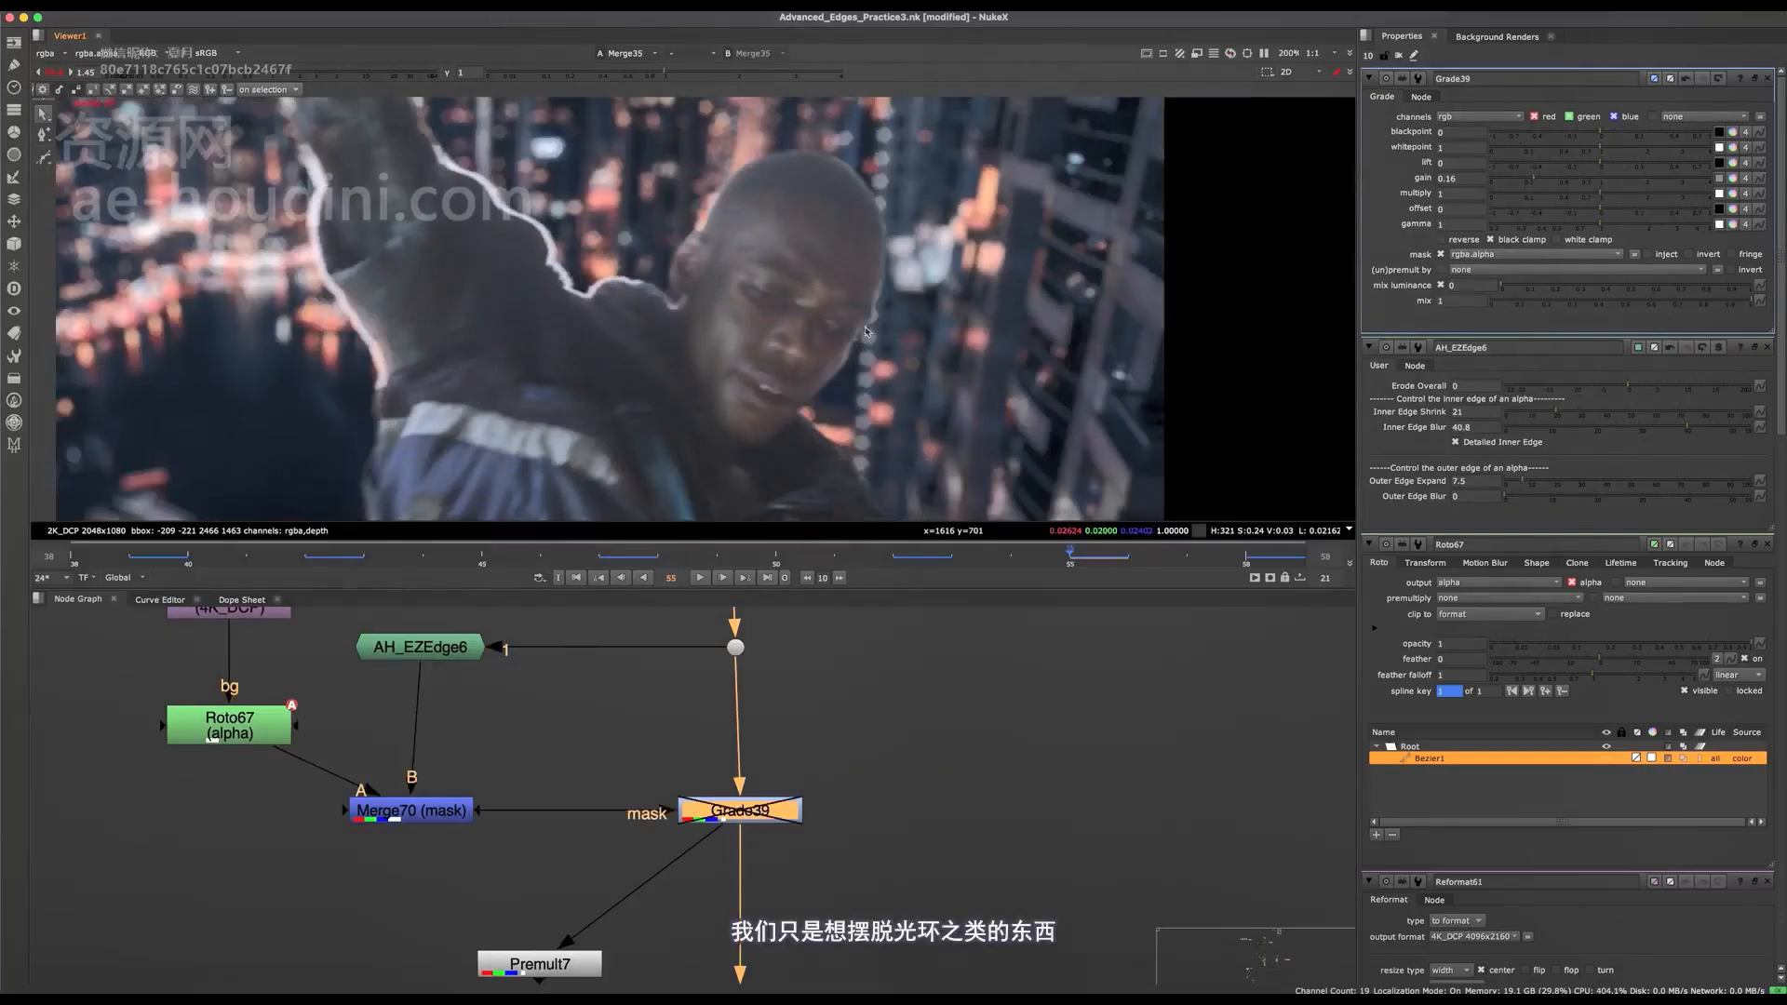
scroll(865, 331, "up", 2)
scroll(761, 326, "up", 2)
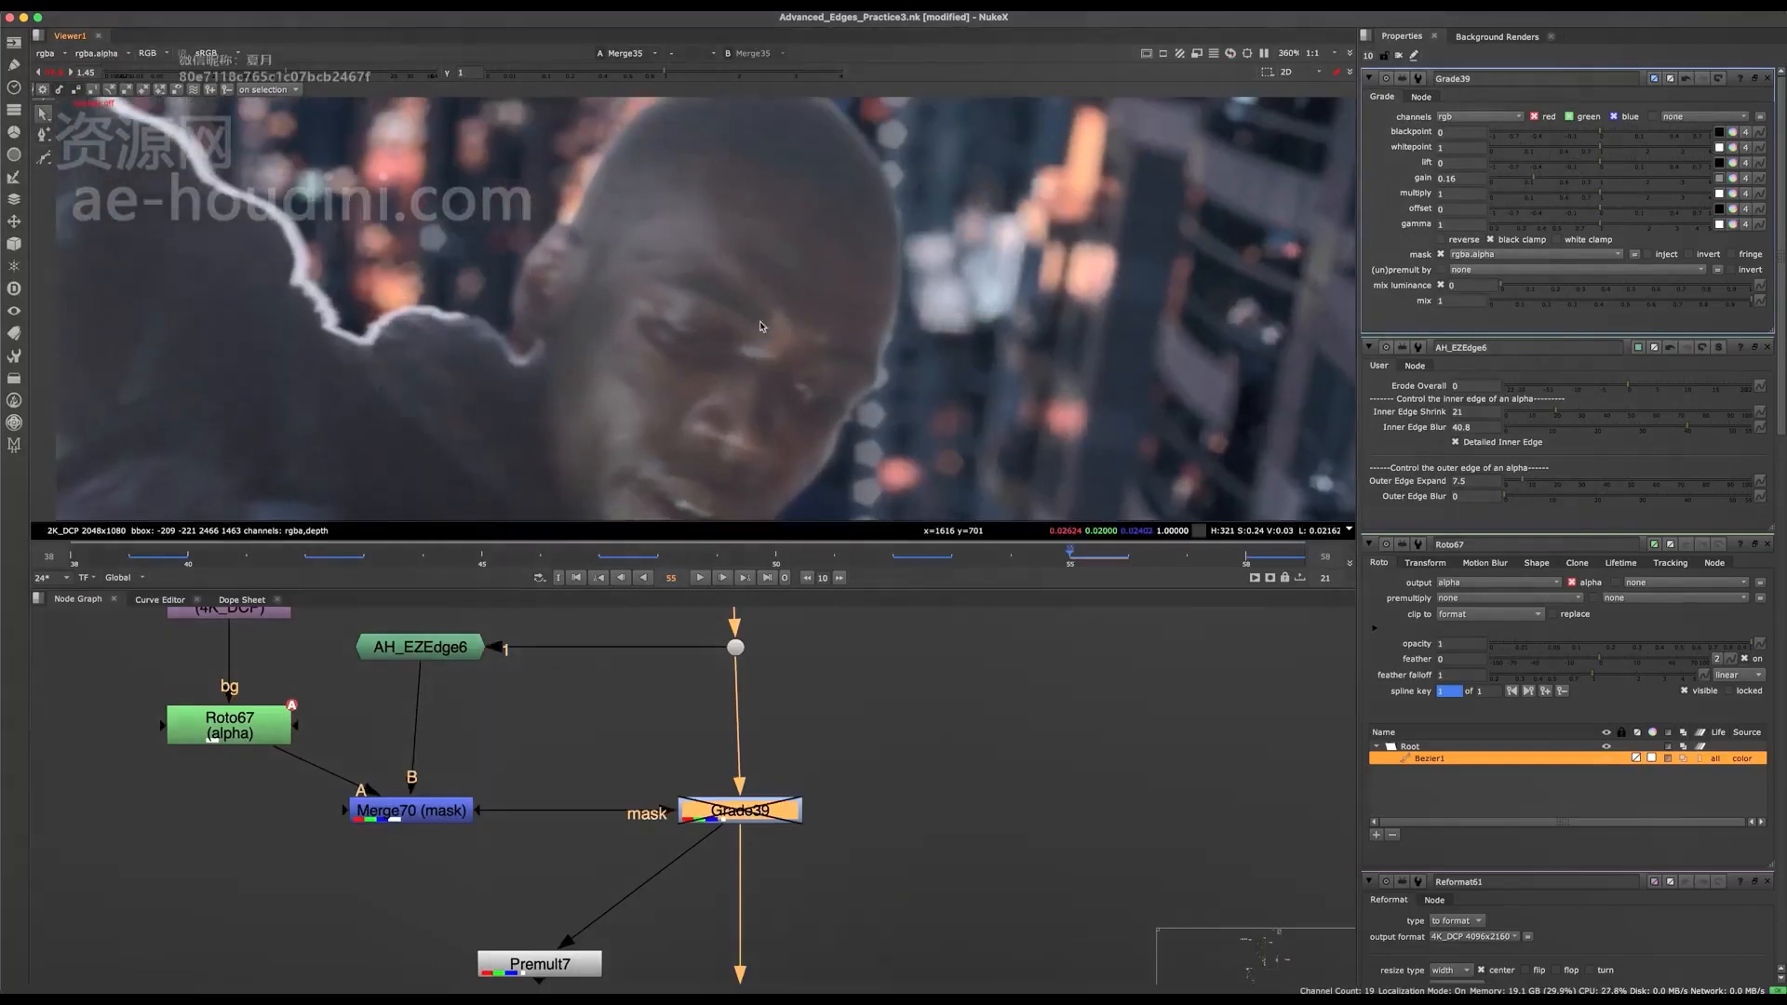
middle_click_drag(761, 326, 778, 331)
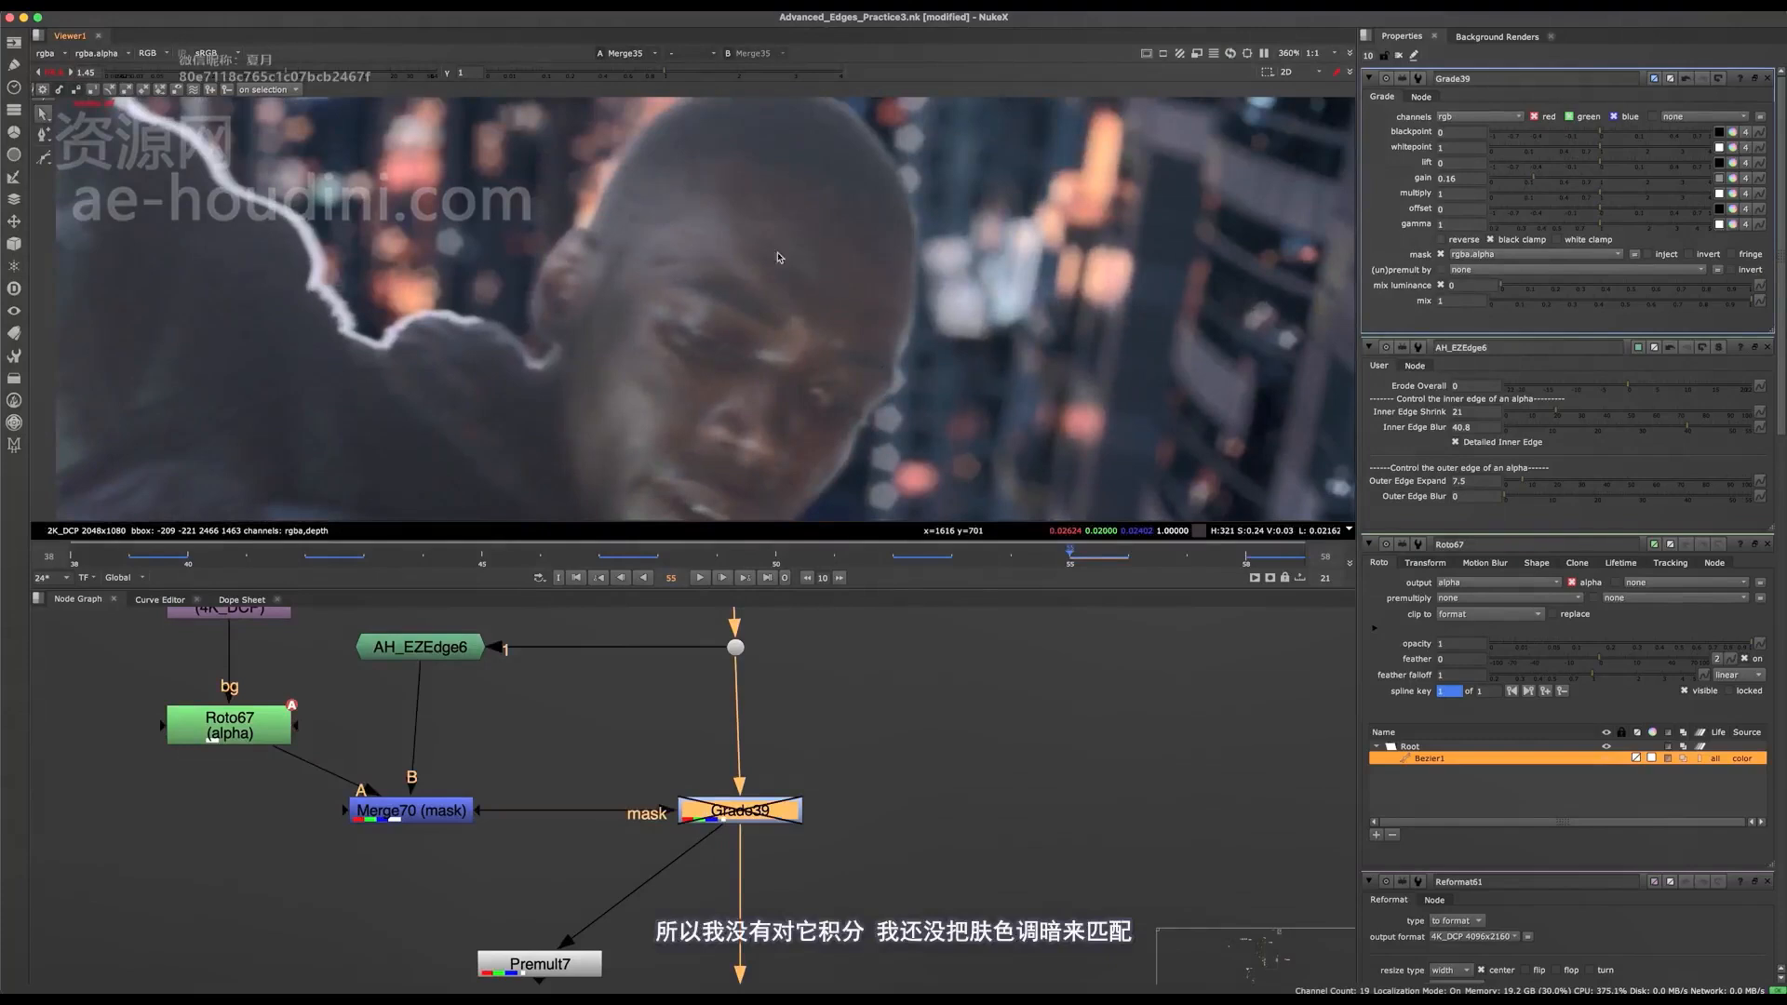
middle_click_drag(780, 396, 947, 306)
middle_click_drag(991, 211, 817, 216)
key("d")
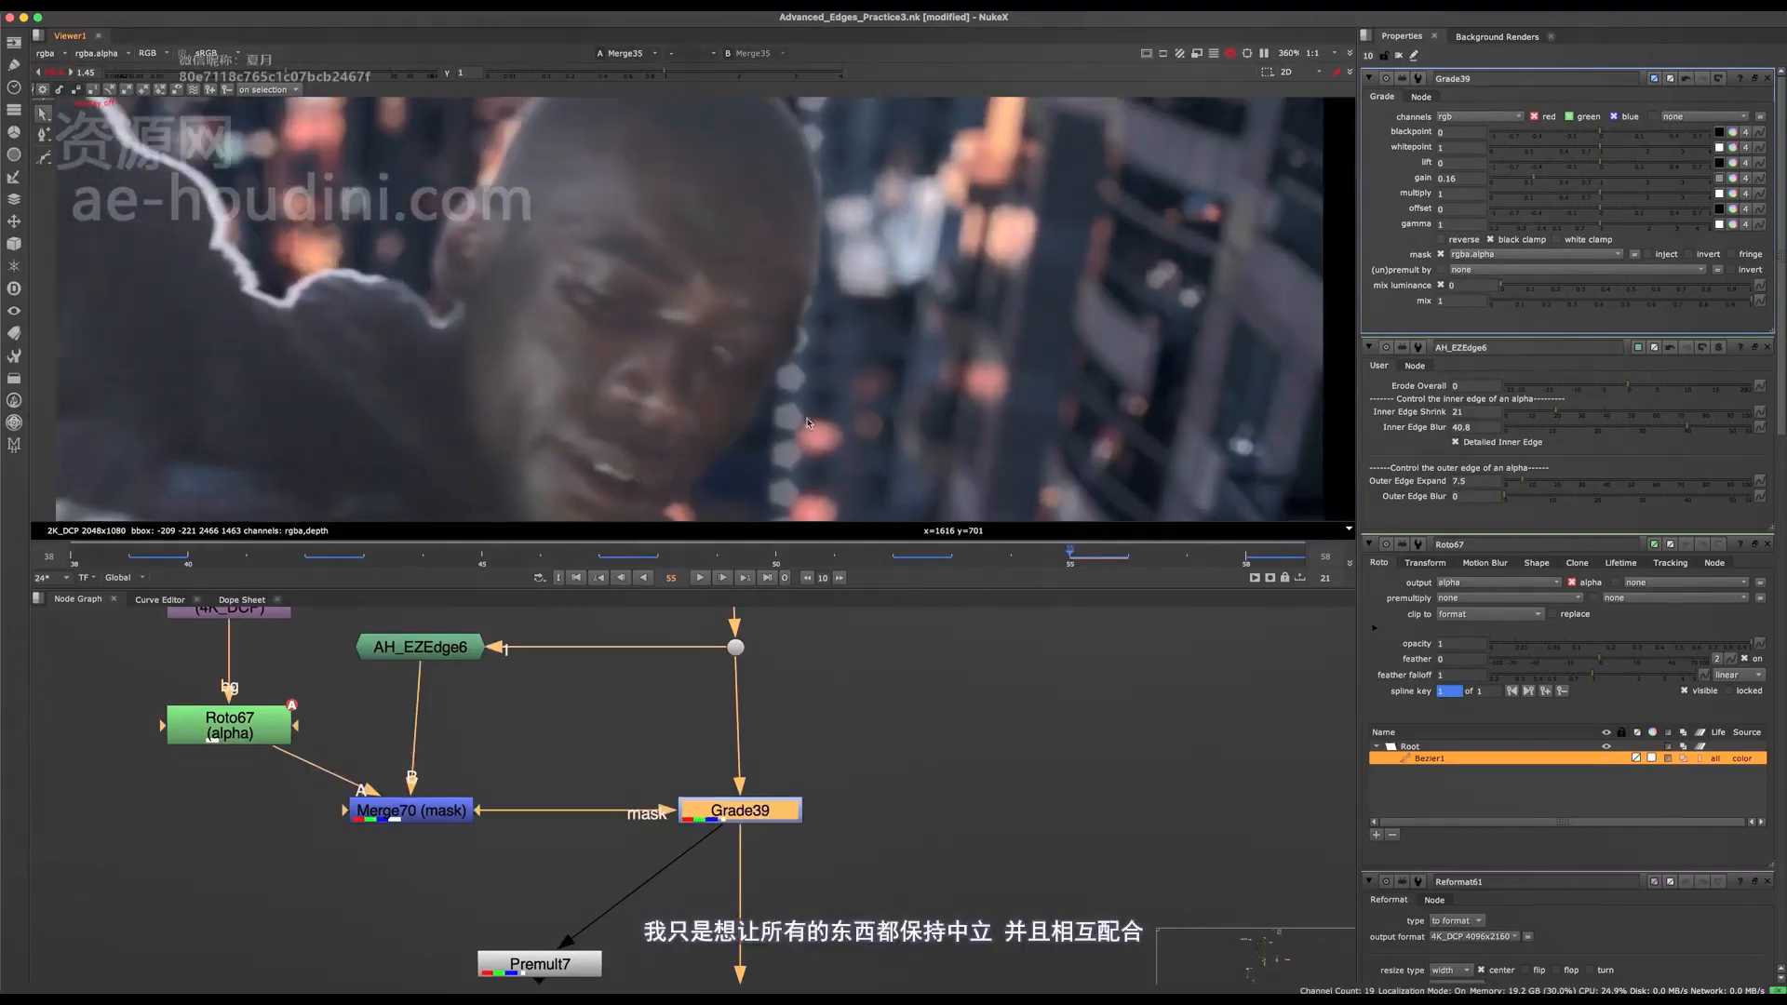
key("d")
key("d")
scroll(750, 427, "down", 3)
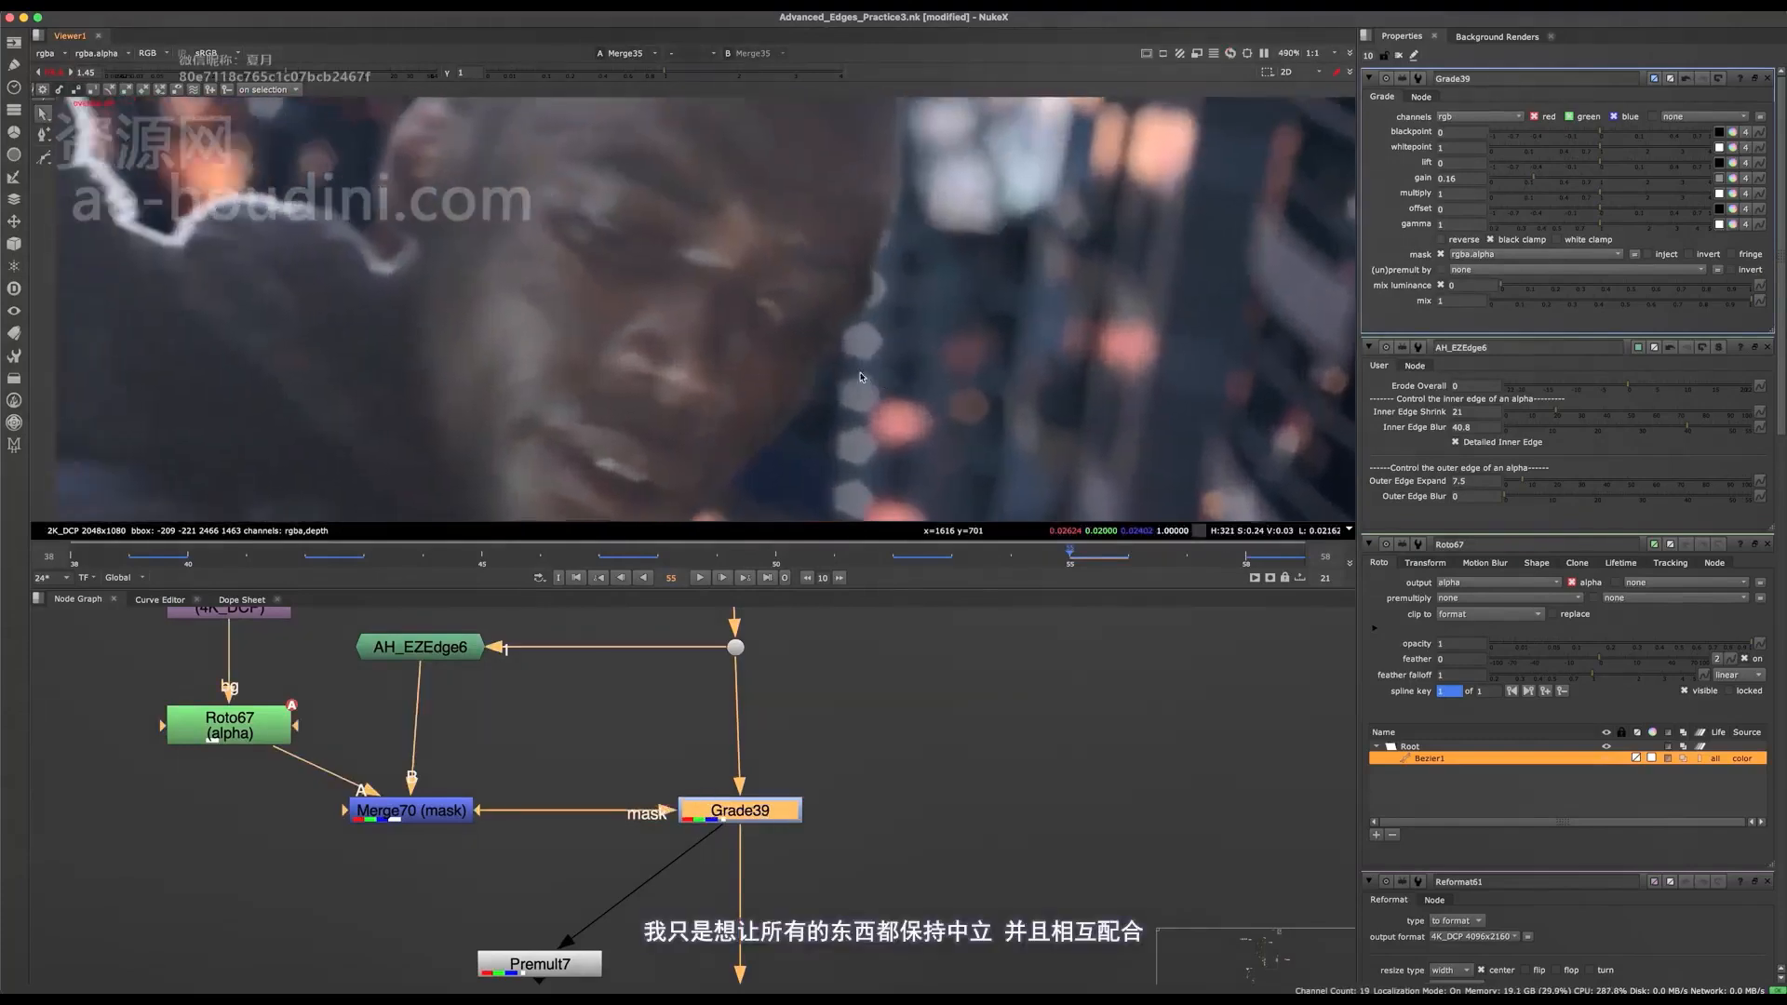
key("d")
key("d")
key("d")
scroll(874, 380, "down", 2)
key("d")
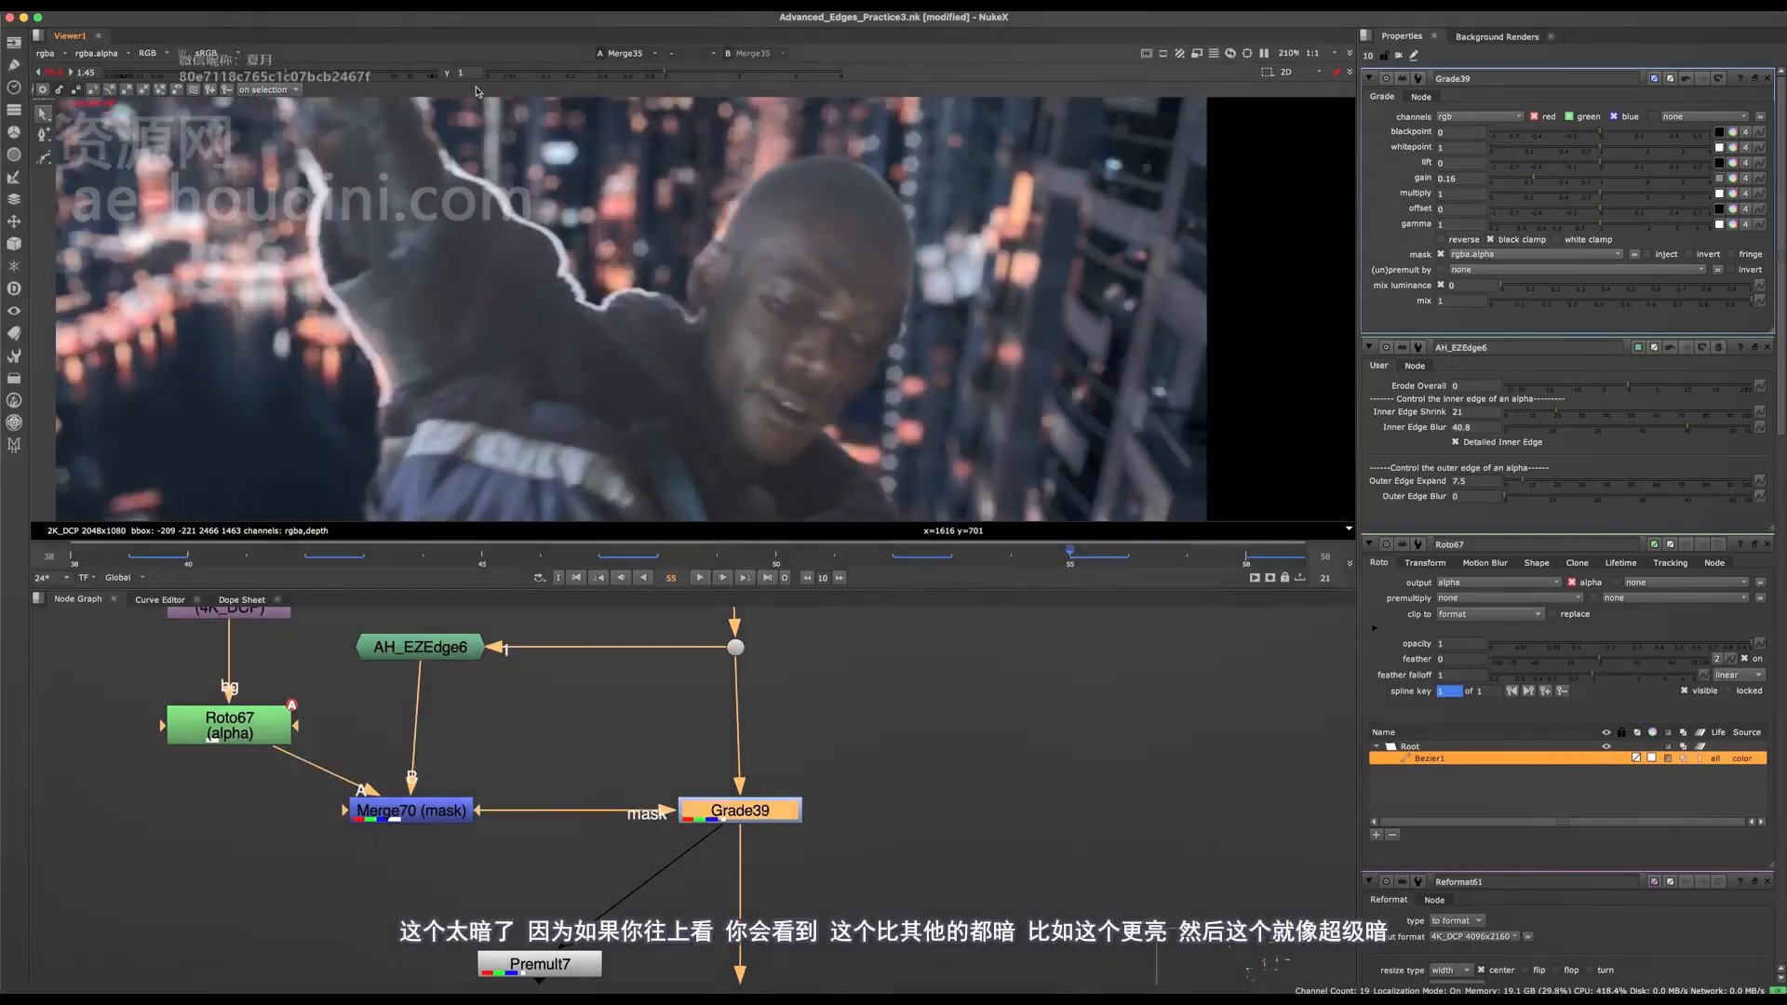
Raise the viewer gain to 12.5 and examine the darkened cheek and jaw edge against the background.
scroll(812, 344, "up", 8)
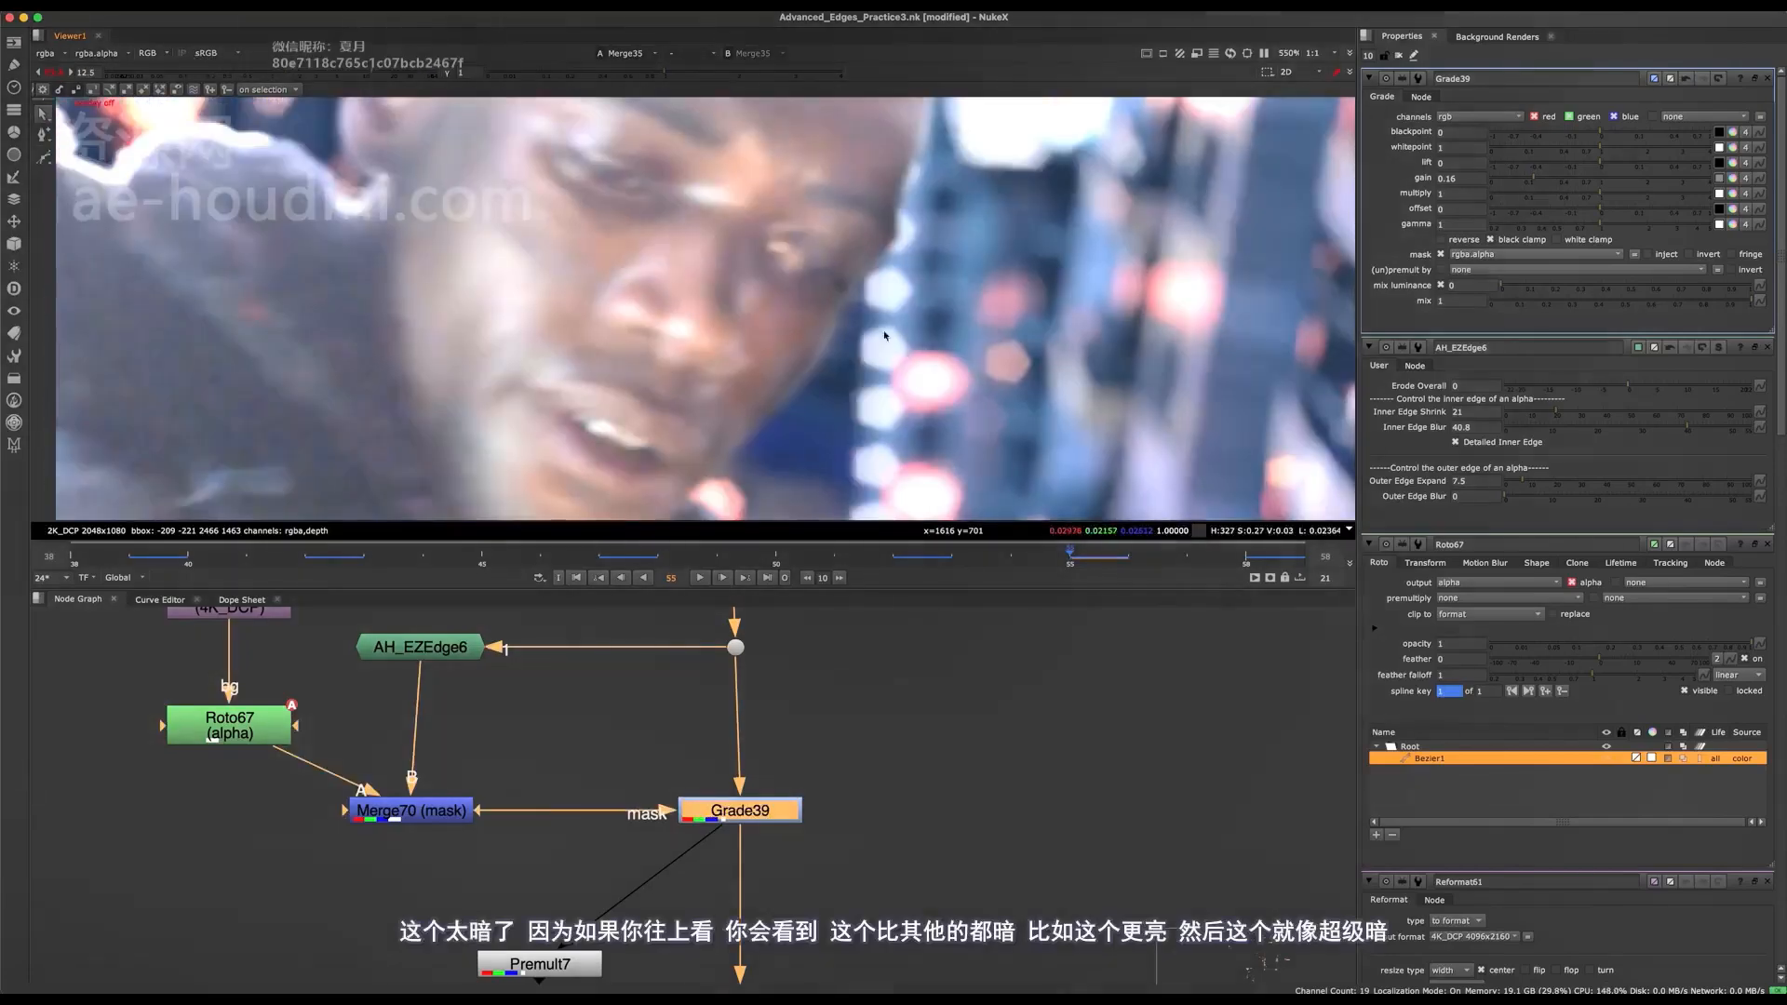
mouse_move(805, 356)
middle_mouse_down()
mouse_move(852, 305)
mouse_move(818, 362)
middle_mouse_up()
scroll(852, 304, "down", 2)
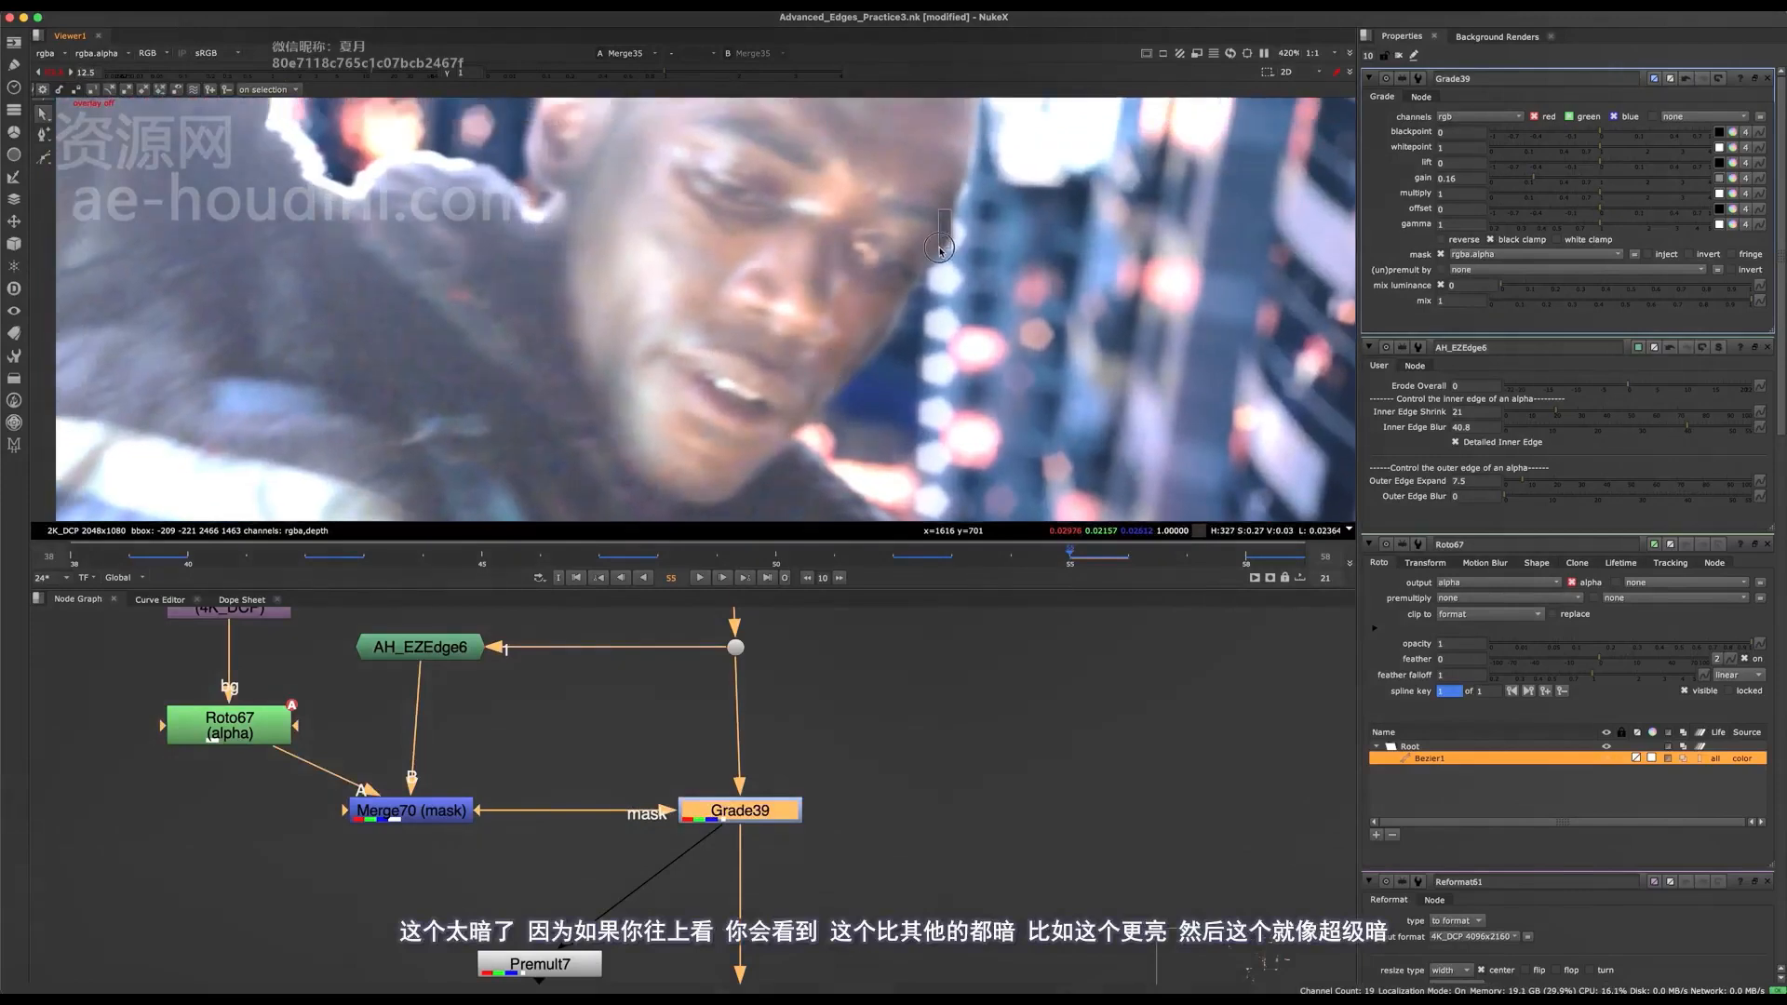
middle_click_drag(926, 246, 894, 288)
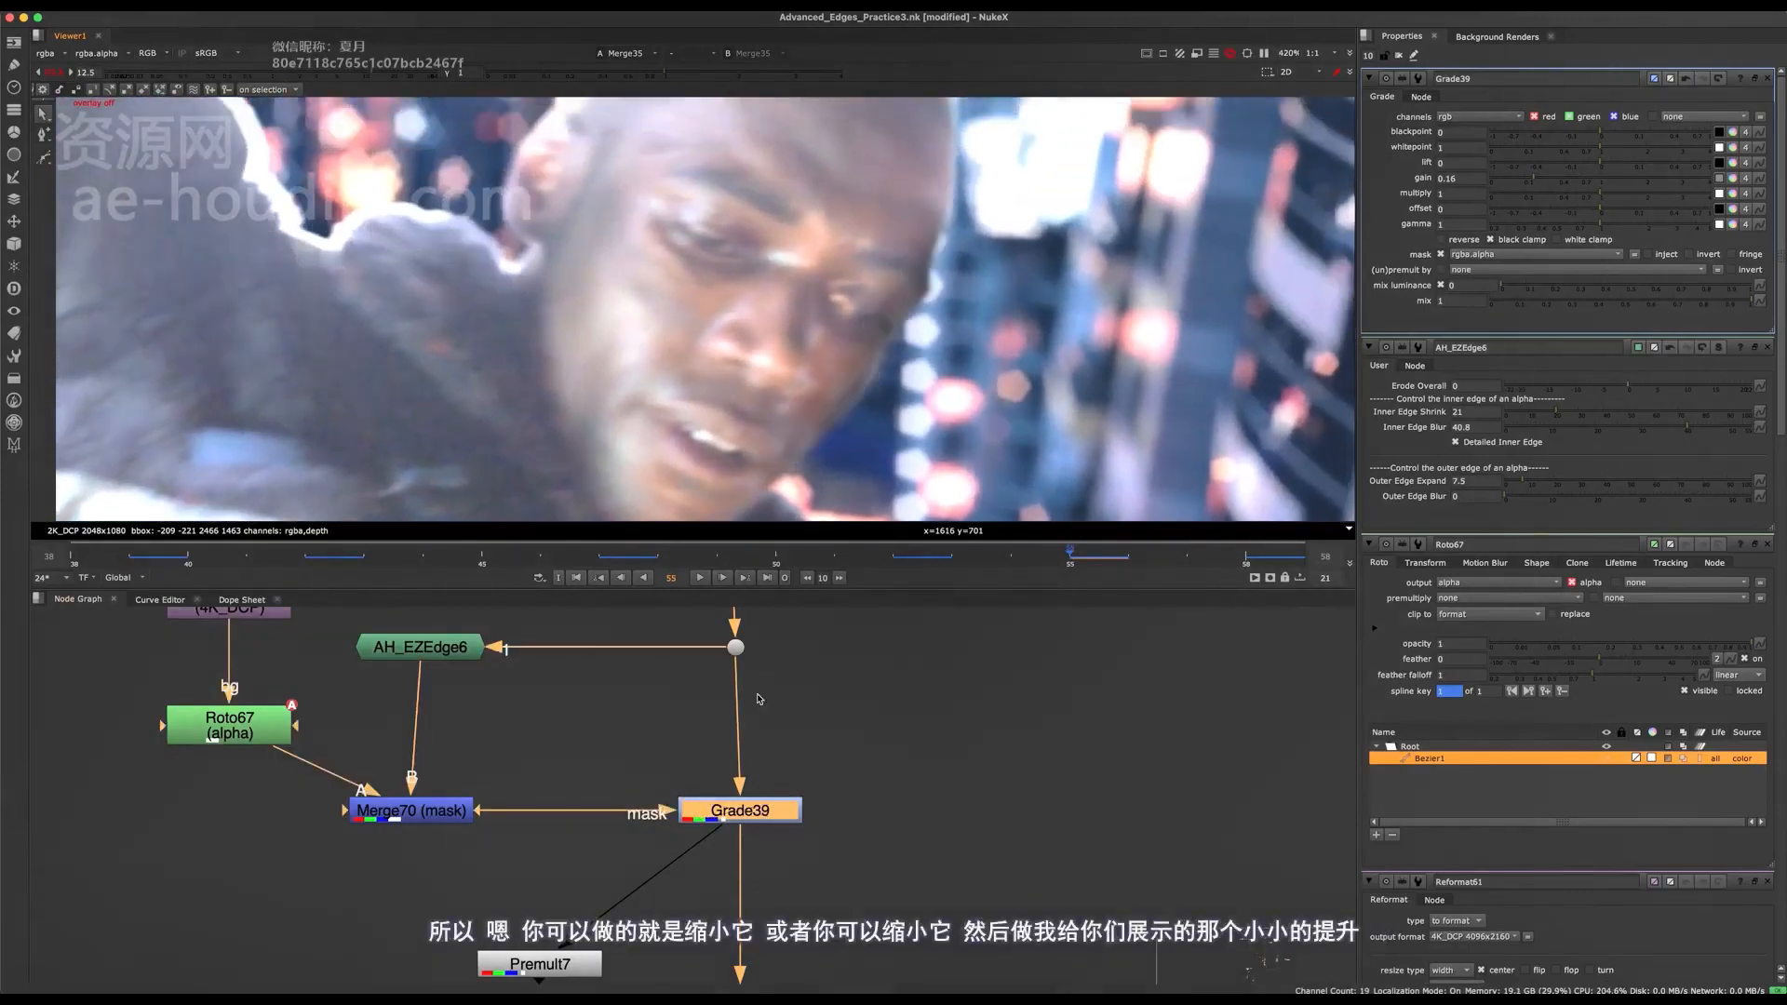
Set Grade39's gain to 0.18.
middle_click_drag(761, 808, 868, 781)
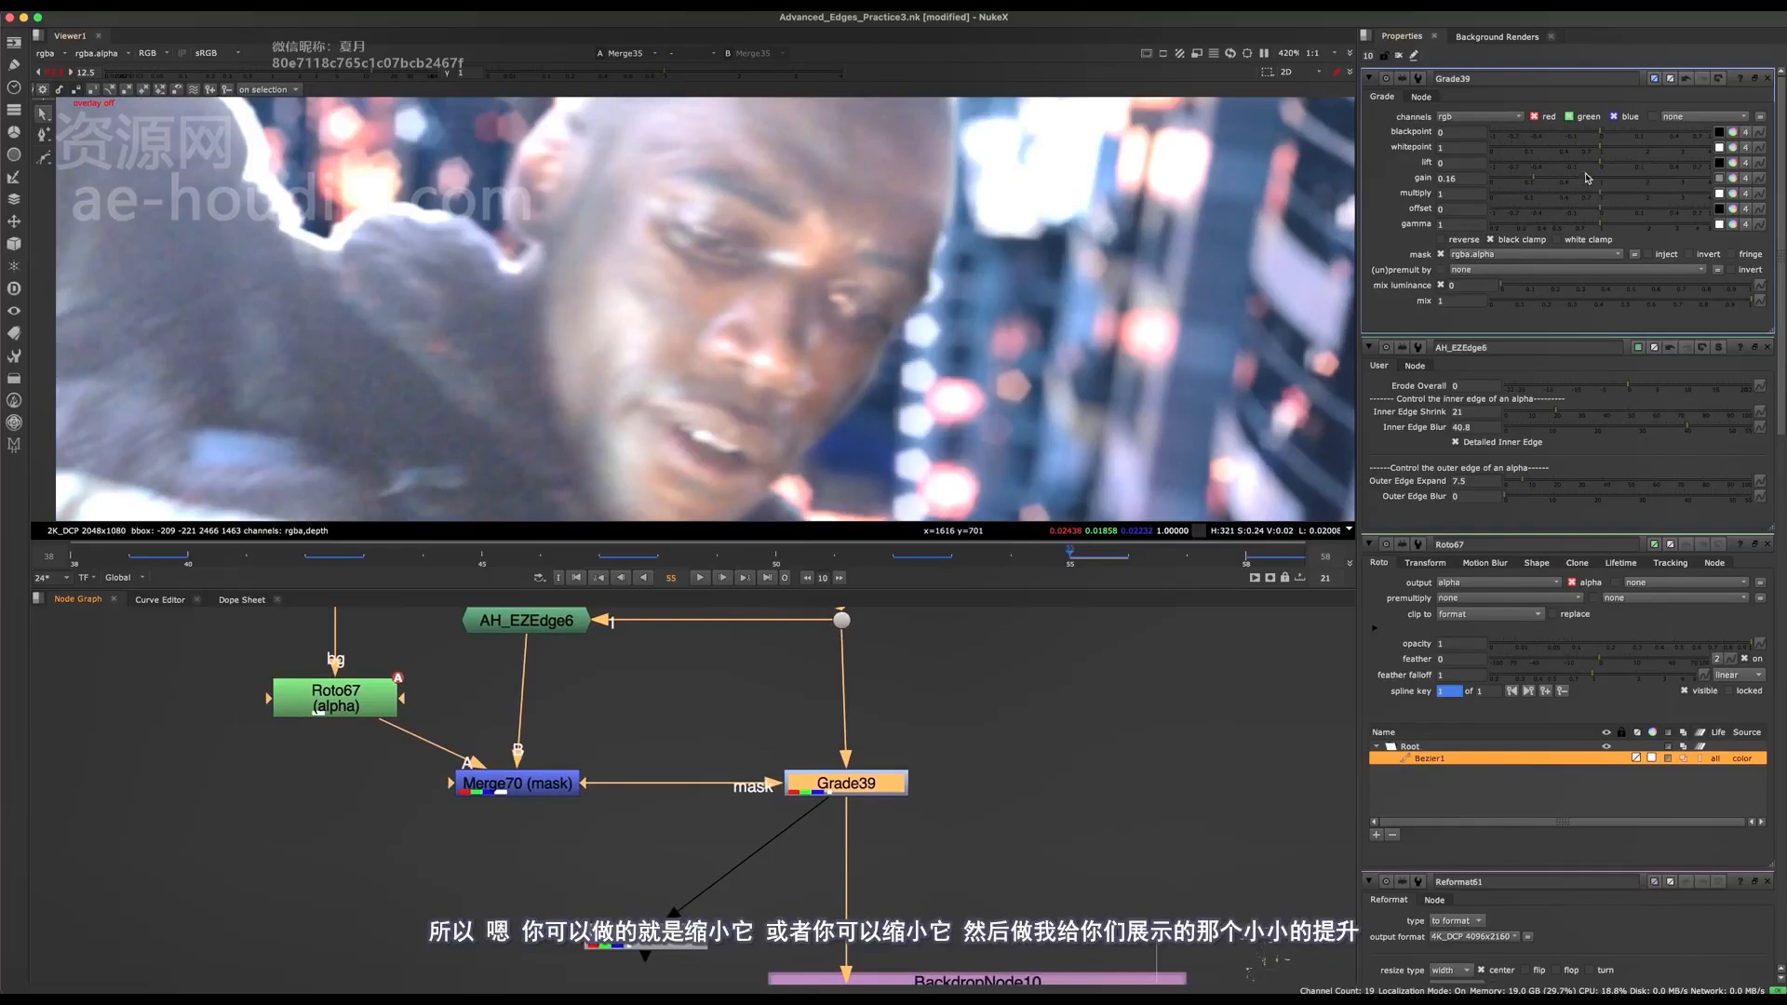
left_click(1565, 178)
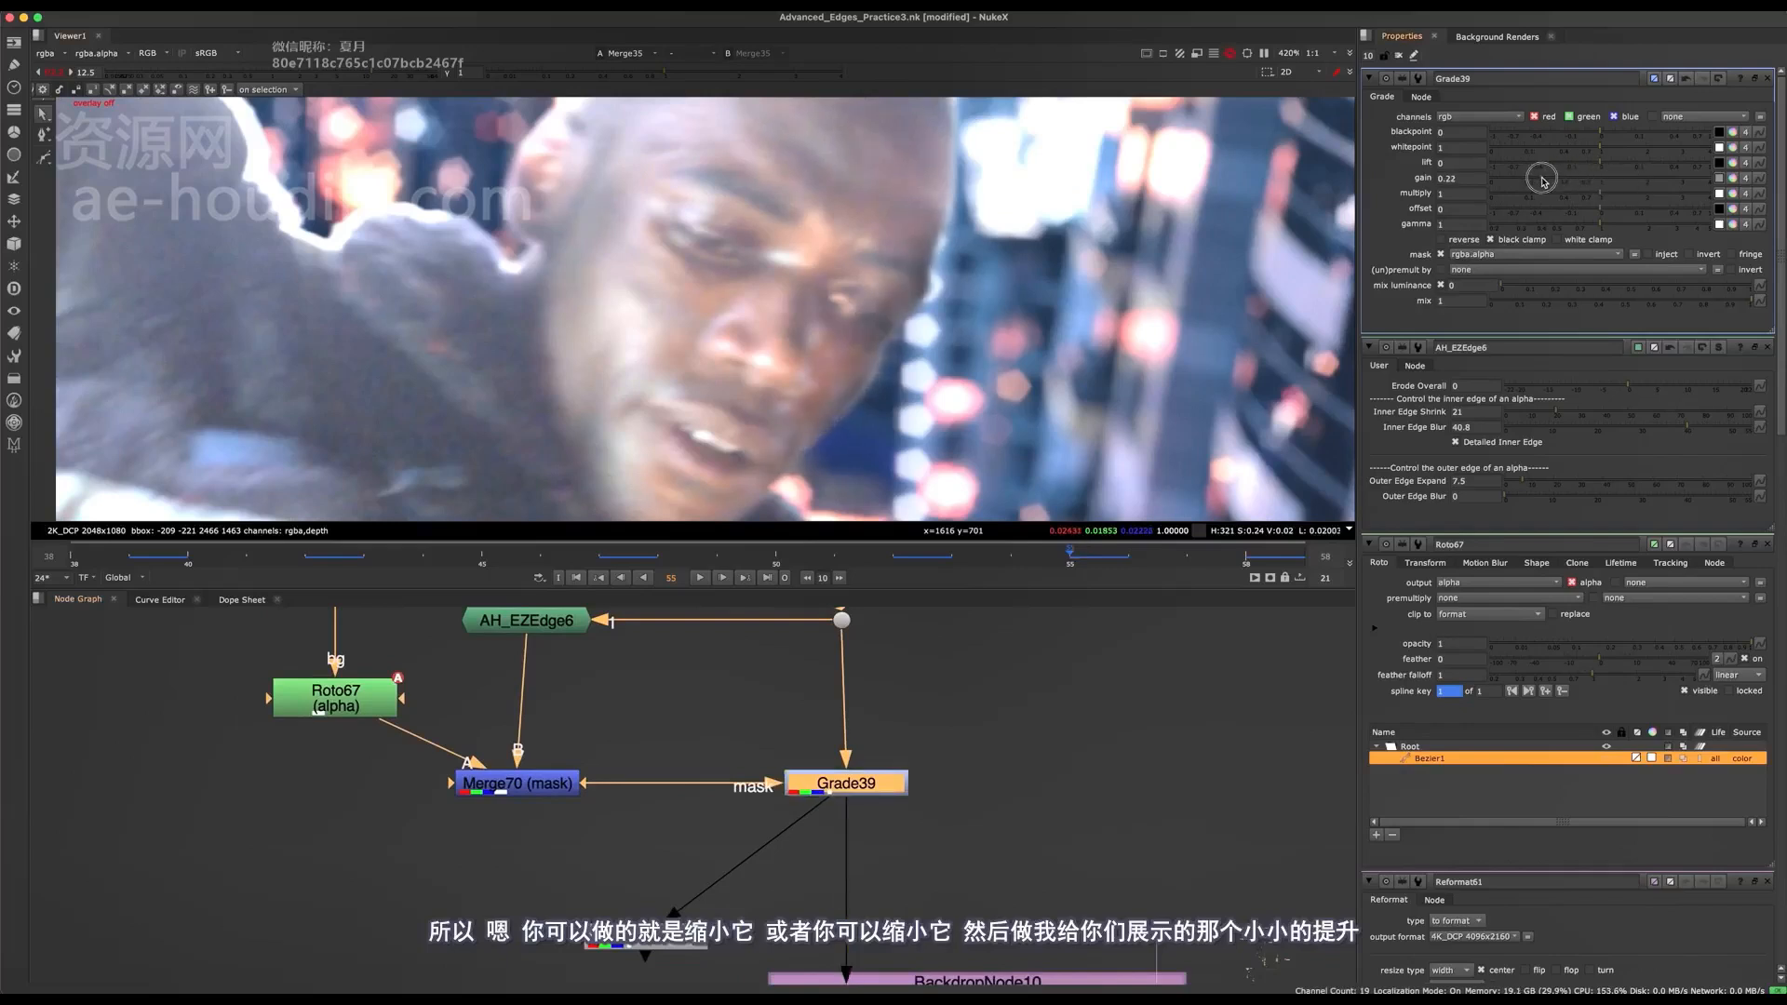
left_click(1537, 179)
Add a second Grade node directly below Grade39, masked by Merge70.
middle_click_drag(906, 677, 842, 721)
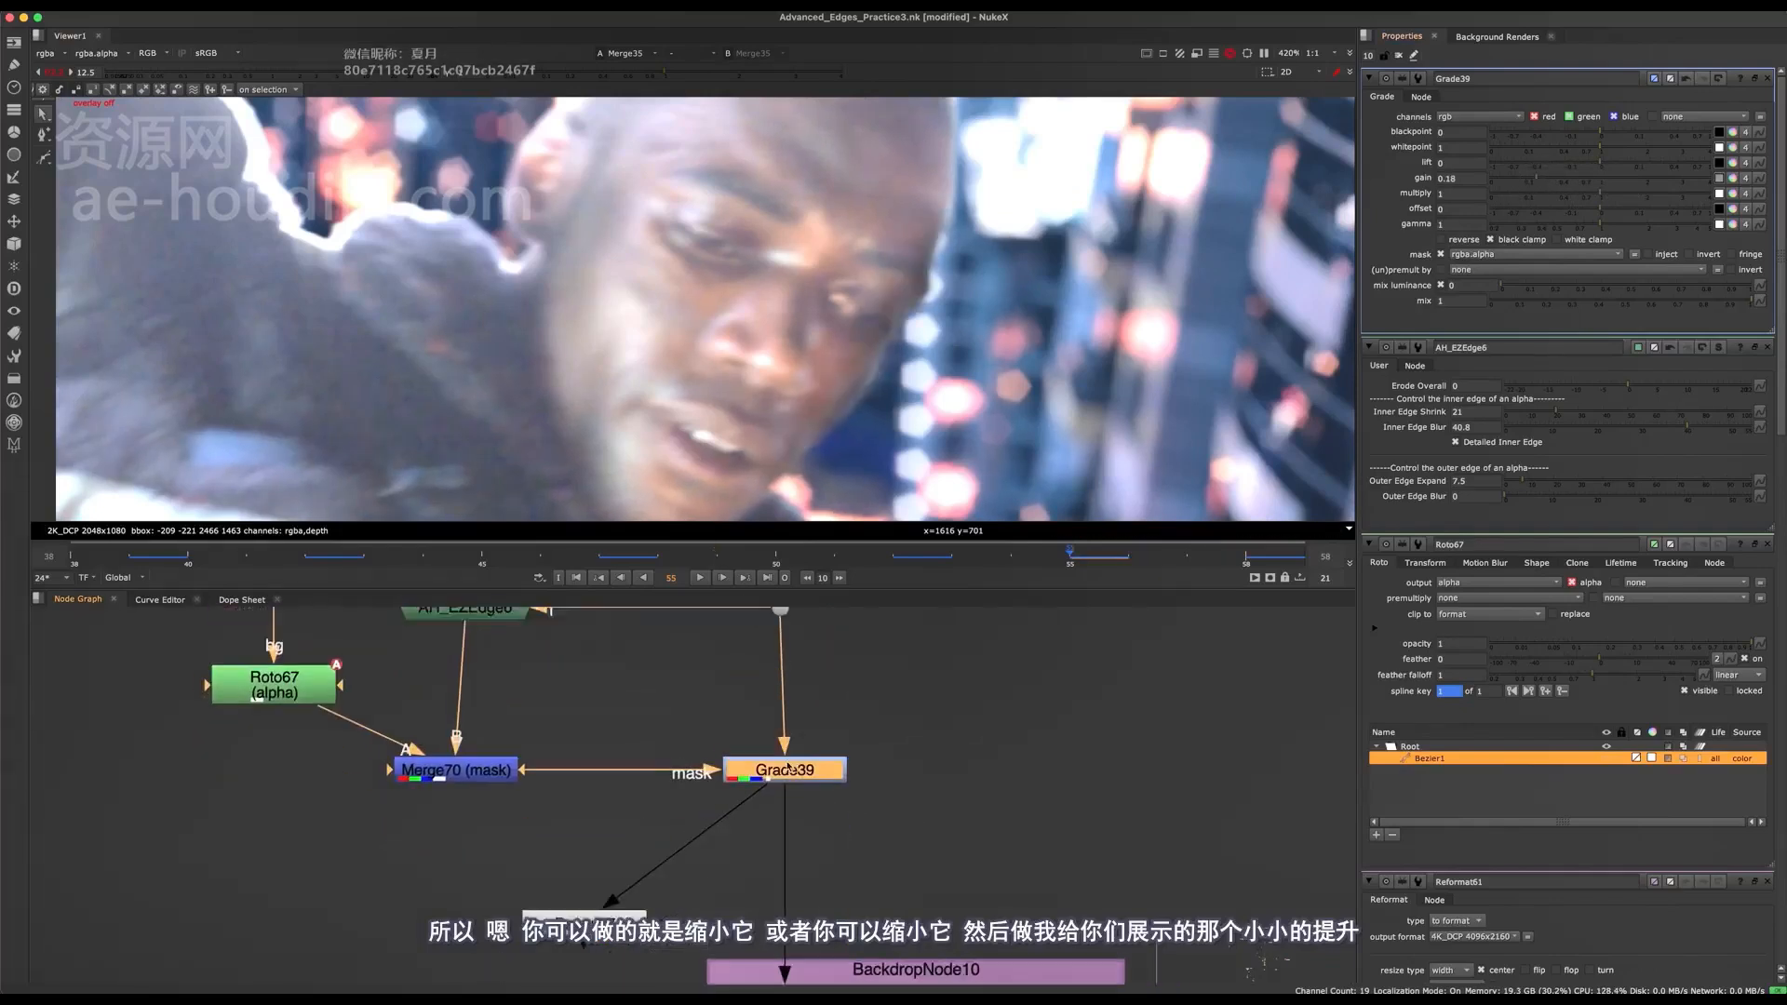
middle_click_drag(859, 866, 852, 805)
key("g")
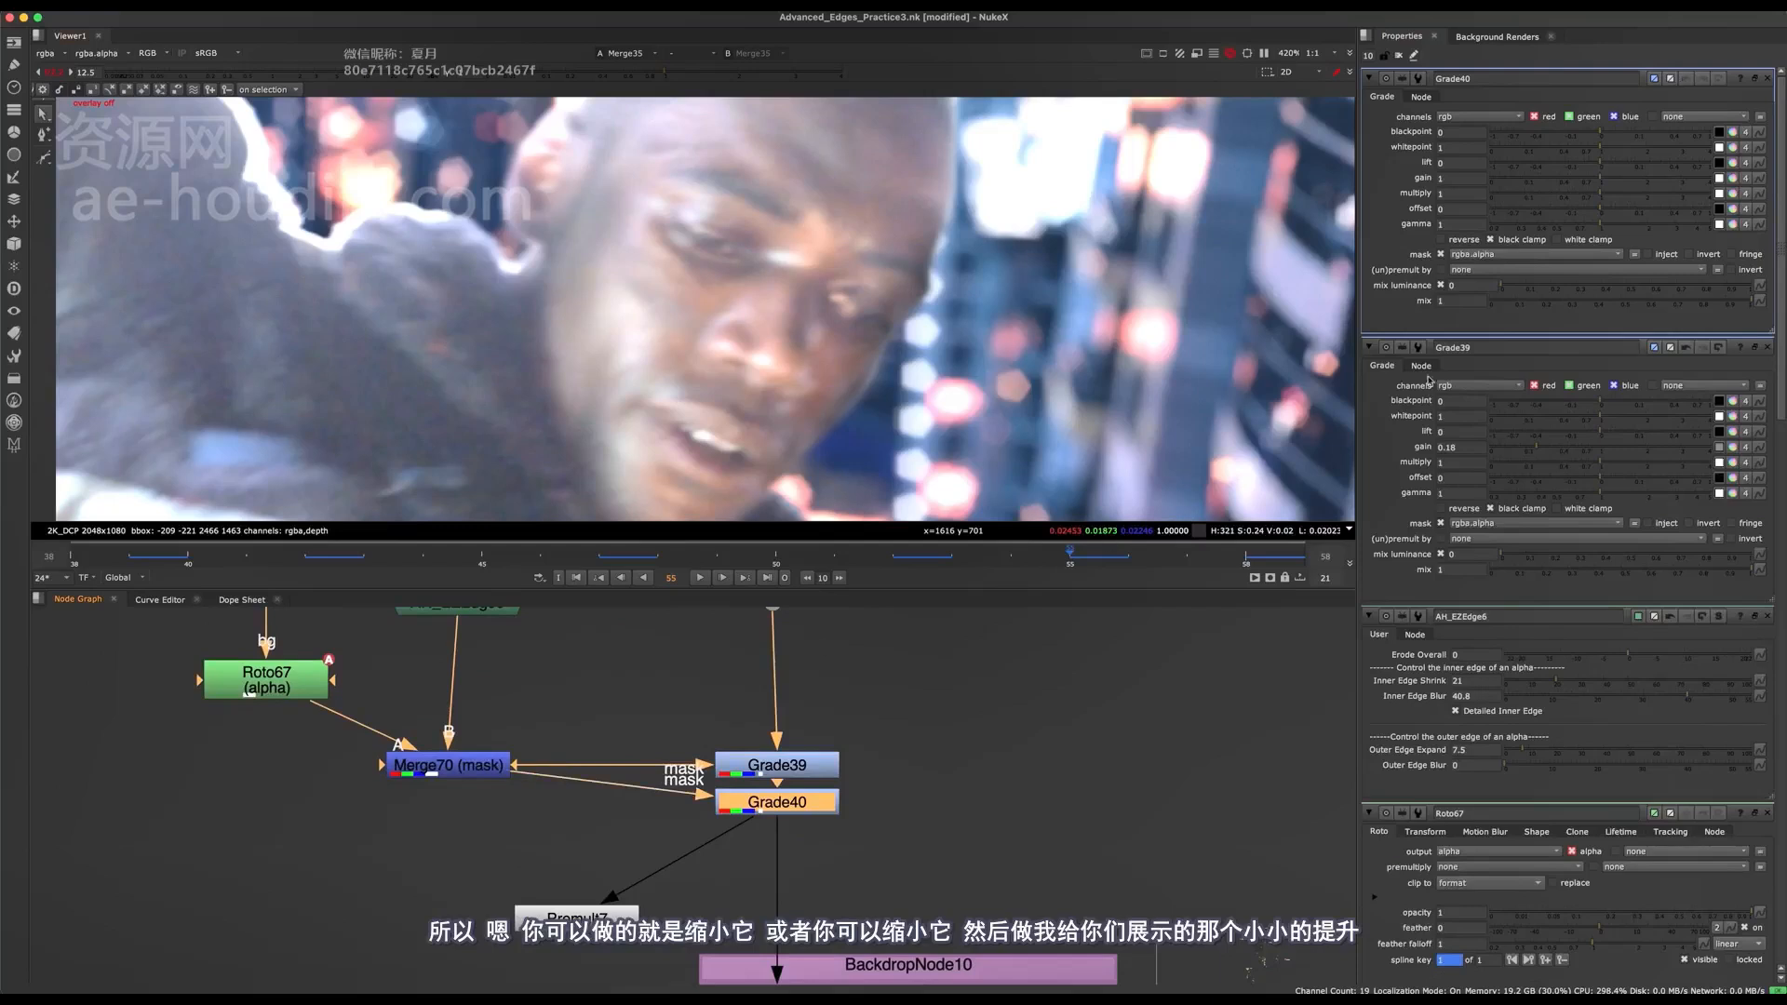
Sample the dark jacket area as Grade40's lift colour and set its mix to 0.505.
left_click_drag(1611, 163, 1620, 159)
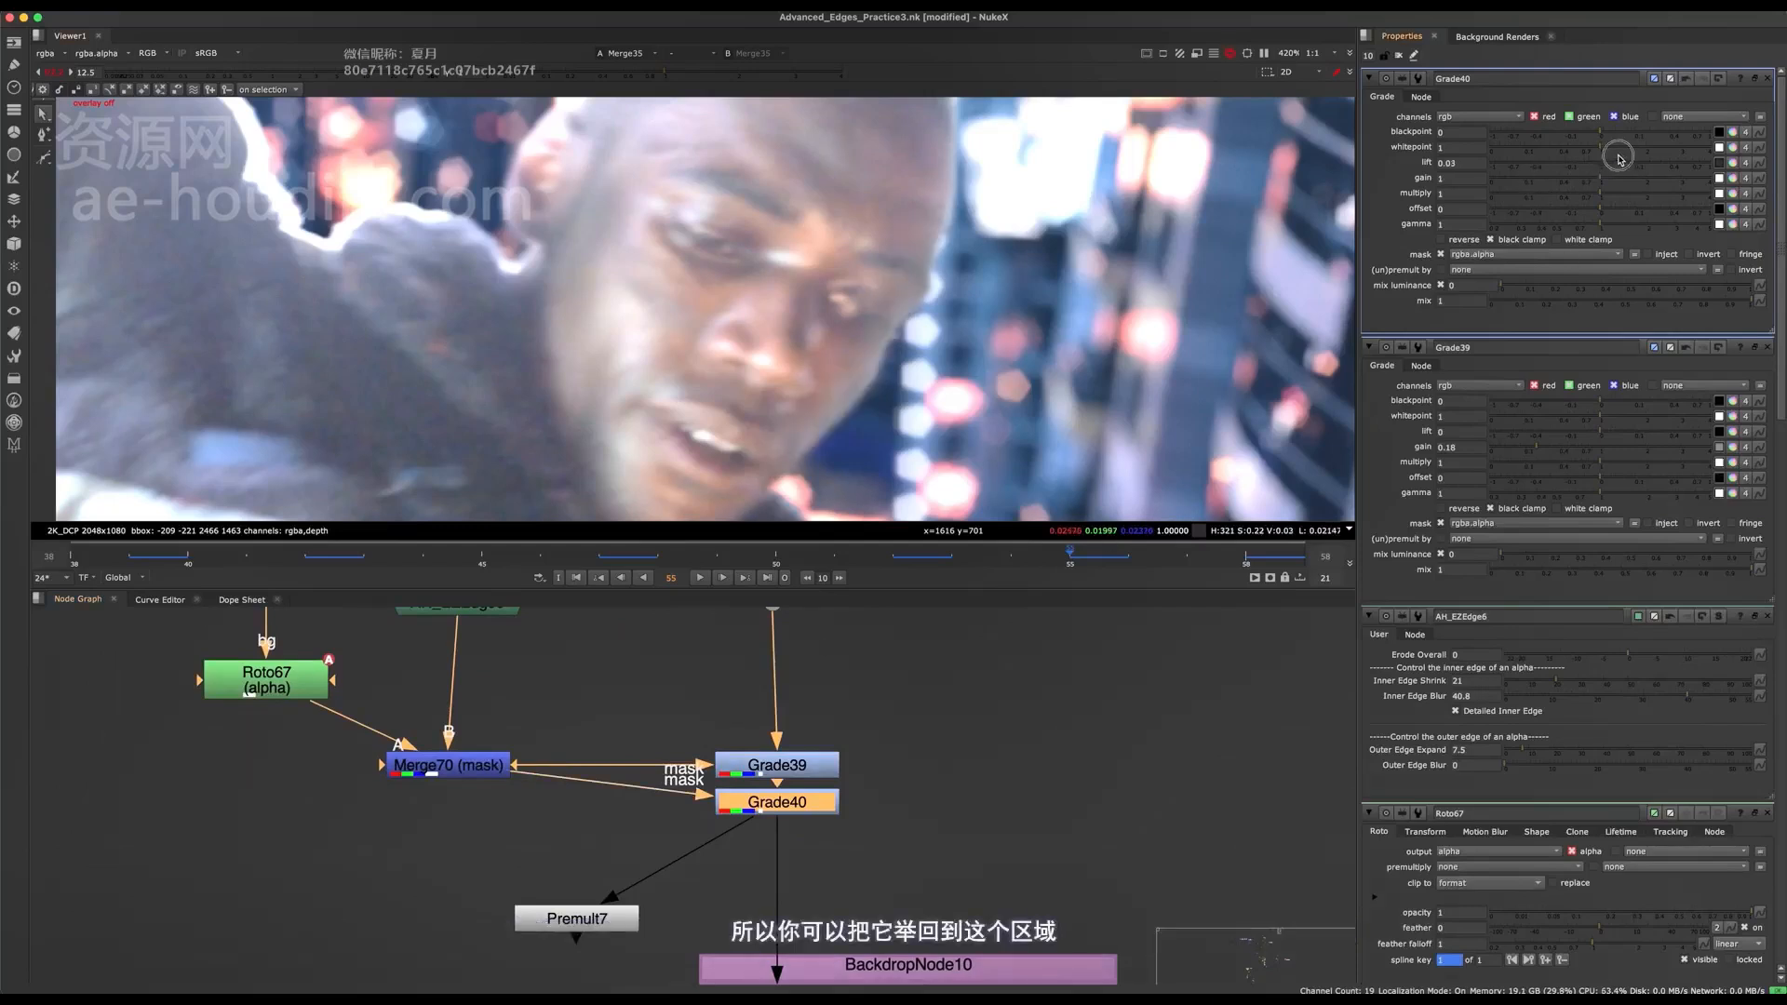
key("super+z")
left_click(1719, 163)
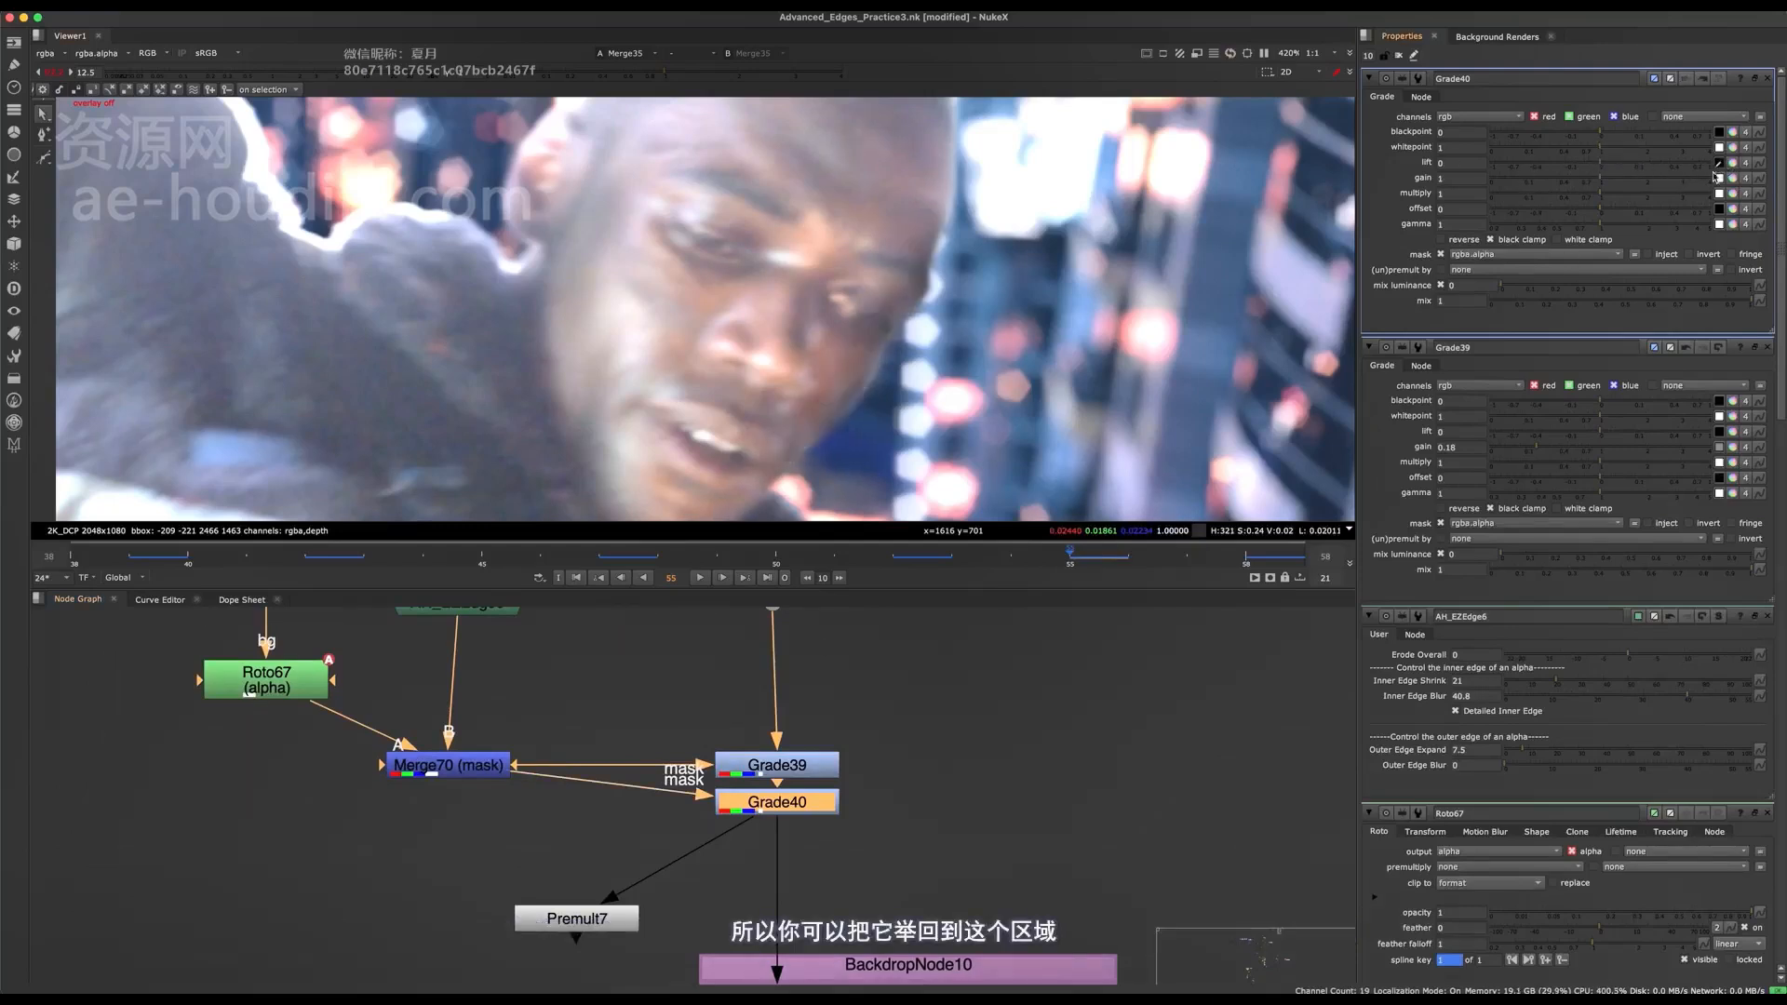
left_click_drag(403, 405, 444, 453, "shift+super")
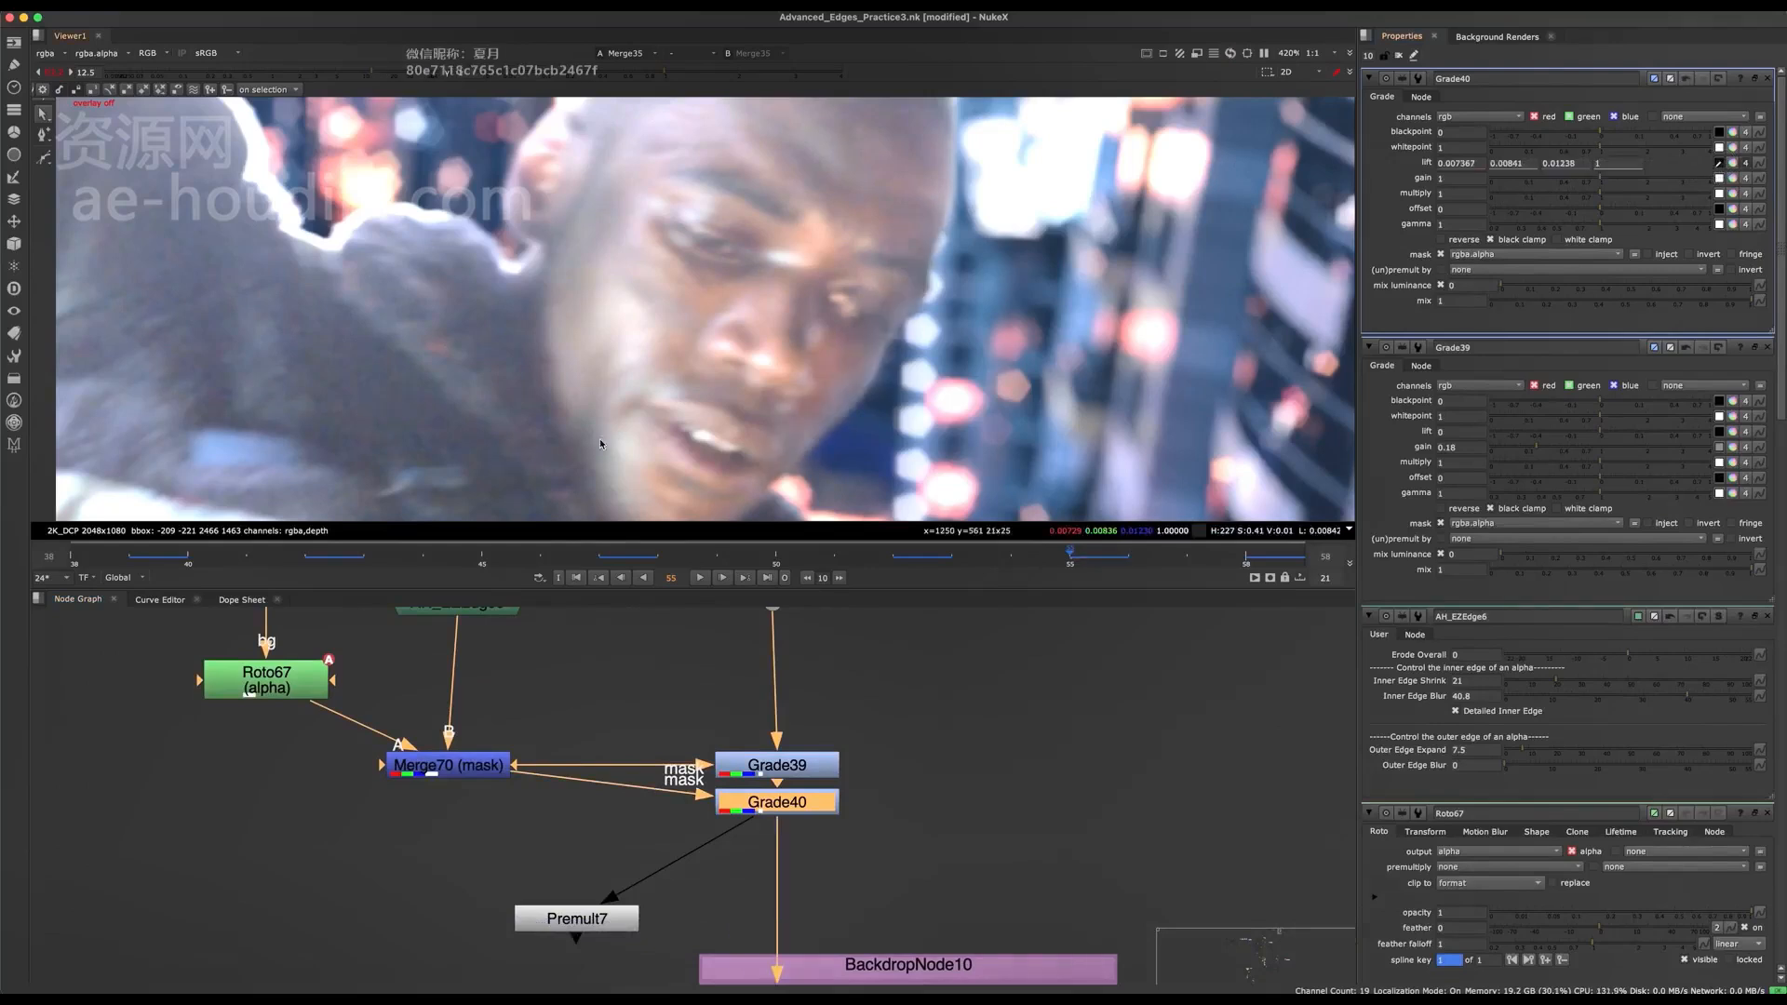
left_click(1508, 304)
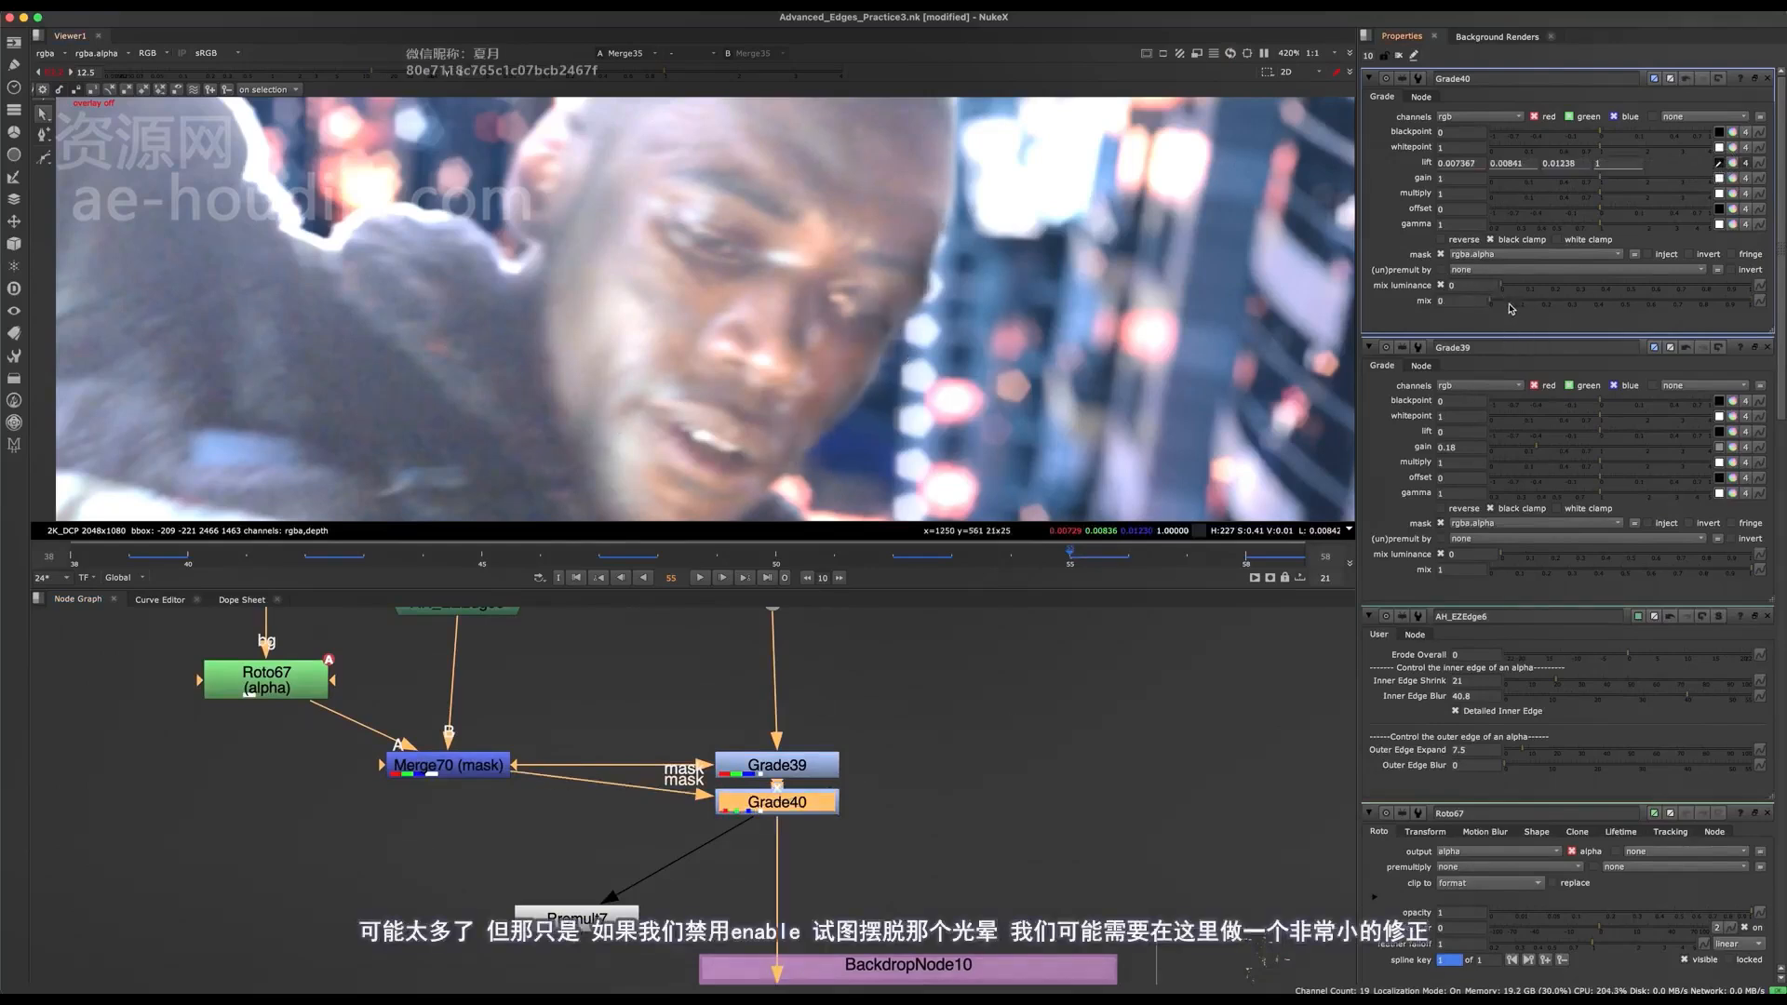
left_click(1613, 299)
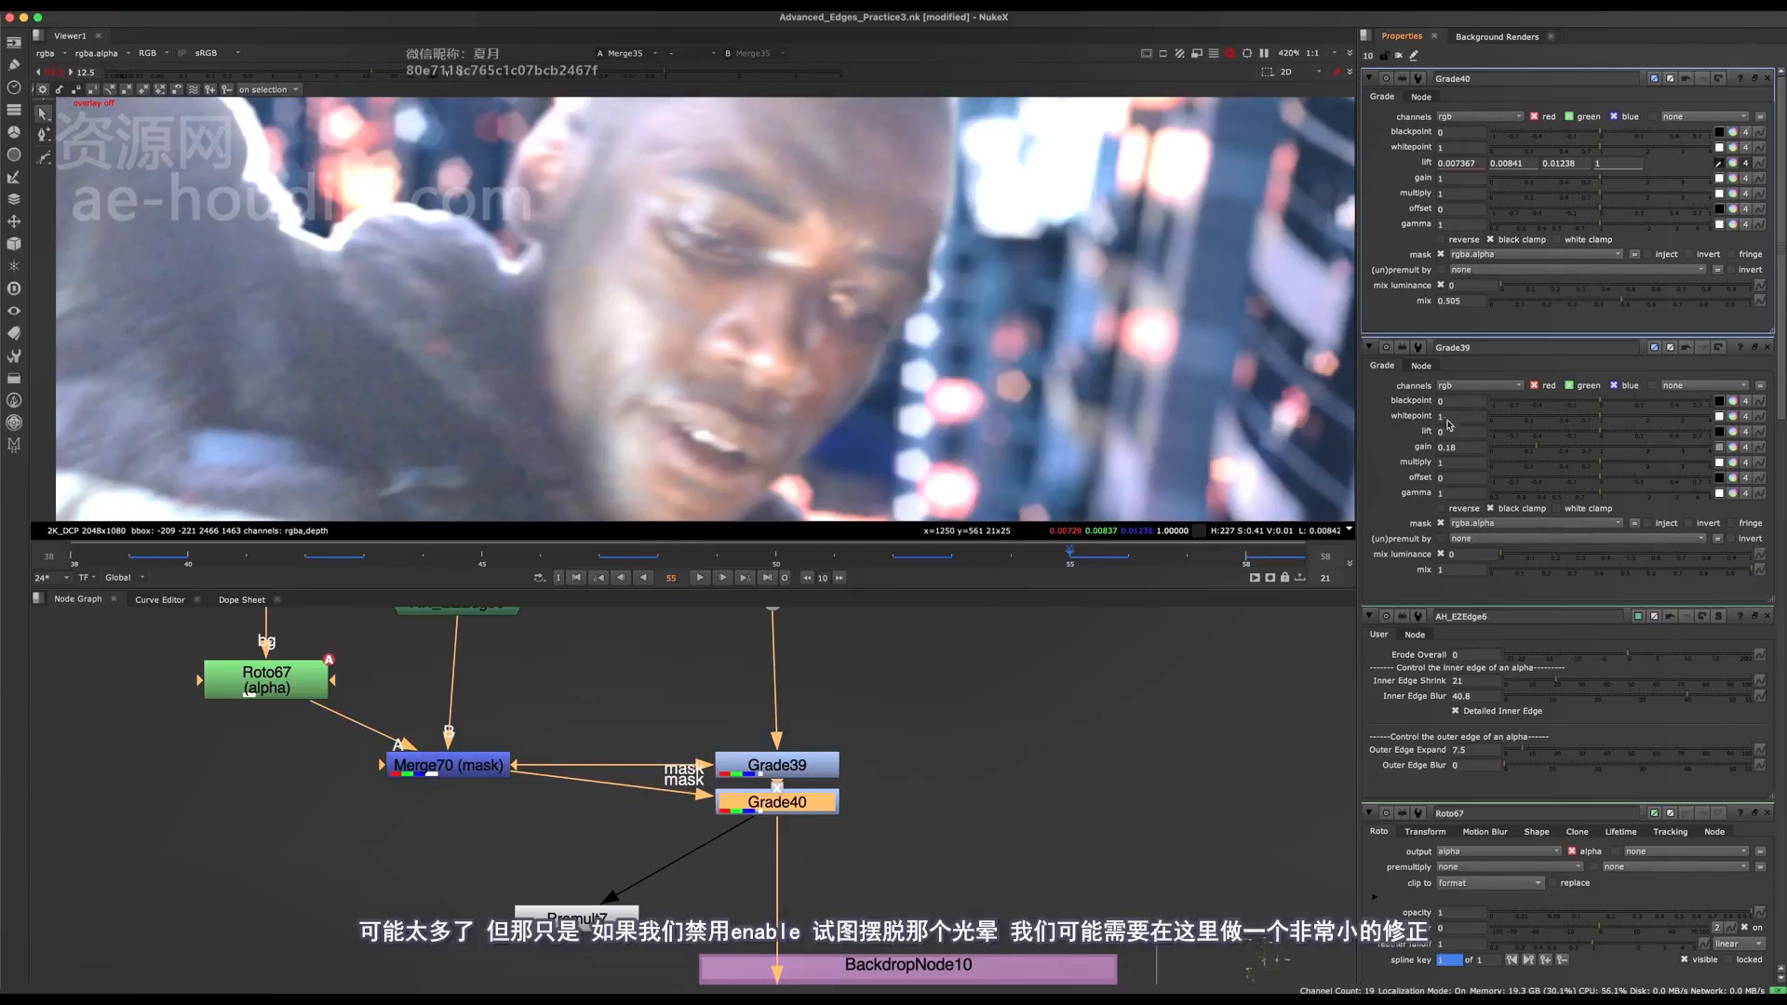
Select Grade39 and Grade40 together and toggle them to compare the combined edge correction.
left_click_drag(857, 748, 773, 808)
key("d")
key("d")
key("d")
key("d")
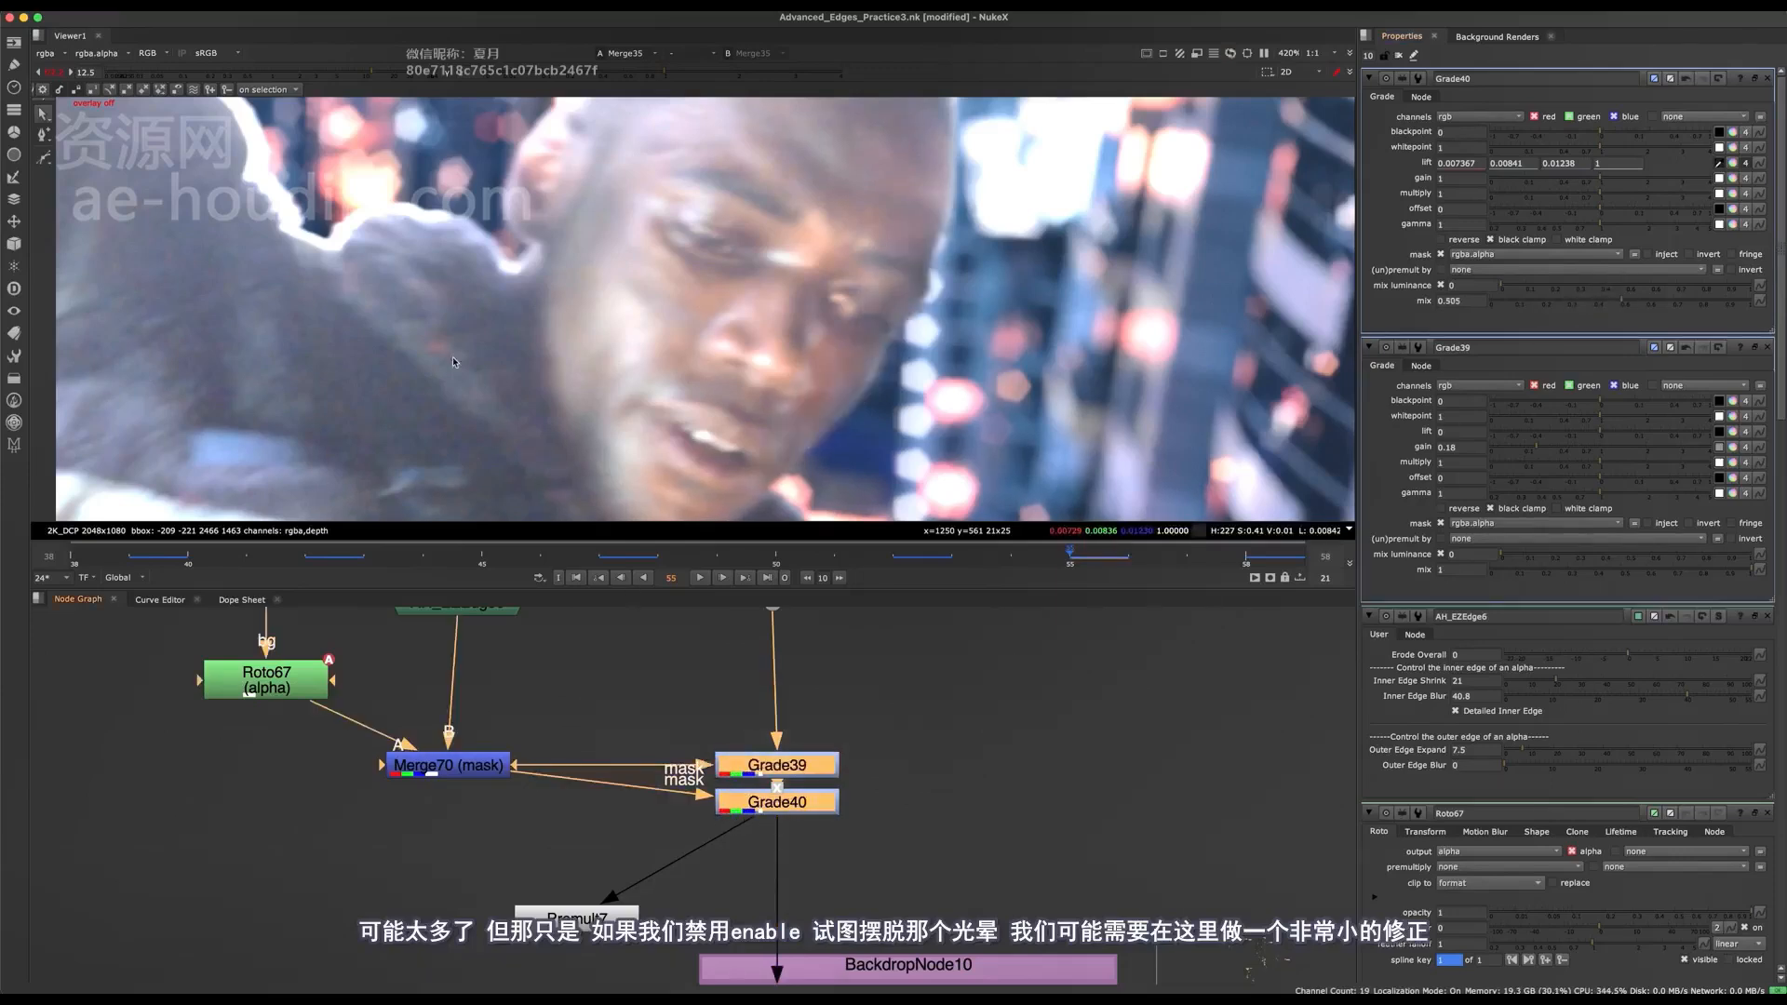
key("d")
key("d")
Lower the viewer gain to 5 and compare both Grades off and on again.
left_click(56, 73)
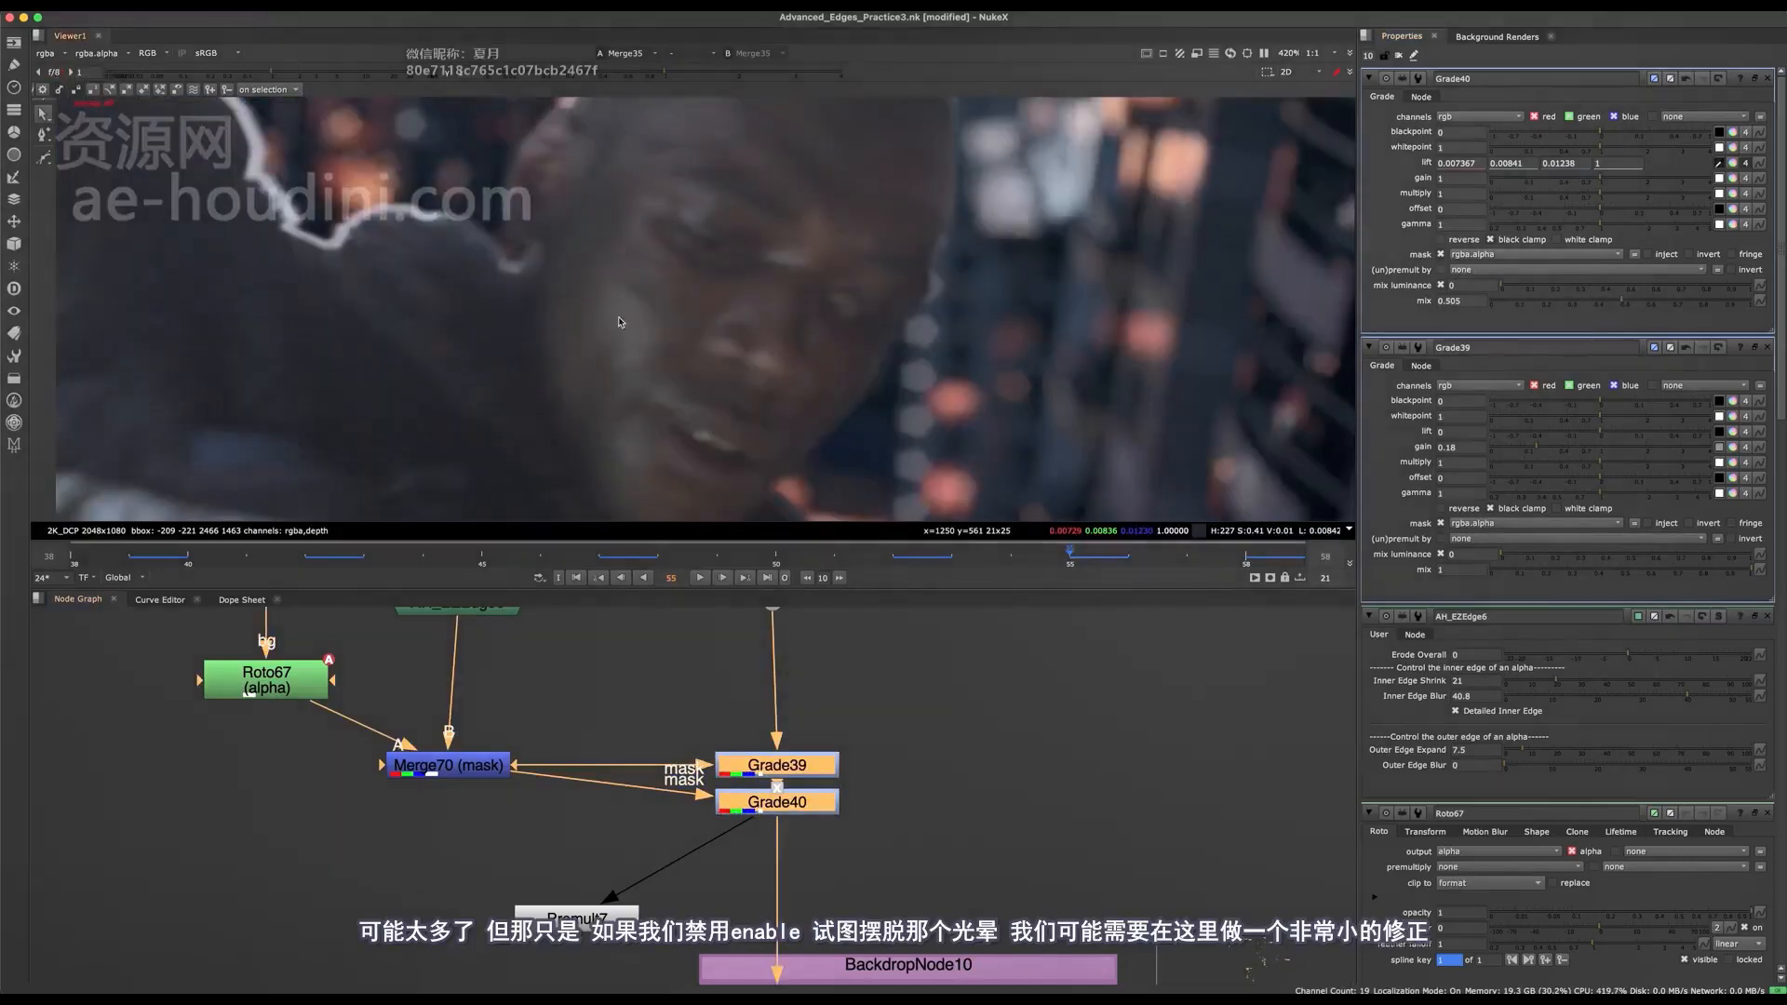
left_click(320, 65)
left_click(335, 74)
key("d")
key("d")
scroll(774, 695, "down", 4)
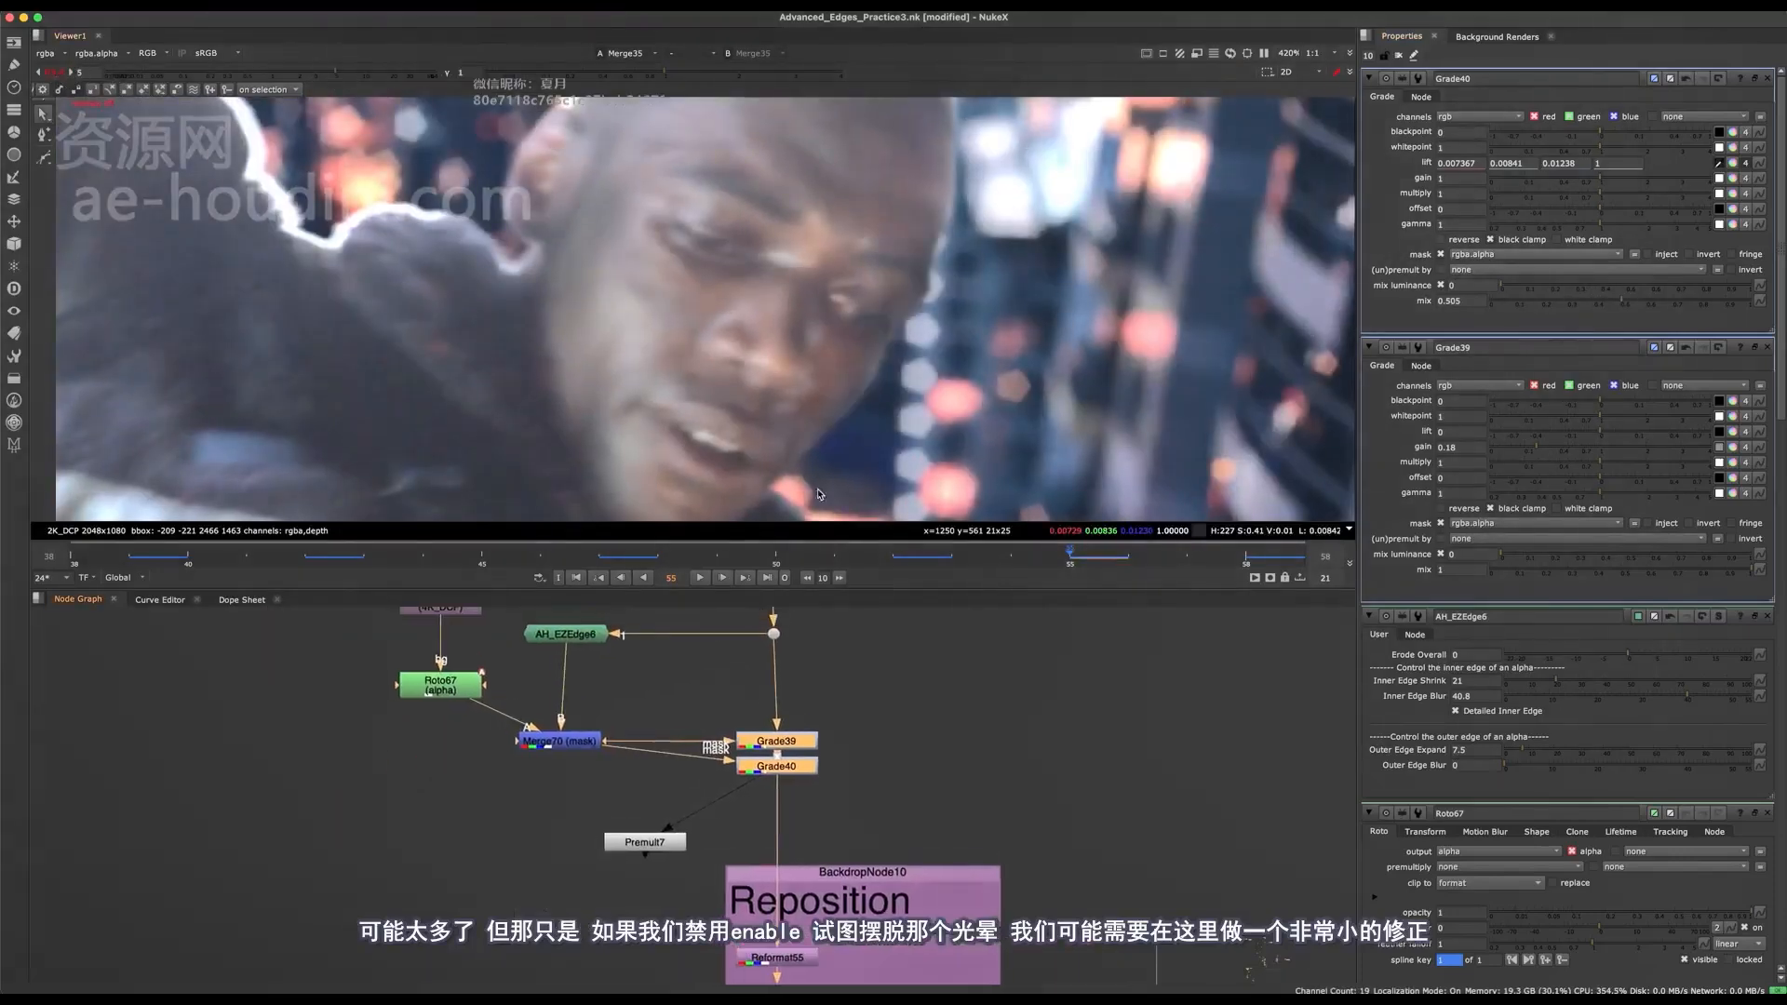
Save the script and check the face edge up close with both Grades toggled.
key("ctrl+s")
scroll(882, 382, "up", 2)
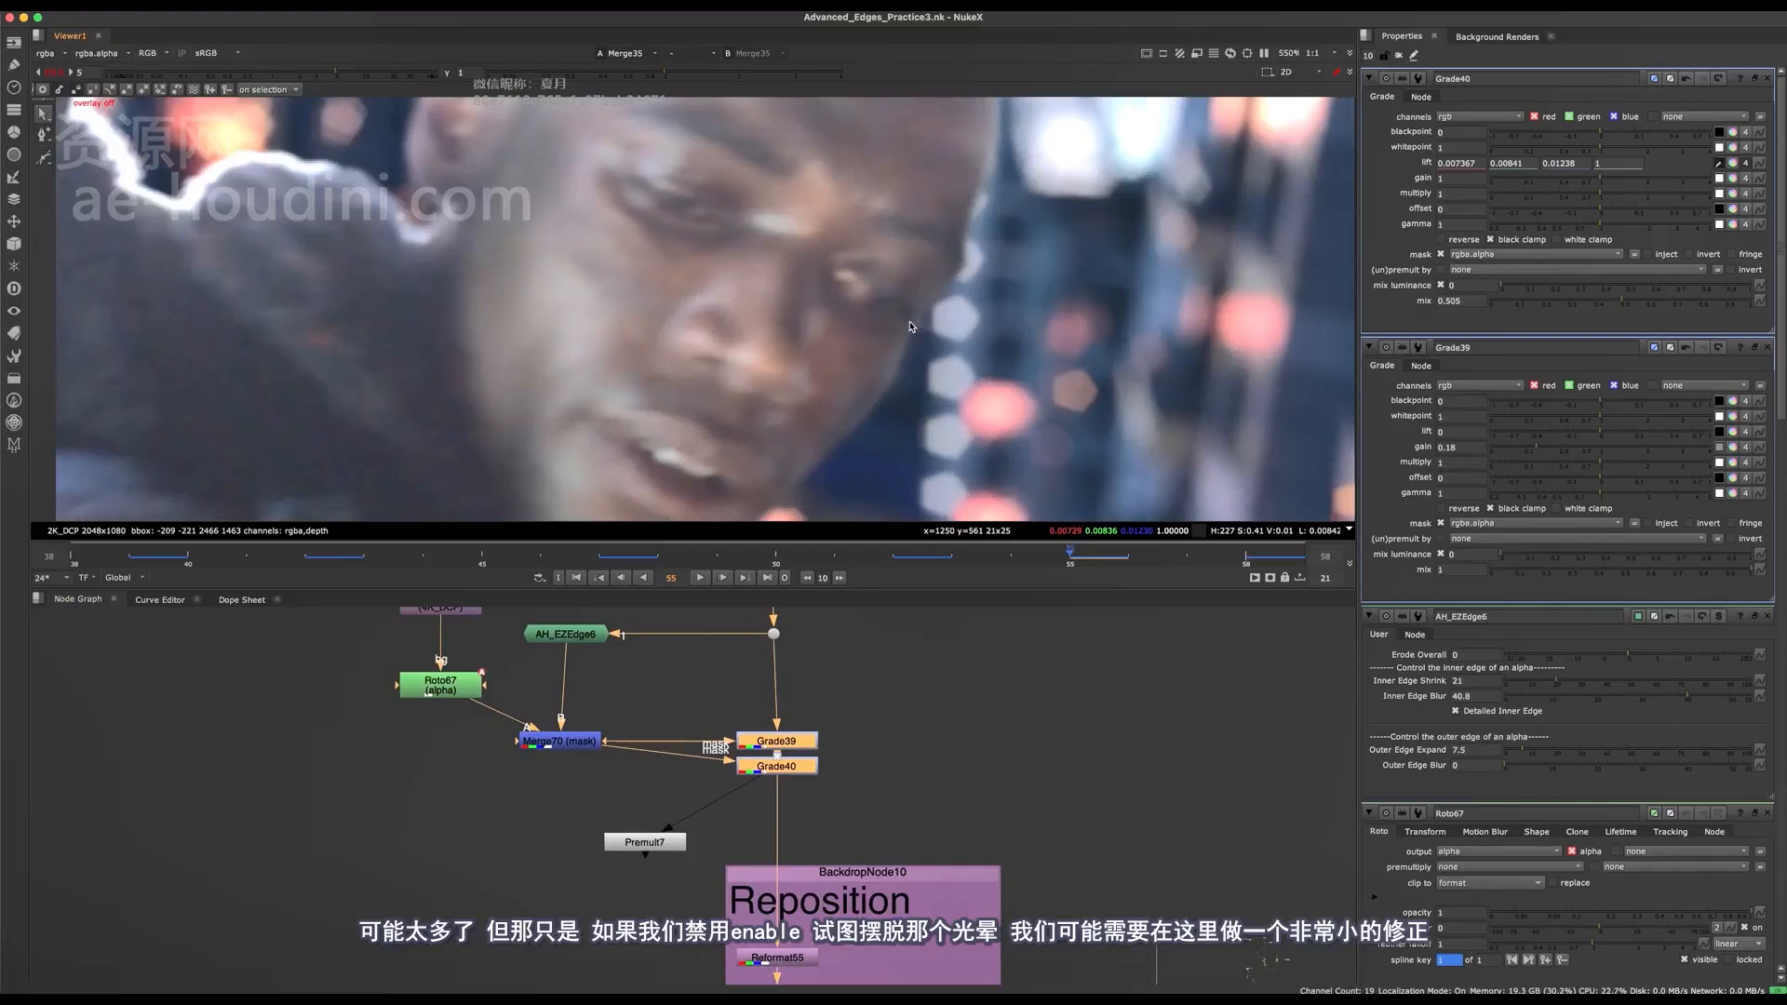
scroll(910, 328, "down", 4)
scroll(903, 345, "up", 5)
key("d")
key("d")
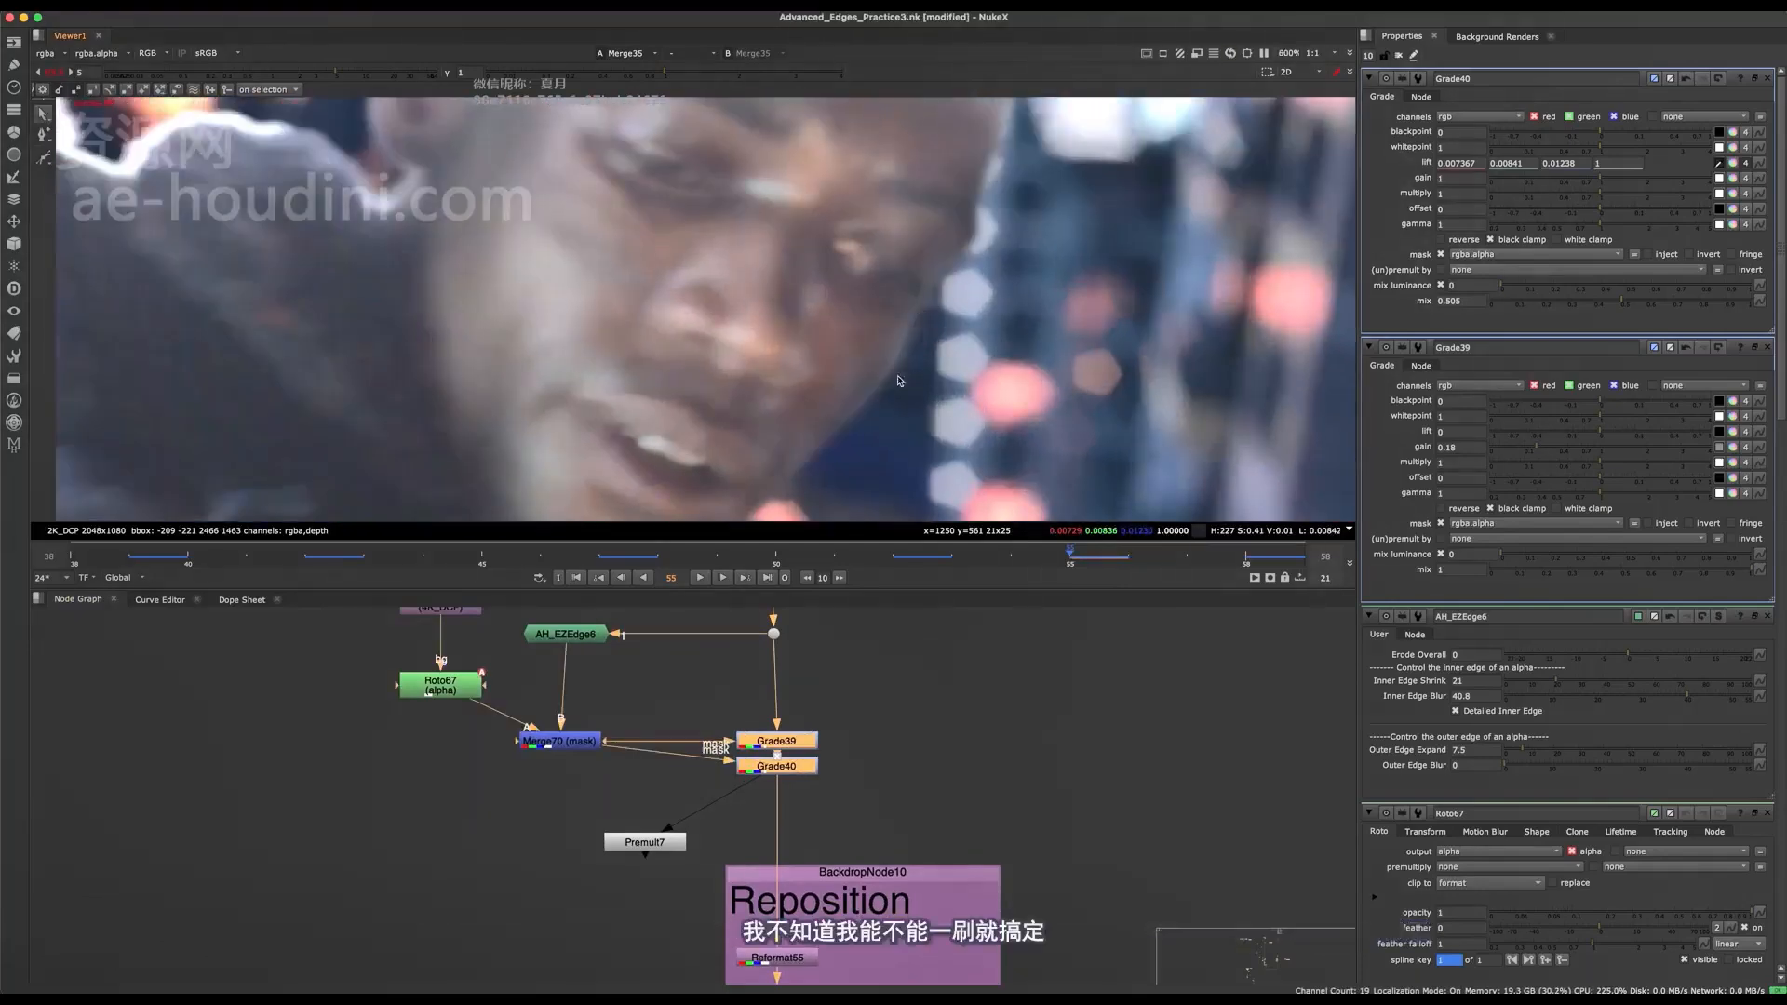
scroll(899, 381, "down", 4)
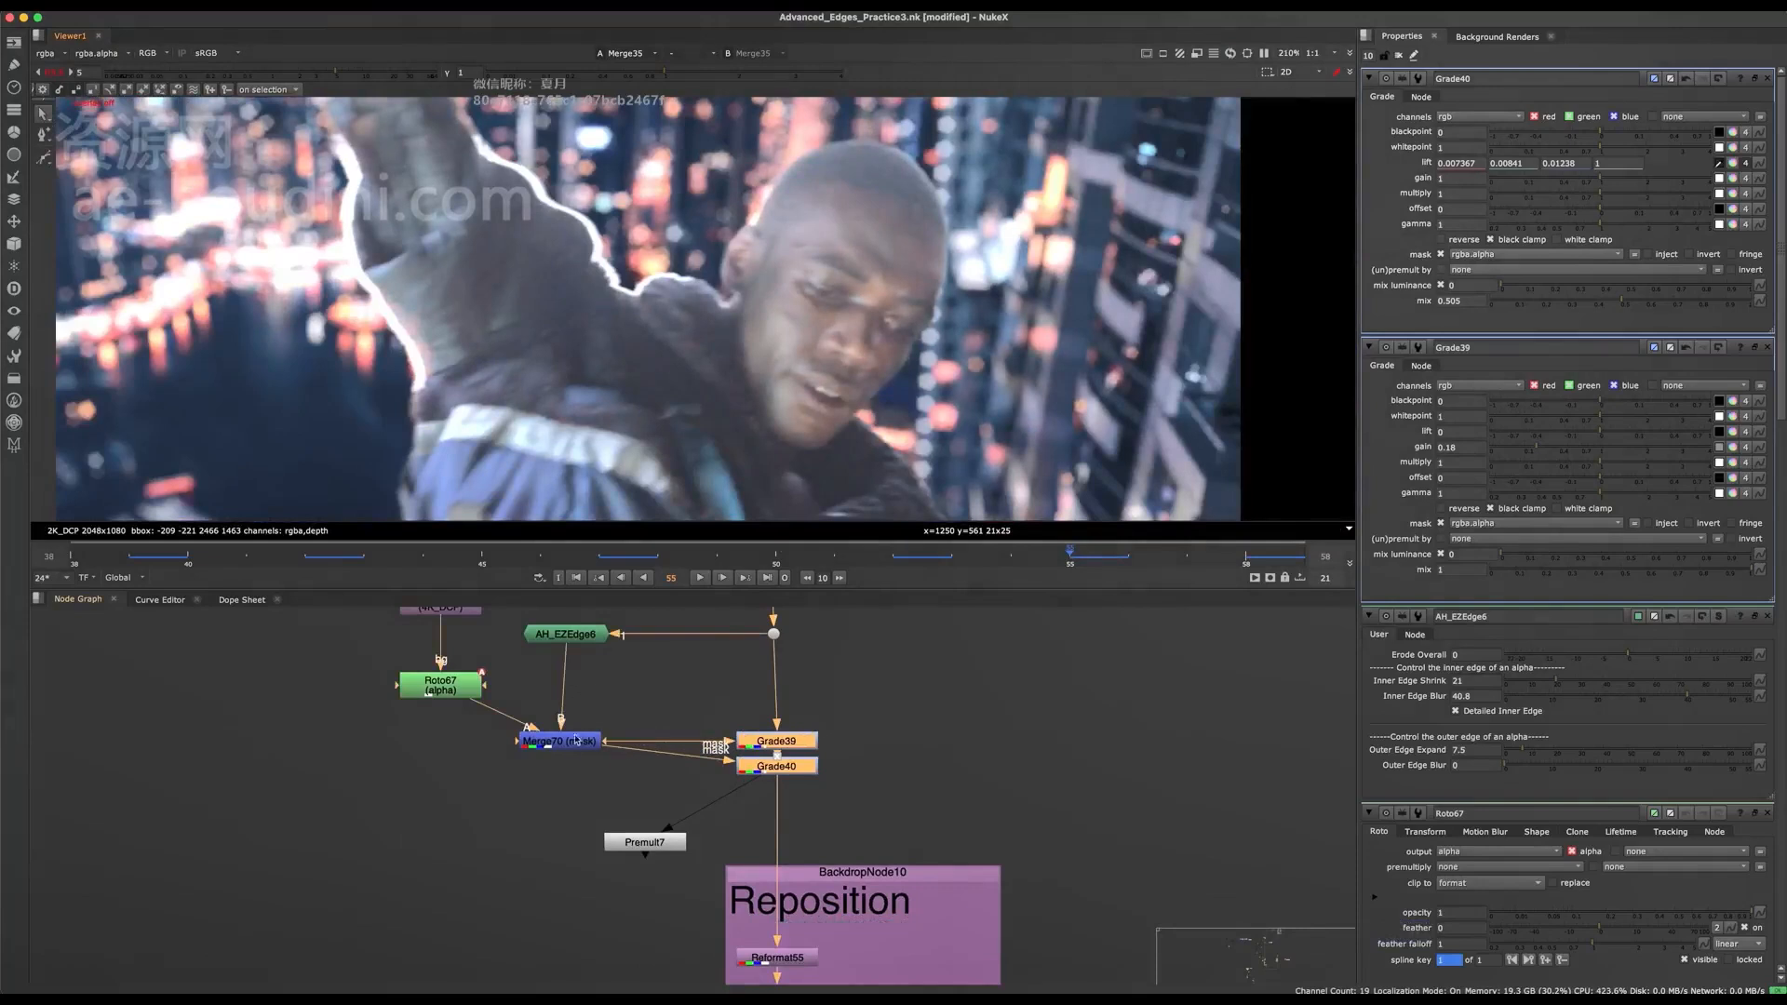
Open Roto67 and reshape its Bezier at the outer point beside the character's temple.
middle_click_drag(576, 740, 626, 841)
double_click(490, 783)
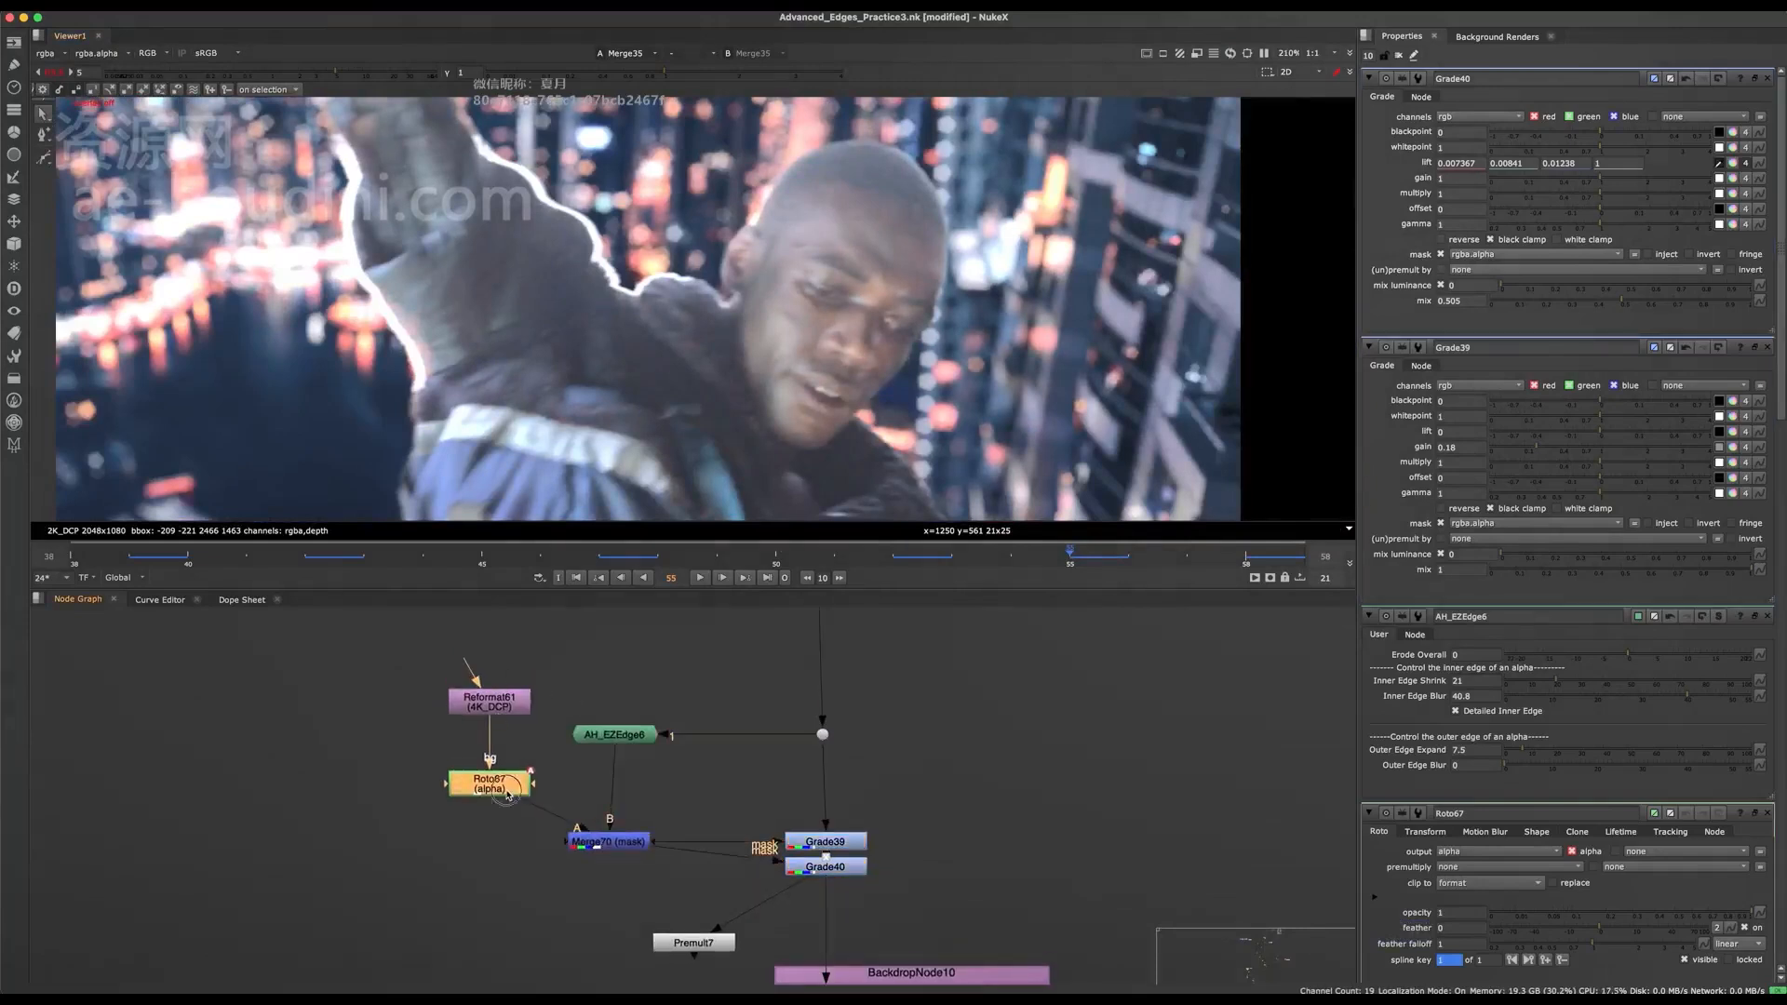
scroll(916, 324, "up", 2)
left_click_drag(1006, 282, 1093, 195, "super")
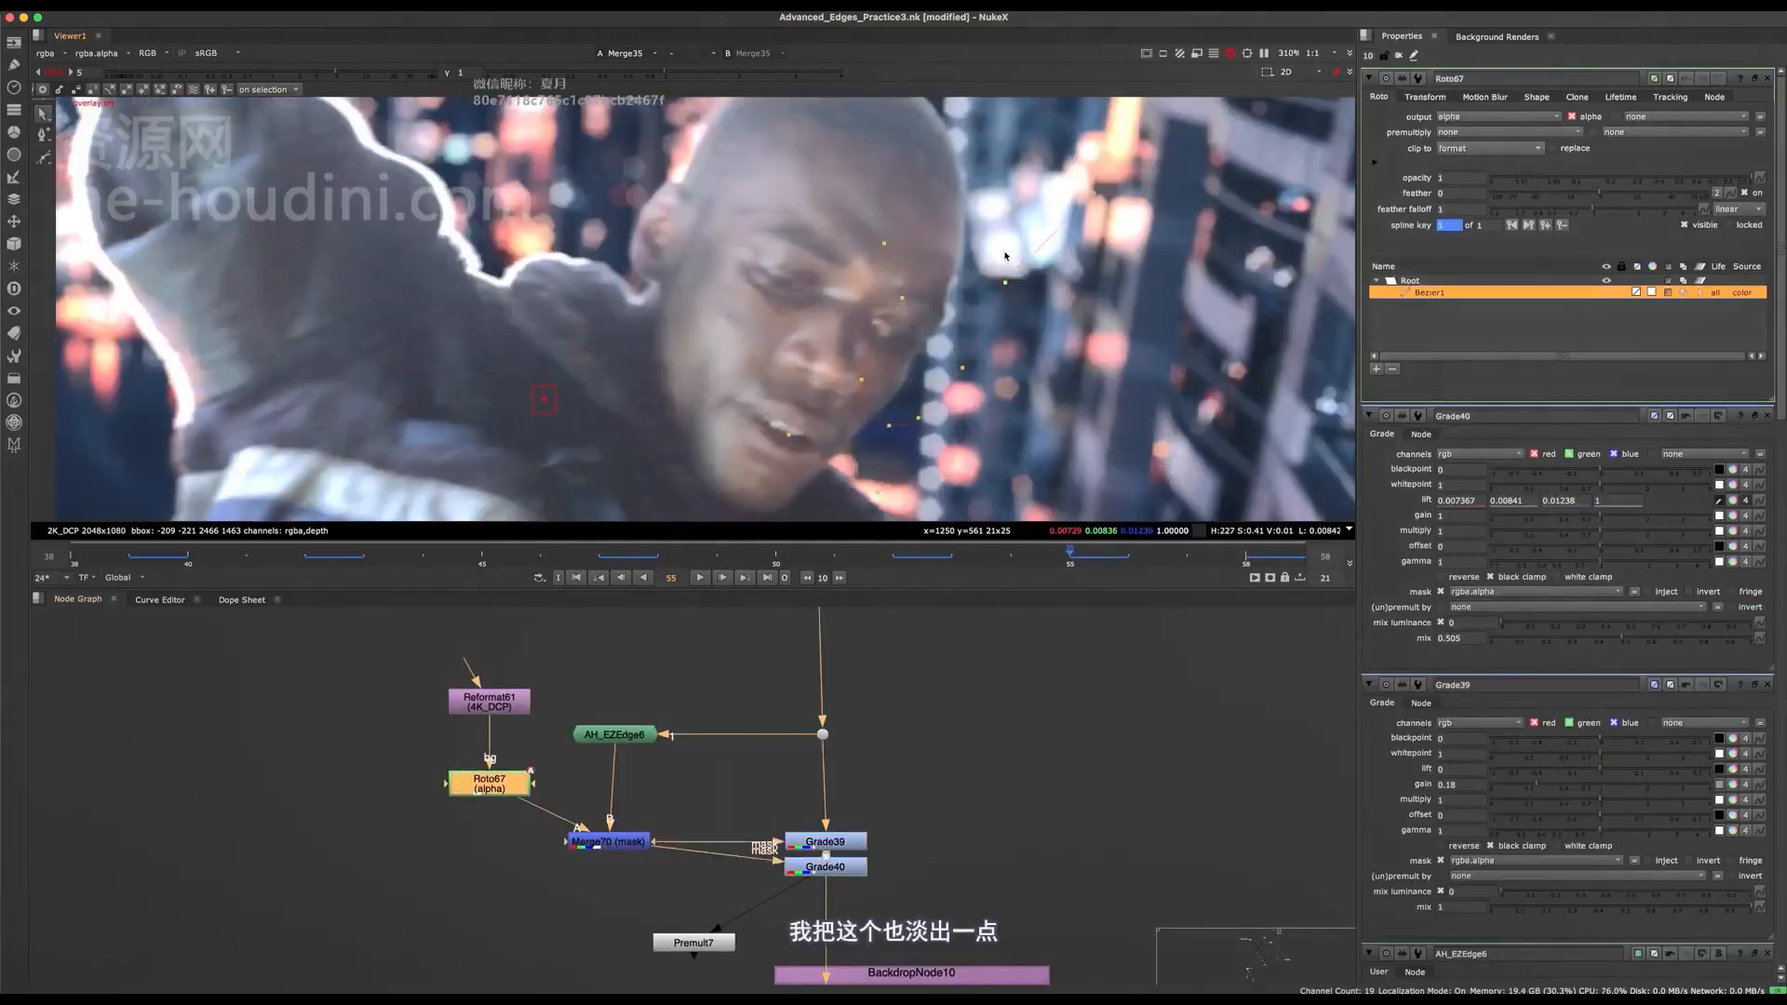
middle_click_drag(946, 259, 944, 328)
left_click(944, 328, "super")
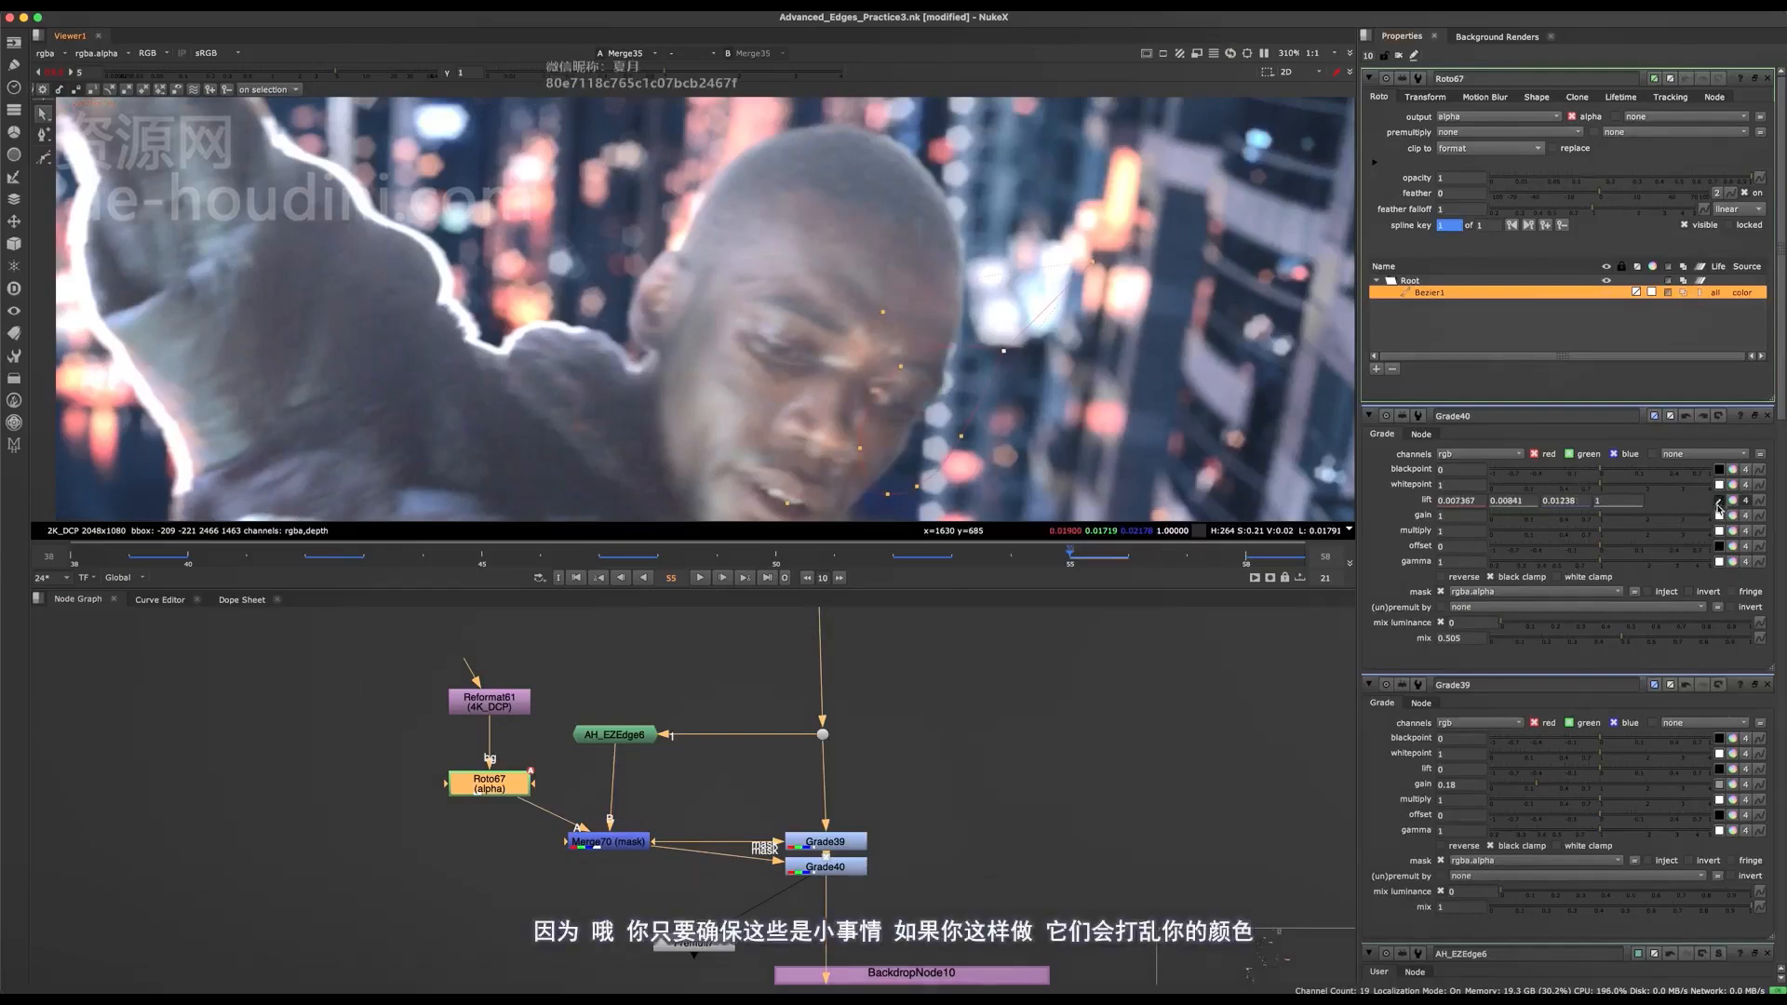
Close the properties of the other open nodes, keeping only Roto67's.
left_click(1768, 416)
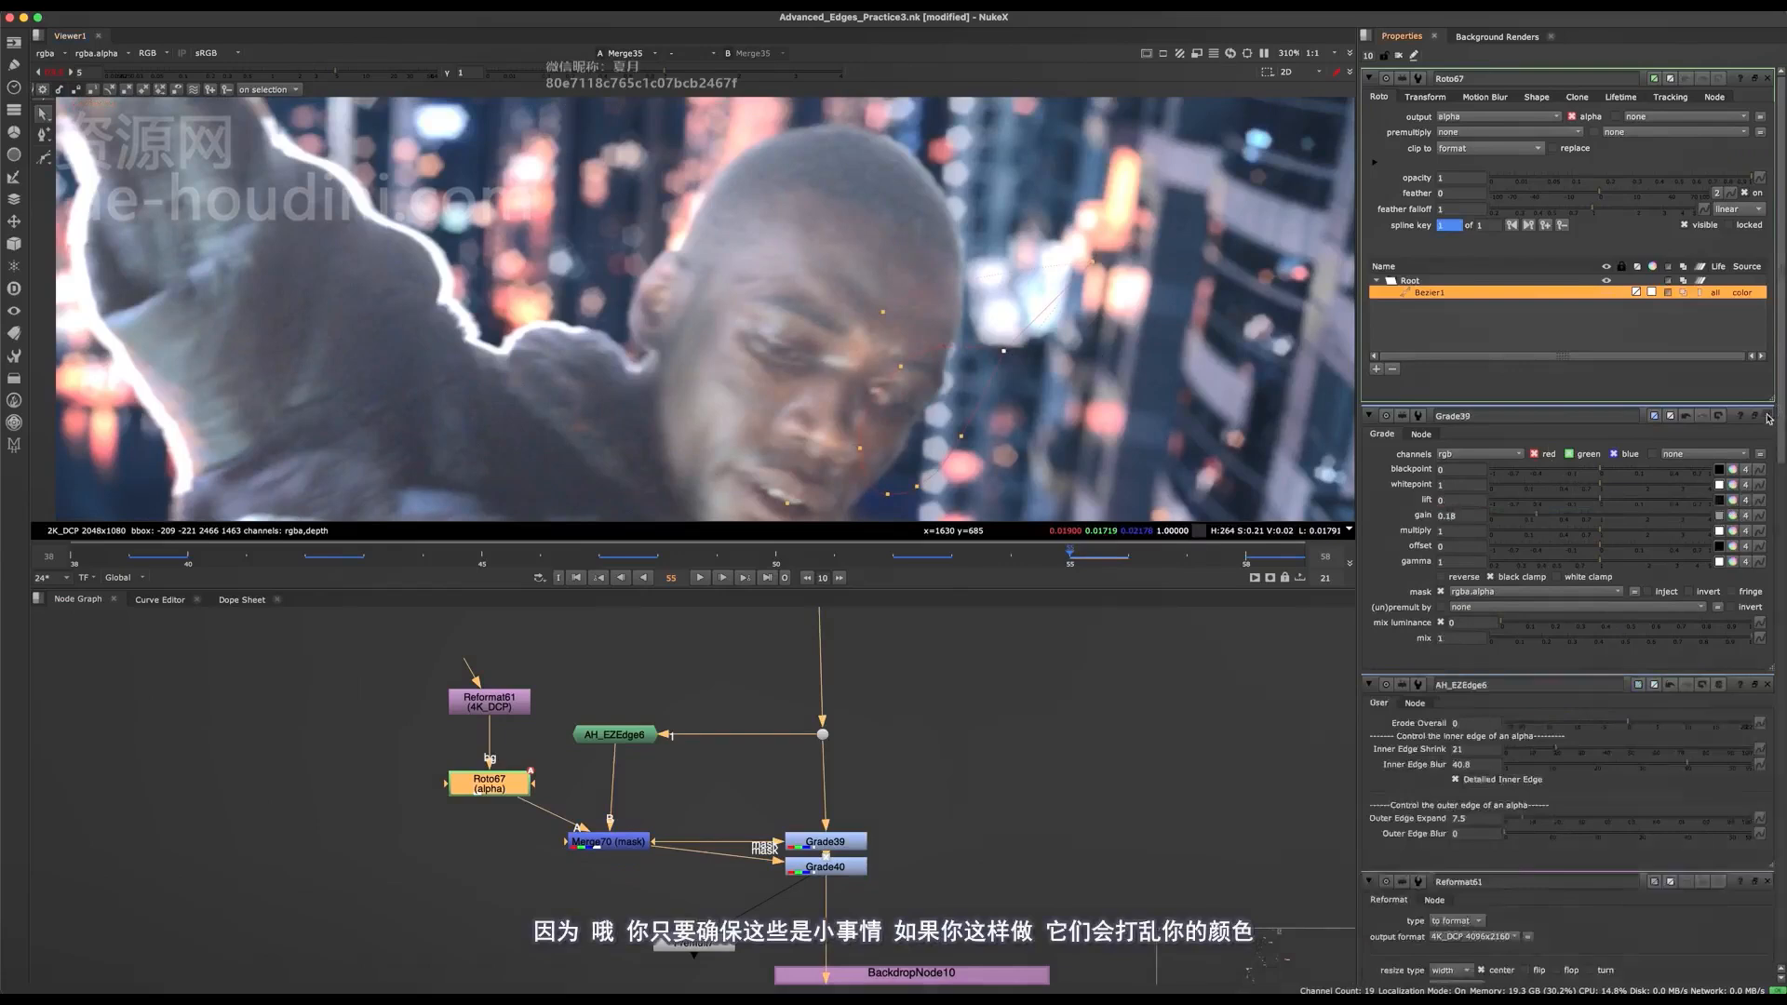
left_click(1768, 416)
left_click(1768, 416)
left_click(1768, 416)
left_click(1767, 416)
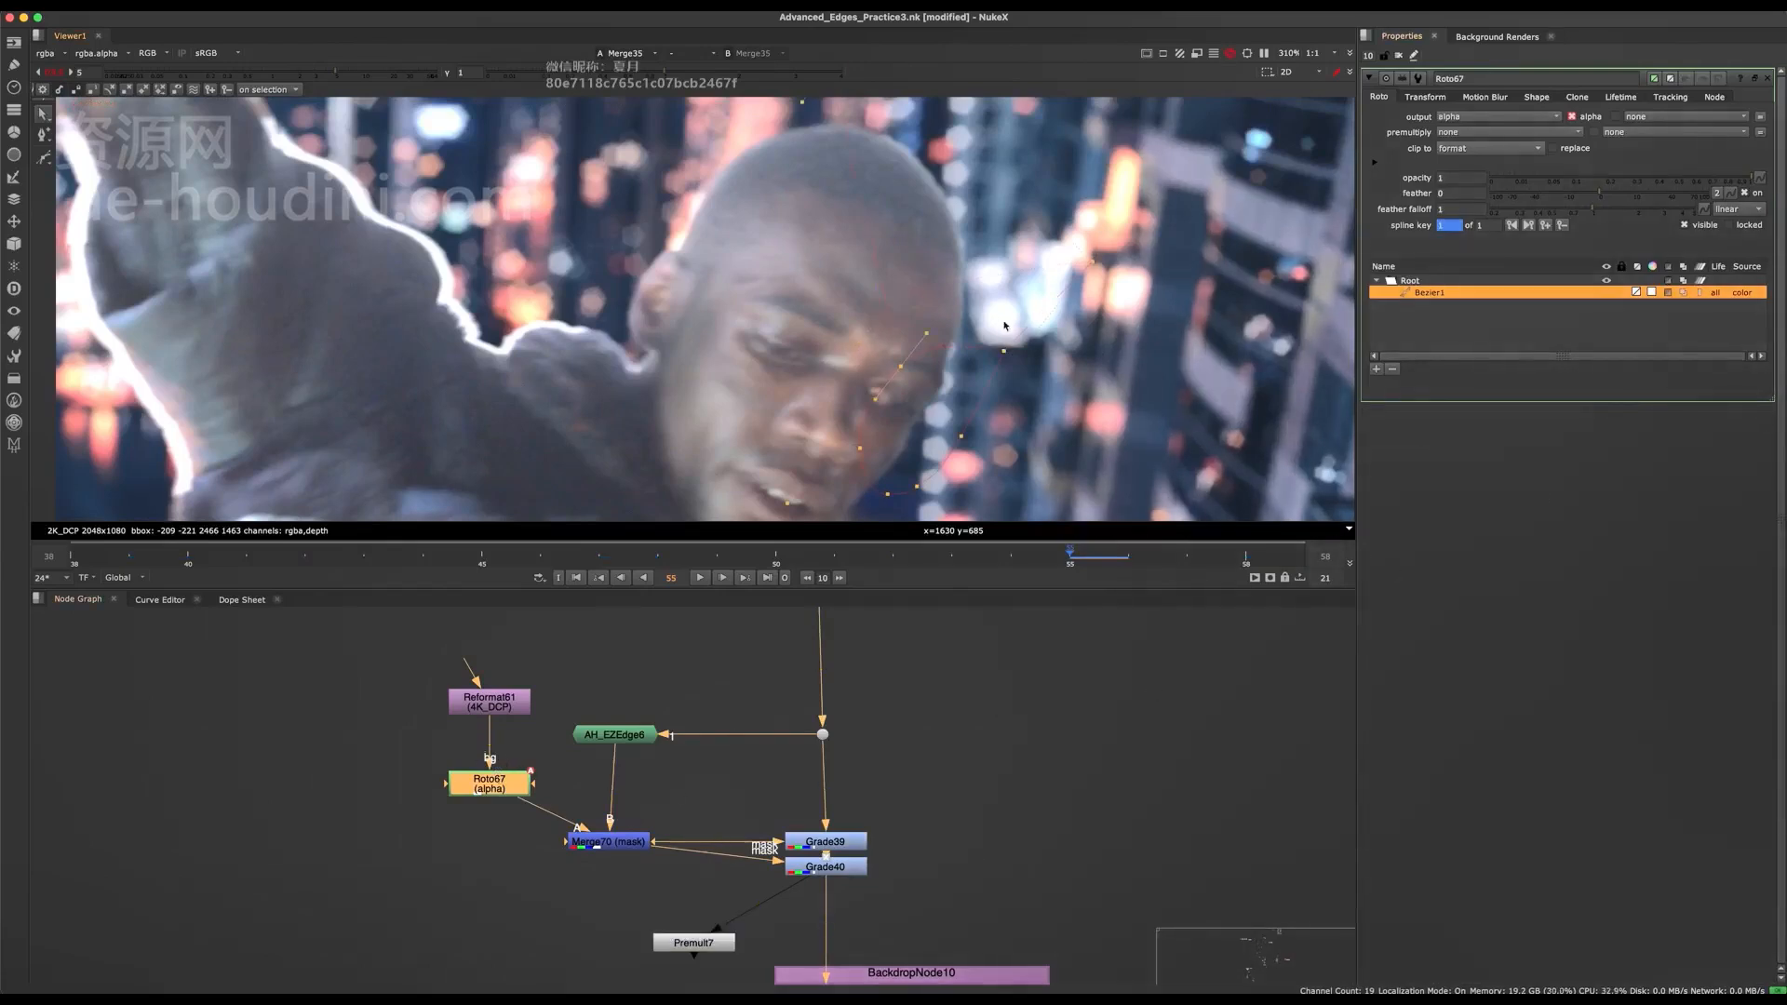
Move Roto67's upper inner point onto the forehead, checking the face edge with the overlay hidden.
key("o")
key("o")
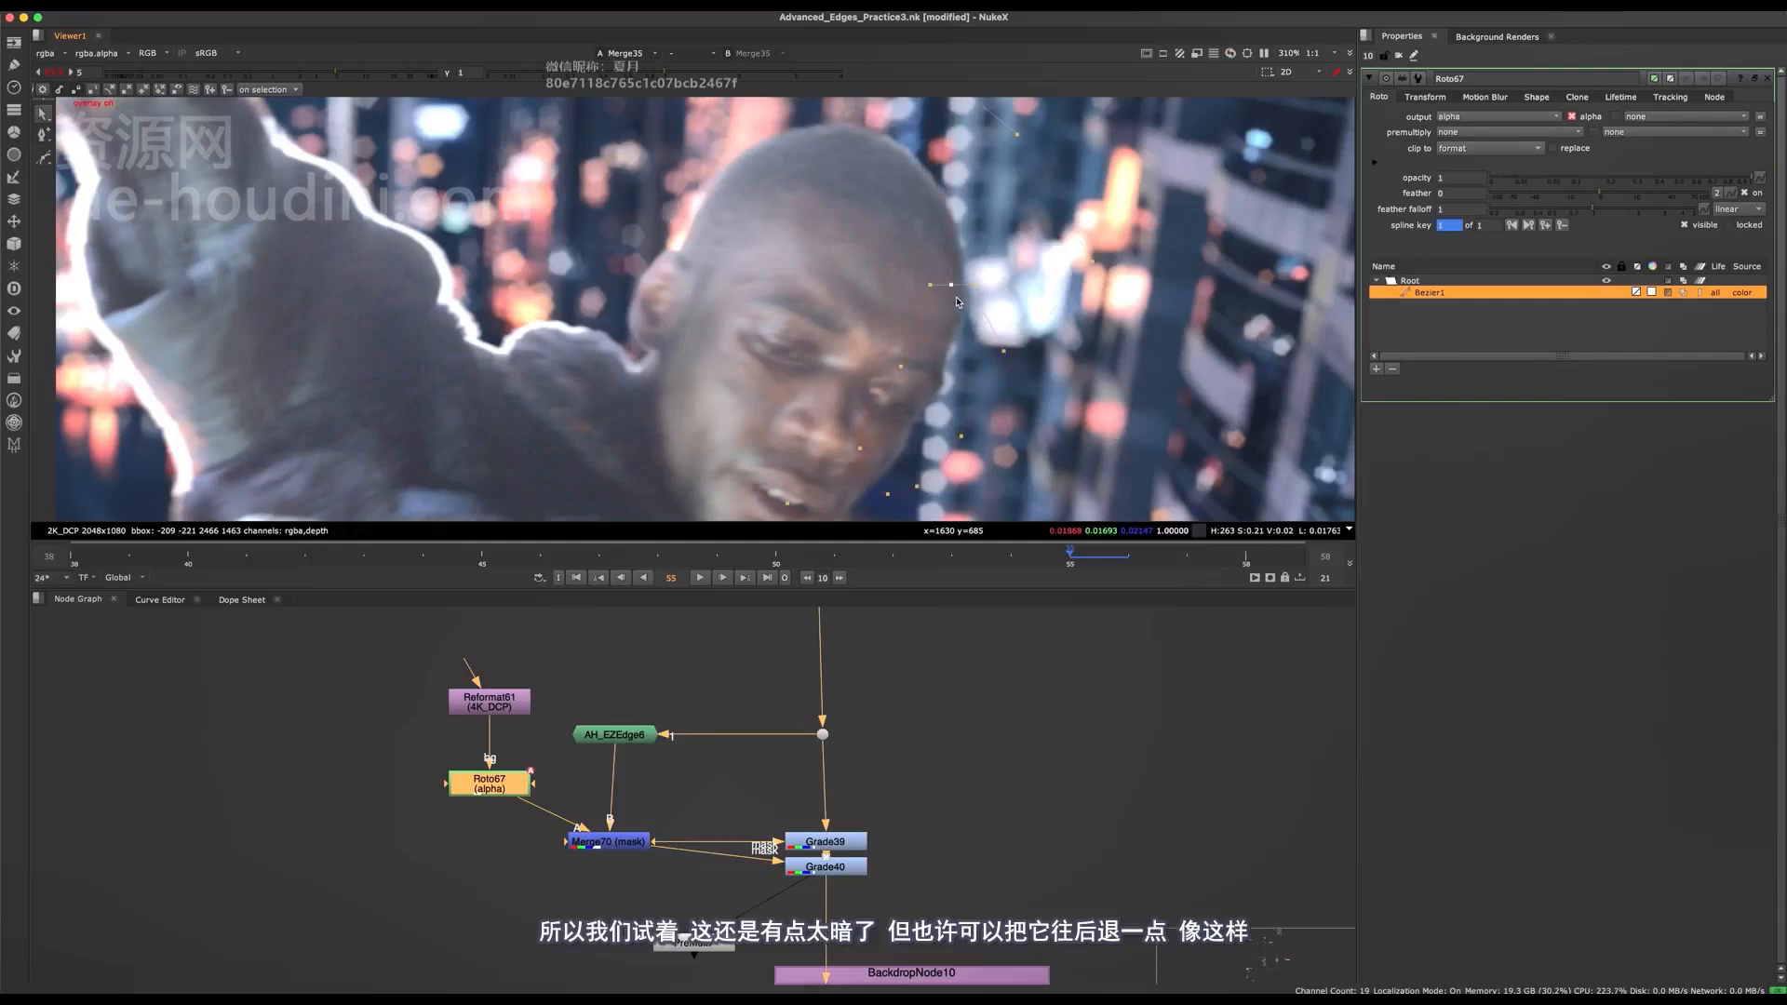
key("o")
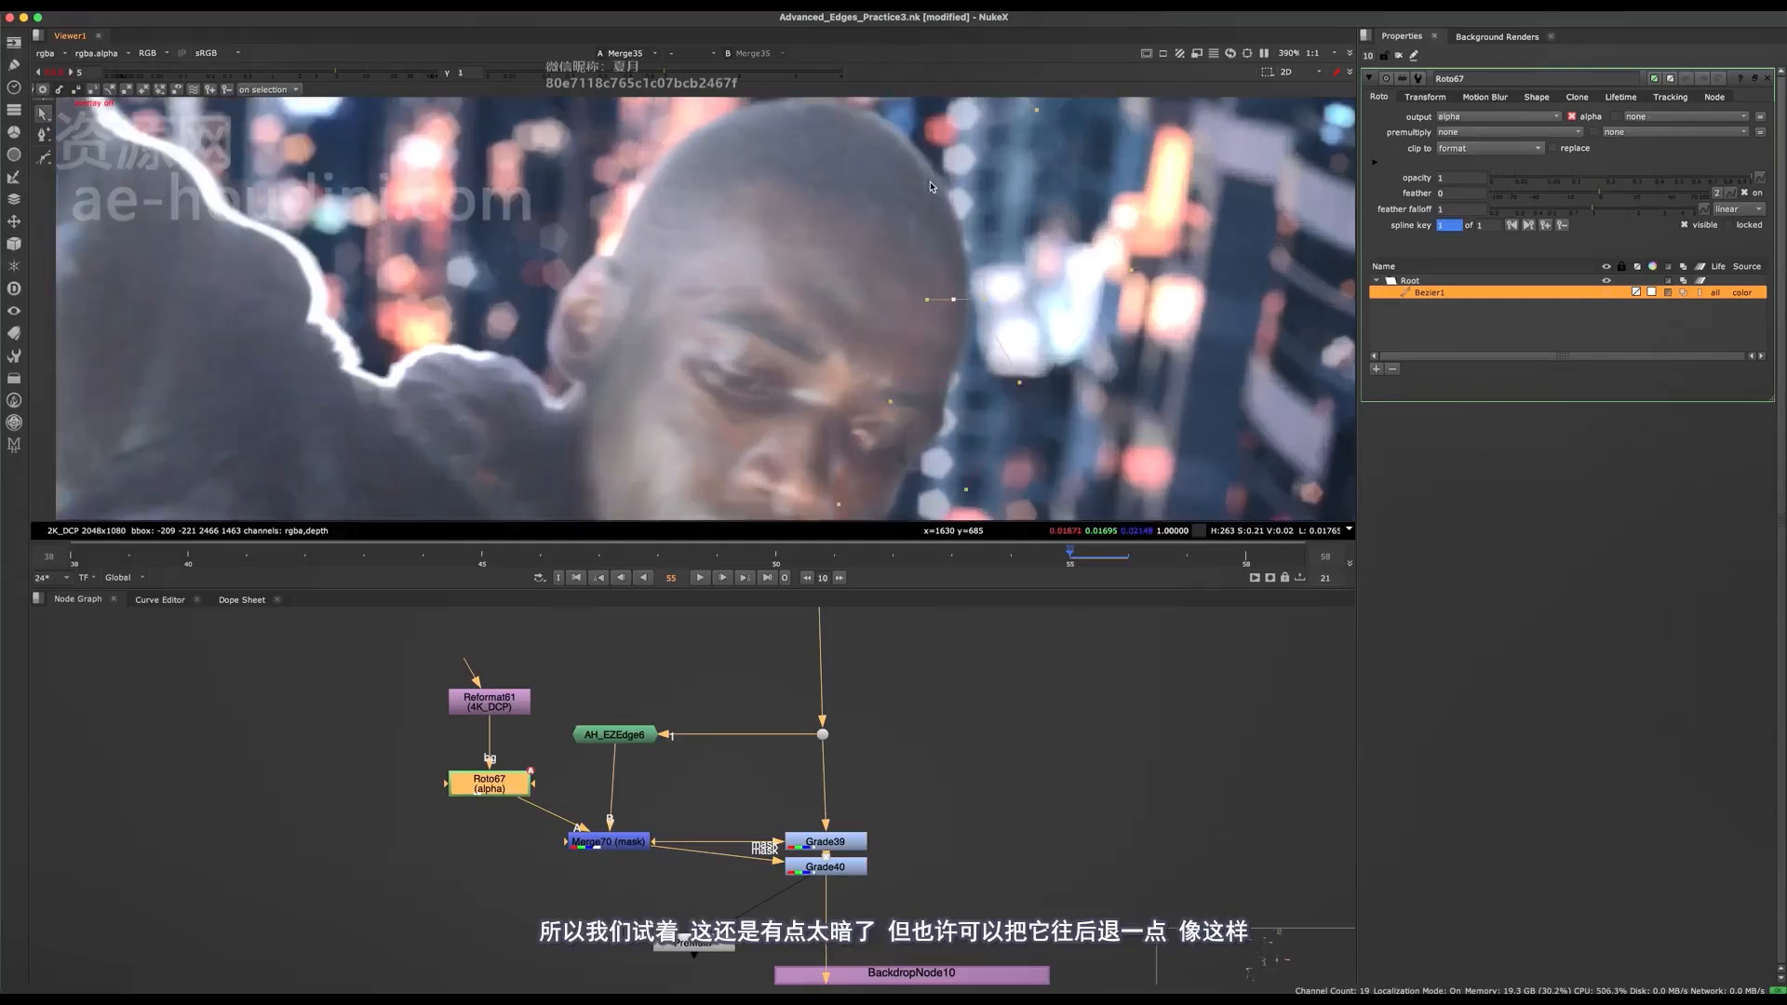
scroll(936, 351, "down", 1)
left_click_drag(907, 375, 840, 247)
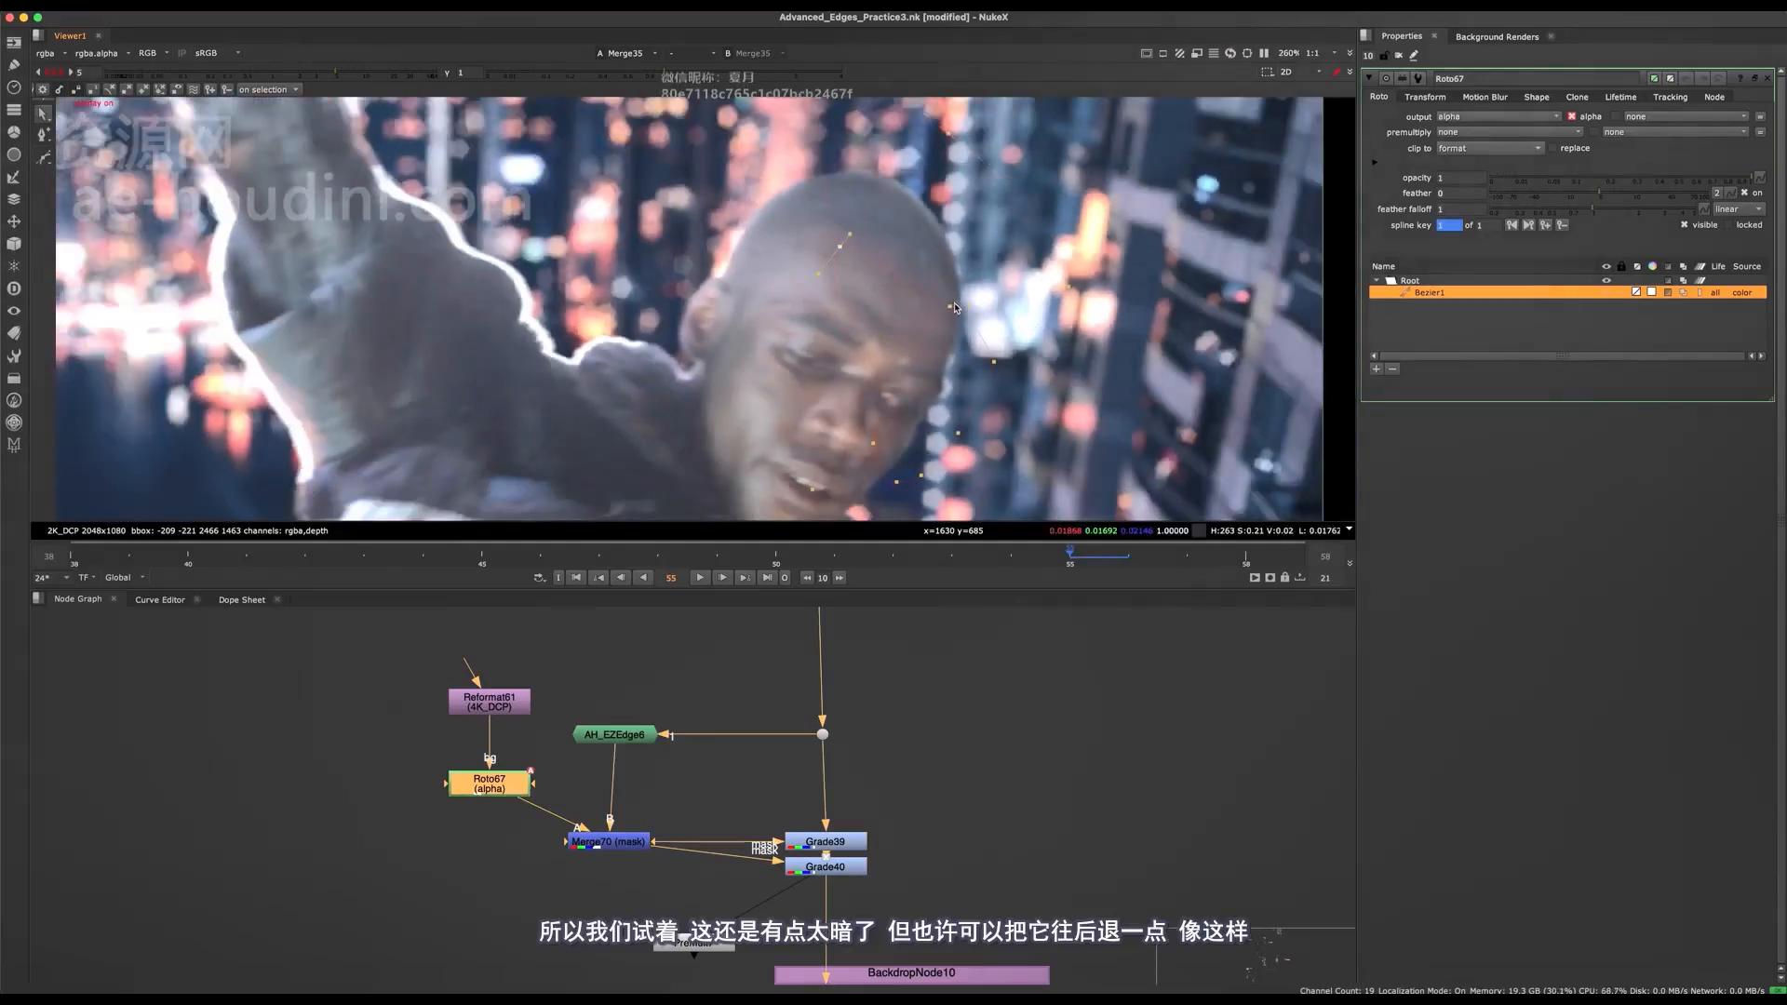
key("o")
Open Grade40 and Grade39 and raise Grade39's gain to 0.23.
double_click(842, 868)
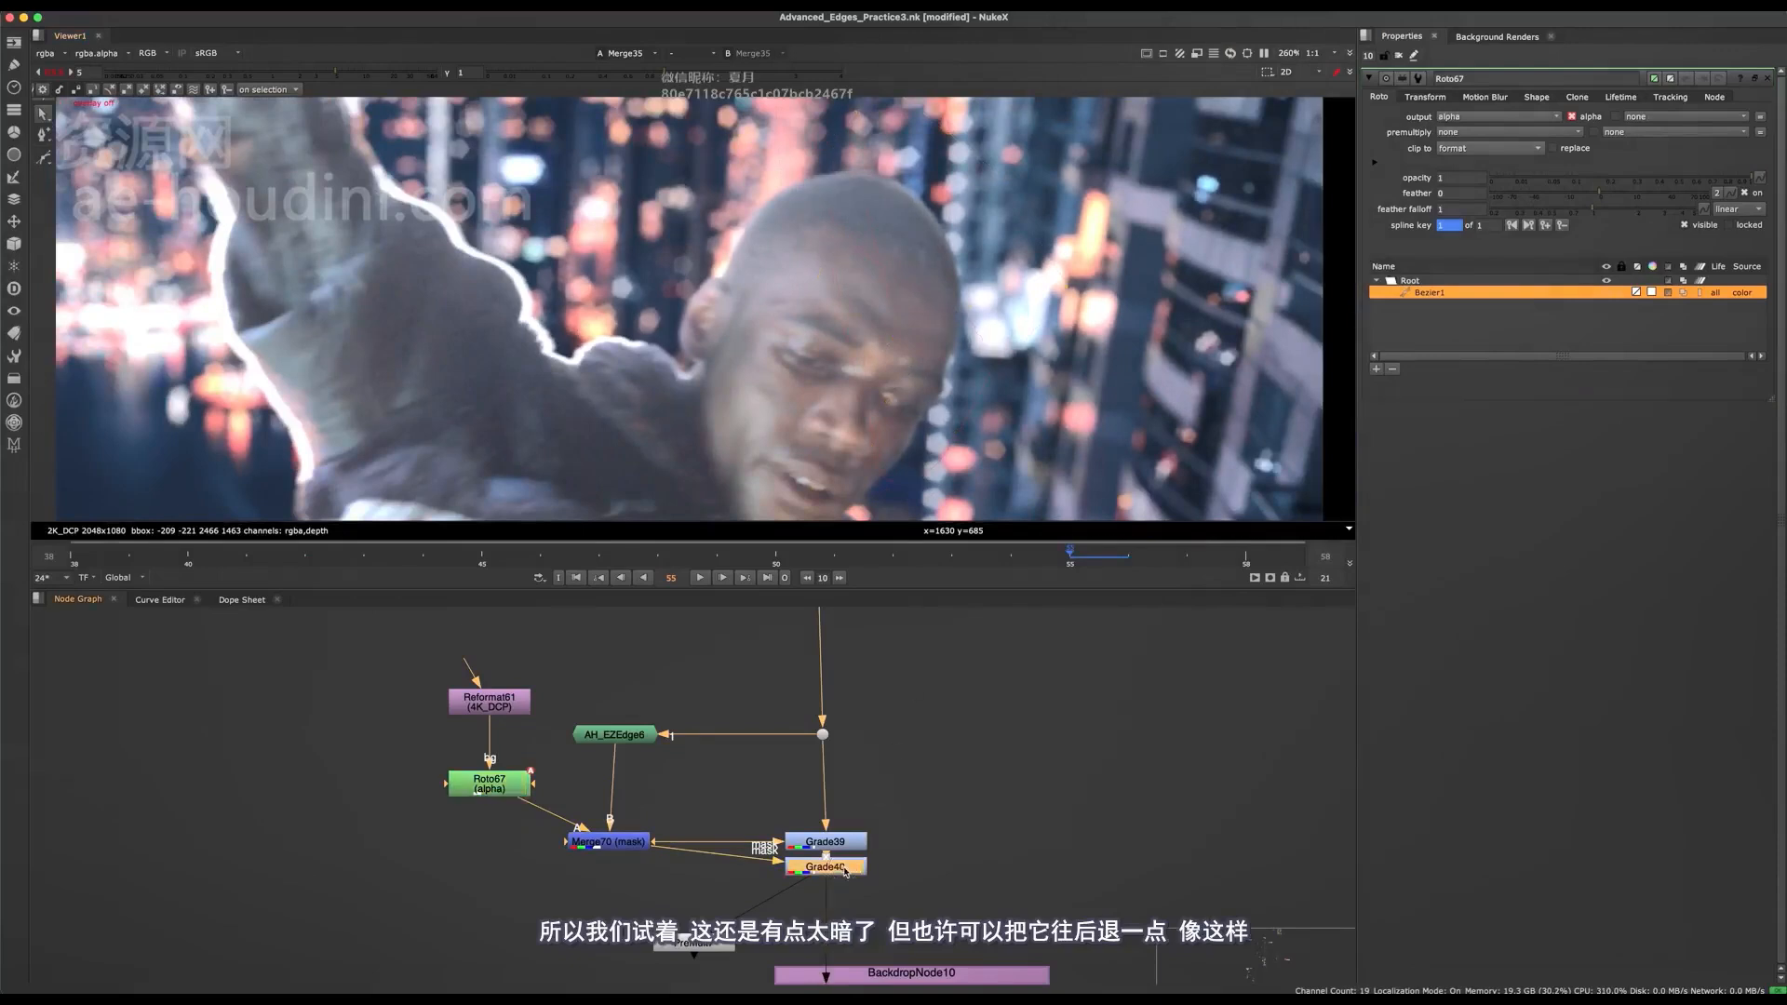
scroll(846, 883, "up", 4)
double_click(845, 807)
left_click(851, 826)
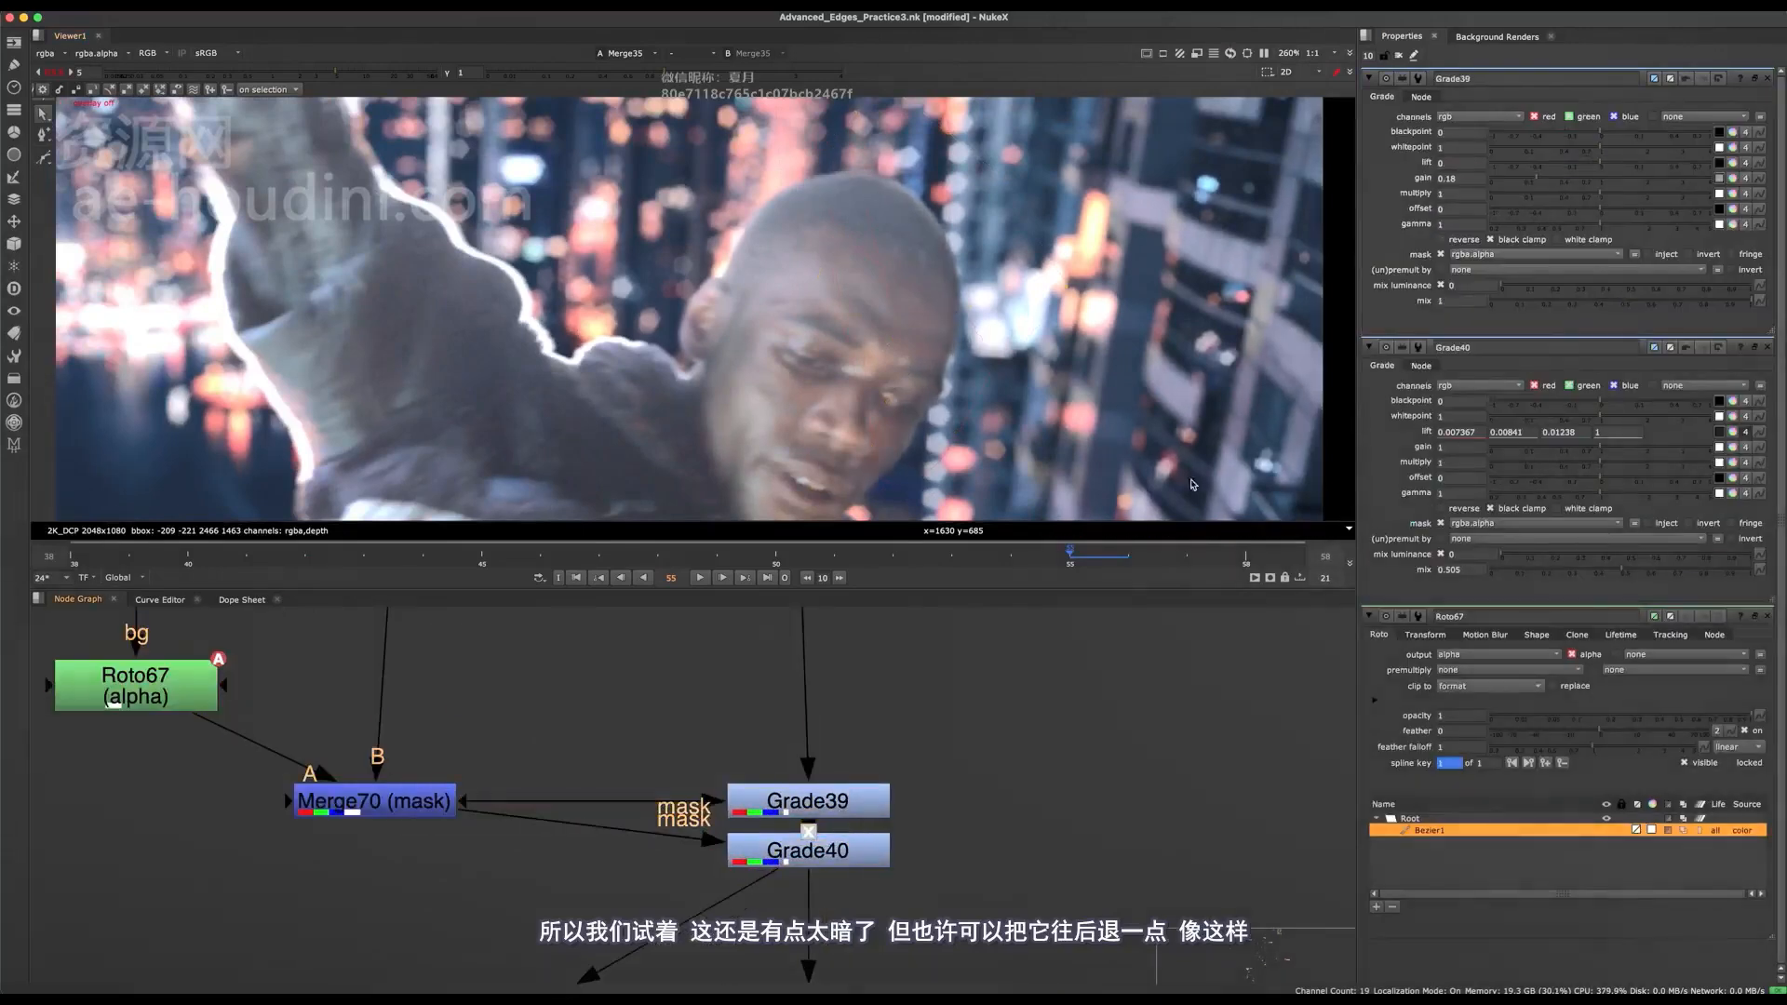
left_click_drag(1538, 181, 1543, 181)
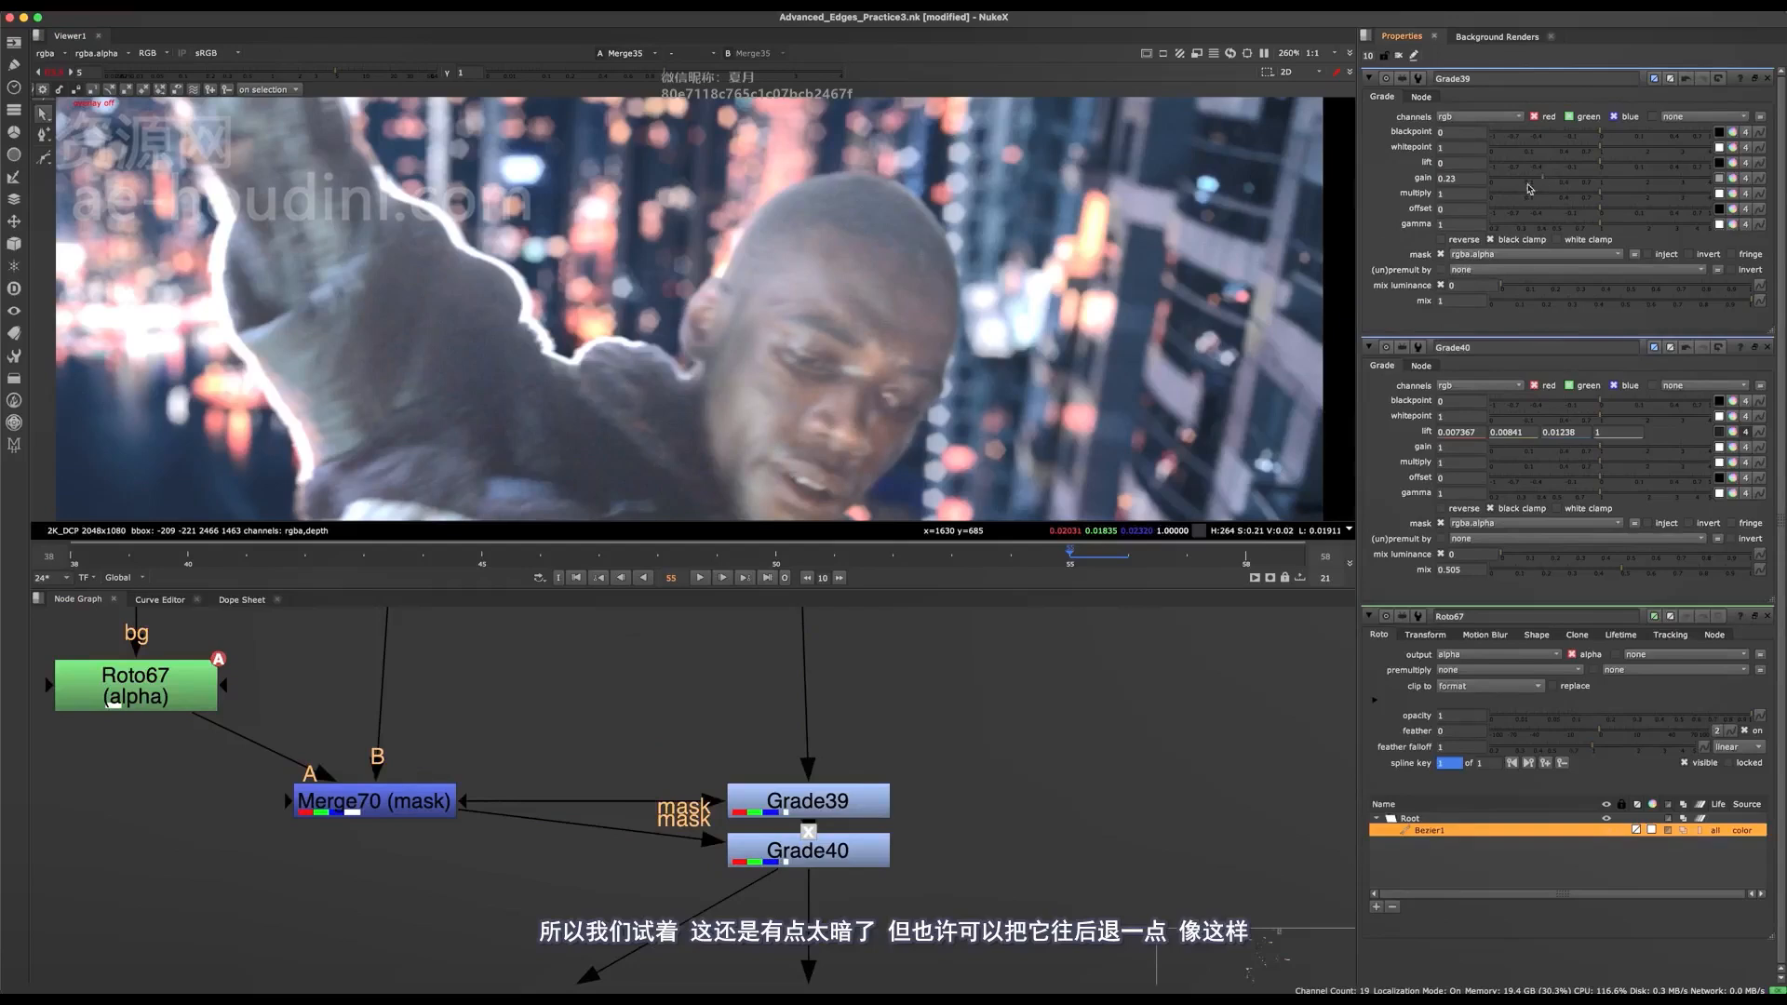
Compare the face edge with Grade39 and Grade40 disabled and enabled, both wide and up close.
scroll(936, 406, "down", 3)
middle_click_drag(853, 793, 843, 727)
left_click_drag(959, 686, 802, 790)
key("d")
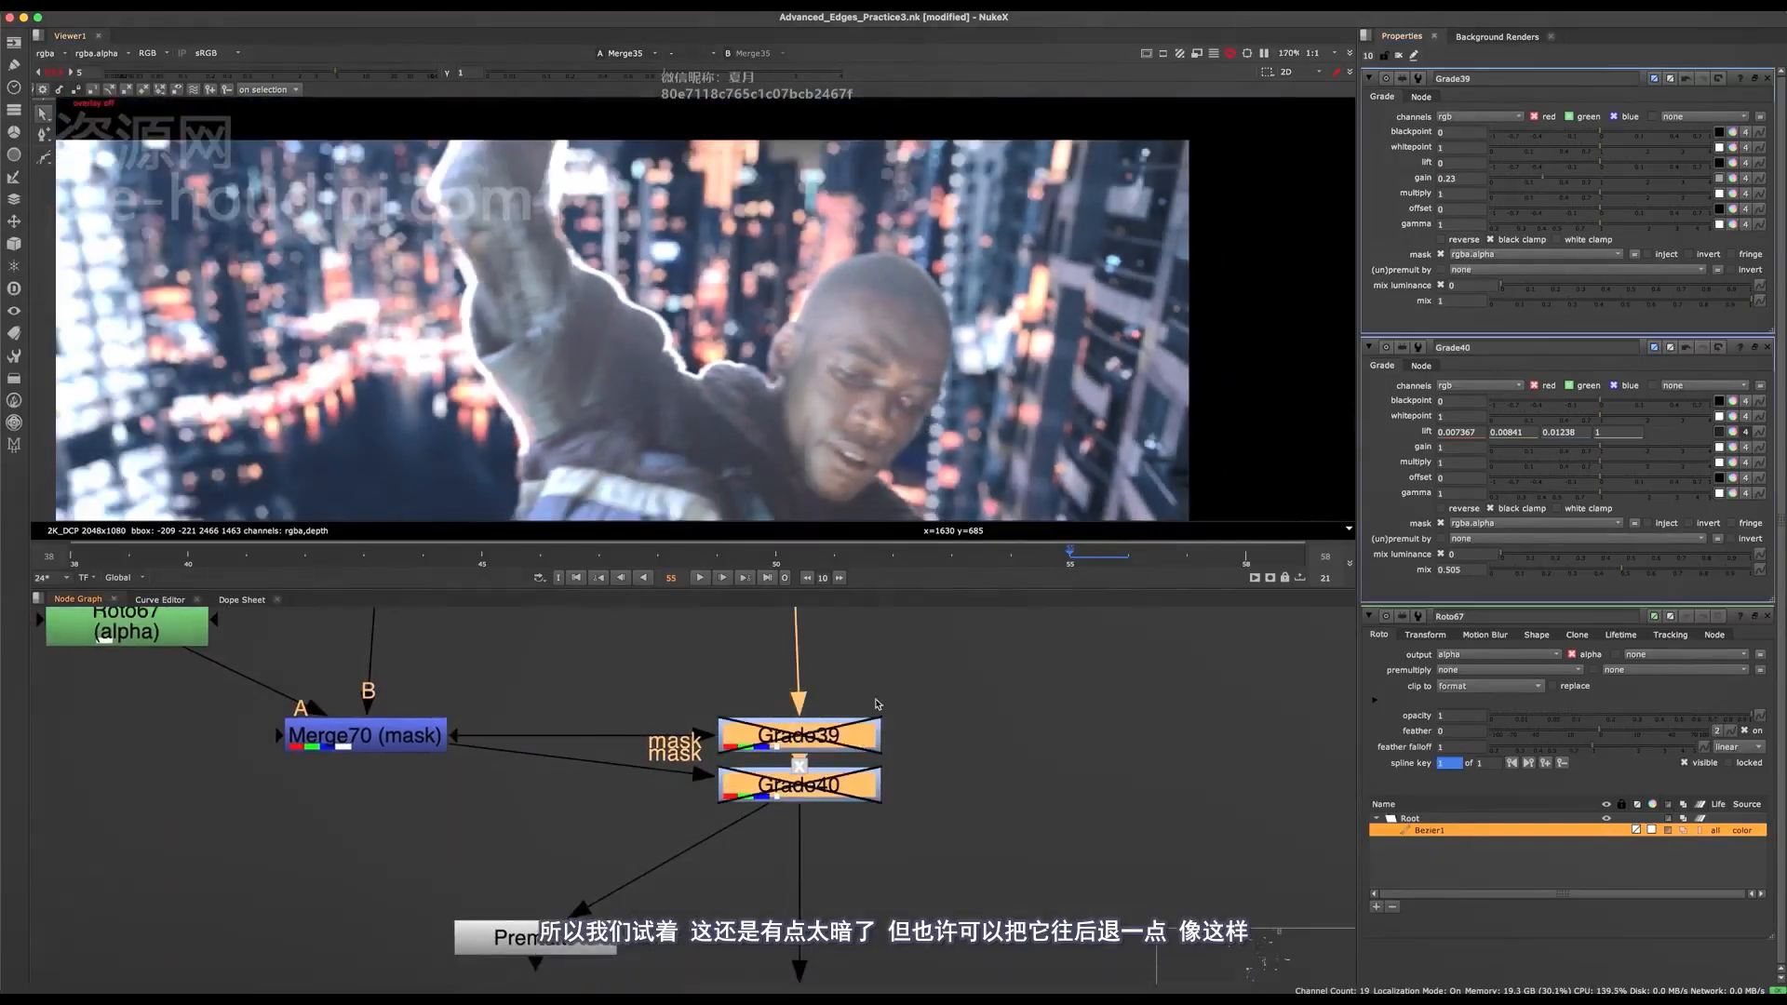
key("d")
scroll(936, 444, "up", 3)
key("d")
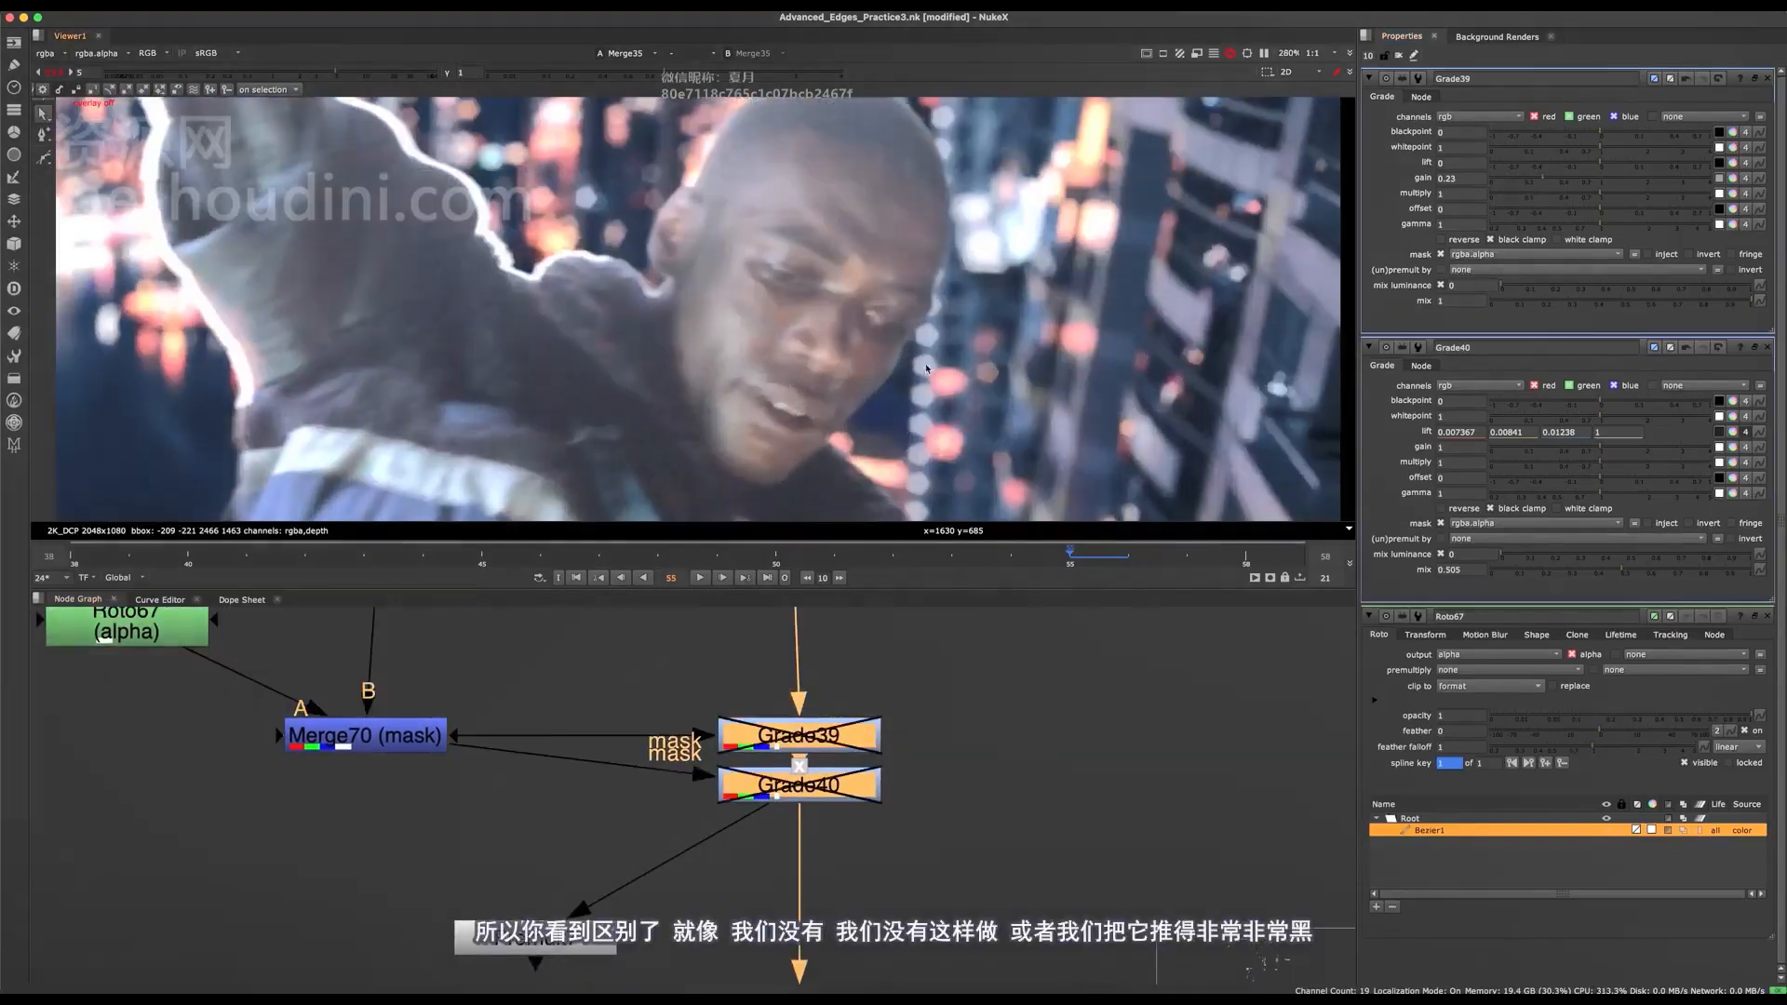
key("d")
Try lowering Grade39's gain far down to darken the face edge strongly.
left_click(932, 699)
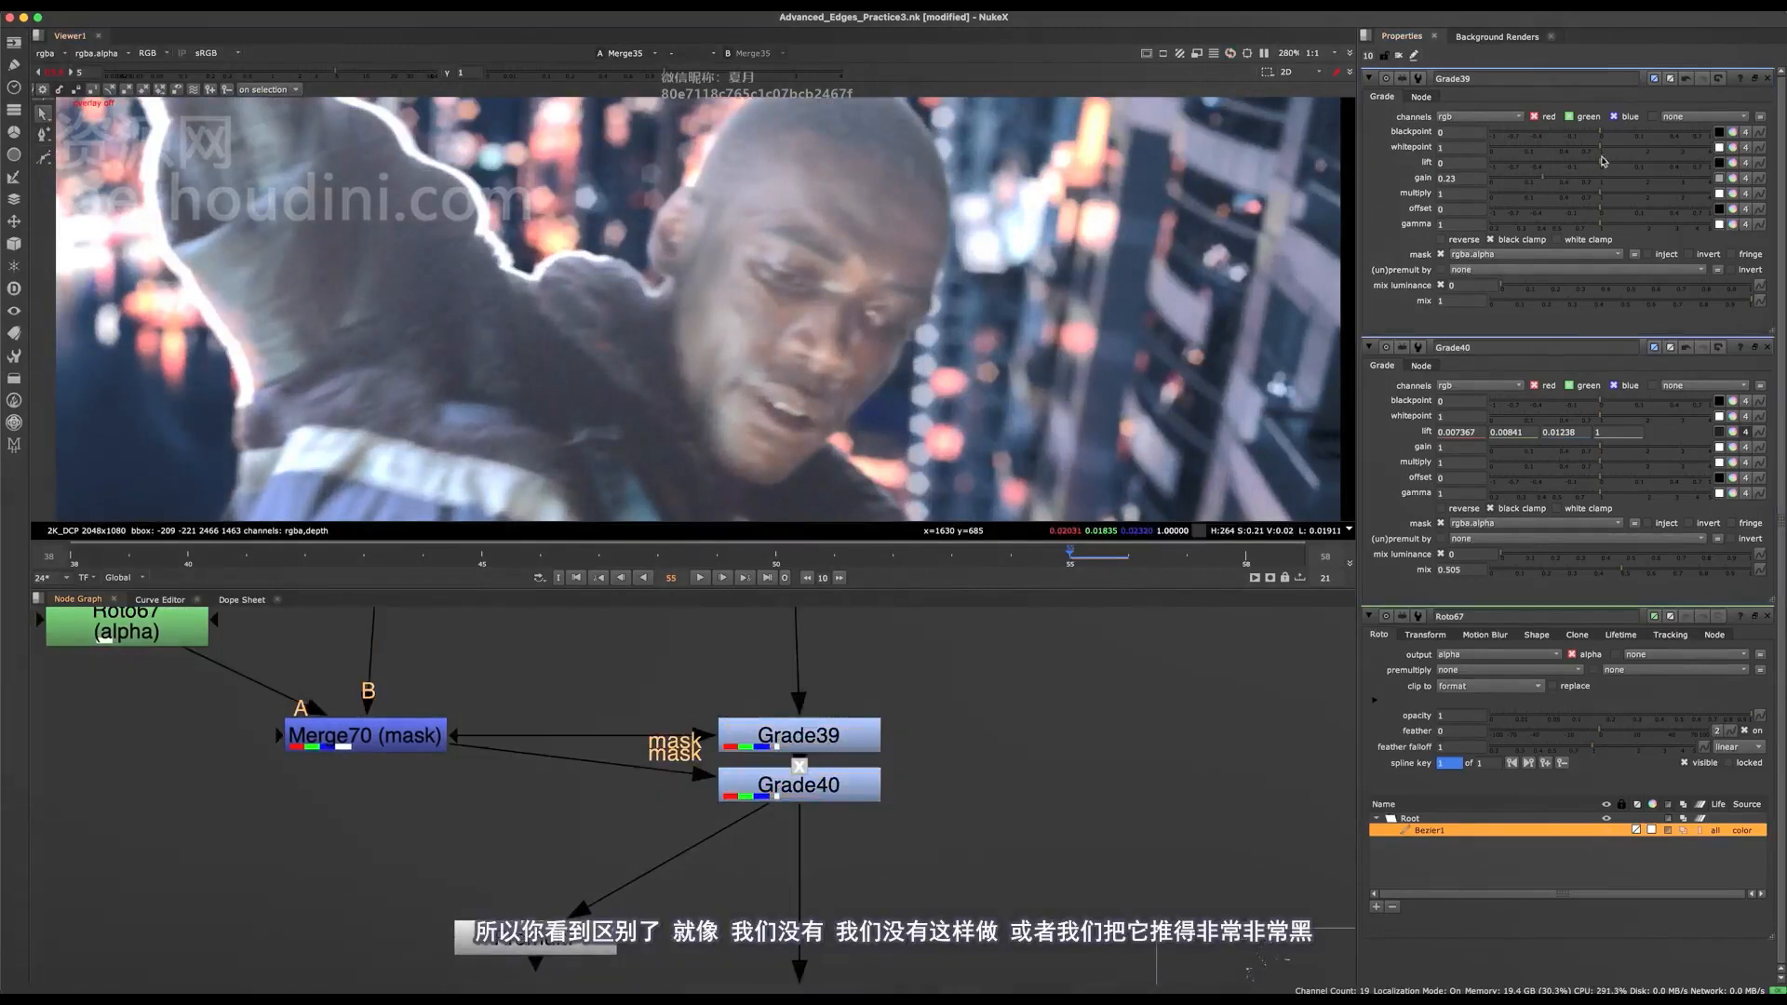
left_click_drag(1535, 187, 1488, 187)
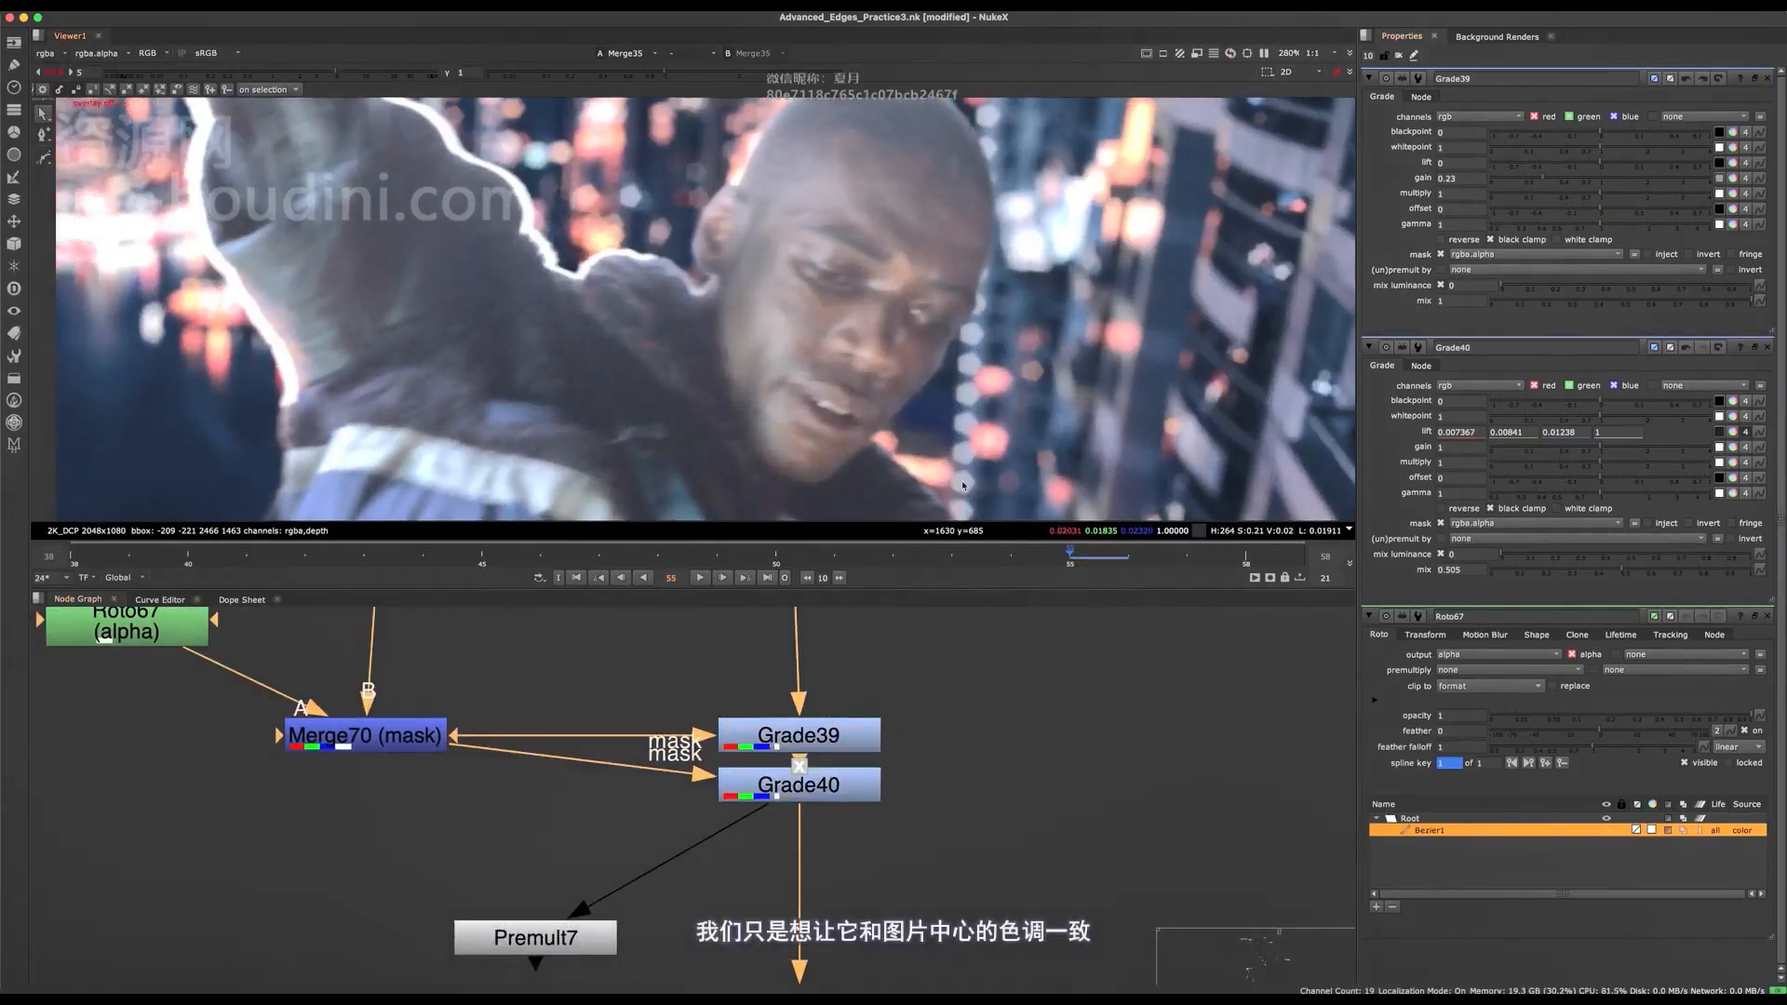
left_click_drag(606, 678, 976, 884)
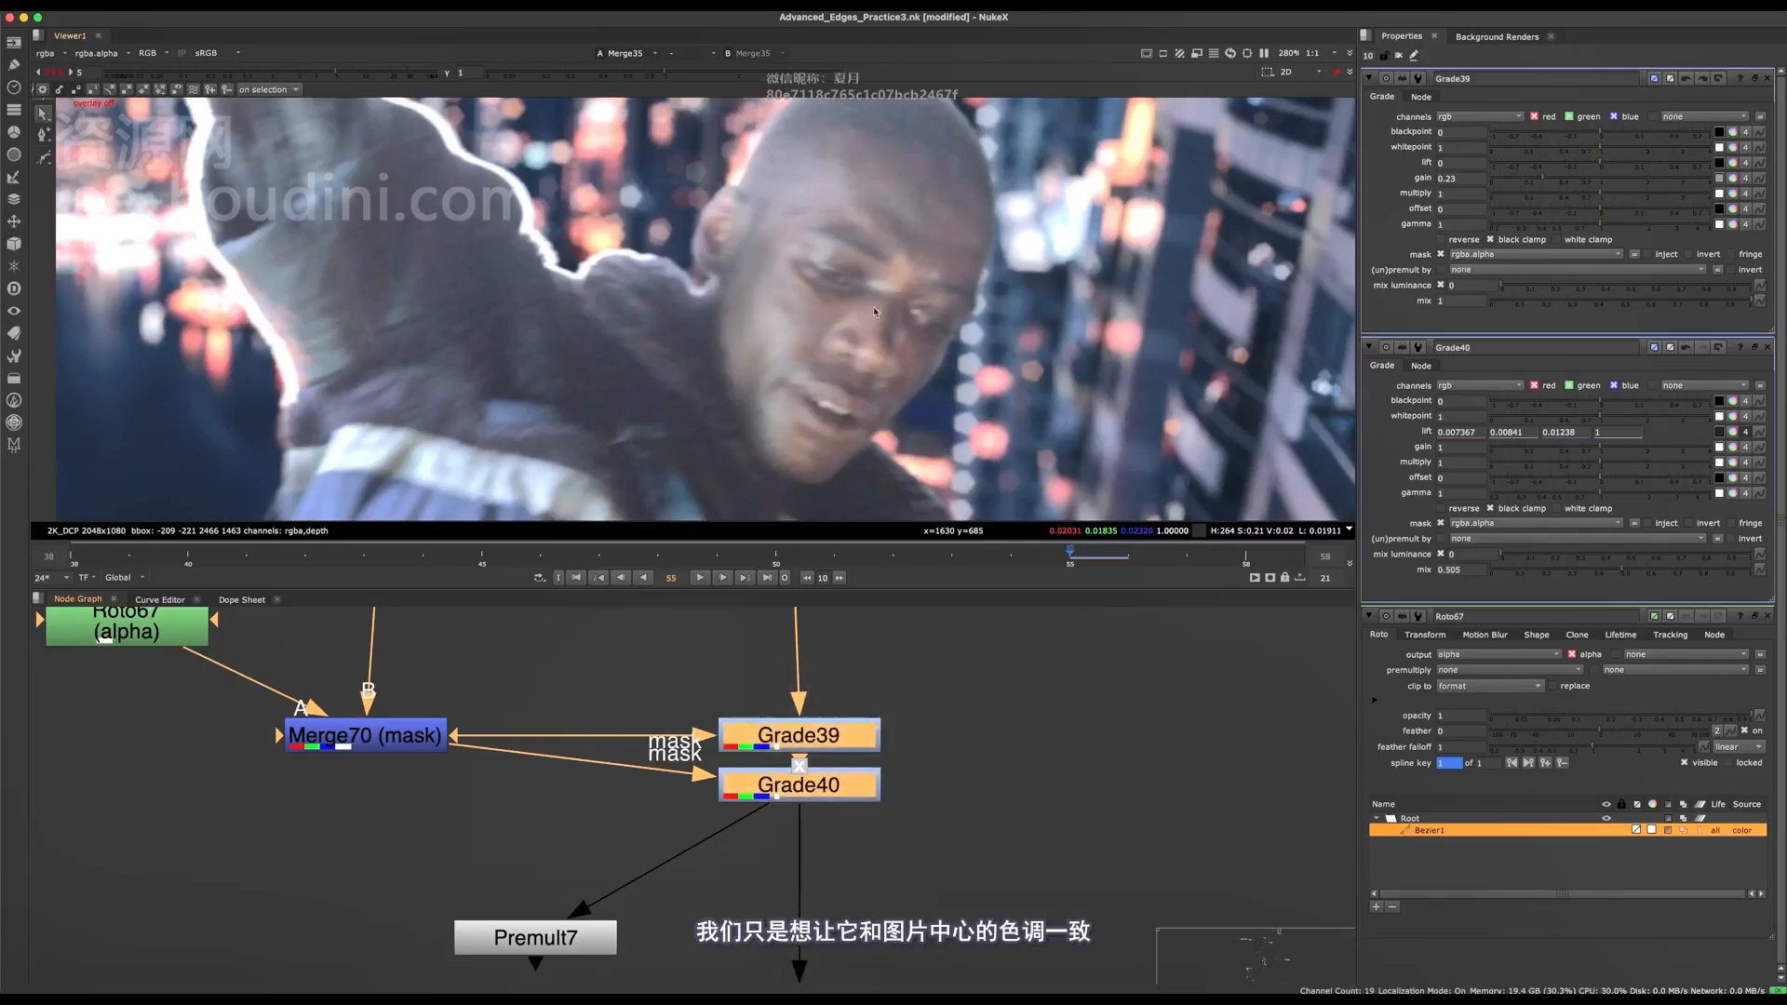
Save the script.
scroll(819, 816, "down", 7)
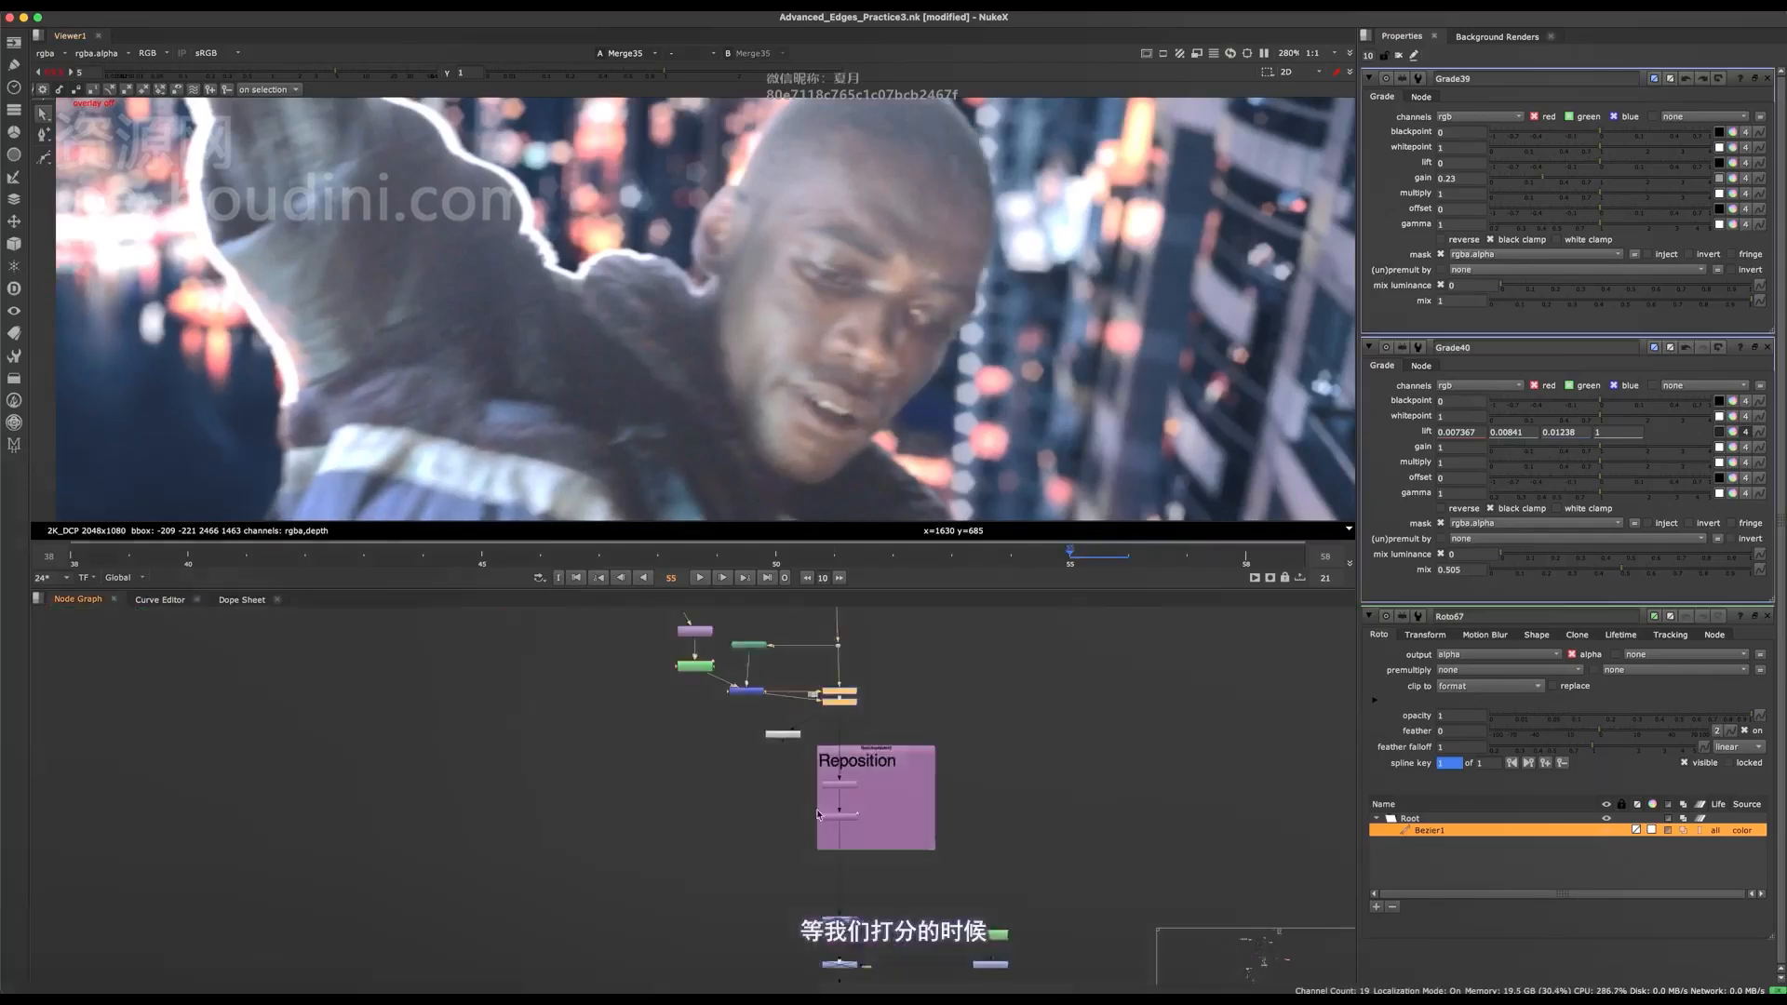
middle_click_drag(865, 862, 810, 799)
key("super+s")
Enable the colour-correction nodes between the Reposition and Dynamic Despill backdrops to preview the graded composite.
middle_click_drag(822, 900, 790, 784)
scroll(790, 784, "up", 5)
scroll(790, 783, "down", 4)
middle_click_drag(774, 916, 786, 841)
key("space")
middle_click_drag(787, 764, 834, 575)
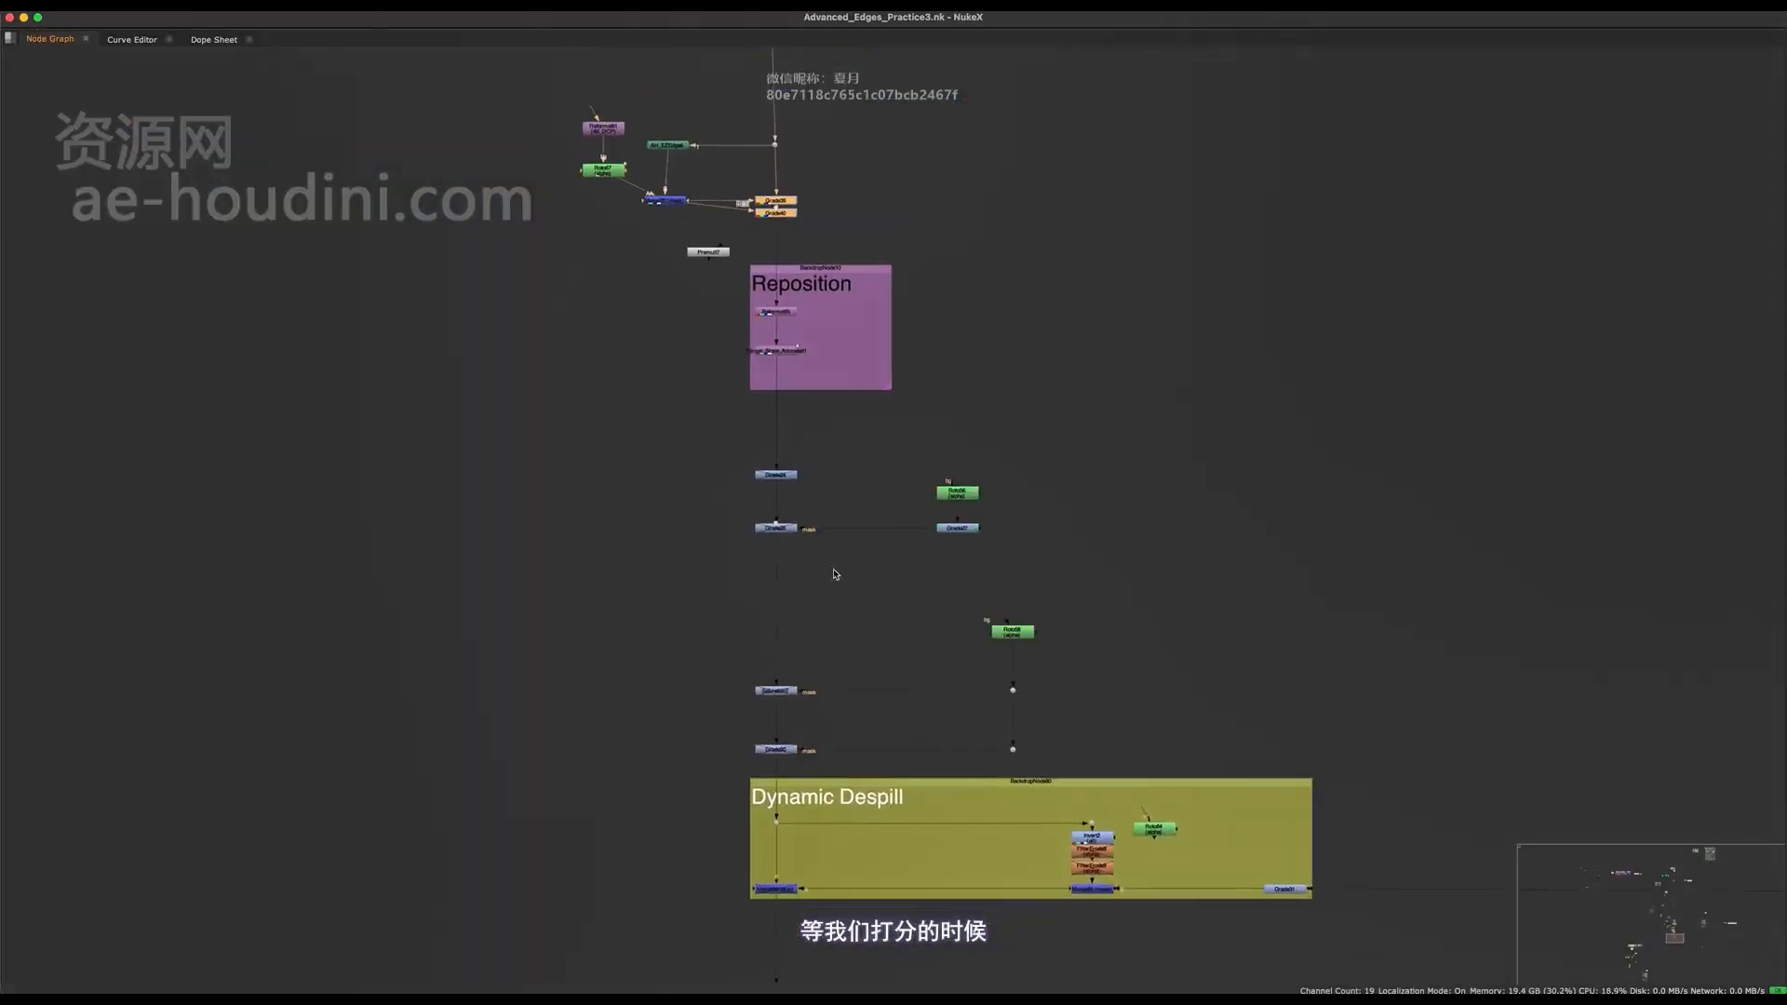
left_click_drag(859, 451, 728, 752)
key("space")
key("d")
middle_click_drag(793, 707, 759, 786)
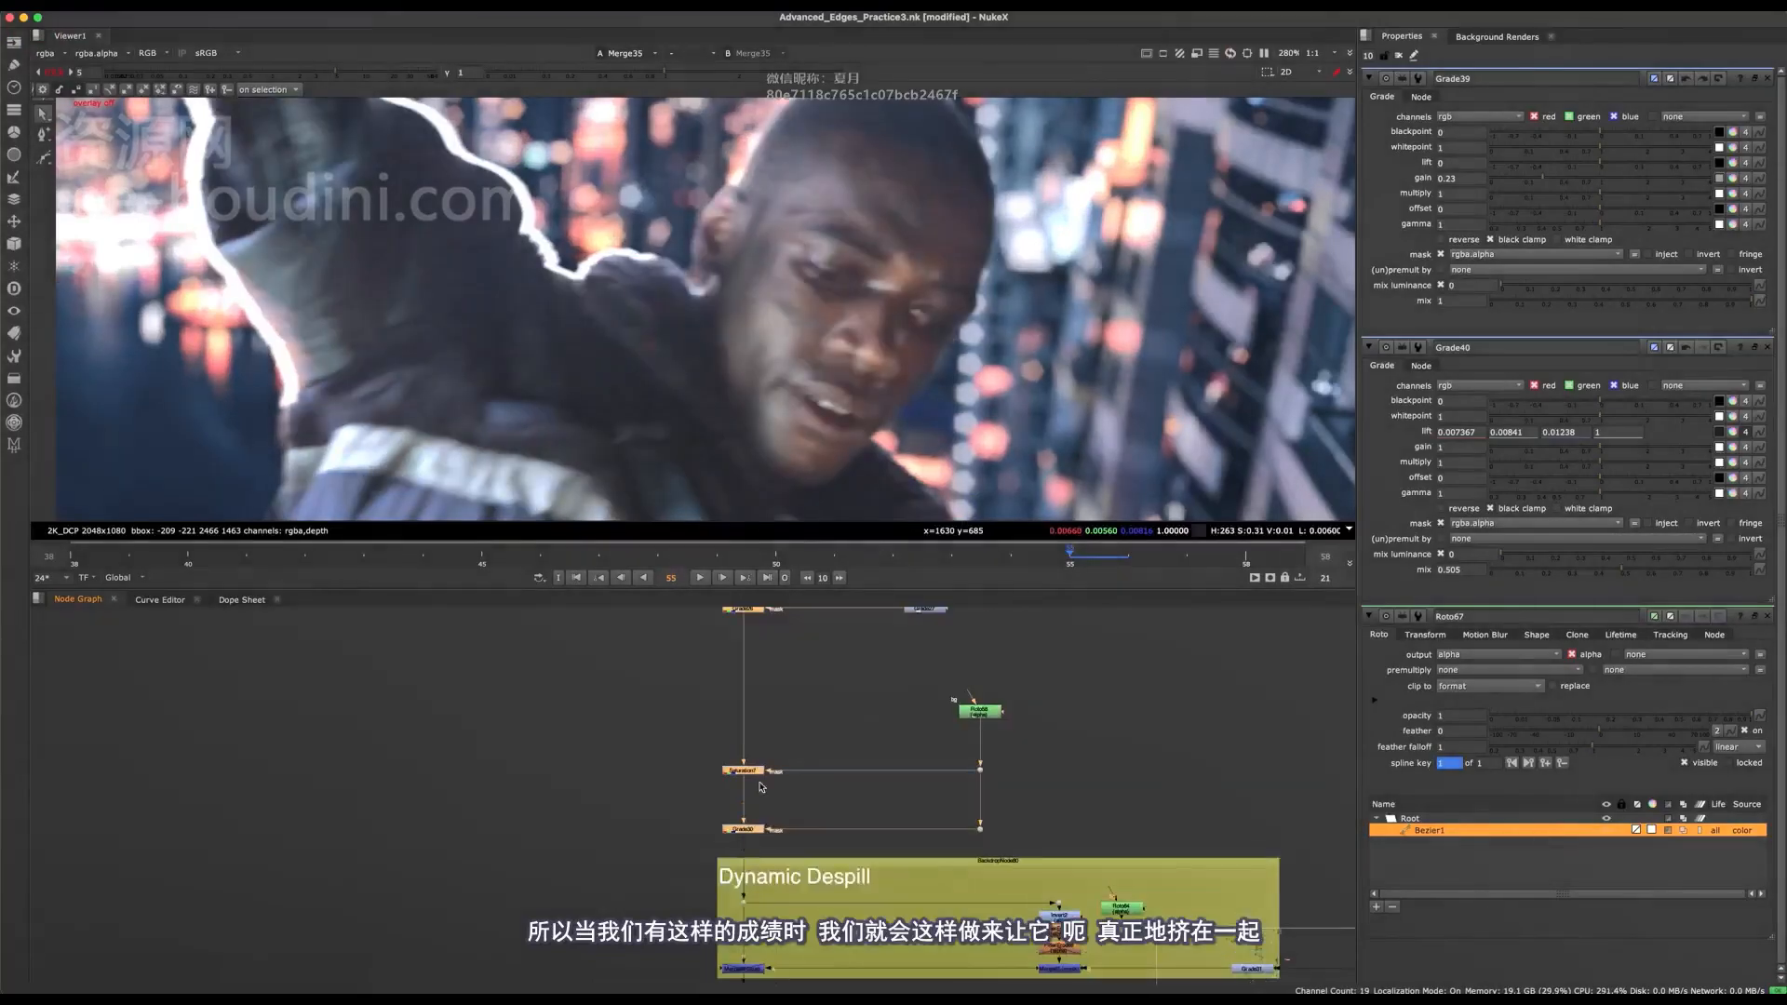
Compare the face edge at full frame and up close with the colour-correction nodes below Reposition off and on.
scroll(877, 281, "down", 4)
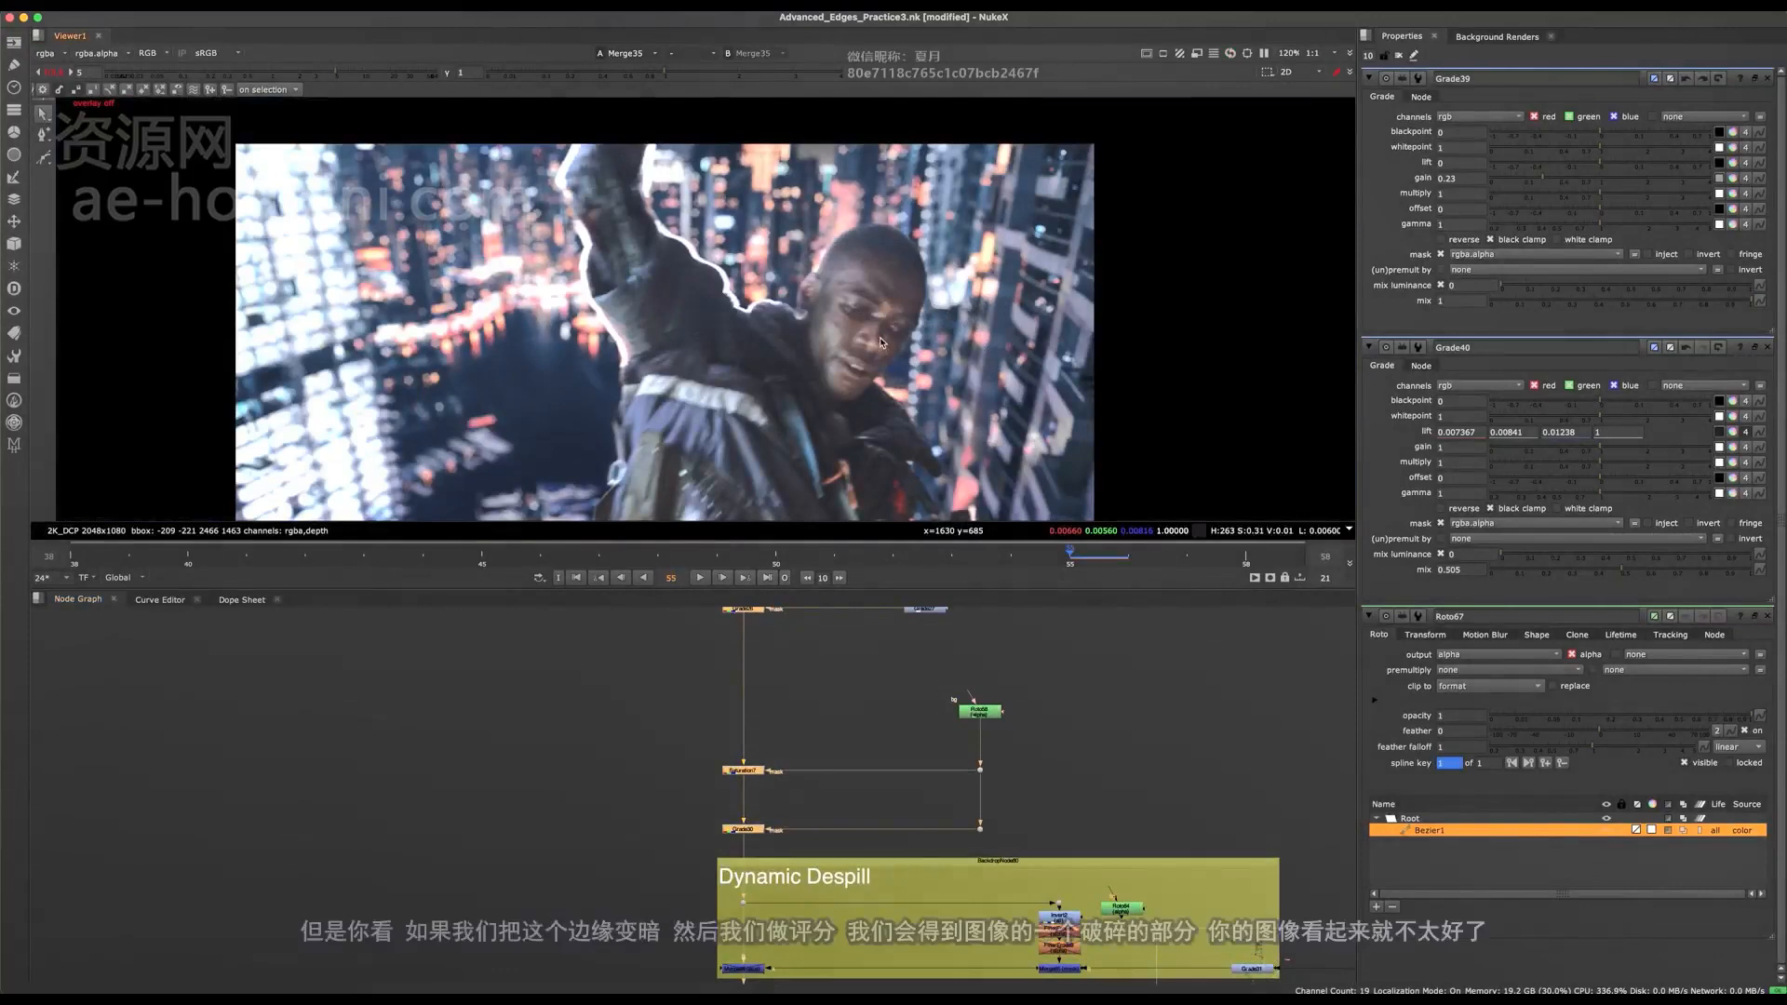
scroll(937, 296, "up", 5)
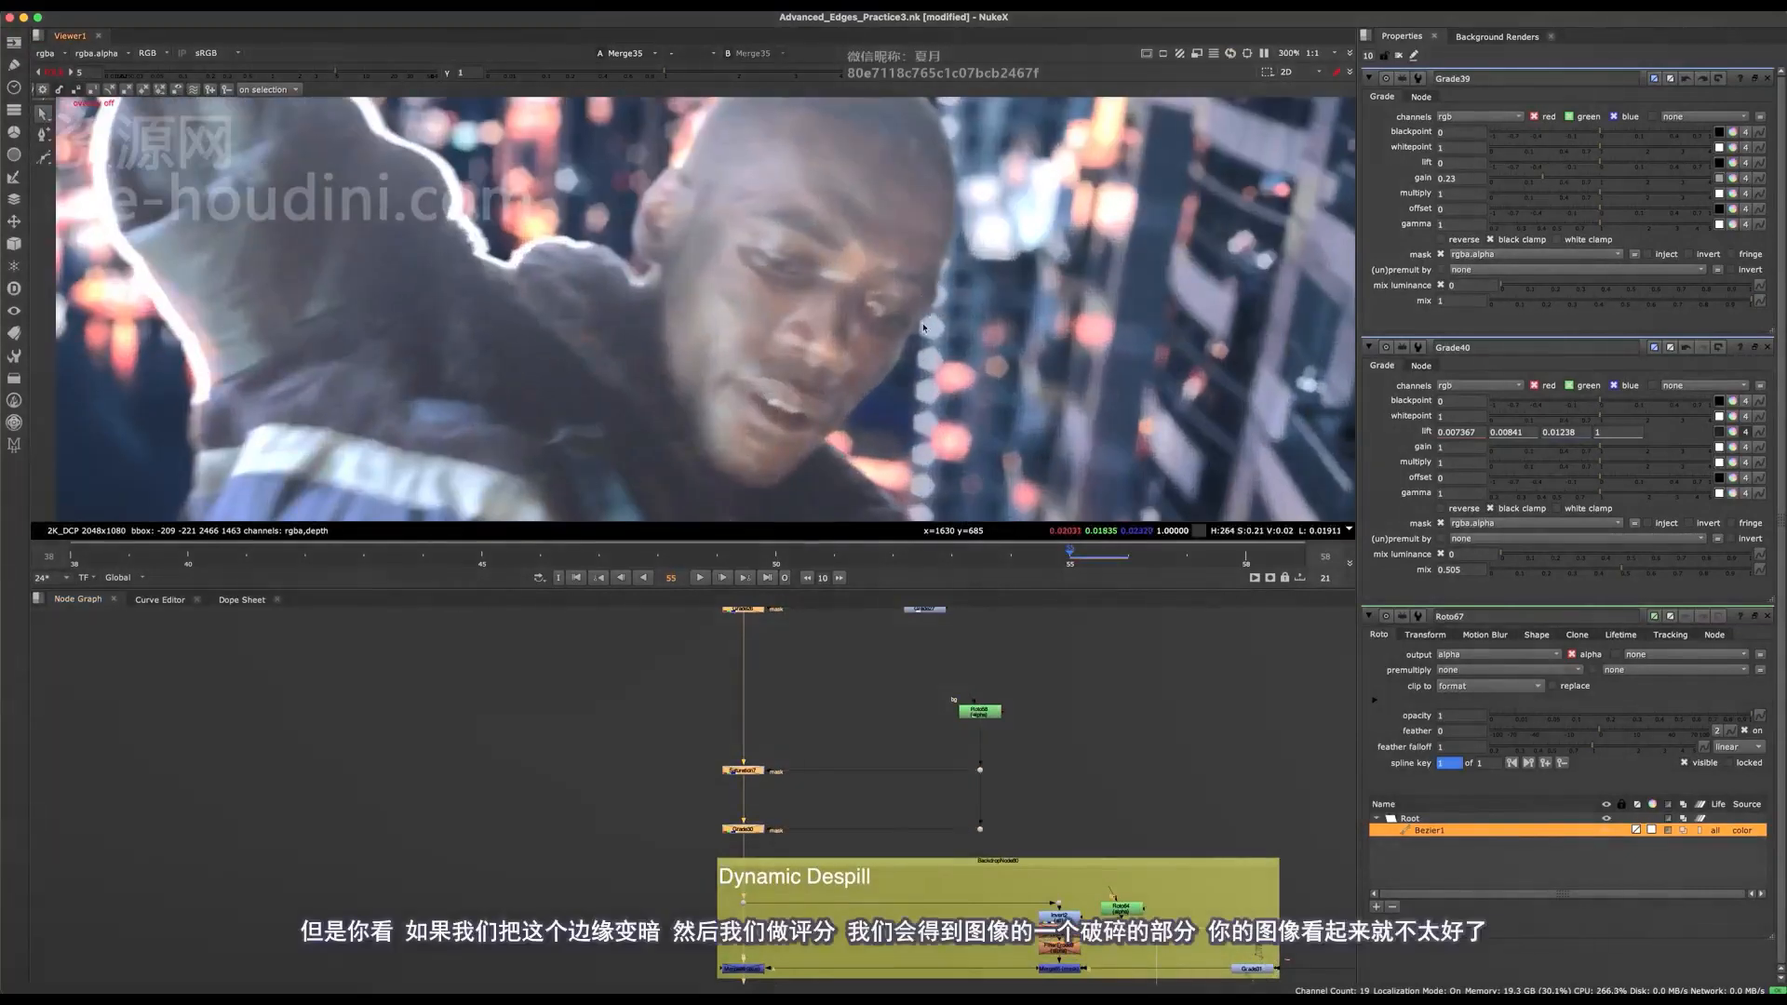
middle_click_drag(807, 806, 793, 907)
key("d")
scroll(919, 354, "down", 3)
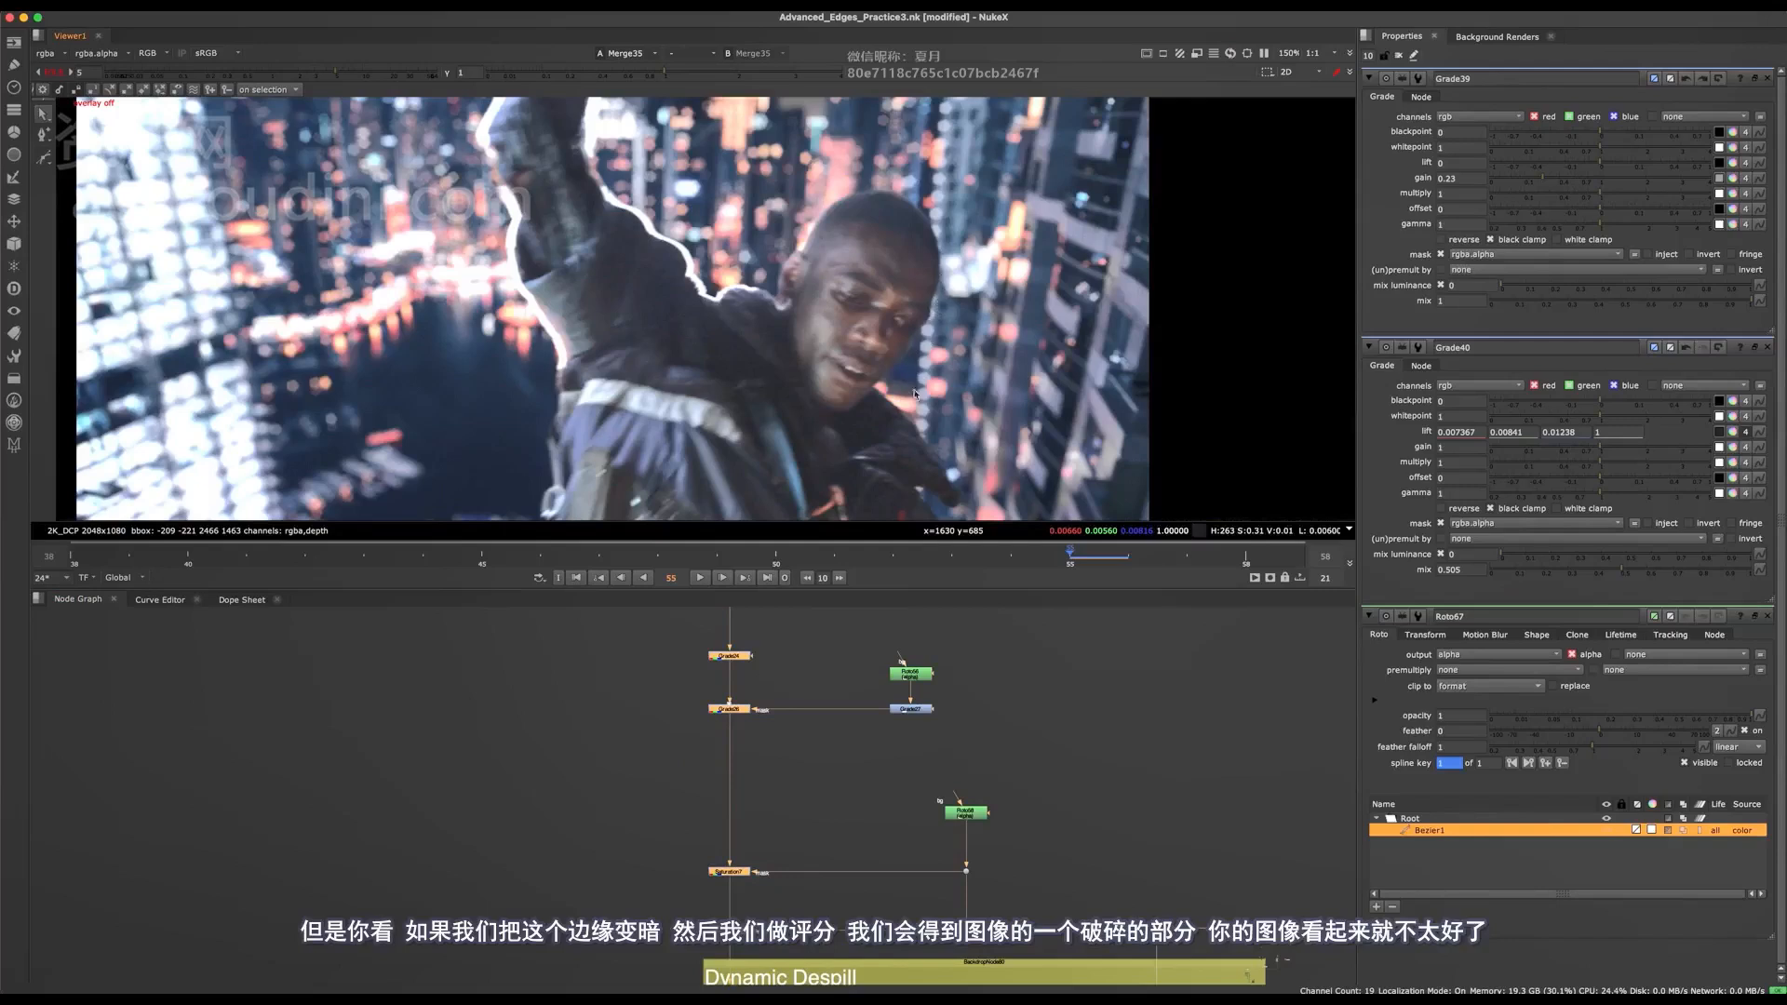
scroll(916, 394, "down", 2)
scroll(884, 304, "up", 3)
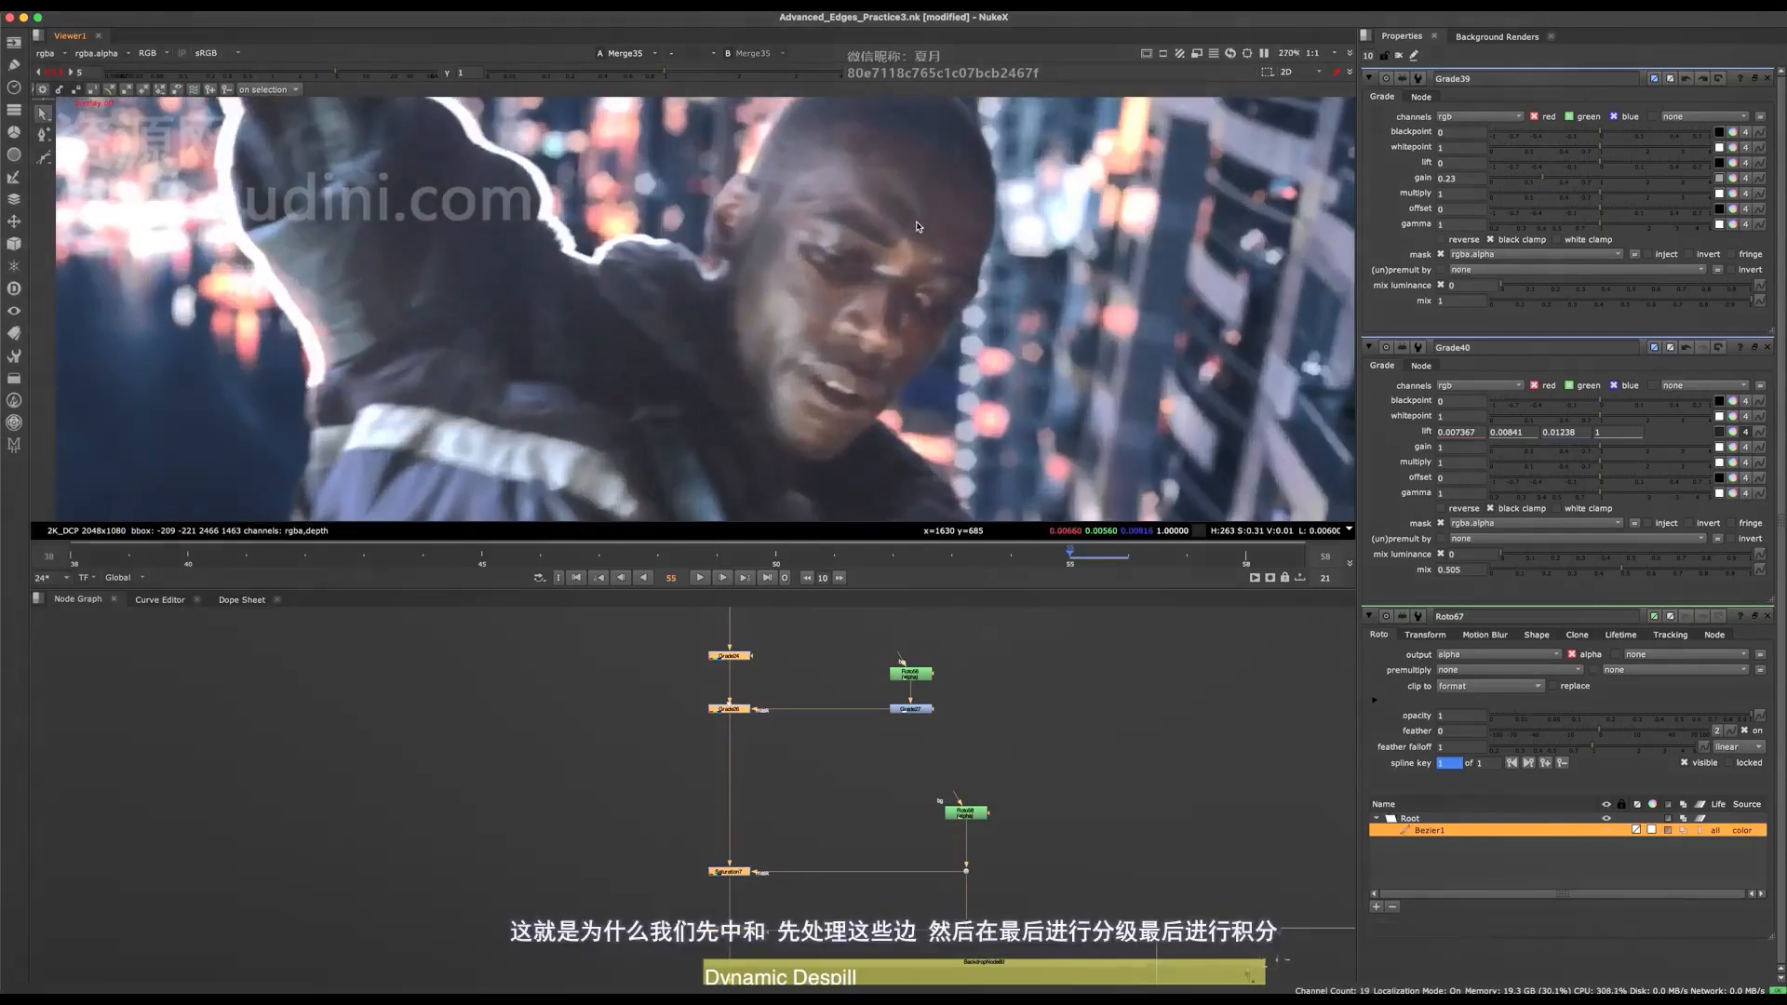
middle_click_drag(901, 342, 870, 422)
key("d")
Preview the wider composite with the colour-correction nodes below Reposition enabled once more, and leave them disabled.
middle_click_drag(761, 662, 774, 891)
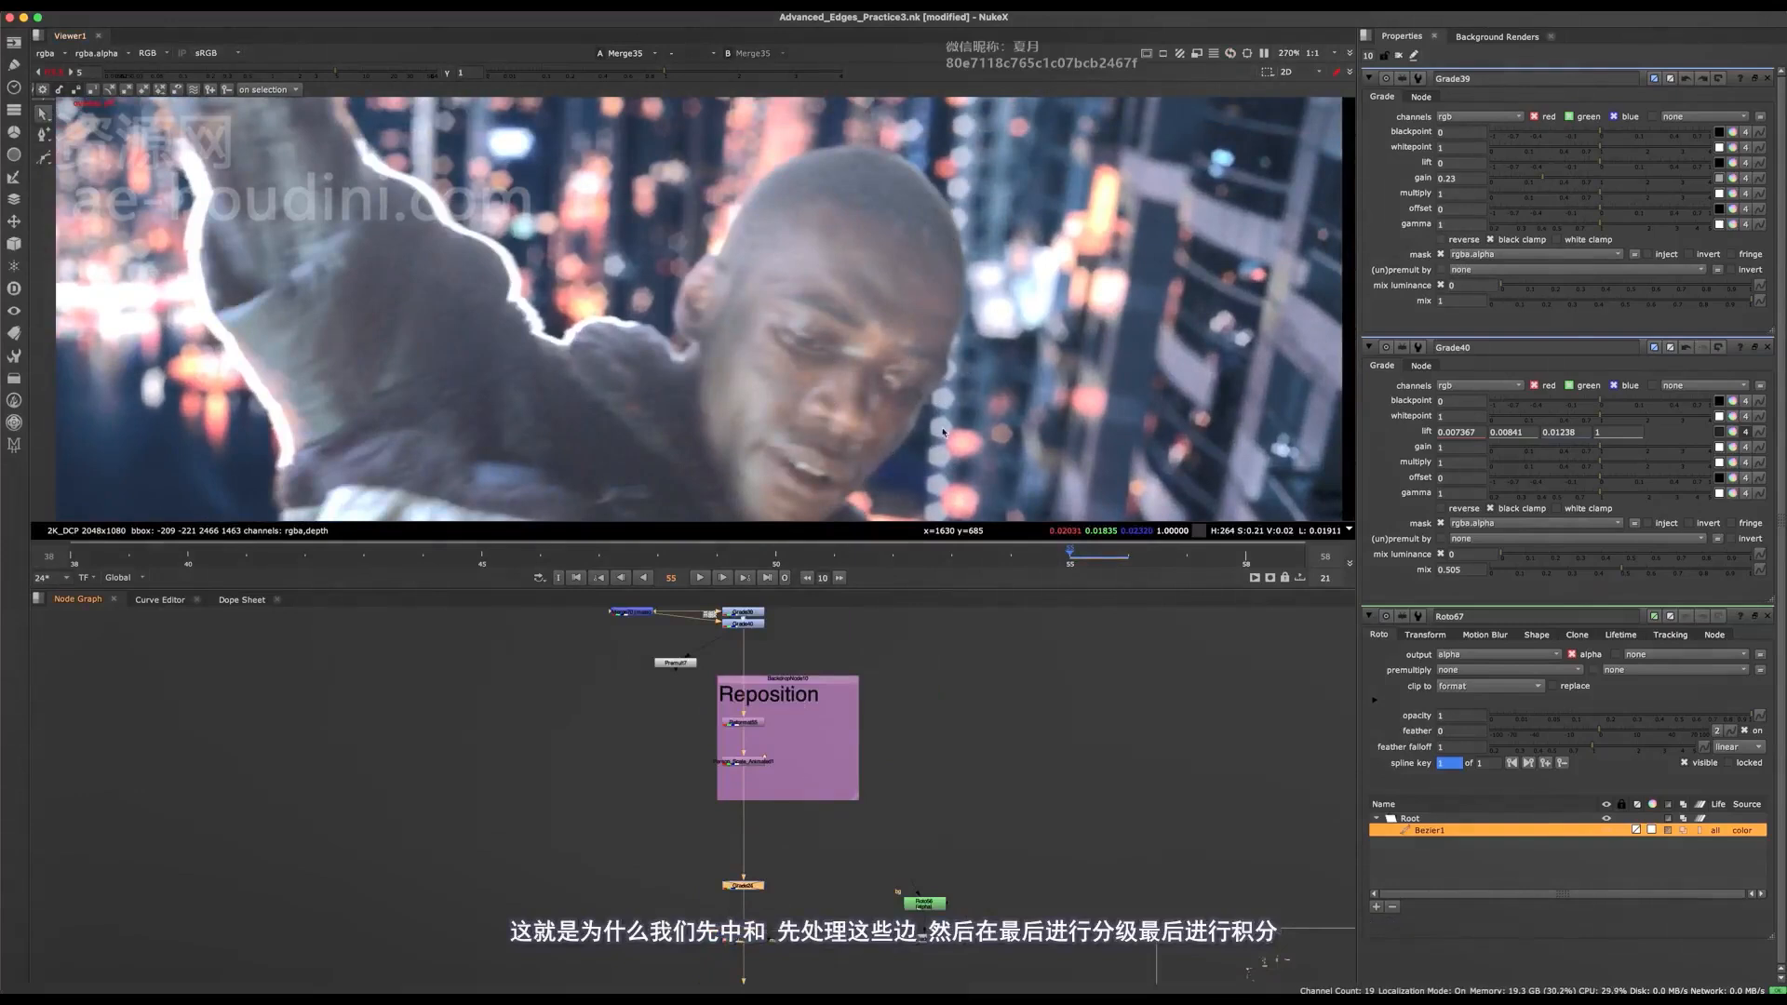
scroll(943, 432, "down", 3)
scroll(831, 804, "down", 5)
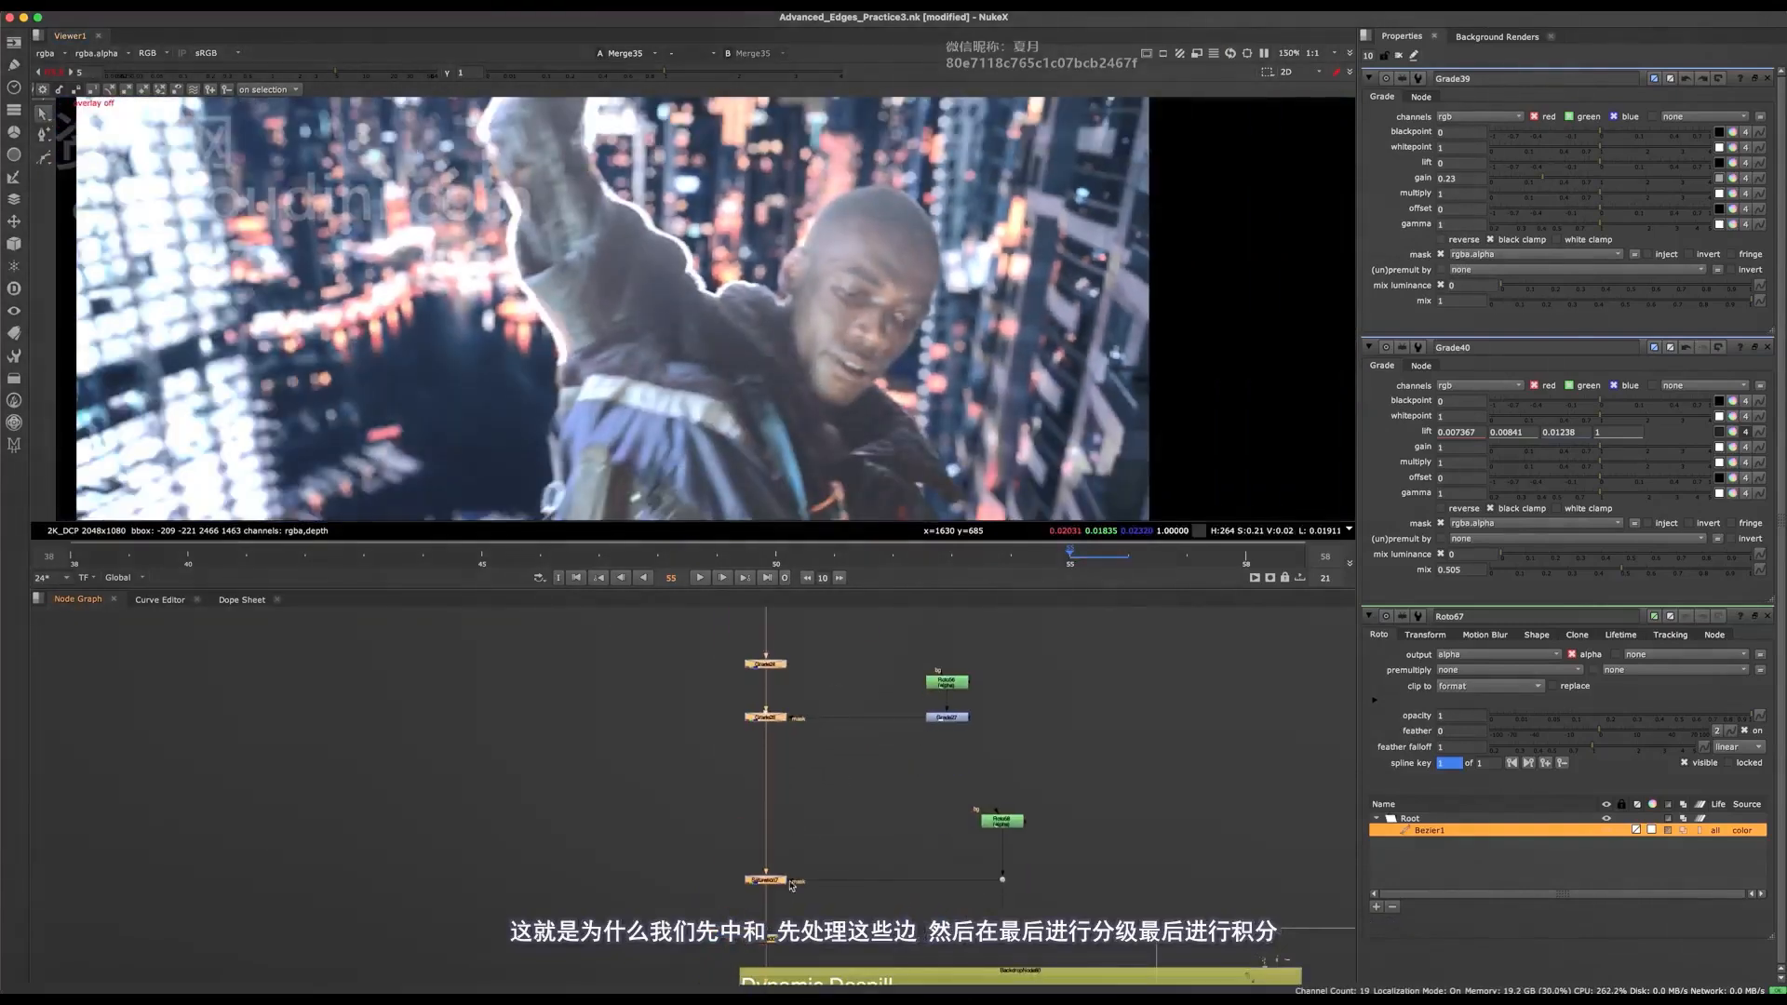
middle_click_drag(774, 799, 770, 844)
key("d")
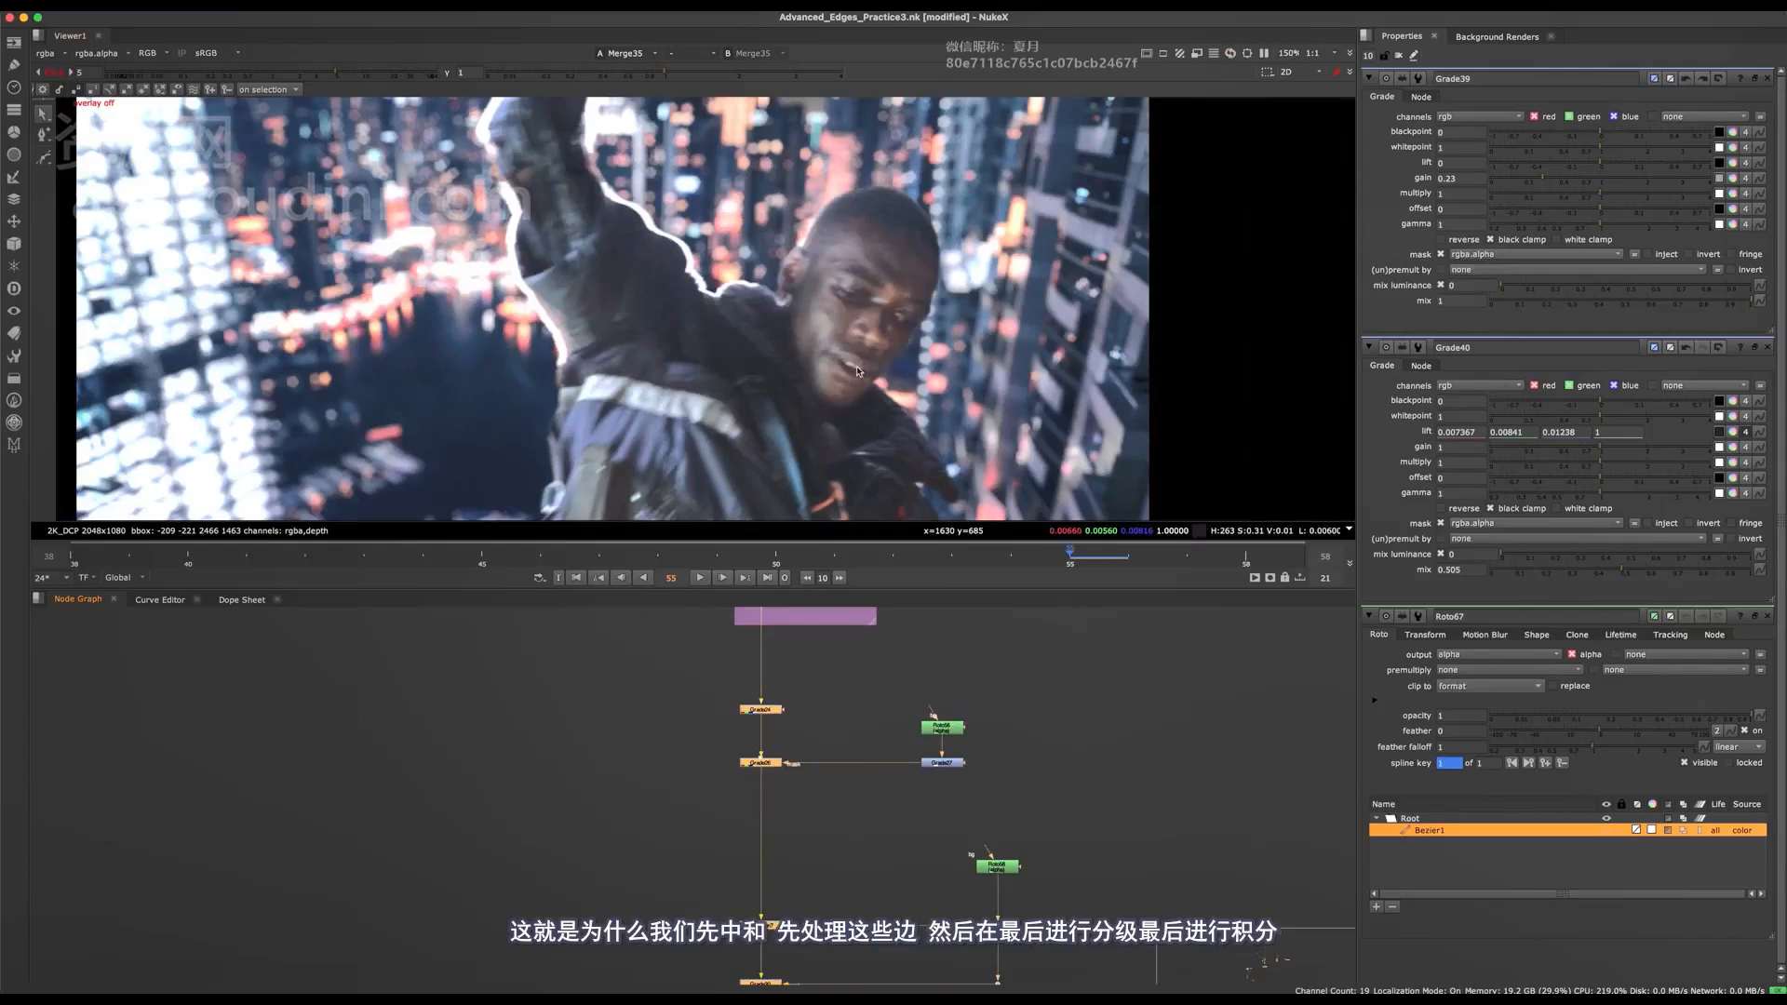
middle_click_drag(858, 372, 882, 304, "alt")
key("d")
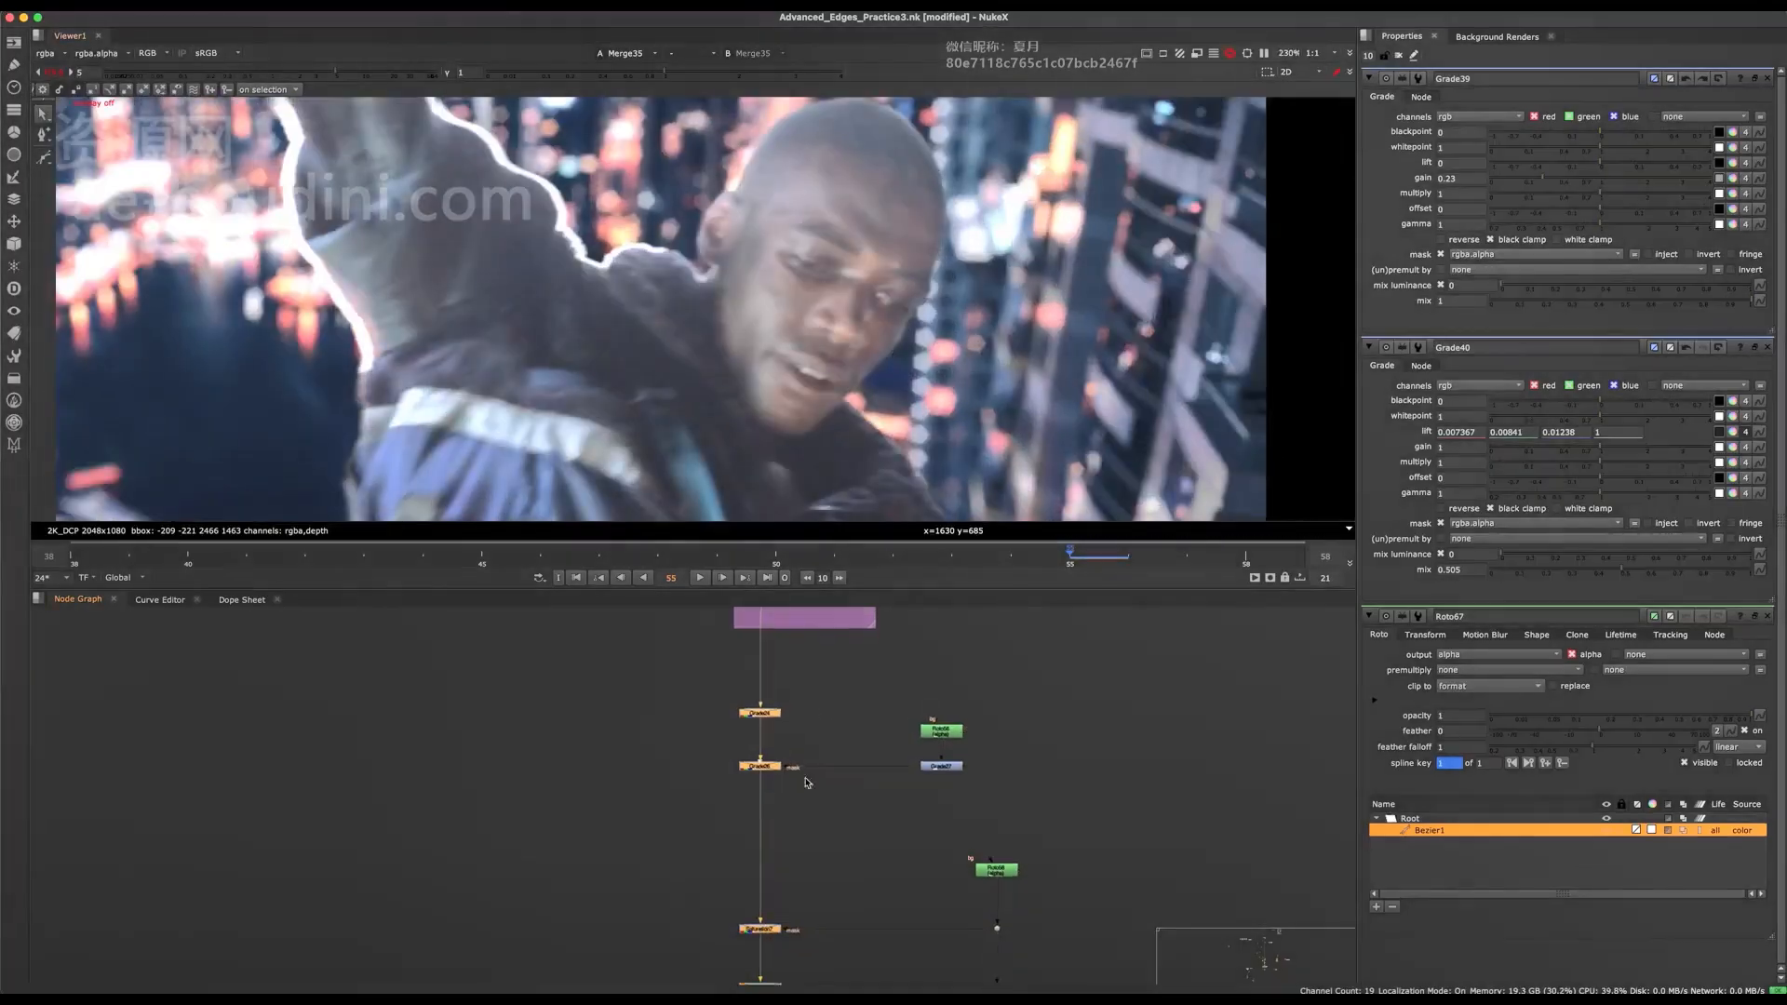
Save the script and bring Roto67's properties and shape back up for editing.
middle_click_drag(806, 782, 775, 942)
key("super+s")
middle_click_drag(758, 810, 790, 931)
middle_click_drag(730, 746, 750, 860)
scroll(675, 842, "up", 2)
double_click(591, 796)
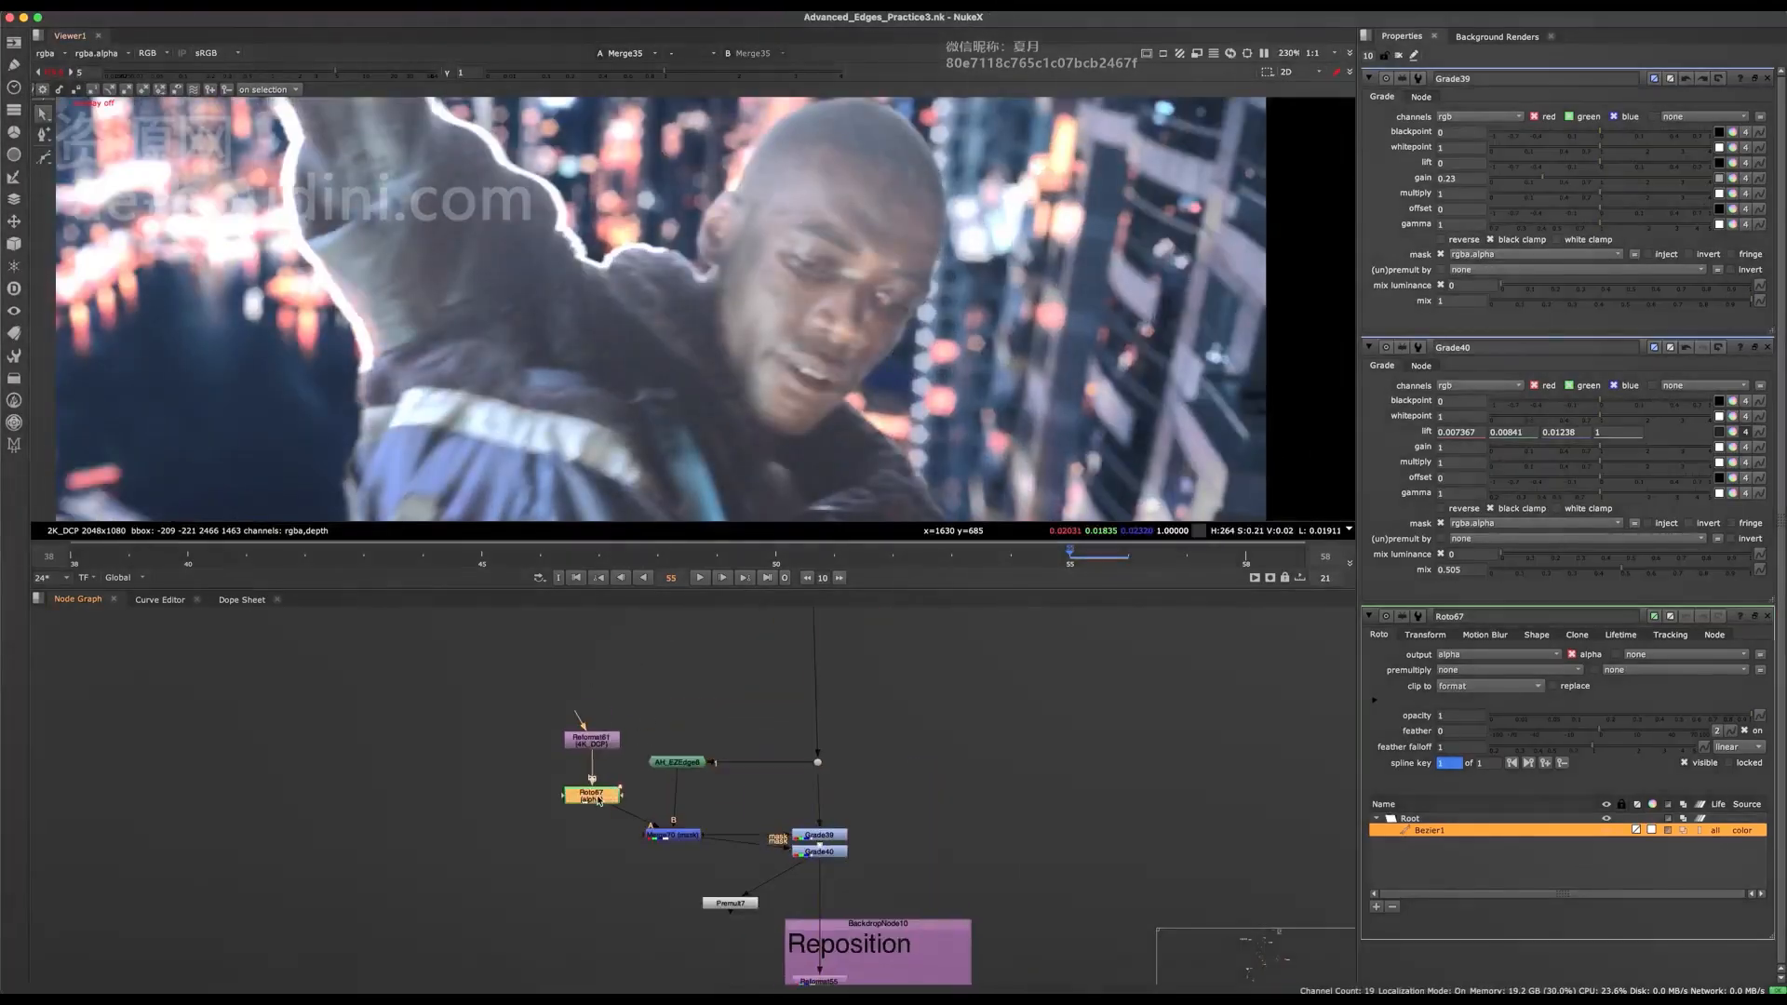
scroll(902, 330, "down", 3)
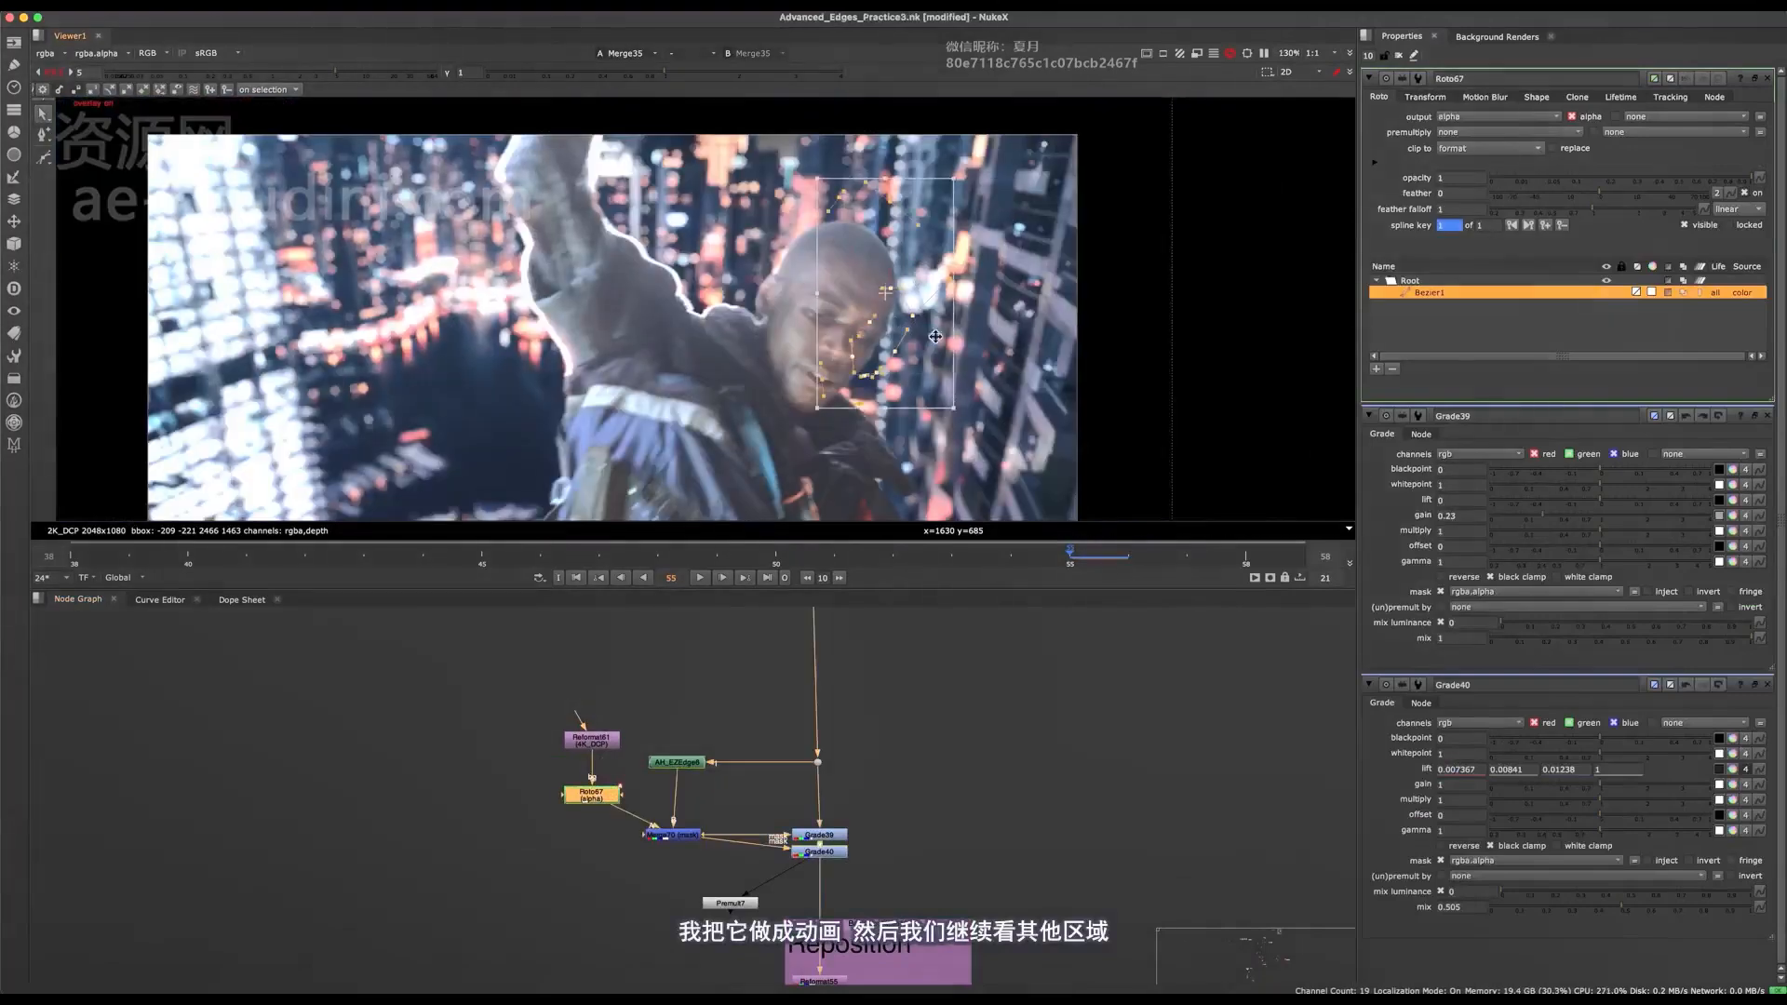
At frame 58, shift Roto67's Bezier slightly to follow the face edge, and hide the overlay.
left_click(1247, 554)
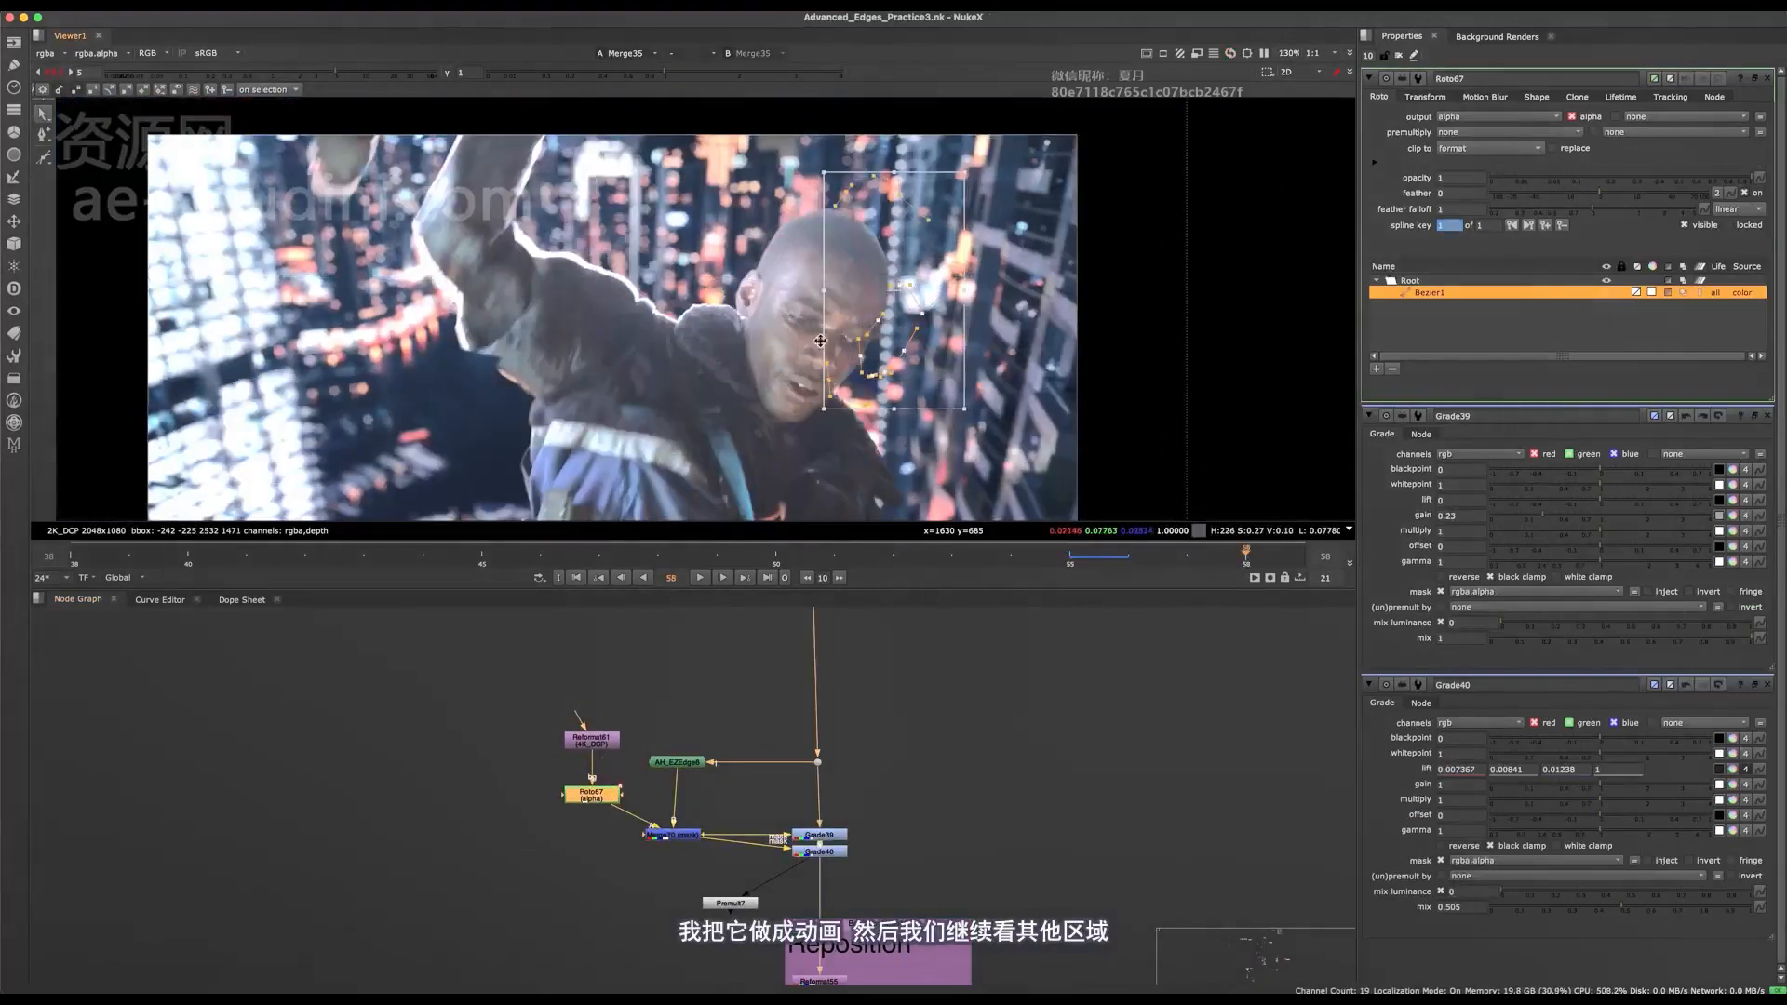
scroll(820, 341, "up", 3)
left_click_drag(942, 315, 931, 318)
key("o")
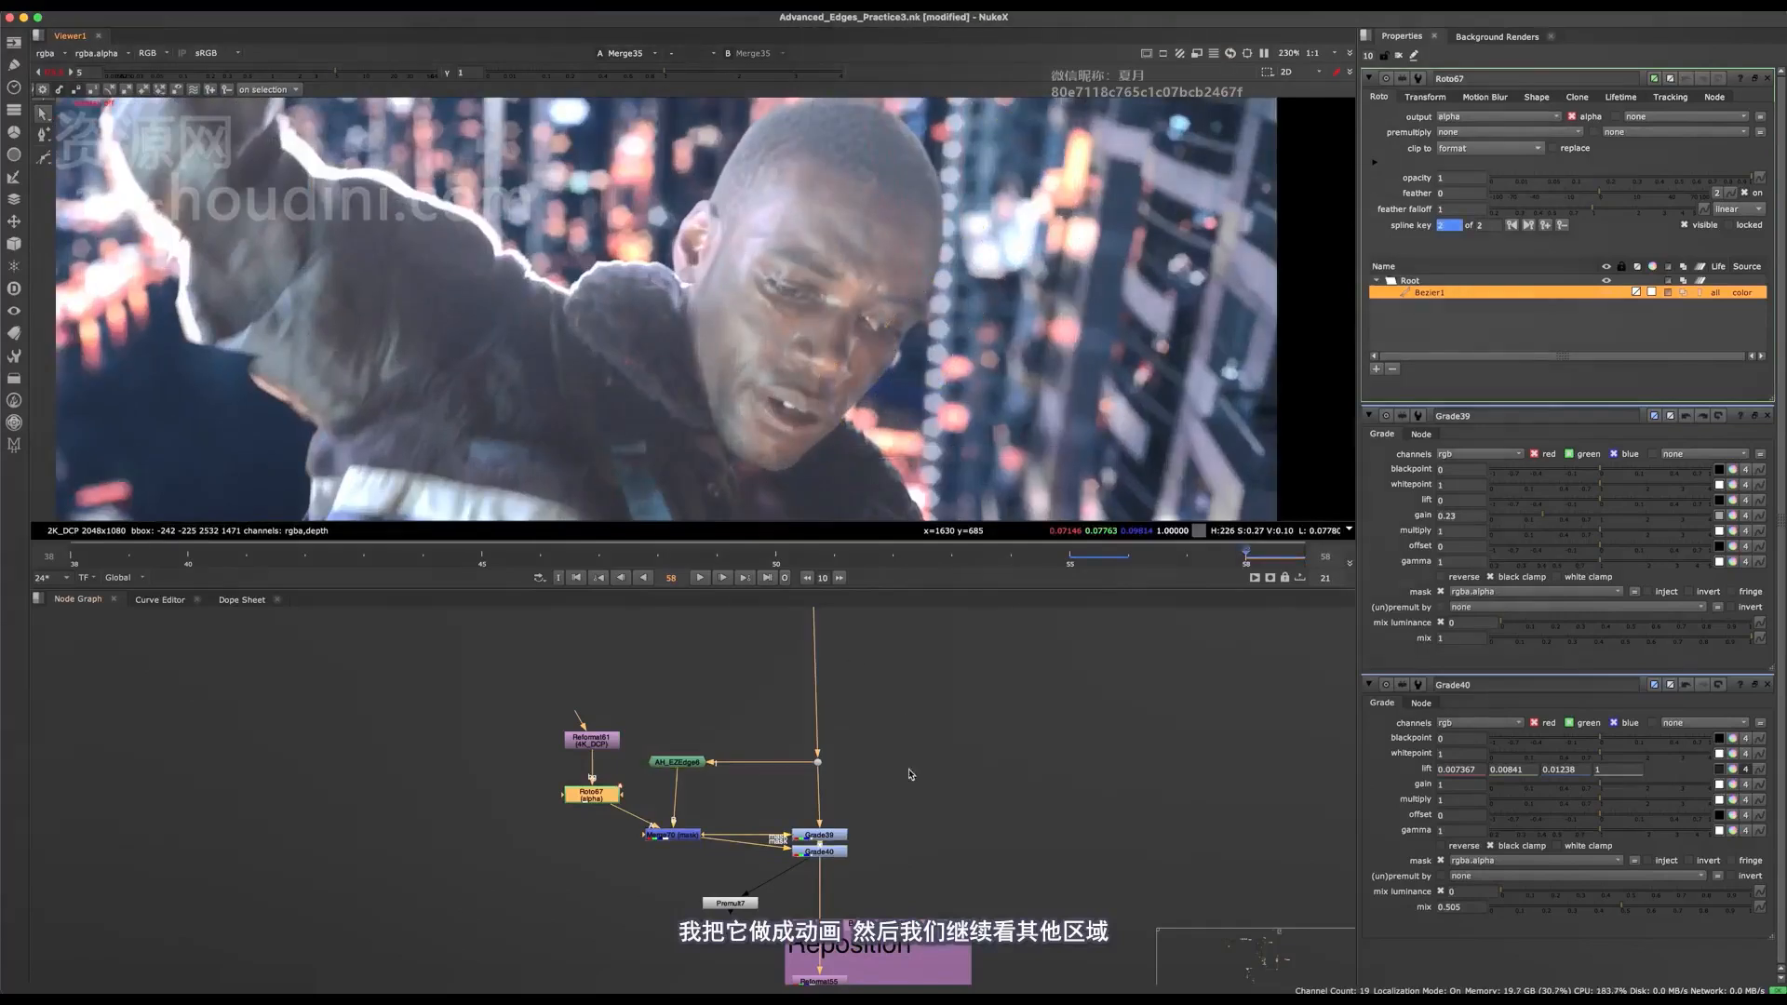
Select both Grades and examine the face edge at frame 58 with the roto overlay shown and hidden.
left_click_drag(910, 775, 803, 875)
key("o")
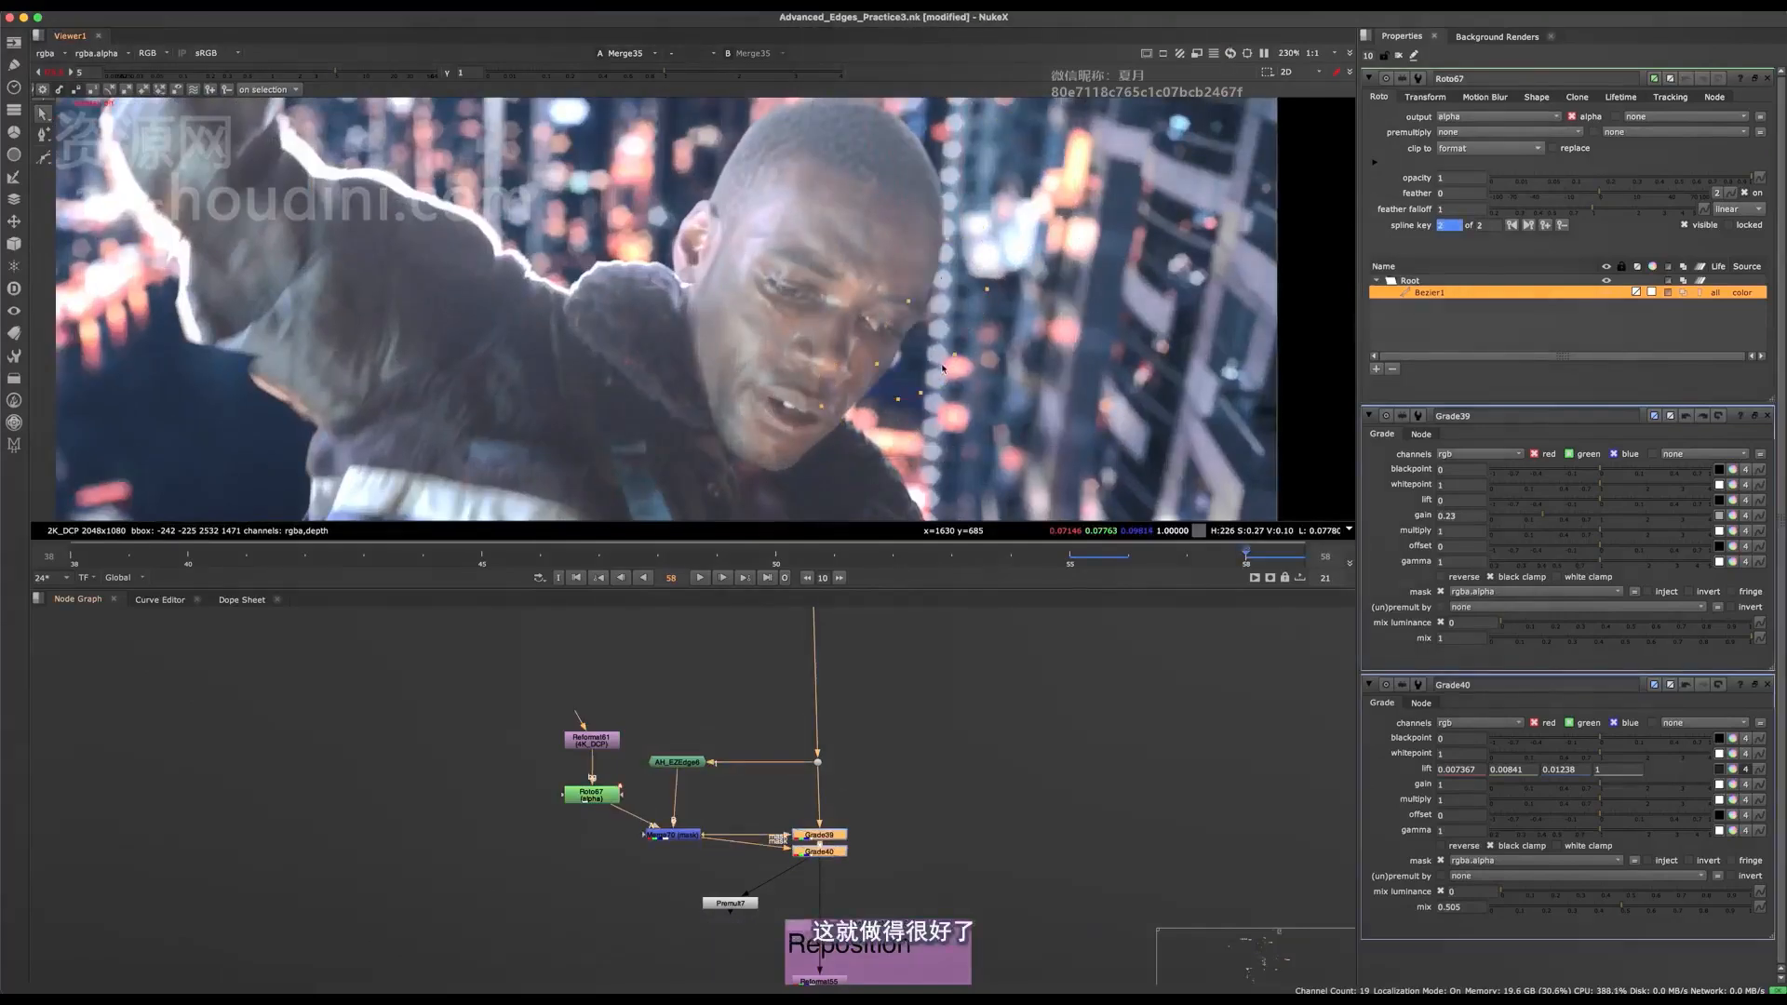
middle_click_drag(964, 303, 944, 388)
key("o")
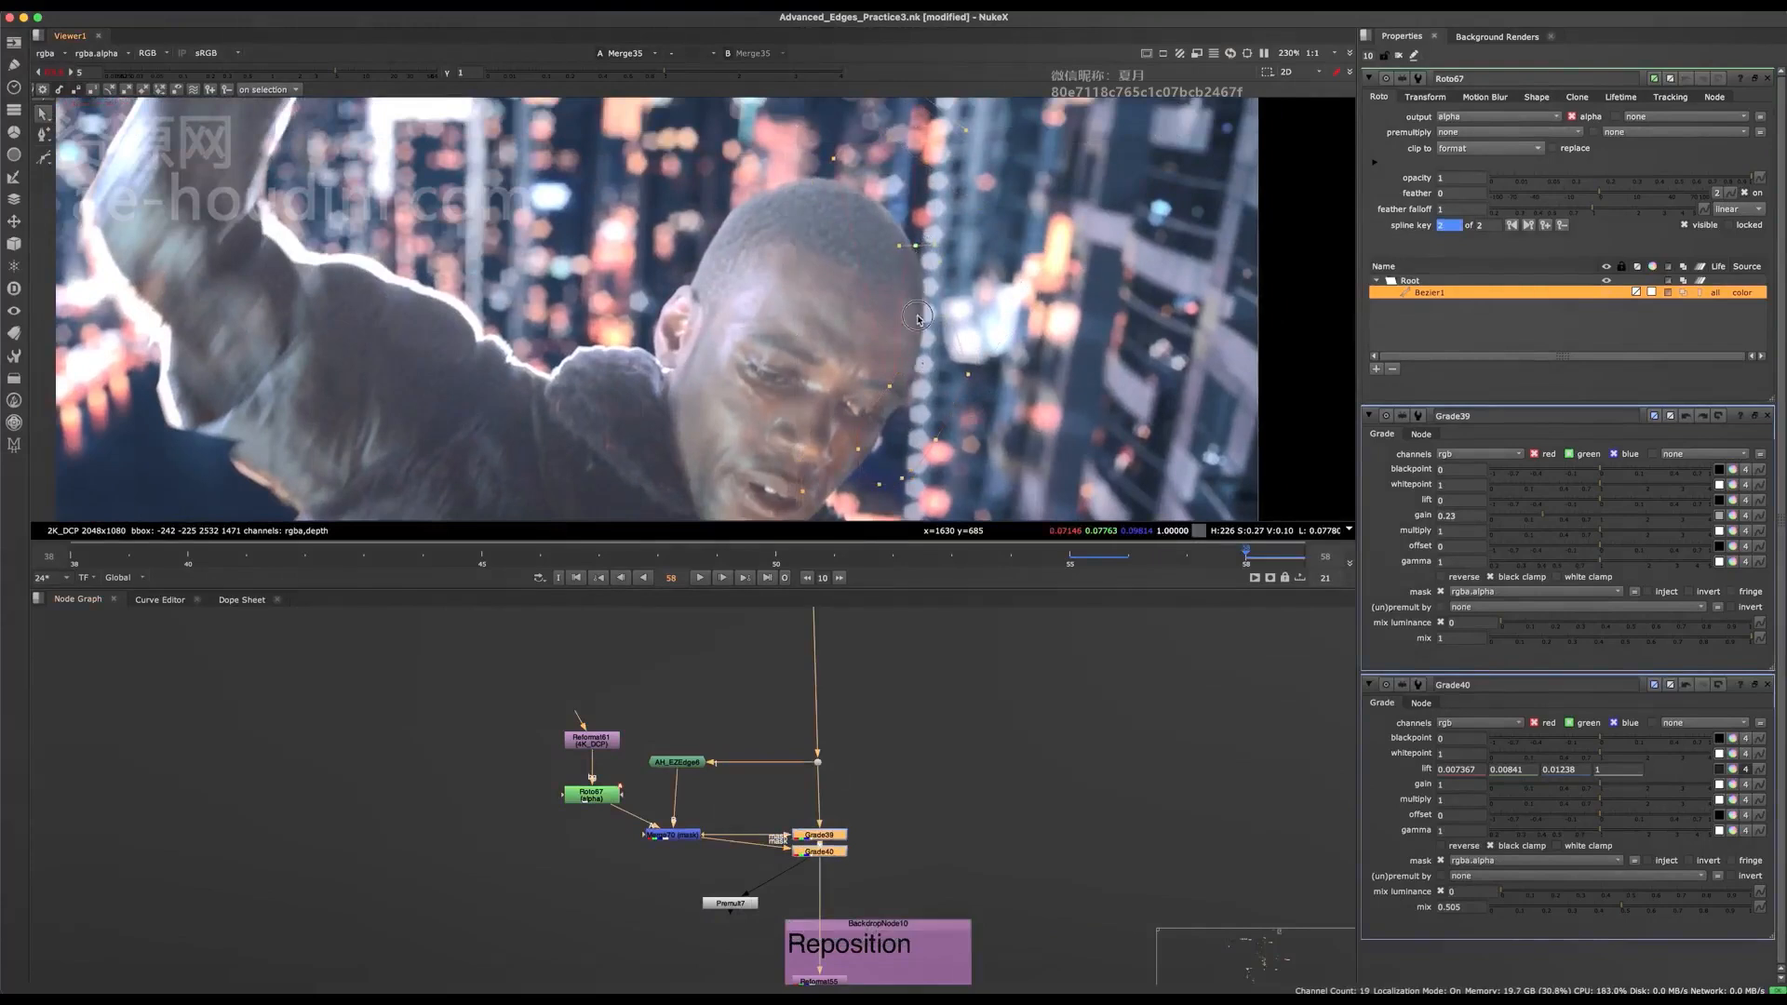
key("q")
scroll(898, 398, "down", 3)
middle_click_drag(930, 459, 909, 402)
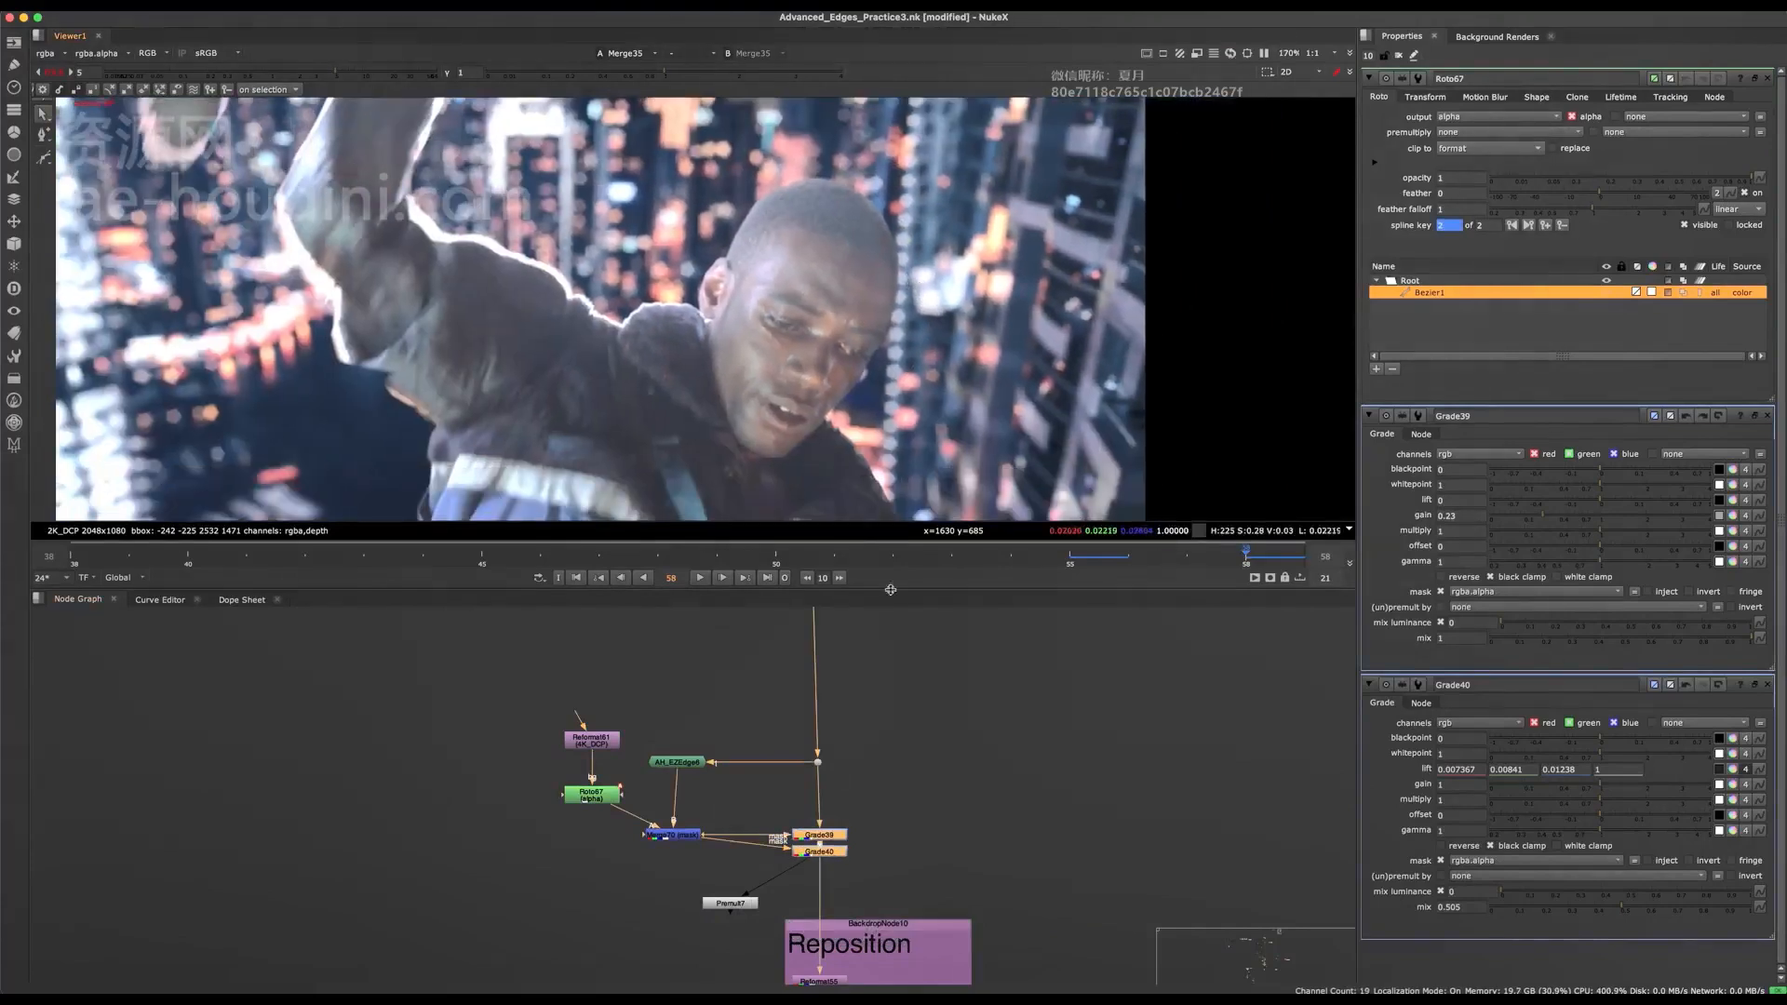
Compare the forehead and cheek edges at frame 58 with both Grades toggled off and on.
key("d")
scroll(903, 391, "up", 5)
scroll(899, 373, "down", 3)
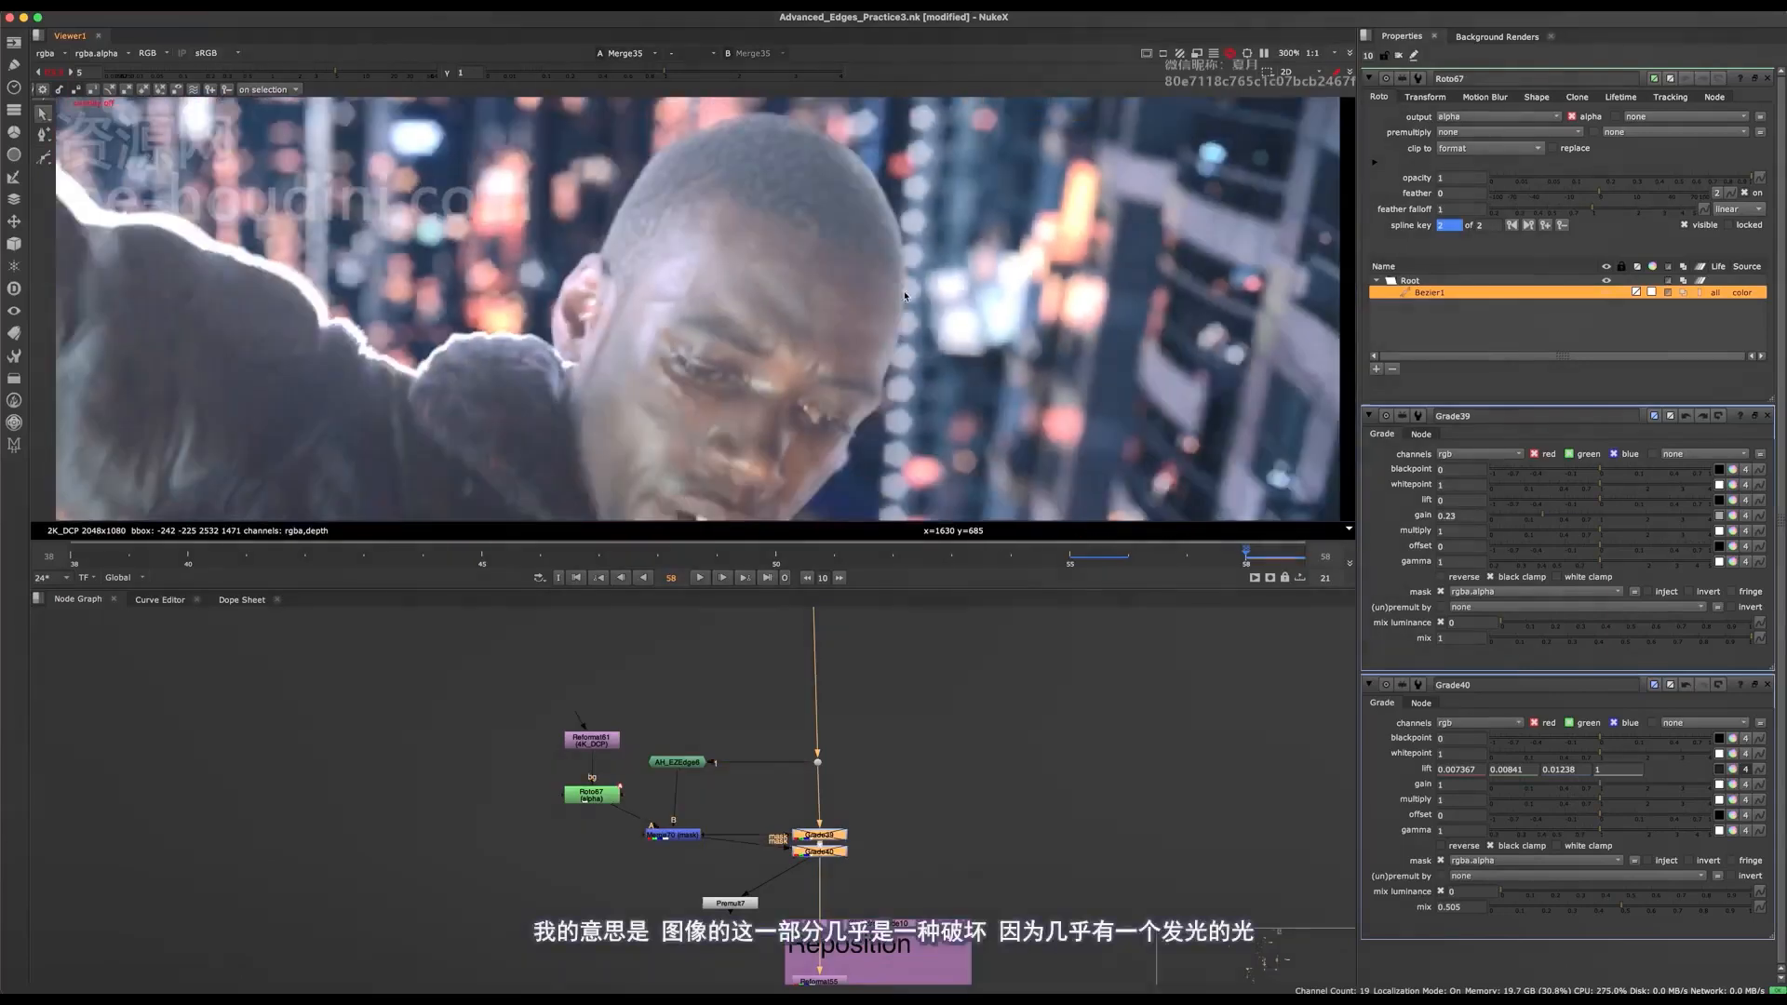
scroll(894, 360, "up", 3)
scroll(896, 340, "down", 2)
middle_click_drag(873, 400, 899, 309)
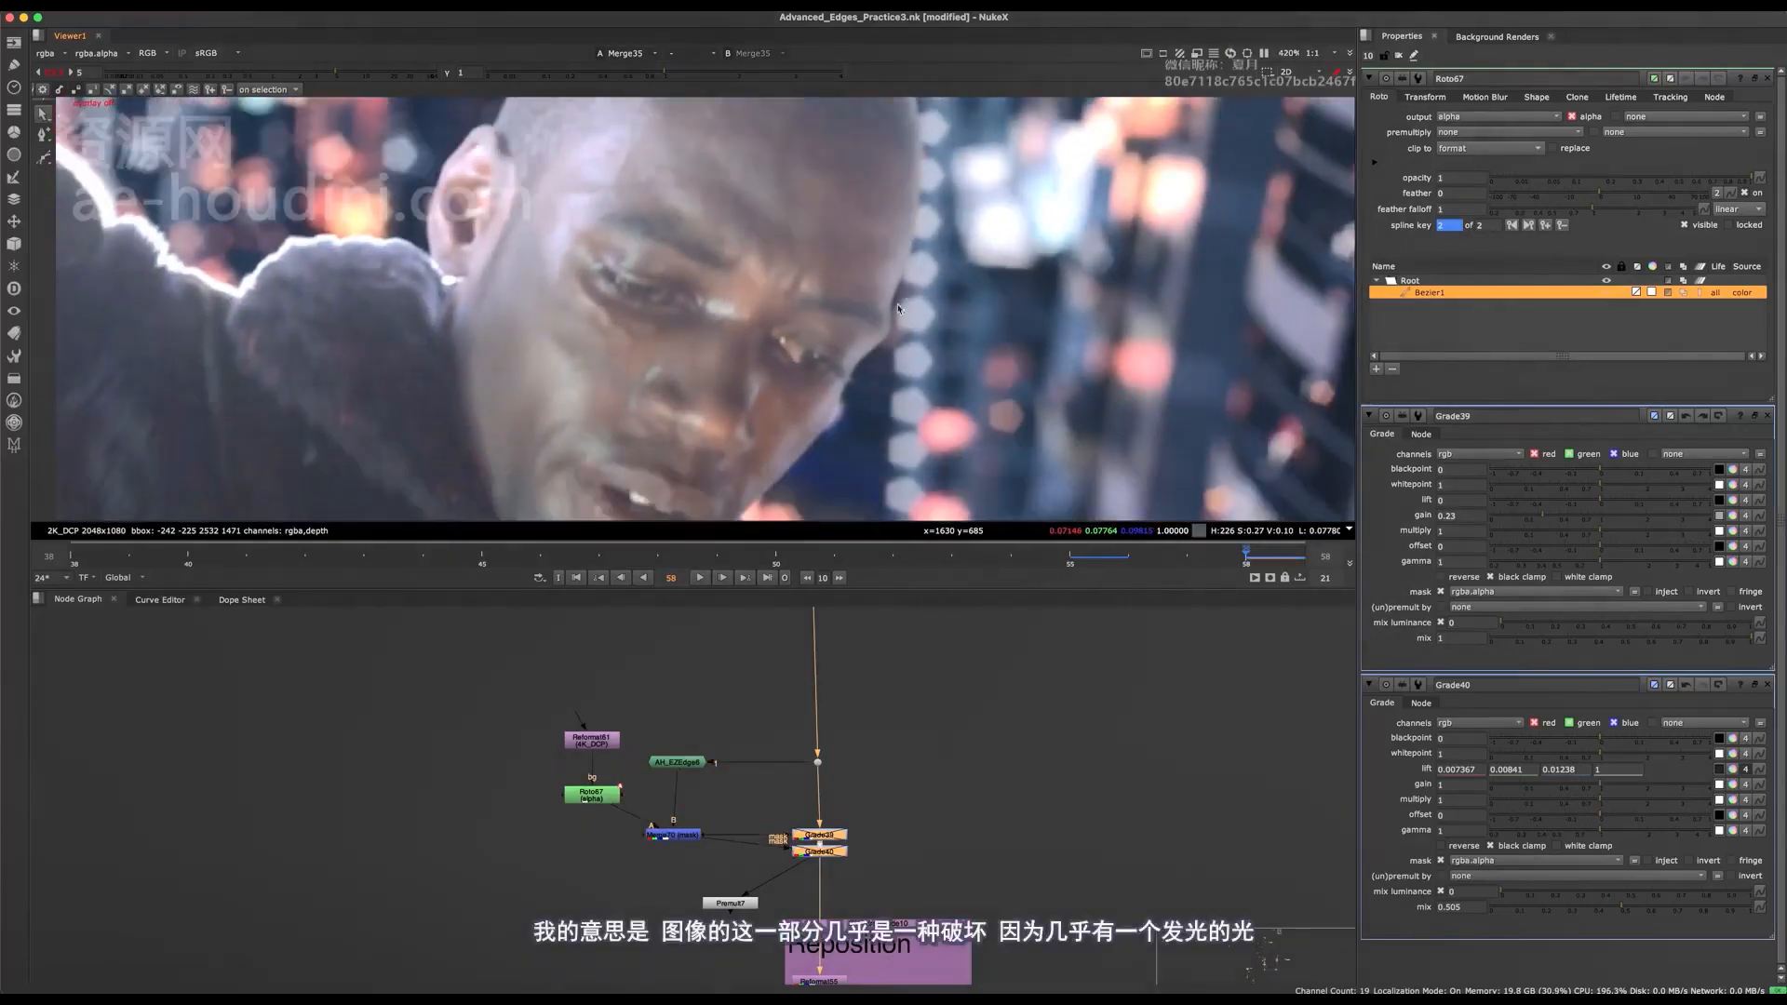
key("d")
key("d")
middle_click_drag(907, 110, 903, 303)
key("d")
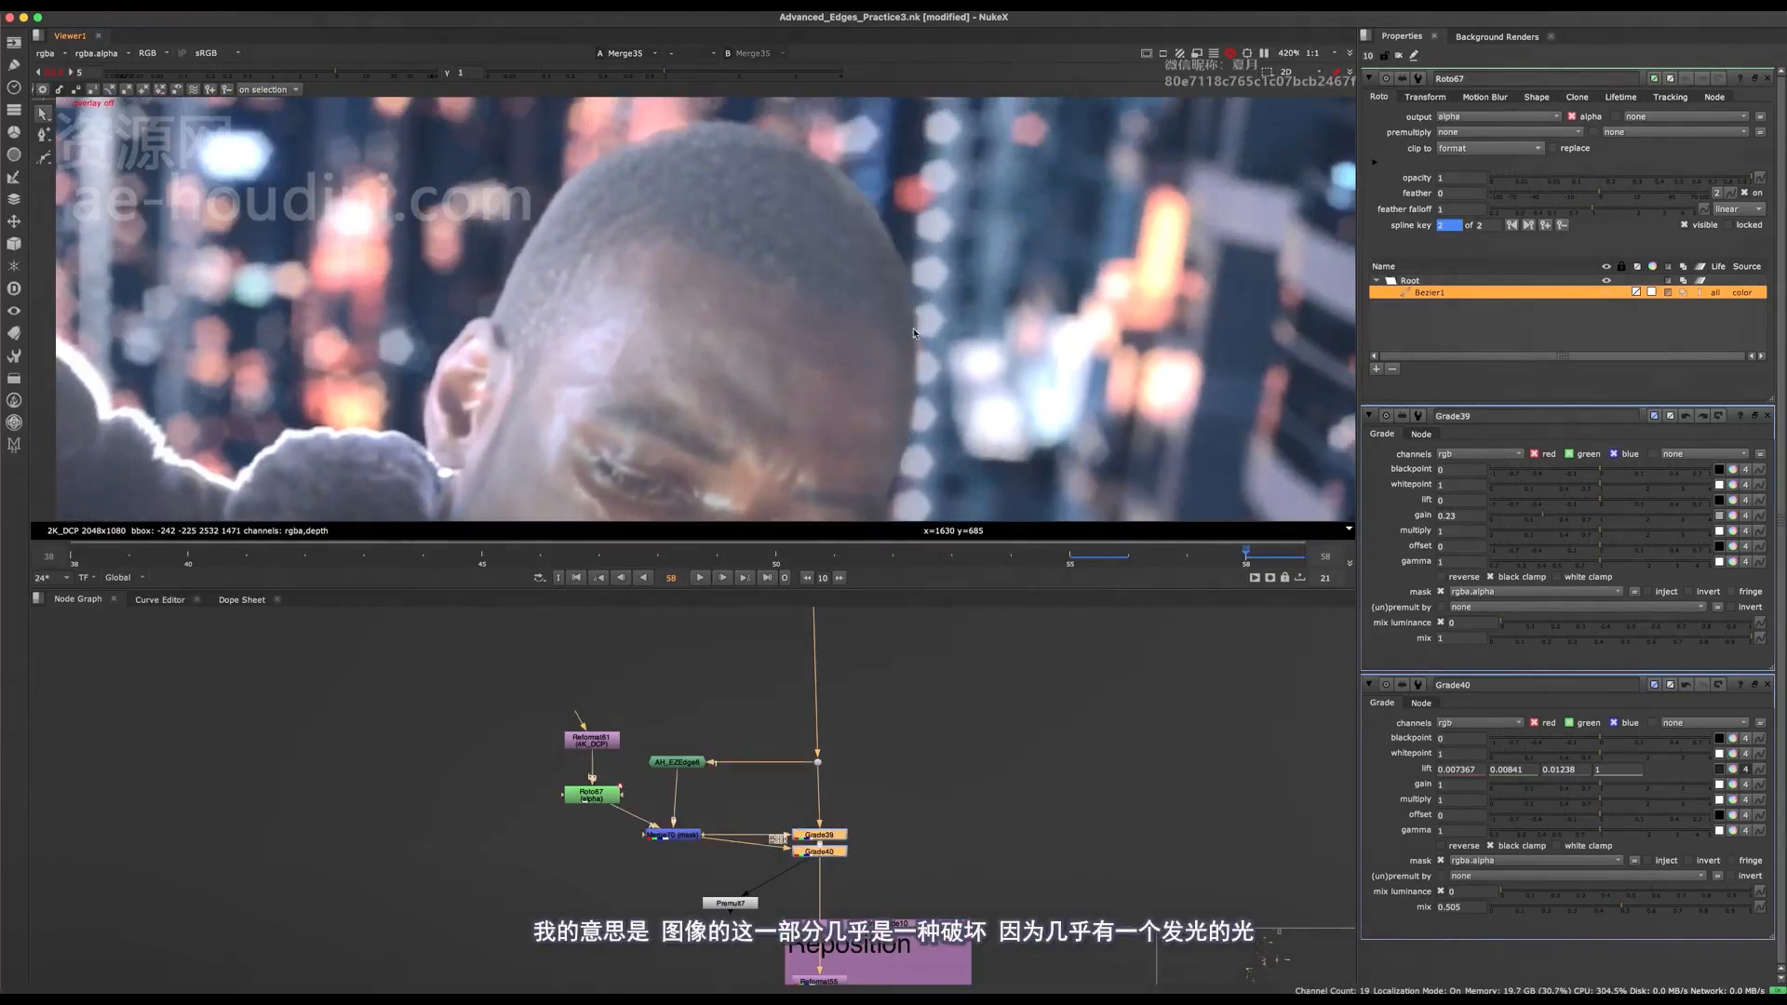
key("d")
scroll(902, 302, "down", 6)
key("d")
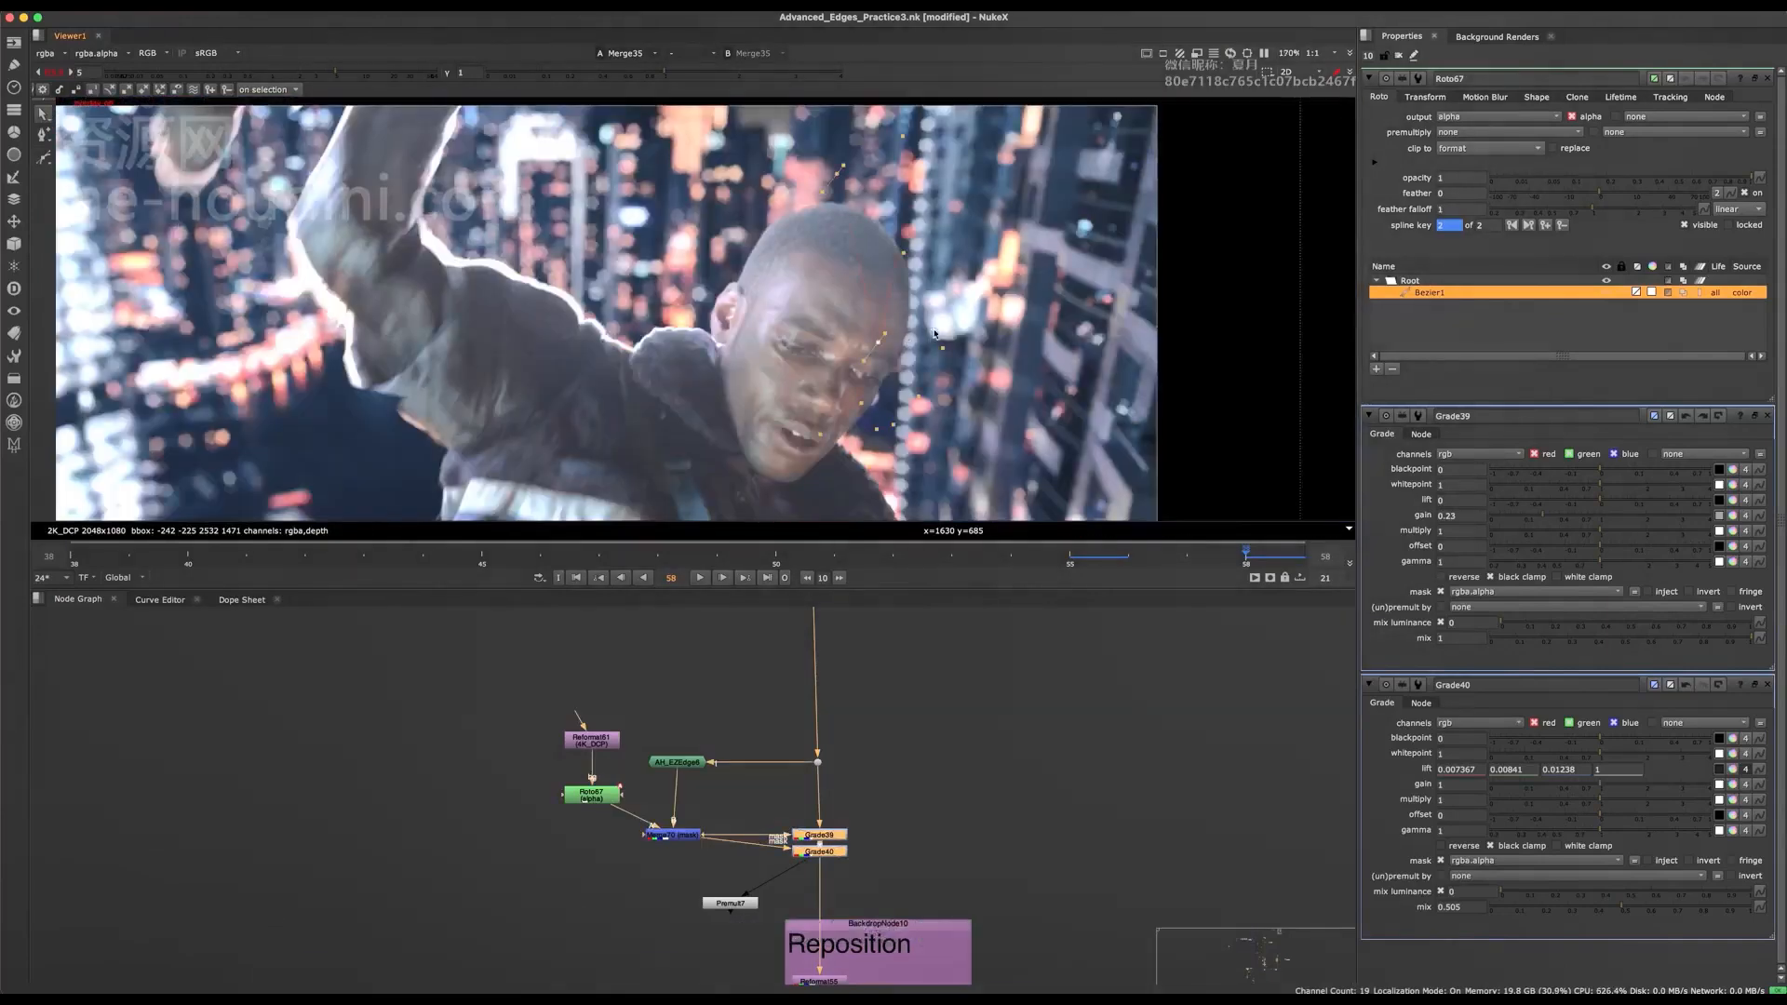
Save the script and shift Roto67's Bezier sideways across the face edge at frame 48.
key("super+s")
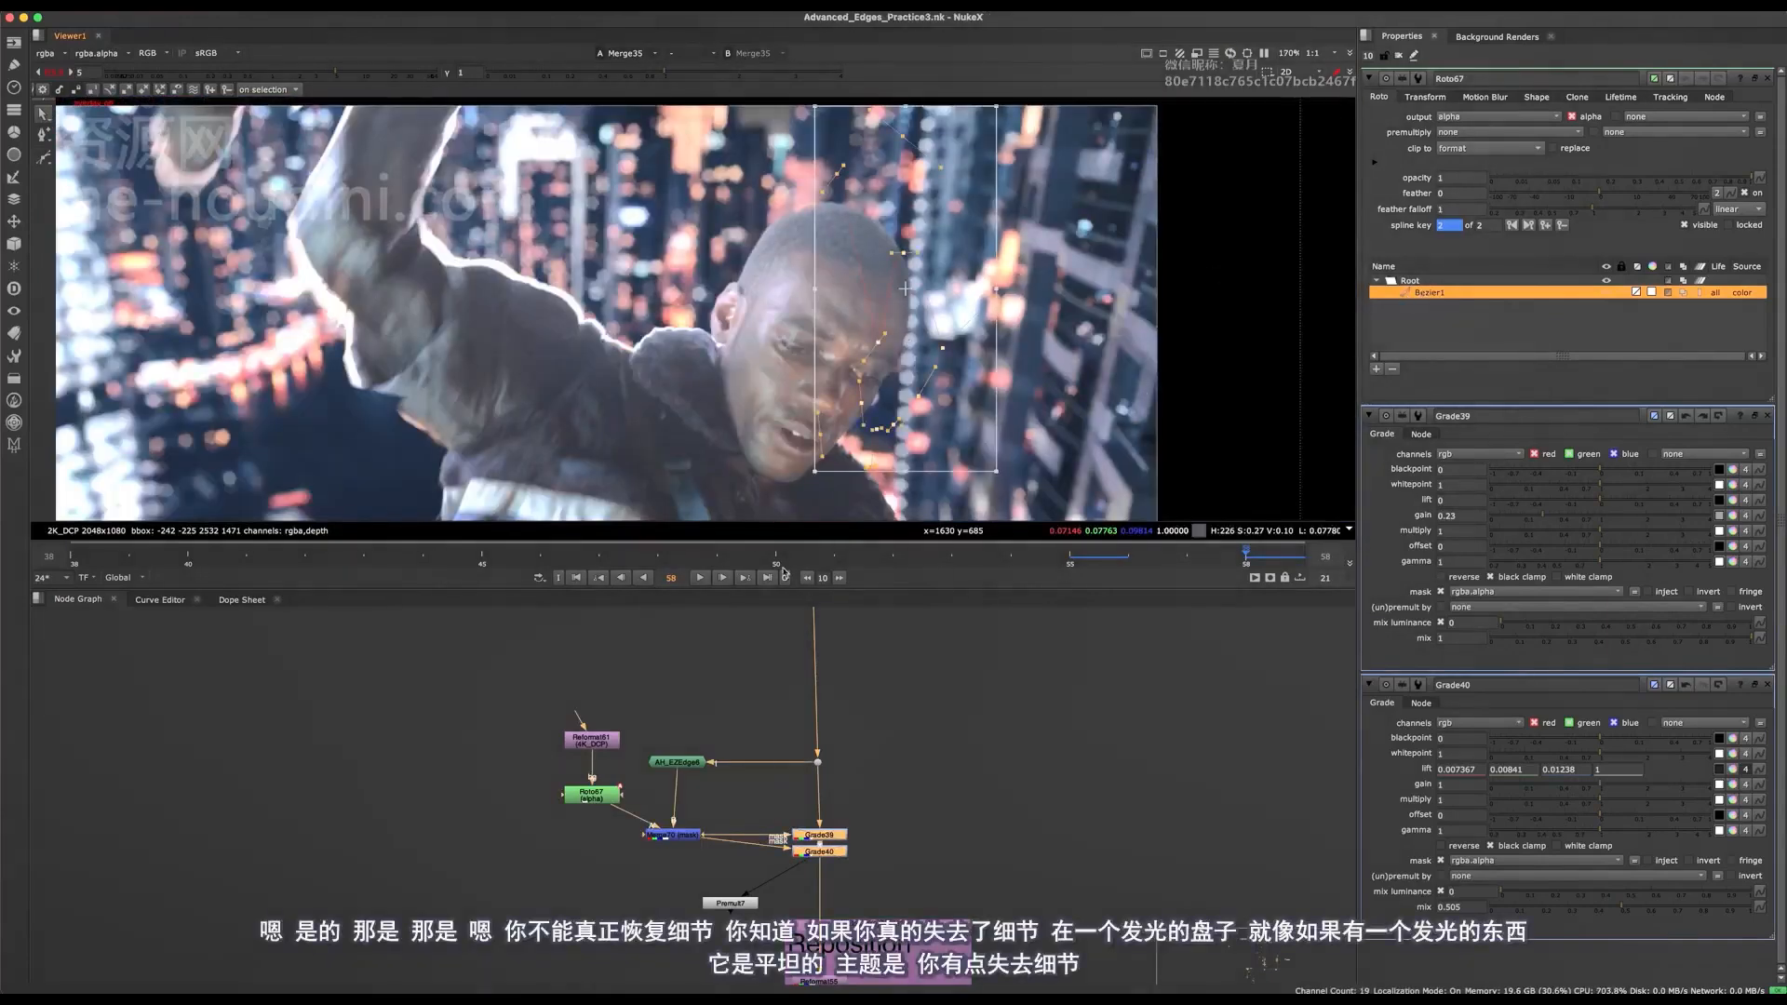
left_click(660, 557)
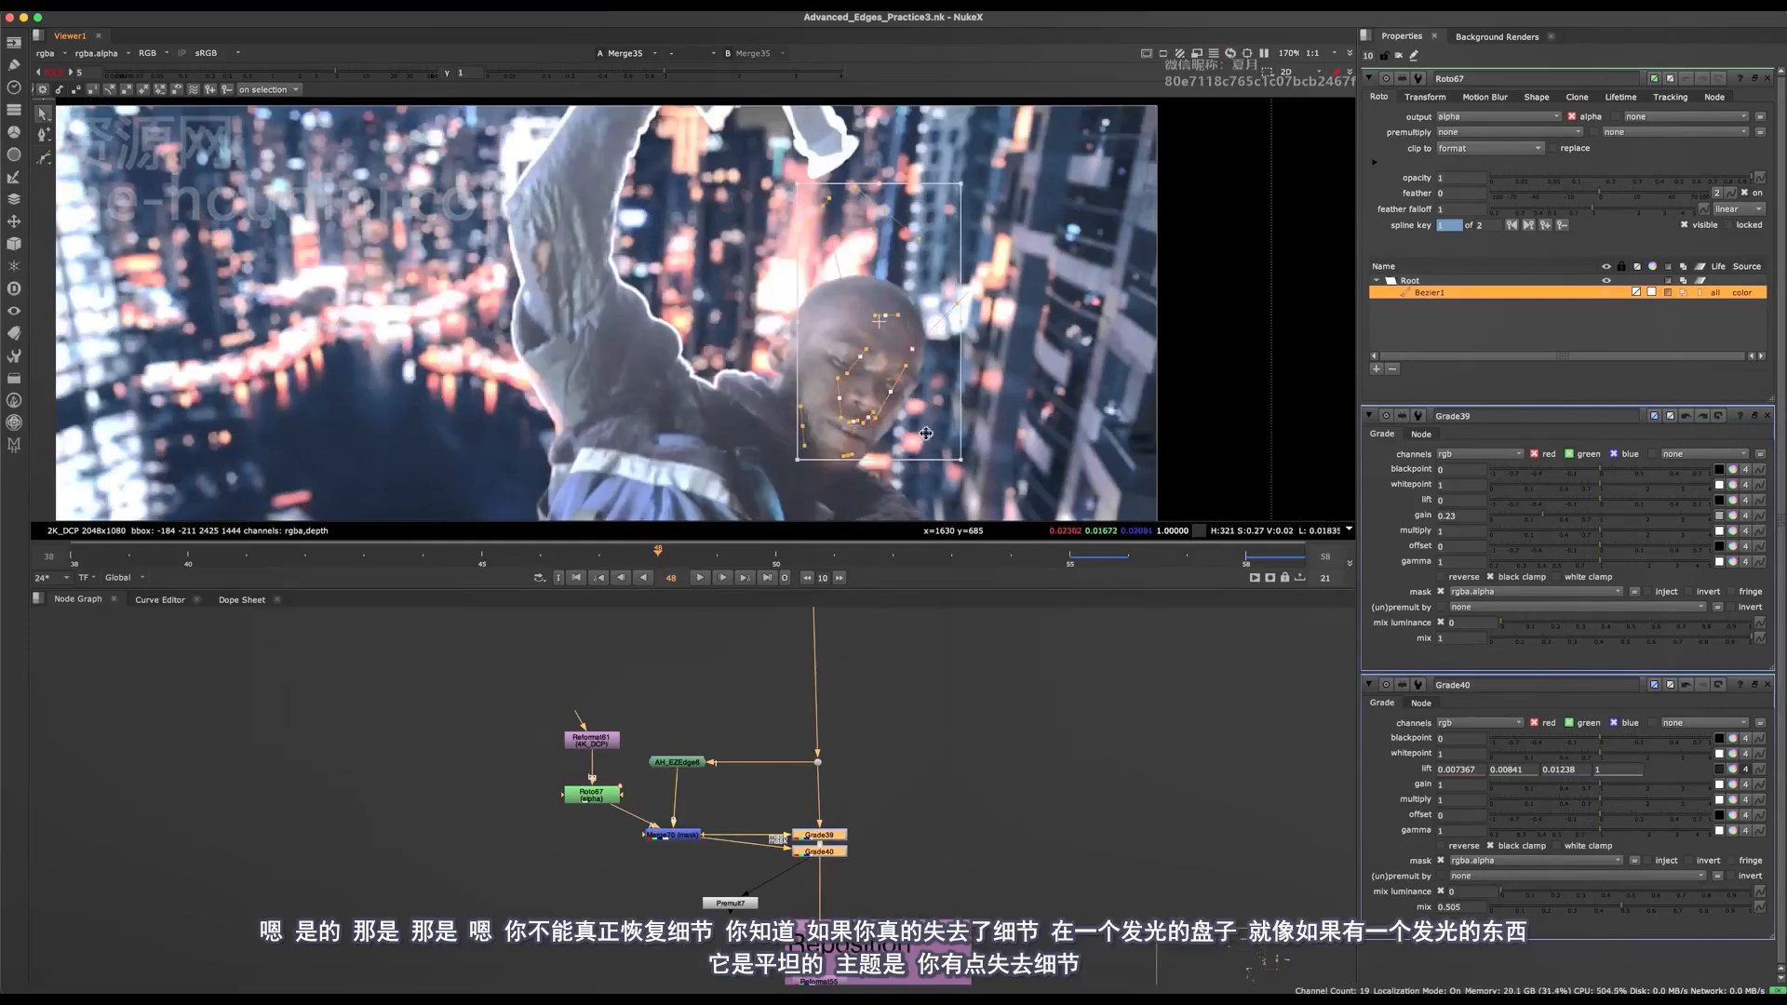
scroll(927, 435, "up", 5)
left_click_drag(840, 318, 974, 354)
left_click(736, 415)
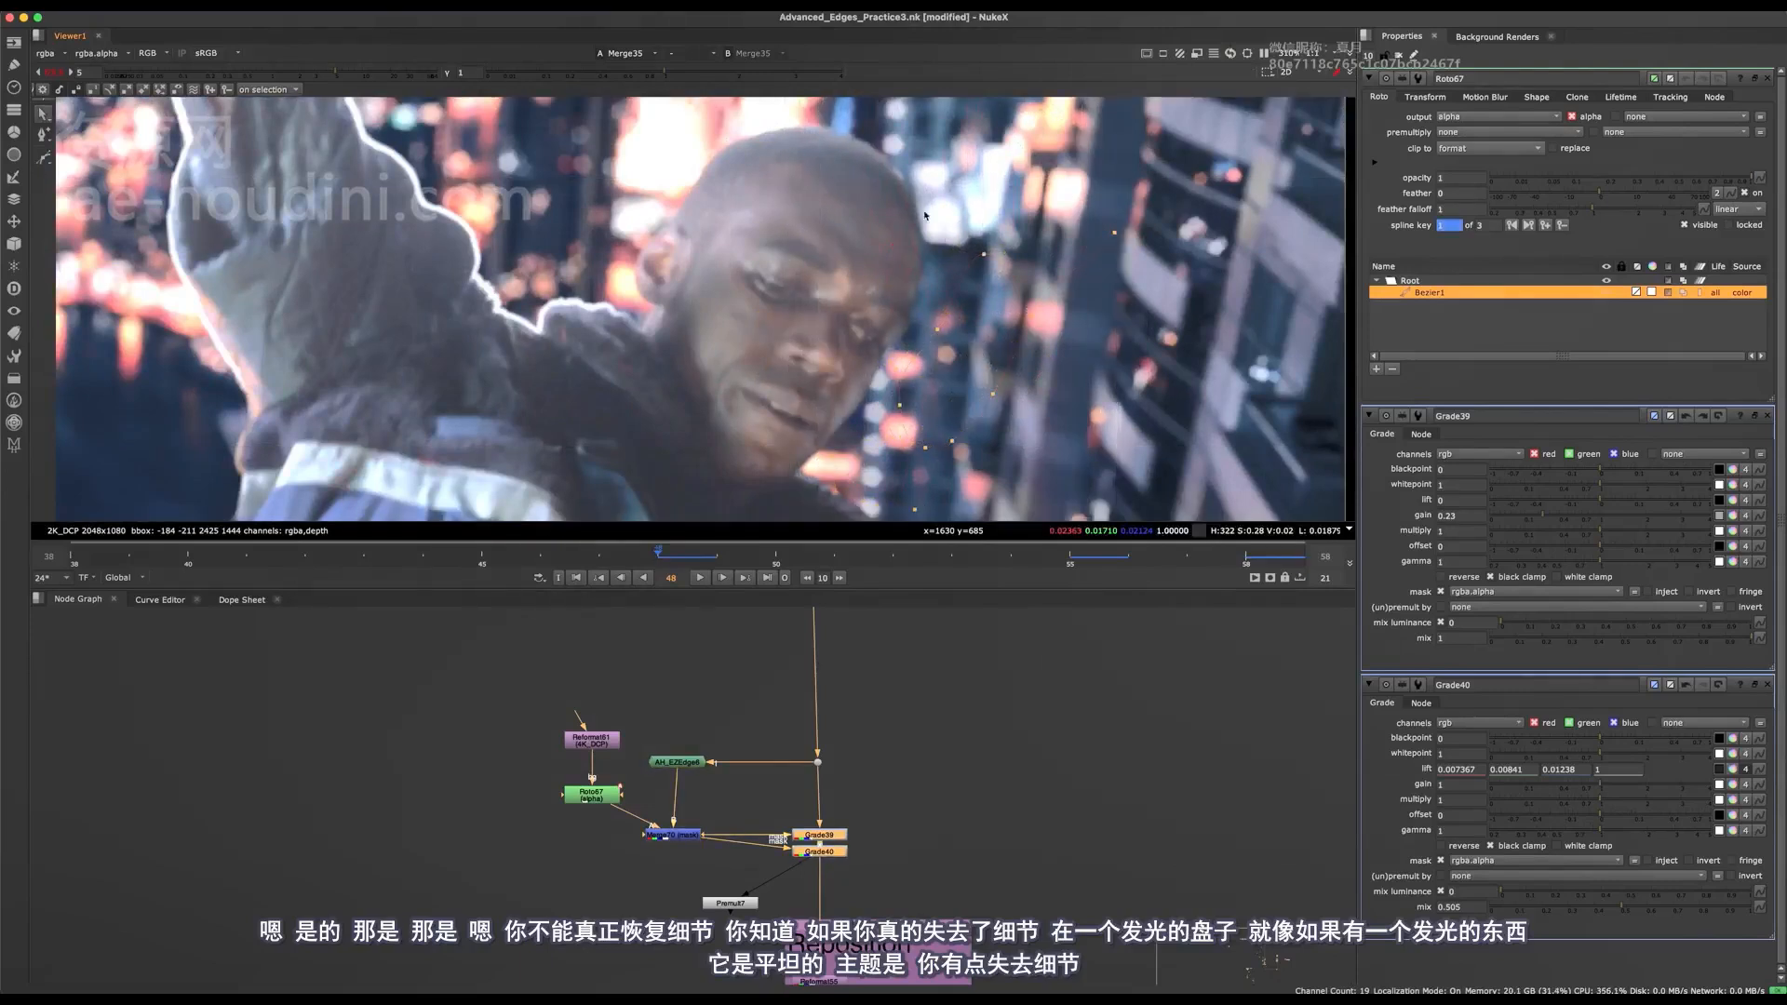
At frame 48, move Roto67's points beside the temple inward onto the forehead and fine-tune the inner edge.
middle_click_drag(925, 216, 903, 188)
left_click_drag(1032, 290, 882, 435)
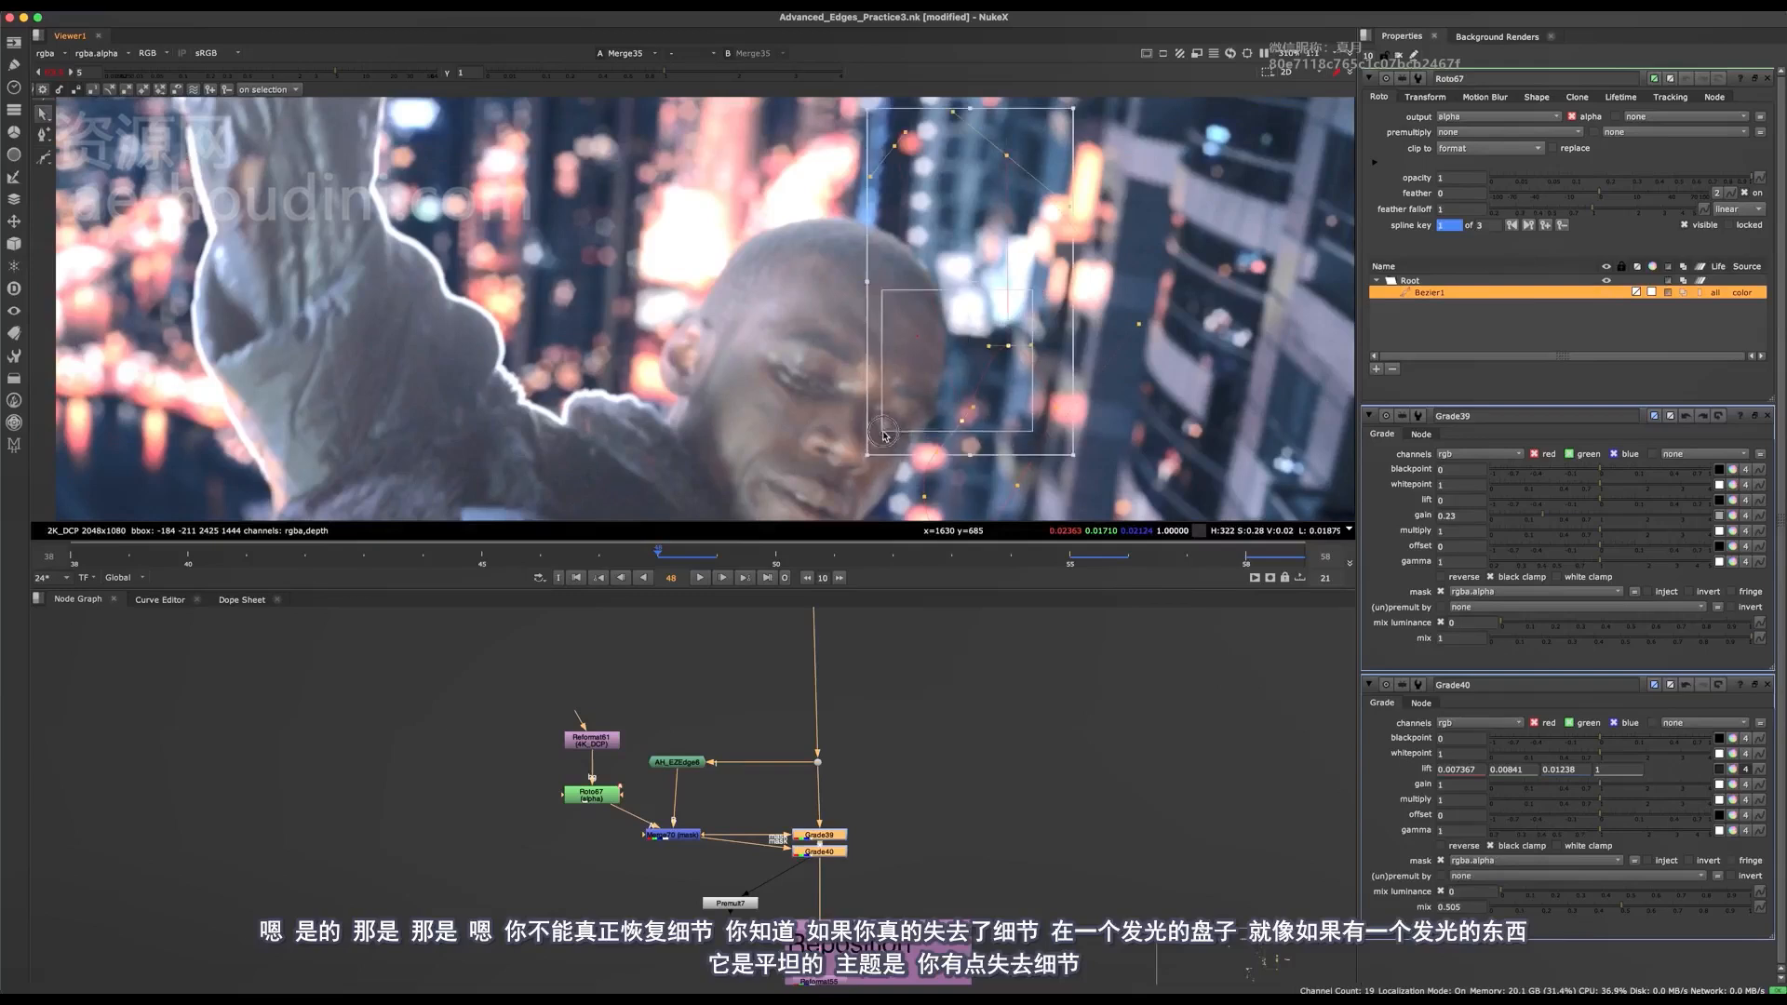
left_click_drag(956, 359, 884, 303)
left_click(875, 306)
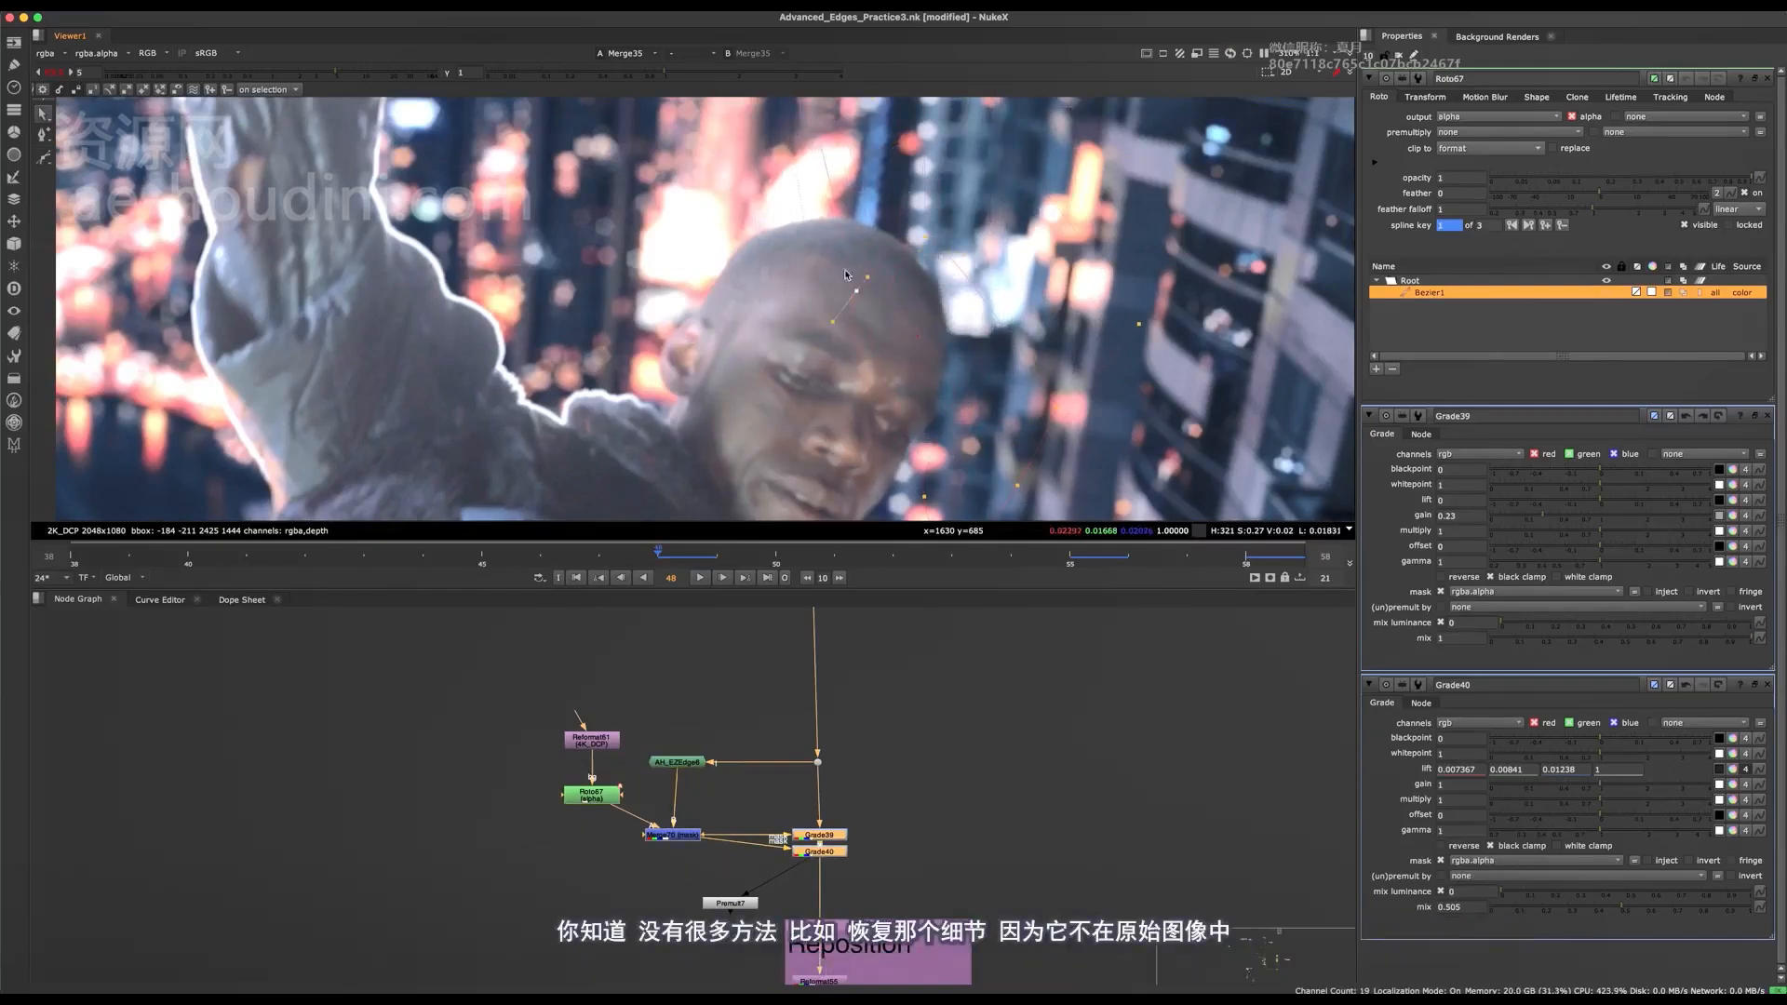
left_click_drag(875, 372, 870, 371)
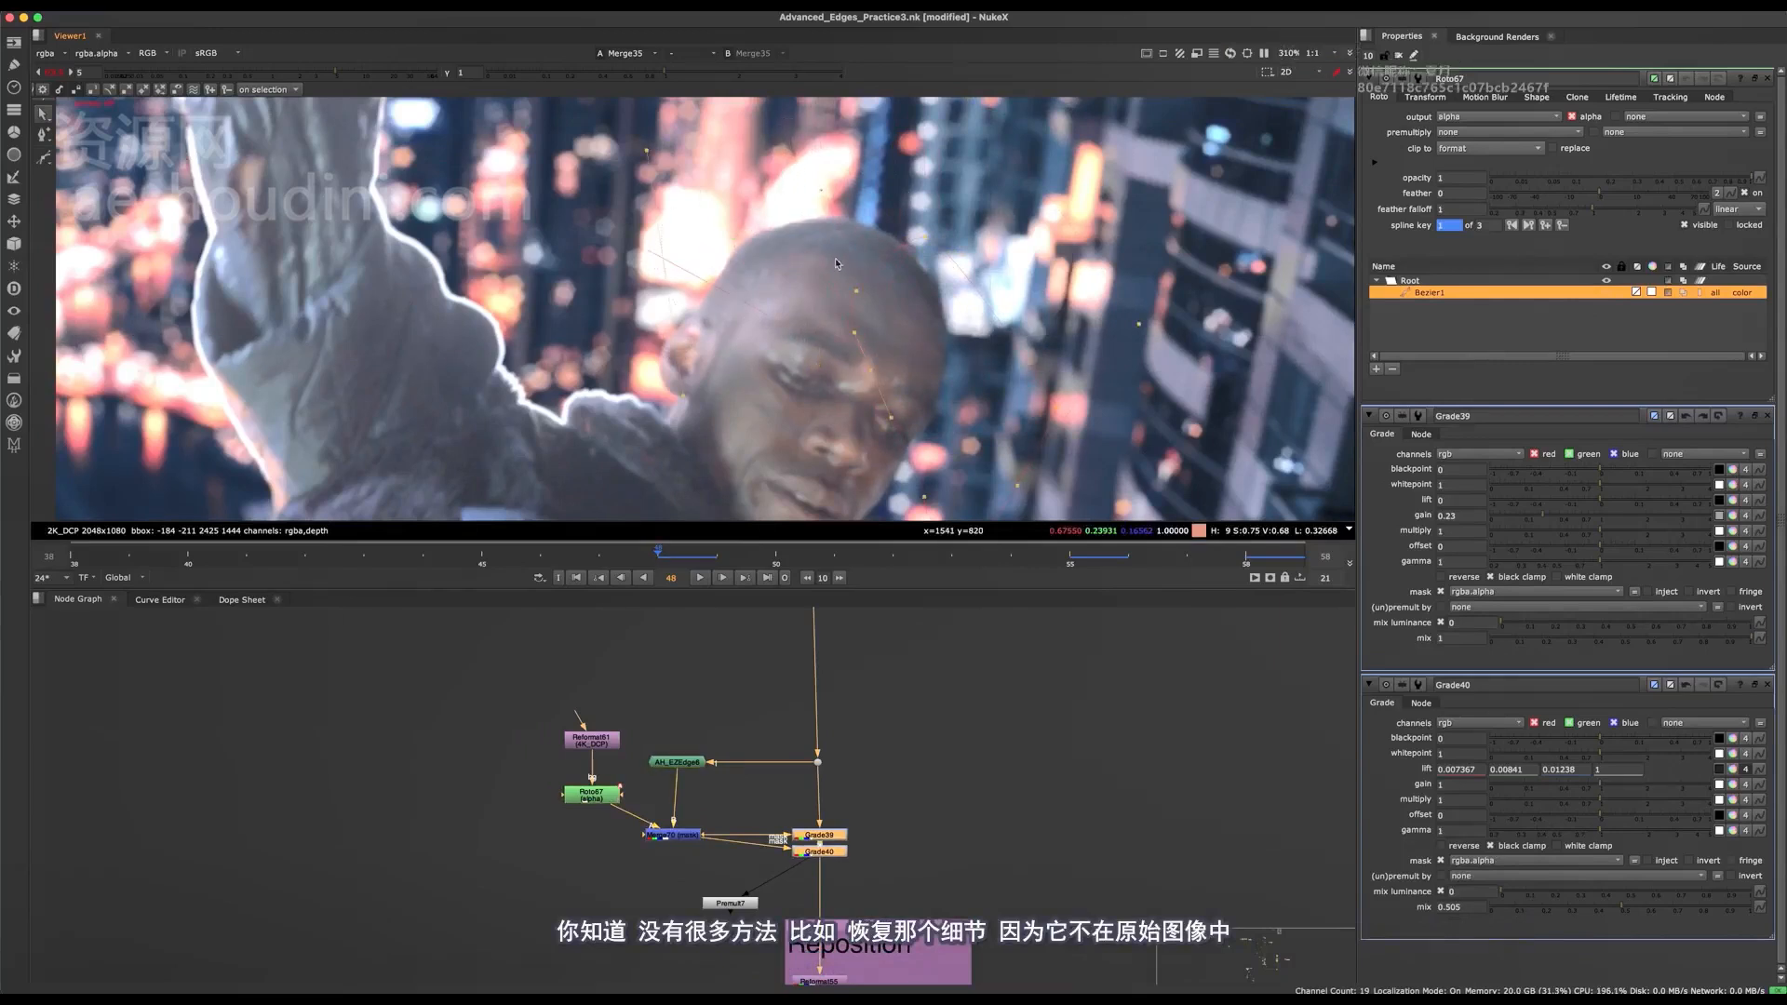
Check the face edge at frame 48 with the roto overlay hidden, both wide and up close.
scroll(840, 313, "down", 5)
key("q")
scroll(881, 342, "up", 2)
scroll(835, 313, "up", 4)
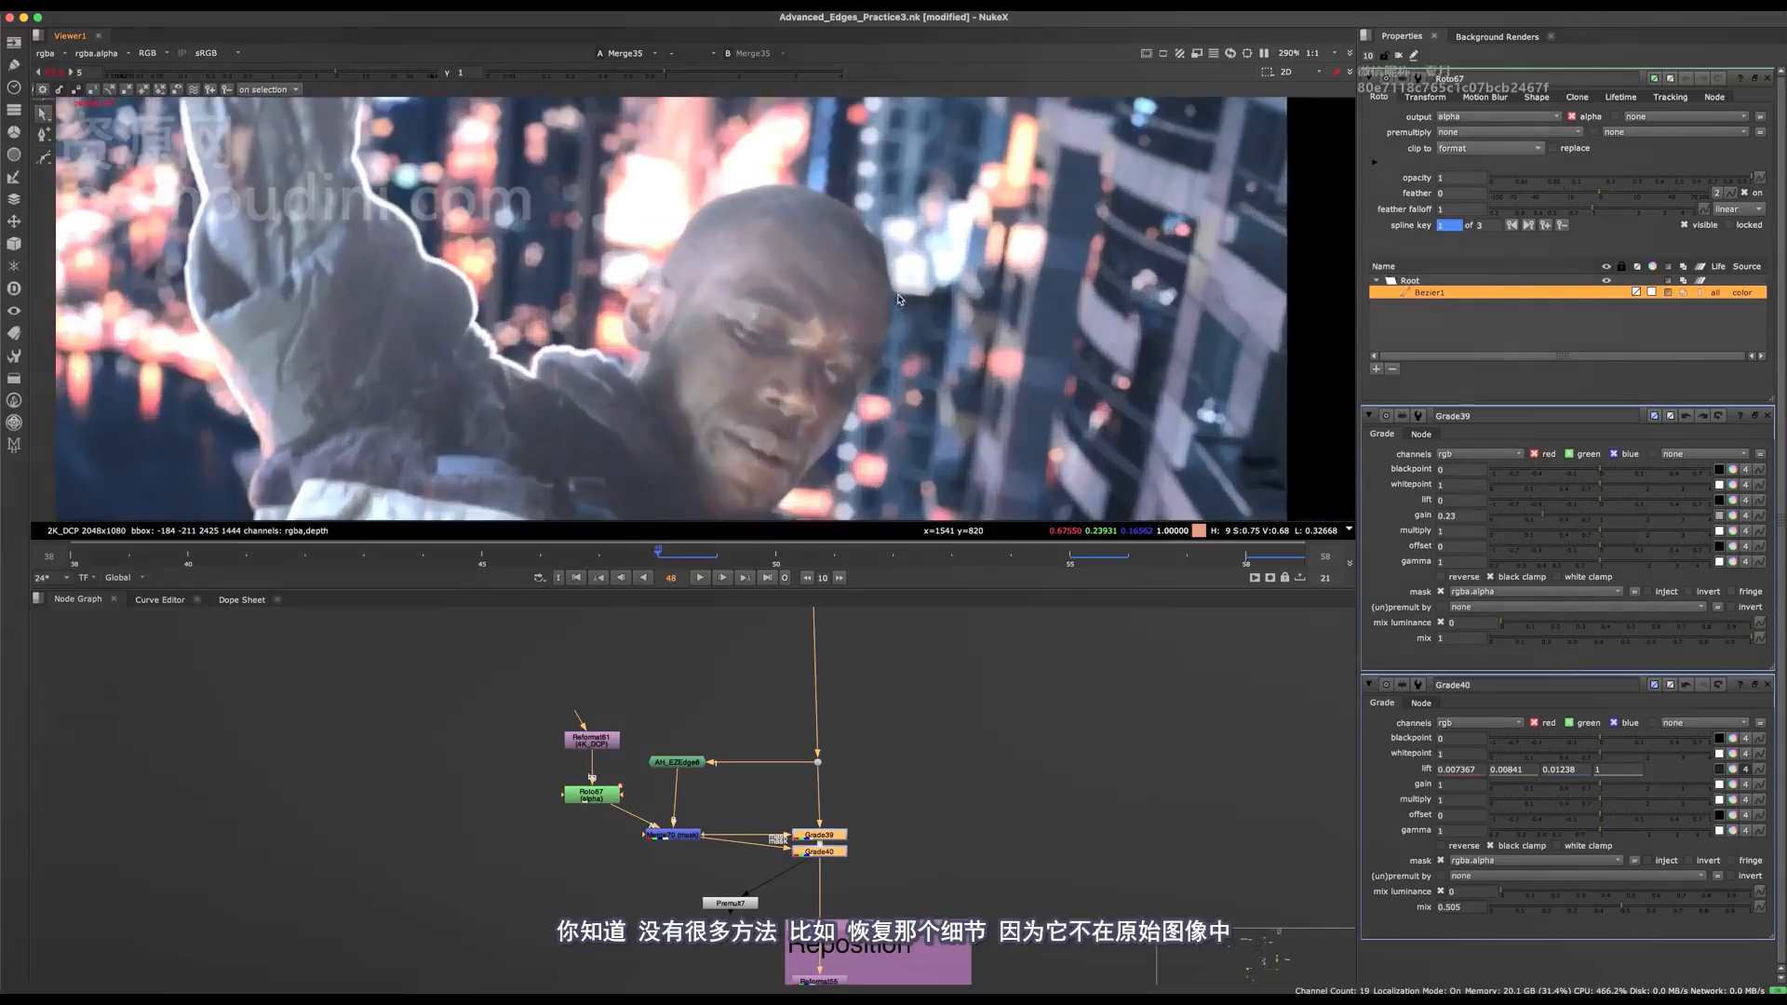
key("q")
left_click_drag(804, 267, 801, 252)
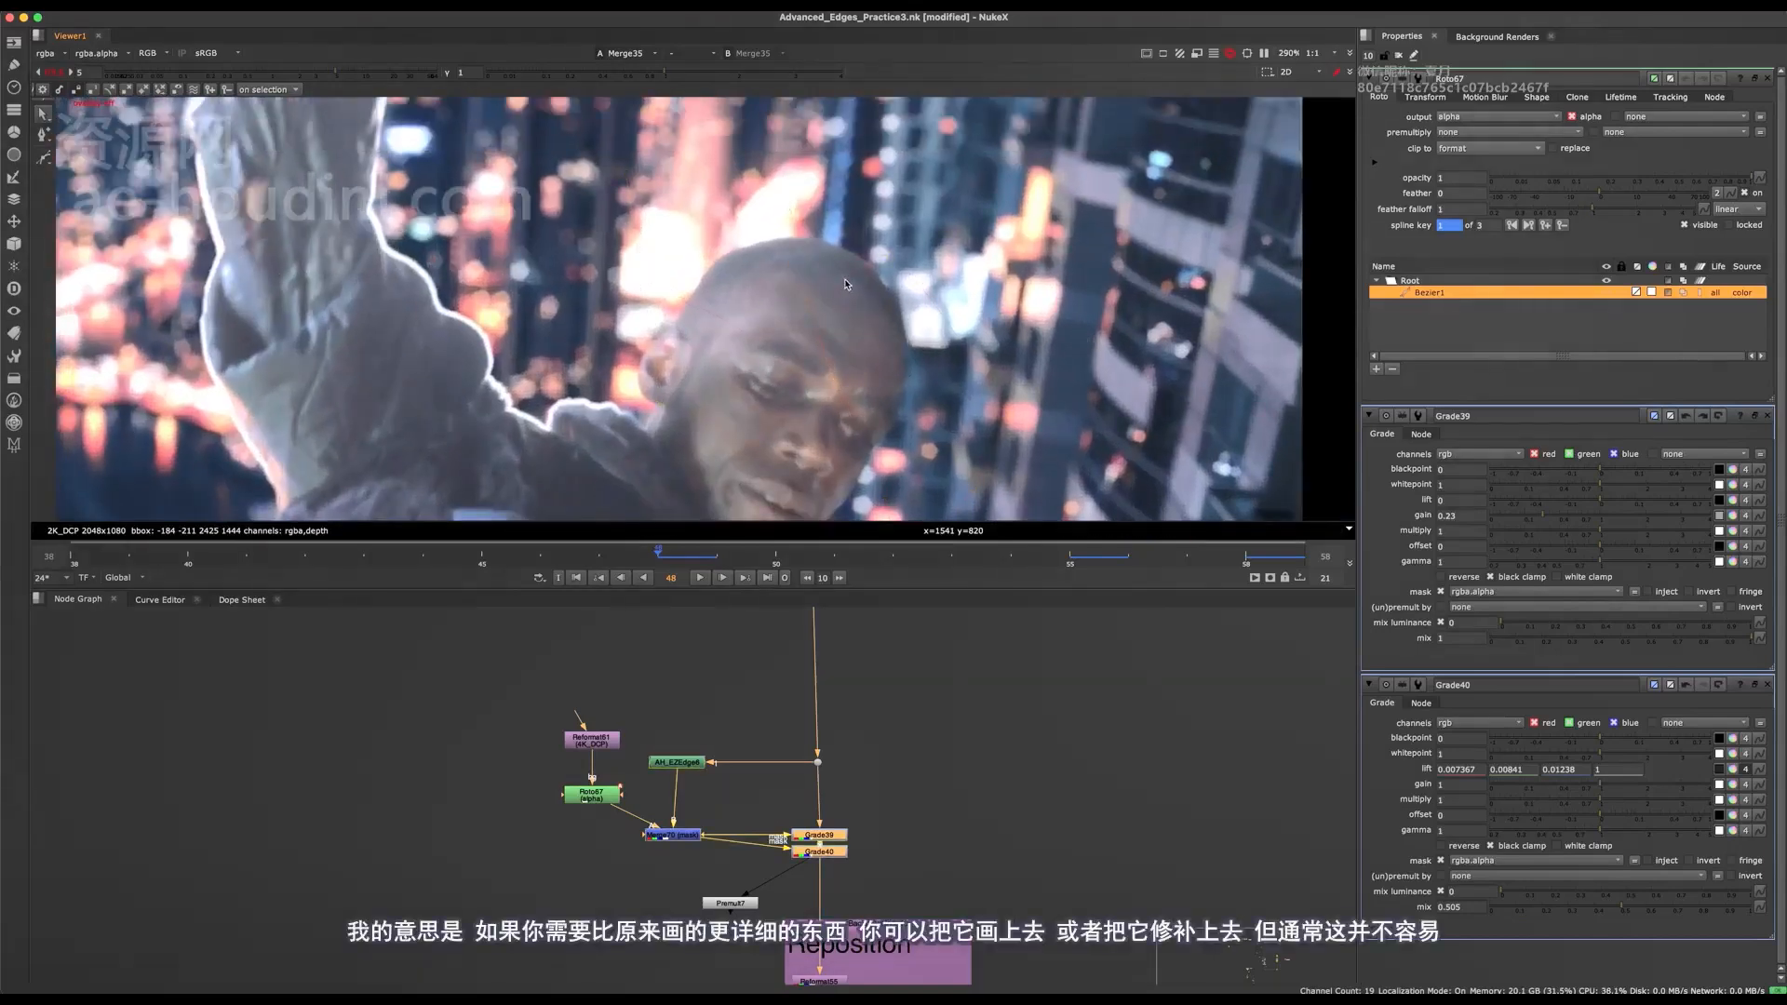
scroll(900, 373, "down", 3)
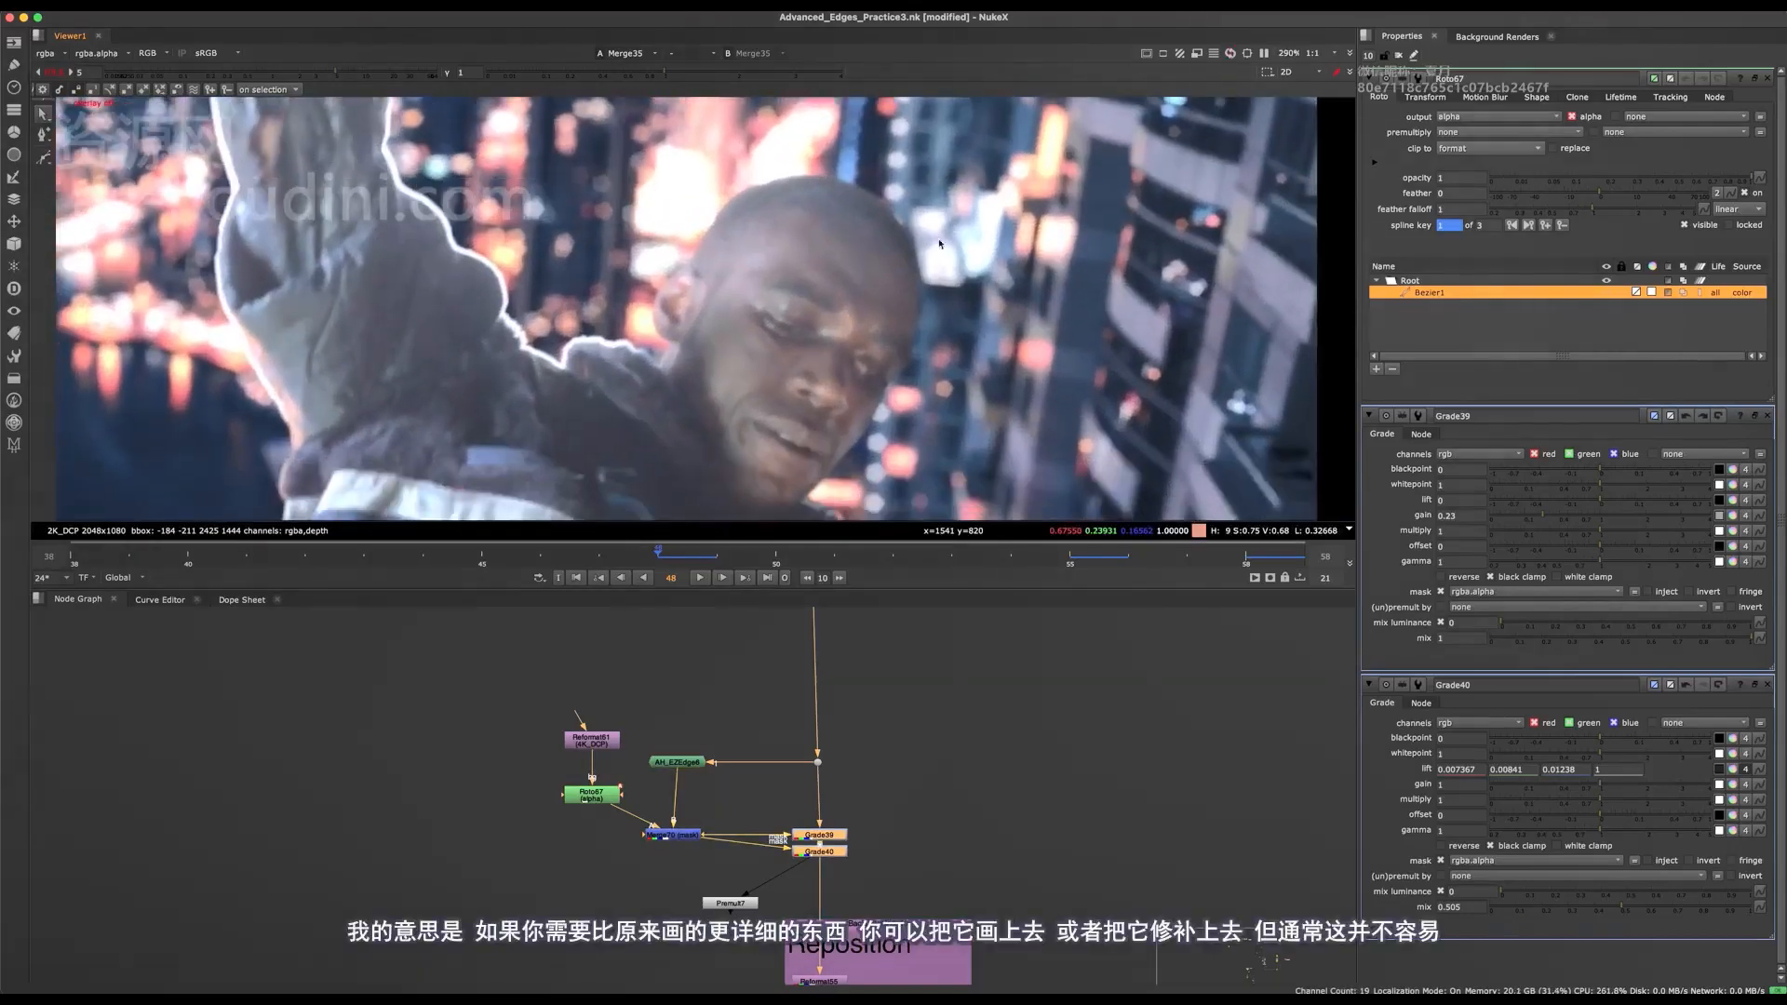
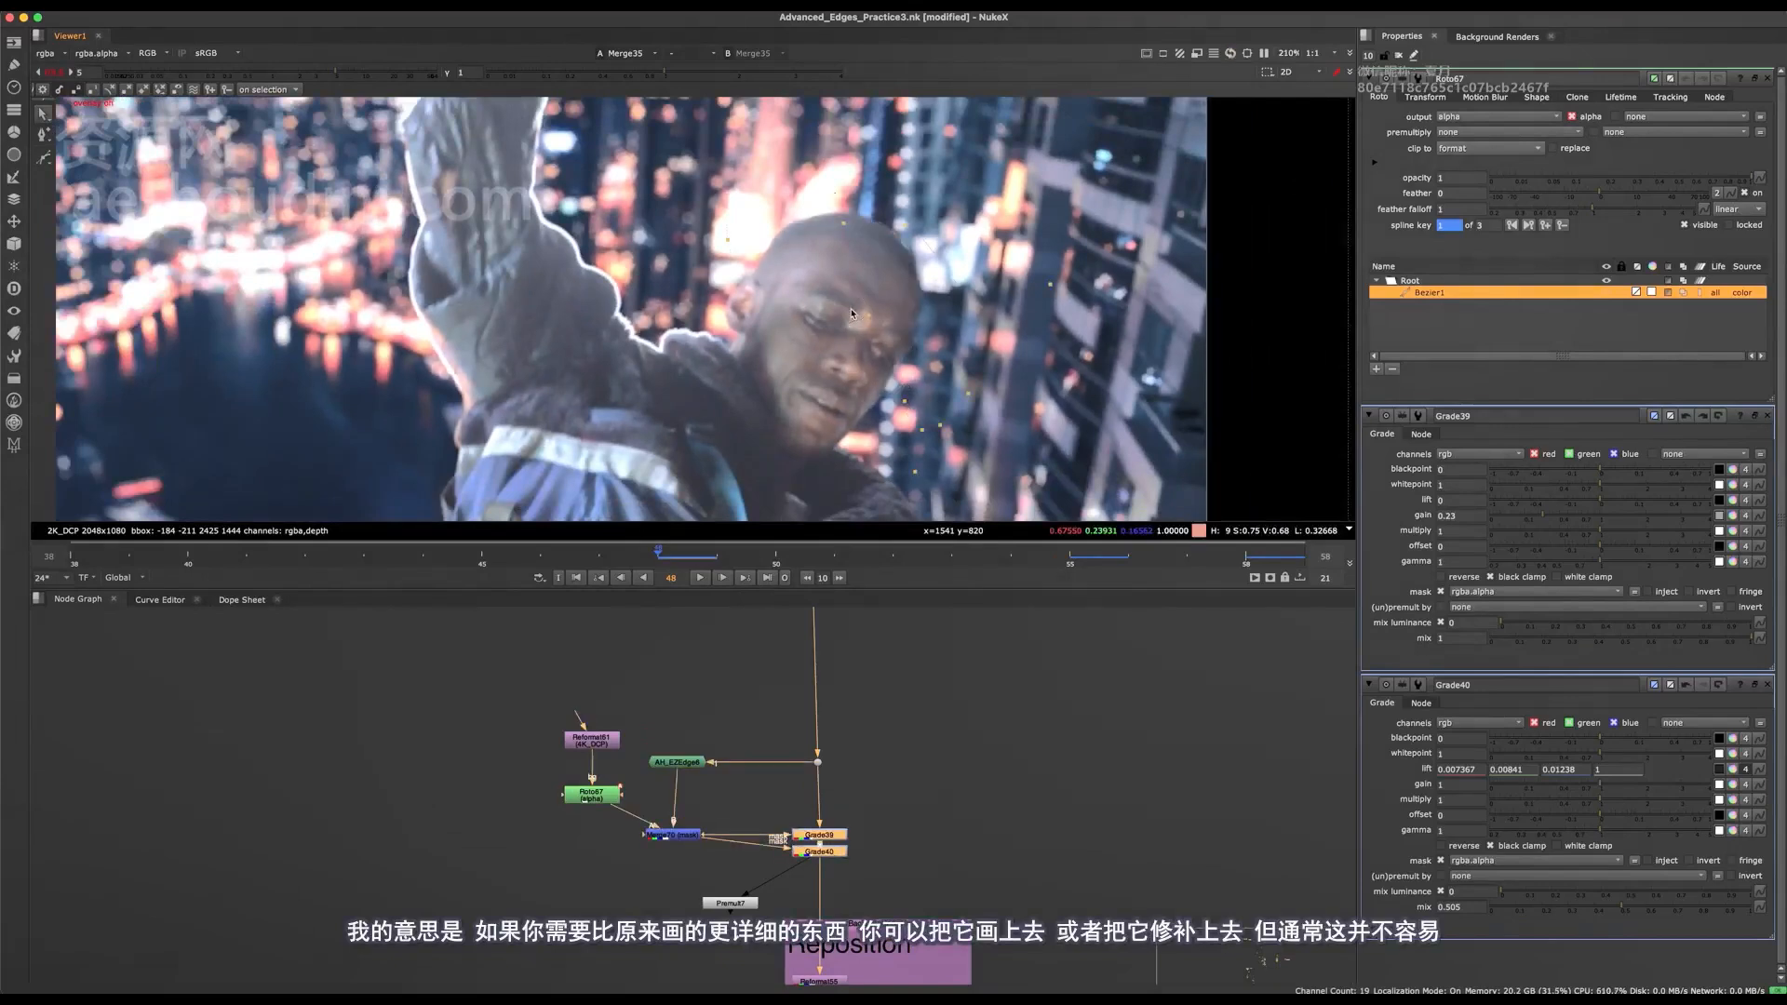
At frame 44, shift Roto67's Bezier sideways off the face edge toward the background beside the raised hand.
middle_click_drag(887, 280, 875, 331)
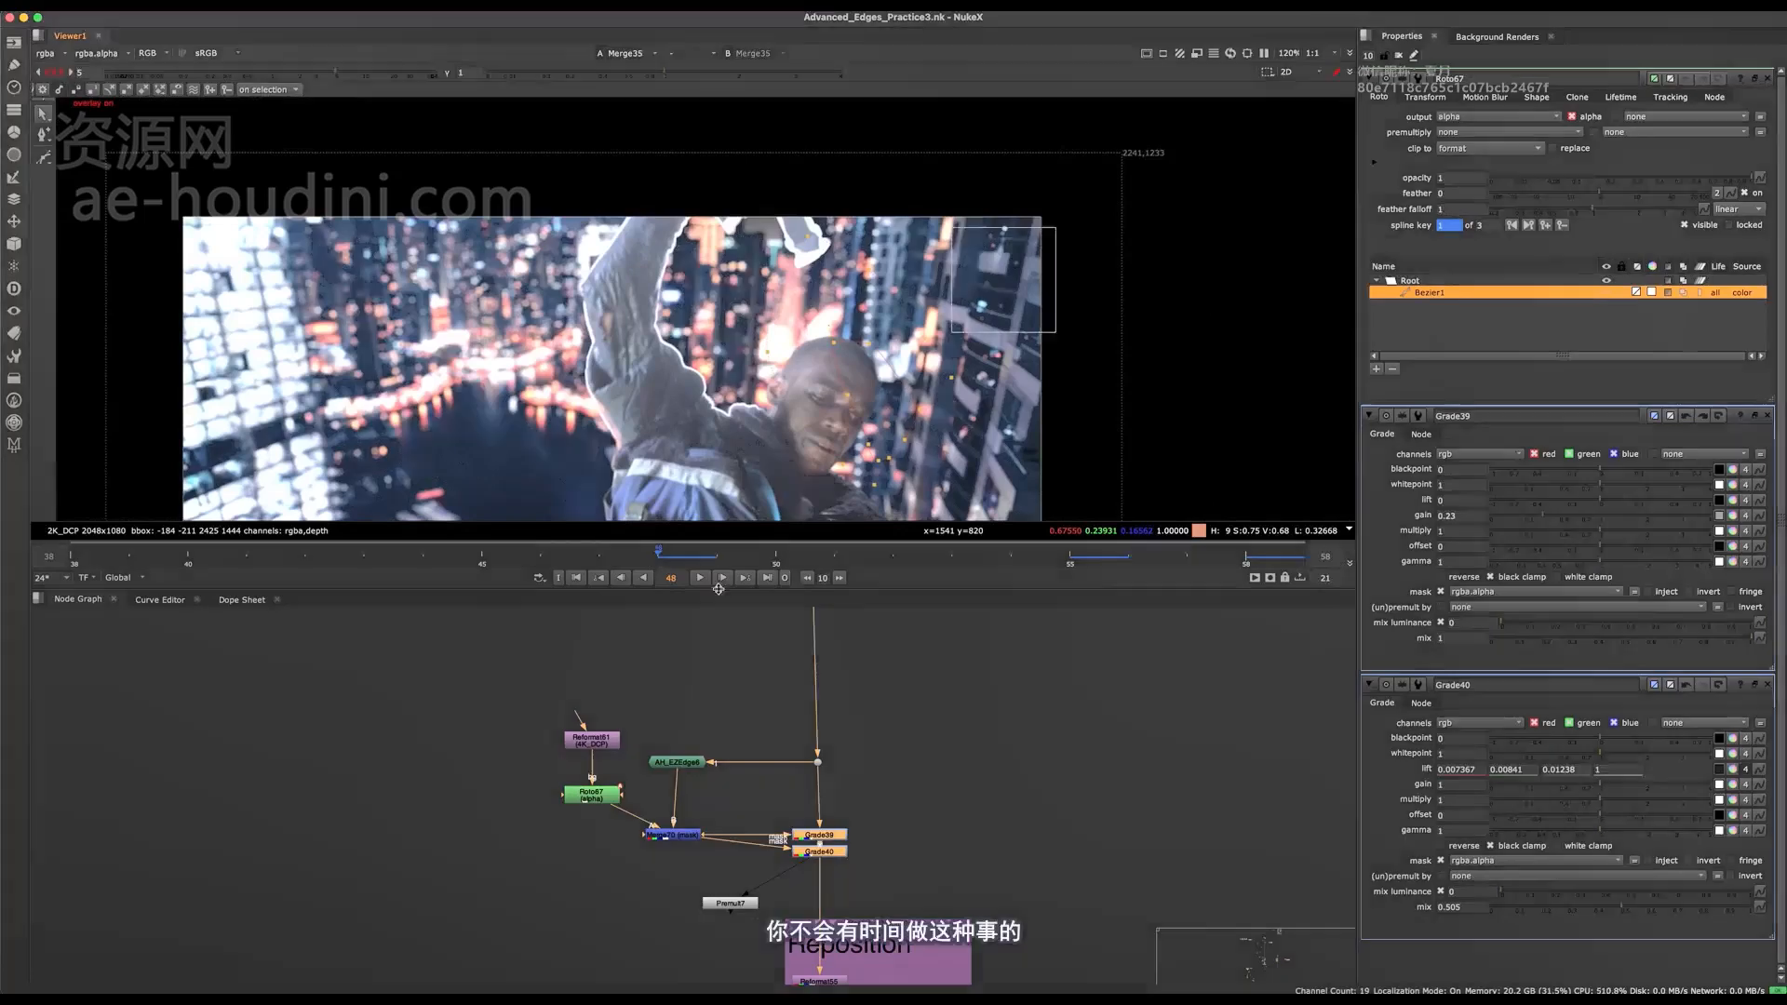
scroll(764, 564, "up", 3)
middle_click_drag(765, 563, 775, 488)
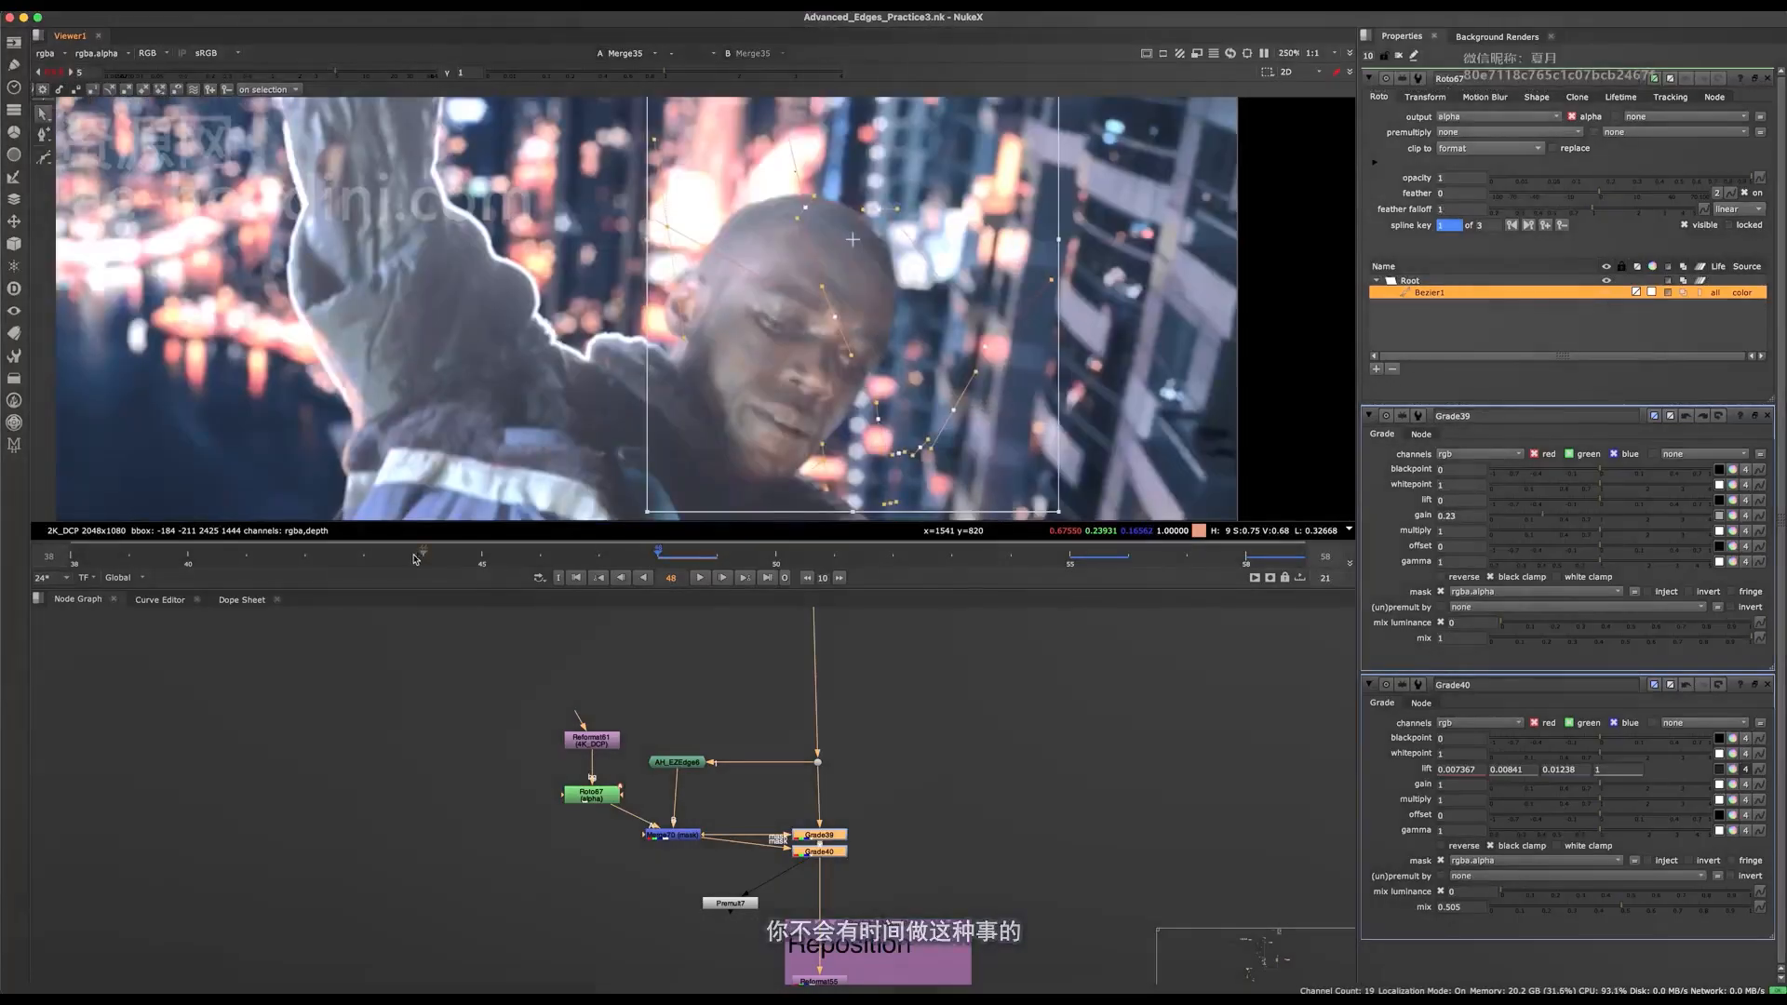
key("Left")
key("Left")
key("Left")
key("Left")
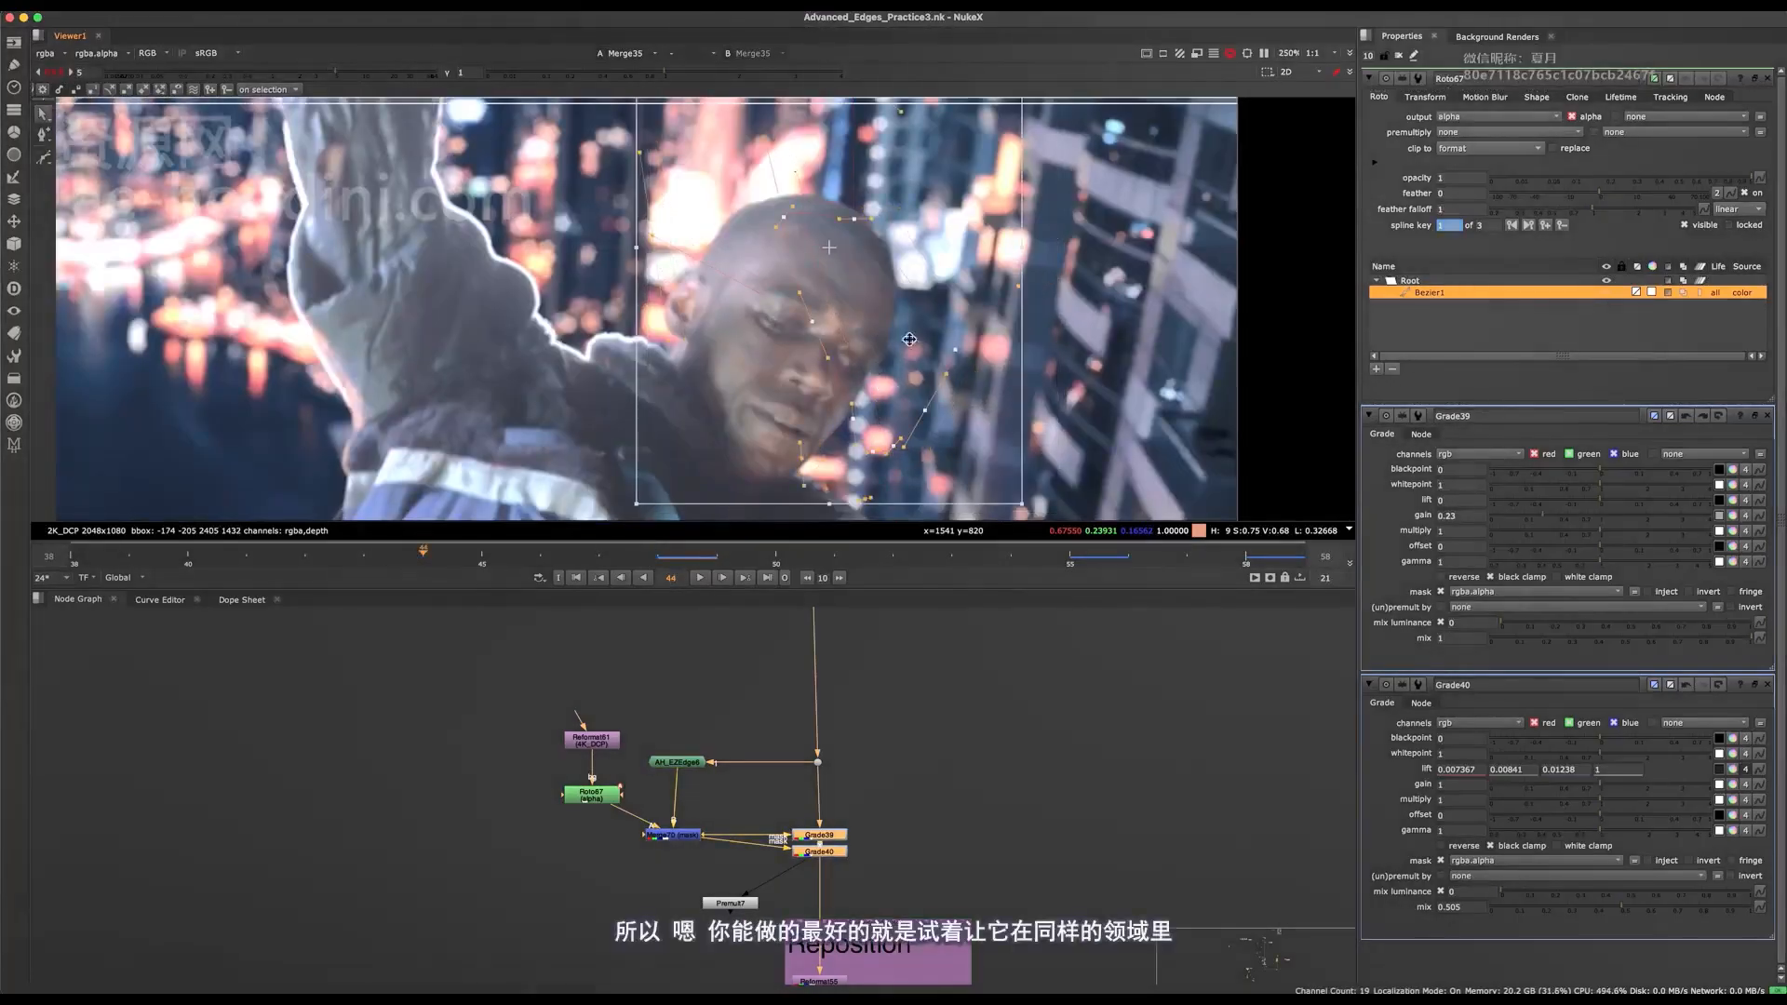
left_click_drag(876, 354, 952, 336)
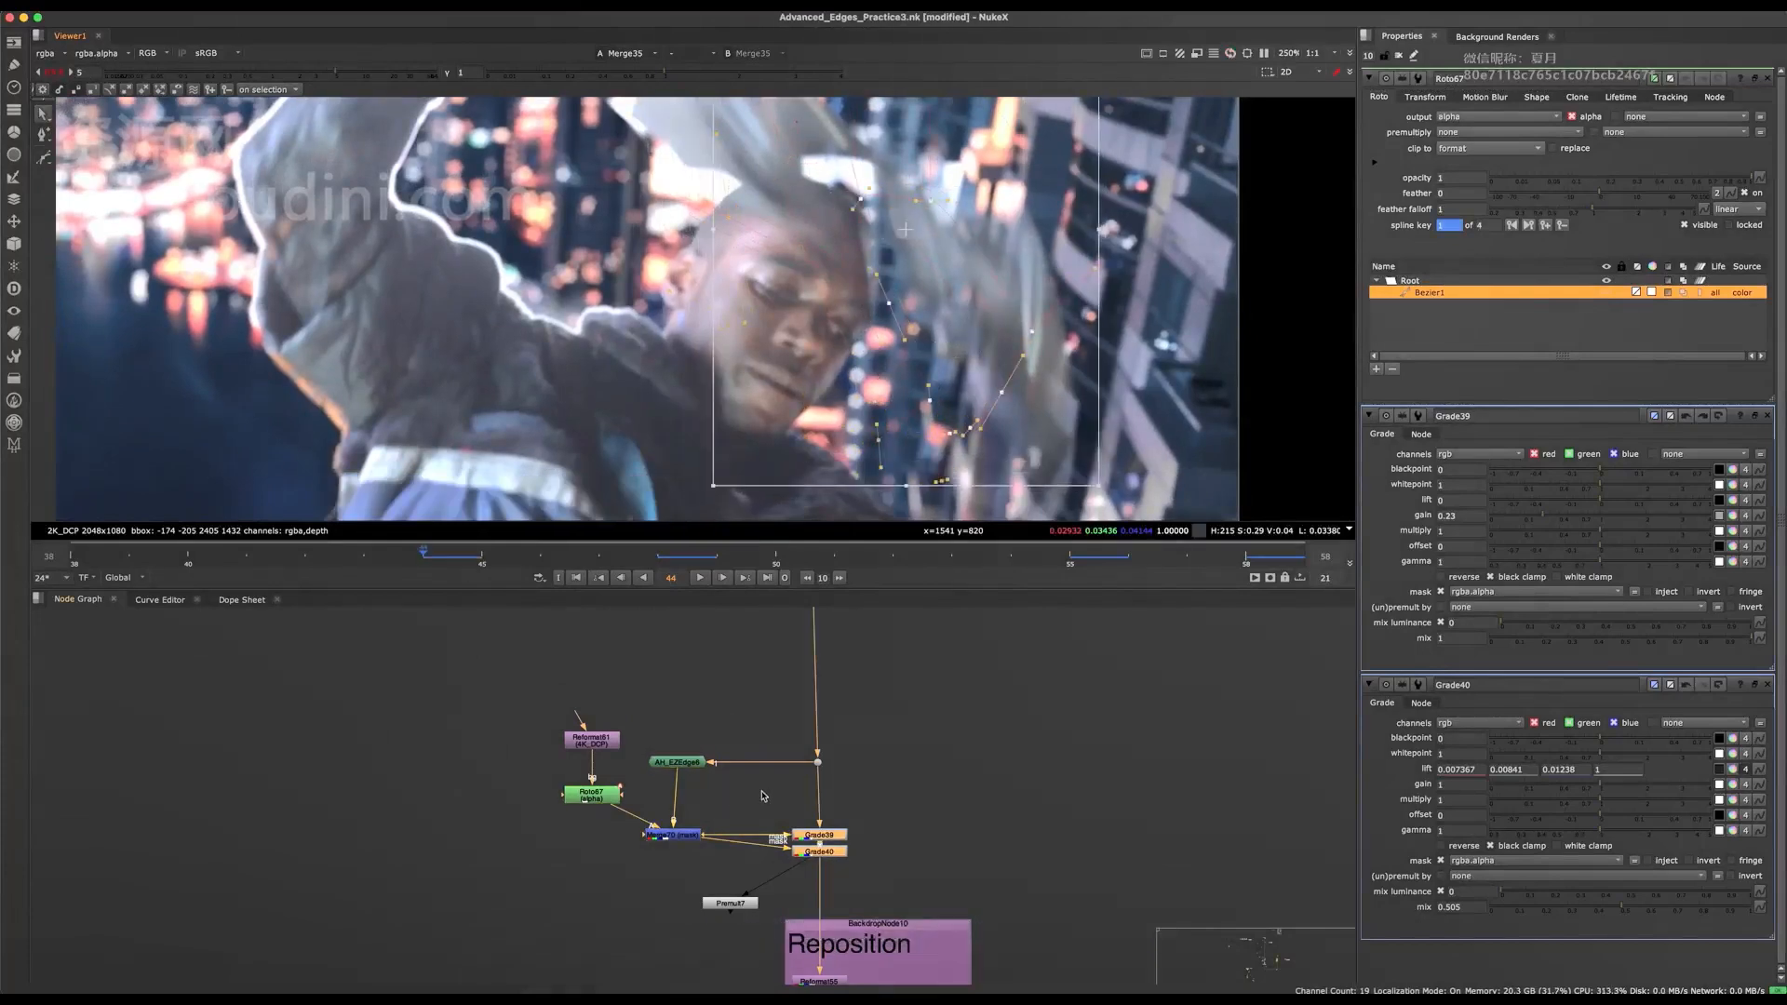
scroll(912, 372, "down", 2)
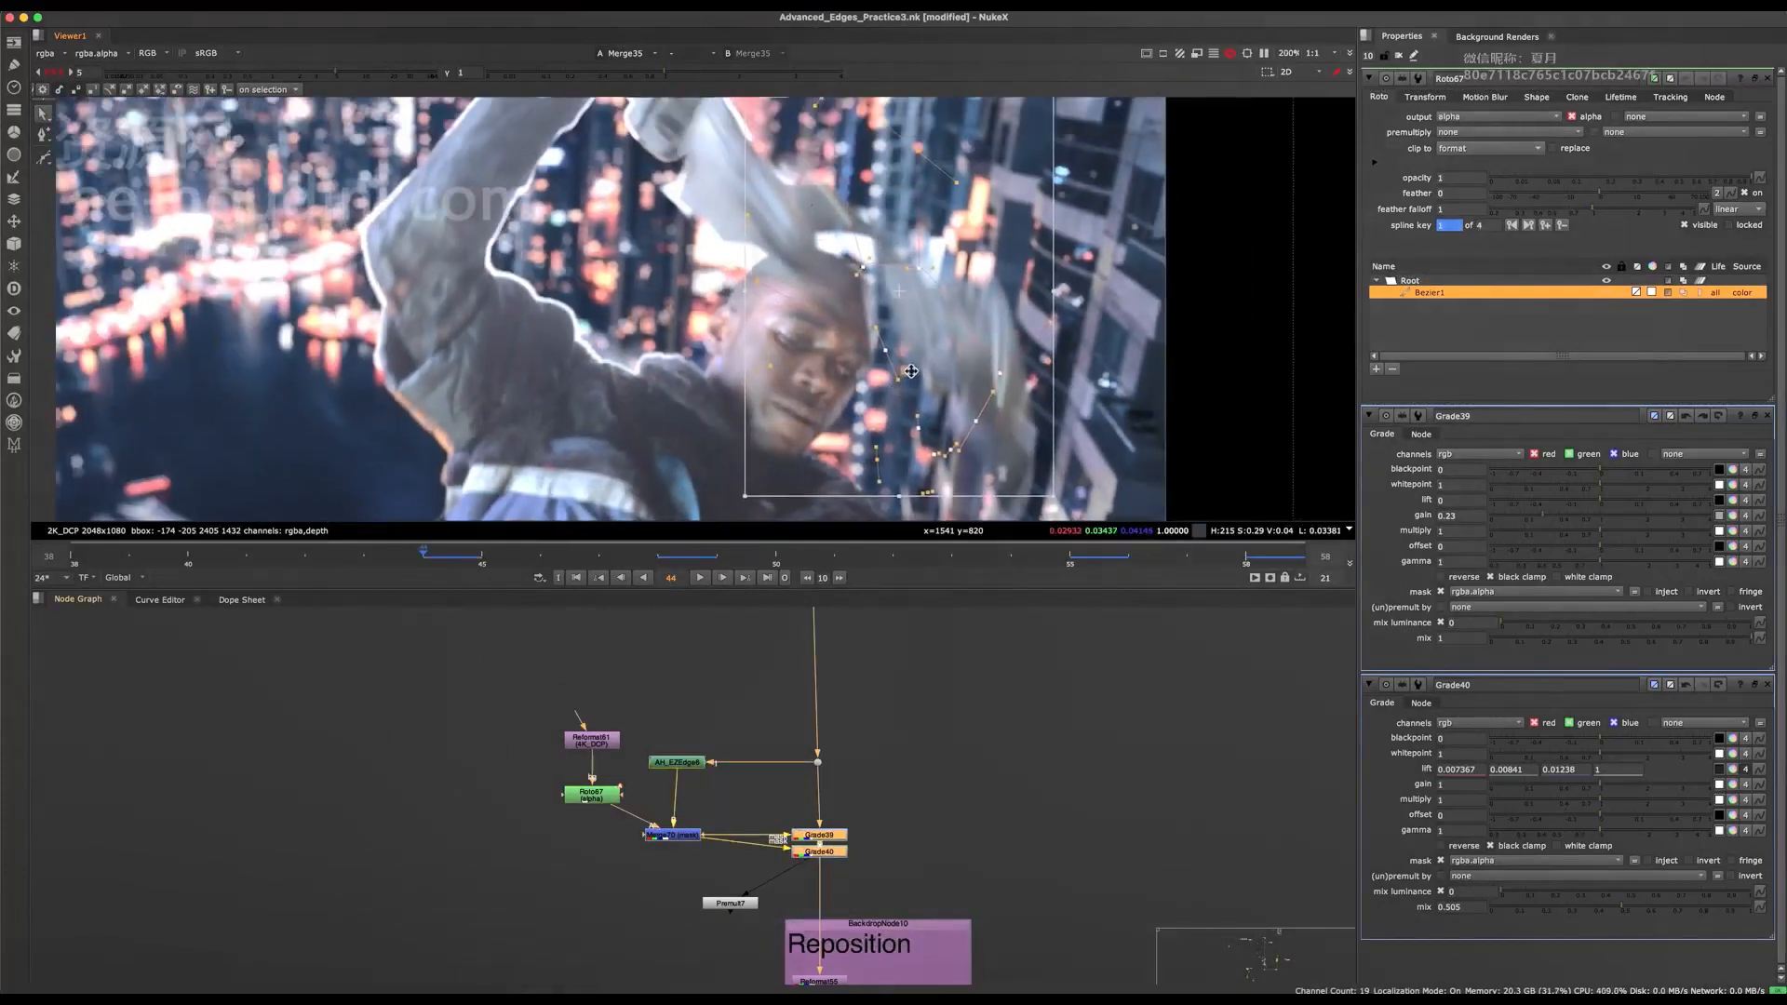
Compare the face and blurred hand edges at frame 44 with the Grades toggled off and on and the roto overlay hidden.
key("q")
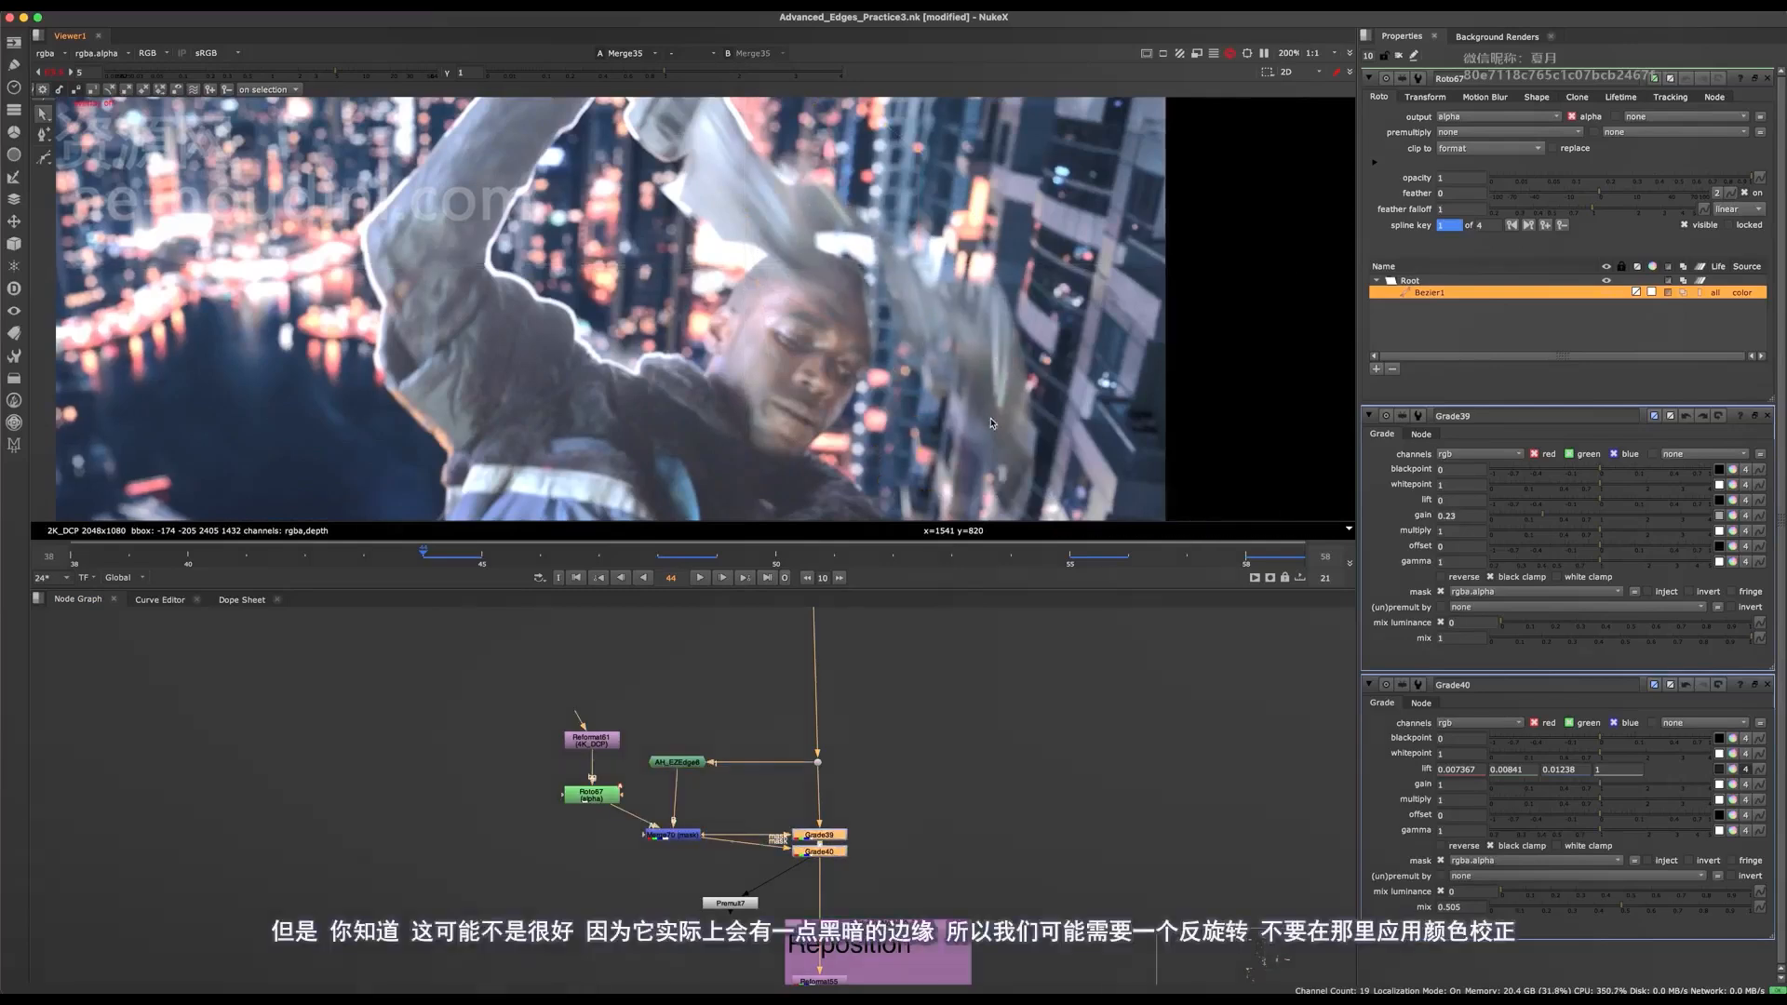
key("d")
key("d")
middle_click_drag(927, 301, 1001, 302, "alt")
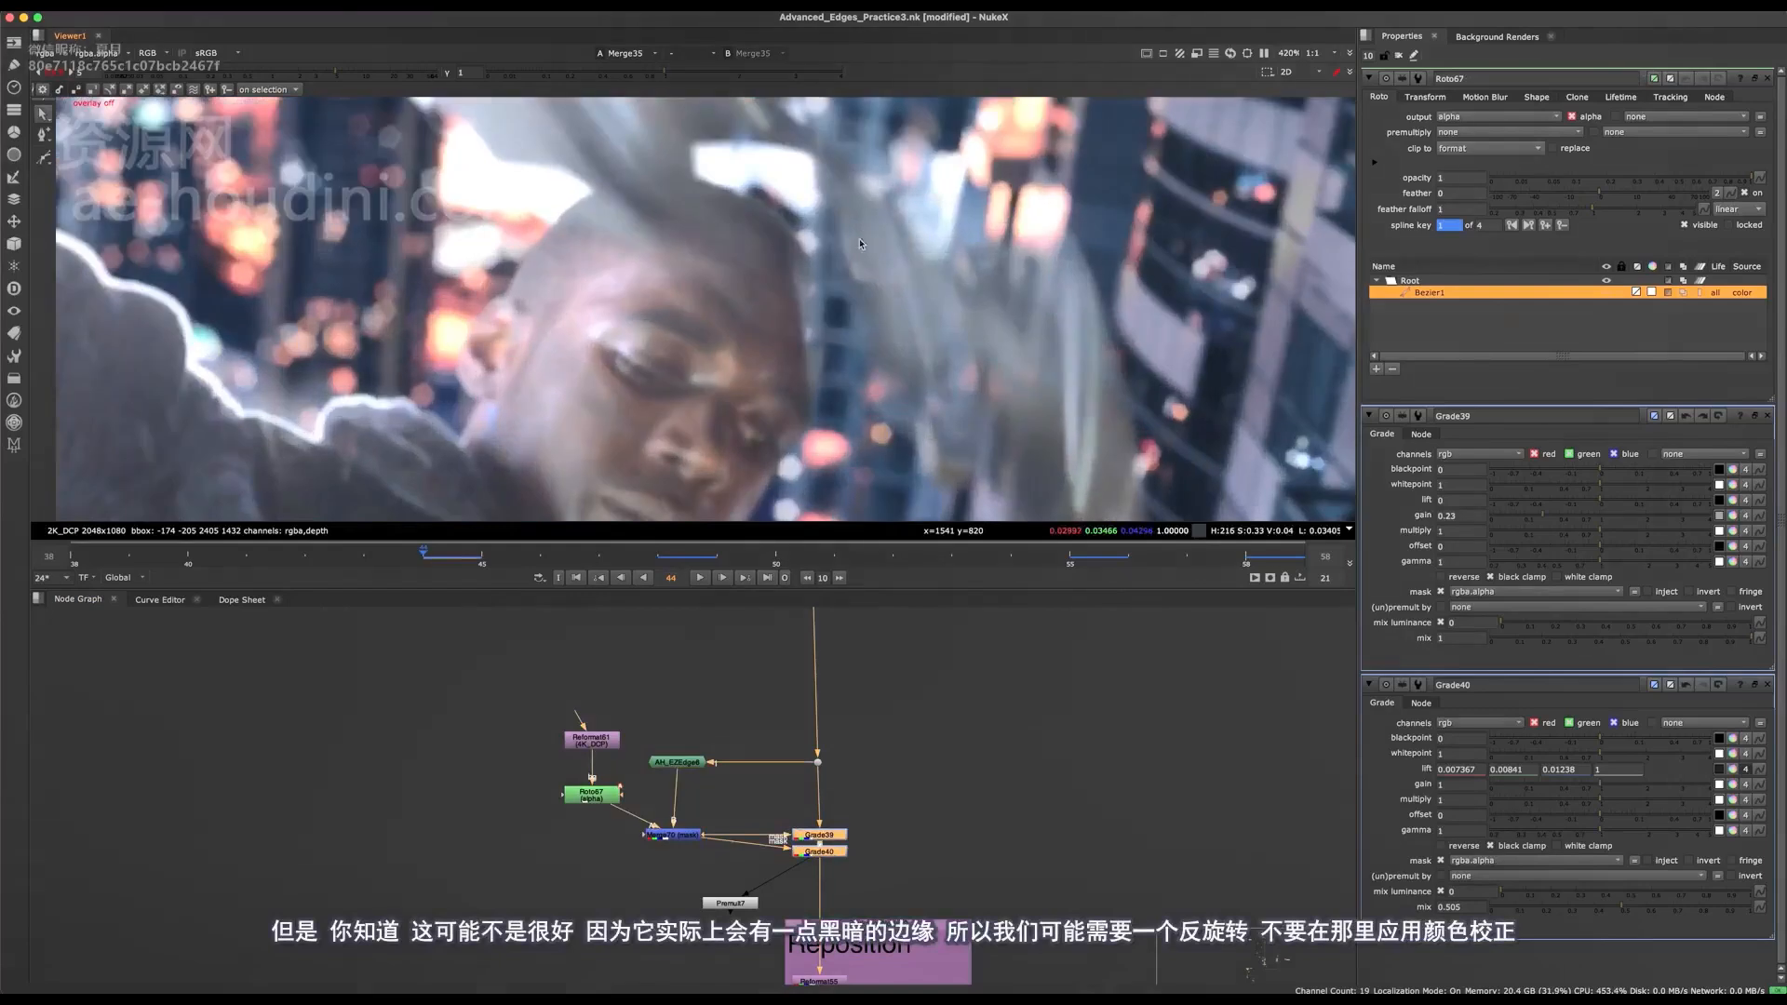
key("d")
key("d")
middle_click_drag(814, 217, 639, 188)
key("d")
key("d")
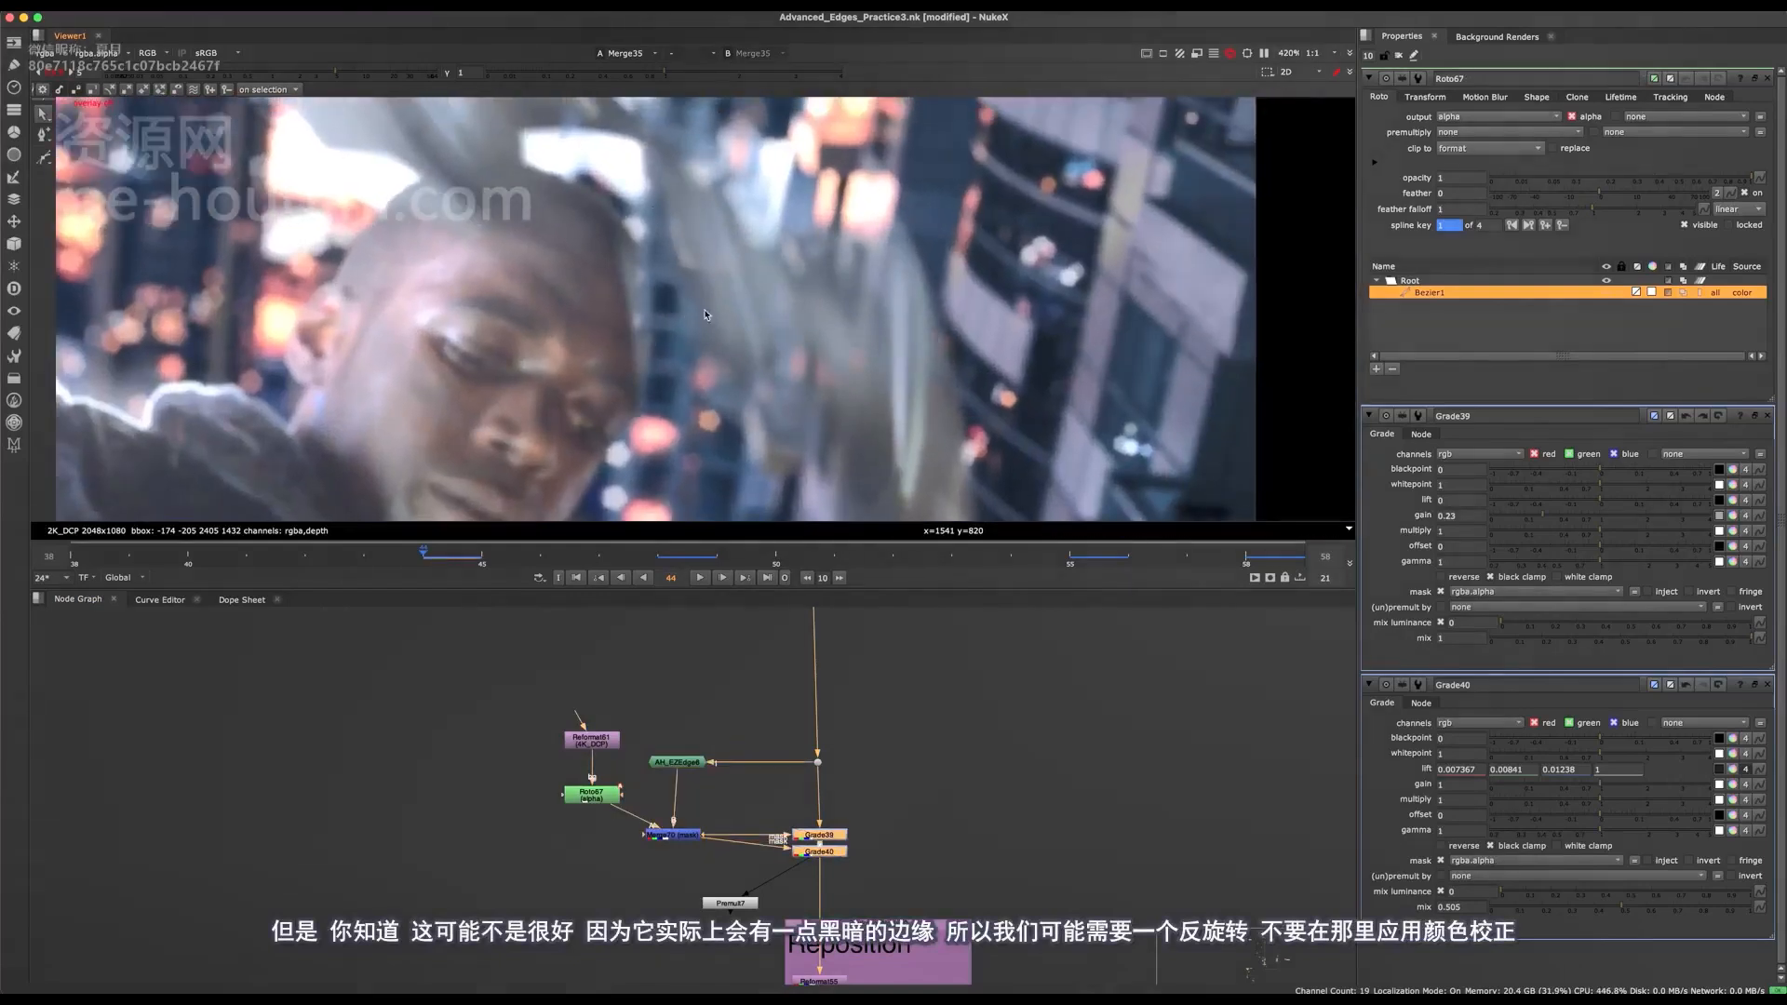
key("d")
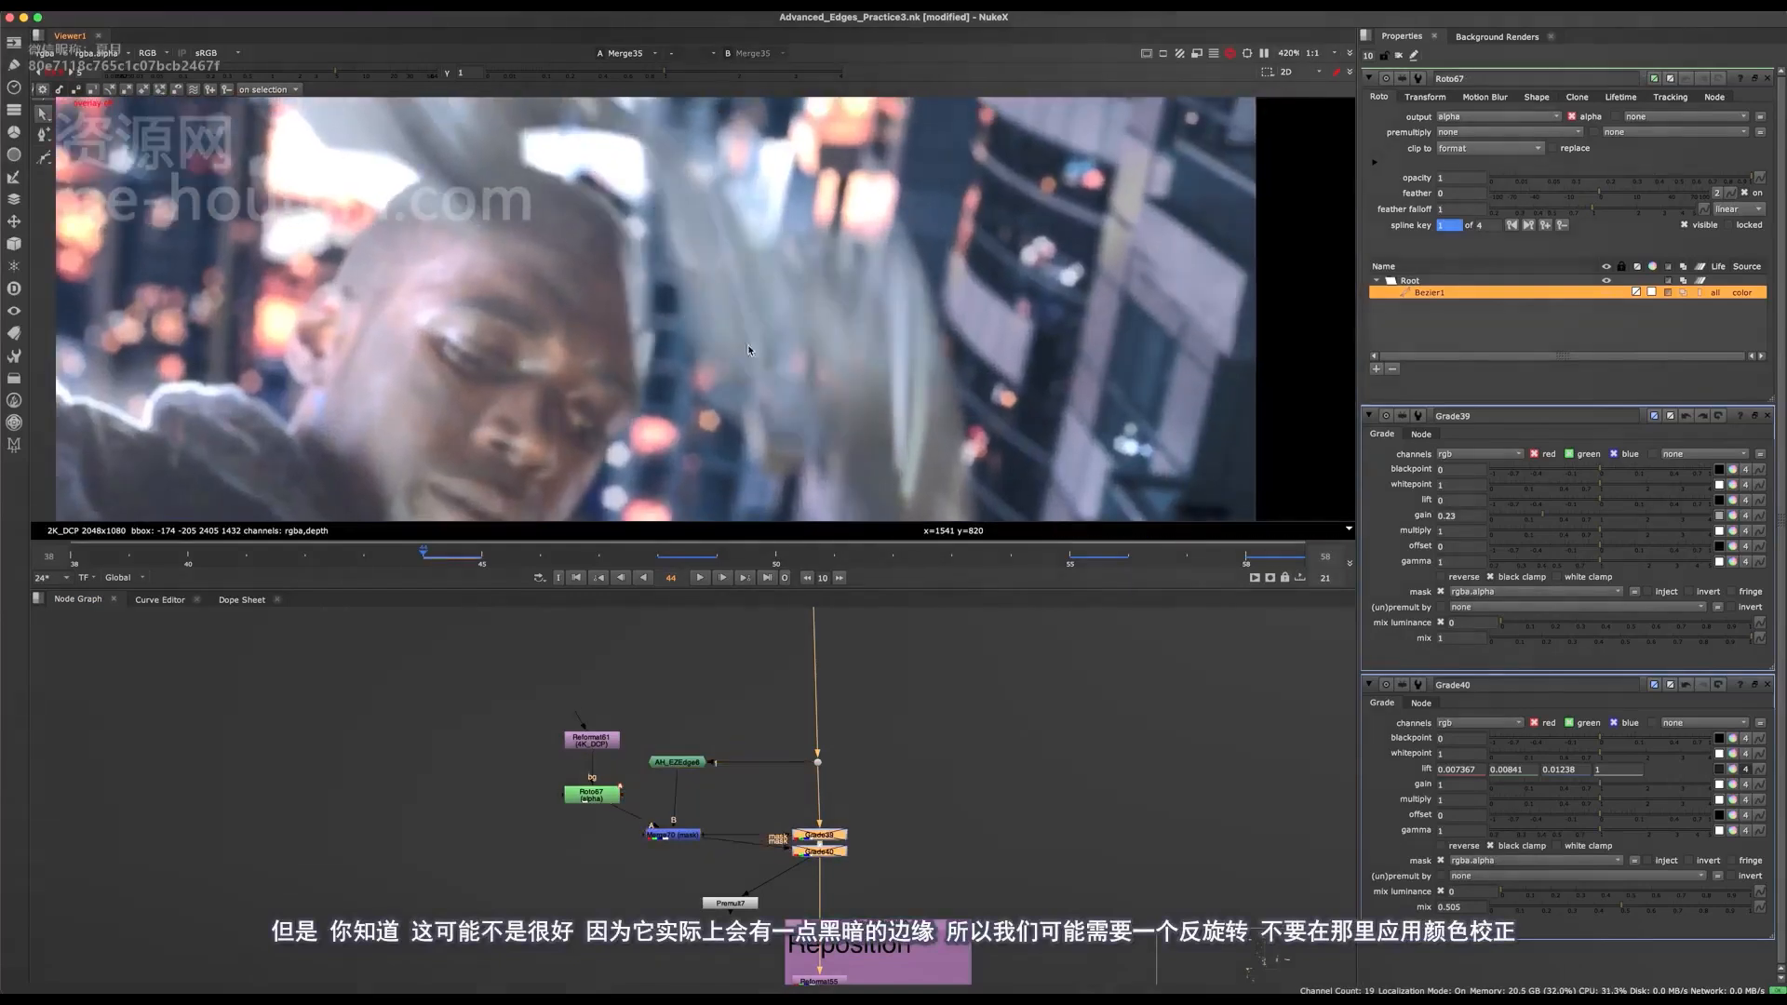
key("d")
scroll(709, 281, "down", 5)
middle_click_drag(712, 278, 797, 325)
key("d")
key("d")
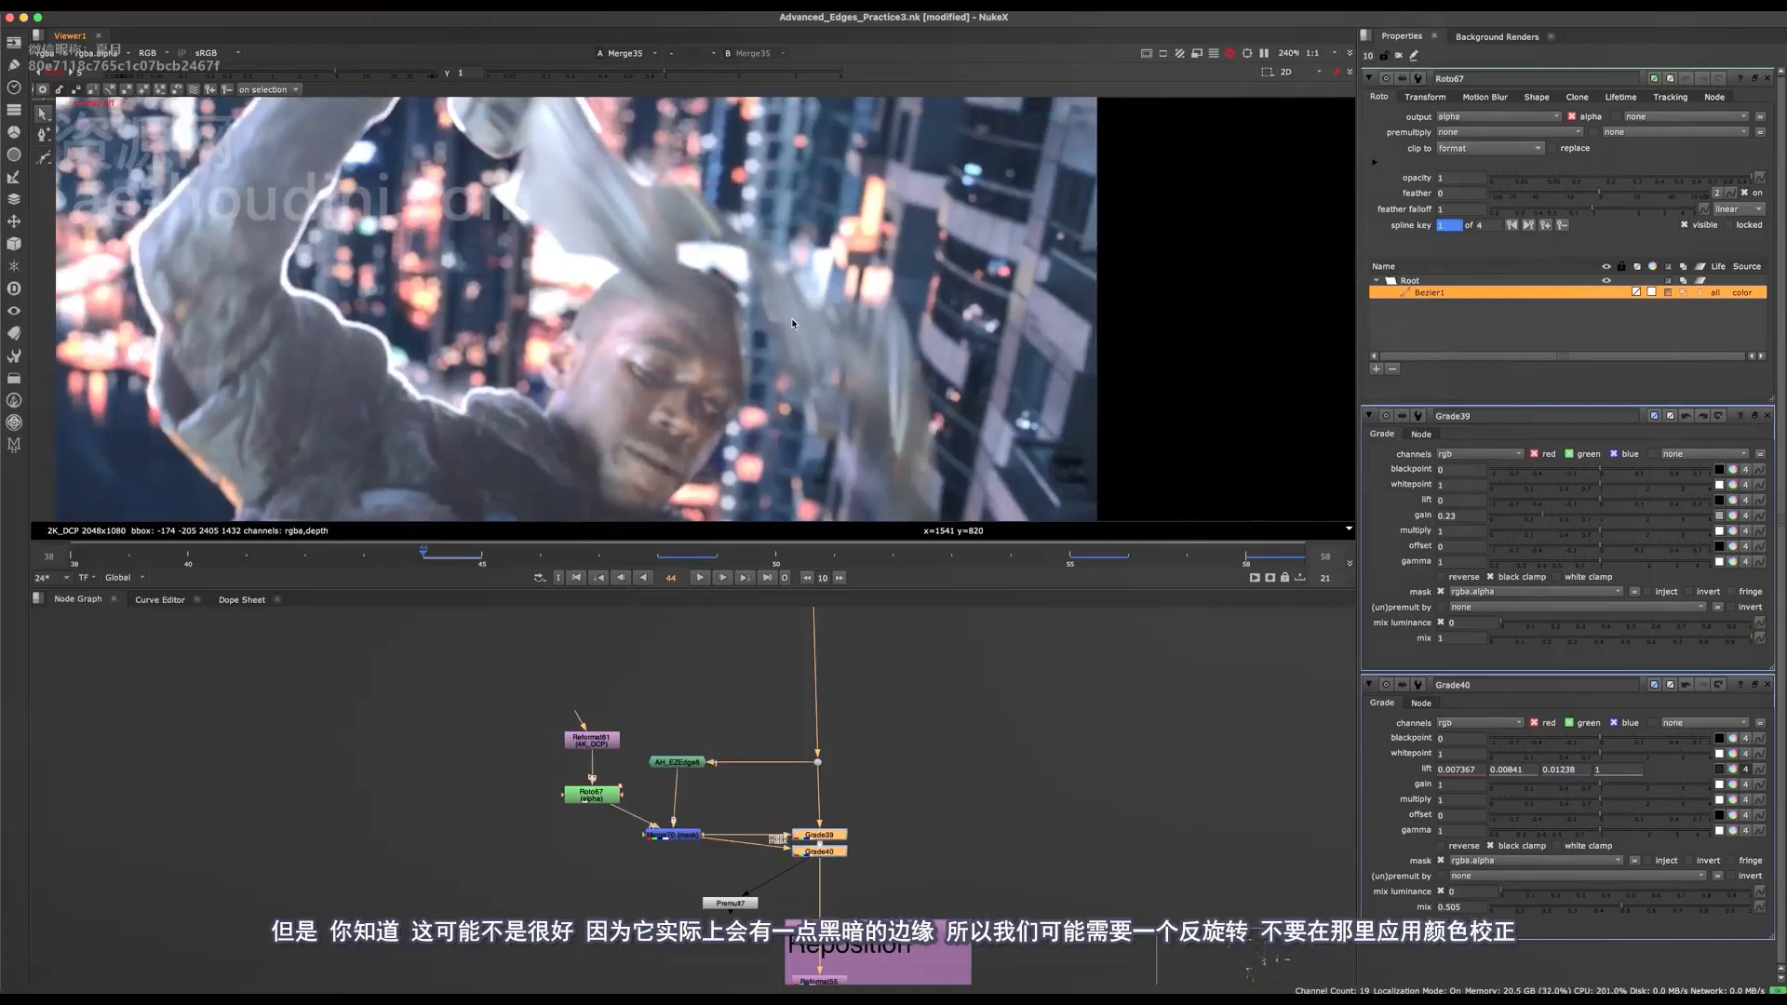
key("q")
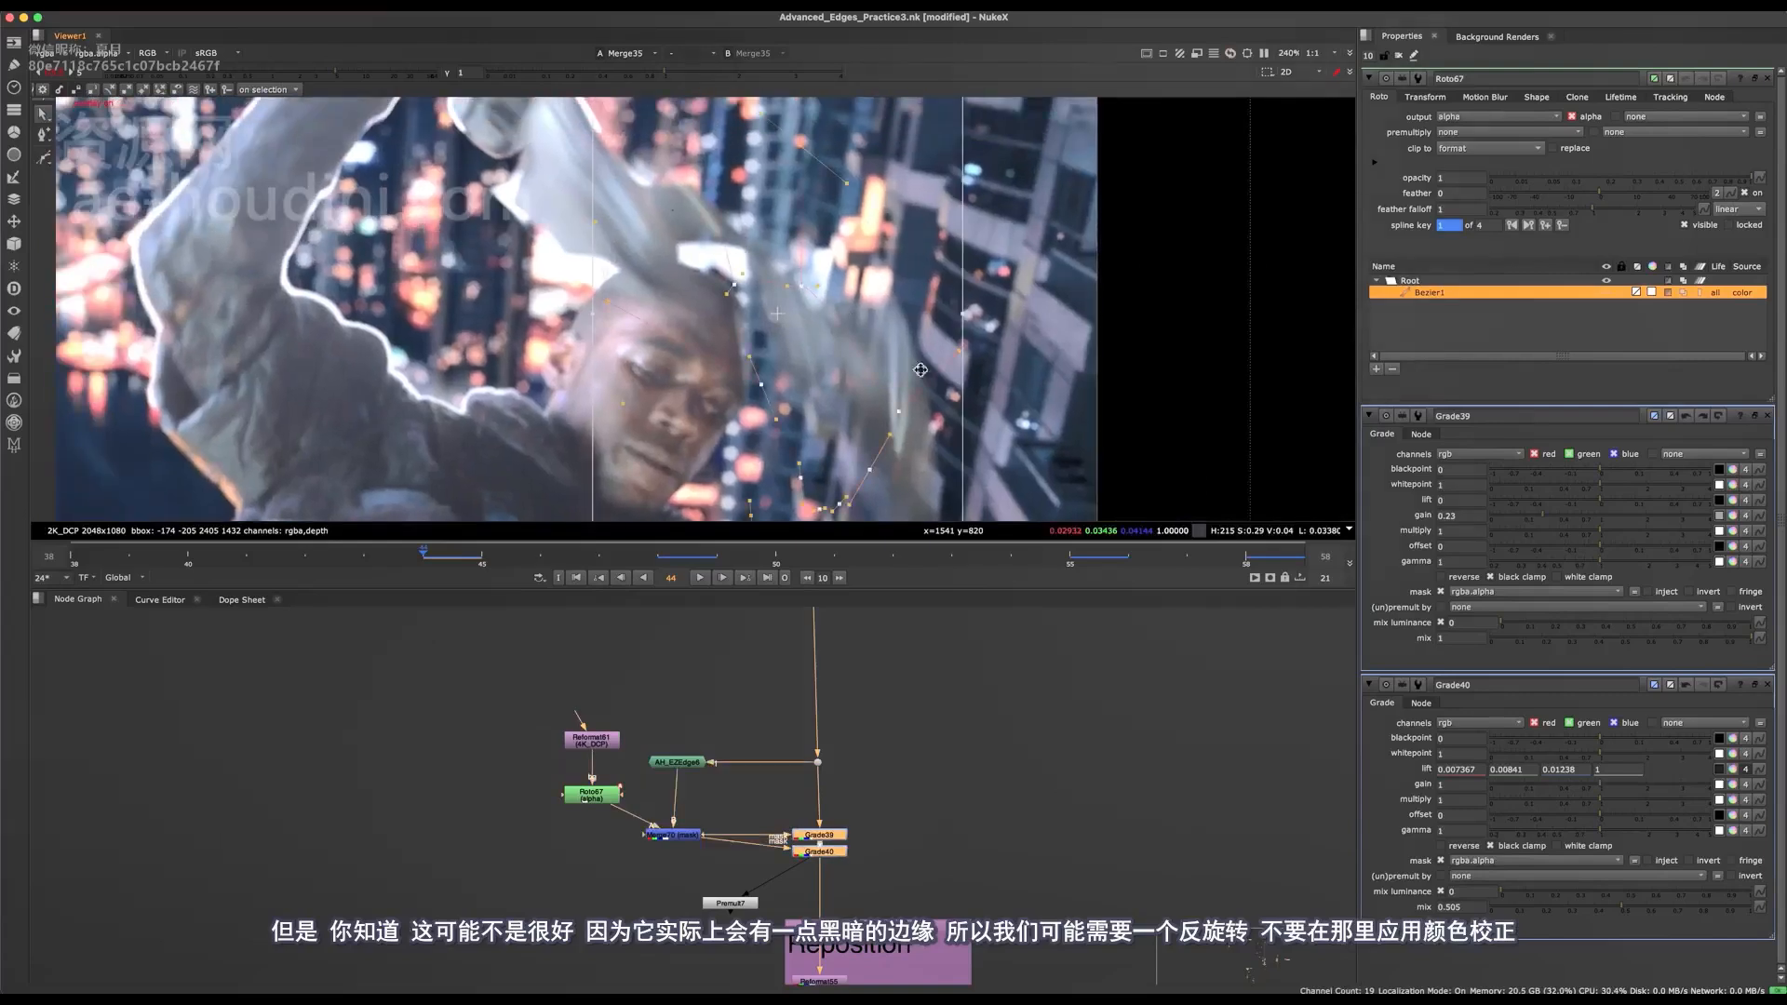
key("q")
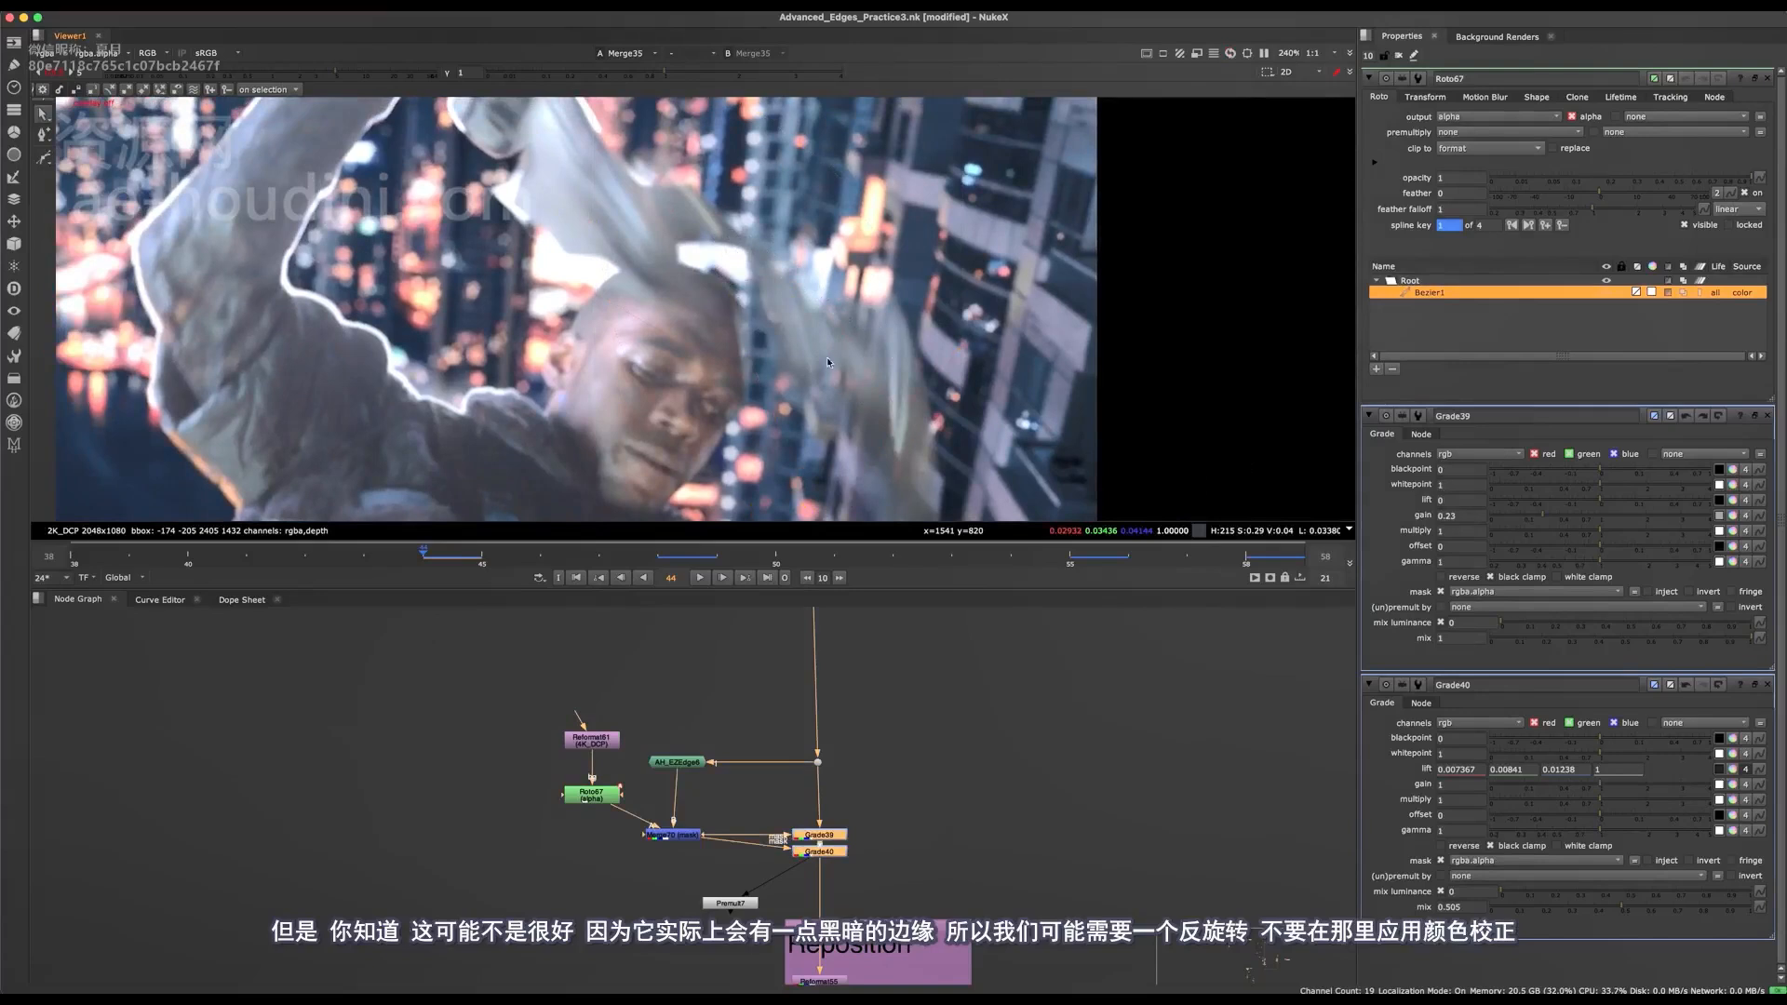
At frame 39, shift Roto67's Bezier to a new position beside the head and keyframe it there.
scroll(791, 337, "down", 2)
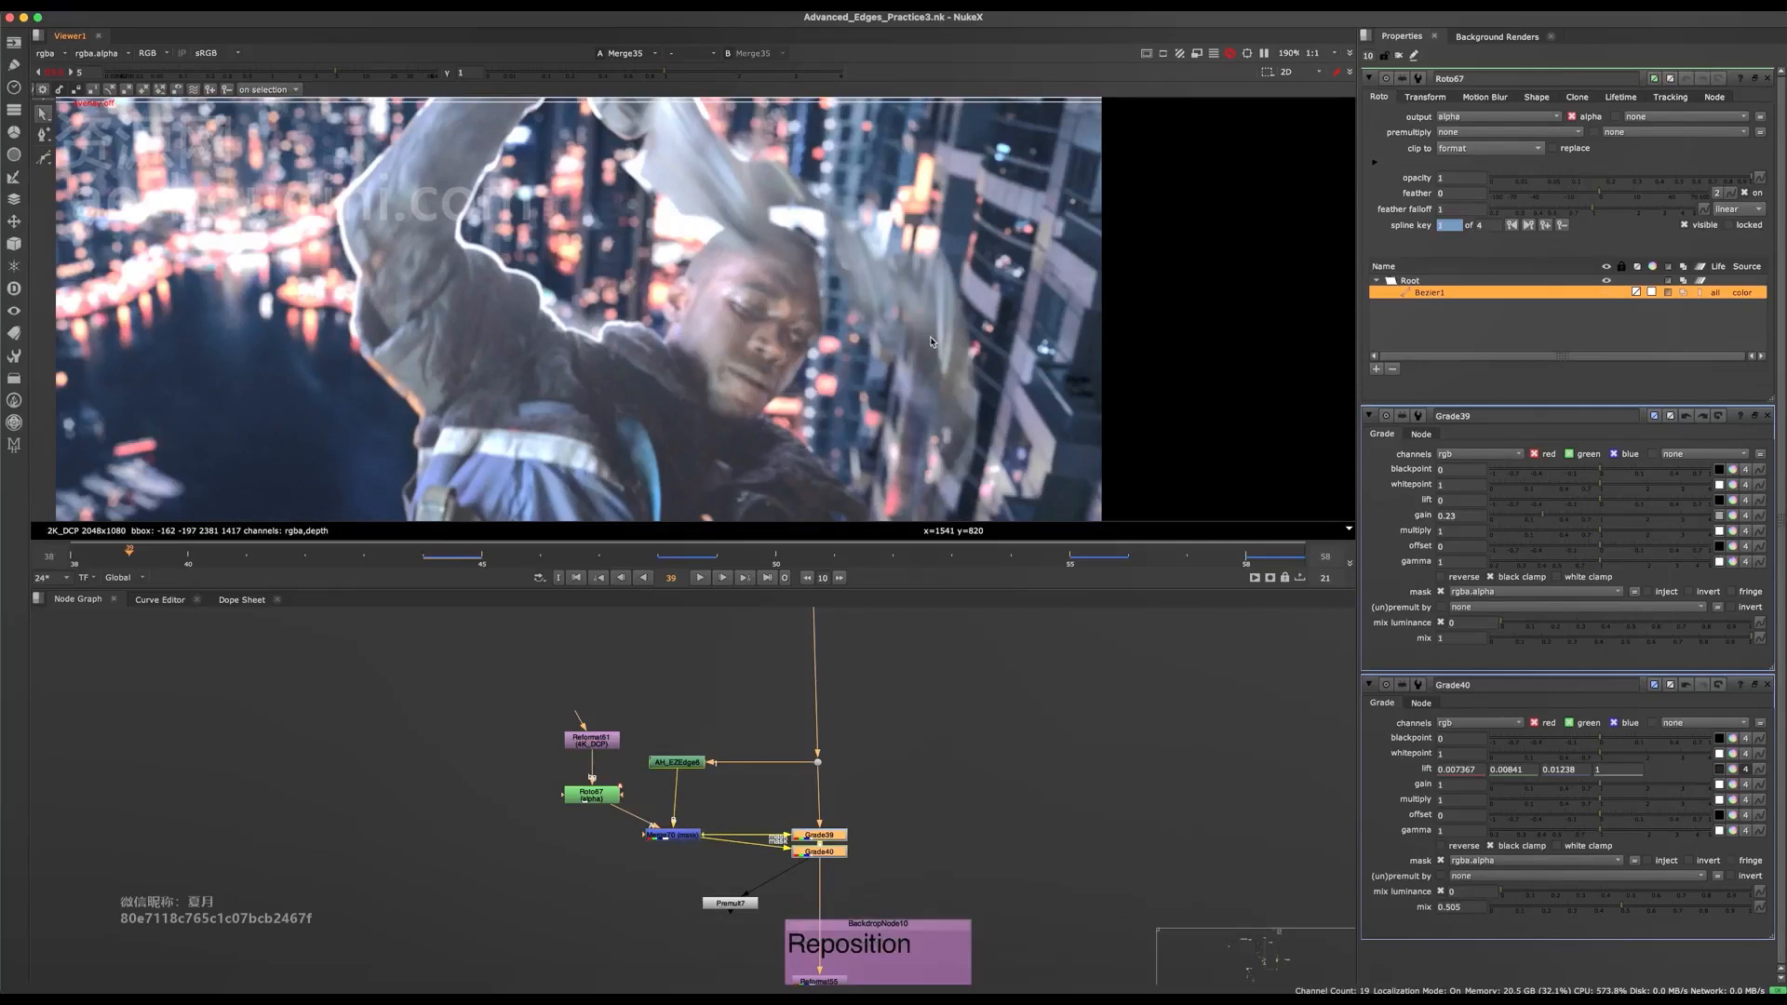
scroll(934, 343, "up", 3)
key("o")
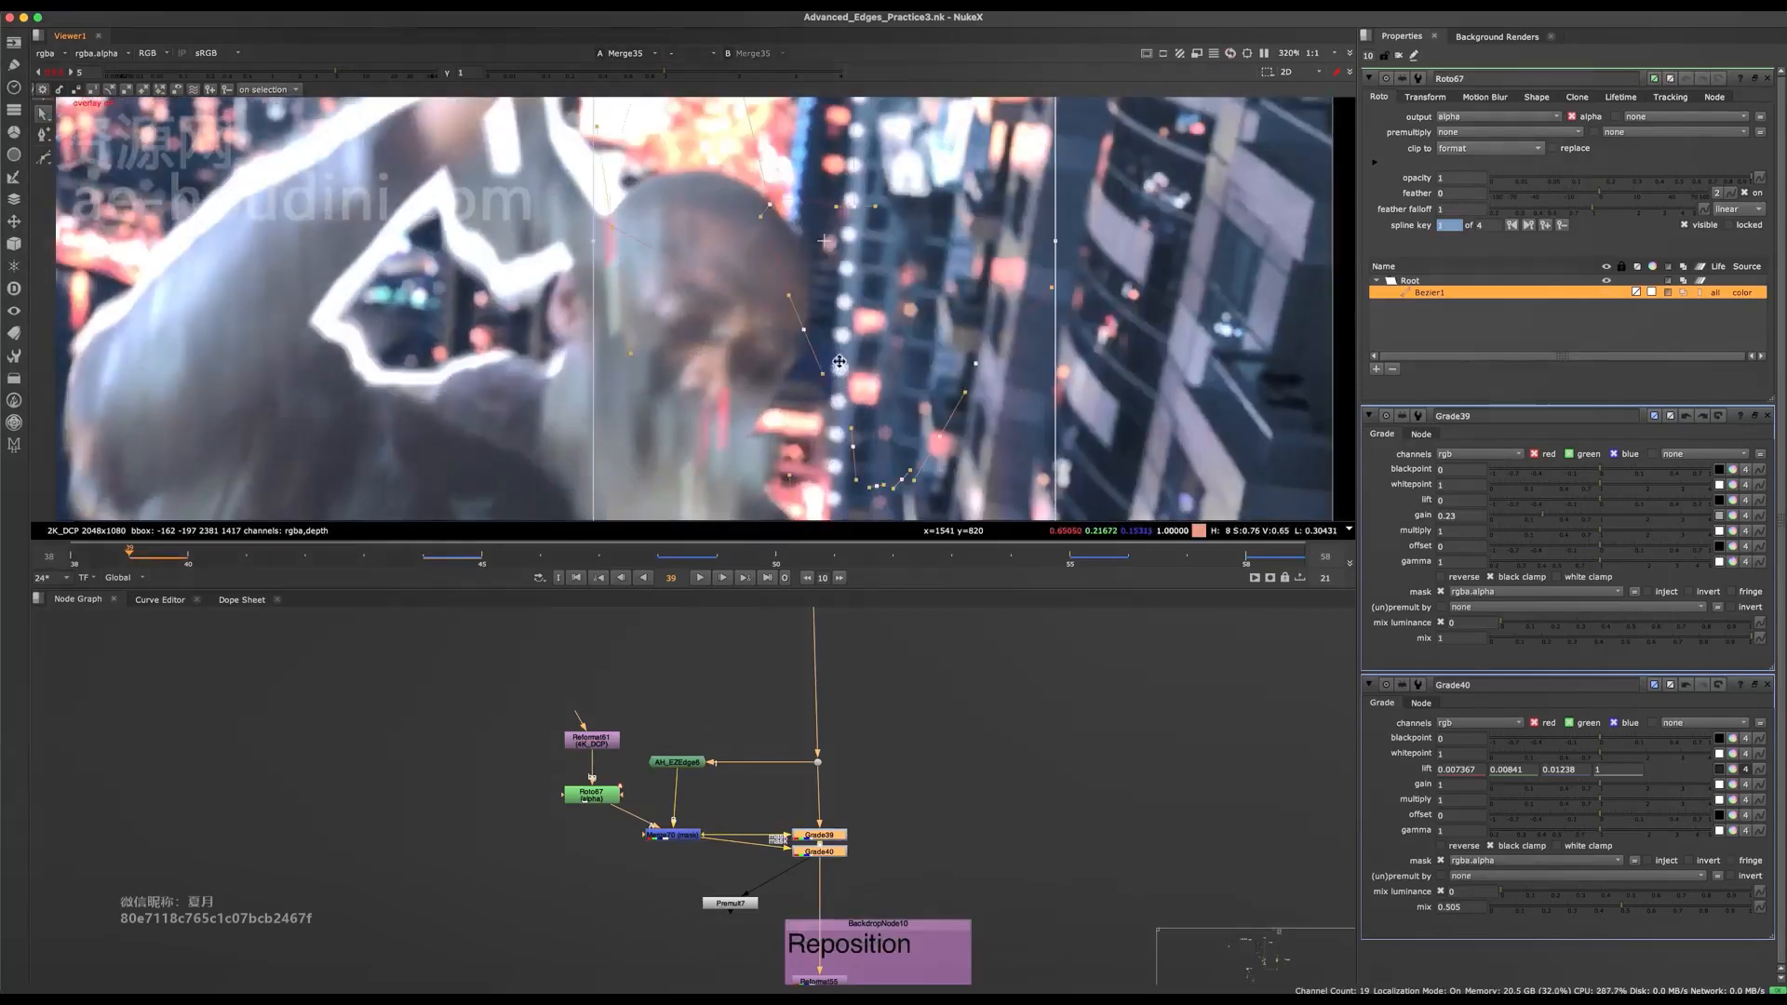
scroll(826, 419, "down", 3)
mouse_move(854, 378)
left_mouse_down()
mouse_move(898, 345)
mouse_move(865, 350)
left_mouse_up()
left_click(785, 455)
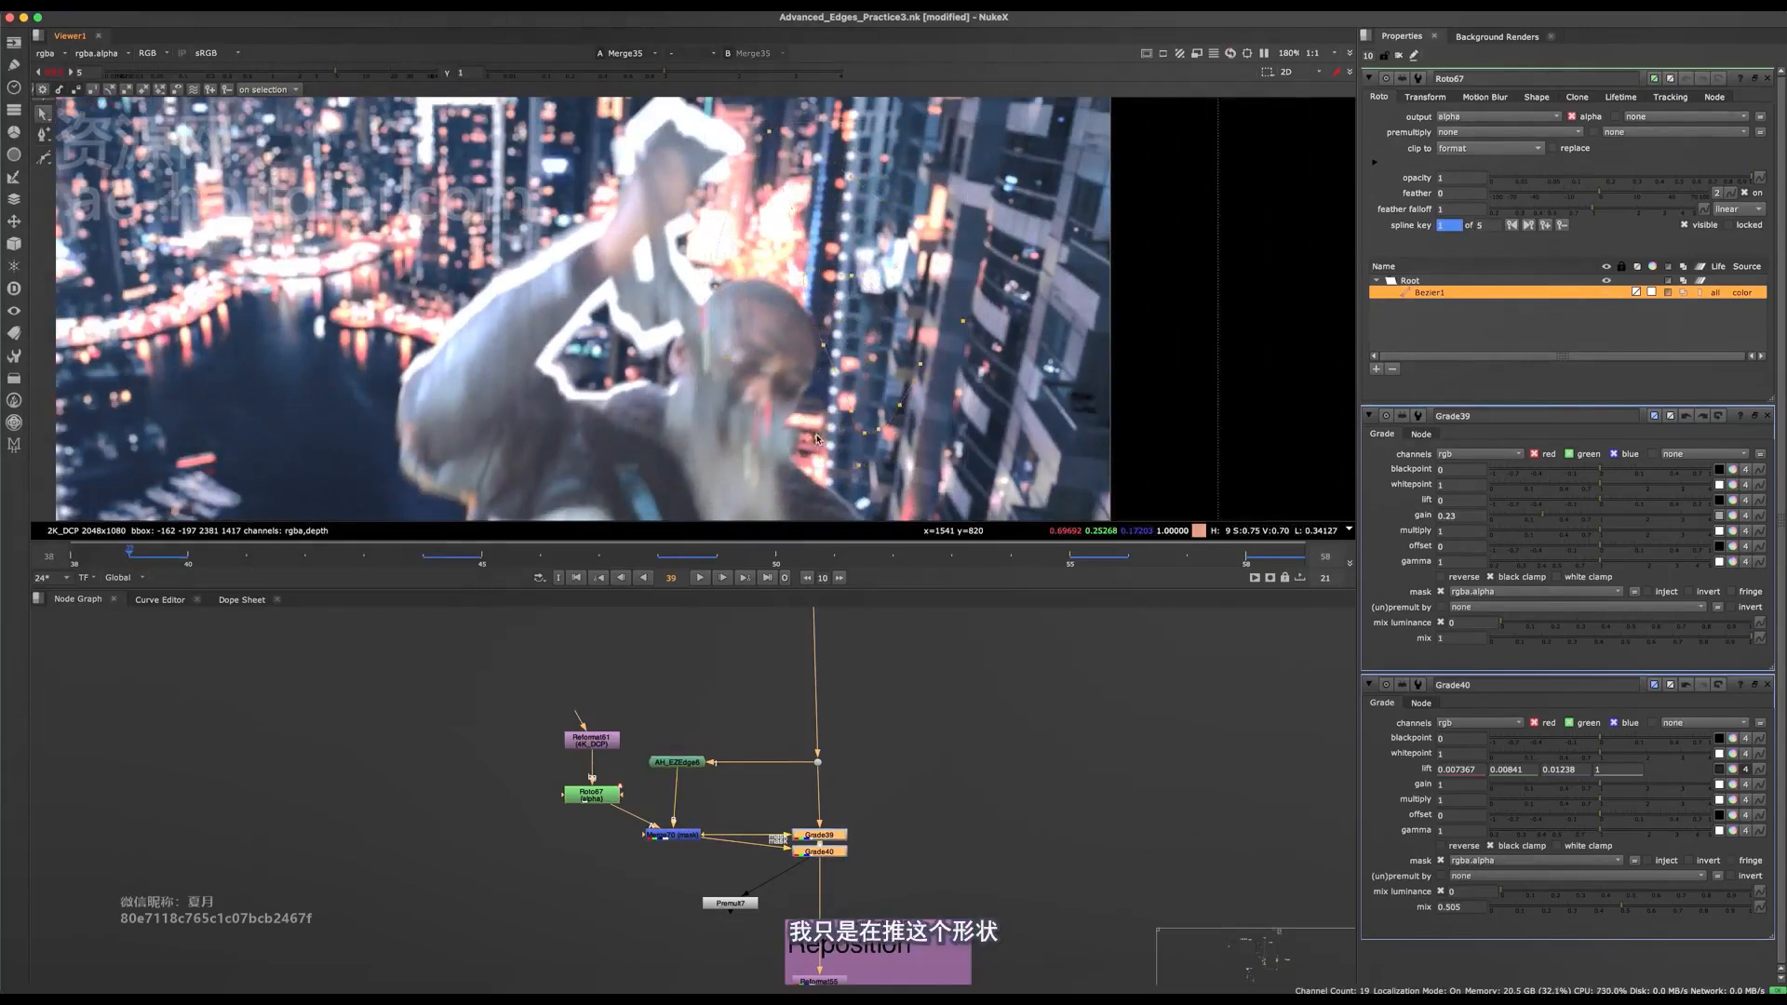
Move the Bezier across the head's edge at frame 39, undo the unwanted move, and place it just outside the head.
scroll(837, 371, "up", 4)
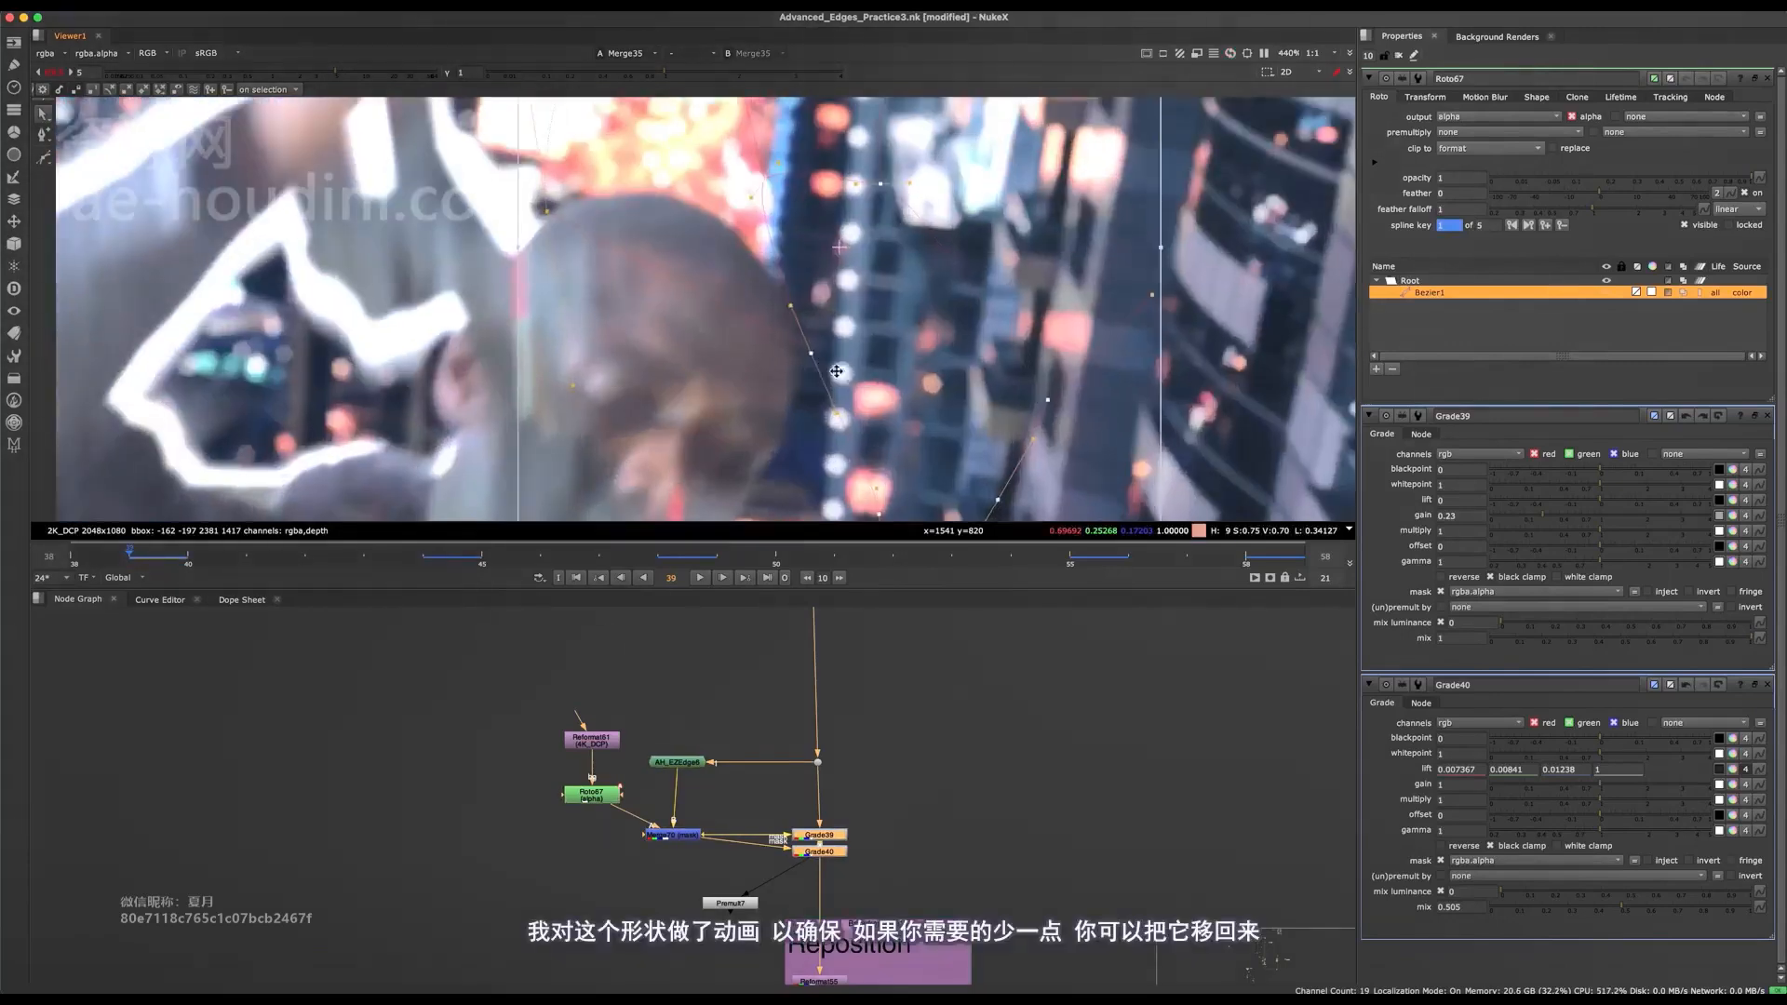
left_click_drag(837, 372, 950, 336)
left_click_drag(796, 316, 916, 285)
key("super+z")
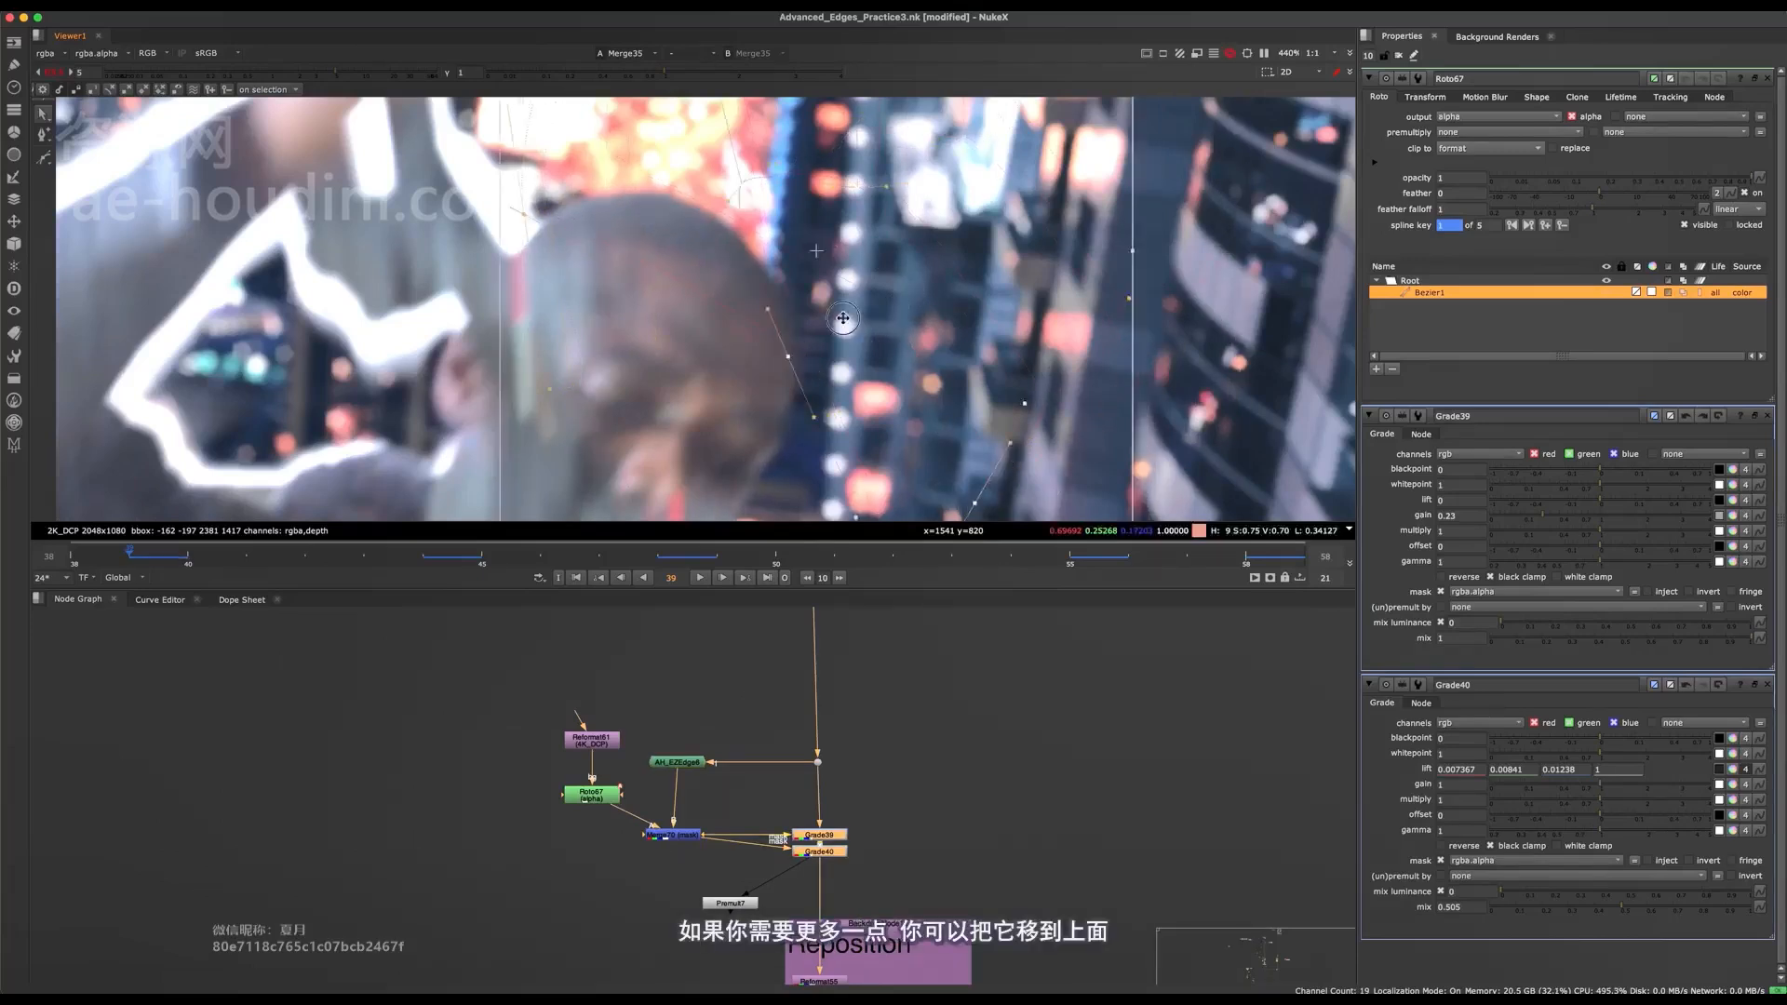
scroll(818, 342, "down", 2)
left_click_drag(818, 342, 871, 328)
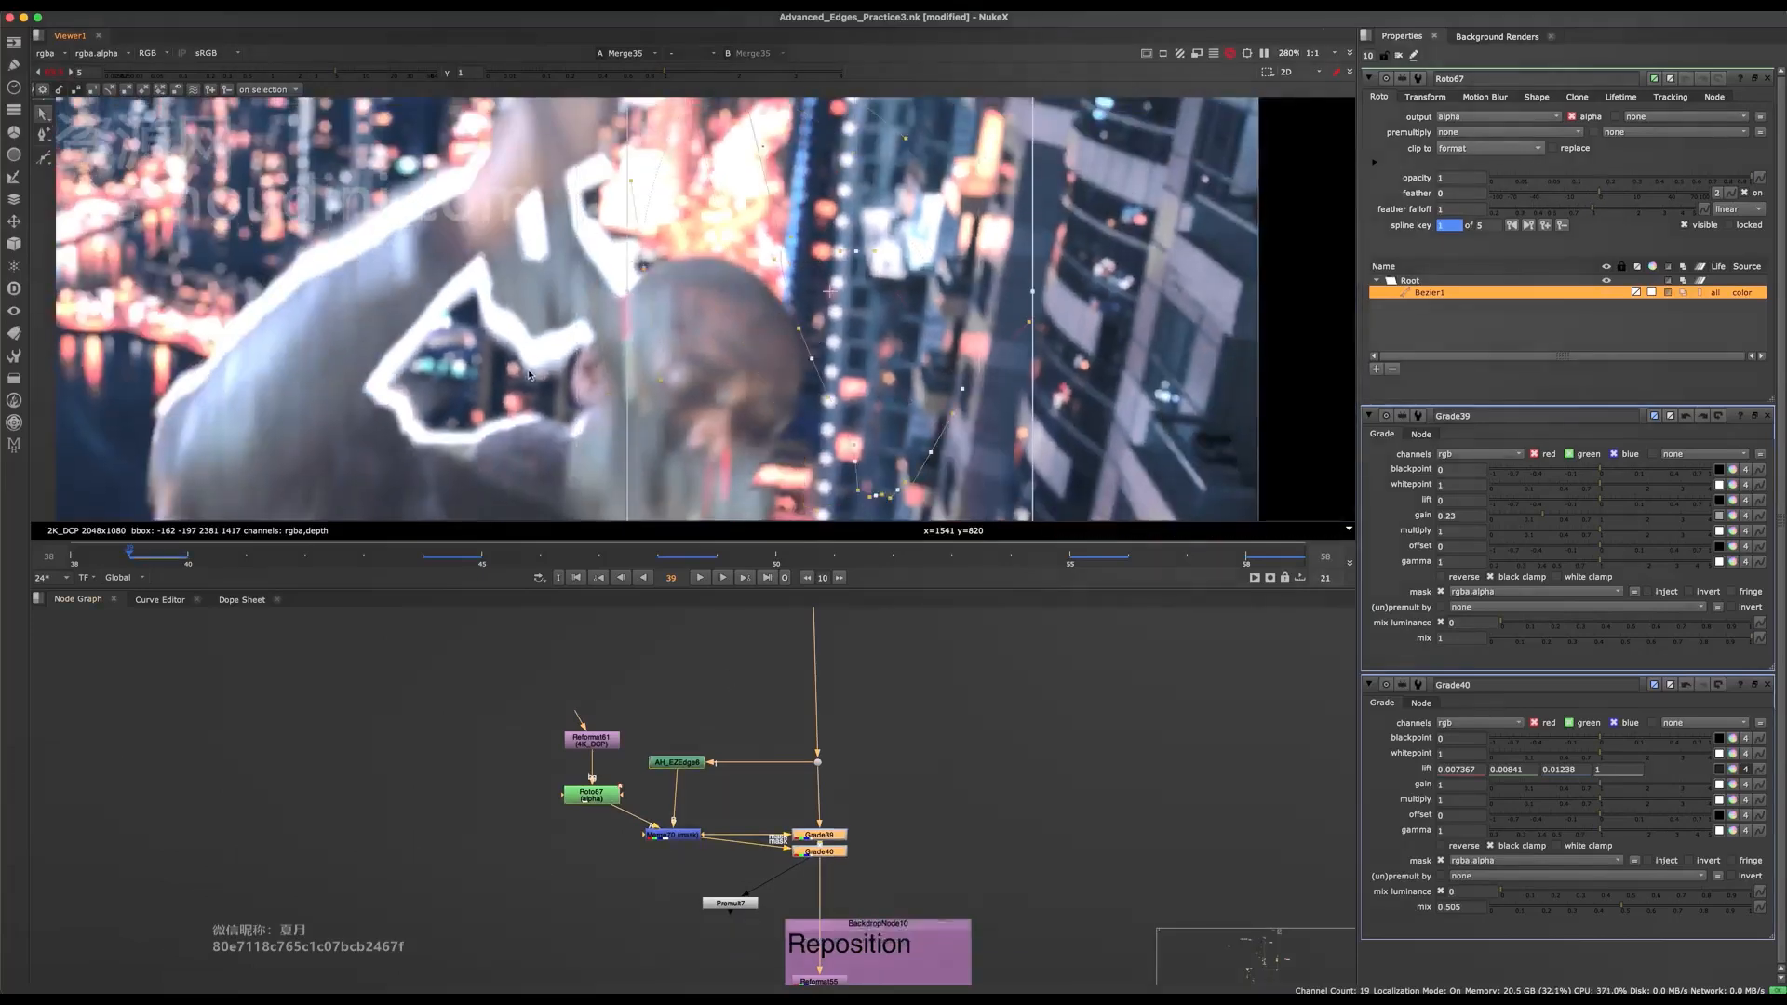
mouse_move(783, 250)
left_mouse_down()
mouse_move(798, 291)
mouse_move(784, 215)
left_mouse_up()
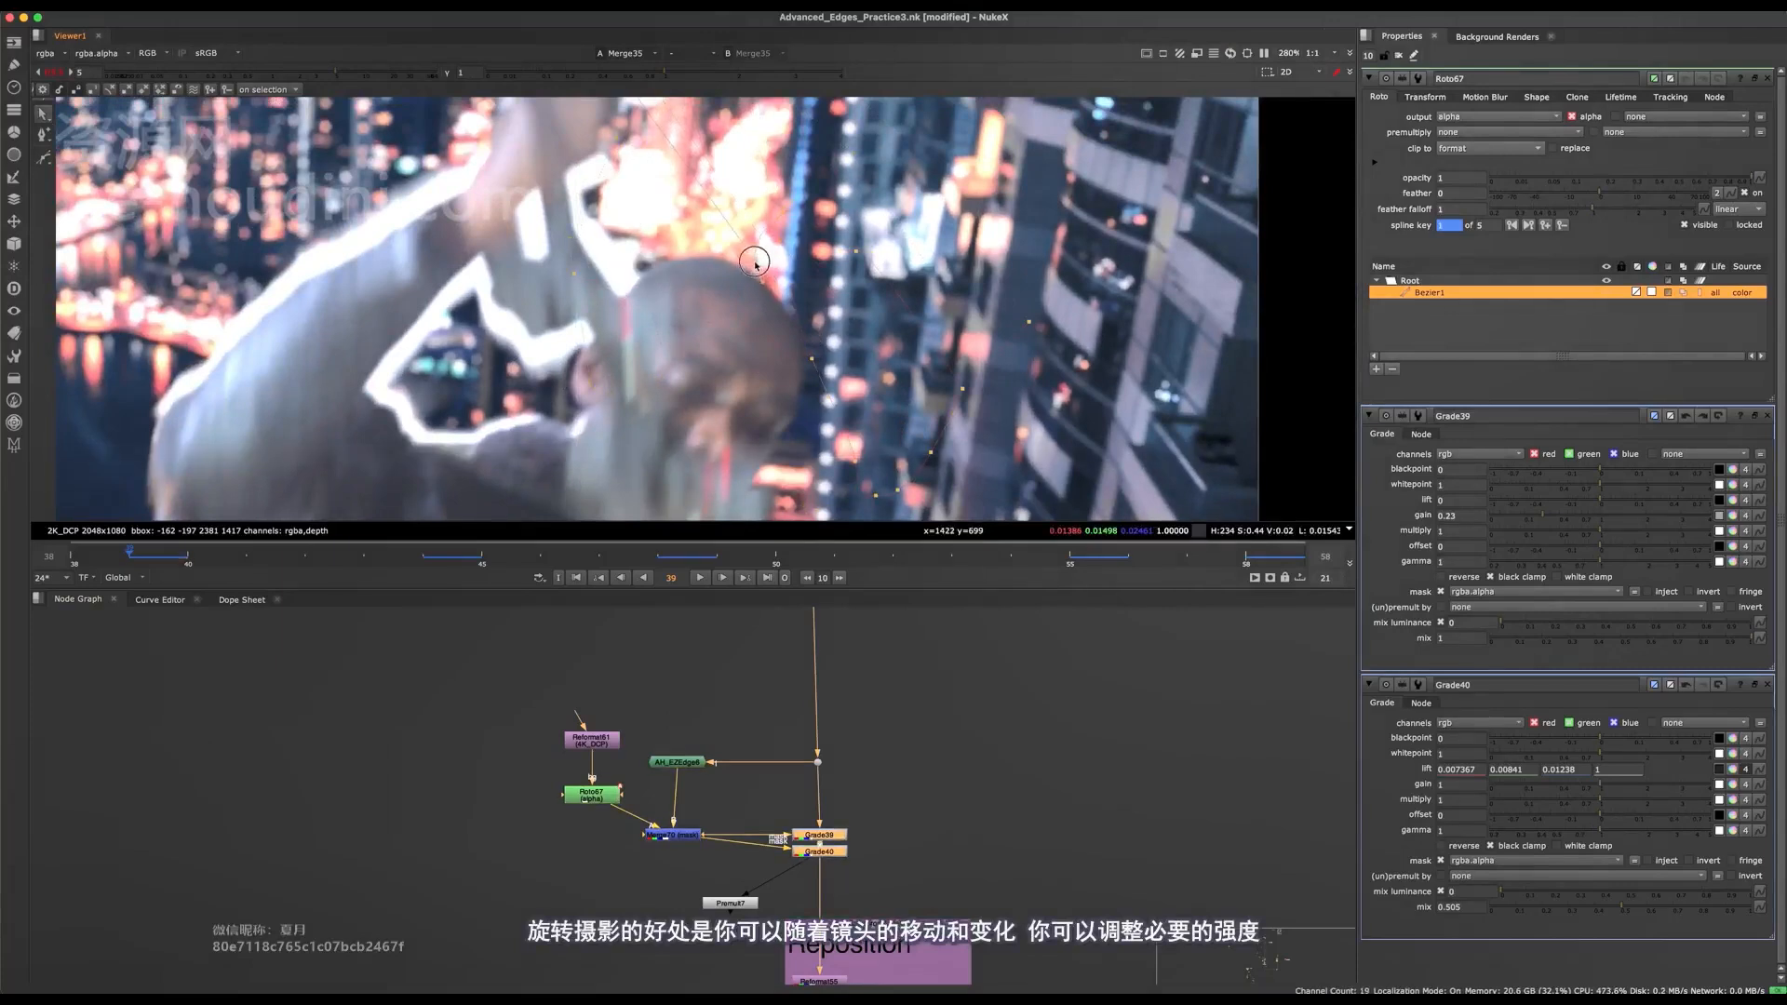
Check the head and arm edges in a wide view at frame 39 with the roto overlay hidden and shown.
scroll(755, 264, "down", 3)
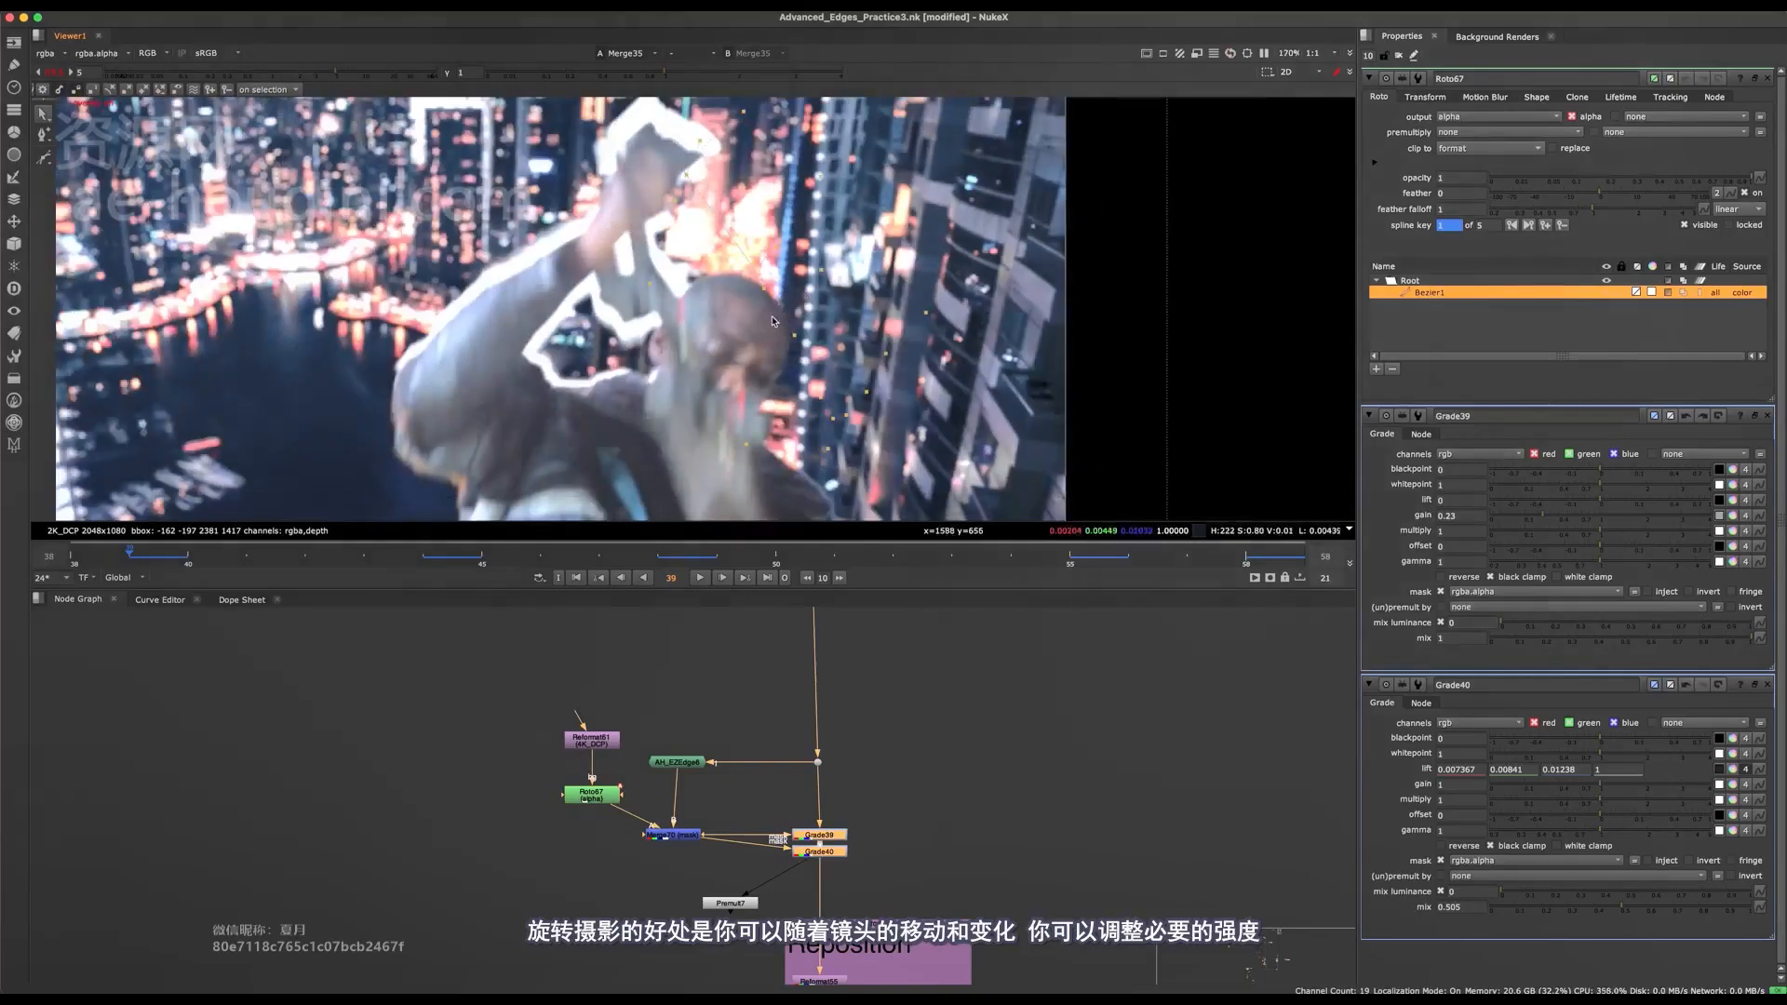
left_click(777, 318)
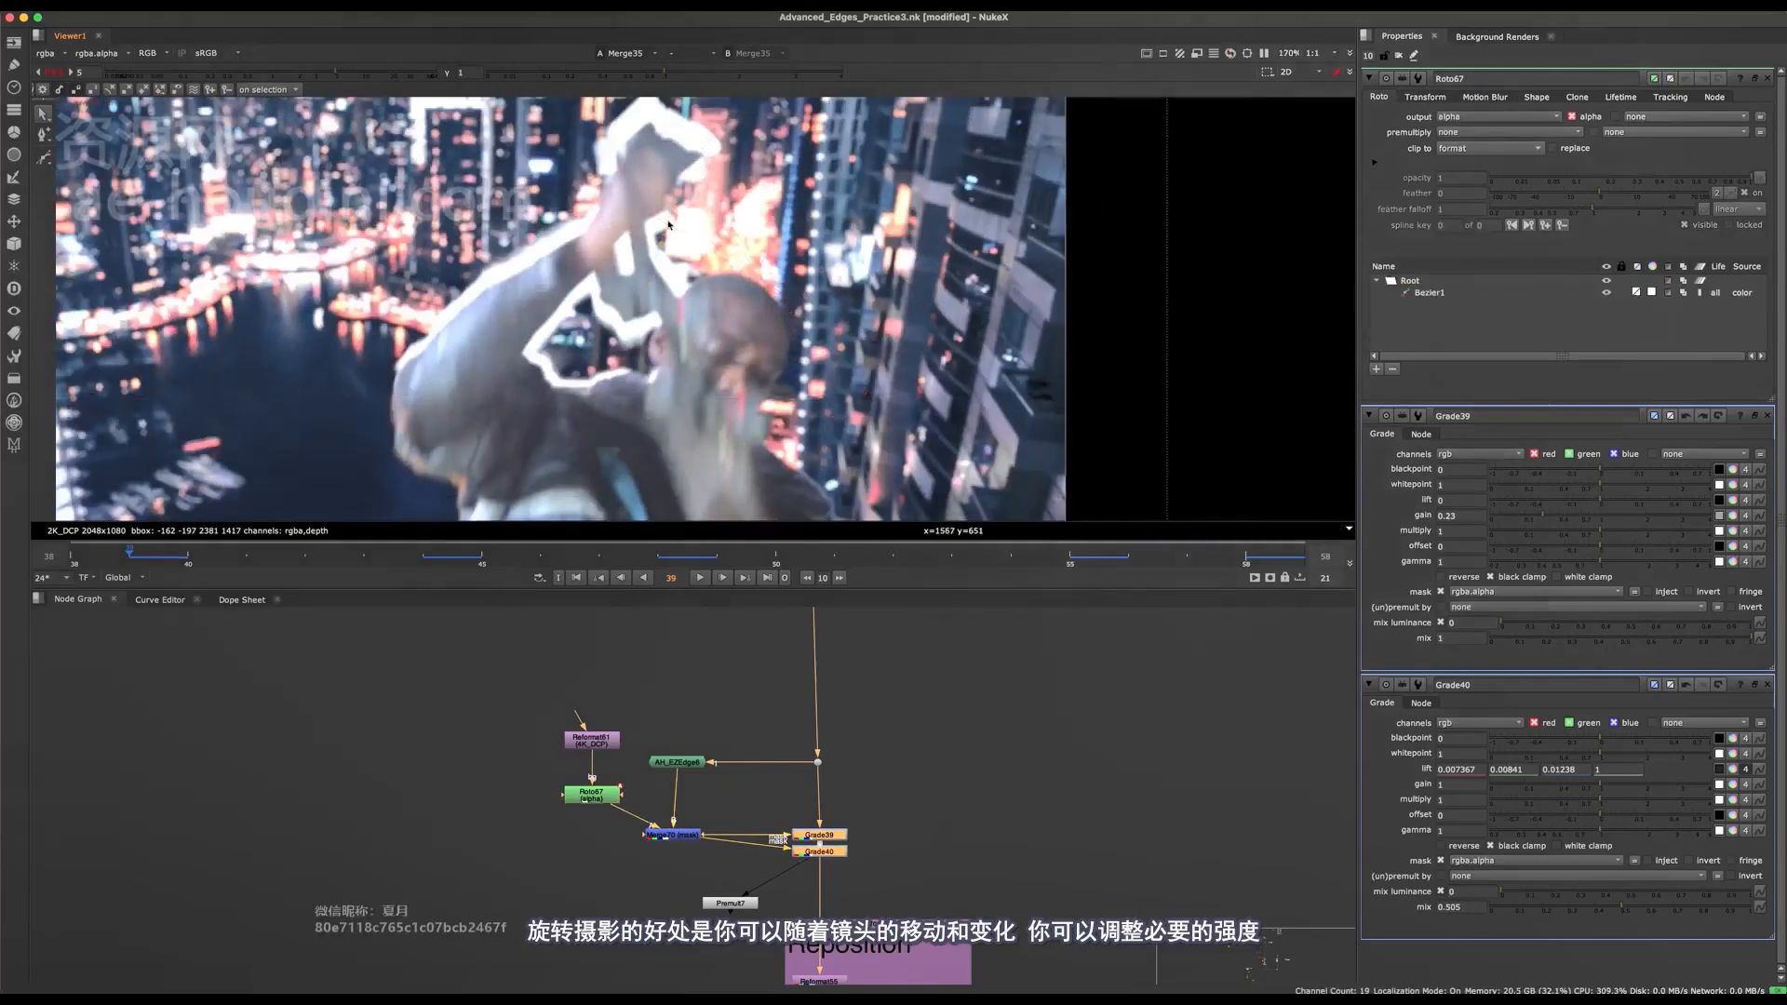
middle_click_drag(778, 319, 734, 286)
scroll(787, 348, "down", 2)
key("o")
scroll(733, 286, "up", 1)
left_click(733, 284)
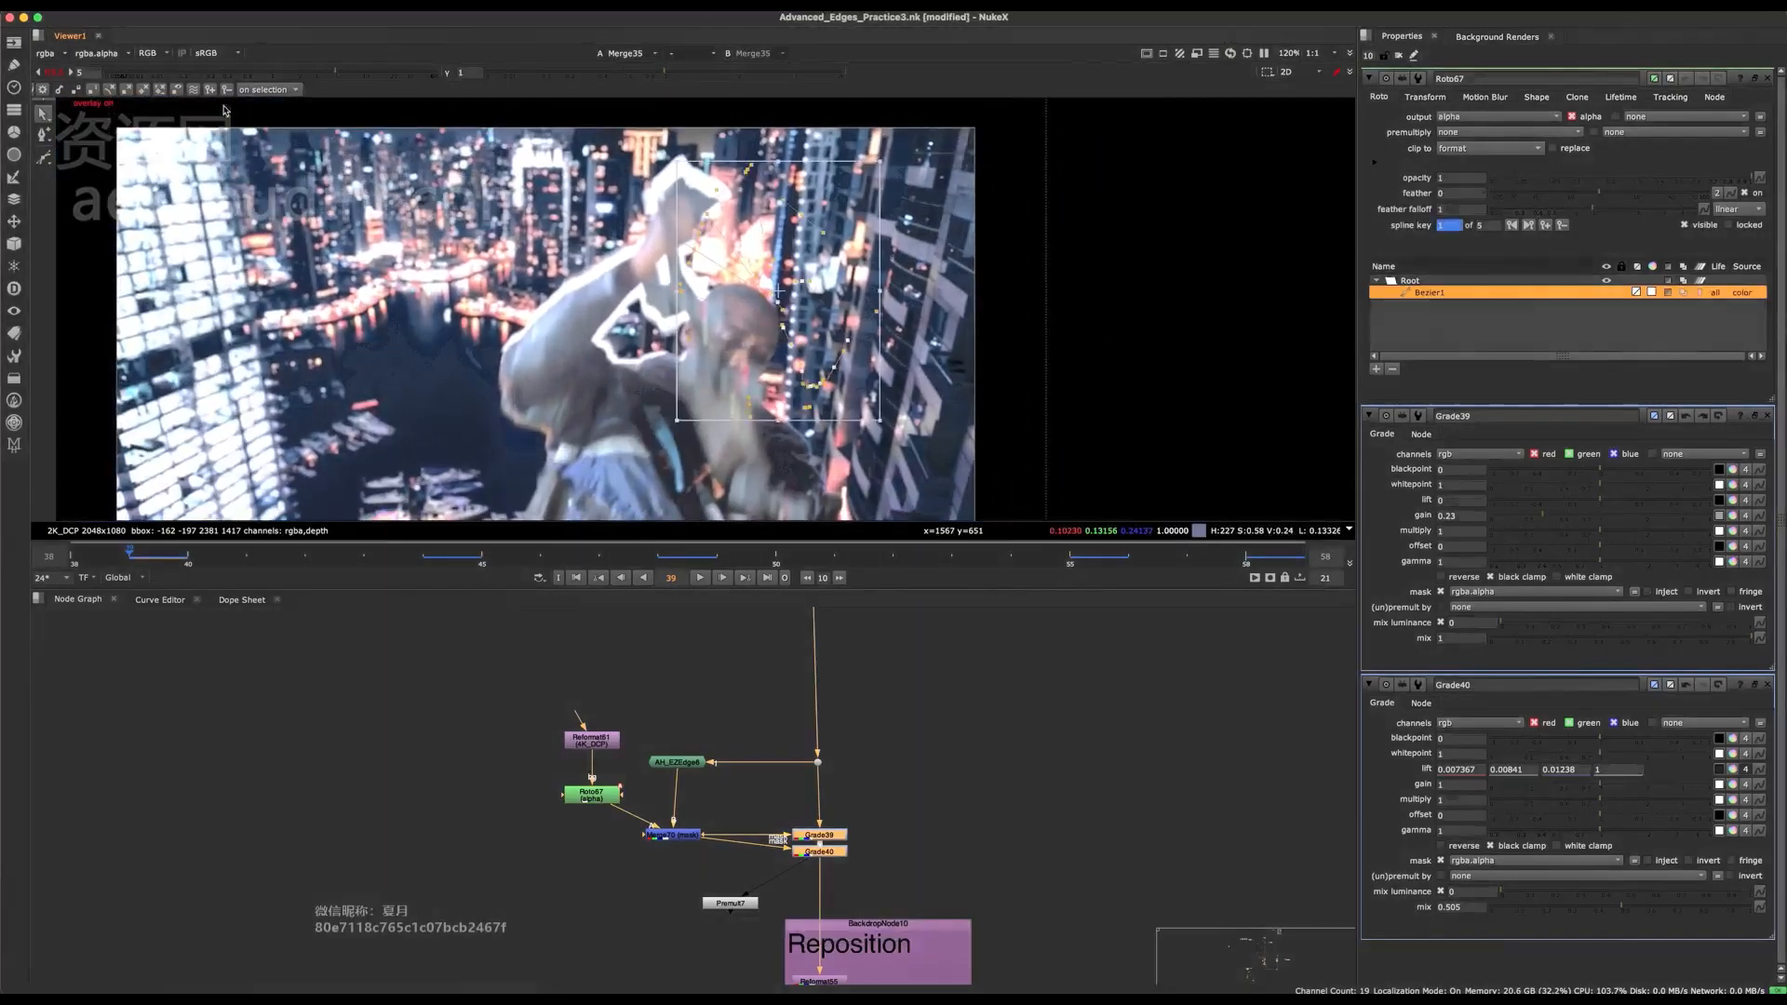
Compare the composite at normal viewer exposure, and set the viewer gain to 3.3.
left_click(60, 75)
scroll(841, 372, "up", 2)
middle_click_drag(674, 239, 699, 256)
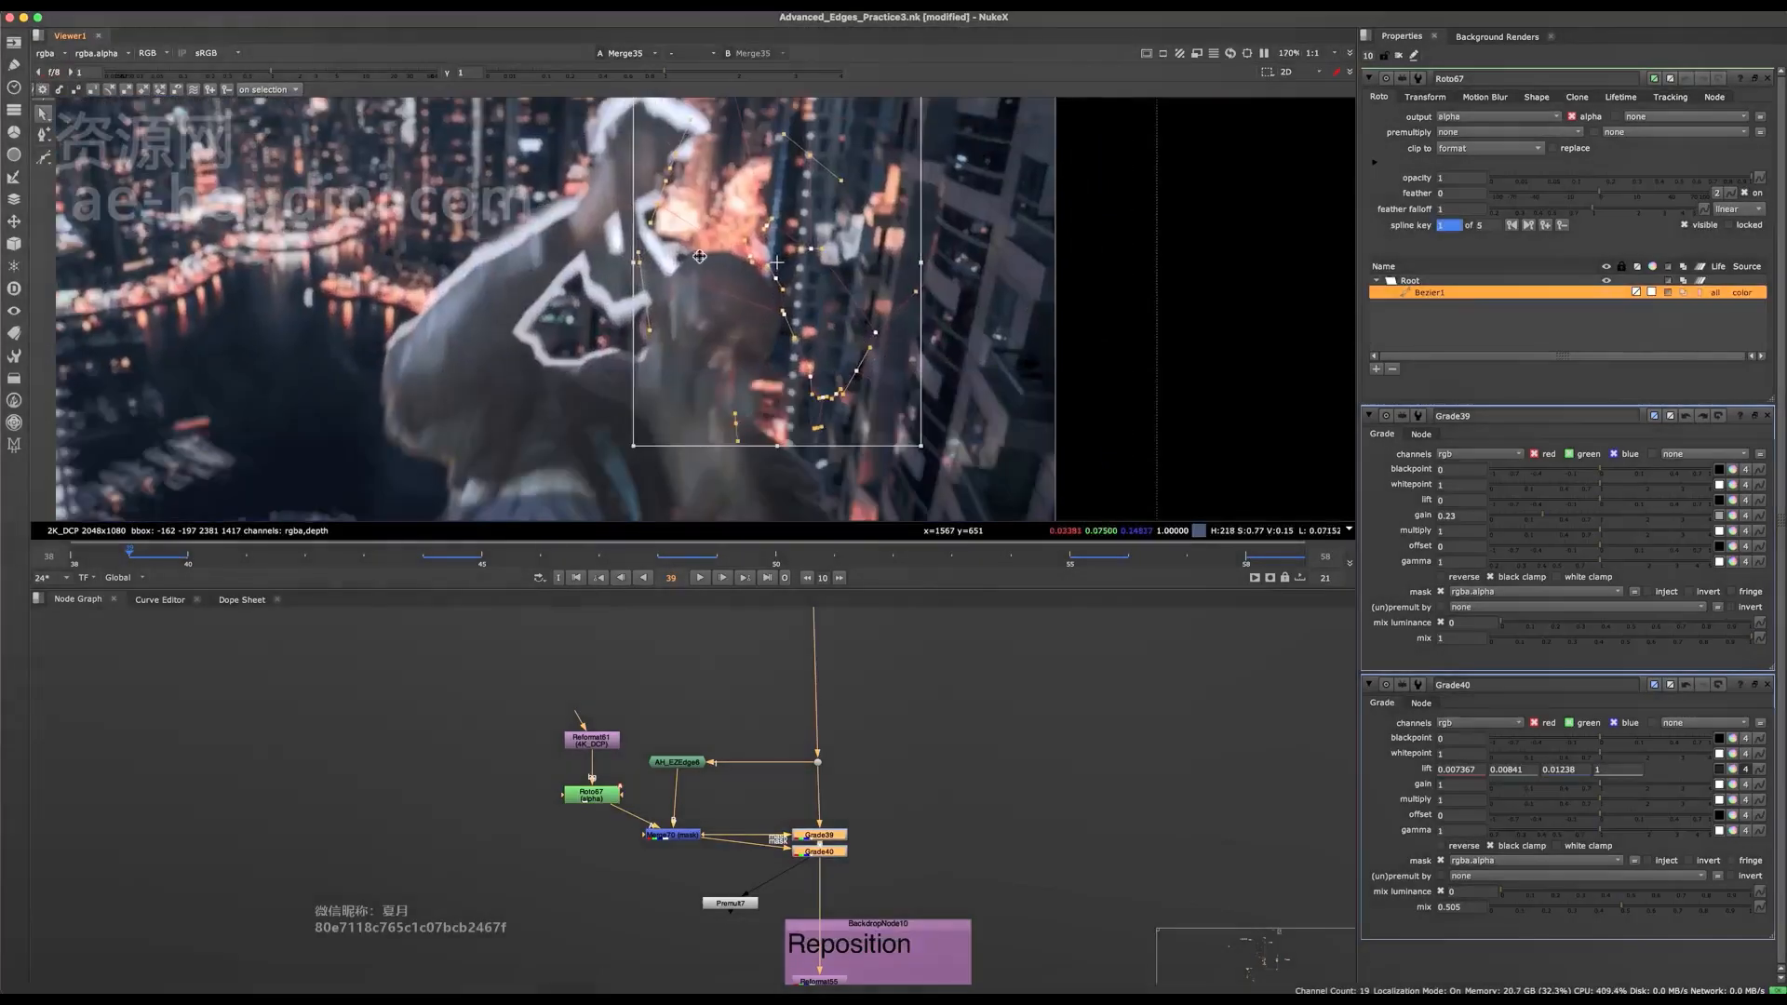
left_click(313, 73)
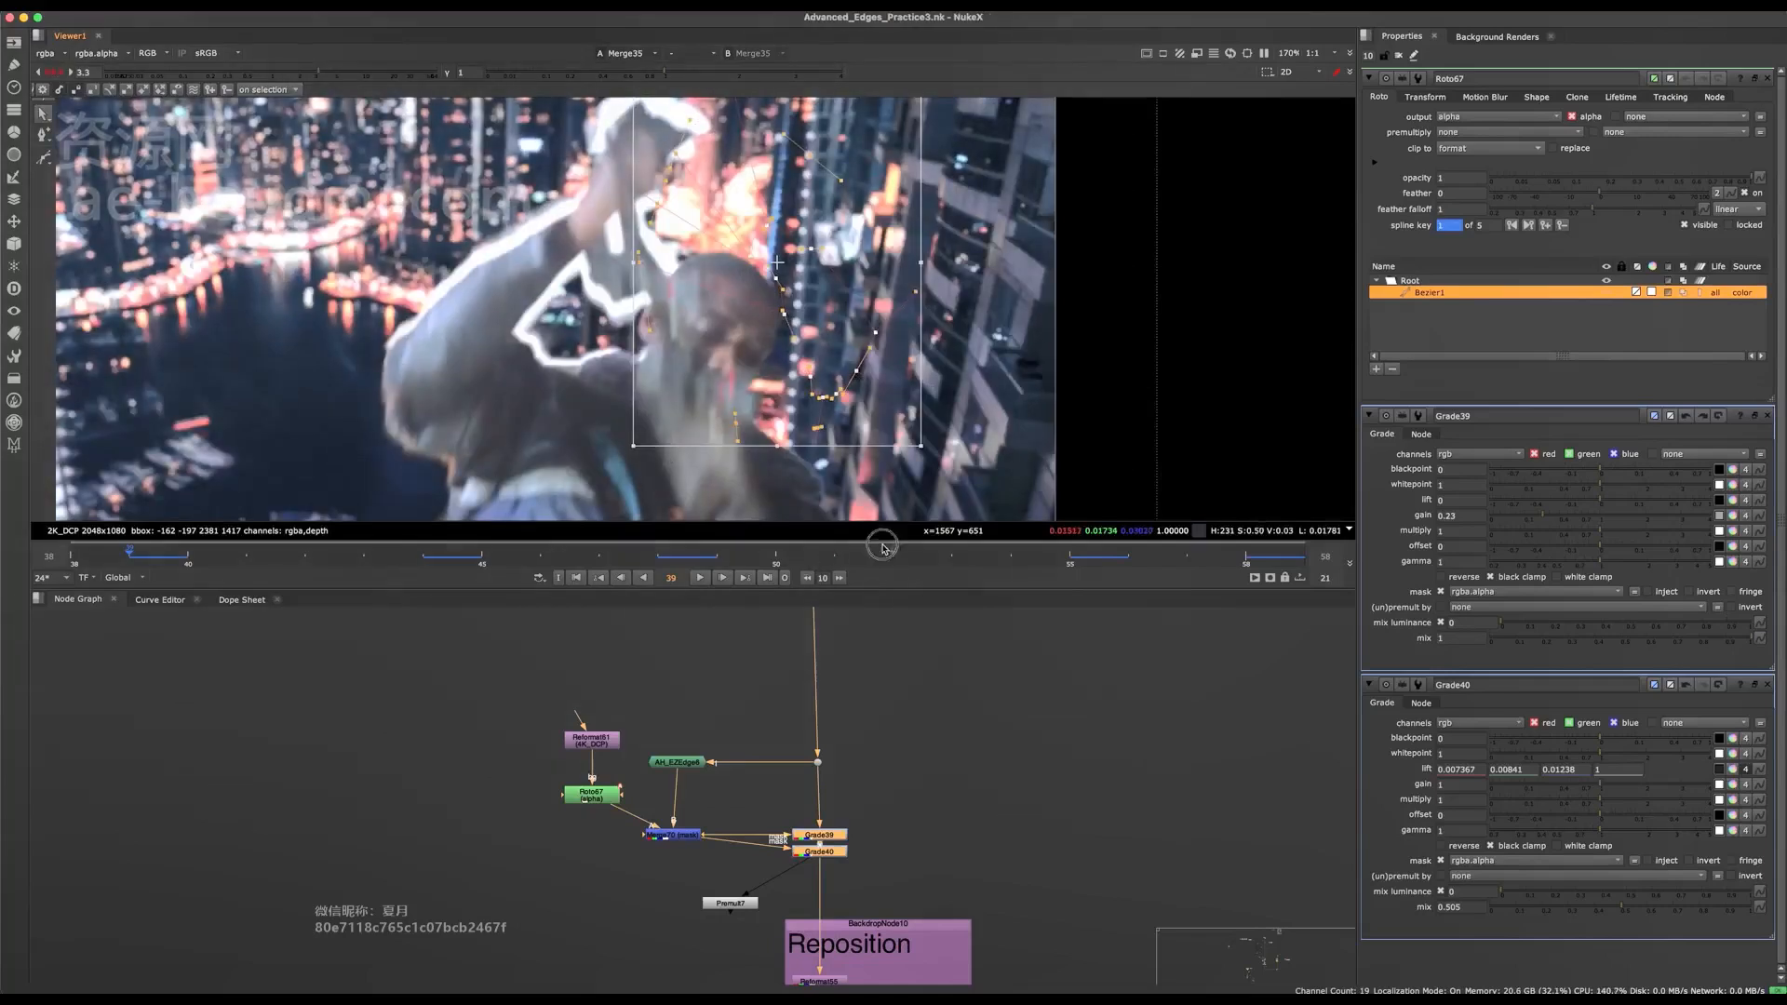
At frame 52, draw a second closed Bezier in Roto67 around the bright halo at the top of the head.
left_click(883, 547)
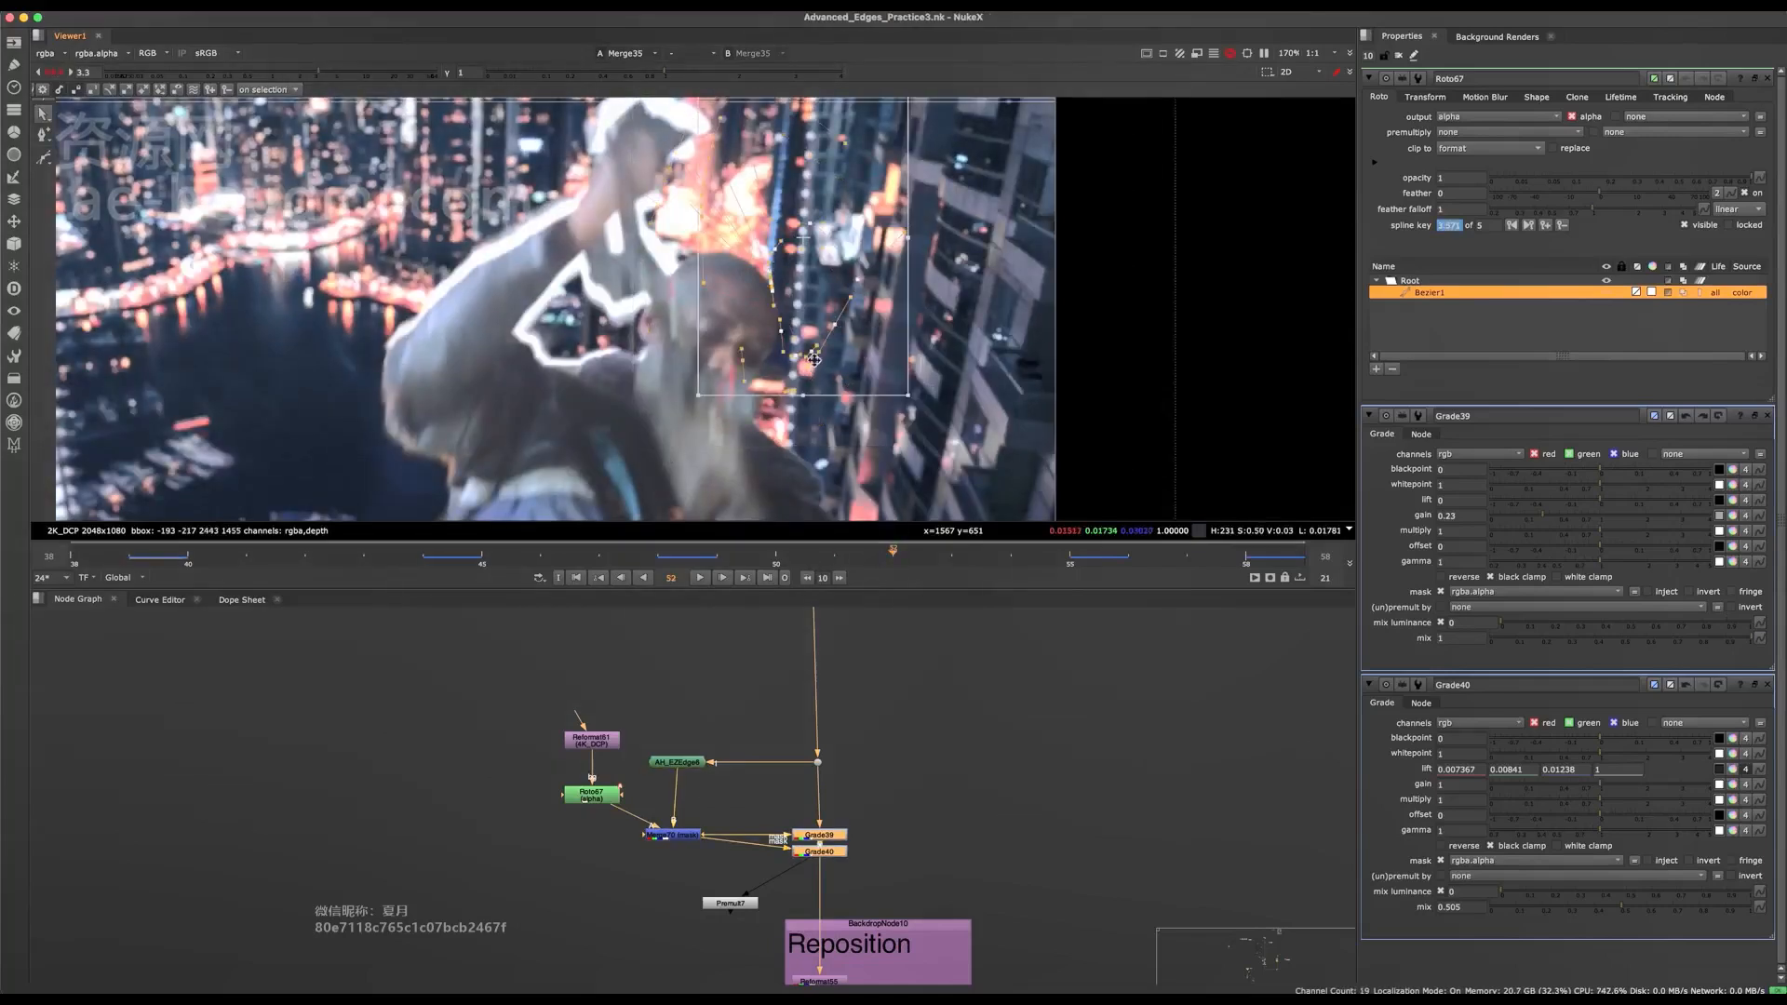
middle_click_drag(786, 276, 768, 326)
scroll(773, 321, "up", 4)
scroll(759, 326, "down", 2)
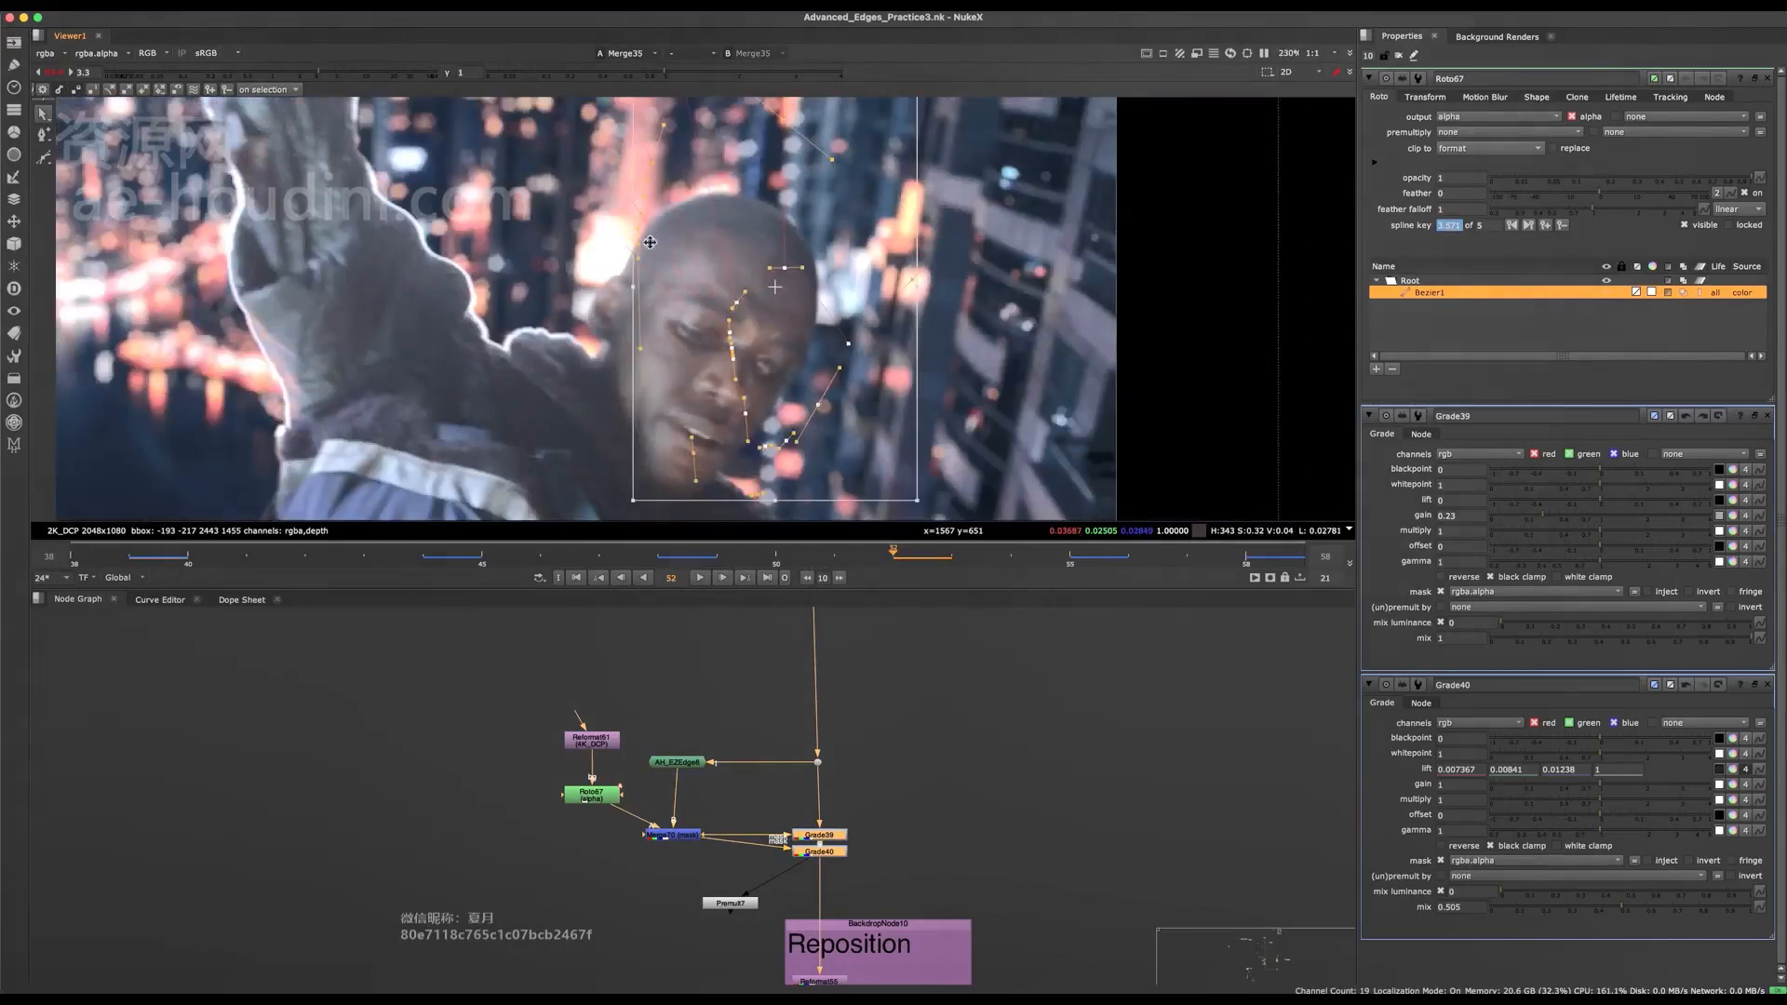
middle_click_drag(650, 242, 666, 275)
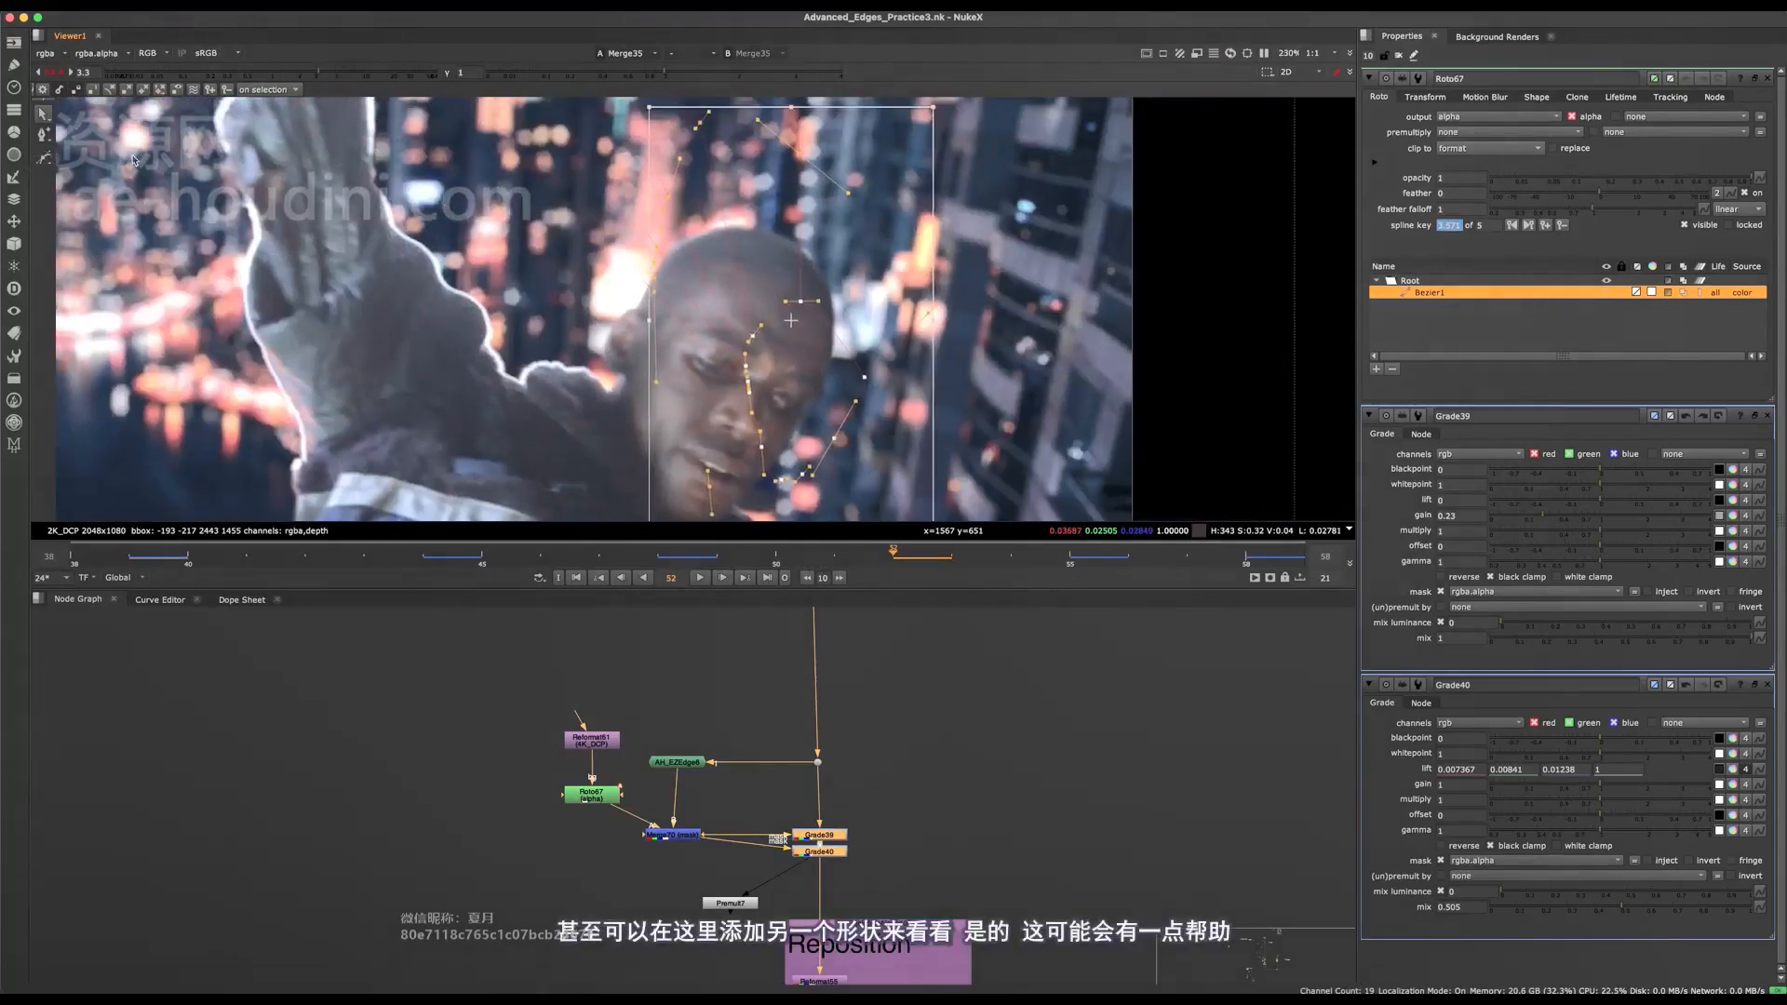
left_click(45, 158)
left_click(611, 221)
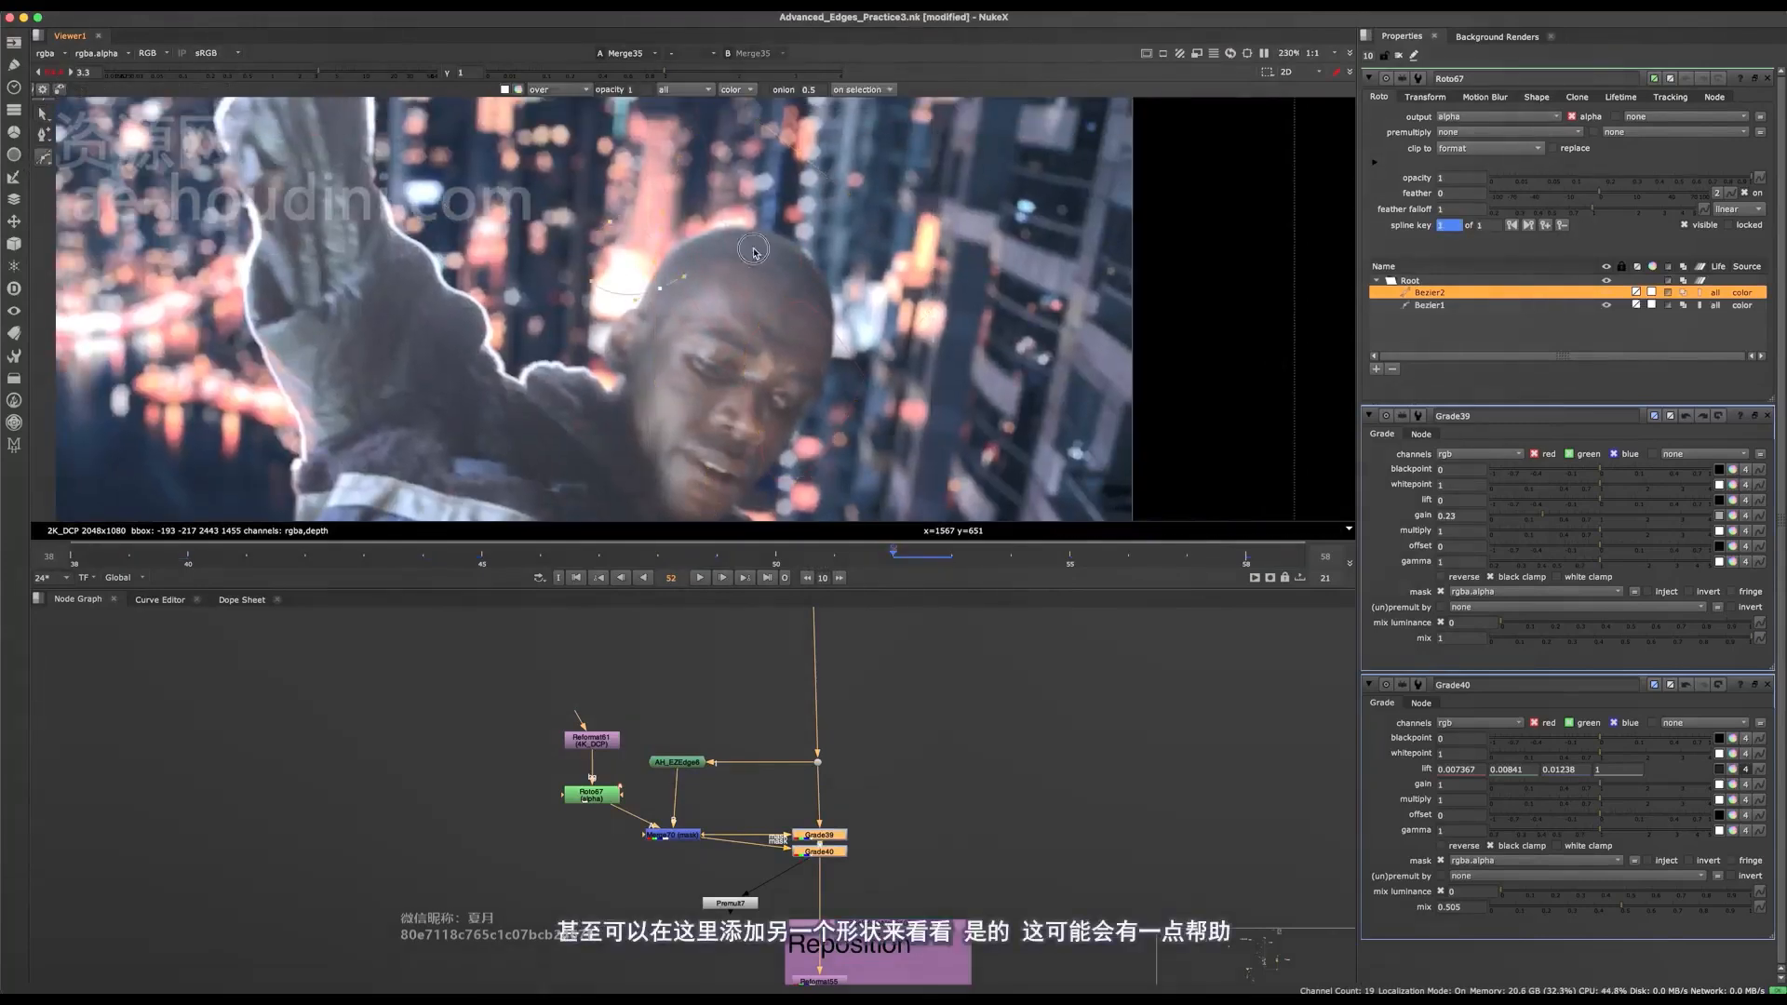
left_click_drag(753, 249, 758, 236)
left_click_drag(774, 197, 774, 186)
key("Return")
middle_click_drag(657, 244, 662, 287)
scroll(661, 288, "up", 1)
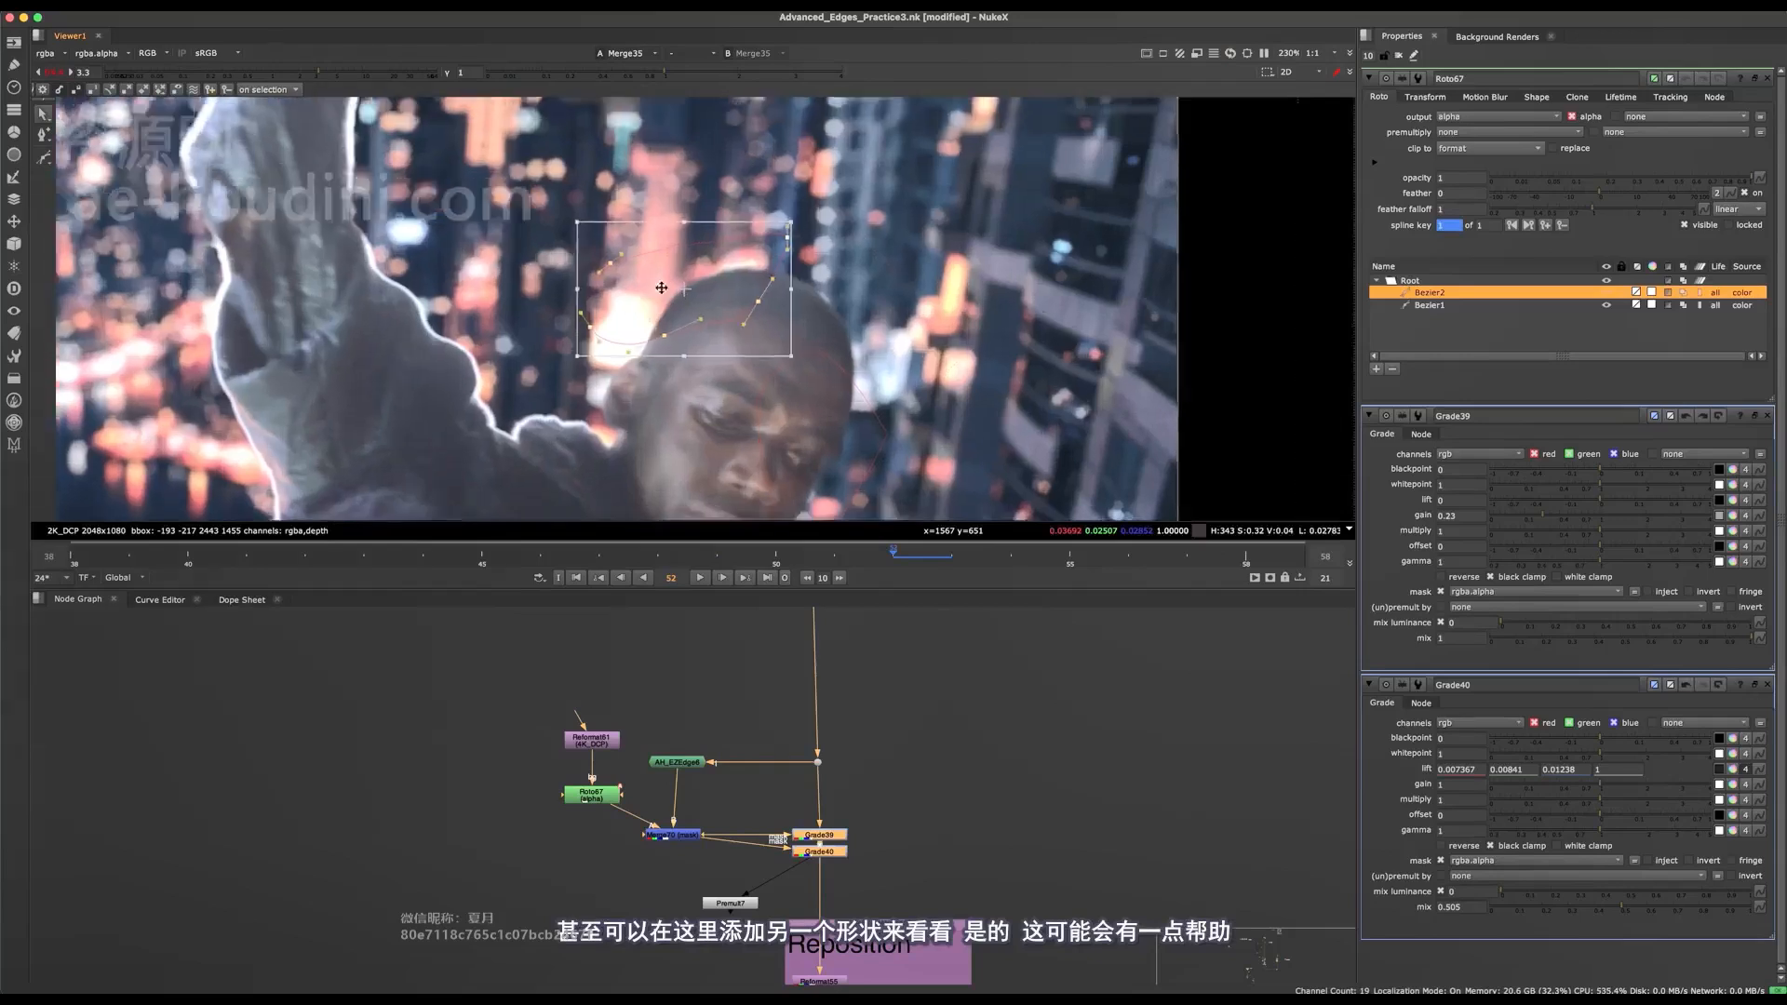
Reposition and reshape the second Bezier so its lower part covers the haloed edge along the top of the head.
scroll(661, 287, "up", 2)
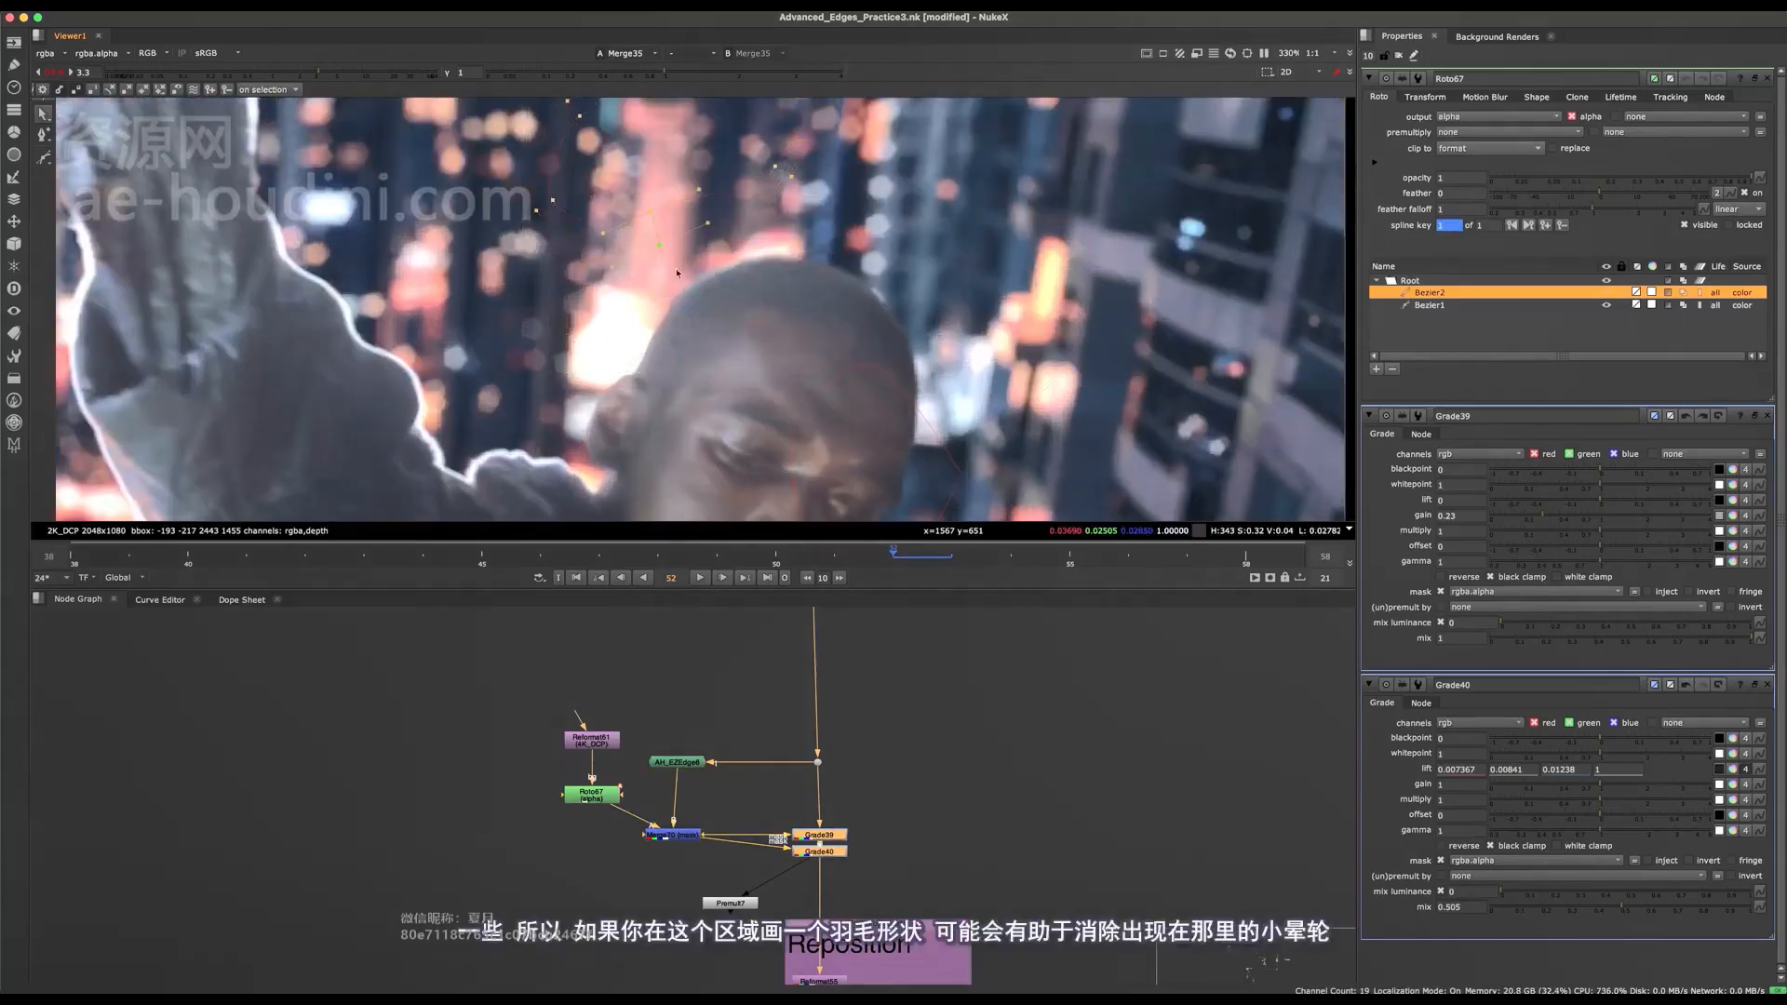
scroll(802, 253, "up", 3)
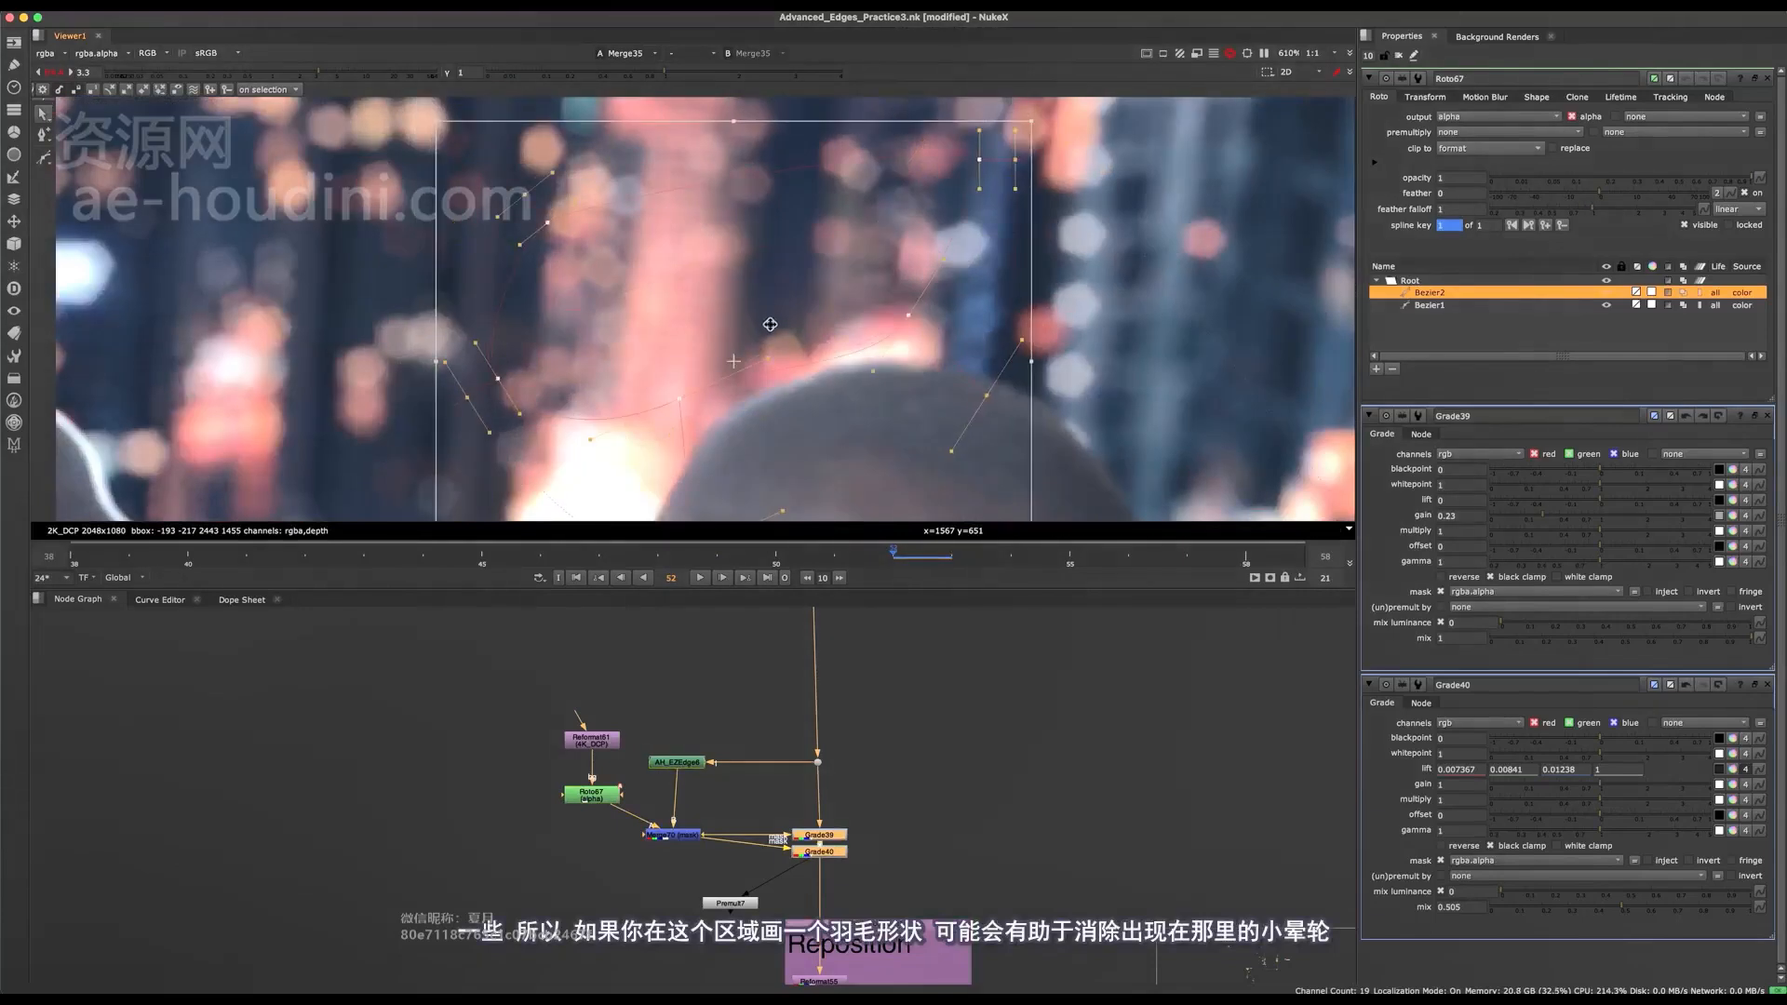
mouse_move(770, 324)
left_mouse_down()
mouse_move(742, 276)
mouse_move(774, 347)
left_mouse_up()
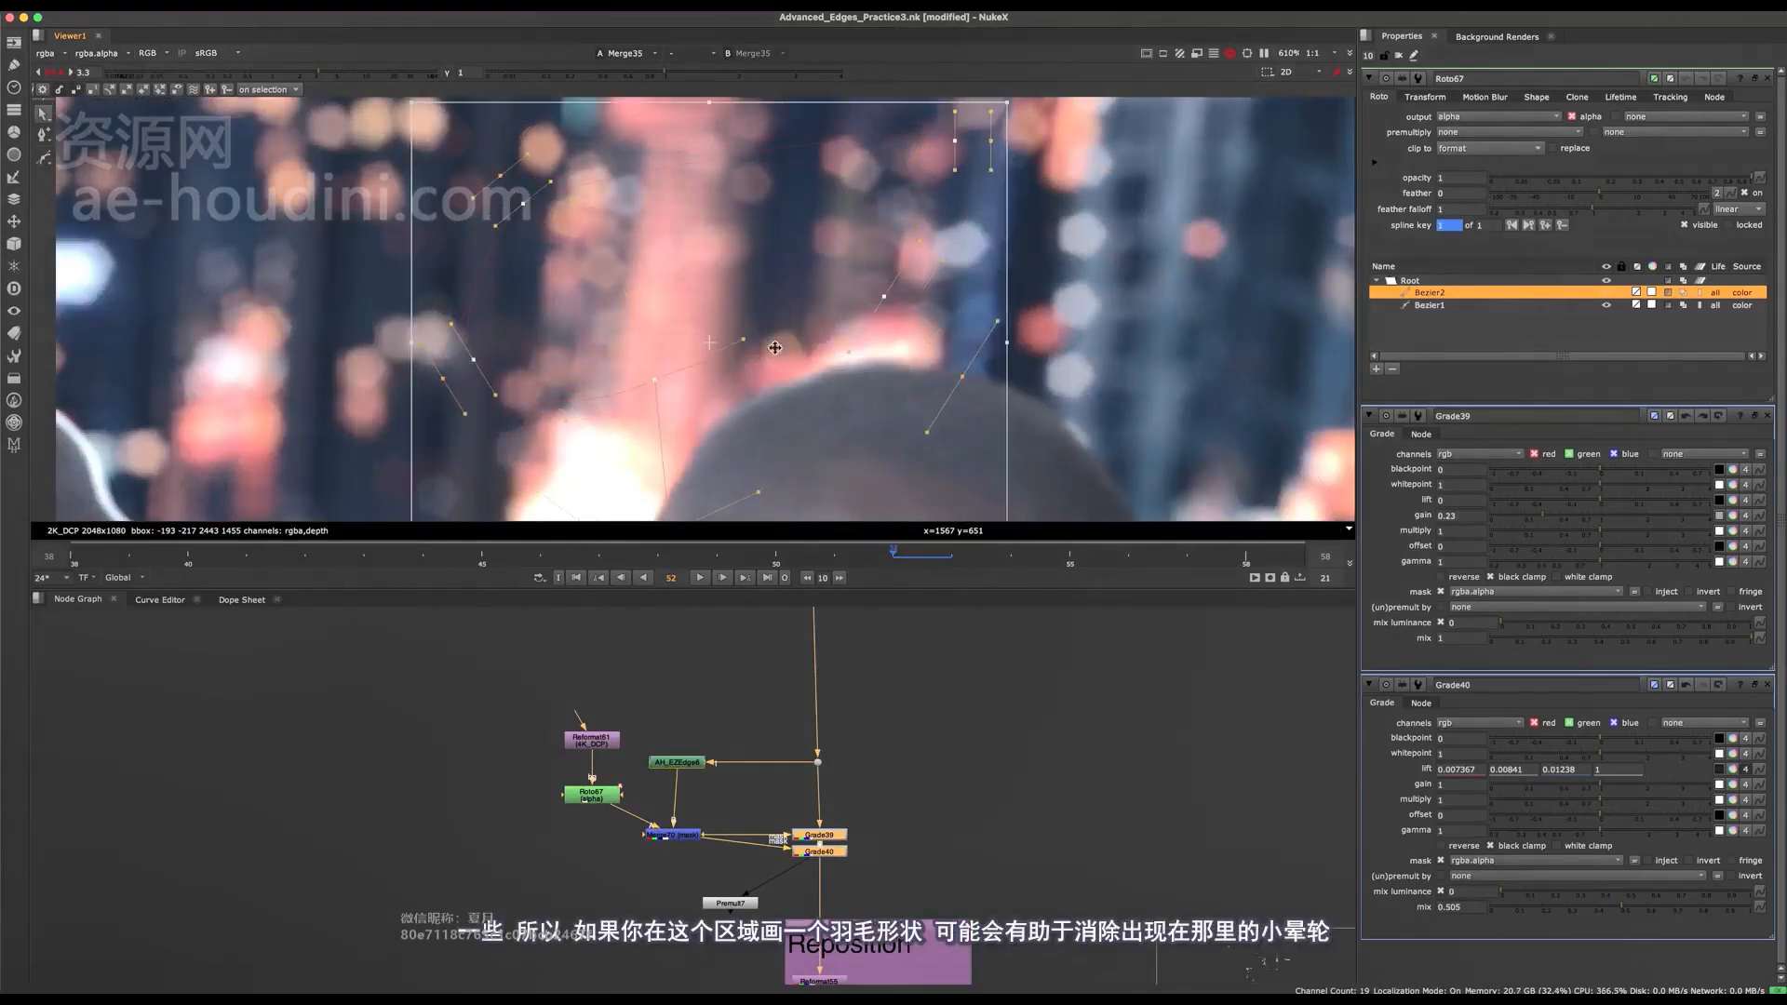
scroll(764, 349, "down", 4)
scroll(750, 355, "up", 2)
scroll(753, 313, "down", 1)
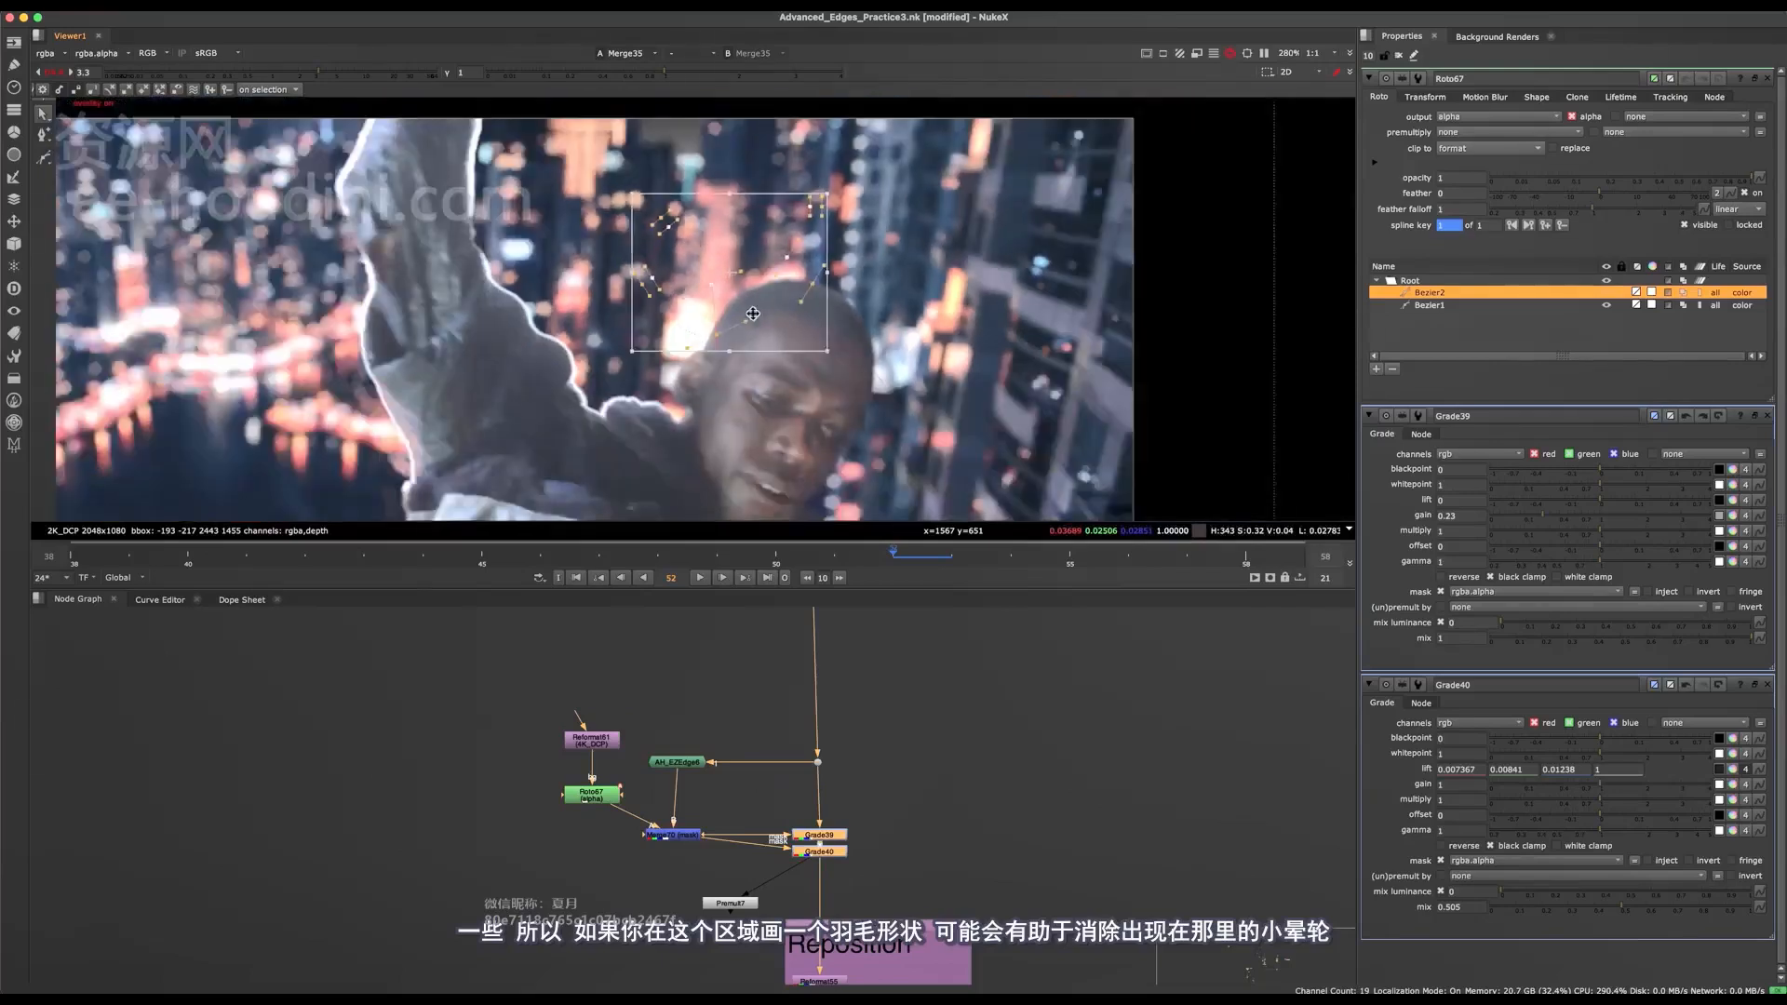
scroll(753, 314, "up", 2)
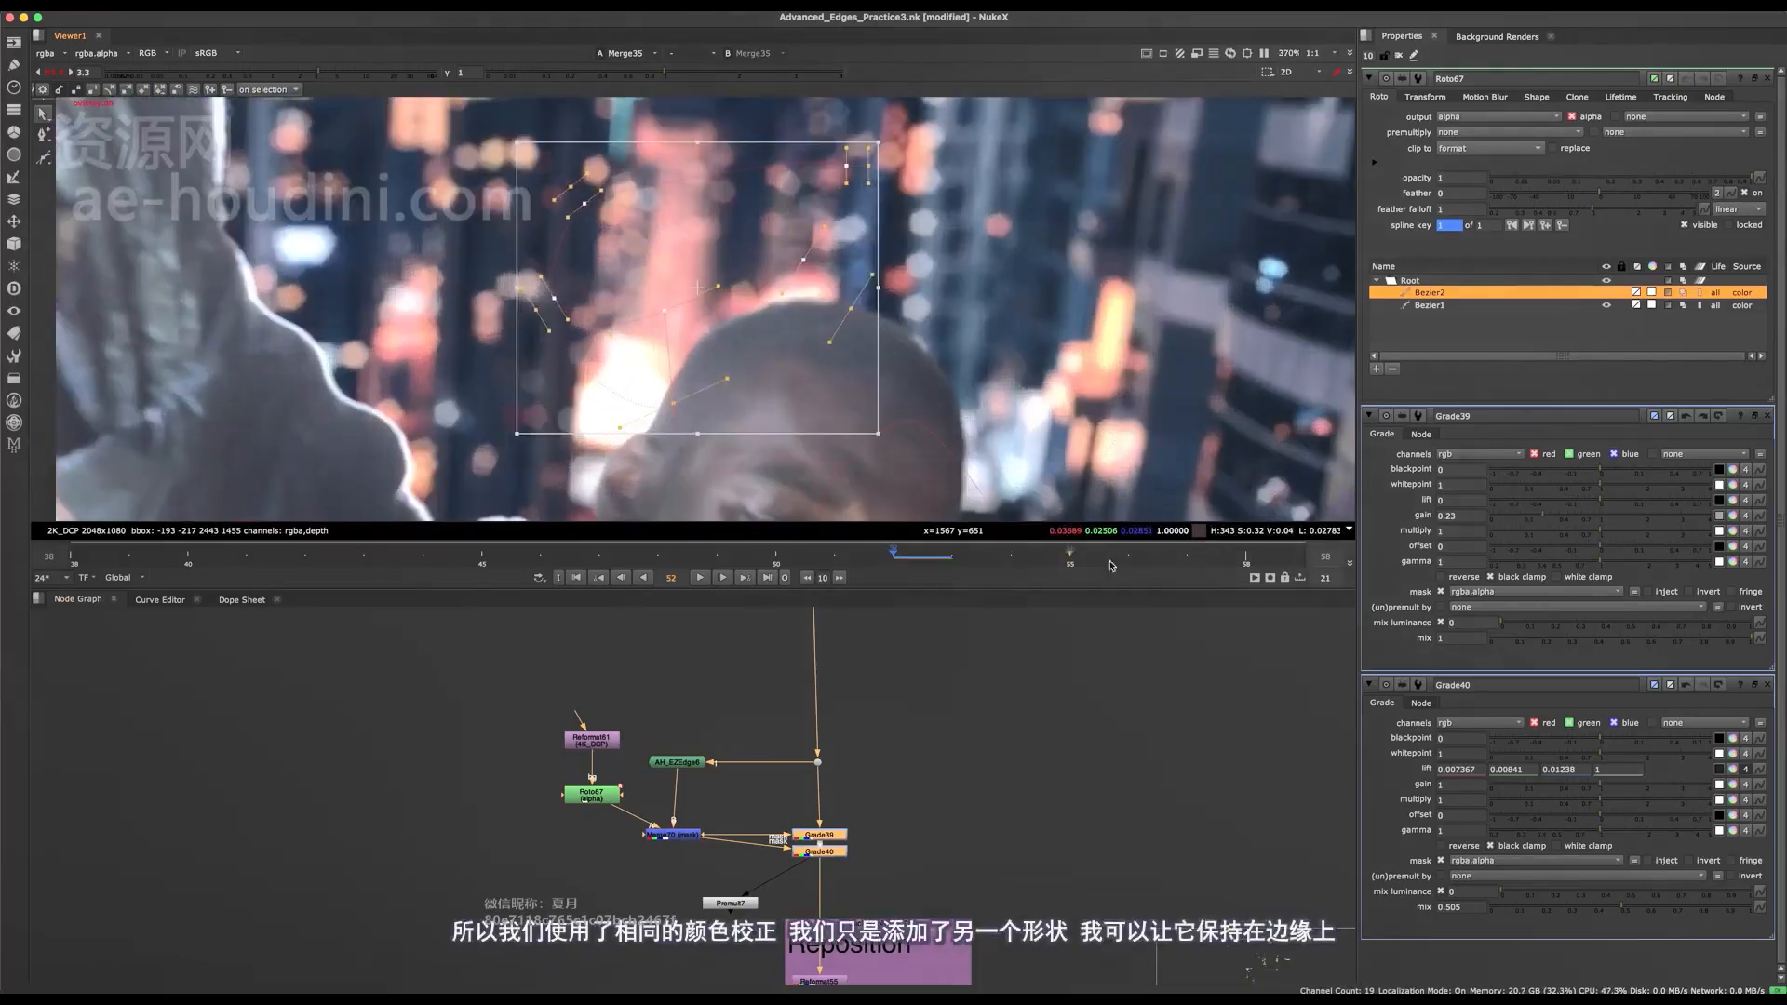
At frame 56, reposition the second Bezier in Roto67 over the top edge of the head.
left_click(1110, 565)
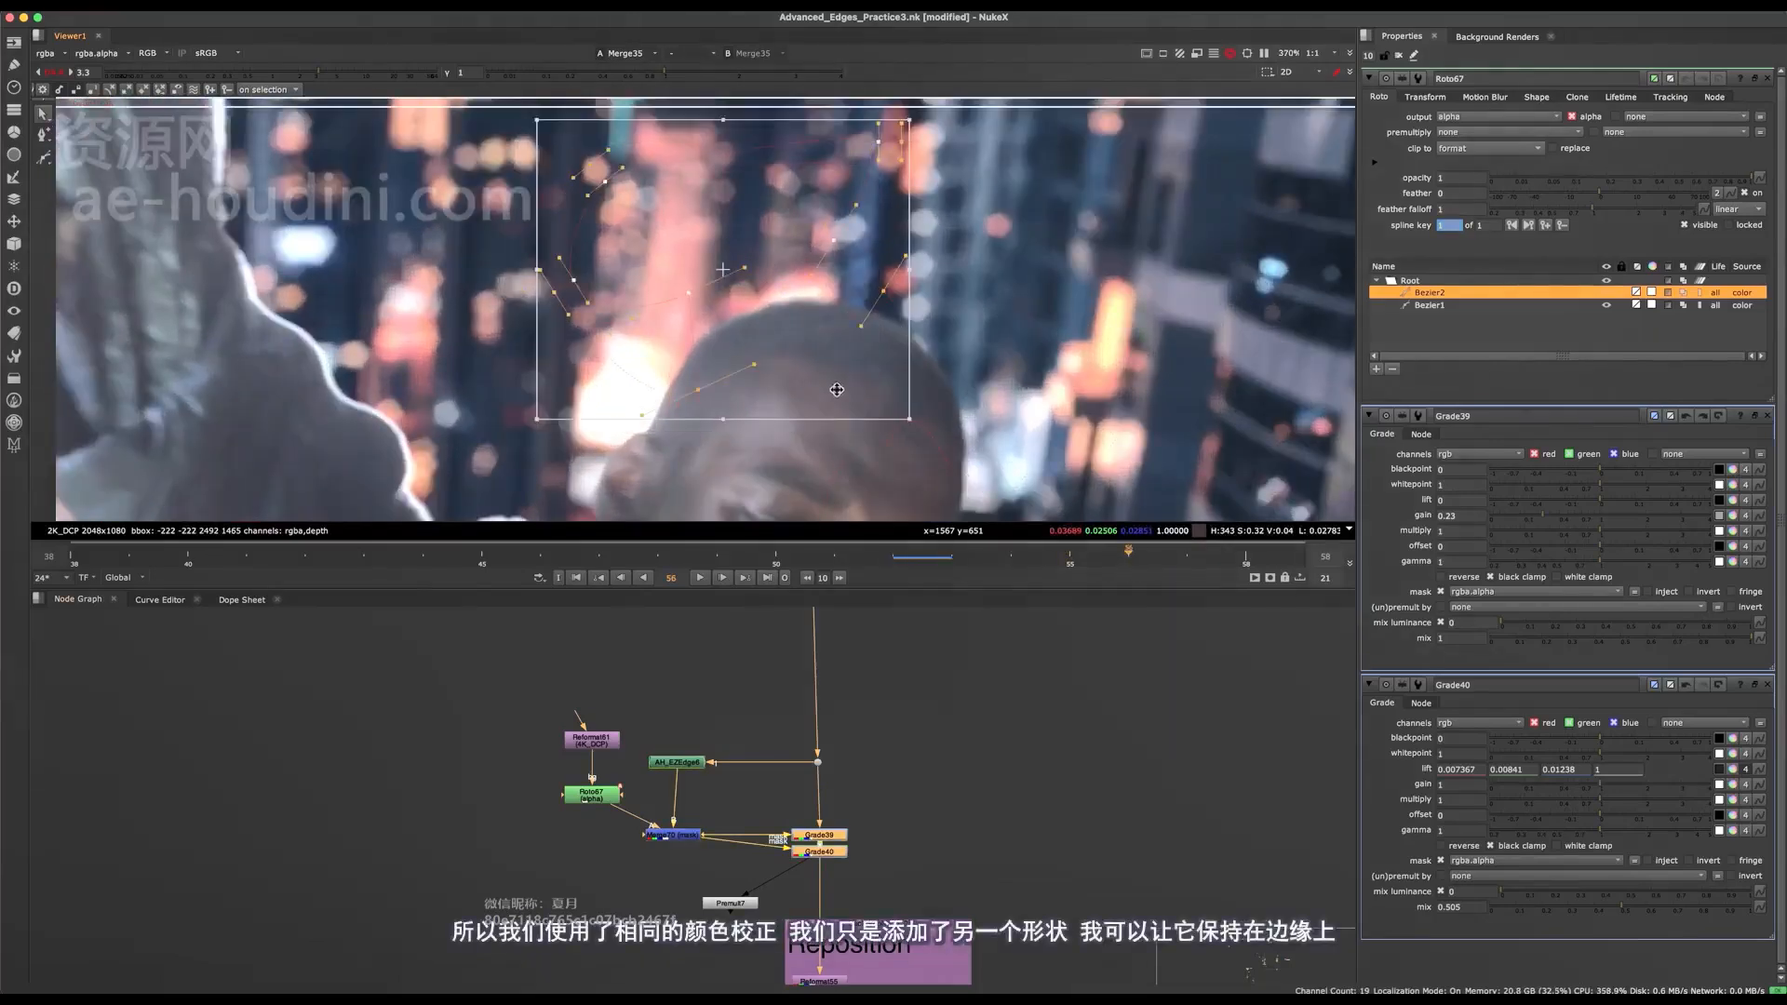
left_click_drag(808, 304, 738, 218)
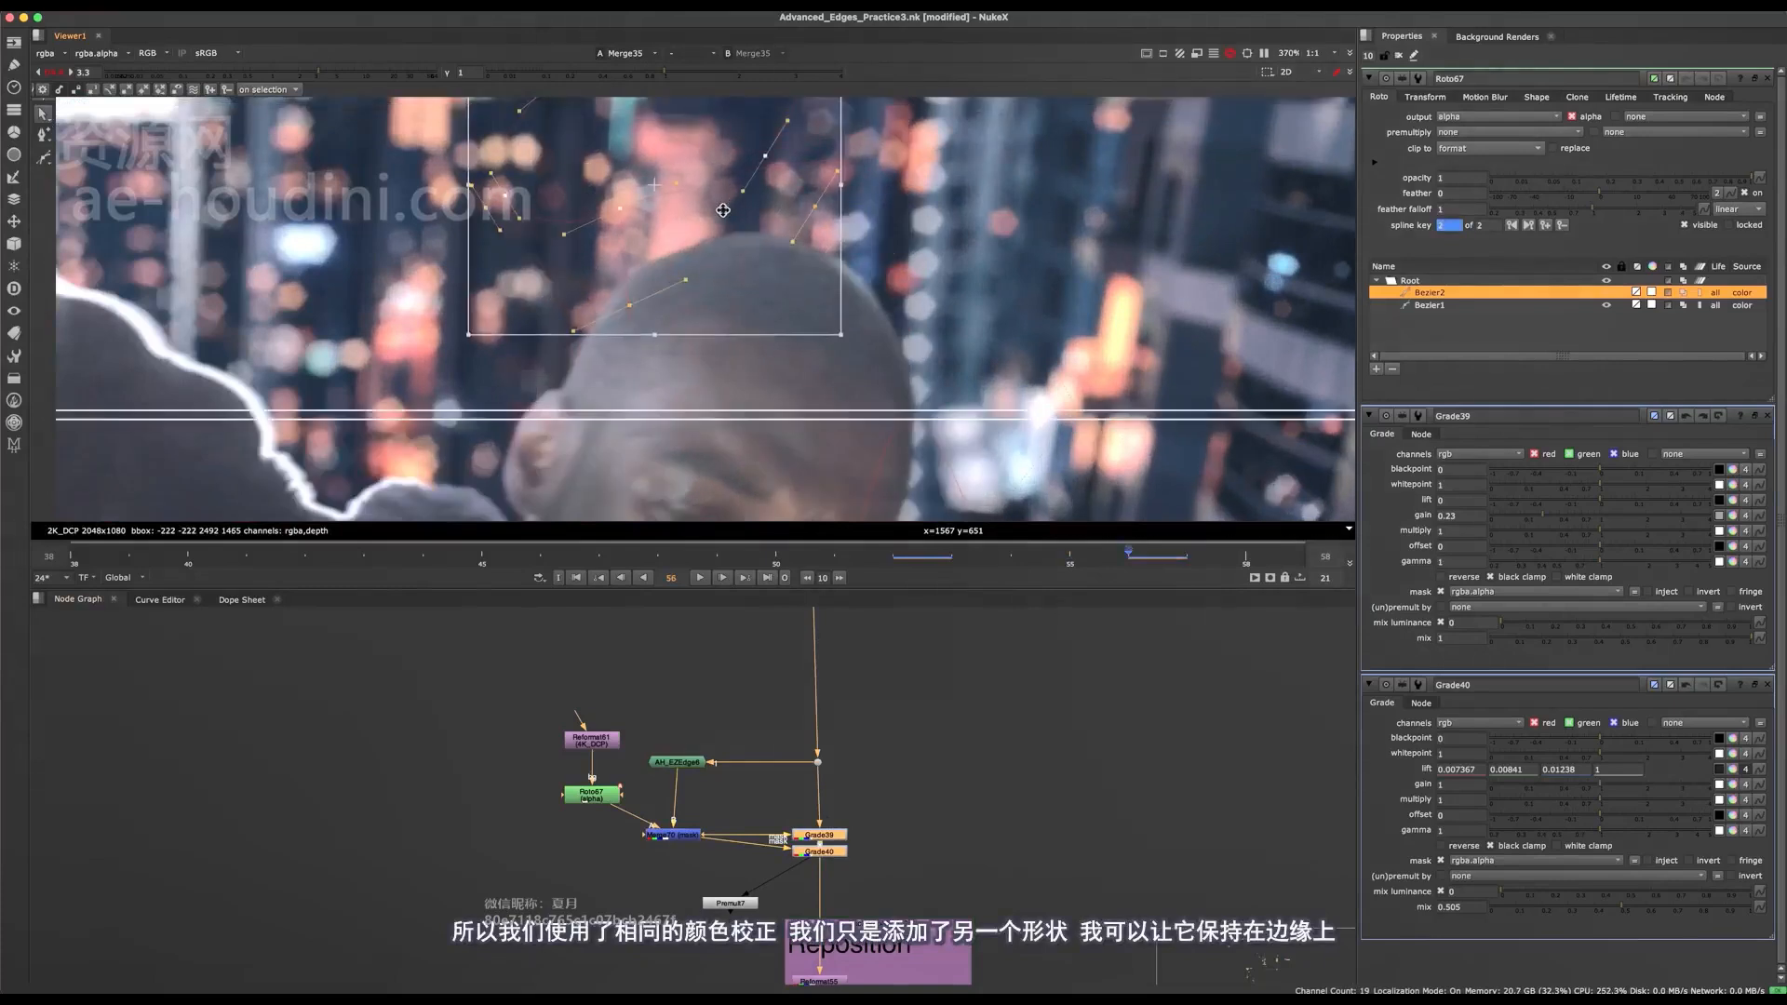
scroll(921, 285, "down", 2)
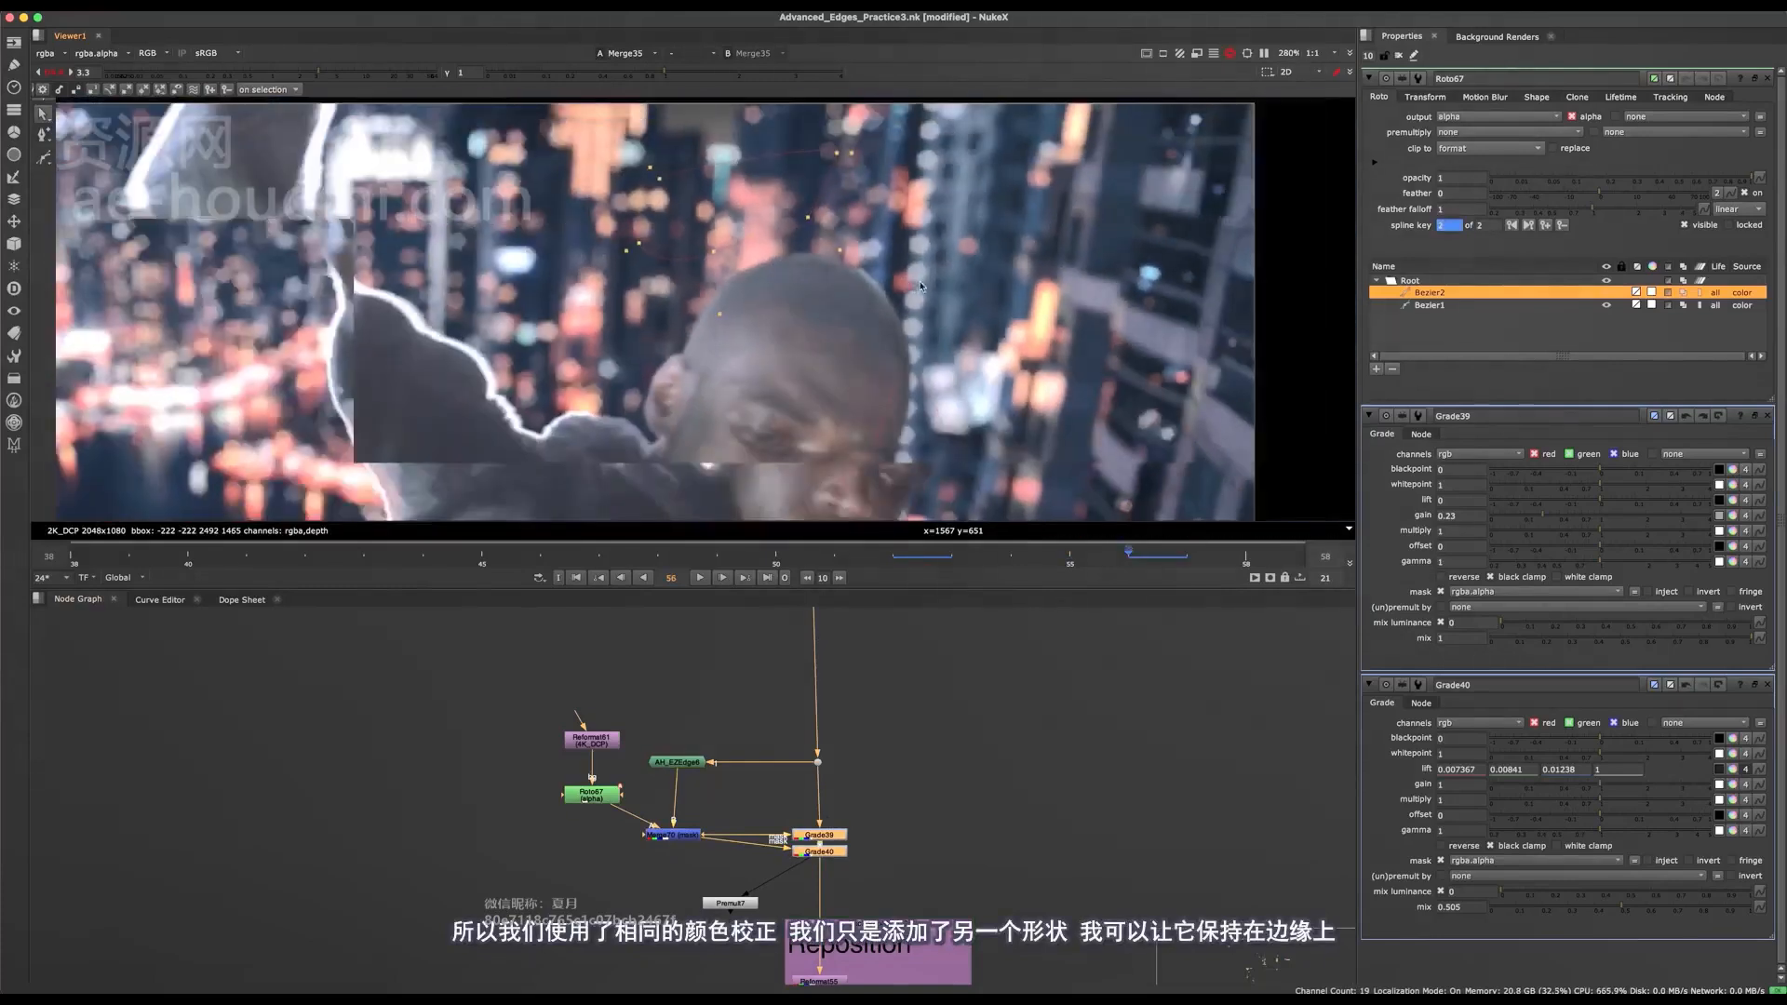
scroll(862, 269, "up", 3)
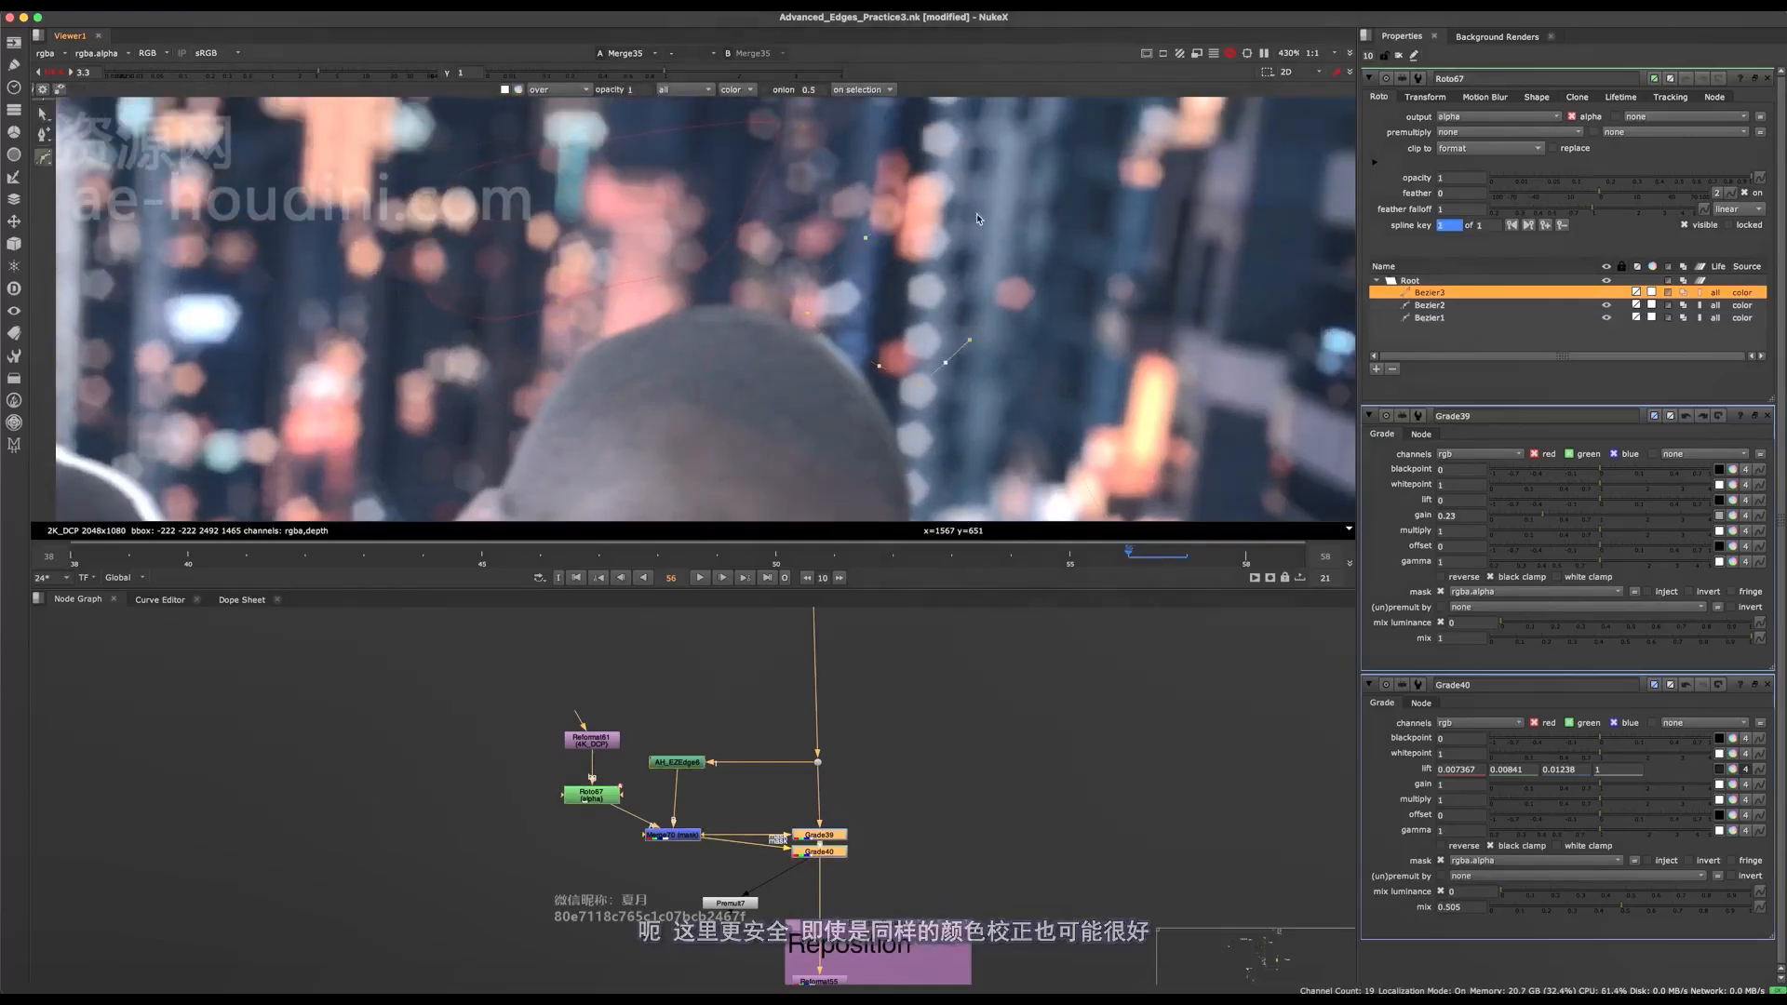
At frame 56, draw a third closed Bezier in Roto67, move it onto the head's outer edge, and check it with the overlay hidden.
left_click_drag(896, 299, 744, 279)
left_click(839, 289)
left_click_drag(911, 342, 883, 479, "super")
left_click_drag(802, 409, 1070, 148)
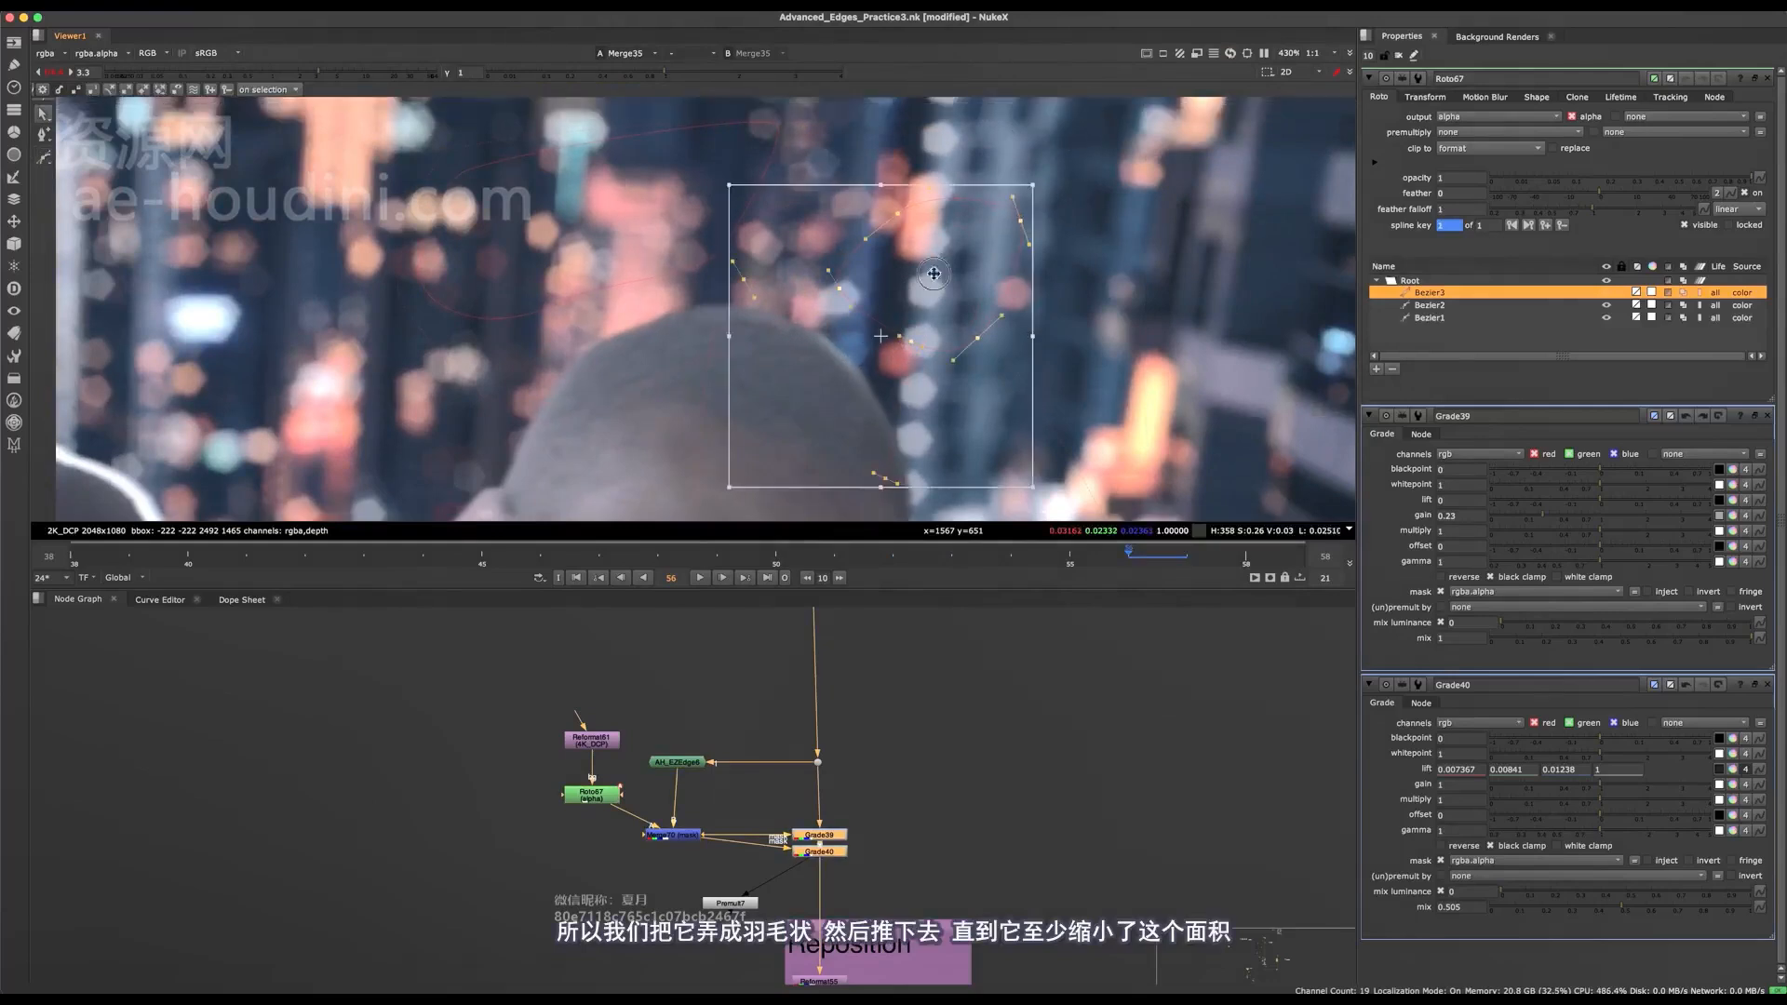
left_click_drag(949, 273, 891, 352)
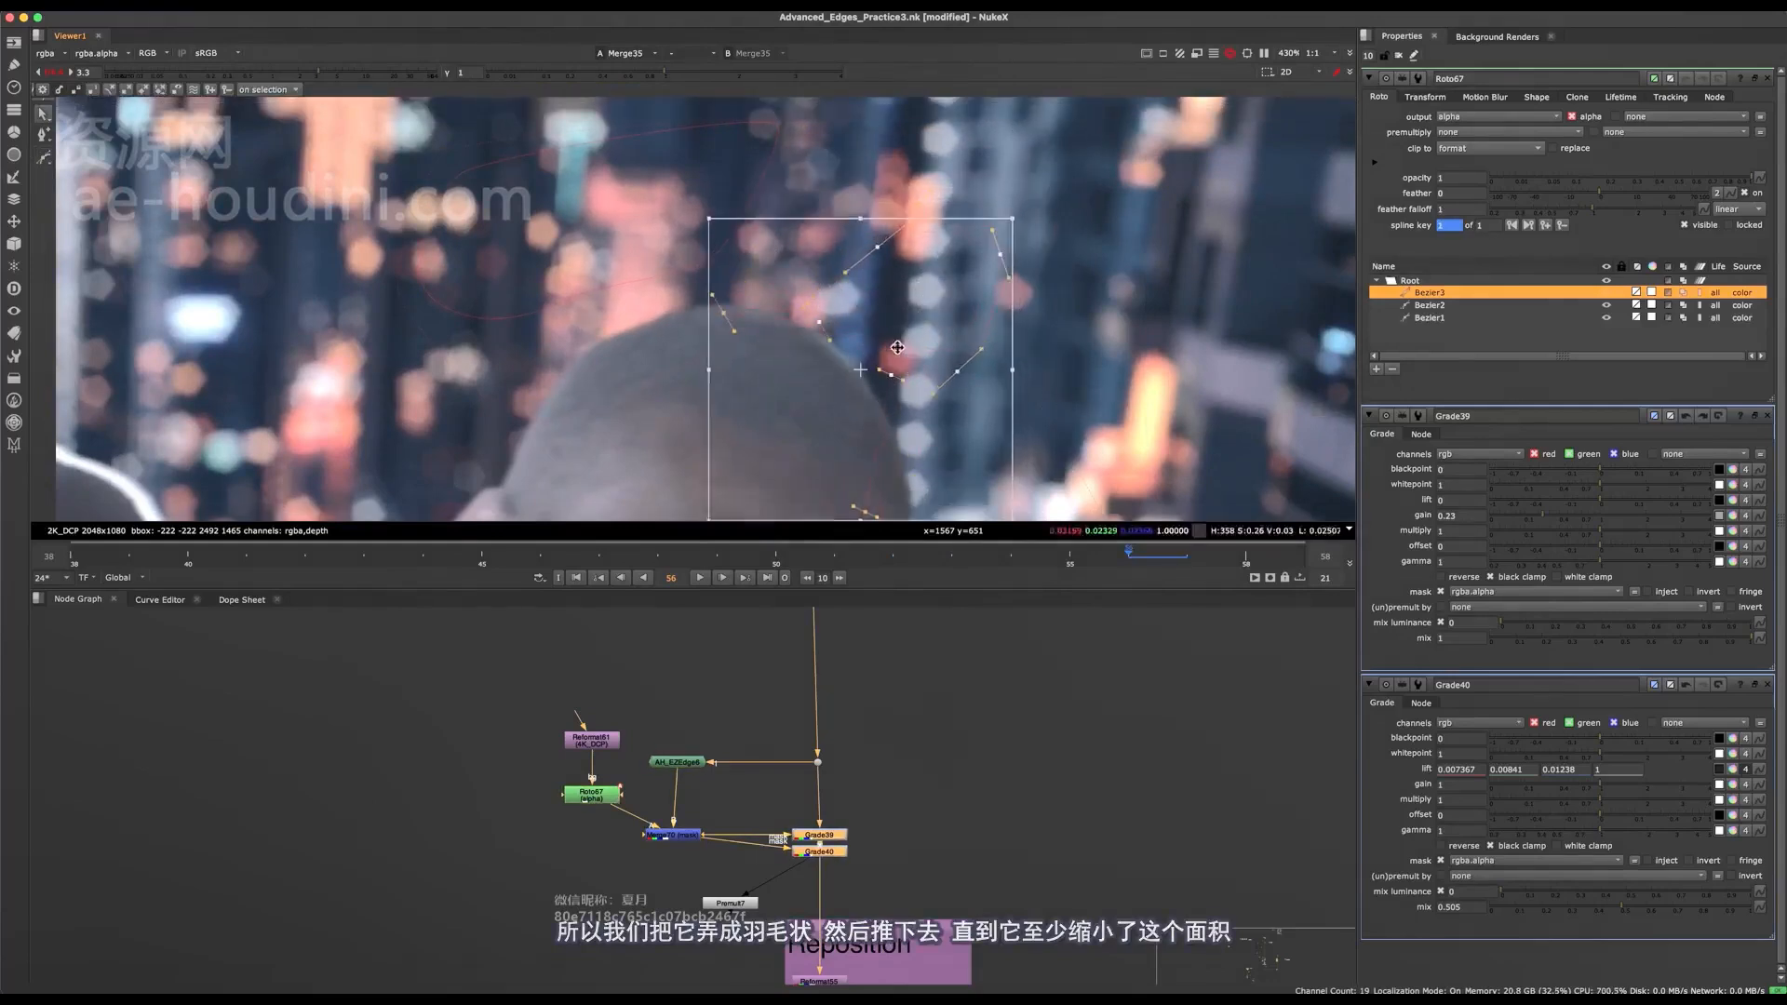
key("q")
scroll(858, 380, "down", 5)
key("q")
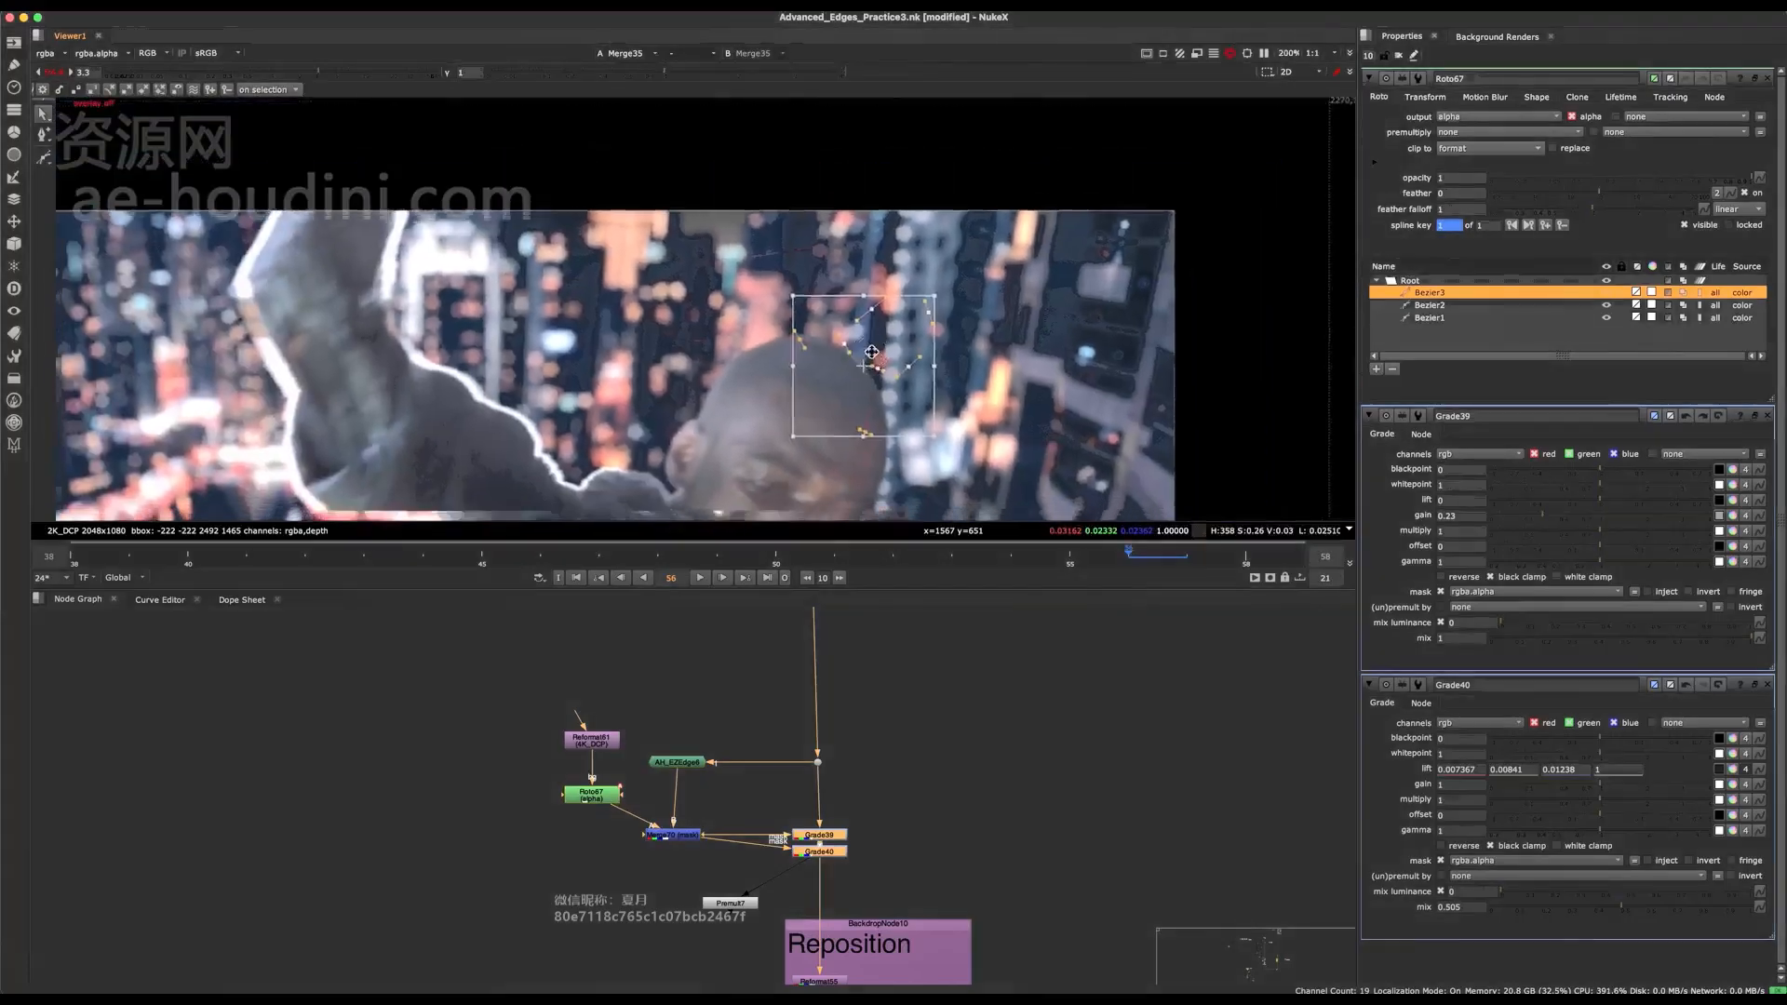
scroll(856, 368, "up", 3)
scroll(855, 350, "down", 1)
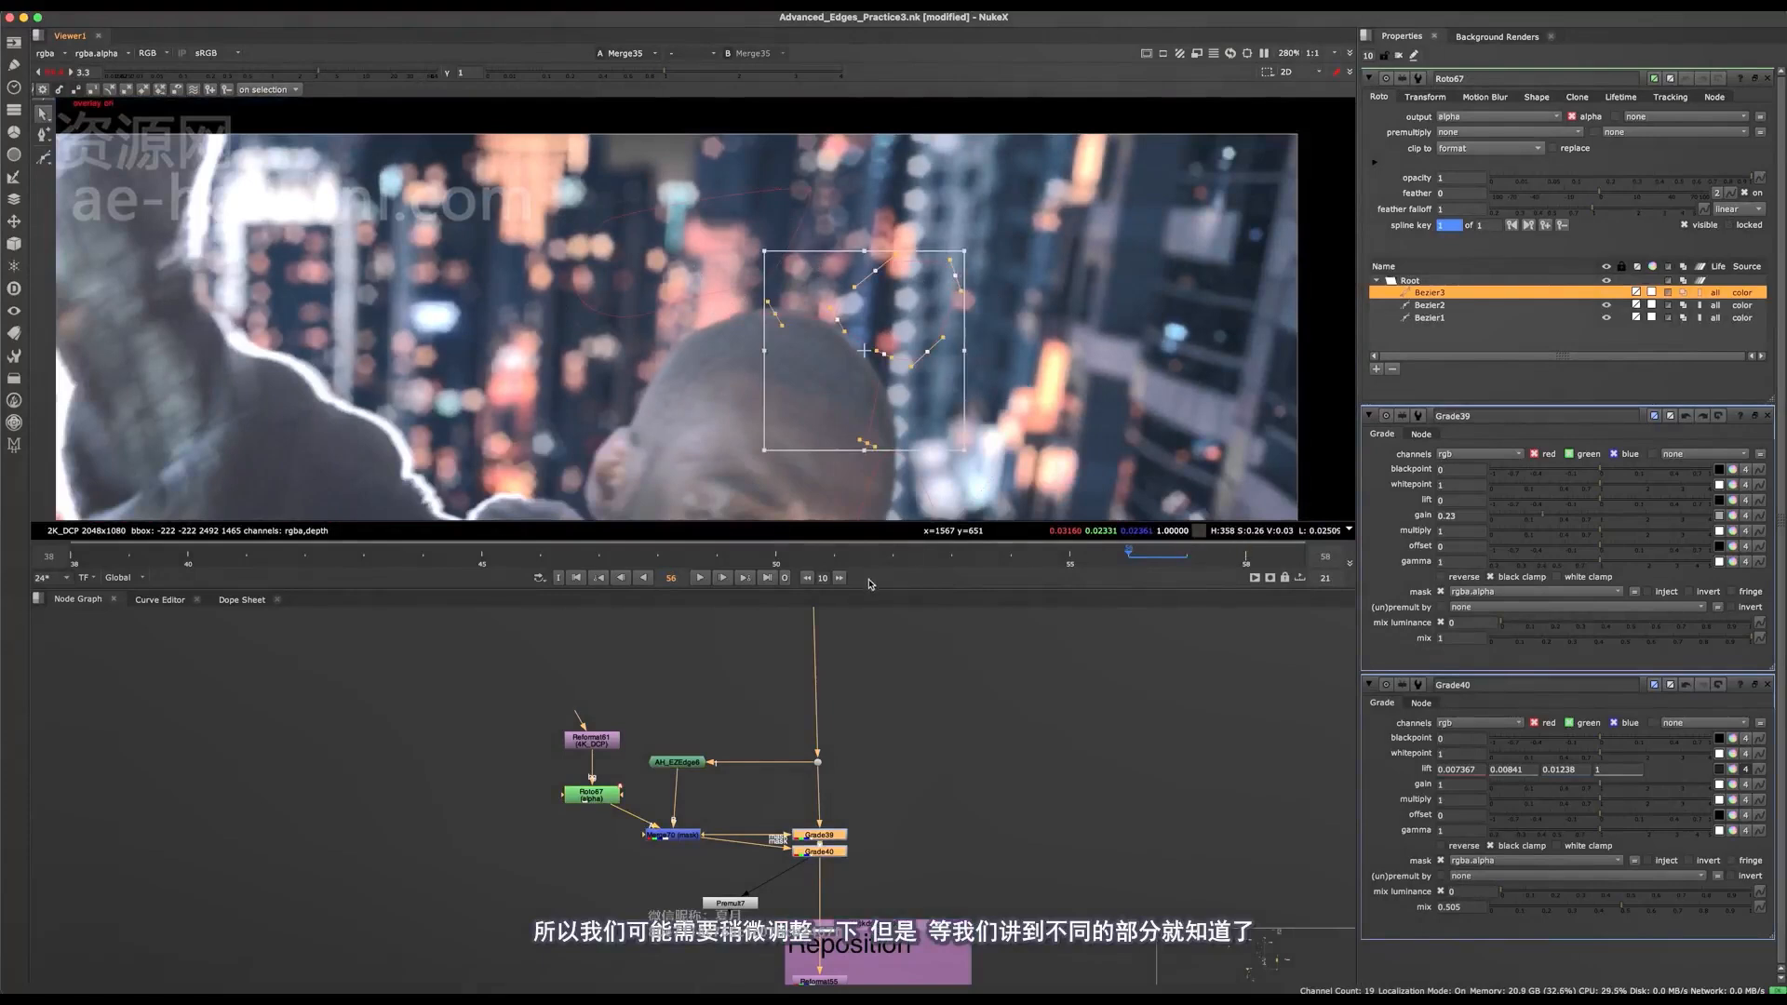
Save the script, and at frame 52 move the third Bezier off the head into the background buildings.
left_click(893, 551)
key("ctrl+s")
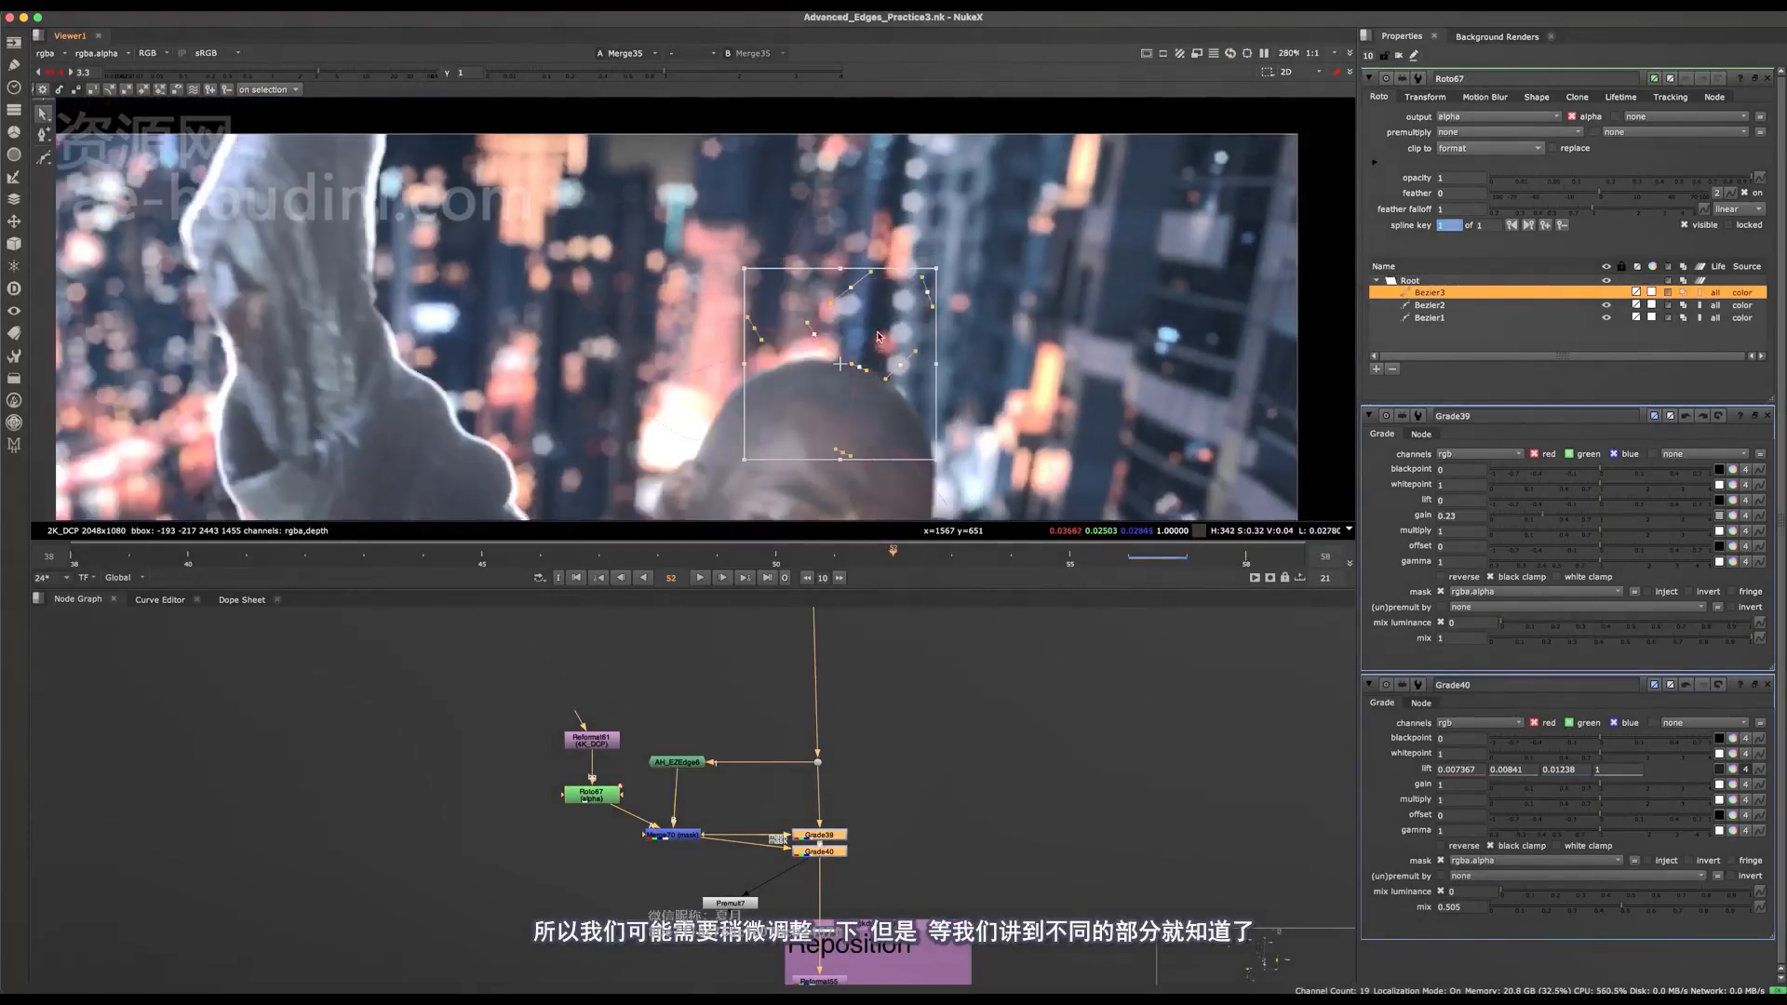
scroll(885, 348, "up", 4)
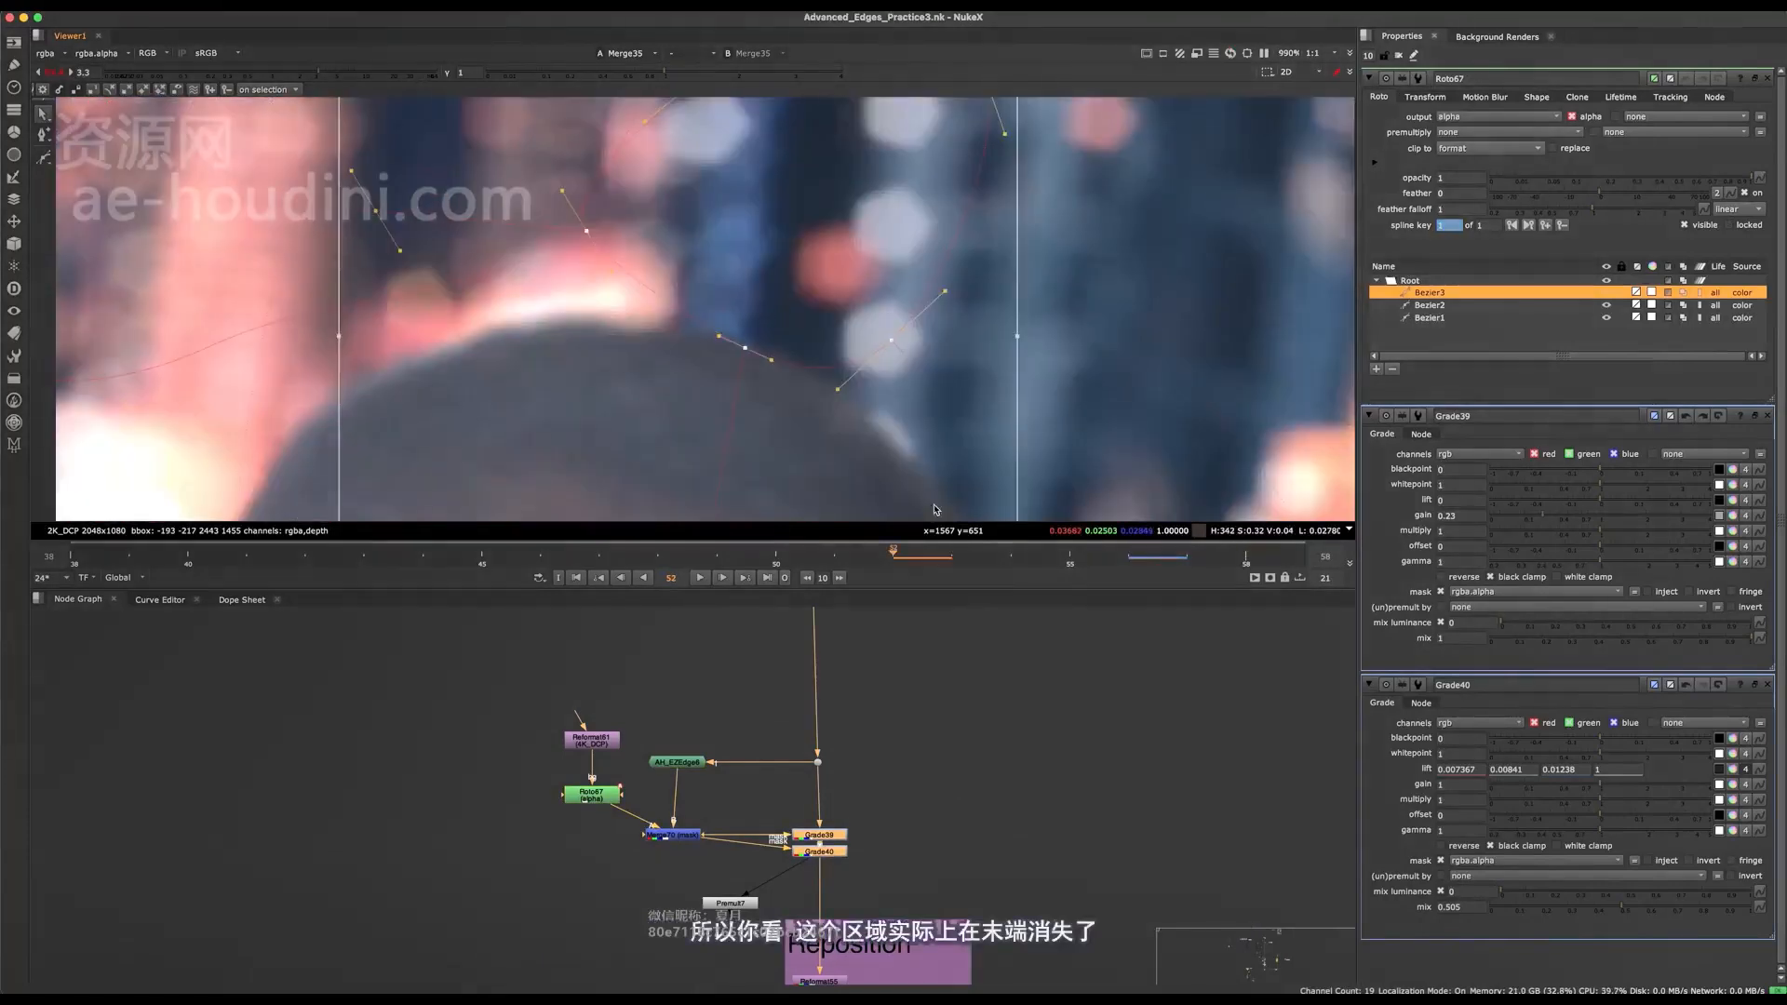
left_click_drag(880, 258, 1012, 117)
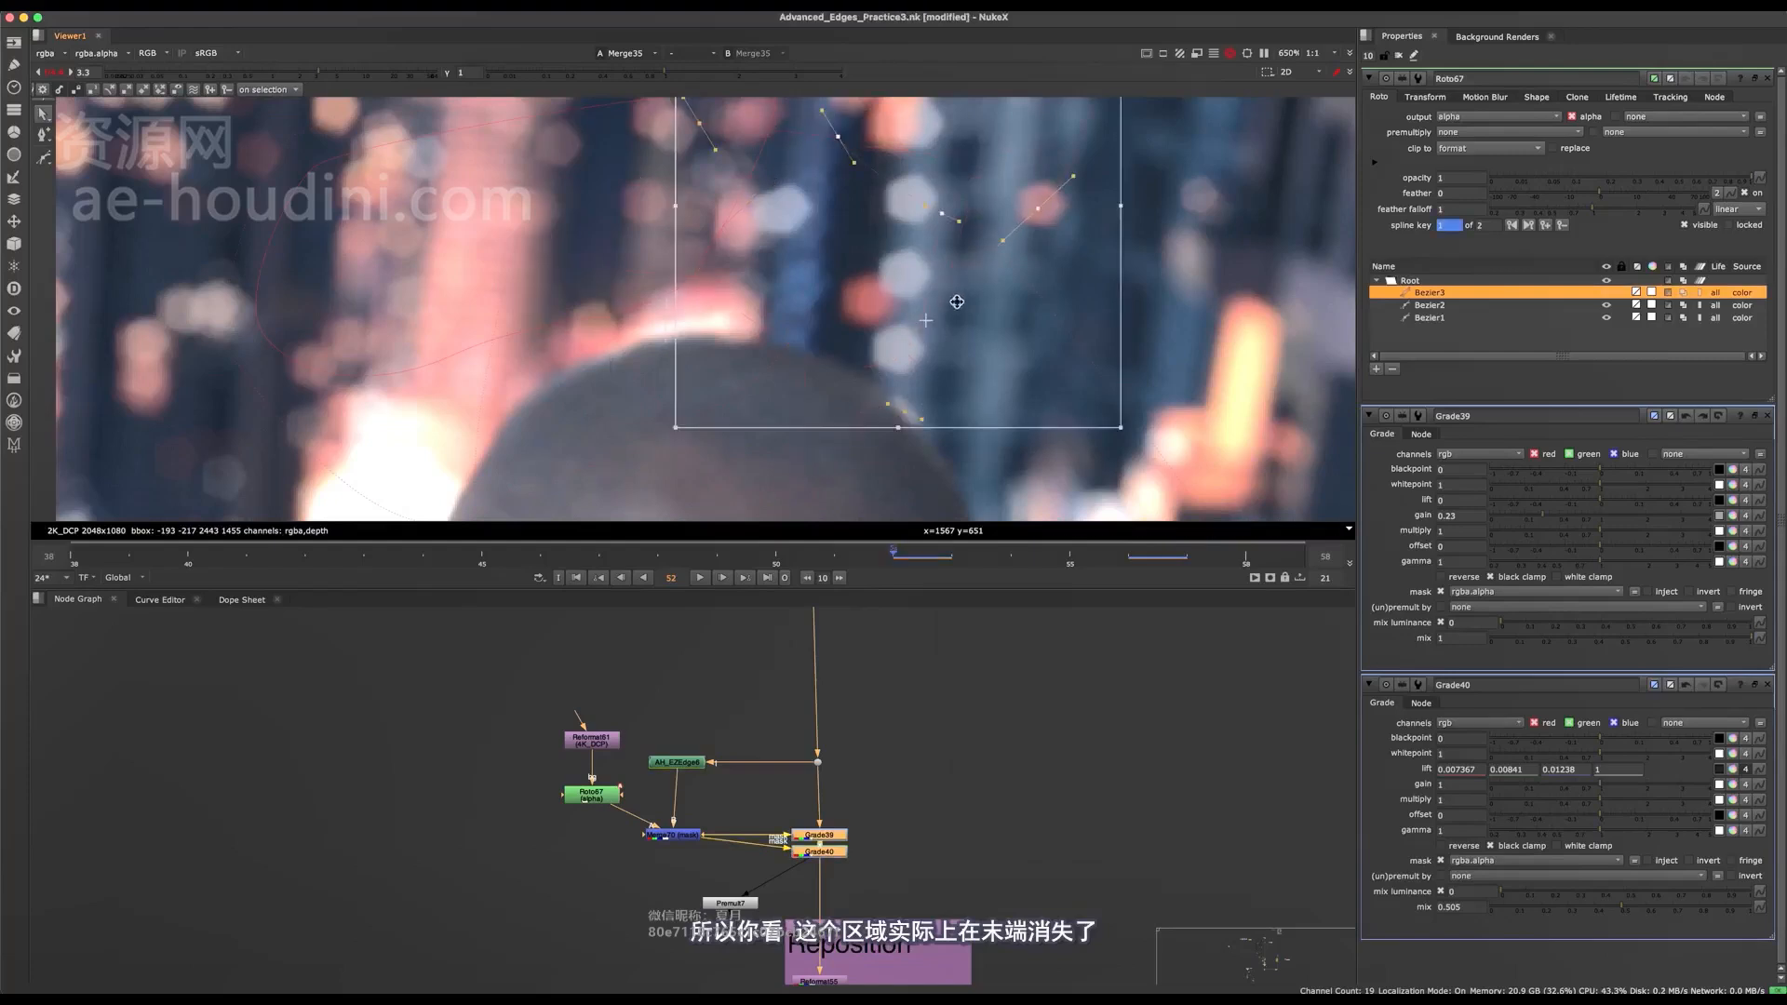
left_click_drag(923, 373, 1143, 279)
scroll(1070, 332, "down", 6)
scroll(1143, 278, "up", 2)
Key the third Bezier at frames 49 and 44, moving it clear of the character's arms and cloth.
key("Left")
key("Left")
key("Left")
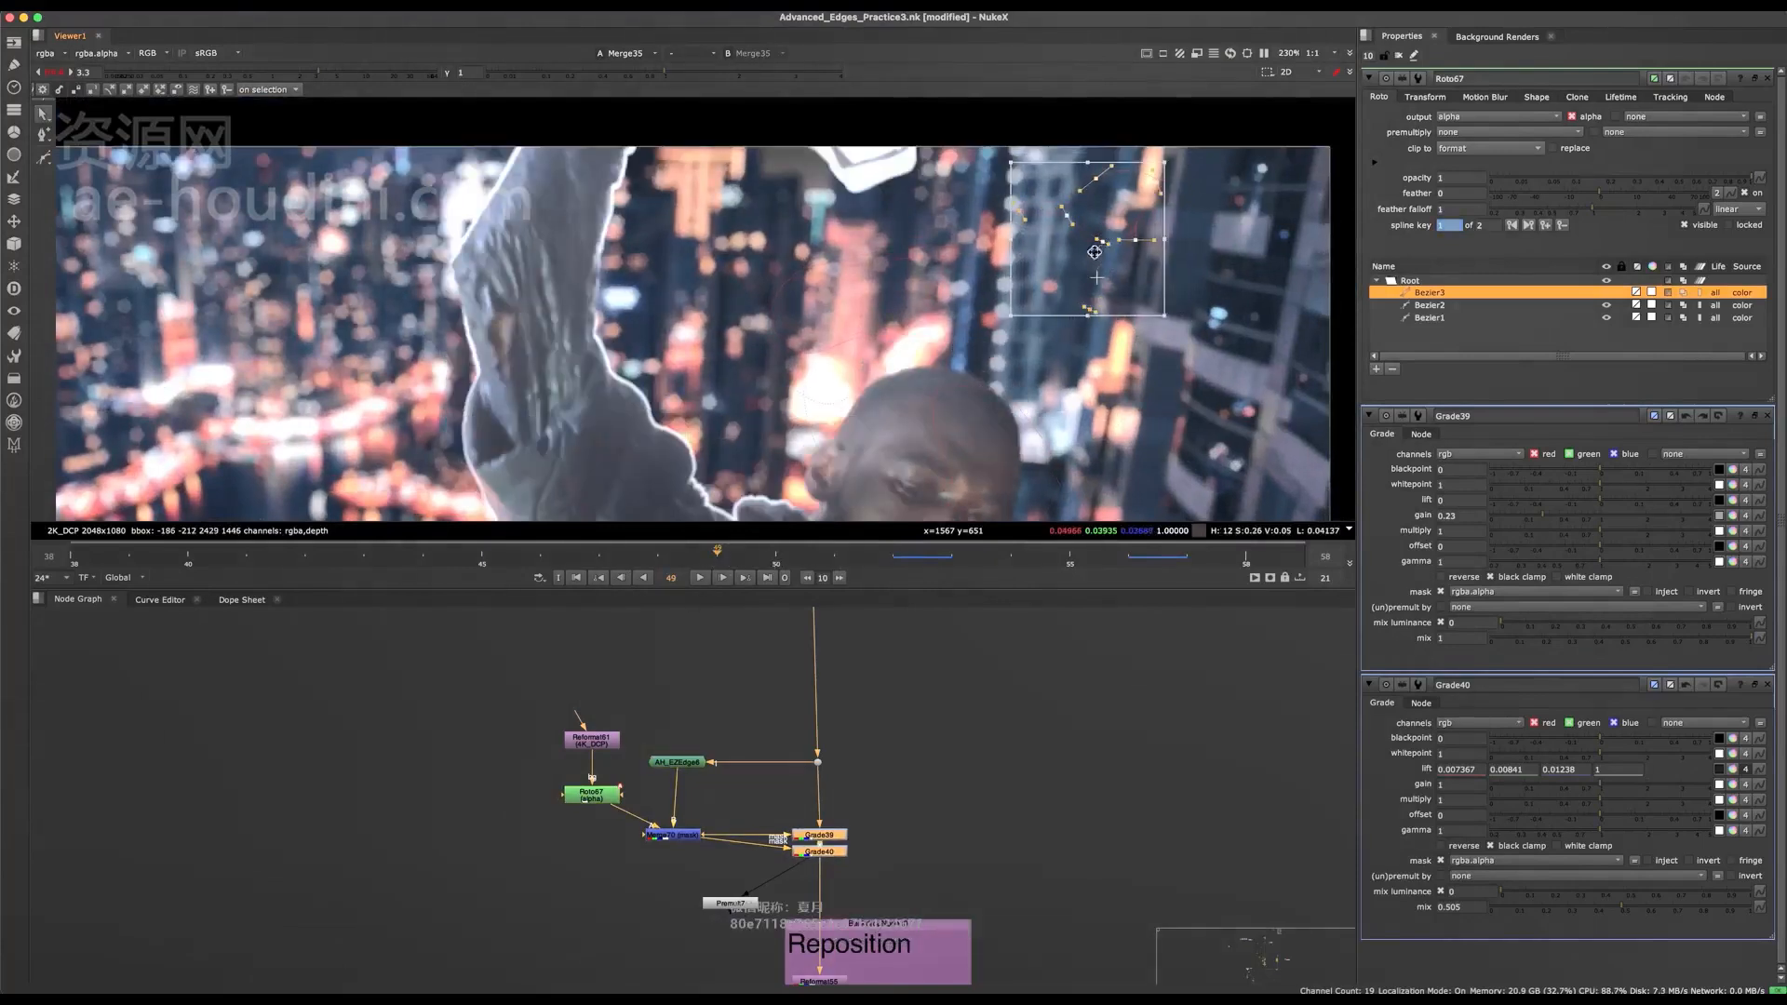
left_click_drag(1095, 251, 1097, 251)
left_click(445, 565)
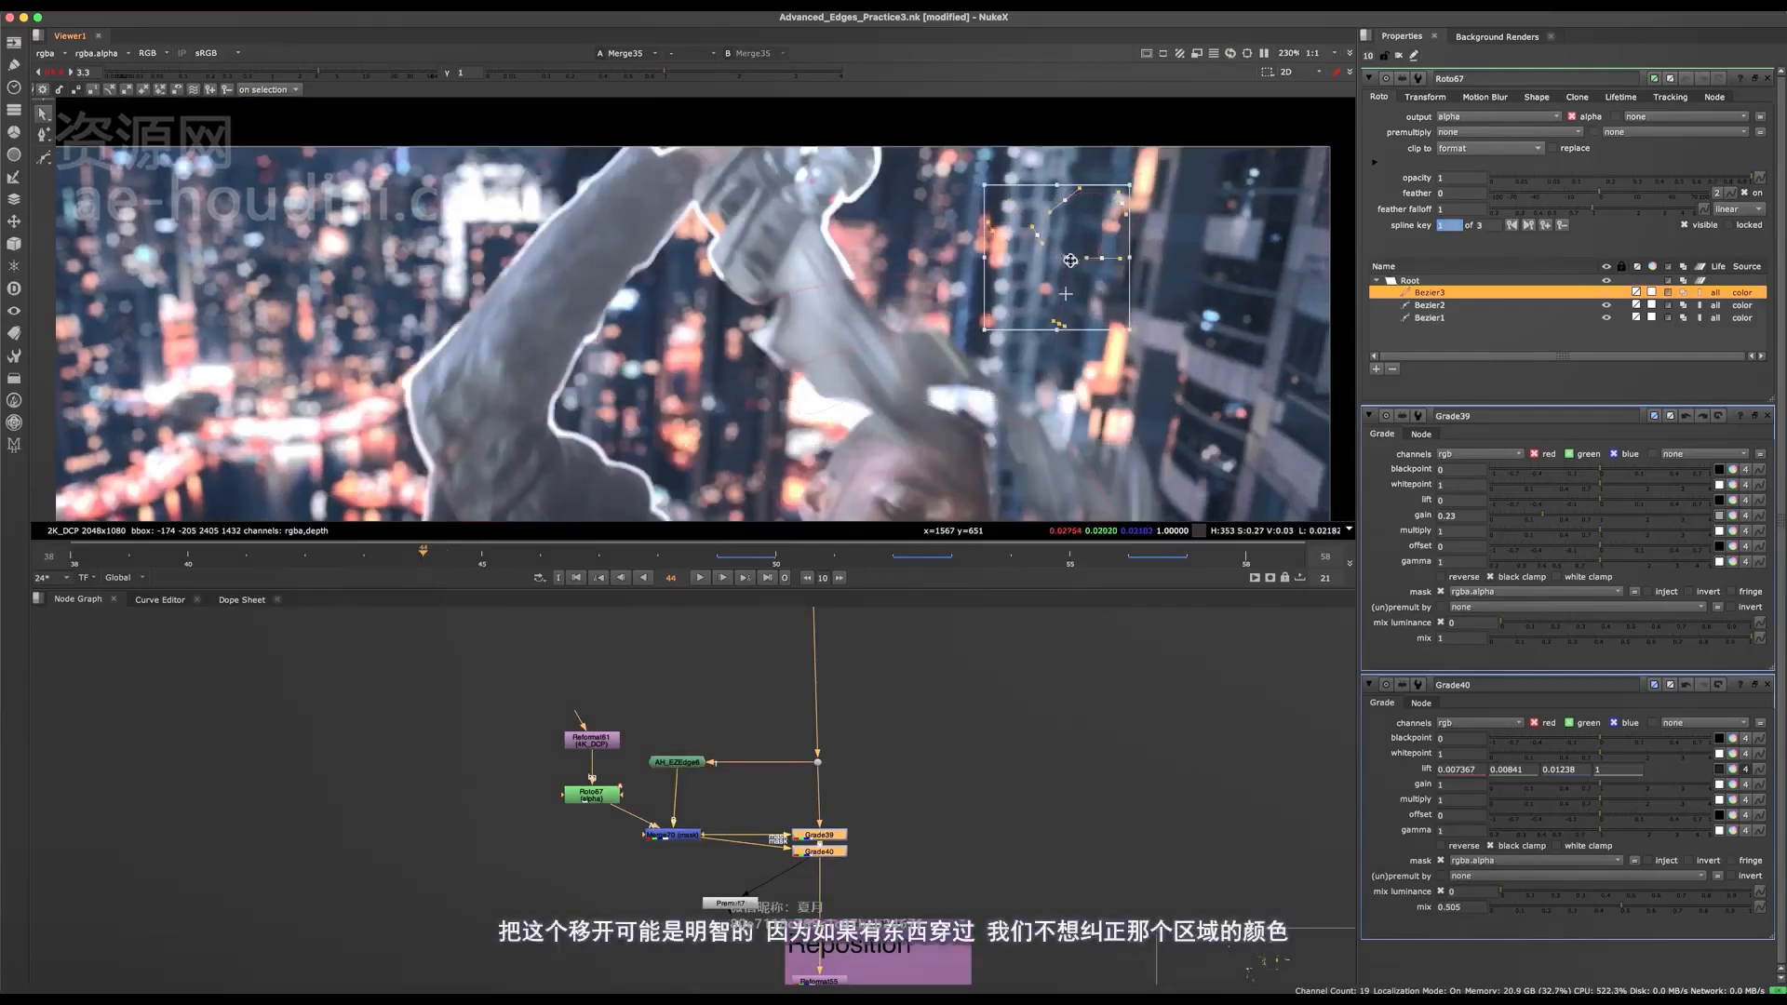
left_click_drag(1071, 260, 950, 379)
mouse_move(1041, 246)
left_mouse_down()
mouse_move(1060, 223)
mouse_move(1044, 253)
left_mouse_up()
middle_click_drag(885, 484, 981, 299)
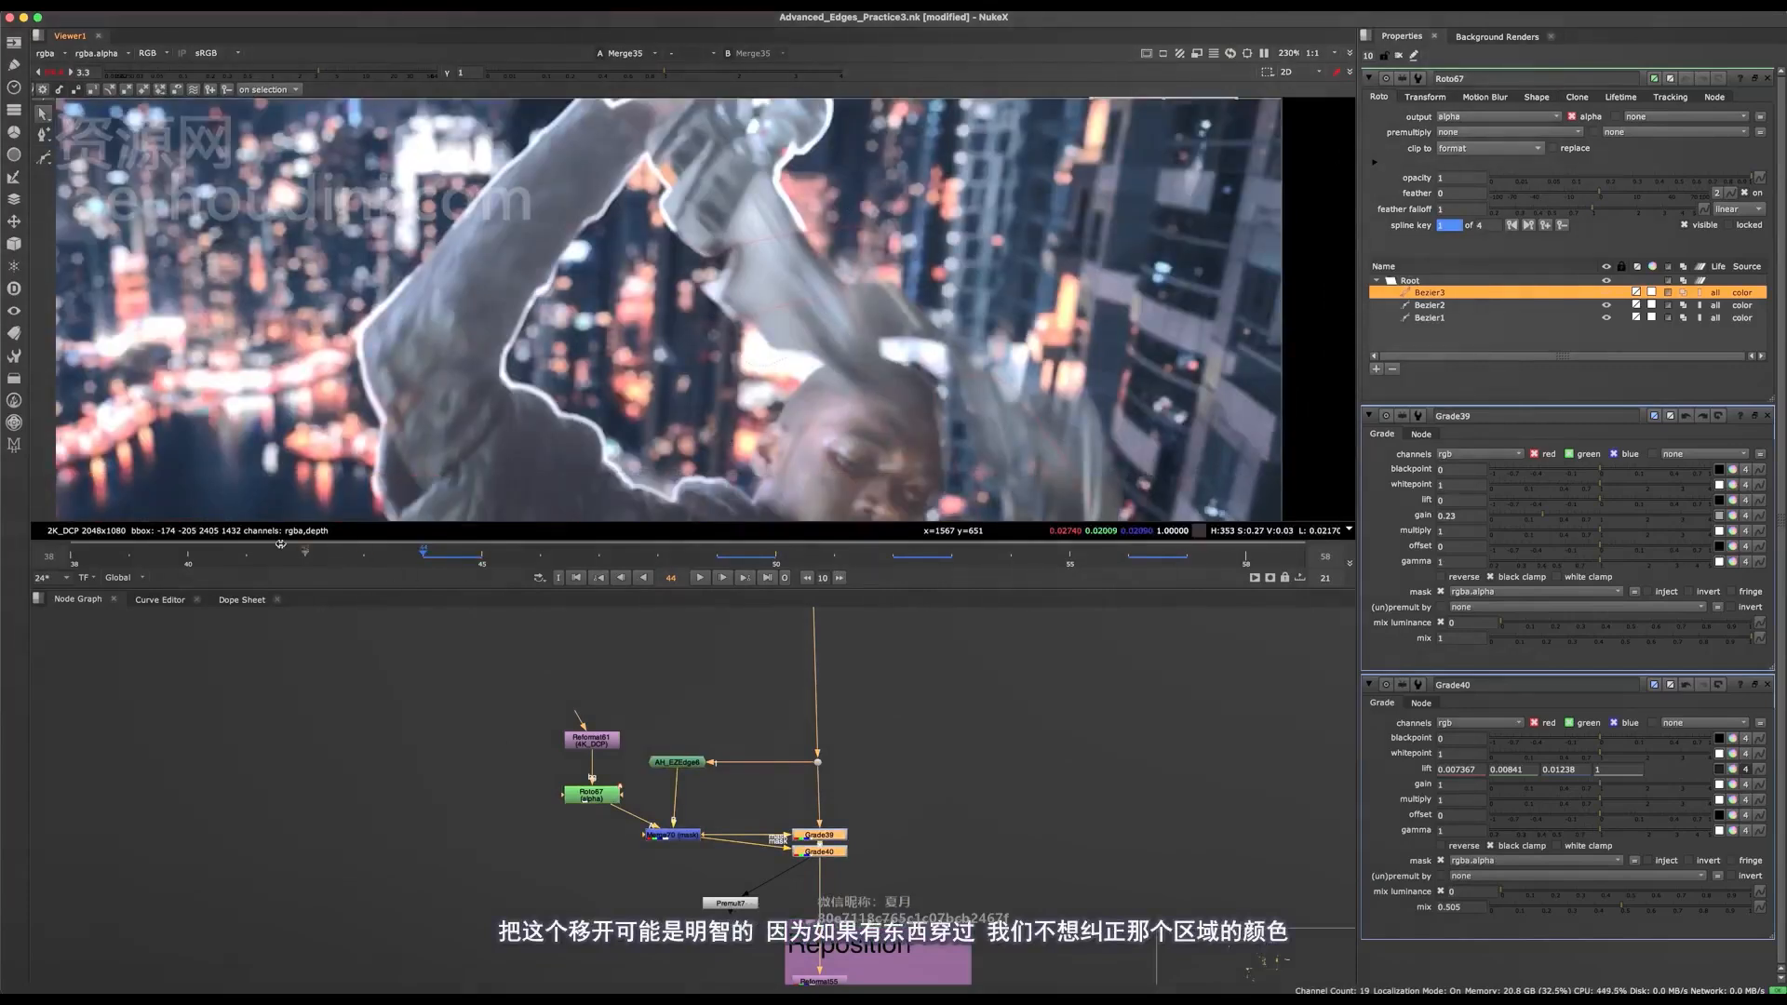
At frame 40, reposition the second Bezier so its lower part covers the top edge of the head.
left_click(823, 295)
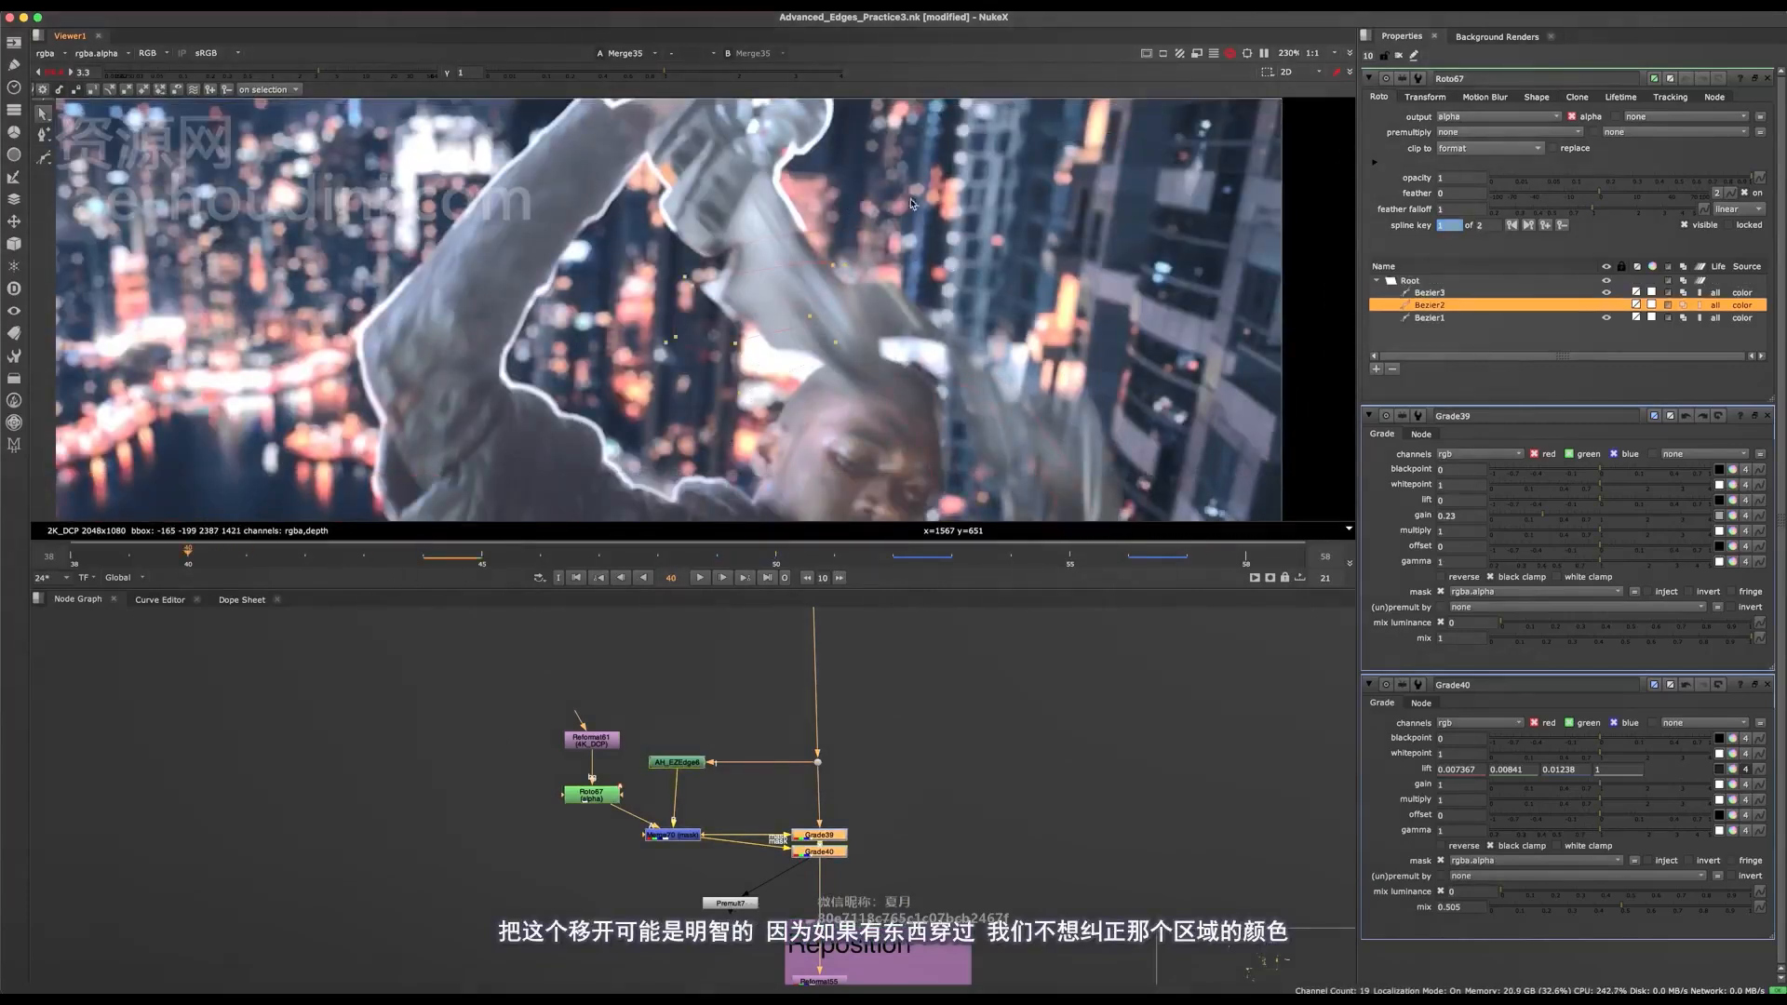
middle_click_drag(805, 346, 710, 309)
left_click_drag(665, 264, 827, 285)
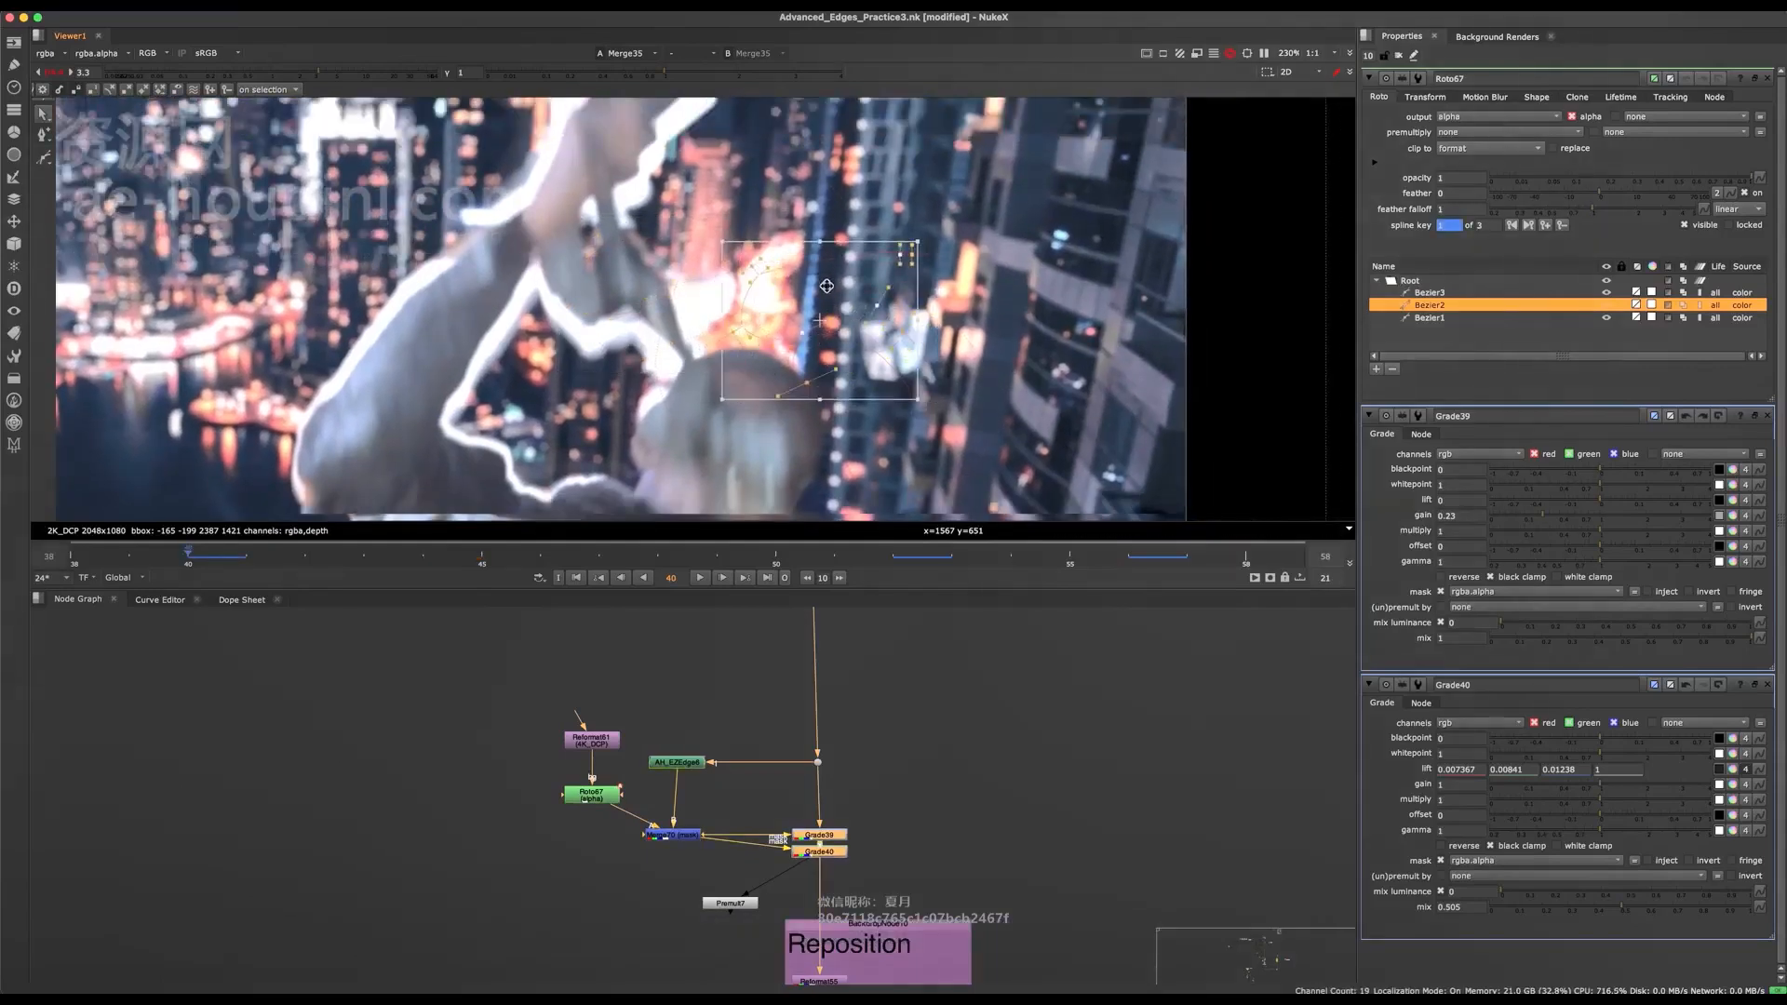
At frame 38, shift the second Bezier to follow the head's top edge, and save the script.
left_click(97, 554)
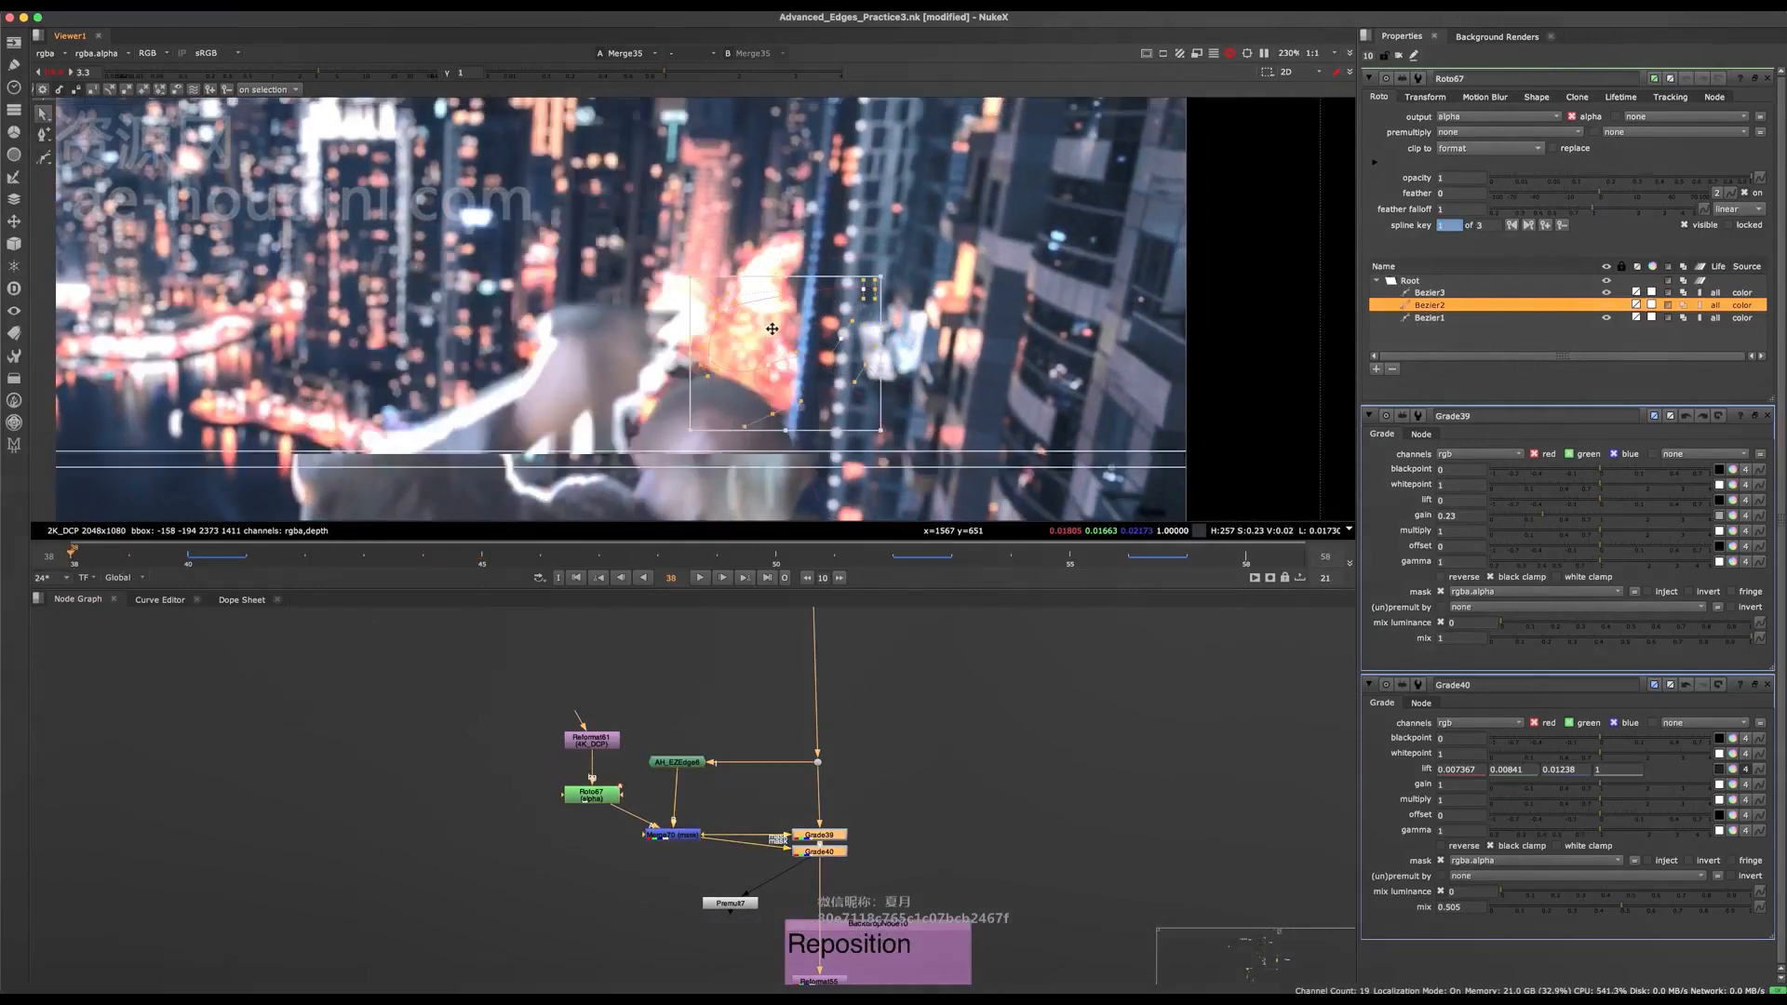
mouse_move(765, 334)
left_mouse_down()
mouse_move(782, 325)
mouse_move(746, 341)
left_mouse_up()
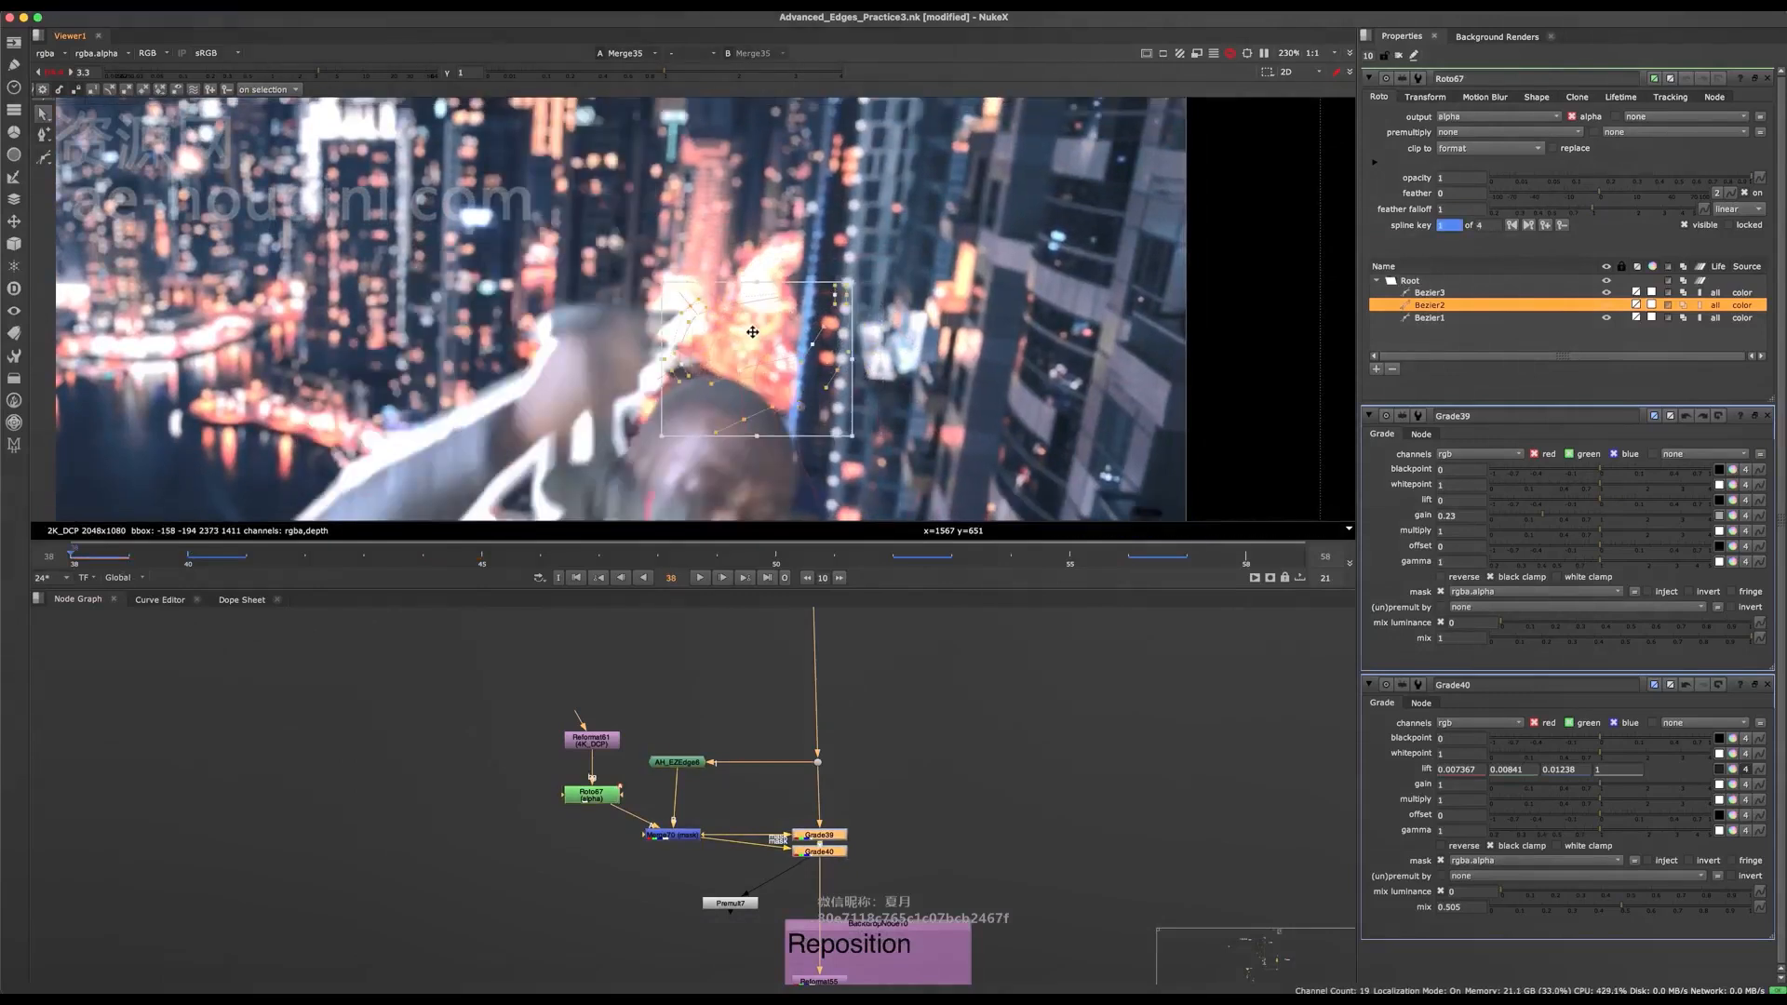
scroll(742, 339, "down", 3)
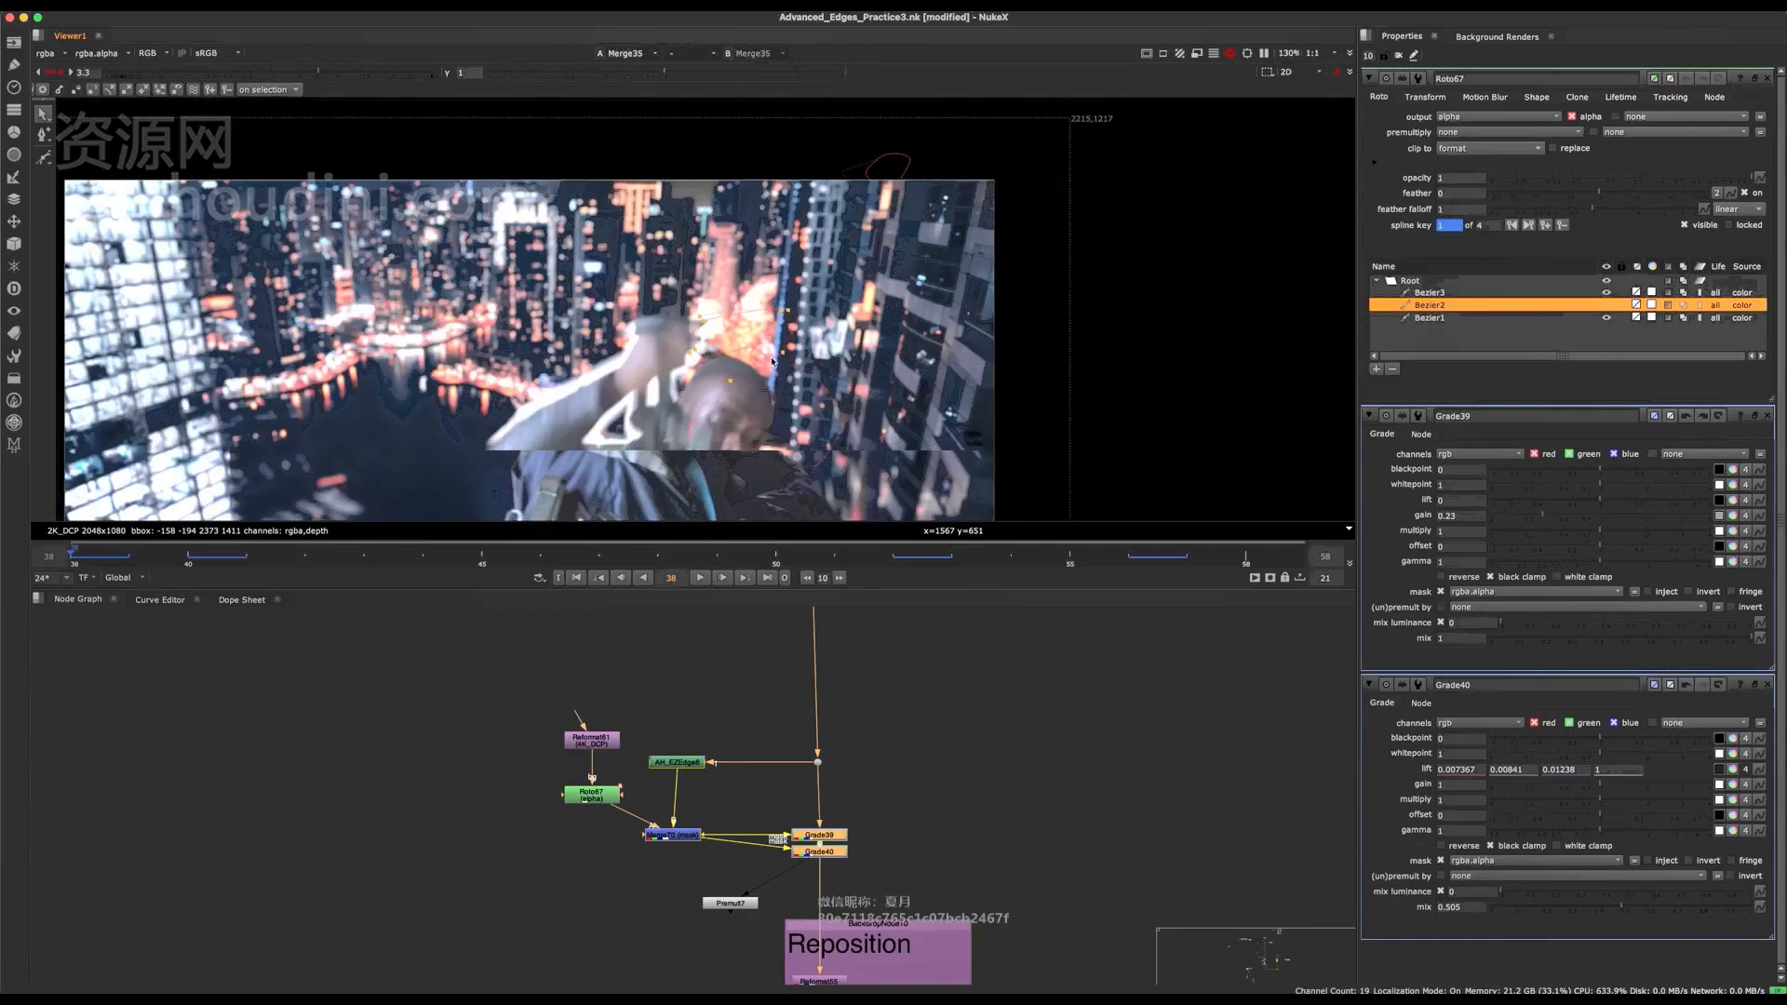
scroll(782, 347, "up", 4)
key("ctrl+s")
key("f")
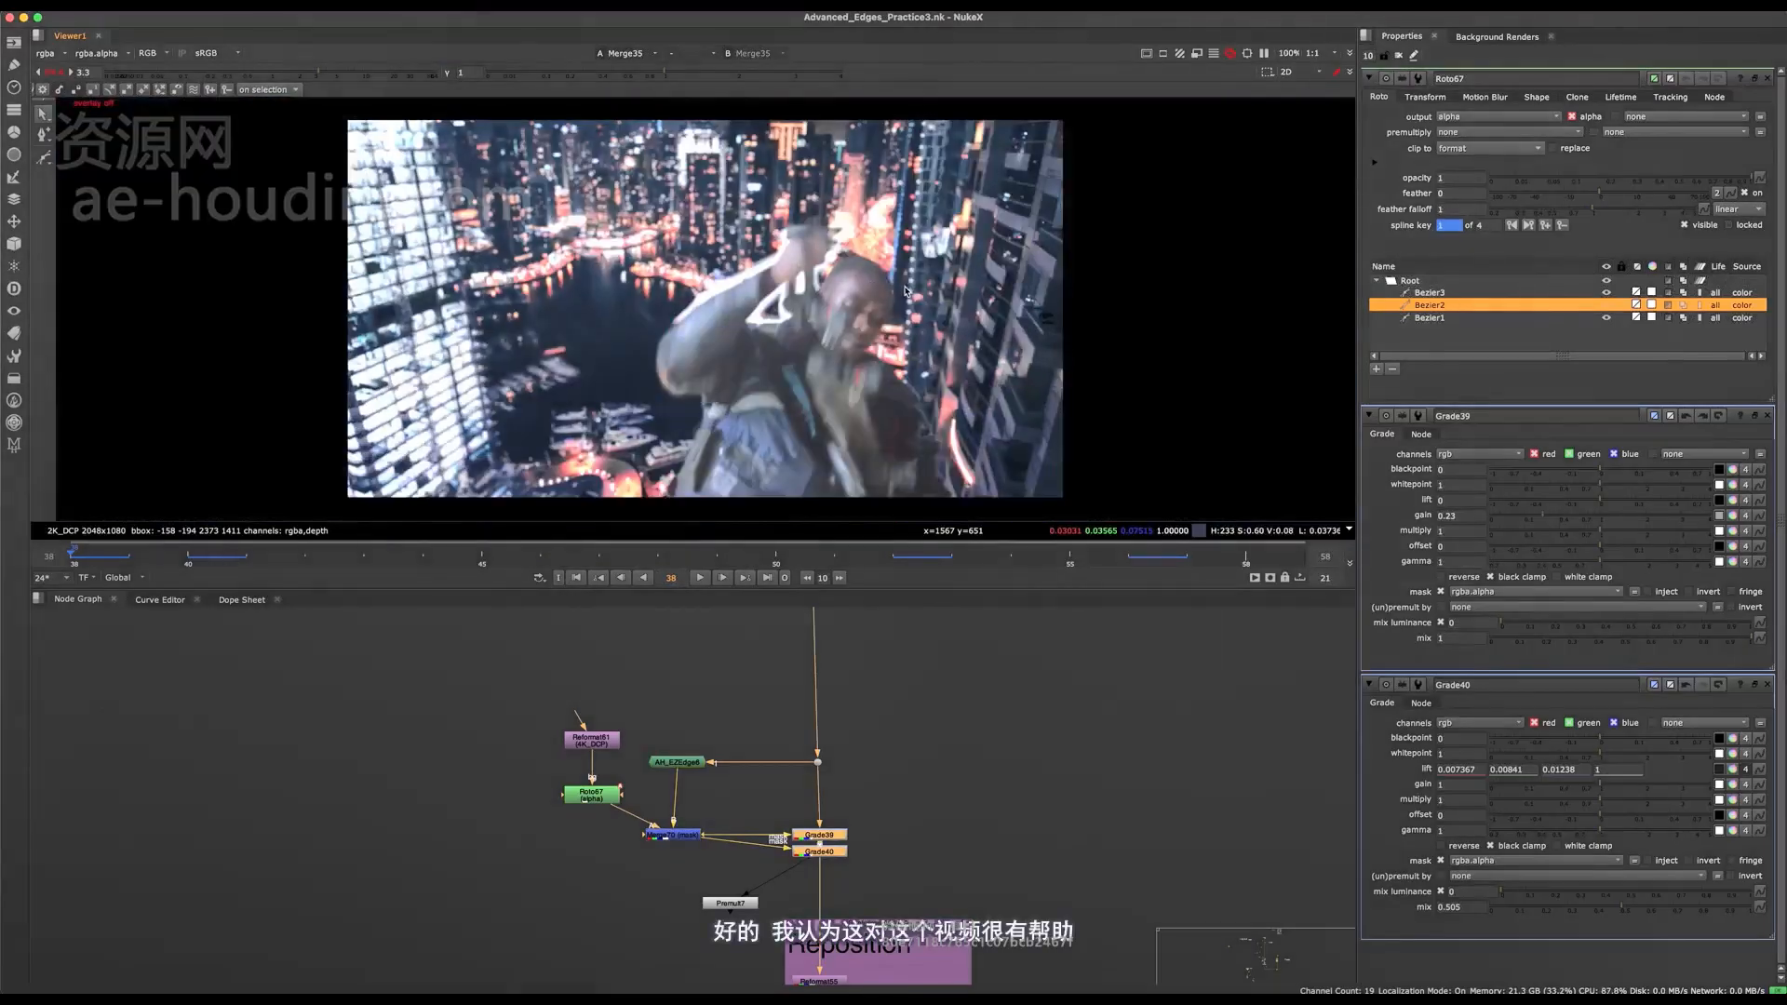
Check the head and arm edges at frame 47 without the overlay, comparing viewer gain 1 with gain 4.7.
left_click(592, 559)
key("o")
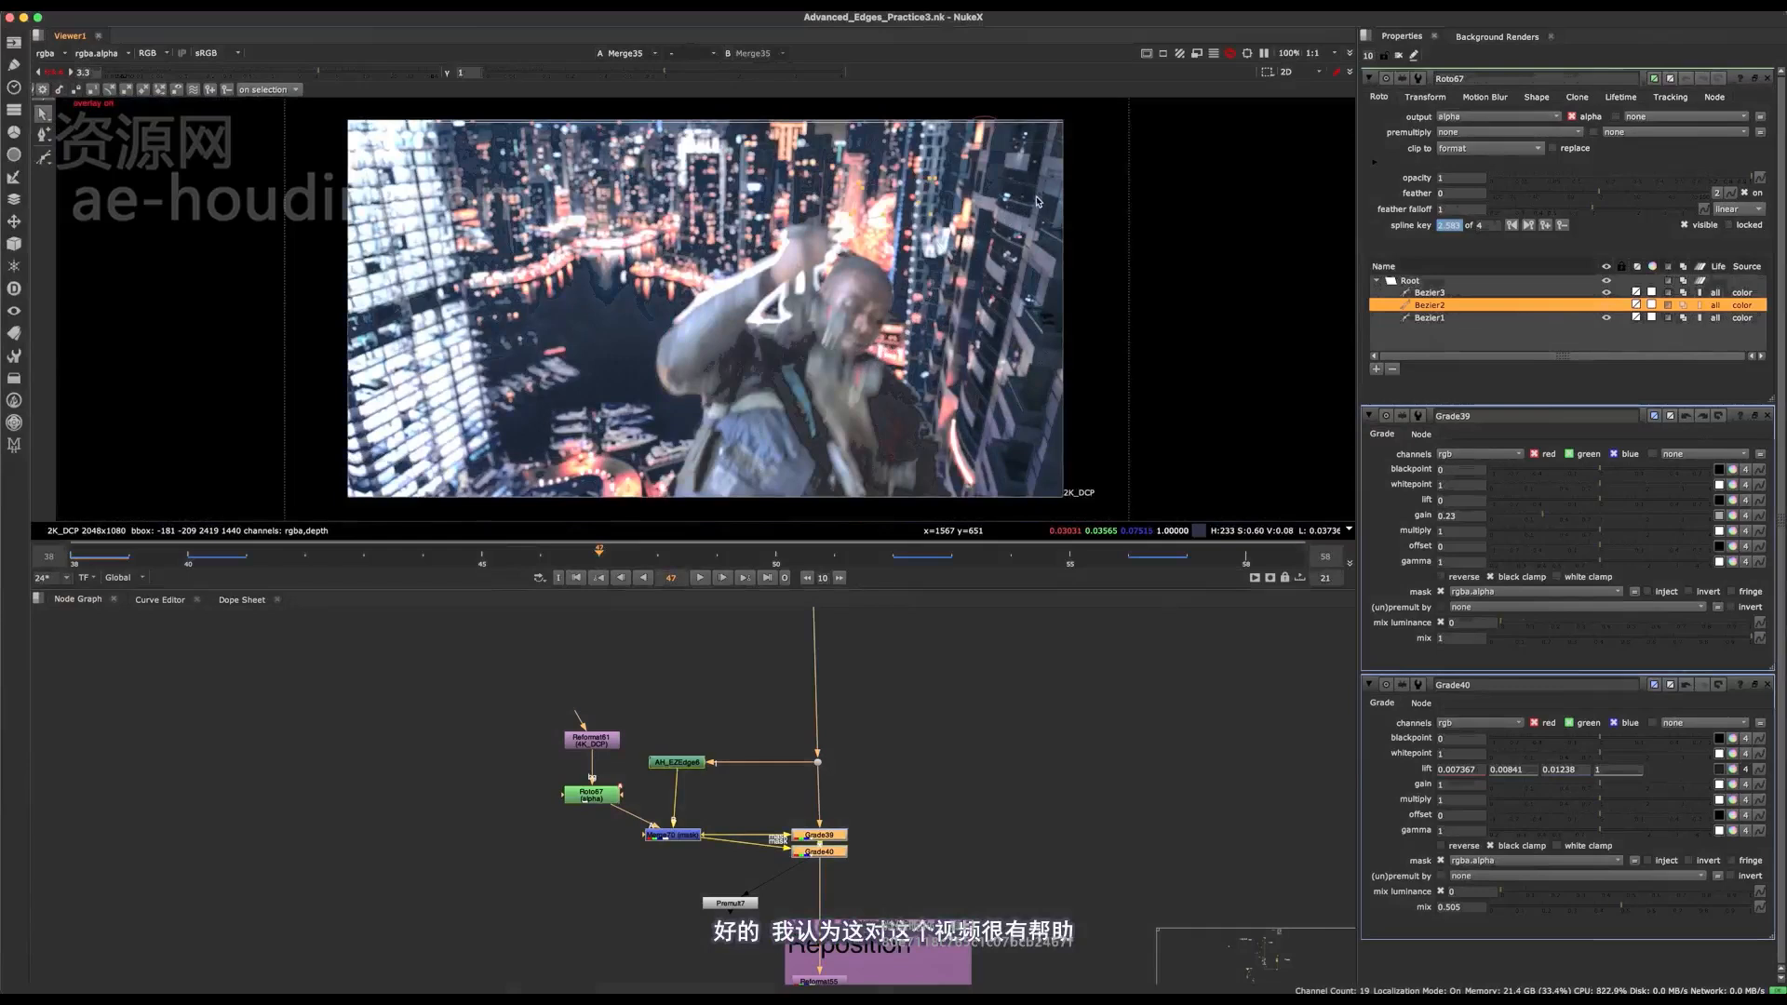
scroll(948, 154, "up", 3)
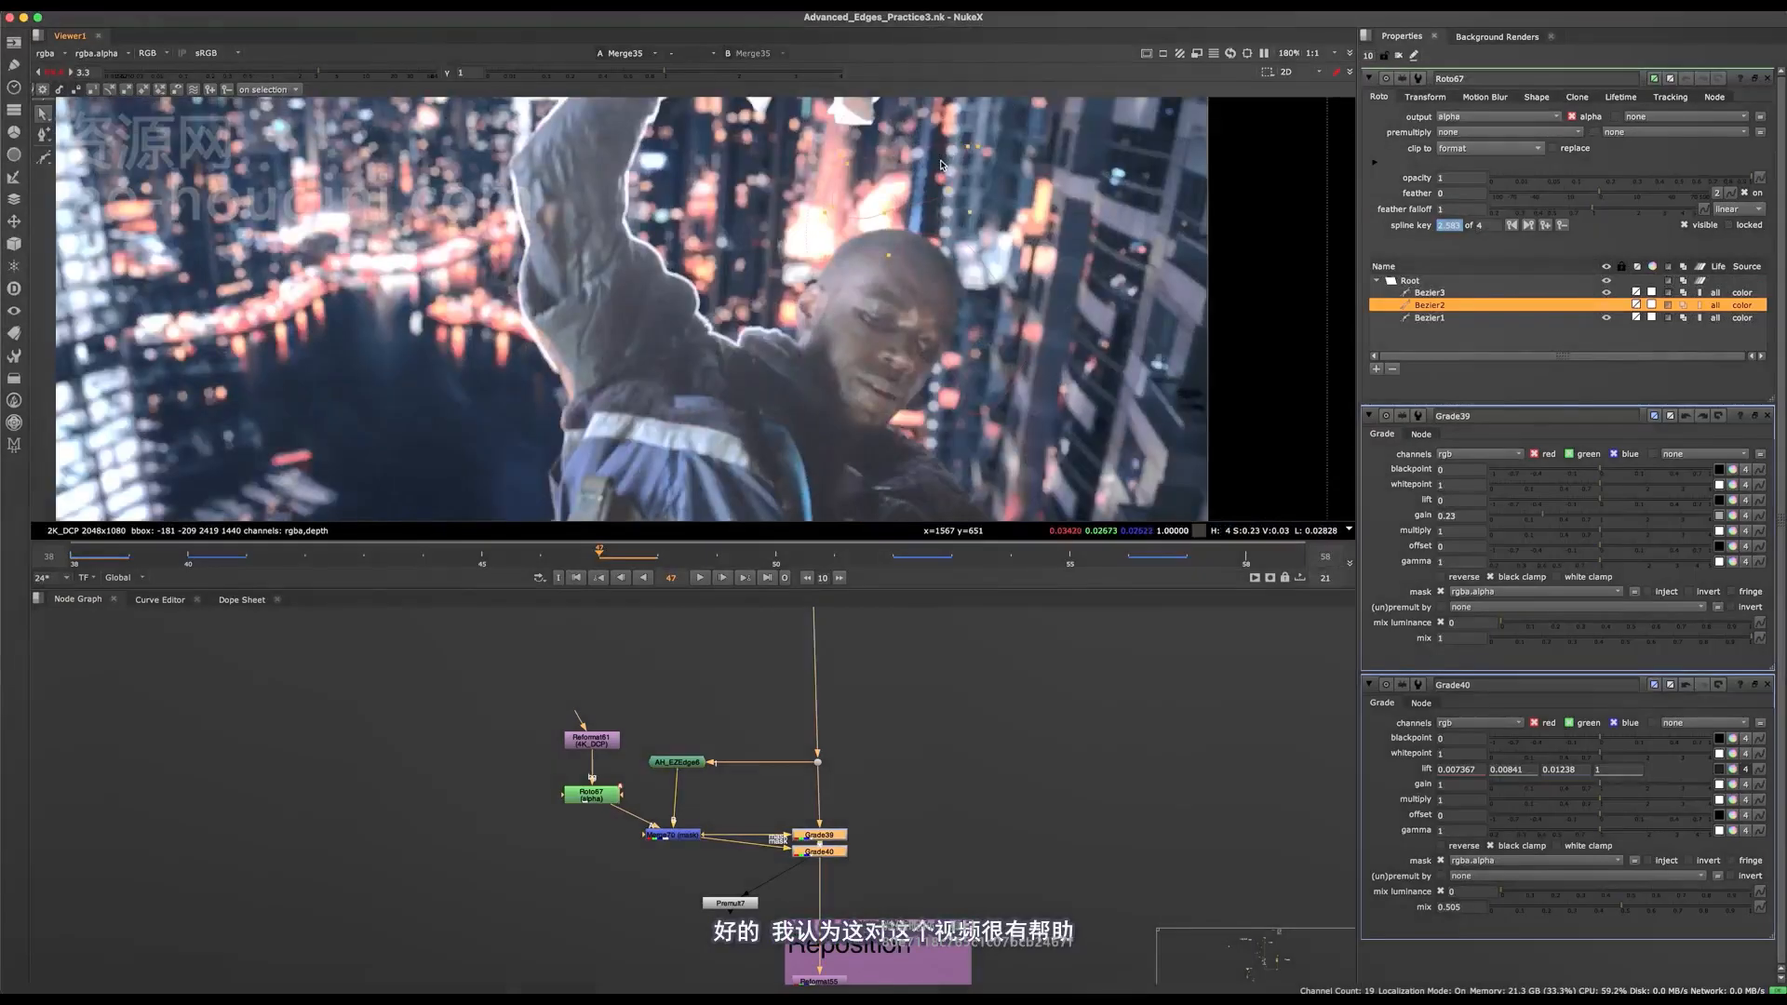
key("o")
key("f")
left_click(54, 72)
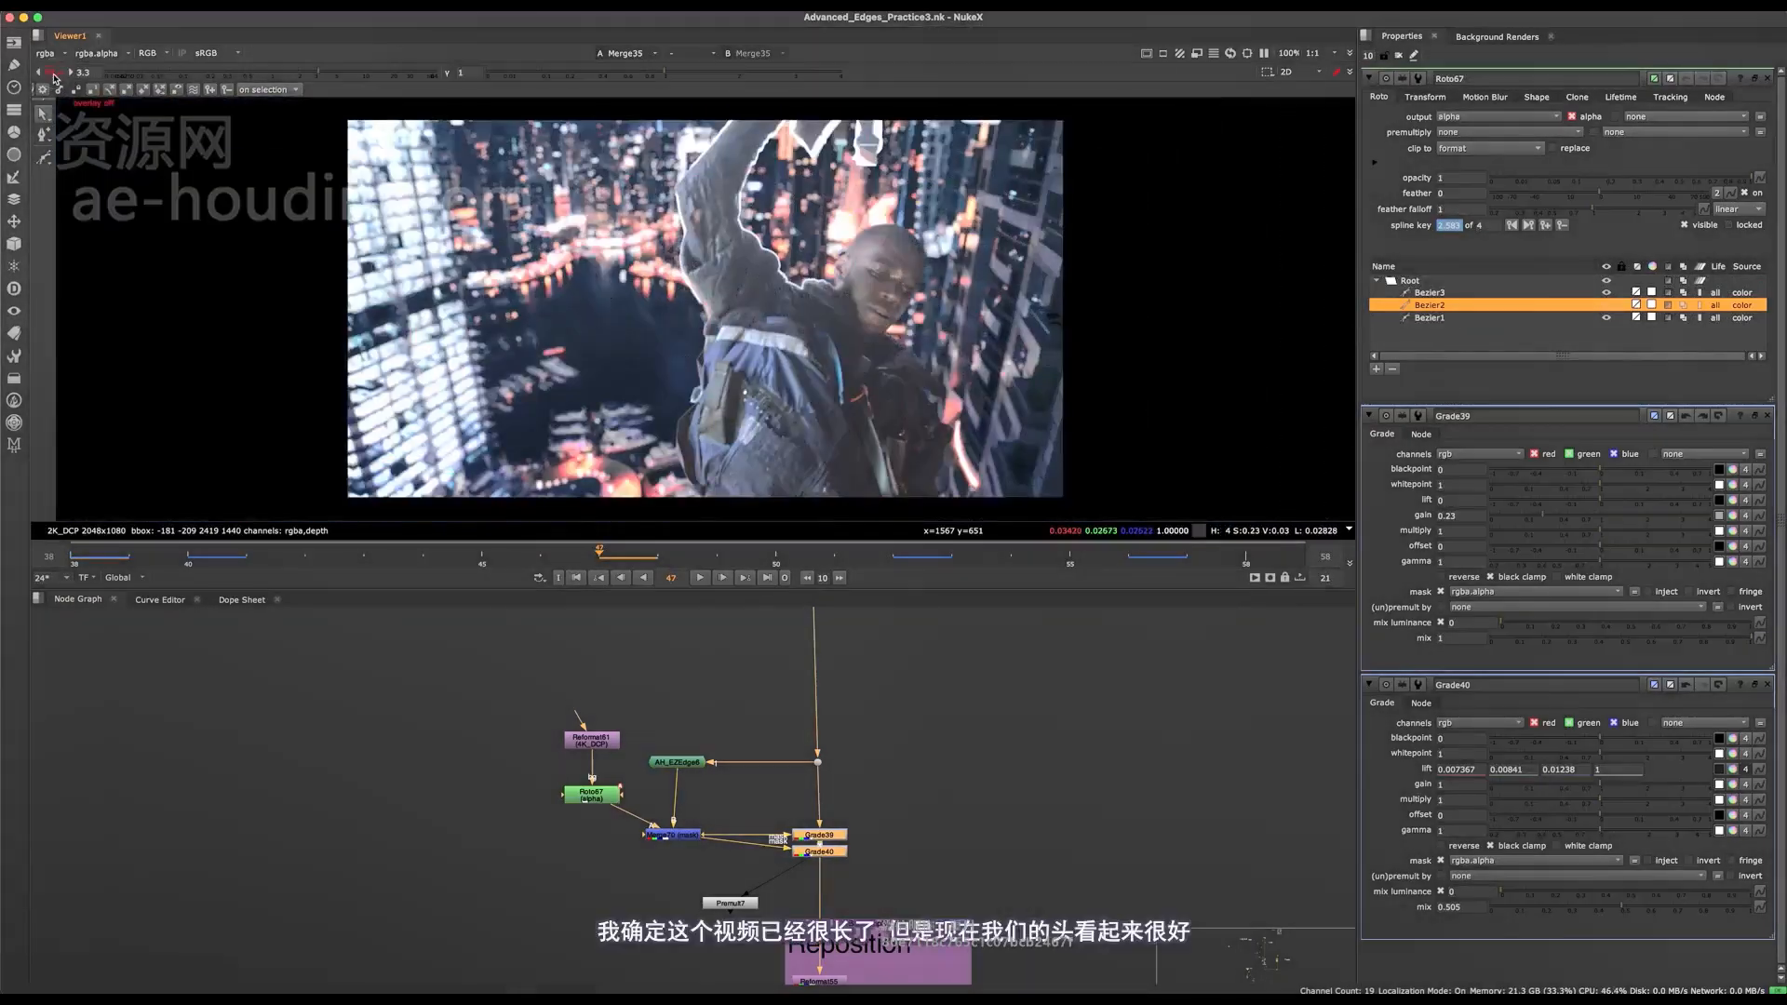
scroll(901, 245, "up", 4)
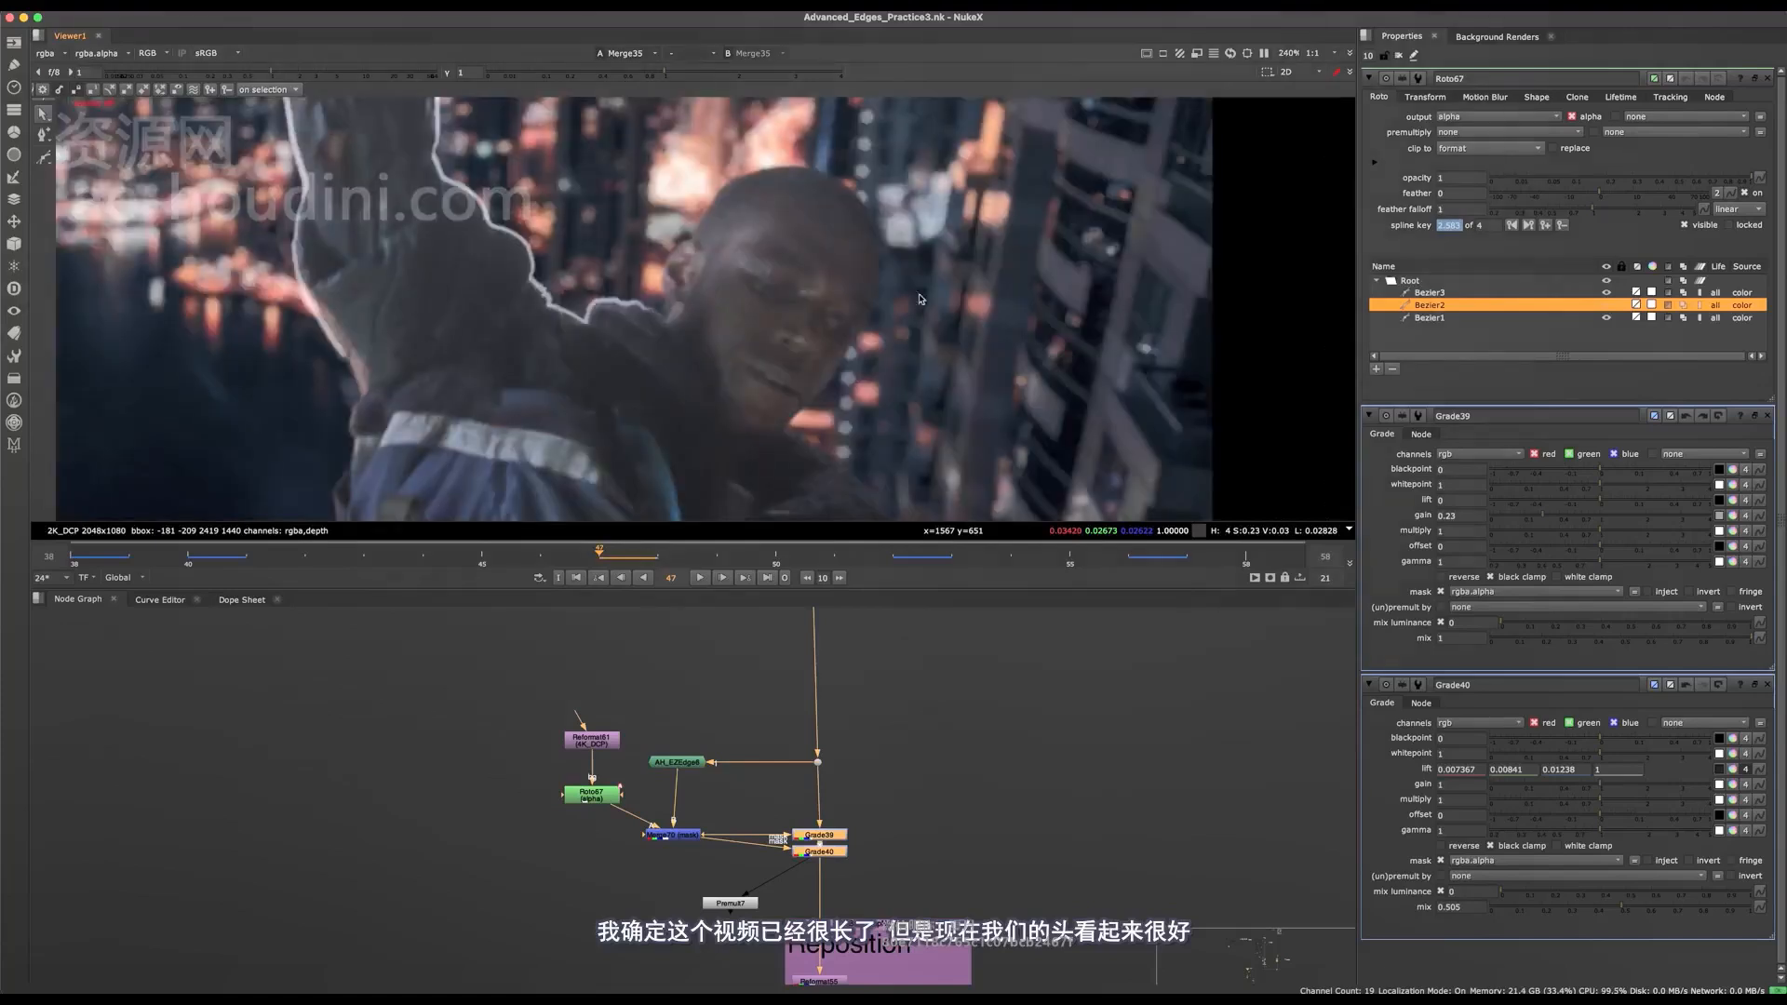
left_click(346, 73)
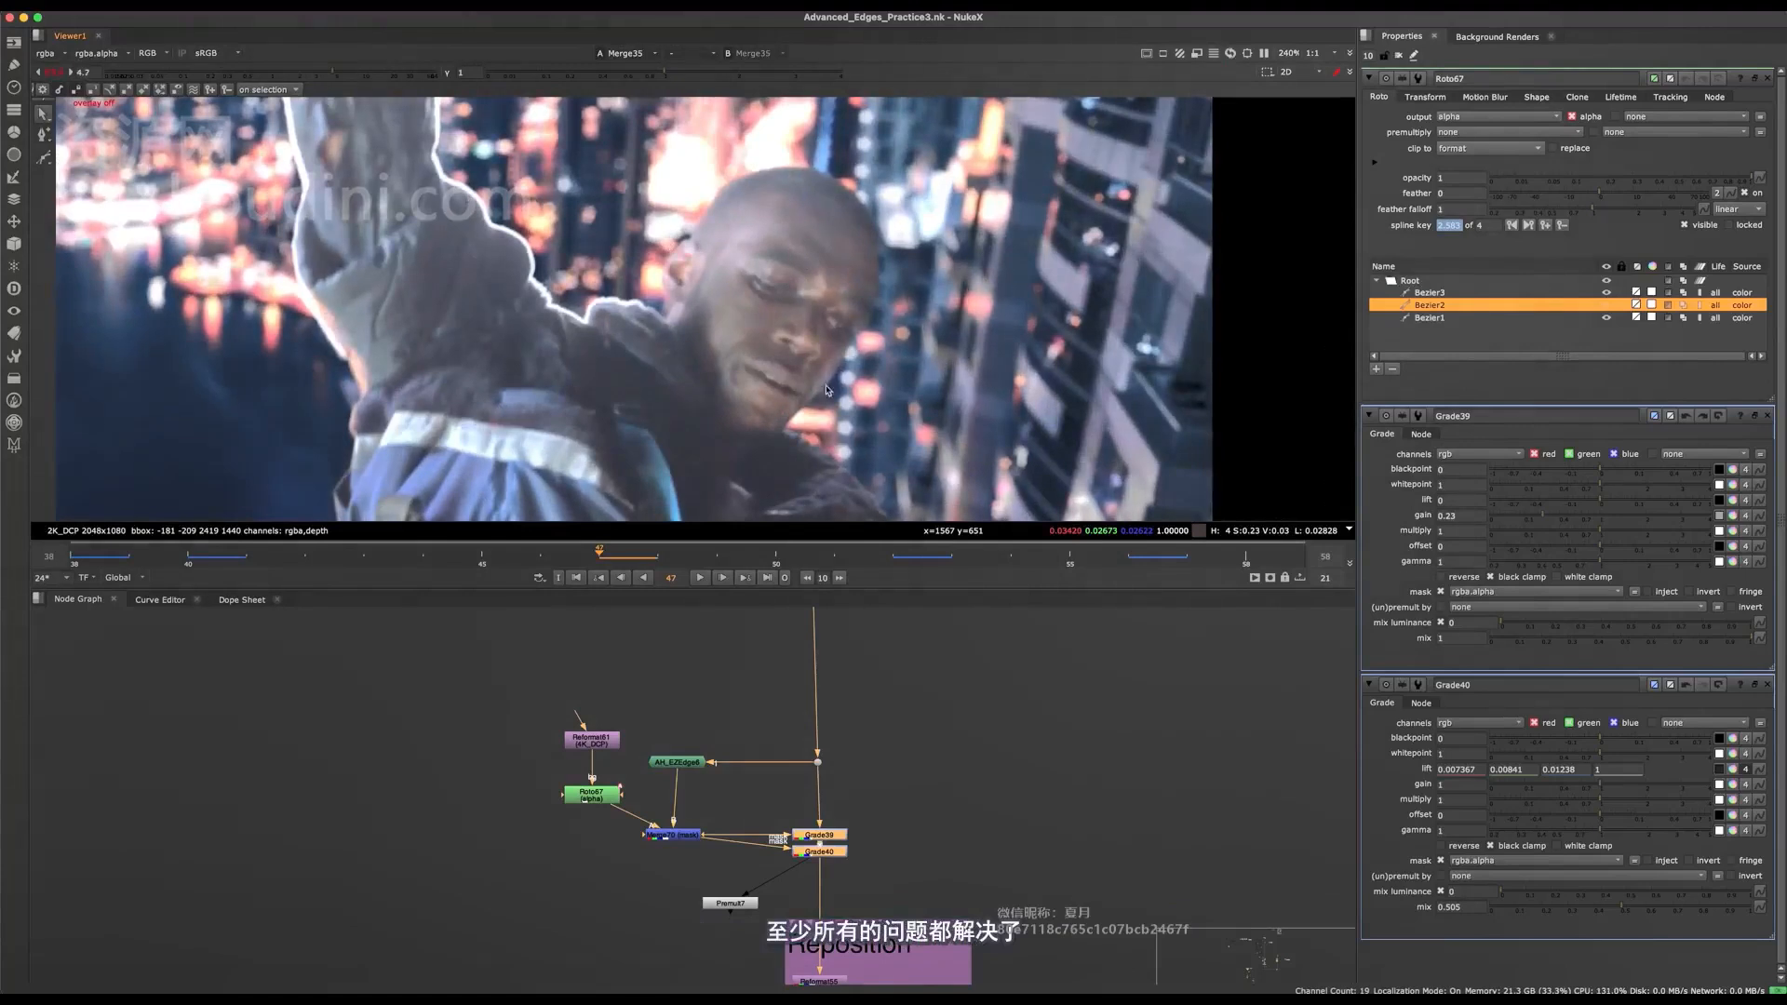
Compare the composite with the main-branch nodes from Darken SR Shoulder through the edge Grades disabled and enabled.
scroll(826, 391, "down", 3)
scroll(731, 791, "down", 5)
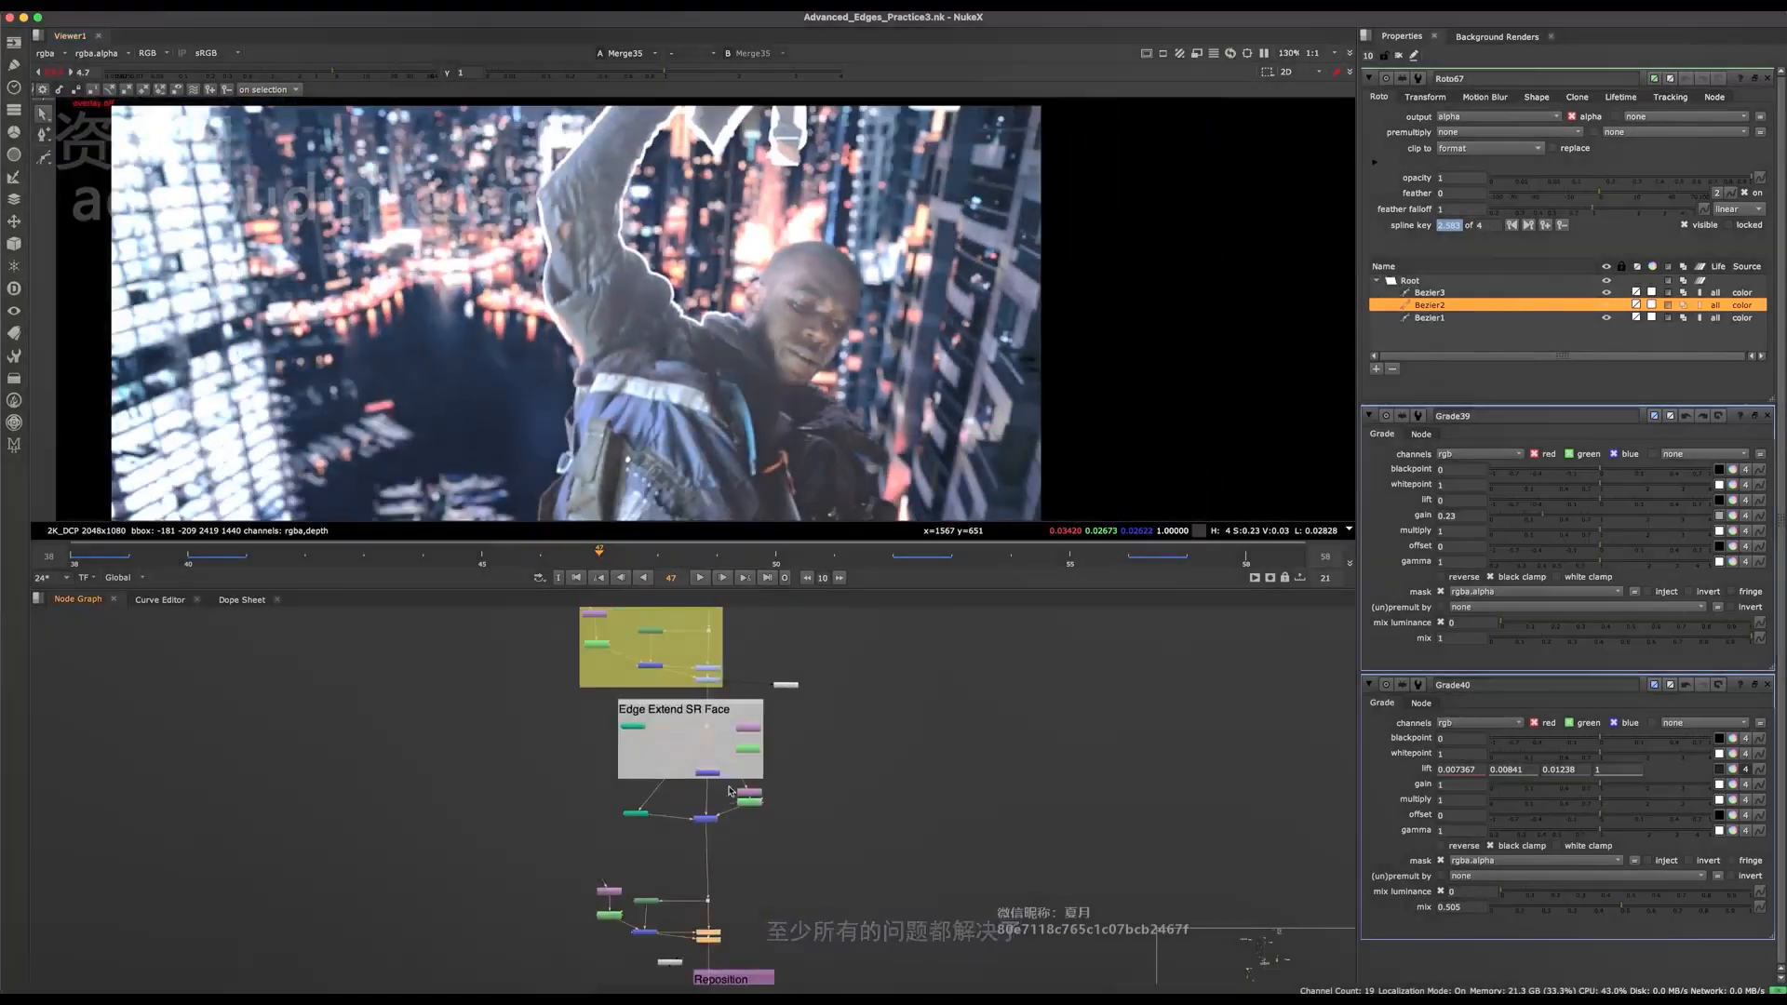
left_click_drag(734, 642, 680, 843)
key("d")
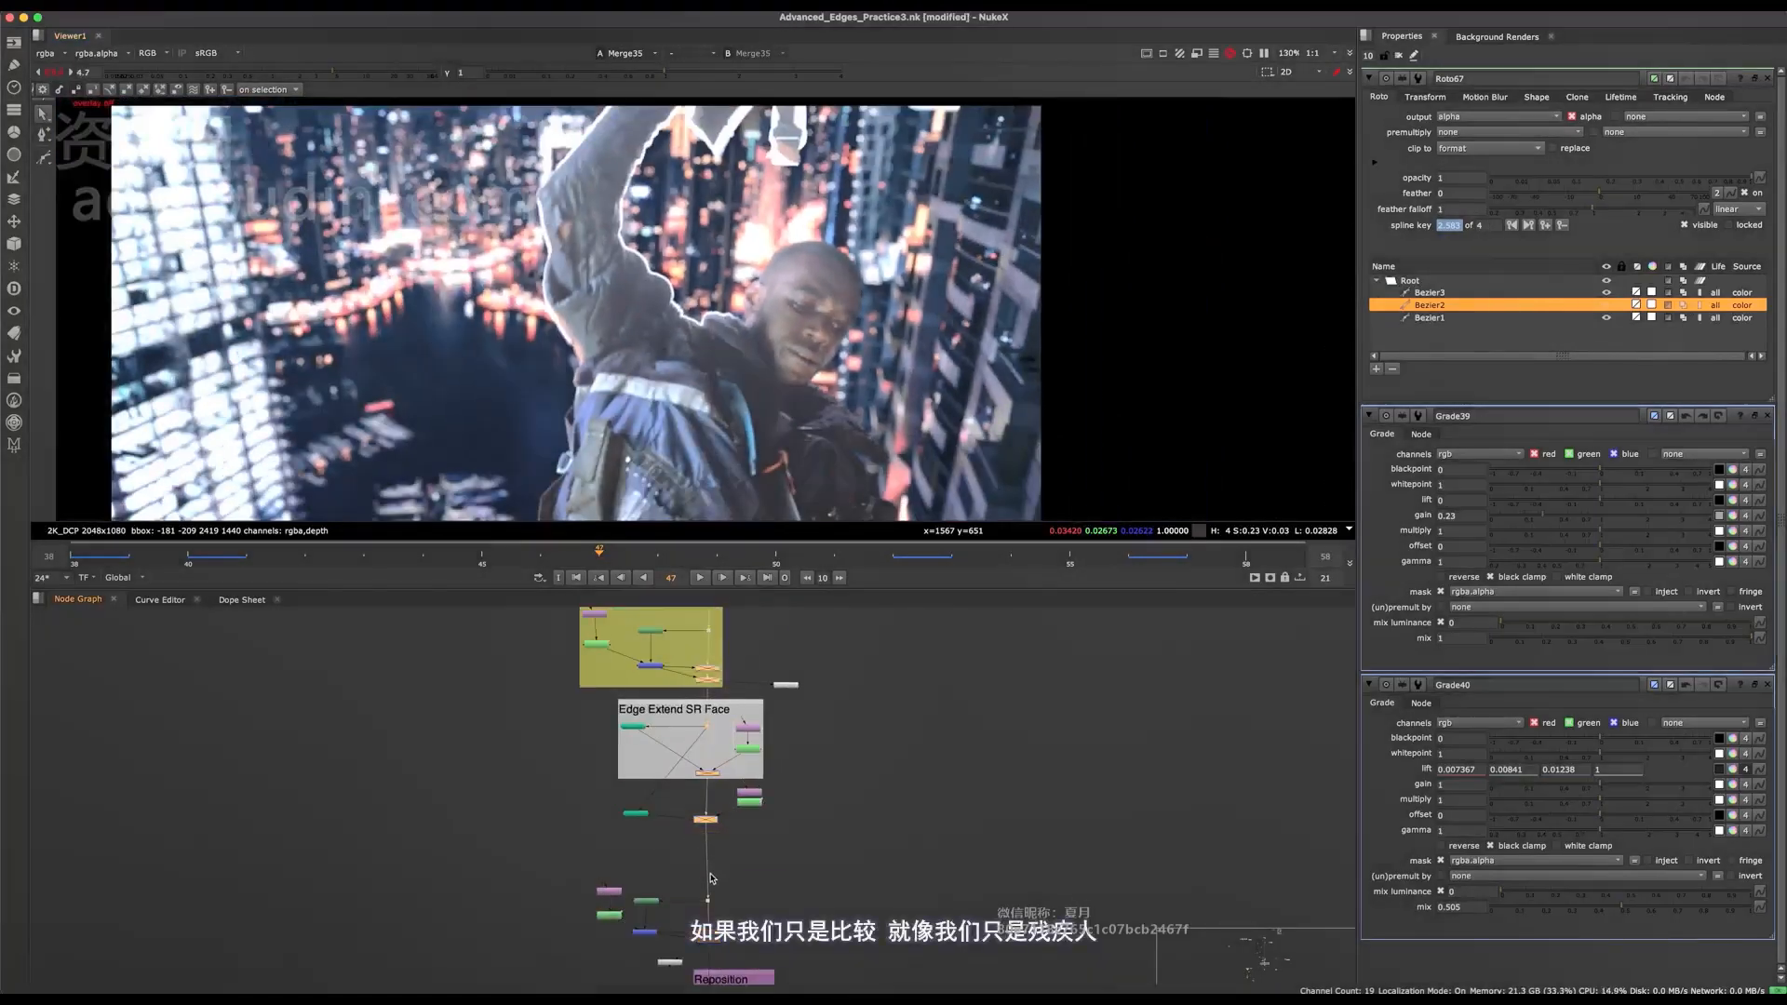
key("d")
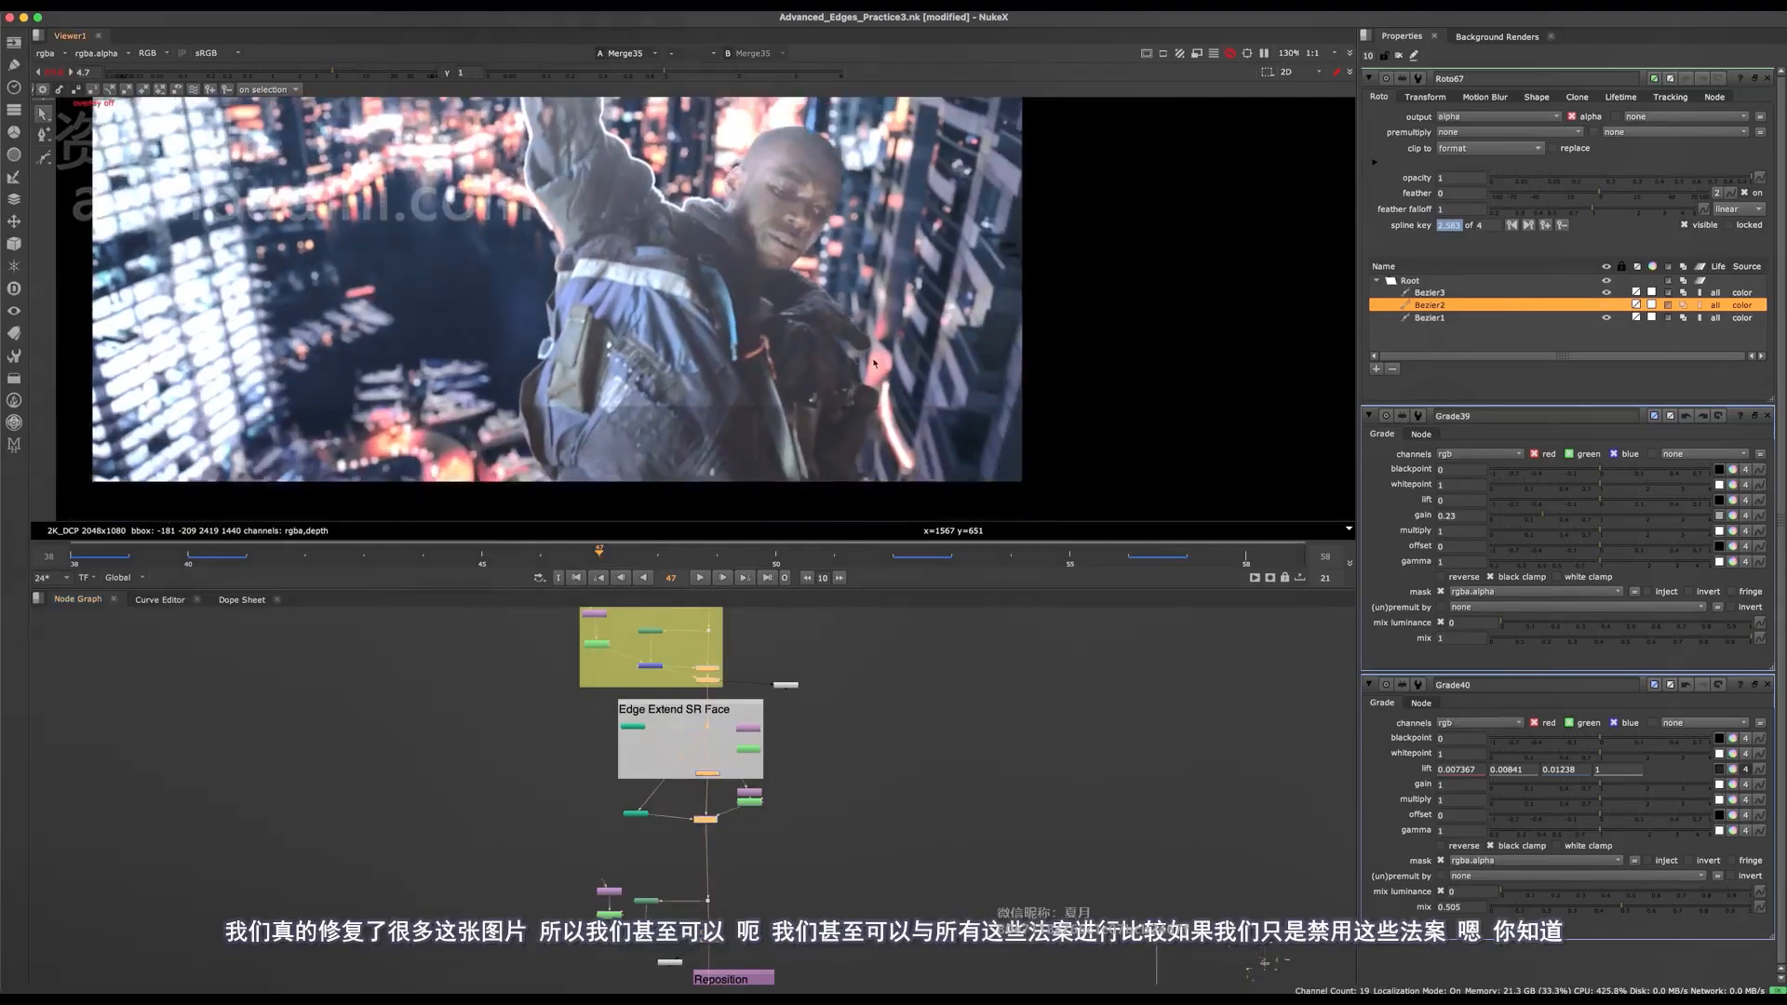
key("d")
key("d")
middle_click_drag(730, 619, 721, 795)
key("d")
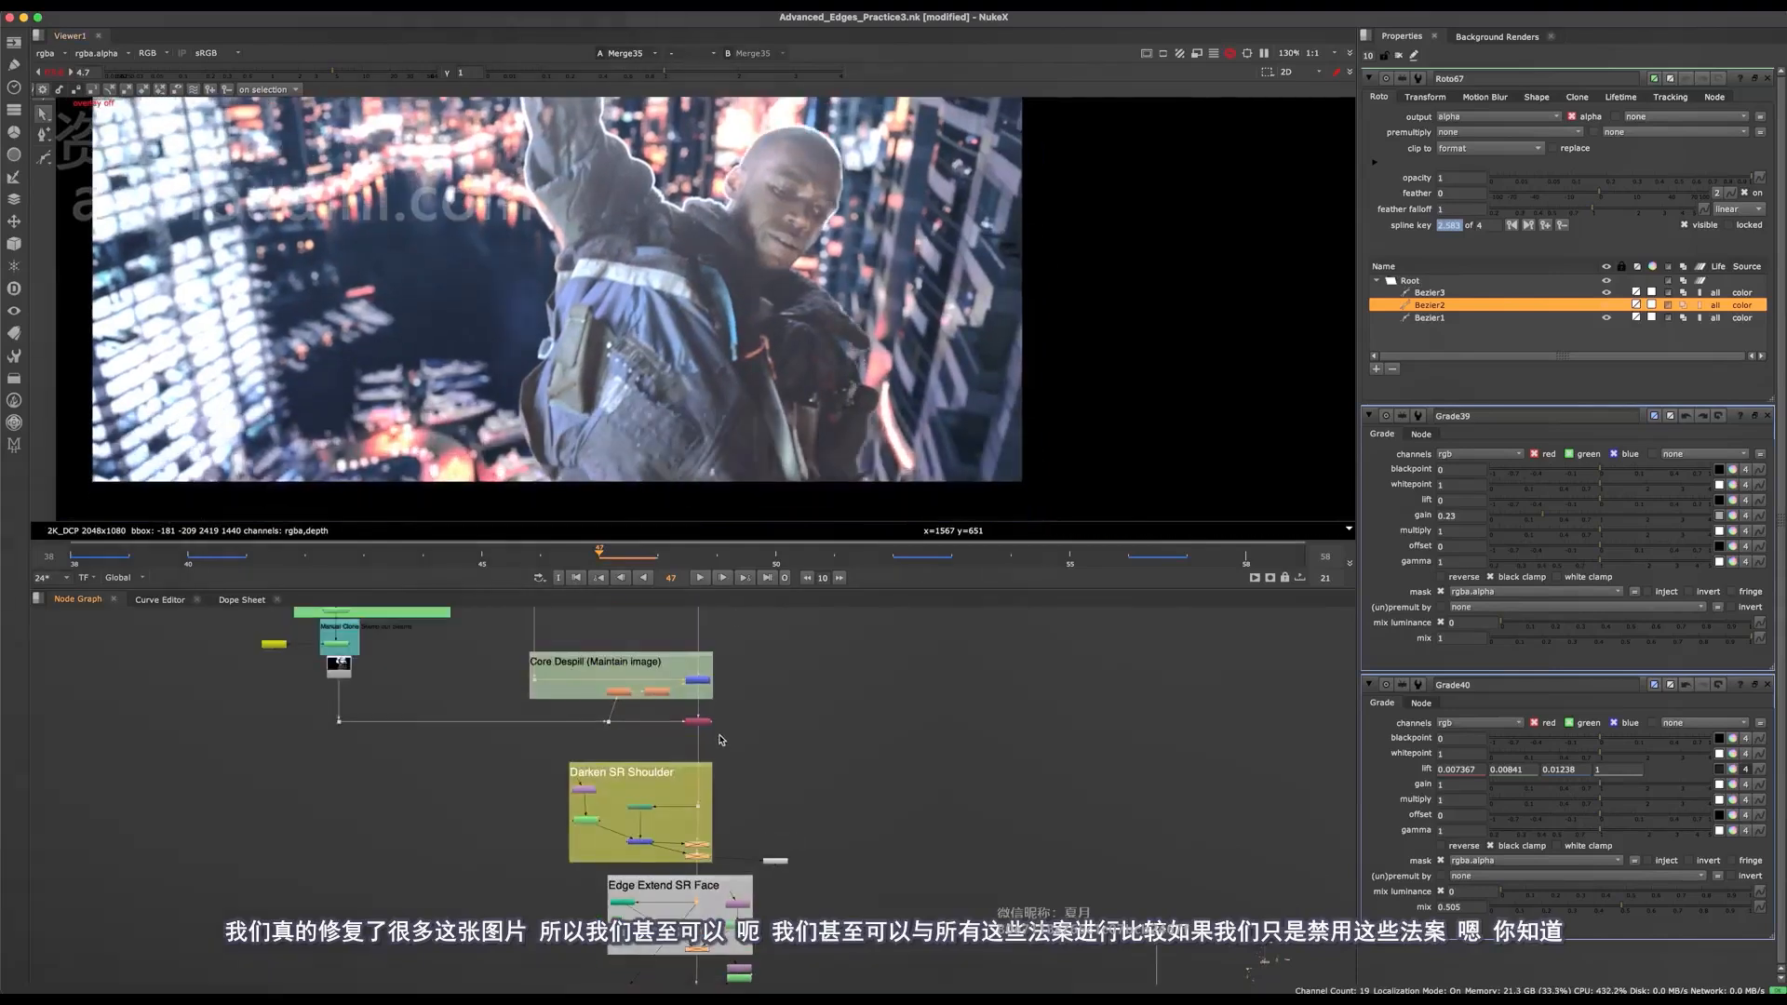
Compare the composite with the main-branch nodes in SL Shirt Despill and Orange Despill disabled and enabled.
middle_click_drag(721, 877, 723, 736)
scroll(726, 772, "down", 4)
middle_click_drag(728, 838, 743, 787)
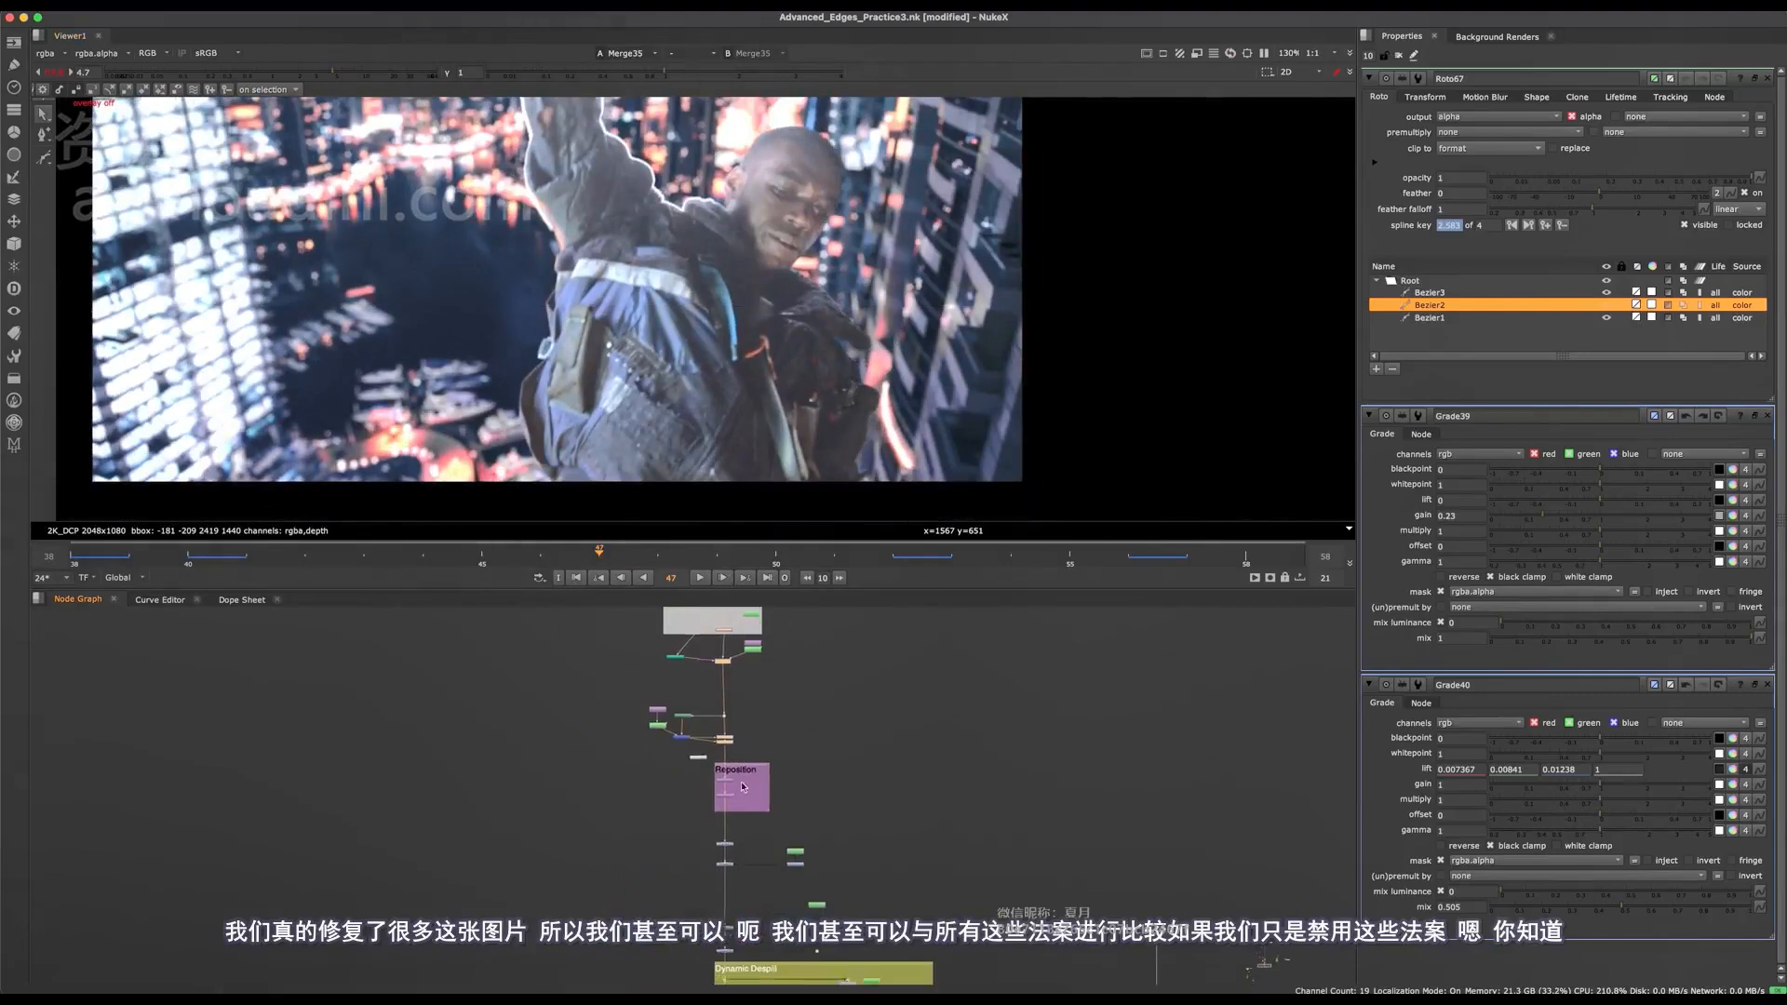
scroll(743, 787, "up", 4)
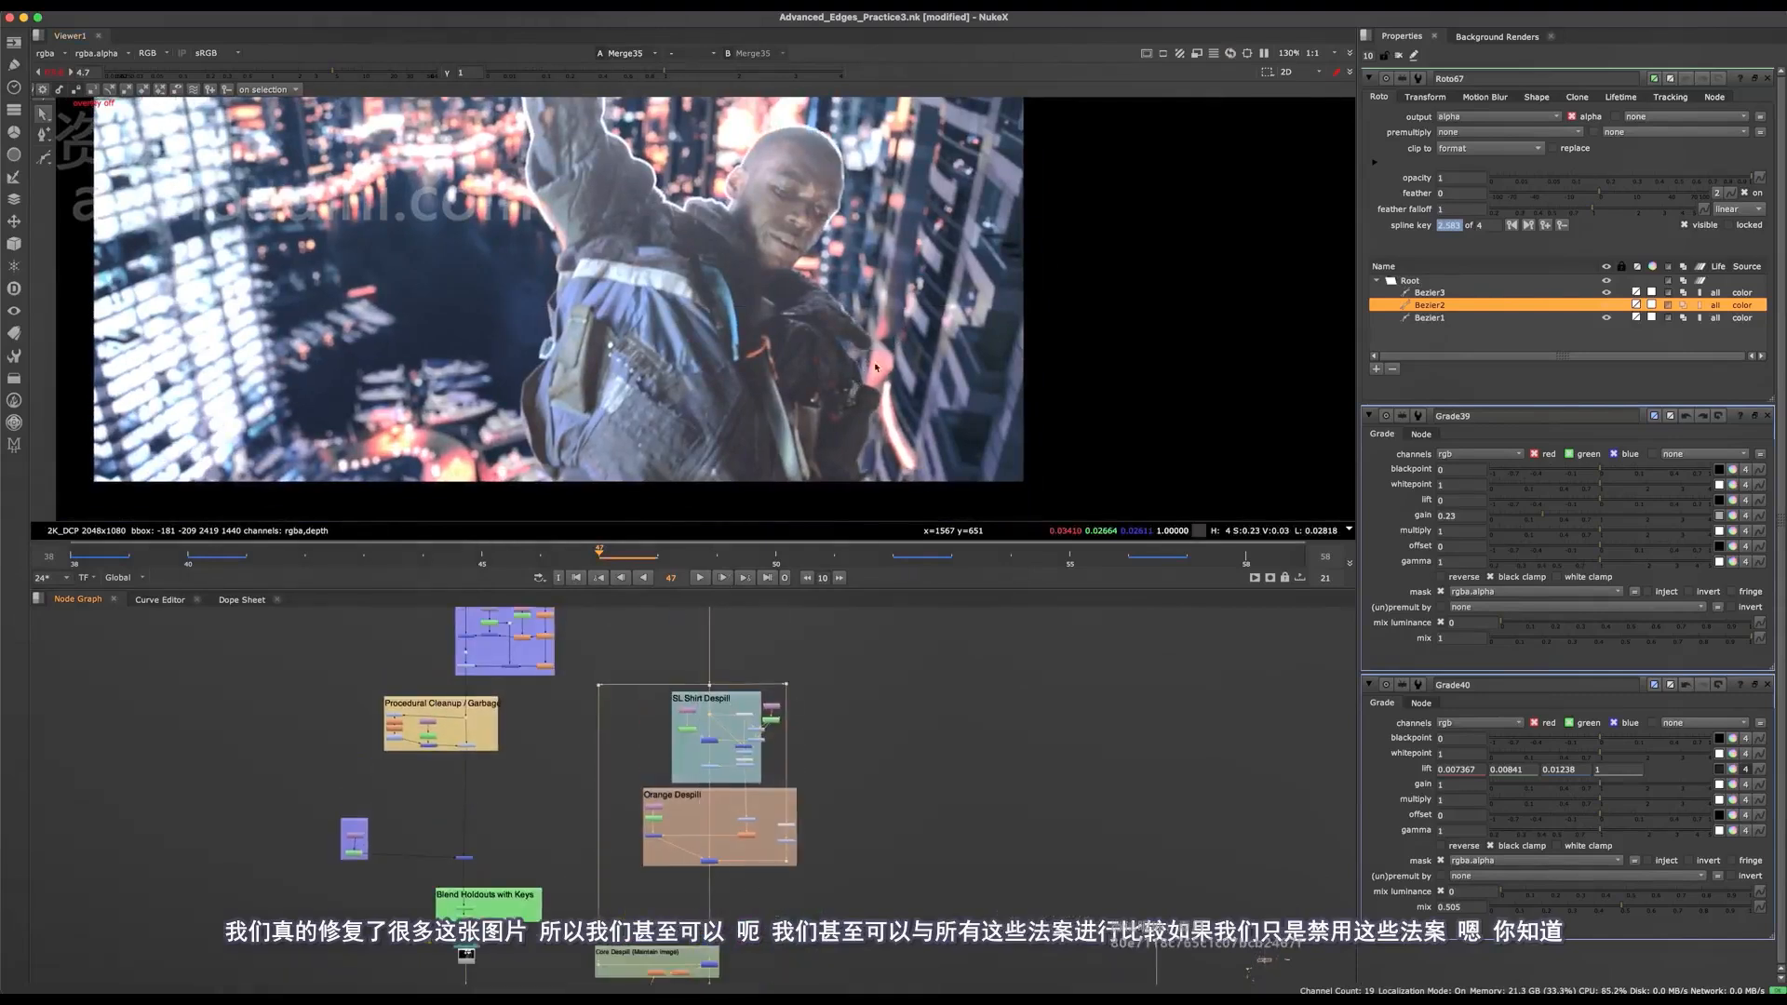
middle_click_drag(876, 368, 933, 372)
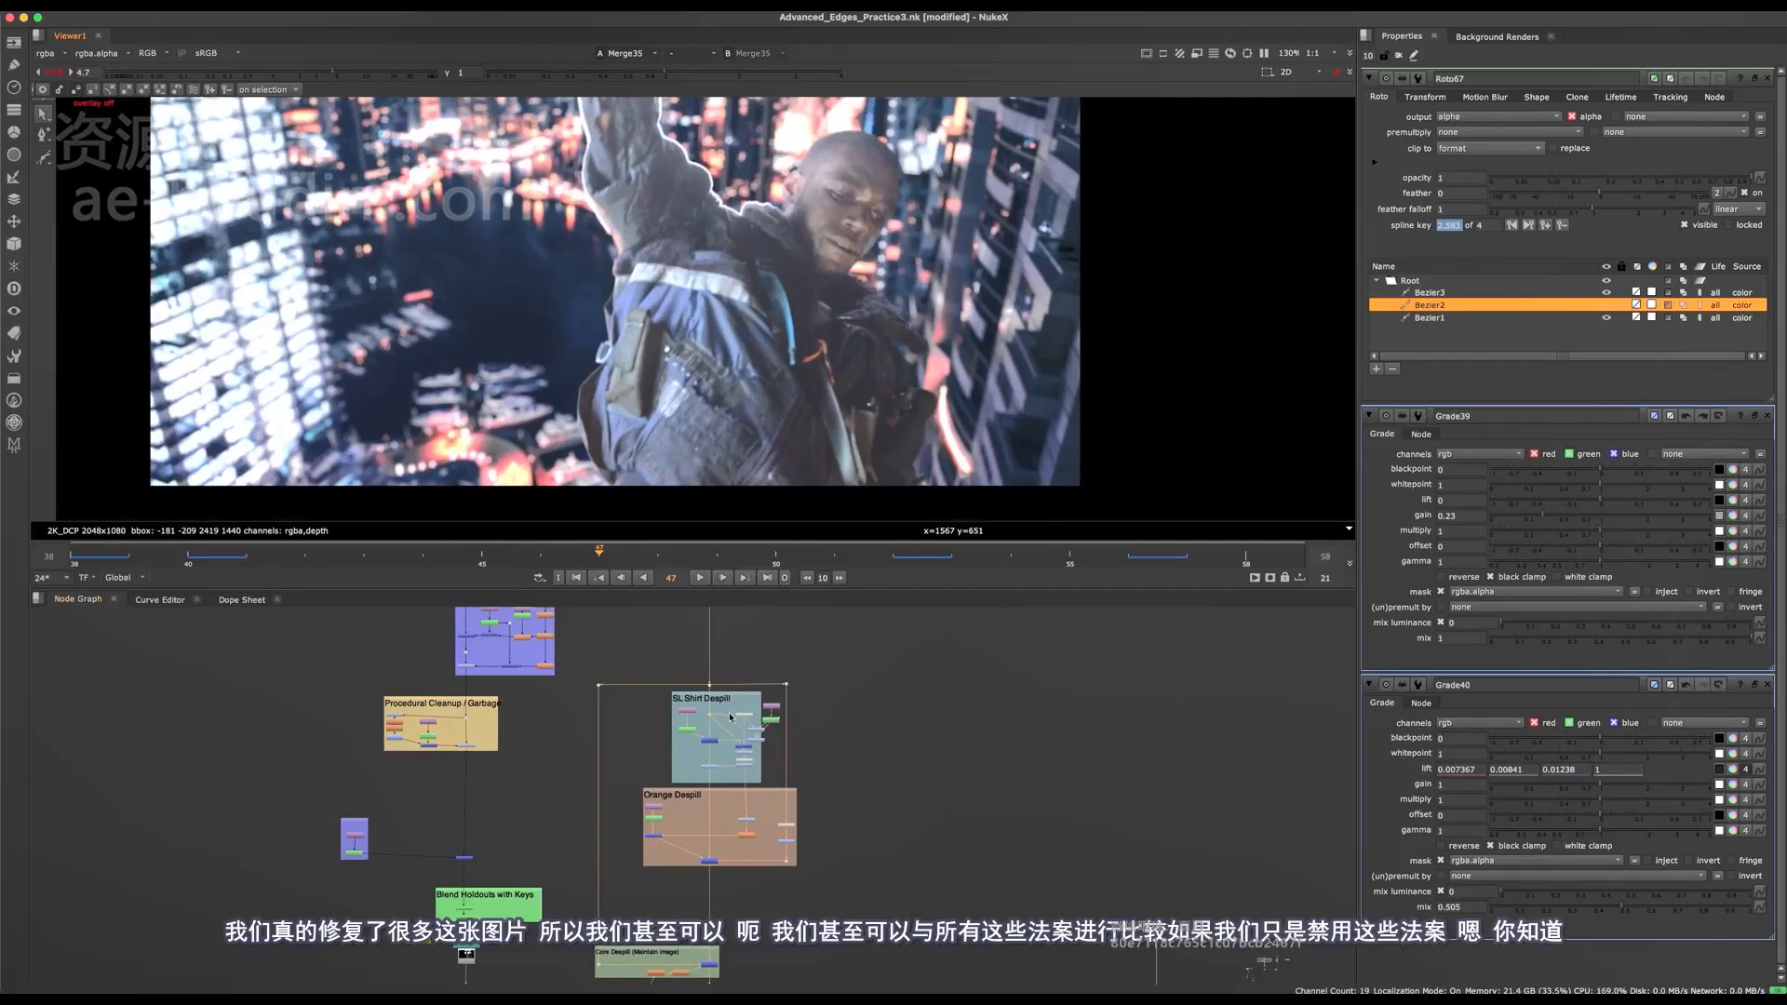
left_click_drag(723, 730, 689, 891)
key("d")
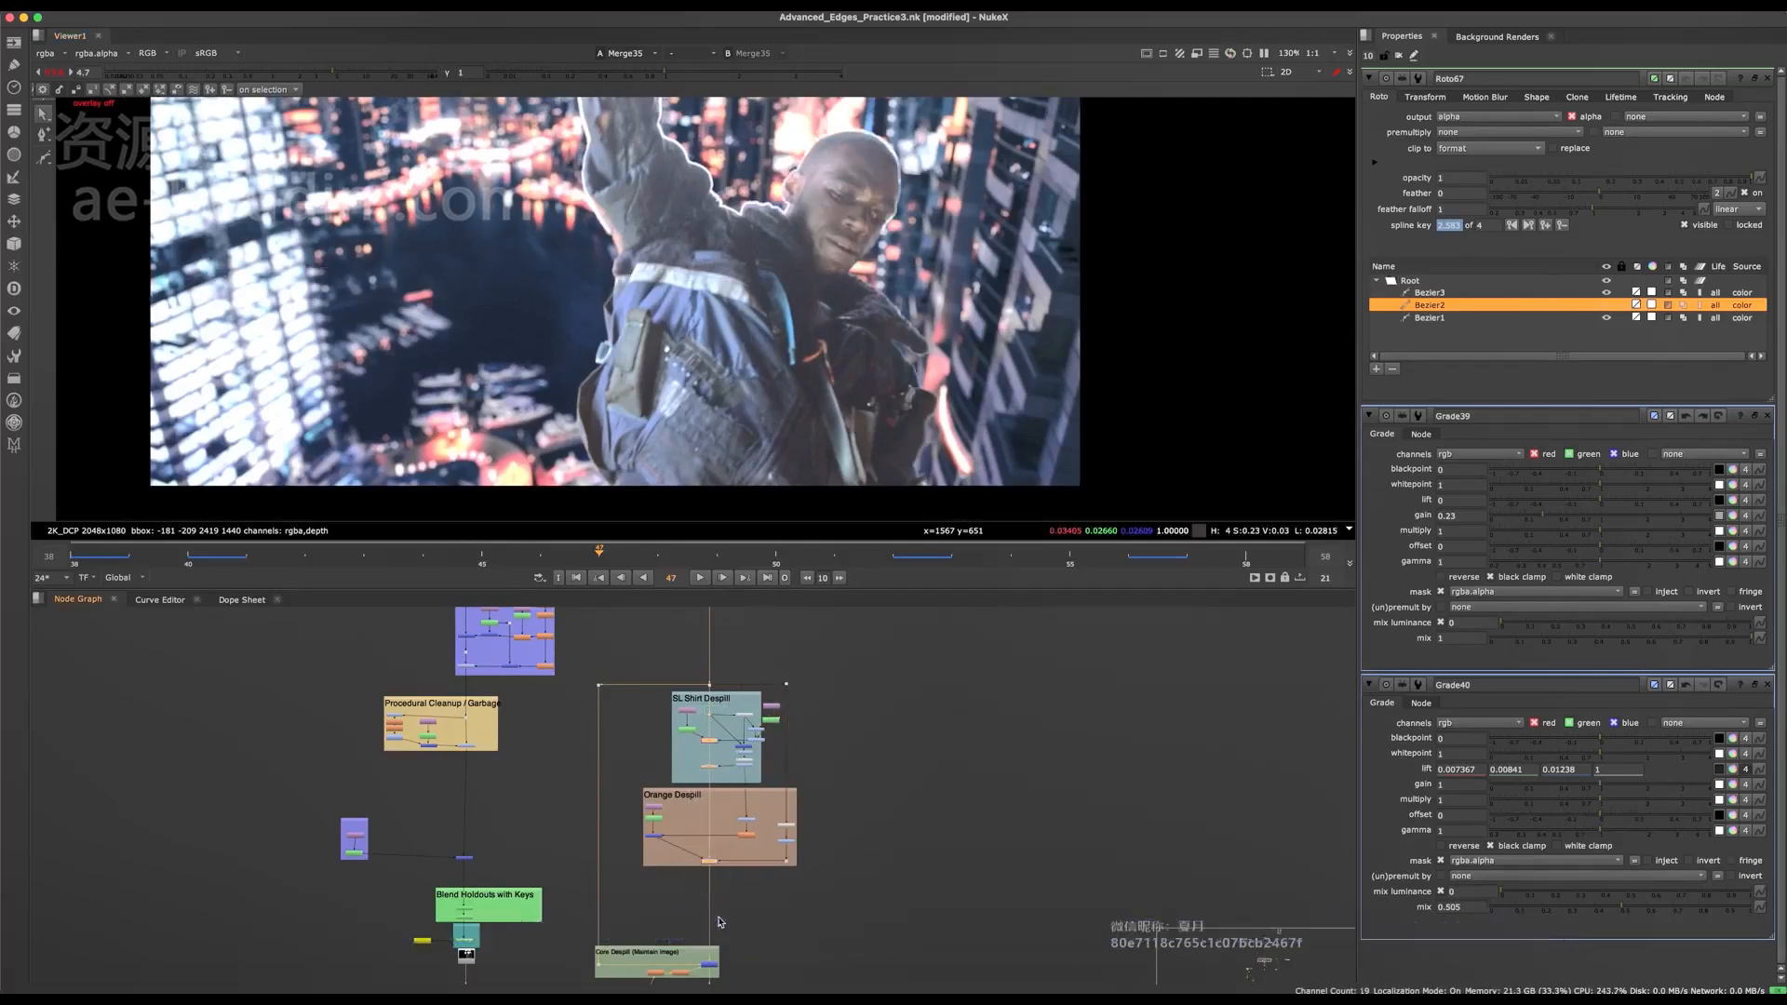
key("d")
middle_click_drag(872, 297, 841, 378)
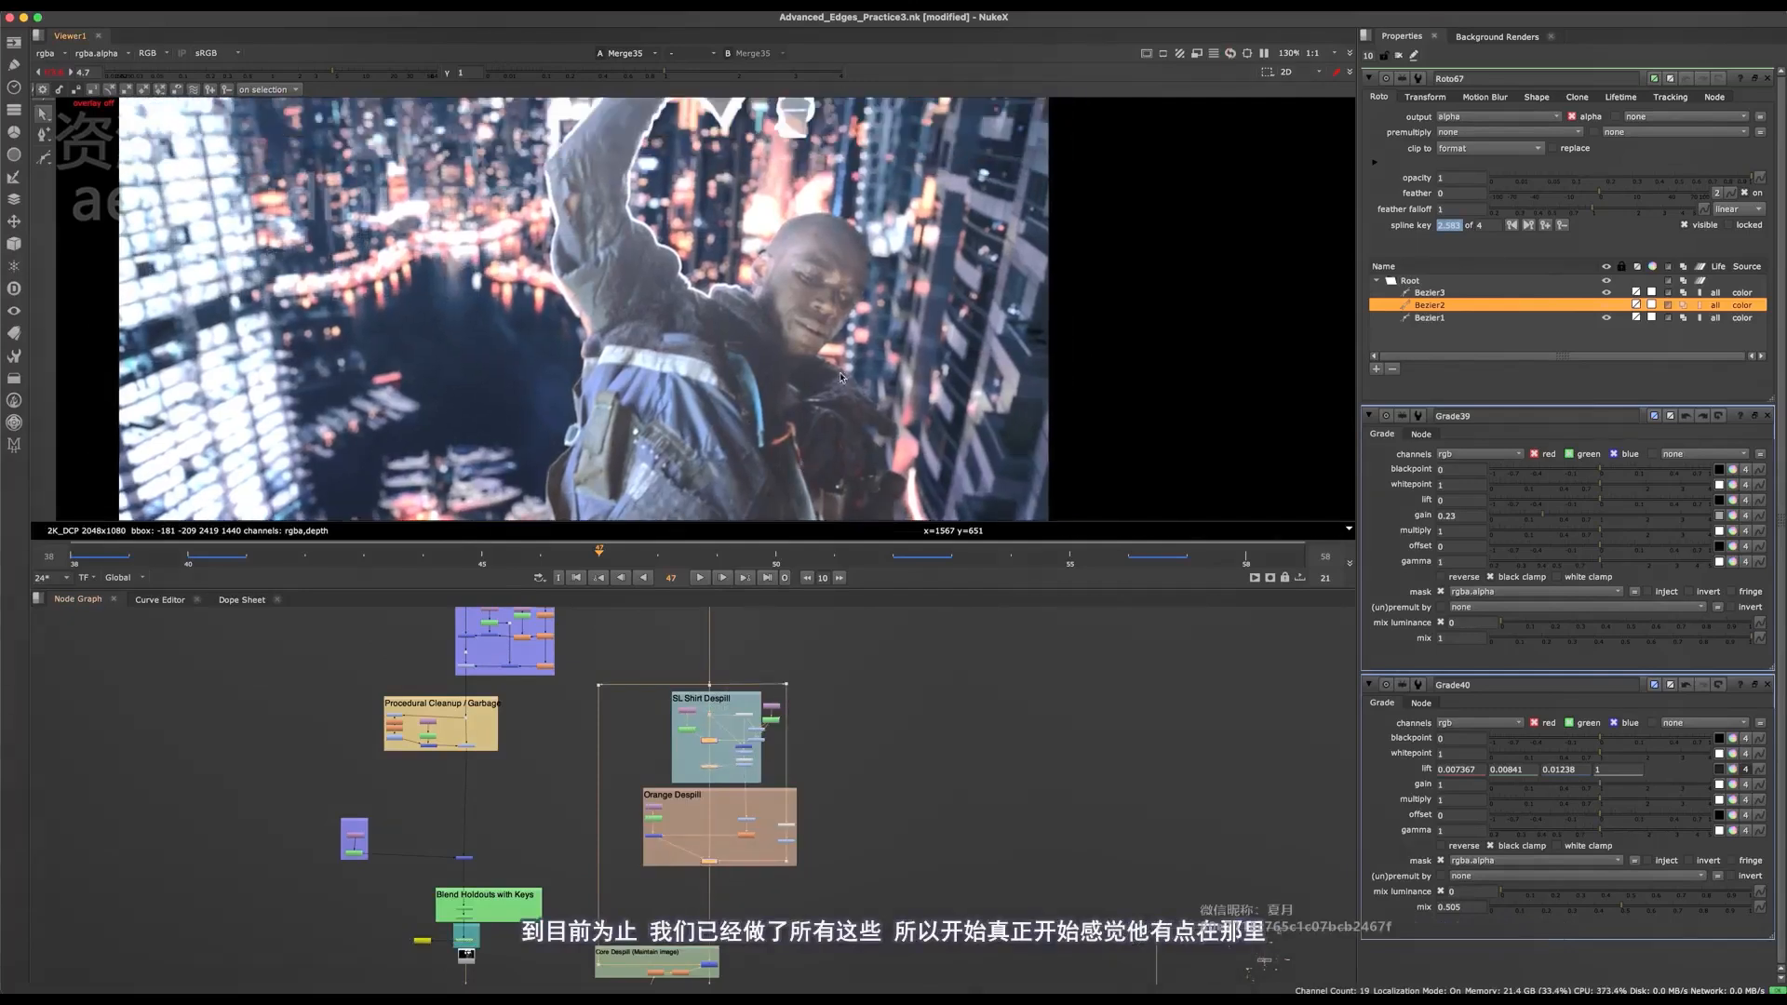
key("d")
key("d")
key("d")
key("d")
Compare the composite with the four main-branch nodes between Reposition and Dynamic Despill disabled and enabled, and save the script.
middle_click_drag(745, 959, 731, 623)
middle_click_drag(700, 978, 715, 687)
scroll(713, 791, "up", 5)
left_click_drag(775, 645, 665, 876)
key("d")
key("d")
key("d")
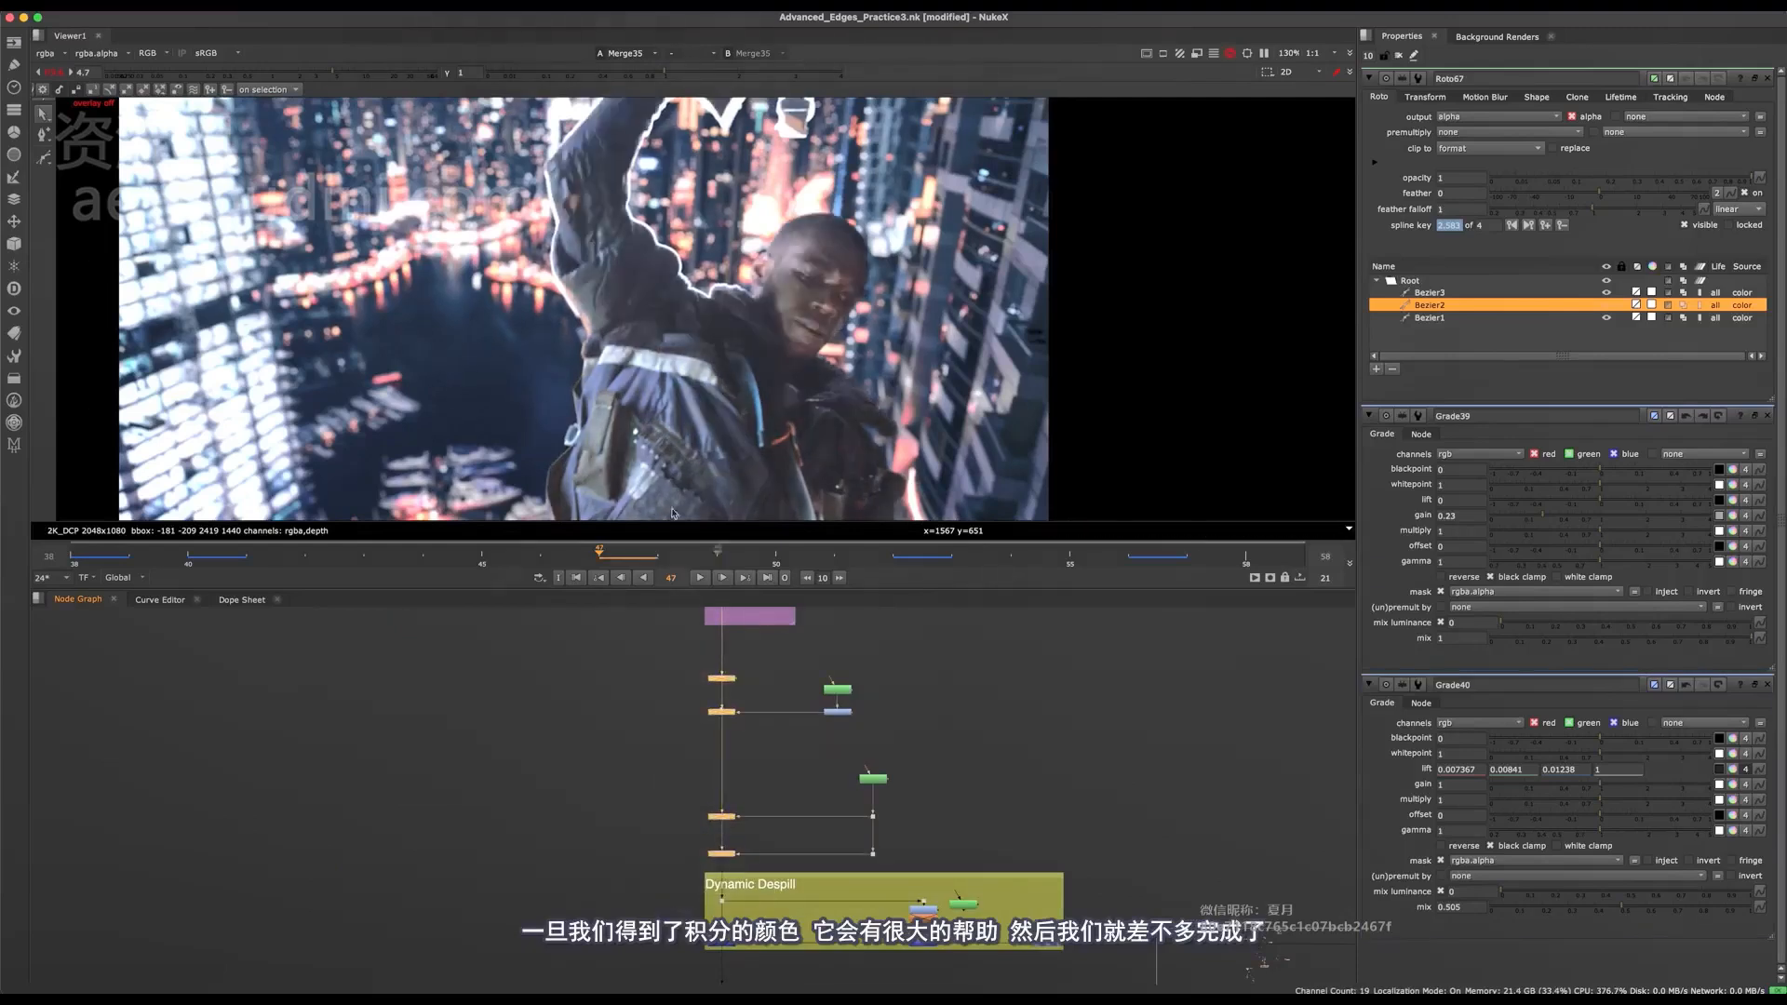
key("d")
key("d")
middle_click_drag(989, 307, 1032, 262)
key("d")
key("d")
key("d")
key("ctrl+s")
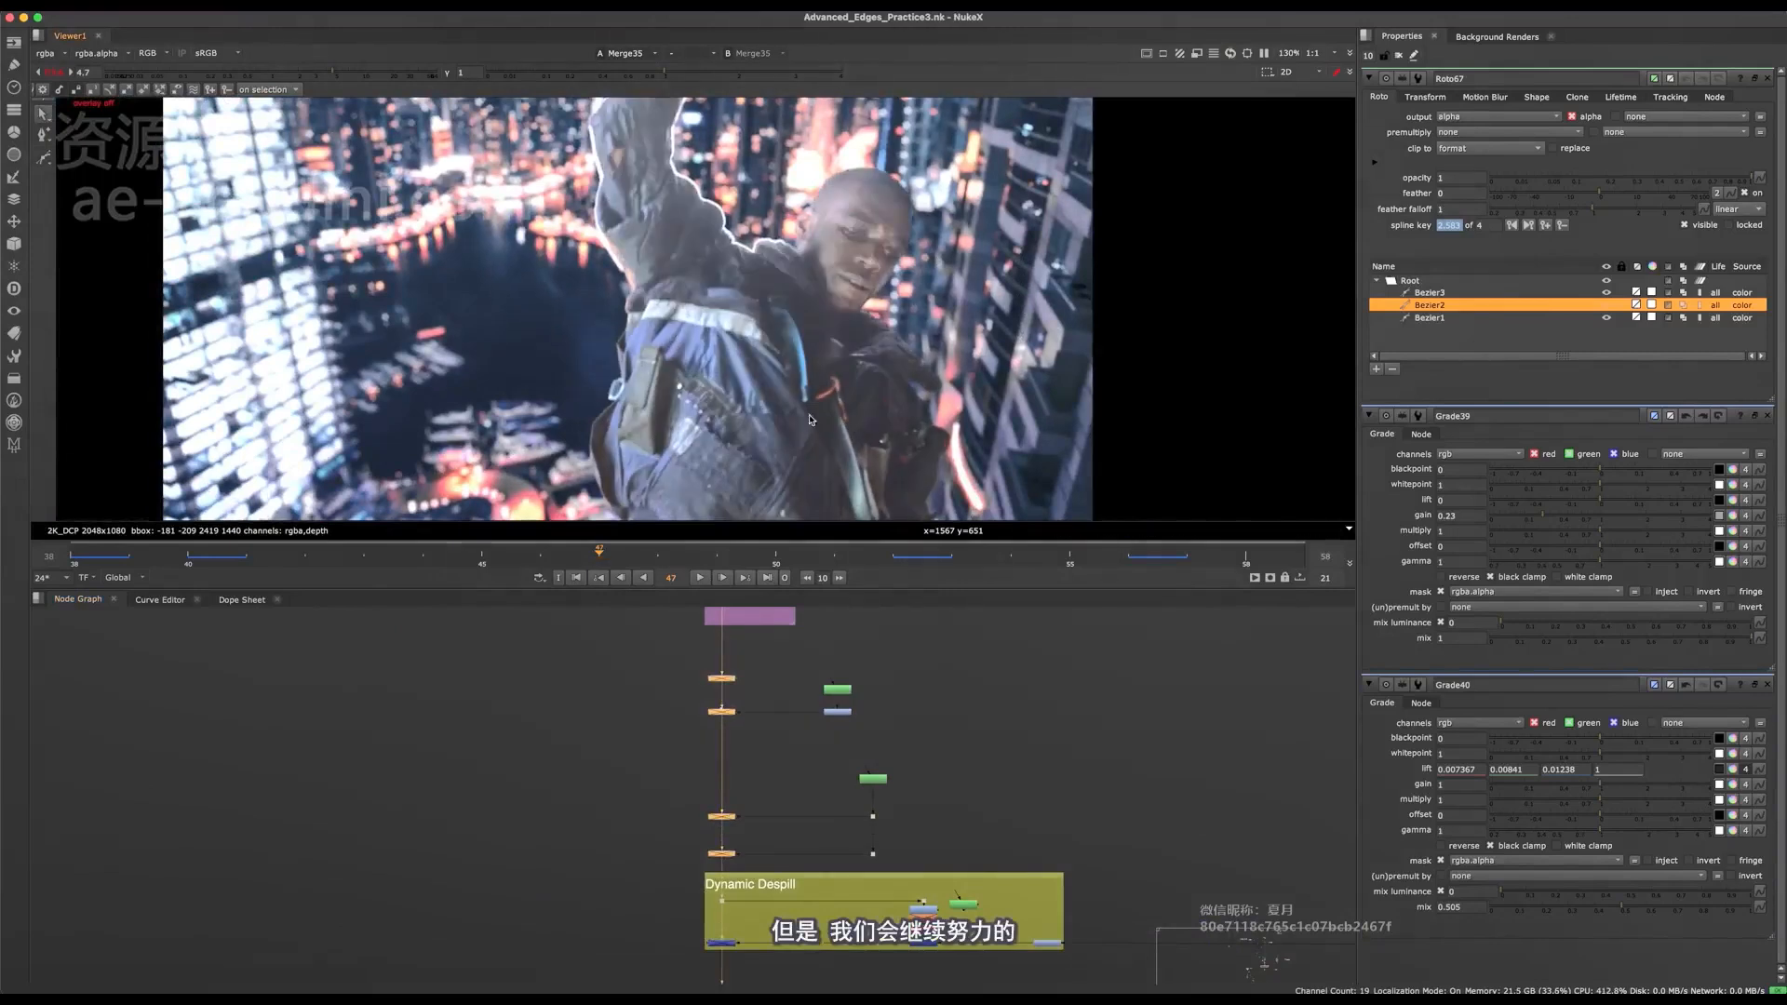
Examine the full composite and the bright edges around the character's raised arm at frame 47.
middle_click_drag(810, 420, 710, 377)
key("f")
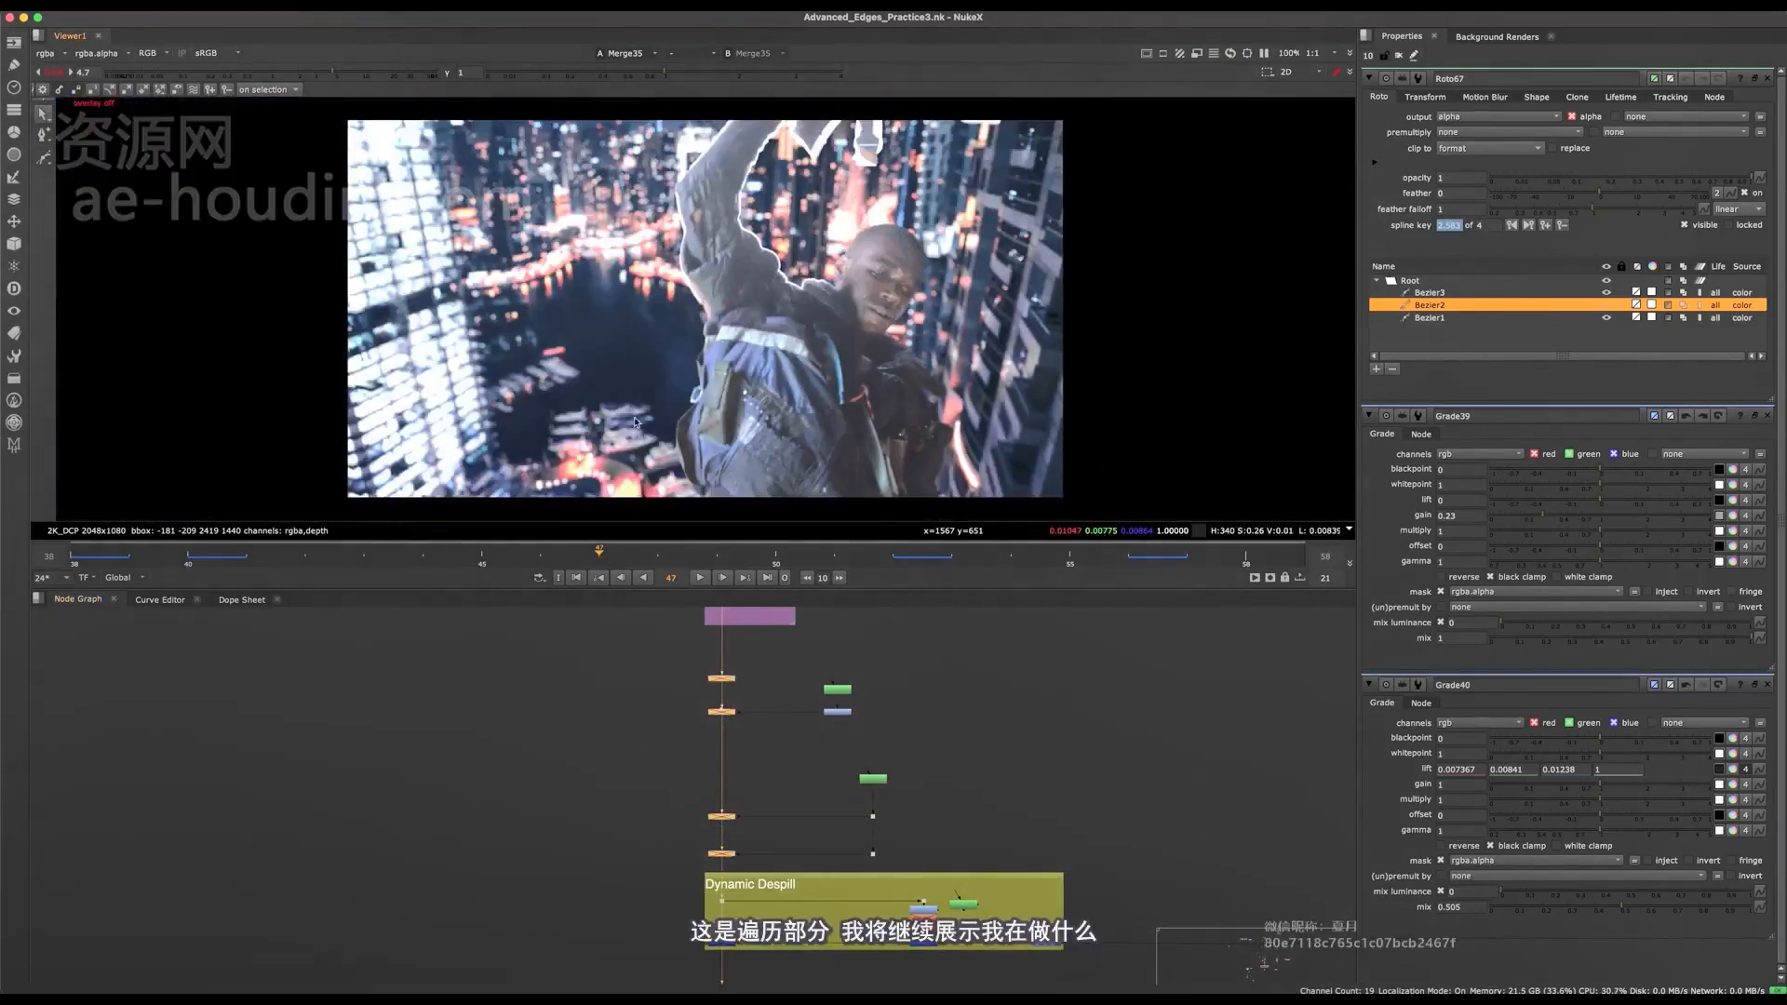
middle_click_drag(752, 142, 726, 192)
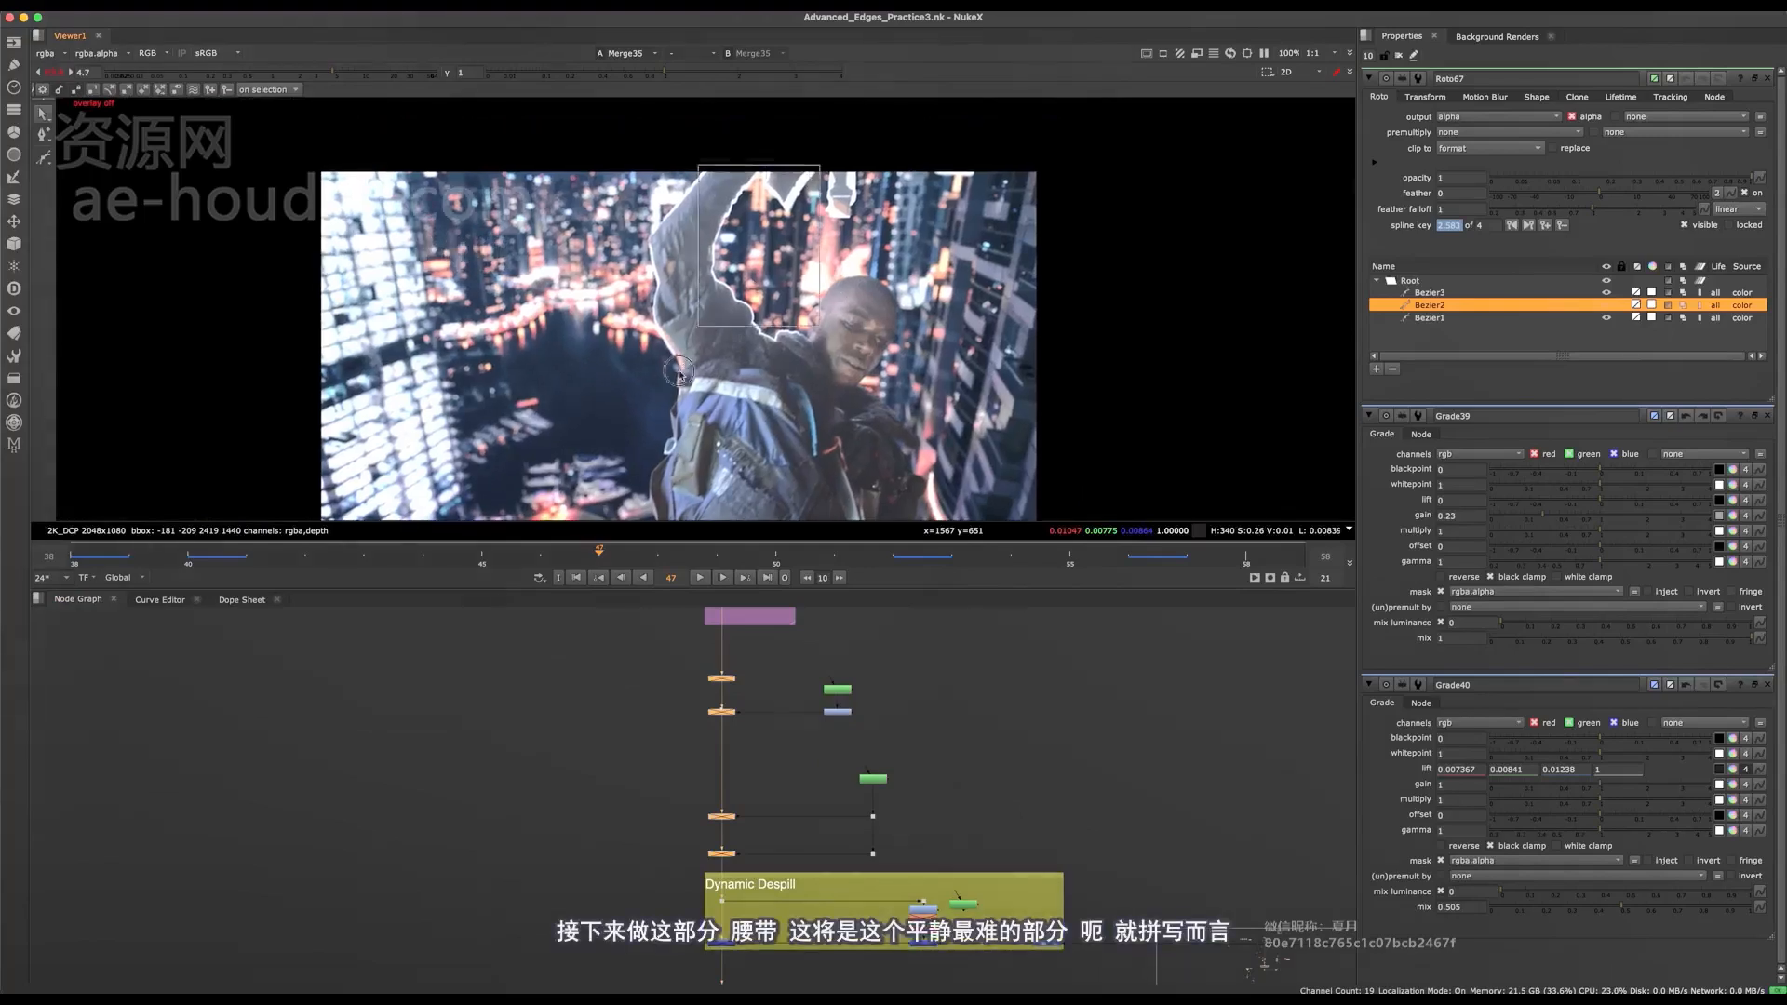
scroll(880, 131, "up", 4)
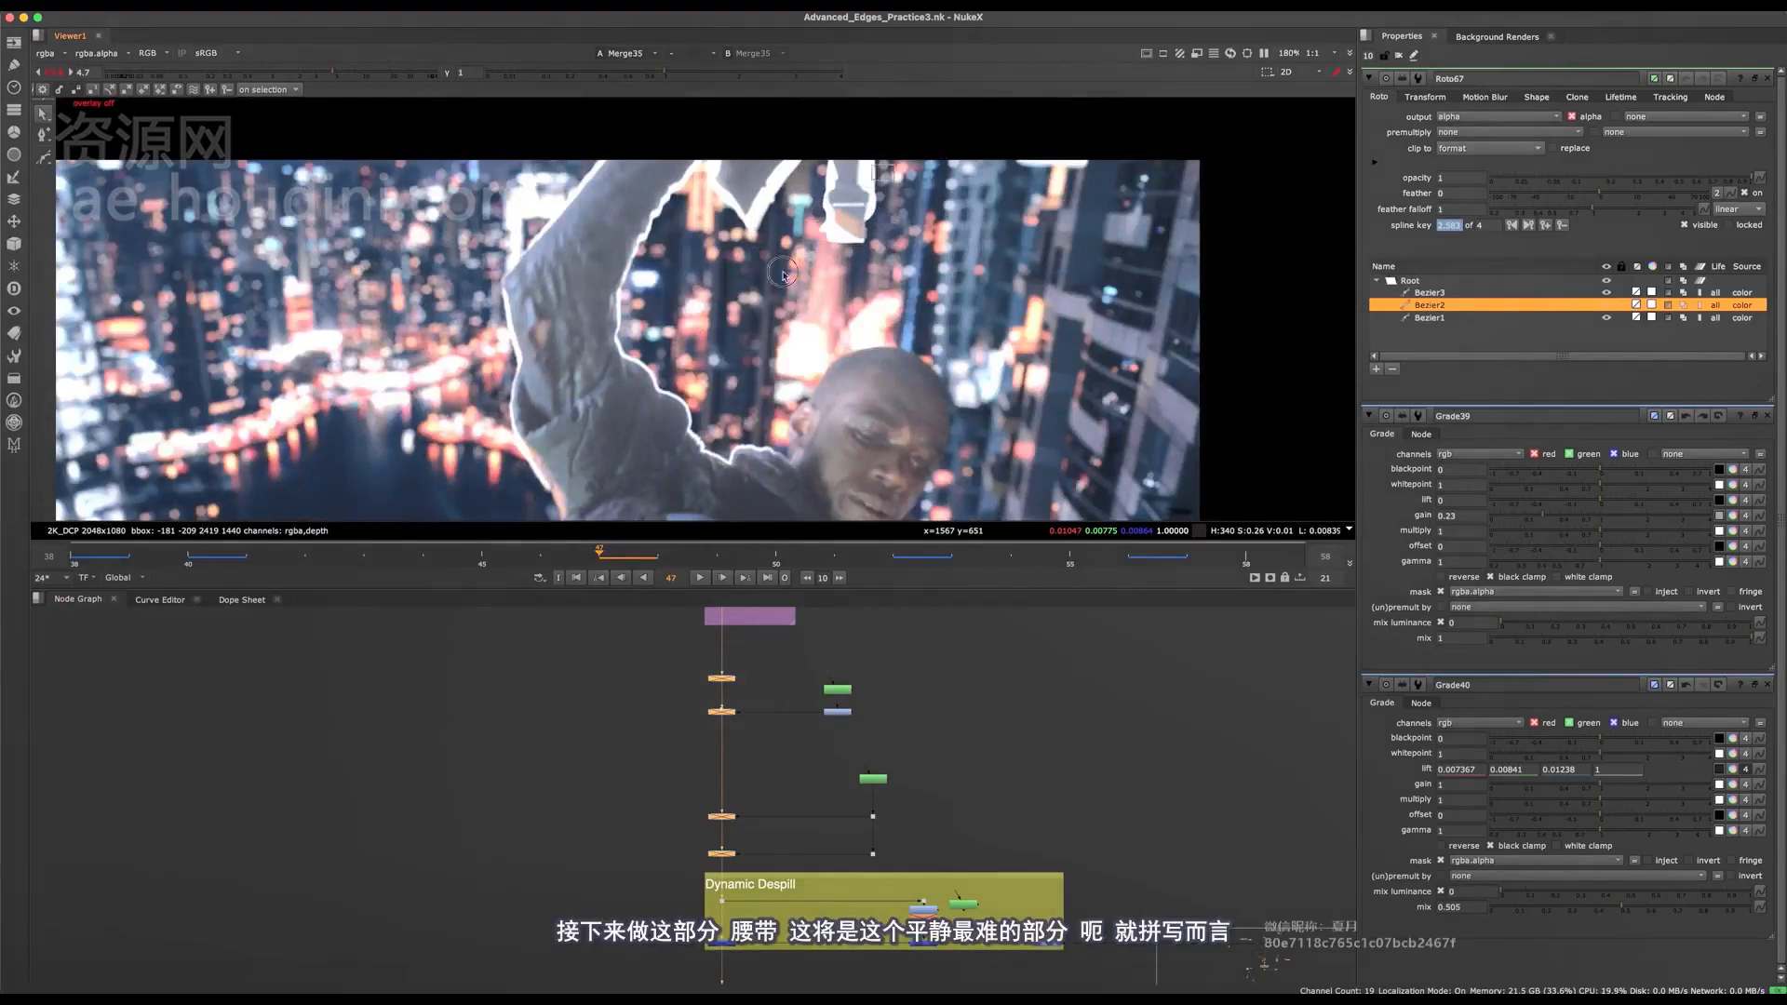
scroll(764, 310, "down", 3)
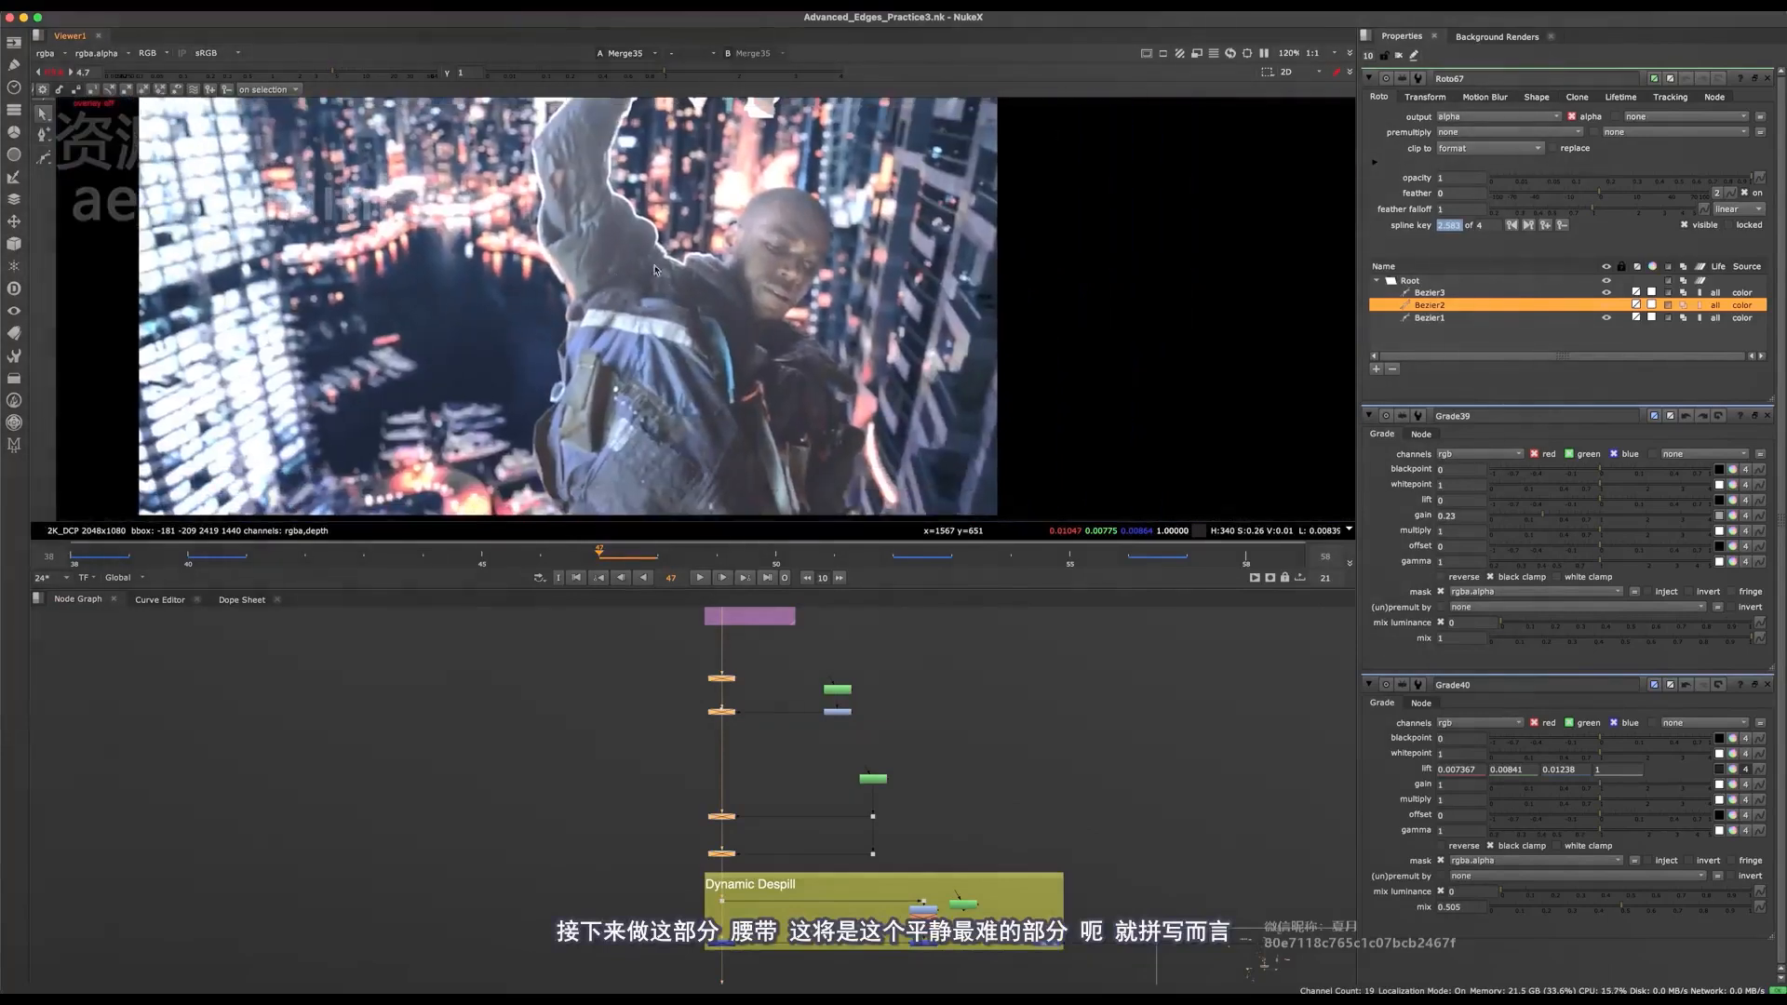